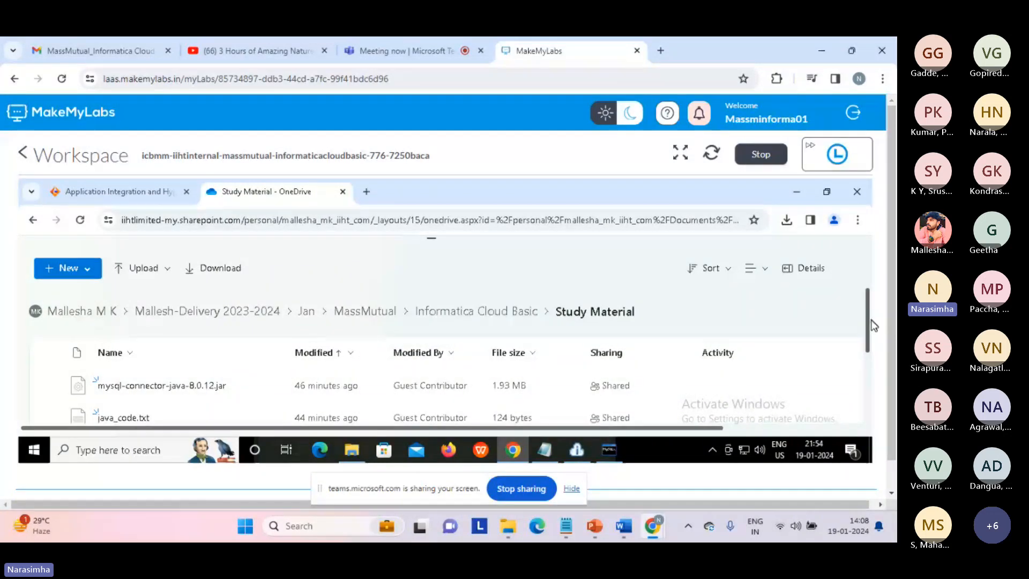
Turn up the Teams meeting volume, then return to the lab and hide the screen-sharing bar
{"action": "scroll", "coordinate": [874, 343], "scroll_direction": "down", "scroll_amount": 3}
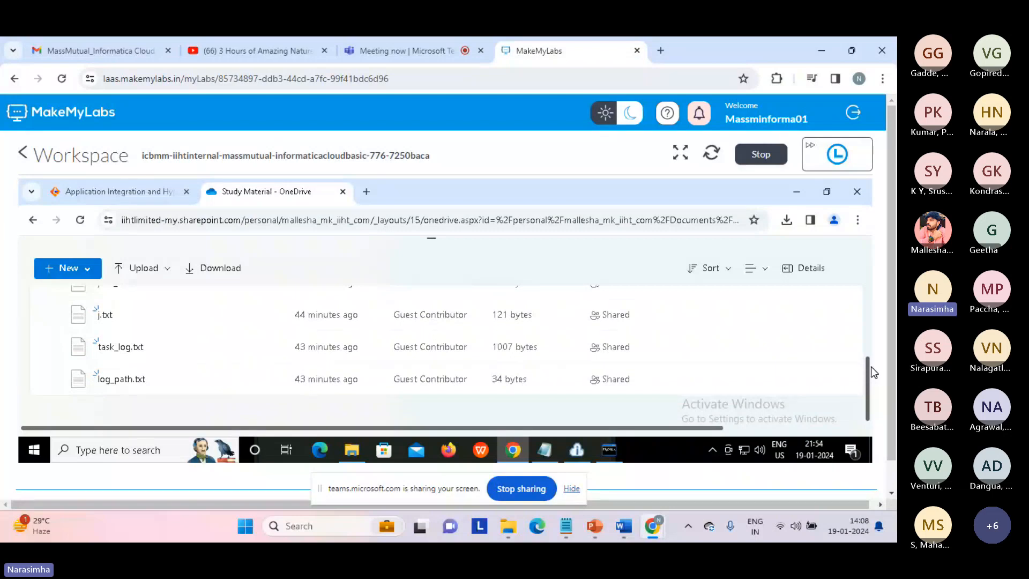
{"action": "scroll", "coordinate": [867, 350], "scroll_direction": "up", "scroll_amount": 3}
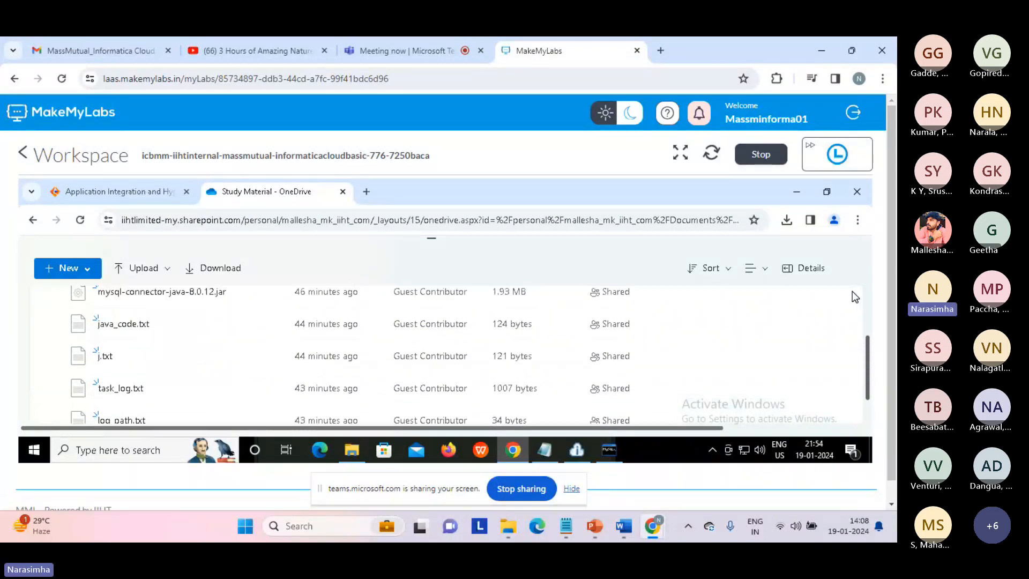
{"action": "scroll", "coordinate": [855, 297], "scroll_direction": "up", "scroll_amount": 2}
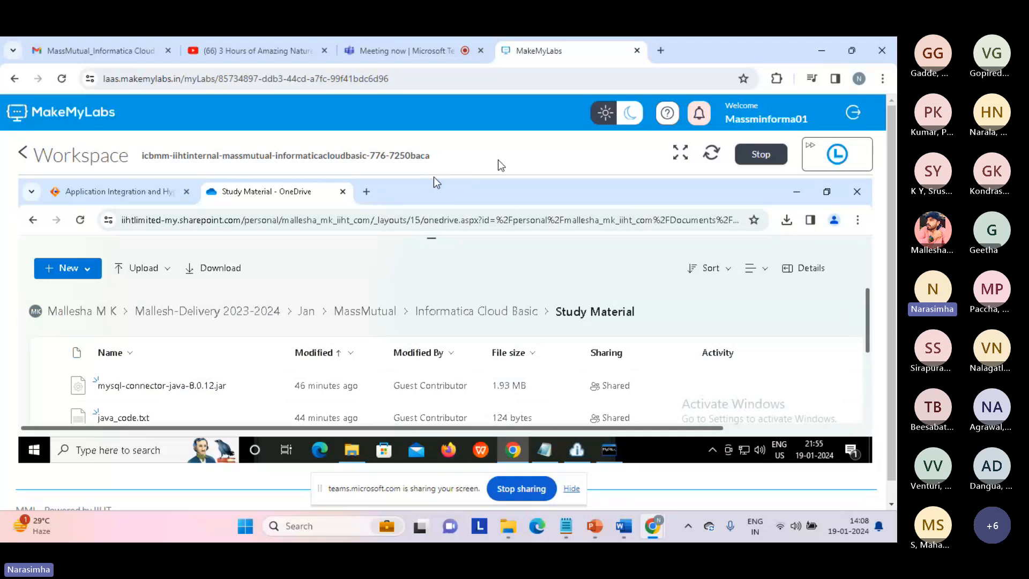
{"action": "left_click", "coordinate": [407, 53]}
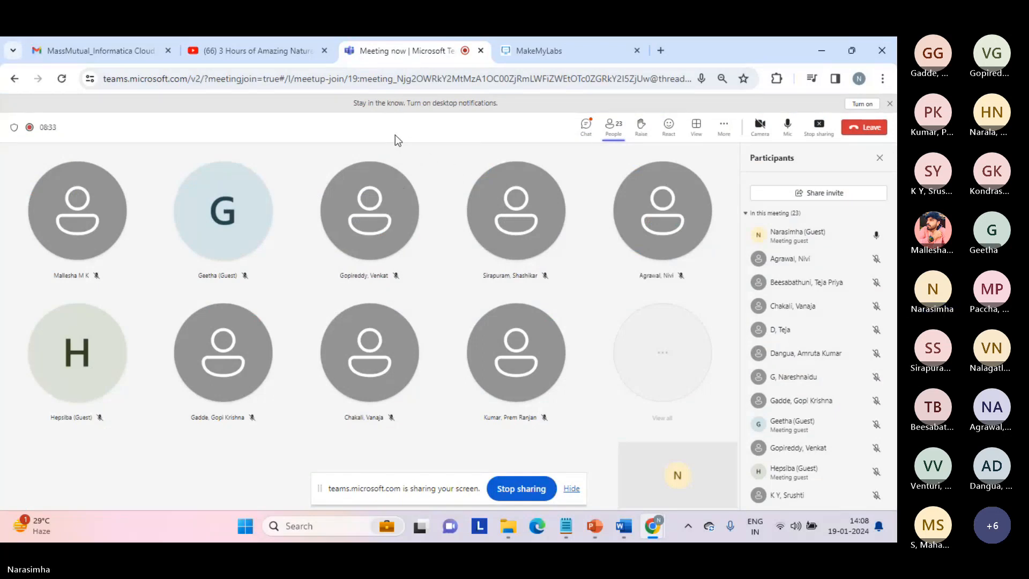
{"action": "key", "text": "XF86AudioRaiseVolume"}
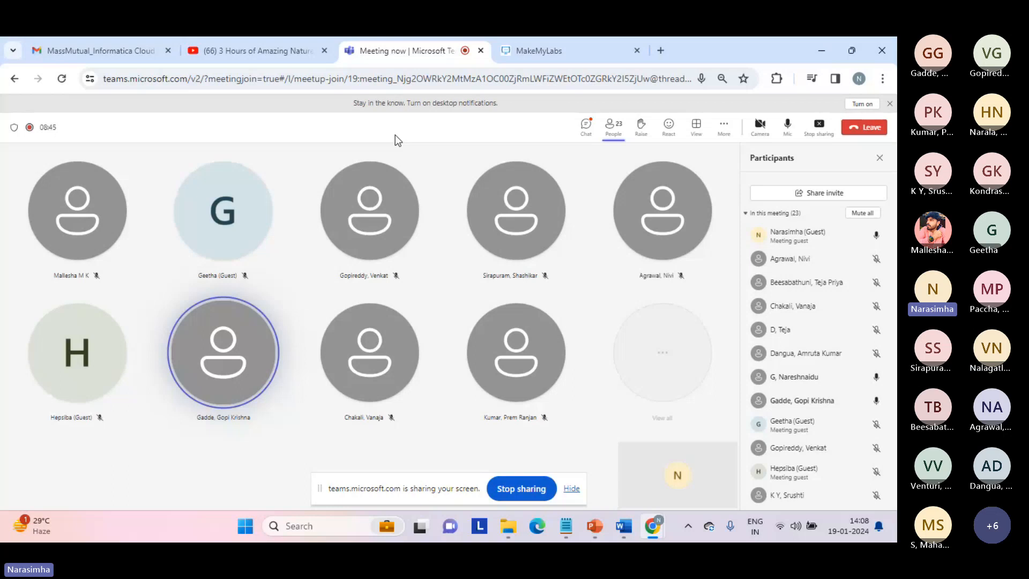
{"action": "left_click", "coordinate": [535, 51]}
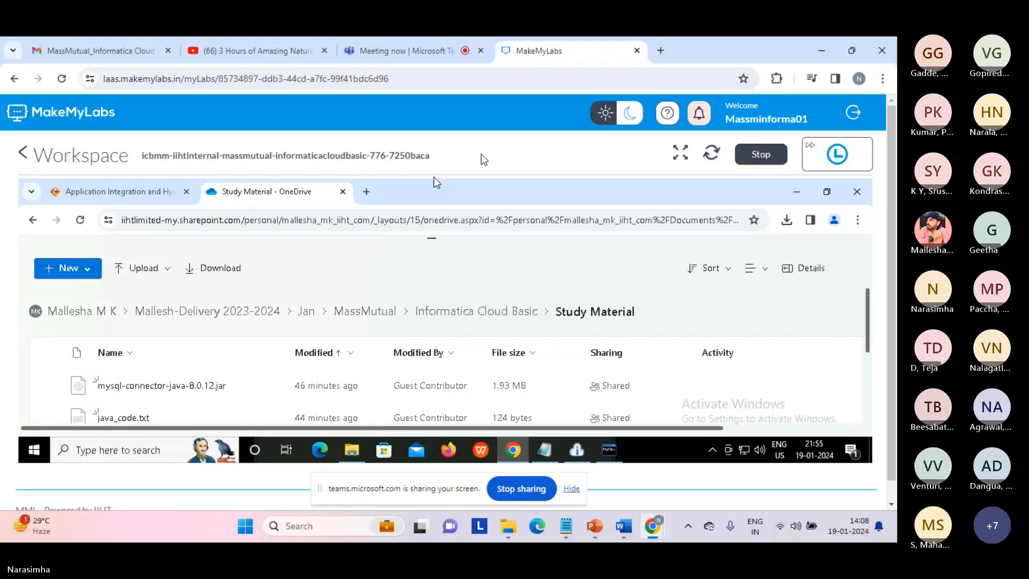
{"action": "left_click", "coordinate": [577, 484]}
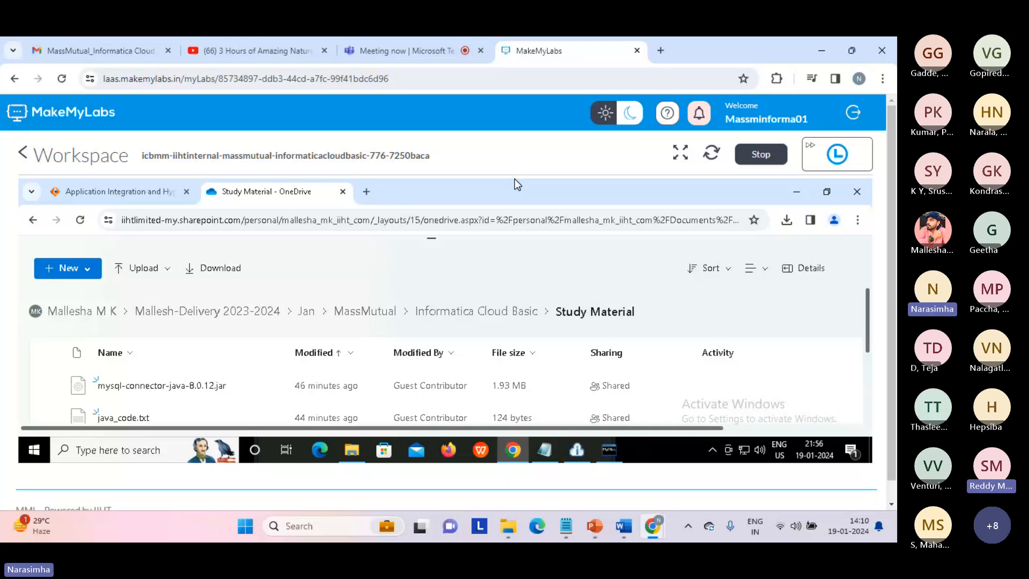
Switch the browser to the Teams meeting tab showing its 28-attendee participants list
{"action": "left_click", "coordinate": [427, 54]}
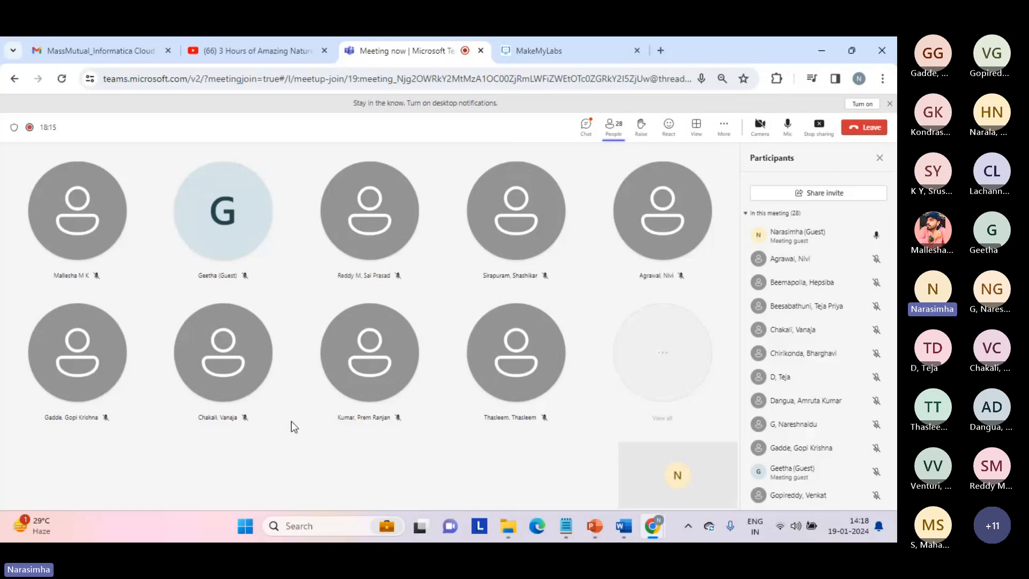
Launch Notepad from the Start menu's Run dialog and type the heading 'log file..'
{"action": "right_click", "coordinate": [250, 525]}
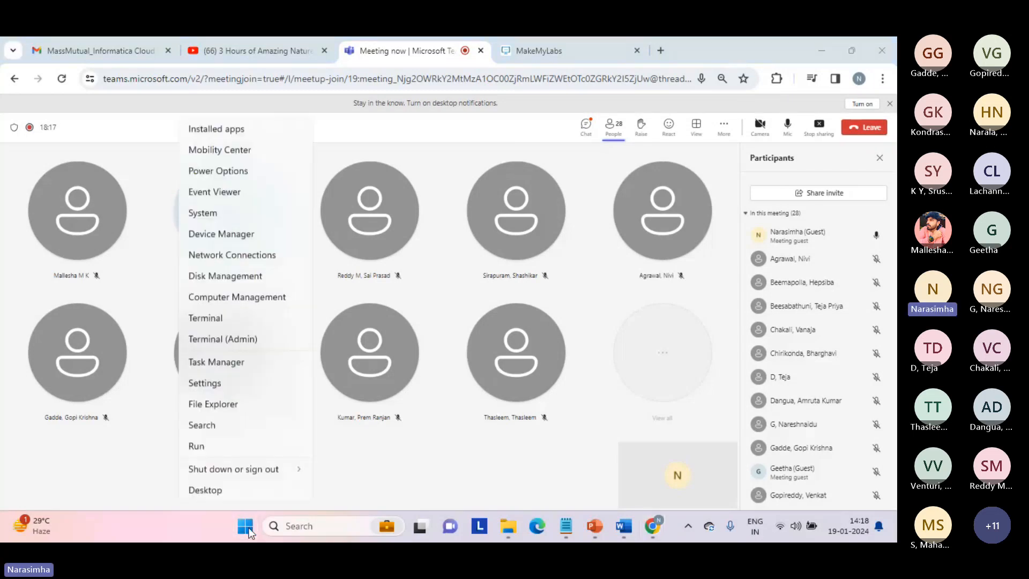
{"action": "left_click", "coordinate": [212, 455]}
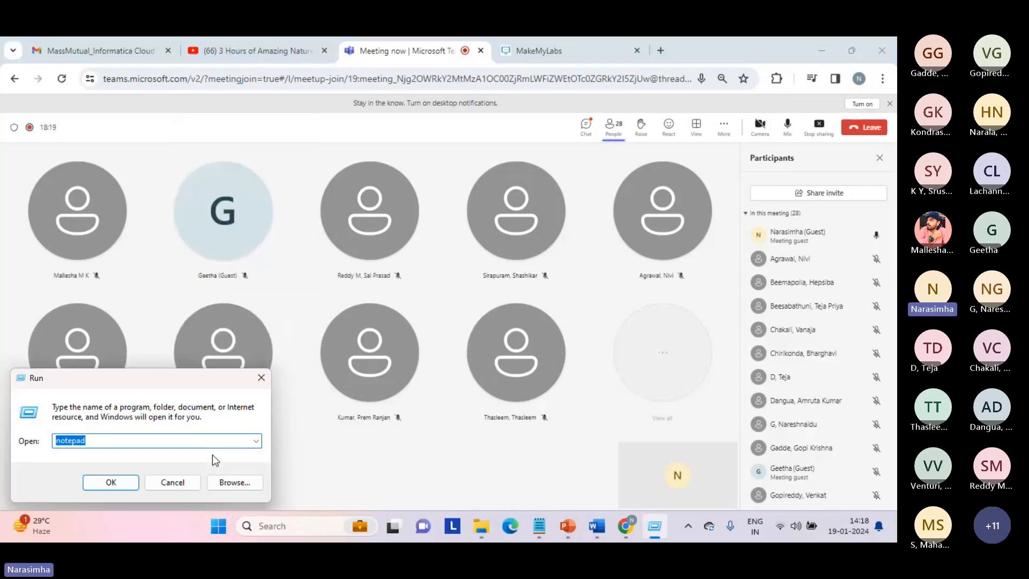
{"action": "key", "text": "Return"}
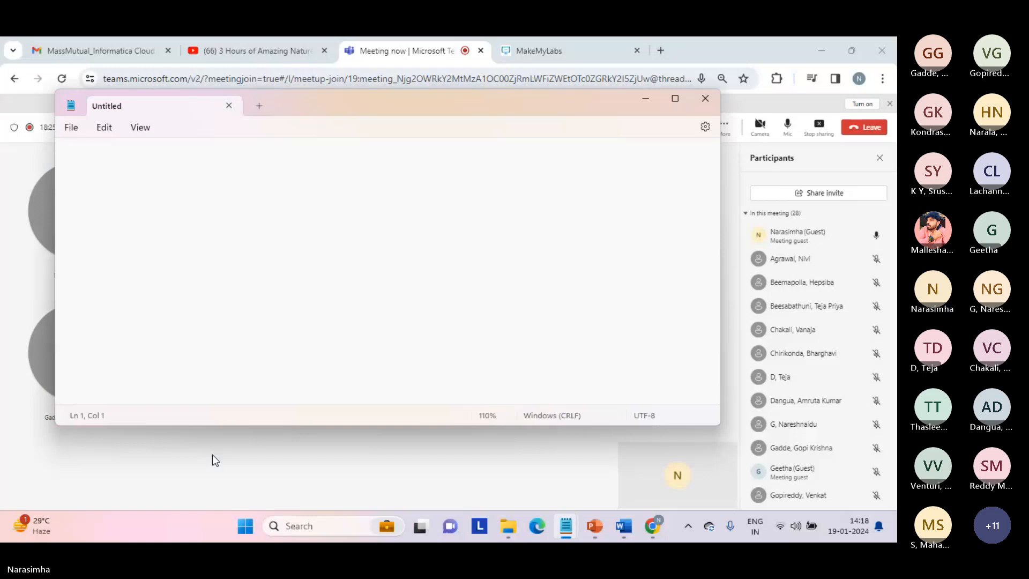
{"action": "key", "text": "Return"}
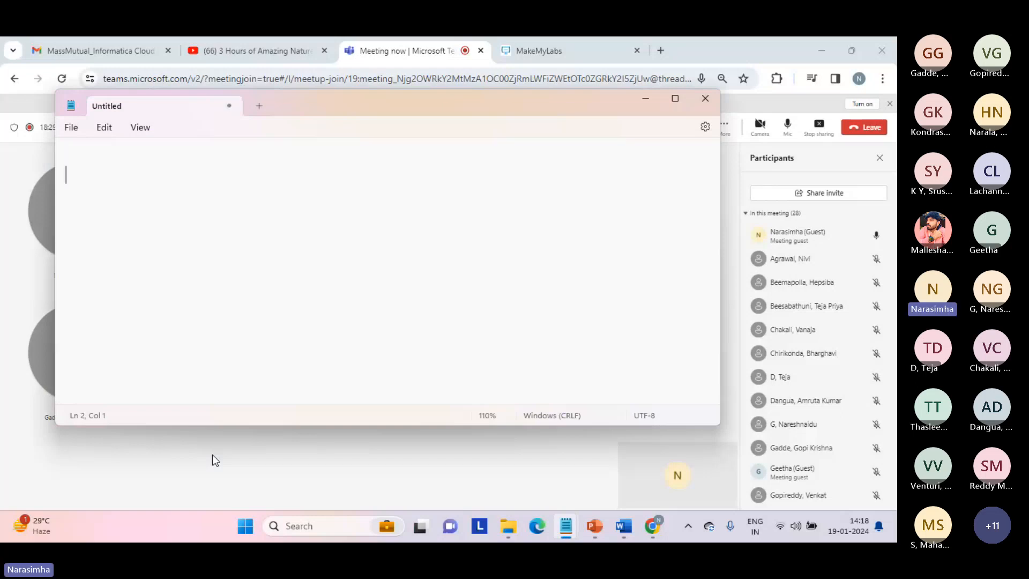
{"action": "type", "text": "log file.."}
Add the indented line '============>AI CLAIR===========>ML...' below the heading
{"action": "key", "text": "Return"}
{"action": "key", "text": "Tab"}
{"action": "type", "text": "============>"}
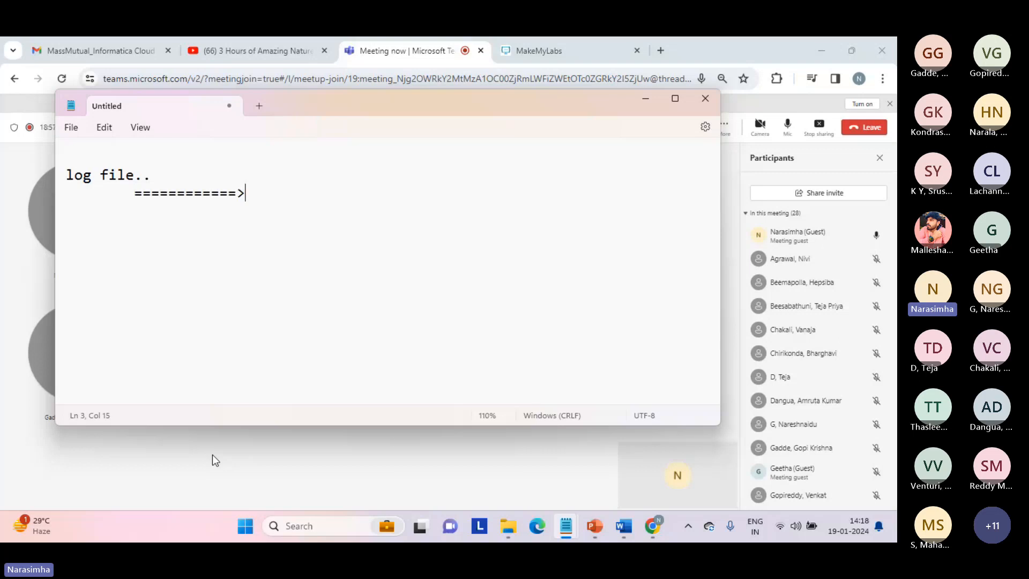
{"action": "key", "text": "Caps_Lock"}
{"action": "type", "text": "AI"}
{"action": "key", "text": "Caps_Lock"}
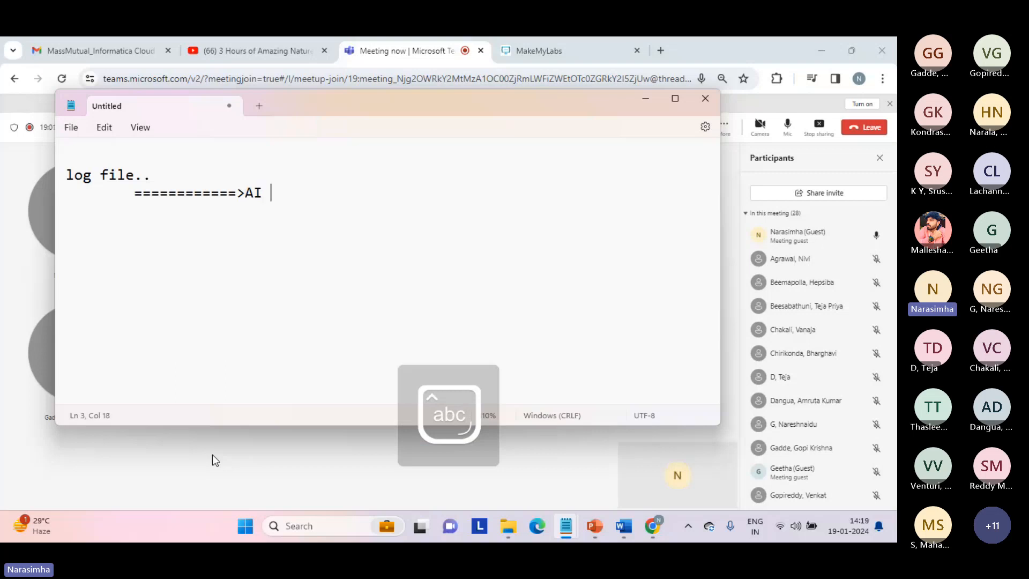
{"action": "key", "text": "Caps_Lock"}
{"action": "type", "text": "CLAIR"}
{"action": "key", "text": "Caps_Lock"}
{"action": "type", "text": "======"}
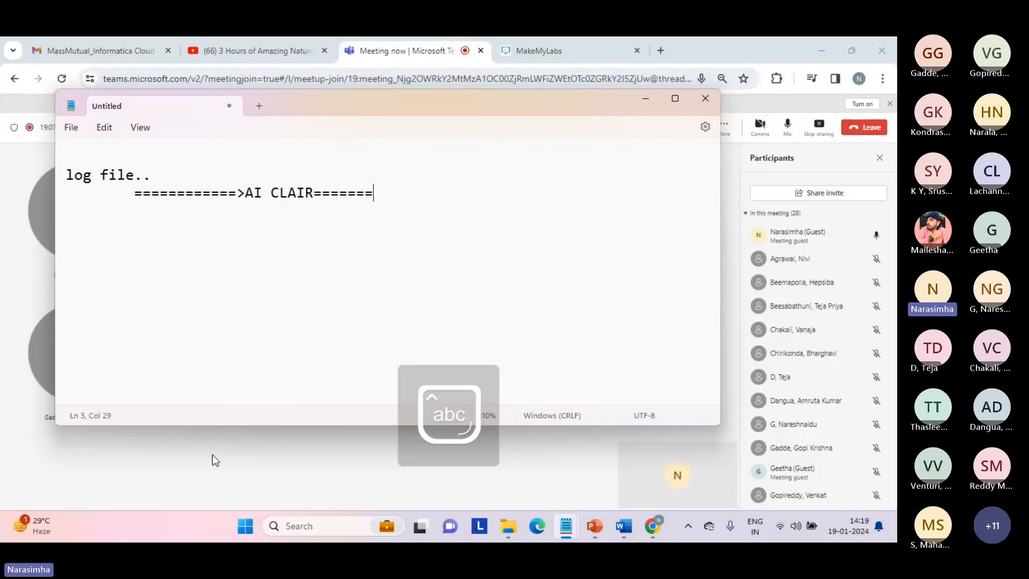
{"action": "type", "text": "=====>"}
{"action": "key", "text": "Caps_Lock"}
{"action": "type", "text": "ML"}
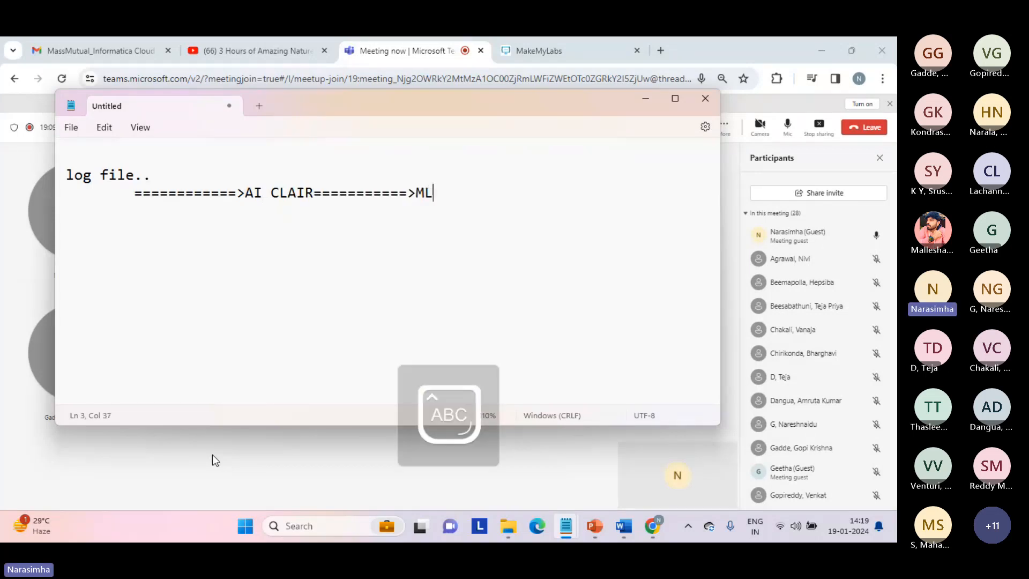
{"action": "key", "text": "Caps_Lock"}
{"action": "type", "text": "..."}
{"action": "key", "text": "Return"}
{"action": "key", "text": "Return"}
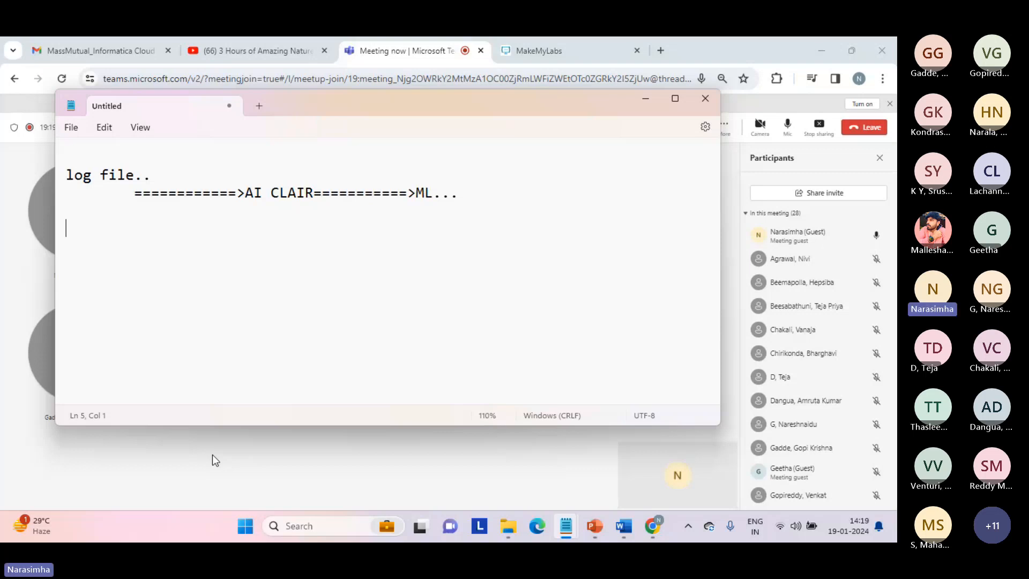
Add the indented line 'log file=============>relational form[json,xml,model,etc.,]' to the note
{"action": "key", "text": "Tab"}
{"action": "type", "text": "log file"}
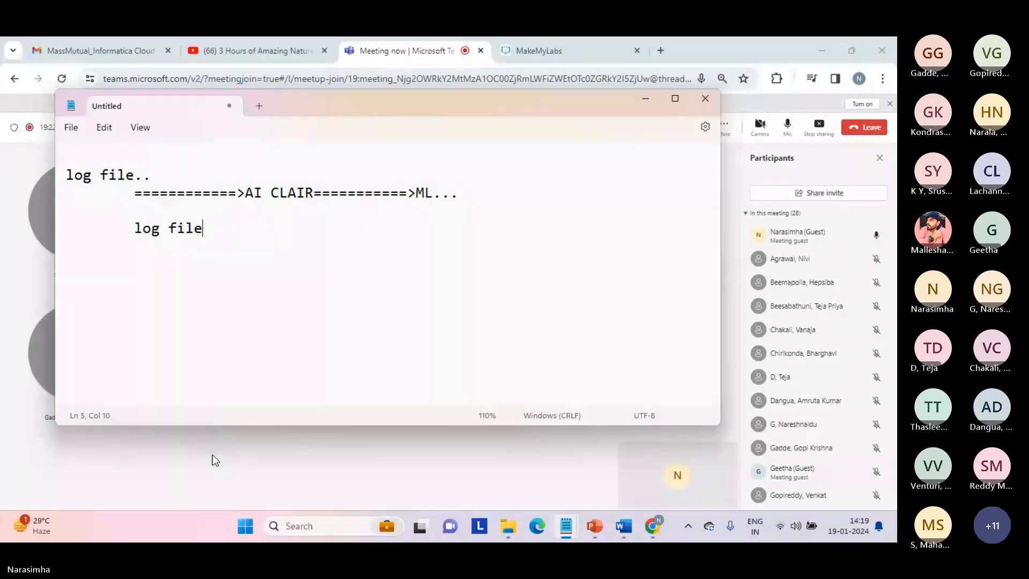
{"action": "type", "text": "=============>"}
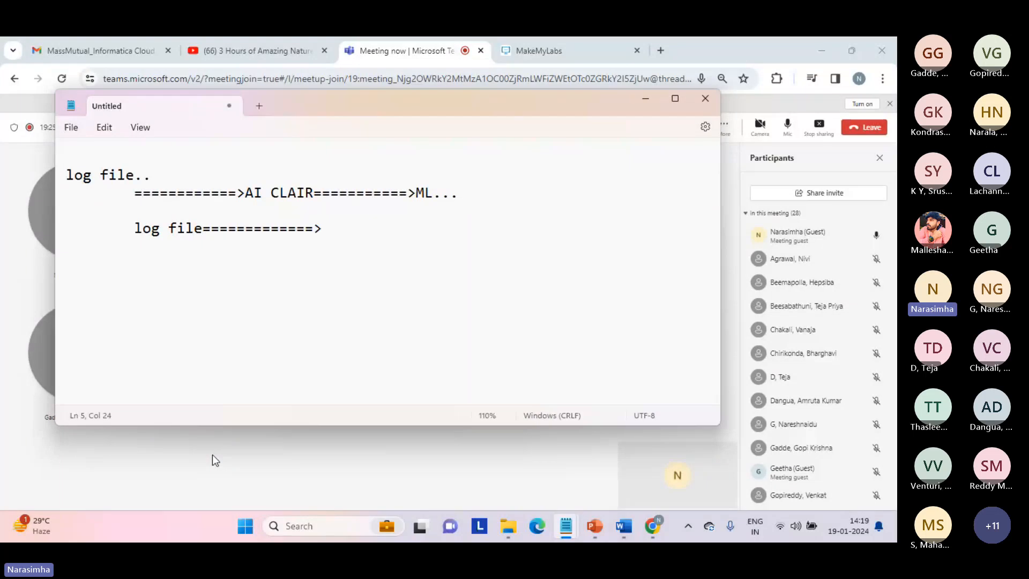
{"action": "type", "text": "relational fo"}
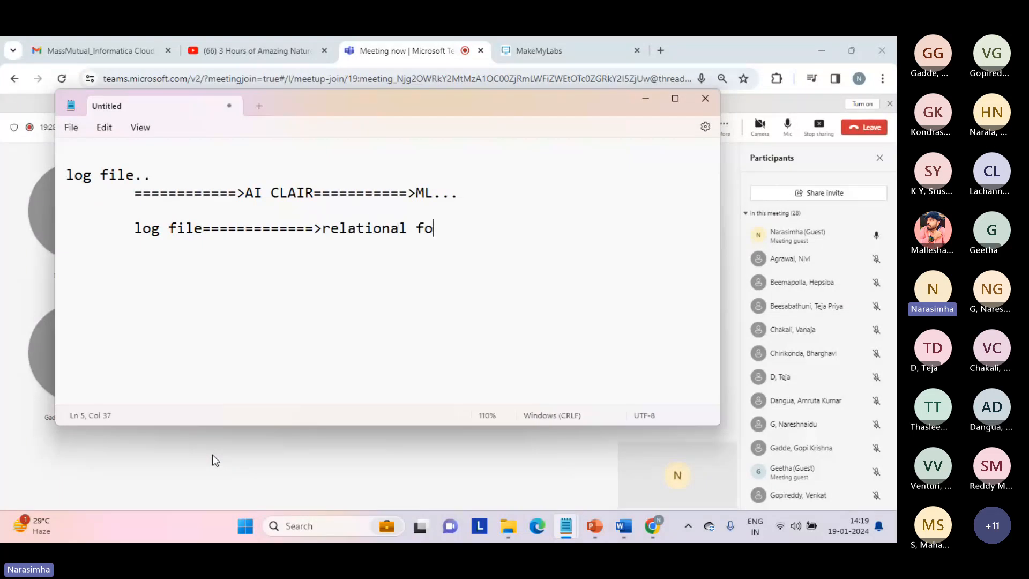
{"action": "type", "text": "rm["}
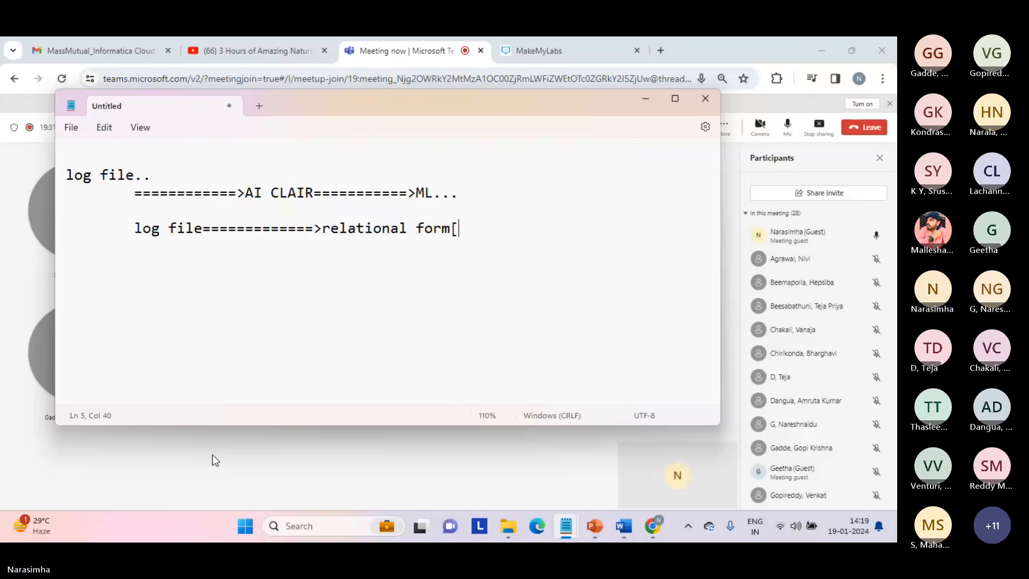
{"action": "type", "text": "json"}
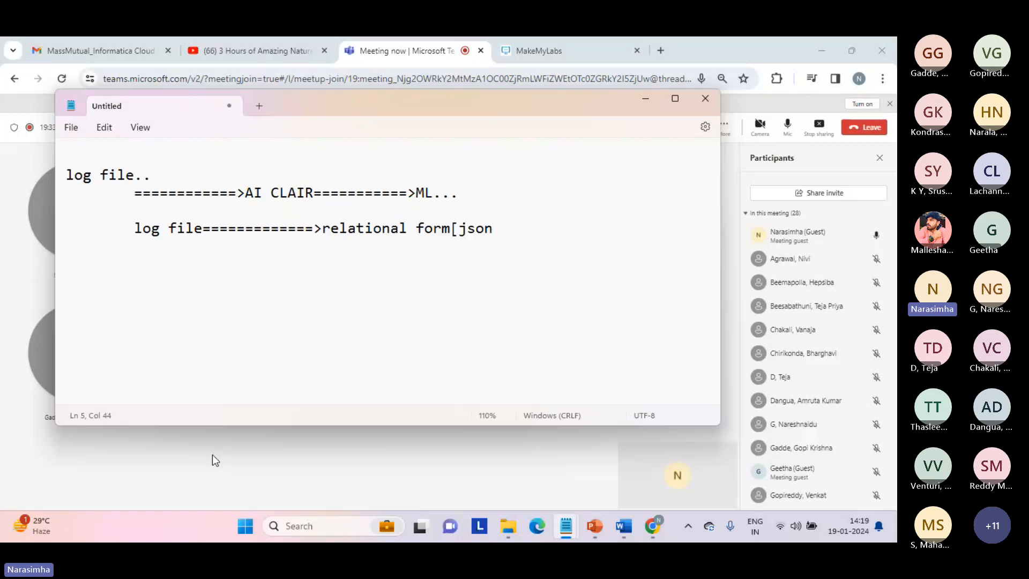
{"action": "type", "text": ",xml,model,"}
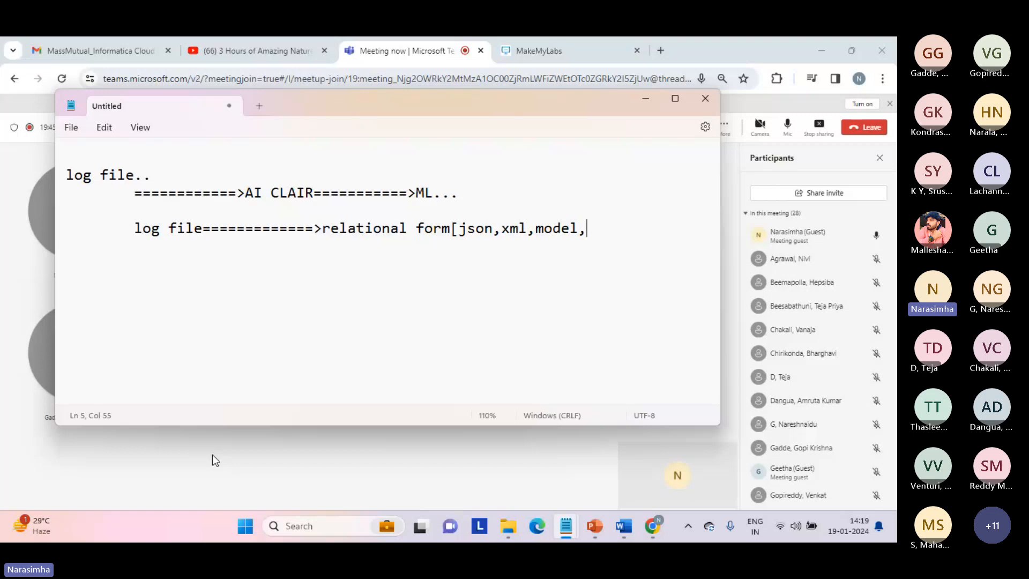
{"action": "type", "text": "etc.,]"}
{"action": "key", "text": "Return"}
{"action": "left_click", "coordinate": [519, 231]}
{"action": "left_click_drag", "start_coordinate": [243, 194], "coordinate": [436, 206]}
{"action": "left_click", "coordinate": [408, 212]}
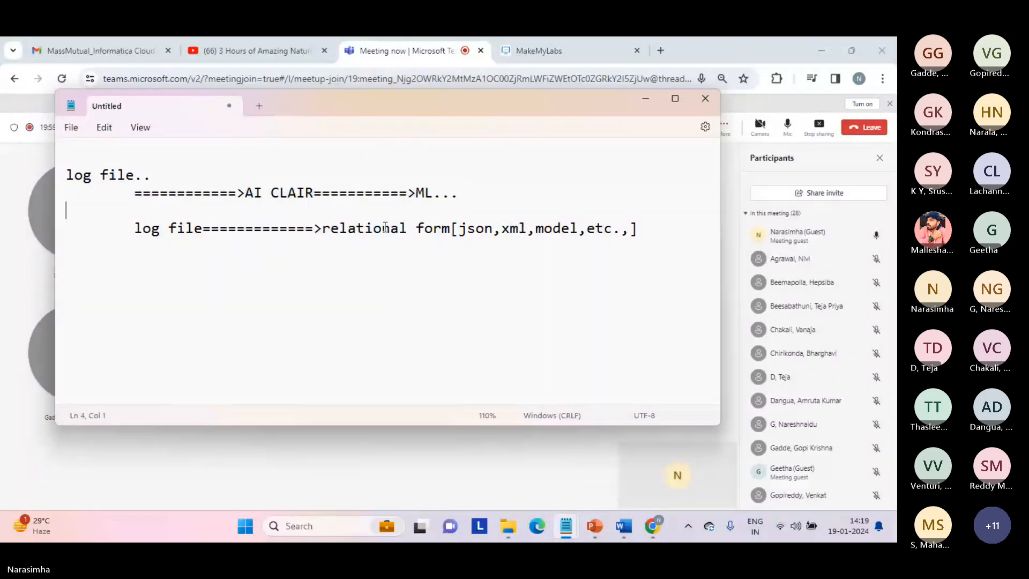
{"action": "left_click", "coordinate": [352, 261]}
Add an indented line defining 'ISM===========>Intelligent Structure Model...'
{"action": "key", "text": "Return"}
{"action": "key", "text": "Tab"}
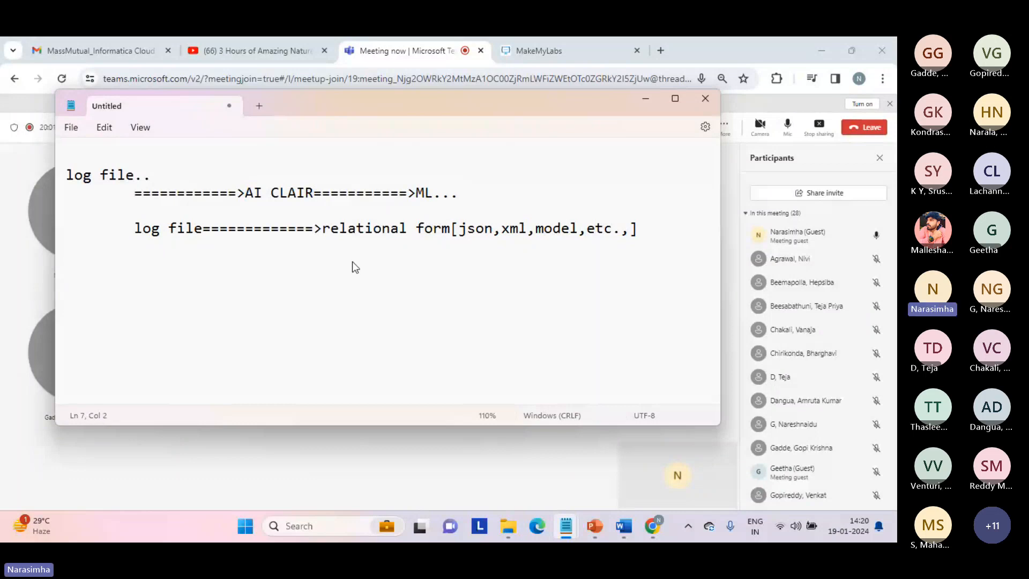
{"action": "key", "text": "Caps_Lock"}
{"action": "type", "text": "ISM"}
{"action": "key", "text": "Caps_Lock"}
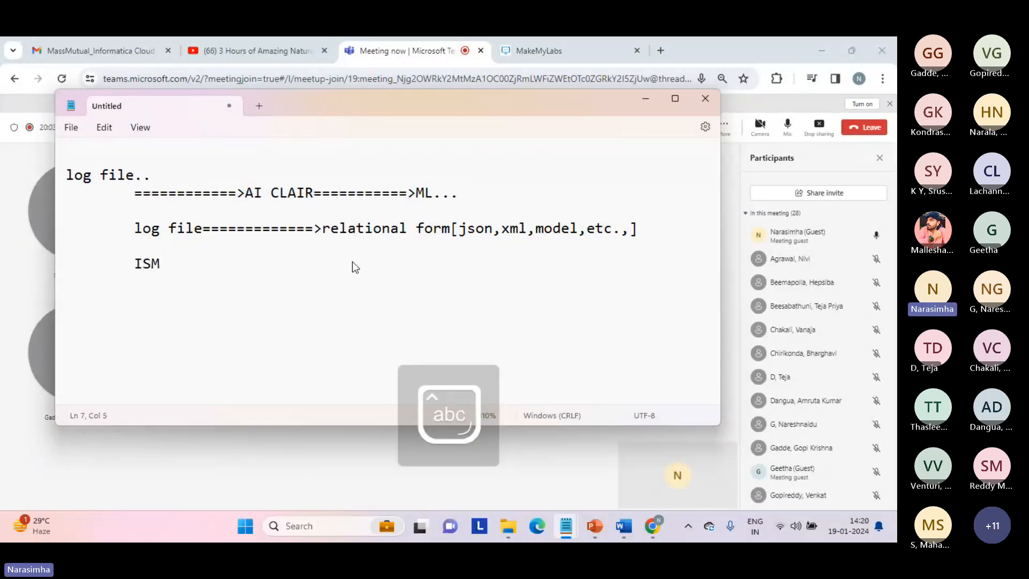
{"action": "type", "text": "===========>Intelligen"}
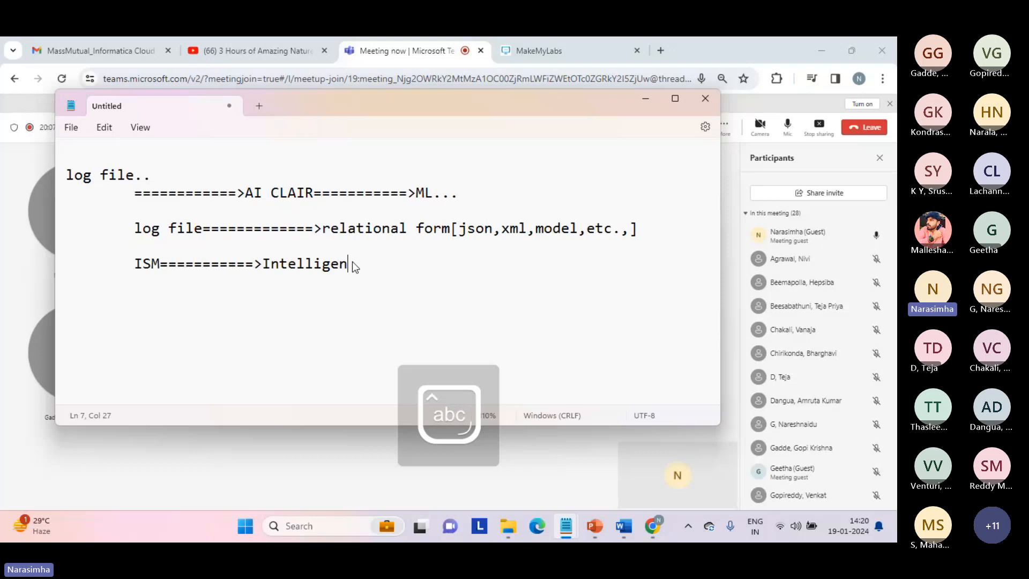
{"action": "type", "text": "t Structure Model..."}
{"action": "key", "text": "Return"}
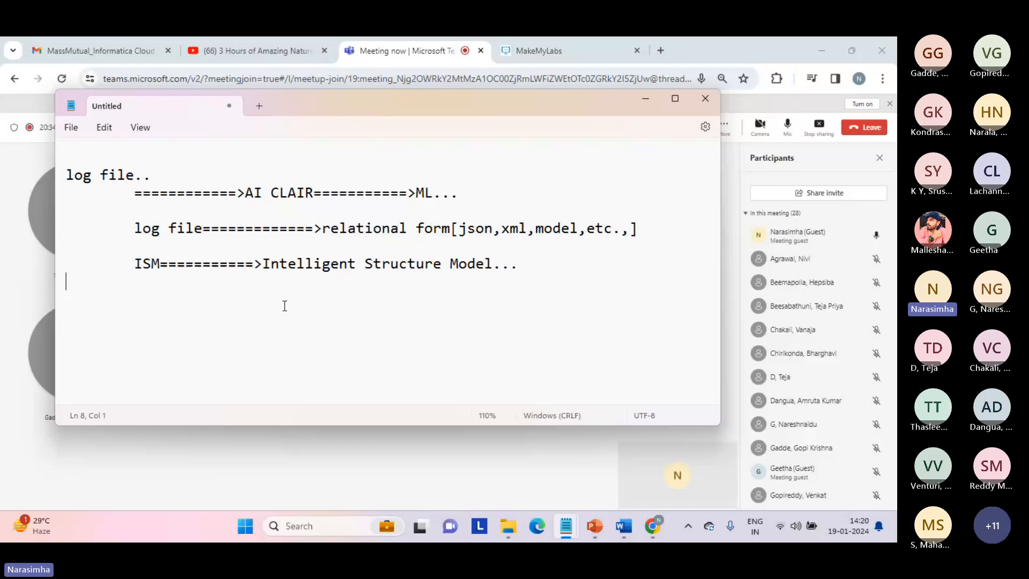
{"action": "key", "text": "Return"}
Add a 'mapping:' heading with the flow 'src[log file]--------->structure parser[ISM]===========>tgt'
{"action": "type", "text": "mapping"}
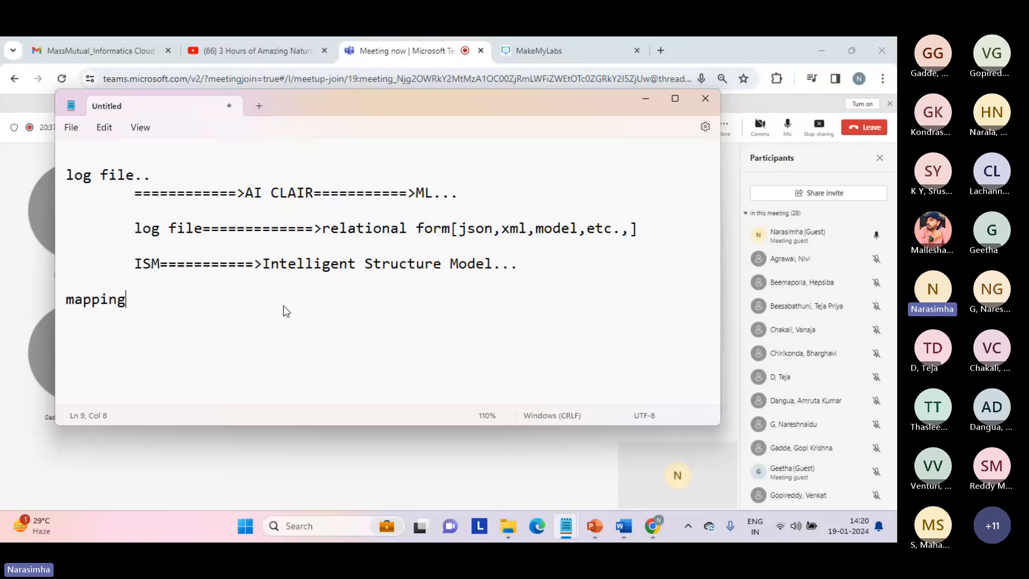
{"action": "type", "text": ":"}
{"action": "key", "text": "Return"}
{"action": "key", "text": "Tab"}
{"action": "type", "text": "src[log "}
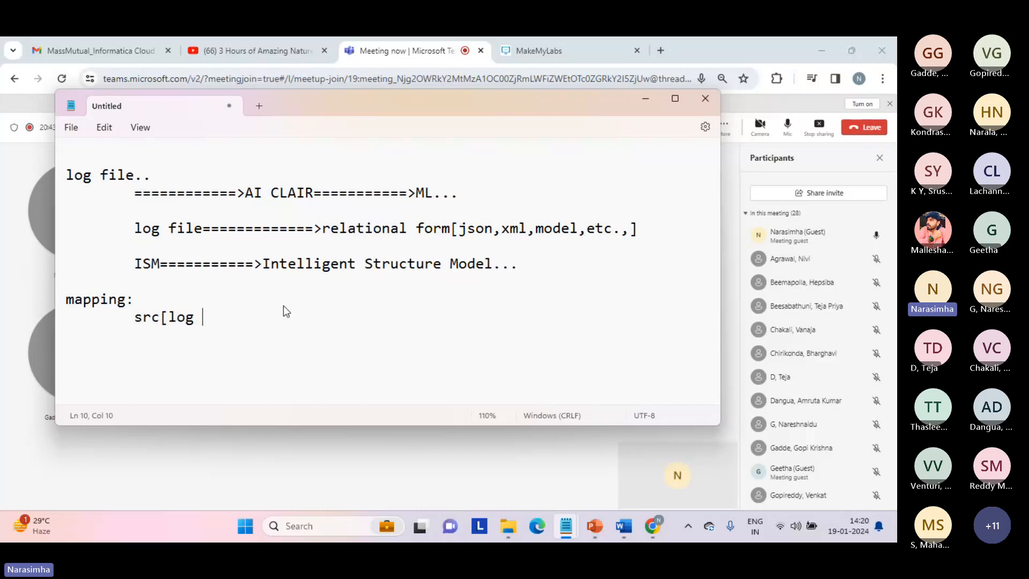
{"action": "type", "text": "file]---"}
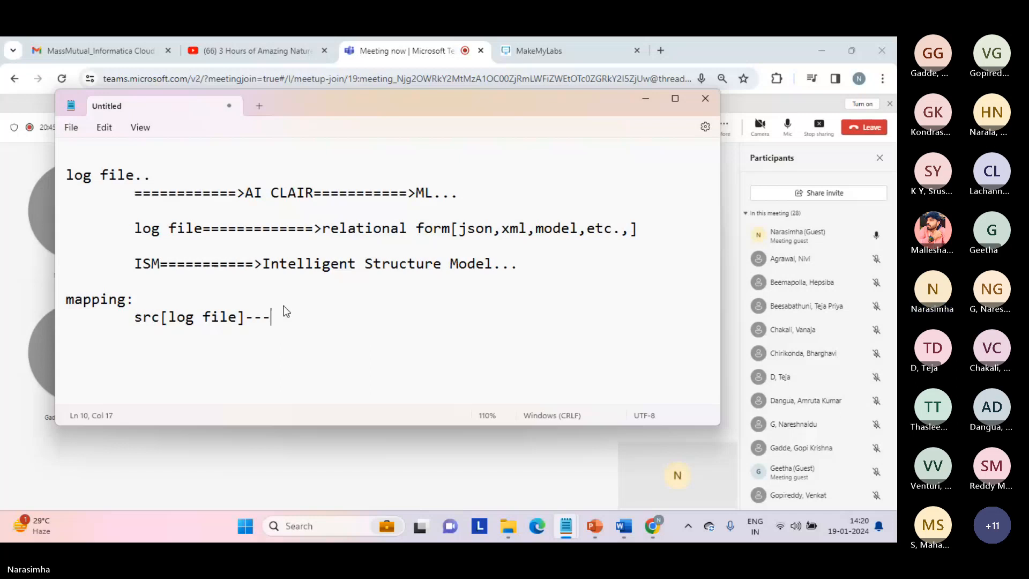
{"action": "type", "text": "------>strcu"}
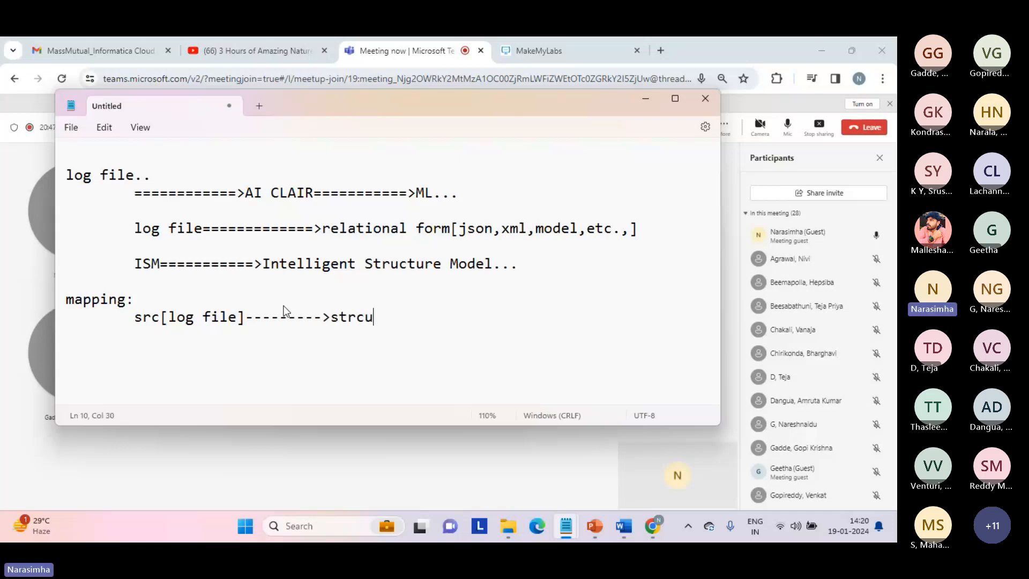
{"action": "type", "text": "ture parser"}
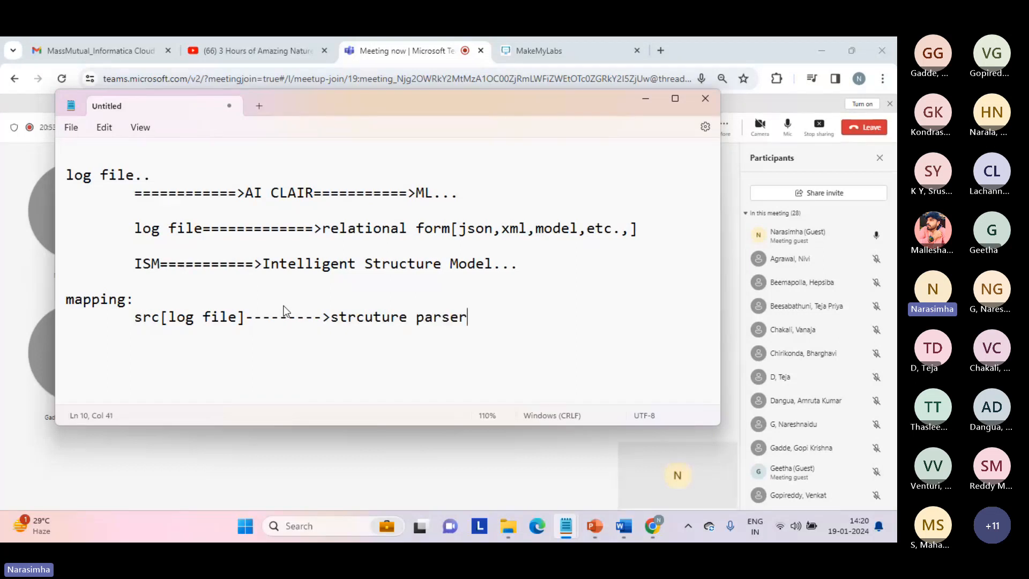
{"action": "type", "text": "["}
{"action": "key", "text": "Caps_Lock"}
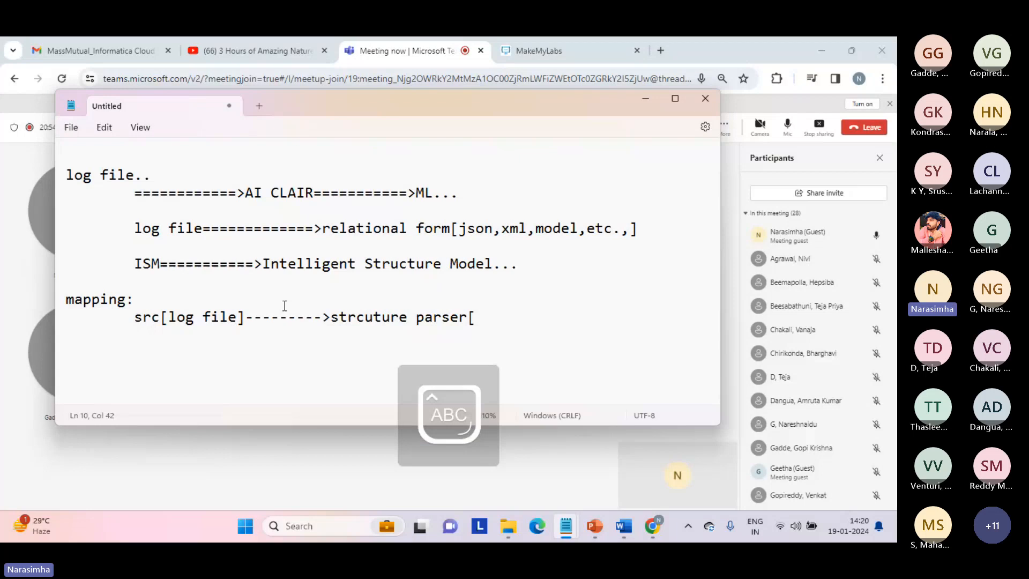
{"action": "type", "text": "ISM"}
{"action": "key", "text": "Caps_Lock"}
{"action": "type", "text": "]========"}
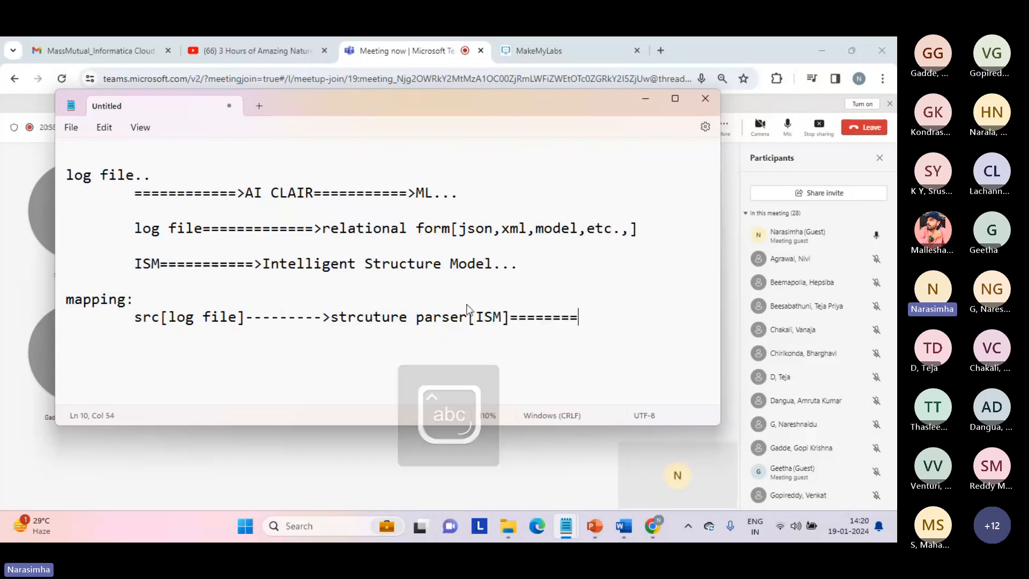
{"action": "type", "text": "==="}
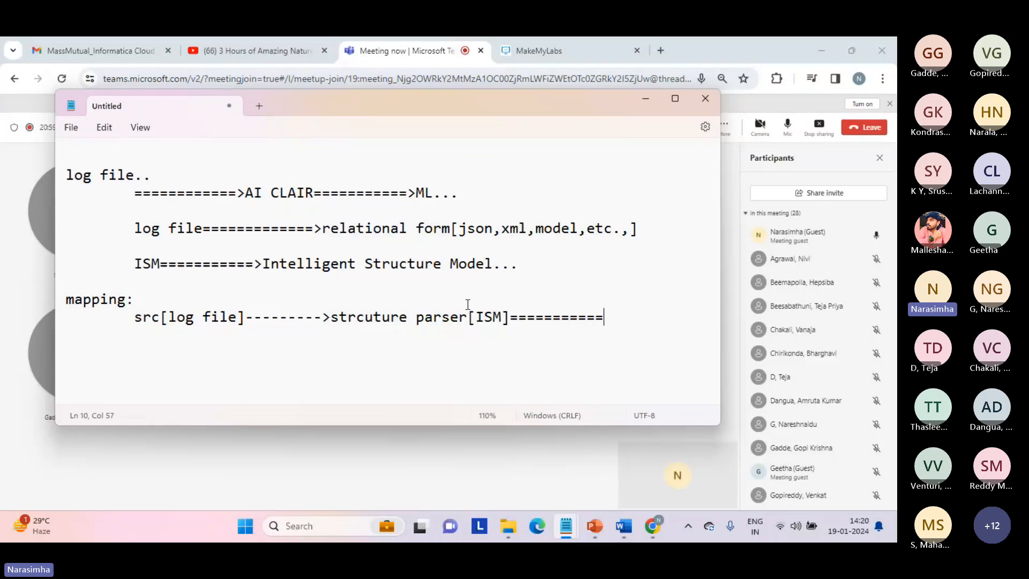
{"action": "type", "text": ">tg"}
{"action": "type", "text": "t"}
{"action": "key", "text": "Return"}
Correct the misspelling 'strcuture' to 'structure' in the mapping line
{"action": "left_click", "coordinate": [360, 317]}
{"action": "type", "text": "u"}
{"action": "key", "text": "Right"}
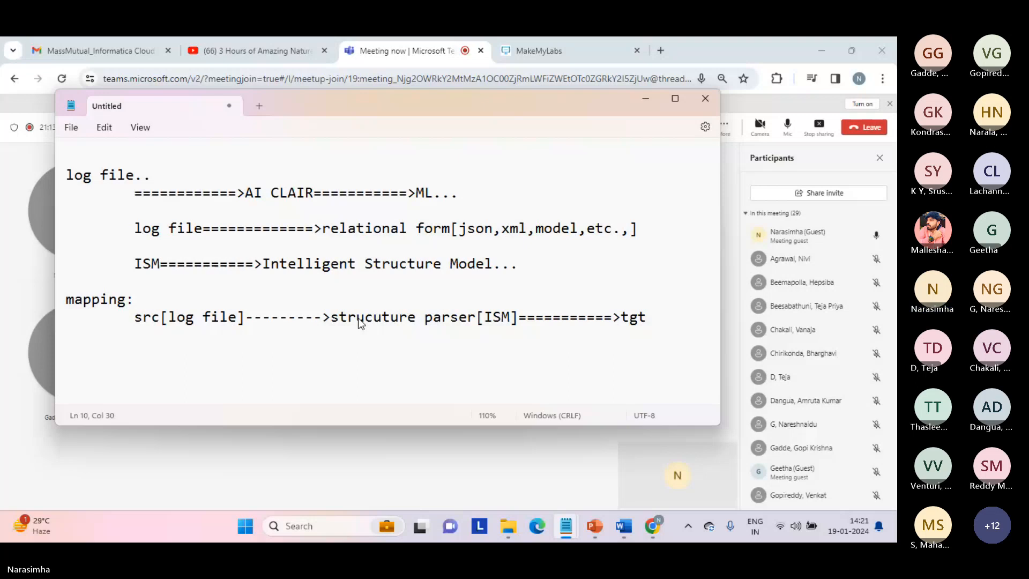
{"action": "key", "text": "BackSpace"}
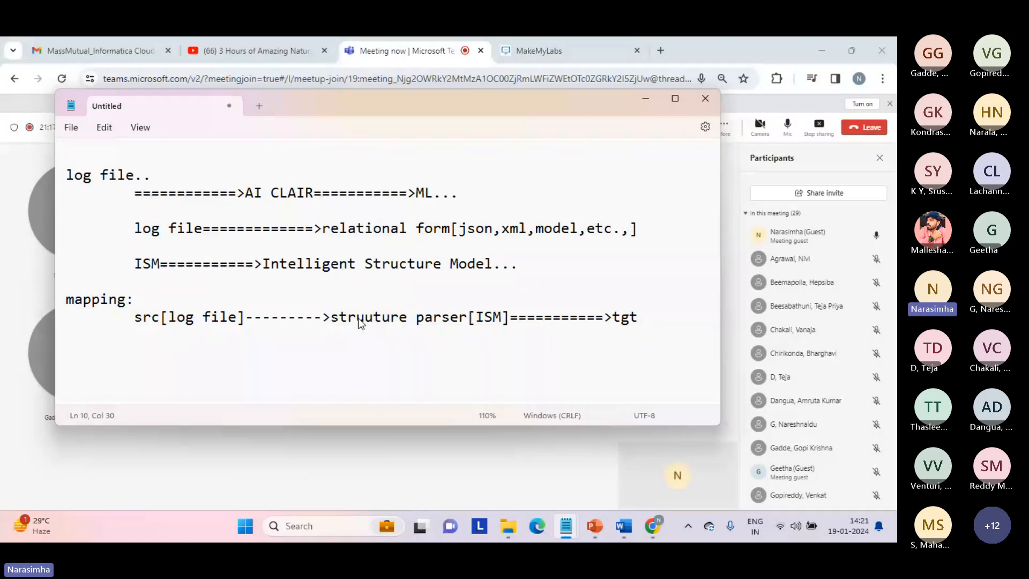
{"action": "key", "text": "Delete"}
{"action": "type", "text": "c"}
{"action": "left_click_drag", "start_coordinate": [416, 193], "coordinate": [465, 194]}
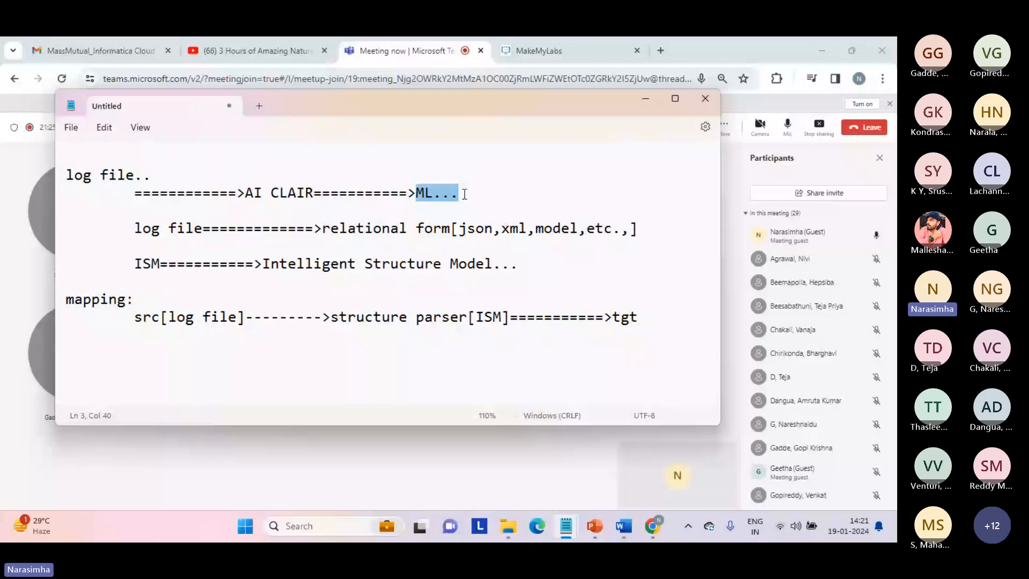
{"action": "left_click", "coordinate": [263, 187]}
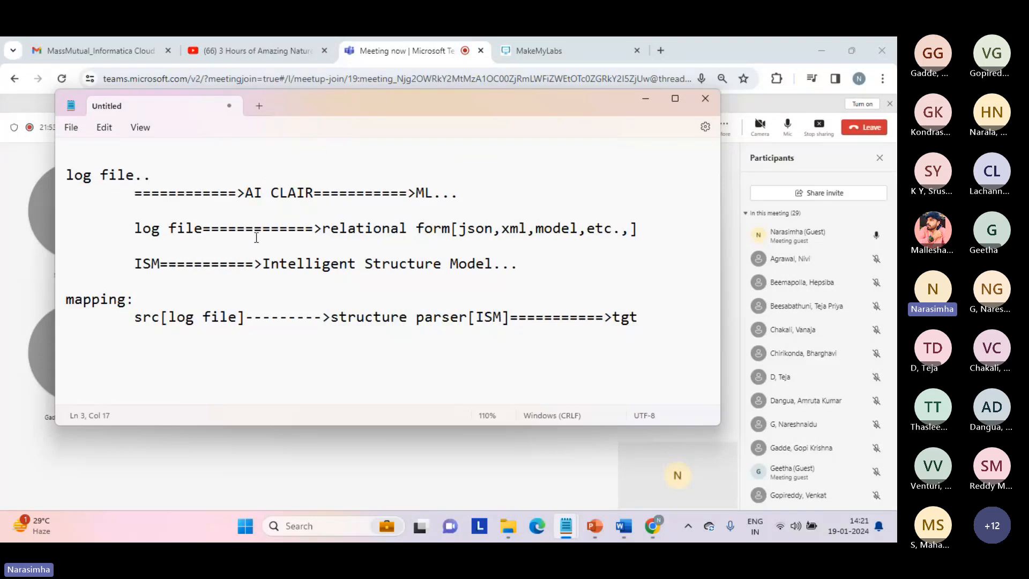
{"action": "left_click", "coordinate": [222, 336]}
Reload the MakeMyLabs tab, make the lab full screen, and open a blank tab in its Chrome
{"action": "left_click", "coordinate": [183, 461]}
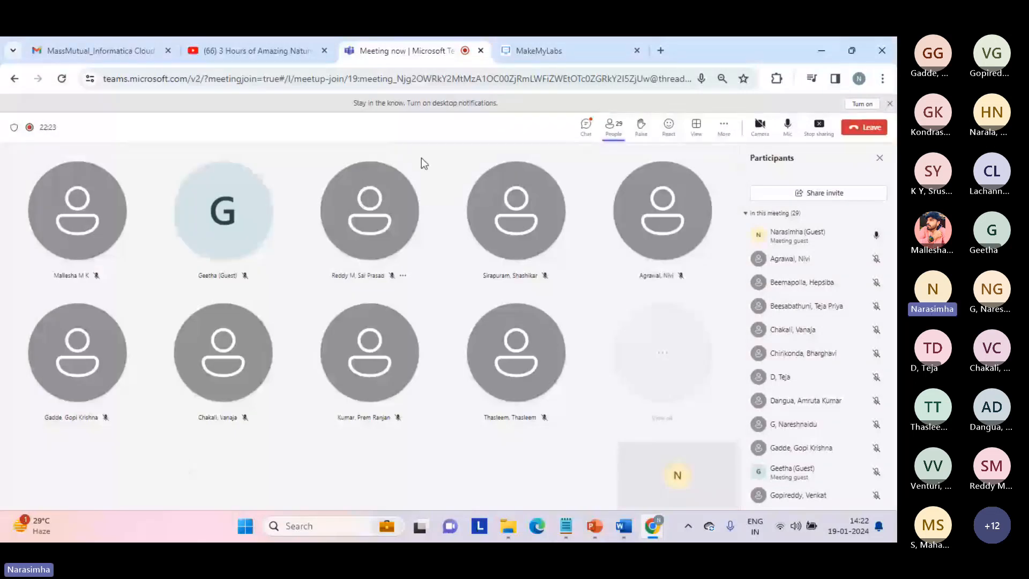
{"action": "left_click", "coordinate": [567, 50]}
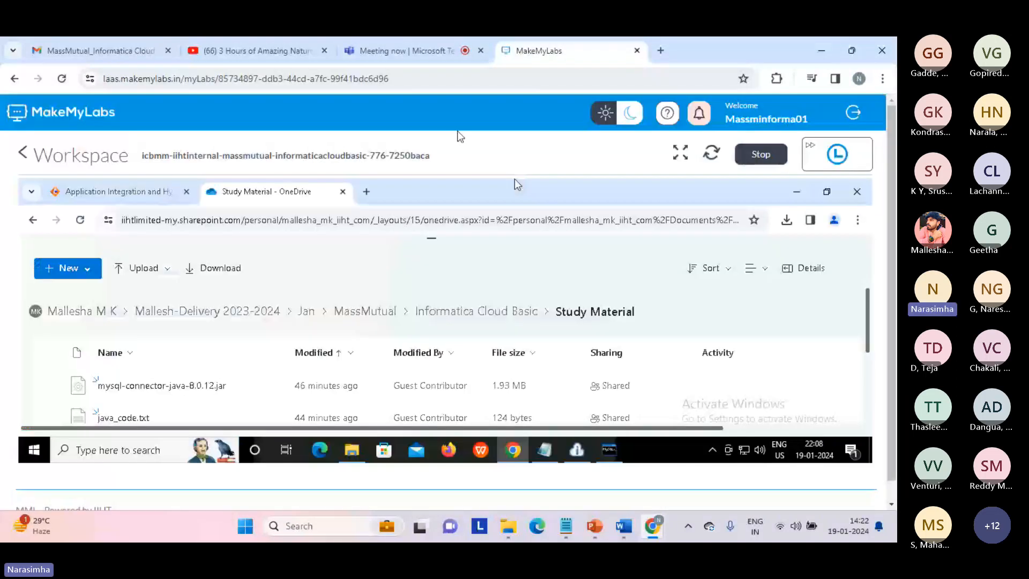
{"action": "left_click", "coordinate": [421, 81]}
{"action": "key", "text": "Return"}
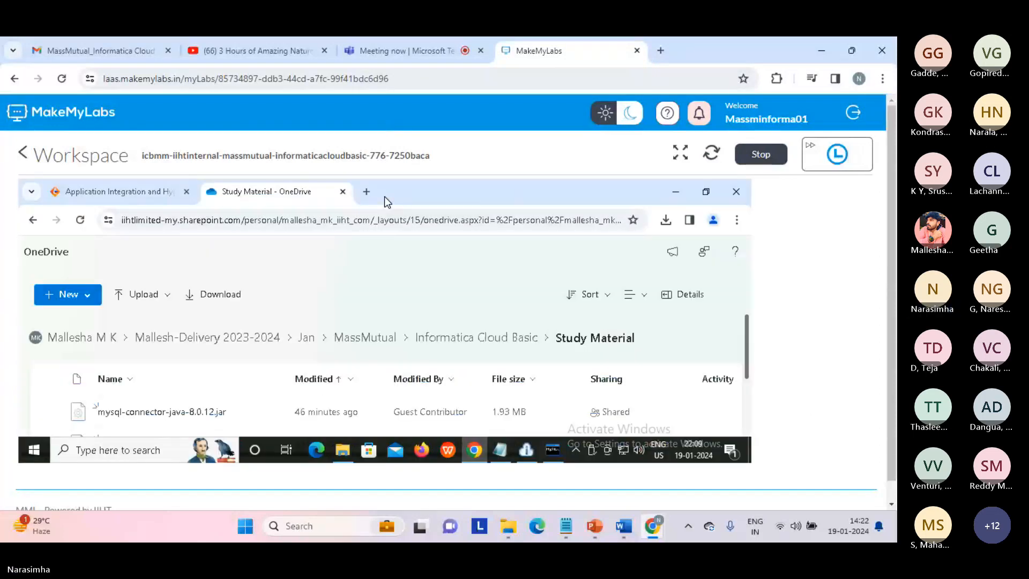
{"action": "left_click", "coordinate": [681, 152]}
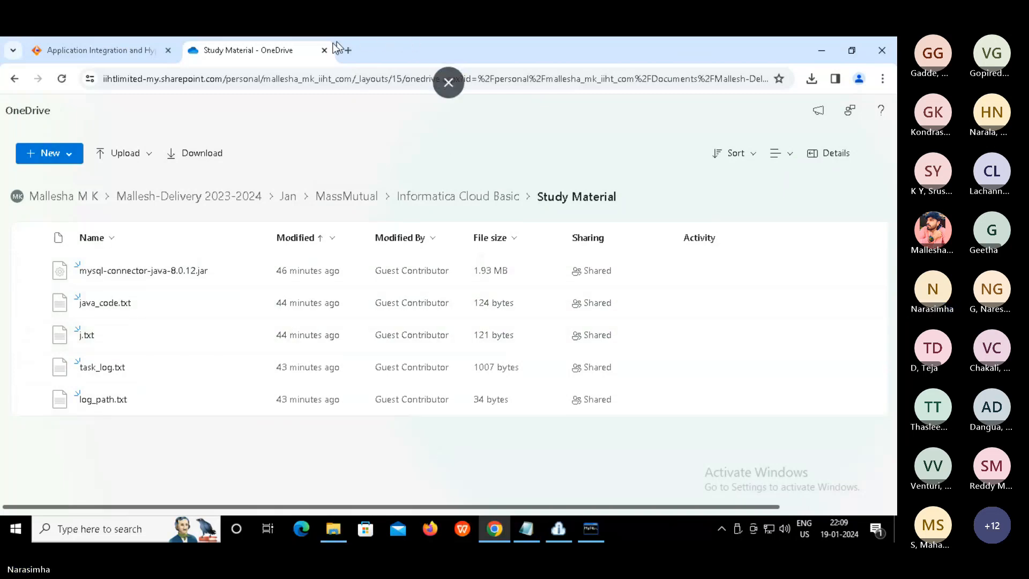
{"action": "left_click", "coordinate": [347, 51]}
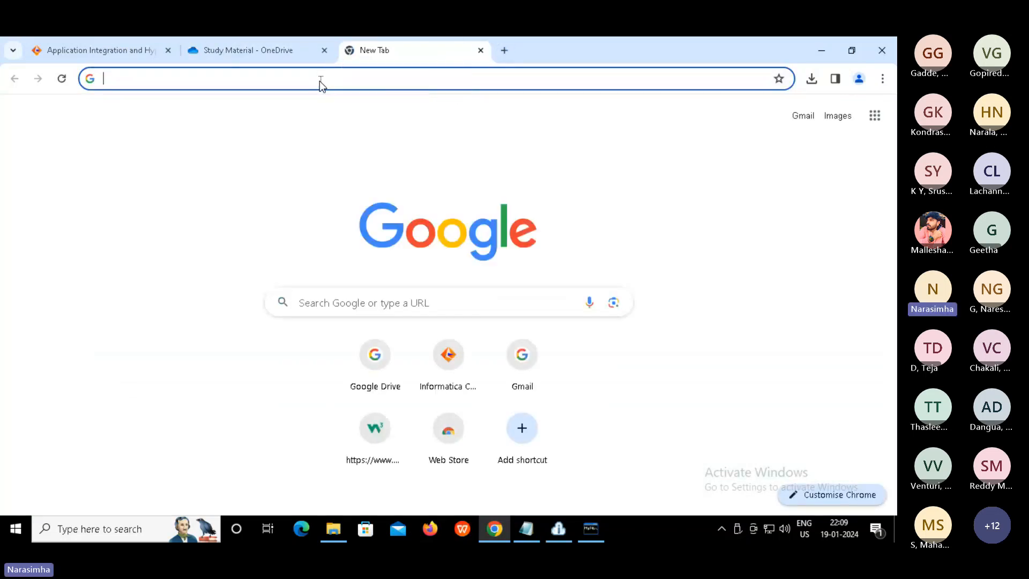
Open Informatica Cloud via the 'dm' suggestion, enter Data Integration, then bring up the D:\source folder
{"action": "type", "text": "dm"}
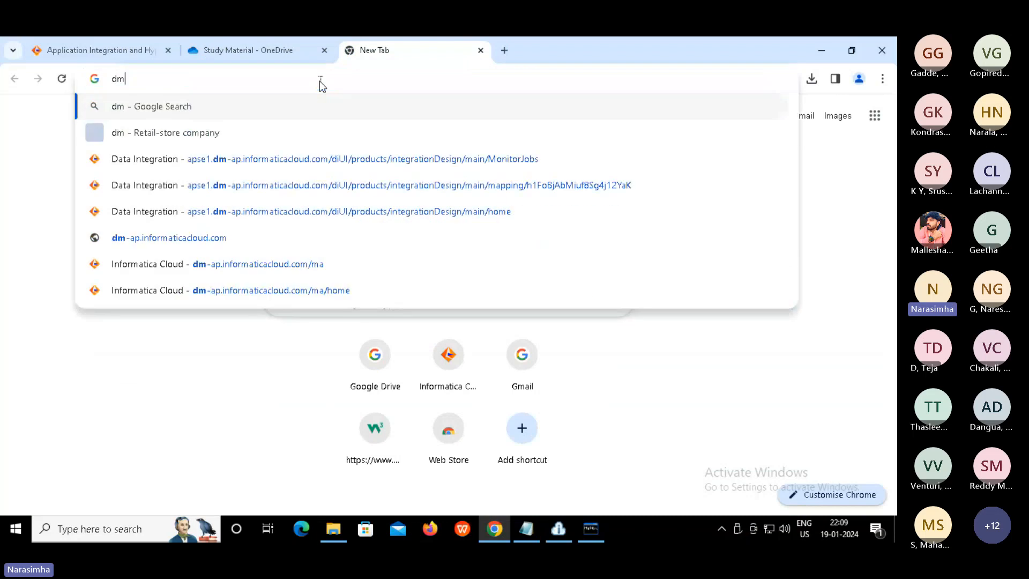
{"action": "left_click", "coordinate": [269, 268]}
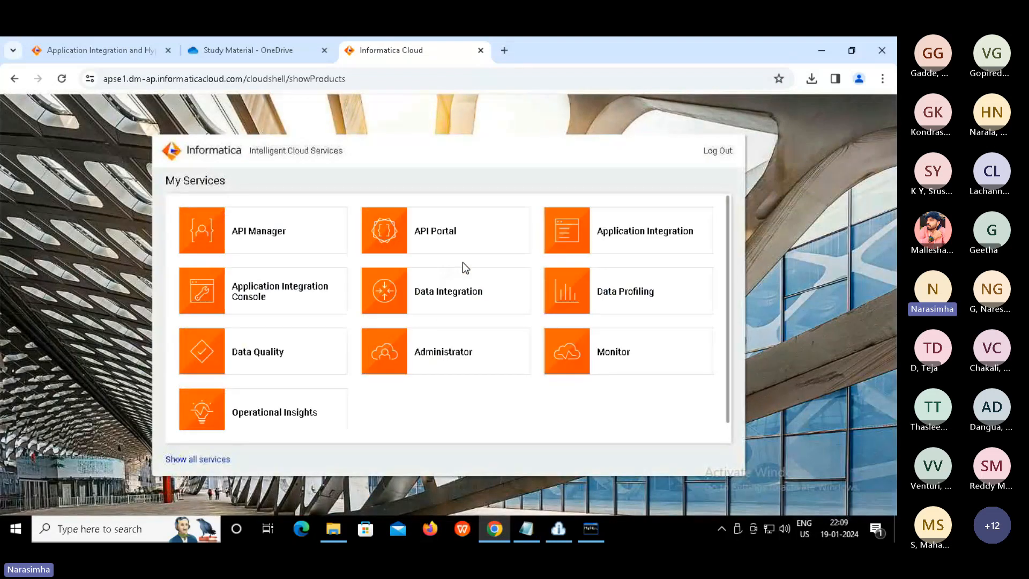
{"action": "left_click", "coordinate": [440, 299]}
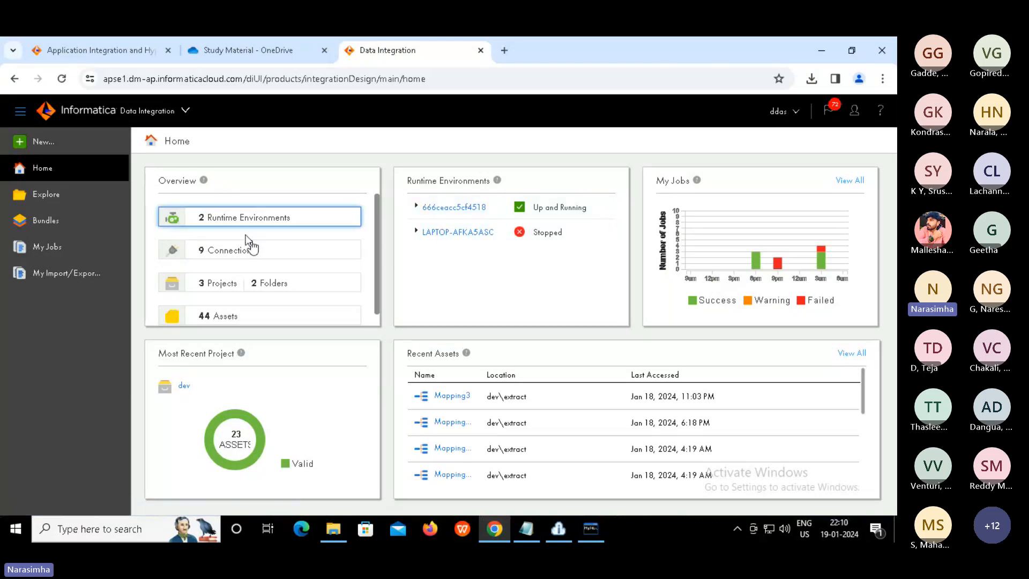
{"action": "left_click", "coordinate": [335, 529]}
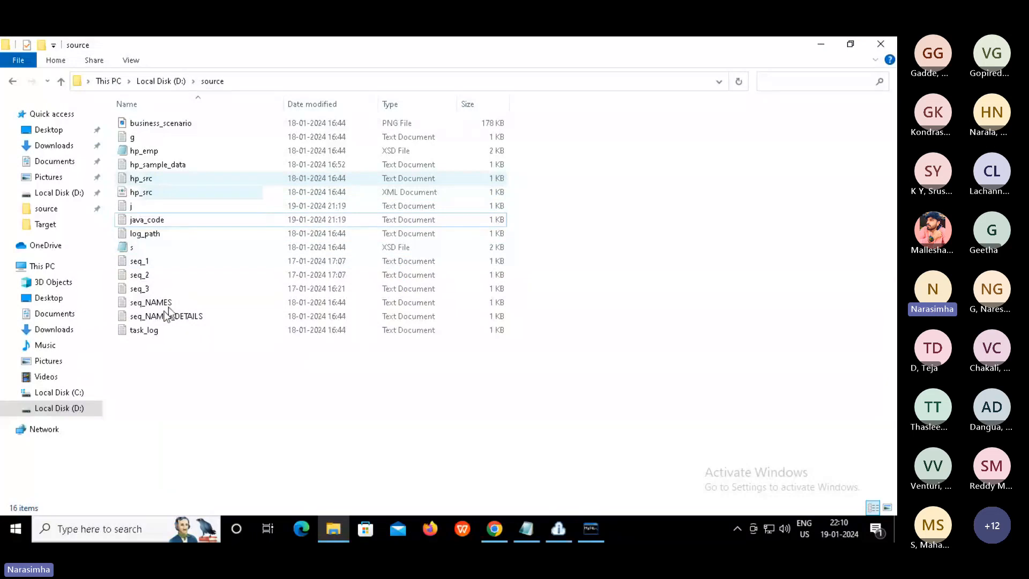
Open task_log from D:\source in a maximized Notepad and read its three log lines
{"action": "left_click", "coordinate": [142, 330]}
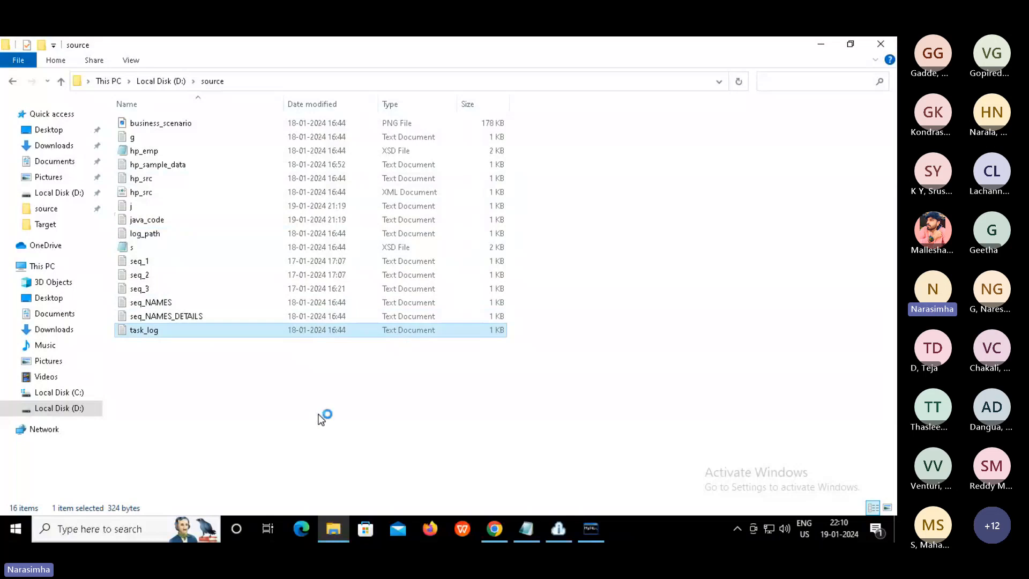
{"action": "key", "text": "Return"}
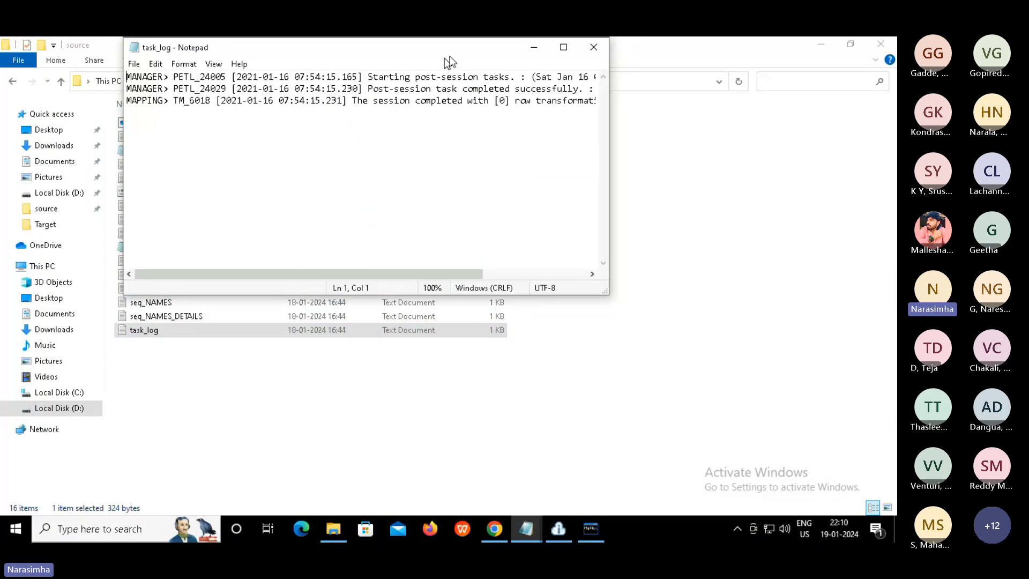
{"action": "left_click", "coordinate": [563, 47]}
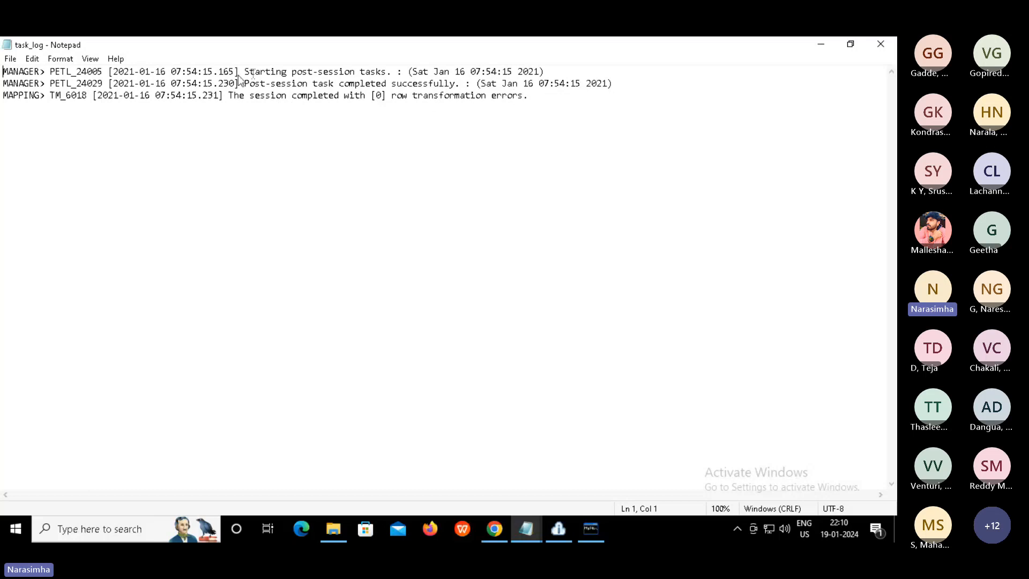
{"action": "left_click_drag", "start_coordinate": [534, 96], "coordinate": [3, 71]}
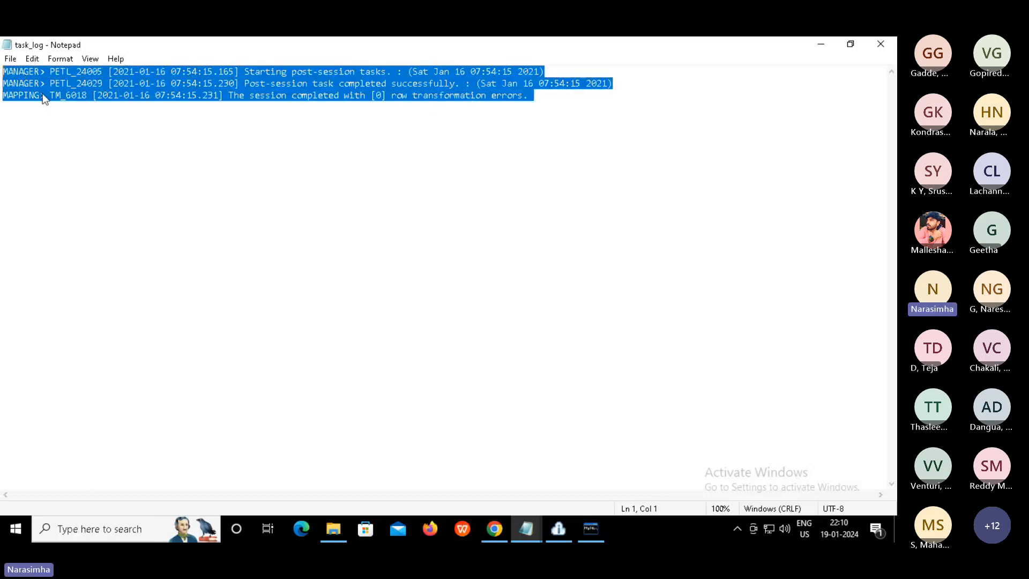
{"action": "left_click", "coordinate": [115, 173]}
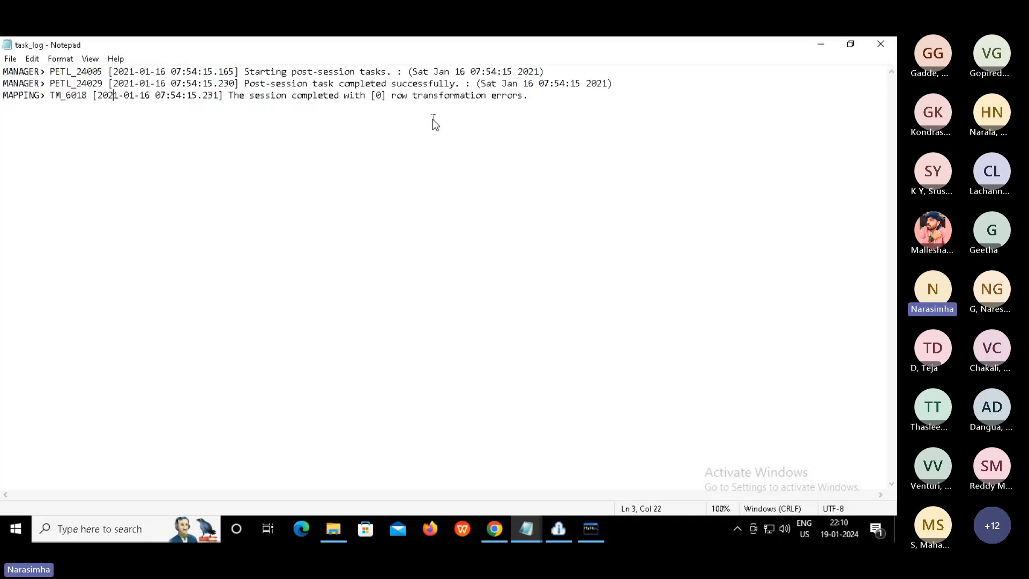
{"action": "left_click", "coordinate": [362, 124]}
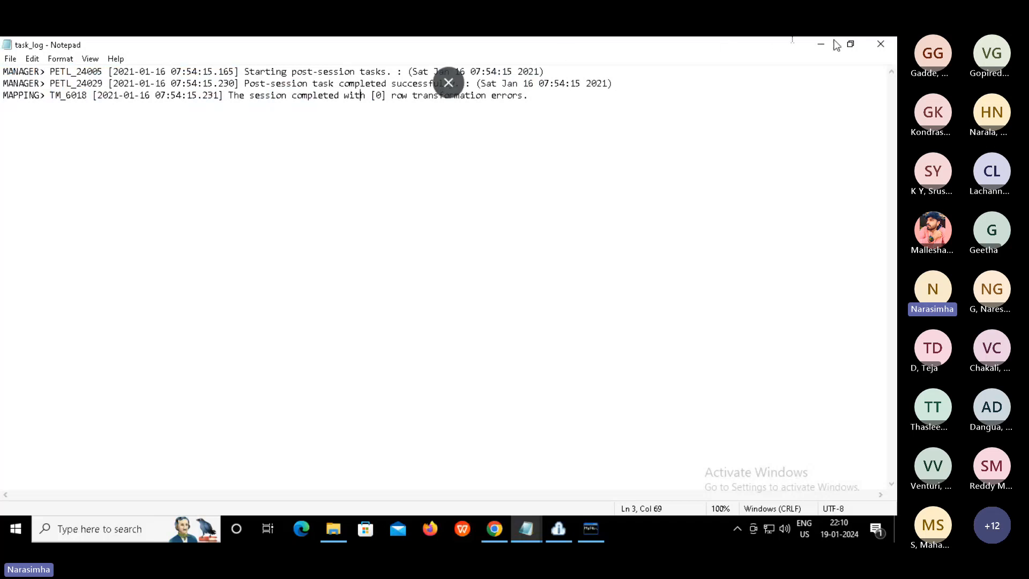
Close task_log and bring the Data Integration browser window back to the front
{"action": "left_click", "coordinate": [881, 44]}
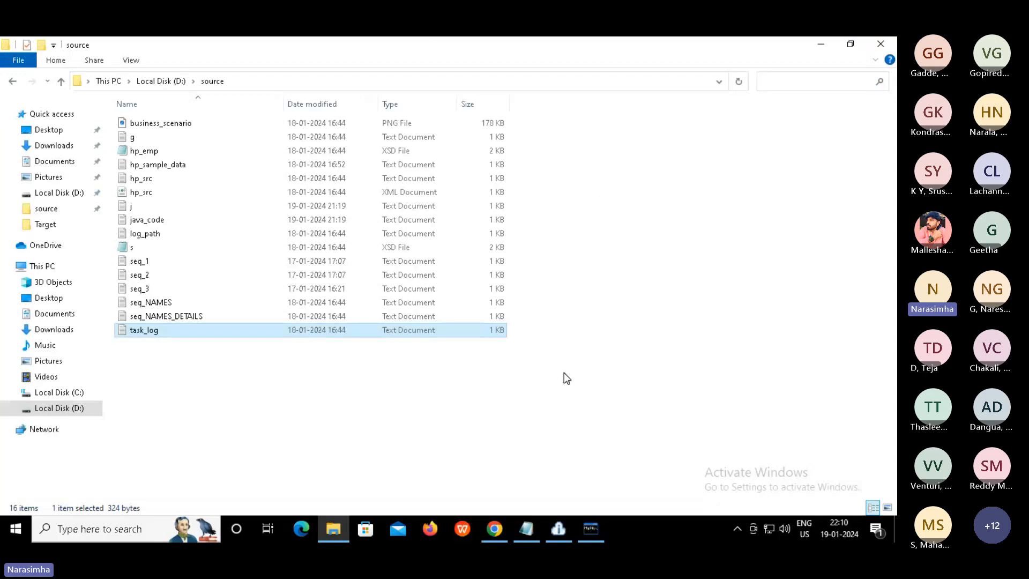
{"action": "left_click", "coordinate": [506, 471]}
{"action": "mouse_move", "coordinate": [494, 526]}
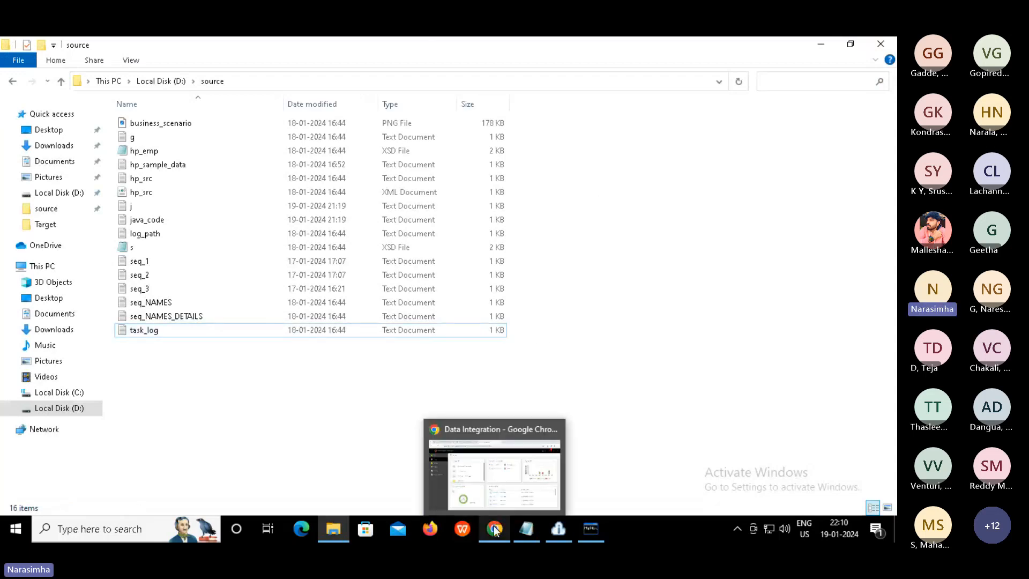
{"action": "left_click", "coordinate": [491, 472]}
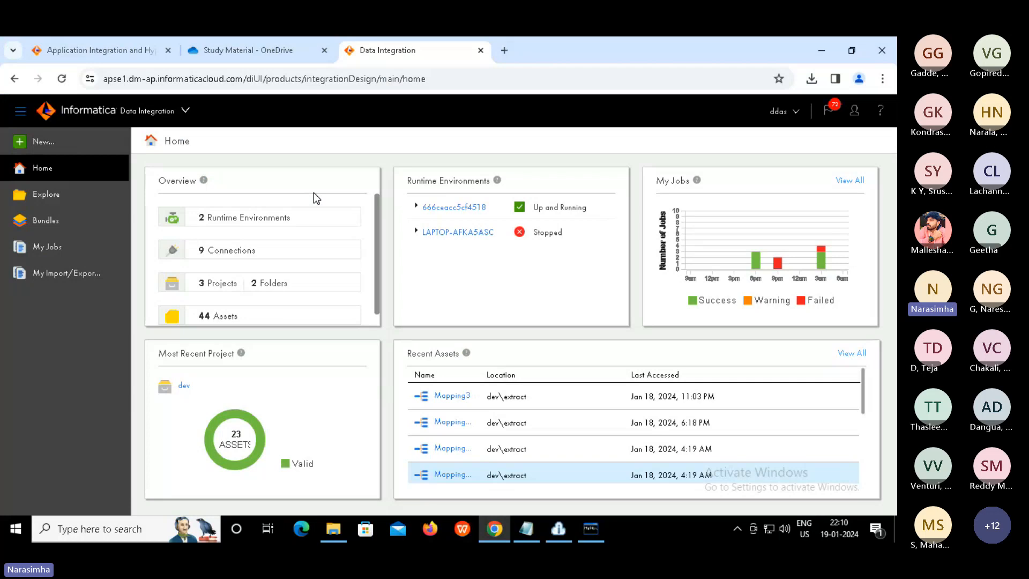
Create a new Mapping asset via New... > Mappings, opening Mapping2 in dev\extract
{"action": "left_click", "coordinate": [44, 144]}
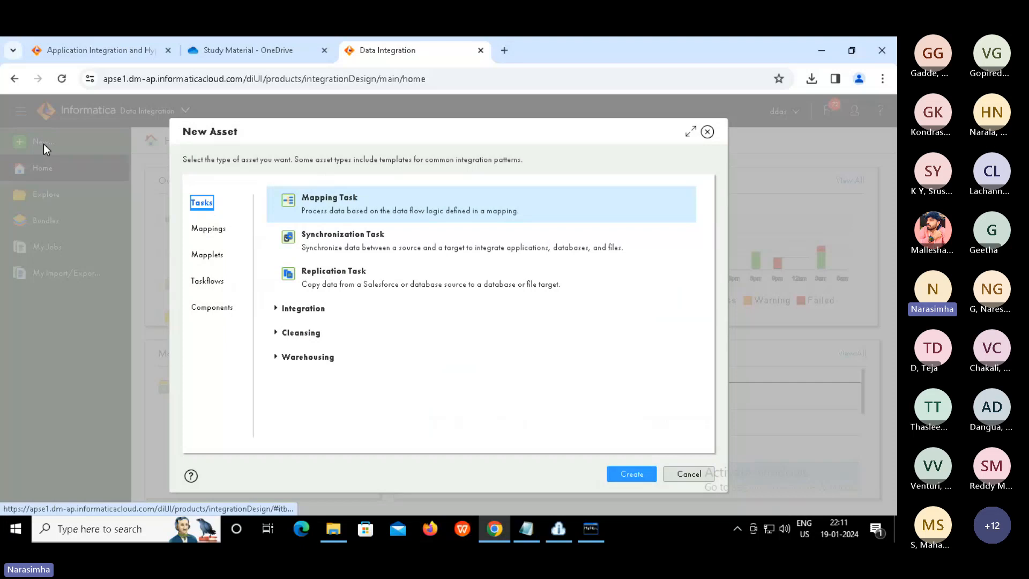
{"action": "left_click", "coordinate": [209, 237]}
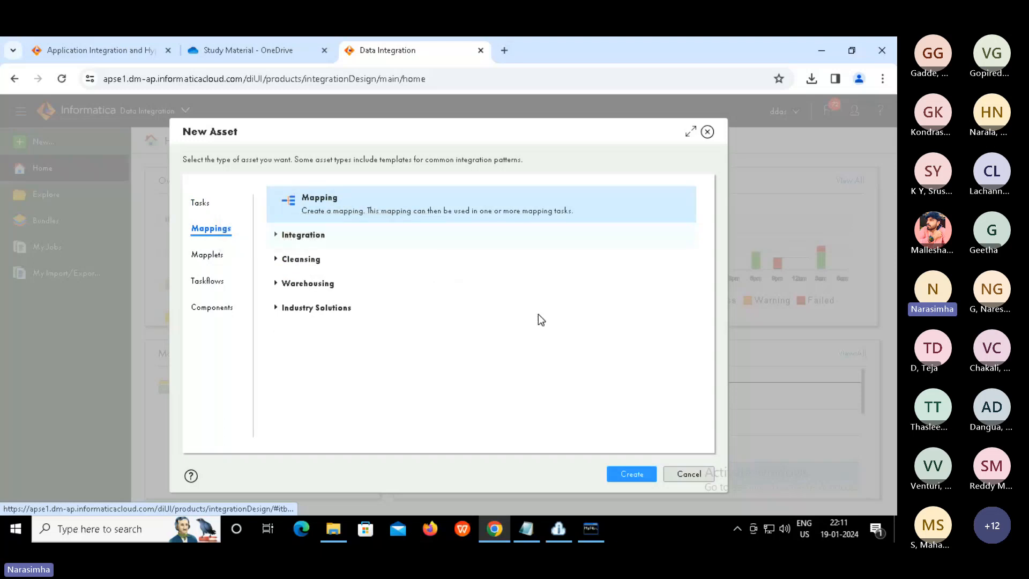
{"action": "left_click", "coordinate": [627, 474]}
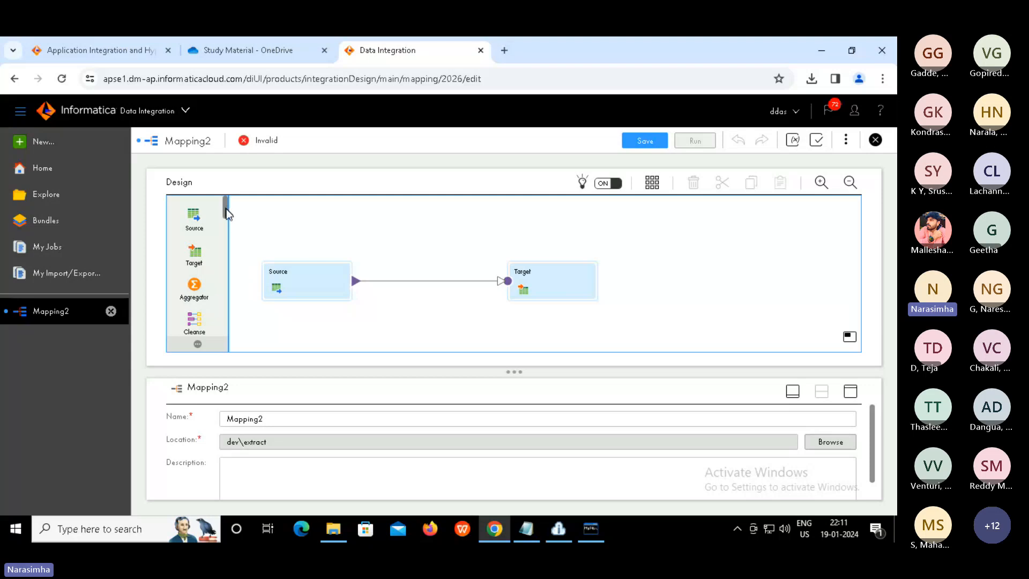
Drag the Structure Parser from the palette onto the canvas between Source and Target
{"action": "scroll", "coordinate": [227, 224], "scroll_direction": "down", "scroll_amount": 3}
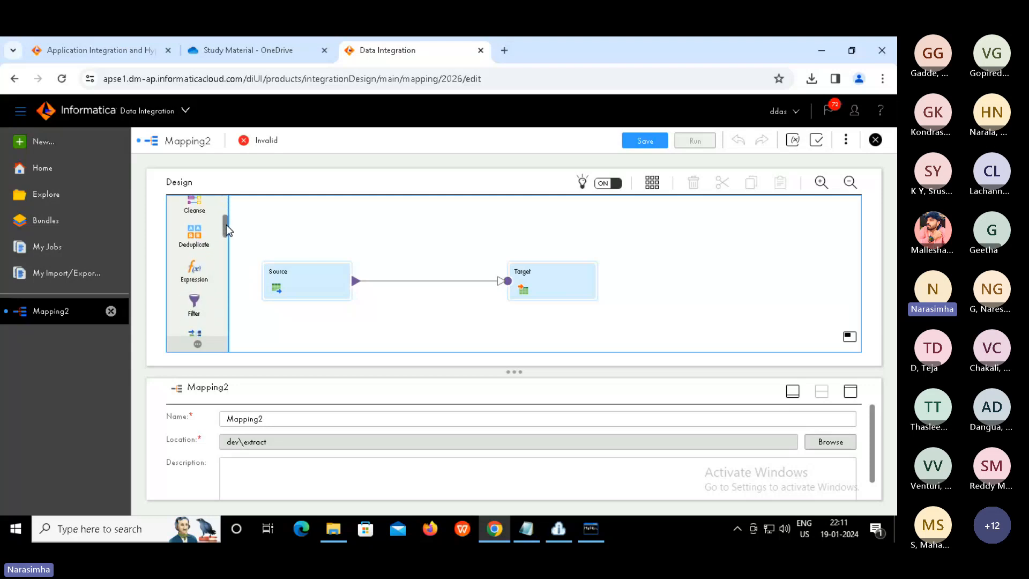
{"action": "scroll", "coordinate": [227, 224], "scroll_direction": "up", "scroll_amount": 1}
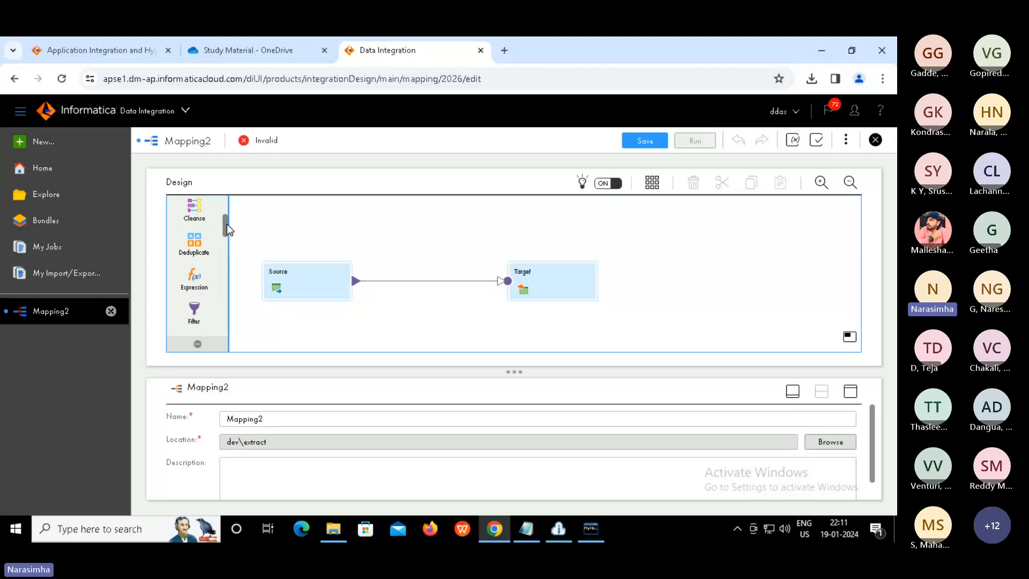
{"action": "left_click_drag", "start_coordinate": [227, 233], "coordinate": [225, 248]}
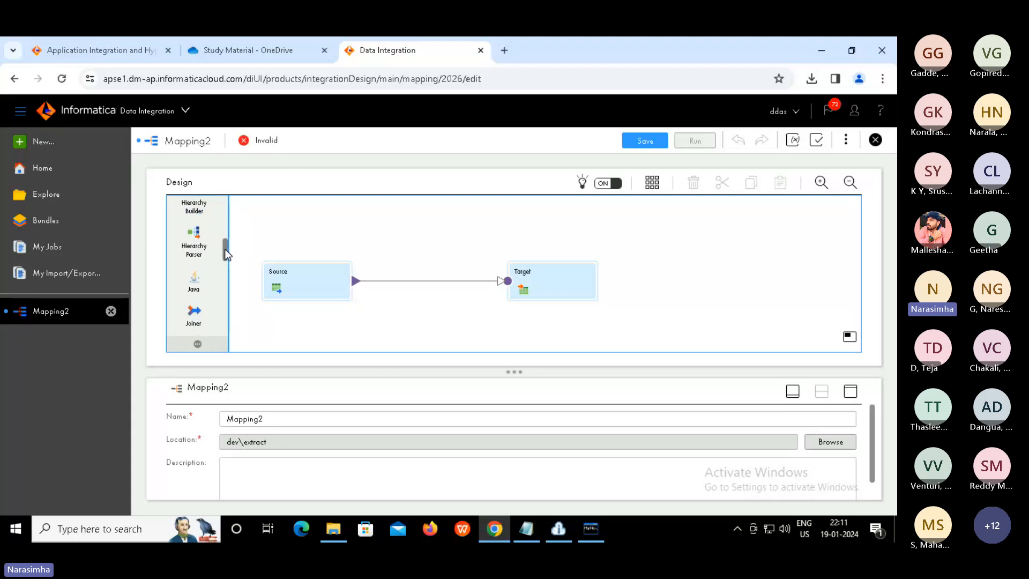
{"action": "left_click_drag", "start_coordinate": [225, 250], "coordinate": [224, 261]}
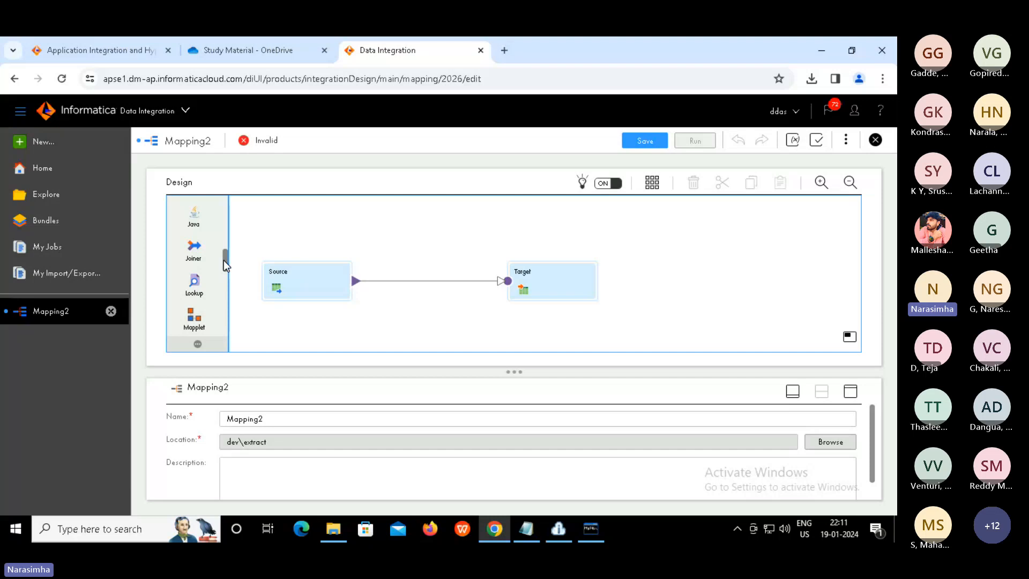
{"action": "left_click_drag", "start_coordinate": [223, 268], "coordinate": [380, 276]}
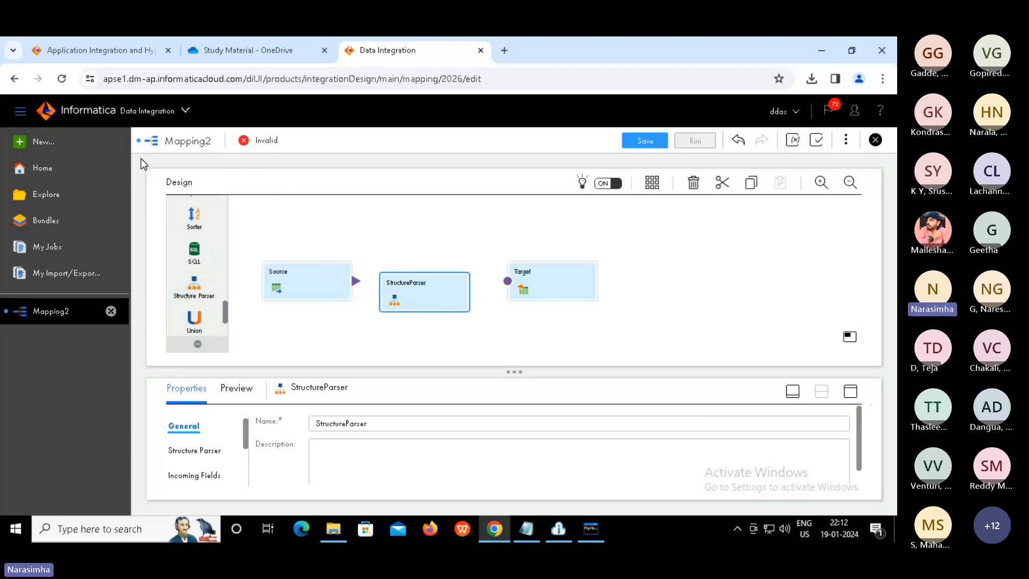
Create a new Intelligent Structure Model asset from the Components asset types
{"action": "left_click", "coordinate": [47, 143]}
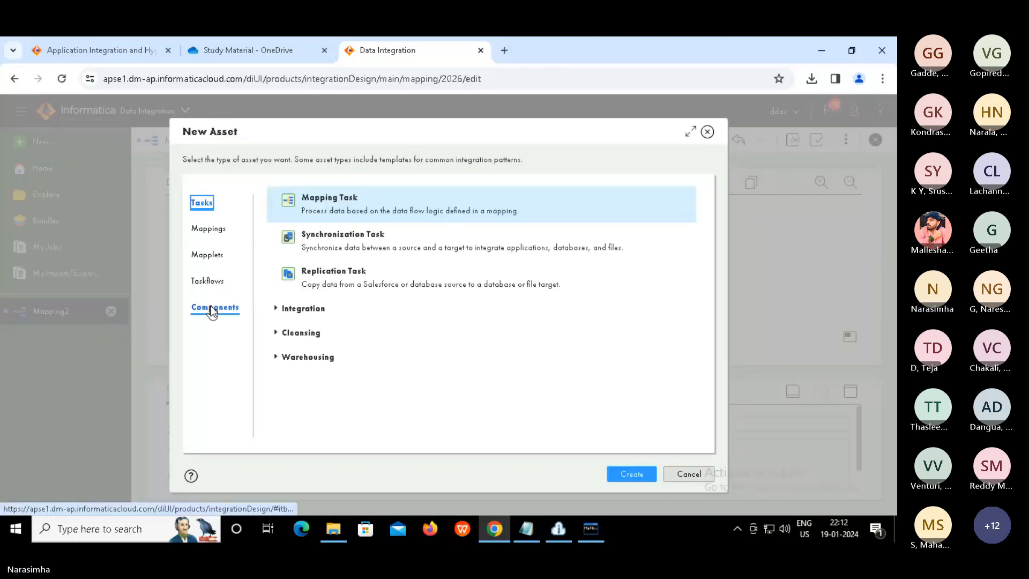
{"action": "left_click", "coordinate": [212, 309]}
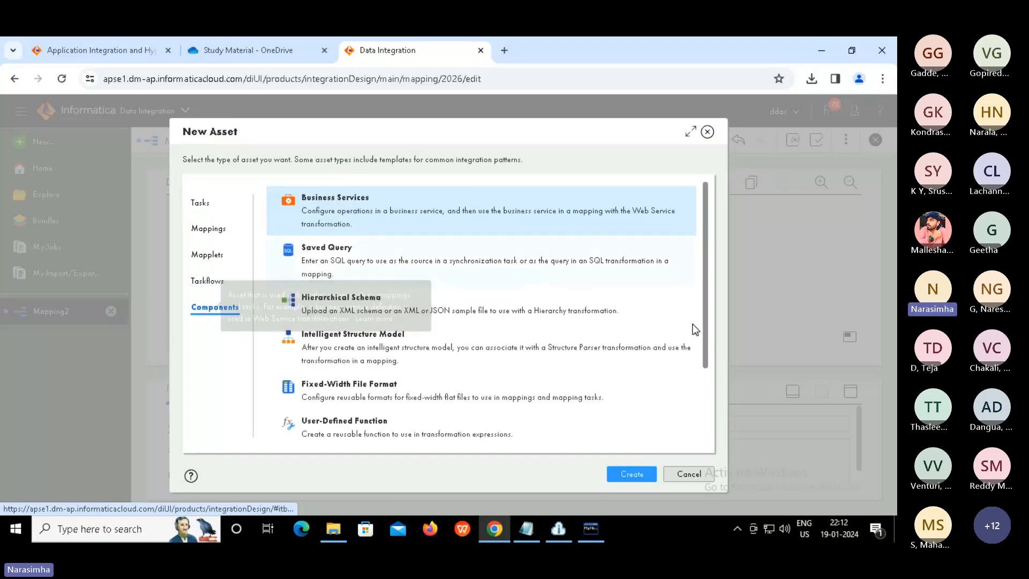
{"action": "left_click", "coordinate": [551, 355]}
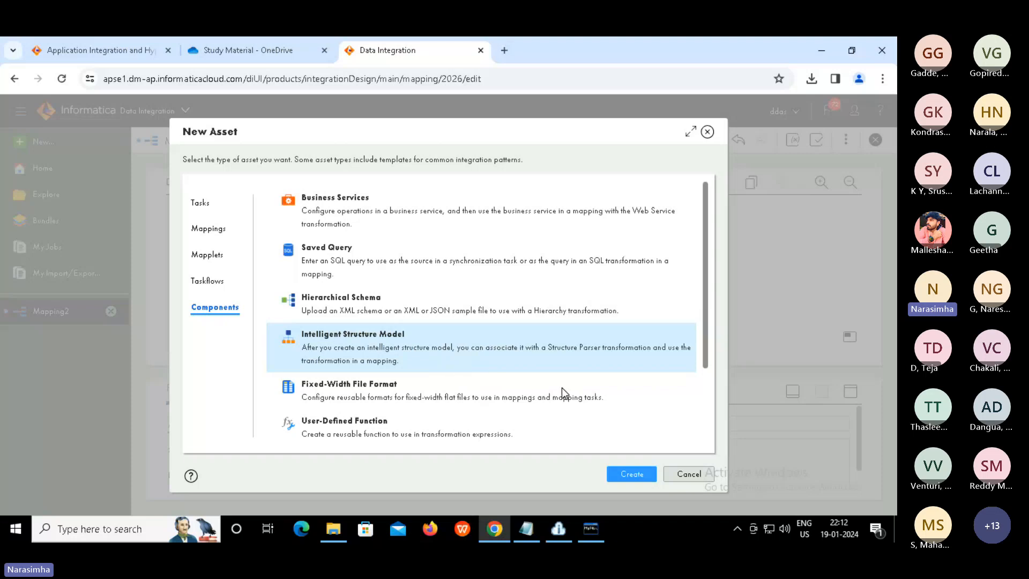
{"action": "left_click", "coordinate": [626, 470]}
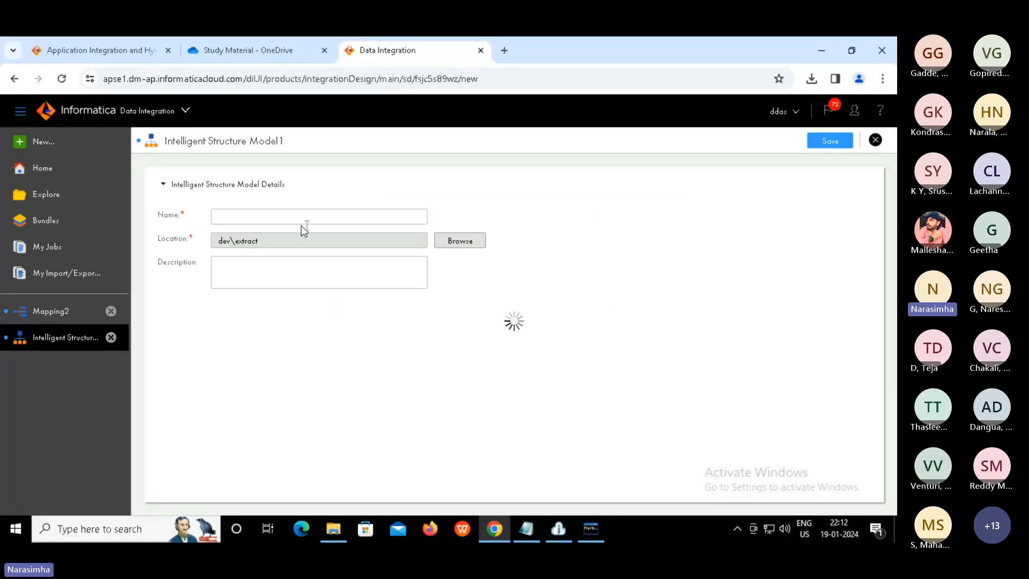
Name the model model_log_file_conversion and keep its location as dev\extract
{"action": "left_click", "coordinate": [268, 220]}
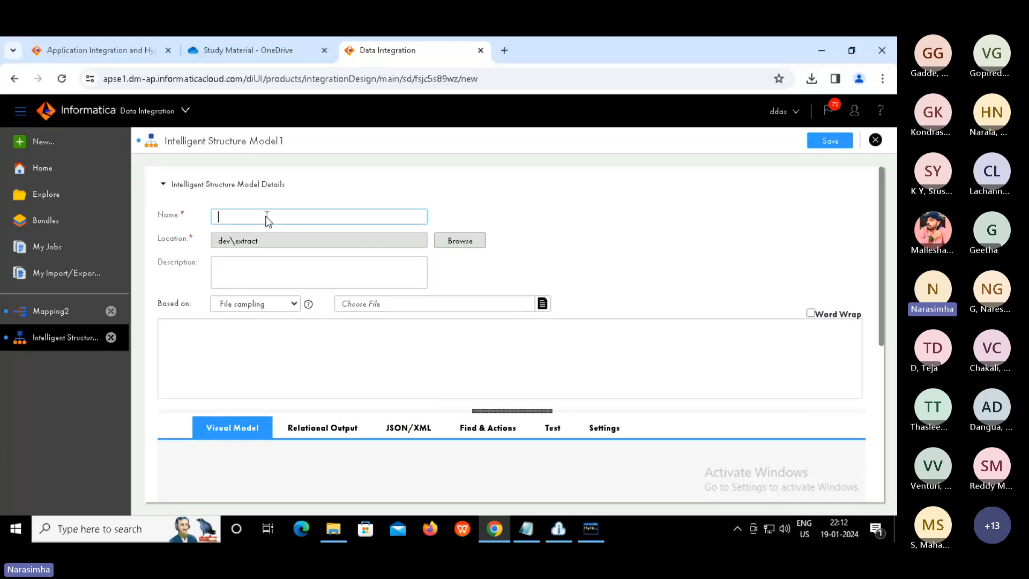
{"action": "type", "text": "model_"}
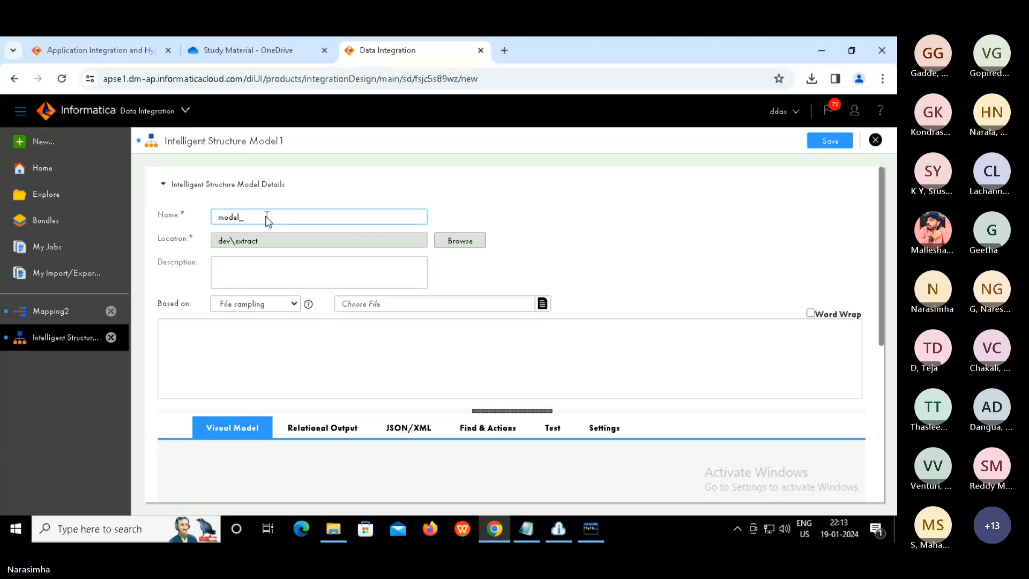
{"action": "type", "text": "log_fil"}
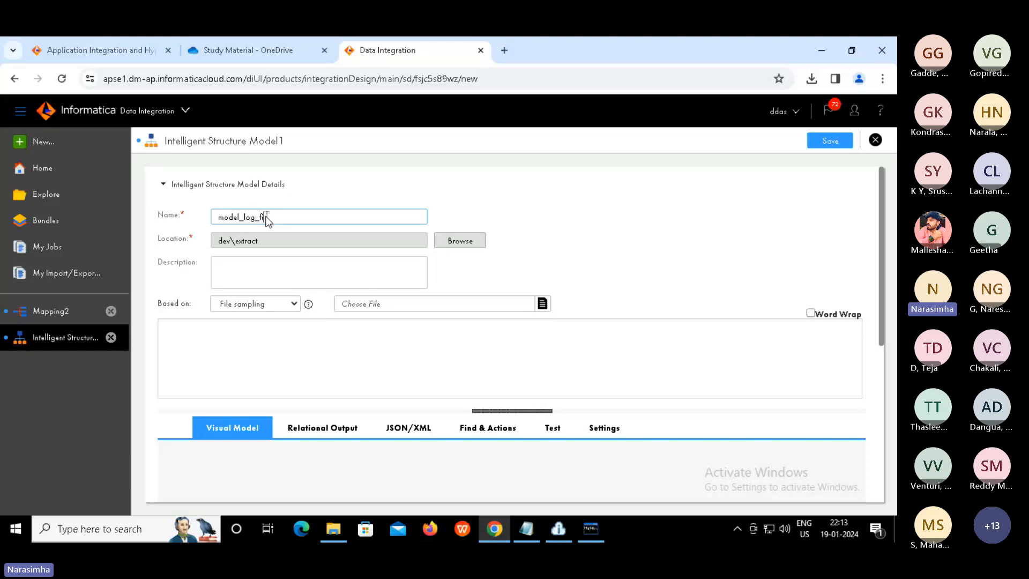
{"action": "type", "text": "e_conversion"}
{"action": "double_click", "coordinate": [247, 242]}
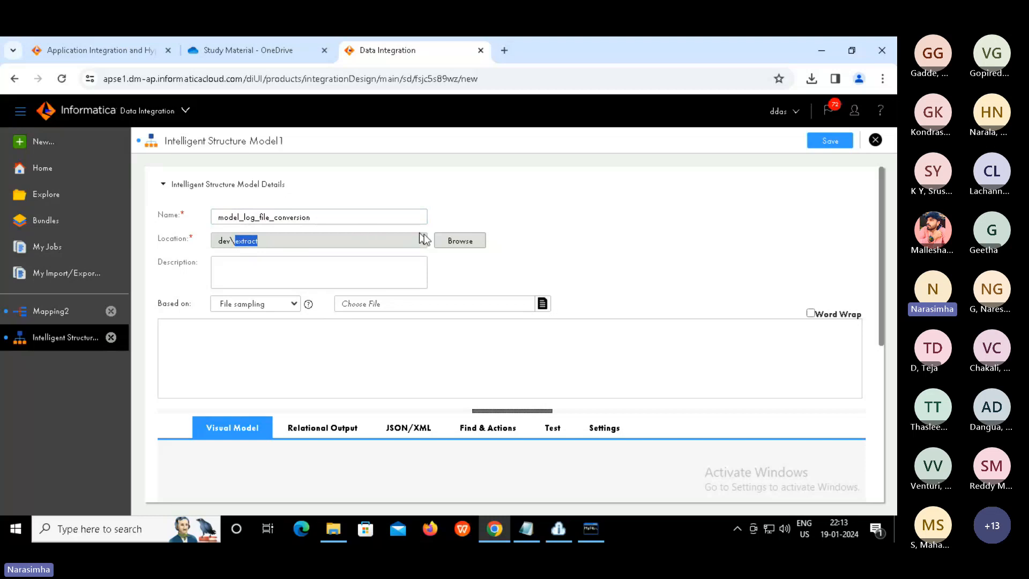
{"action": "left_click", "coordinate": [459, 241]}
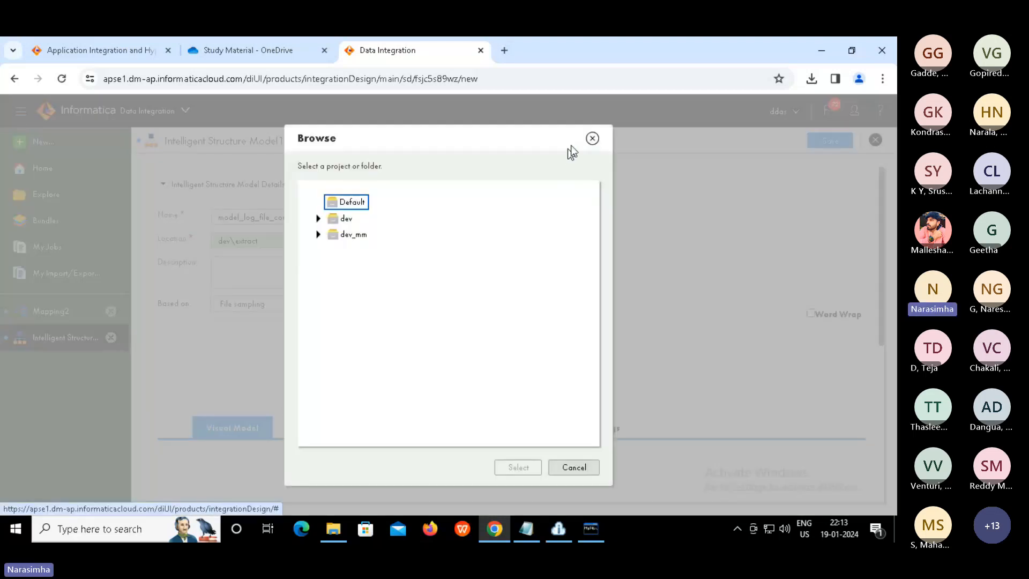
{"action": "left_click", "coordinate": [589, 138]}
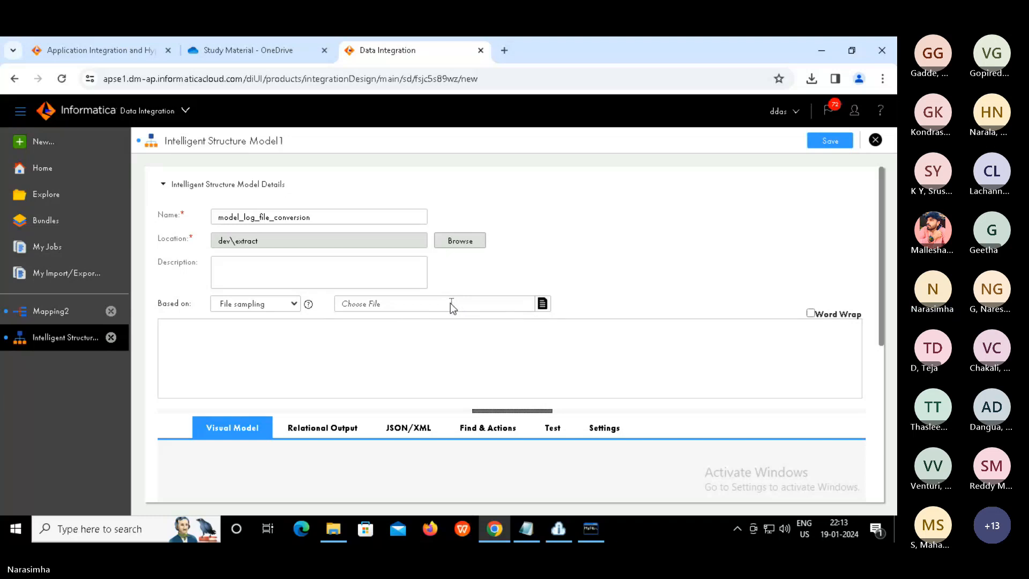
Load task_log.txt from D:\source as the model's sample file
{"action": "left_click", "coordinate": [543, 304]}
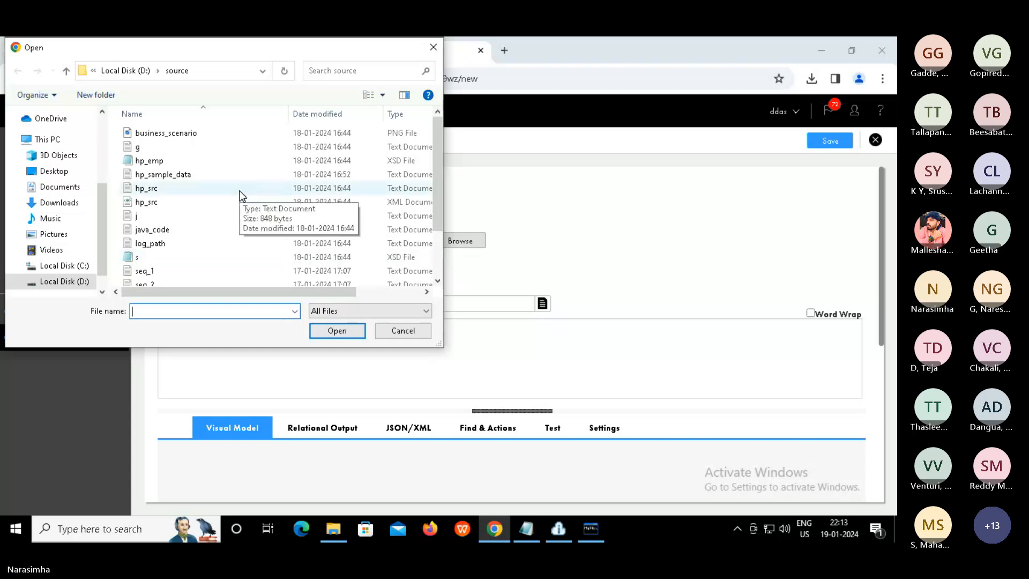
{"action": "left_click", "coordinate": [151, 176]}
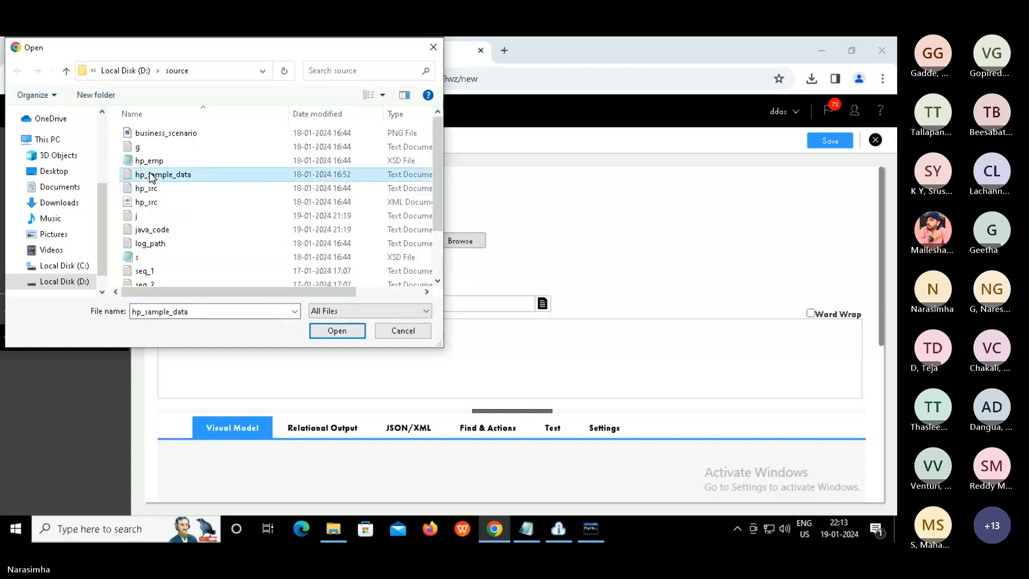
{"action": "key", "text": "t"}
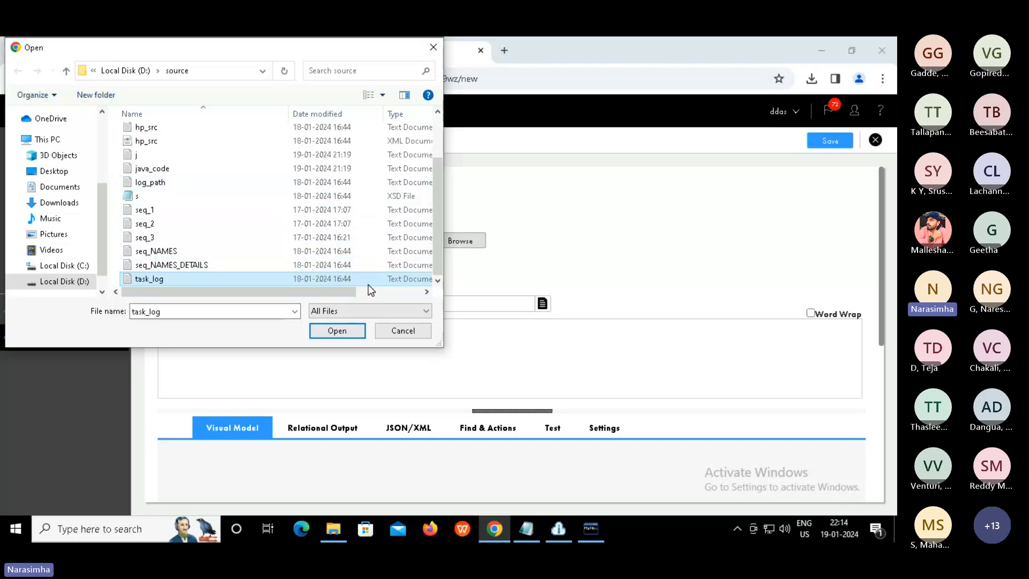
{"action": "left_click", "coordinate": [335, 331]}
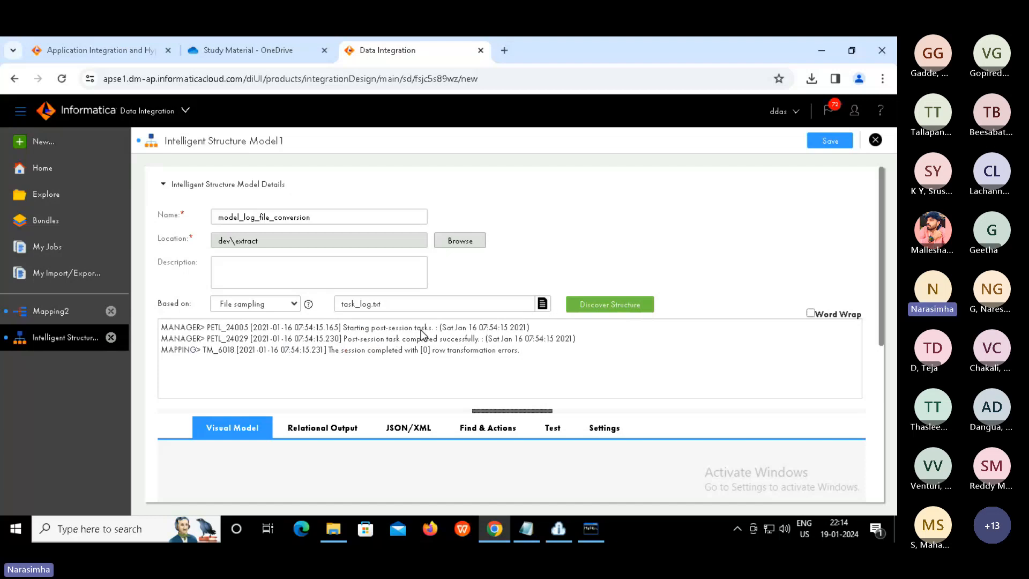
Discover the structure of task_log and inspect the element node in the Visual Model tree
{"action": "left_click", "coordinate": [606, 309]}
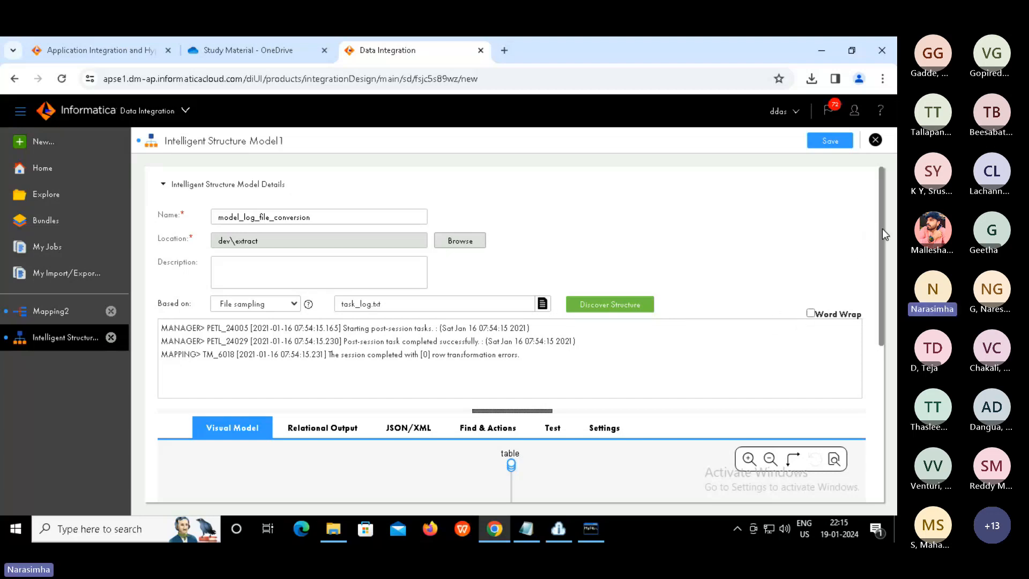
{"action": "scroll", "coordinate": [883, 306], "scroll_direction": "down", "scroll_amount": 2}
{"action": "scroll", "coordinate": [882, 302], "scroll_direction": "down", "scroll_amount": 1}
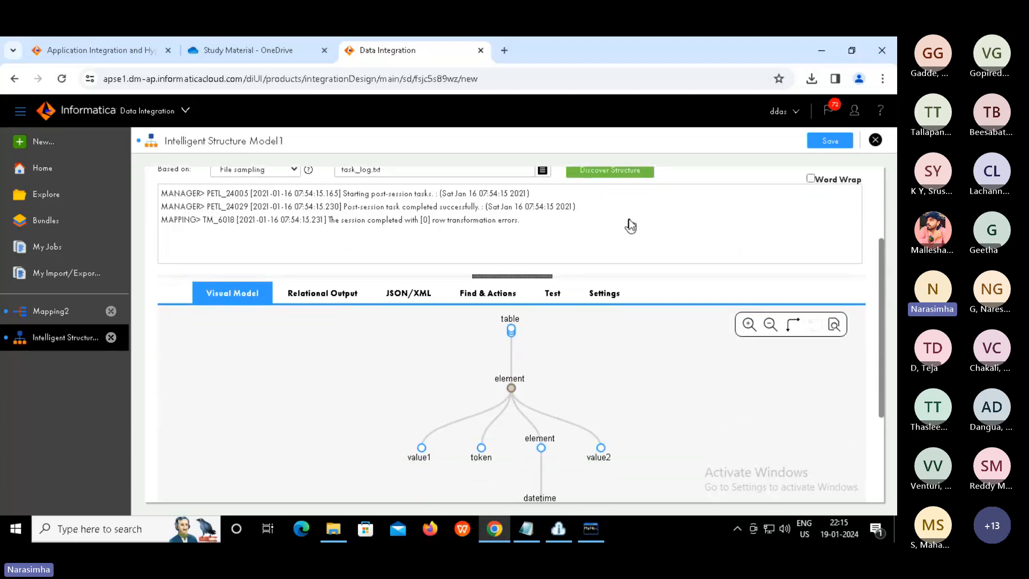
{"action": "left_click", "coordinate": [498, 375]}
{"action": "scroll", "coordinate": [885, 343], "scroll_direction": "down", "scroll_amount": 3}
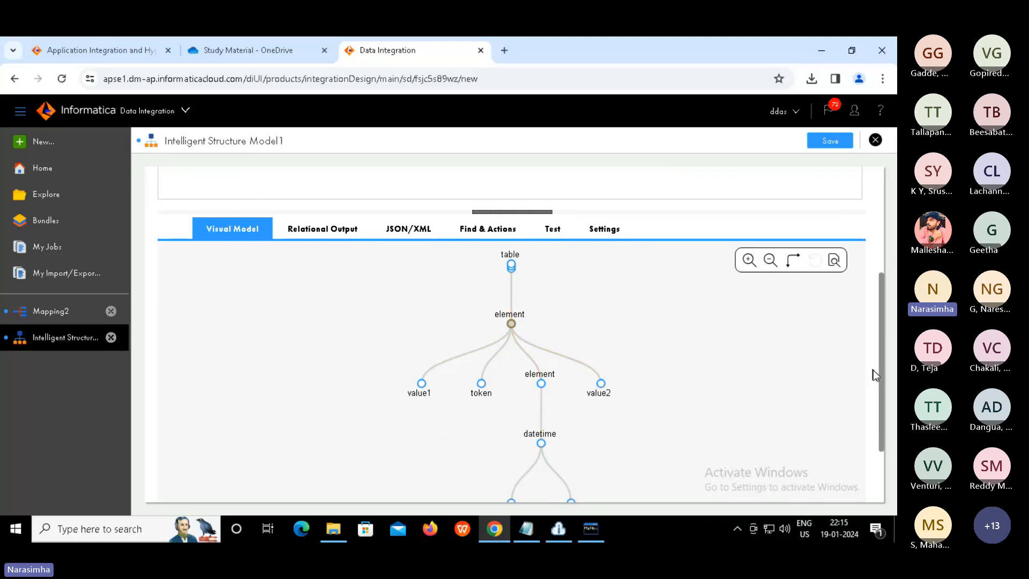
{"action": "scroll", "coordinate": [879, 407], "scroll_direction": "down", "scroll_amount": 3}
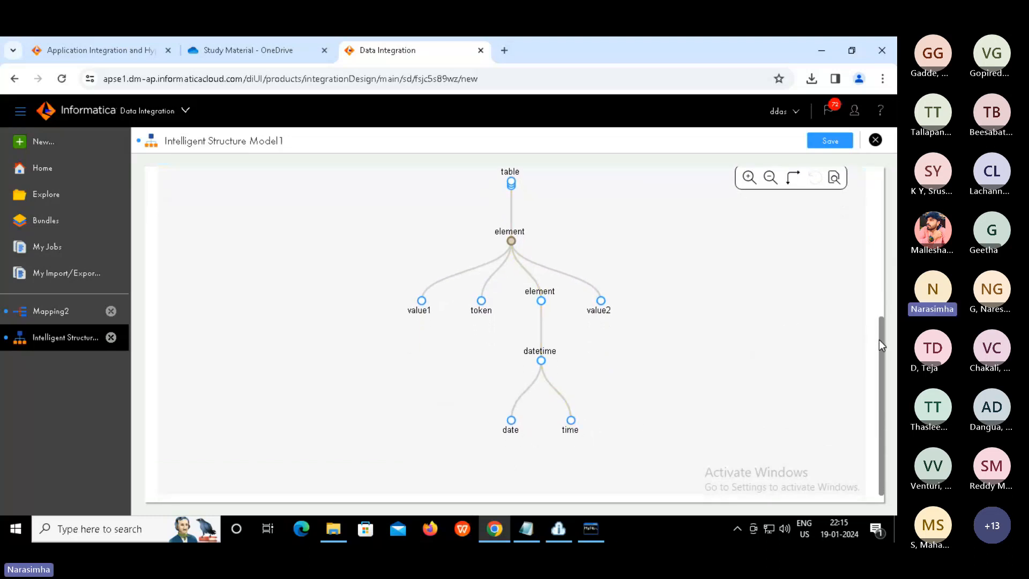
{"action": "scroll", "coordinate": [854, 250], "scroll_direction": "up", "scroll_amount": 5}
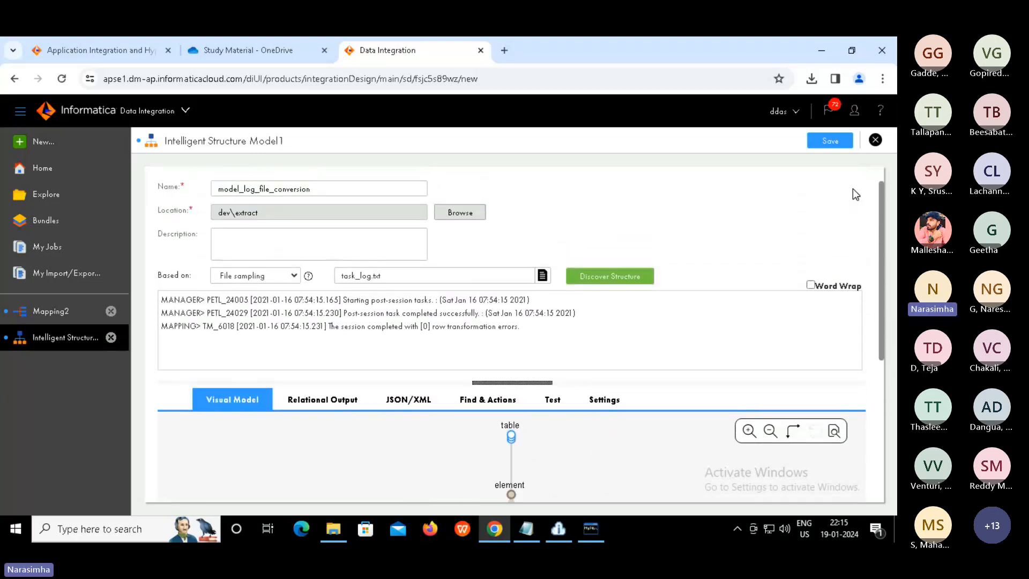
{"action": "scroll", "coordinate": [853, 188], "scroll_direction": "up", "scroll_amount": 1}
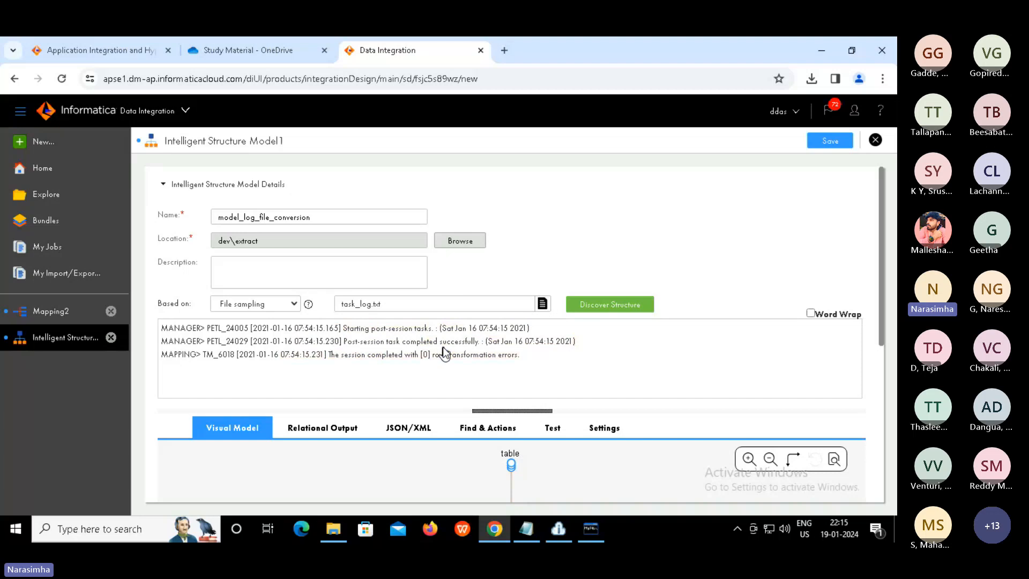
Review the model's relational output columns
{"action": "left_click", "coordinate": [340, 427]}
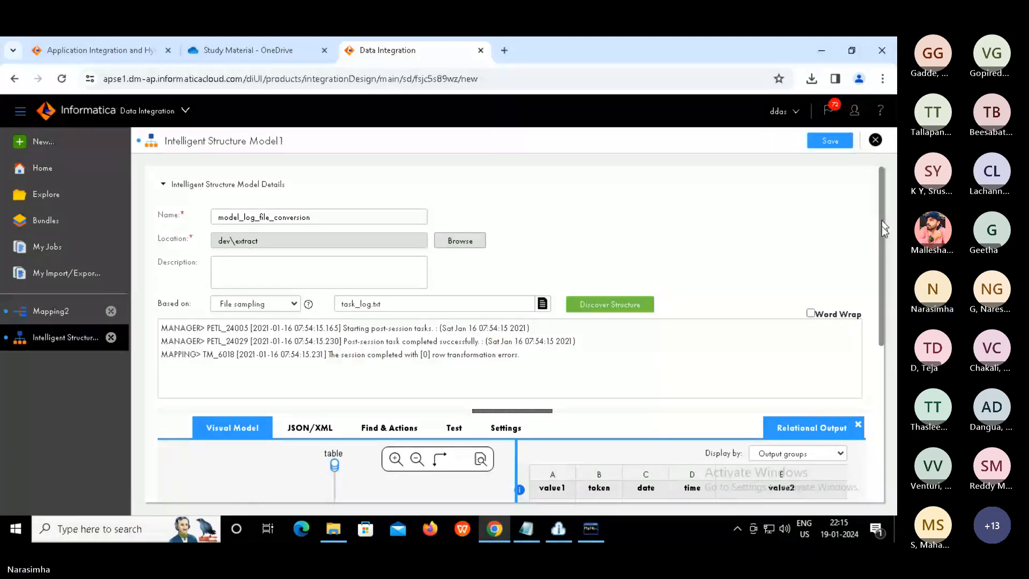
{"action": "scroll", "coordinate": [883, 226], "scroll_direction": "down", "scroll_amount": 3}
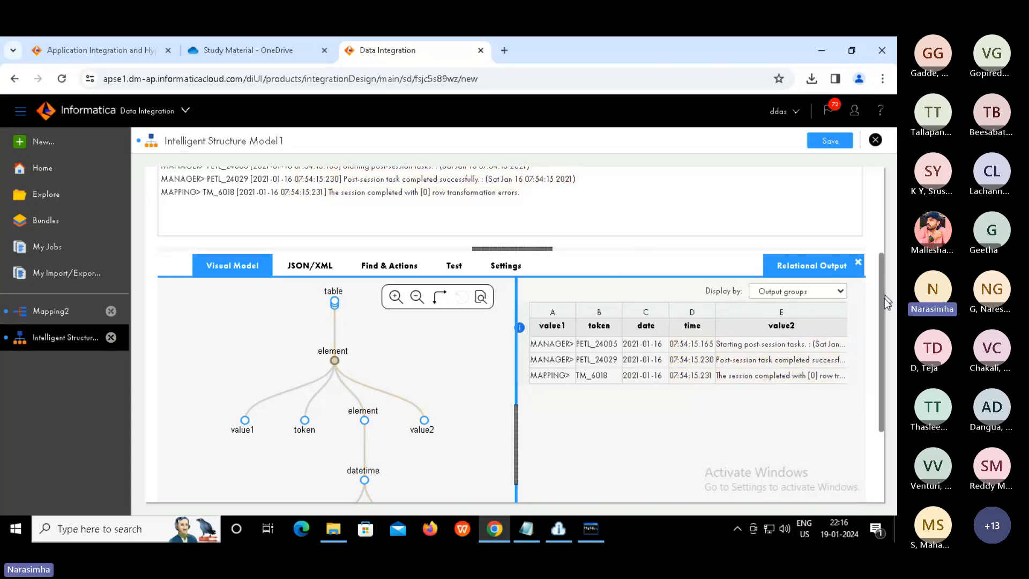
{"action": "scroll", "coordinate": [880, 281], "scroll_direction": "up", "scroll_amount": 1}
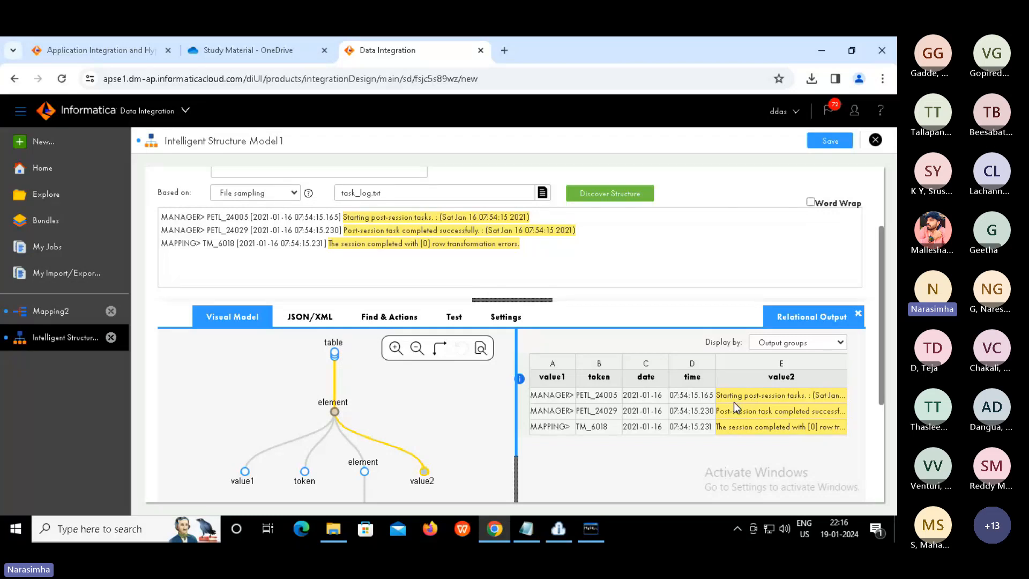
Switch to XML output and check the first element's value1, token, datetime and value2 lines
{"action": "left_click", "coordinate": [317, 319]}
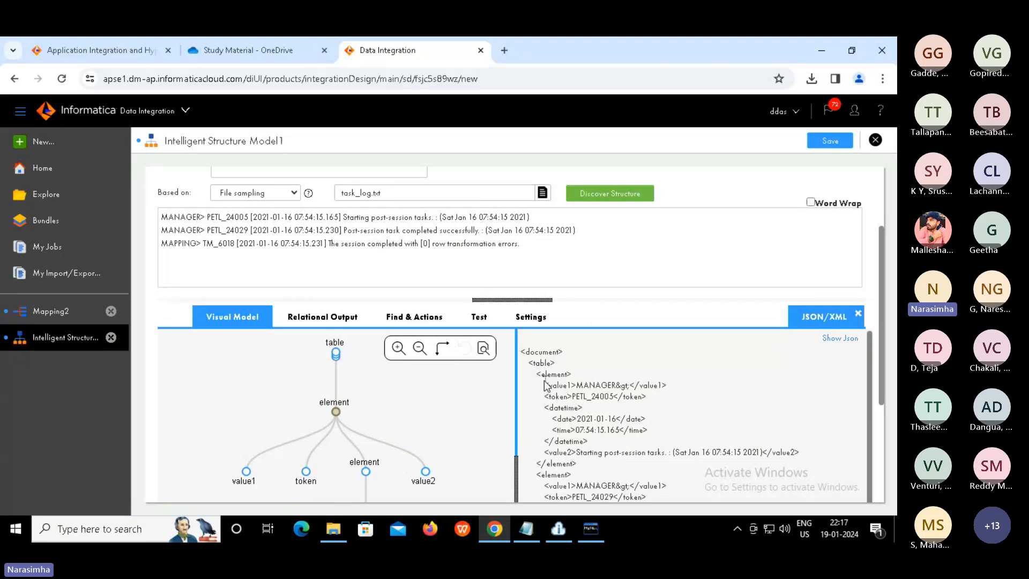
{"action": "left_click_drag", "start_coordinate": [544, 385], "coordinate": [652, 397]}
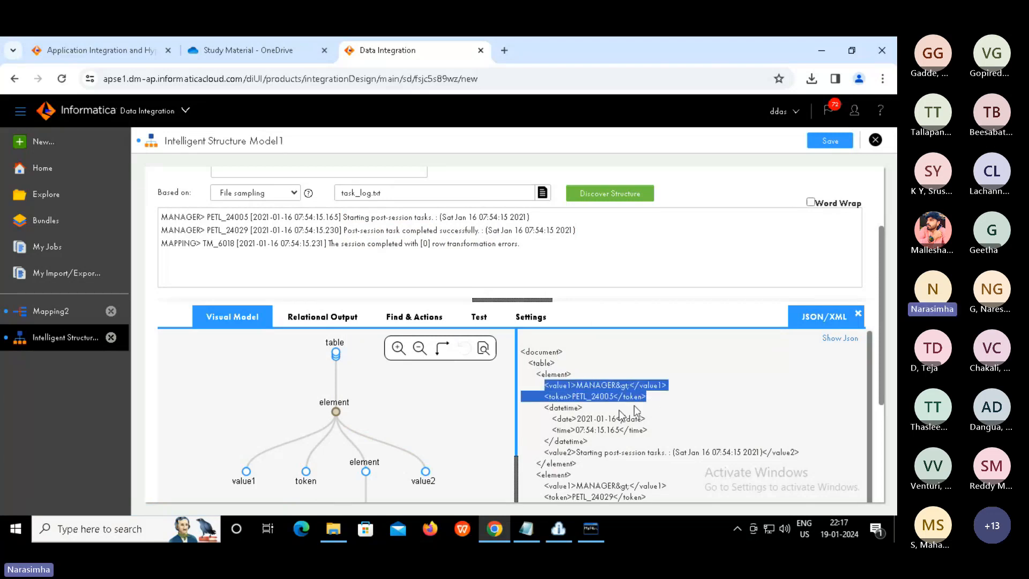
{"action": "left_click_drag", "start_coordinate": [549, 418], "coordinate": [648, 429]}
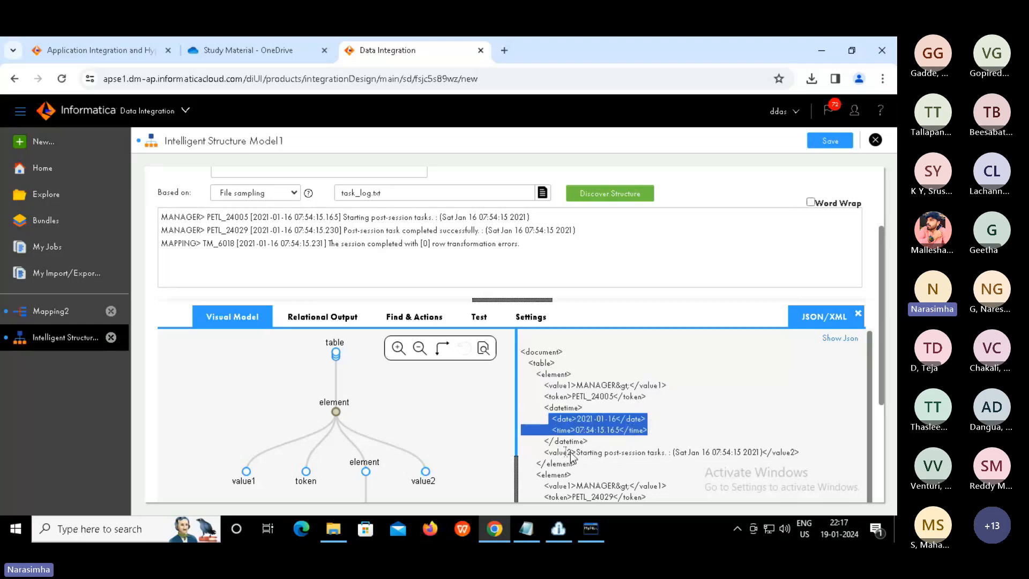
{"action": "left_click_drag", "start_coordinate": [559, 452], "coordinate": [803, 449]}
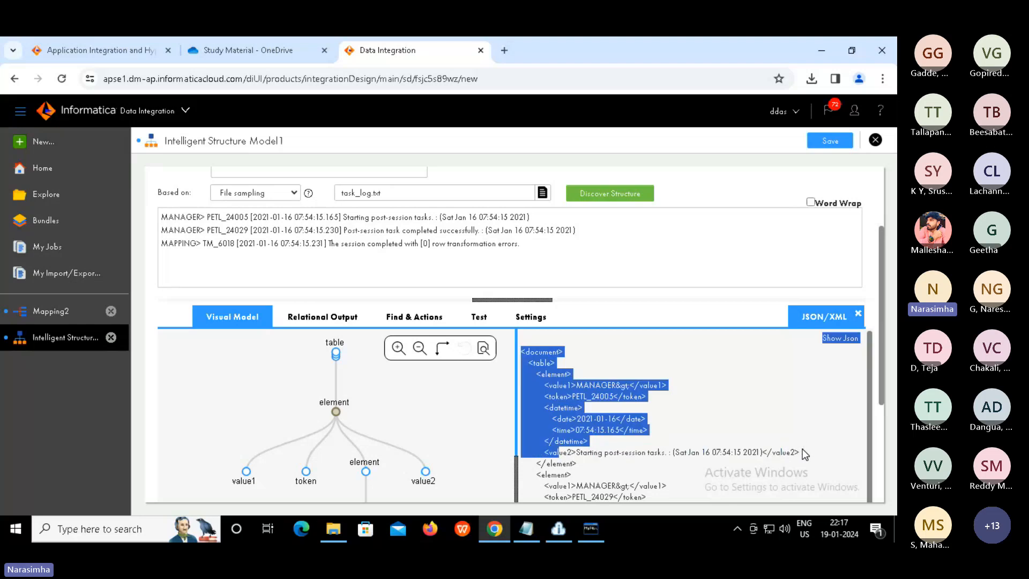
{"action": "left_click", "coordinate": [803, 449]}
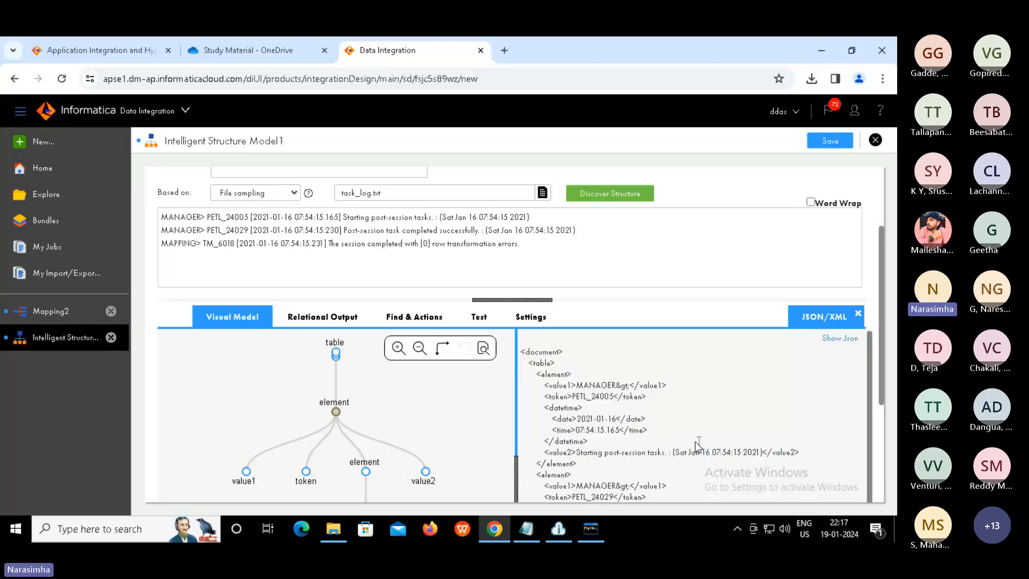
{"action": "left_click_drag", "start_coordinate": [697, 445], "coordinate": [539, 393]}
{"action": "left_click", "coordinate": [539, 394]}
{"action": "double_click", "coordinate": [563, 409]}
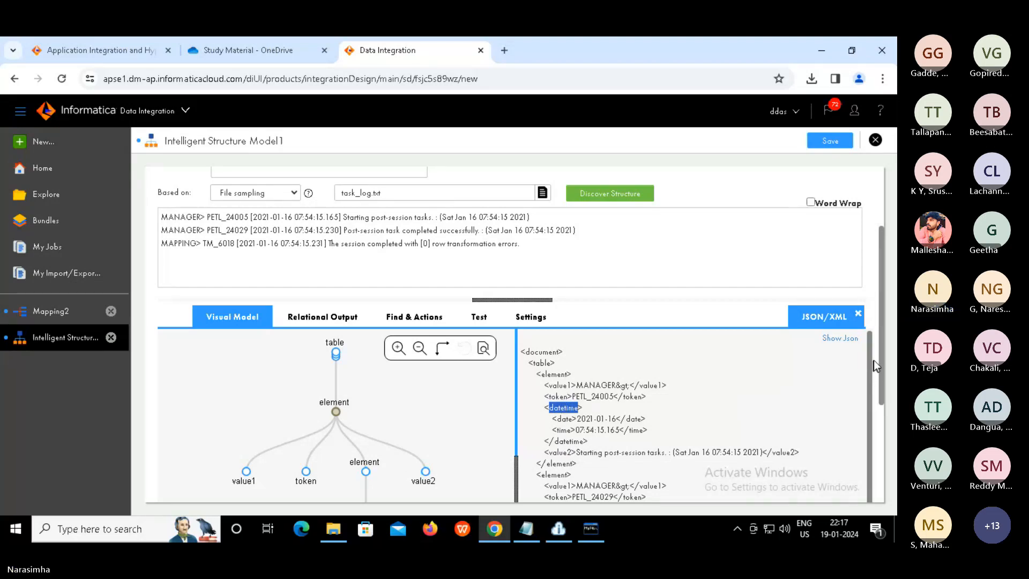
Inspect the second element block and the MAPPING entry in the XML output
{"action": "scroll", "coordinate": [885, 412], "scroll_direction": "down", "scroll_amount": 1}
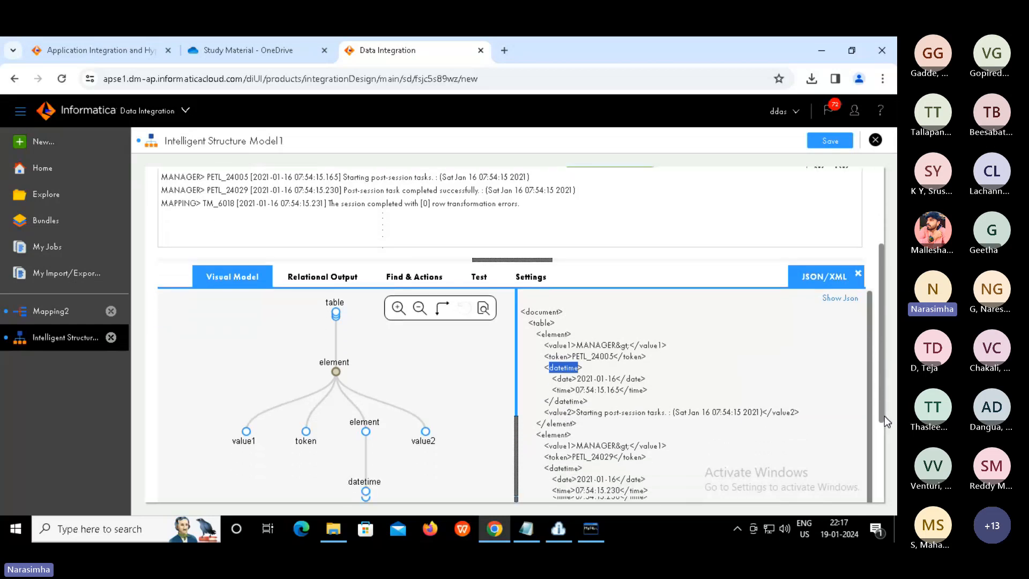
{"action": "scroll", "coordinate": [885, 416], "scroll_direction": "down", "scroll_amount": 1}
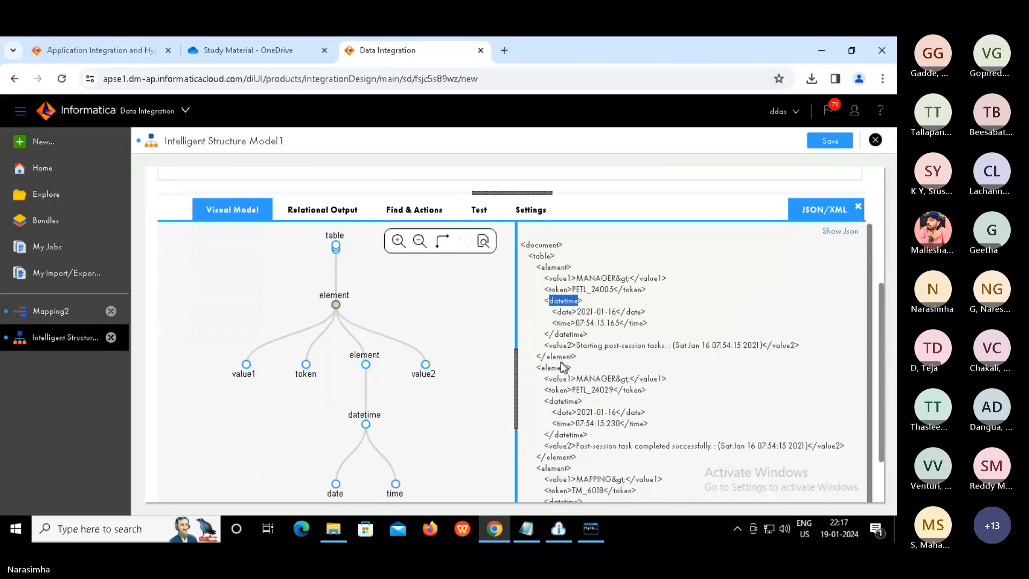
{"action": "left_click_drag", "start_coordinate": [541, 370], "coordinate": [679, 446]}
{"action": "left_click_drag", "start_coordinate": [796, 456], "coordinate": [823, 459]}
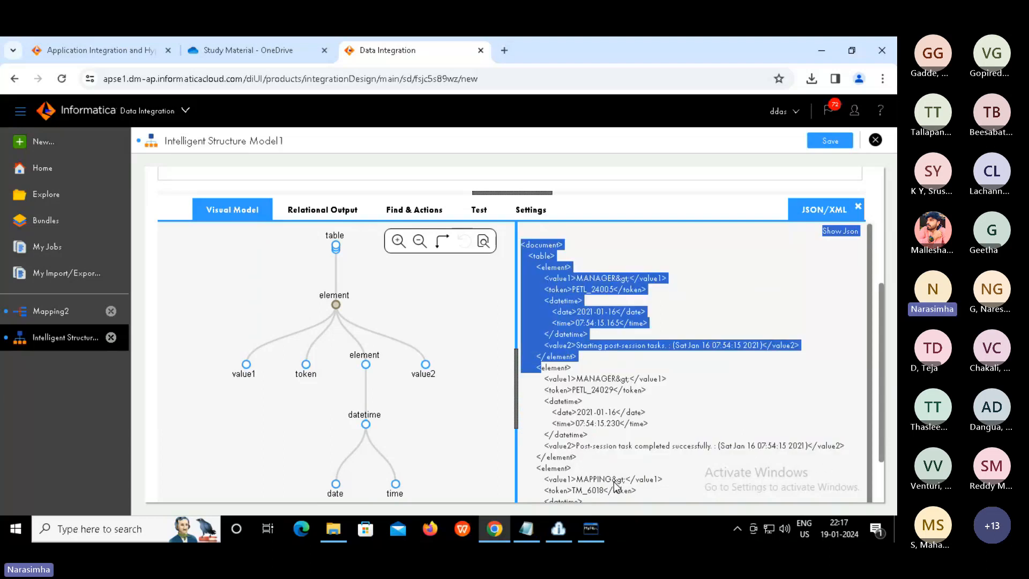
{"action": "left_click", "coordinate": [580, 456]}
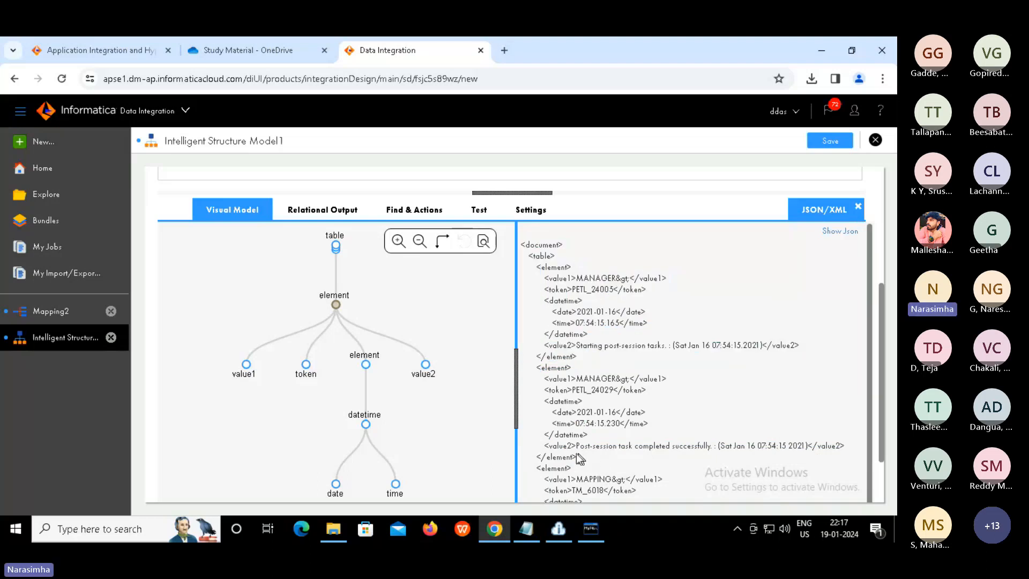
{"action": "left_click_drag", "start_coordinate": [535, 395], "coordinate": [529, 370]}
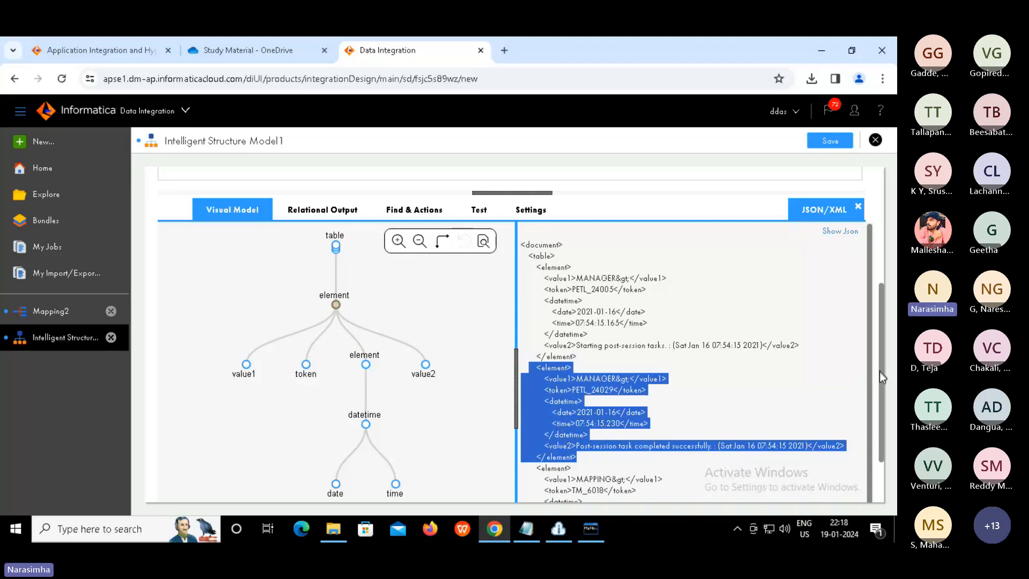
{"action": "left_click_drag", "start_coordinate": [881, 371], "coordinate": [886, 443]}
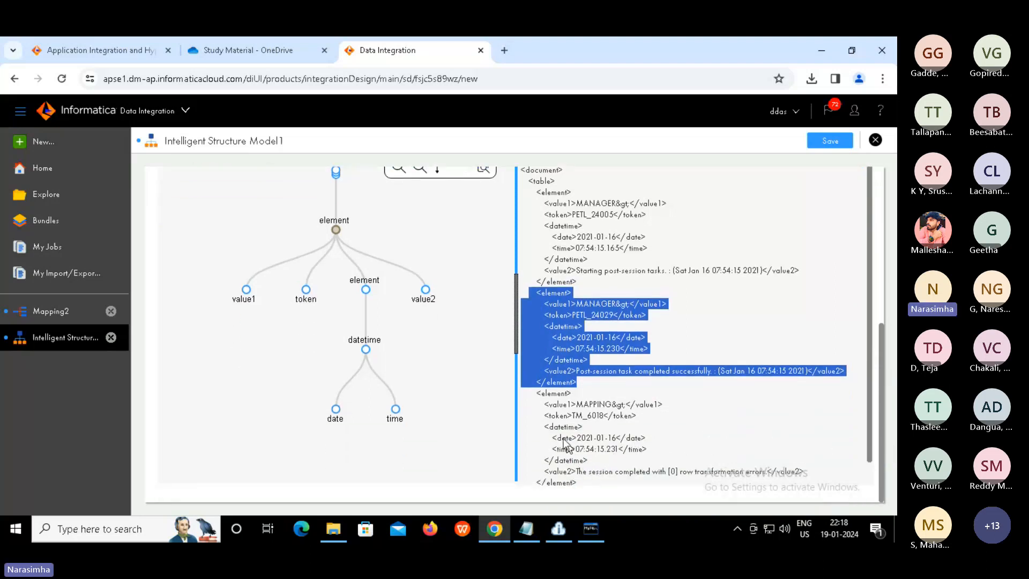
{"action": "left_click_drag", "start_coordinate": [582, 482], "coordinate": [536, 393]}
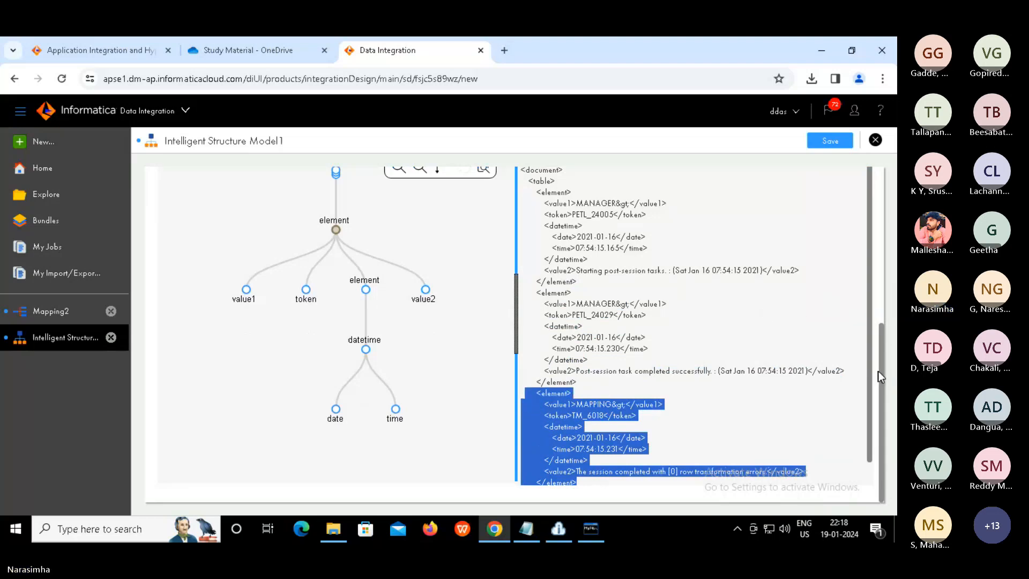
{"action": "scroll", "coordinate": [879, 308], "scroll_direction": "up", "scroll_amount": 3}
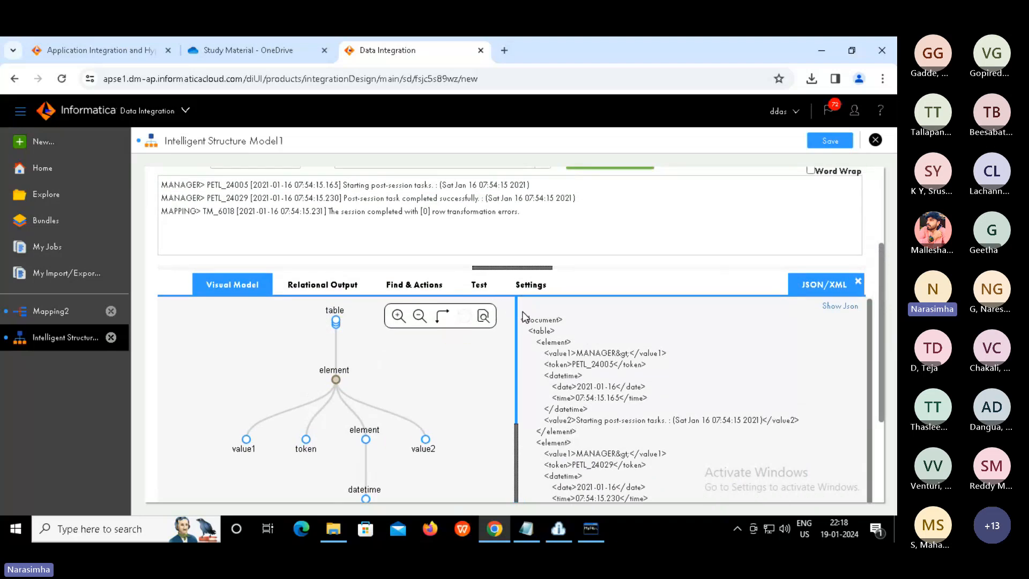
Save the model as model_log_file_conversion, close it, and reposition Source in Mapping2
{"action": "left_click", "coordinate": [831, 142]}
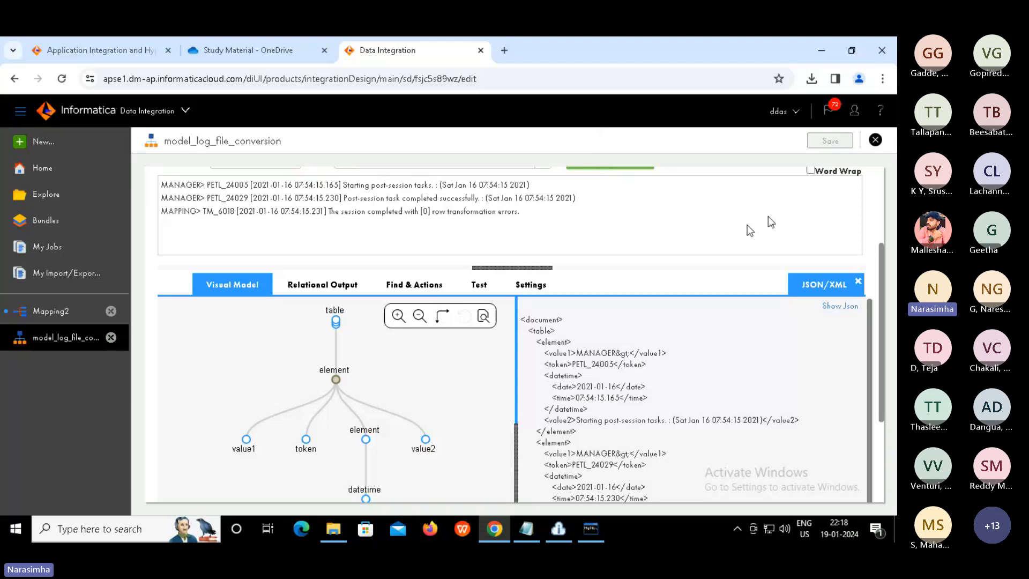
{"action": "left_click", "coordinate": [876, 141]}
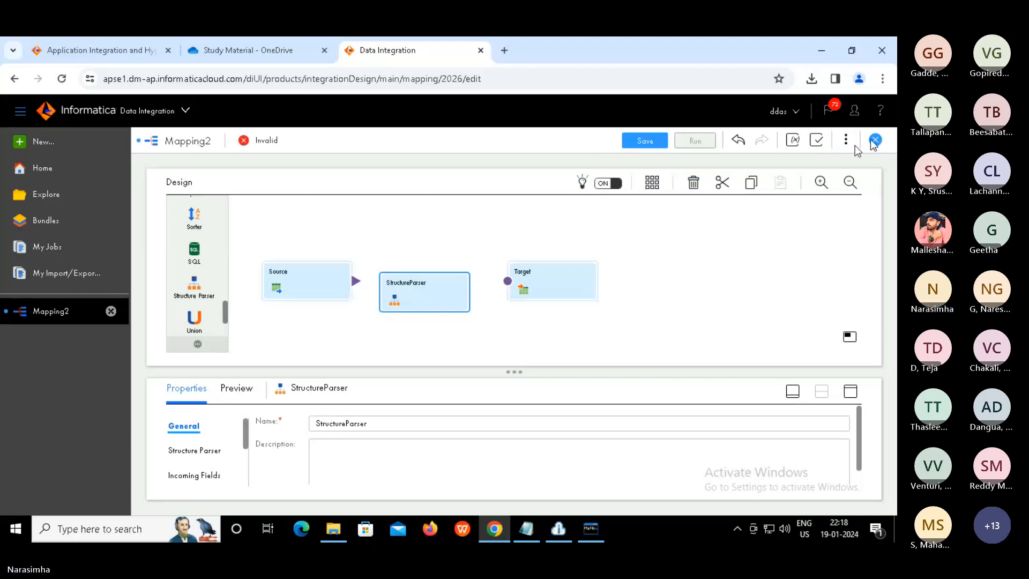
{"action": "left_click", "coordinate": [715, 269]}
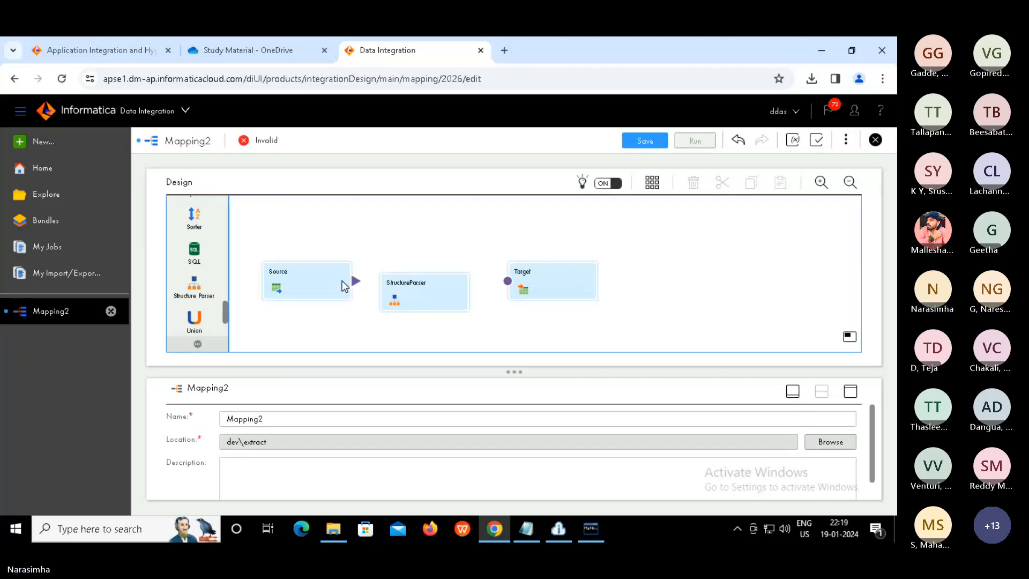
{"action": "left_click_drag", "start_coordinate": [297, 263], "coordinate": [288, 245]}
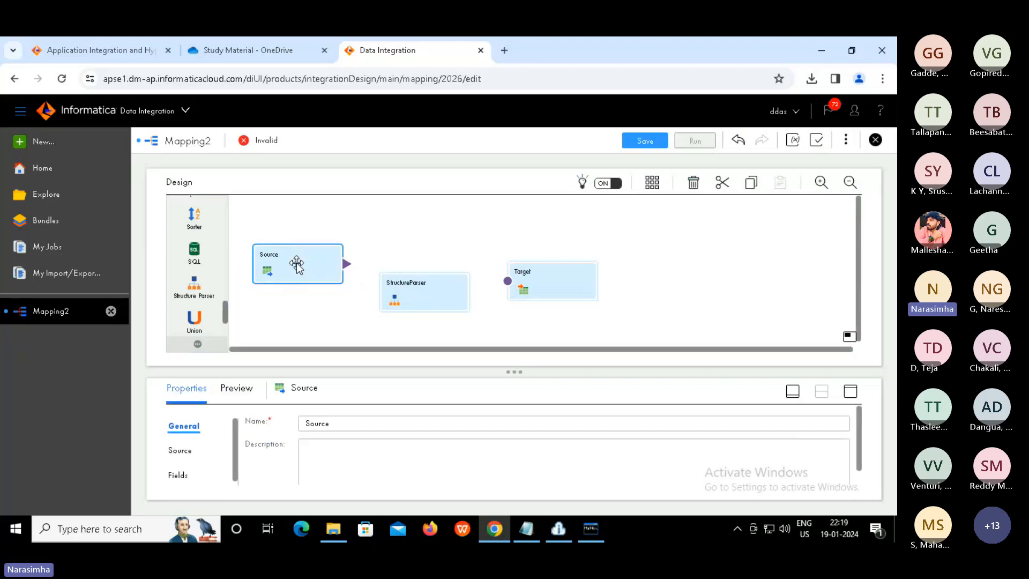
Open log_path from D:\source in Notepad, change 'inp' to 'source', and save
{"action": "left_click", "coordinate": [333, 529]}
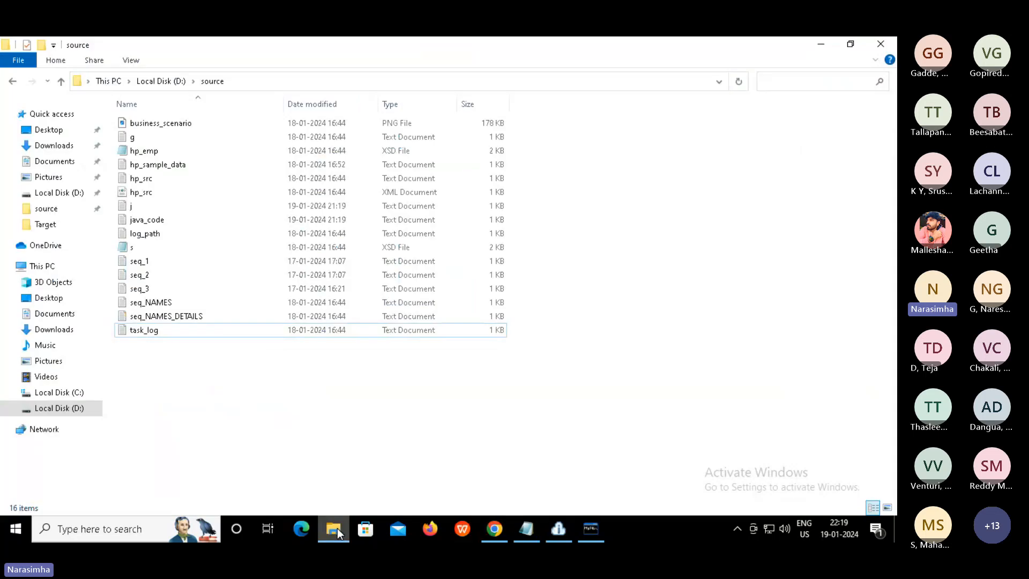
{"action": "left_click", "coordinate": [150, 235]}
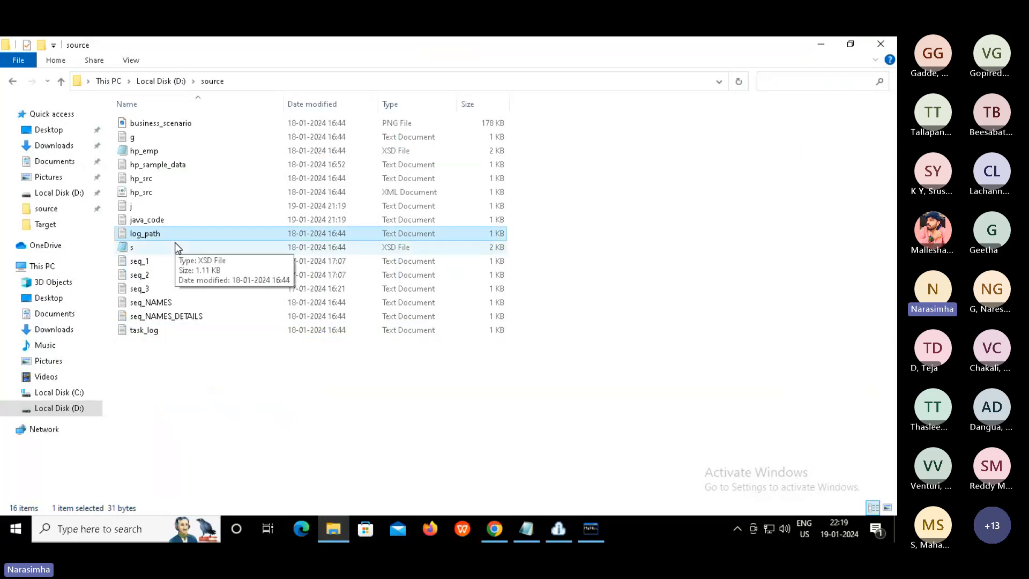
{"action": "key", "text": "Return"}
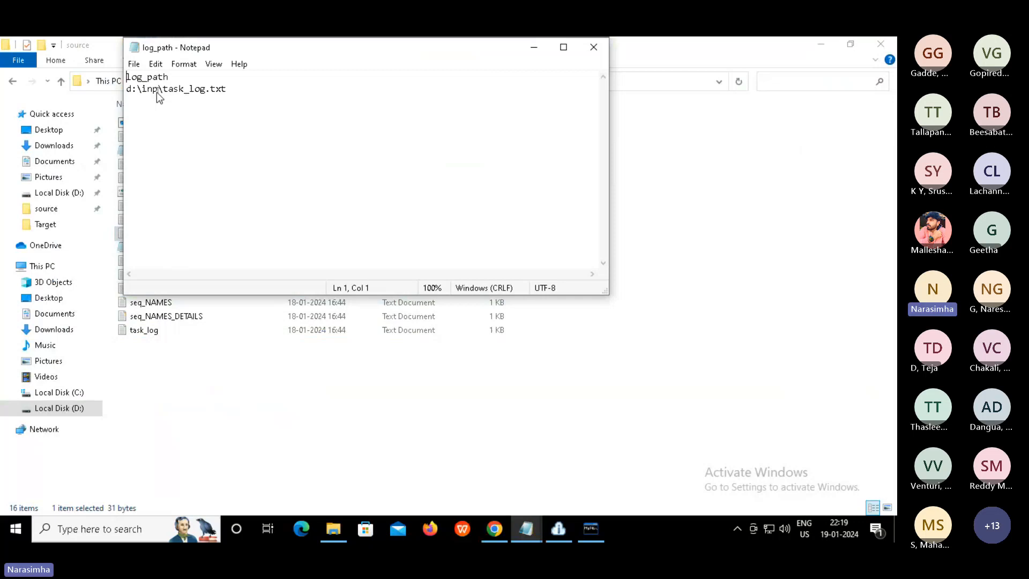
{"action": "key", "text": "Down"}
{"action": "key", "text": "Right"}
{"action": "key", "text": "Right"}
{"action": "key", "text": "Right"}
{"action": "key", "text": "Right"}
{"action": "key", "text": "Right"}
{"action": "key", "text": "Right"}
{"action": "key", "text": "shift+Left"}
{"action": "key", "text": "shift+Left"}
{"action": "key", "text": "shift+Left"}
{"action": "key", "text": "shift+Left"}
{"action": "key", "text": "shift+Right"}
{"action": "type", "text": "source"}
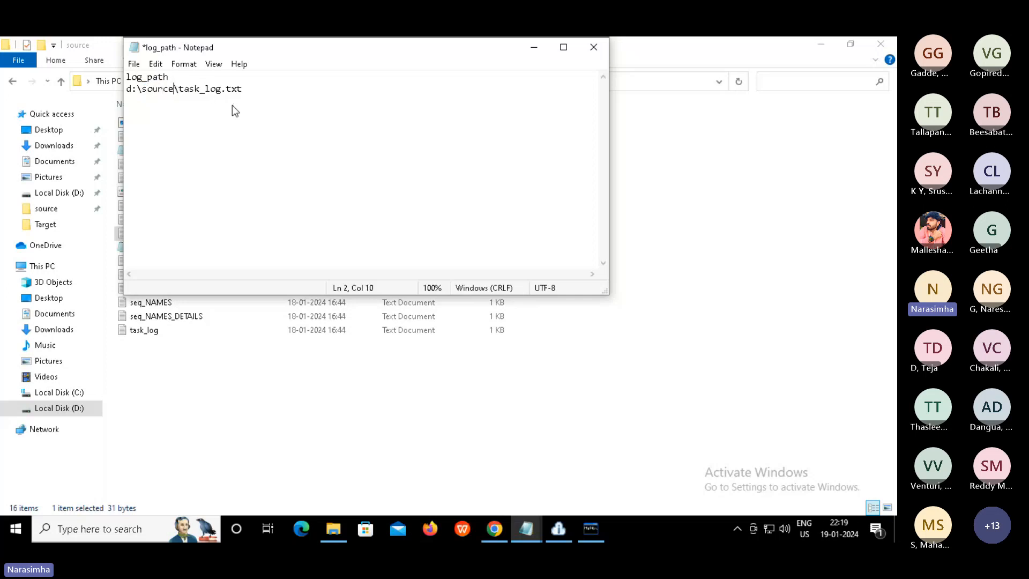
{"action": "key", "text": "ctrl+s"}
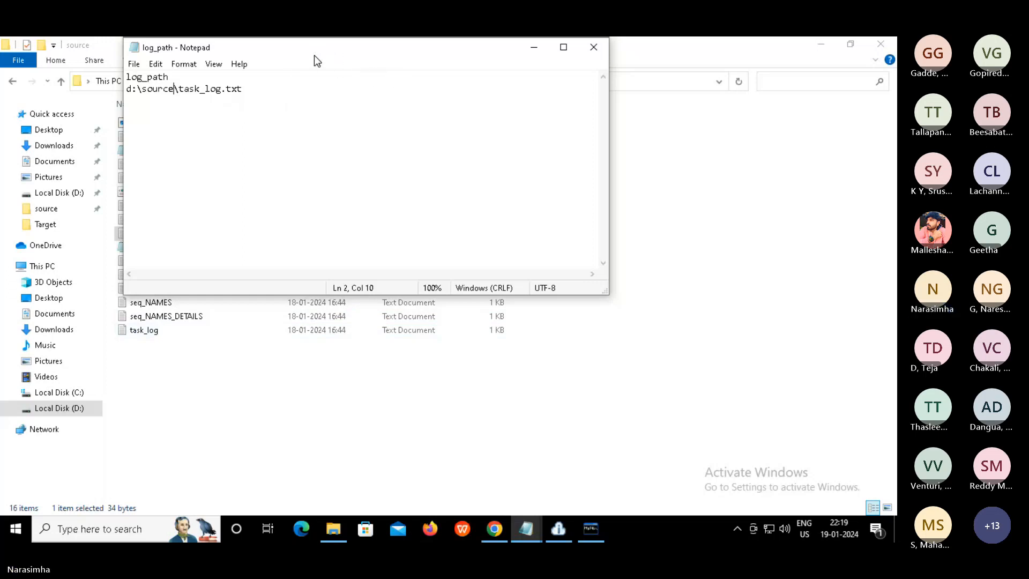
Check the saved d:\source\task_log.txt path line, then return to the Informatica mapping
{"action": "left_click_drag", "start_coordinate": [314, 55], "coordinate": [413, 99]}
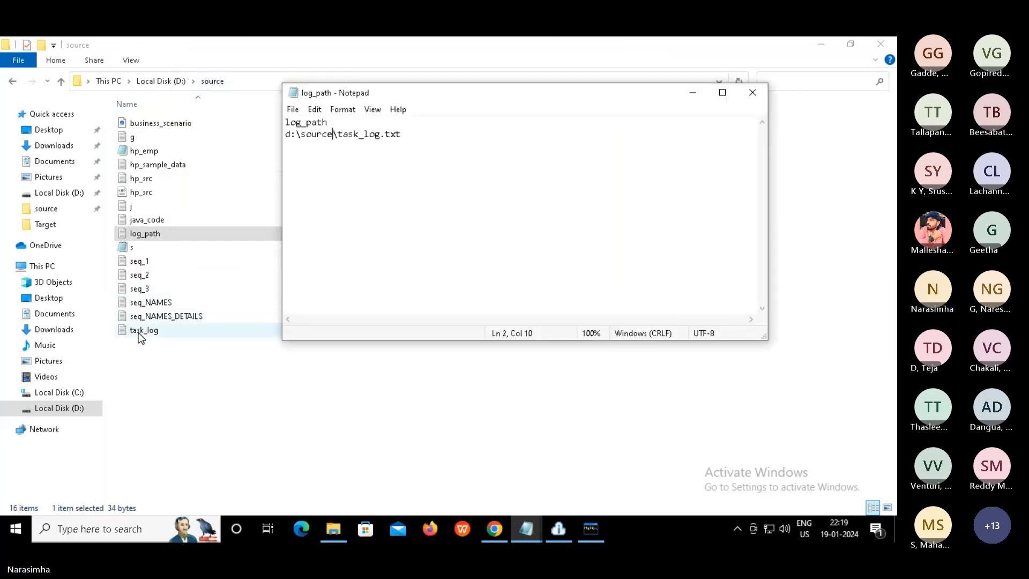
{"action": "left_click_drag", "start_coordinate": [402, 134], "coordinate": [279, 137]}
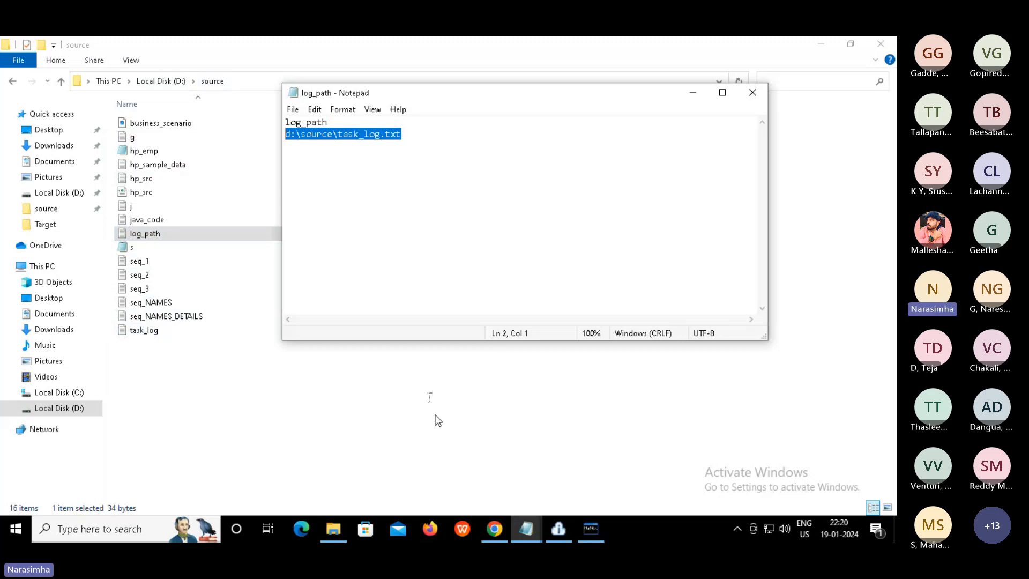
{"action": "left_click", "coordinate": [494, 530]}
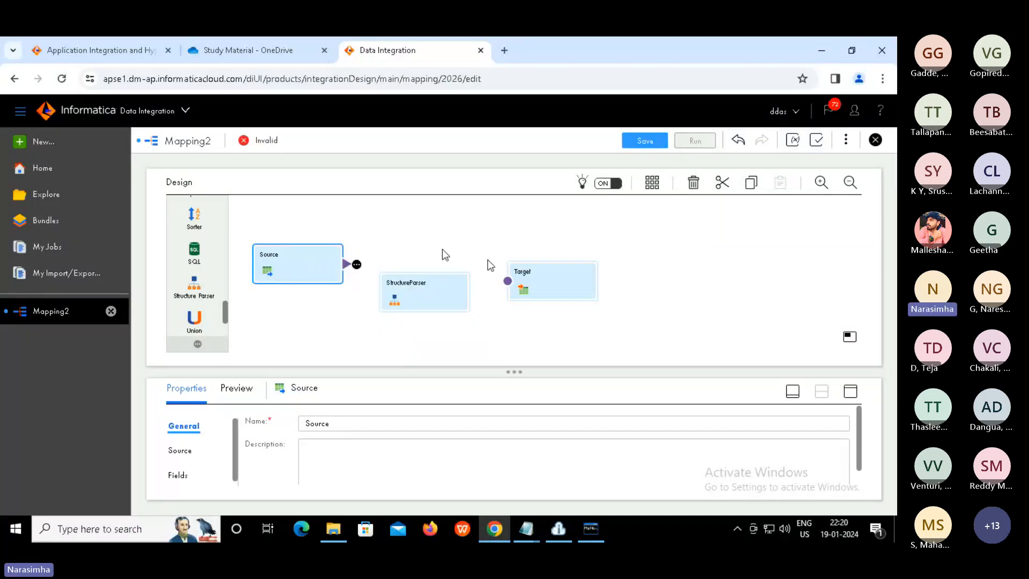
Set the Source node's connection to source_file_connection
{"action": "left_click", "coordinate": [850, 392]}
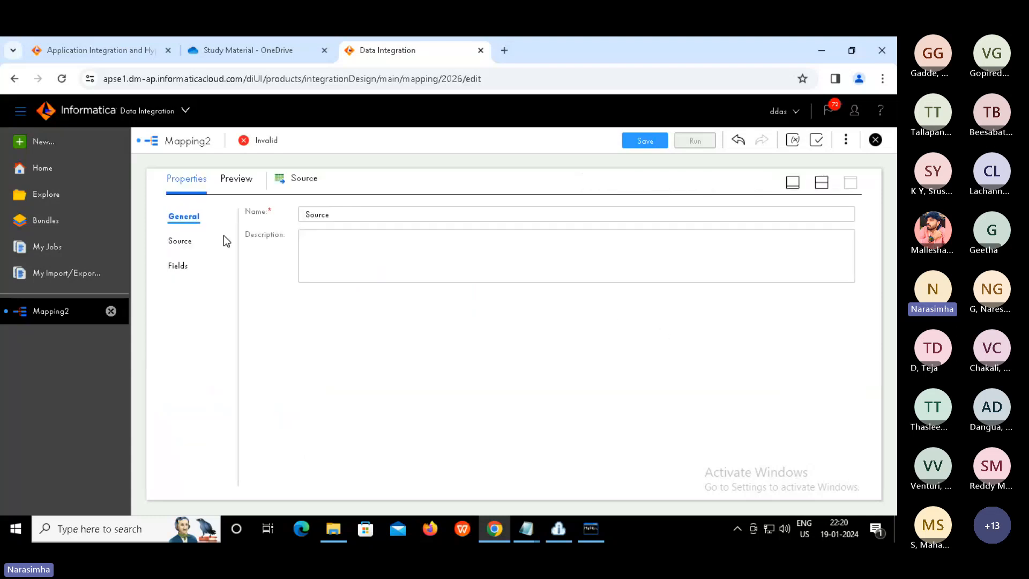
{"action": "left_click", "coordinate": [186, 242]}
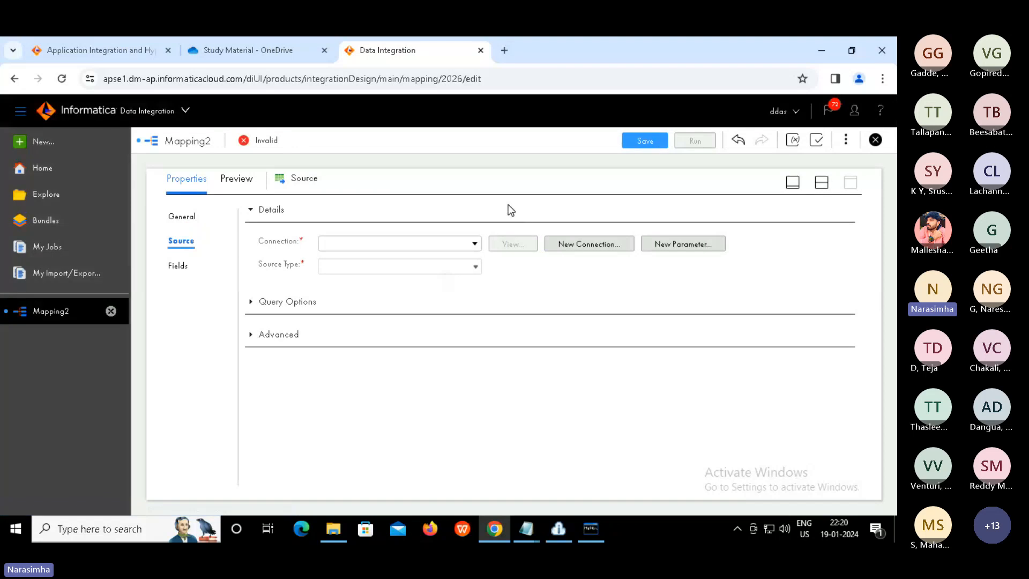
{"action": "left_click", "coordinate": [474, 244]}
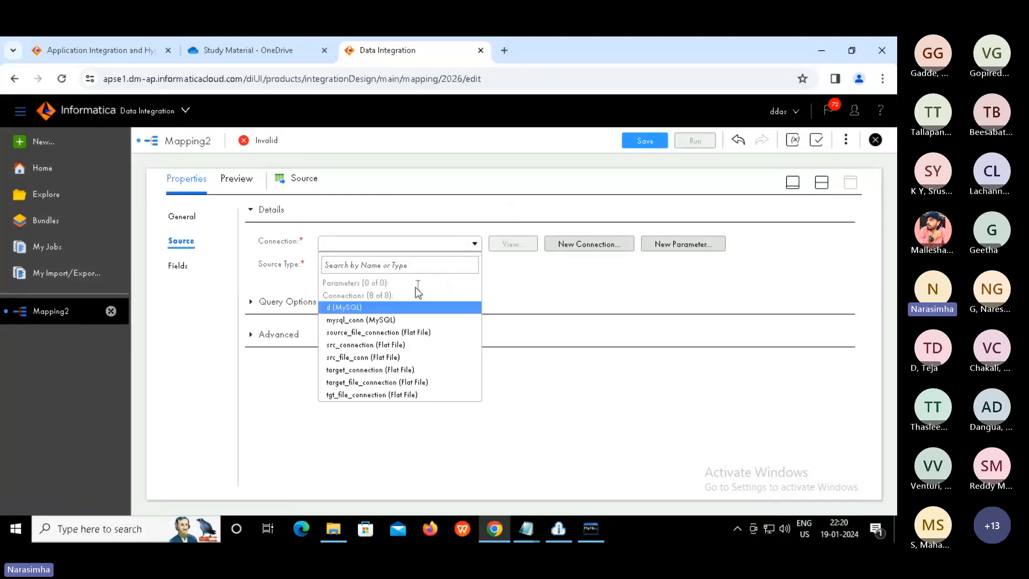
{"action": "left_click", "coordinate": [378, 333]}
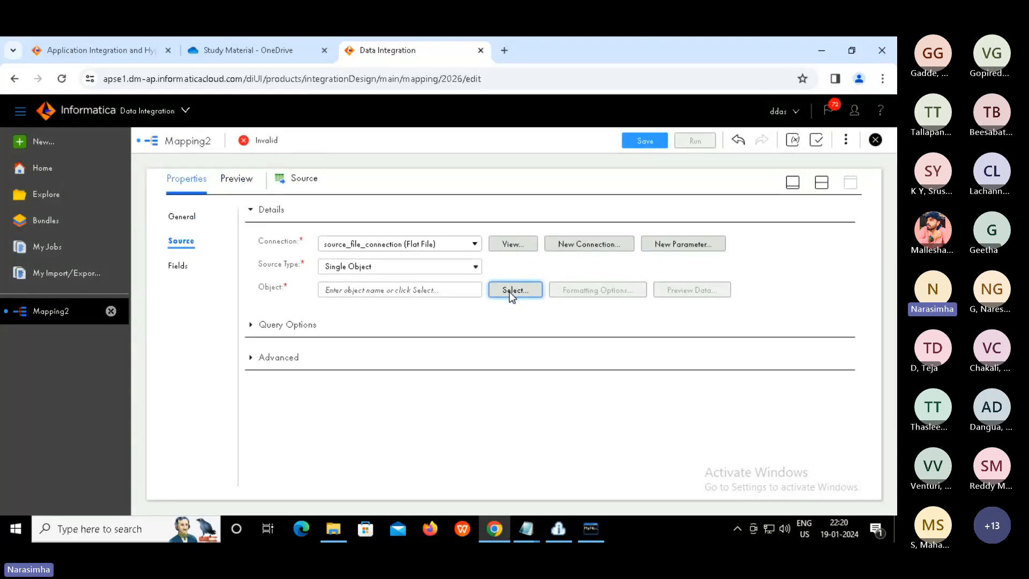
Search source objects for 'log' and choose log_path.txt as the source file
{"action": "left_click", "coordinate": [509, 292]}
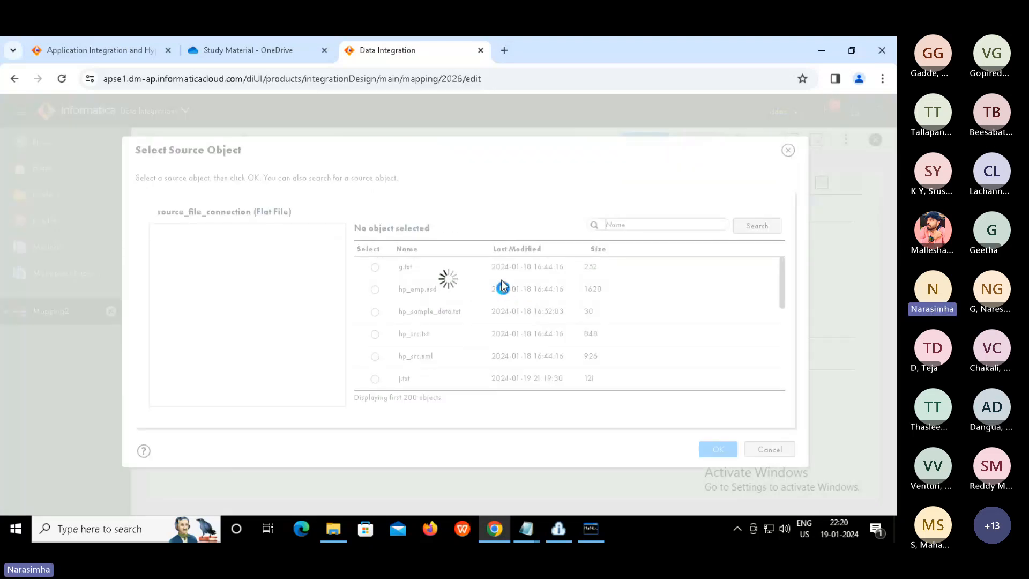
{"action": "left_click", "coordinate": [643, 225]}
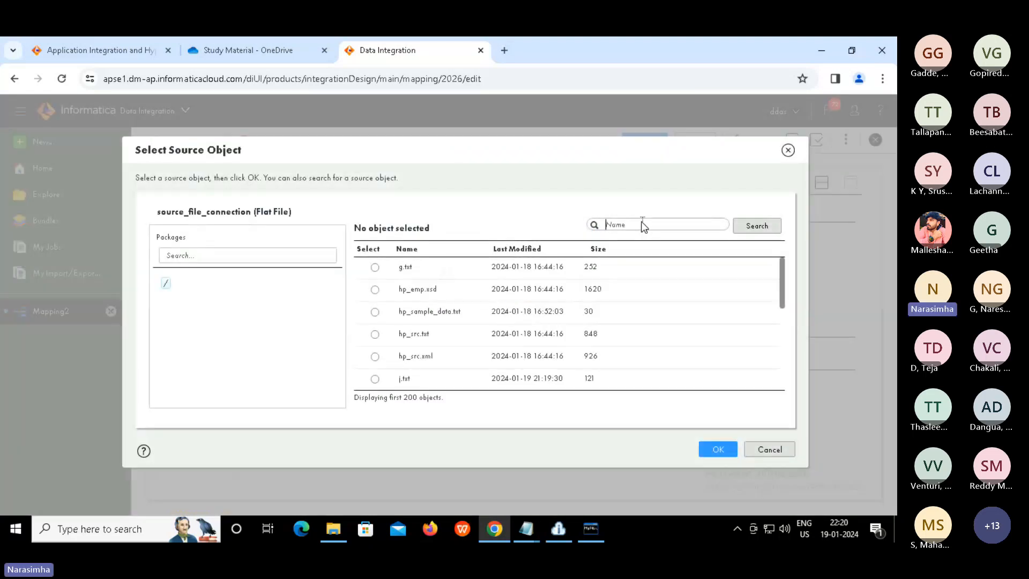
{"action": "type", "text": "log"}
{"action": "left_click", "coordinate": [757, 225]}
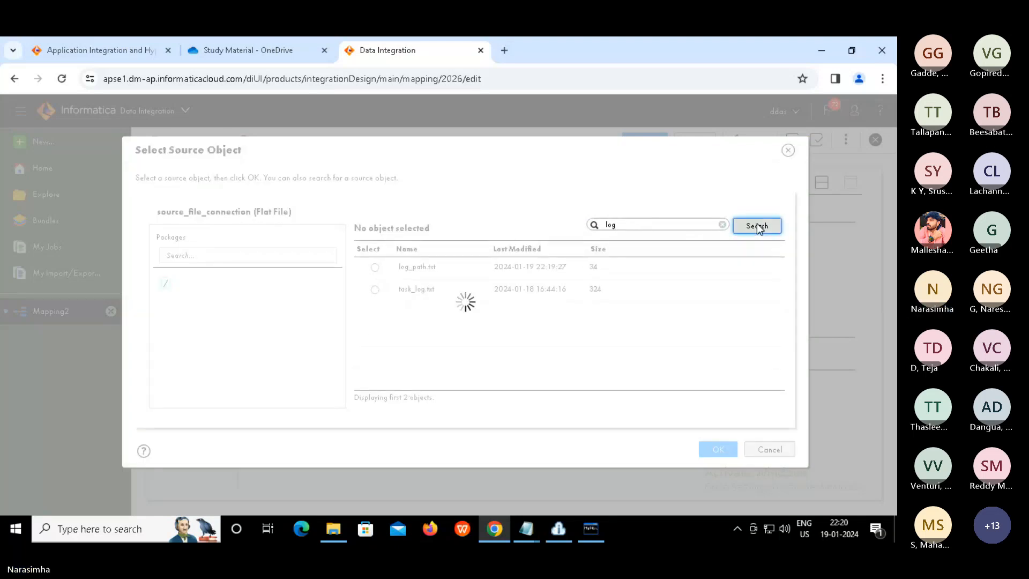
{"action": "left_click", "coordinate": [374, 267]}
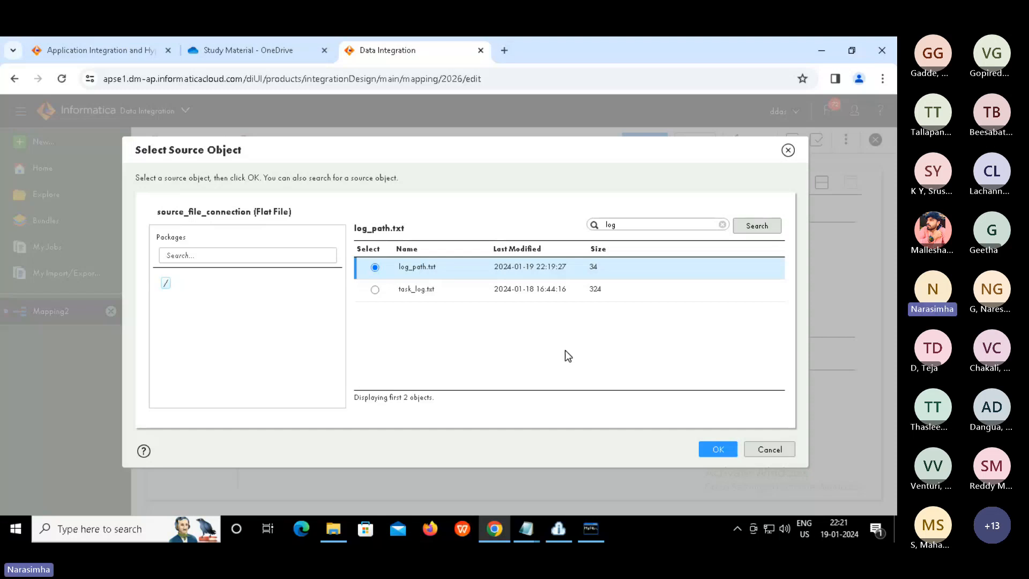
Confirm log_path.txt as the Source object and preview its data, checking the task_log.txt path
{"action": "left_click", "coordinate": [718, 449]}
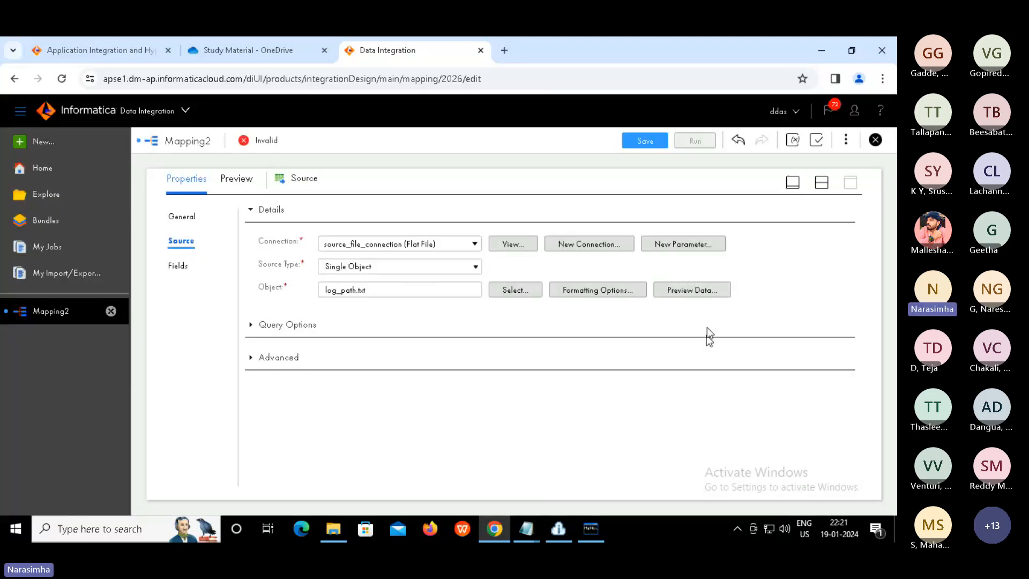
{"action": "left_click", "coordinate": [684, 288]}
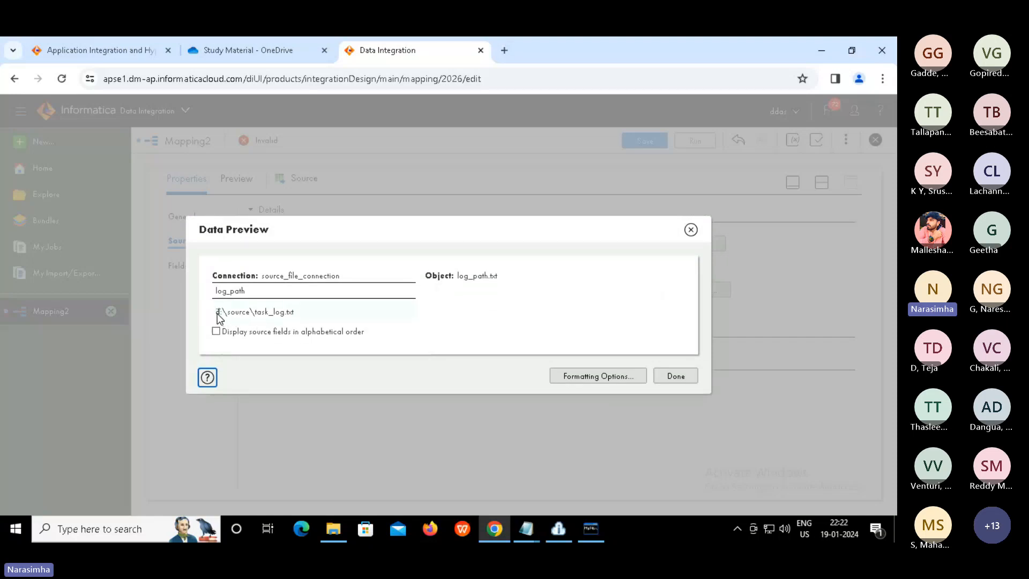
{"action": "left_click_drag", "start_coordinate": [217, 314], "coordinate": [307, 315]}
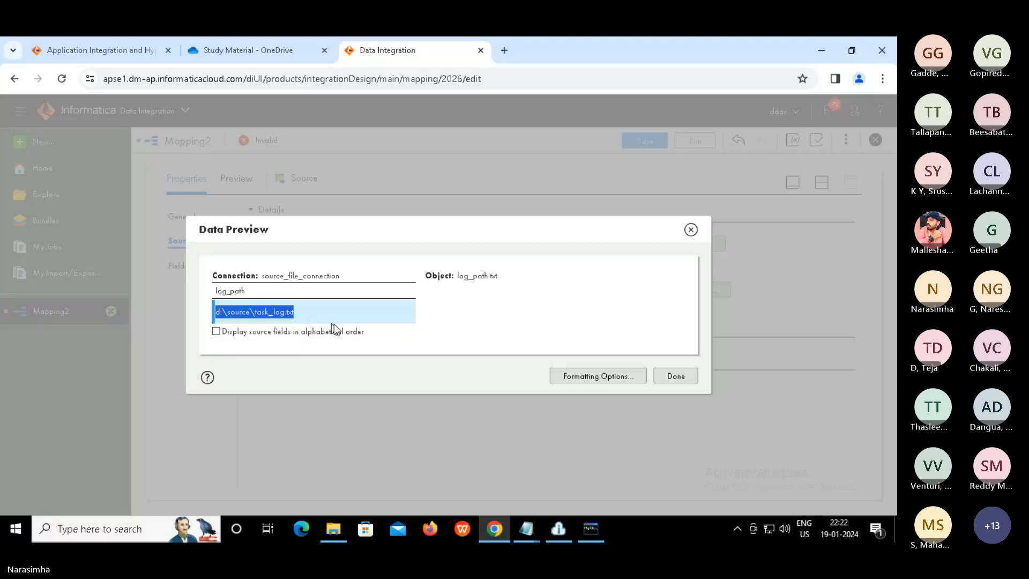
{"action": "left_click", "coordinate": [674, 376]}
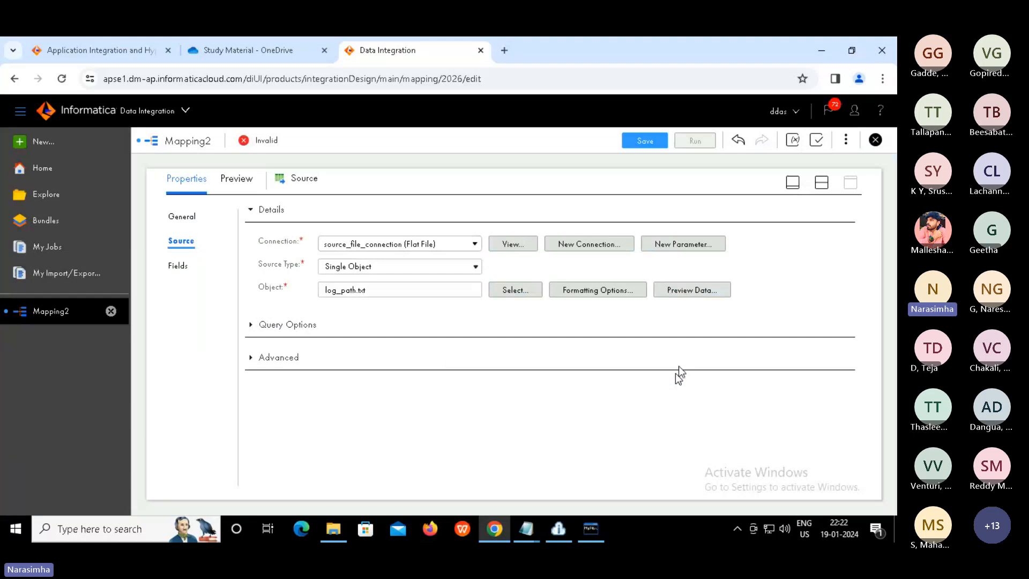
Select the StructureParser and show its Structure Parser tab in a maximized Properties panel
{"action": "left_click", "coordinate": [822, 183]}
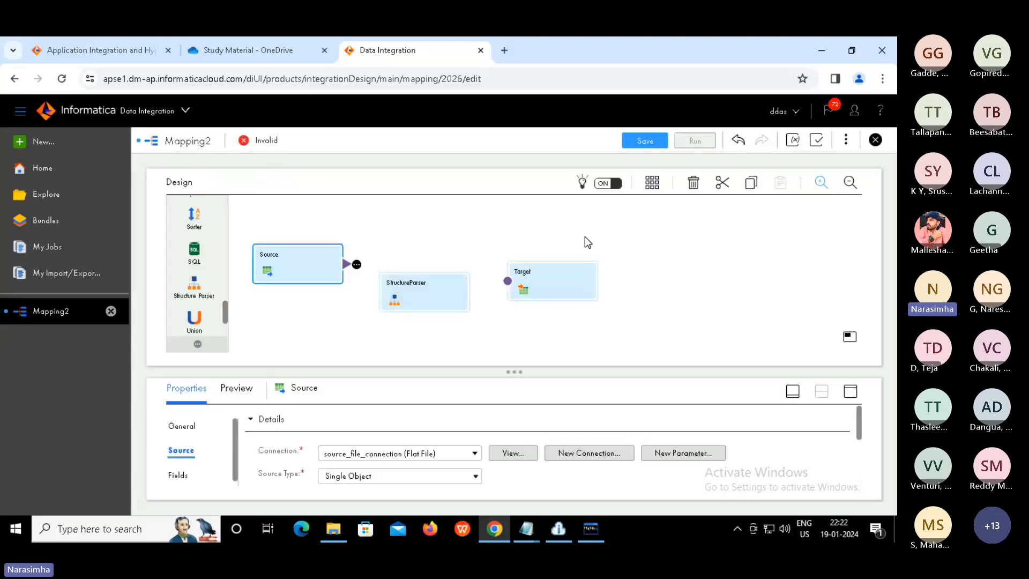
{"action": "left_click", "coordinate": [421, 293]}
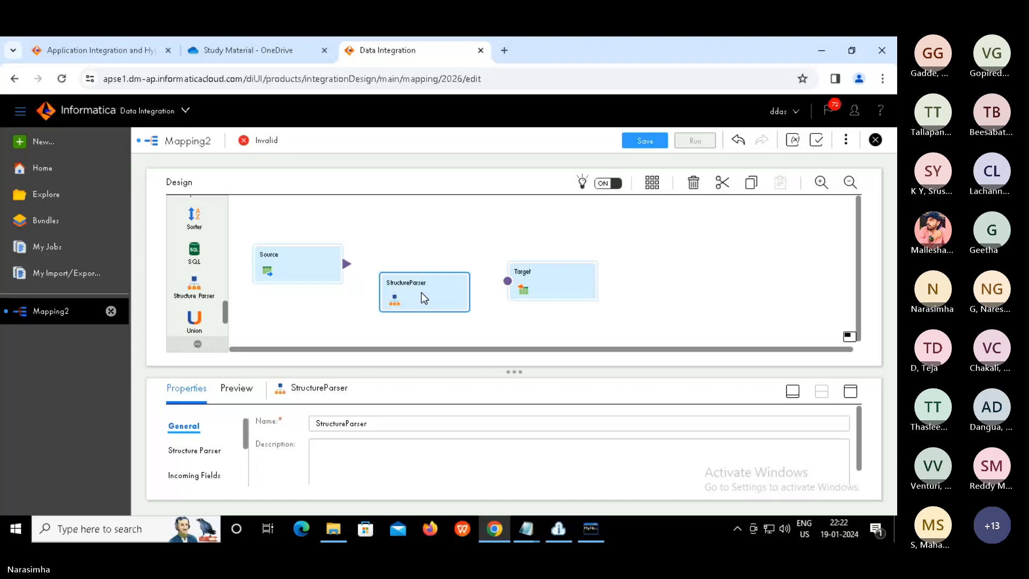
{"action": "left_click", "coordinate": [854, 392]}
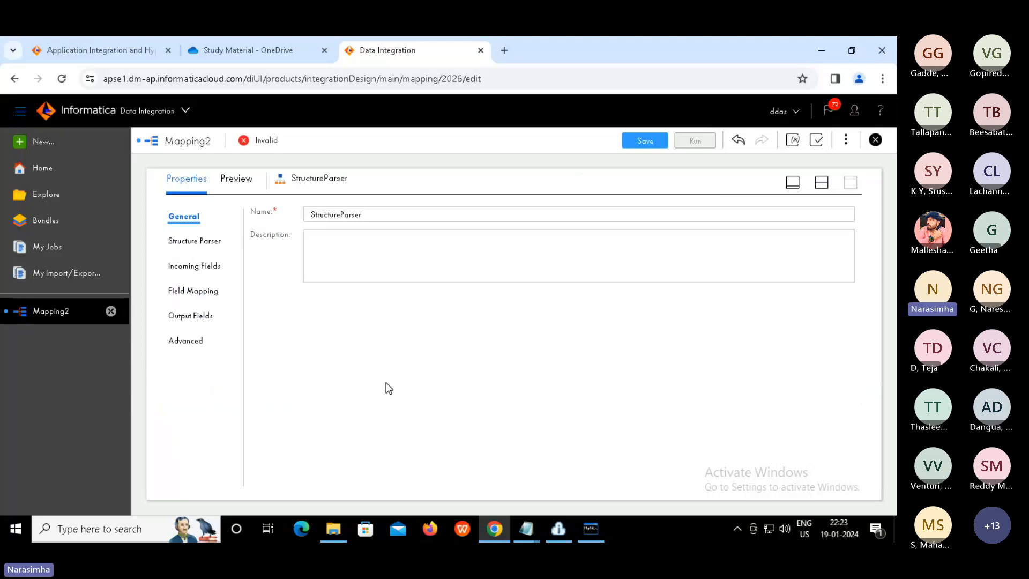
{"action": "left_click", "coordinate": [197, 243]}
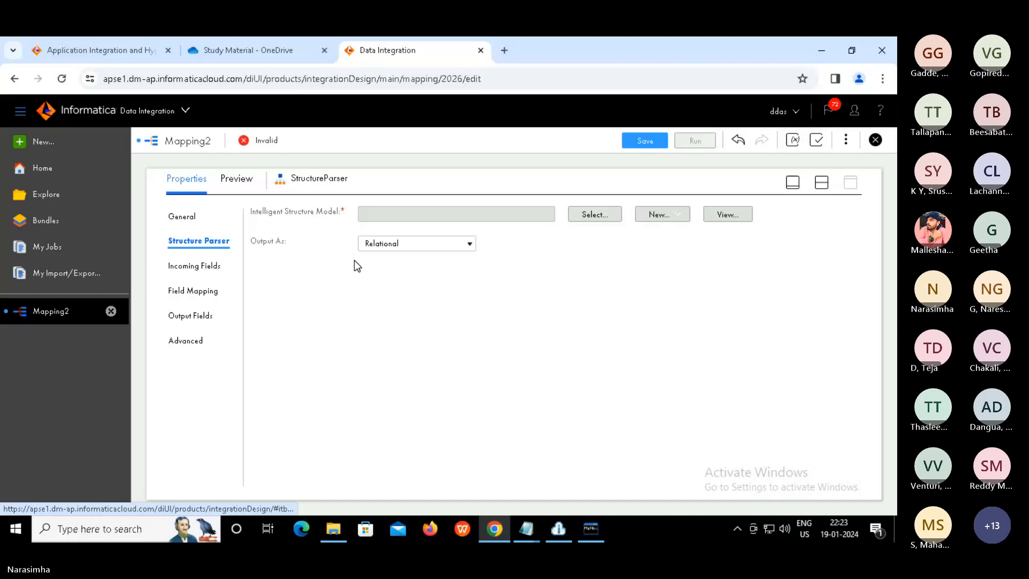
Choose model_log_file_conversion from dev\extract as the intelligent structure model
{"action": "left_click", "coordinate": [586, 216]}
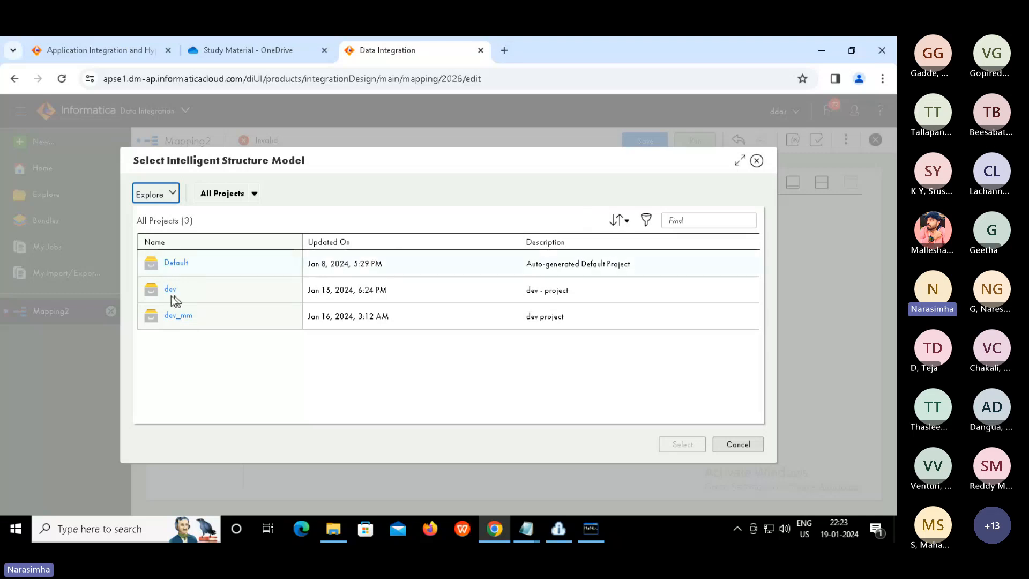
{"action": "left_click", "coordinate": [170, 290]}
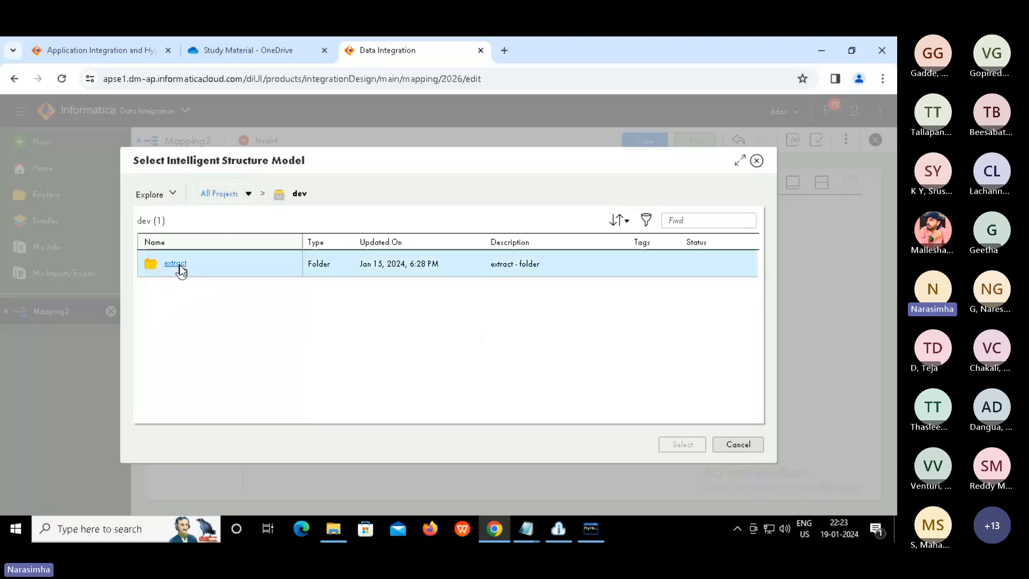
{"action": "left_click", "coordinate": [179, 265]}
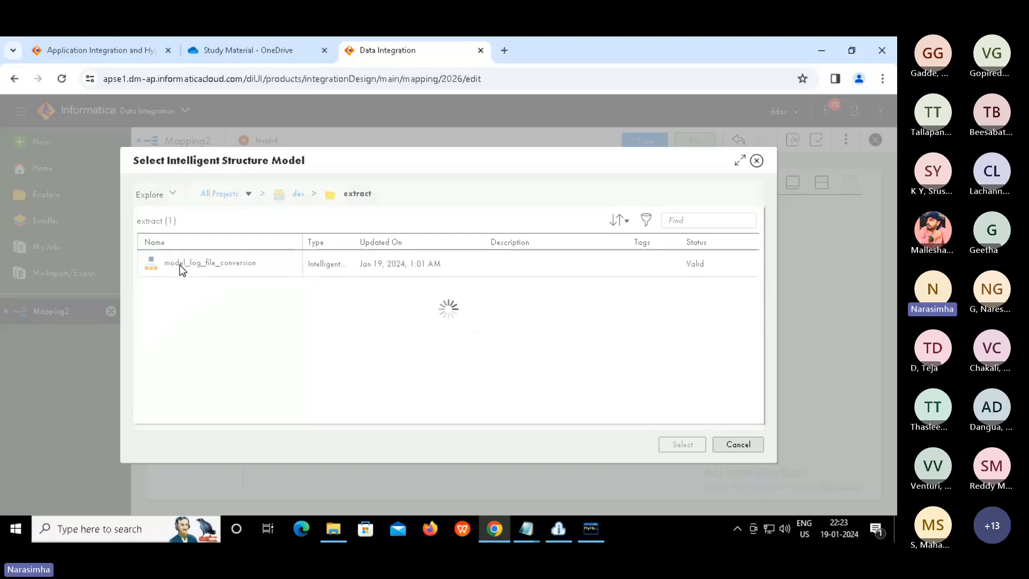
{"action": "left_click", "coordinate": [232, 266]}
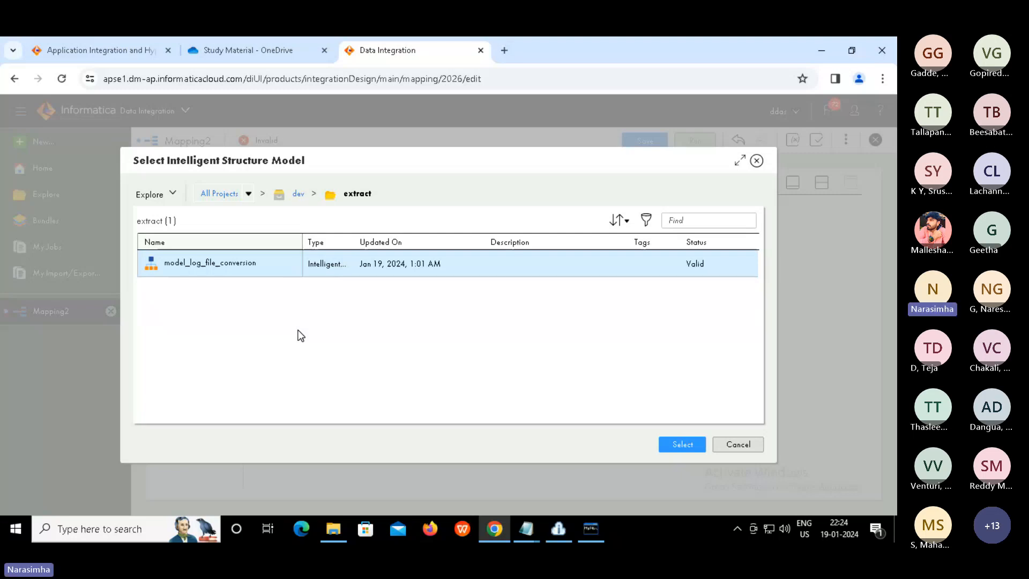
{"action": "left_click", "coordinate": [683, 444]}
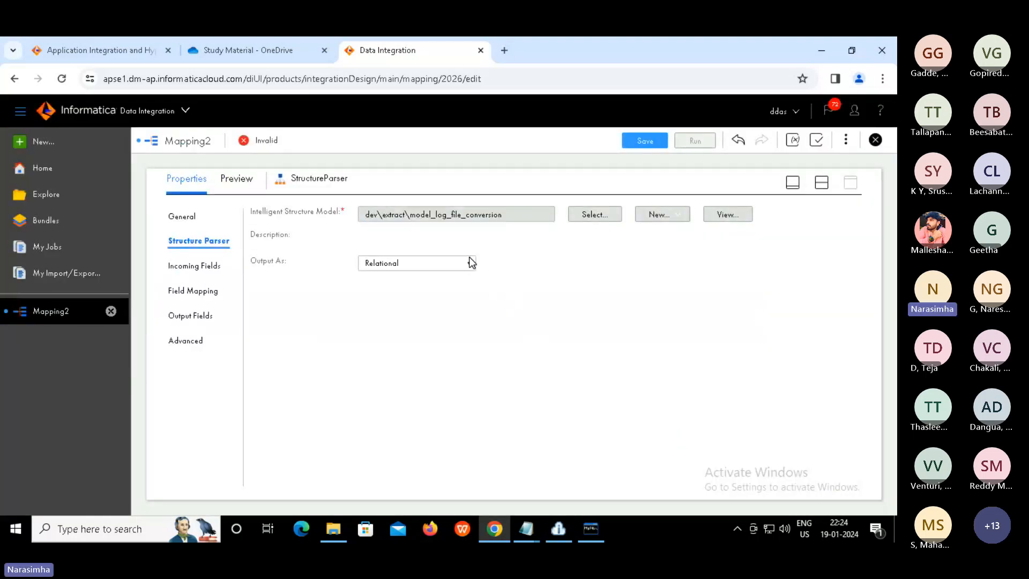
Keep Relational output and link the Source output into the StructureParser input on the canvas
{"action": "left_click", "coordinate": [470, 264]}
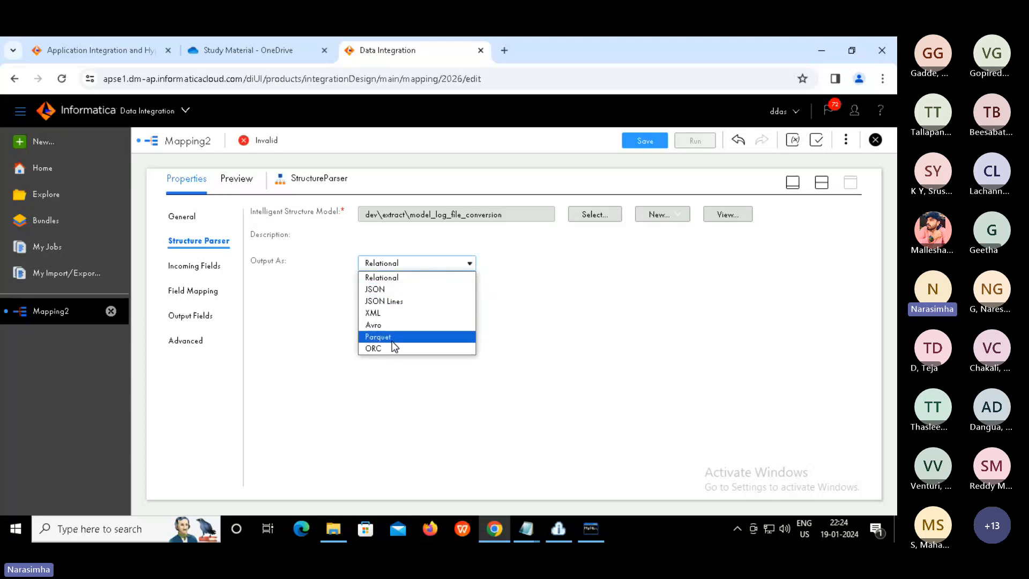
{"action": "left_click", "coordinate": [564, 297]}
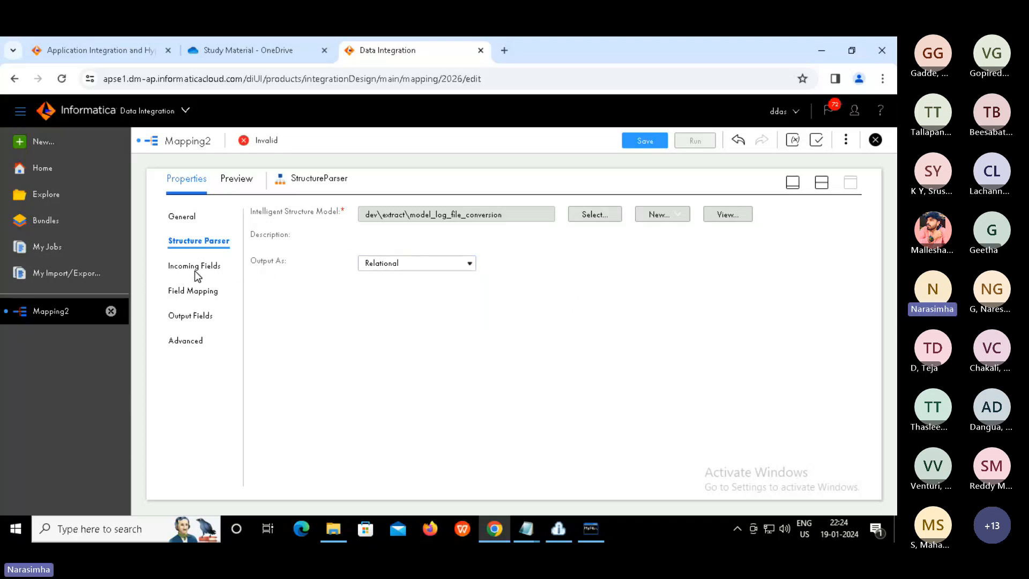
{"action": "left_click", "coordinate": [822, 186]}
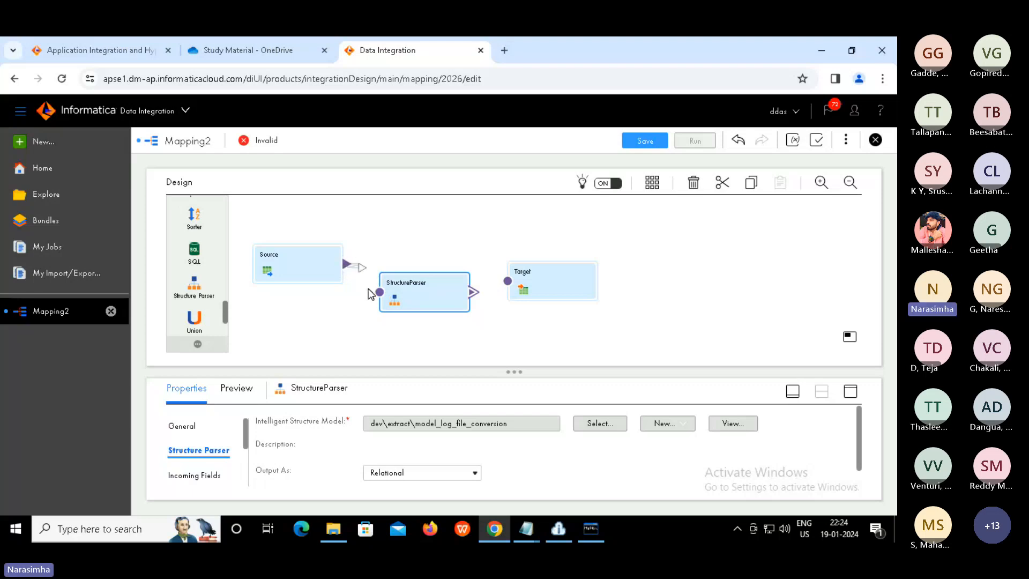
{"action": "left_click_drag", "start_coordinate": [374, 294], "coordinate": [380, 299]}
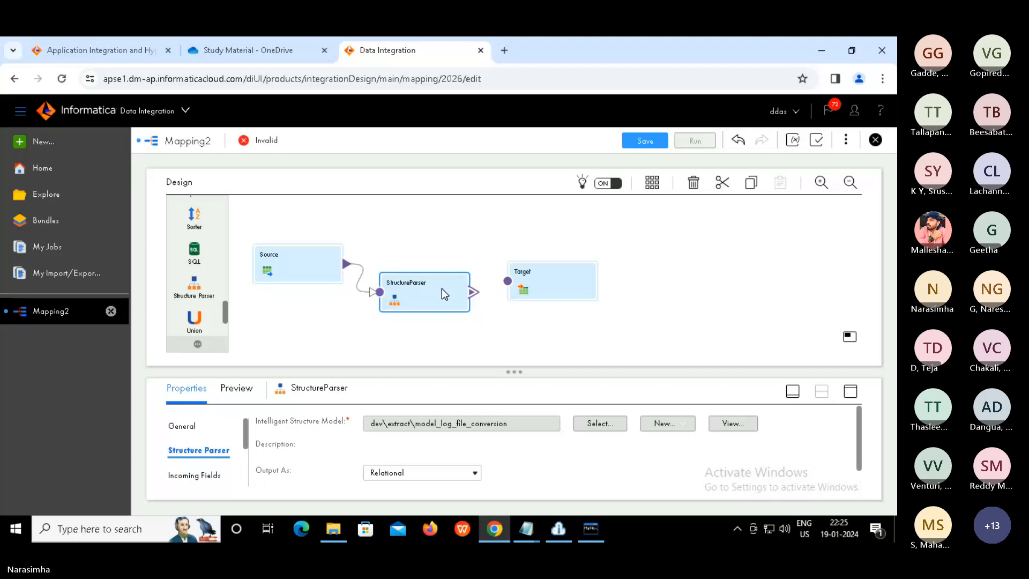
Check the log_path incoming field against the Notepad notes file, then bring up the StructureParser's Field Mapping
{"action": "left_click", "coordinate": [851, 391]}
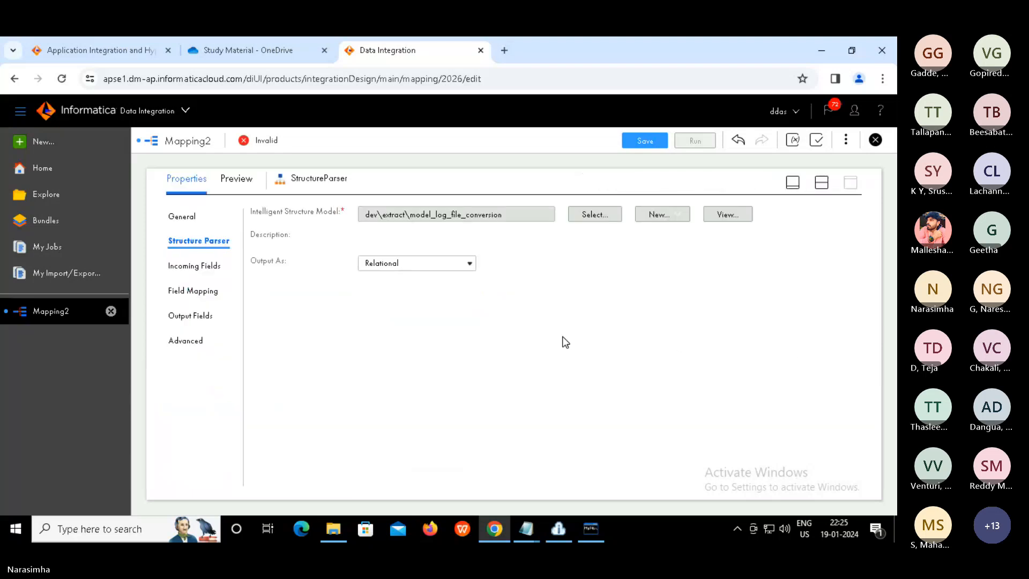
{"action": "left_click", "coordinate": [194, 271]}
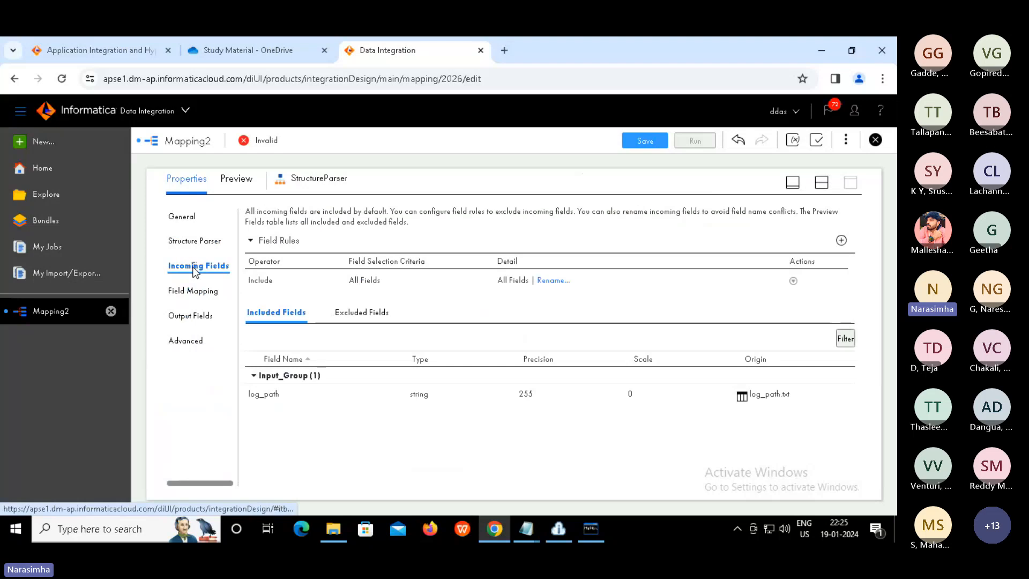
{"action": "left_click", "coordinate": [264, 396]}
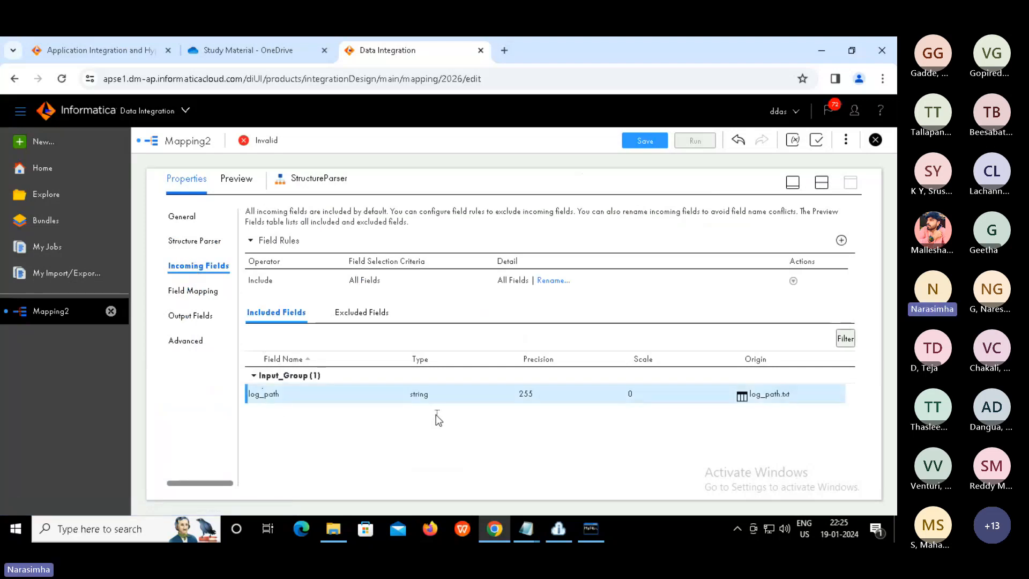
{"action": "left_click", "coordinate": [533, 530]}
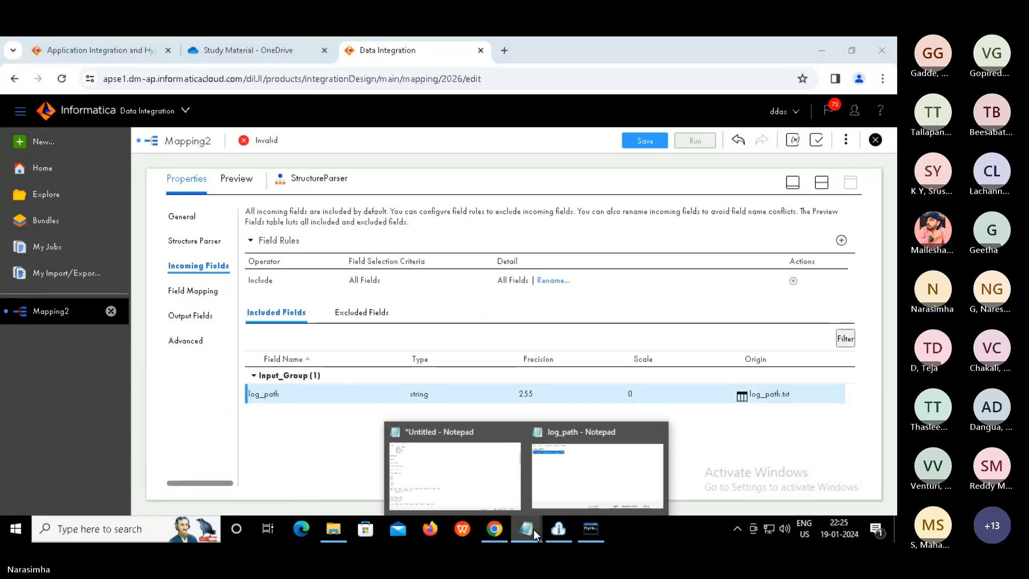
{"action": "left_click", "coordinate": [582, 477]}
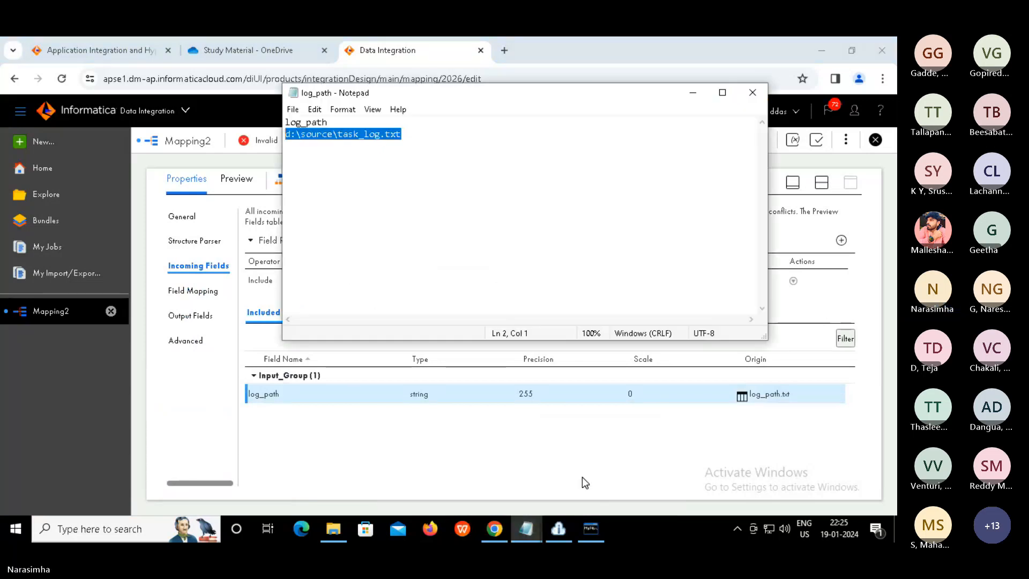
{"action": "double_click", "coordinate": [309, 125]}
{"action": "left_click", "coordinate": [309, 125]}
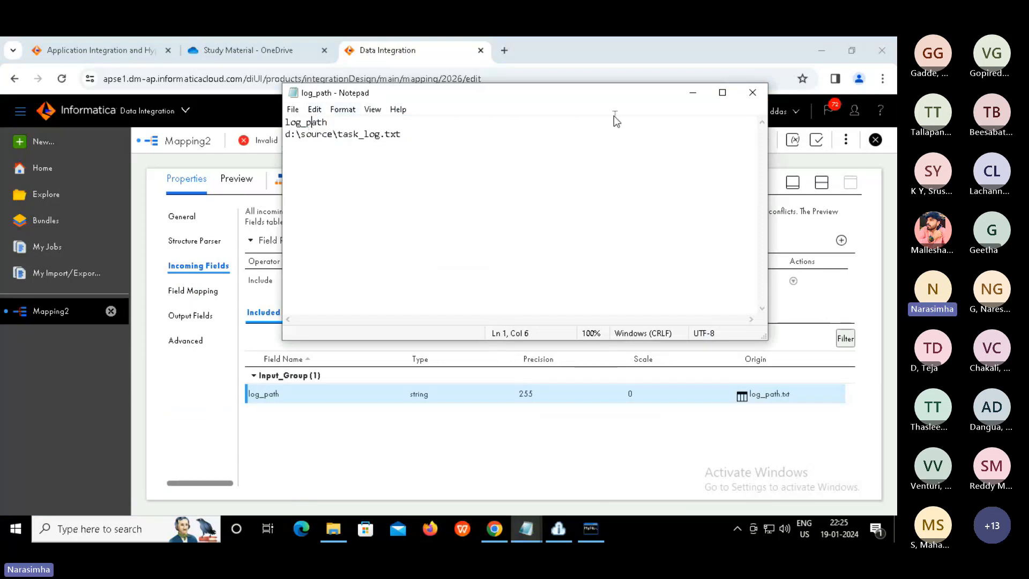
{"action": "left_click", "coordinate": [567, 439]}
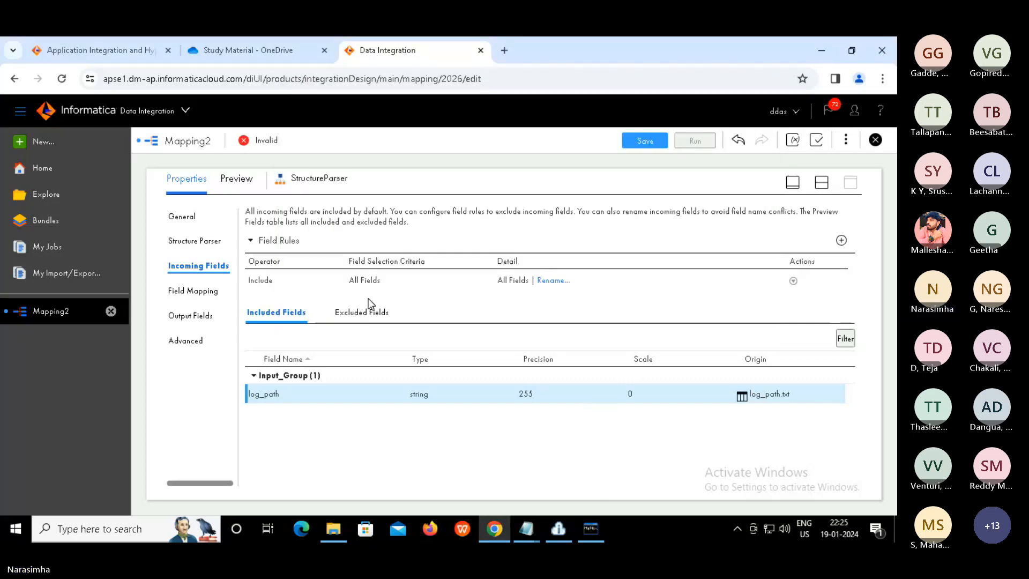
{"action": "left_click", "coordinate": [200, 293]}
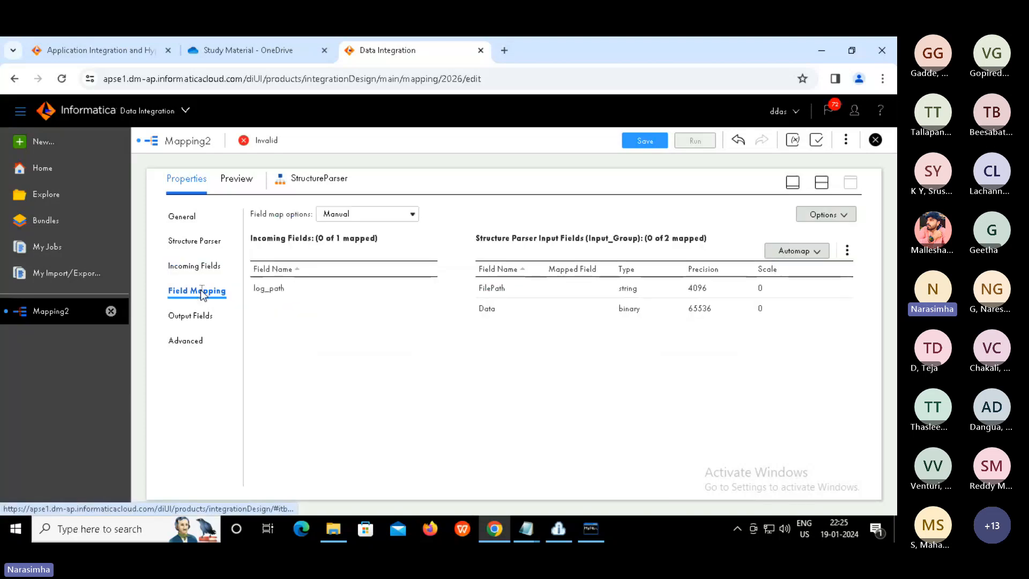
Map log_path onto FilePath and review the FilePath and Data precision values
{"action": "left_click", "coordinate": [322, 292]}
{"action": "left_click_drag", "start_coordinate": [432, 296], "coordinate": [513, 295]}
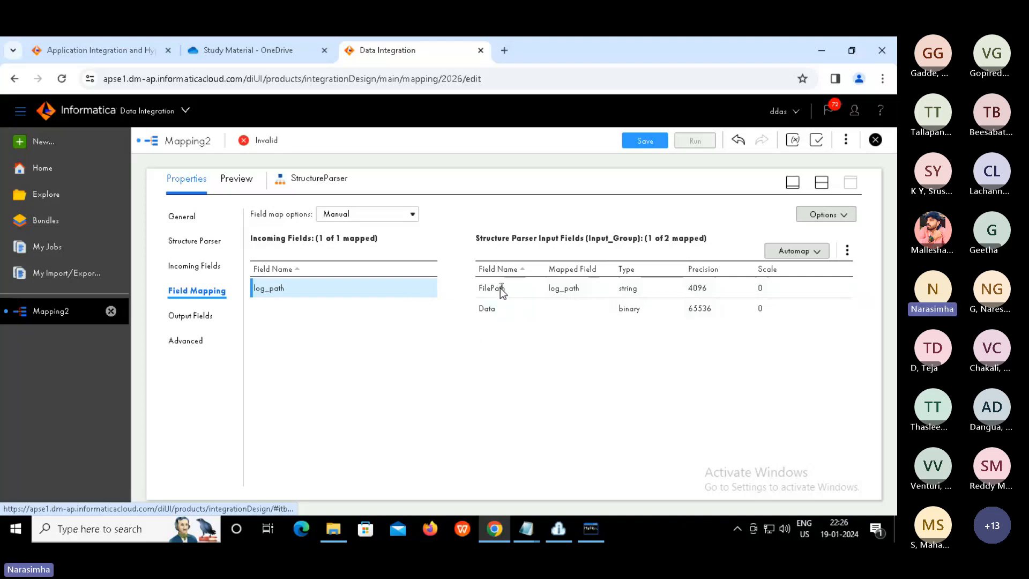
{"action": "left_click", "coordinate": [487, 310]}
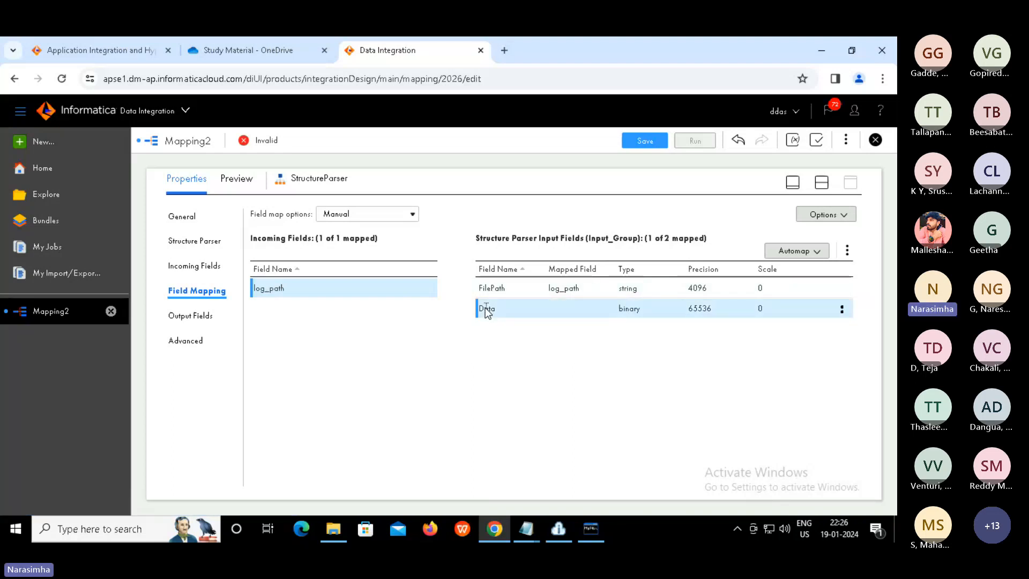
{"action": "double_click", "coordinate": [696, 287]}
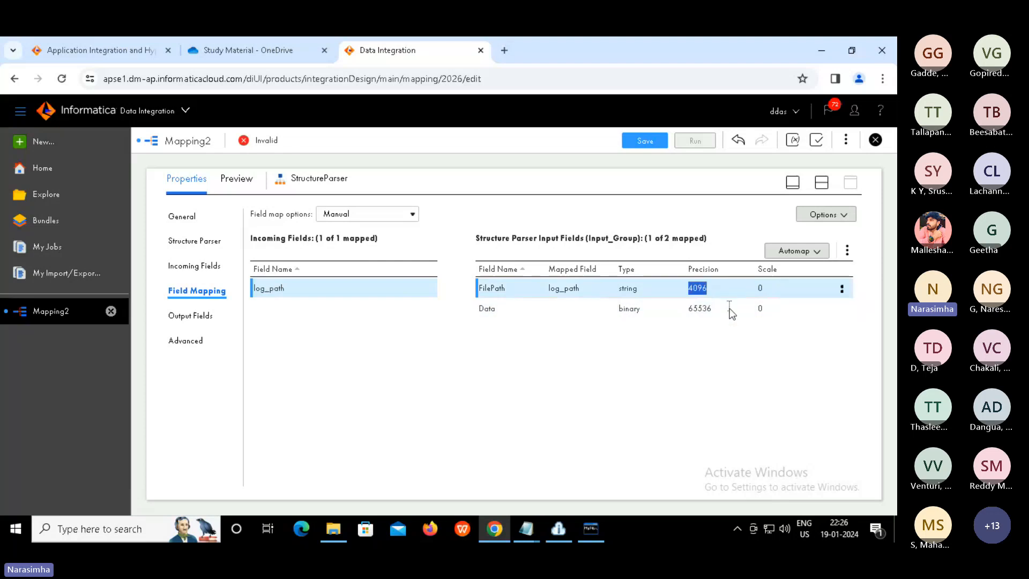
{"action": "left_click", "coordinate": [701, 310]}
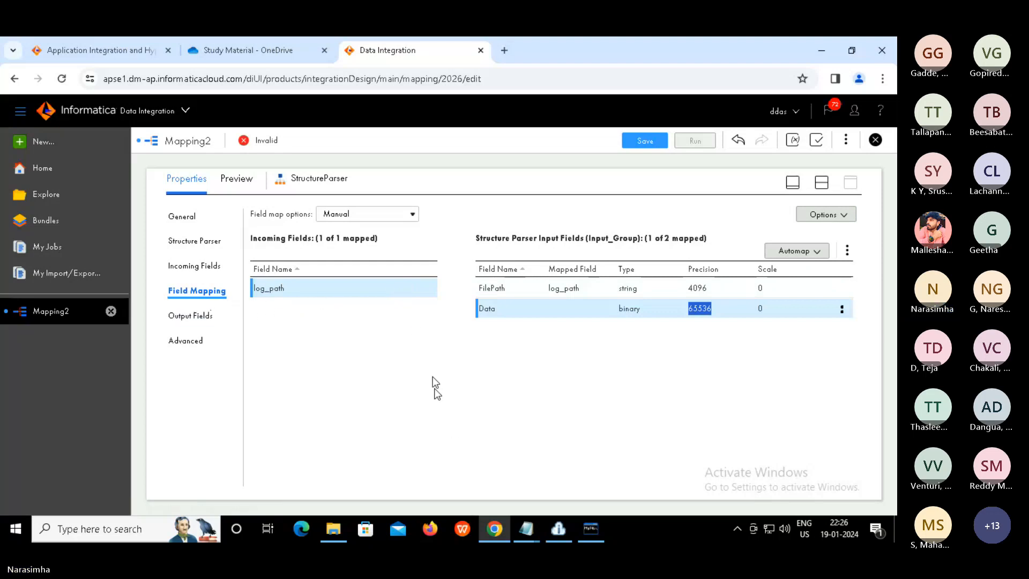
{"action": "left_click", "coordinate": [455, 428]}
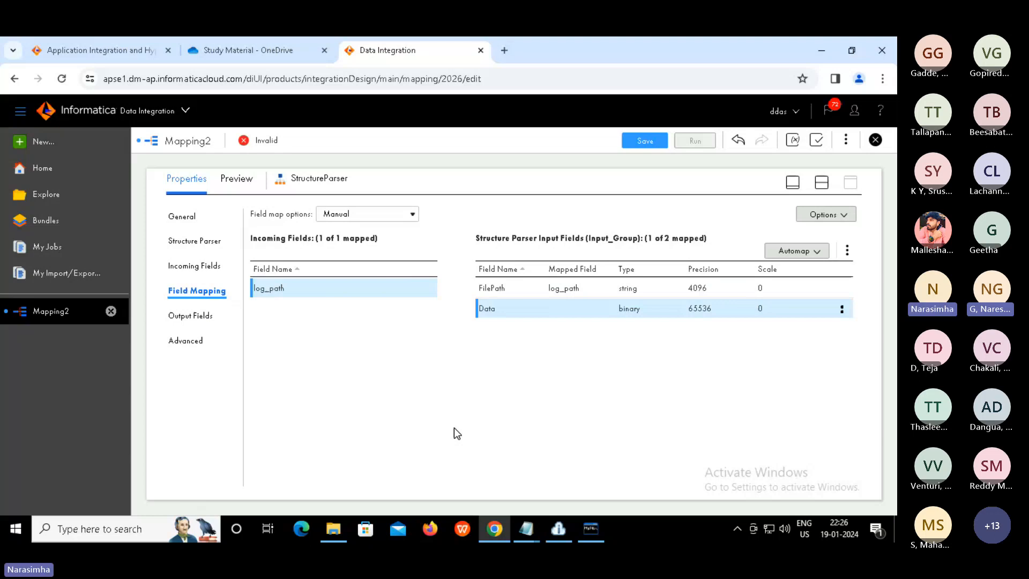
Expand the element output group and review the origin paths of value1, token, value2, date and time
{"action": "left_click", "coordinate": [197, 320]}
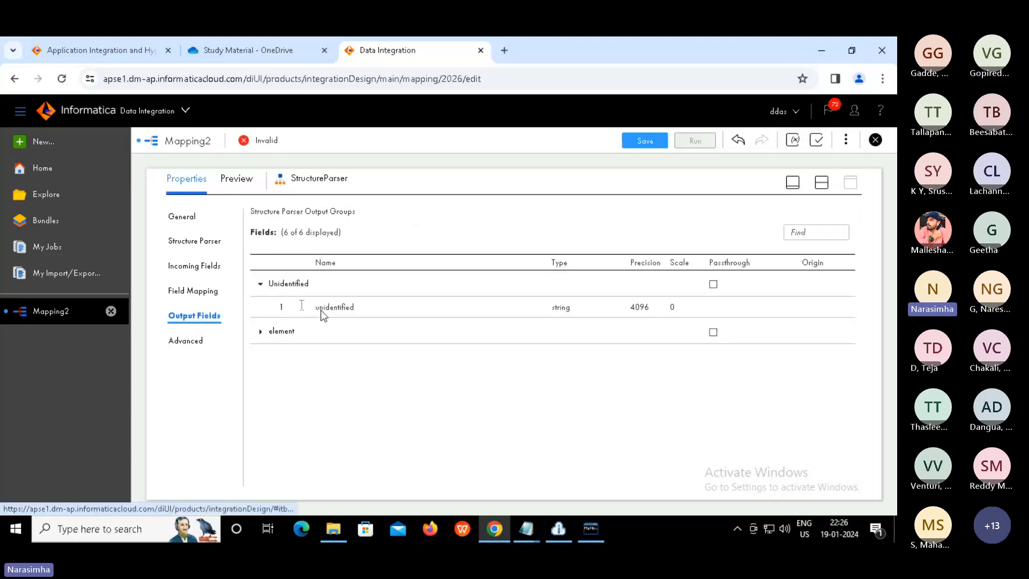
{"action": "left_click", "coordinate": [257, 332]}
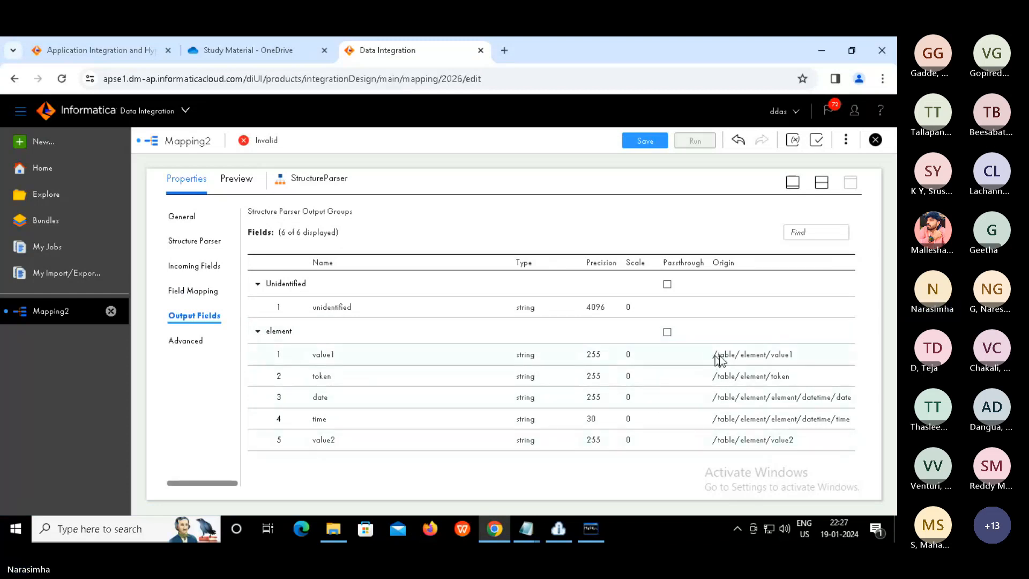
{"action": "left_click_drag", "start_coordinate": [713, 354], "coordinate": [801, 352]}
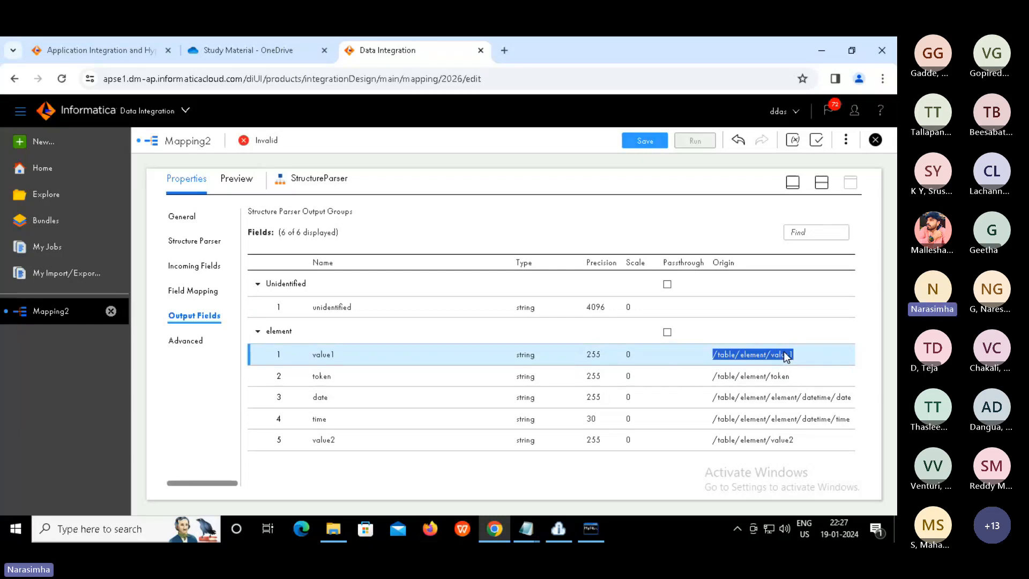
{"action": "double_click", "coordinate": [732, 351]}
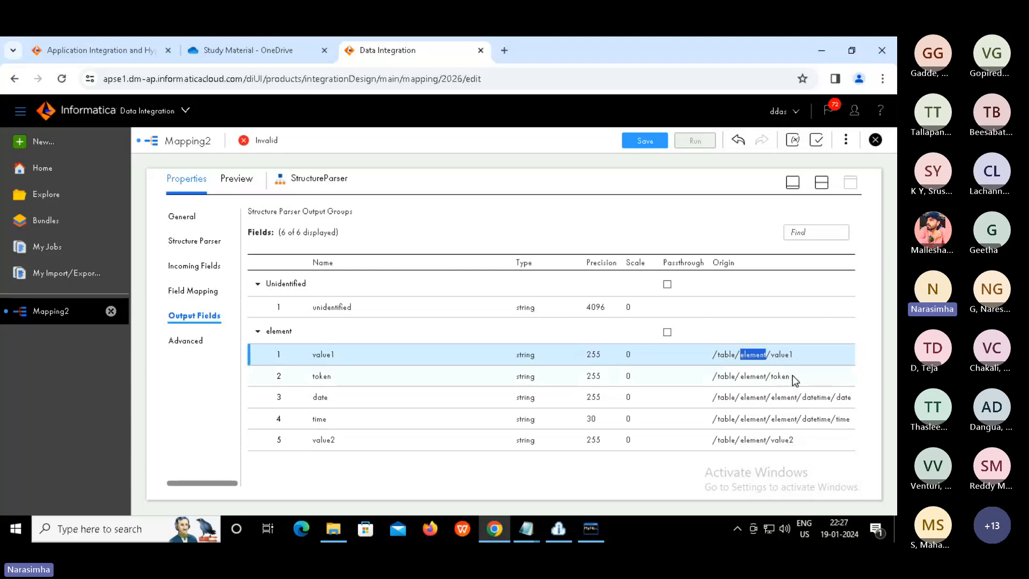
{"action": "left_click_drag", "start_coordinate": [792, 378], "coordinate": [724, 355]}
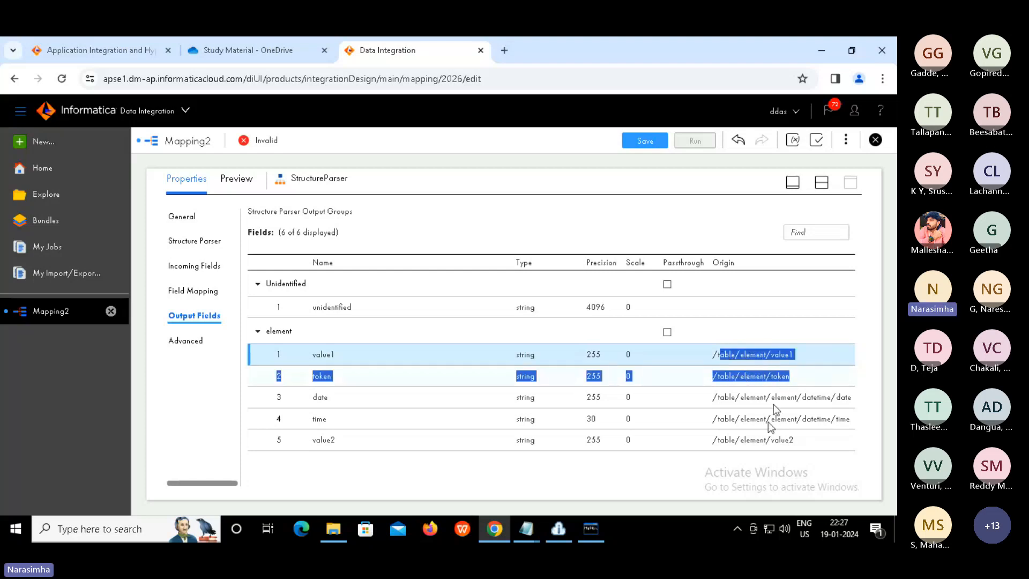
{"action": "left_click_drag", "start_coordinate": [794, 441], "coordinate": [724, 441]}
{"action": "left_click", "coordinate": [723, 436]}
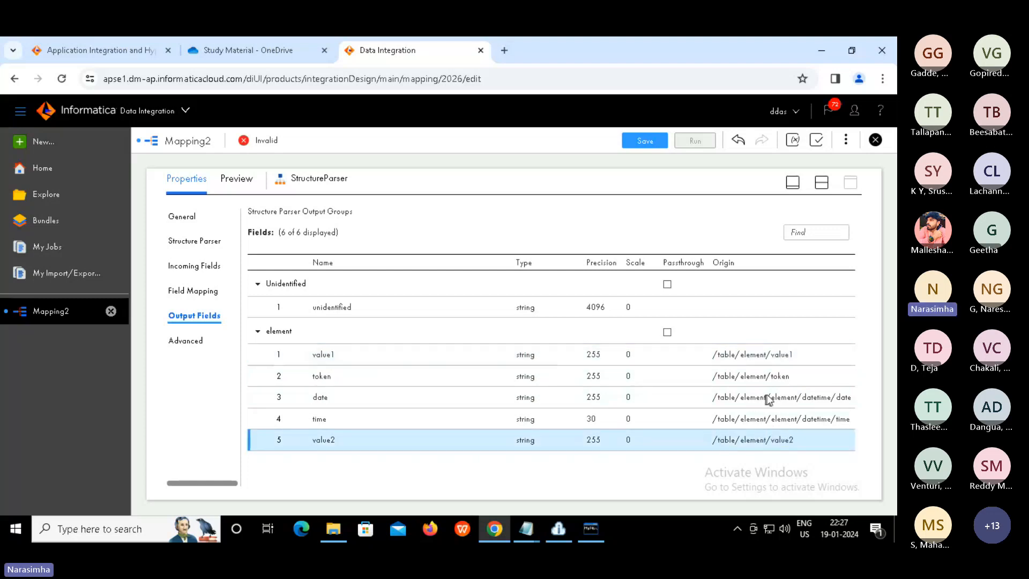
{"action": "double_click", "coordinate": [821, 400]}
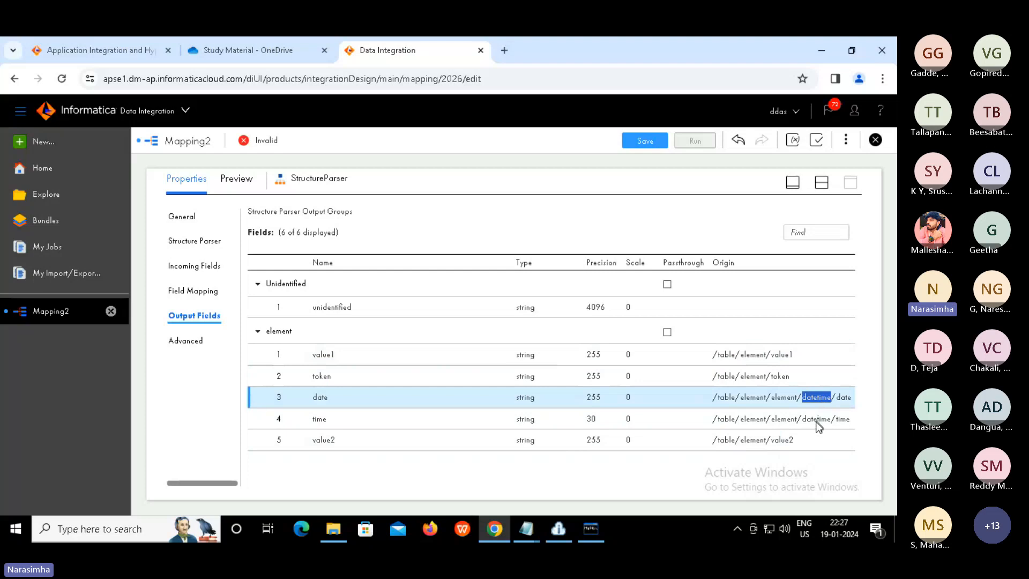
{"action": "double_click", "coordinate": [816, 421]}
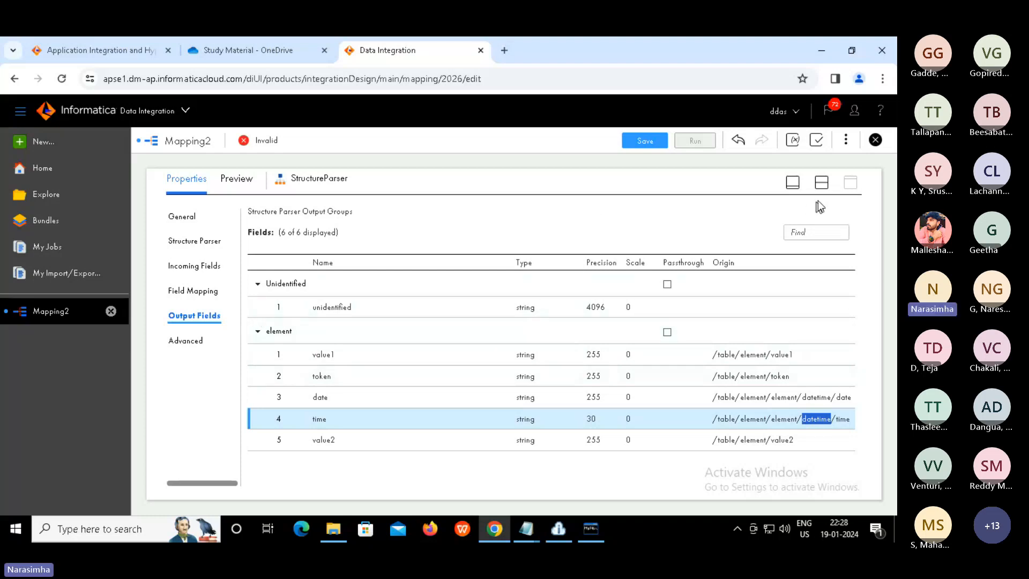
Move Target beside StructureParser and link StructureParser's element output group into it
{"action": "left_click", "coordinate": [822, 184]}
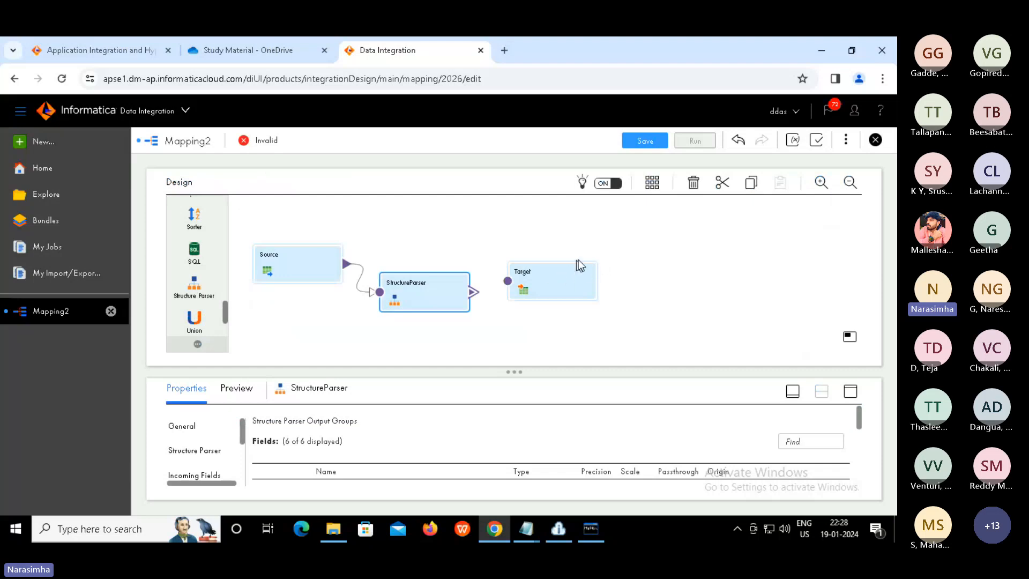
{"action": "left_click_drag", "start_coordinate": [578, 259], "coordinate": [609, 243]}
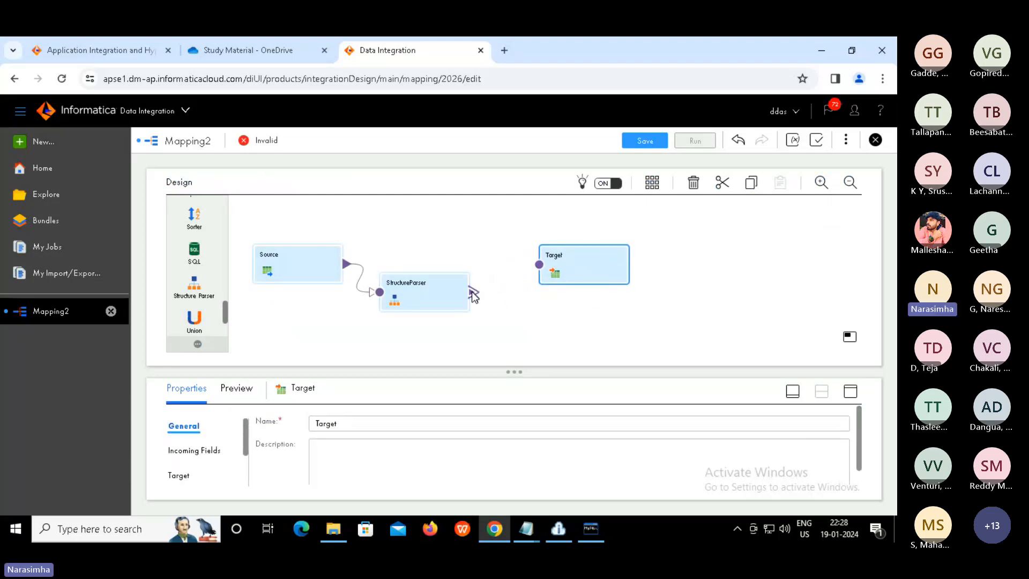
{"action": "left_click_drag", "start_coordinate": [474, 293], "coordinate": [538, 266]}
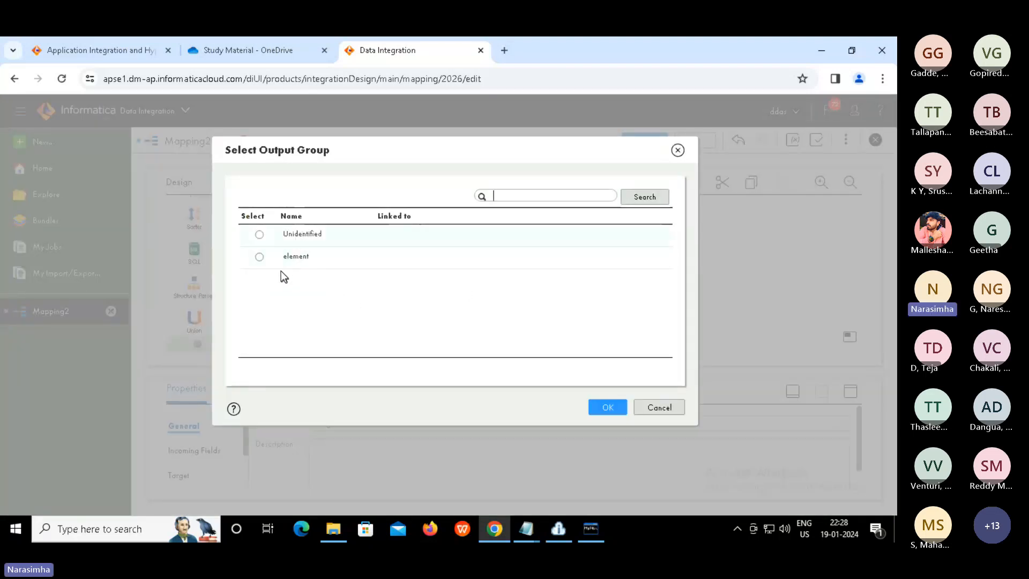
{"action": "left_click", "coordinate": [260, 256]}
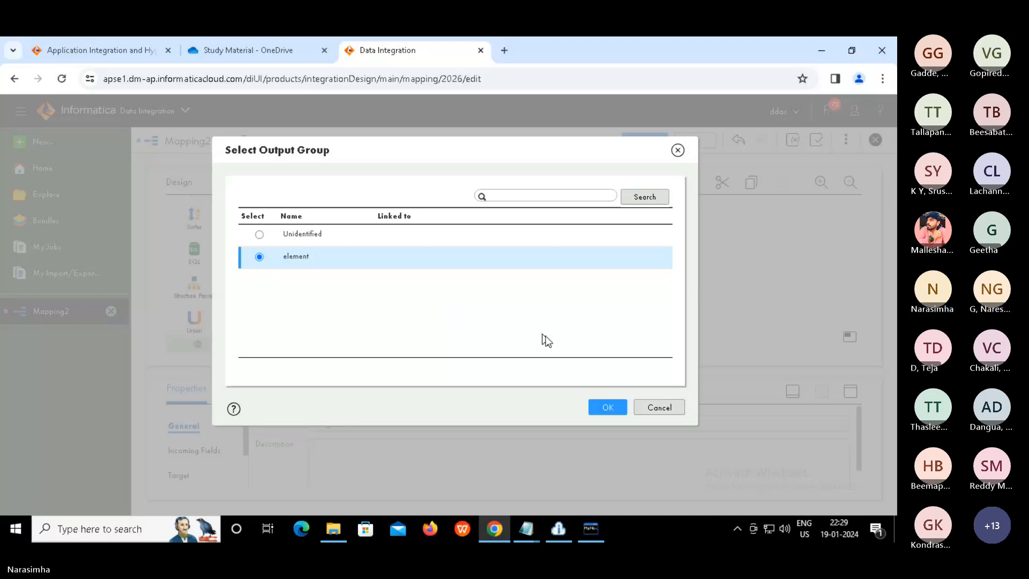
{"action": "left_click", "coordinate": [608, 408]}
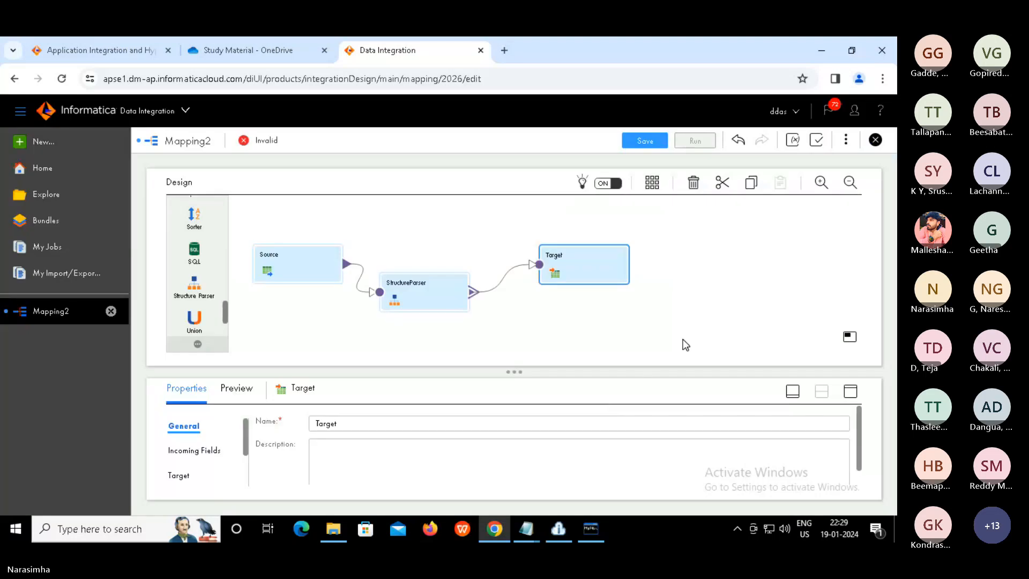
Show the Target's Connection options in maximized Properties, then exit the remote session's full screen
{"action": "left_click", "coordinate": [698, 297]}
{"action": "left_click", "coordinate": [595, 277]}
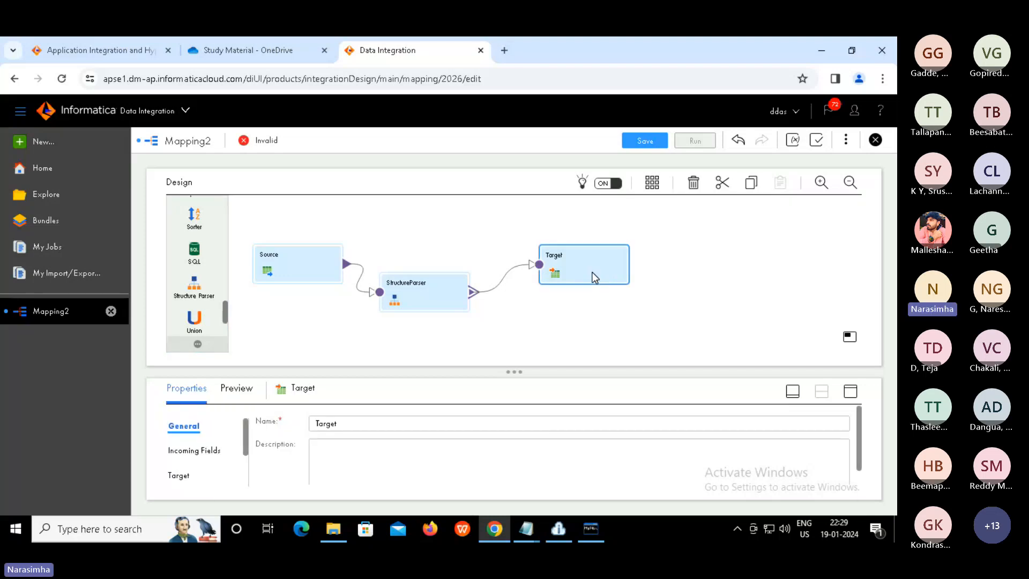
{"action": "left_click", "coordinate": [851, 393]}
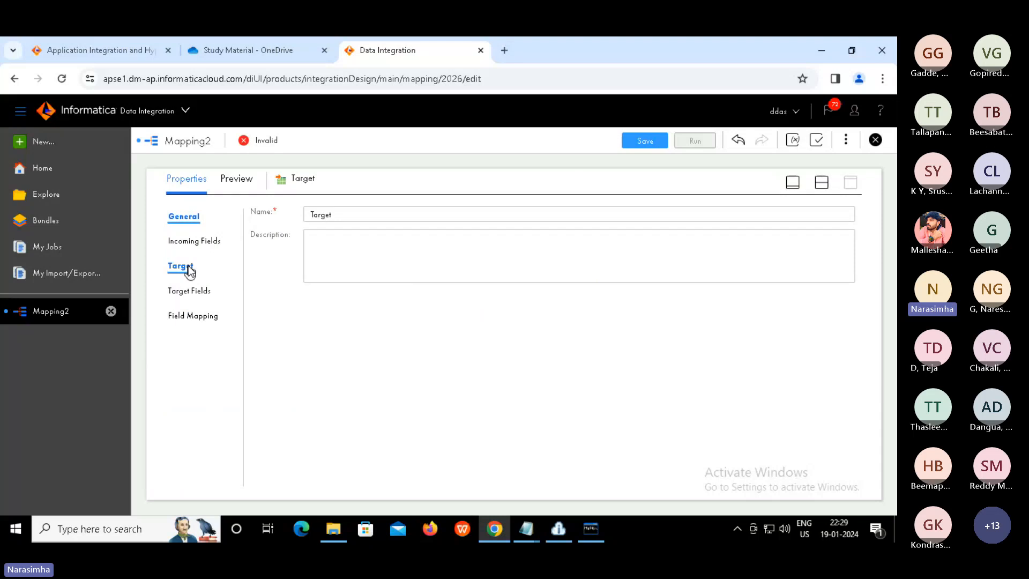
{"action": "left_click", "coordinate": [182, 265]}
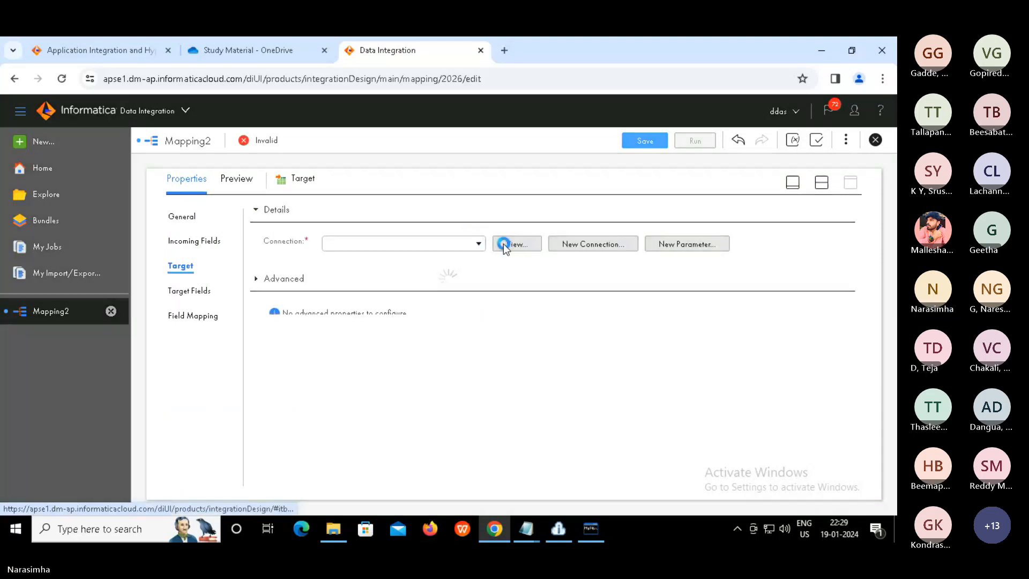
{"action": "left_click", "coordinate": [480, 244]}
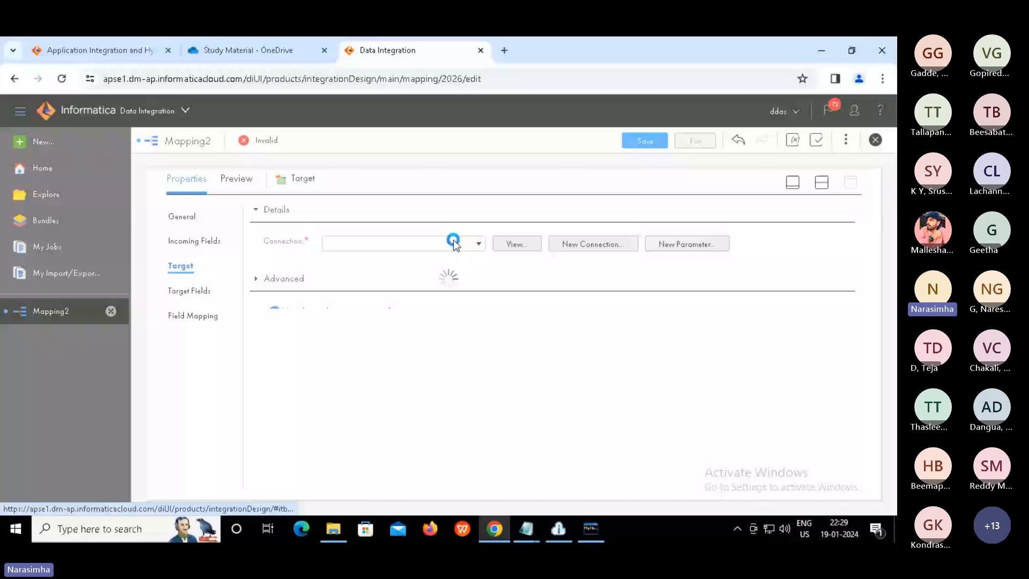
{"action": "key", "text": "Escape"}
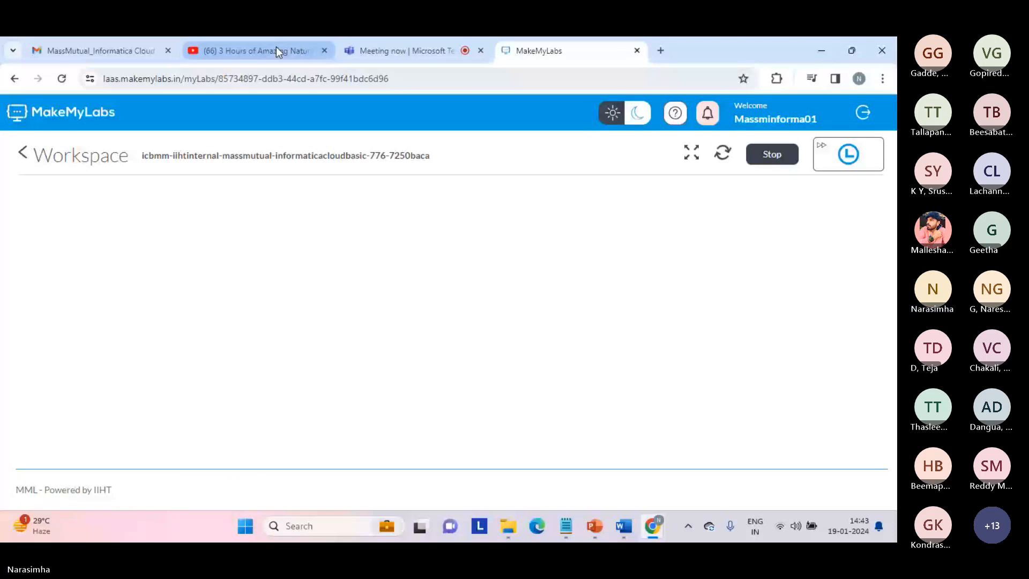
Switch from the YouTube tab back to MakeMyLabs and restore the lab session to full screen
{"action": "left_click", "coordinate": [276, 49]}
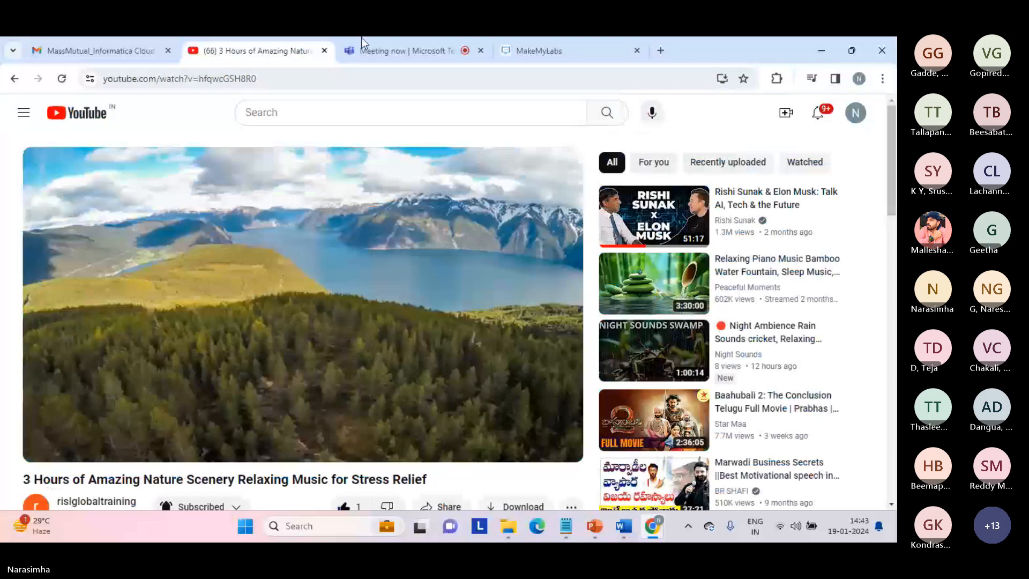
{"action": "left_click", "coordinate": [533, 50]}
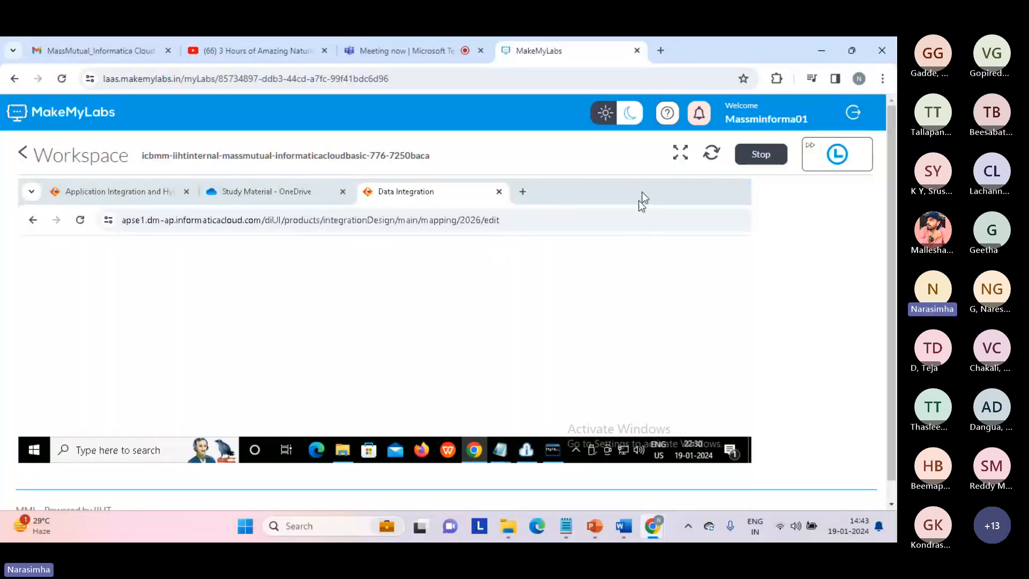
{"action": "left_click", "coordinate": [684, 156]}
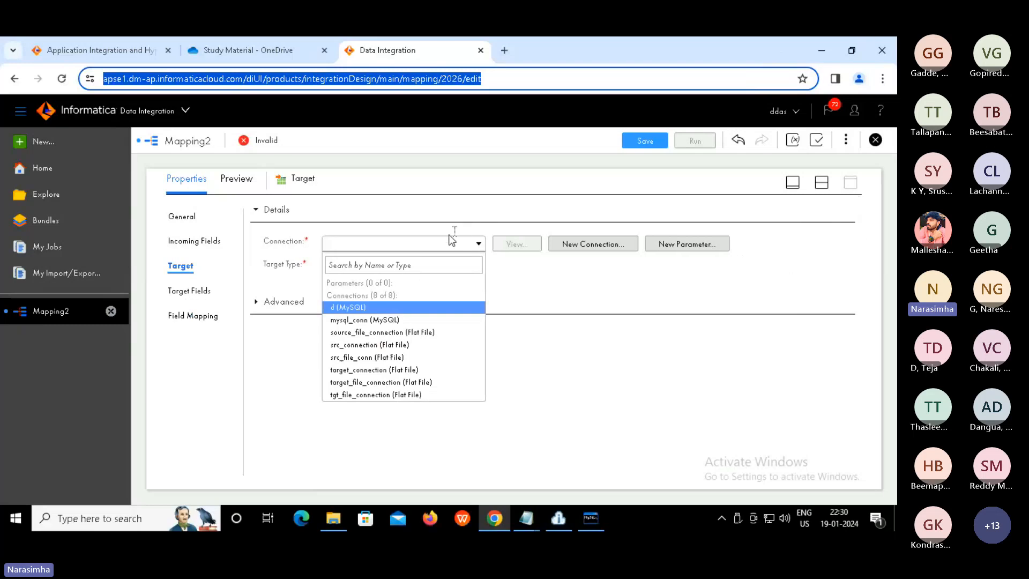
Set the Target connection to target_file_connection (Flat File) and bring up the target object picker
{"action": "left_click", "coordinate": [398, 304]}
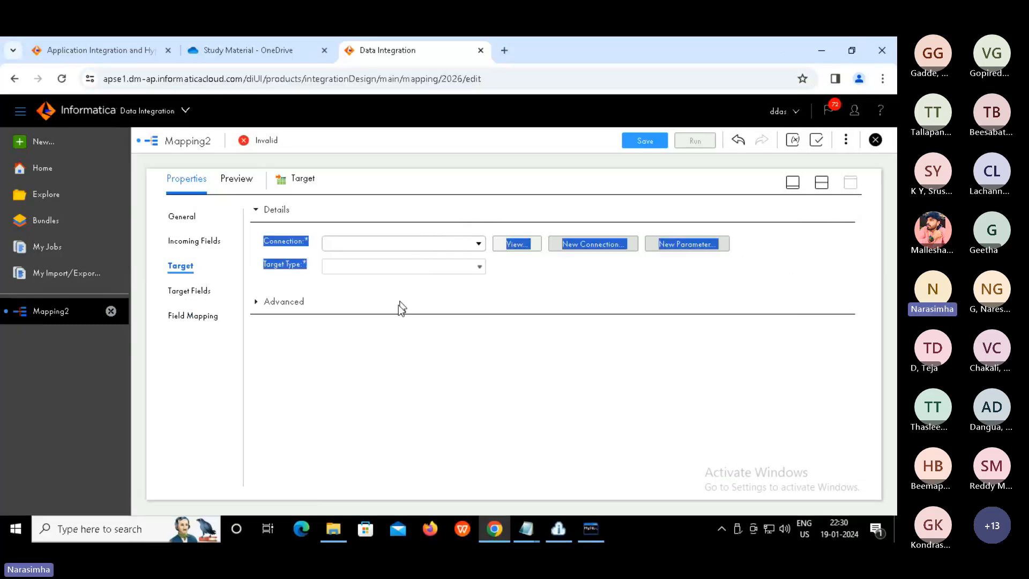
{"action": "left_click", "coordinate": [477, 245]}
{"action": "left_click", "coordinate": [478, 246]}
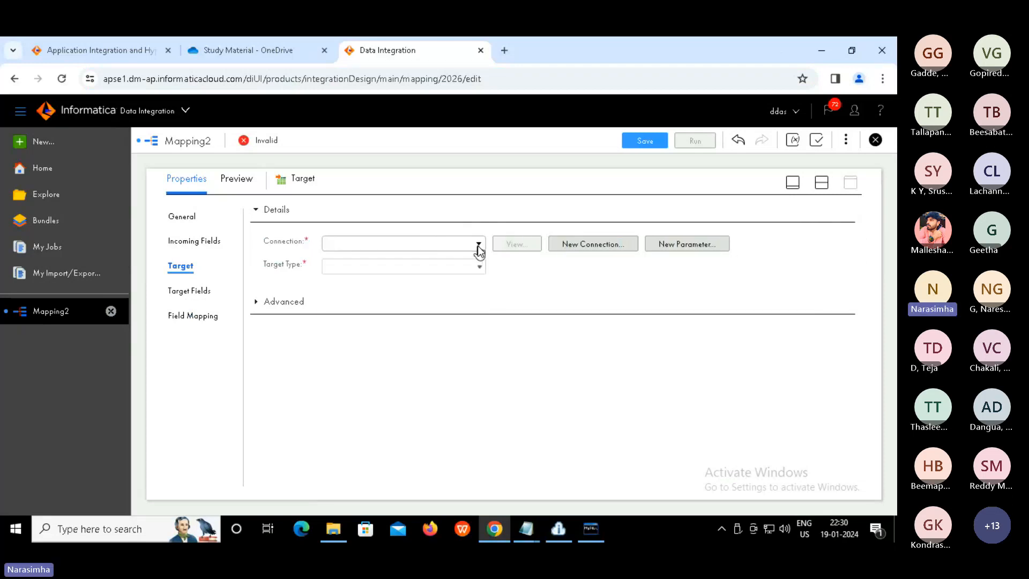
{"action": "left_click", "coordinate": [478, 245]}
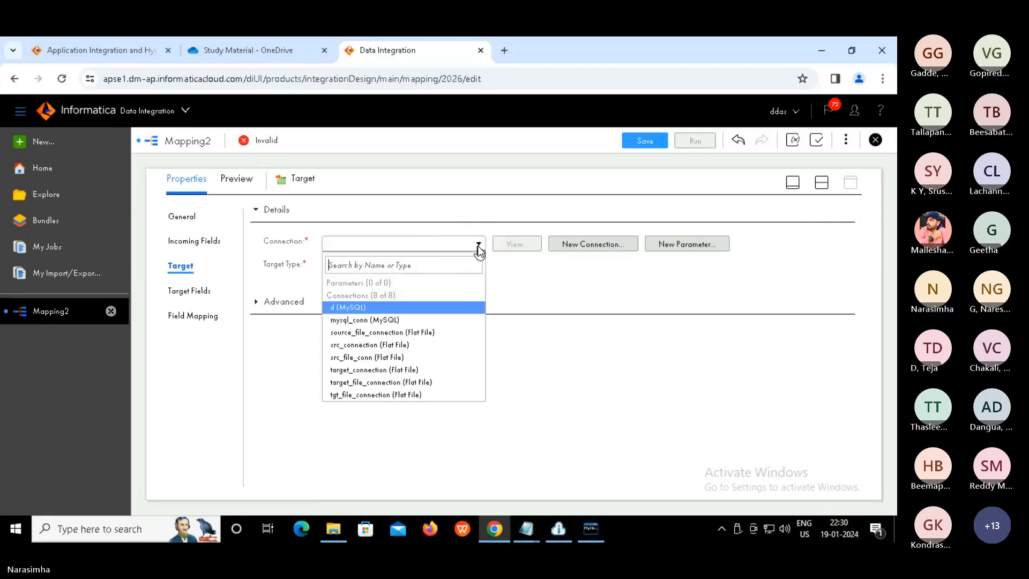
{"action": "left_click", "coordinate": [369, 382]}
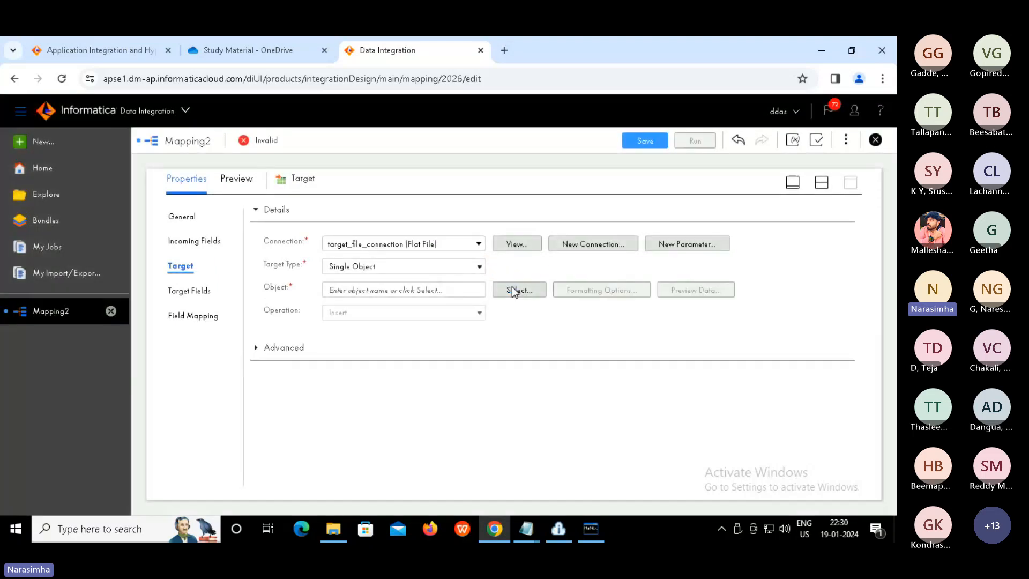
{"action": "left_click", "coordinate": [512, 289]}
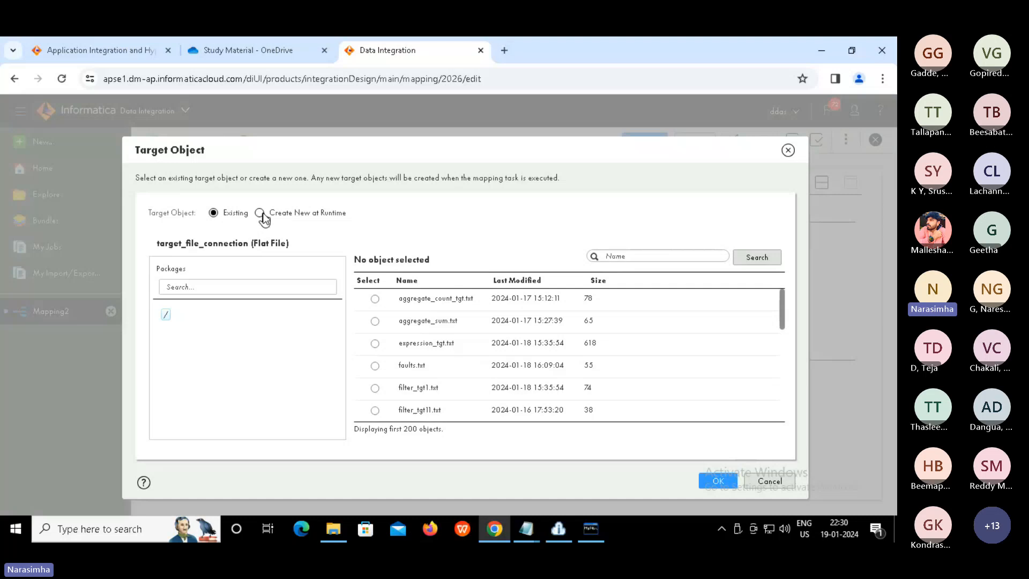
Make the target a new file created at runtime with static name structure_parser_result.txt
{"action": "left_click", "coordinate": [259, 213]}
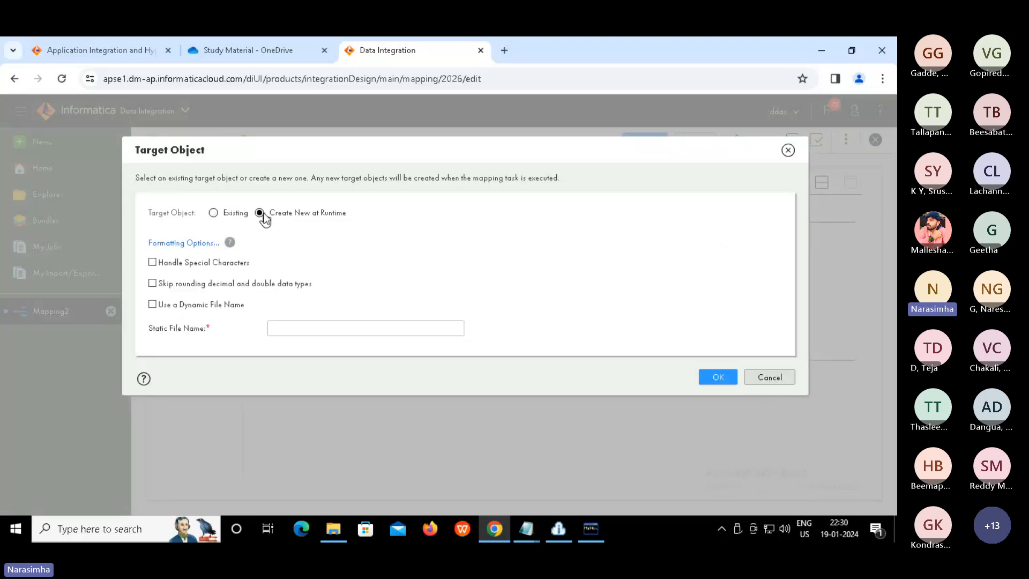
{"action": "left_click", "coordinate": [287, 327]}
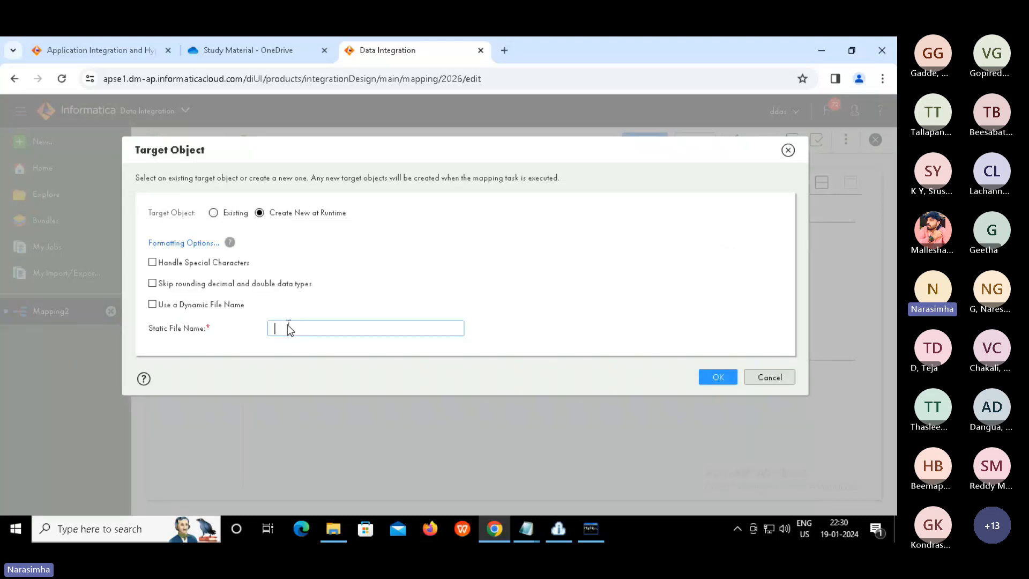
{"action": "type", "text": "sru"}
{"action": "key", "text": "BackSpace"}
{"action": "type", "text": "tructure_parser_result.txt"}
{"action": "left_click", "coordinate": [713, 377]}
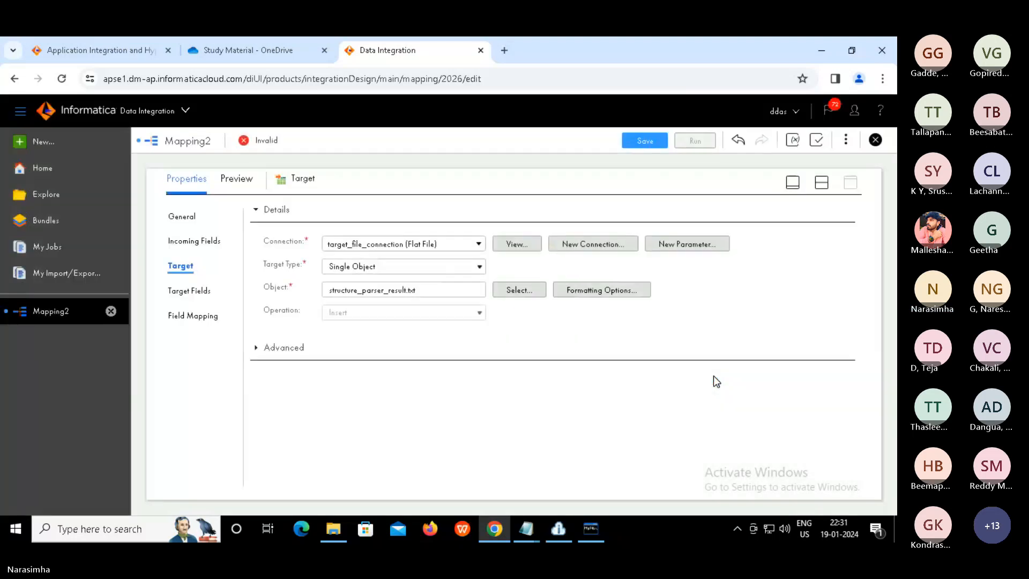
In the mapping properties, change the Name from Mapping2 to Mapping_structure_parser
{"action": "left_click", "coordinate": [823, 184]}
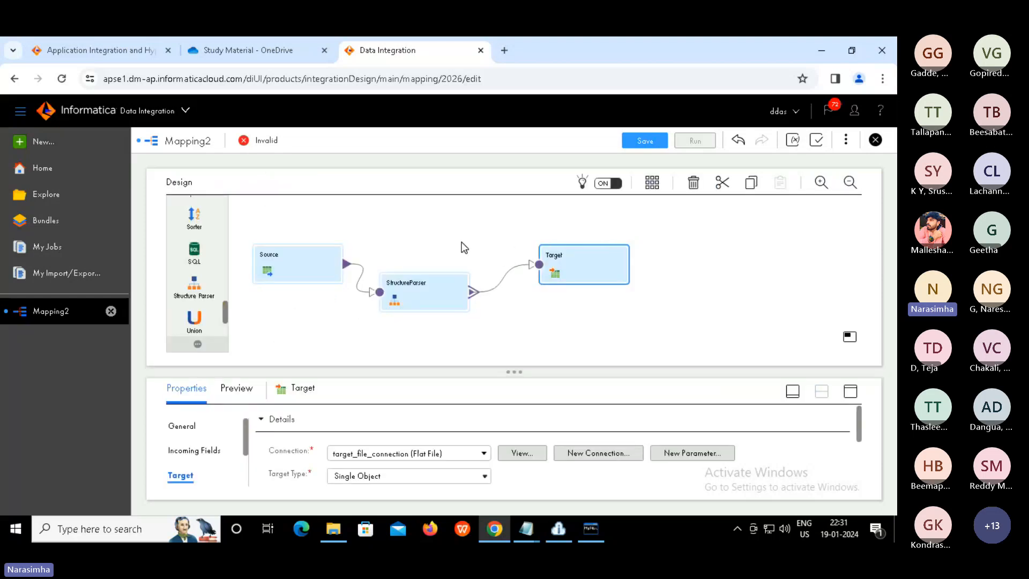
{"action": "left_click", "coordinate": [455, 248]}
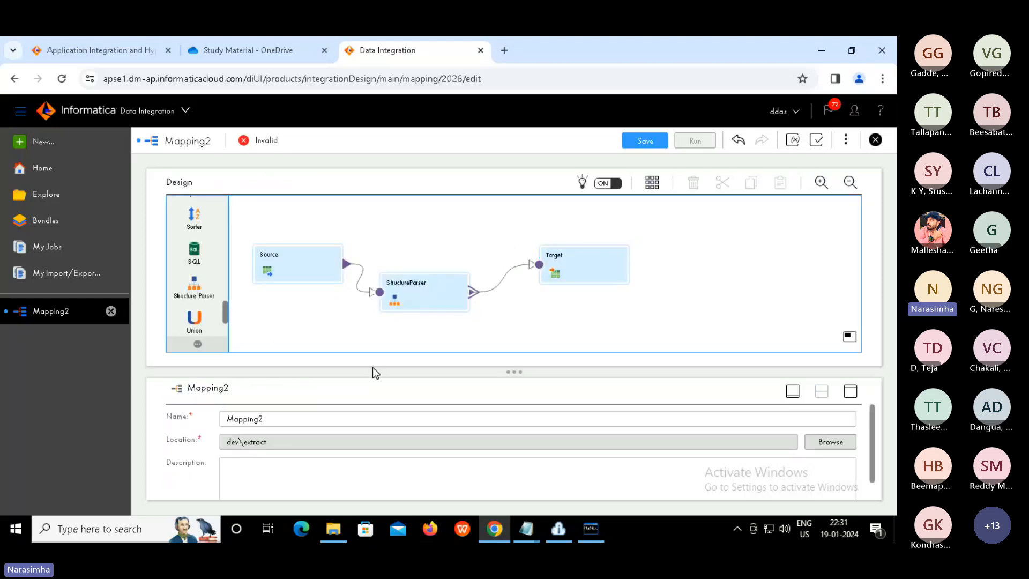
{"action": "left_click", "coordinate": [291, 415]}
{"action": "type", "text": "_strcu"}
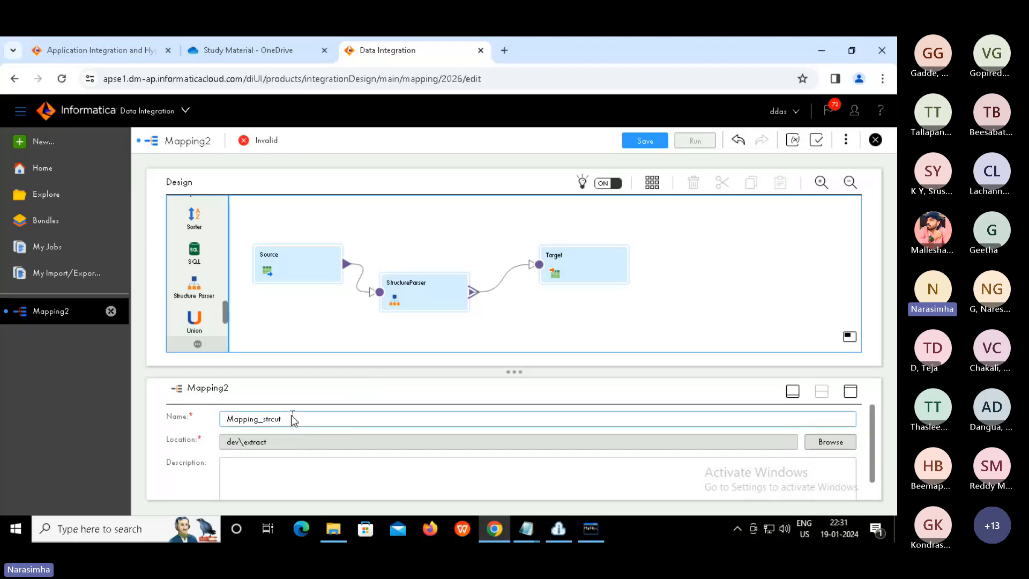
{"action": "type", "text": "t"}
{"action": "key", "text": "BackSpace"}
{"action": "key", "text": "BackSpace"}
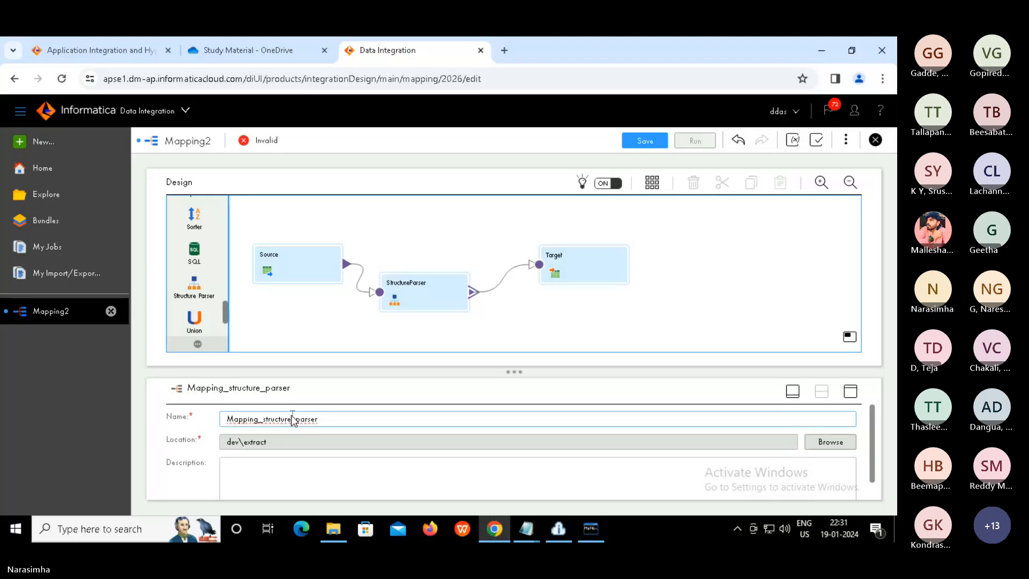
Save Mapping_structure_parser as Valid and dismiss the 'Mapping was saved successfully' banner
{"action": "left_click", "coordinate": [538, 315]}
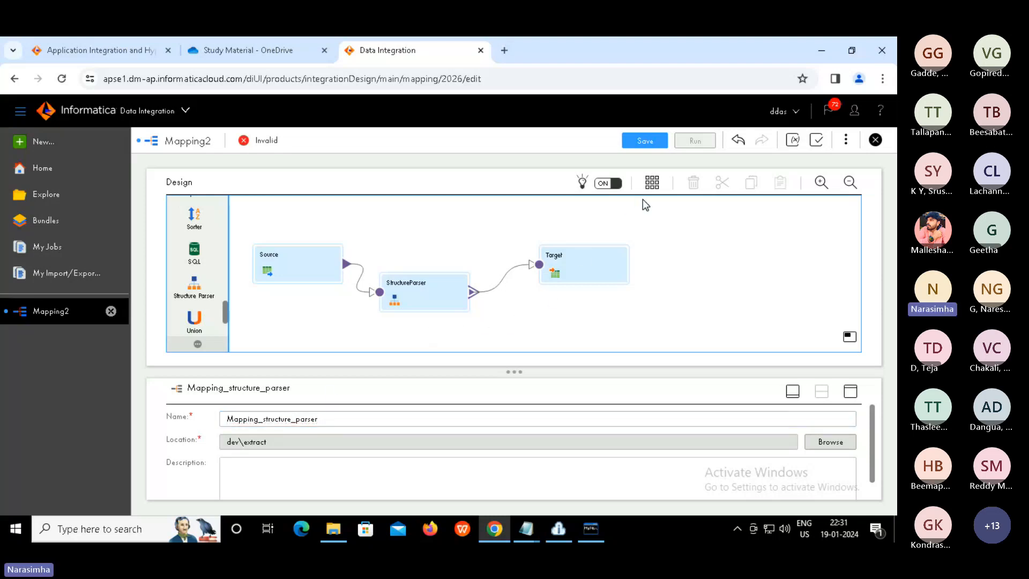
{"action": "left_click", "coordinate": [644, 140]}
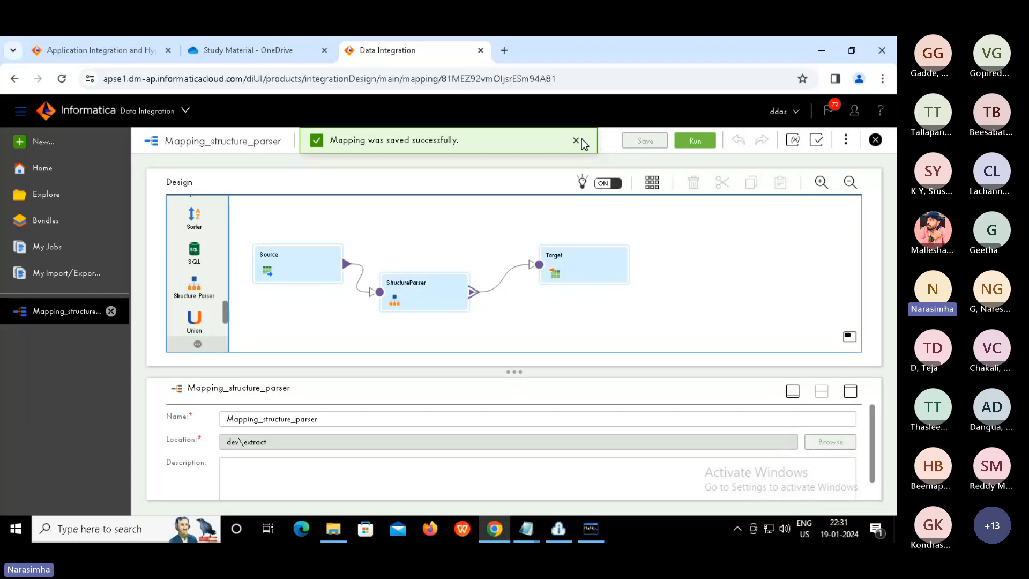
{"action": "left_click", "coordinate": [576, 144]}
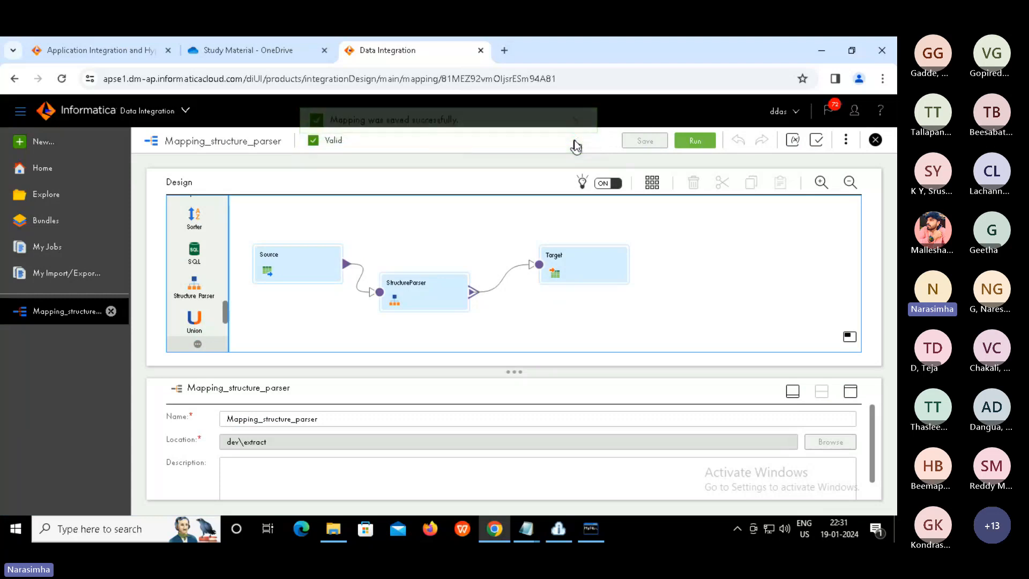
Run the mapping on the first runtime environment, 666ceacc5cf4518
{"action": "left_click", "coordinate": [697, 140]}
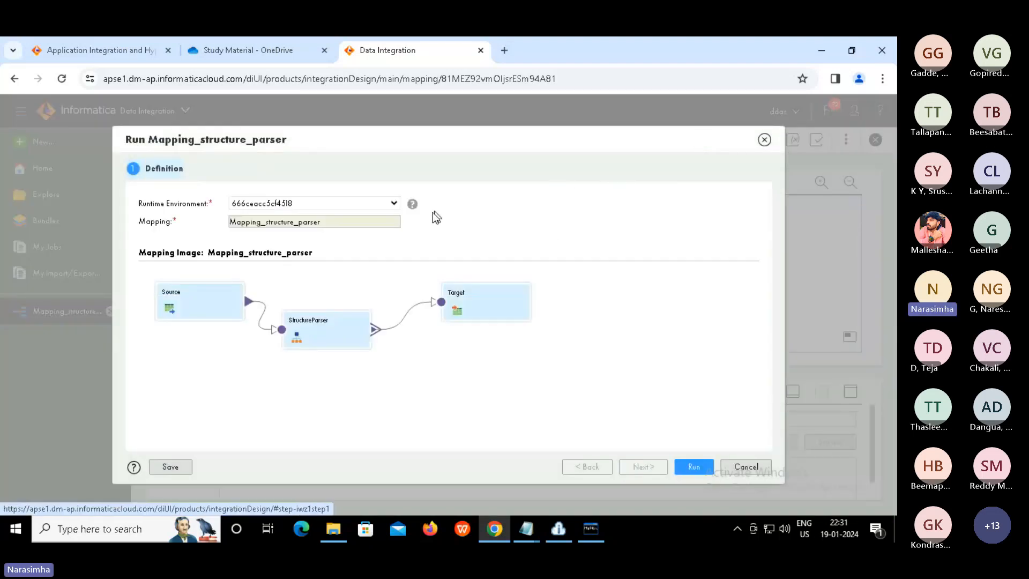
{"action": "left_click", "coordinate": [394, 204]}
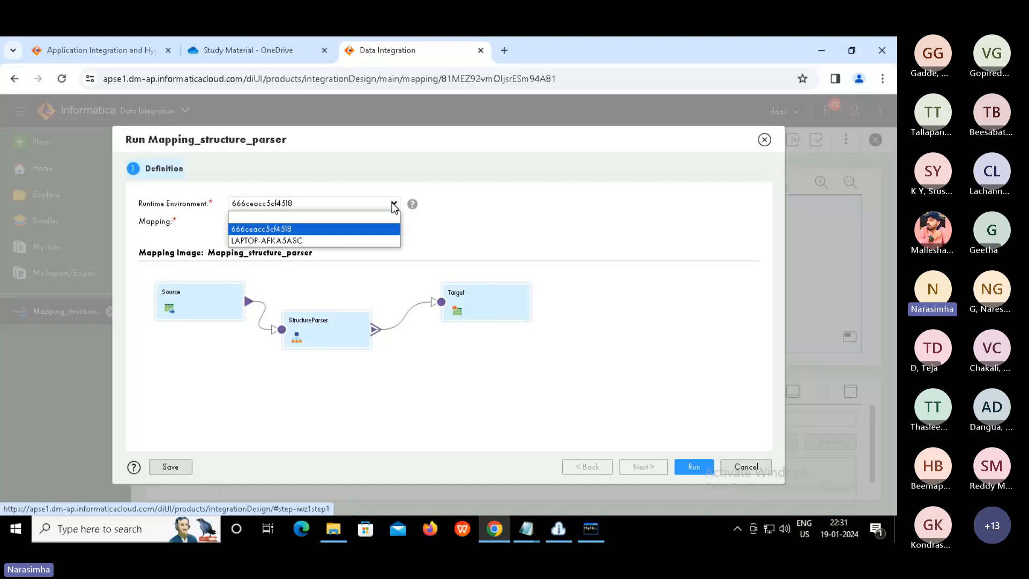
{"action": "left_click", "coordinate": [285, 229]}
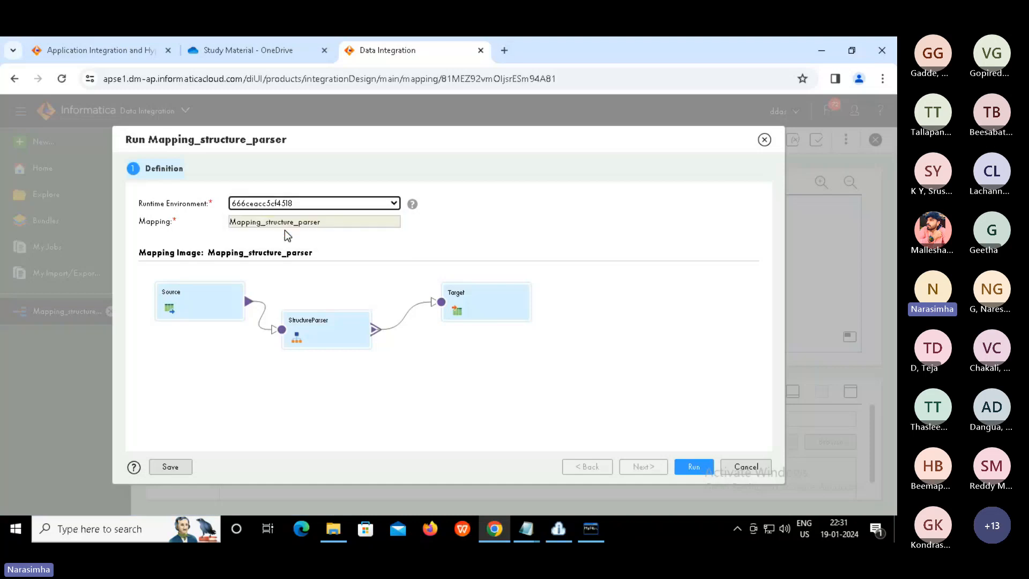
{"action": "left_click", "coordinate": [693, 468]}
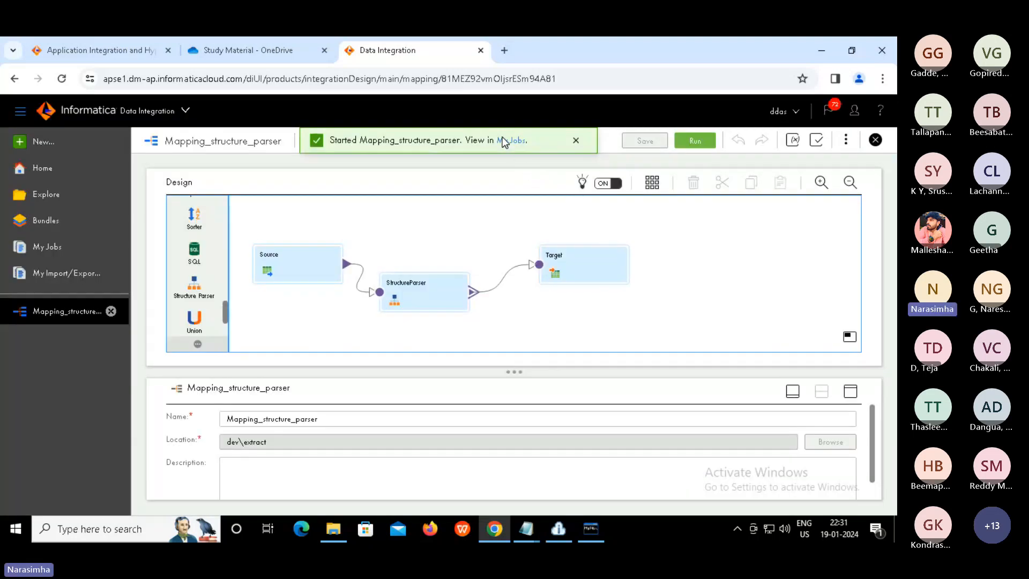
Watch the Mapping_structure_parser-1 job in My Jobs until it reports Success with 3 rows
{"action": "left_click", "coordinate": [504, 140]}
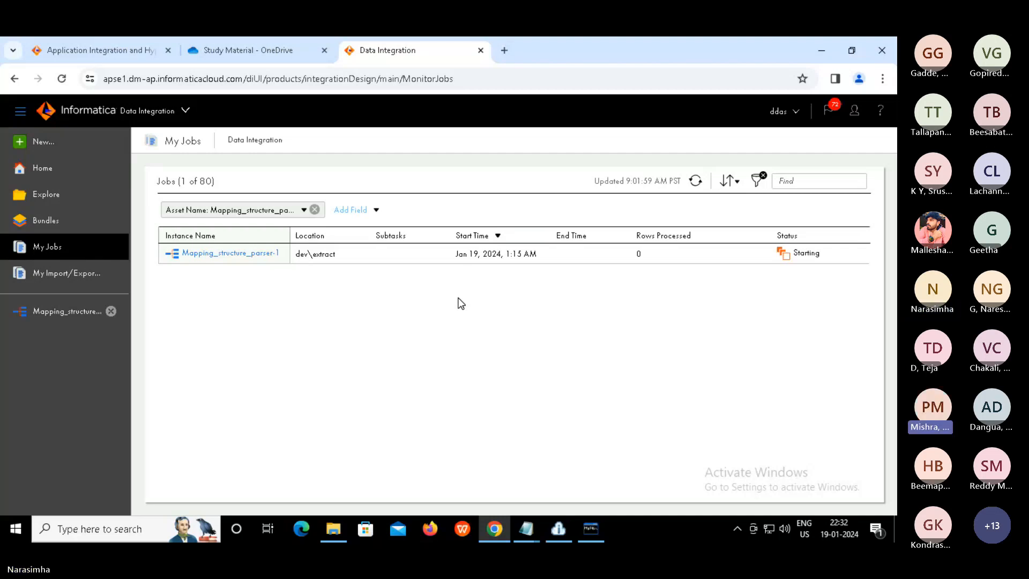
{"action": "key", "text": "XF86AudioRaiseVolume"}
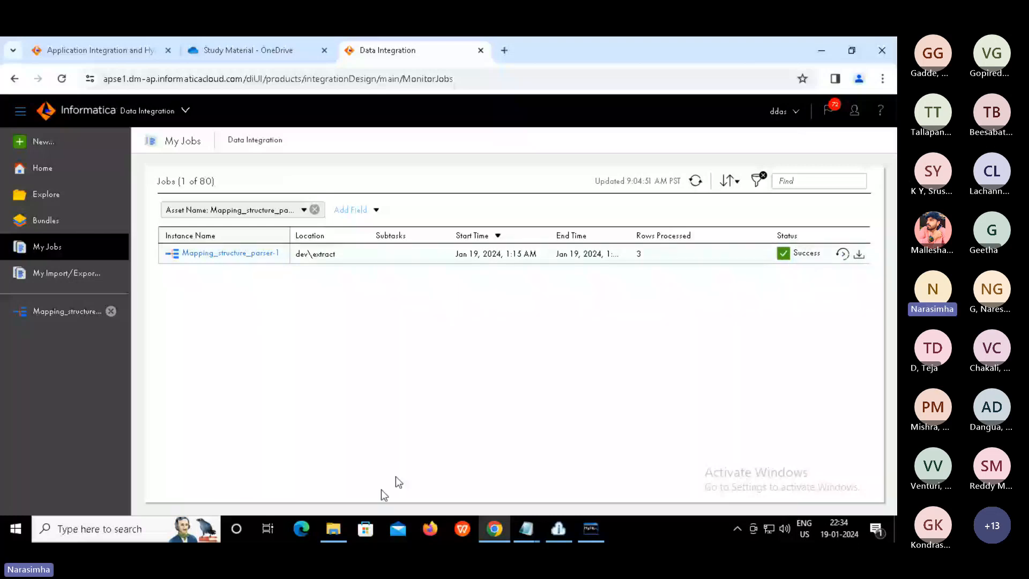
{"action": "mouse_move", "coordinate": [334, 527]}
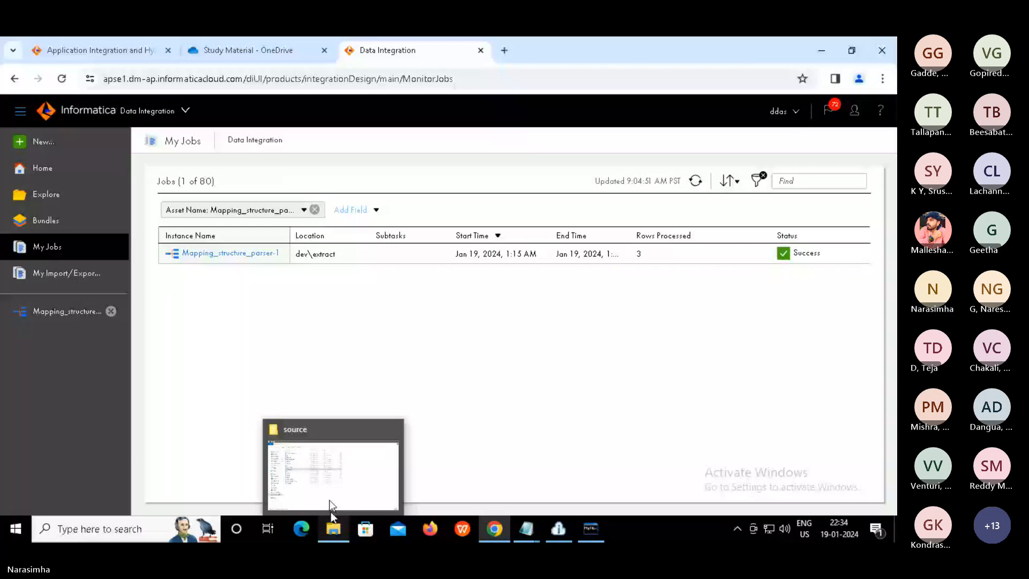
Open structure_parser_result from the Target folder on D: in Notepad
{"action": "left_click", "coordinate": [330, 504]}
{"action": "left_click", "coordinate": [45, 225]}
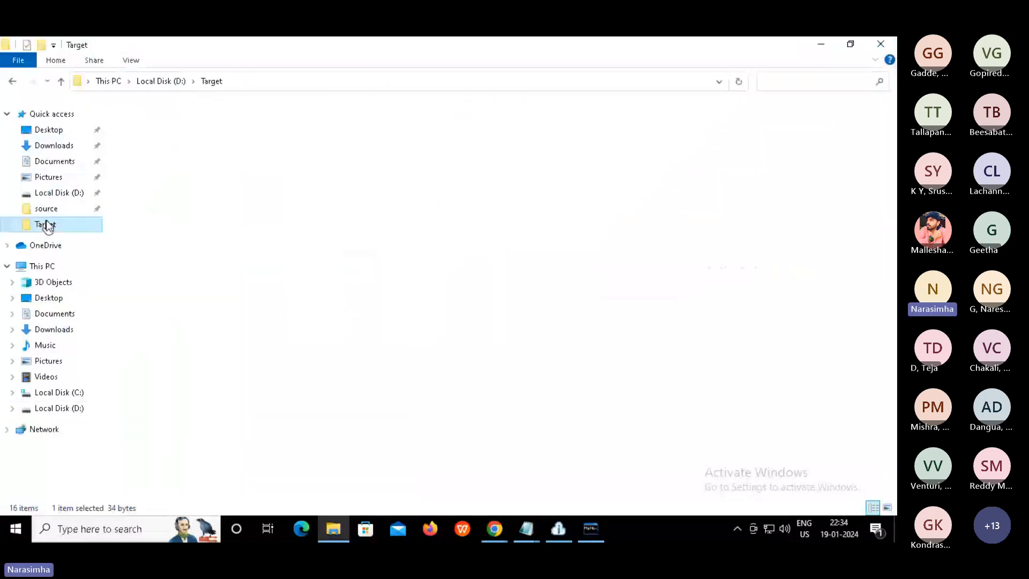
{"action": "left_click", "coordinate": [163, 128]}
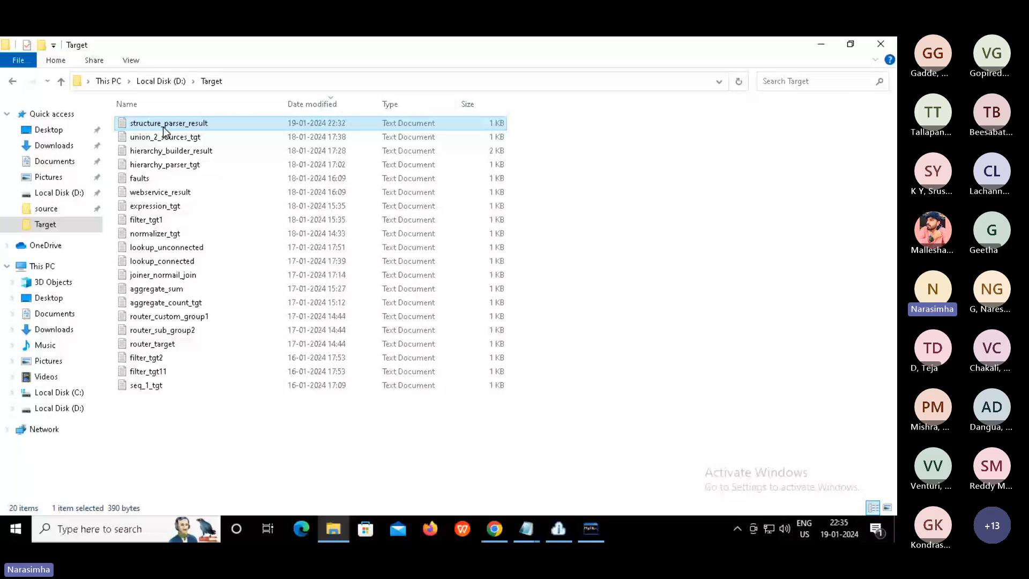
{"action": "double_click", "coordinate": [164, 126]}
Maximise Notepad and select all of structure_parser_result's header and three parsed rows
{"action": "double_click", "coordinate": [316, 48]}
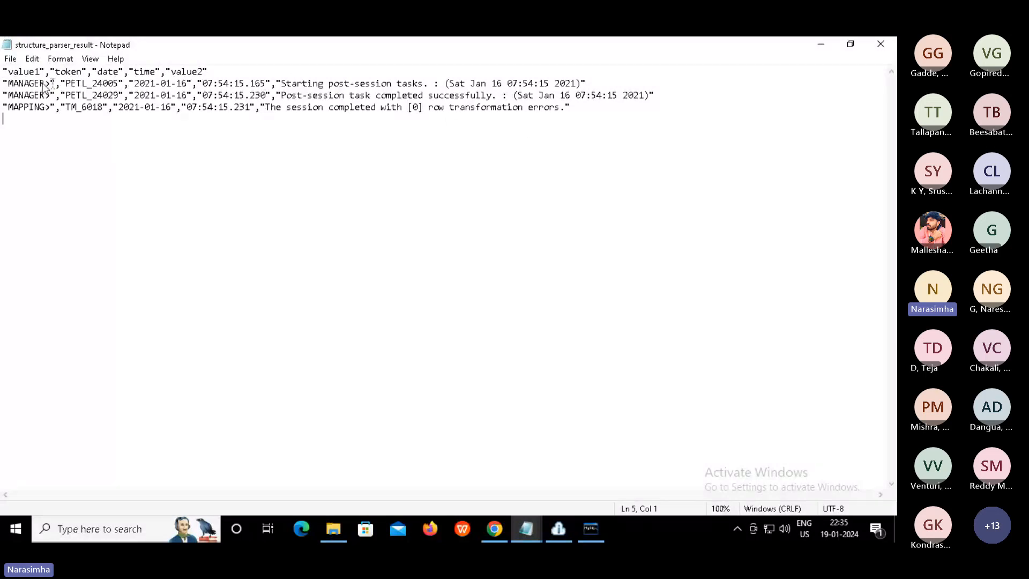
{"action": "key", "text": "ctrl+a"}
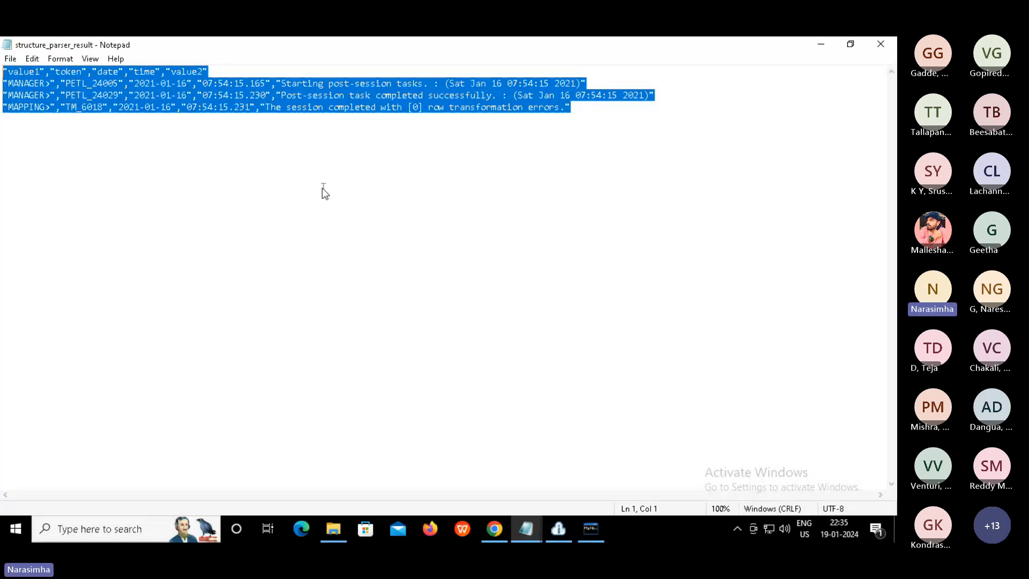
Close the result file, clear the folder selection, and return to Informatica's My Jobs page
{"action": "left_click", "coordinate": [882, 45]}
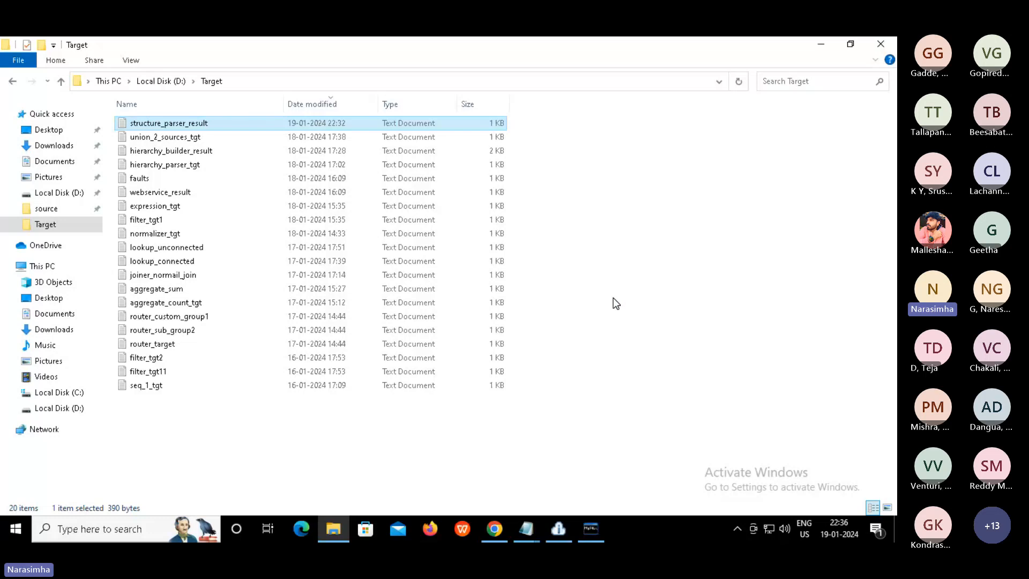
{"action": "left_click", "coordinate": [613, 297]}
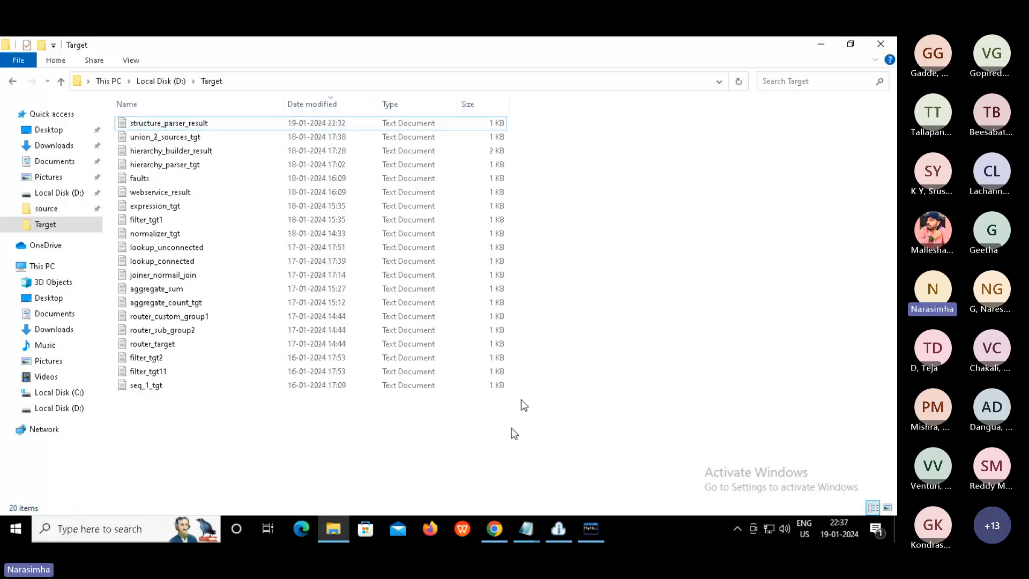
{"action": "left_click", "coordinate": [494, 527]}
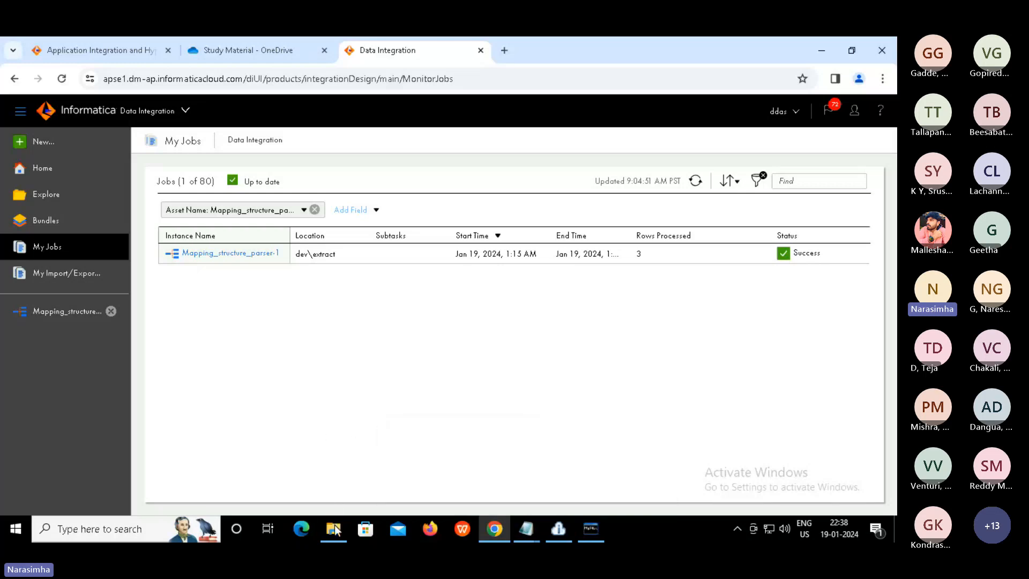
{"action": "mouse_move", "coordinate": [334, 528]}
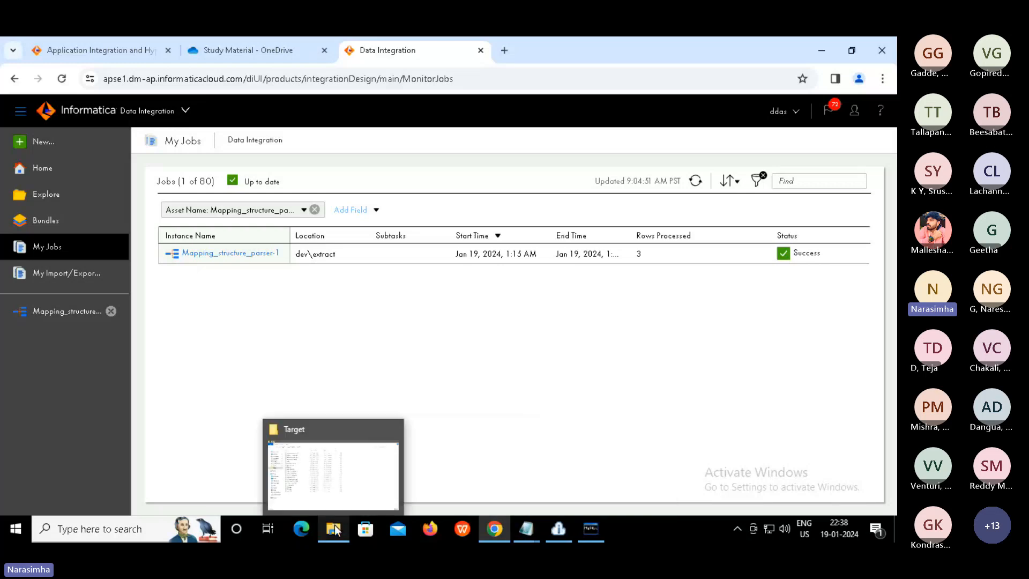
Restore the Target folder window and switch it to the source folder on D:
{"action": "left_click", "coordinate": [349, 473]}
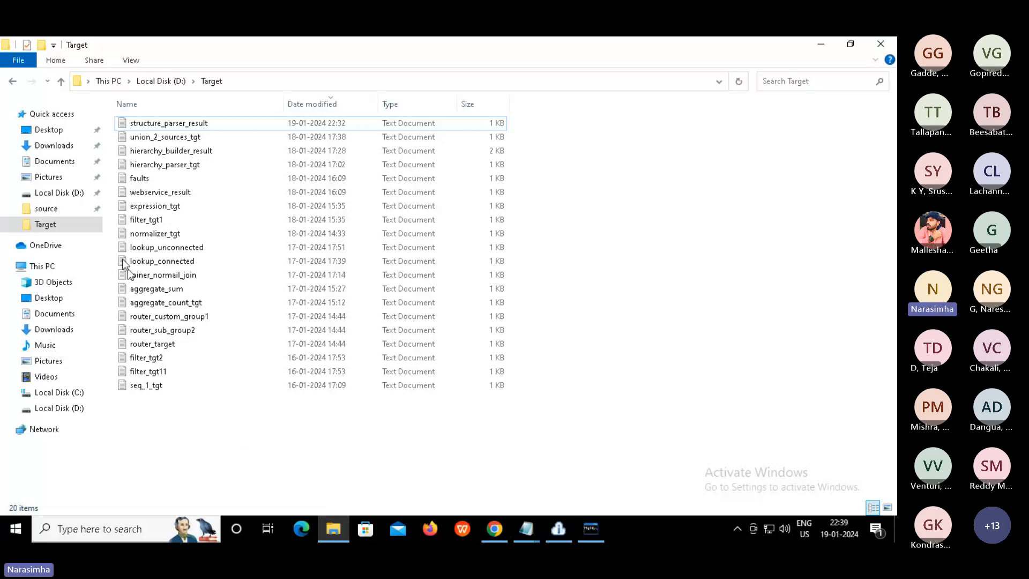
{"action": "left_click", "coordinate": [51, 215]}
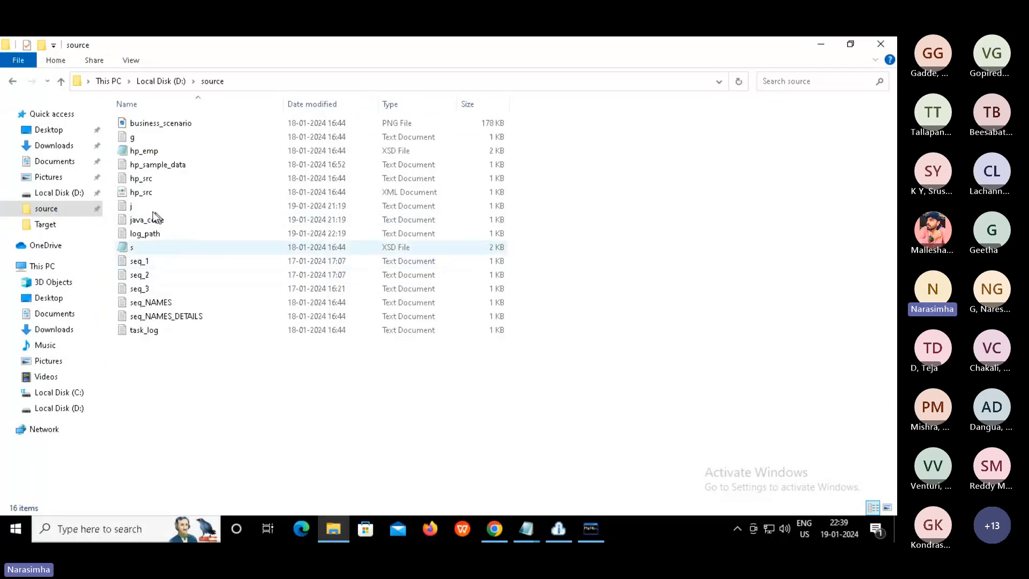
Open file j in Notepad, review its row header and four comma-separated data lines, then close it
{"action": "left_click", "coordinate": [133, 208]}
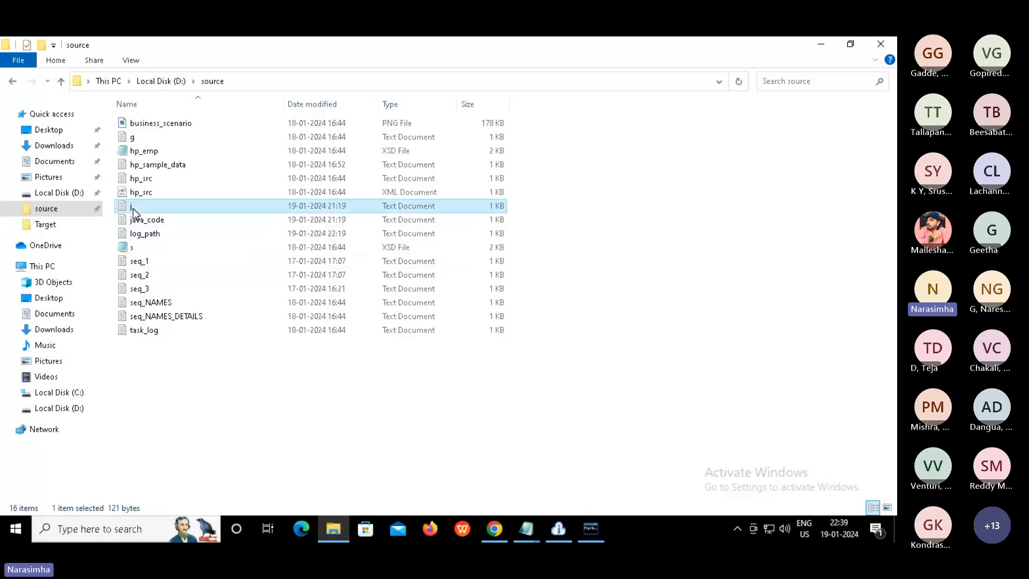
{"action": "double_click", "coordinate": [133, 208]}
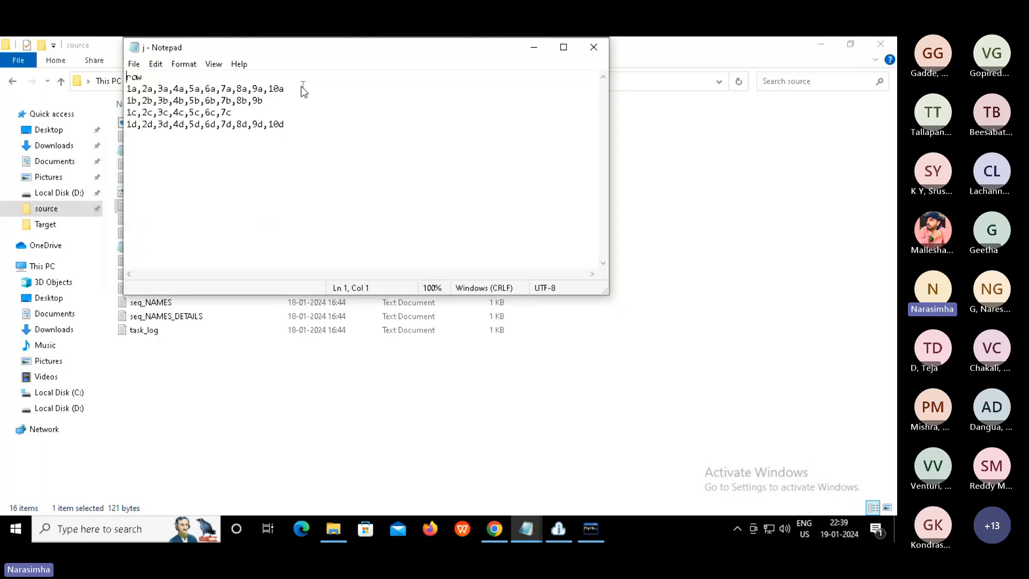
{"action": "left_click_drag", "start_coordinate": [283, 89], "coordinate": [122, 98]}
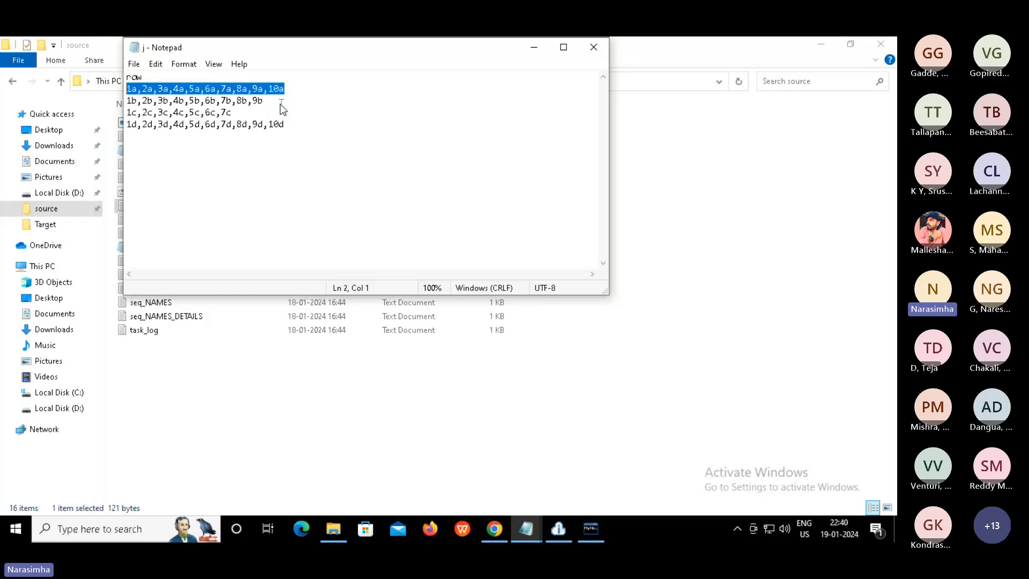
{"action": "left_click", "coordinate": [138, 78]}
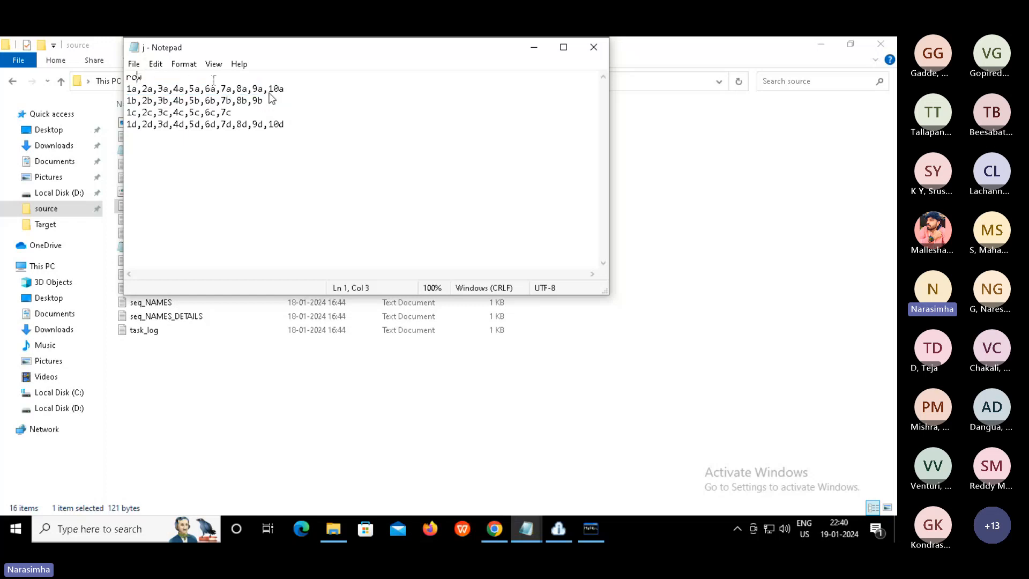
{"action": "double_click", "coordinate": [138, 78]}
{"action": "left_click_drag", "start_coordinate": [302, 129], "coordinate": [121, 105]}
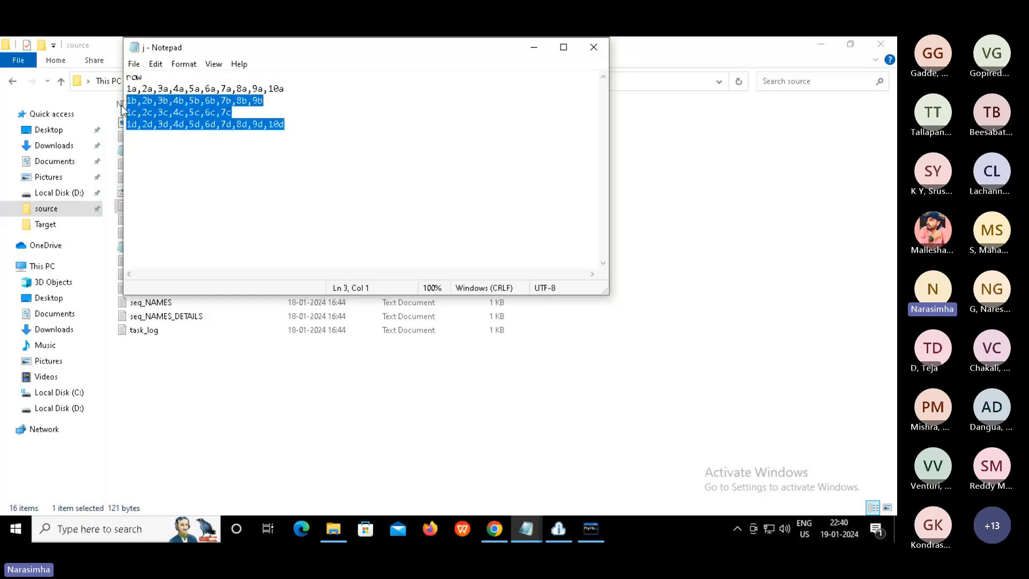
{"action": "left_click", "coordinate": [334, 126]}
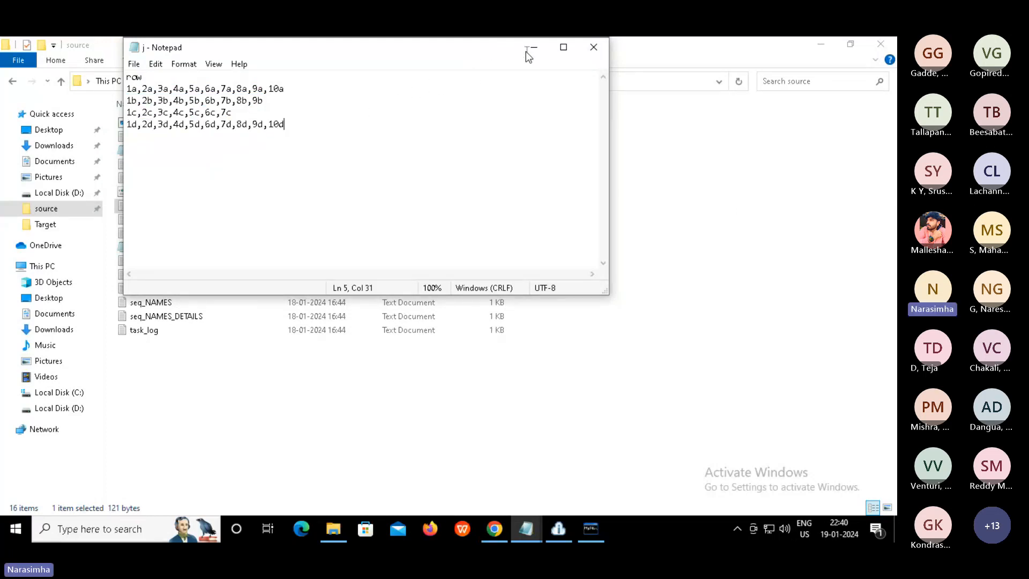
{"action": "left_click", "coordinate": [595, 48]}
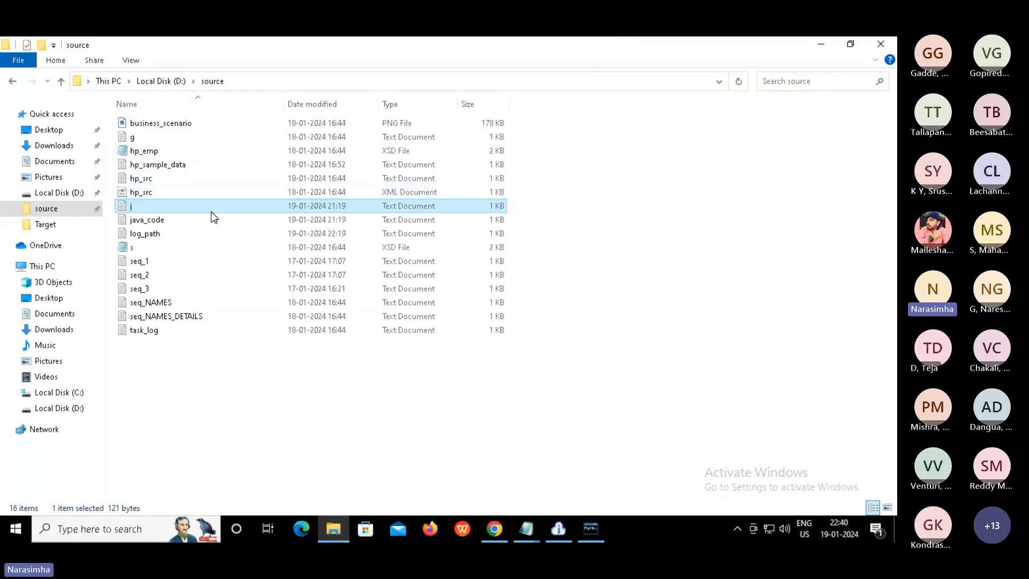
Reopen j, highlight the 1a,2a values on line 2, and close Notepad again
{"action": "double_click", "coordinate": [145, 210]}
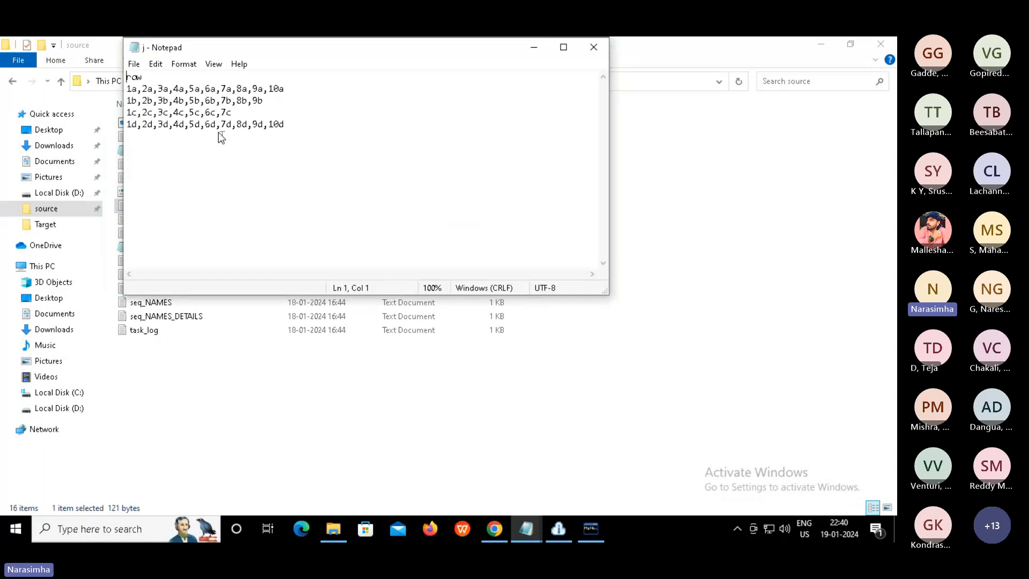
{"action": "key", "text": "Down"}
{"action": "key", "text": "shift+Right"}
{"action": "key", "text": "shift+Right"}
{"action": "key", "text": "shift+Right"}
{"action": "key", "text": "shift+Right"}
{"action": "key", "text": "shift+Right"}
{"action": "left_click", "coordinate": [594, 48]}
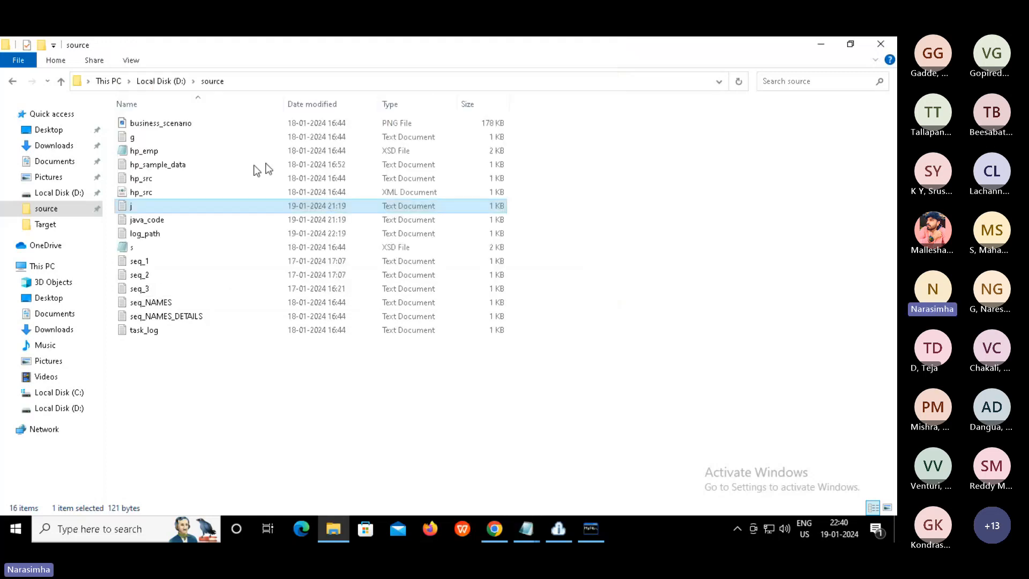
Open java_code in Notepad and examine line 1's String[] rowsSplit = row.split(",") declaration
{"action": "left_click", "coordinate": [154, 221]}
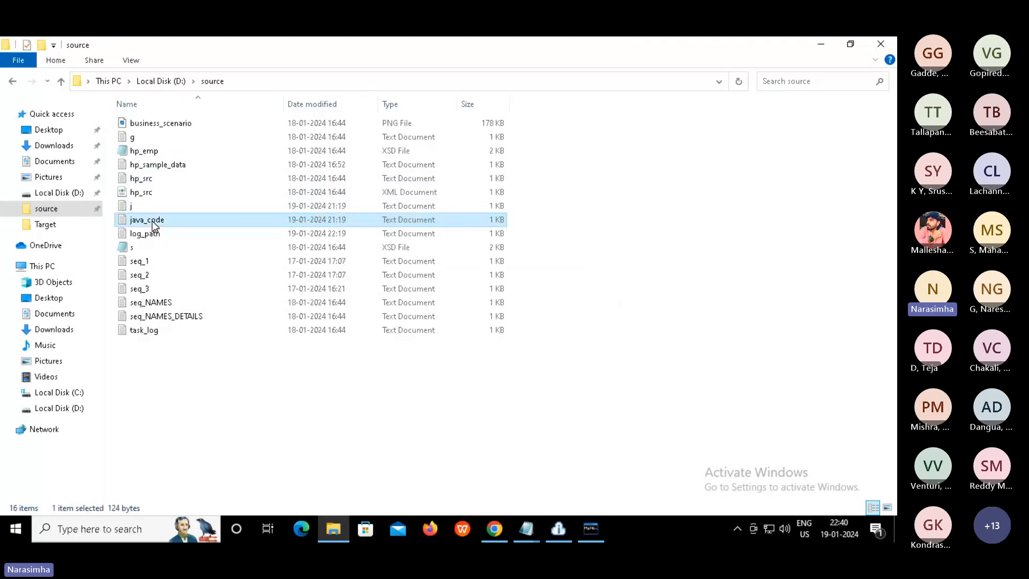
{"action": "double_click", "coordinate": [155, 224]}
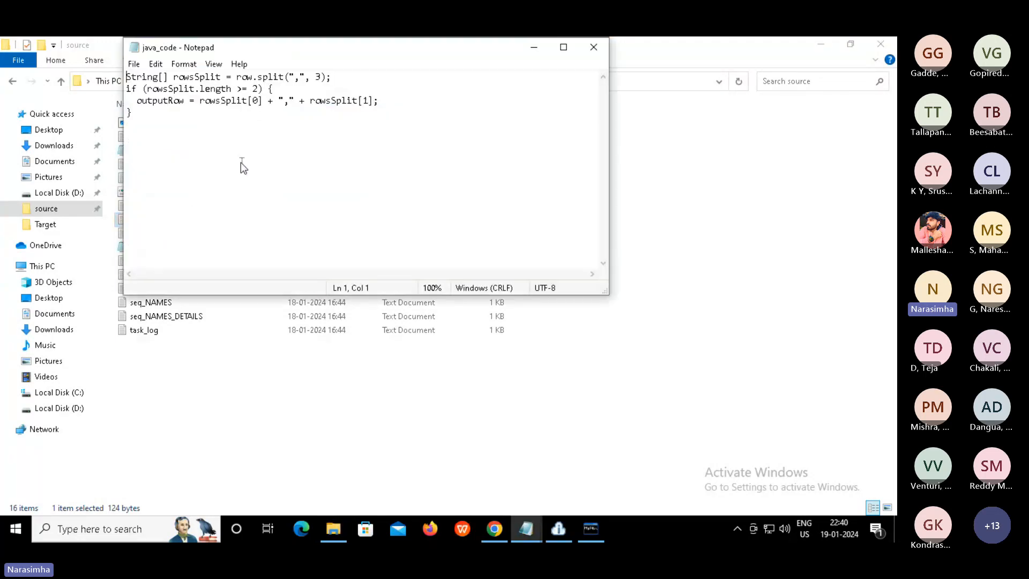
{"action": "left_click", "coordinate": [240, 163]}
{"action": "left_click_drag", "start_coordinate": [168, 78], "coordinate": [126, 80]}
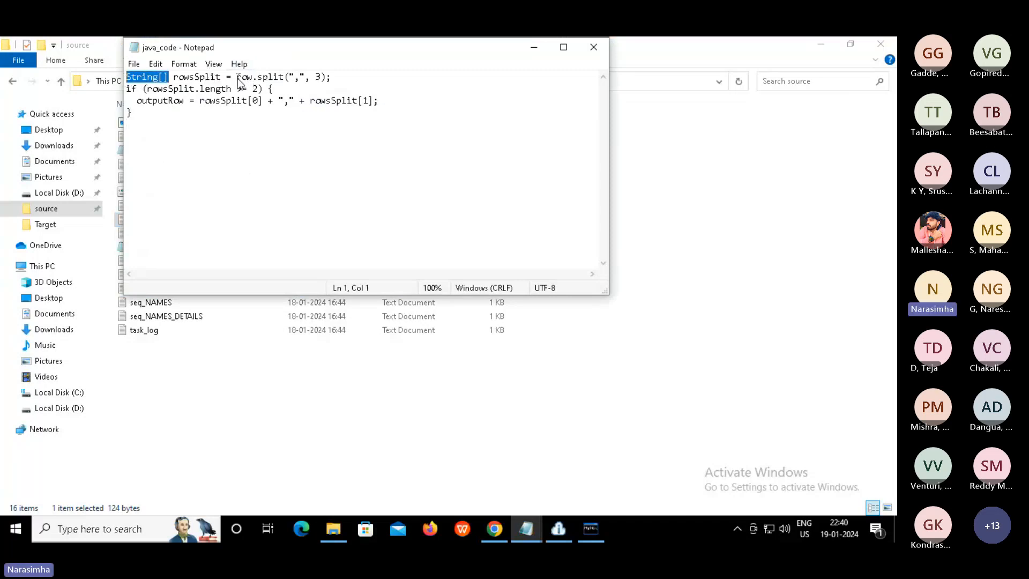
{"action": "left_click_drag", "start_coordinate": [238, 78], "coordinate": [337, 77]}
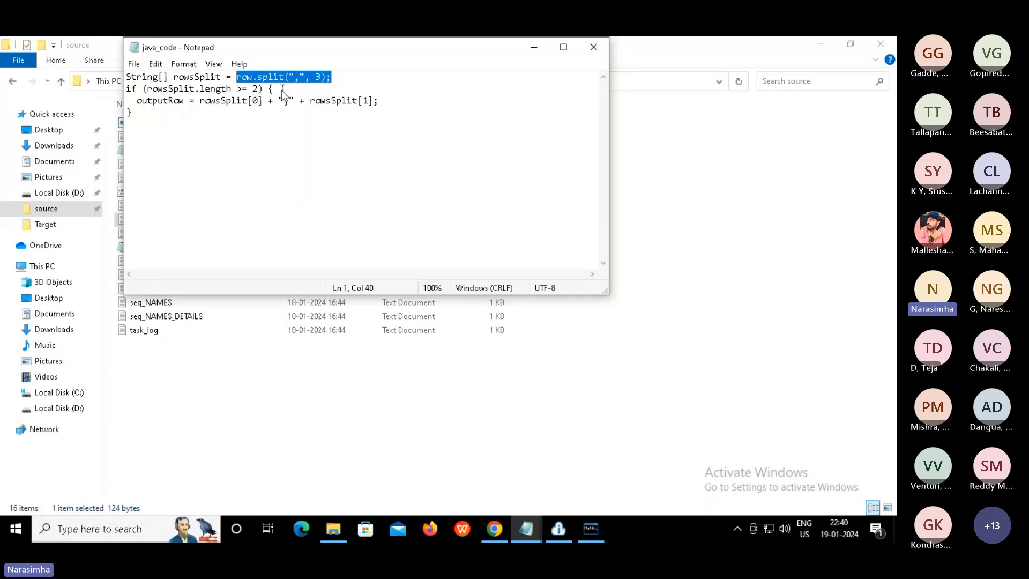
{"action": "left_click", "coordinate": [295, 79]}
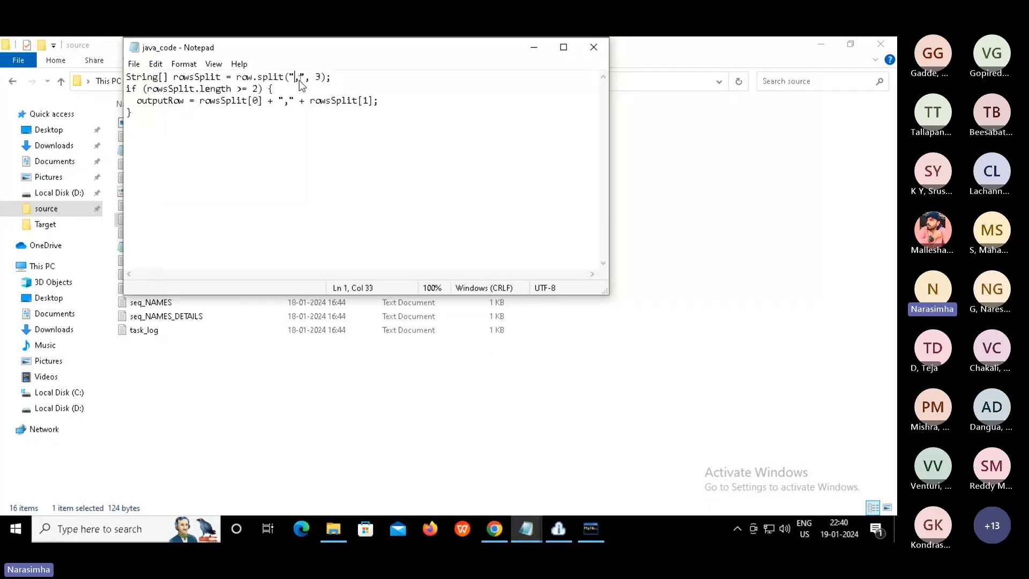
{"action": "key", "text": "shift+Right"}
{"action": "double_click", "coordinate": [200, 78]}
Walk through the rowsSplit.length >= check and the outputRow built from rowsSplit[0] and rowsSplit[1]
{"action": "left_click", "coordinate": [173, 89]}
{"action": "double_click", "coordinate": [173, 89]}
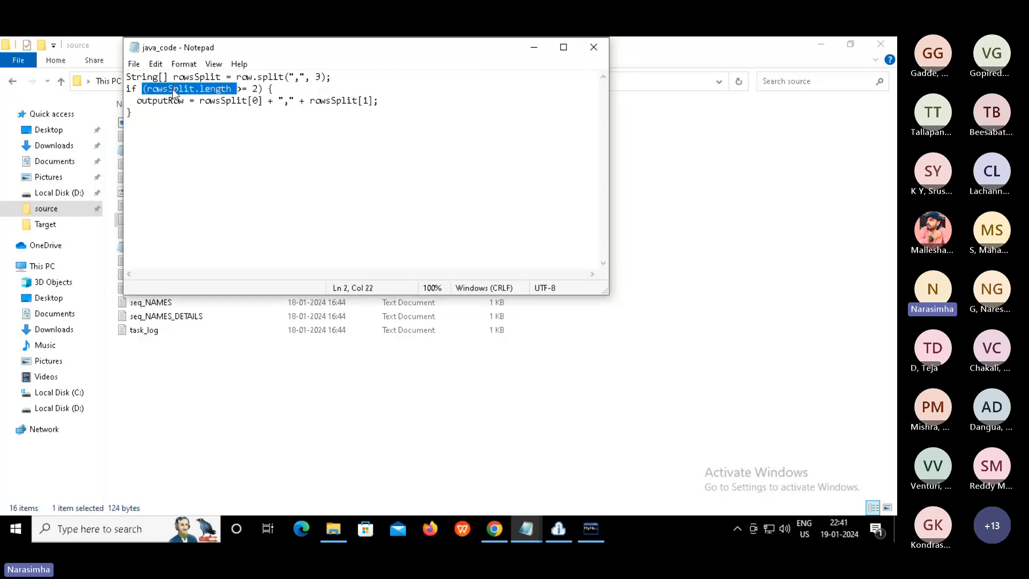
{"action": "left_click", "coordinate": [220, 89]}
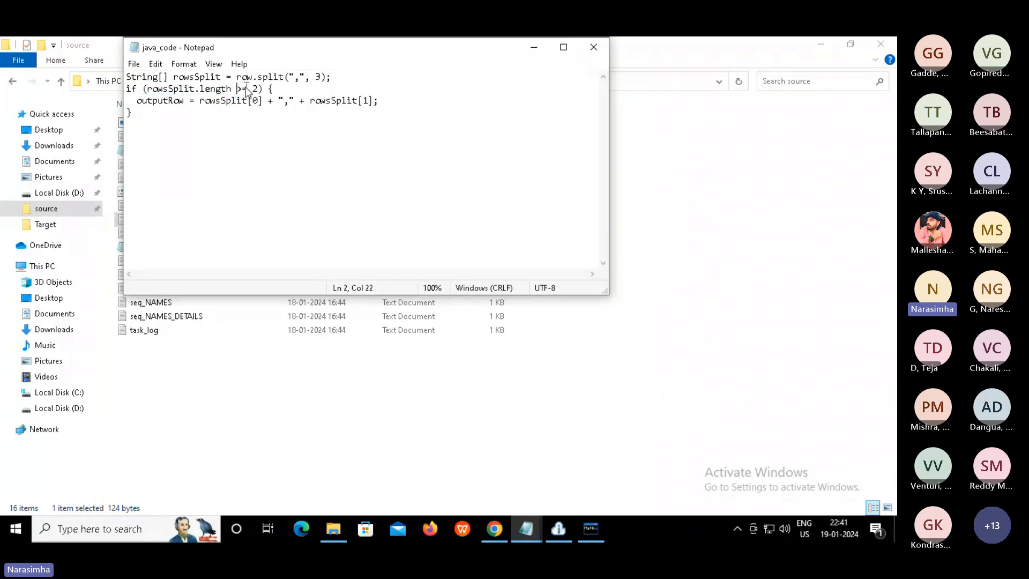
{"action": "left_click_drag", "start_coordinate": [237, 89], "coordinate": [248, 90]}
{"action": "left_click", "coordinate": [219, 102]}
{"action": "double_click", "coordinate": [221, 102]}
{"action": "double_click", "coordinate": [168, 101]}
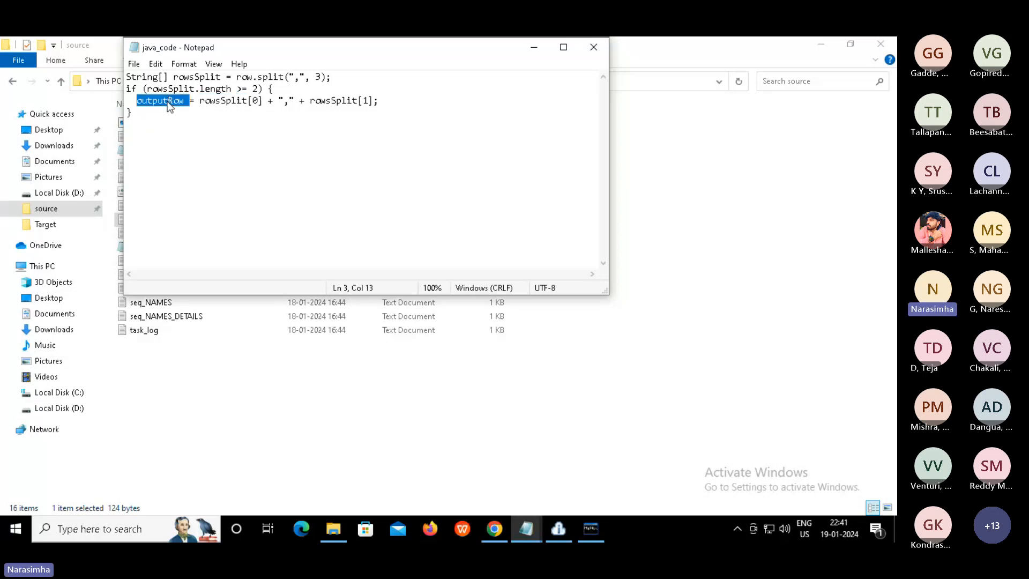
{"action": "left_click_drag", "start_coordinate": [200, 102], "coordinate": [263, 107]}
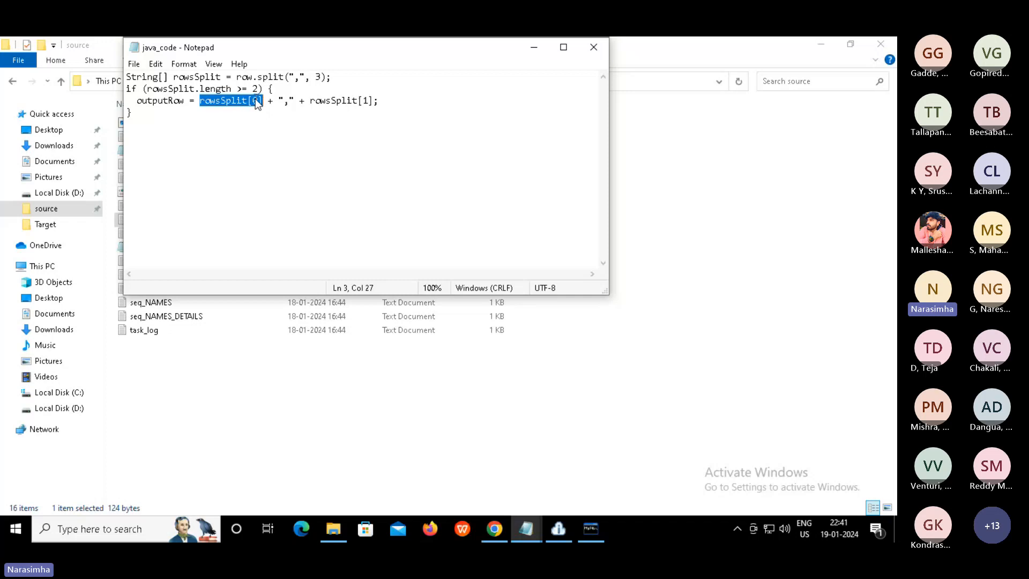
{"action": "double_click", "coordinate": [204, 78]}
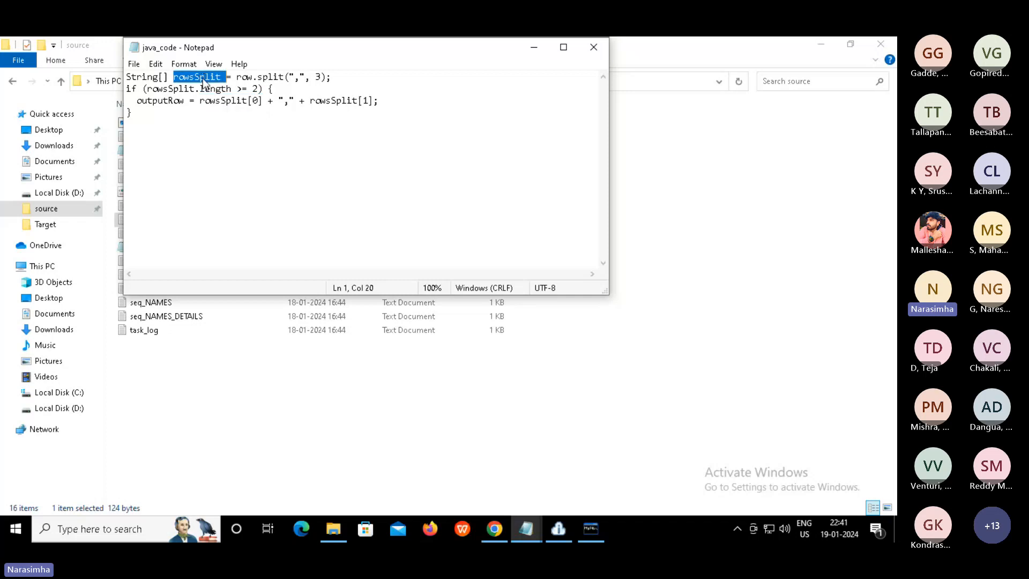
{"action": "double_click", "coordinate": [259, 101]}
{"action": "key", "text": "shift+Right"}
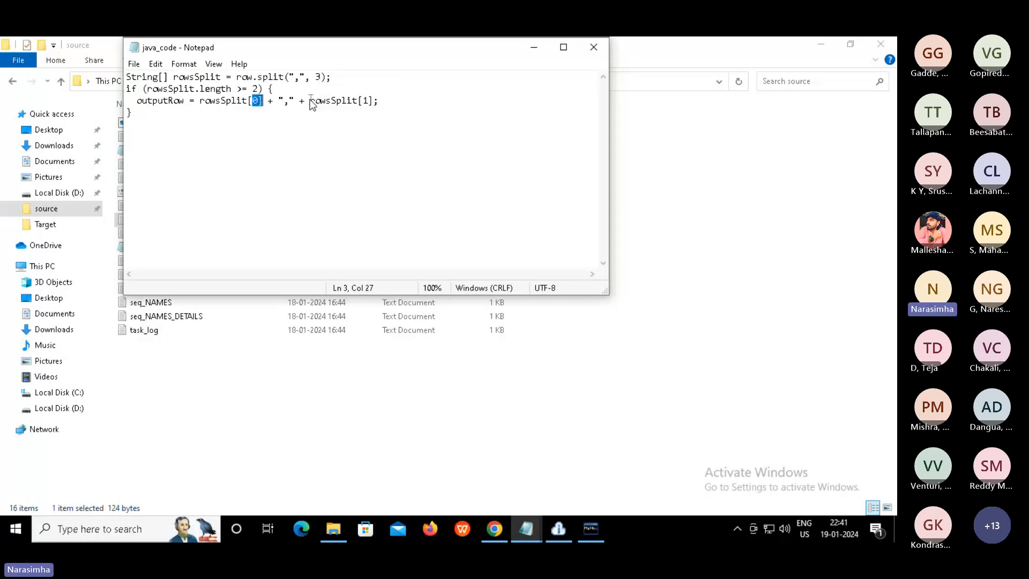
{"action": "left_click_drag", "start_coordinate": [309, 101], "coordinate": [373, 103]}
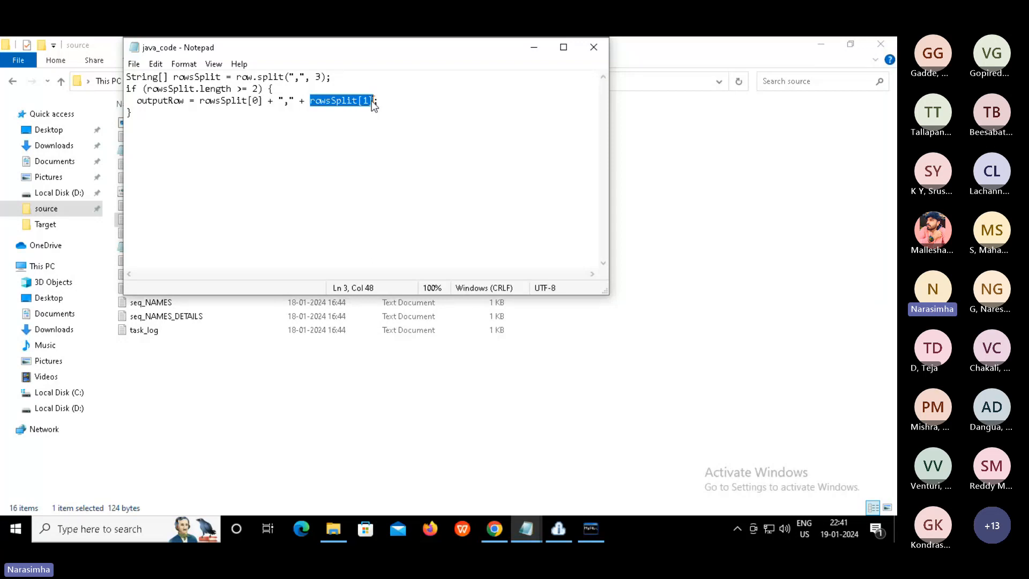
Highlight the whole if block, then move Notepad aside and return to Informatica's My Jobs page
{"action": "left_click", "coordinate": [168, 109]}
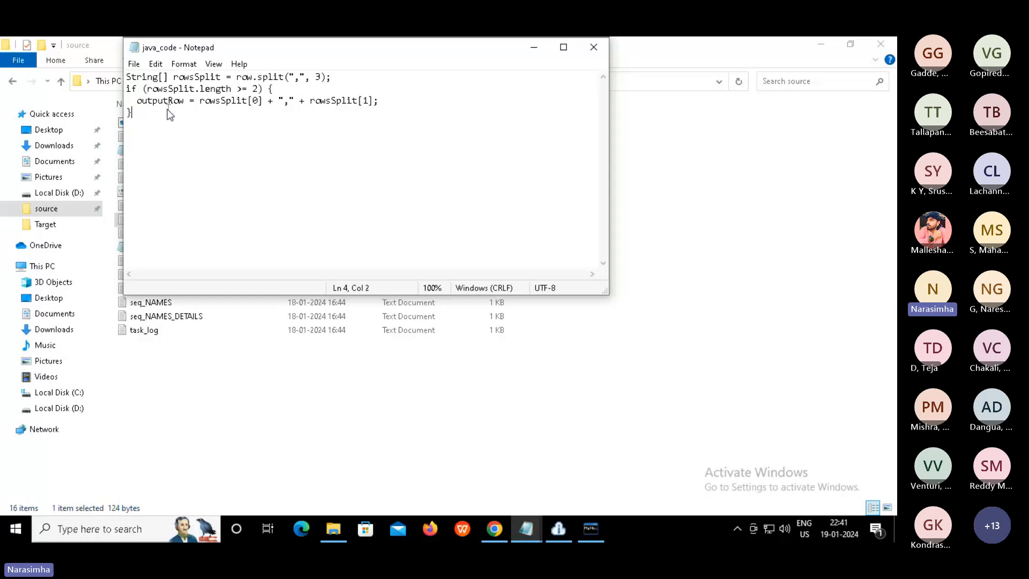
{"action": "left_click_drag", "start_coordinate": [170, 114], "coordinate": [127, 96]}
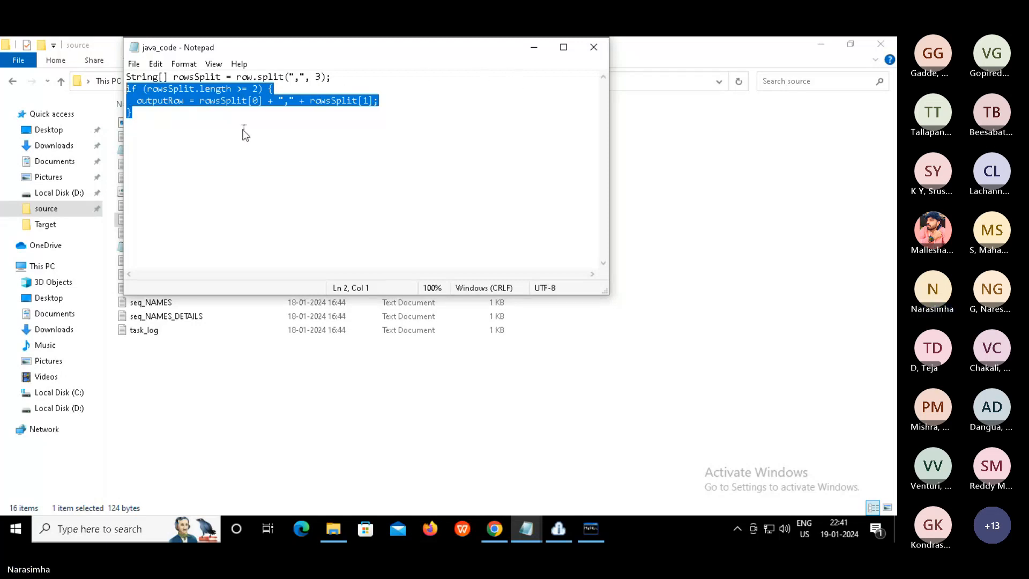
{"action": "left_click", "coordinate": [322, 152]}
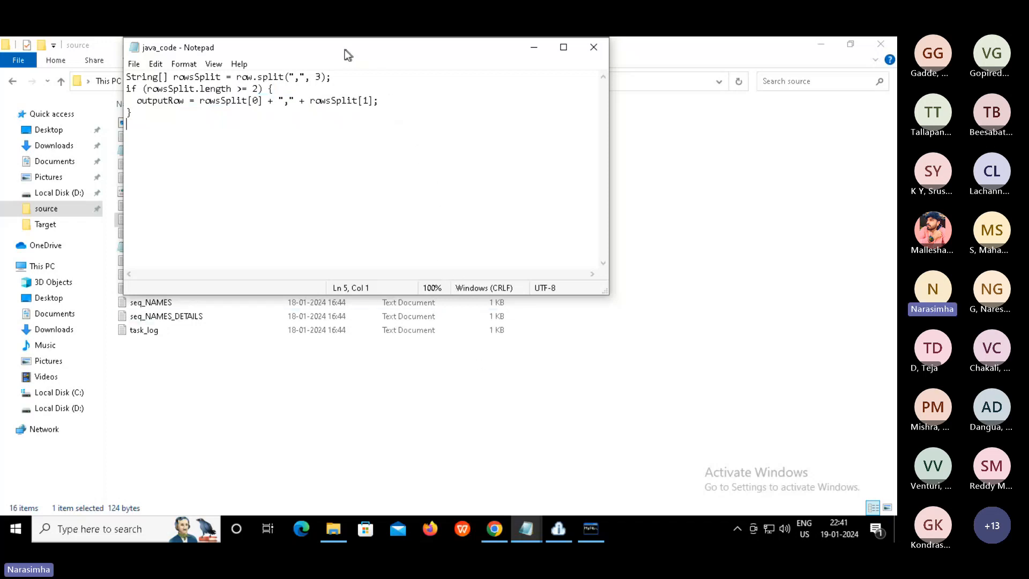
{"action": "left_click_drag", "start_coordinate": [343, 50], "coordinate": [431, 85]}
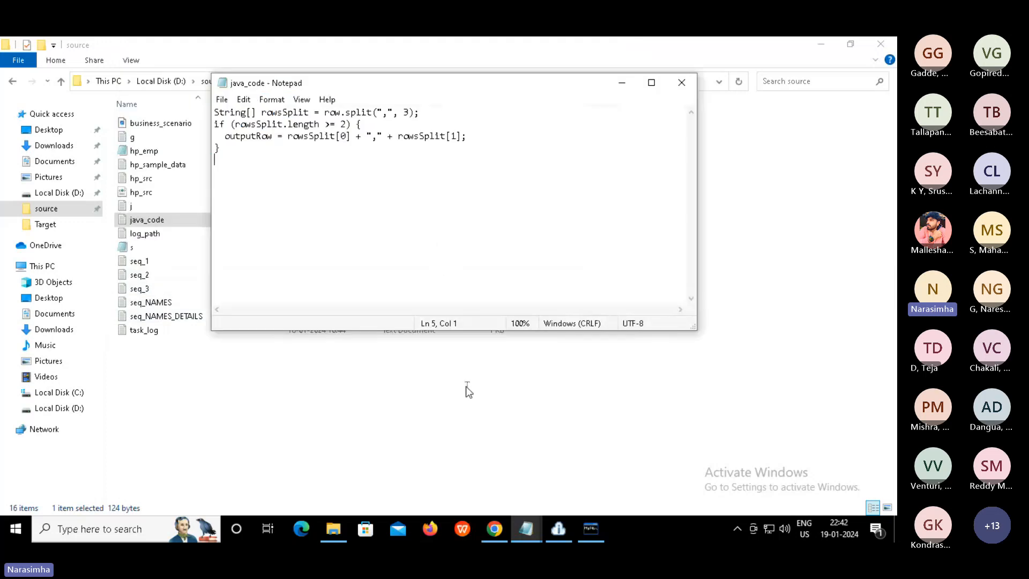
{"action": "left_click", "coordinate": [494, 529]}
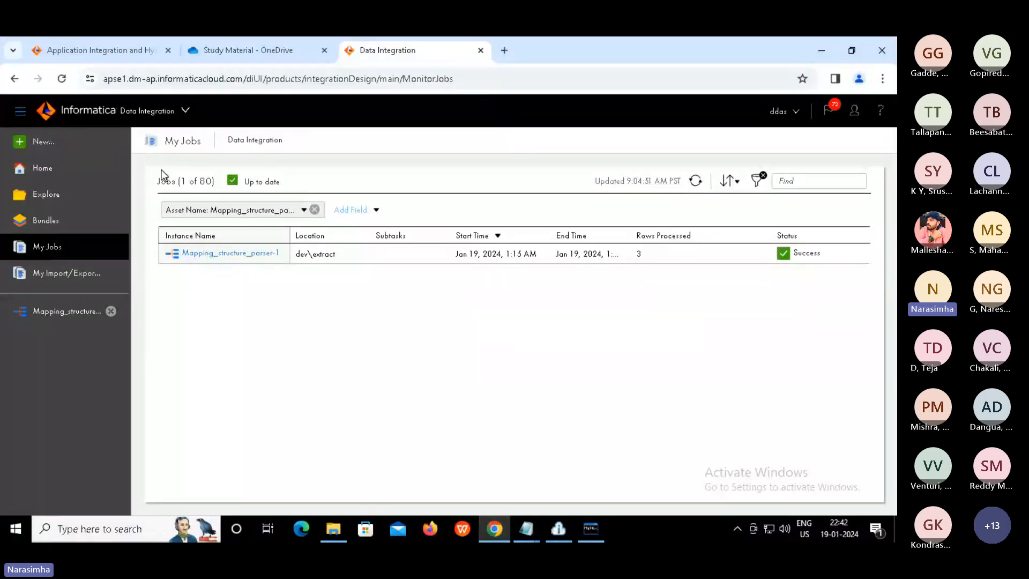
Create a new mapping, Mapping2, and drop a Java transformation onto the Source–Target link
{"action": "left_click", "coordinate": [43, 144]}
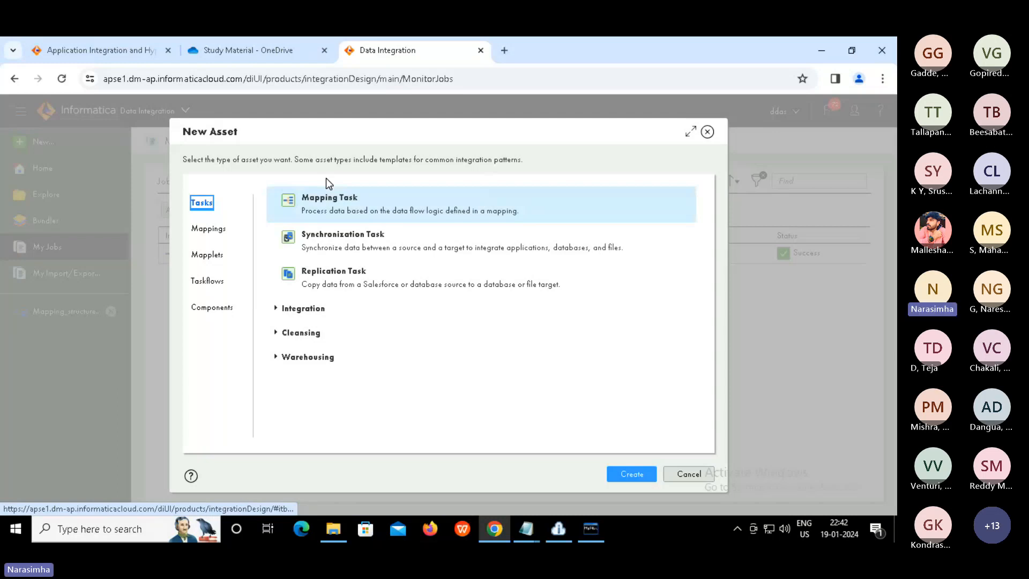
{"action": "left_click", "coordinate": [204, 228]}
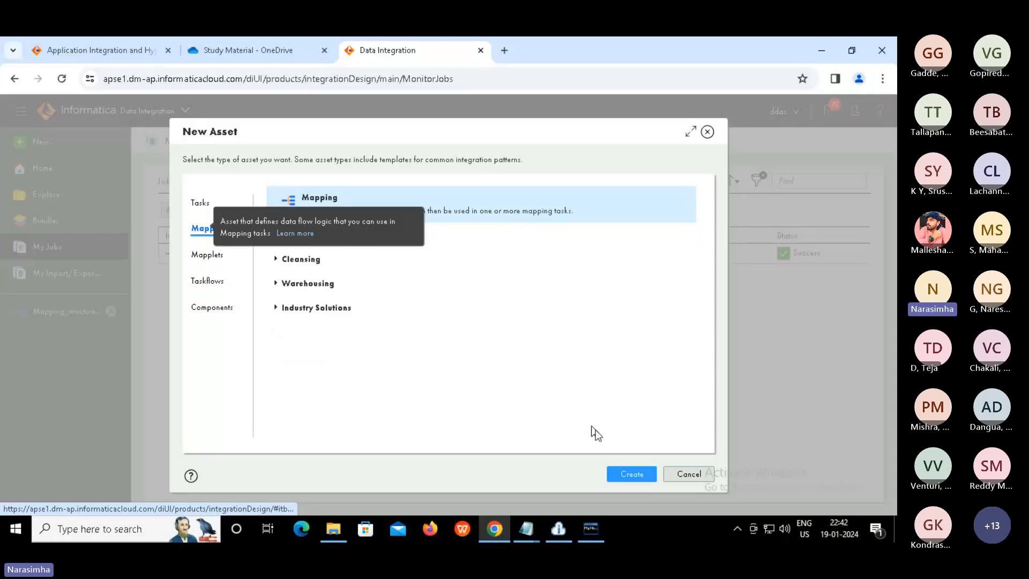
{"action": "left_click", "coordinate": [627, 475]}
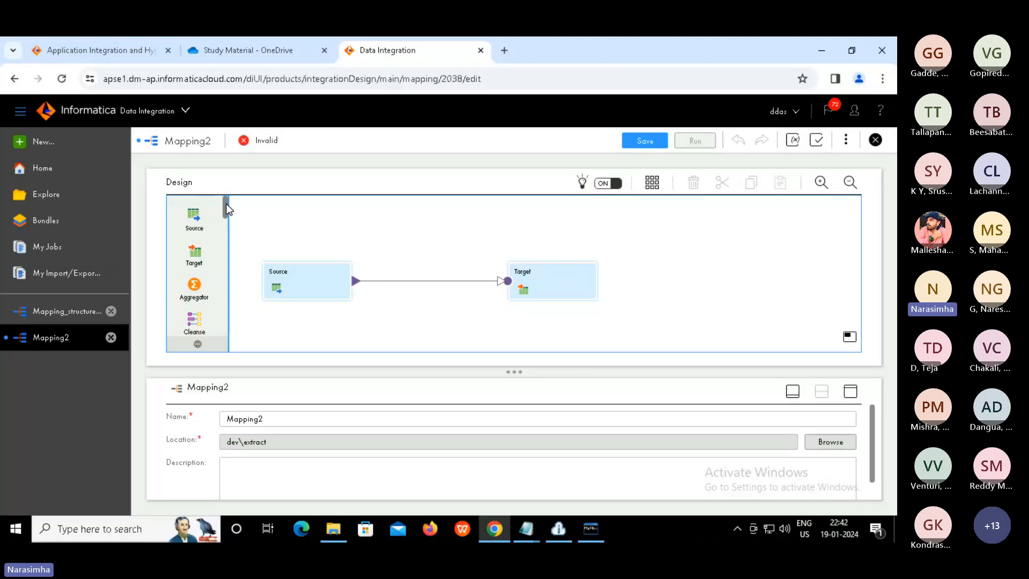
{"action": "left_click_drag", "start_coordinate": [226, 204], "coordinate": [224, 261]}
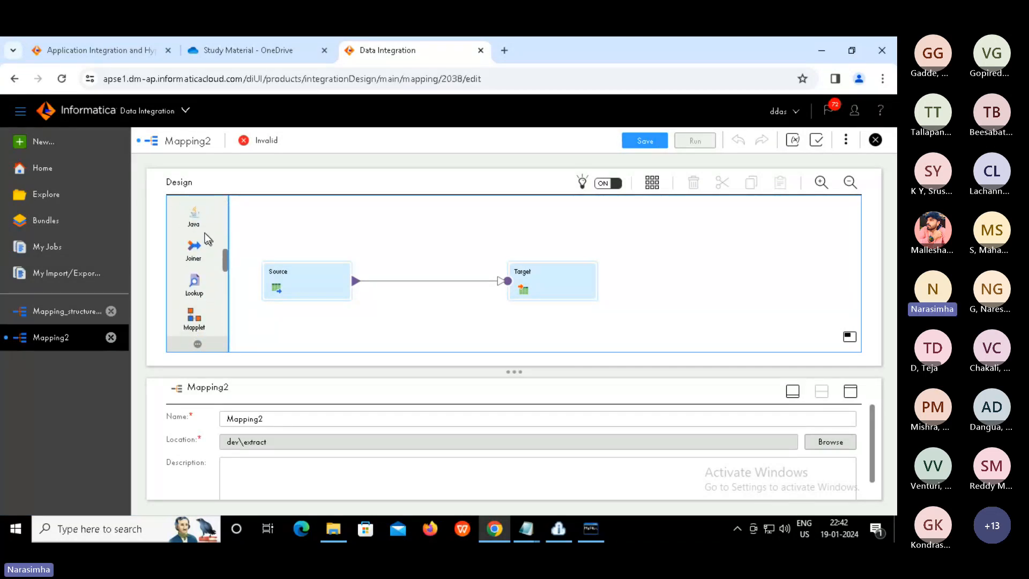
{"action": "left_click_drag", "start_coordinate": [195, 215], "coordinate": [372, 274]}
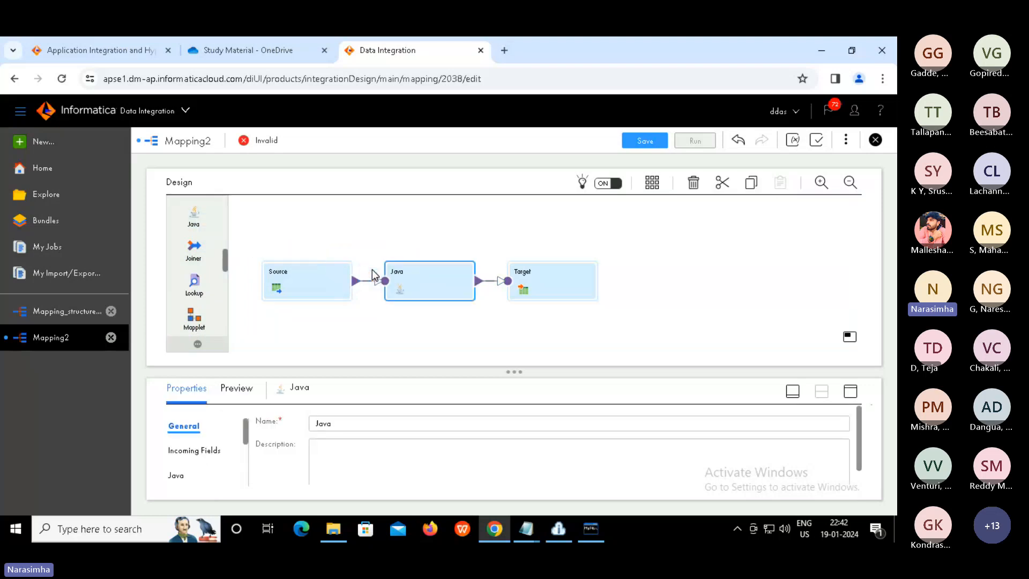
{"action": "left_click", "coordinate": [311, 281]}
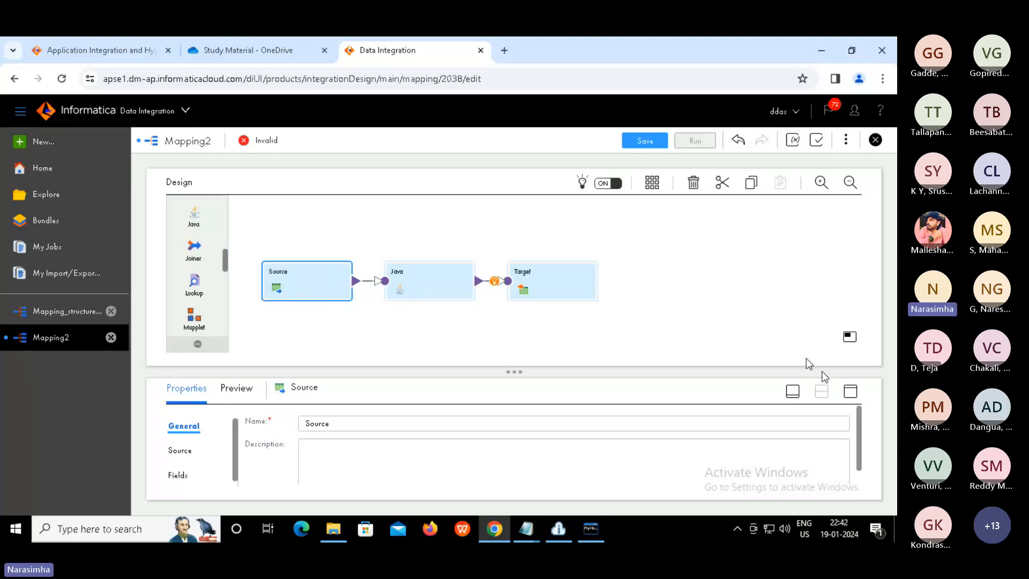
Set the Source's connection to source_file_connection and bring up its source object picker
{"action": "left_click", "coordinate": [851, 393]}
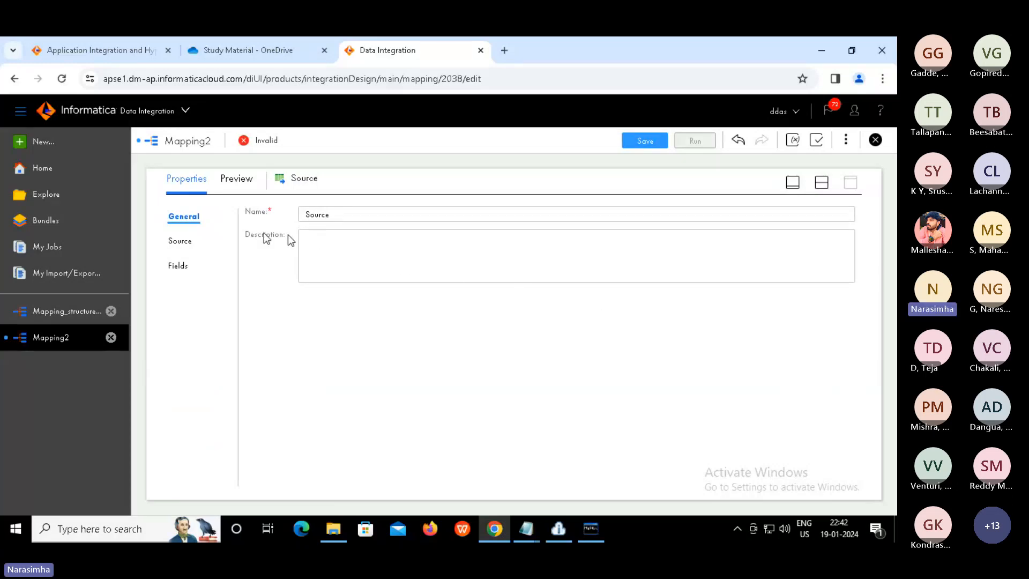
{"action": "left_click", "coordinate": [180, 242]}
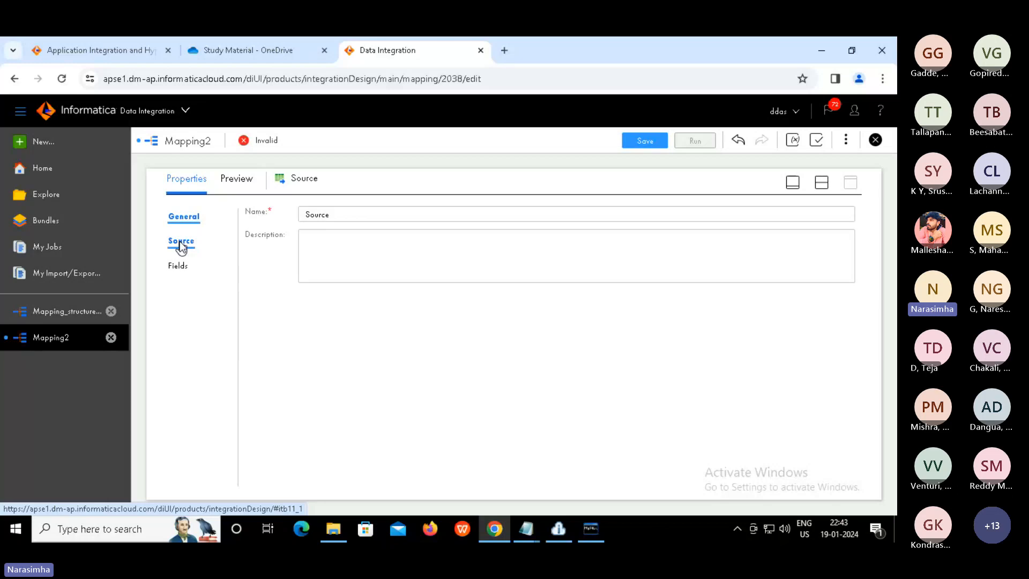
{"action": "left_click", "coordinate": [179, 241]}
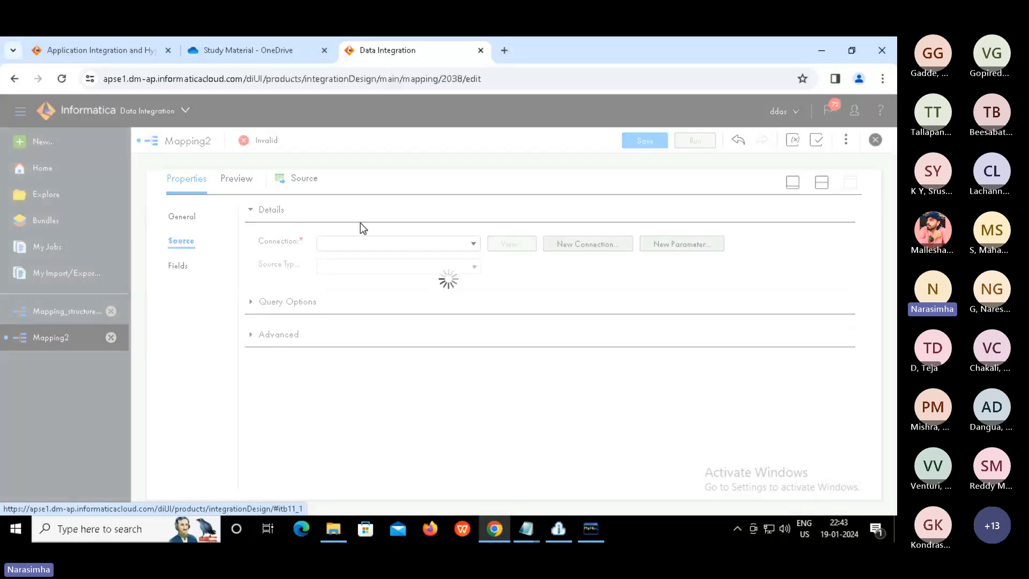
{"action": "left_click", "coordinate": [475, 247]}
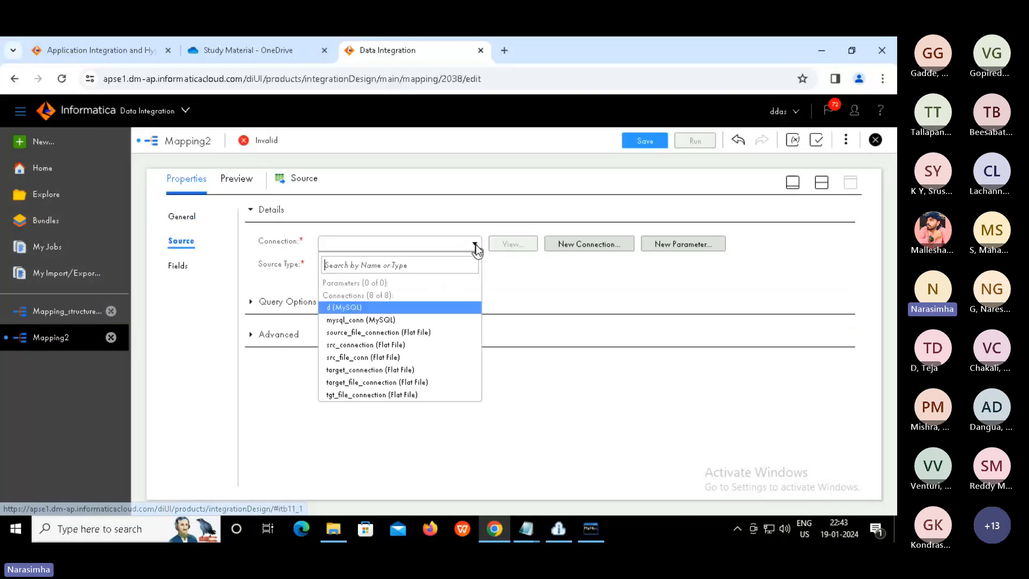
{"action": "left_click", "coordinate": [373, 333]}
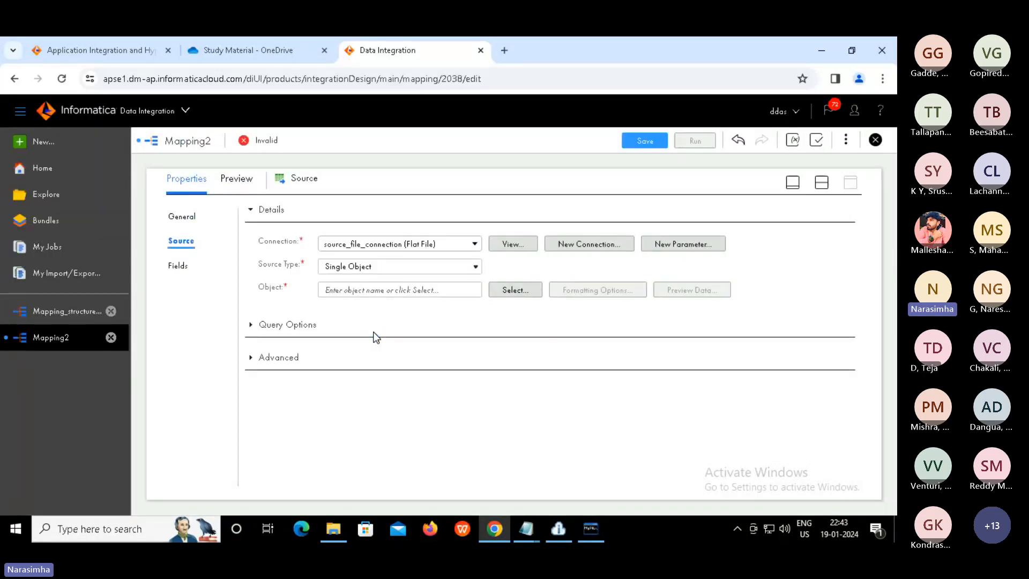
{"action": "left_click", "coordinate": [508, 290]}
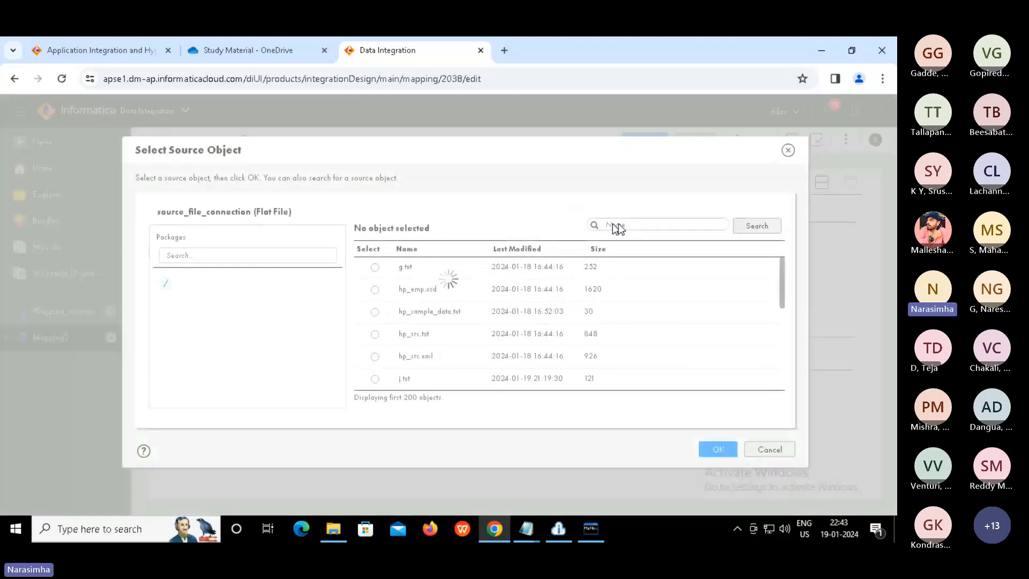
Choose j.txt as the Source object and confirm with OK
{"action": "left_click", "coordinate": [375, 378]}
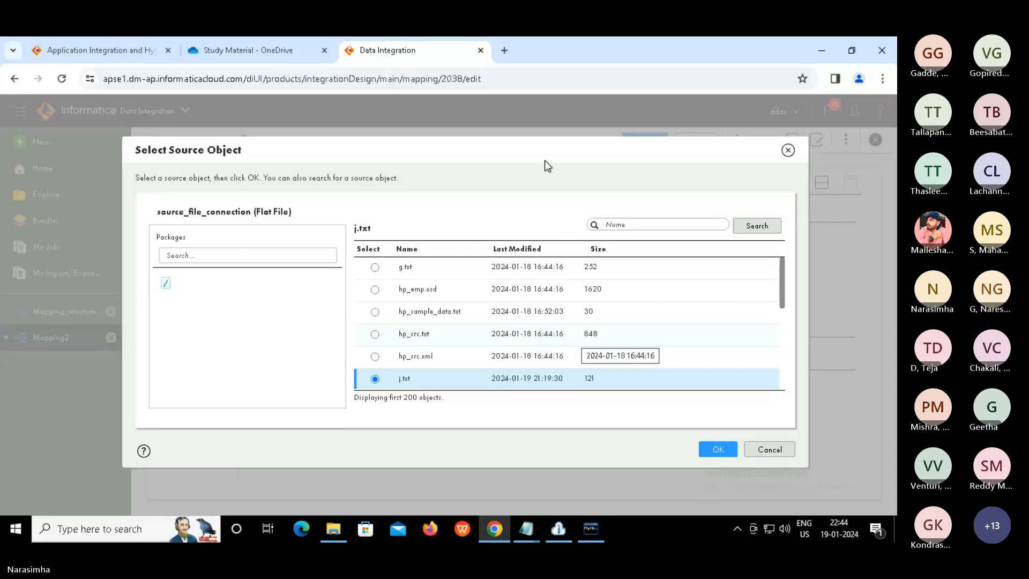
{"action": "left_click_drag", "start_coordinate": [538, 151], "coordinate": [527, 152]}
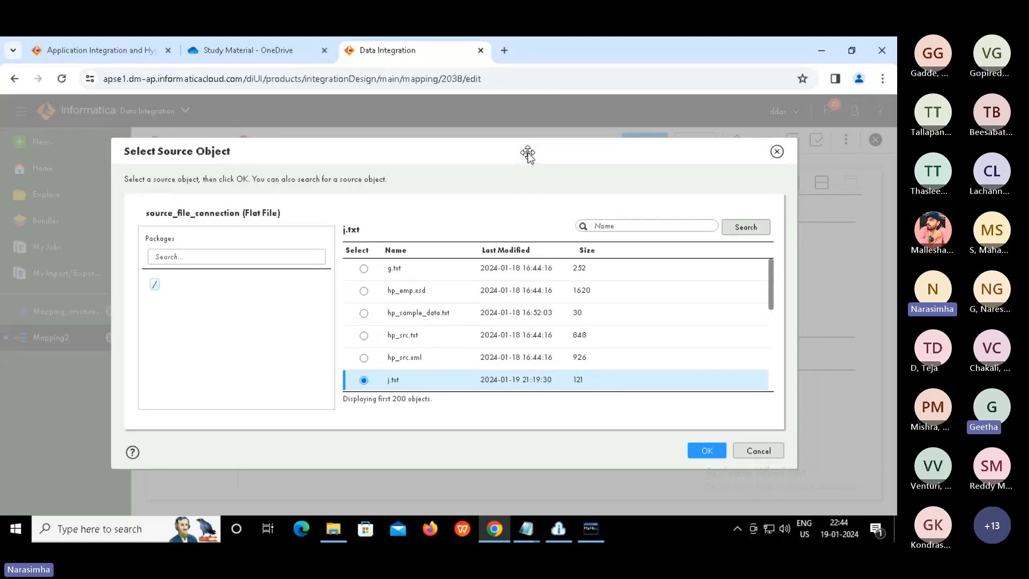
{"action": "left_click", "coordinate": [703, 448]}
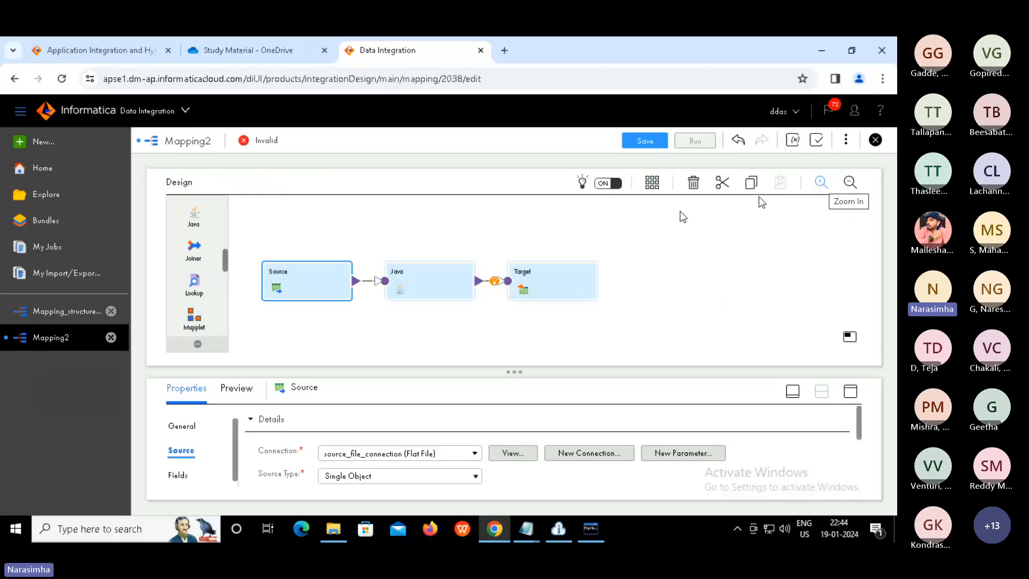
Confirm the Java transformation's incoming field is row (string, 255), then open its Java Editor
{"action": "left_click", "coordinate": [414, 281]}
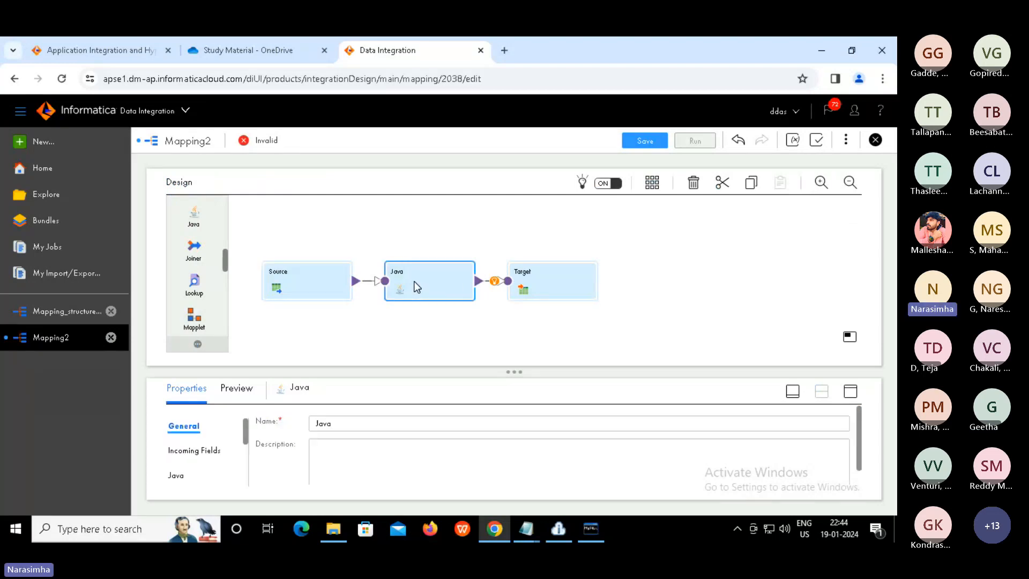
{"action": "left_click", "coordinate": [851, 391]}
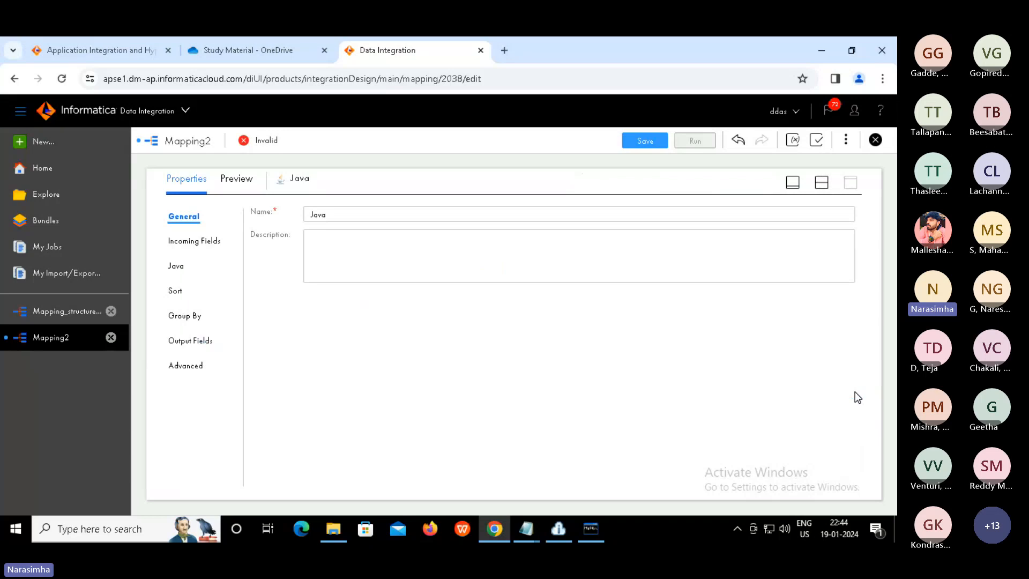
{"action": "left_click", "coordinate": [199, 241]}
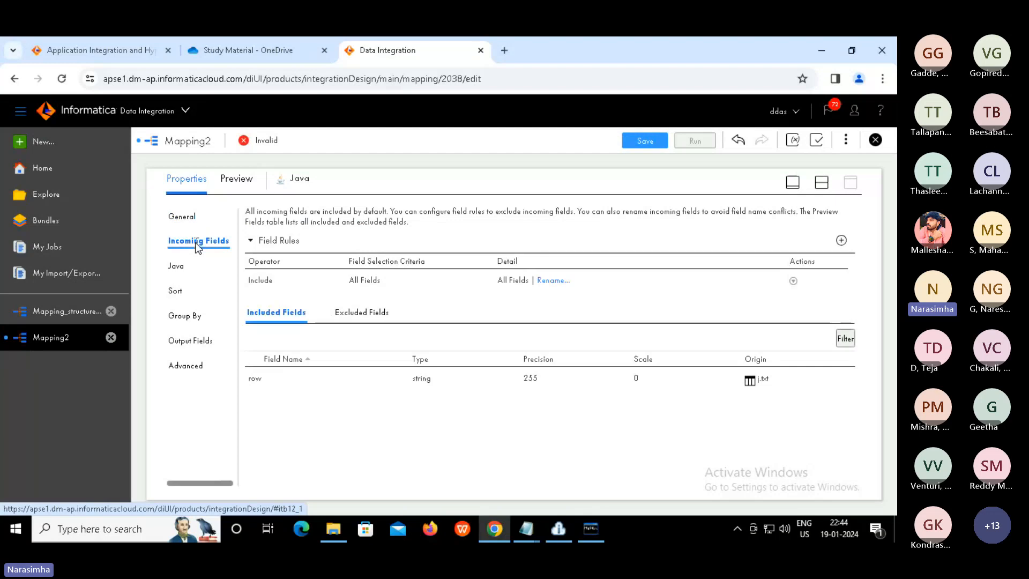
{"action": "left_click", "coordinate": [267, 385]}
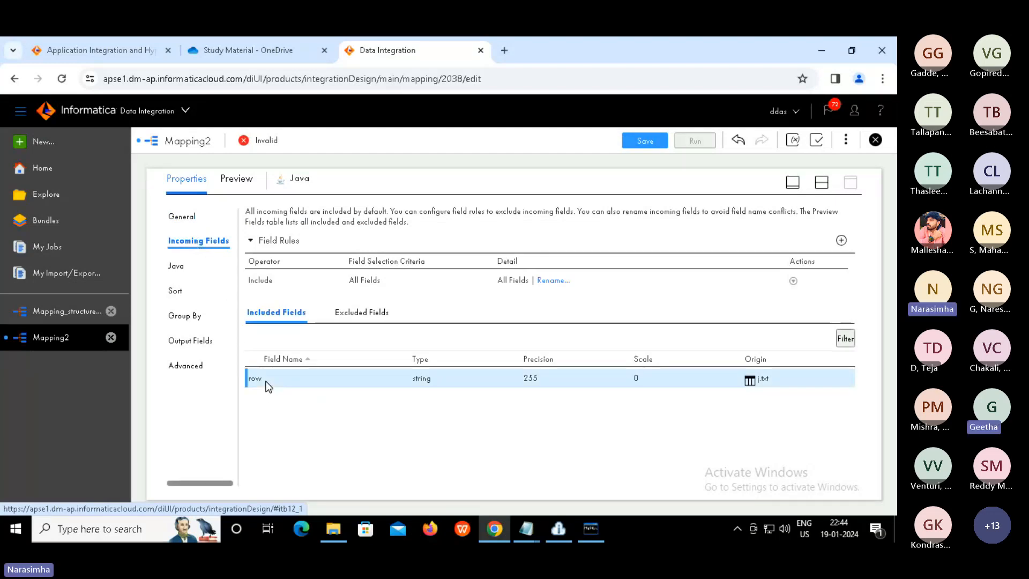
{"action": "left_click", "coordinate": [181, 268]}
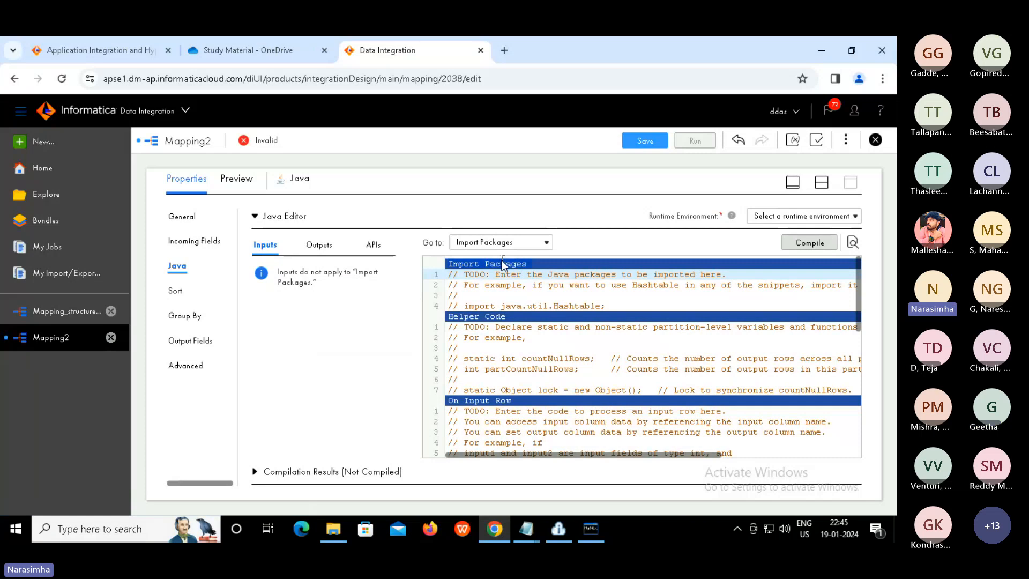
Review the Import Packages and Helper Code template comments in the Java Editor
{"action": "left_click", "coordinate": [497, 294]}
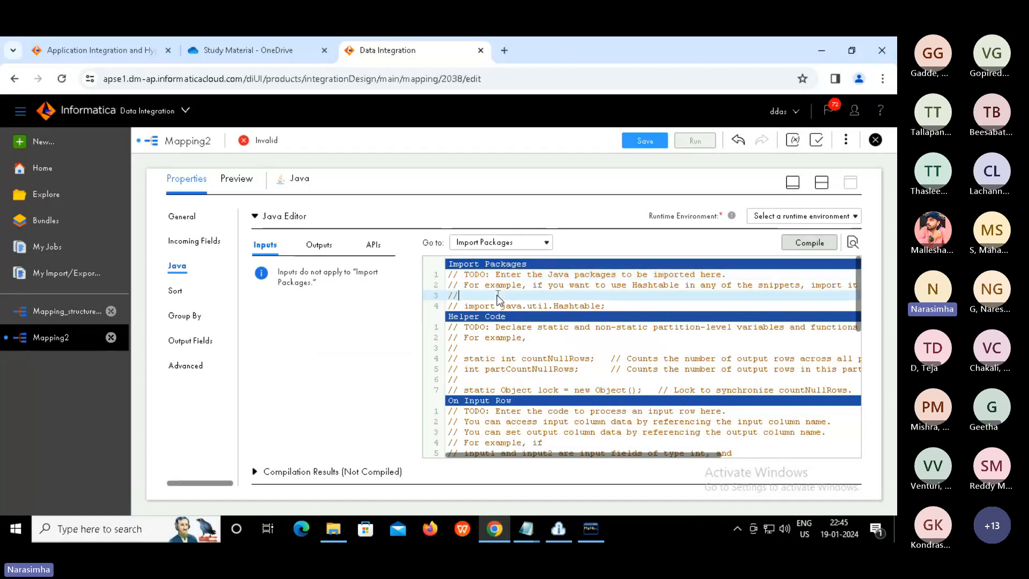
{"action": "left_click_drag", "start_coordinate": [501, 305], "coordinate": [594, 309]}
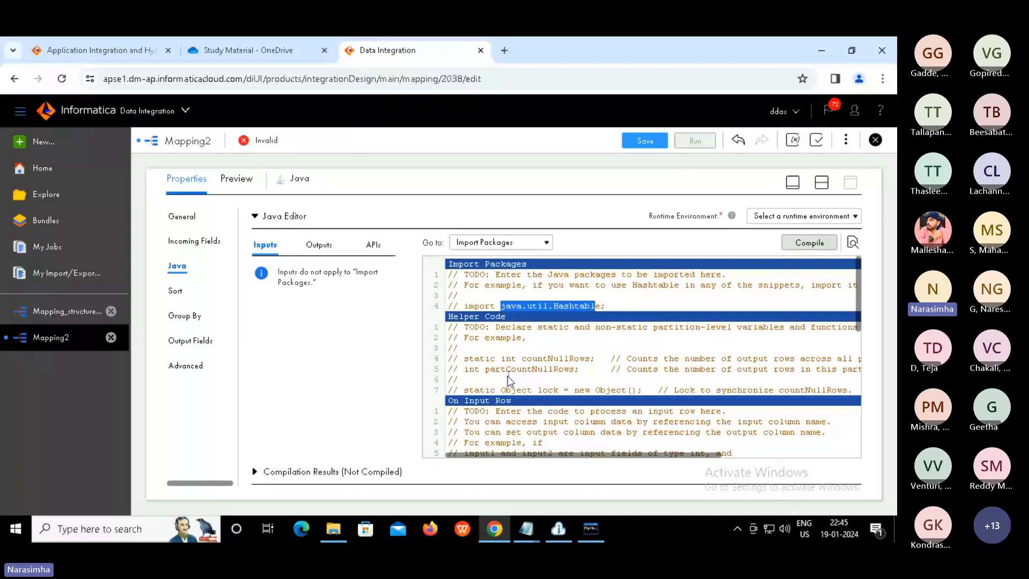
{"action": "left_click_drag", "start_coordinate": [508, 382], "coordinate": [450, 340]}
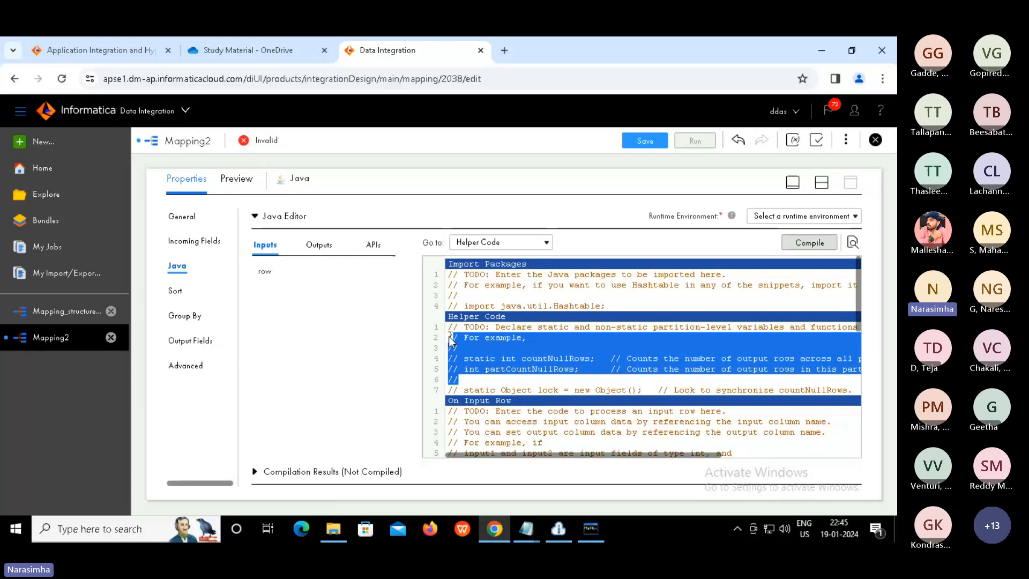
{"action": "left_click", "coordinate": [516, 358]}
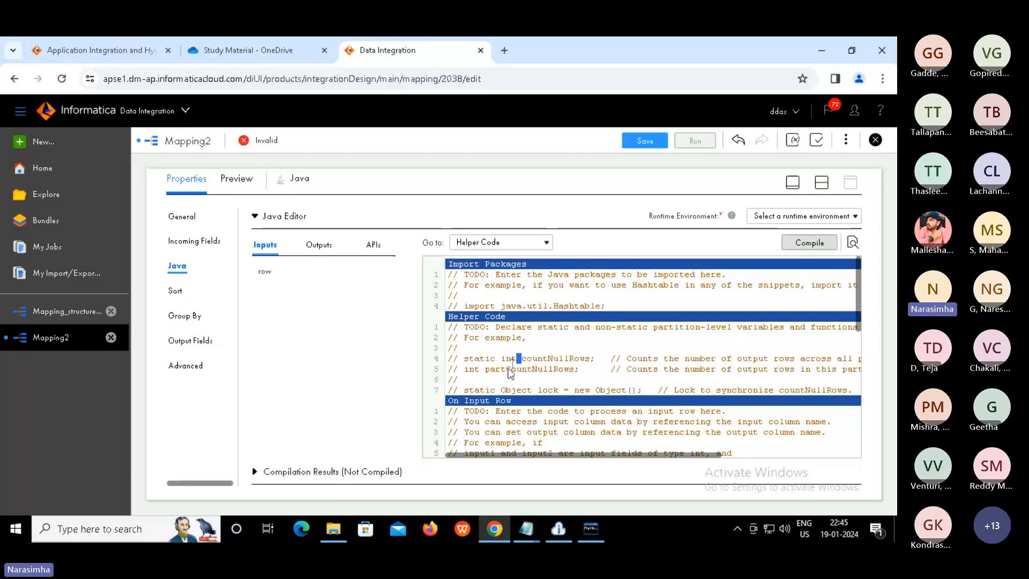
{"action": "left_click", "coordinate": [477, 381]}
Add an empty line 24 at the end of the On Input Row template
{"action": "key", "text": "Right"}
{"action": "key", "text": "Down"}
{"action": "key", "text": "Down"}
{"action": "key", "text": "Down"}
{"action": "key", "text": "Down"}
{"action": "key", "text": "Down"}
{"action": "key", "text": "Down"}
{"action": "key", "text": "Down"}
{"action": "key", "text": "Down"}
{"action": "key", "text": "Down"}
{"action": "key", "text": "Down"}
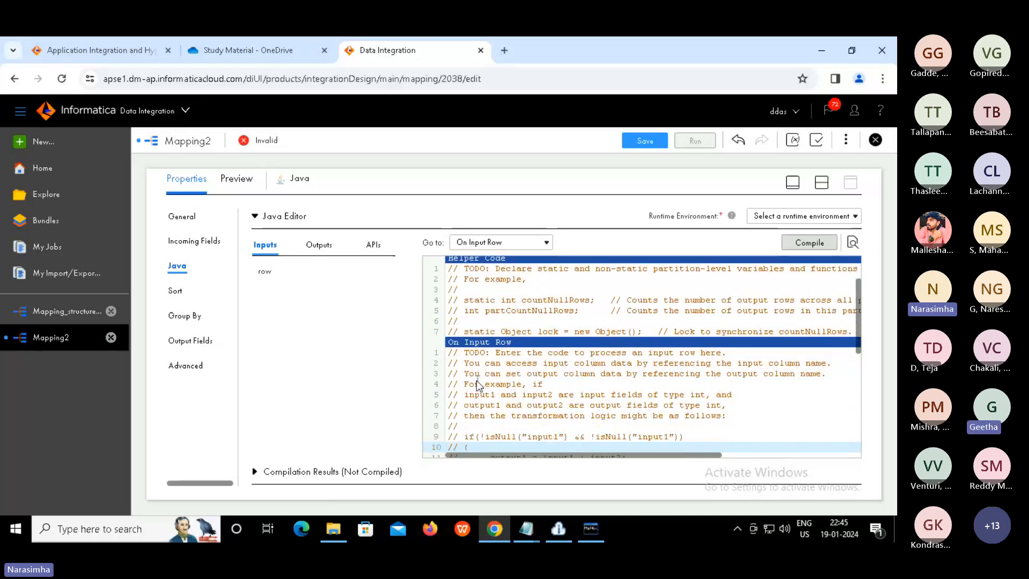
{"action": "key", "text": "Down"}
{"action": "key", "text": "Down"}
{"action": "key", "text": "Down"}
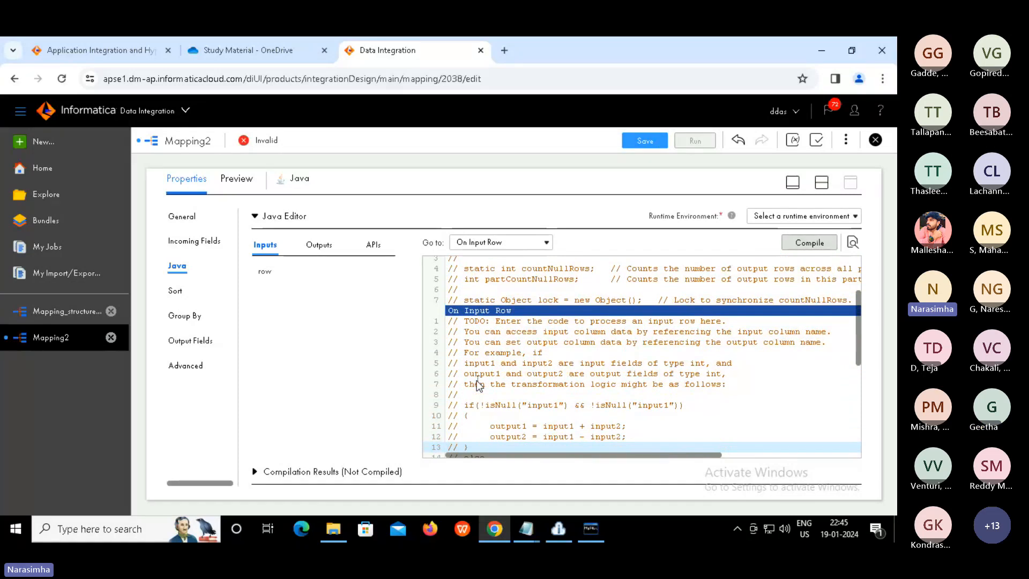
{"action": "key", "text": "Down"}
{"action": "key", "text": "Down"}
{"action": "key", "text": "Down"}
{"action": "key", "text": "Down"}
{"action": "key", "text": "Down"}
{"action": "key", "text": "Down"}
{"action": "key", "text": "Down"}
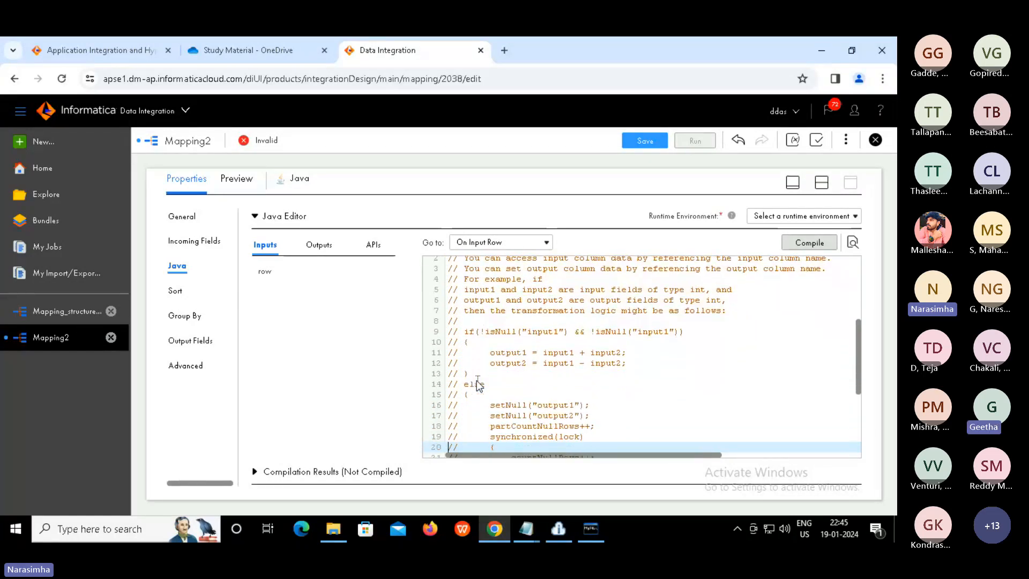
{"action": "key", "text": "Down"}
{"action": "key", "text": "Down"}
{"action": "key", "text": "Down"}
{"action": "key", "text": "Down"}
{"action": "key", "text": "Down"}
{"action": "key", "text": "Down"}
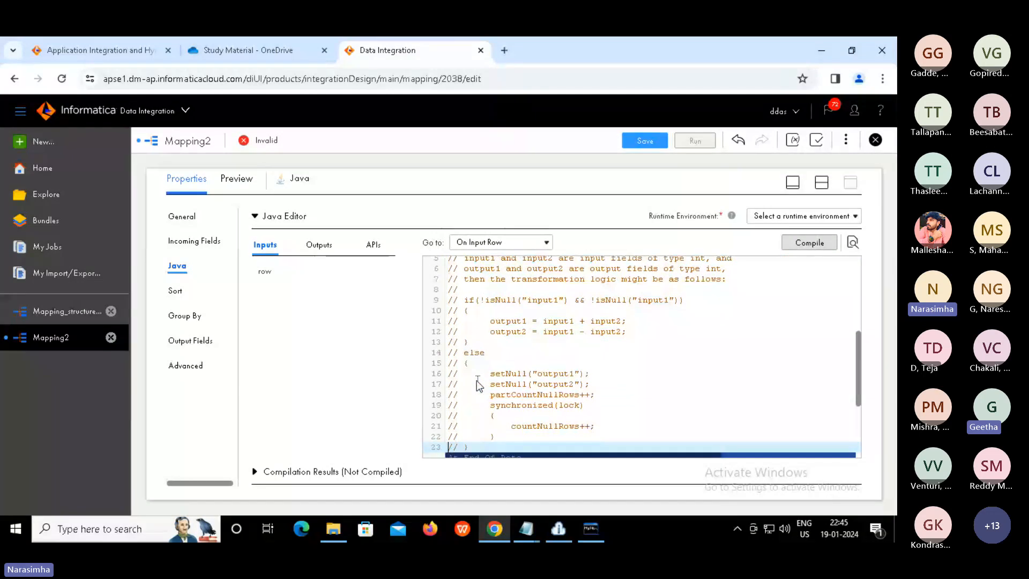
{"action": "key", "text": "Up"}
{"action": "key", "text": "Up"}
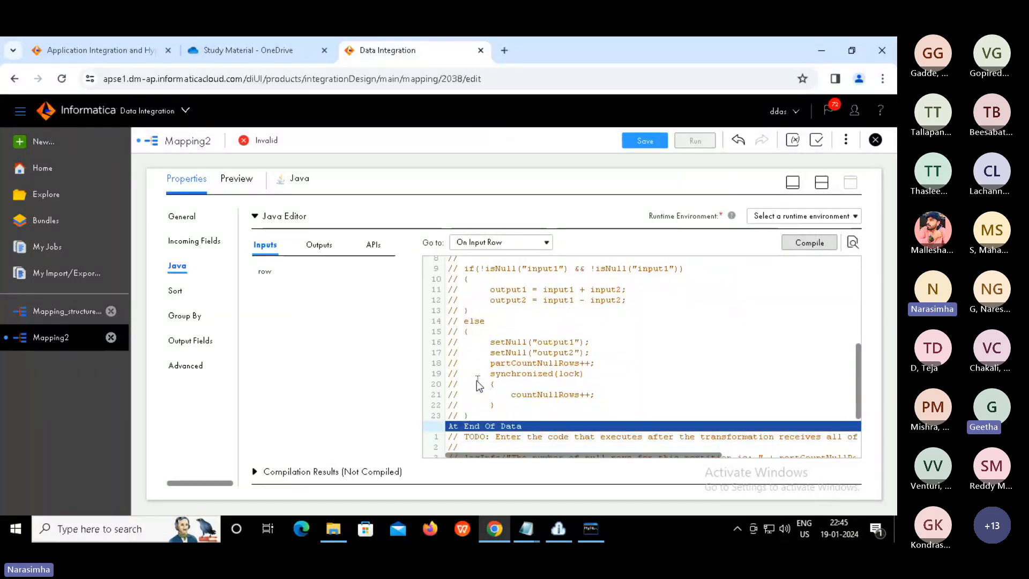
{"action": "key", "text": "Return"}
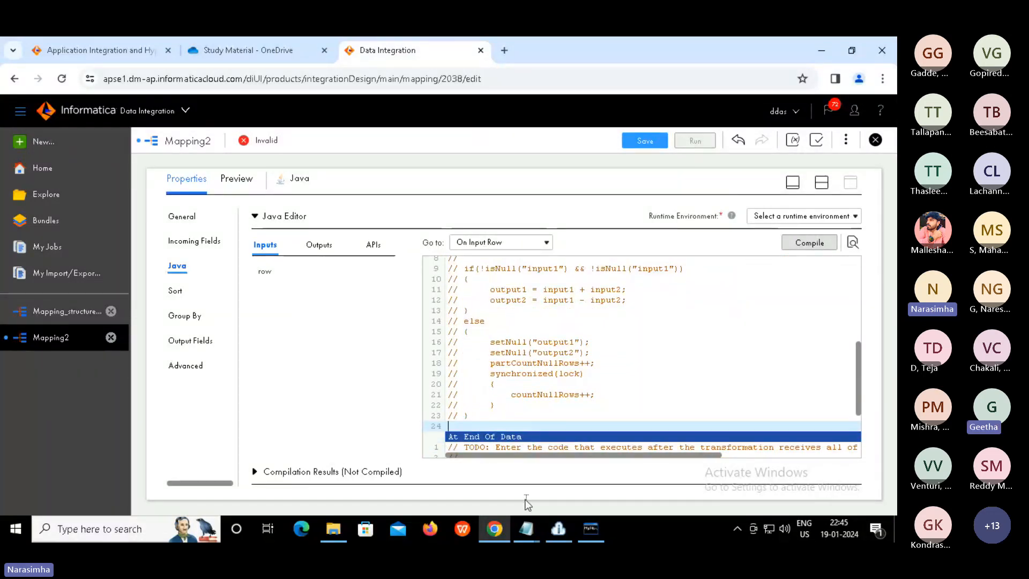
{"action": "left_click", "coordinate": [533, 529]}
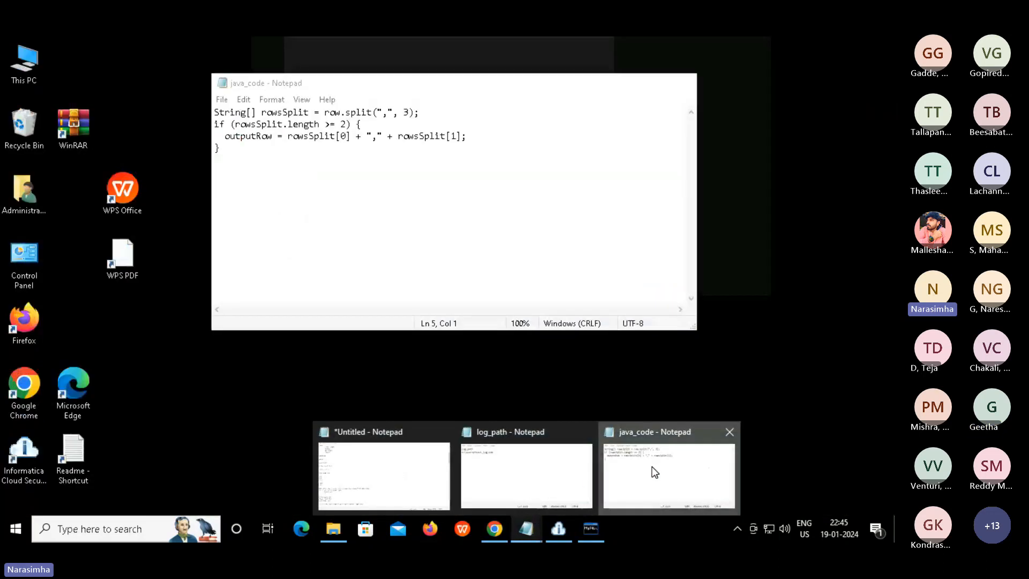
Copy the row-splitting code from java_code and paste it at line 24 of On Input Row
{"action": "left_click", "coordinate": [652, 472]}
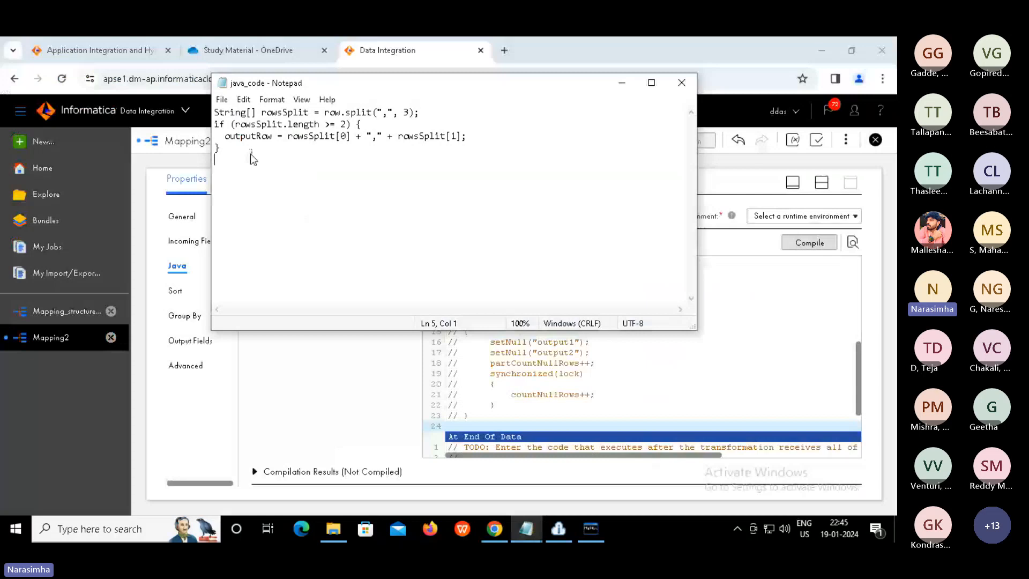
{"action": "left_click_drag", "start_coordinate": [250, 153], "coordinate": [202, 111]}
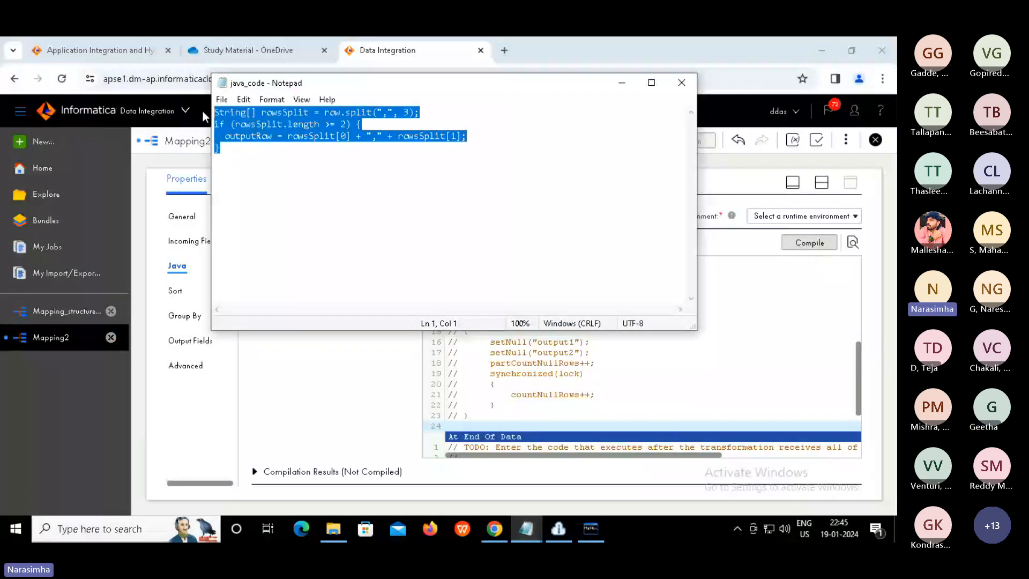
{"action": "key", "text": "ctrl+End"}
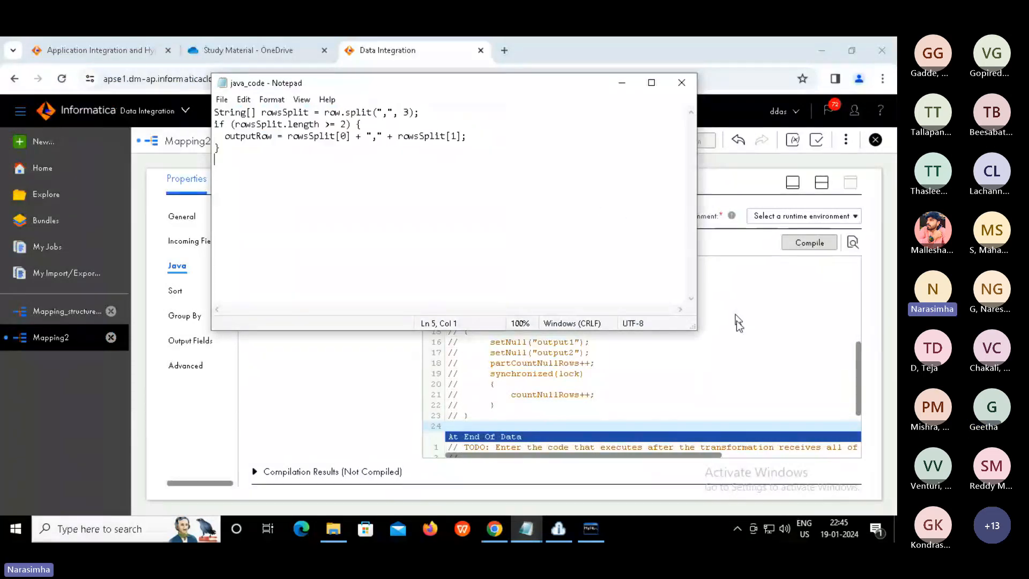
{"action": "left_click", "coordinate": [736, 320]}
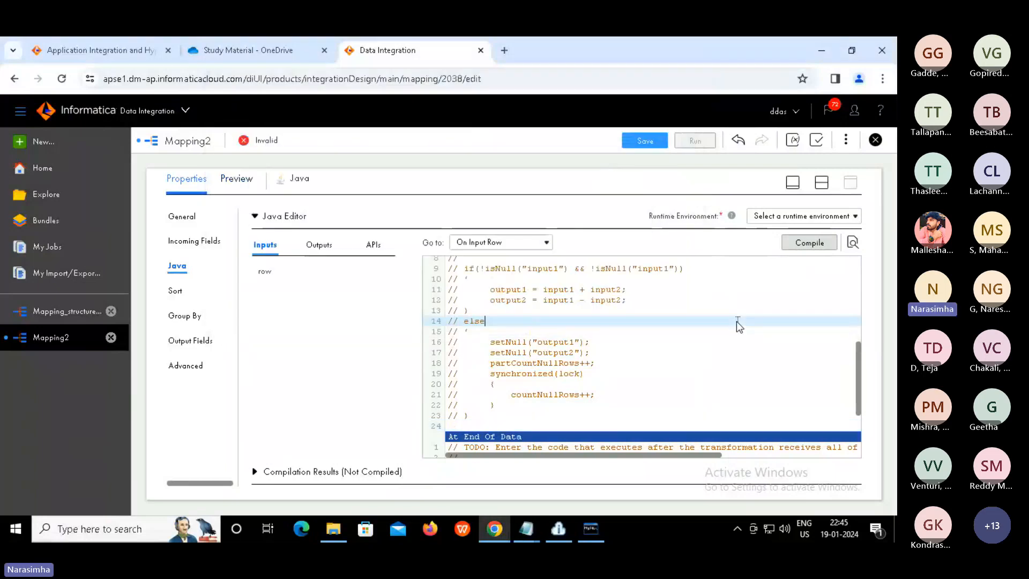
{"action": "left_click", "coordinate": [521, 426]}
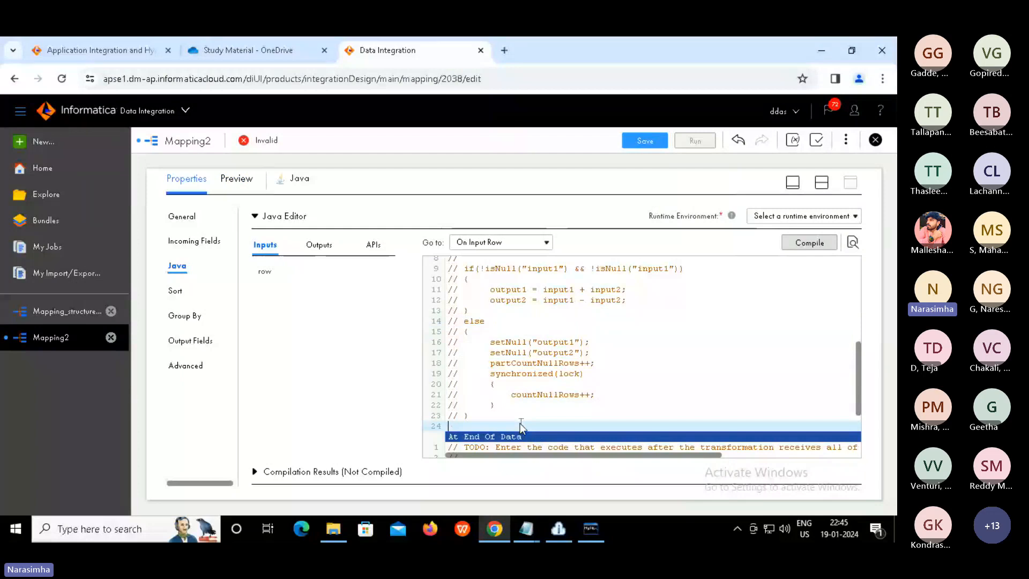
{"action": "type", "text": "String[] rowsSplit = row.split(\",\", 3); if (rowsSplit.length >= 2) {   outputRow = rowsSplit[0] + \",\" + rowsSplit[1]; }"}
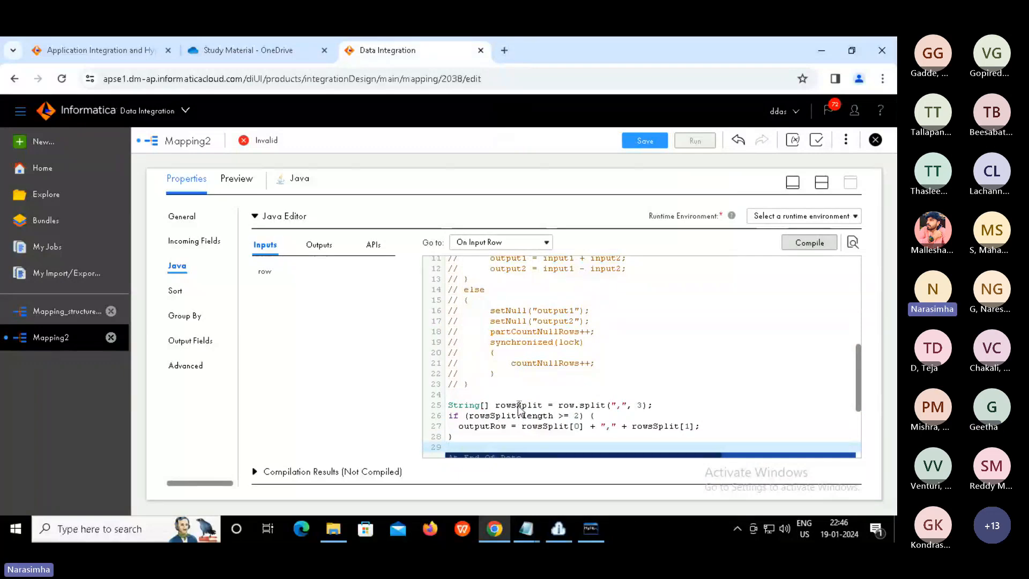
Highlight the rowsSplit variable and the length check in the pasted code
{"action": "double_click", "coordinate": [518, 406]}
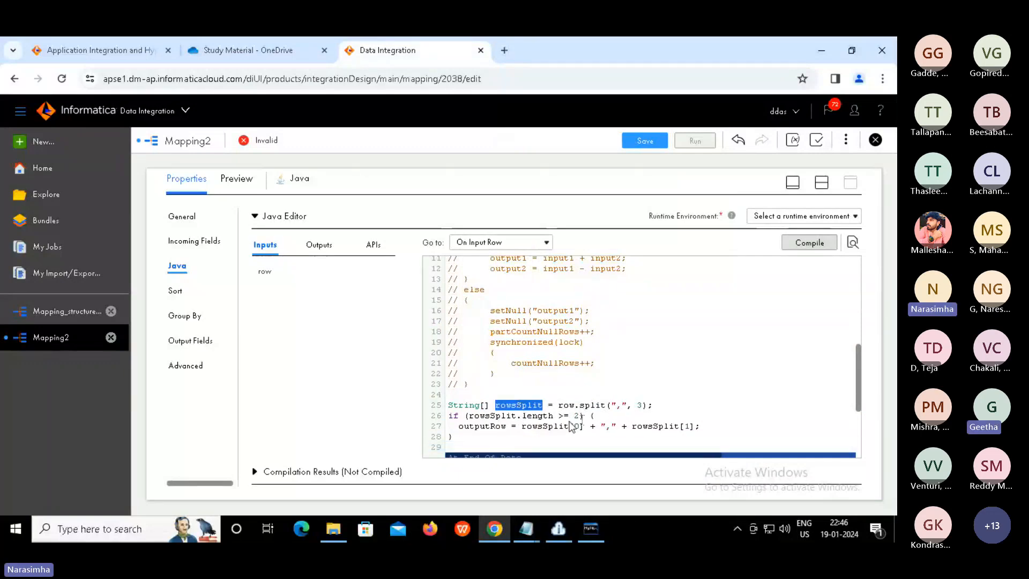
{"action": "double_click", "coordinate": [538, 416]}
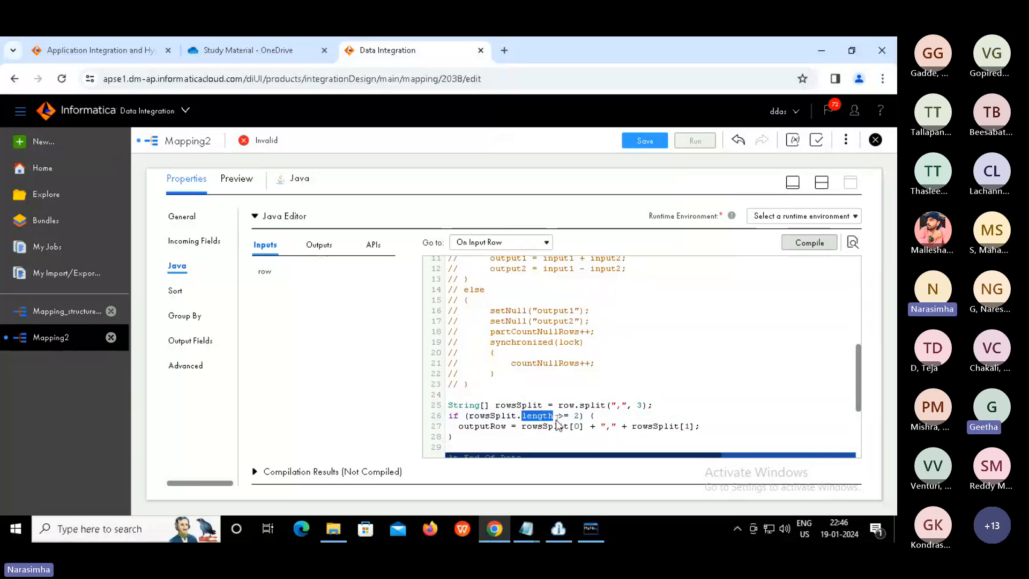
{"action": "left_click", "coordinate": [556, 417]}
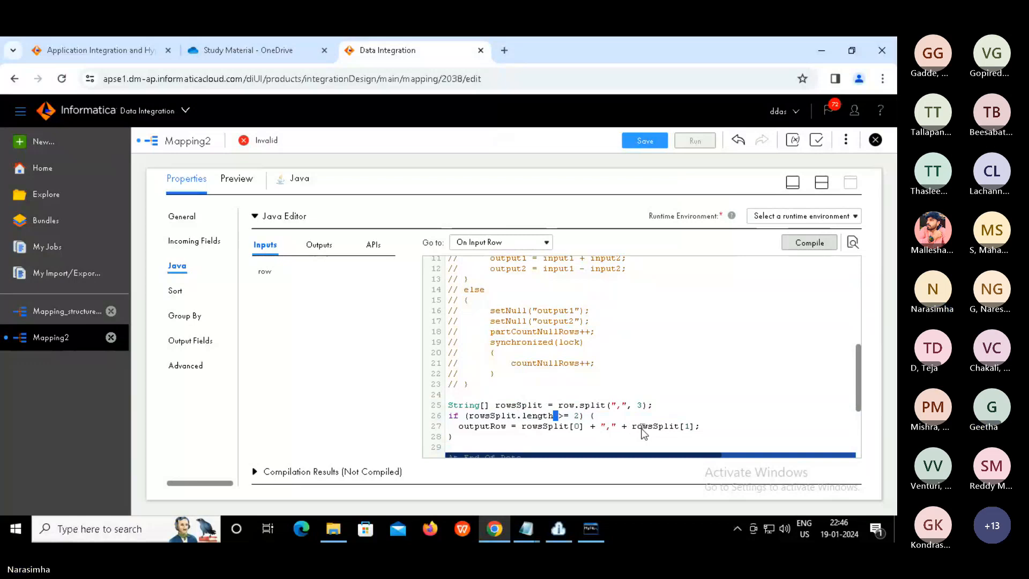
{"action": "left_click", "coordinate": [642, 427]}
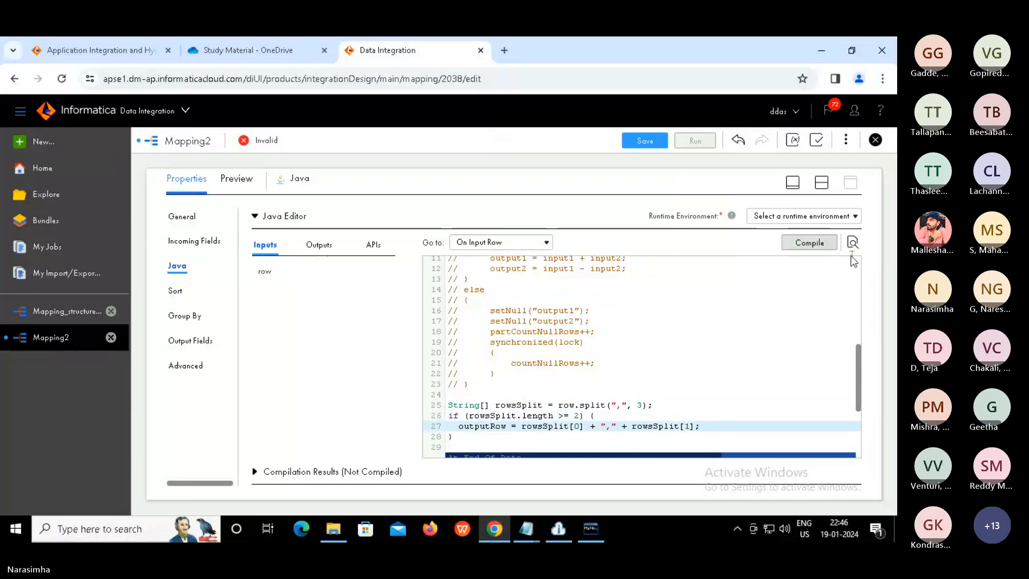
Select a runtime environment for the Java transformation and compile the code
{"action": "left_click", "coordinate": [852, 221]}
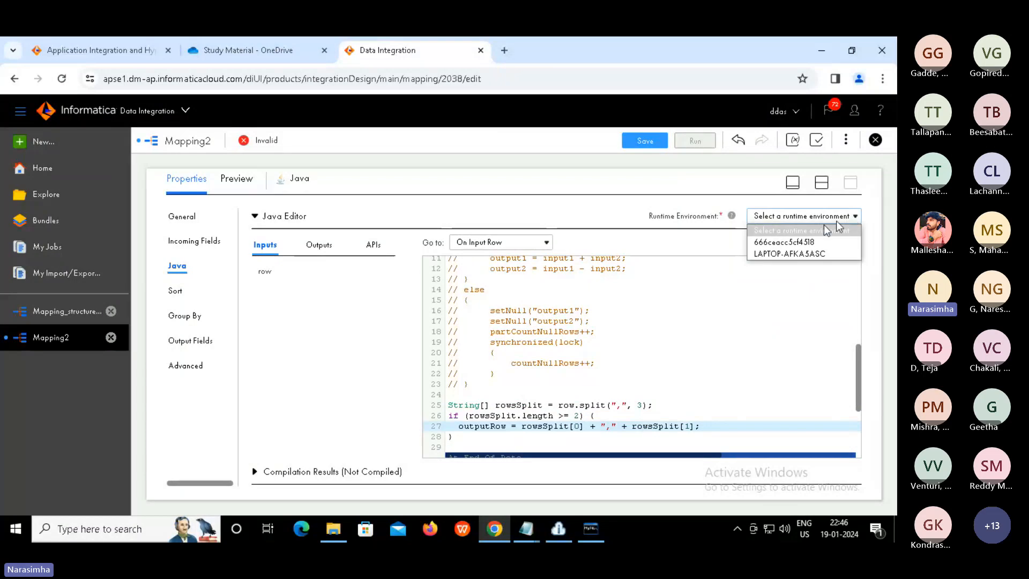
{"action": "left_click", "coordinate": [788, 242]}
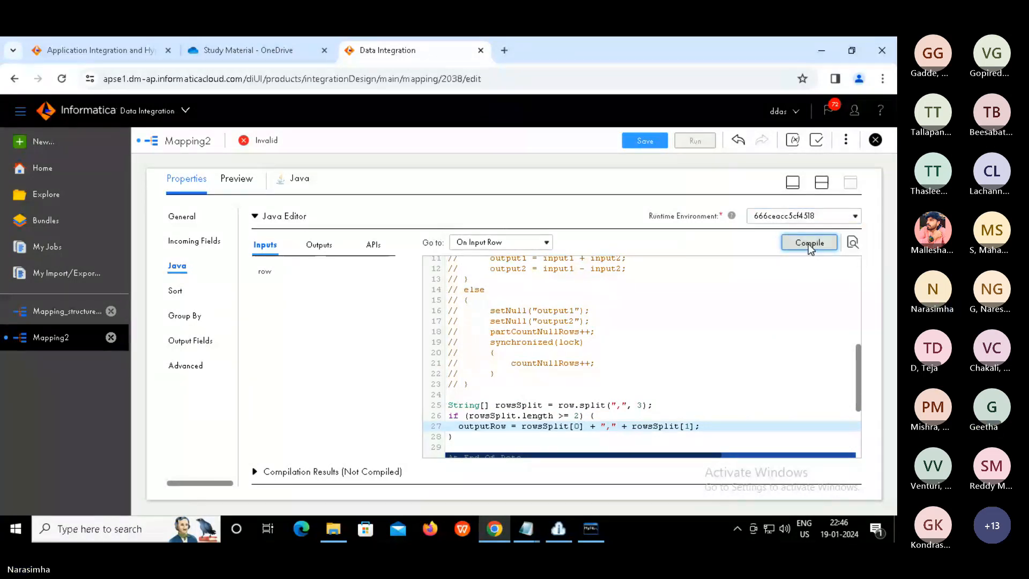
{"action": "left_click", "coordinate": [808, 243]}
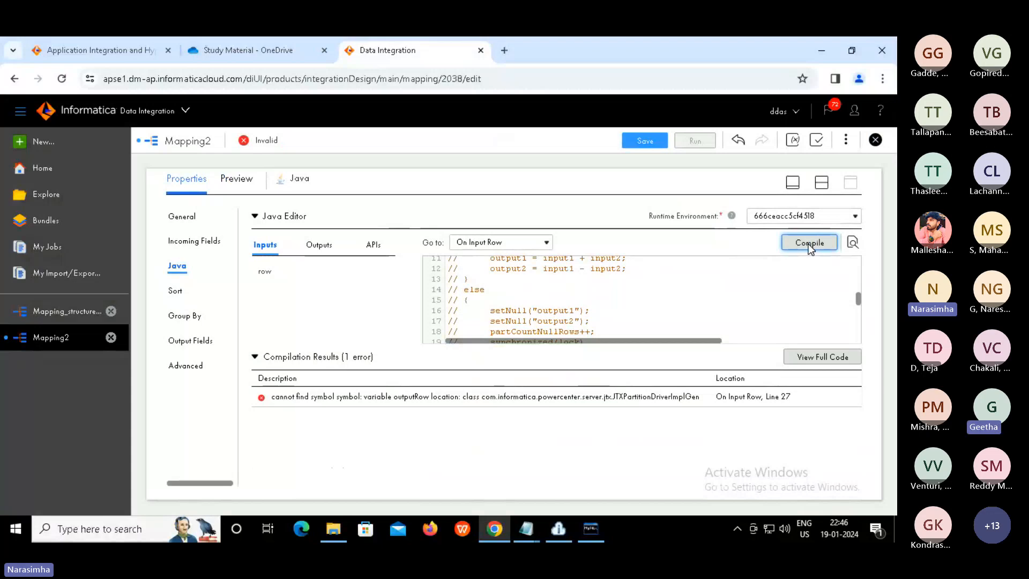
Inspect the outputRow symbol-not-found error and locate outputRow on line 27
{"action": "left_click", "coordinate": [395, 399]}
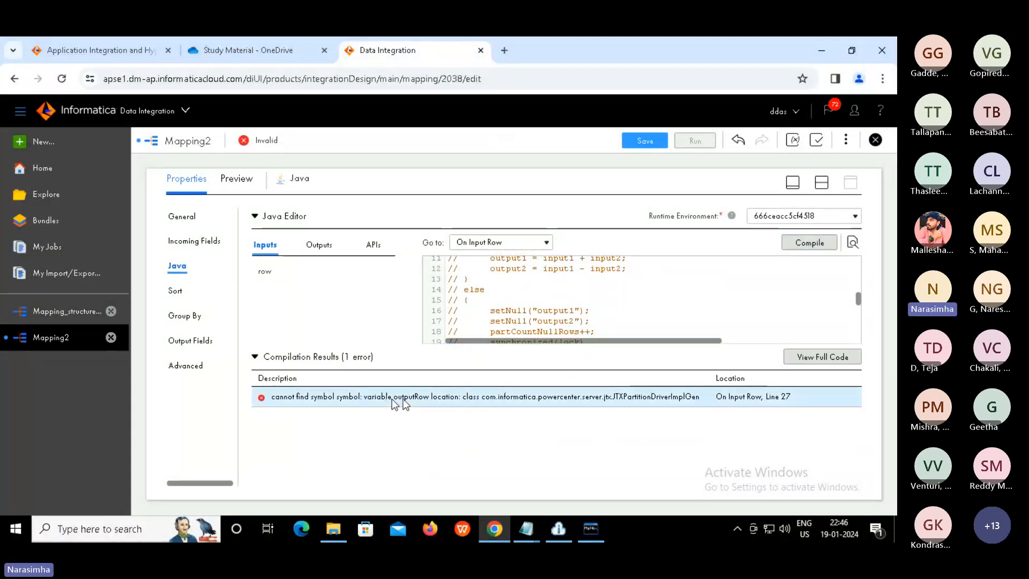
{"action": "left_click", "coordinate": [558, 333]}
{"action": "key", "text": "Down"}
{"action": "key", "text": "Down"}
{"action": "key", "text": "Down"}
{"action": "key", "text": "Down"}
{"action": "key", "text": "Down"}
{"action": "key", "text": "Down"}
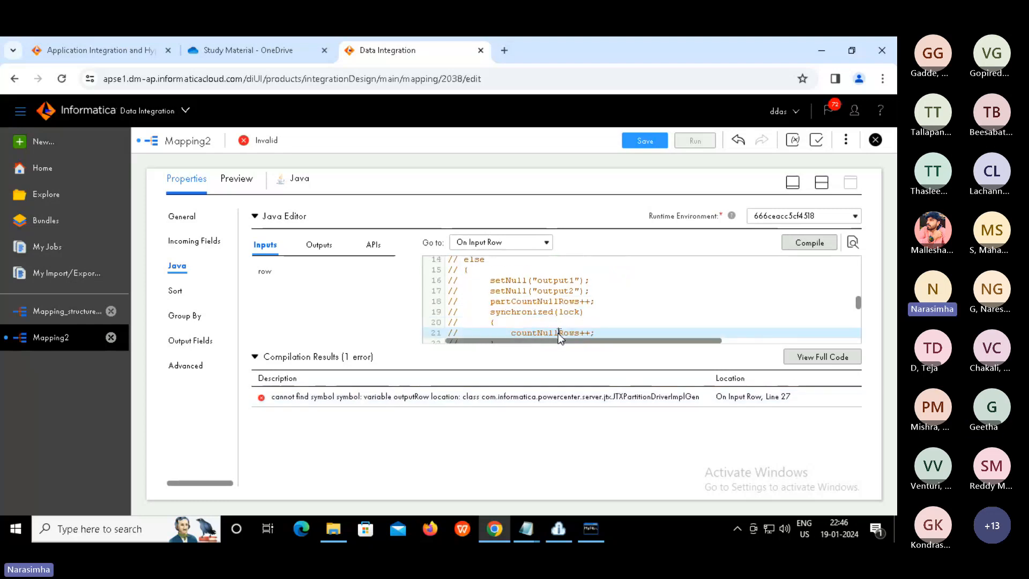
{"action": "key", "text": "Down"}
{"action": "key", "text": "Down"}
{"action": "key", "text": "Down"}
{"action": "key", "text": "Down"}
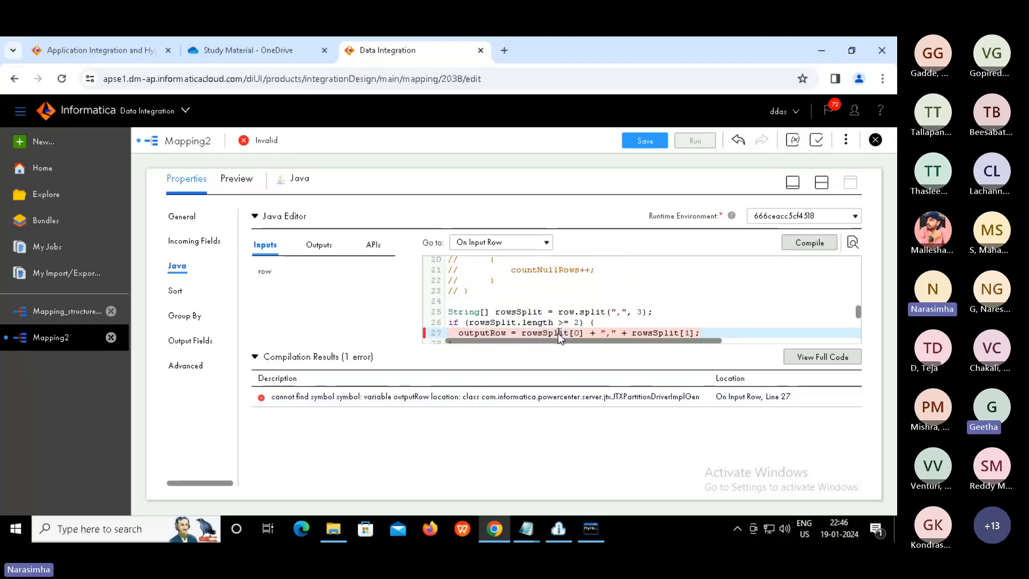
{"action": "double_click", "coordinate": [486, 322]}
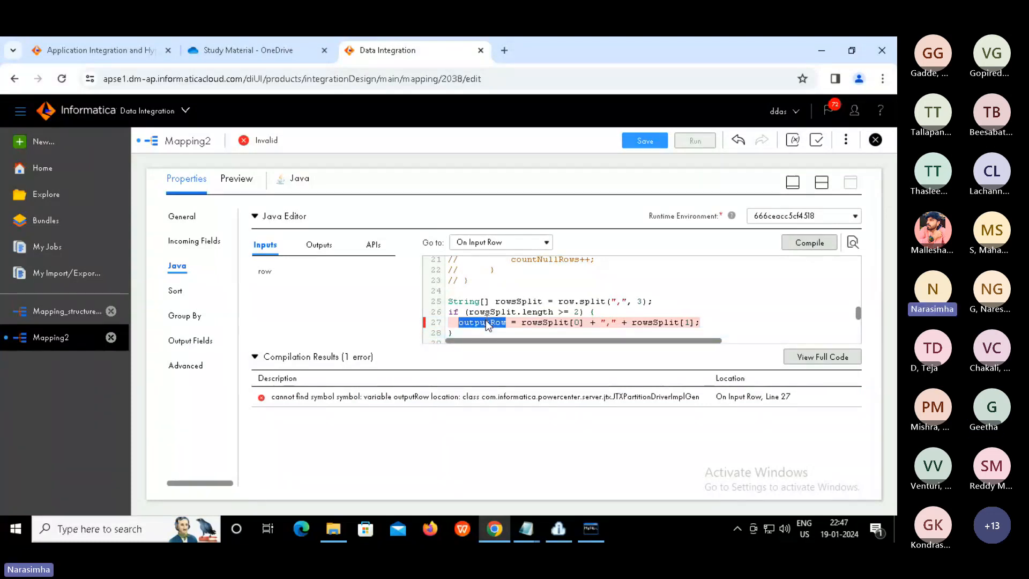
Add a string output field named outputRow, then recompile to get Compilation Successful
{"action": "left_click", "coordinate": [326, 246]}
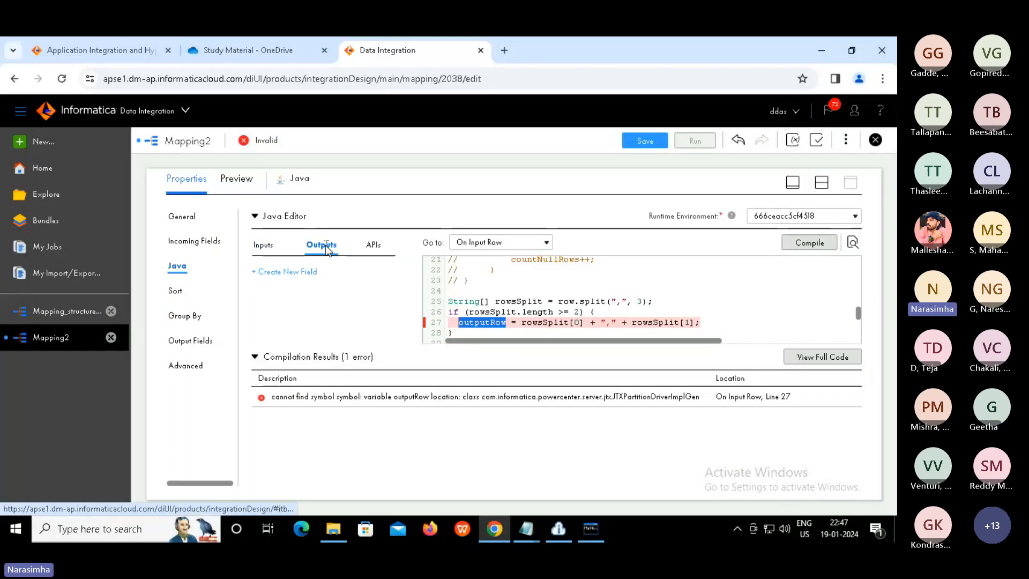
{"action": "left_click", "coordinate": [287, 280]}
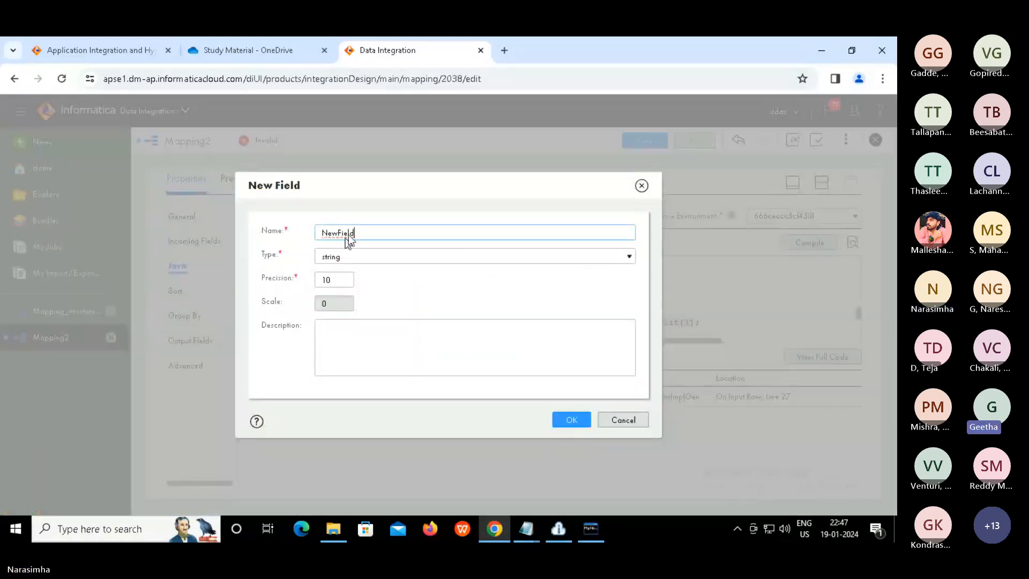
{"action": "double_click", "coordinate": [346, 233]}
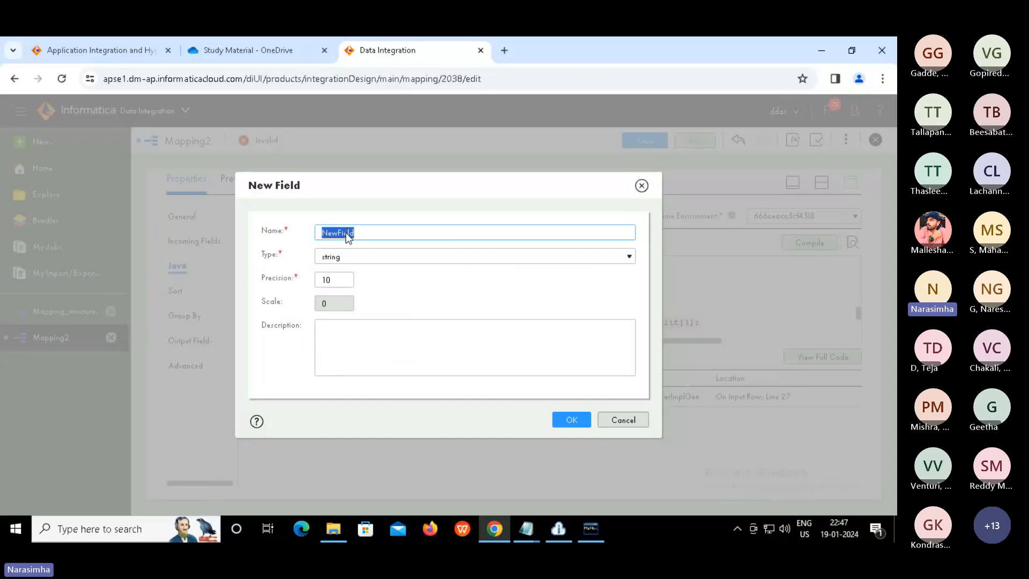
{"action": "type", "text": "outputRow"}
{"action": "left_click", "coordinate": [364, 258]}
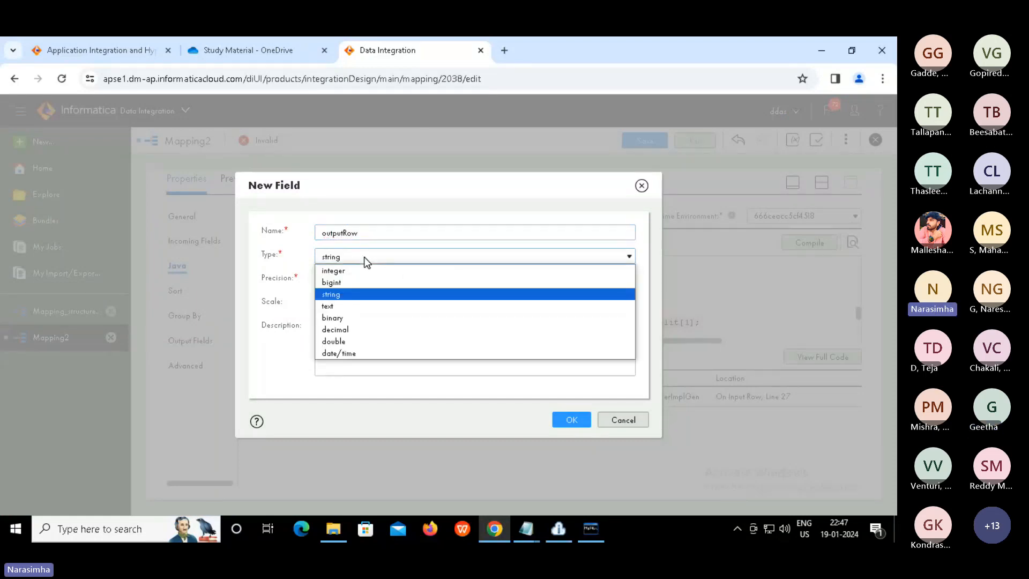
{"action": "left_click", "coordinate": [365, 257]}
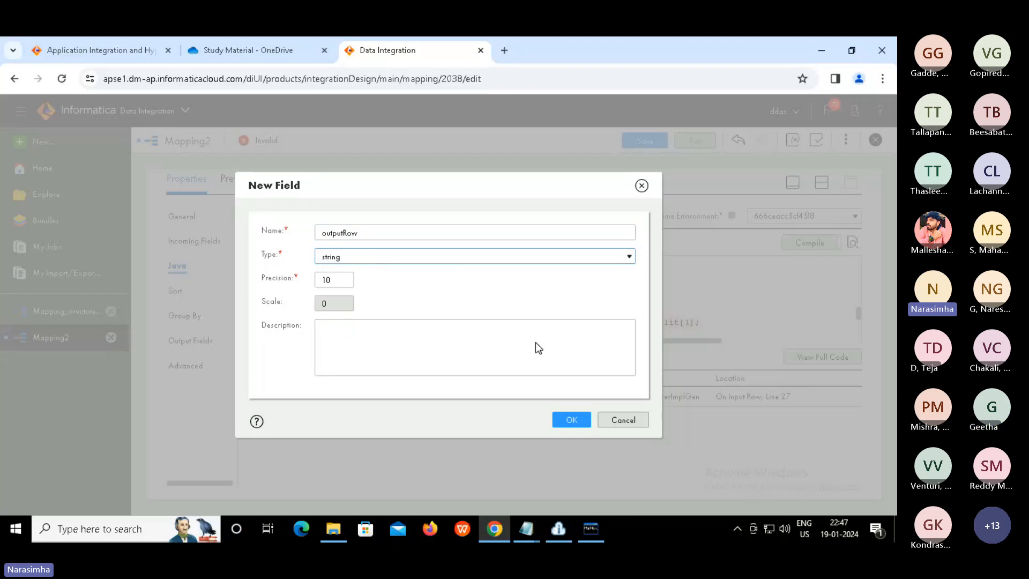
{"action": "left_click", "coordinate": [569, 421]}
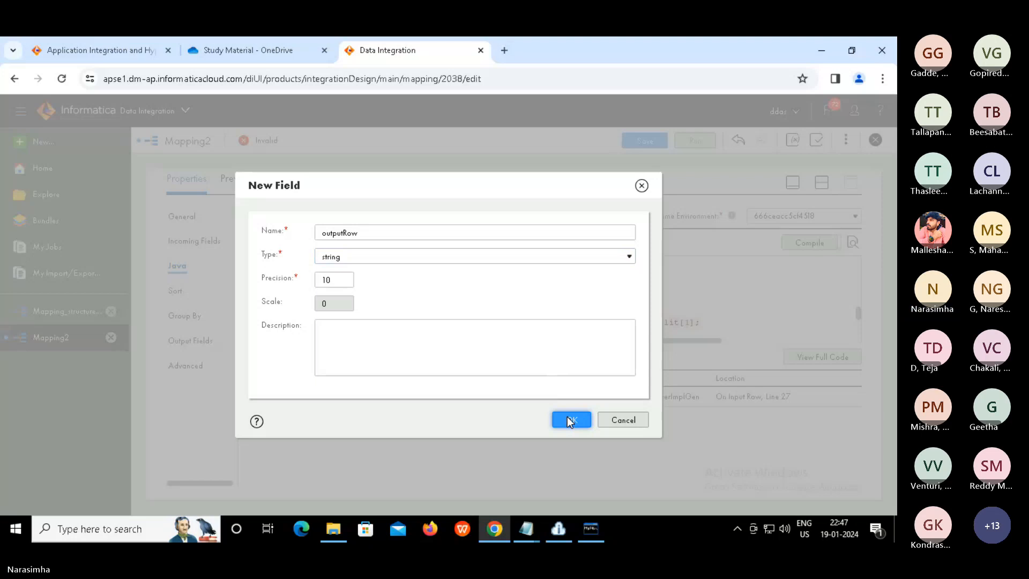
{"action": "left_click", "coordinate": [570, 421]}
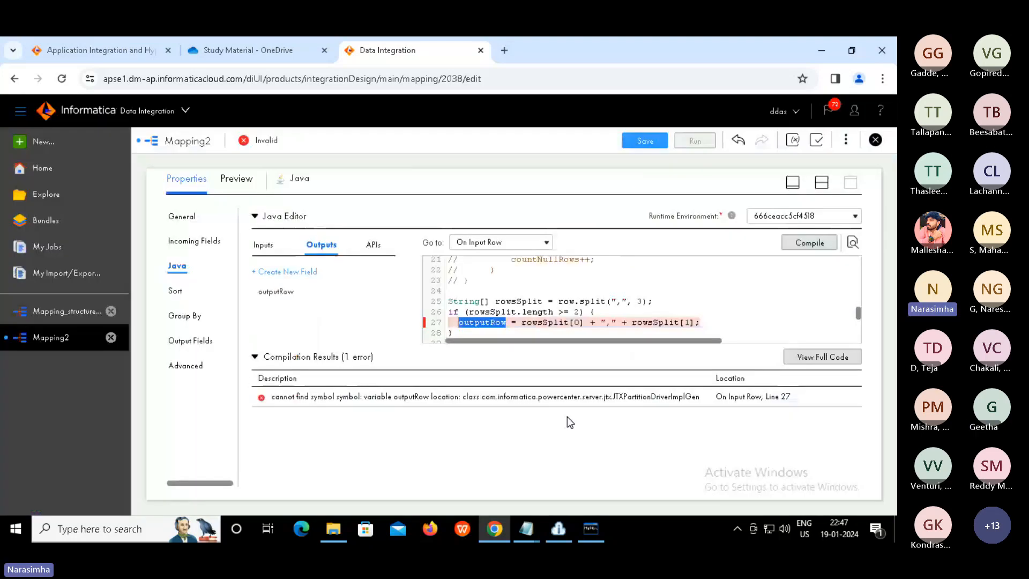
{"action": "left_click", "coordinate": [809, 244]}
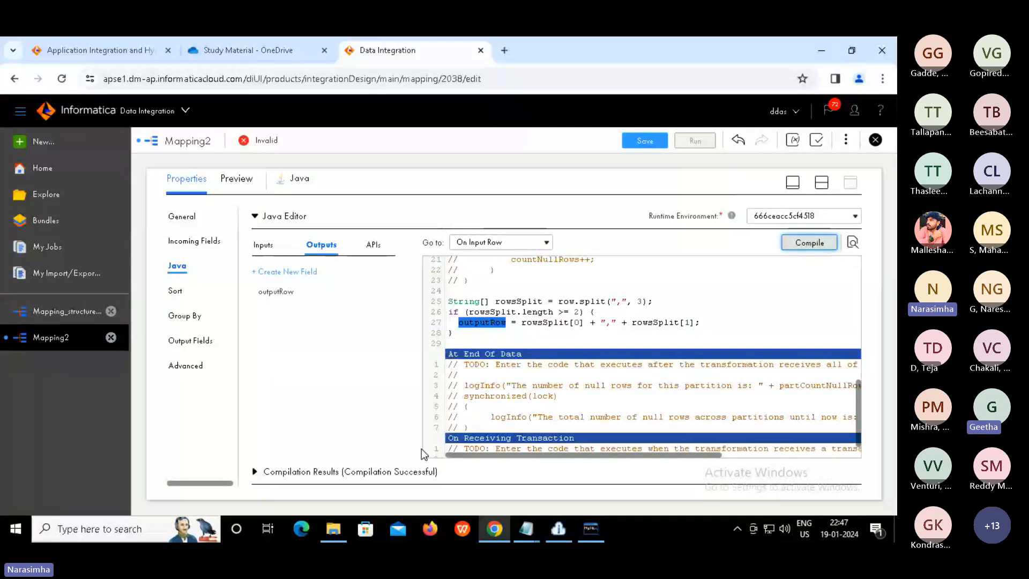
{"action": "left_click_drag", "start_coordinate": [342, 473], "coordinate": [466, 481]}
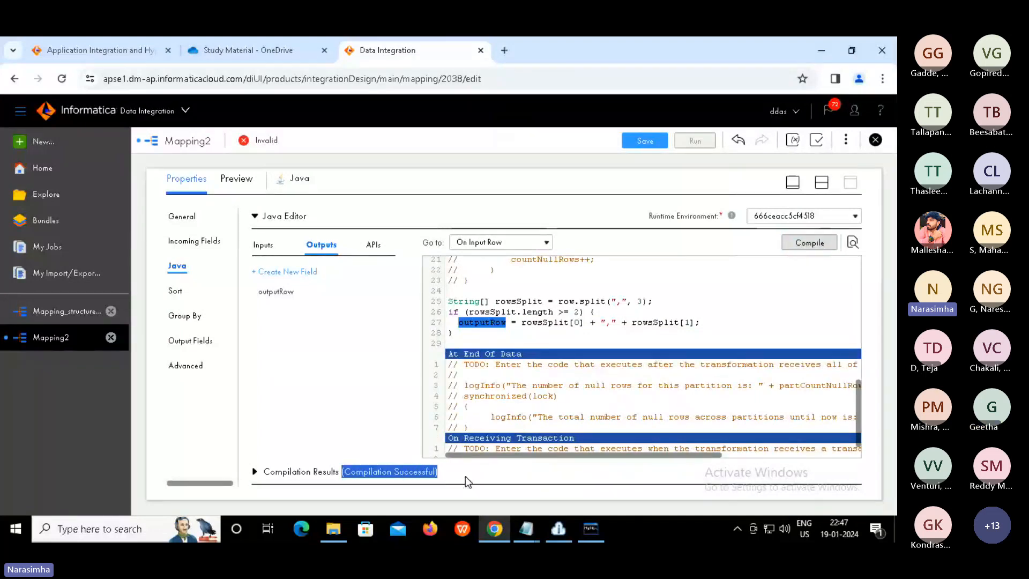
In File Explorer, go to C:\Program Files\Informatica Cloud Secure Agent\jdk\bin
{"action": "left_click", "coordinate": [325, 531]}
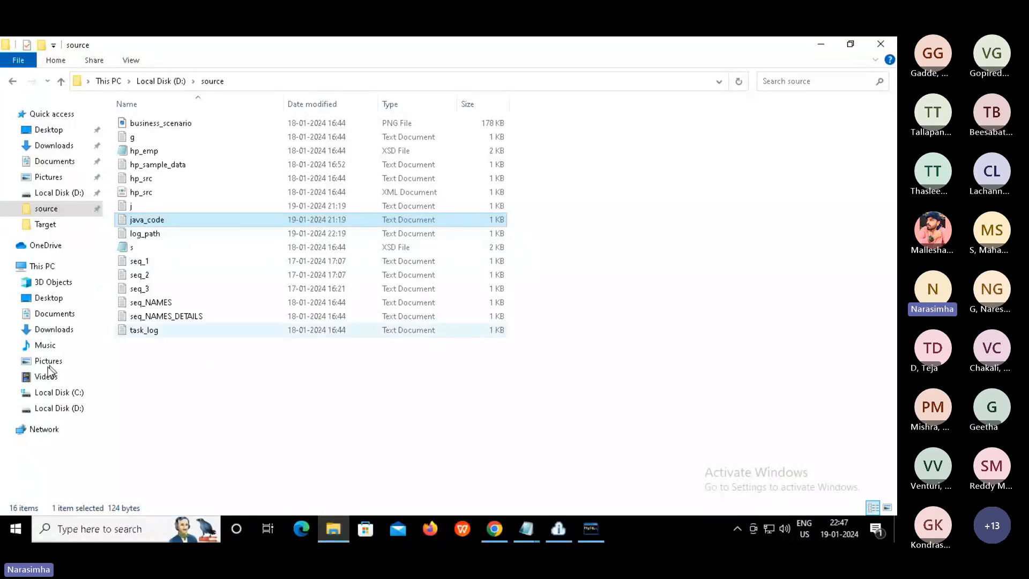
{"action": "left_click", "coordinate": [47, 394]}
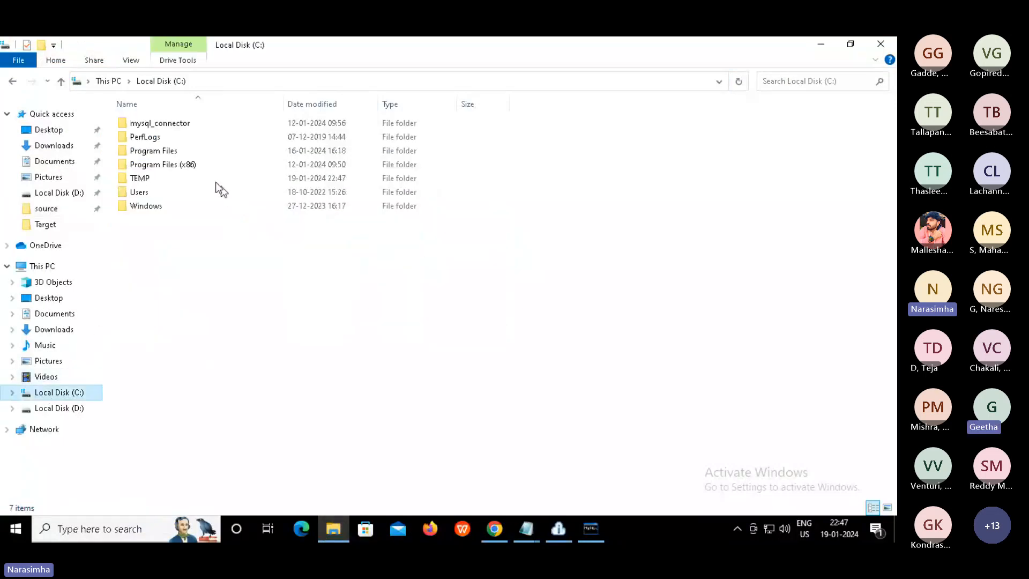
{"action": "double_click", "coordinate": [175, 152]}
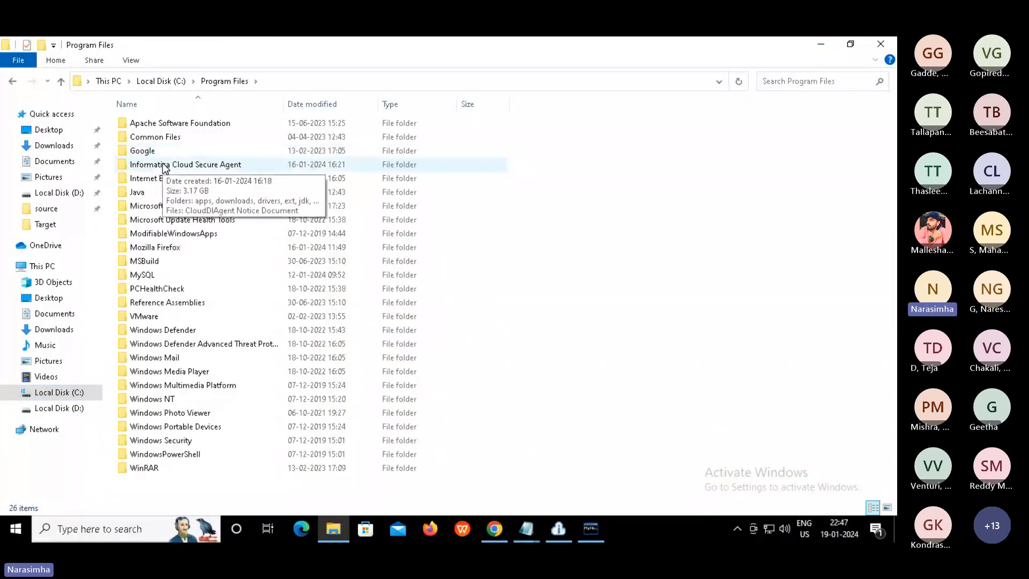
{"action": "double_click", "coordinate": [164, 165]}
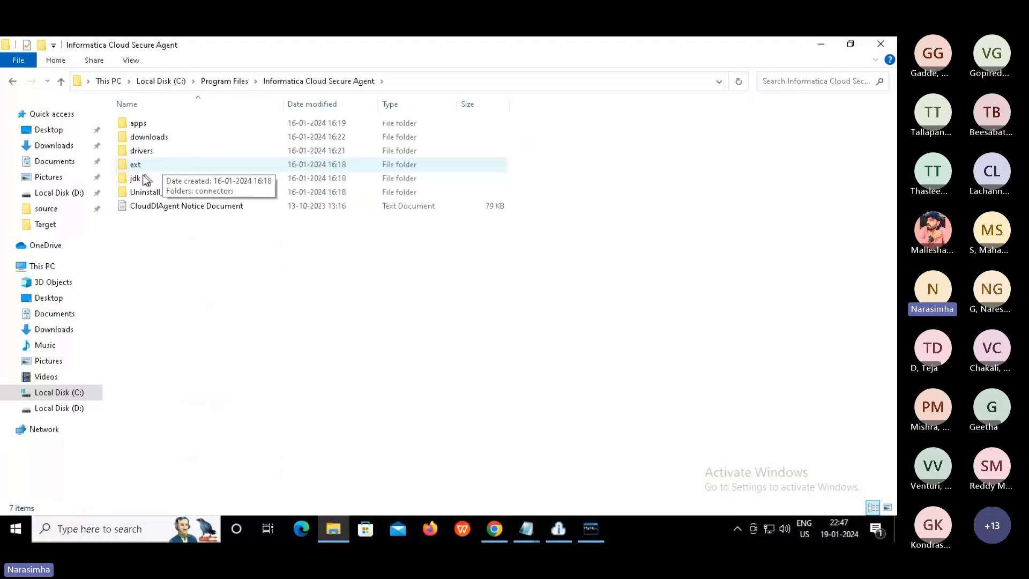
{"action": "double_click", "coordinate": [139, 177]}
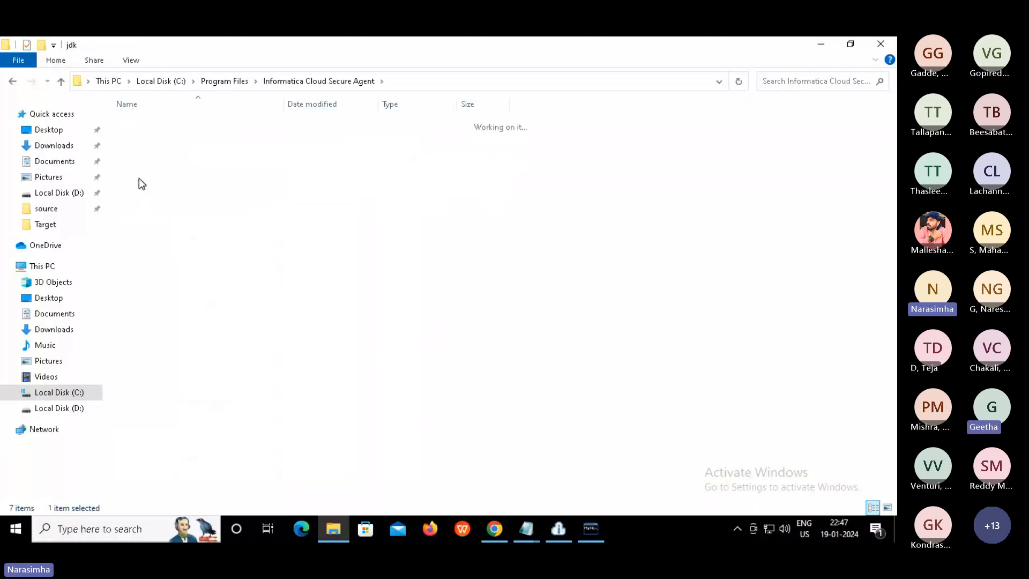
{"action": "left_click", "coordinate": [138, 127]}
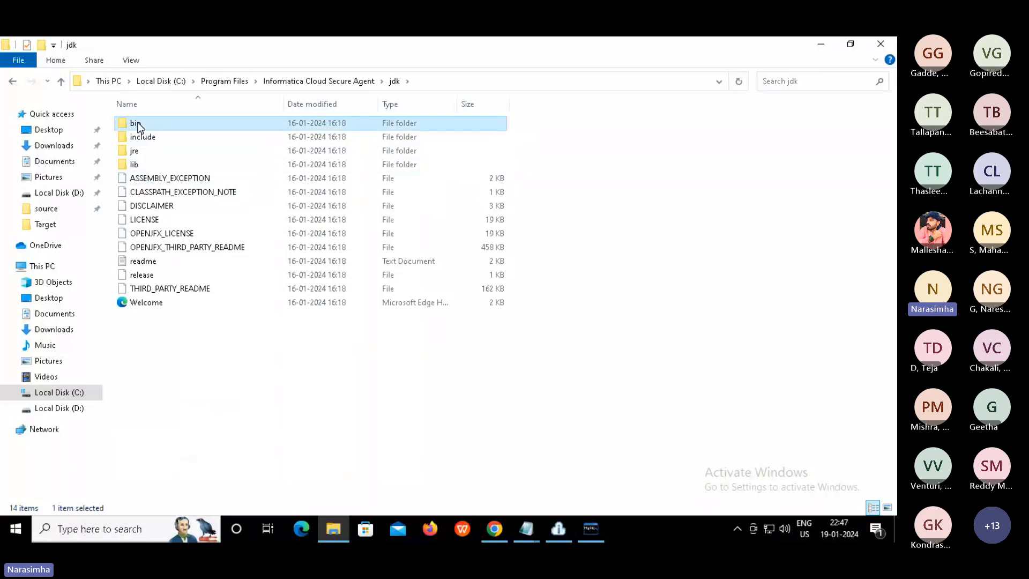
{"action": "double_click", "coordinate": [138, 126]}
Jump to the j files and select java and javac, ending with java selected
{"action": "left_click", "coordinate": [176, 250]}
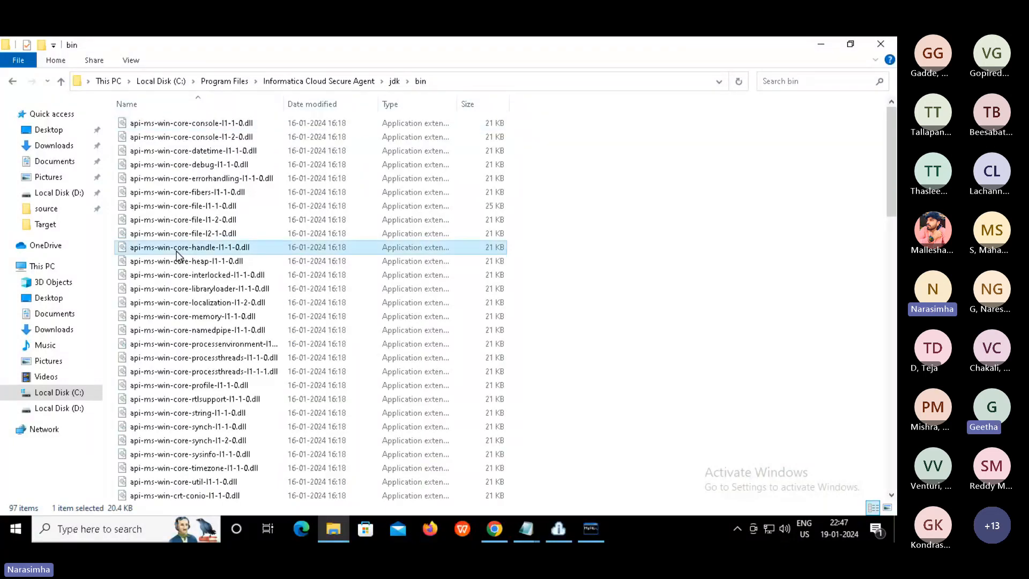
{"action": "key", "text": "j"}
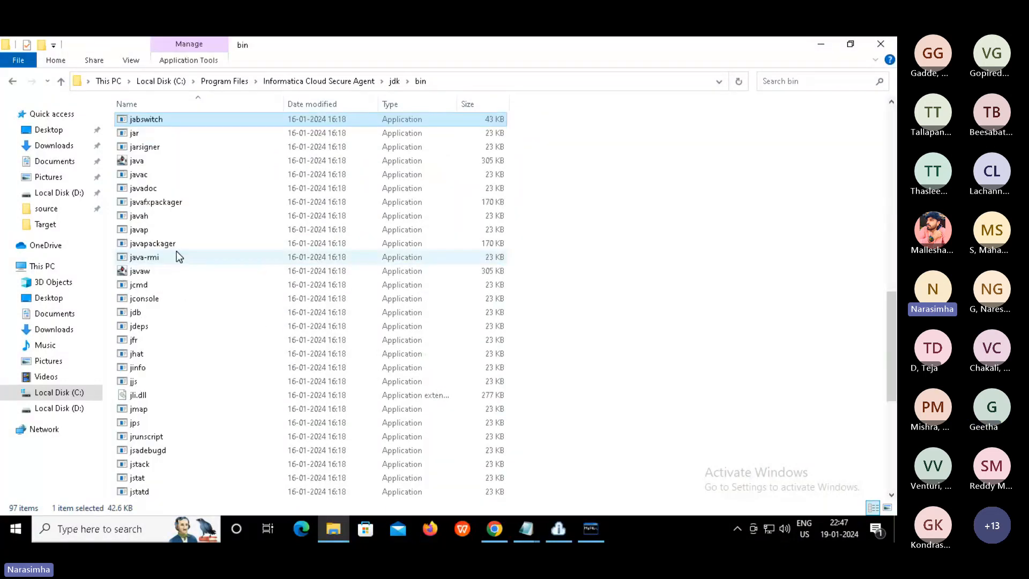
{"action": "left_click", "coordinate": [142, 161]}
{"action": "left_click", "coordinate": [297, 179], "text": "shift"}
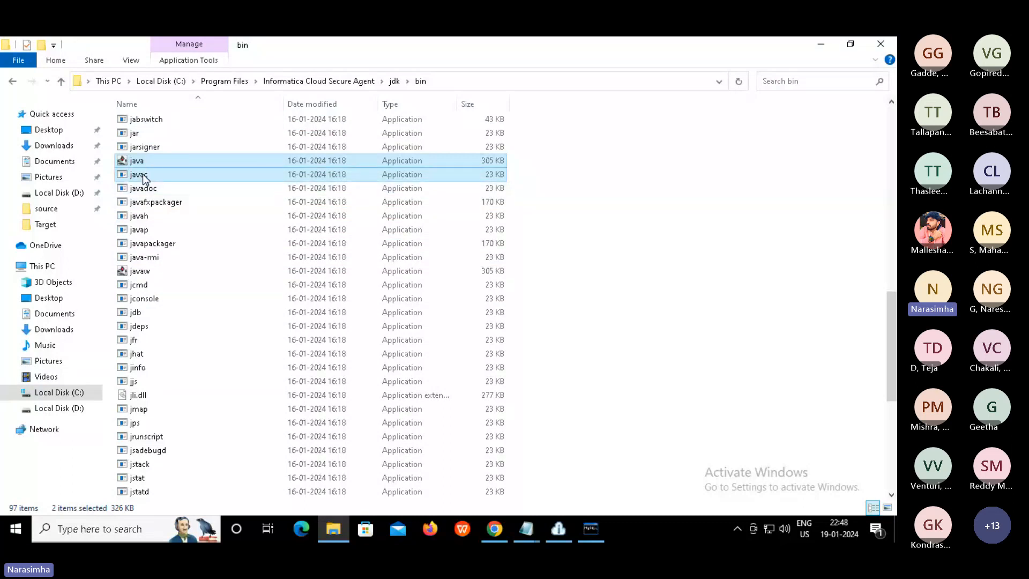
{"action": "mouse_move", "coordinate": [144, 179]}
{"action": "left_click", "coordinate": [142, 160]}
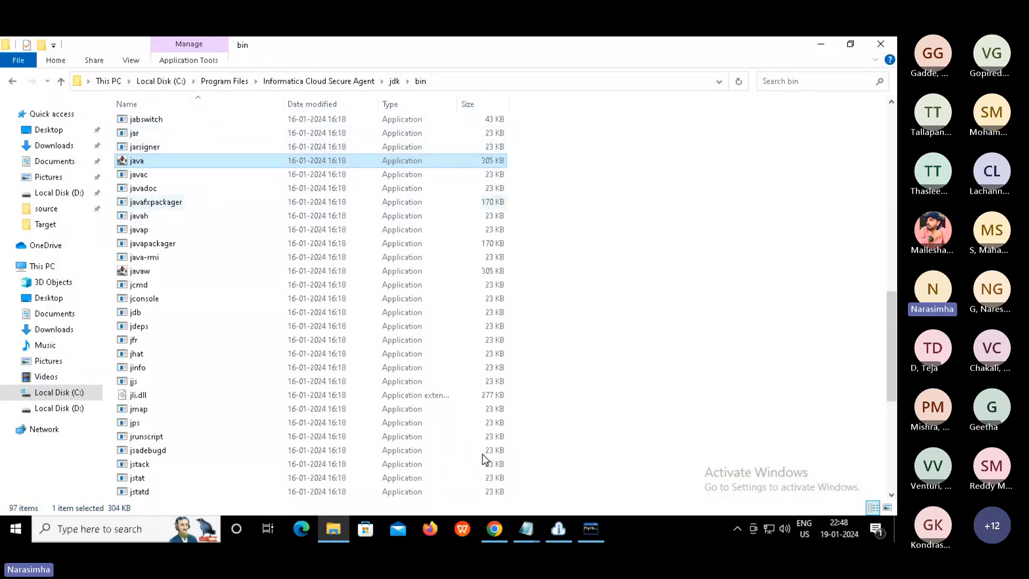
In the compiled Java editor, view the logError API, then split the view to show the canvas
{"action": "left_click", "coordinate": [494, 528]}
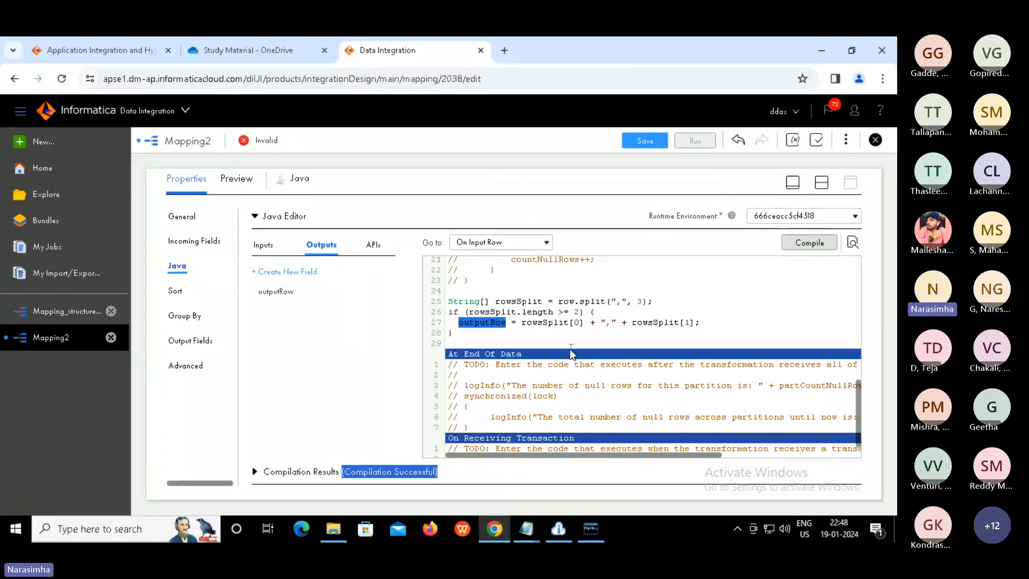
{"action": "left_click", "coordinate": [561, 343]}
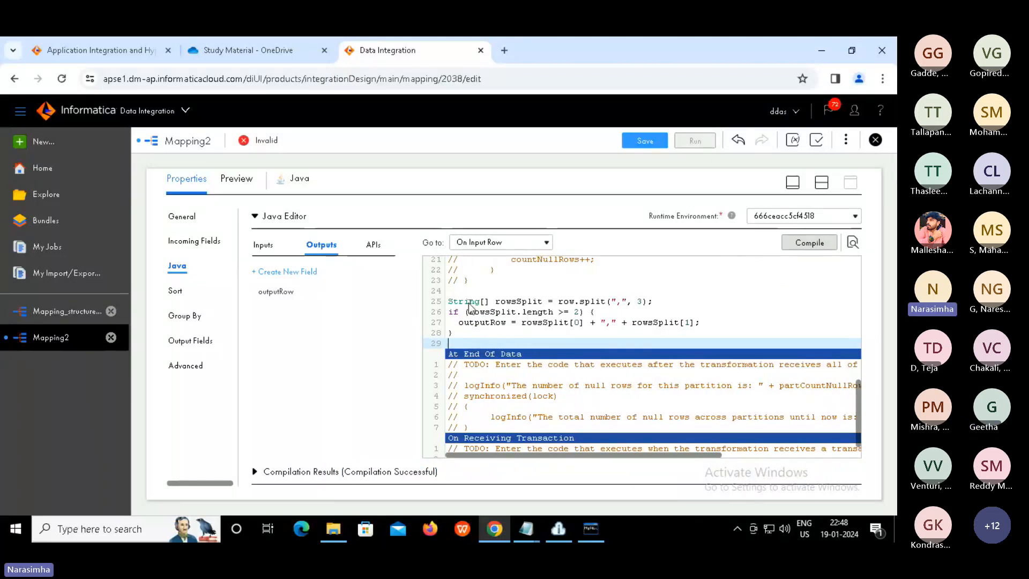
{"action": "left_click", "coordinate": [374, 244]}
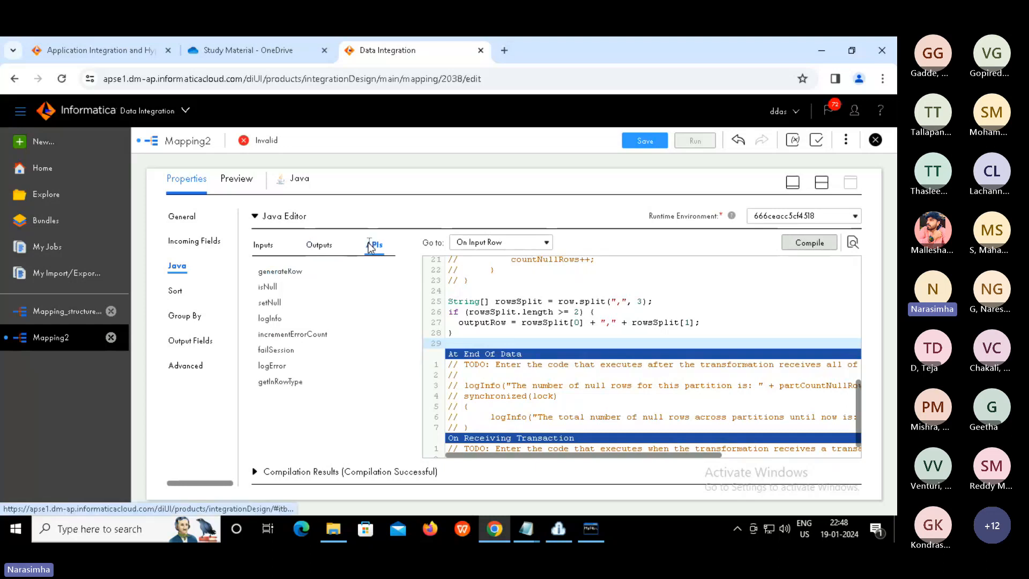
{"action": "left_click", "coordinate": [314, 366]}
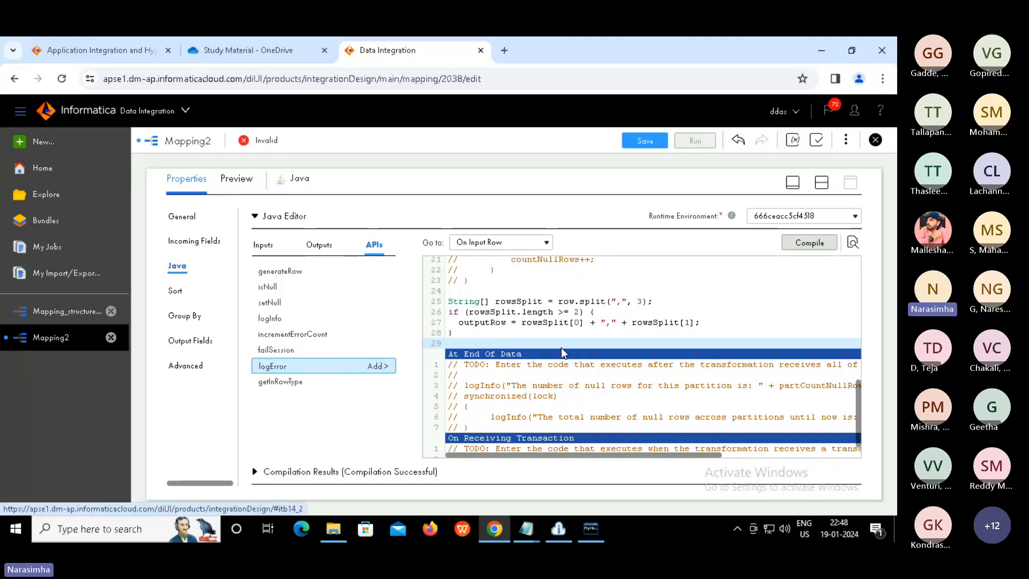
{"action": "left_click", "coordinate": [822, 187]}
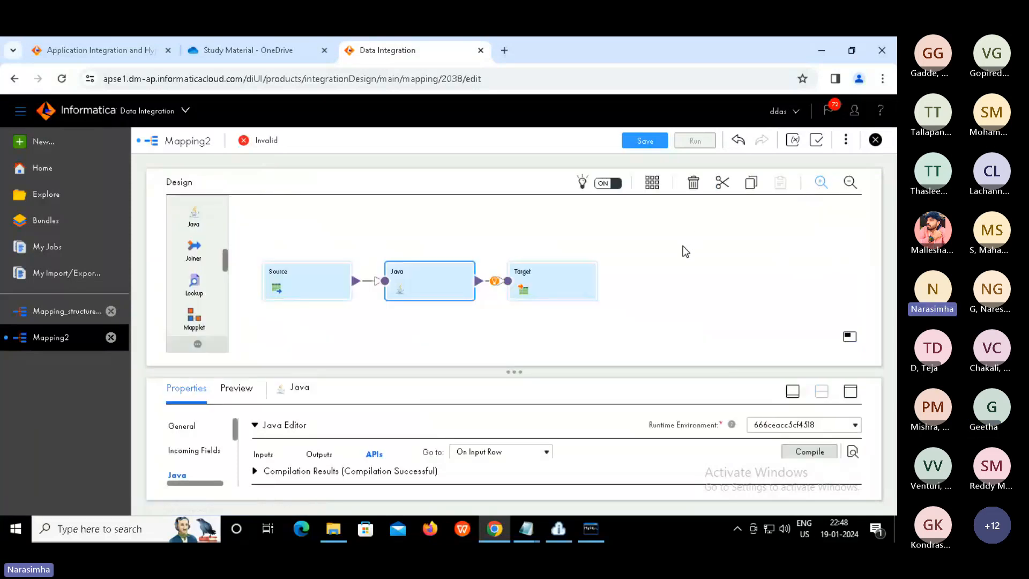
Set the Target node's connection to target_file_connection
{"action": "left_click", "coordinate": [568, 281]}
{"action": "left_click", "coordinate": [850, 394]}
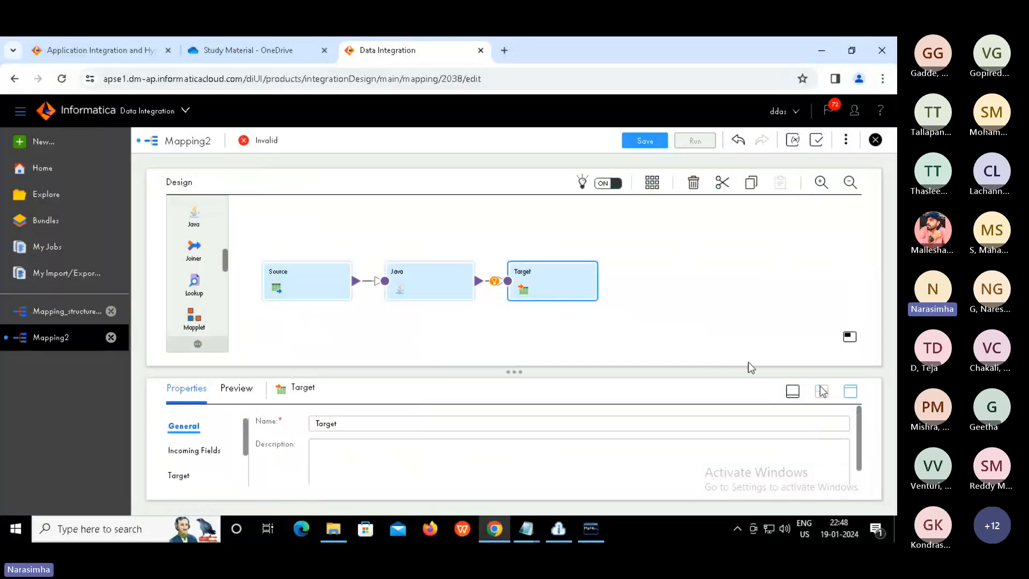
{"action": "left_click", "coordinate": [175, 265]}
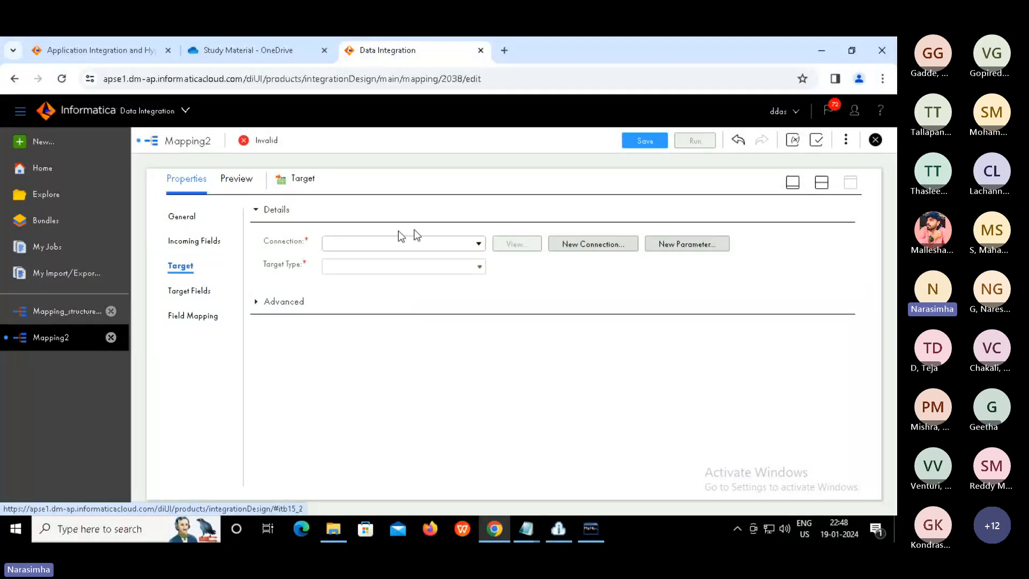
{"action": "left_click", "coordinate": [478, 243]}
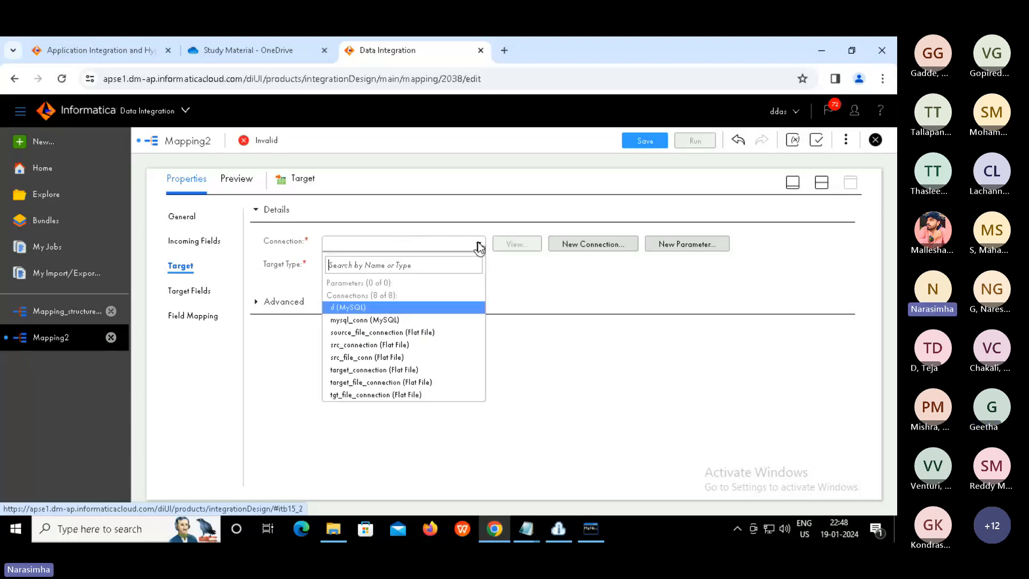
{"action": "left_click", "coordinate": [381, 382]}
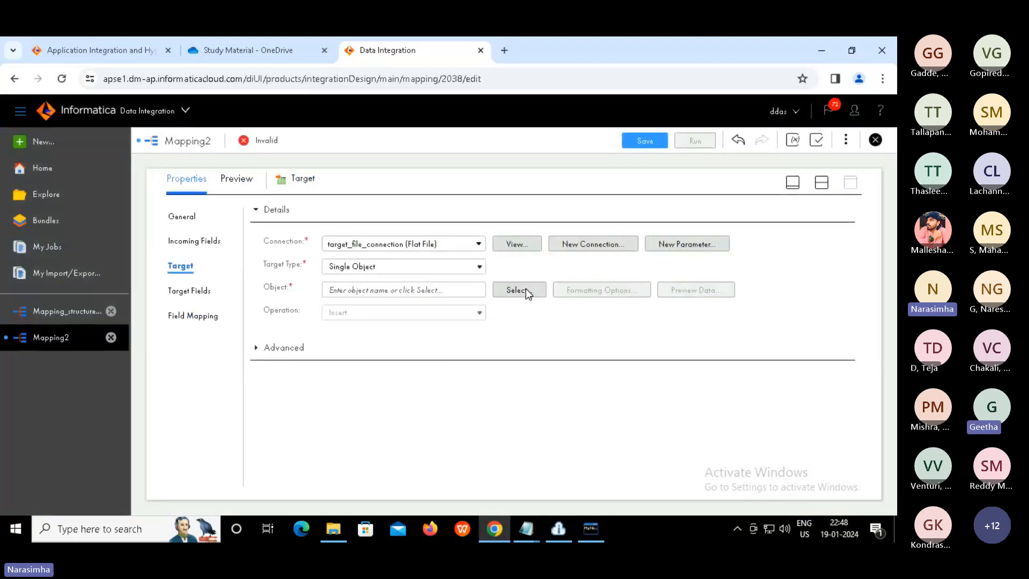
Have the Target create a new file named java_result.txt at runtime
{"action": "left_click", "coordinate": [514, 290]}
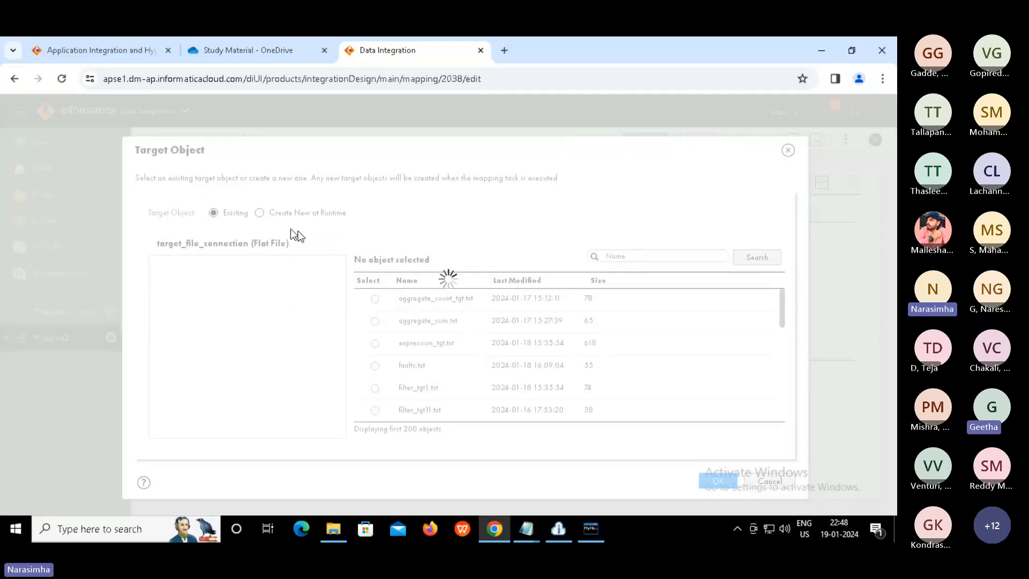
{"action": "left_click", "coordinate": [259, 213]}
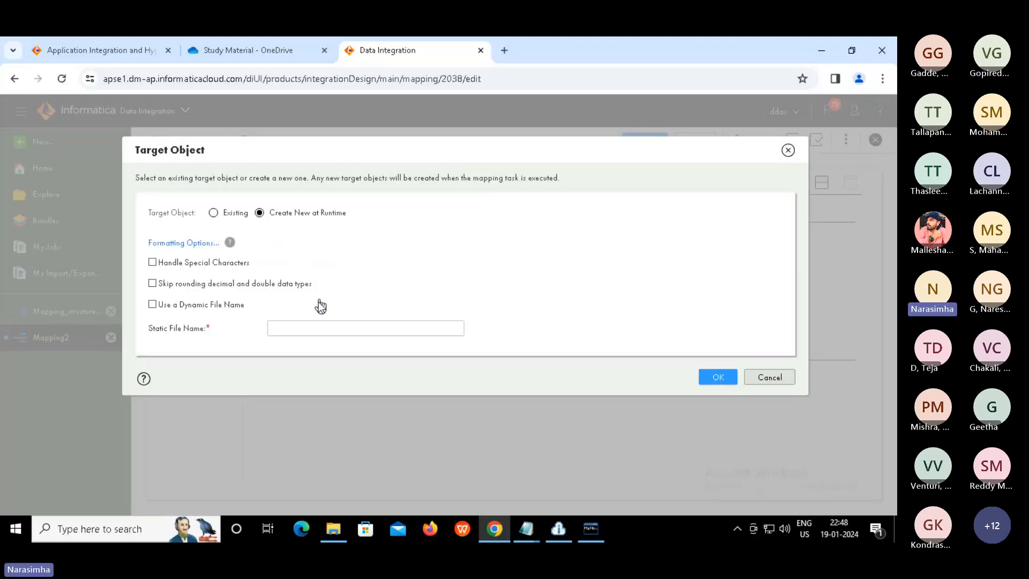
{"action": "left_click", "coordinate": [297, 328]}
{"action": "type", "text": "java_result.txt"}
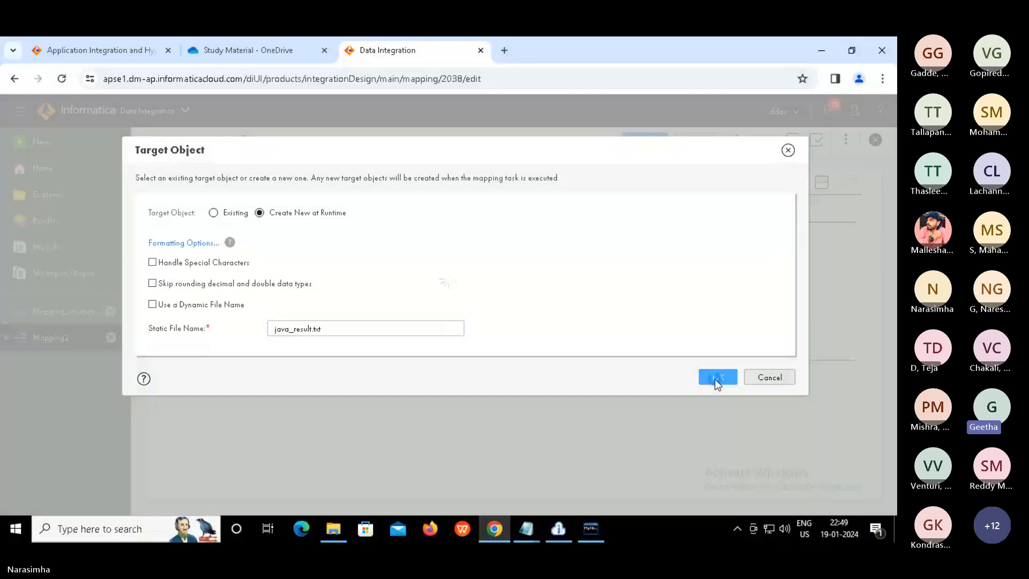
{"action": "left_click", "coordinate": [715, 378]}
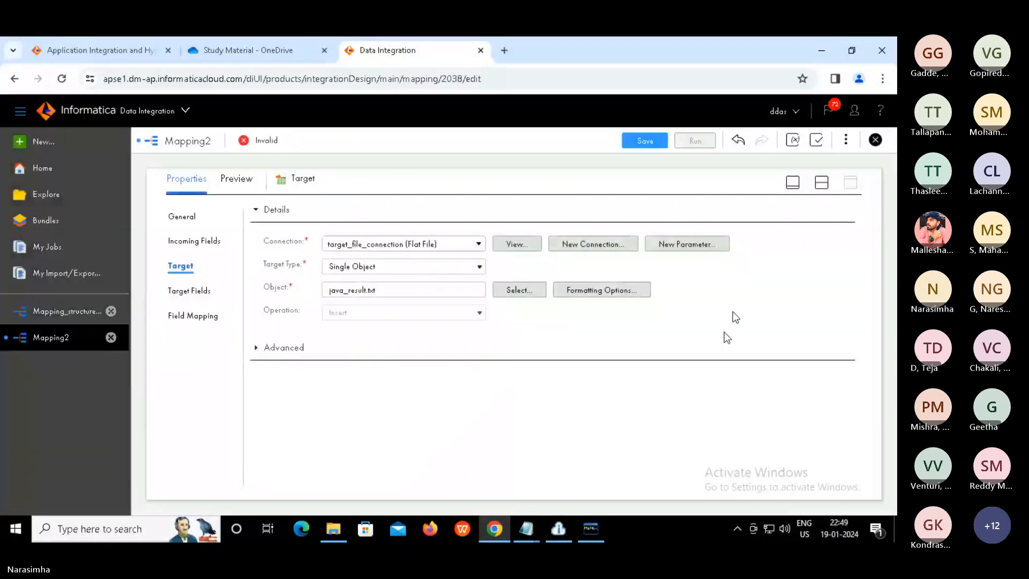
Rename the mapping from Mapping2 to Mapping_java and save it so it shows Valid
{"action": "left_click", "coordinate": [822, 184]}
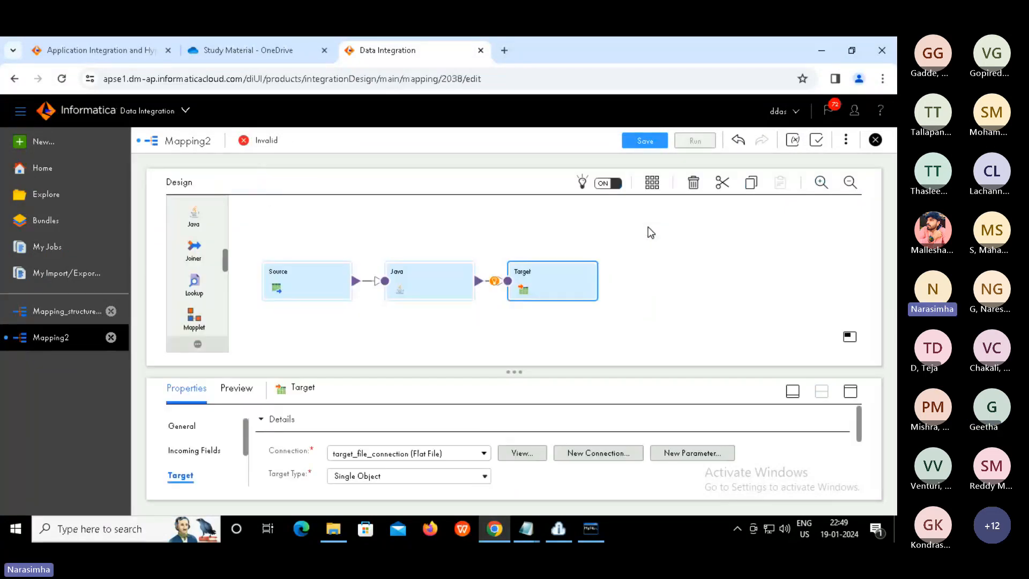
{"action": "left_click", "coordinate": [445, 326]}
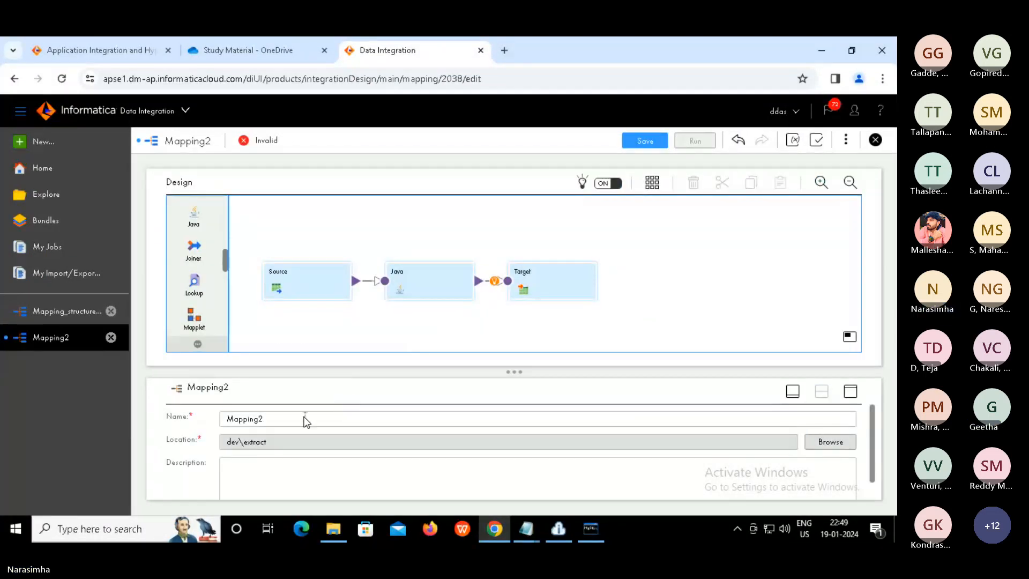
{"action": "left_click", "coordinate": [305, 419]}
{"action": "key", "text": "BackSpace"}
{"action": "type", "text": "_"}
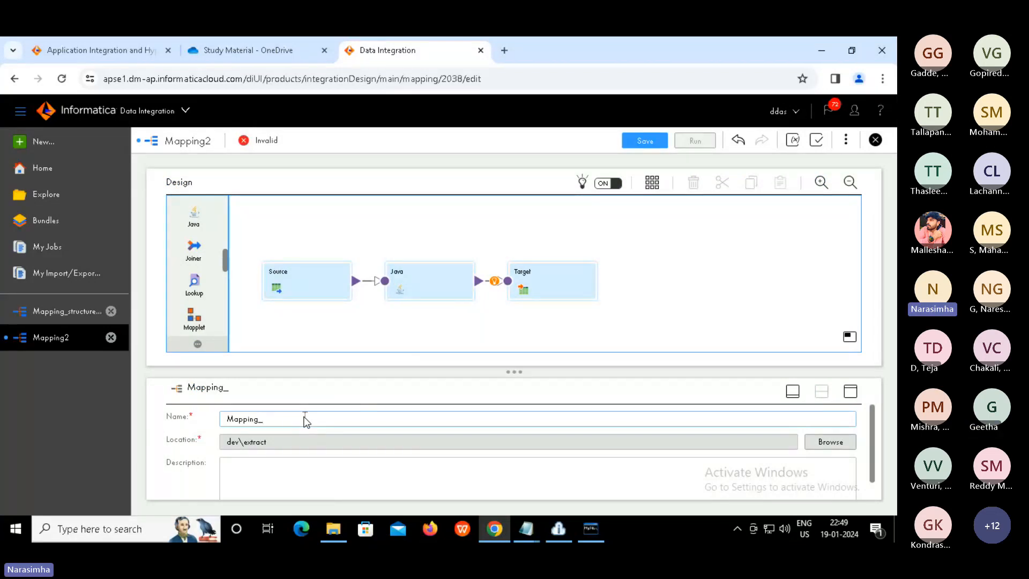
{"action": "type", "text": "java"}
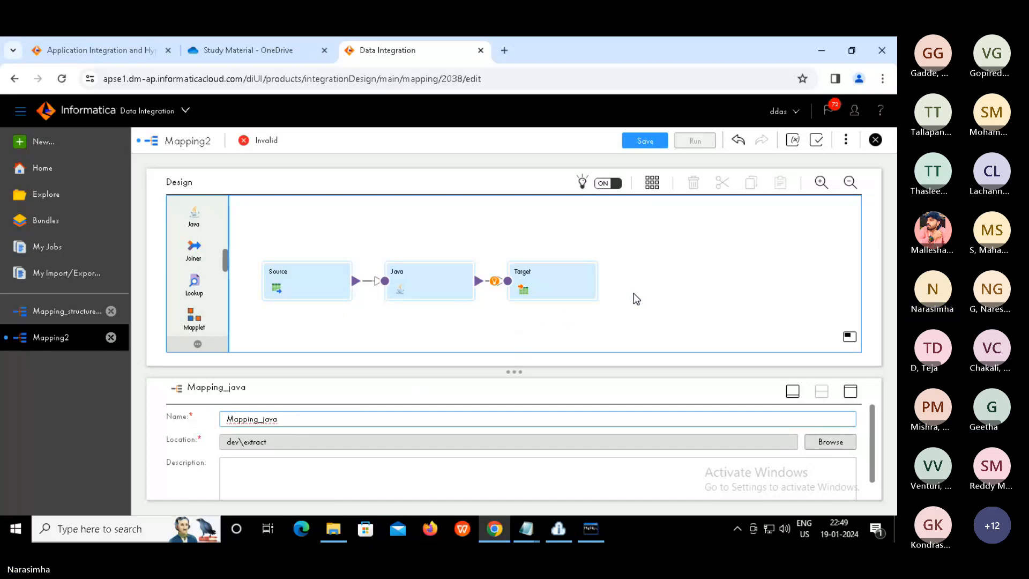
{"action": "left_click", "coordinate": [634, 294]}
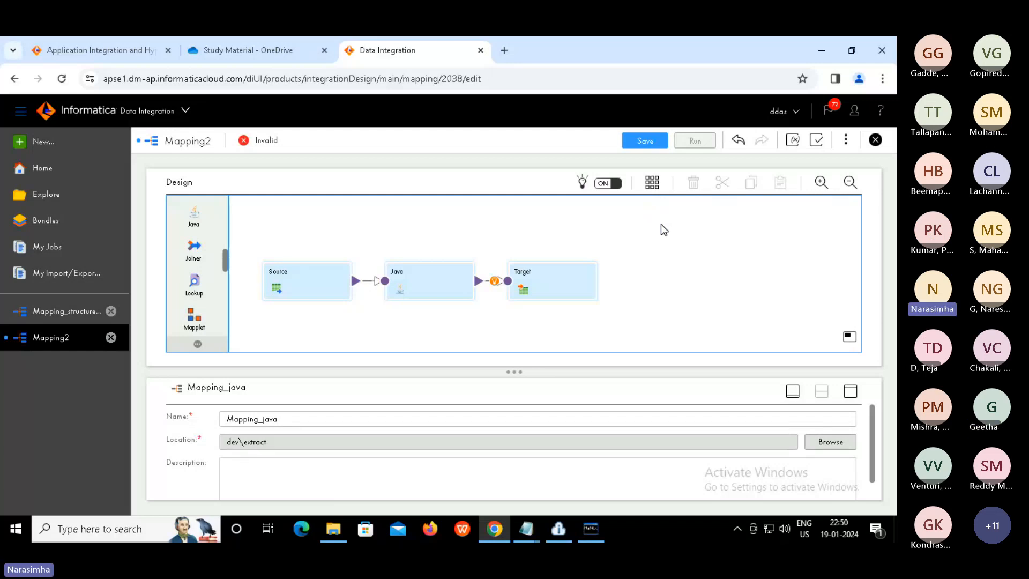
{"action": "left_click", "coordinate": [643, 142]}
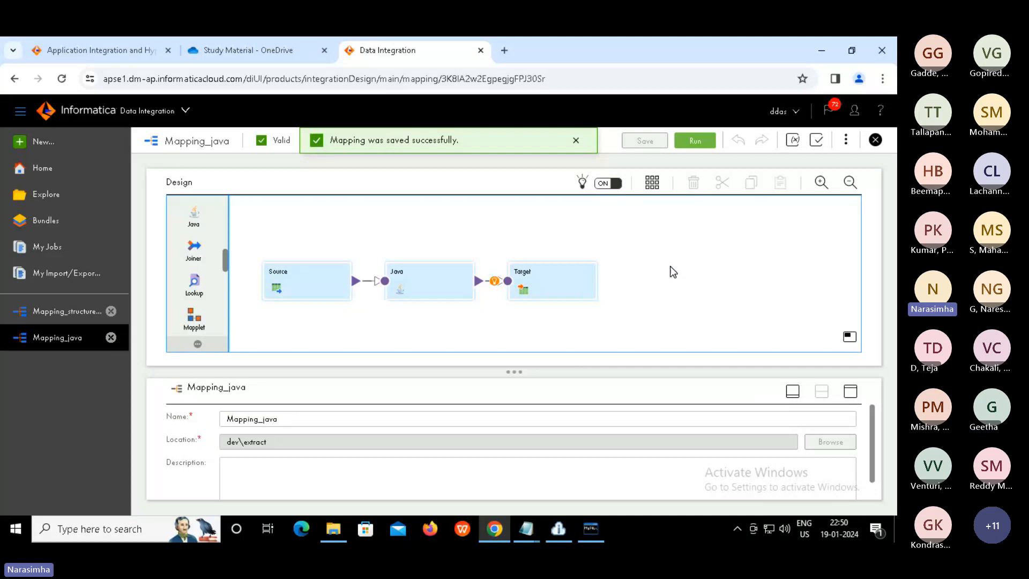
Run Mapping_java on runtime environment 666ceacc5cf4518 and view its Starting job in My Jobs
{"action": "left_click", "coordinate": [576, 143]}
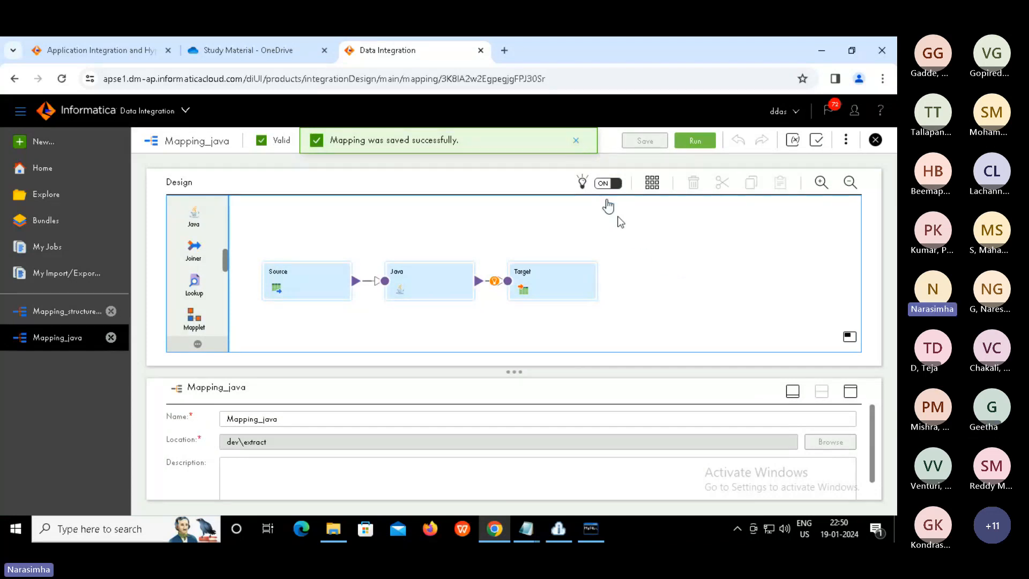
{"action": "left_click", "coordinate": [700, 144]}
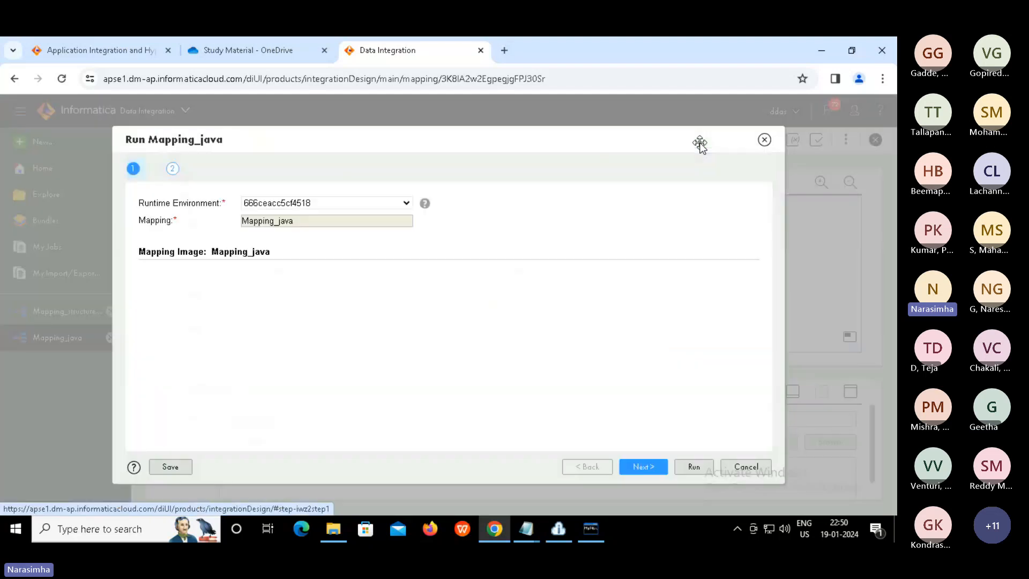
{"action": "left_click", "coordinate": [395, 204]}
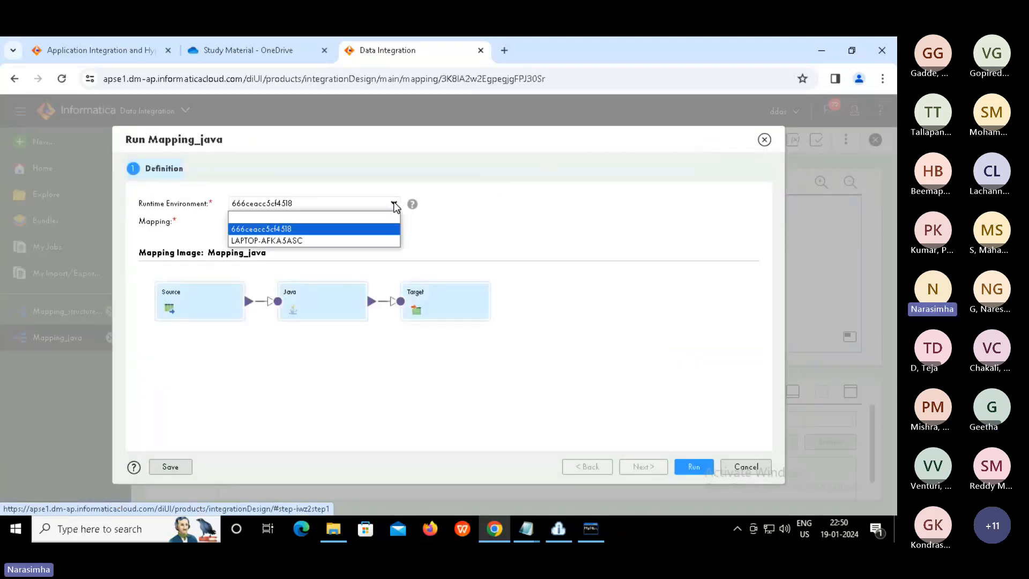
{"action": "left_click", "coordinate": [308, 230]}
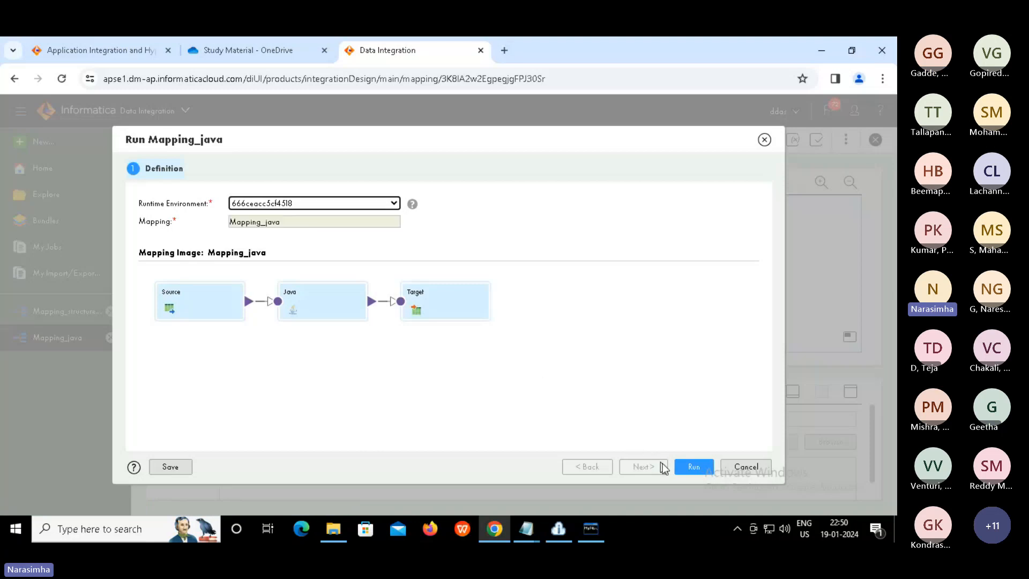
{"action": "left_click", "coordinate": [686, 464]}
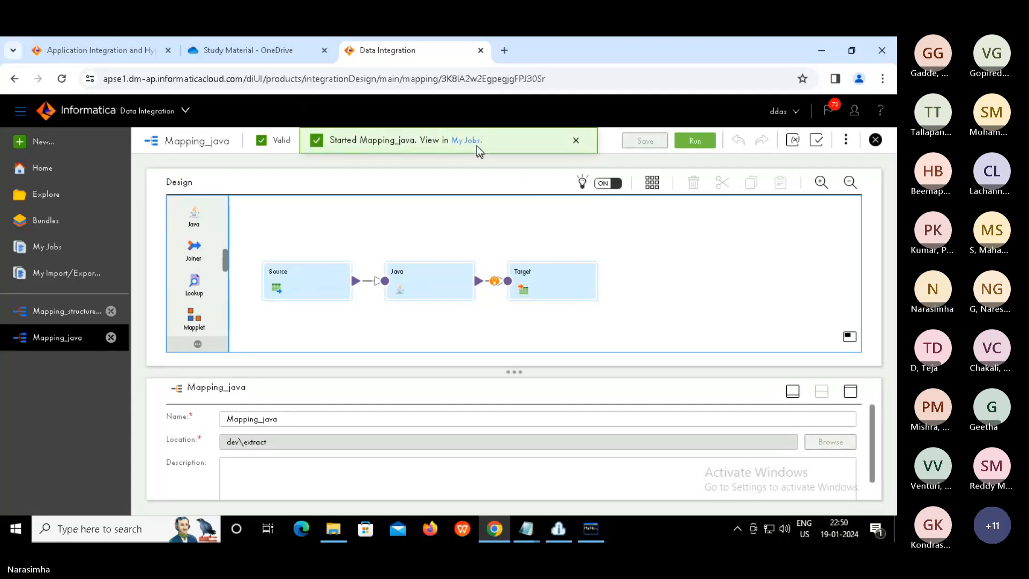
{"action": "left_click", "coordinate": [469, 144]}
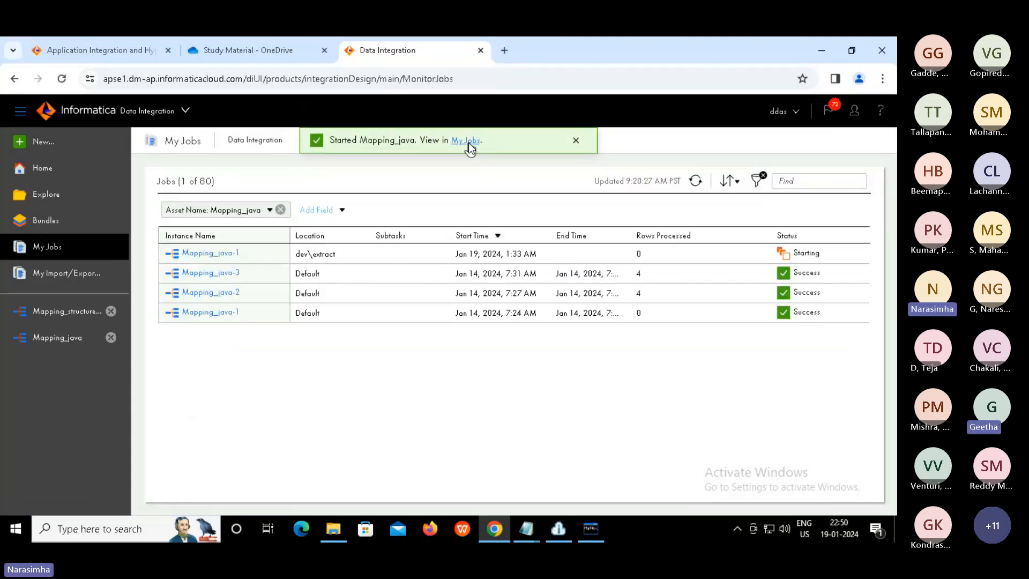
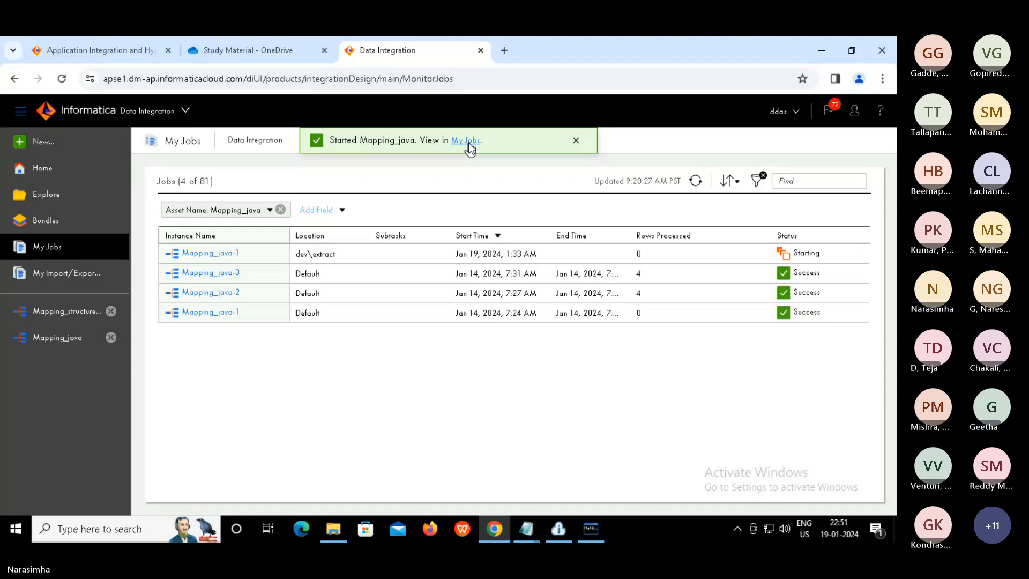
Dismiss the started banner and refresh My Jobs until Mapping_java-1 shows Success with 0 rows
{"action": "left_click", "coordinate": [579, 141]}
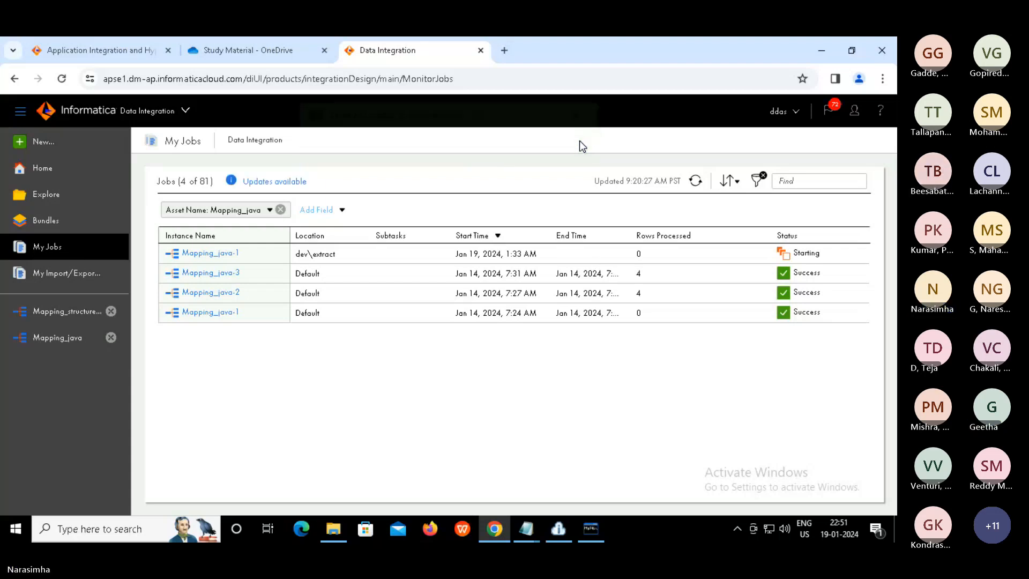
{"action": "left_click", "coordinate": [696, 182]}
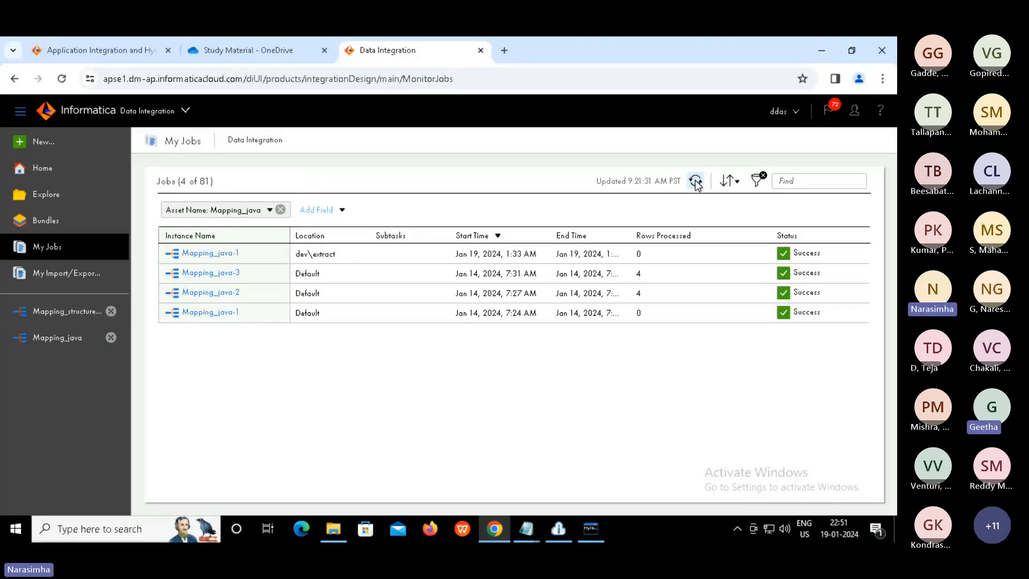
{"action": "left_click_drag", "start_coordinate": [648, 255], "coordinate": [617, 257]}
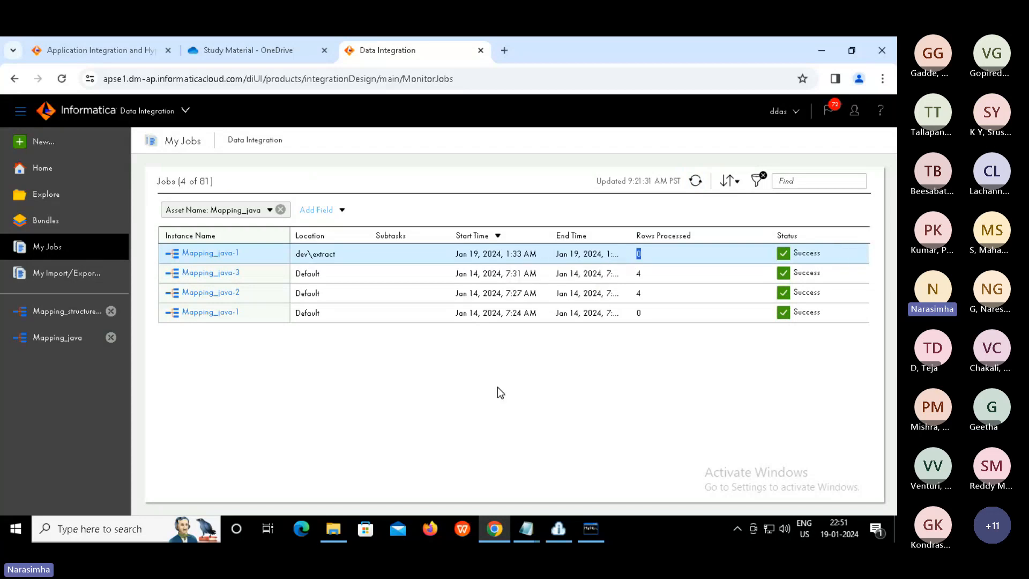
{"action": "left_click", "coordinate": [427, 496]}
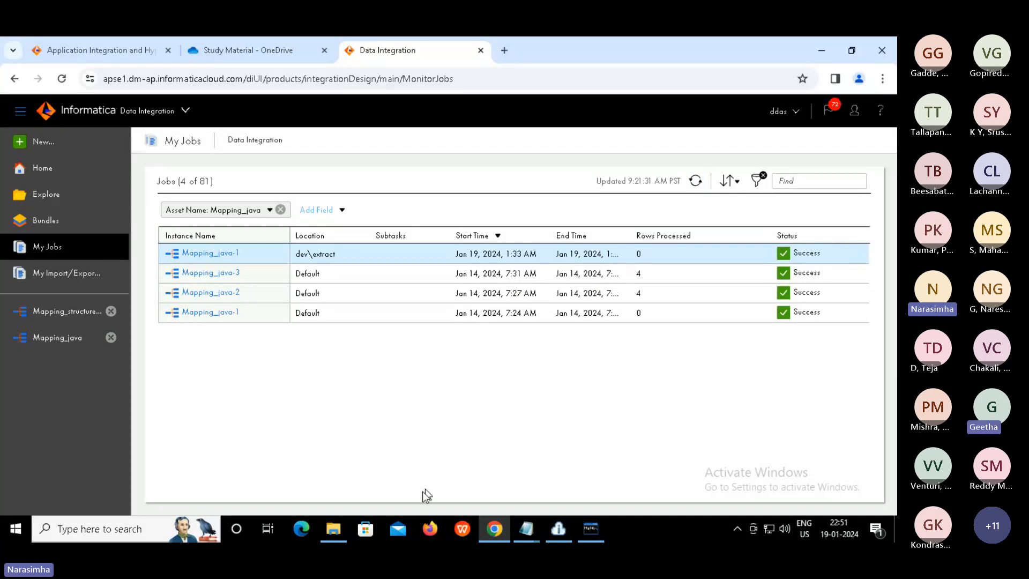
{"action": "left_click", "coordinate": [334, 530]}
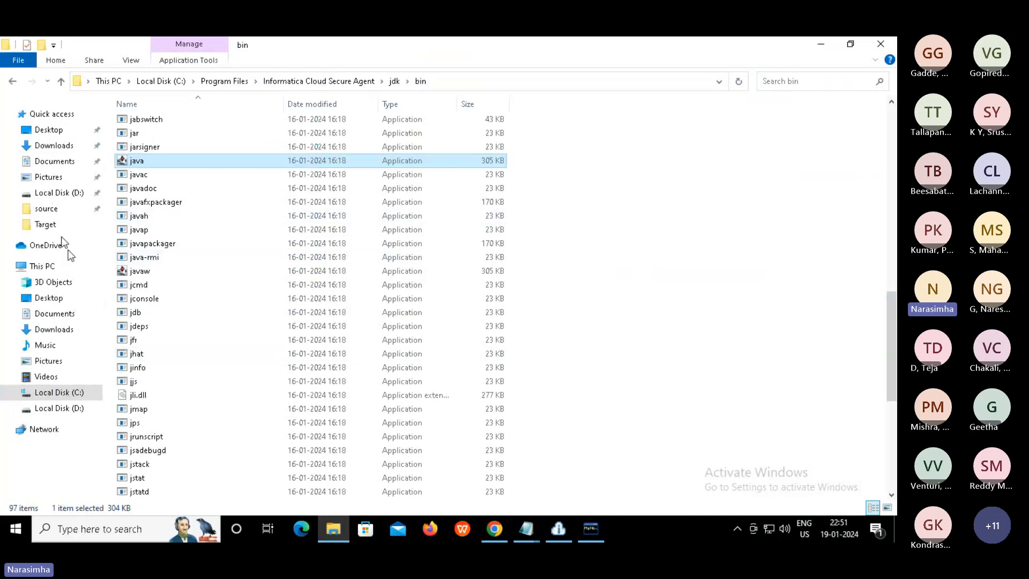
{"action": "left_click", "coordinate": [45, 225]}
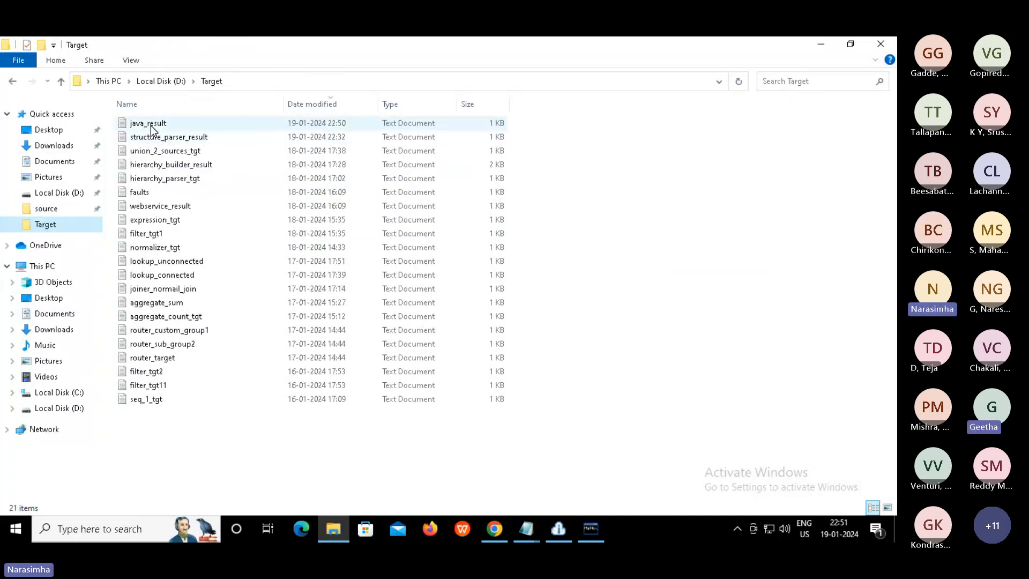
{"action": "double_click", "coordinate": [150, 125]}
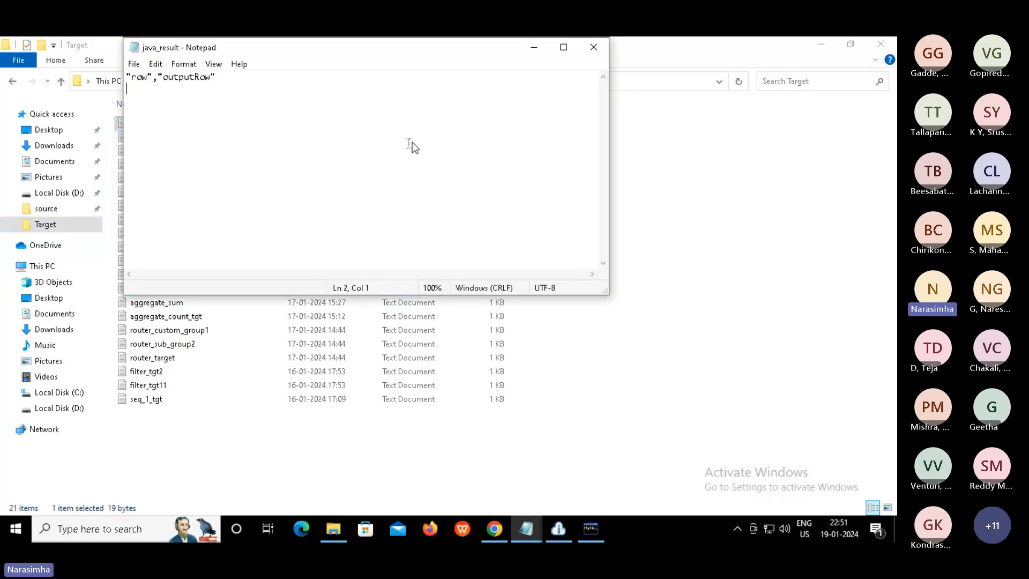
{"action": "left_click", "coordinate": [595, 48]}
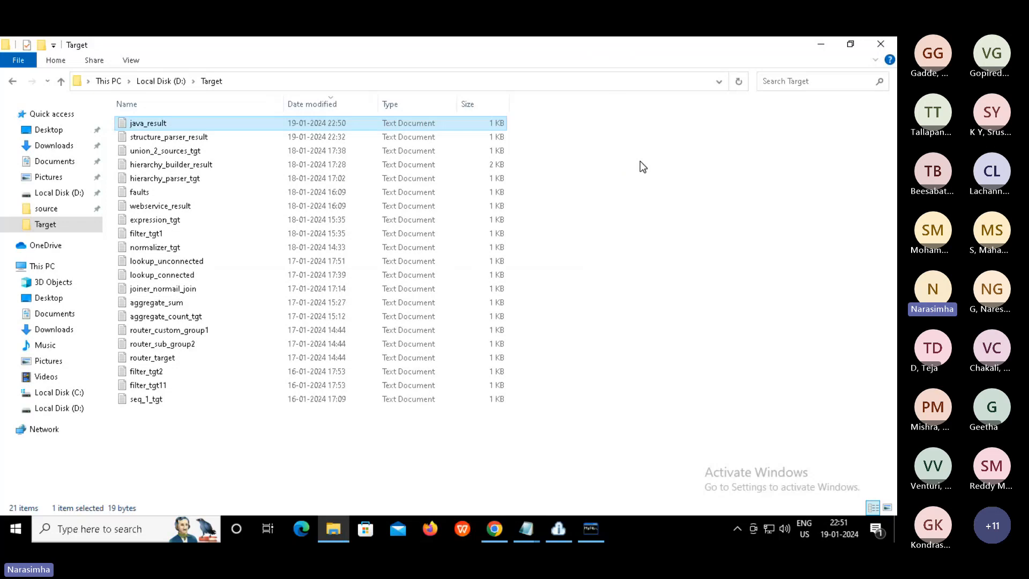
{"action": "left_click", "coordinate": [492, 527]}
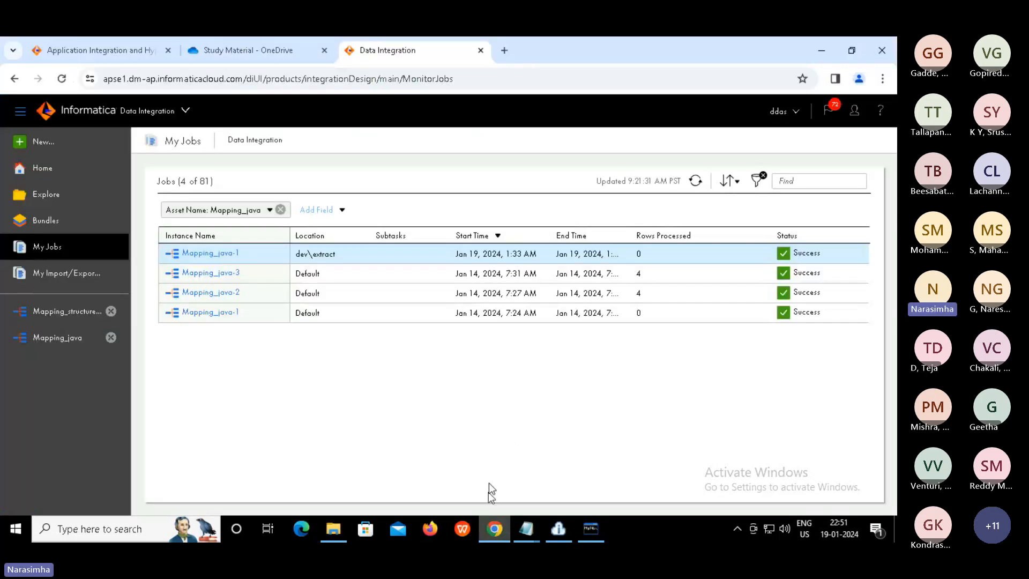
Open Mapping_java and select its Java transformation to show its properties
{"action": "left_click", "coordinate": [62, 340]}
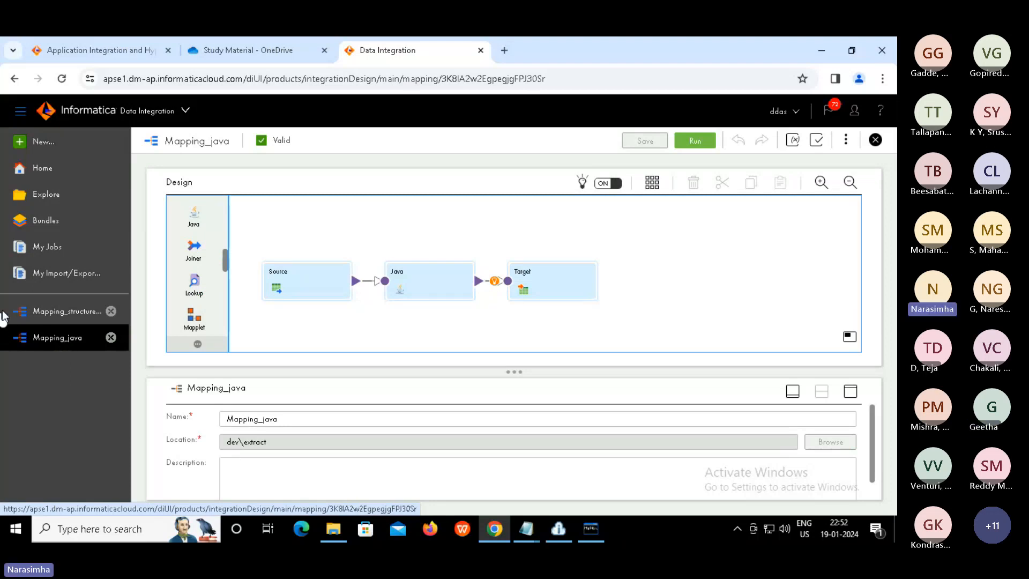
{"action": "left_click", "coordinate": [414, 282]}
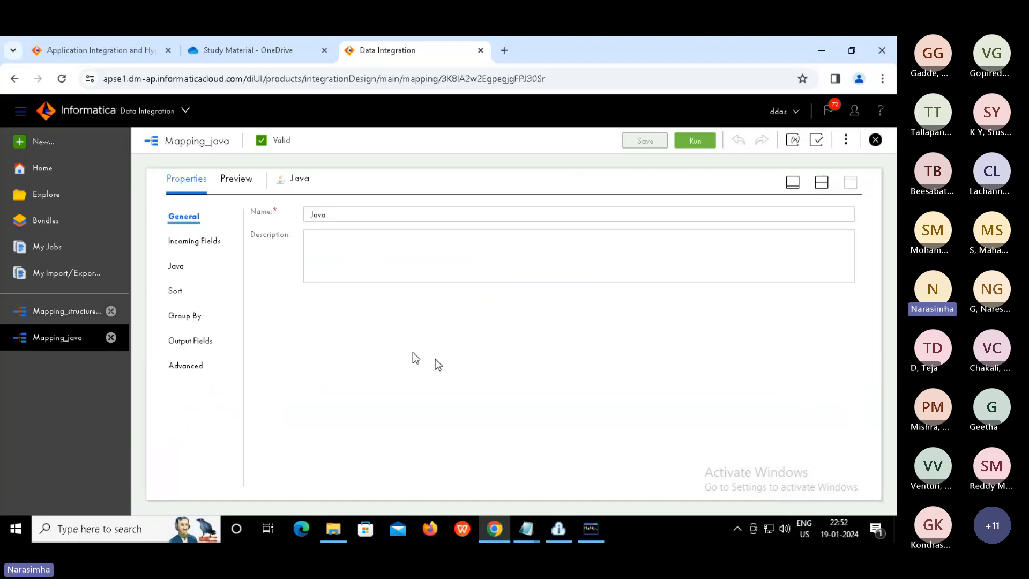
Open the Java transformation's On Input Row code and show the available Java APIs
{"action": "left_click", "coordinate": [176, 273]}
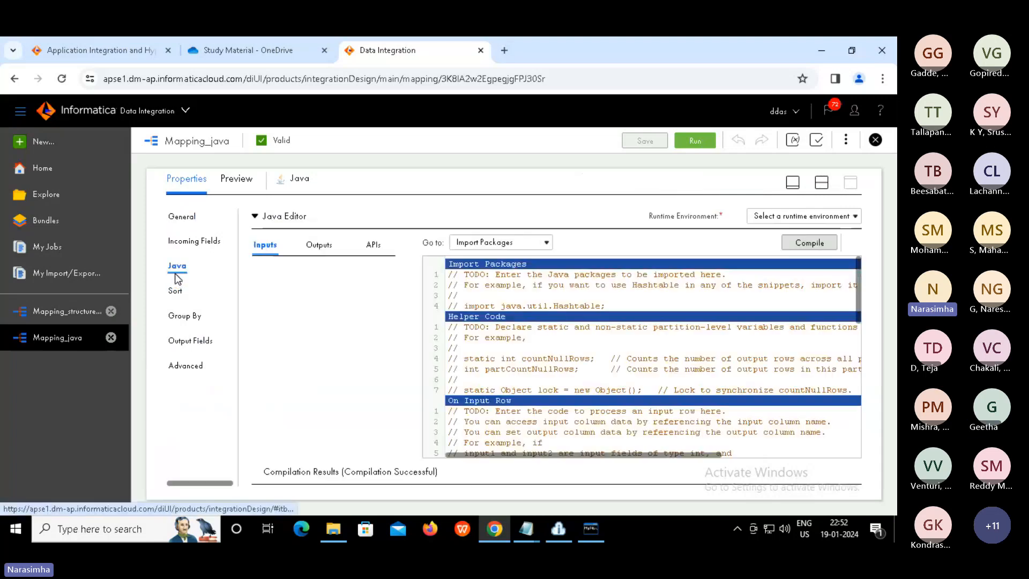
{"action": "left_click", "coordinate": [576, 411]}
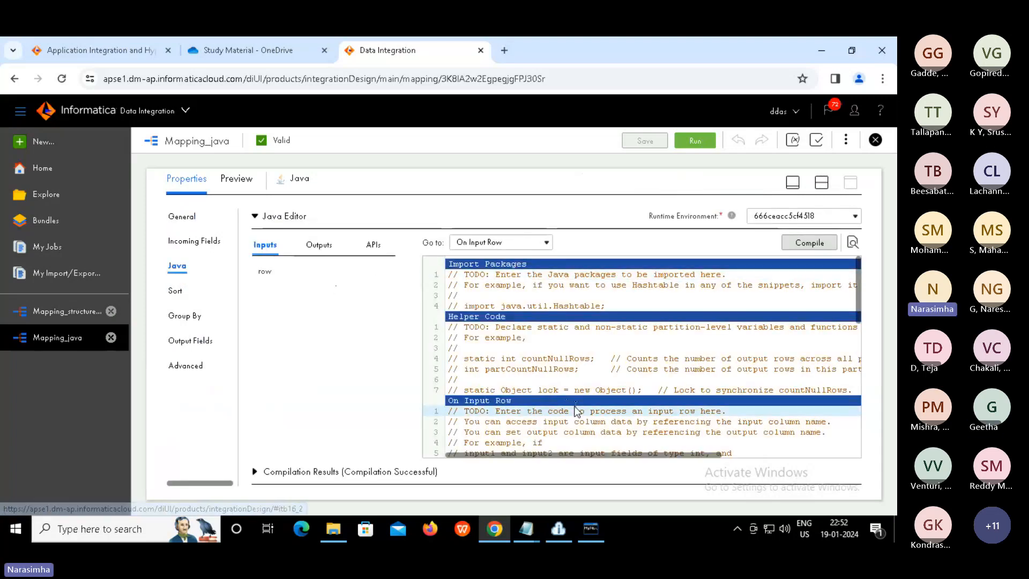
{"action": "left_click", "coordinate": [374, 246]}
{"action": "mouse_move", "coordinate": [326, 335]}
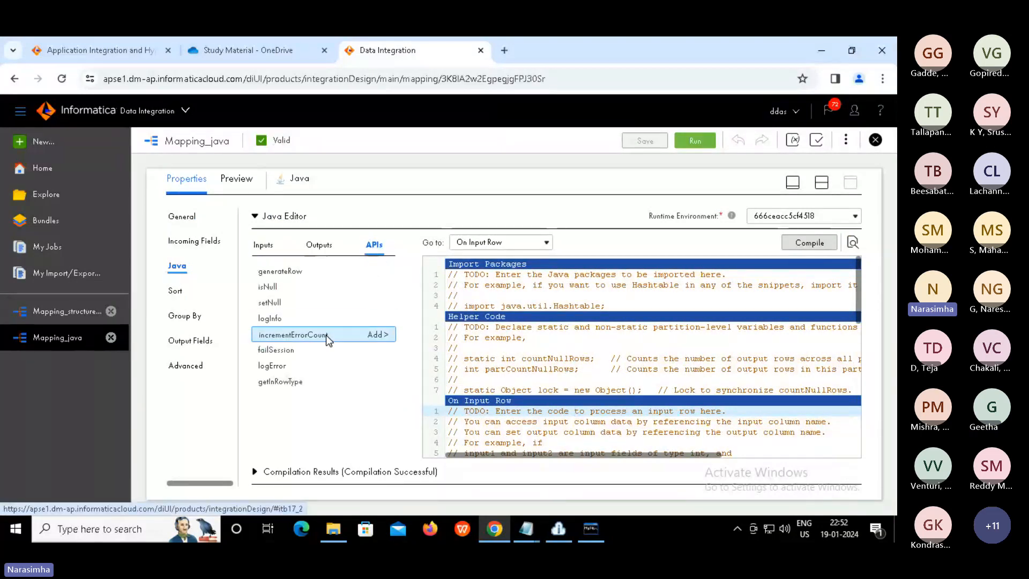
{"action": "mouse_move", "coordinate": [284, 274]}
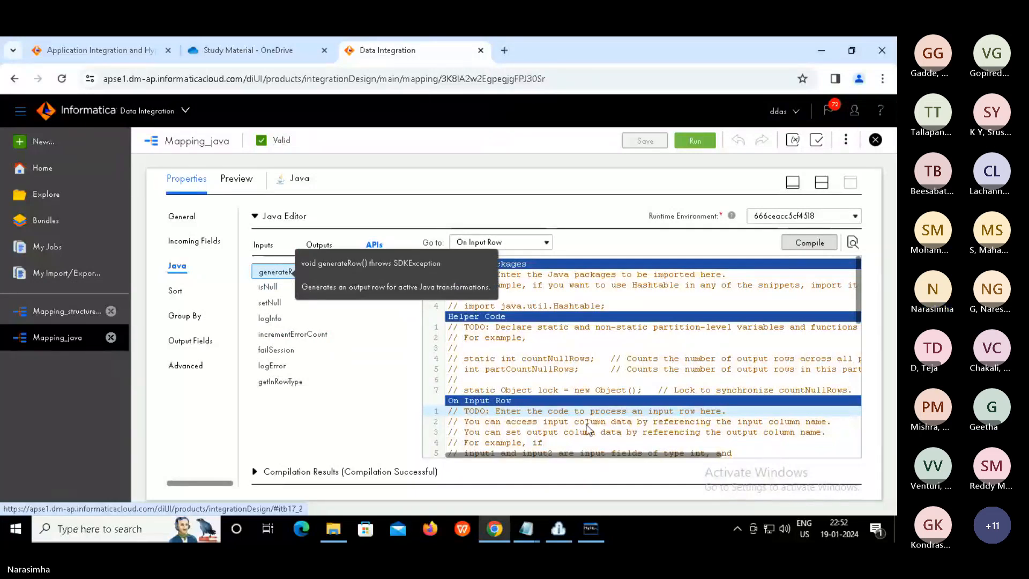
Insert a generateRow() call on line 29 after the split code and compile successfully
{"action": "left_click", "coordinate": [532, 394]}
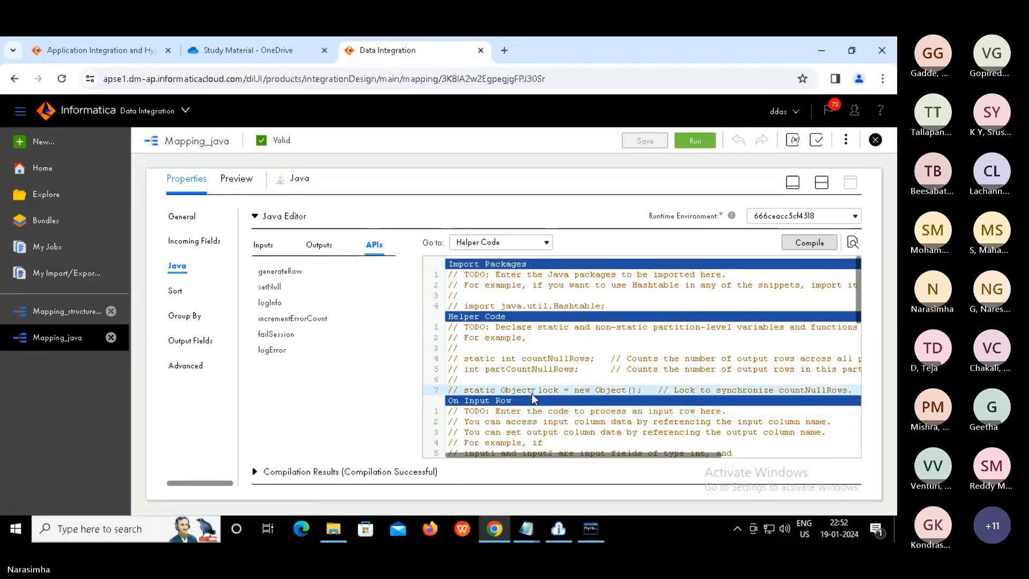
{"action": "key", "text": "Down"}
{"action": "key", "text": "Down"}
{"action": "key", "text": "Down"}
{"action": "key", "text": "Down"}
{"action": "key", "text": "Down"}
{"action": "key", "text": "Down"}
{"action": "key", "text": "Down"}
{"action": "key", "text": "Down"}
{"action": "key", "text": "Down"}
{"action": "key", "text": "Down"}
{"action": "key", "text": "Down"}
{"action": "key", "text": "Down"}
{"action": "key", "text": "Down"}
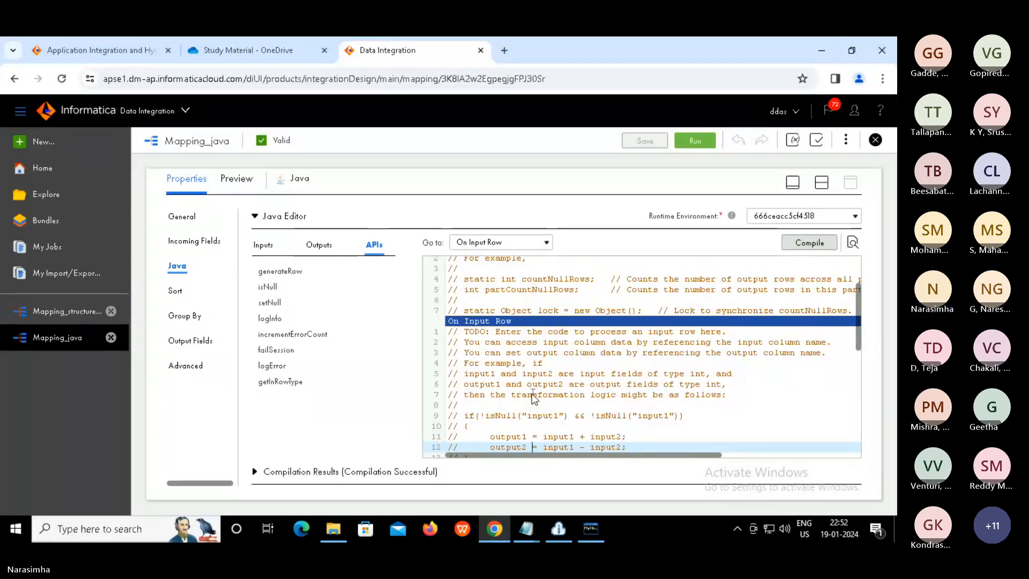
{"action": "key", "text": "Down"}
{"action": "key", "text": "Down"}
{"action": "key", "text": "Down"}
{"action": "key", "text": "Down"}
{"action": "key", "text": "Down"}
{"action": "key", "text": "Down"}
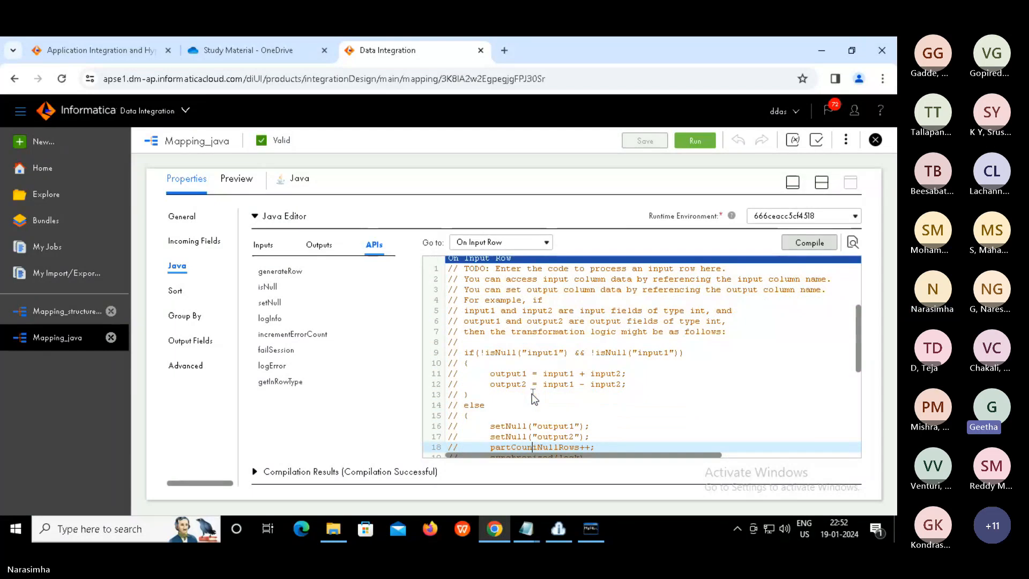
{"action": "key", "text": "Down"}
{"action": "key", "text": "Down"}
{"action": "key", "text": "Down"}
{"action": "key", "text": "Down"}
{"action": "key", "text": "Down"}
{"action": "key", "text": "Down"}
{"action": "key", "text": "Down"}
{"action": "key", "text": "Down"}
{"action": "key", "text": "Down"}
{"action": "key", "text": "Down"}
{"action": "key", "text": "Down"}
{"action": "key", "text": "Down"}
{"action": "key", "text": "Down"}
{"action": "key", "text": "Down"}
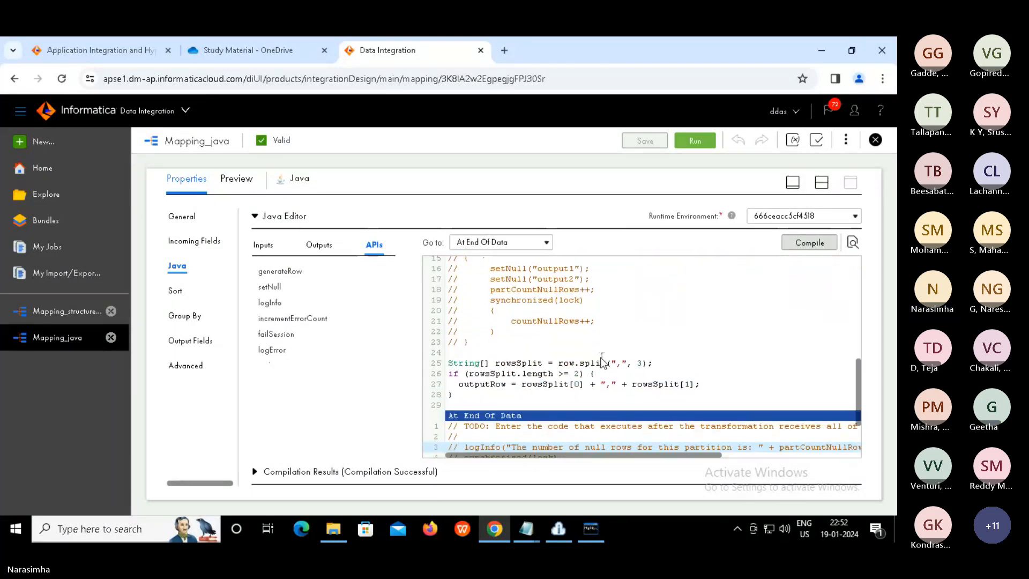
{"action": "left_click", "coordinate": [466, 405]}
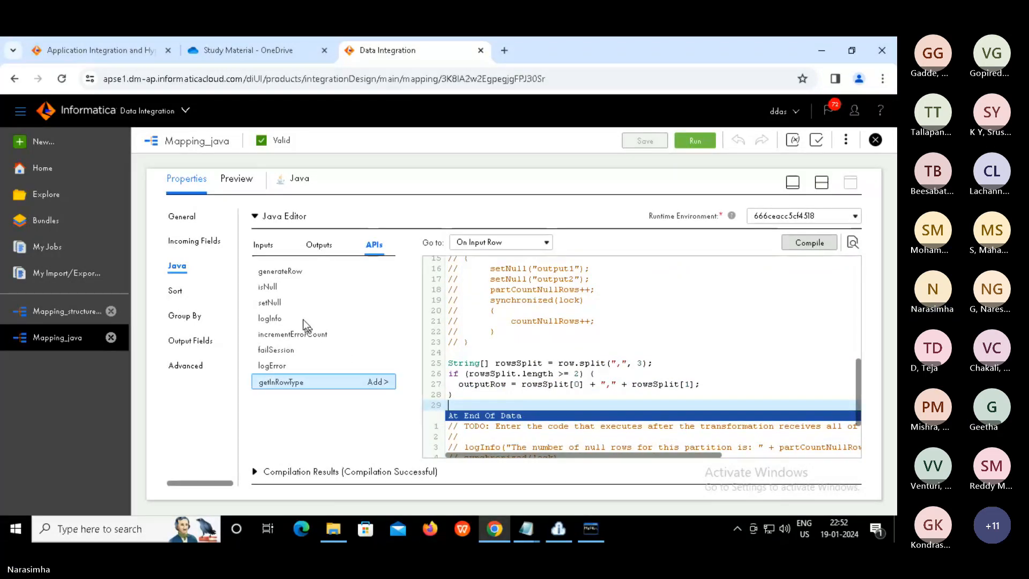
{"action": "mouse_move", "coordinate": [283, 269]}
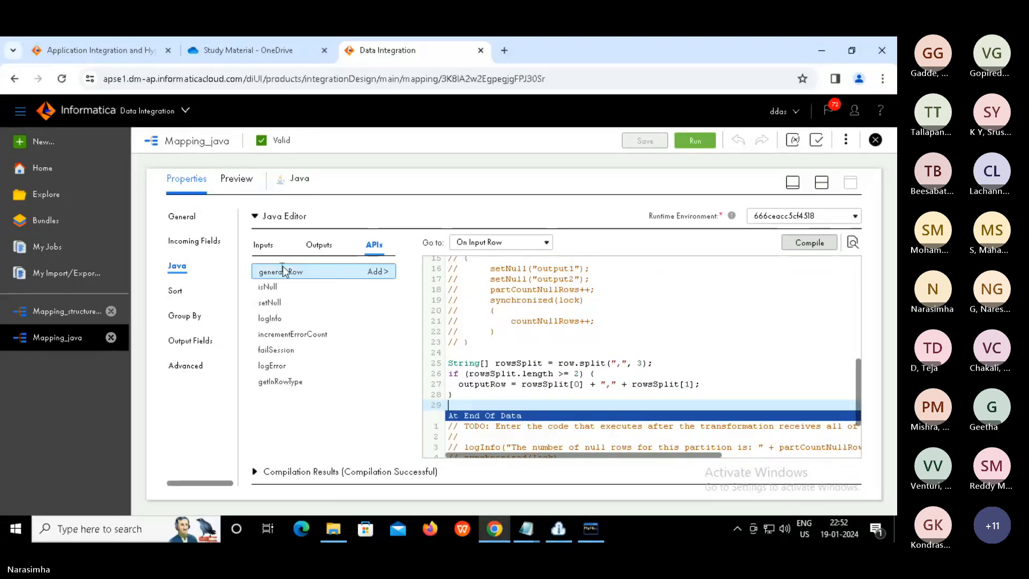
{"action": "left_click", "coordinate": [384, 273]}
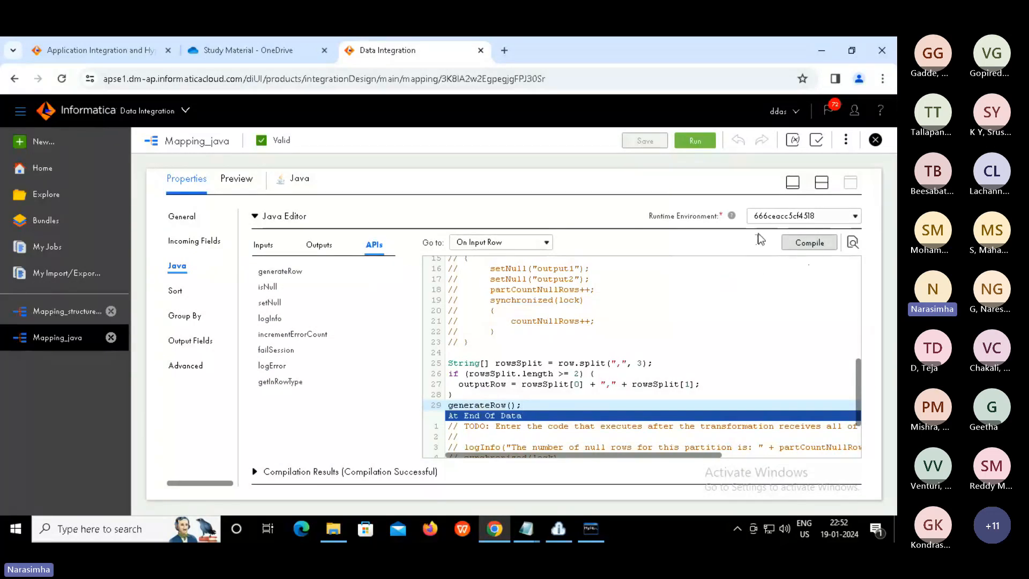
{"action": "double_click", "coordinate": [478, 405]}
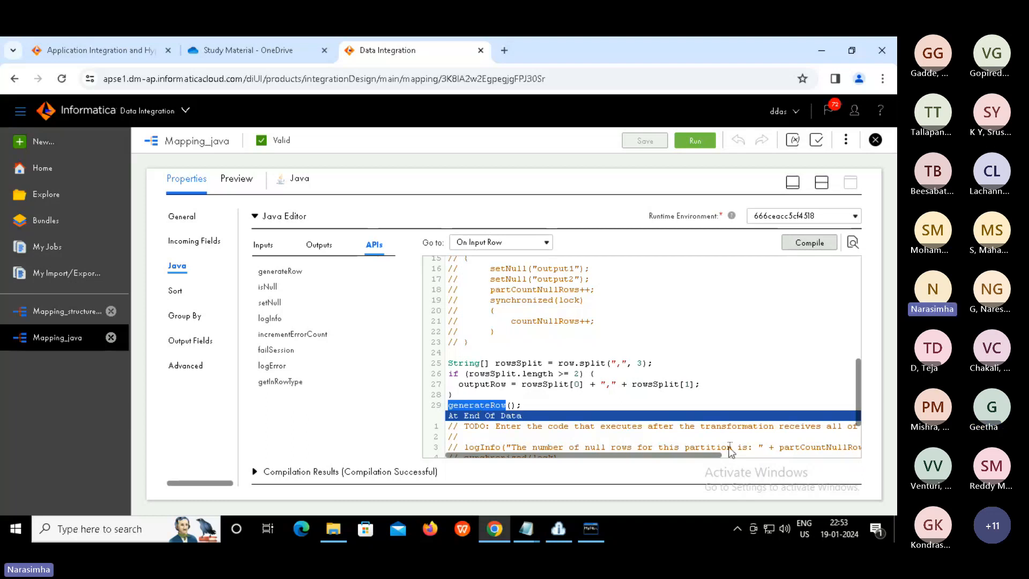
{"action": "left_click", "coordinate": [810, 244]}
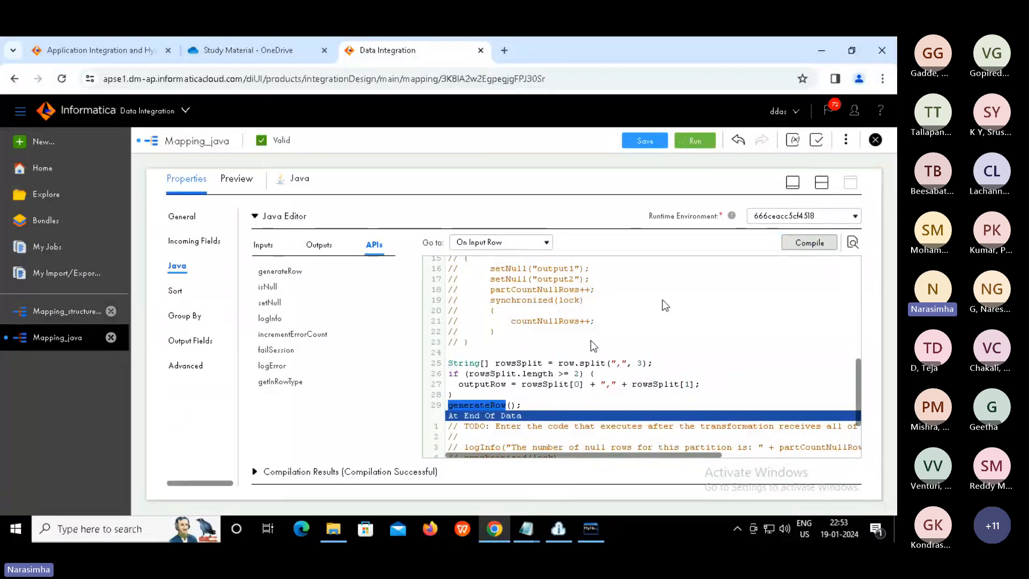
Save and run Mapping_java, then view Mapping_java-2 as Starting in My Jobs
{"action": "left_click", "coordinate": [821, 182]}
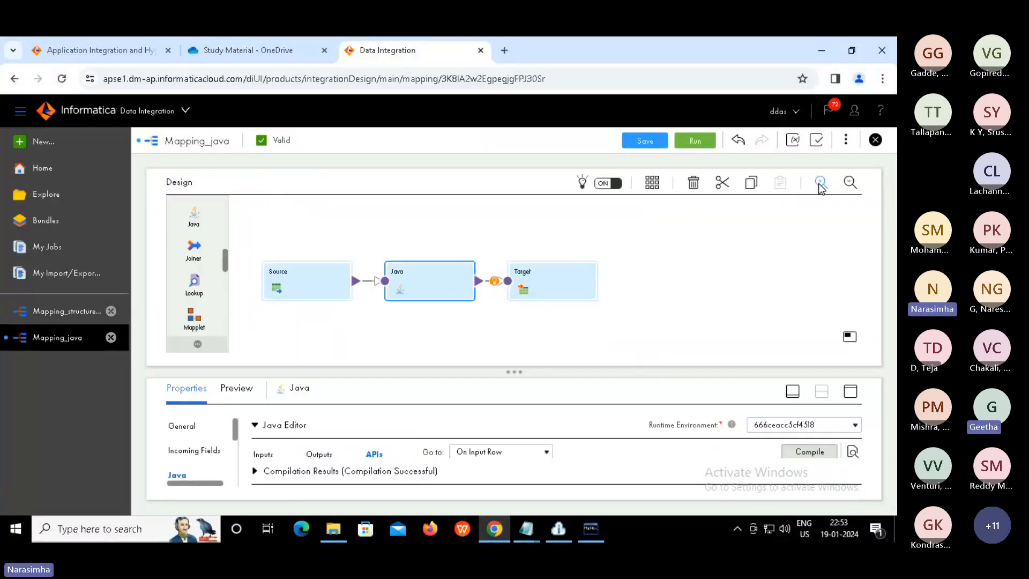
{"action": "left_click", "coordinate": [643, 142]}
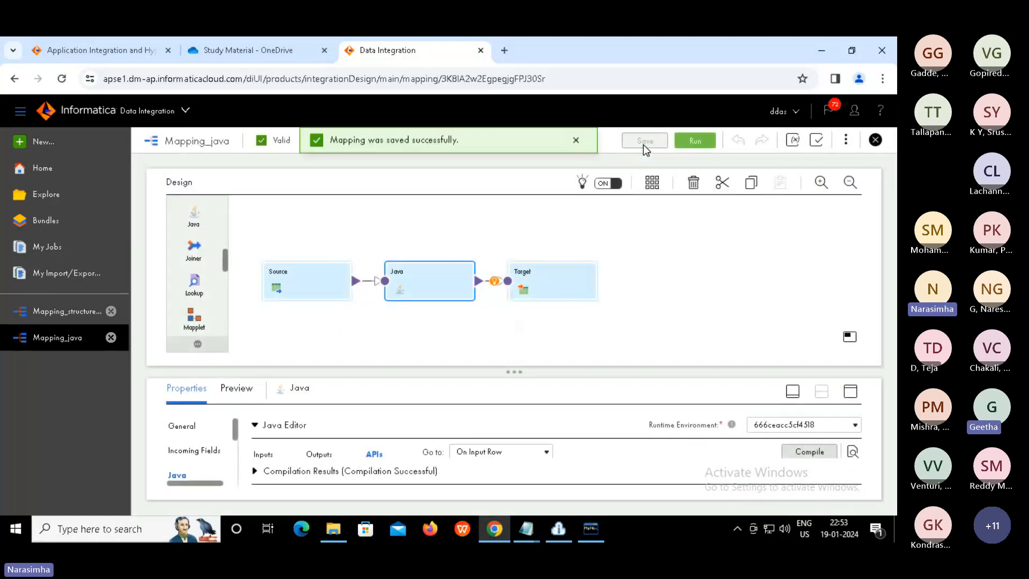
{"action": "left_click", "coordinate": [690, 140]}
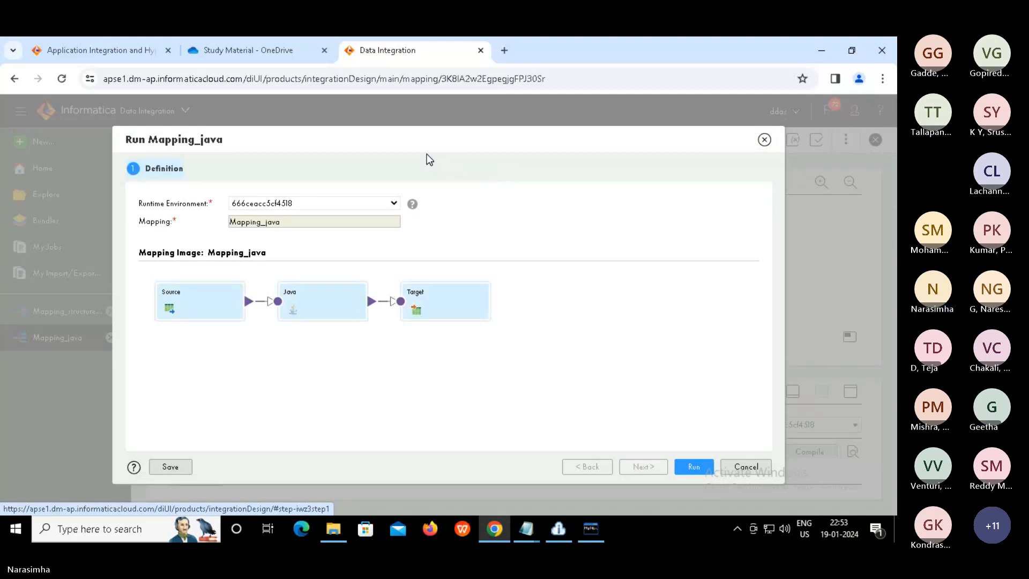
{"action": "left_click", "coordinate": [691, 467]}
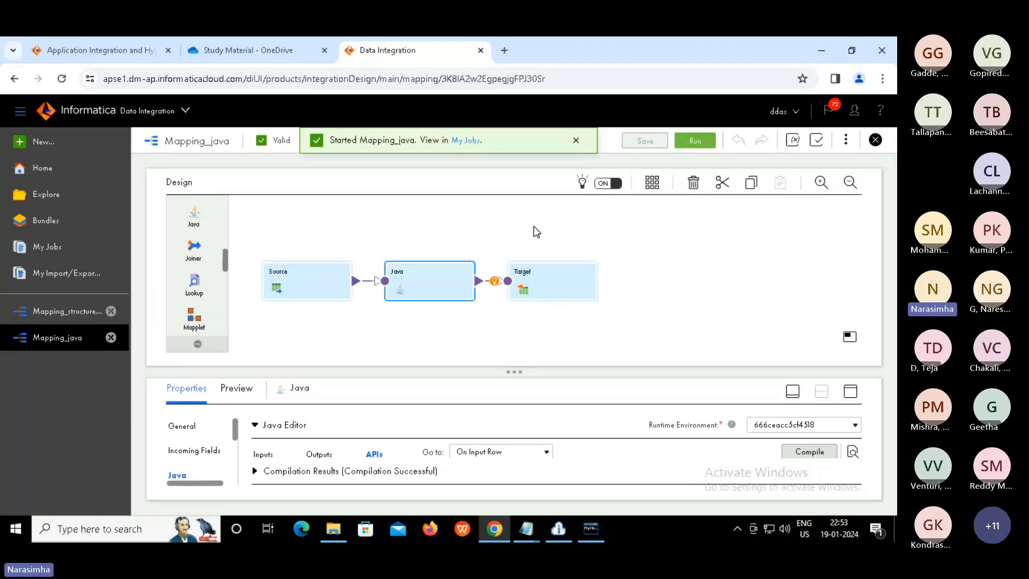
{"action": "left_click", "coordinate": [467, 142]}
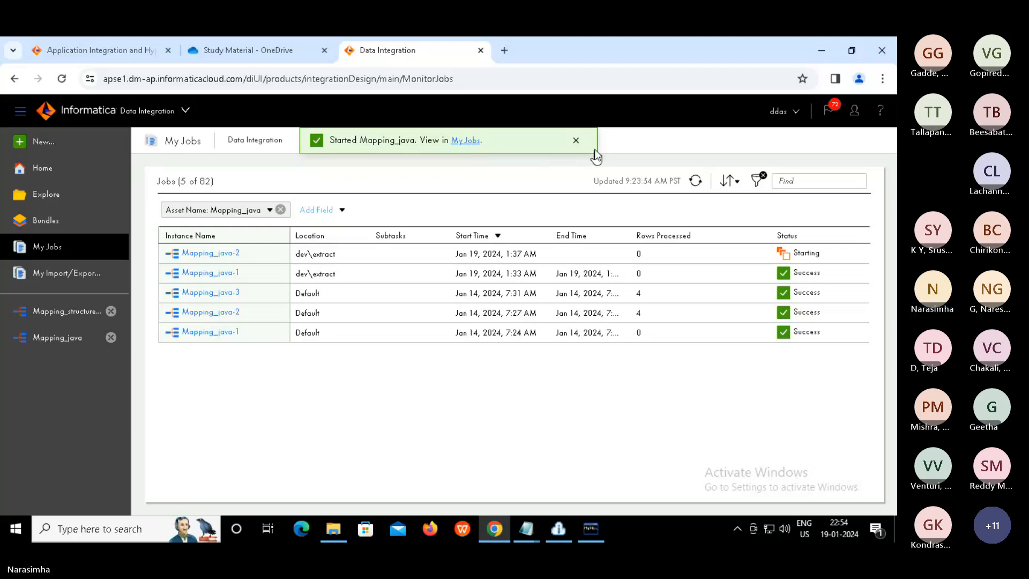
Refresh My Jobs to see Mapping_java-2 succeed with 4 rows, then bring up D:\Target
{"action": "left_click", "coordinate": [577, 140]}
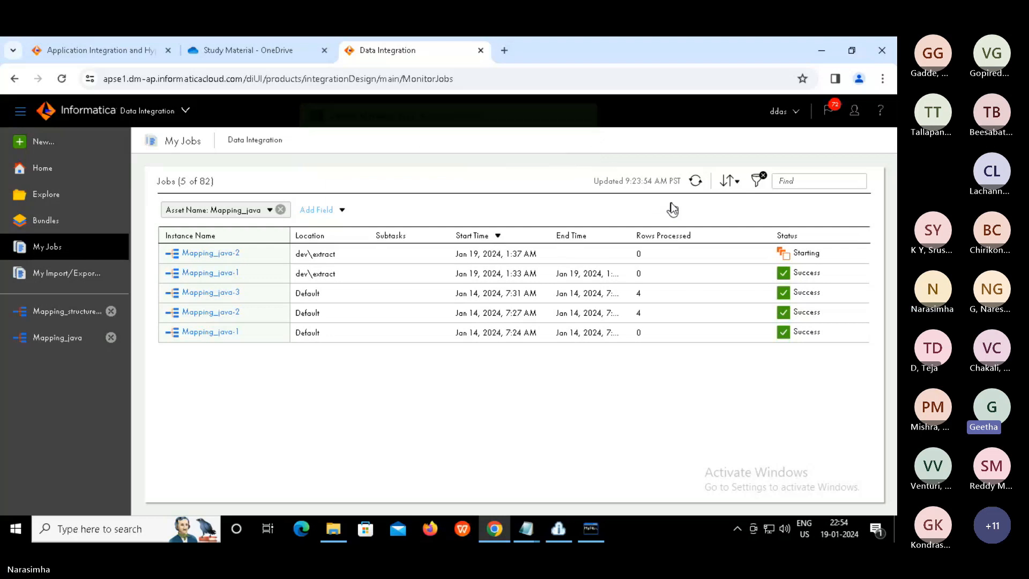
{"action": "left_click", "coordinate": [697, 181]}
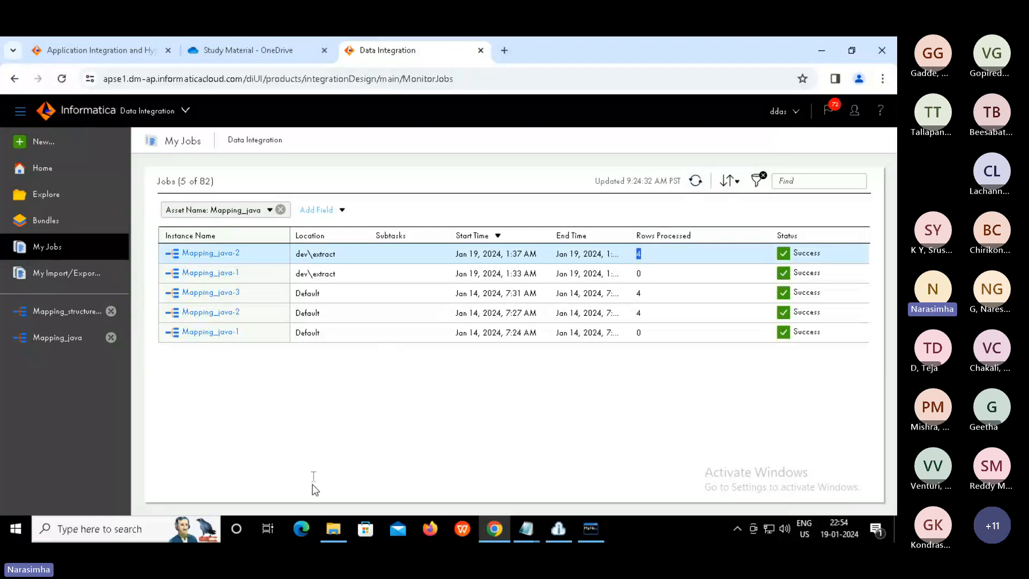
{"action": "left_click", "coordinate": [335, 530]}
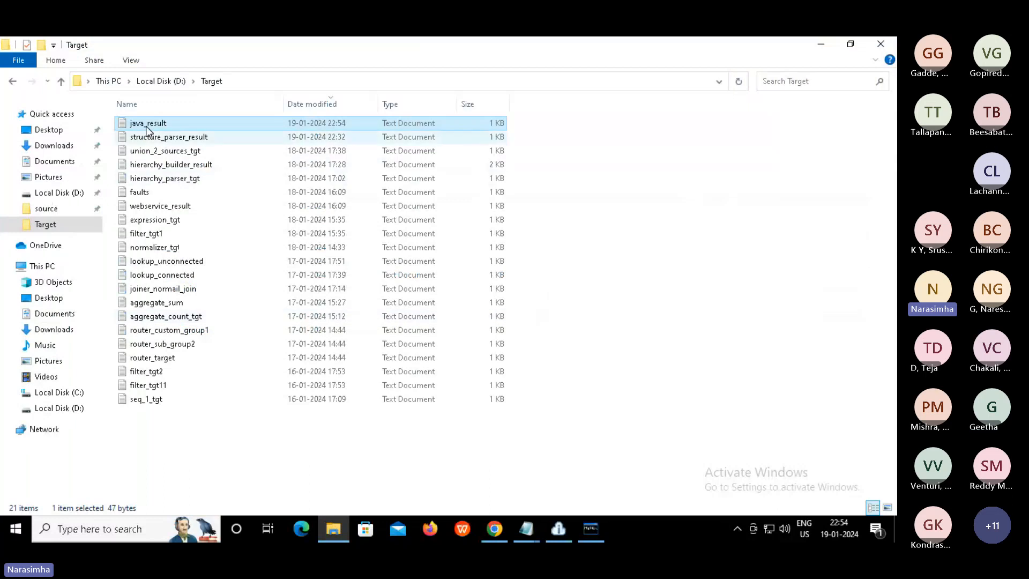
{"action": "double_click", "coordinate": [145, 127]}
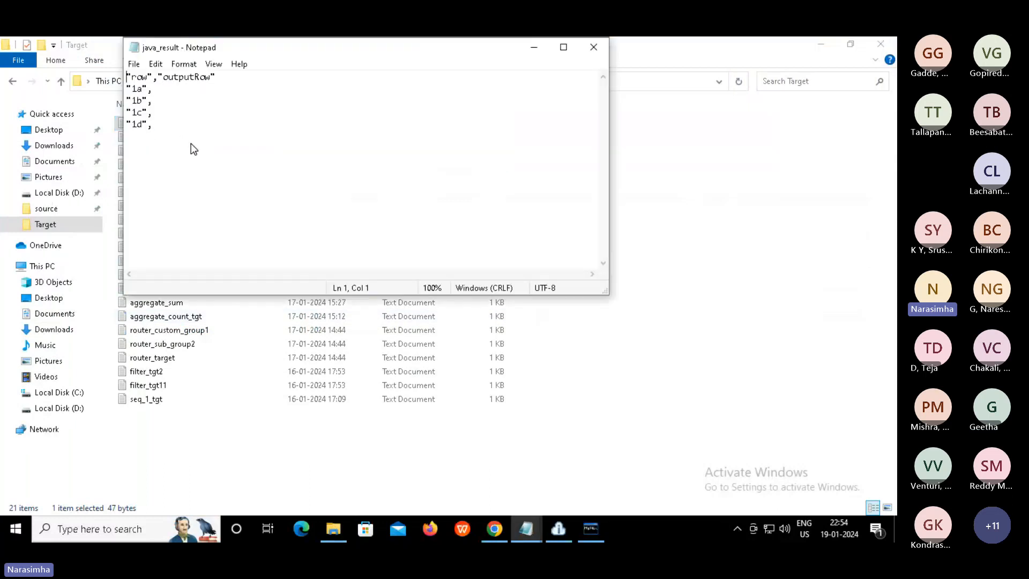
{"action": "left_click", "coordinate": [172, 133]}
{"action": "left_click_drag", "start_coordinate": [162, 126], "coordinate": [120, 85]}
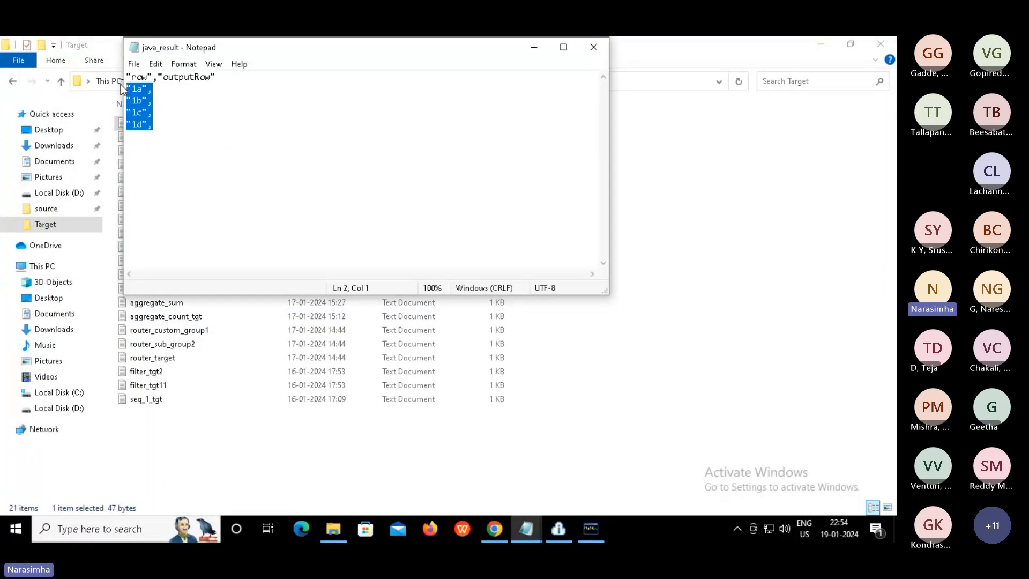
{"action": "key", "text": "Right"}
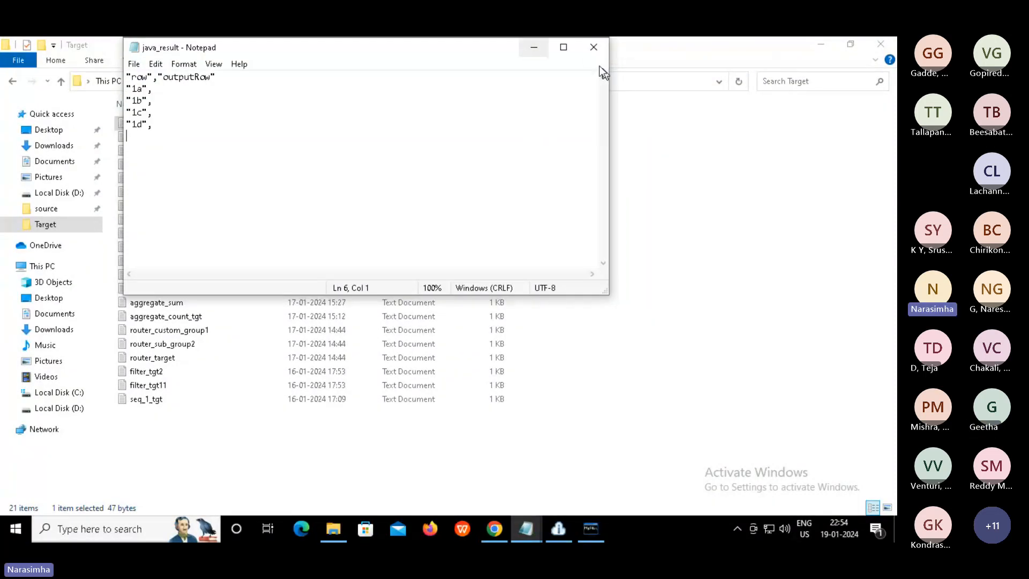
{"action": "left_click", "coordinate": [593, 47]}
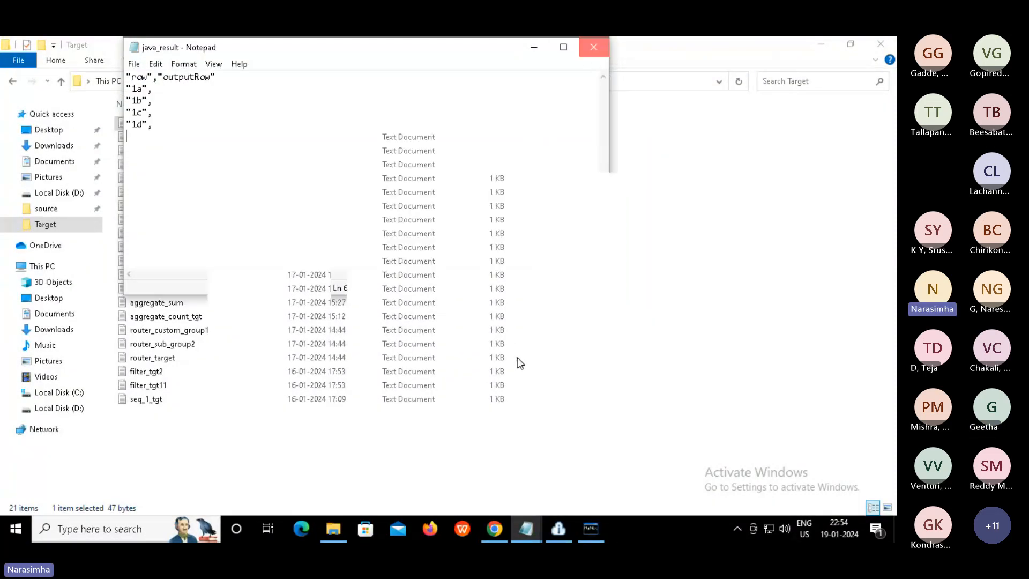
Open Mapping_java's Source properties and preview j.txt, showing rows 1a, 1b, 1c and 1d
{"action": "left_click", "coordinate": [495, 528]}
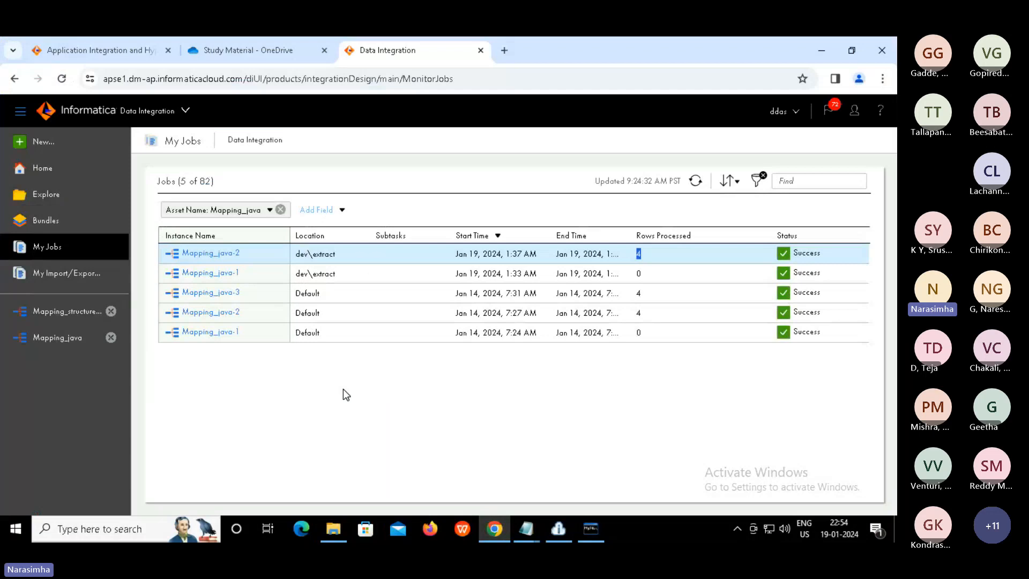
{"action": "left_click", "coordinate": [69, 336]}
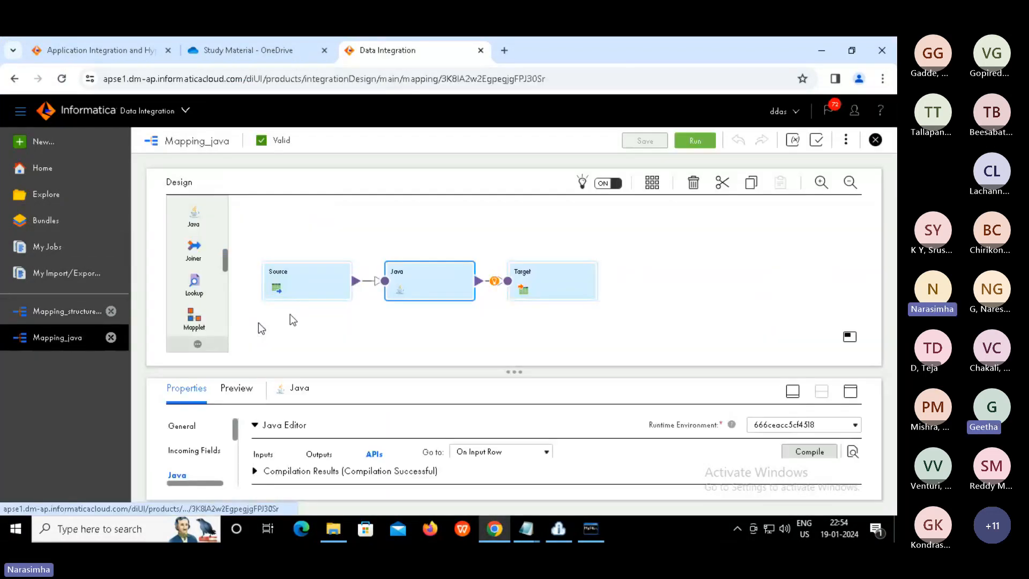
{"action": "left_click", "coordinate": [317, 279]}
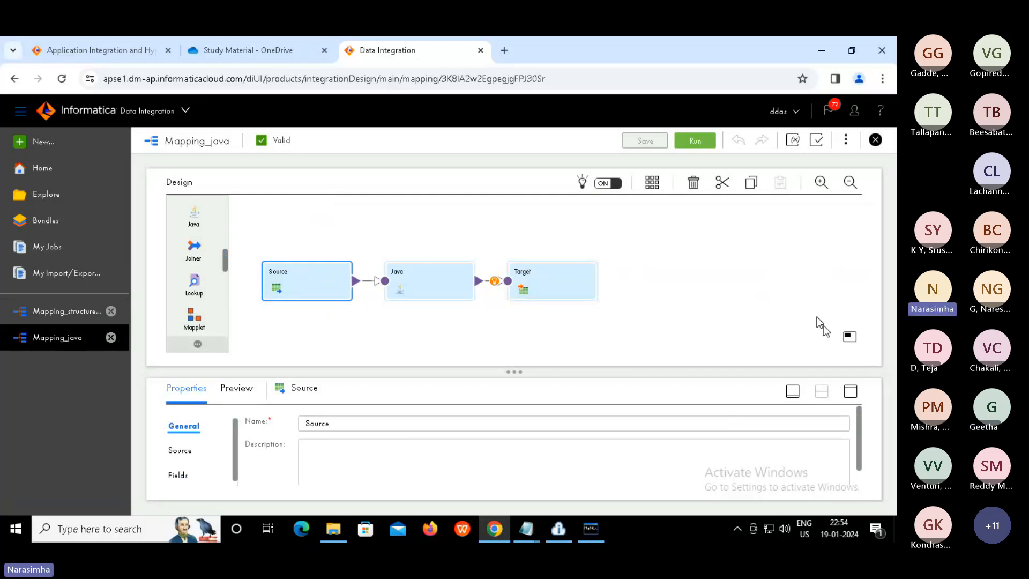
{"action": "left_click", "coordinate": [850, 391]}
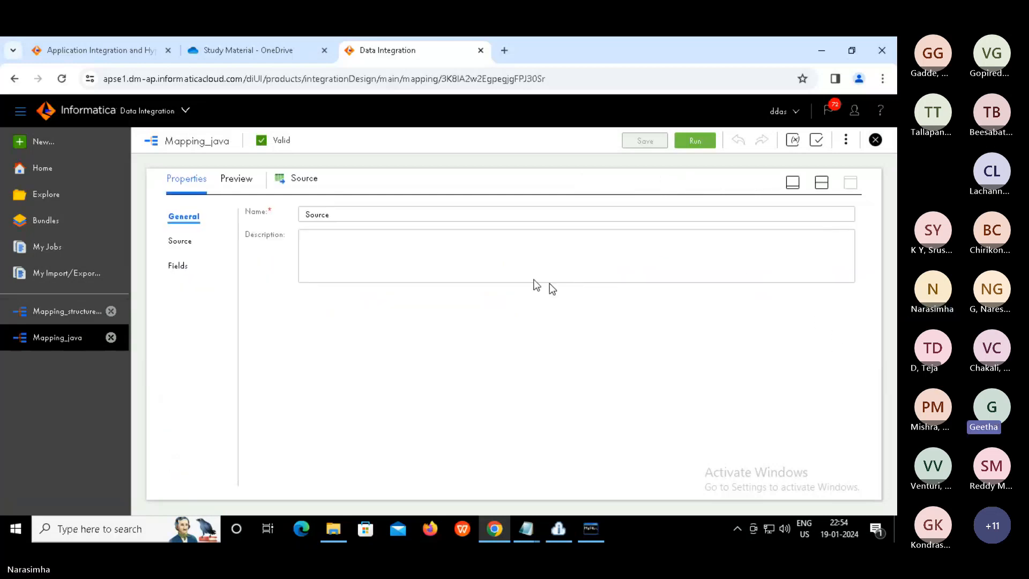
{"action": "left_click", "coordinate": [181, 242]}
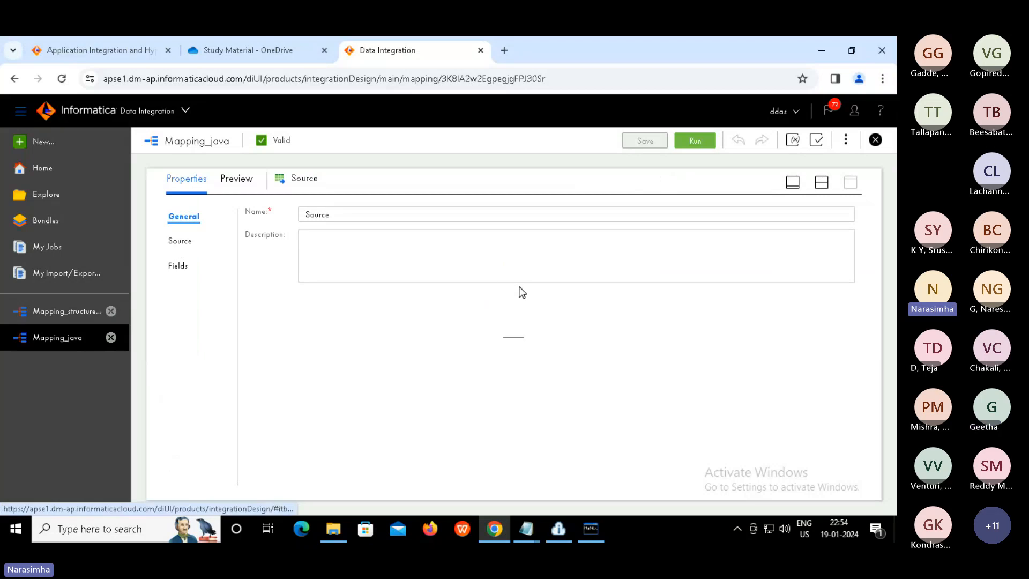
{"action": "left_click", "coordinate": [574, 295]}
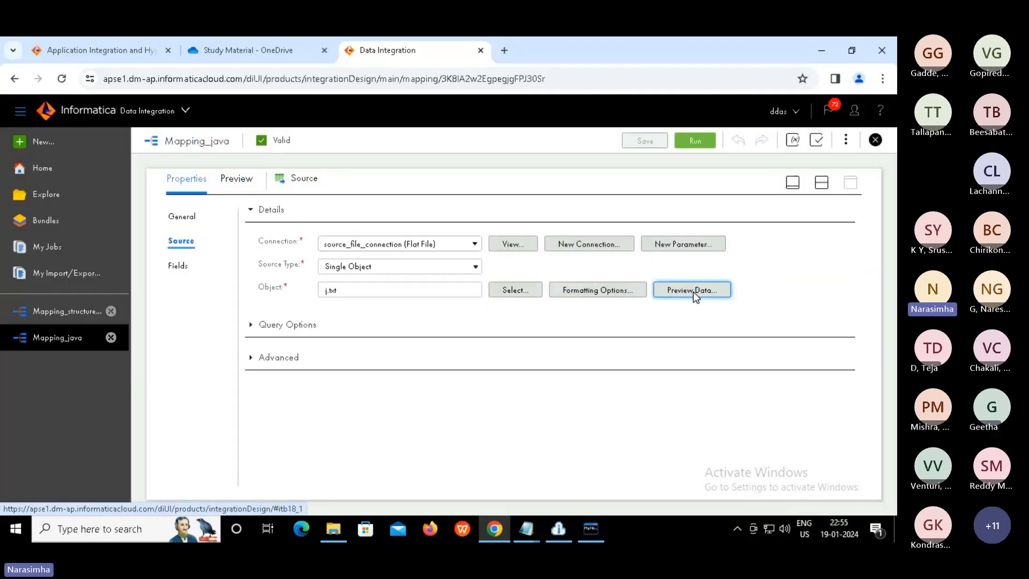
{"action": "left_click", "coordinate": [692, 290]}
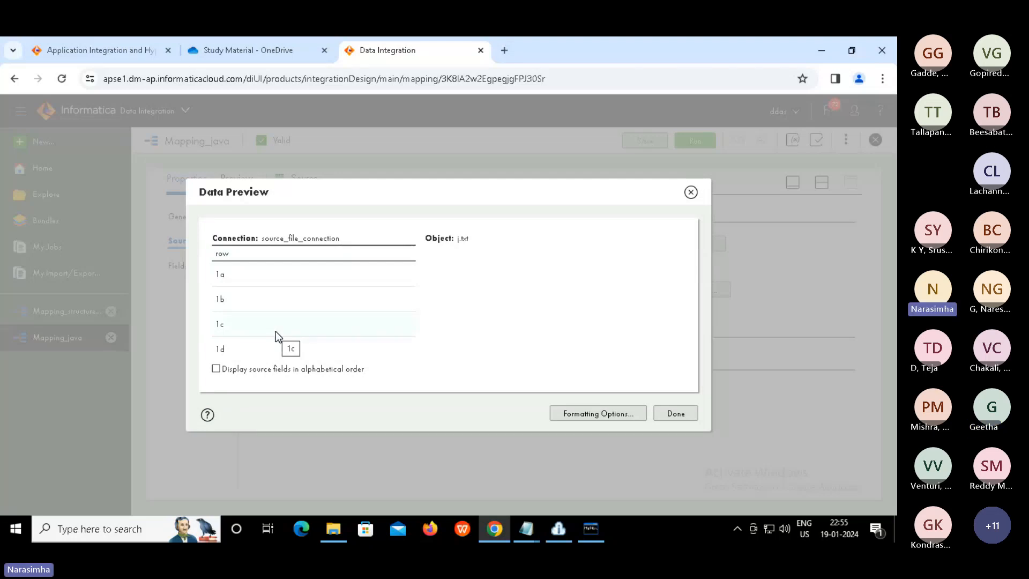
Change the j.txt delimiter from comma to colon, verify full row values, and close the preview
{"action": "left_click", "coordinate": [580, 416]}
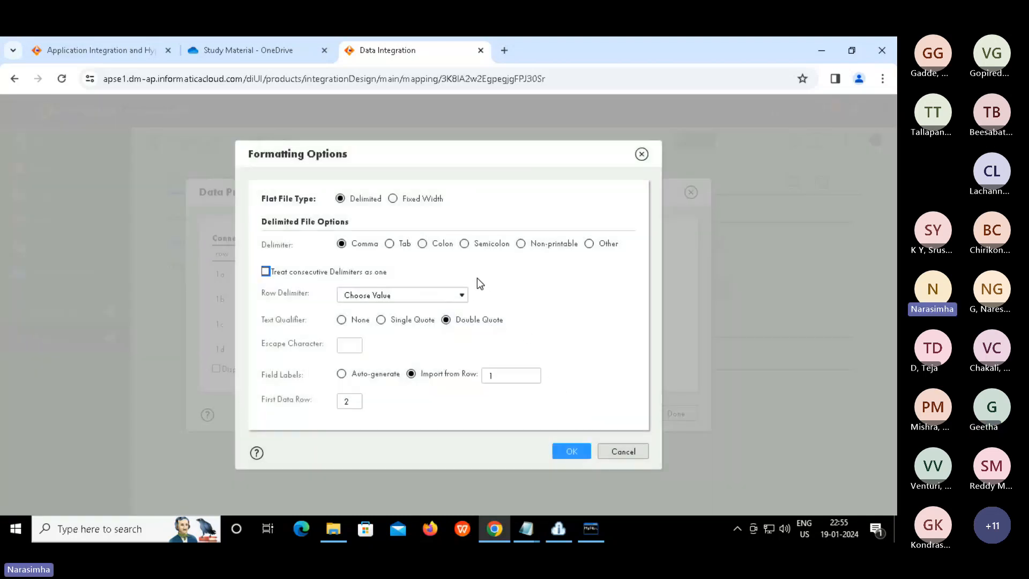
{"action": "left_click", "coordinate": [423, 245]}
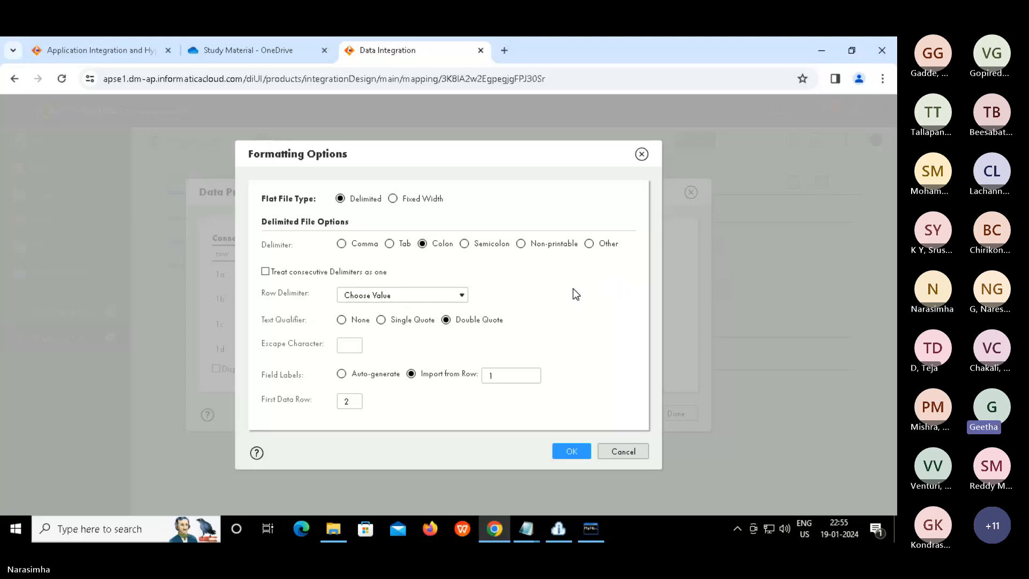
{"action": "left_click", "coordinate": [520, 380]}
{"action": "left_click", "coordinate": [567, 452]}
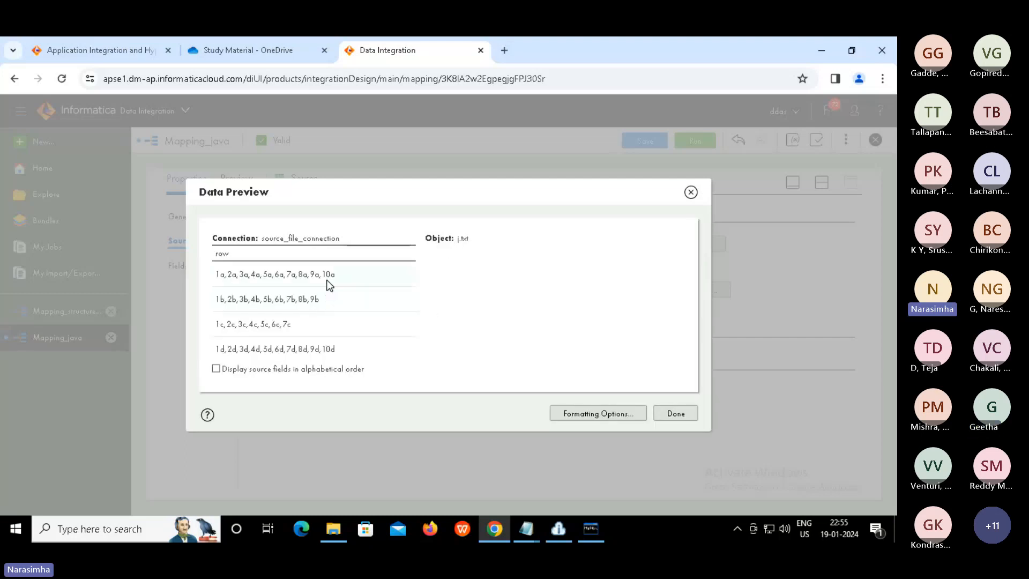
{"action": "double_click", "coordinate": [328, 280]}
{"action": "left_click", "coordinate": [471, 303]}
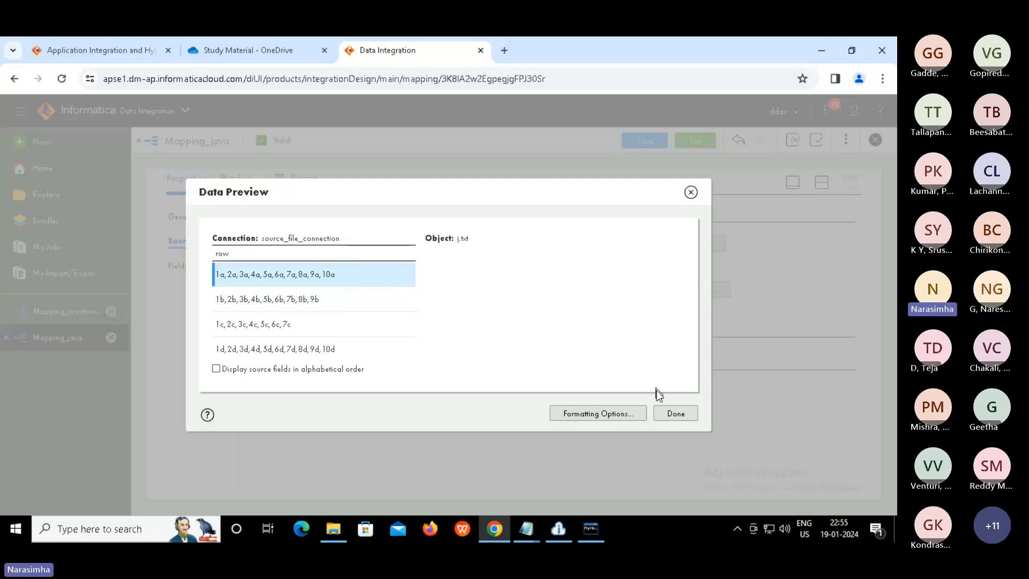
{"action": "left_click", "coordinate": [666, 413]}
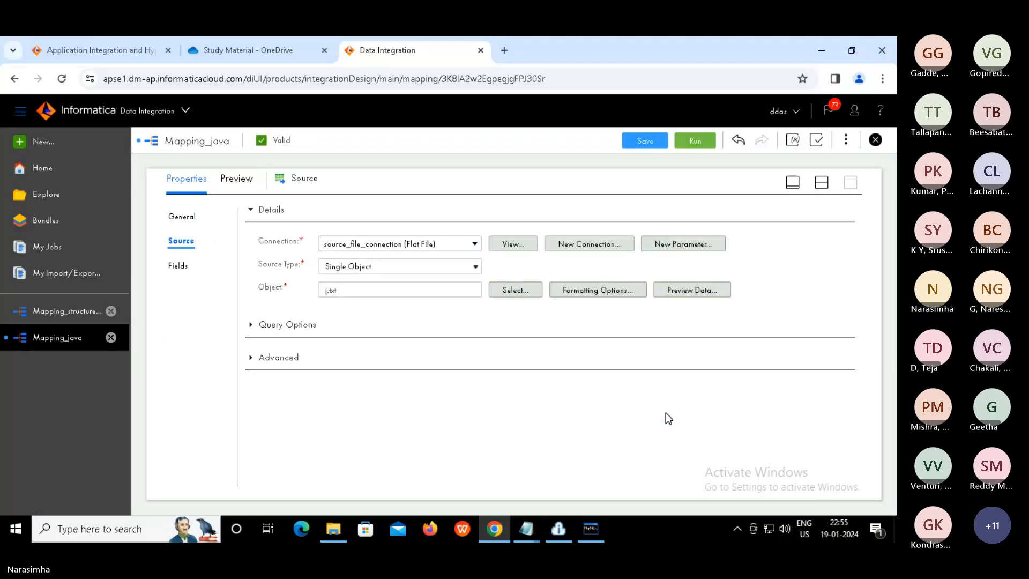
Save and rerun Mapping_java, confirm Mapping_java-3 in My Jobs, then view java_result in D:\Target
{"action": "left_click", "coordinate": [822, 182]}
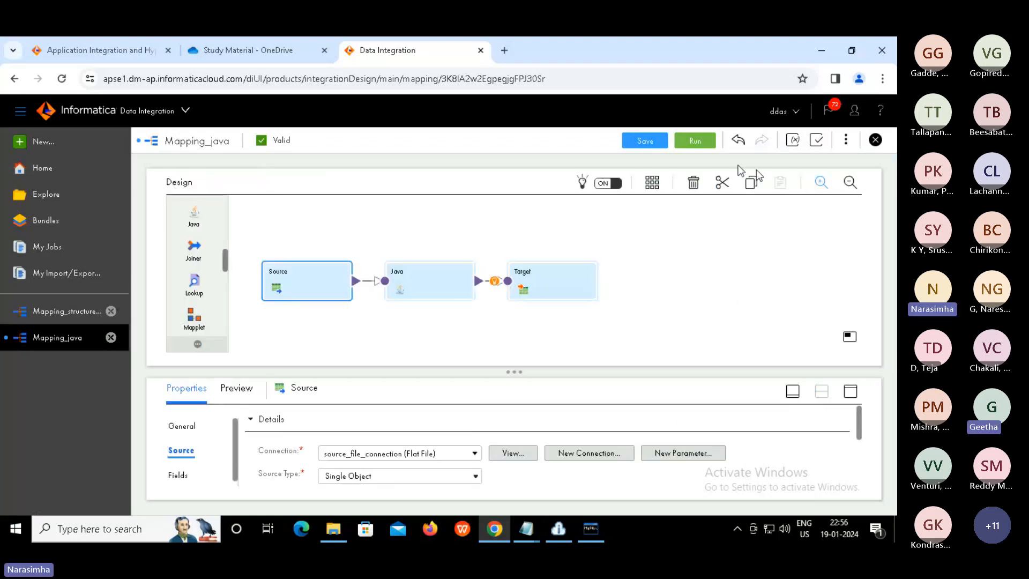
{"action": "left_click", "coordinate": [637, 141]}
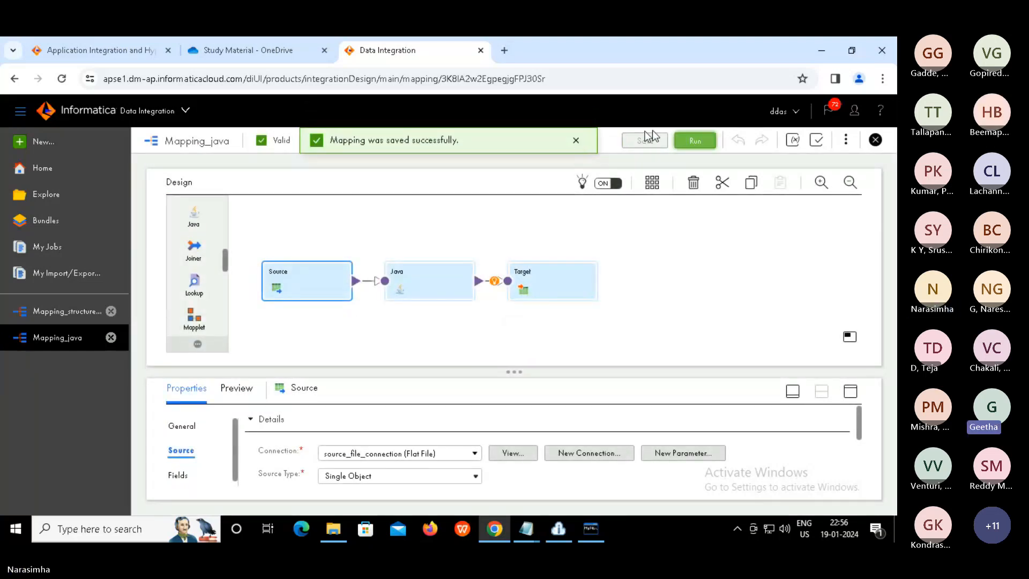
{"action": "left_click", "coordinate": [692, 142]}
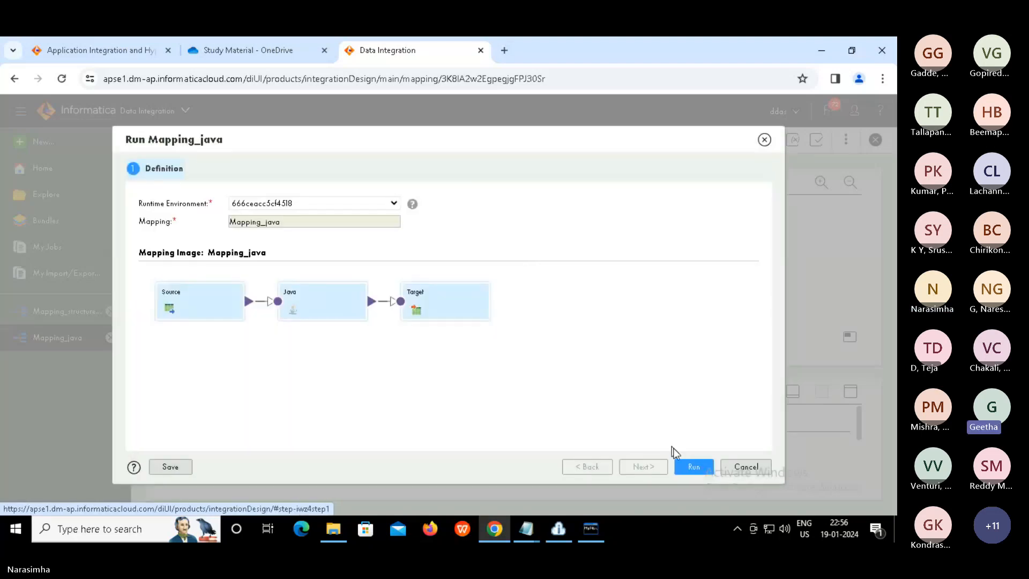
{"action": "left_click", "coordinate": [695, 468]}
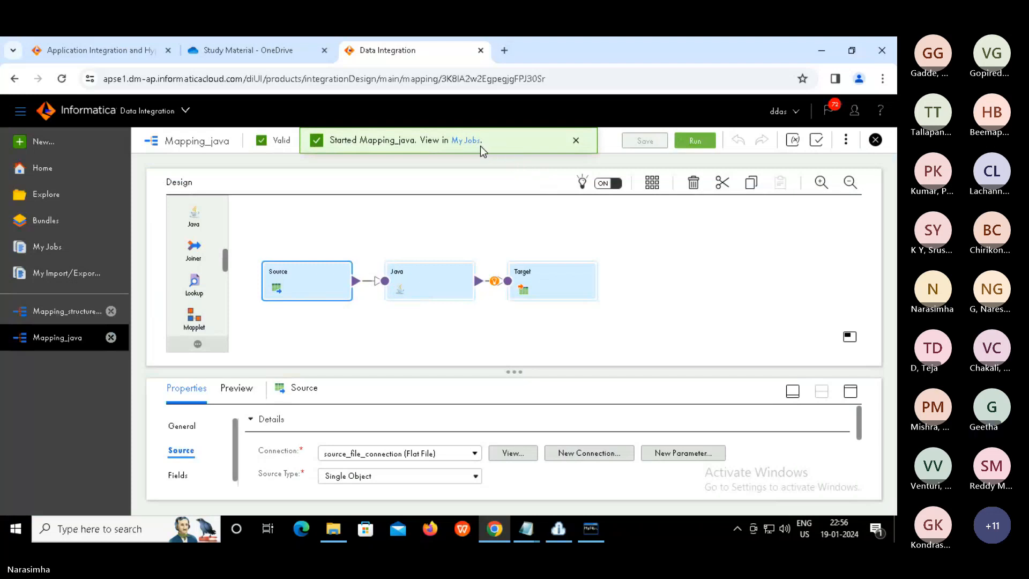
{"action": "left_click", "coordinate": [466, 142]}
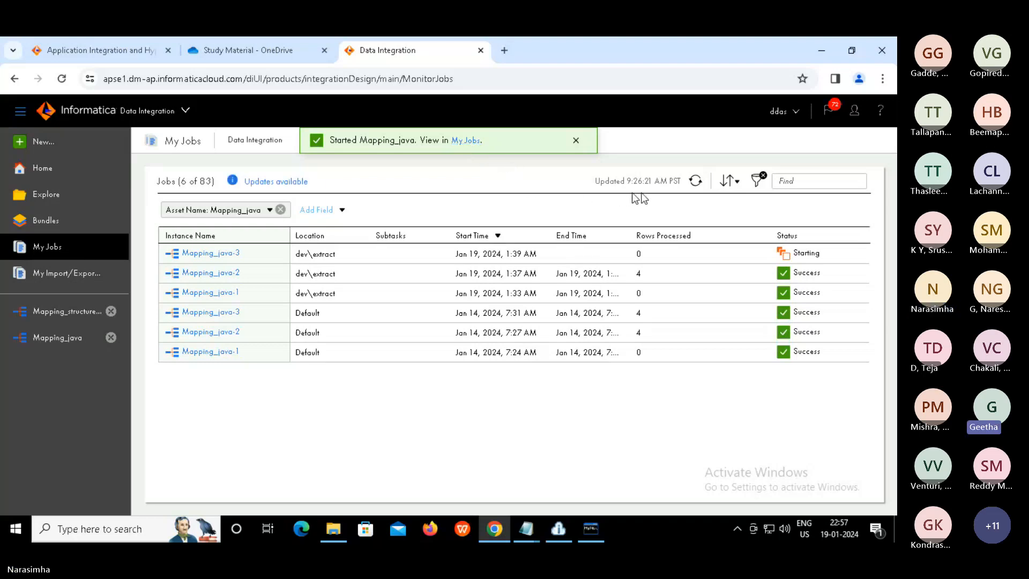
{"action": "left_click", "coordinate": [695, 181]}
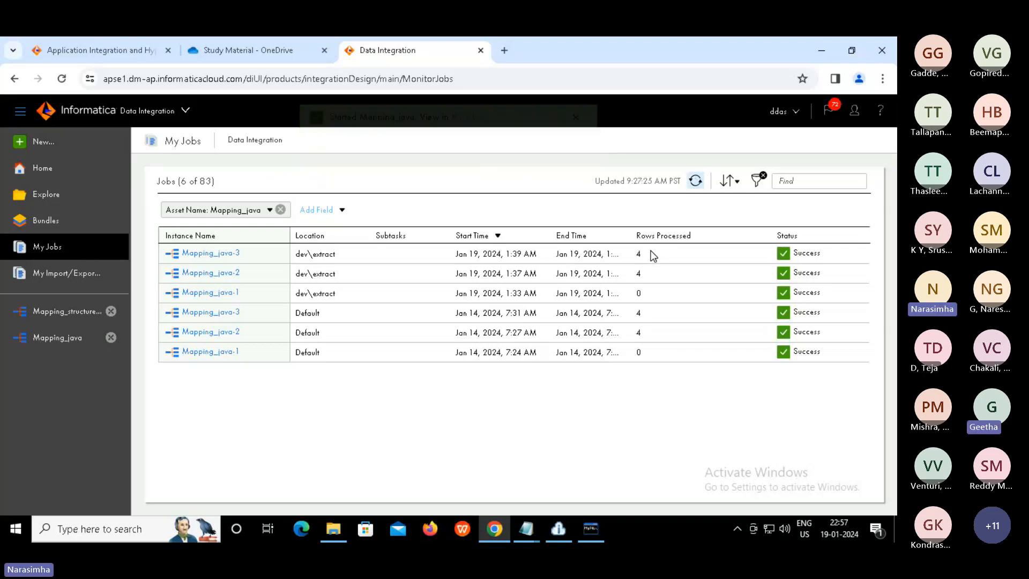
{"action": "left_click", "coordinate": [336, 531]}
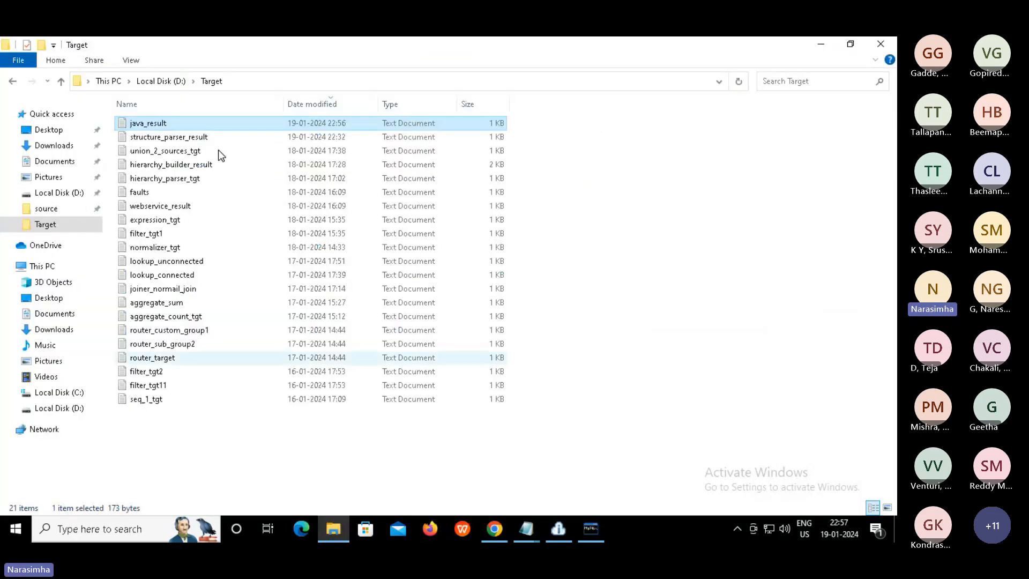
{"action": "double_click", "coordinate": [140, 123]}
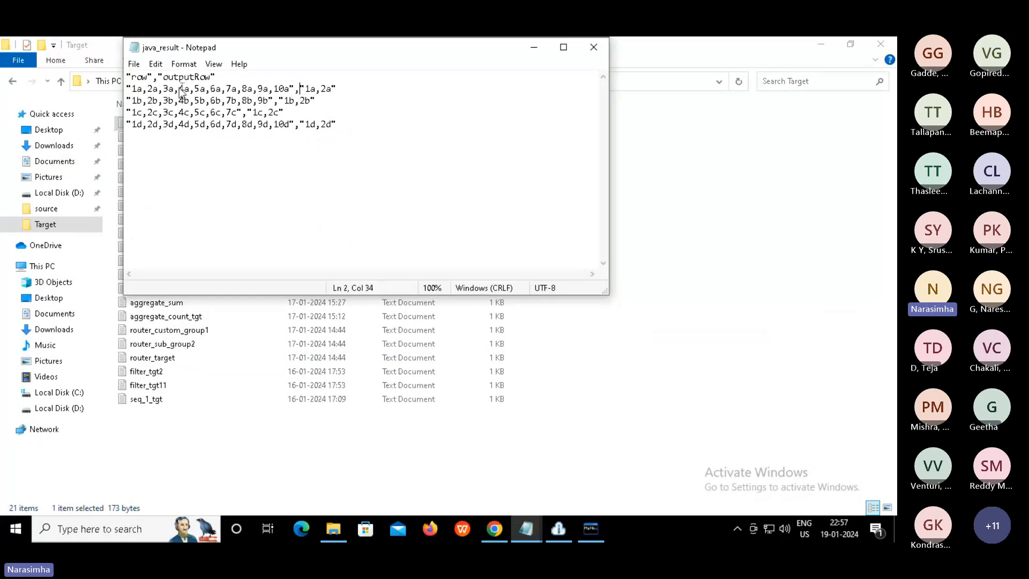
{"action": "left_click_drag", "start_coordinate": [300, 88], "coordinate": [127, 88]}
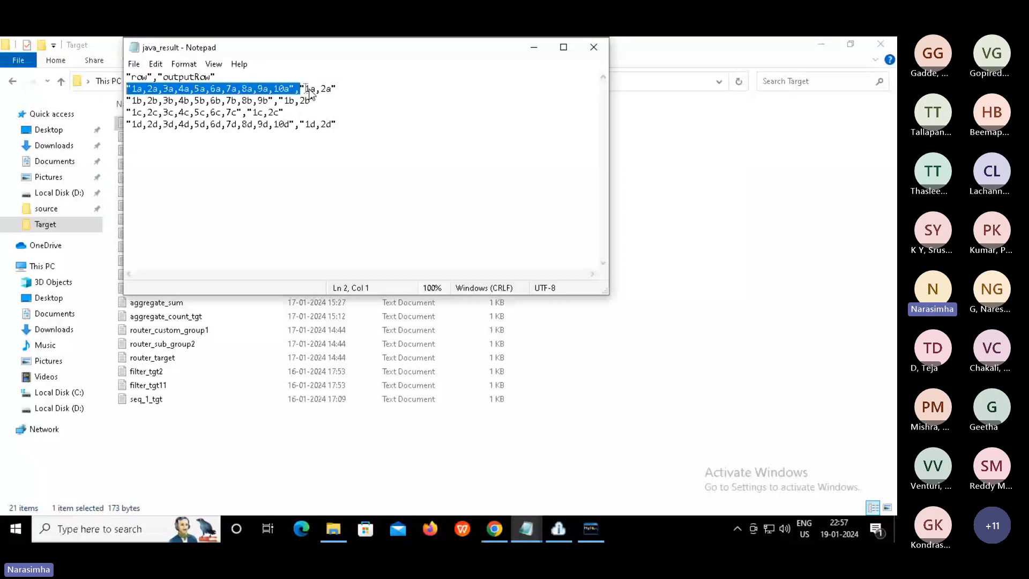
{"action": "left_click_drag", "start_coordinate": [305, 89], "coordinate": [338, 124]}
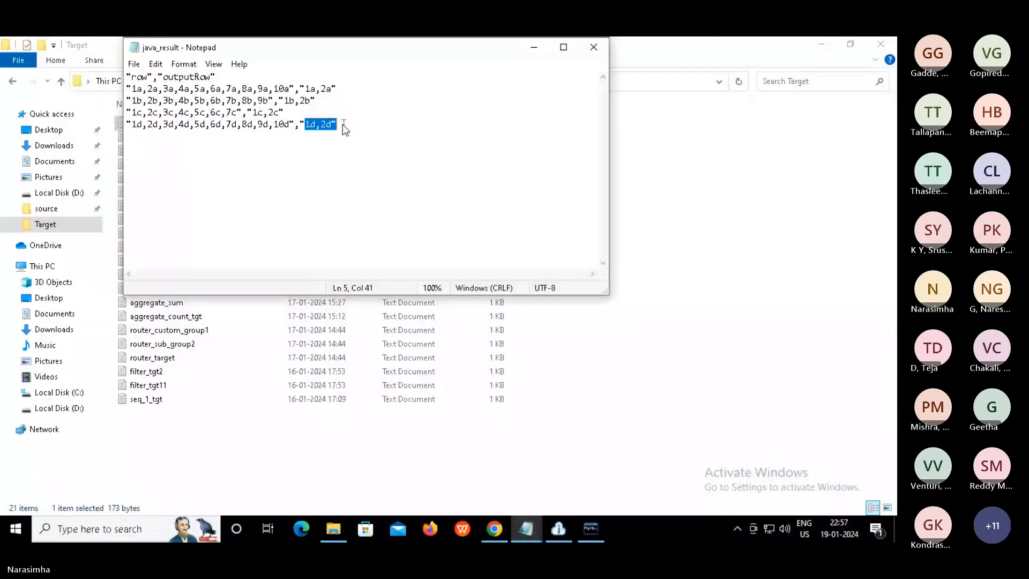
{"action": "left_click", "coordinate": [343, 125]}
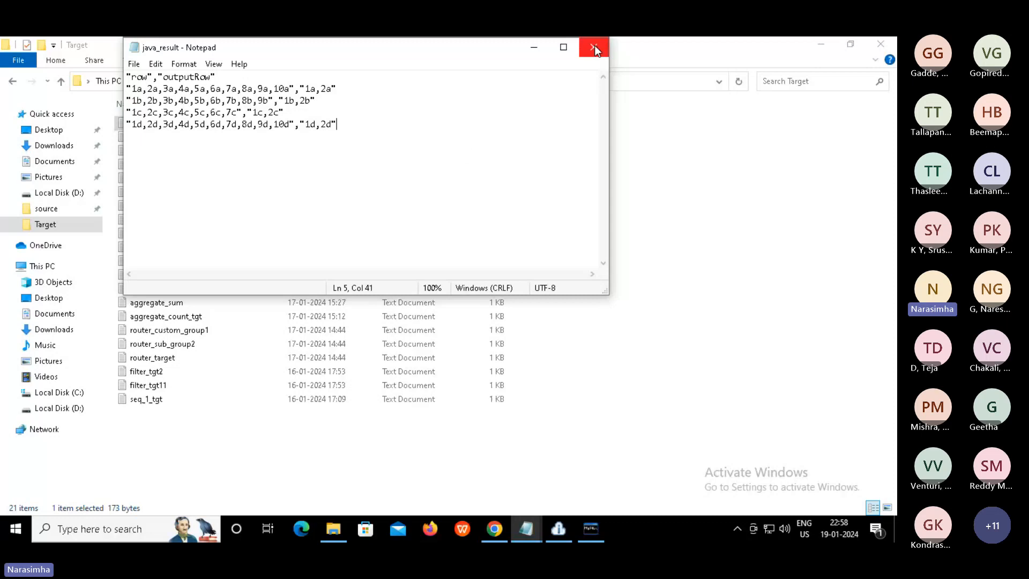
{"action": "key", "text": "alt+F4"}
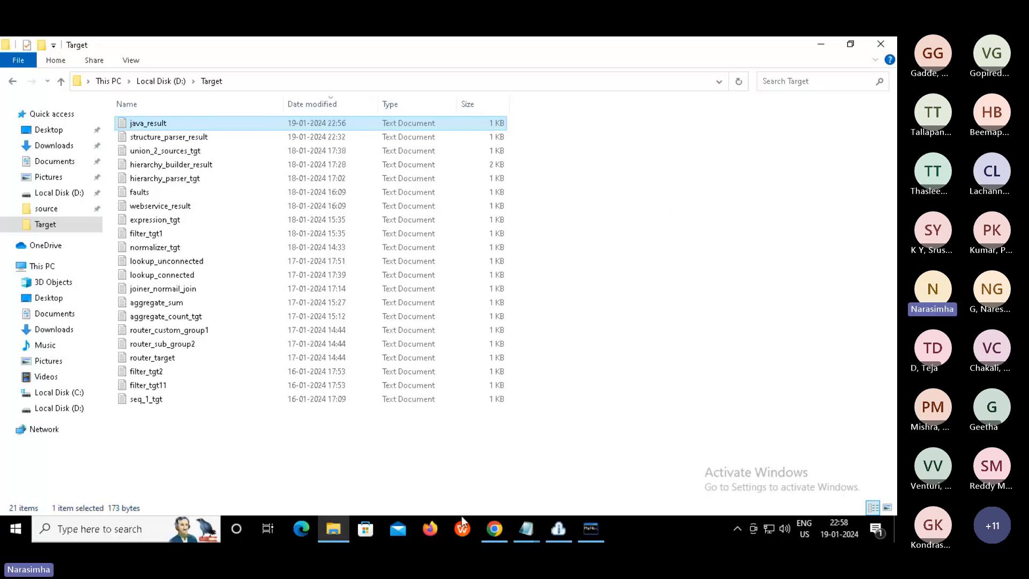
Return to the browser's My Jobs list showing six successful Mapping_java runs
{"action": "mouse_move", "coordinate": [494, 530]}
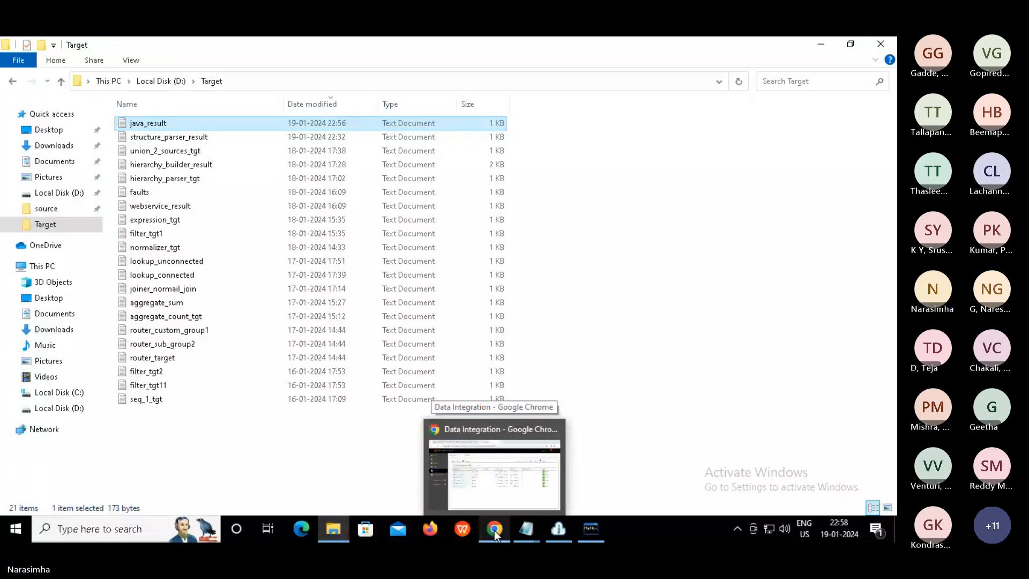
{"action": "left_click", "coordinate": [509, 488]}
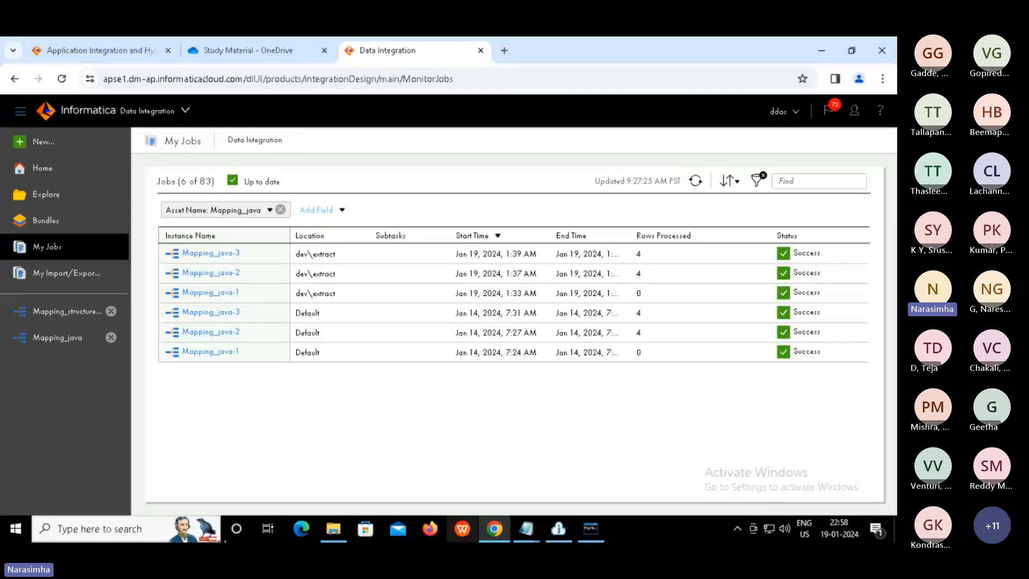
Search for 'service' and launch the Windows Services app
{"action": "left_click", "coordinate": [145, 528]}
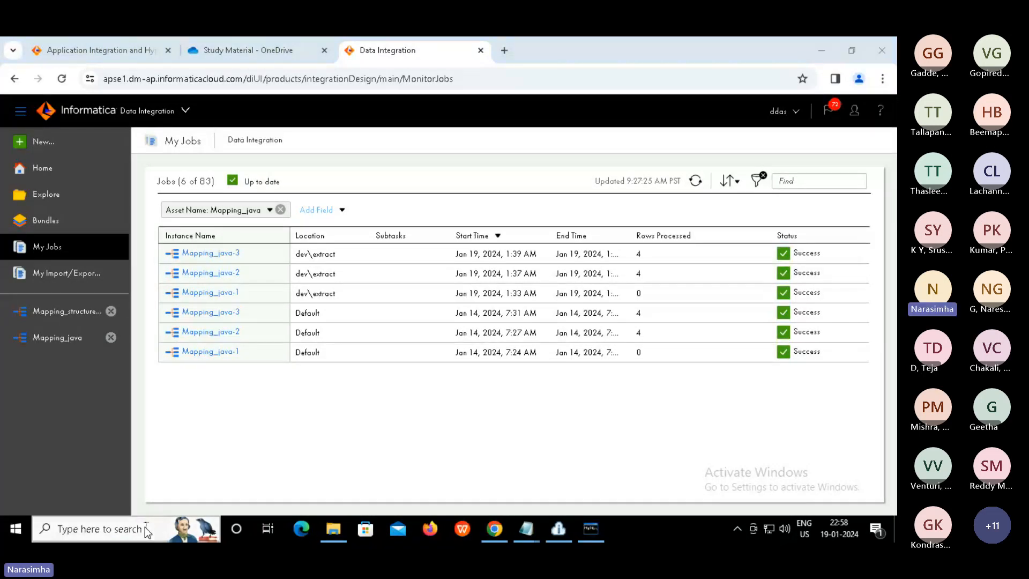
{"action": "type", "text": "serv"}
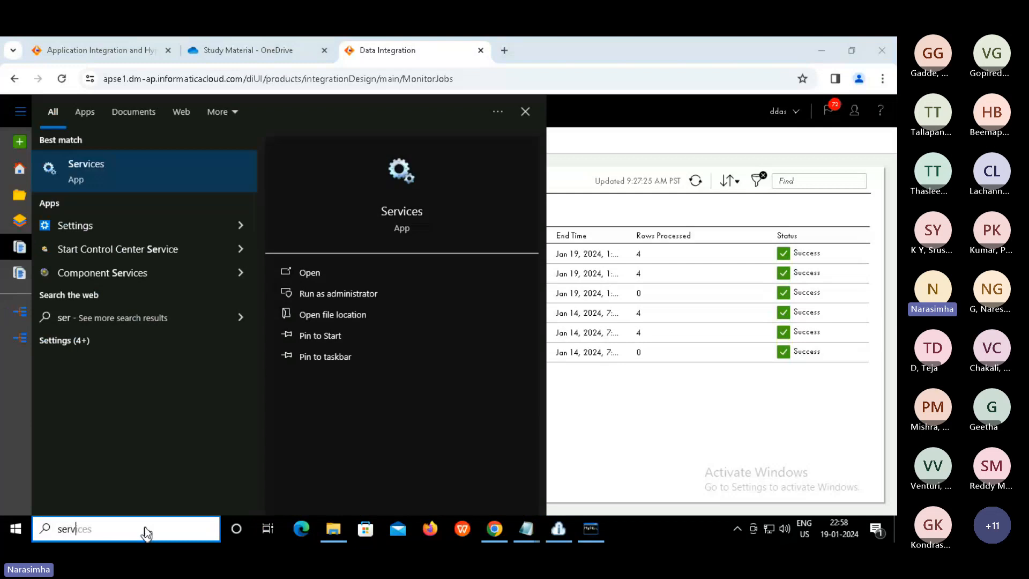
{"action": "type", "text": "ice"}
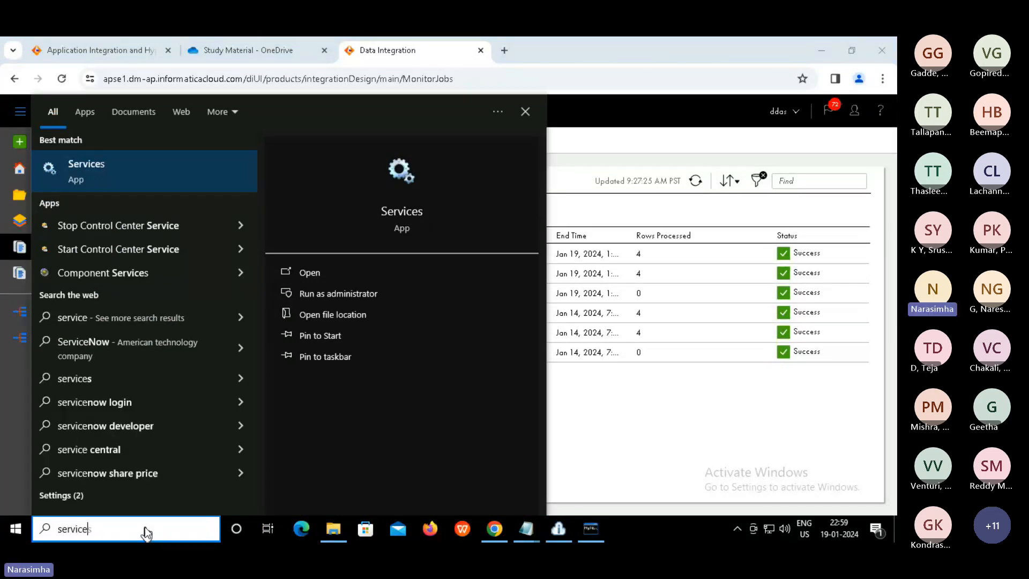
{"action": "key", "text": "Down"}
{"action": "key", "text": "Up"}
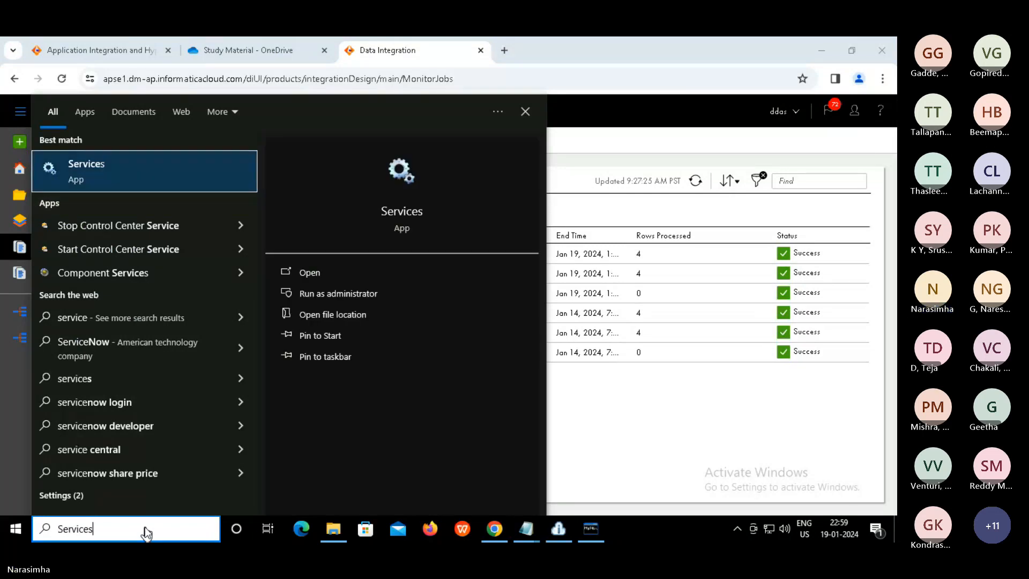
{"action": "key", "text": "Return"}
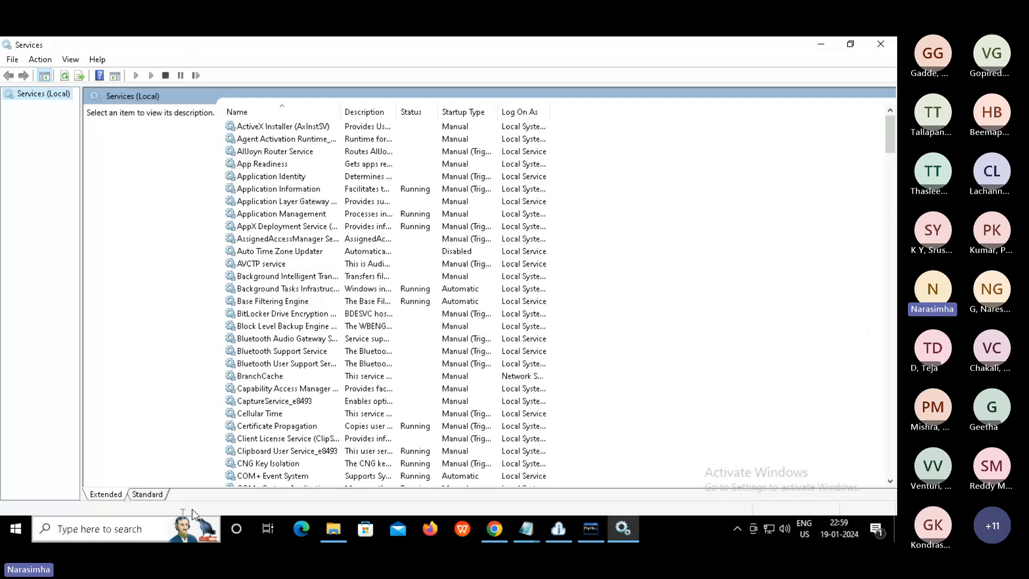
Locate the MySQL57 service and confirm it is Running with Automatic startup
{"action": "left_click", "coordinate": [252, 378]}
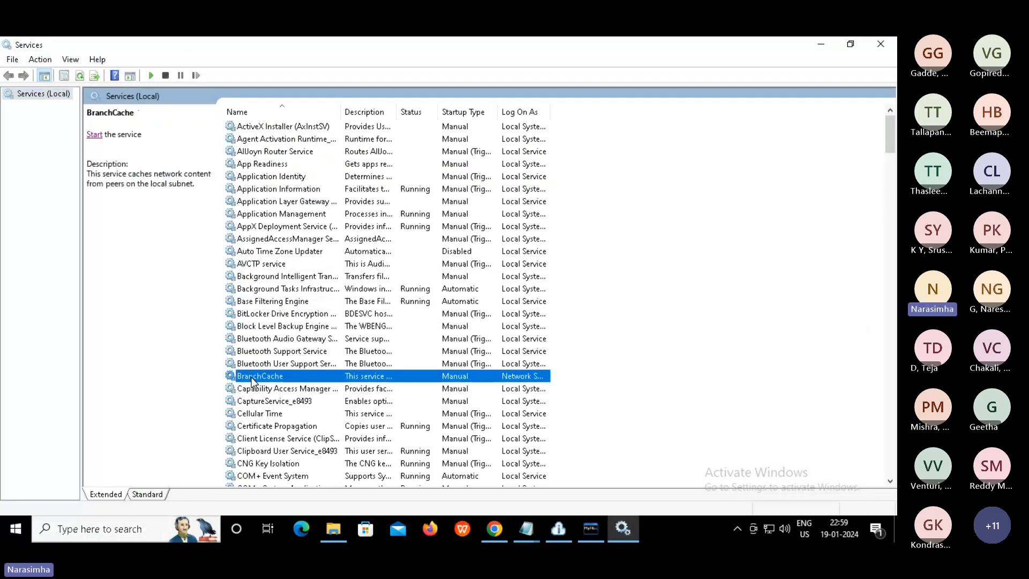
{"action": "key", "text": "m"}
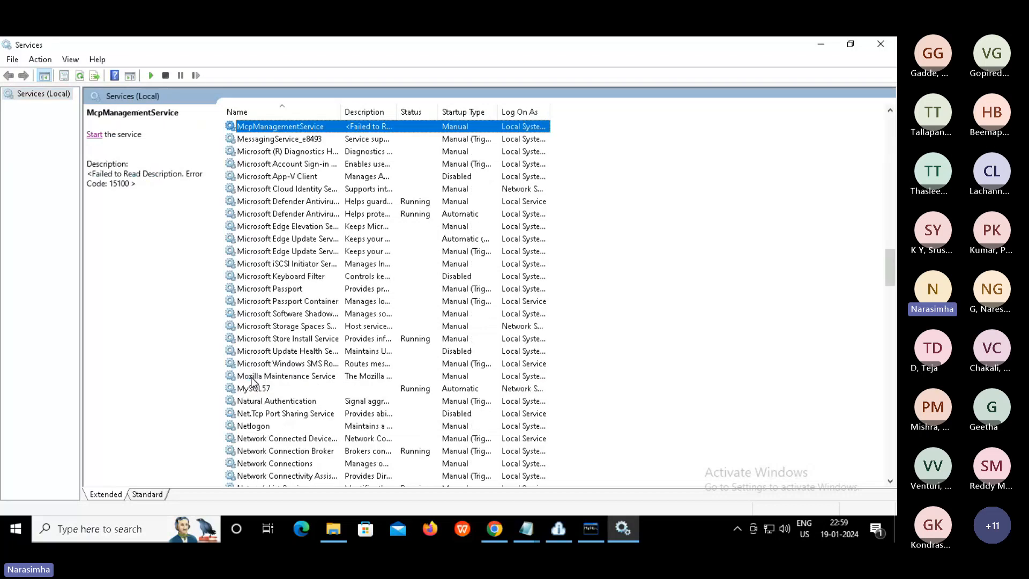
{"action": "left_click", "coordinate": [263, 391]}
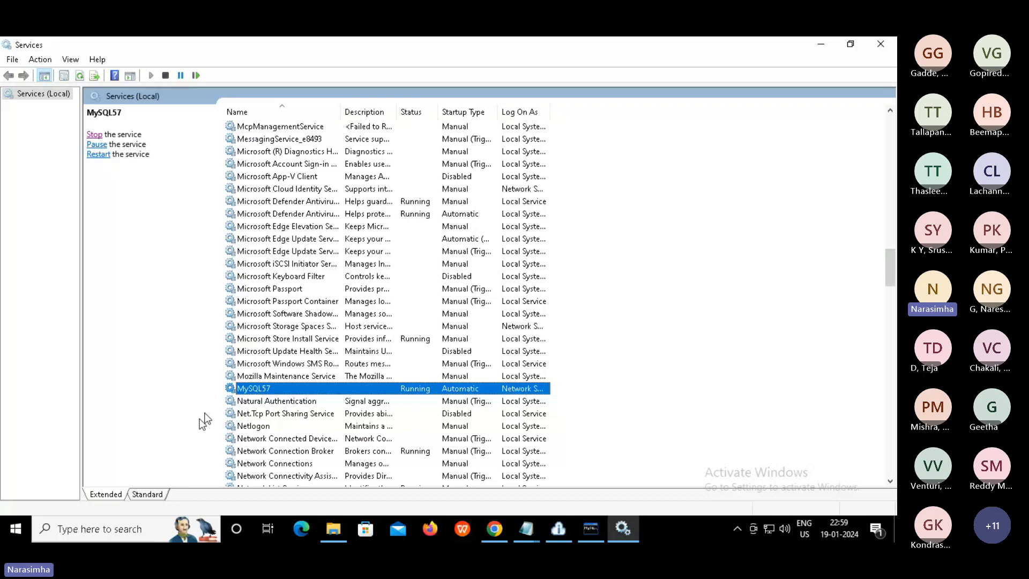
{"action": "left_click", "coordinate": [131, 533]}
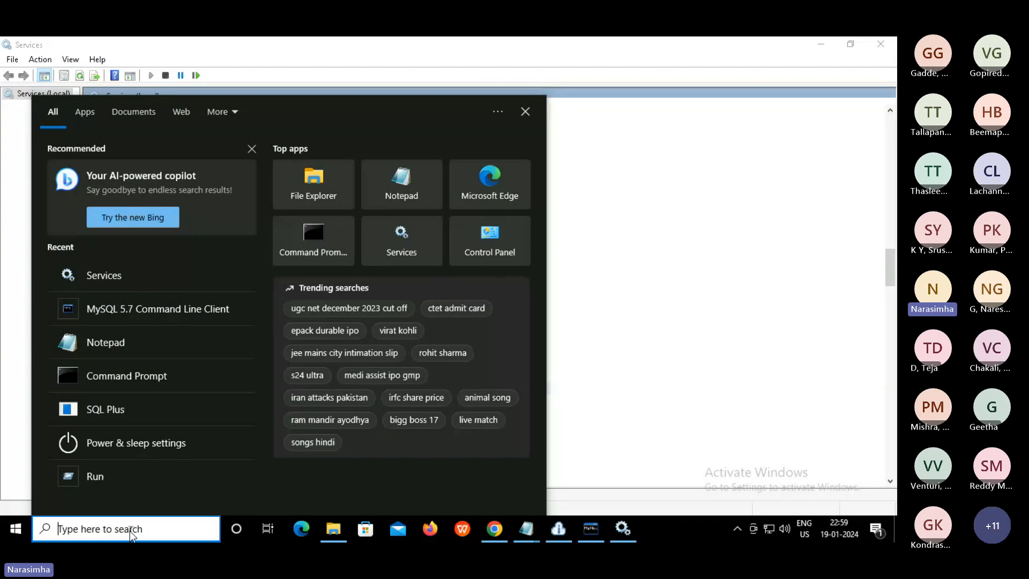
Launch MySQL 5.7 Command Line Client from Windows search and enter the account password
{"action": "type", "text": "mysql"}
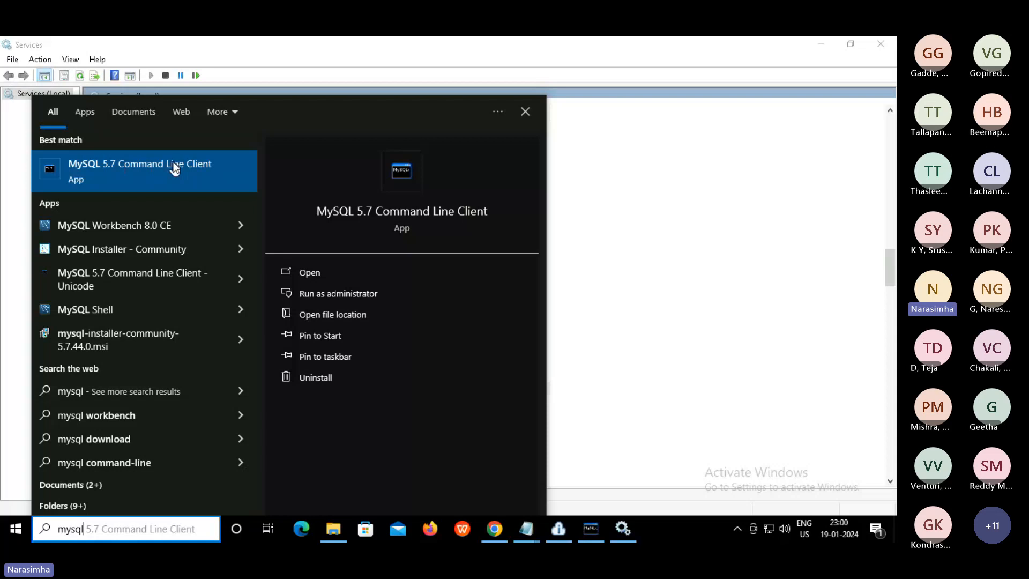
{"action": "left_click", "coordinate": [174, 168]}
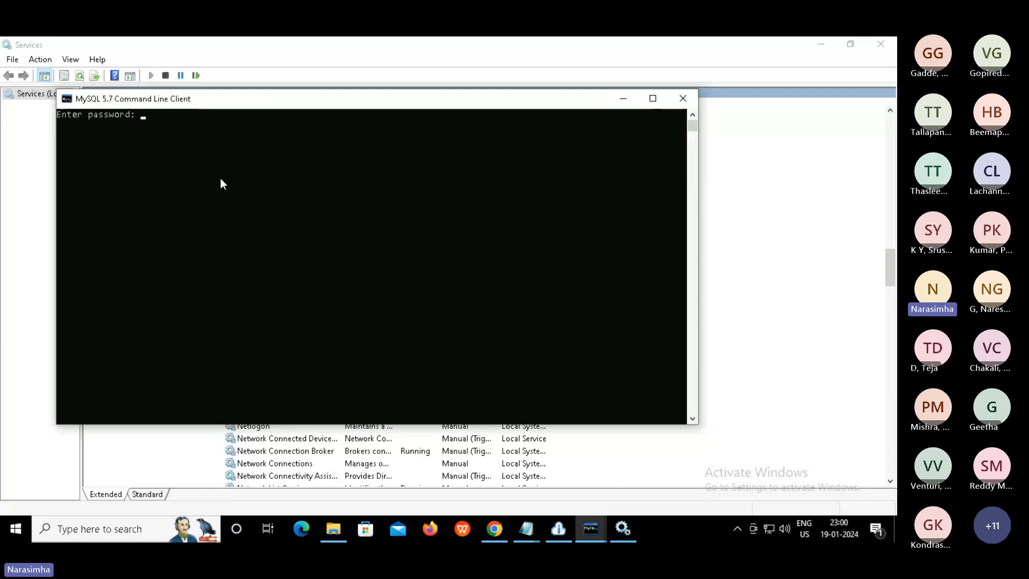
{"action": "type", "text": "****"}
Log in to MySQL and run 'create database test;'
{"action": "key", "text": "Return"}
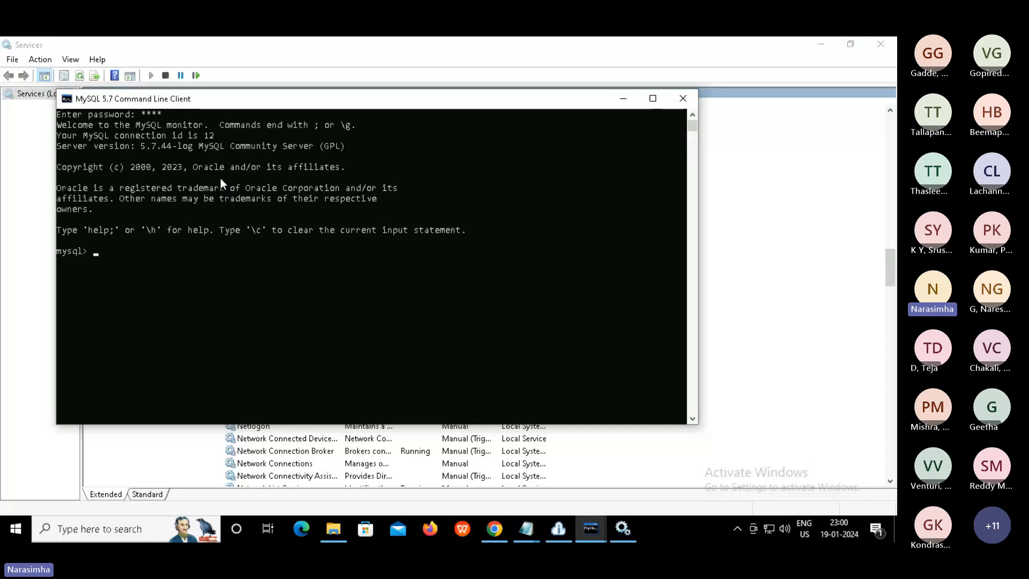
{"action": "key", "text": "Return"}
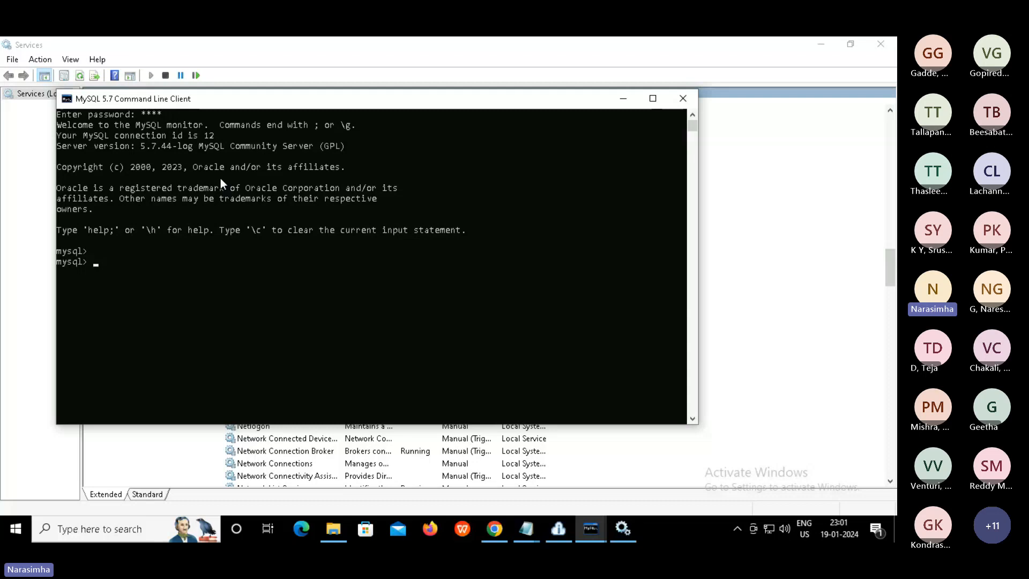
{"action": "type", "text": "create"}
{"action": "type", "text": "data"}
{"action": "type", "text": "base test"}
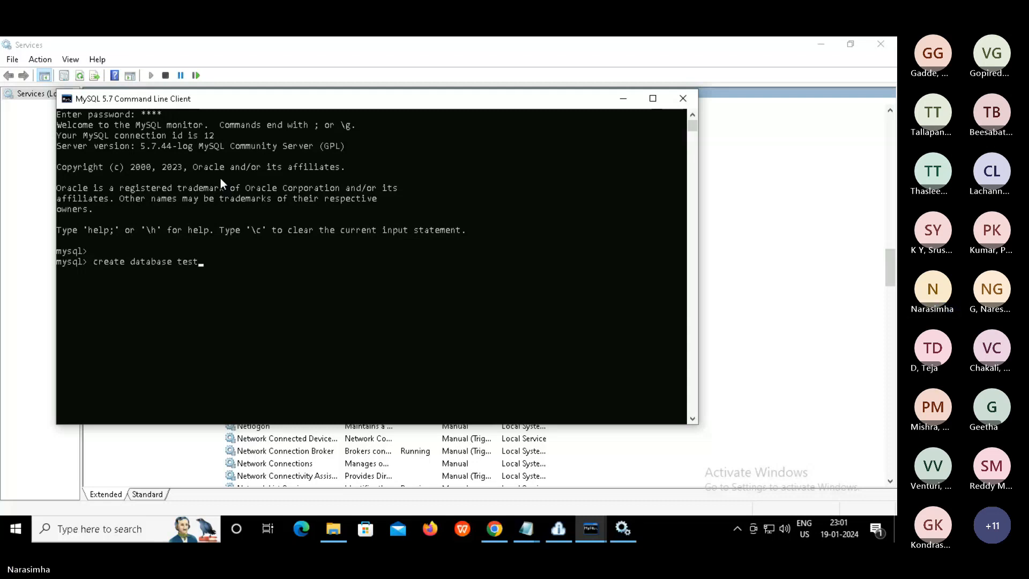
{"action": "type", "text": ";"}
{"action": "key", "text": "Return"}
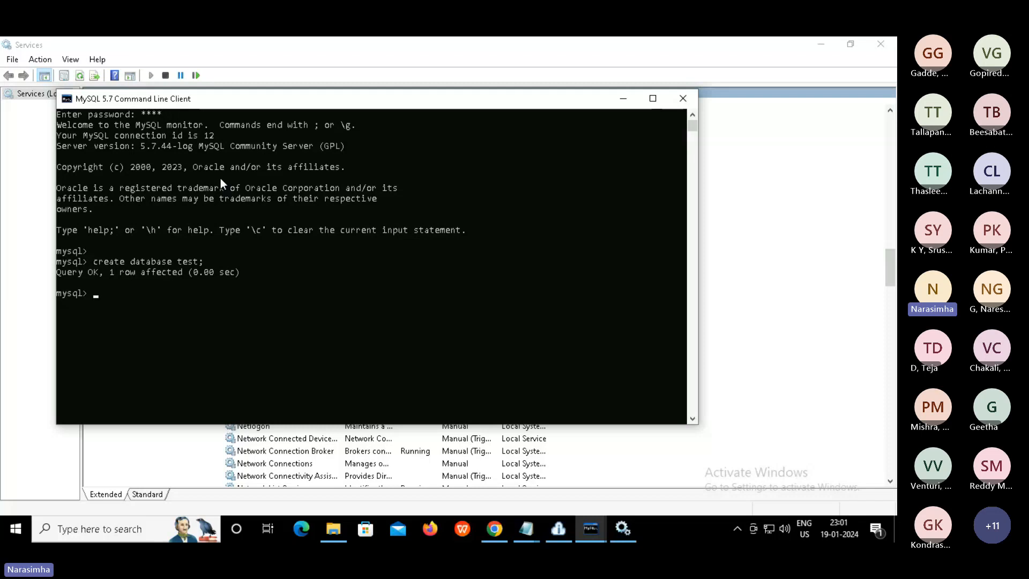
Run 'show databases;' and confirm test appears among the eight databases
{"action": "type", "text": "show datana"}
{"action": "key", "text": "BackSpace"}
{"action": "key", "text": "BackSpace"}
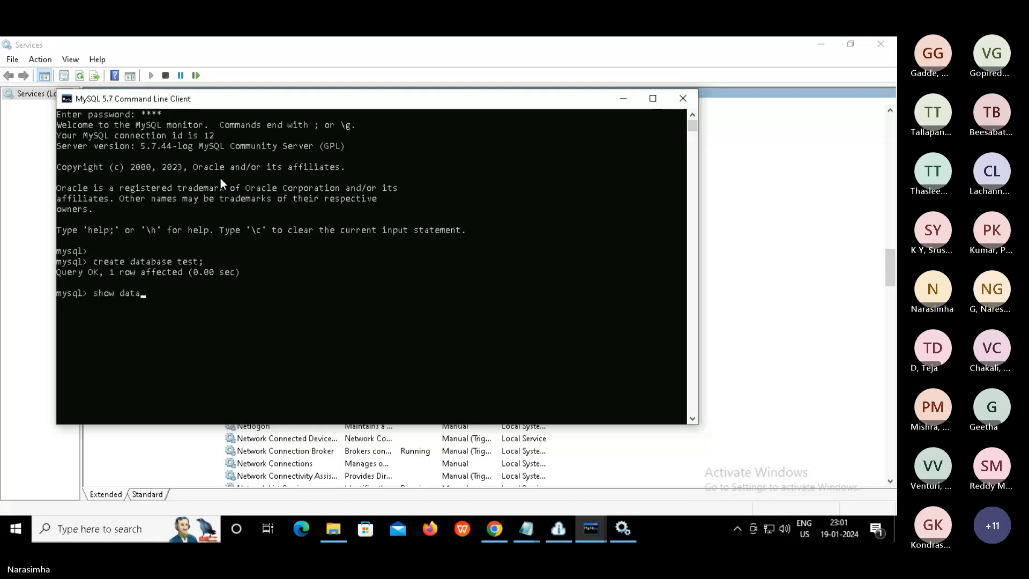
{"action": "type", "text": "bases;"}
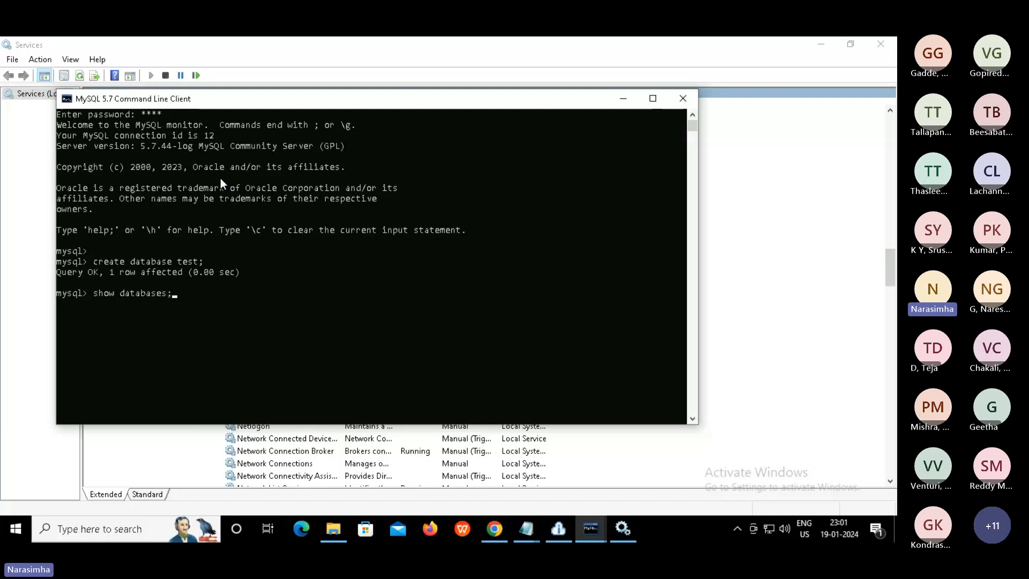
{"action": "key", "text": "Return"}
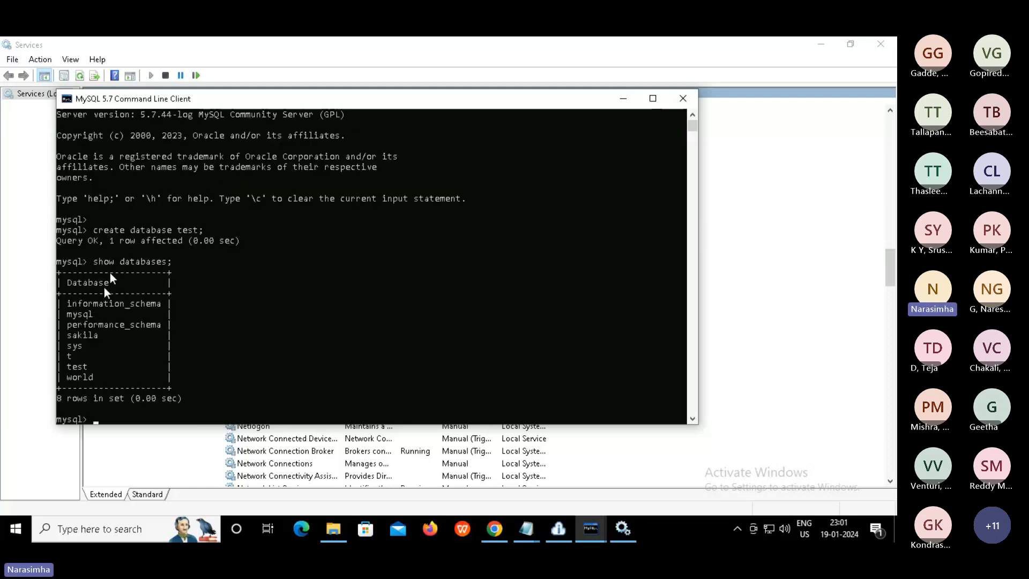
{"action": "left_click", "coordinate": [79, 363]}
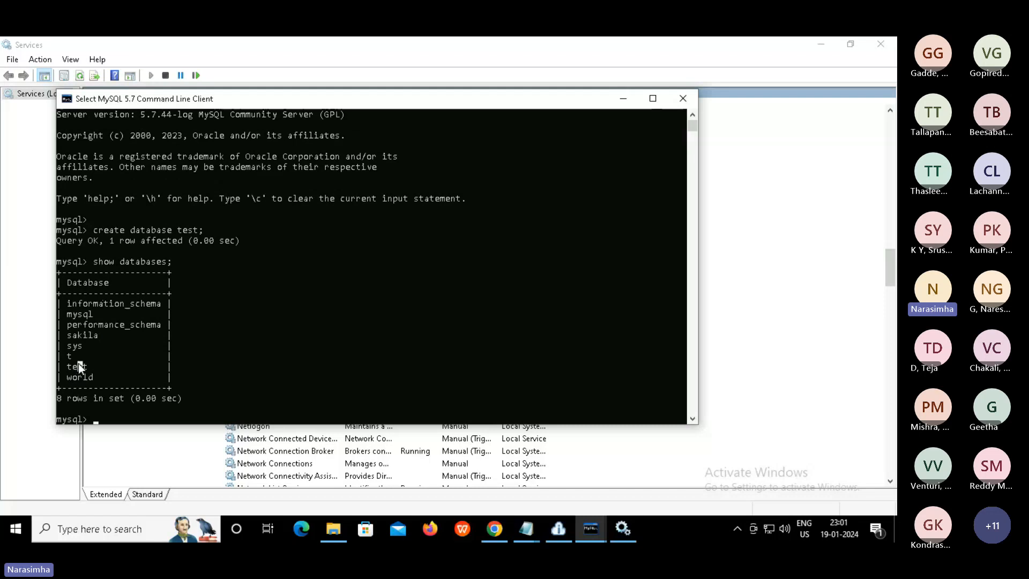
{"action": "left_click", "coordinate": [320, 312]}
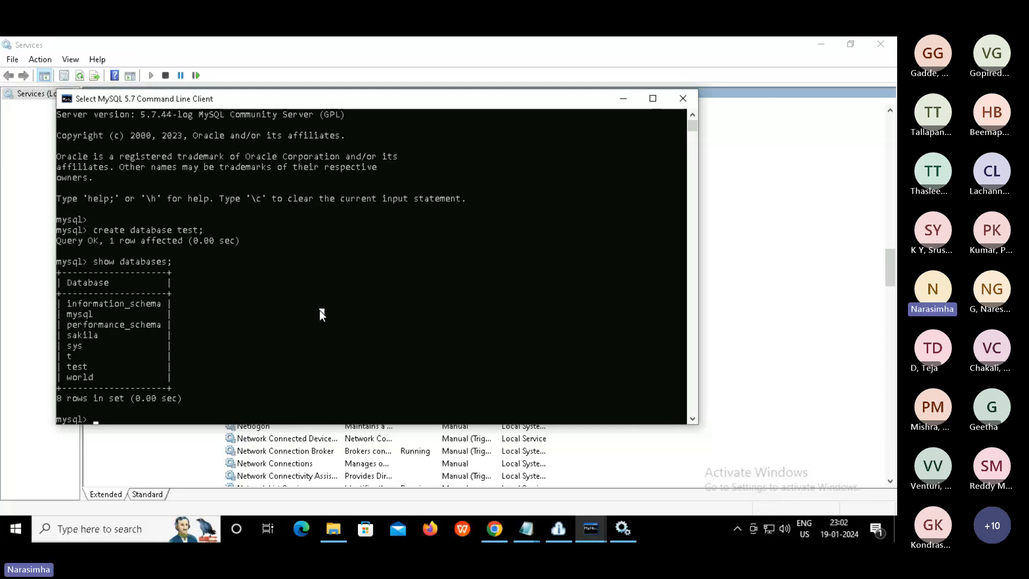
Switch to the test database with 'use test;'
{"action": "type", "text": "use"}
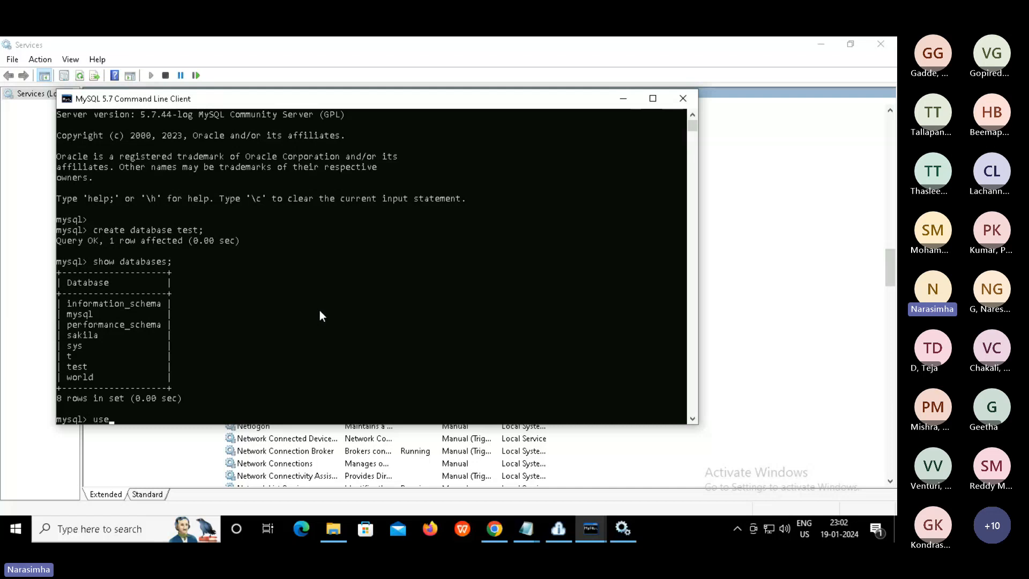
{"action": "type", "text": " t"}
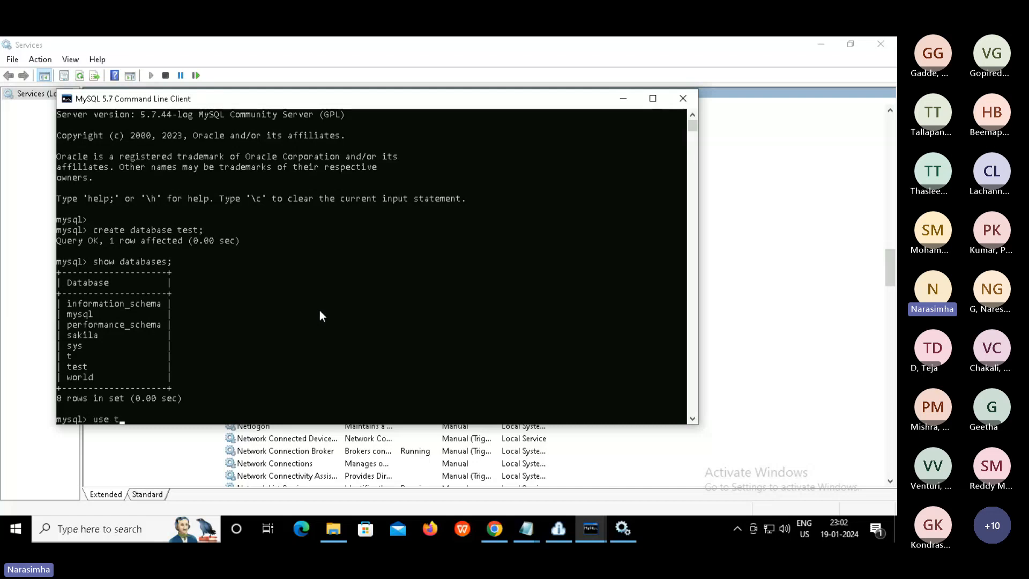
{"action": "type", "text": "est;"}
{"action": "key", "text": "Return"}
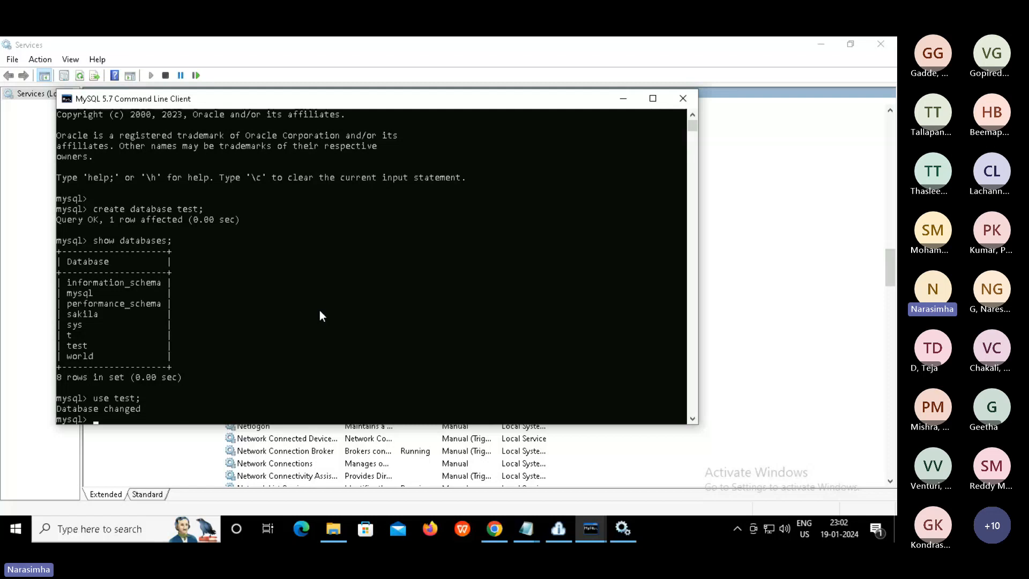
{"action": "double_click", "coordinate": [123, 396]}
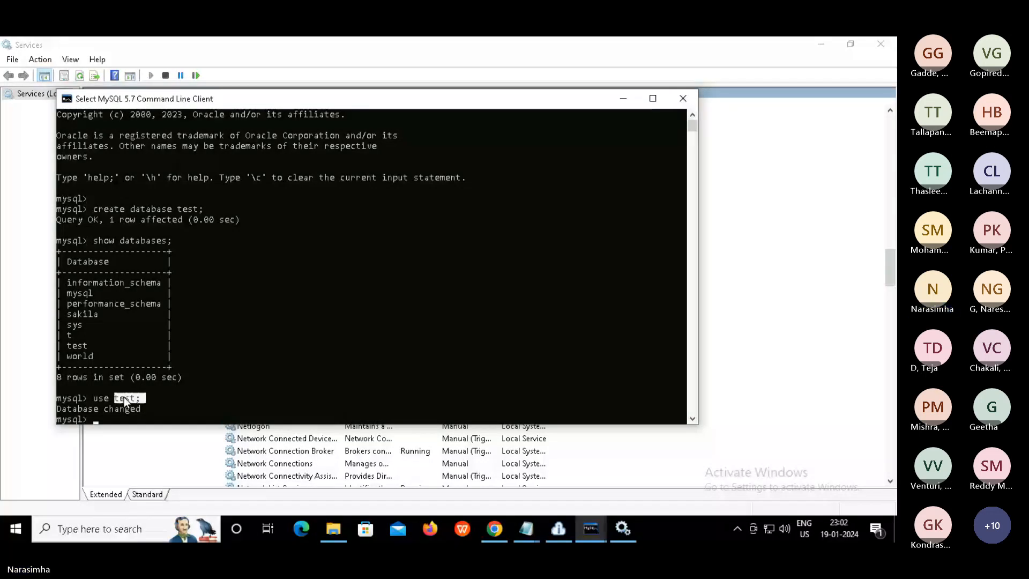
{"action": "left_click", "coordinate": [233, 359]}
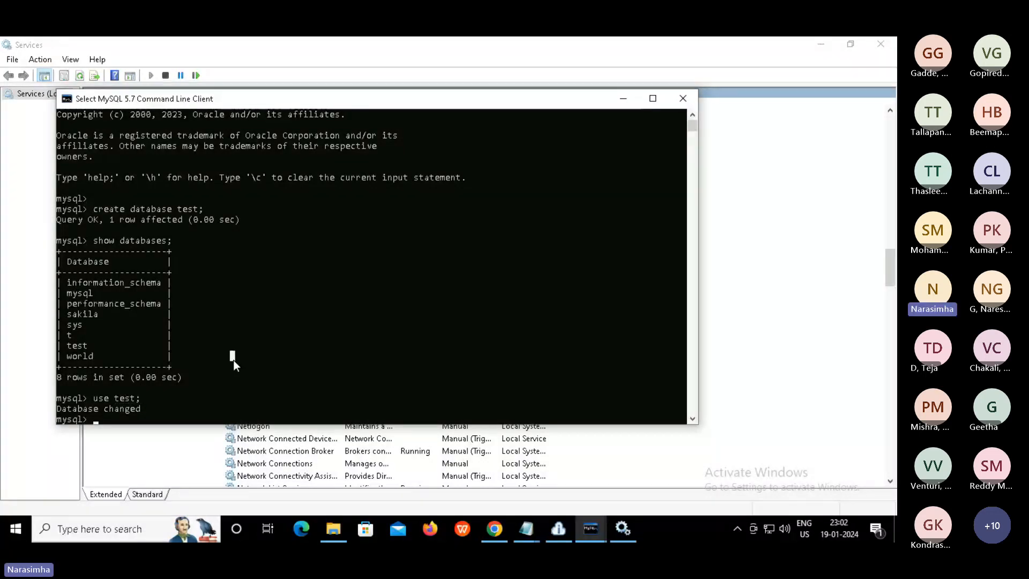
Create table tmp with one int column a using 'create table tmp(a int);'
{"action": "type", "text": "cret"}
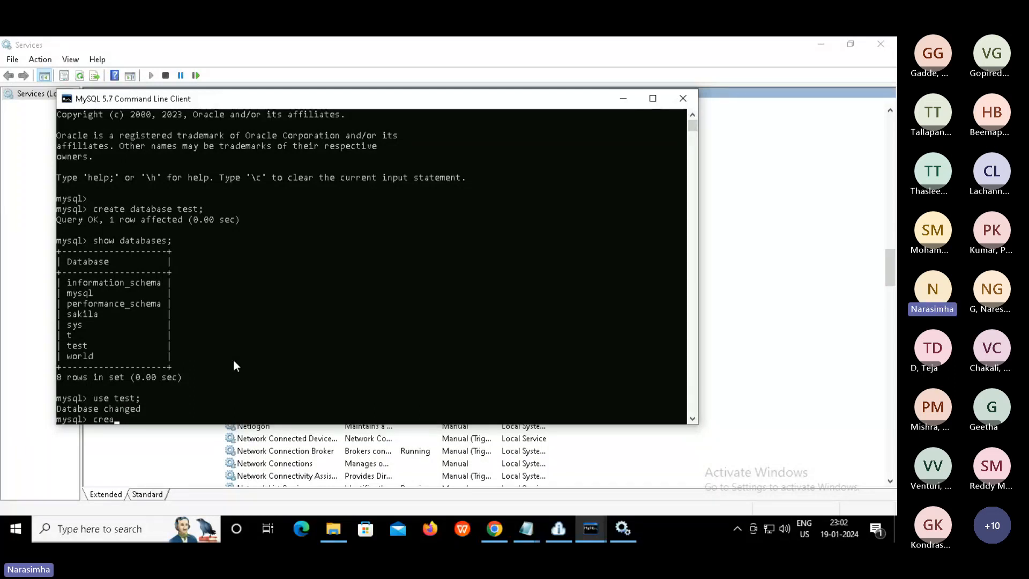
{"action": "key", "text": "BackSpace"}
{"action": "type", "text": "ate table tmp(a int)"}
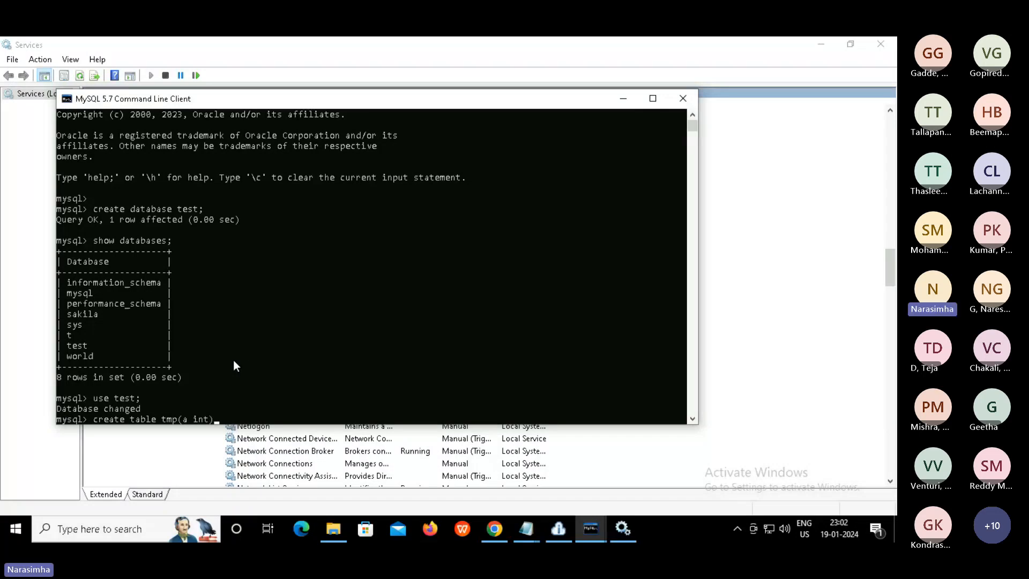
{"action": "type", "text": ";"}
{"action": "key", "text": "Return"}
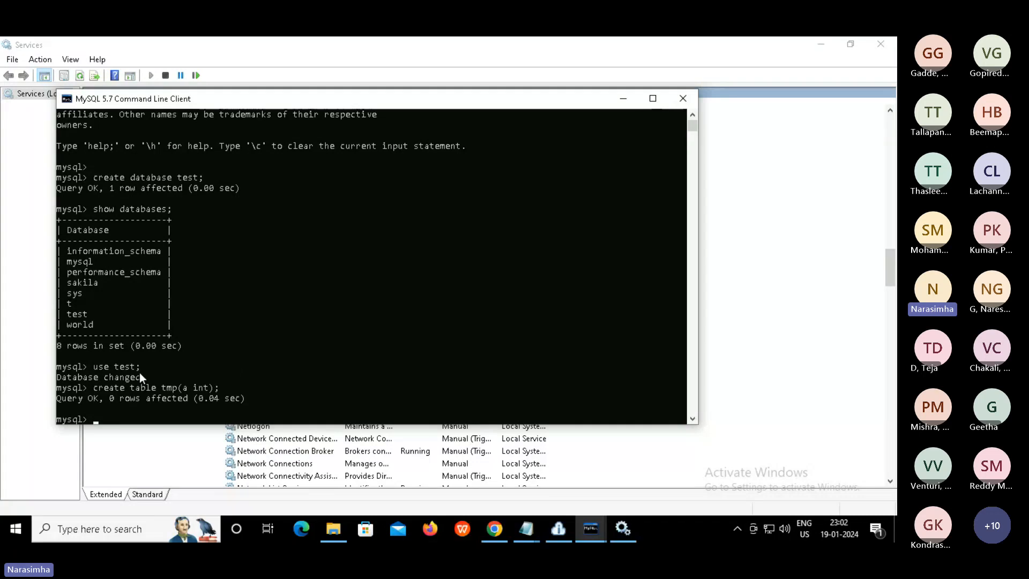
{"action": "left_click_drag", "start_coordinate": [96, 387], "coordinate": [233, 387]}
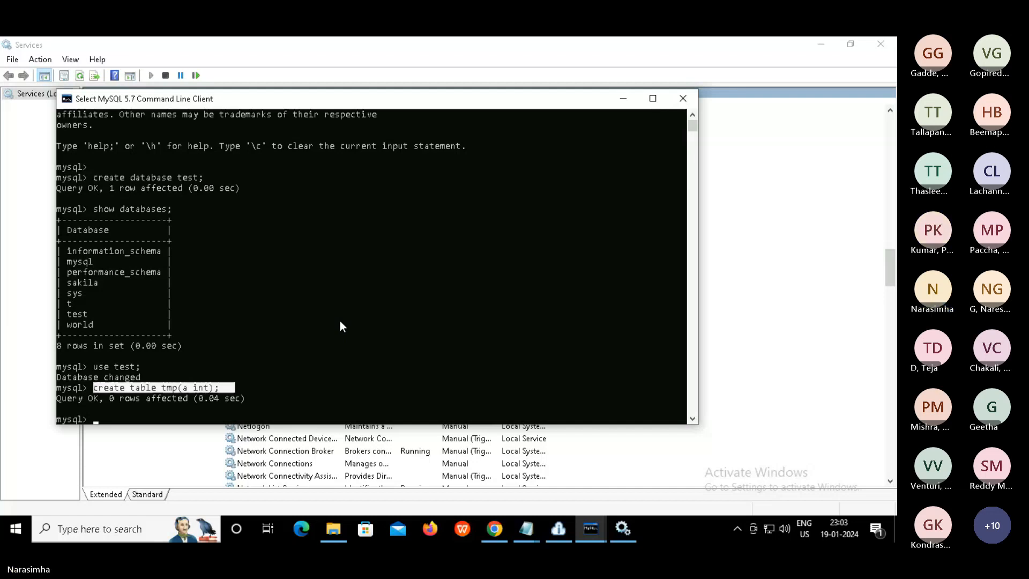
Insert values 123 and 222 into tmp(a), then run 'commit;'
{"action": "left_click", "coordinate": [340, 321]}
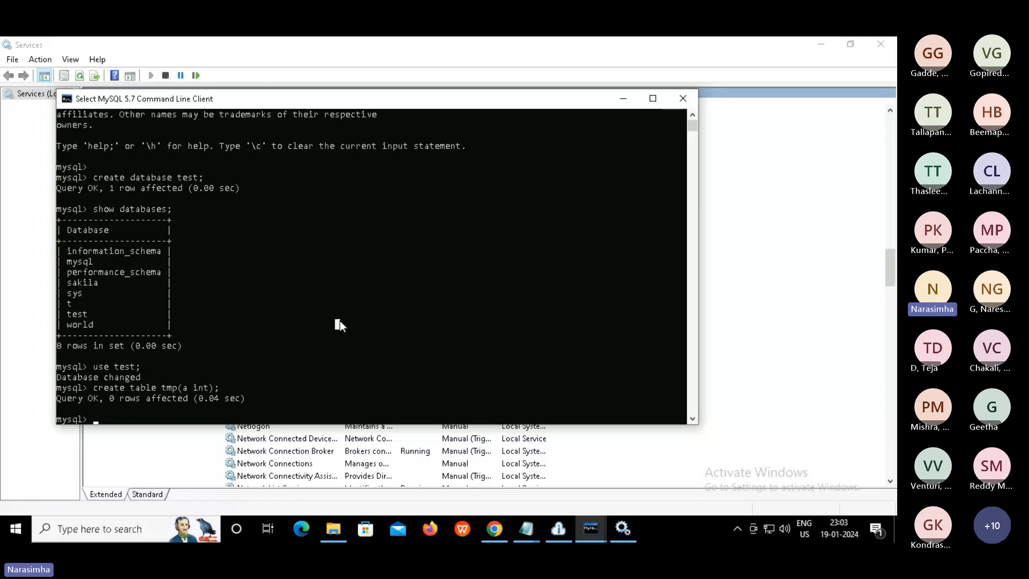
{"action": "type", "text": "insert into "}
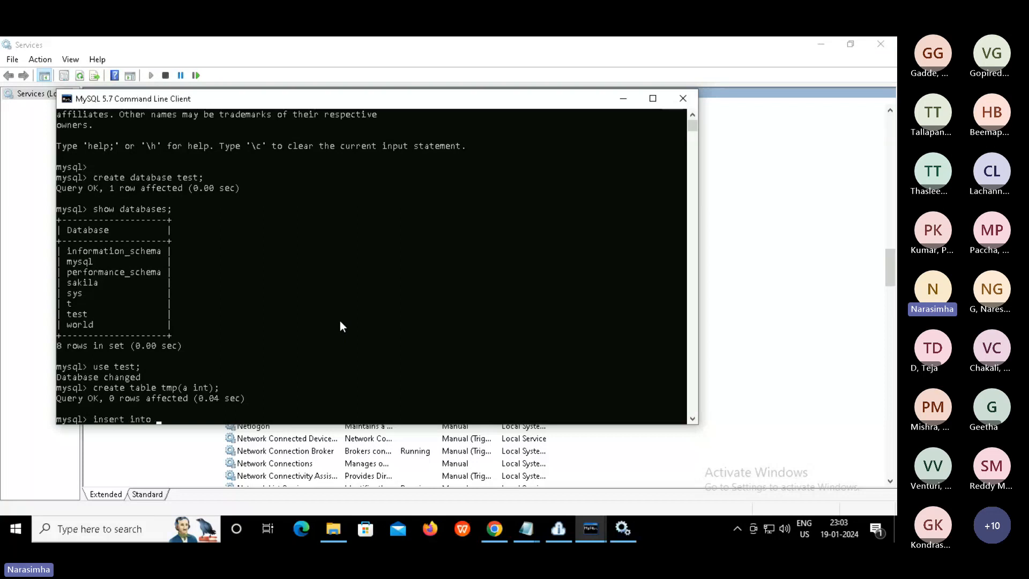
{"action": "type", "text": "t"}
{"action": "type", "text": "mp"}
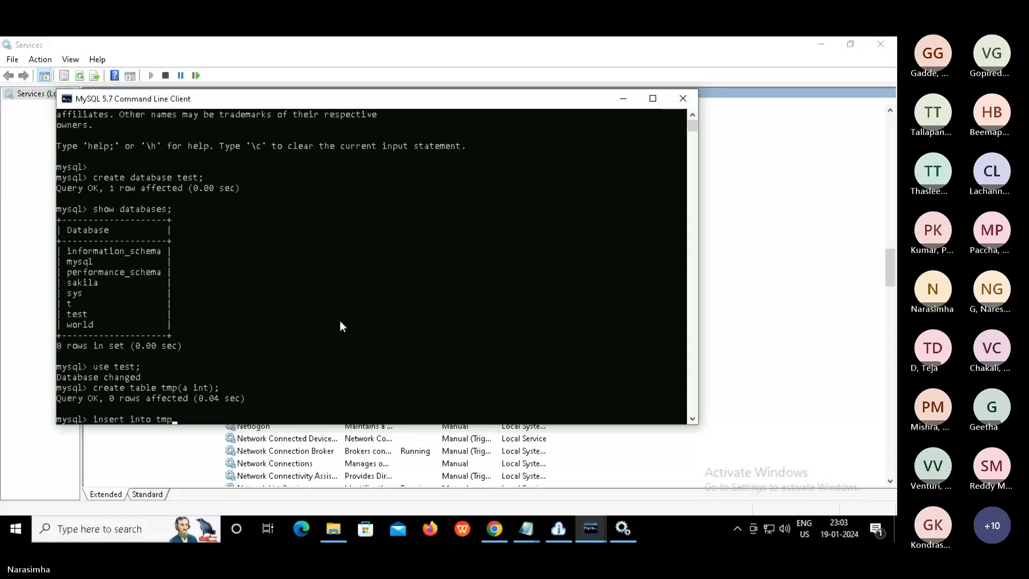
{"action": "type", "text": "(a) values"}
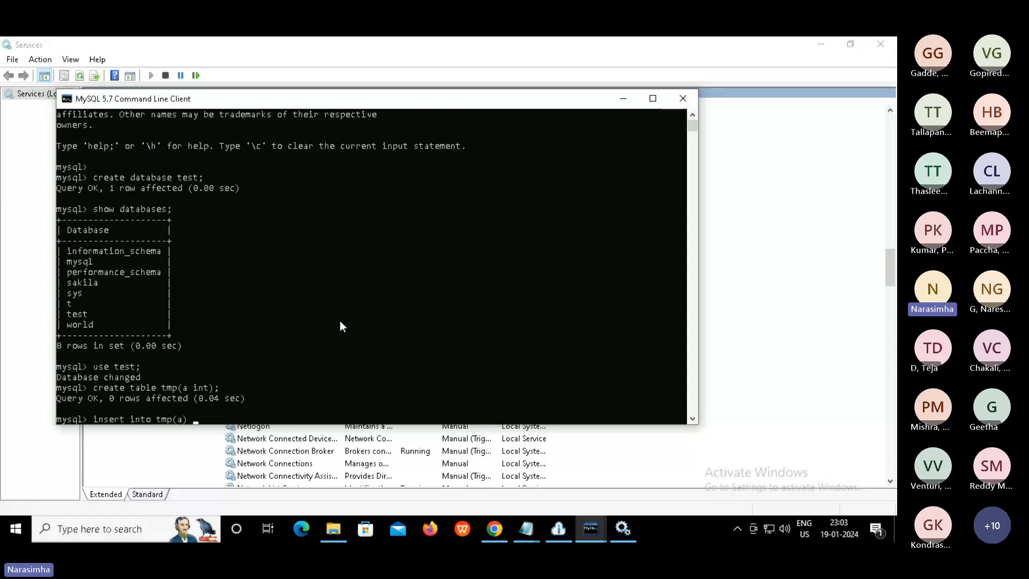
{"action": "type", "text": "("}
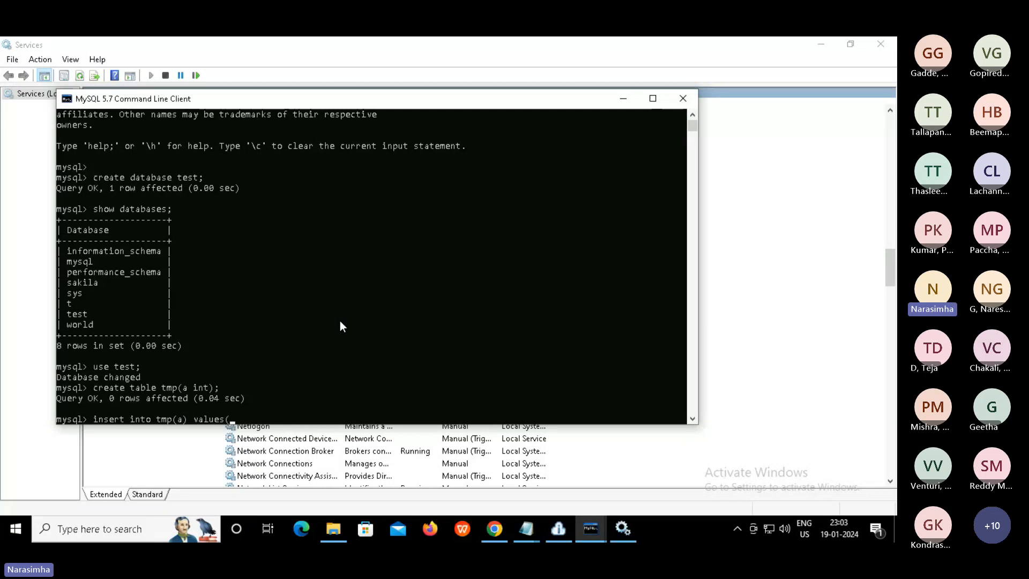
{"action": "type", "text": "123);"}
{"action": "key", "text": "Return"}
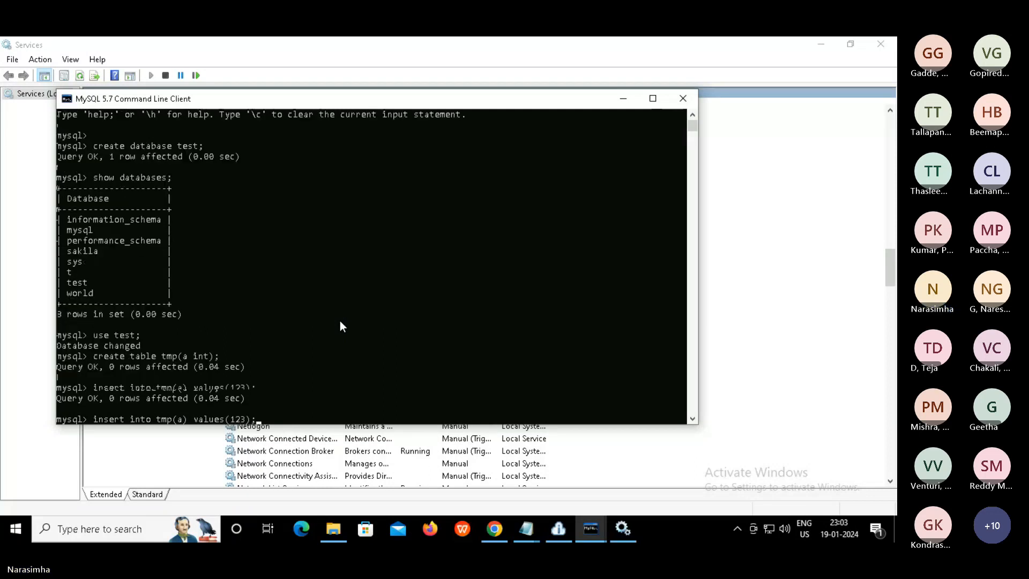
{"action": "key", "text": "Up"}
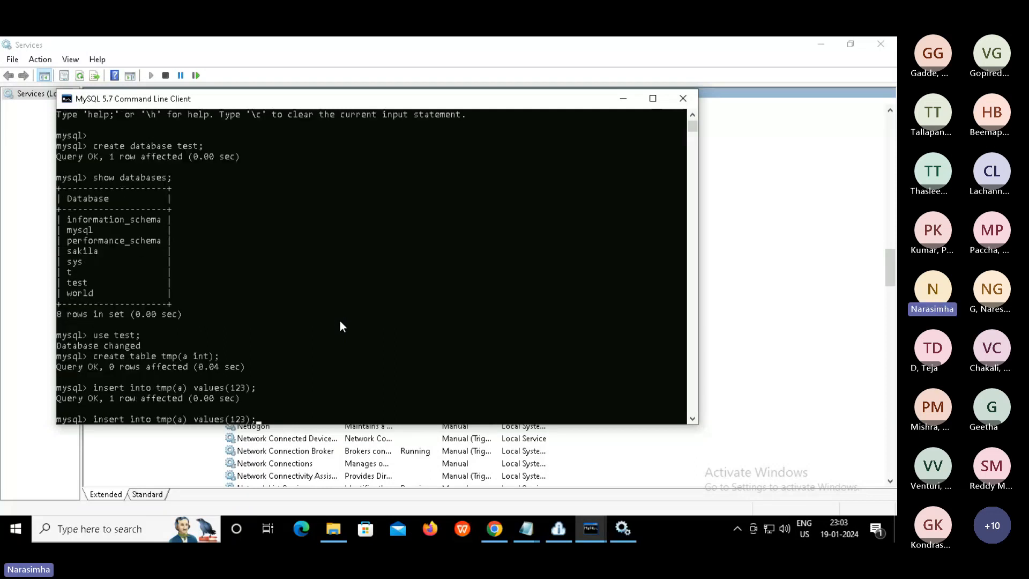
{"action": "key", "text": "BackSpace"}
{"action": "key", "text": "BackSpace"}
{"action": "key", "text": "BackSpace"}
{"action": "type", "text": "222"}
{"action": "key", "text": "Return"}
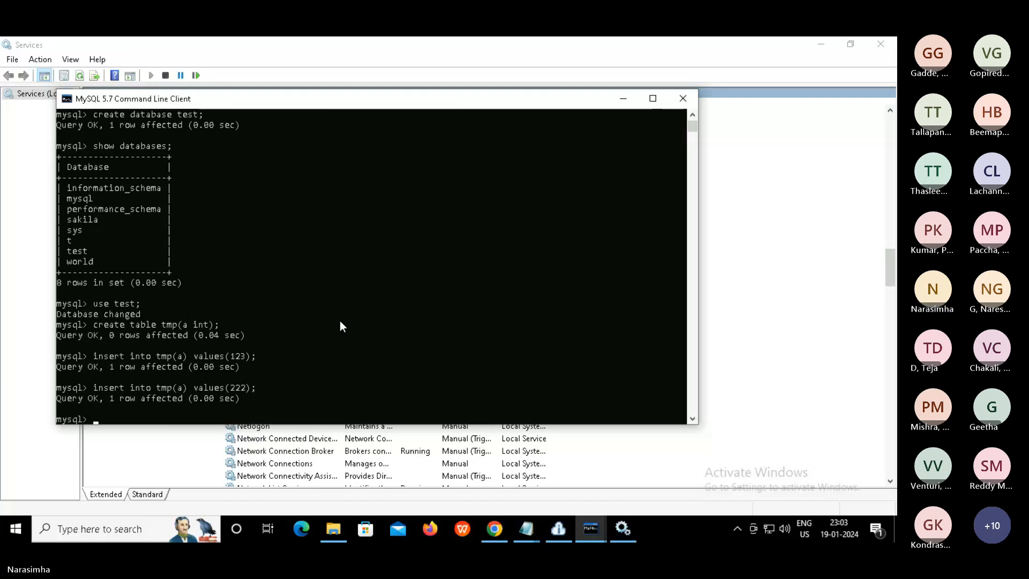
{"action": "type", "text": "commit;"}
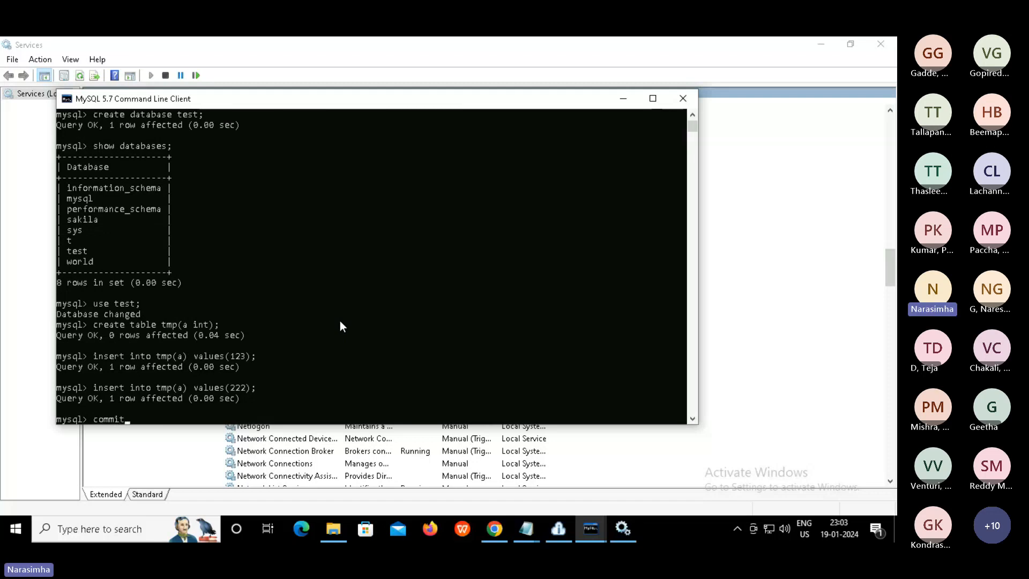
{"action": "key", "text": "Return"}
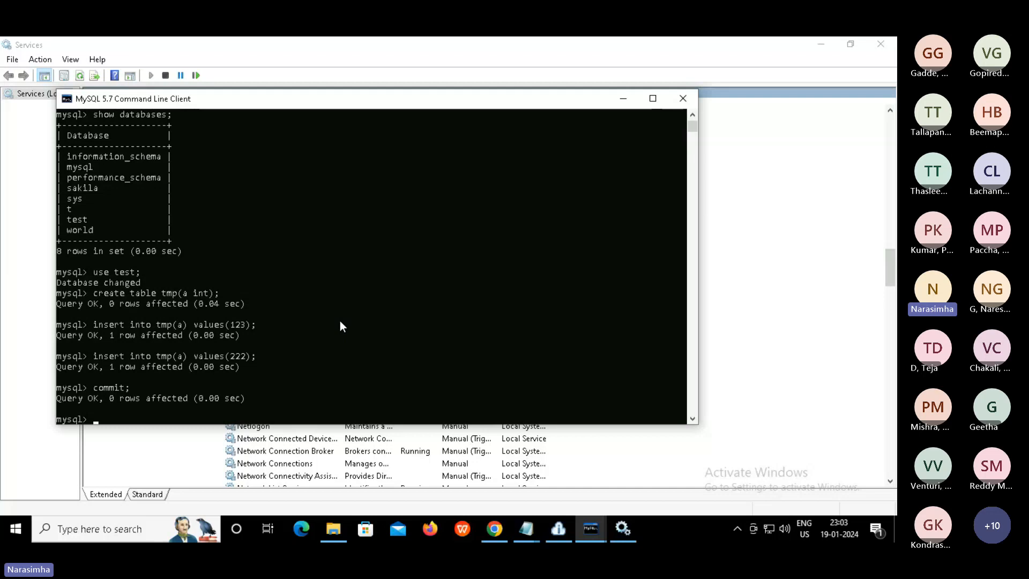
{"action": "type", "text": "sele"}
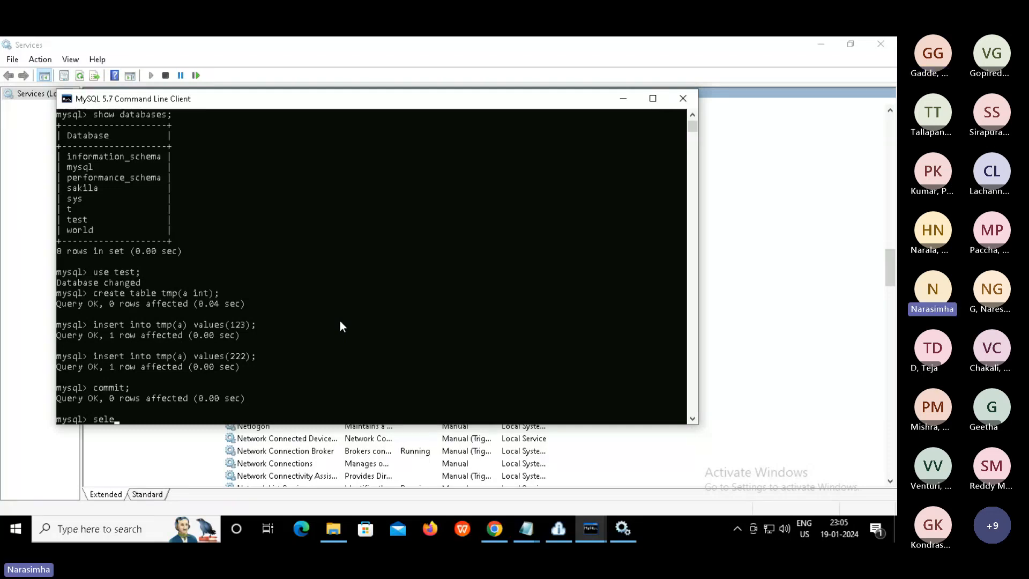
Run 'select * from tmp;' to list both rows, 123 and 222
{"action": "type", "text": "ct "}
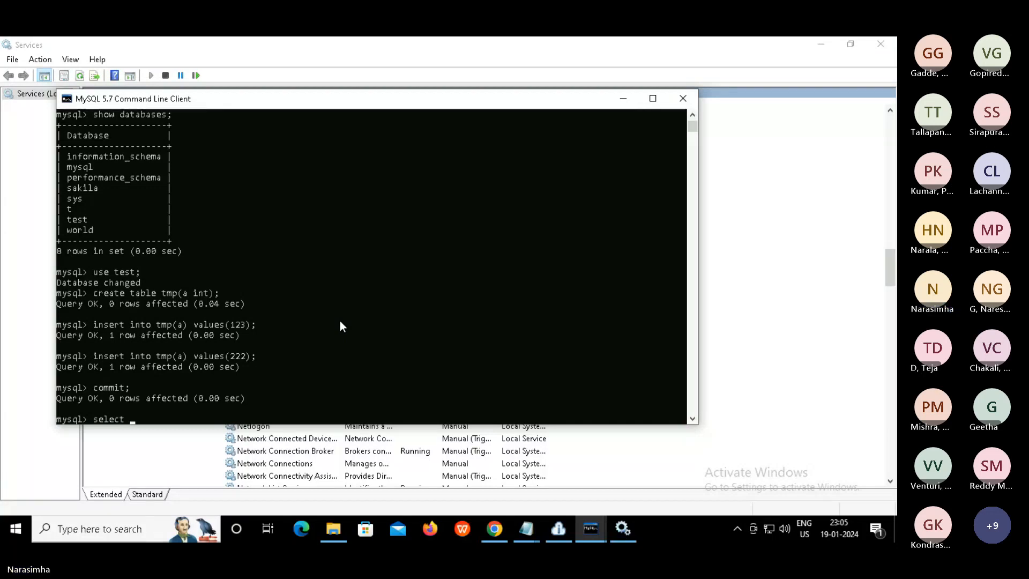
{"action": "type", "text": "* from tmp;"}
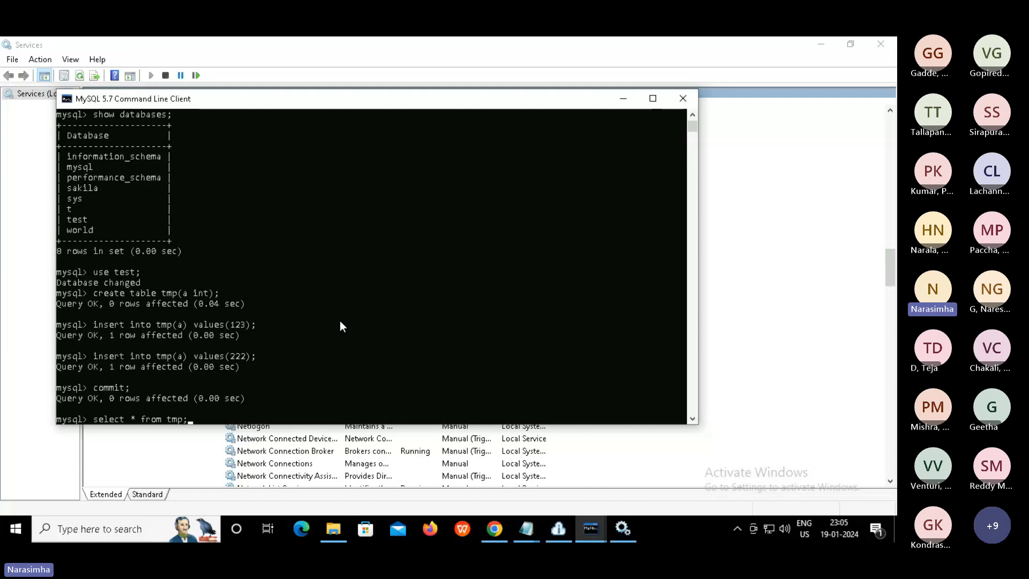
{"action": "key", "text": "Return"}
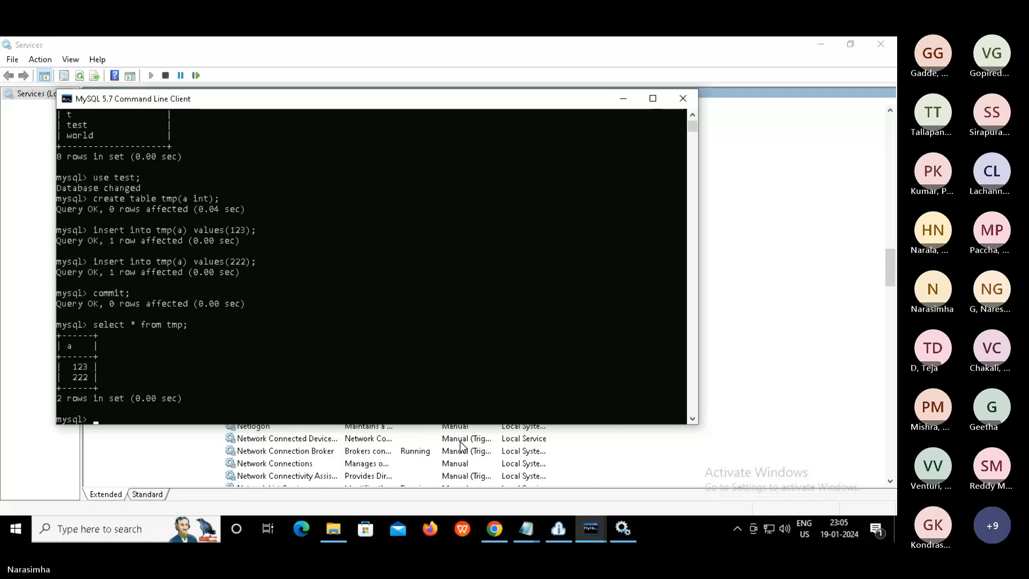
Bring the Informatica My Jobs page showing six successful Mapping_java runs to the front
{"action": "left_click", "coordinate": [494, 529]}
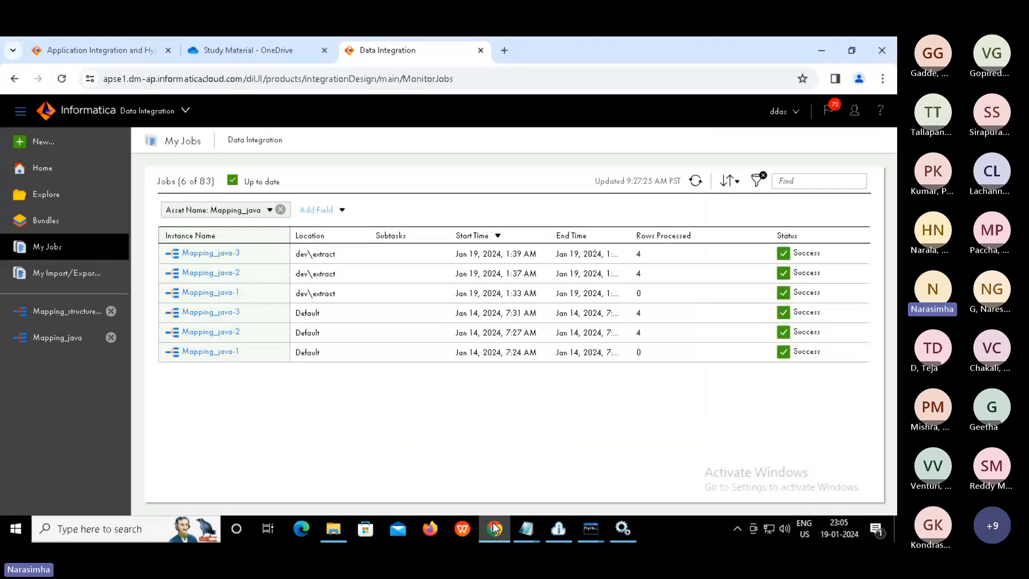
{"action": "left_click", "coordinate": [336, 529]}
Navigate File Explorer to C:\Program Files\Informatica Cloud Secure Agent
{"action": "left_click", "coordinate": [336, 530]}
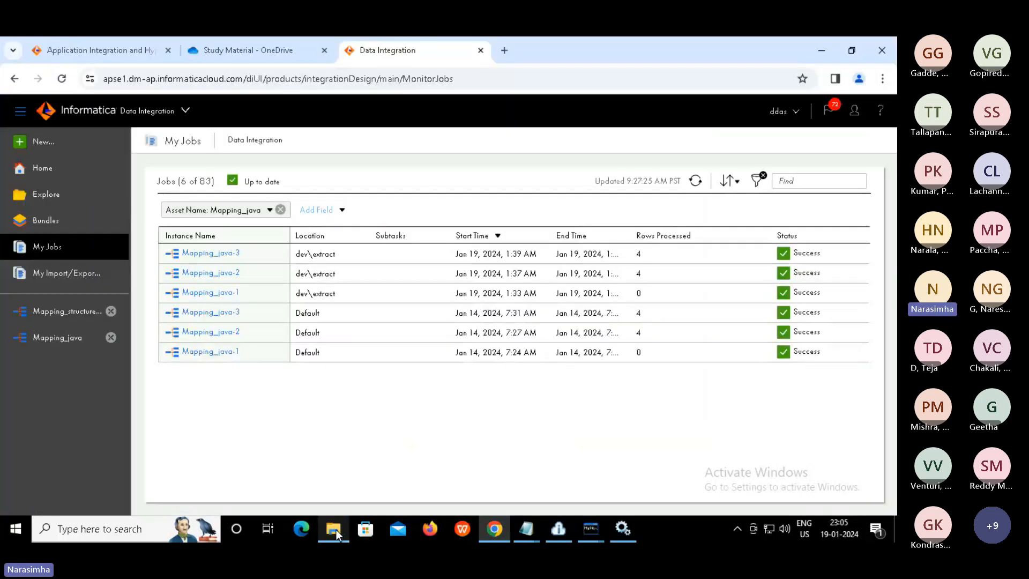
{"action": "left_click", "coordinate": [336, 529]}
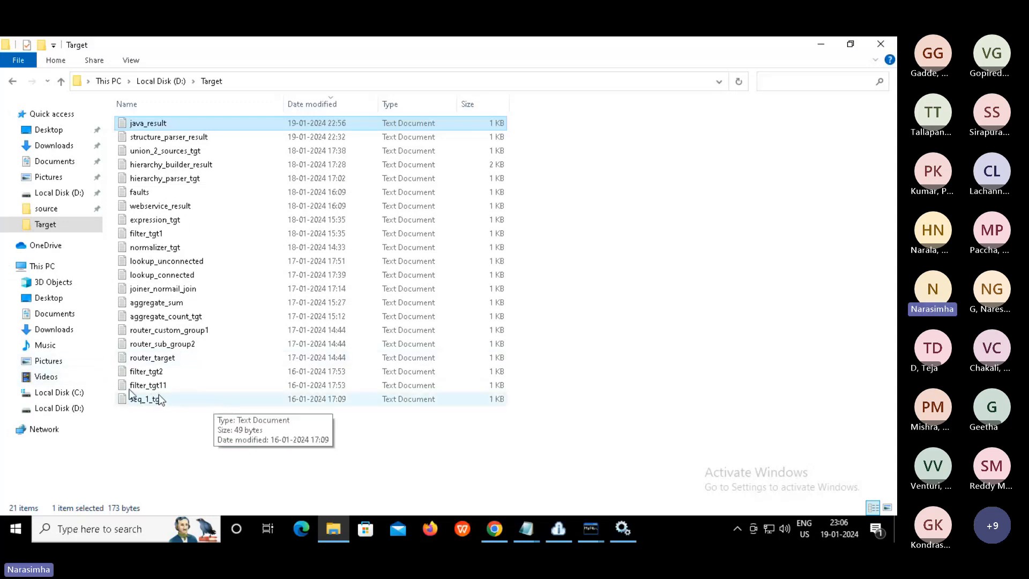
{"action": "left_click", "coordinate": [74, 395]}
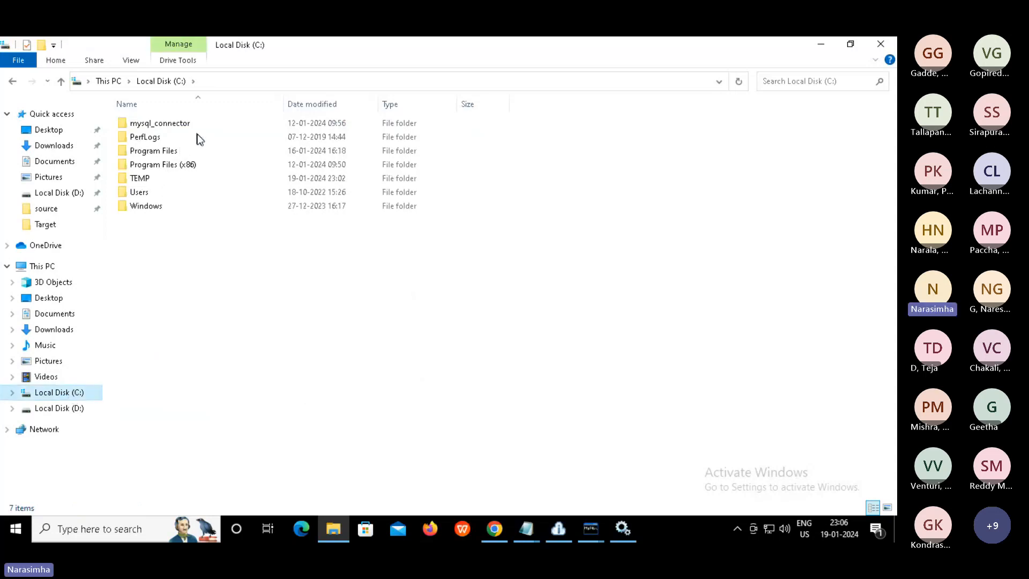
{"action": "double_click", "coordinate": [166, 156]}
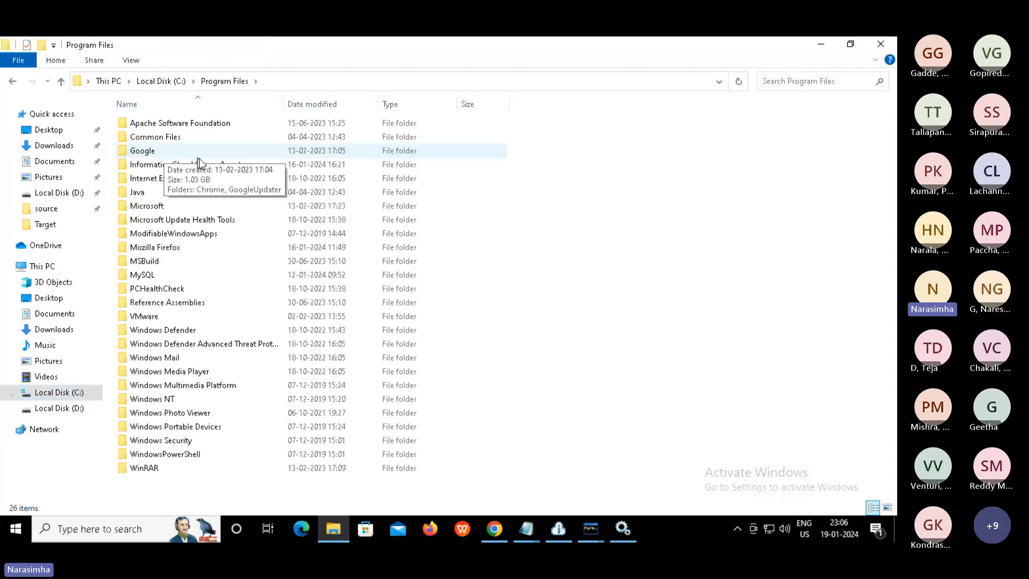
{"action": "double_click", "coordinate": [200, 164]}
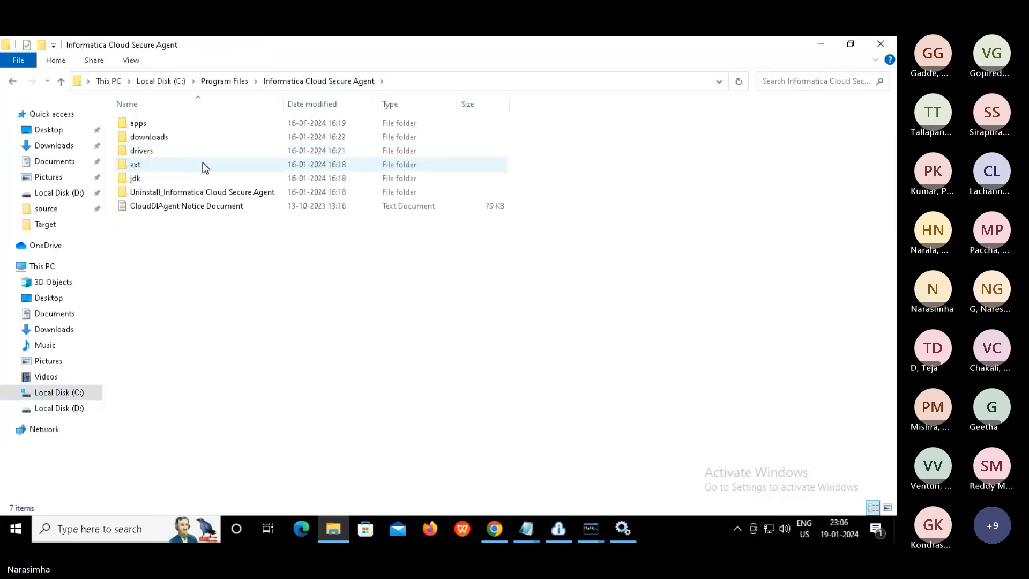
In apps\Data_Integration_Server\ext\drivers, delete mysql-connector-java-8.0.22, leaving only 8.0.12
{"action": "double_click", "coordinate": [143, 125]}
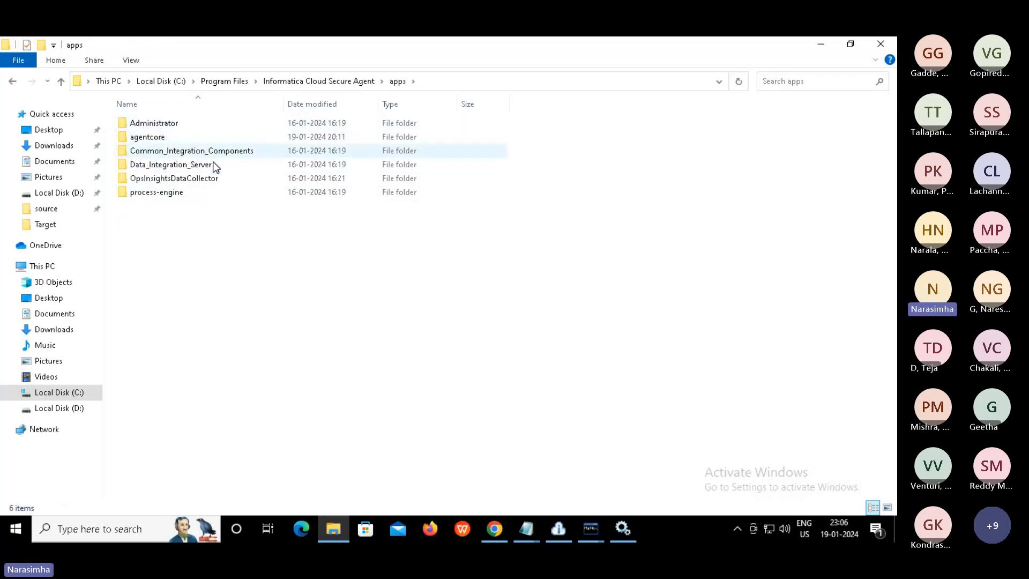
{"action": "double_click", "coordinate": [215, 169]}
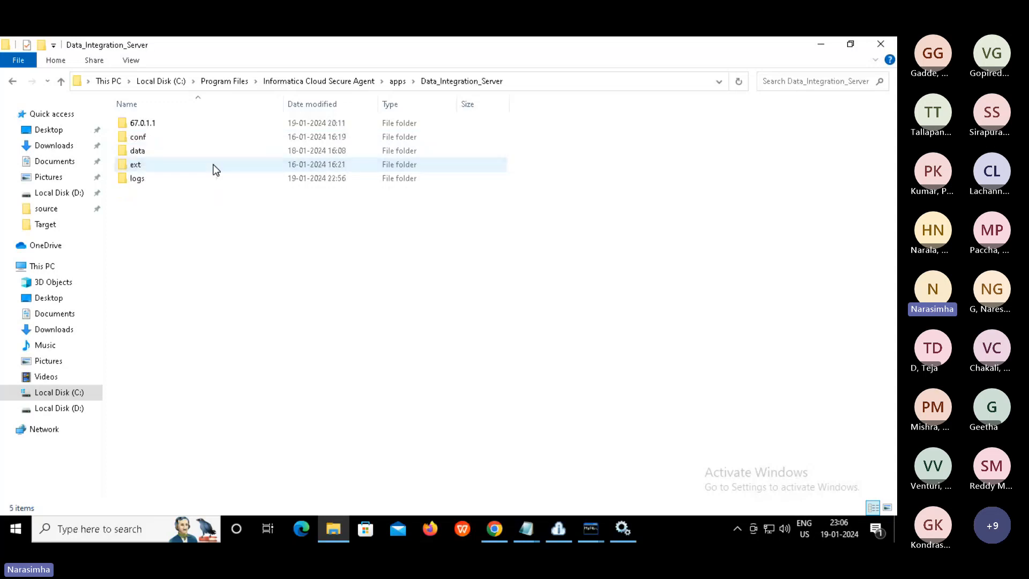
{"action": "double_click", "coordinate": [136, 165]}
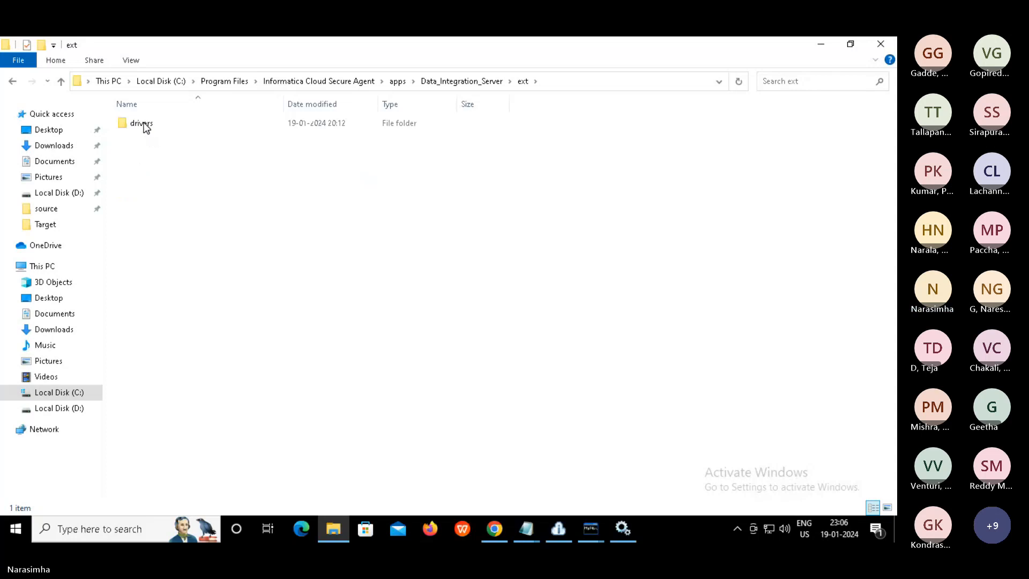
{"action": "double_click", "coordinate": [142, 125]}
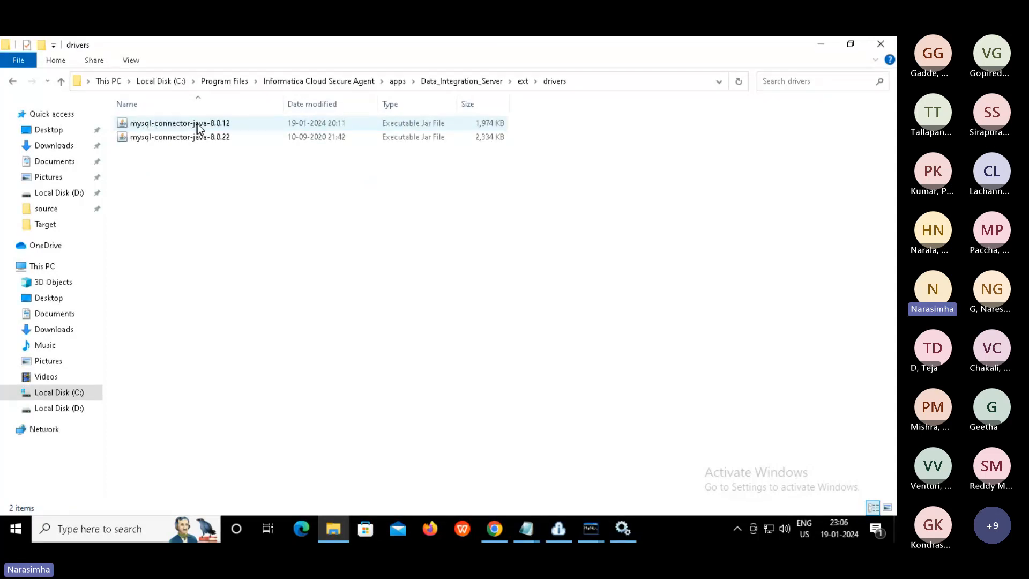
{"action": "left_click", "coordinate": [145, 124]}
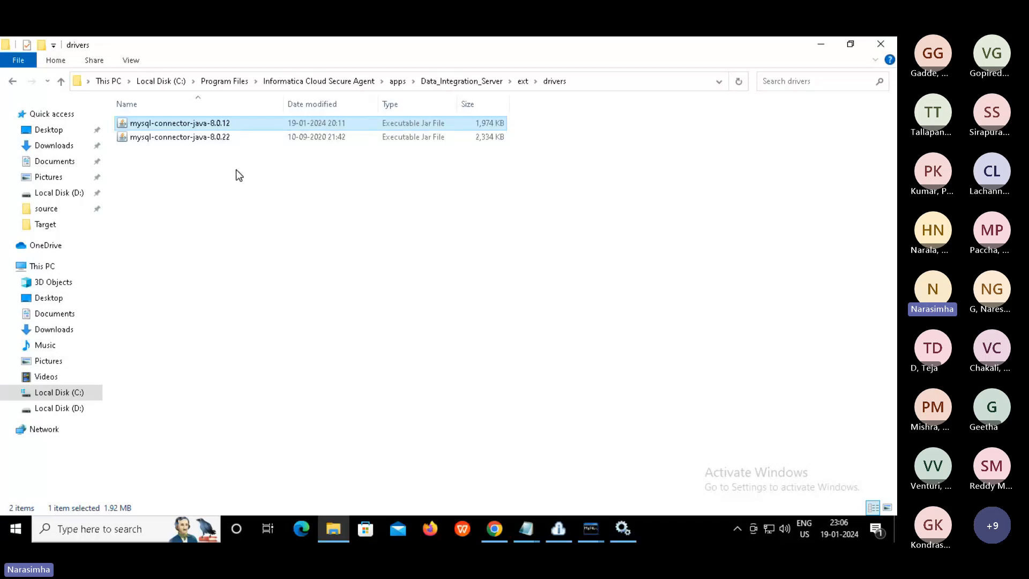
{"action": "left_click", "coordinate": [209, 138]}
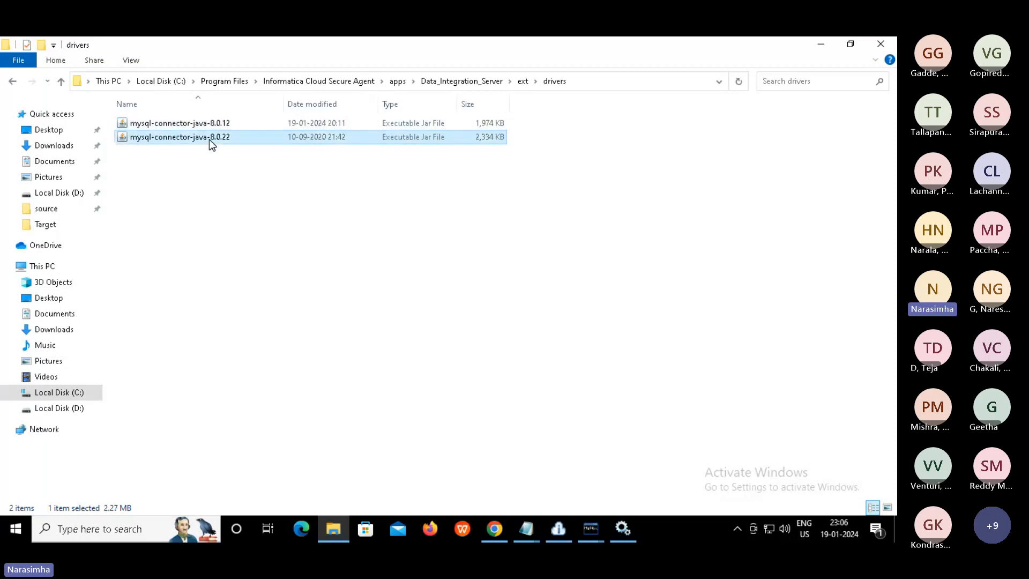
{"action": "key", "text": "Delete"}
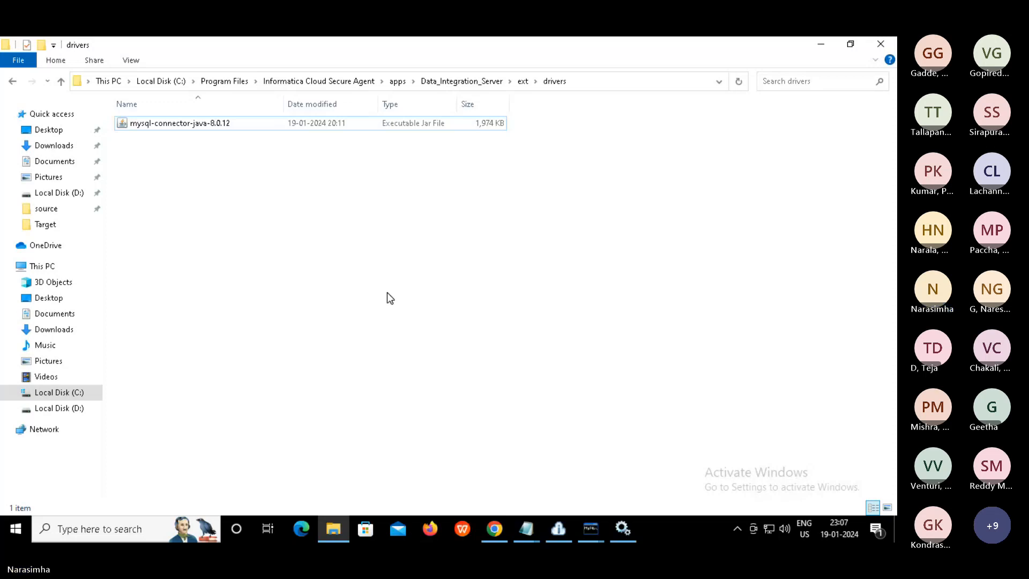
Switch to Administrator, open Runtime Environments, and expand the running agent group to show its Secure Agent
{"action": "left_click", "coordinate": [495, 528]}
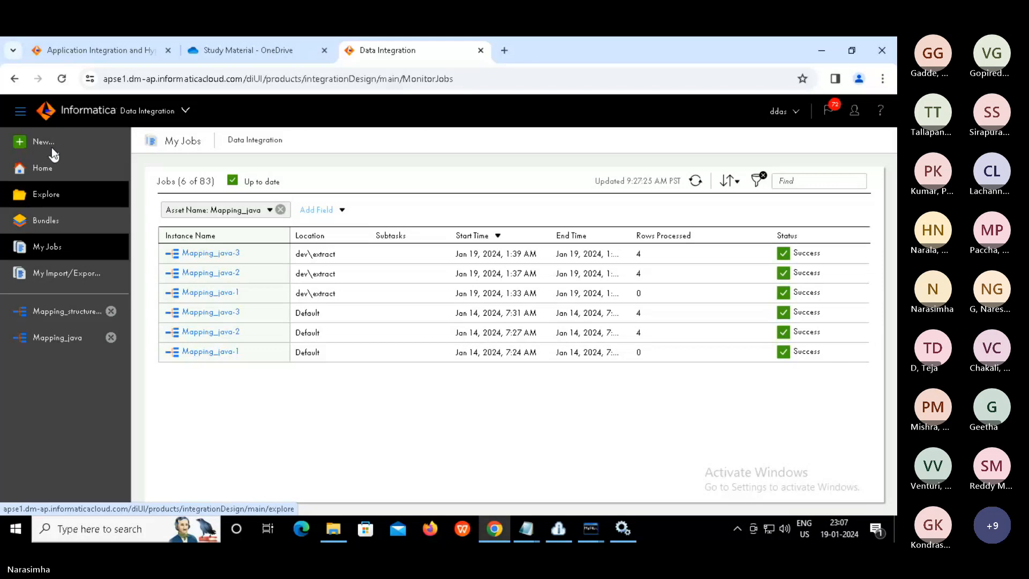
{"action": "left_click", "coordinate": [184, 110]}
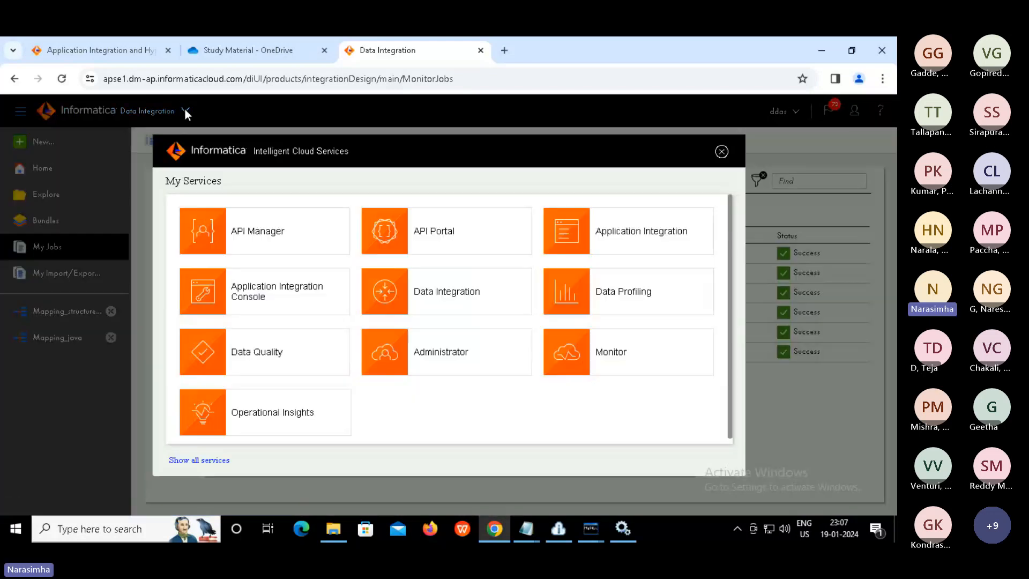
{"action": "left_click", "coordinate": [433, 355]}
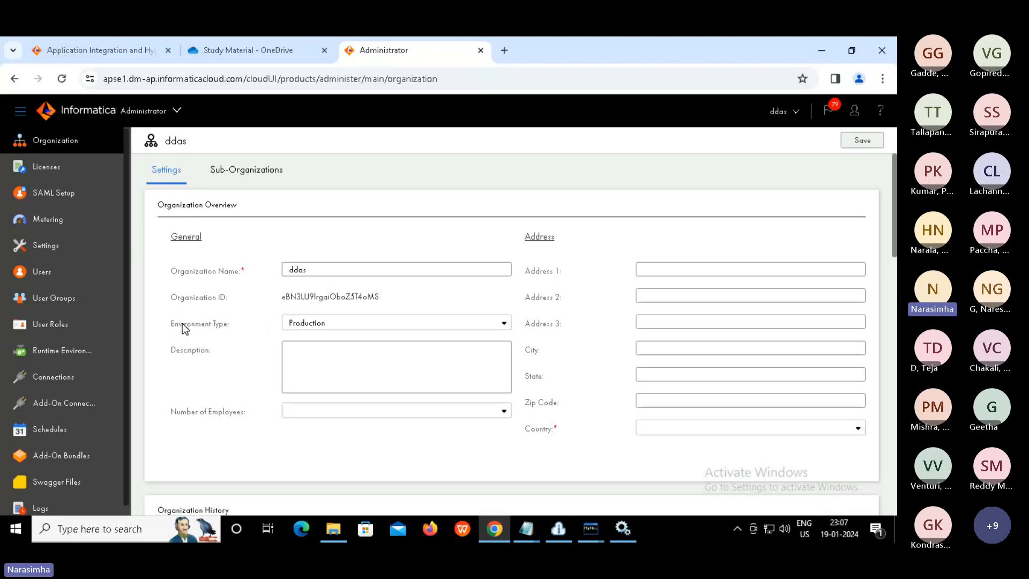
{"action": "left_click", "coordinate": [70, 350]}
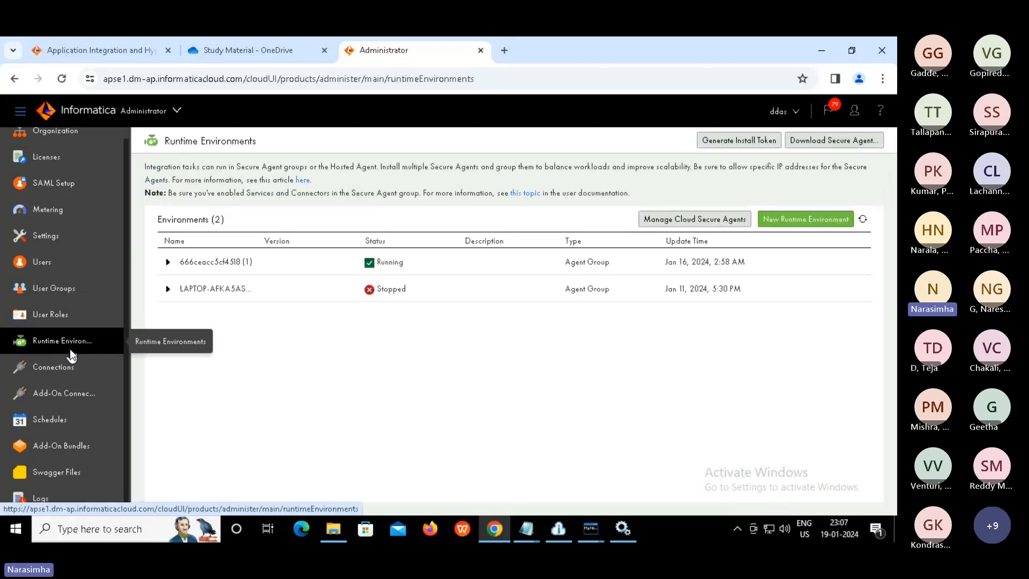
{"action": "left_click", "coordinate": [168, 263]}
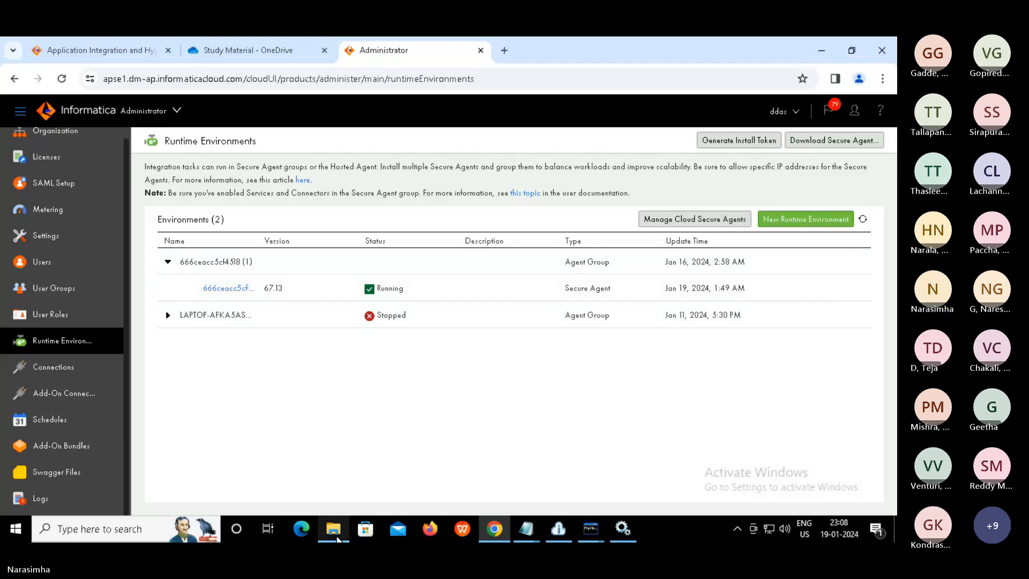
Reveal the full ext\drivers folder path in Explorer's address bar, then return to Administrator
{"action": "left_click", "coordinate": [339, 539]}
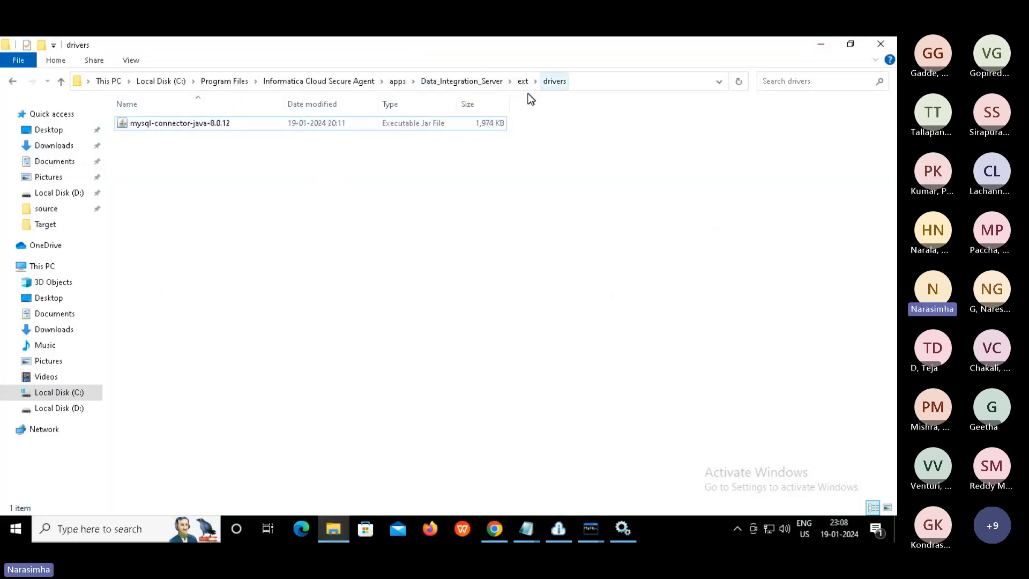
{"action": "left_click", "coordinate": [591, 84]}
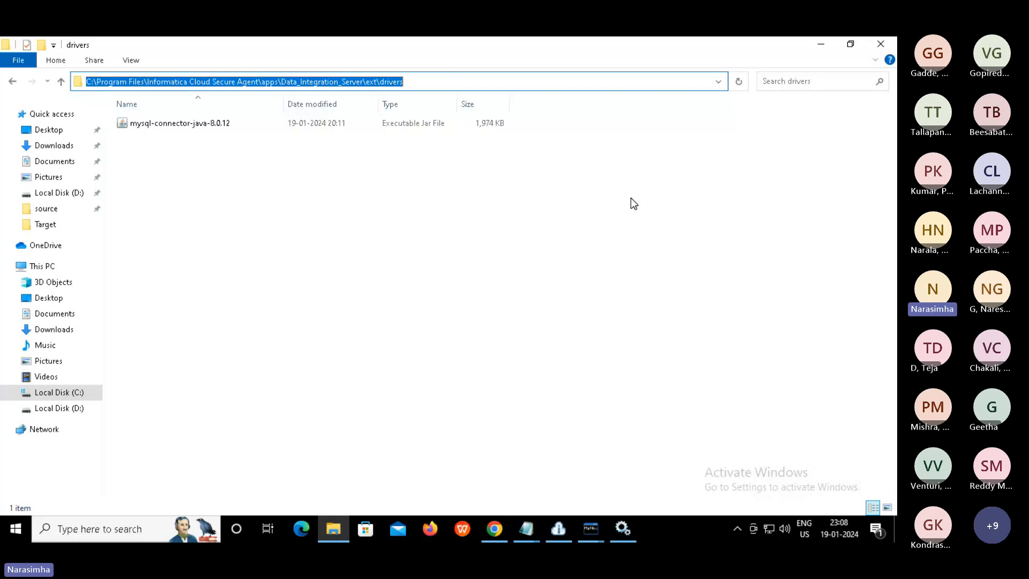
{"action": "left_click", "coordinate": [495, 532]}
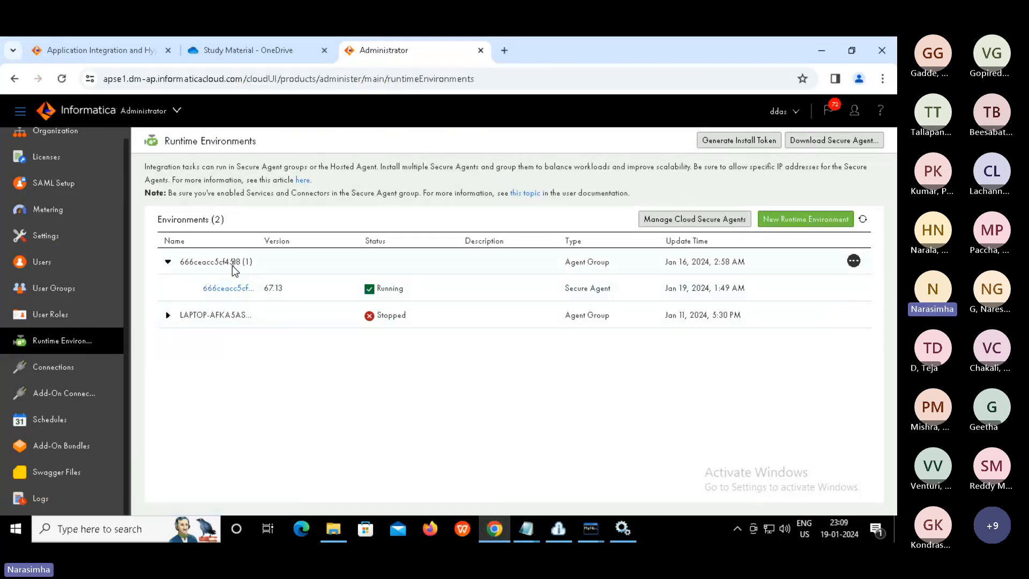
Open the Edit Secure Agent page for the running secure agent from its actions menu
{"action": "mouse_move", "coordinate": [240, 289]}
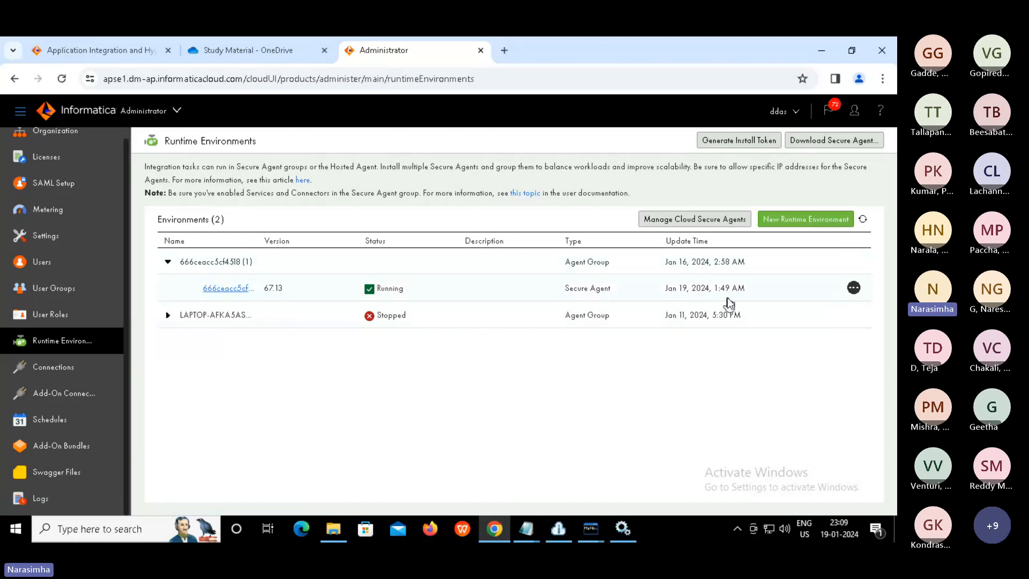
{"action": "left_click", "coordinate": [854, 289]}
{"action": "left_click", "coordinate": [854, 290]}
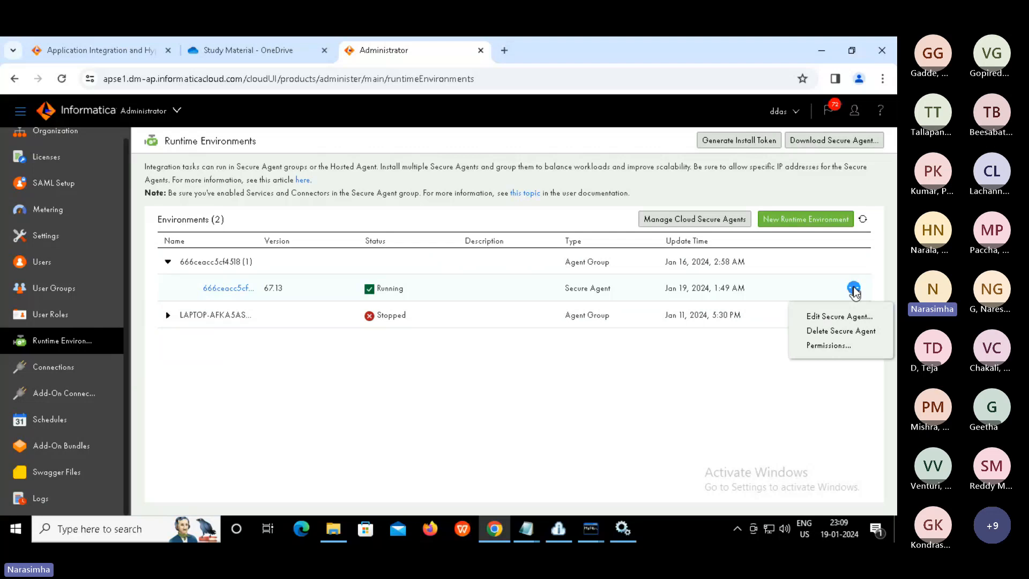
{"action": "left_click", "coordinate": [838, 316]}
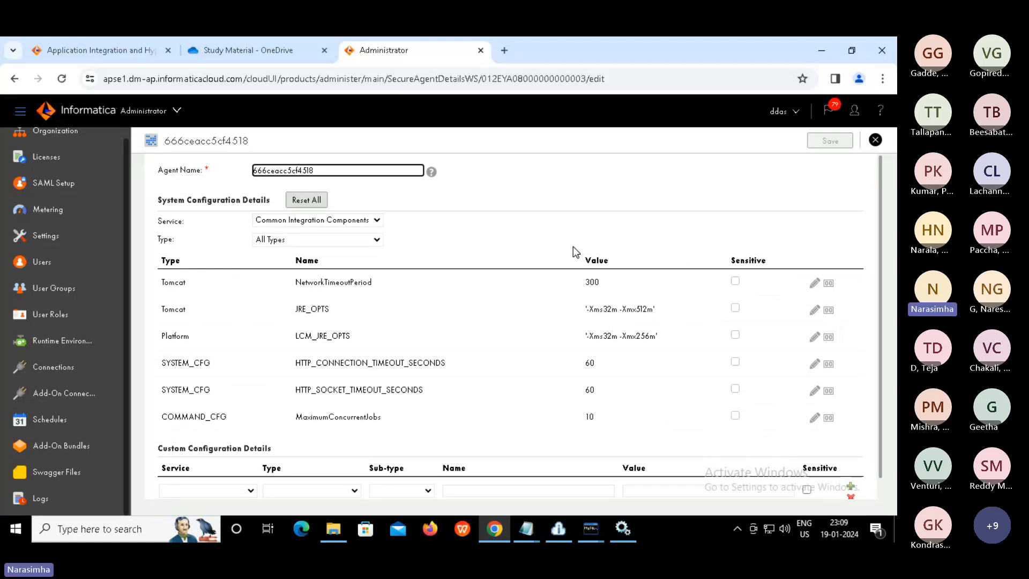
Show Data Integration Server settings and compare MySQL_JDBC_DRIVER_JARNAME with the mysql-connector-java-8.0.12 jar
{"action": "left_click", "coordinate": [378, 222]}
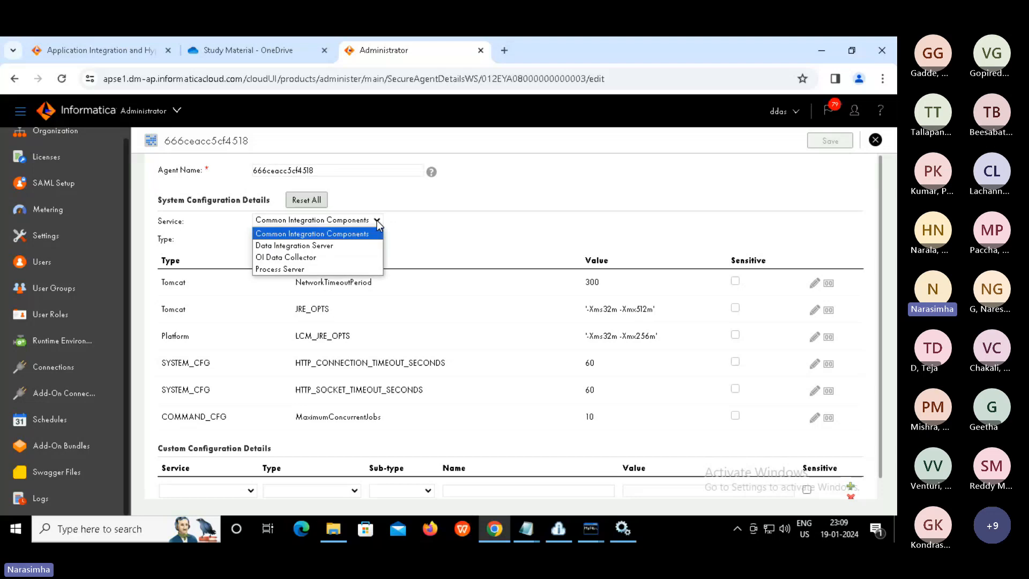
{"action": "left_click", "coordinate": [329, 246]}
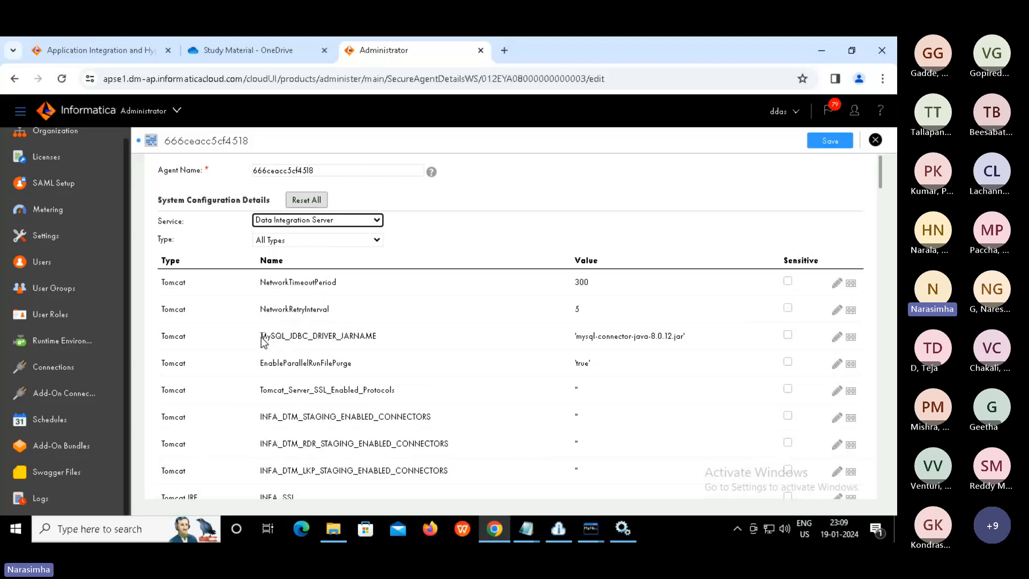
{"action": "left_click_drag", "start_coordinate": [261, 338], "coordinate": [388, 343]}
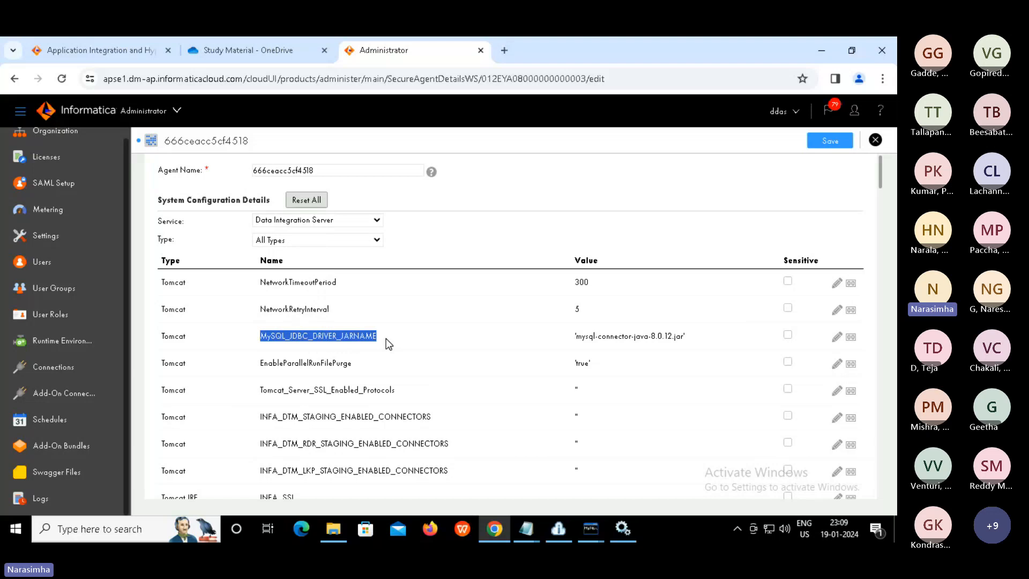
{"action": "left_click", "coordinate": [578, 342]}
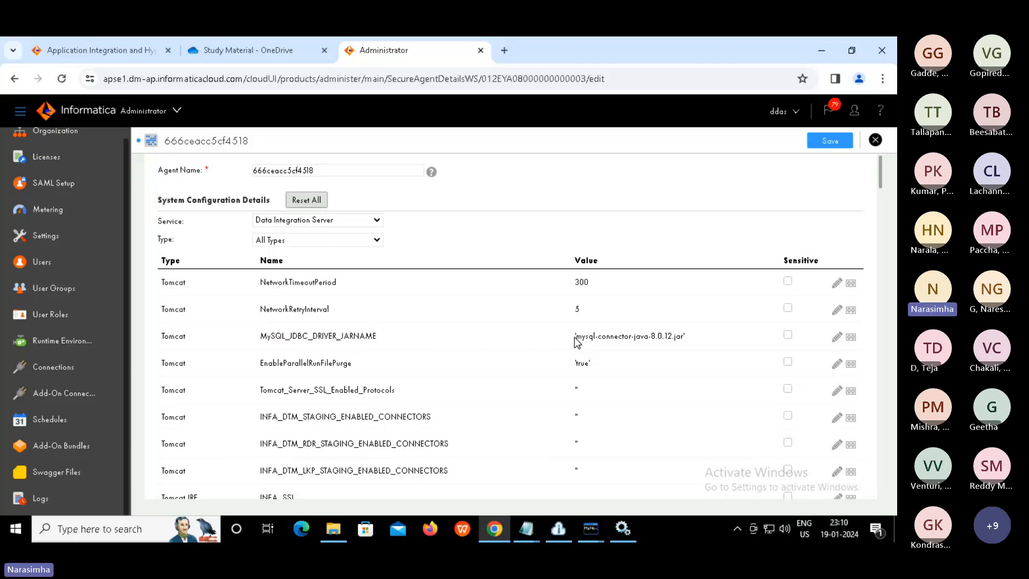
{"action": "left_click_drag", "start_coordinate": [578, 342], "coordinate": [686, 343]}
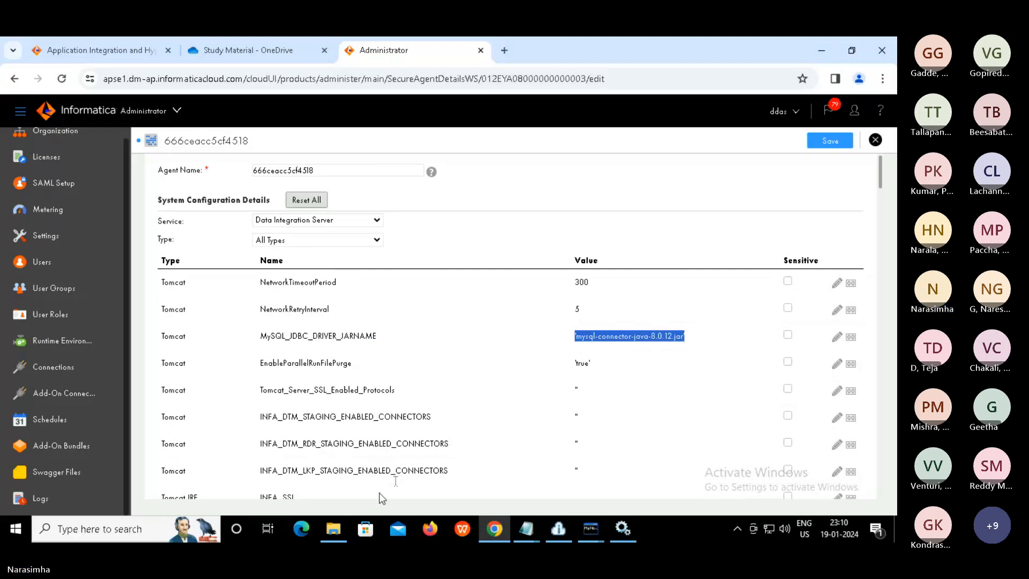
{"action": "left_click", "coordinate": [335, 529]}
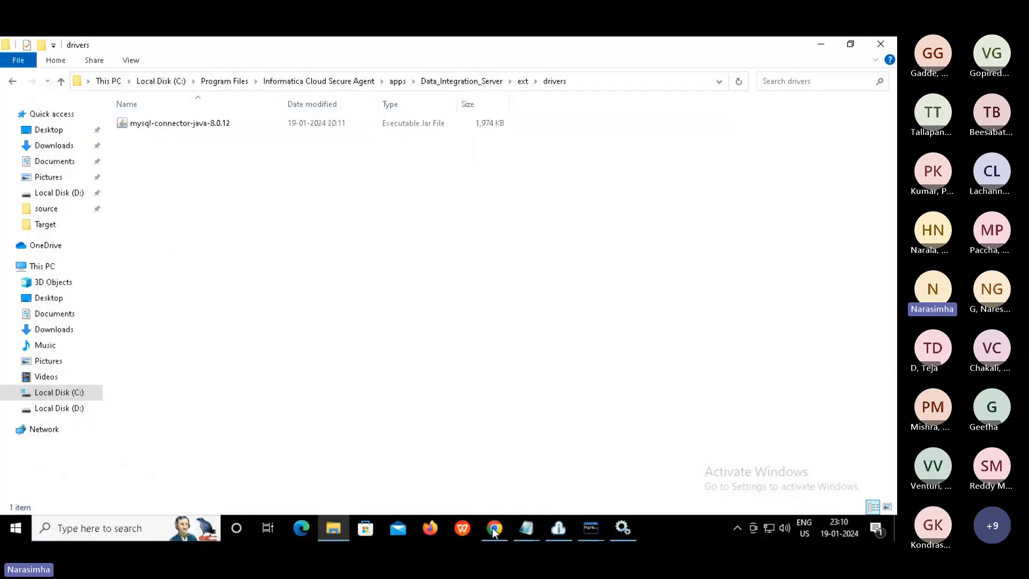
{"action": "left_click", "coordinate": [492, 528]}
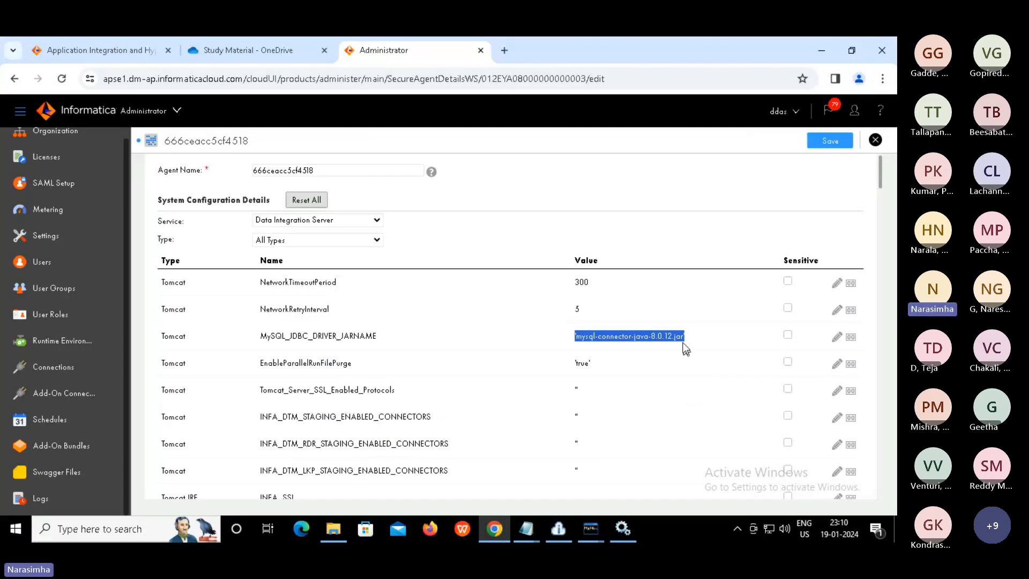
Edit the MySQL_JDBC_DRIVER_JARNAME value to mysql-connector-java-8.0.12.jar, then close the agent details
{"action": "left_click", "coordinate": [837, 340]}
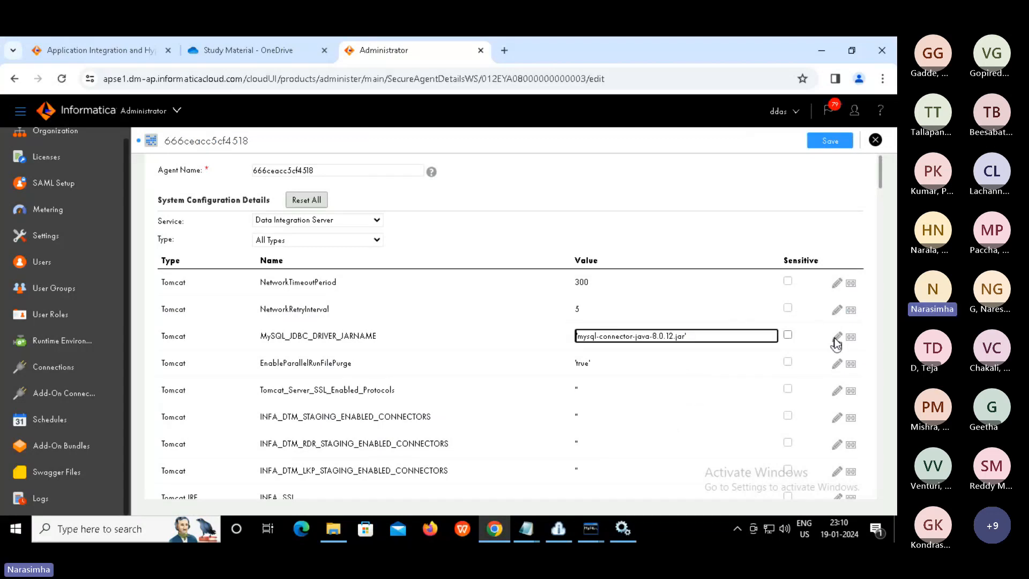
{"action": "left_click", "coordinate": [668, 337]}
{"action": "left_click", "coordinate": [640, 243]}
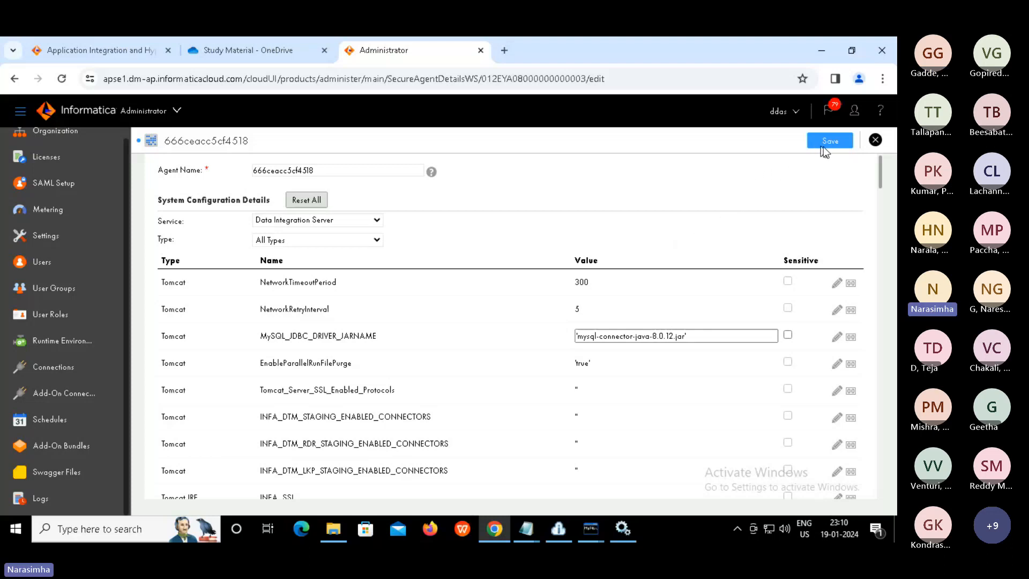
{"action": "left_click", "coordinate": [875, 141]}
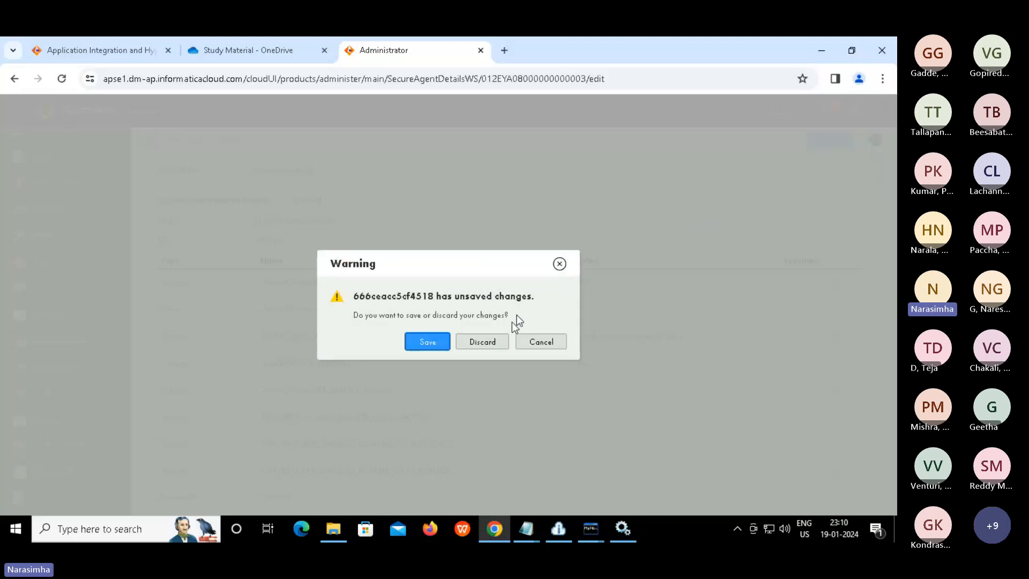
Discard the unsaved secure agent edits and go to Runtime Environments
{"action": "left_click", "coordinate": [483, 342]}
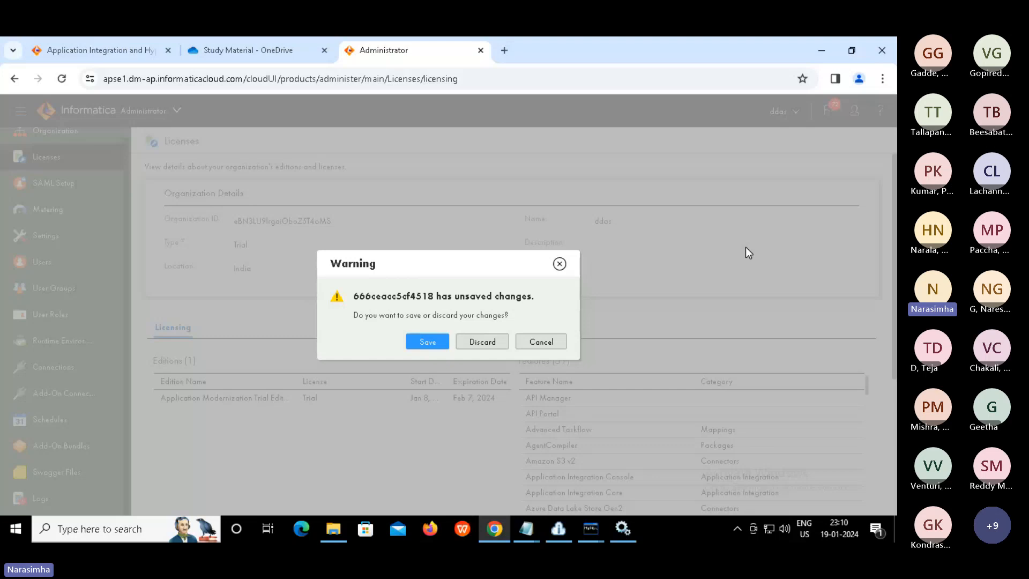
{"action": "left_click", "coordinate": [484, 341]}
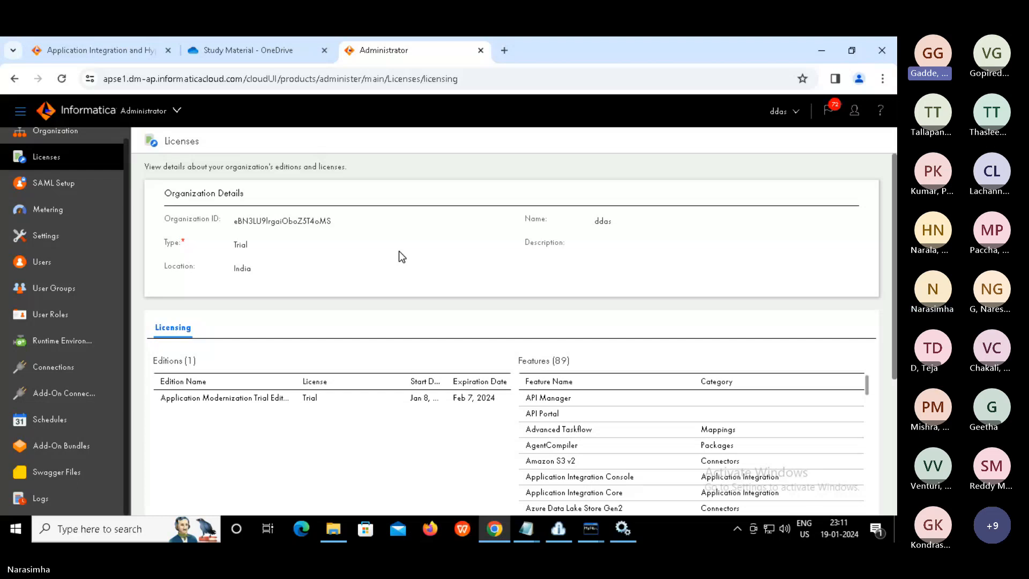
{"action": "left_click", "coordinate": [68, 340], "text": "alt"}
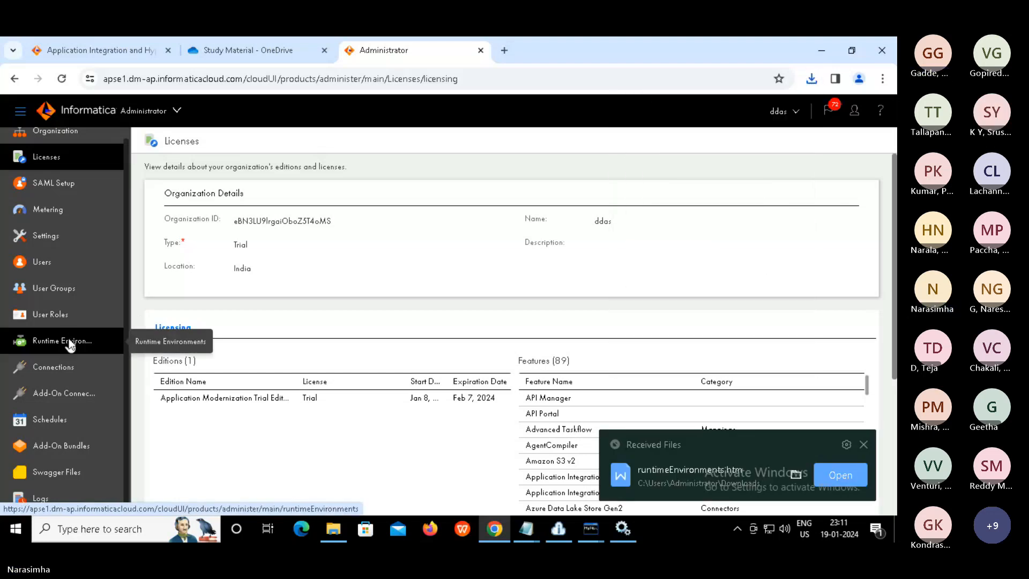
{"action": "left_click", "coordinate": [71, 345], "text": "alt"}
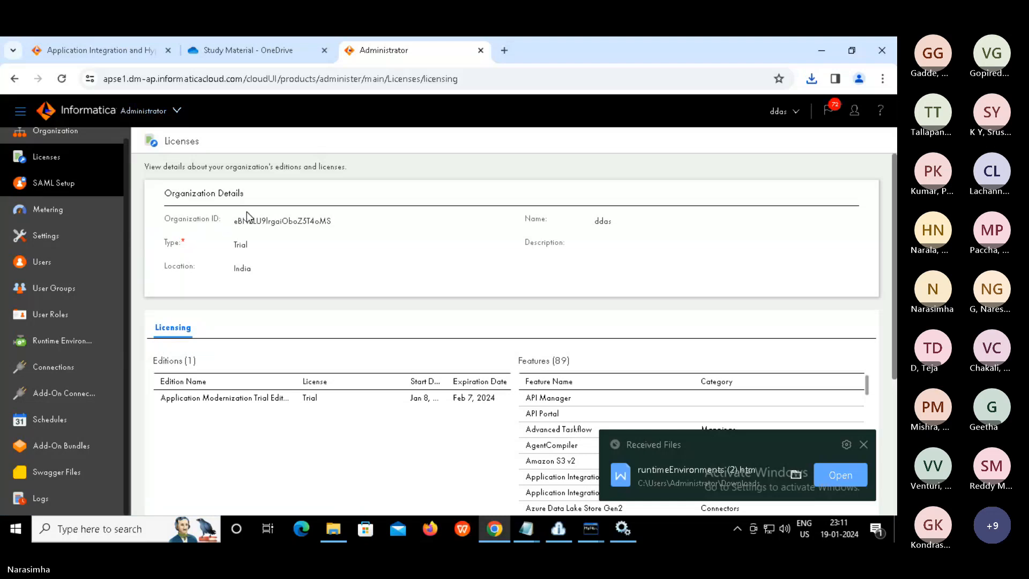
Dismiss the prompt for opening the downloaded runtimeEnvironments file and close the Administrator tab
{"action": "left_click", "coordinate": [841, 476]}
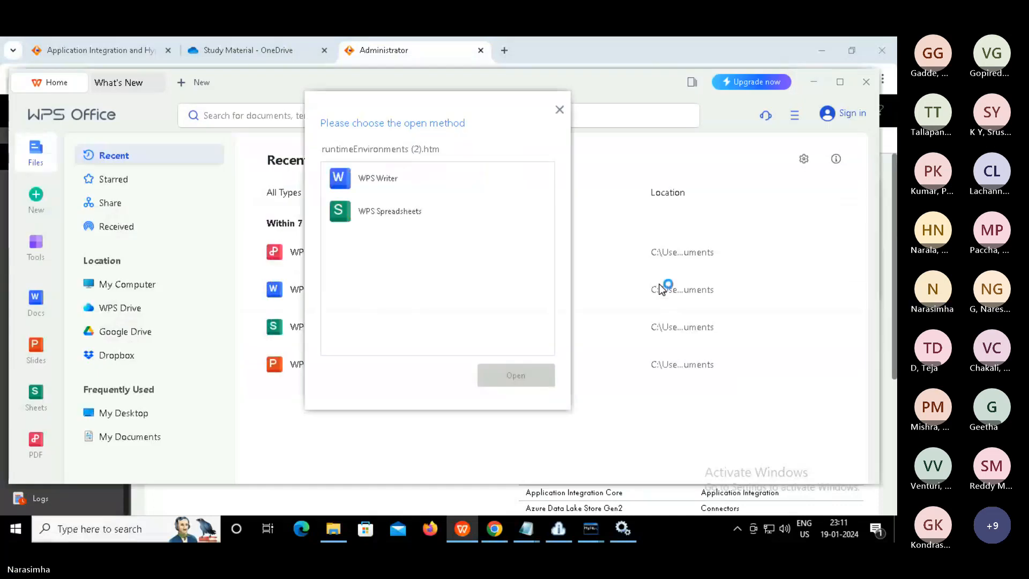
{"action": "left_click", "coordinate": [559, 111]}
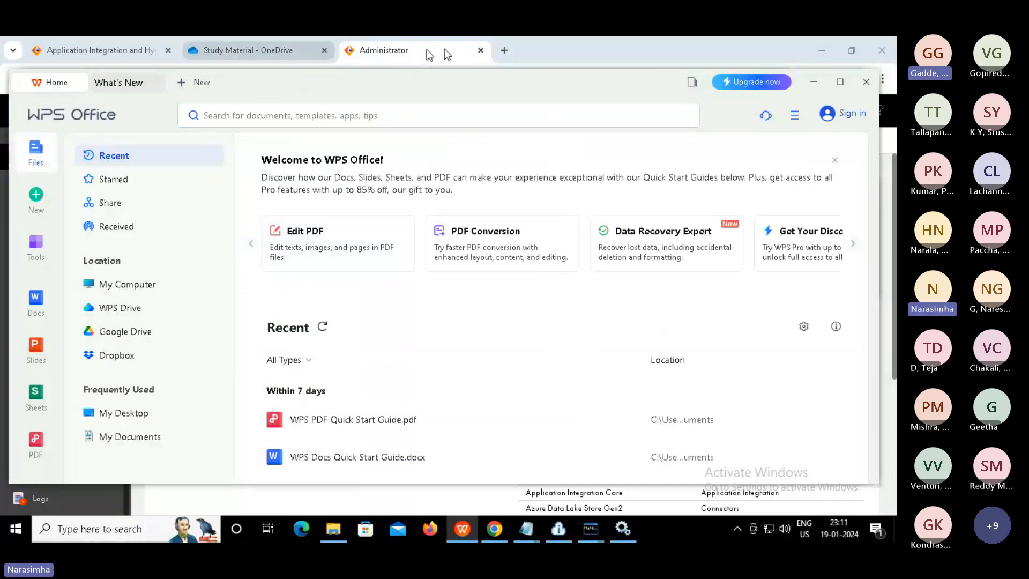
{"action": "left_click", "coordinate": [480, 50]}
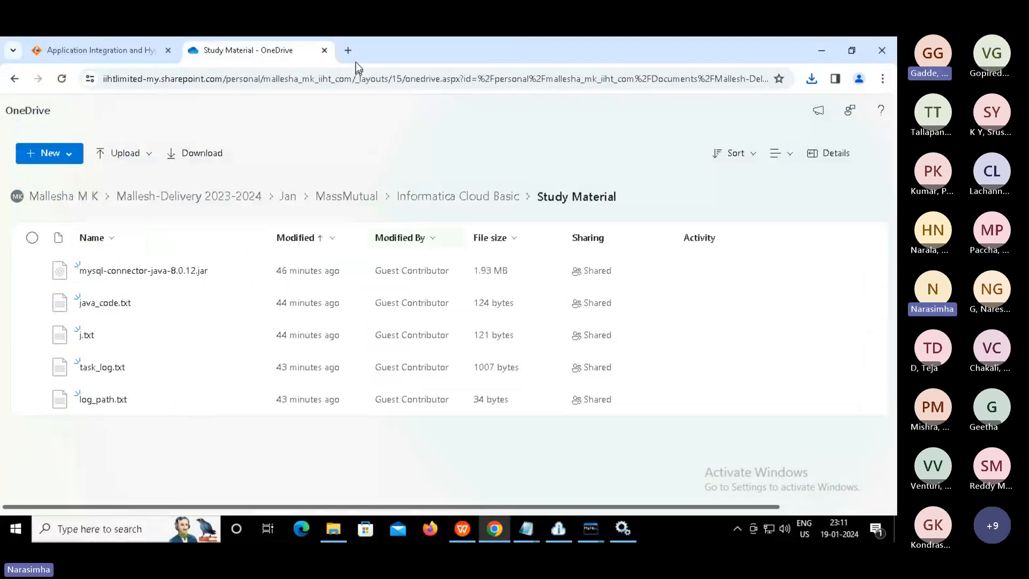
Open a new browser tab
{"action": "left_click", "coordinate": [348, 50]}
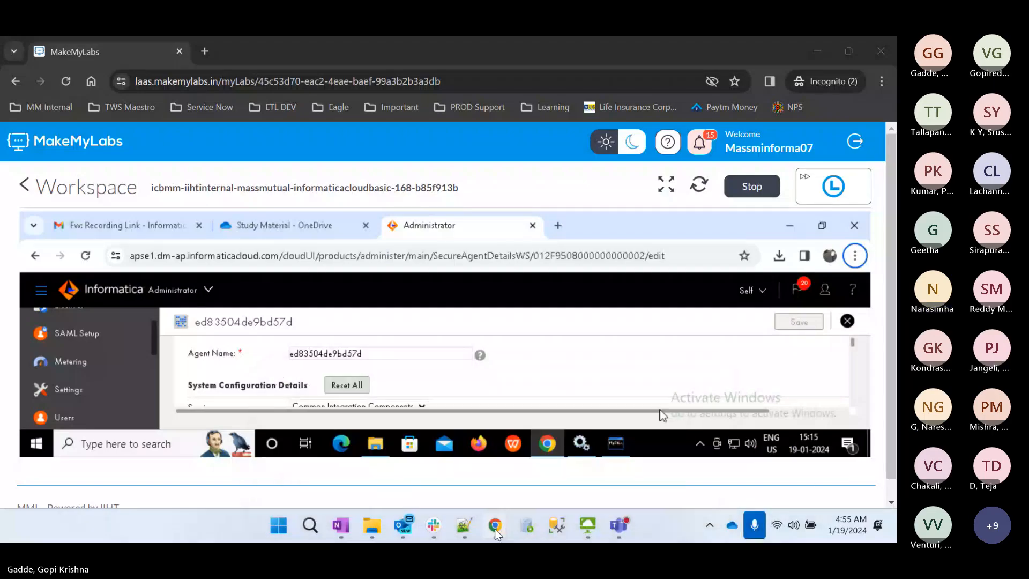
In the full-screen MakeMyLabs lab, show the secure agent's Data Integration Server settings
{"action": "left_click", "coordinate": [607, 416]}
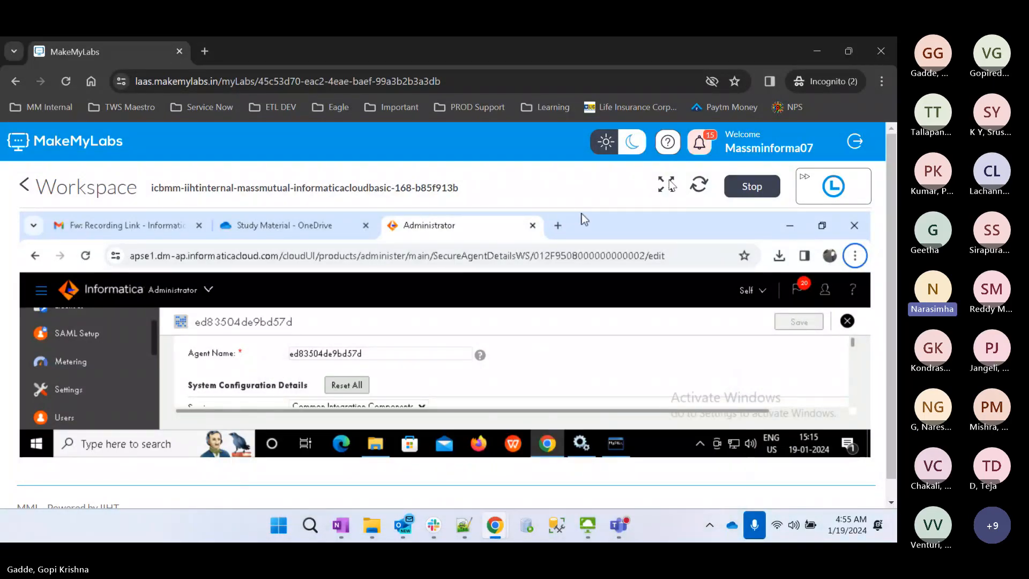
{"action": "left_click", "coordinate": [668, 184]}
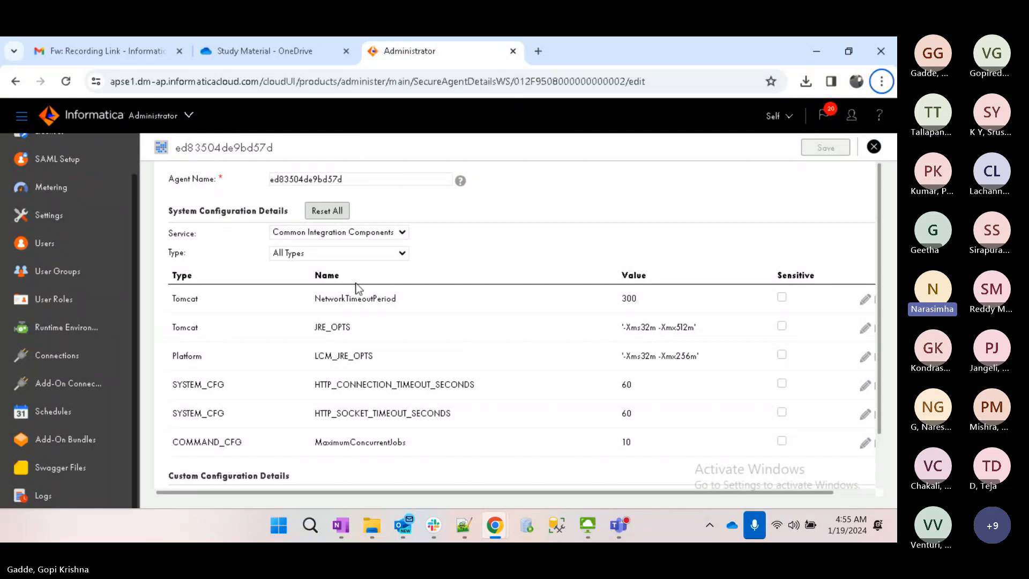
{"action": "scroll", "coordinate": [356, 283], "scroll_direction": "down", "scroll_amount": 2}
{"action": "scroll", "coordinate": [467, 386], "scroll_direction": "up", "scroll_amount": 2}
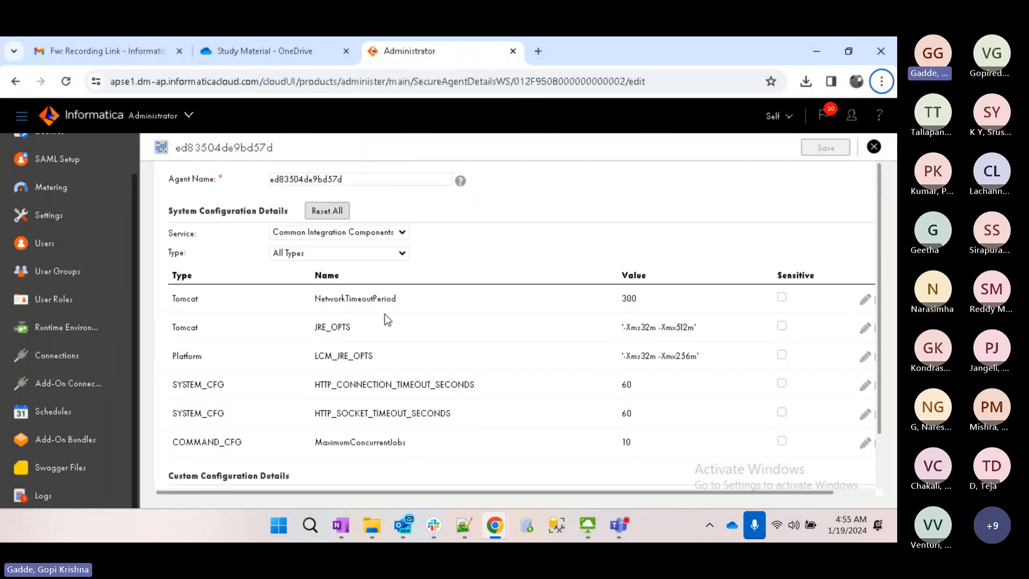
{"action": "scroll", "coordinate": [386, 322], "scroll_direction": "down", "scroll_amount": 2}
{"action": "scroll", "coordinate": [392, 346], "scroll_direction": "up", "scroll_amount": 2}
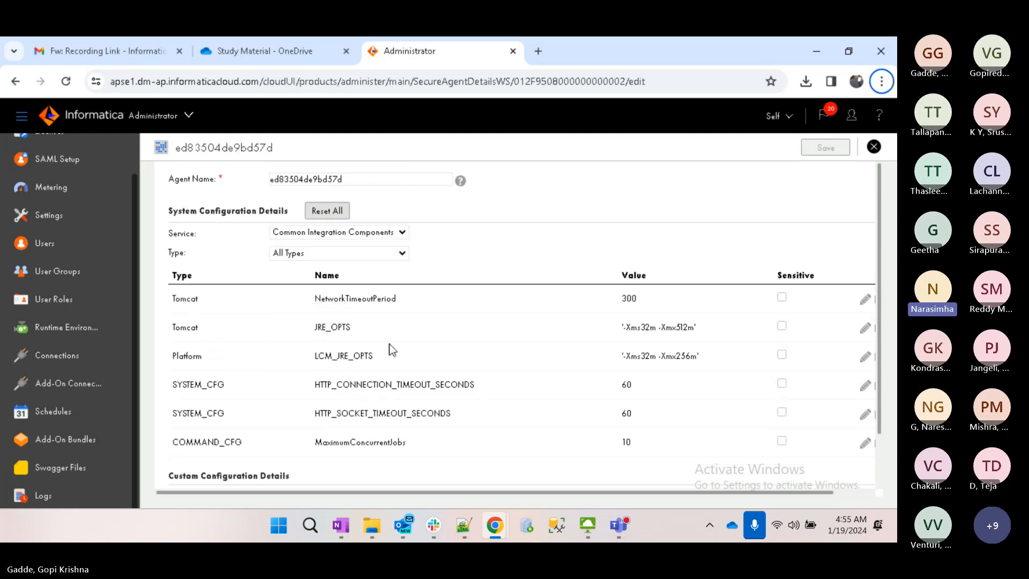
{"action": "left_click", "coordinate": [345, 236]}
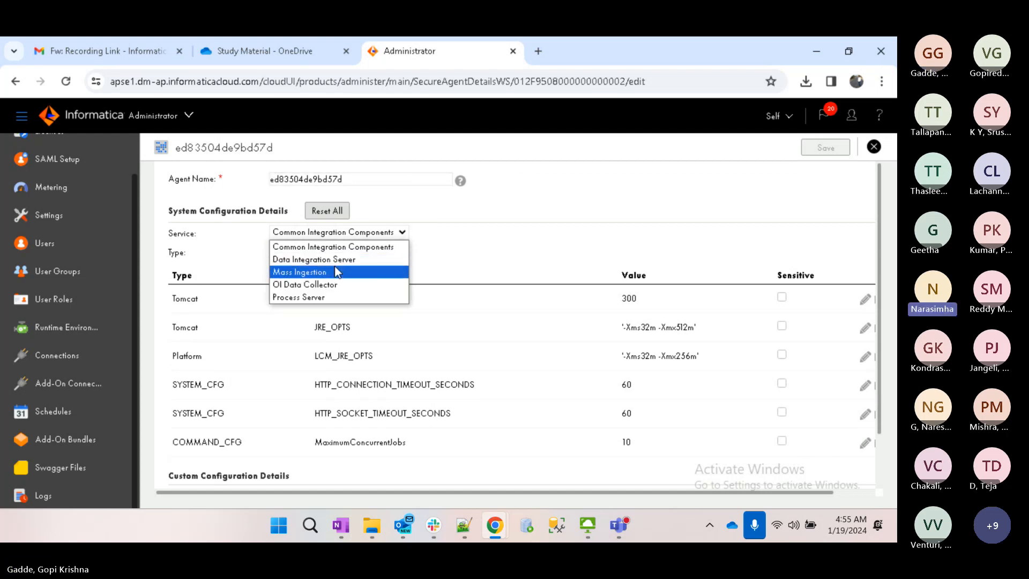
{"action": "left_click", "coordinate": [335, 268]}
{"action": "left_click", "coordinate": [343, 232]}
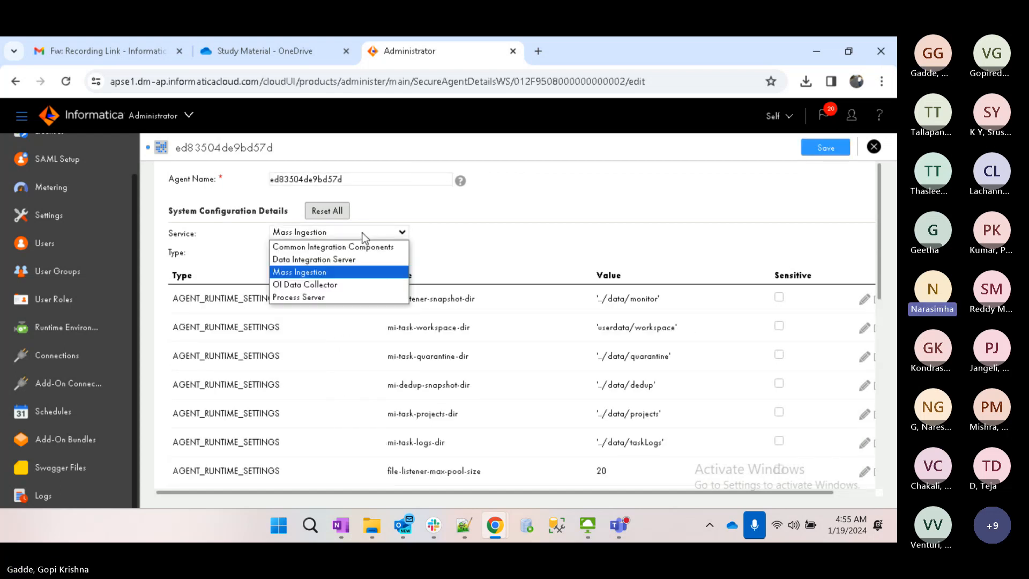
{"action": "left_click", "coordinate": [317, 260]}
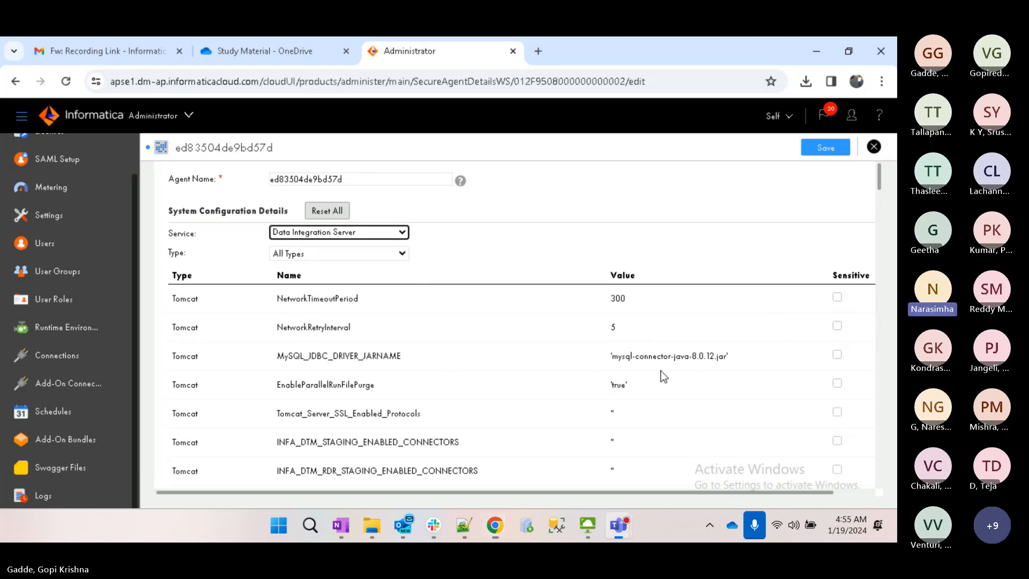
{"action": "key", "text": "Escape"}
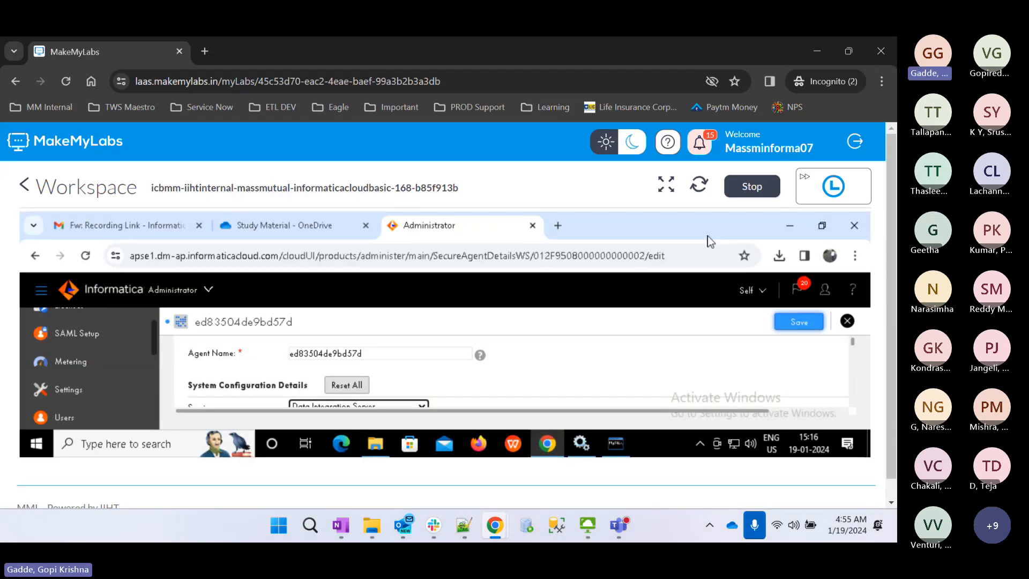
Bring the Teams meeting window forward and stop sharing the screen
{"action": "left_click", "coordinate": [666, 184]}
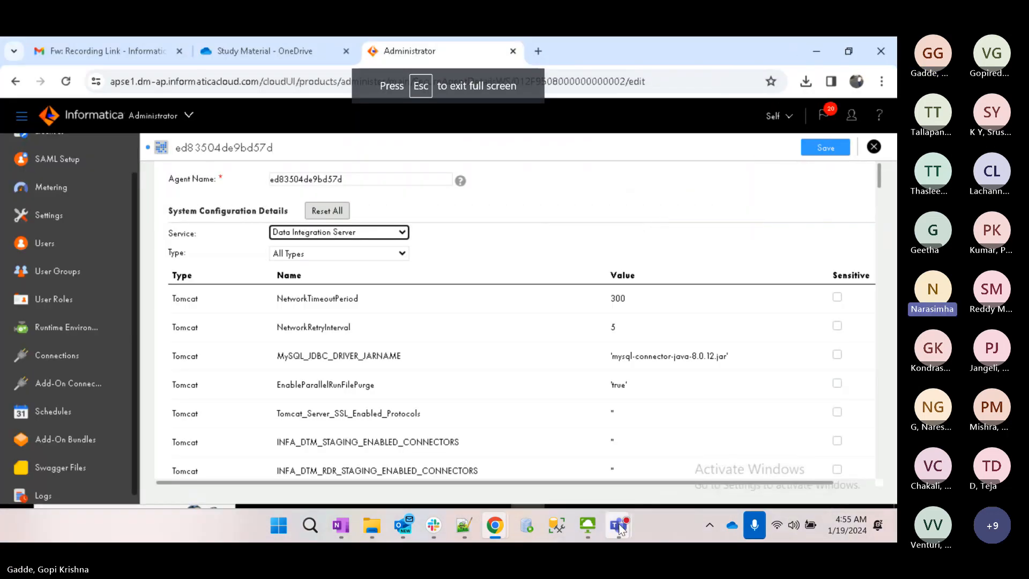
{"action": "mouse_move", "coordinate": [622, 528]}
{"action": "left_click", "coordinate": [579, 435]}
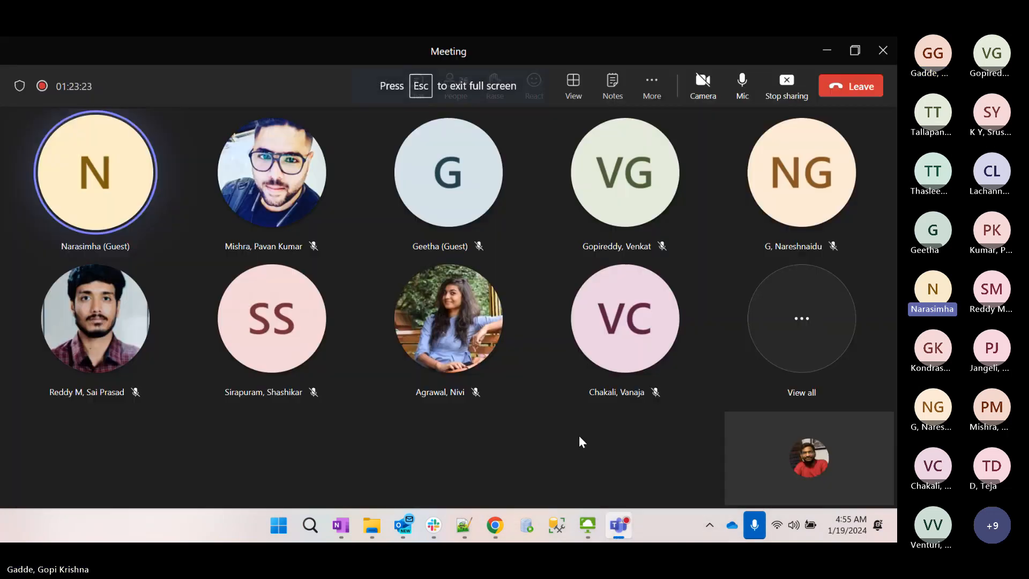
{"action": "left_click", "coordinate": [787, 91]}
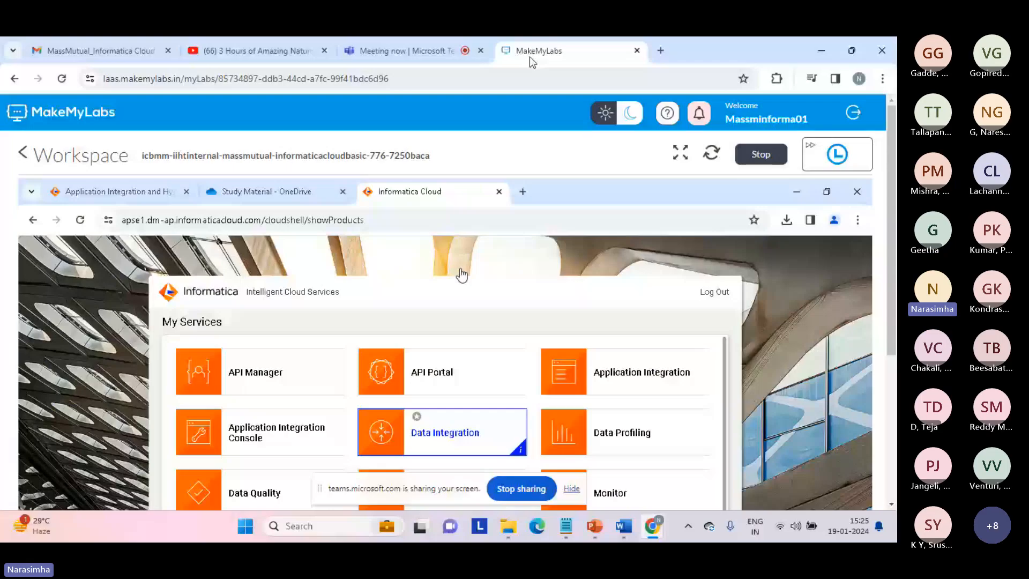
Open Data Integration, switch to the Administrator service, and show the Connections list
{"action": "left_click", "coordinate": [425, 432]}
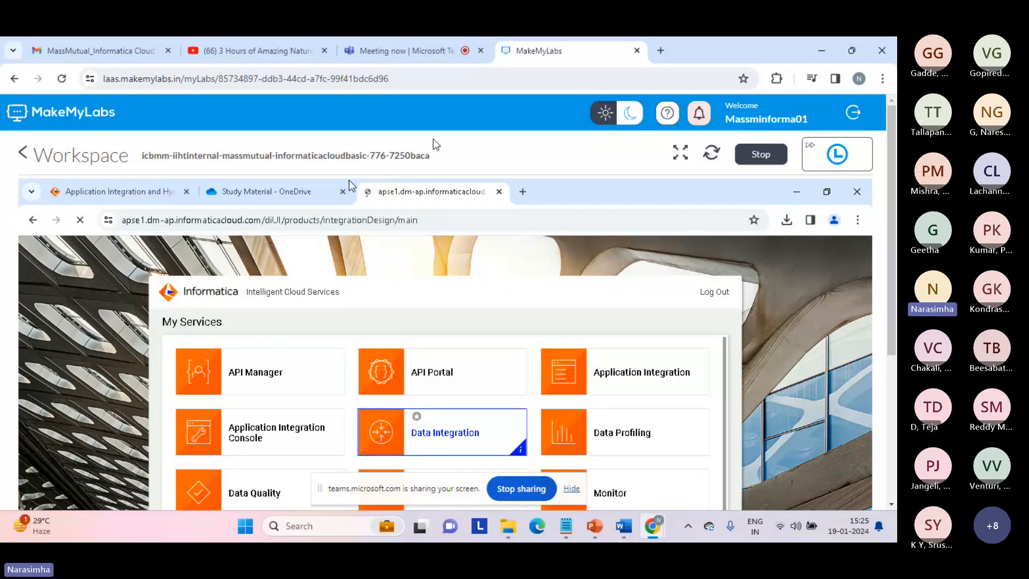
{"action": "left_click", "coordinate": [680, 153]}
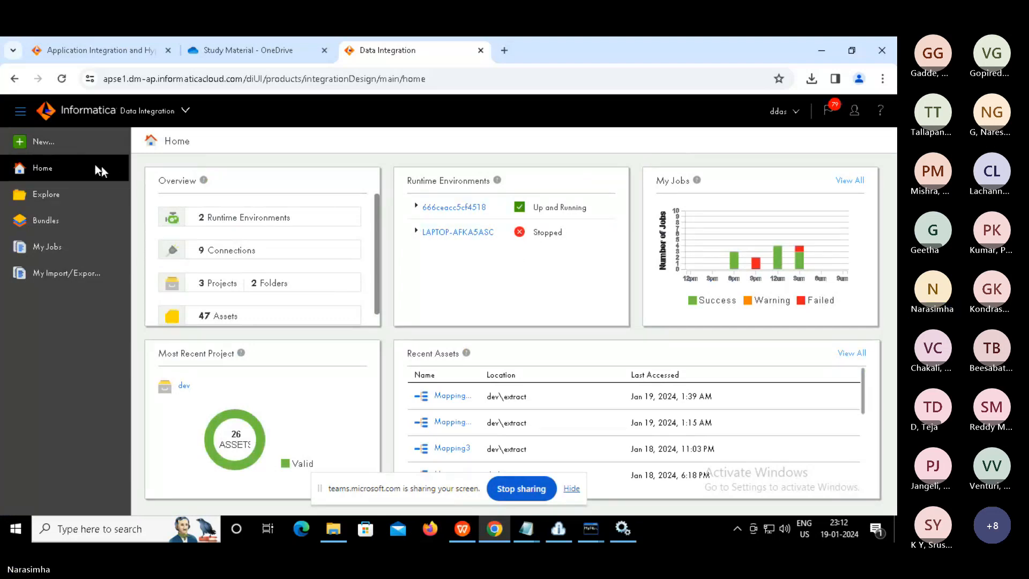
{"action": "left_click", "coordinate": [185, 111]}
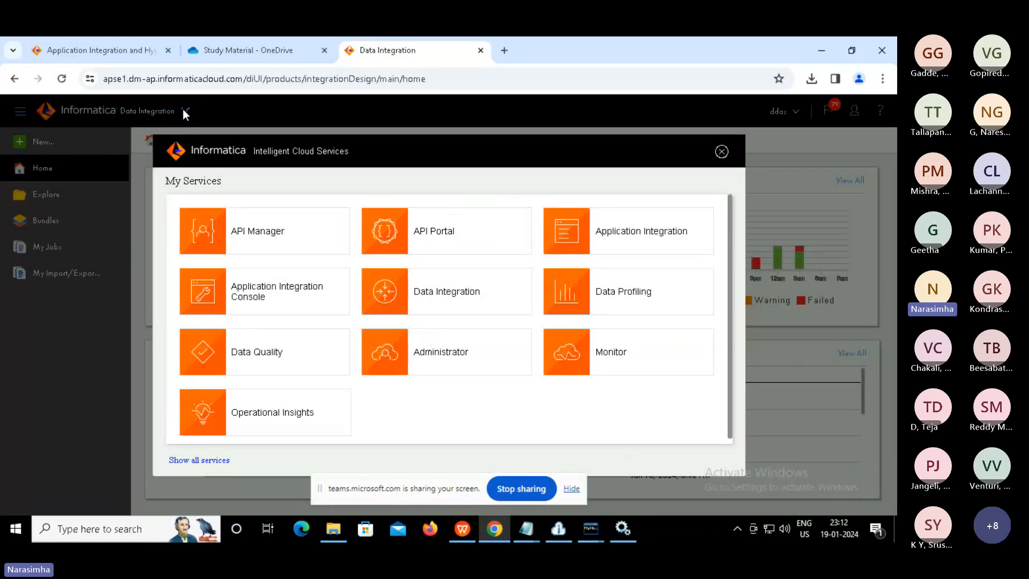
{"action": "left_click", "coordinate": [435, 351]}
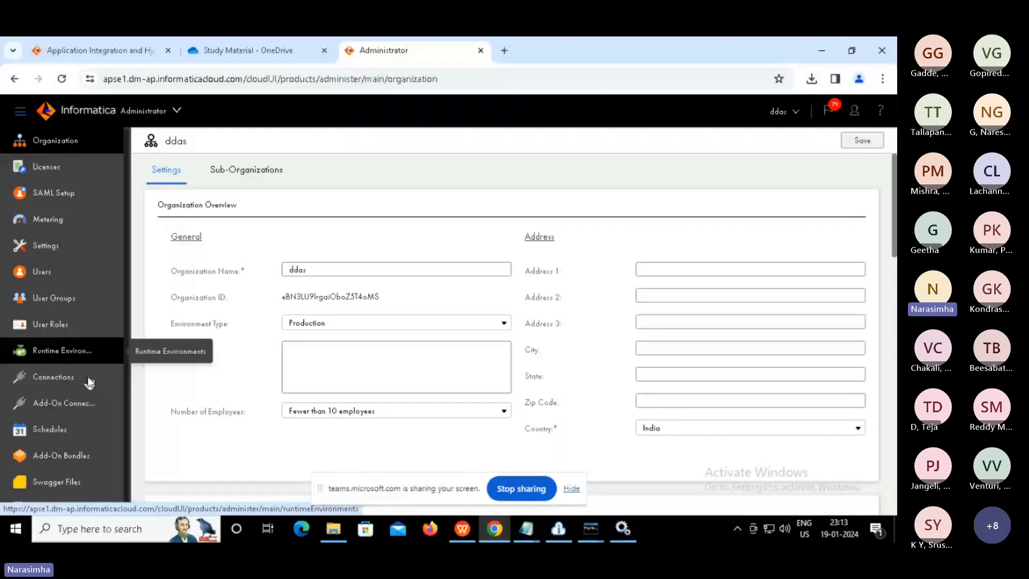
{"action": "left_click", "coordinate": [68, 382]}
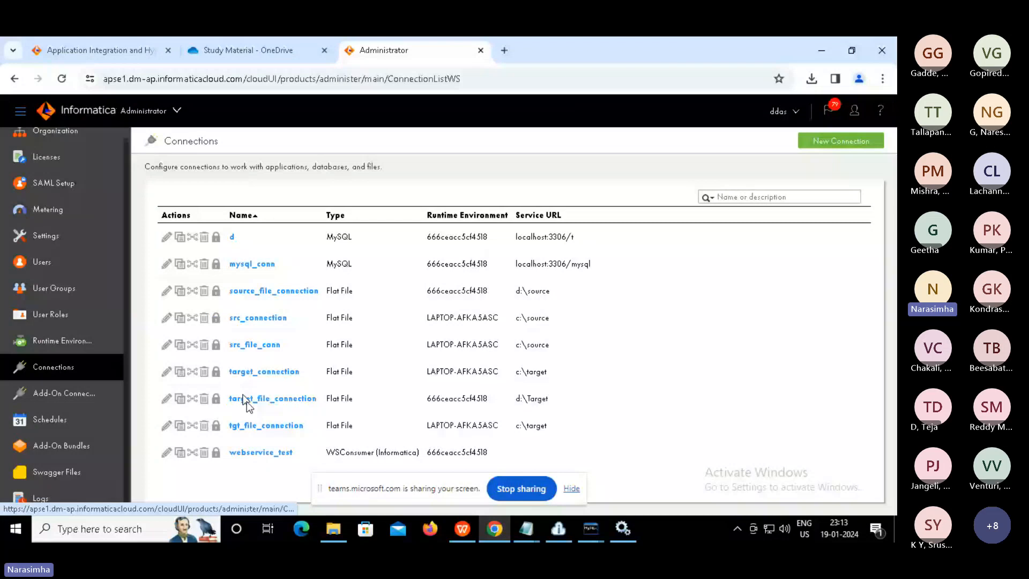
Create a new MySQL-type connection named mysql_connector with description 'mysql conection'
{"action": "left_click", "coordinate": [845, 144]}
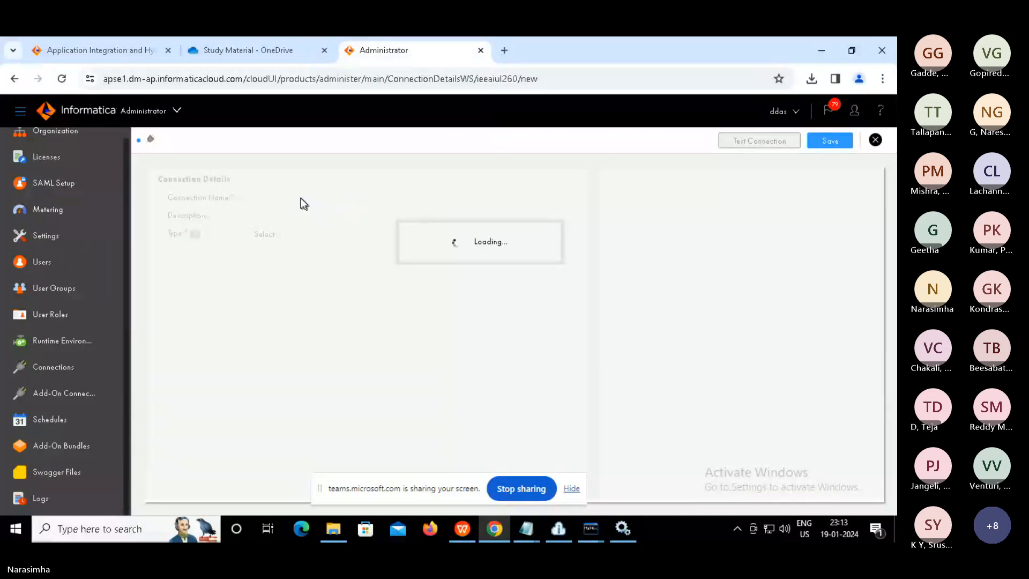
{"action": "left_click", "coordinate": [291, 196]}
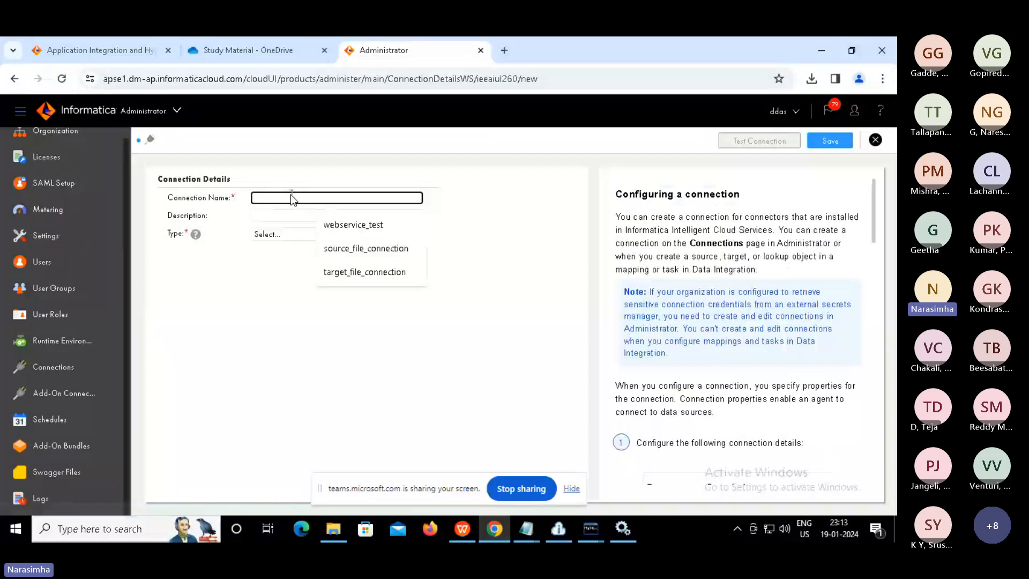
{"action": "type", "text": "mysql_co"}
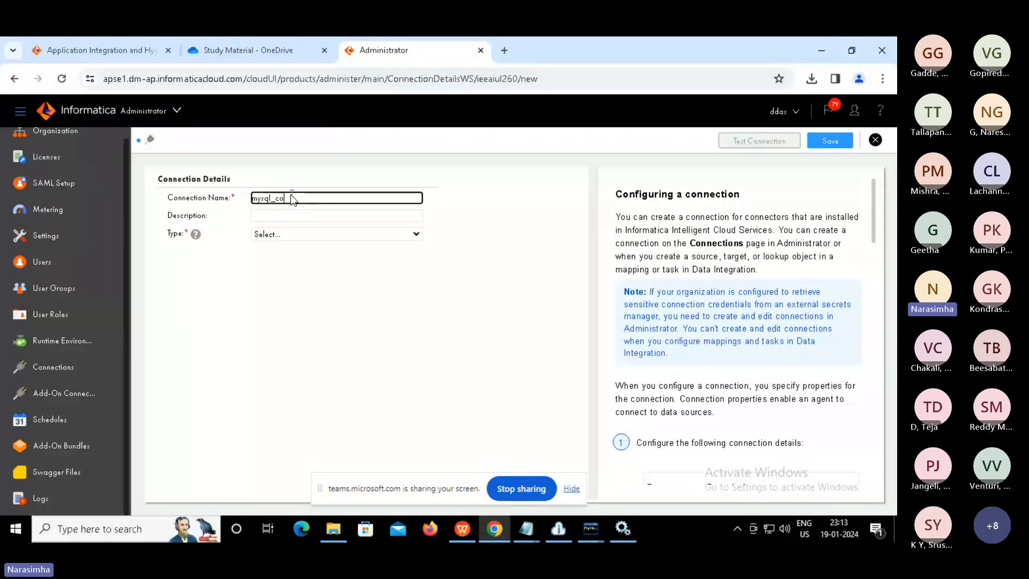
{"action": "type", "text": "nnector"}
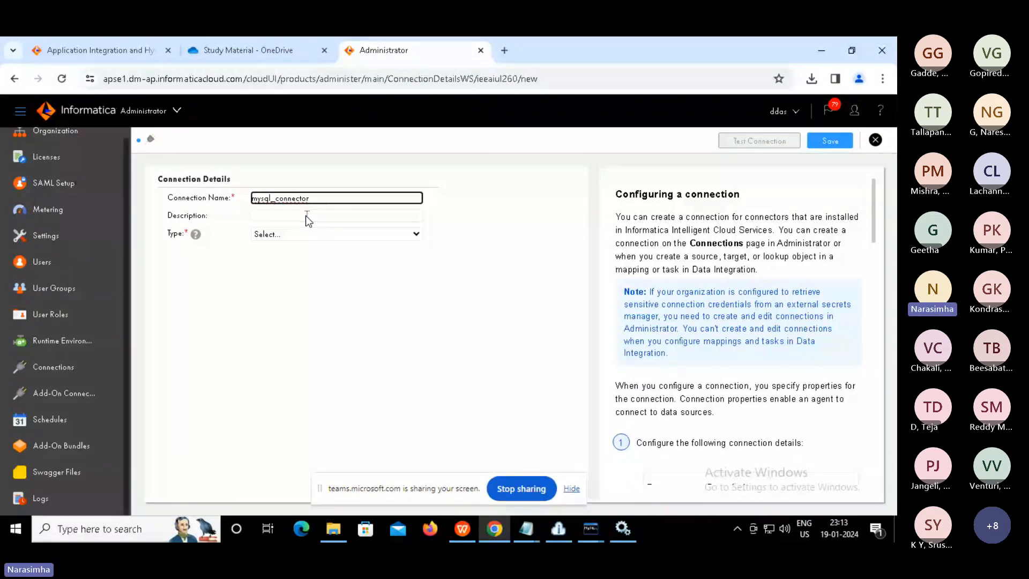
{"action": "left_click", "coordinate": [306, 216]}
{"action": "type", "text": "mysql conecti"}
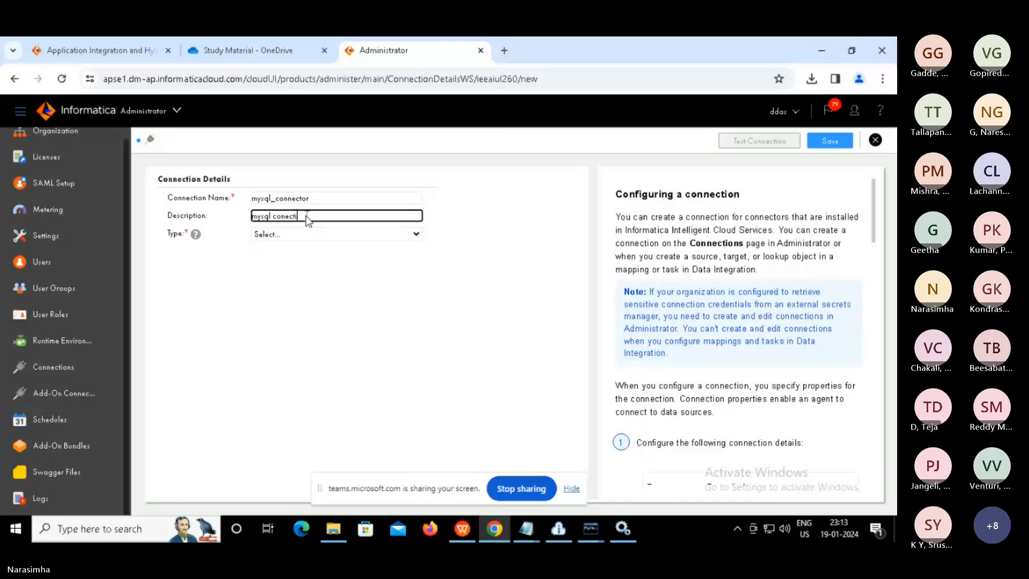
{"action": "type", "text": "on"}
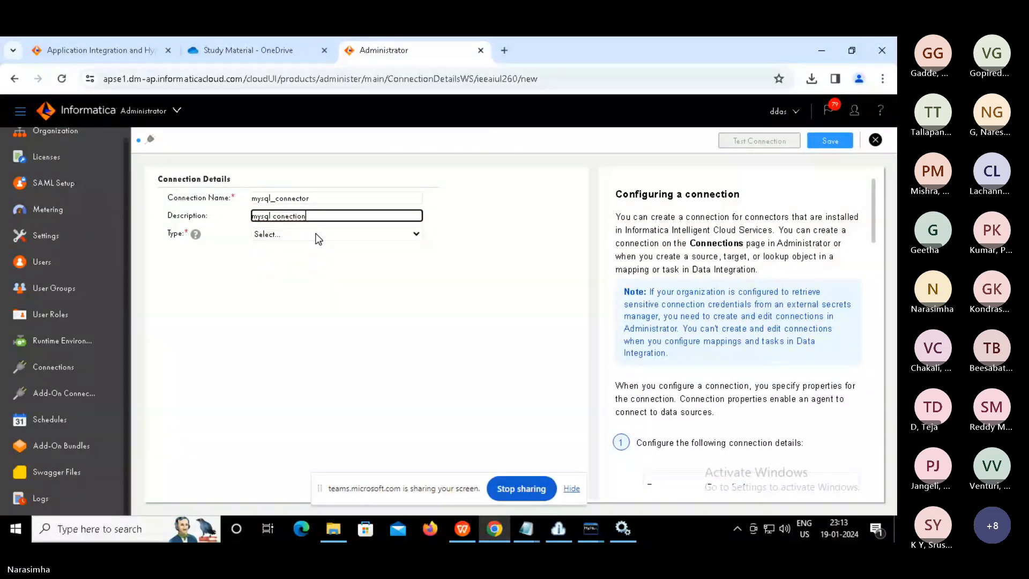
{"action": "left_click", "coordinate": [318, 236]}
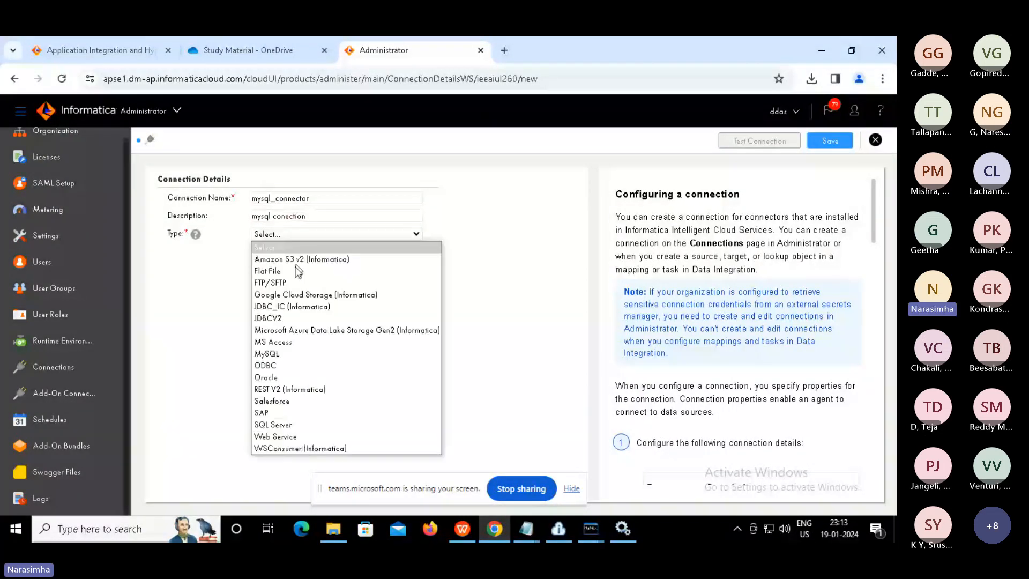
{"action": "left_click", "coordinate": [275, 355]}
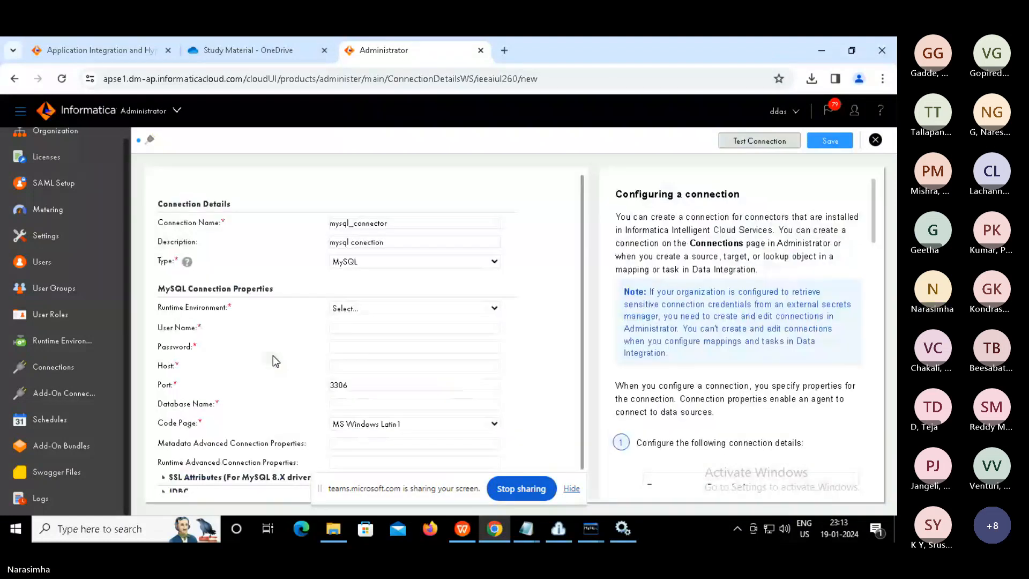
Choose the secure agent runtime, enter the database credentials, and set host to localhost
{"action": "left_click", "coordinate": [427, 314]}
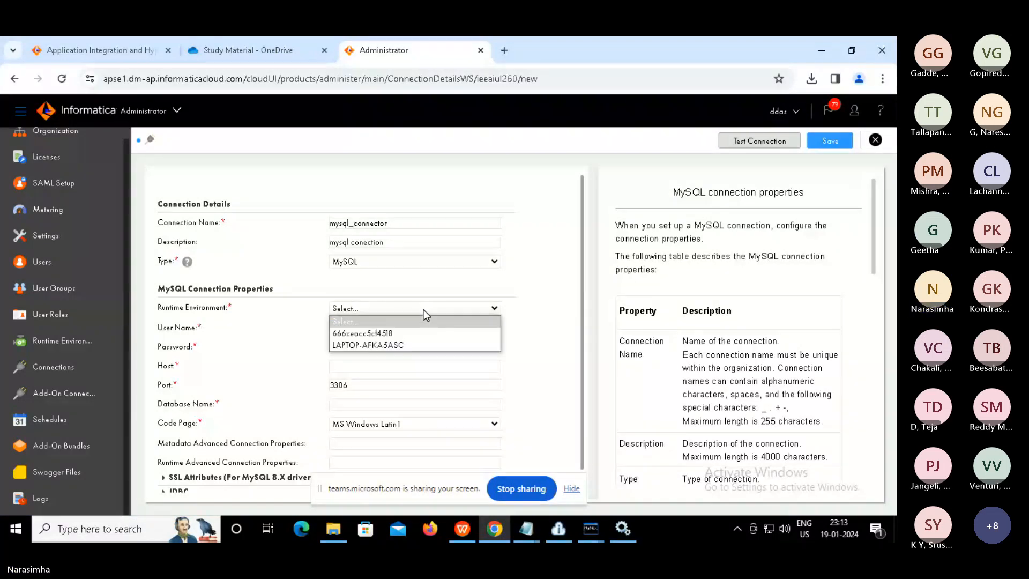
{"action": "left_click", "coordinate": [372, 341]}
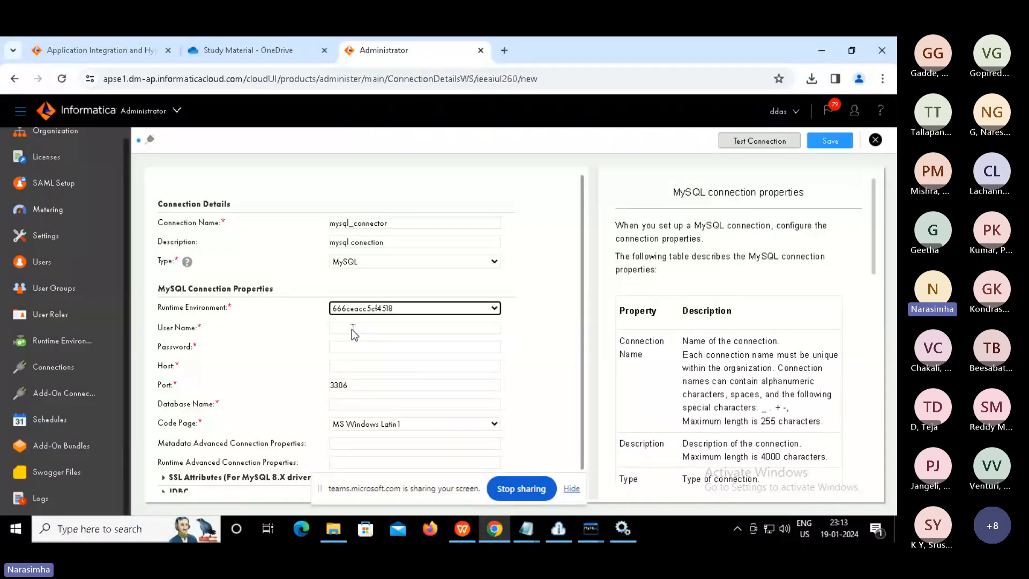
{"action": "left_click", "coordinate": [352, 329]}
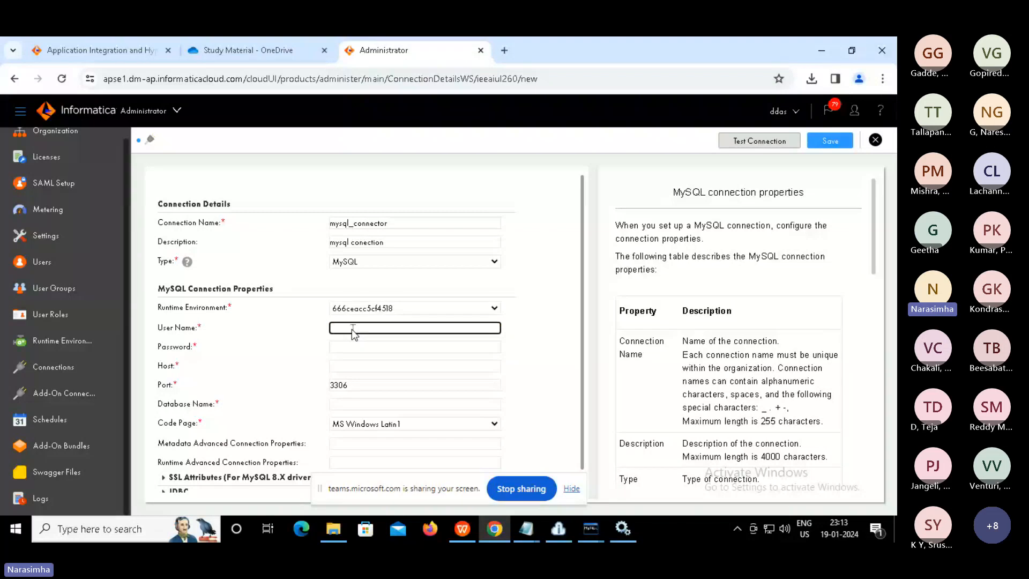
{"action": "key", "text": "Tab"}
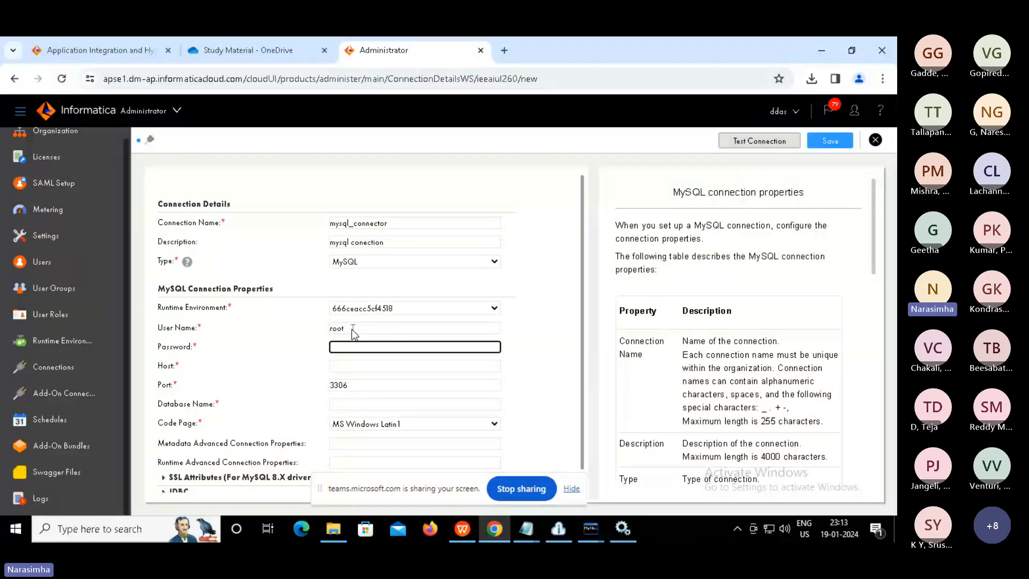
{"action": "type", "text": "root"}
{"action": "key", "text": "Tab"}
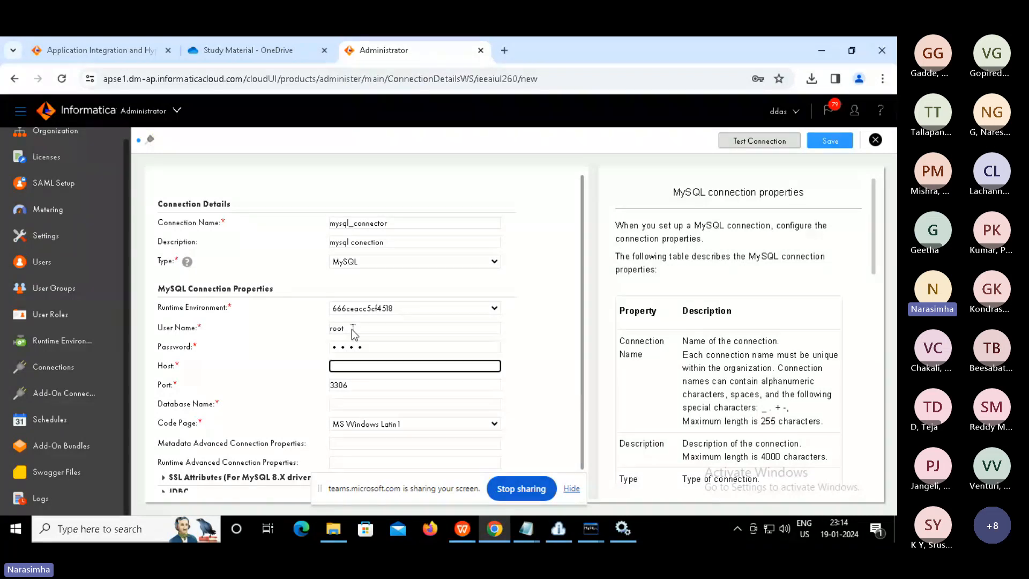
{"action": "type", "text": "o"}
{"action": "key", "text": "BackSpace"}
{"action": "key", "text": "BackSpace"}
{"action": "type", "text": "localhost"}
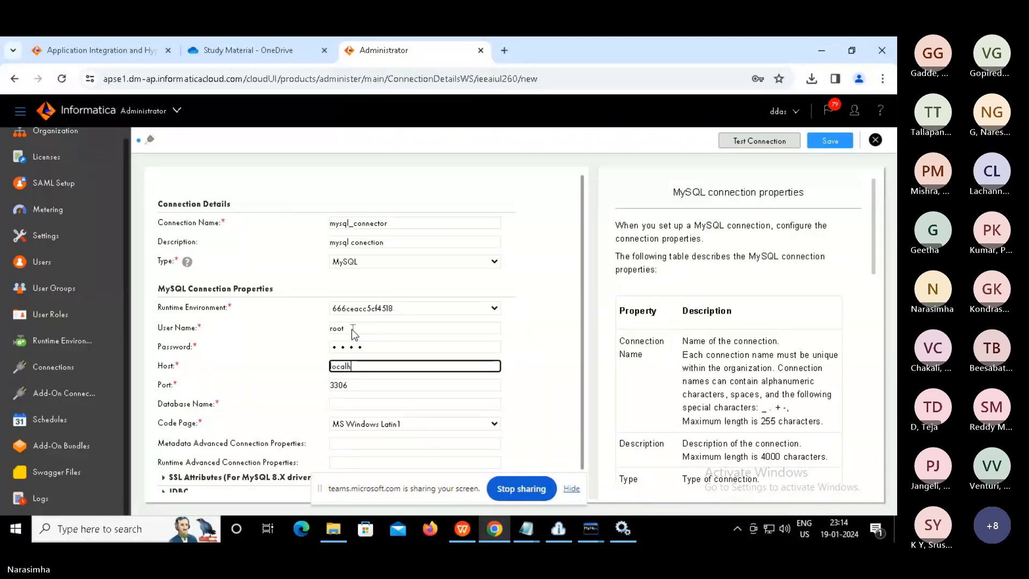
Keep port 3306, set database to test, and run a successful connection test
{"action": "double_click", "coordinate": [343, 385]}
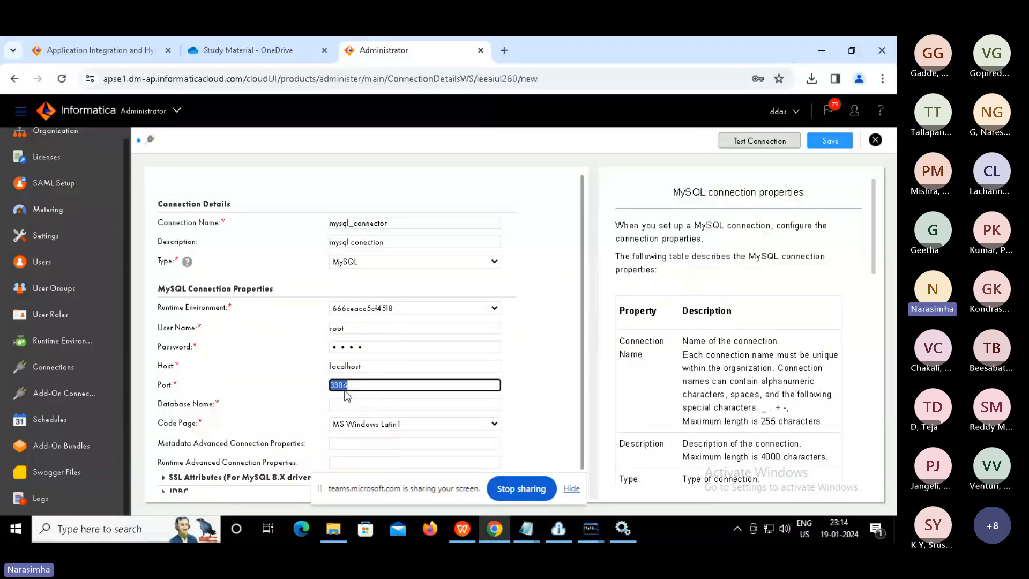
{"action": "left_click", "coordinate": [349, 406]}
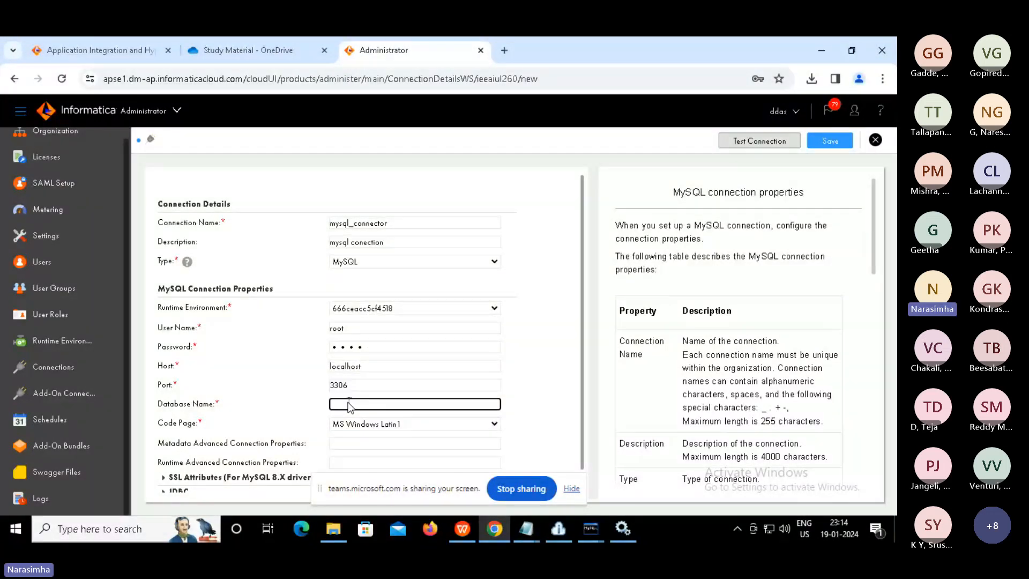
{"action": "type", "text": "test"}
{"action": "left_click", "coordinate": [569, 489]}
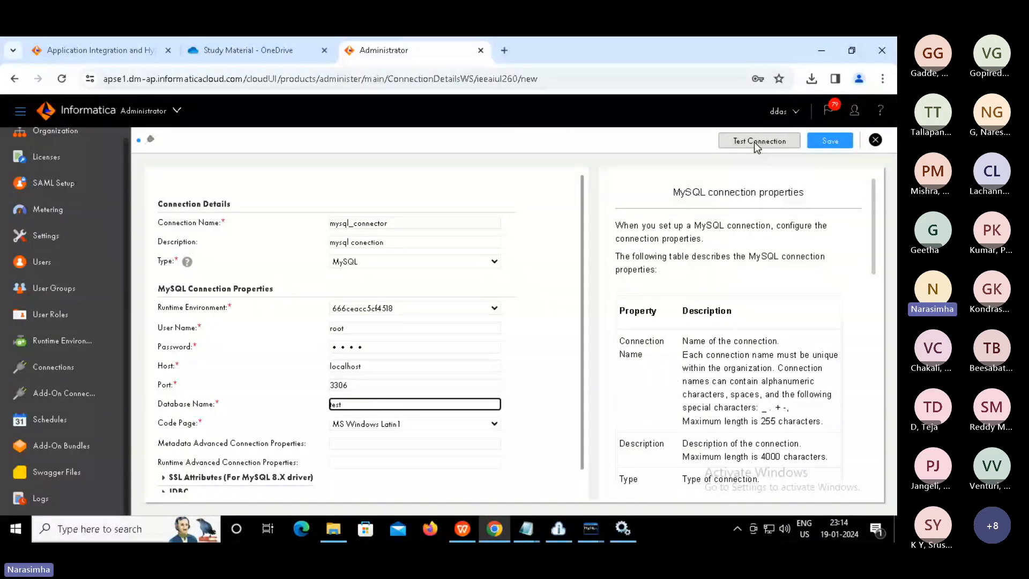
{"action": "left_click", "coordinate": [756, 142]}
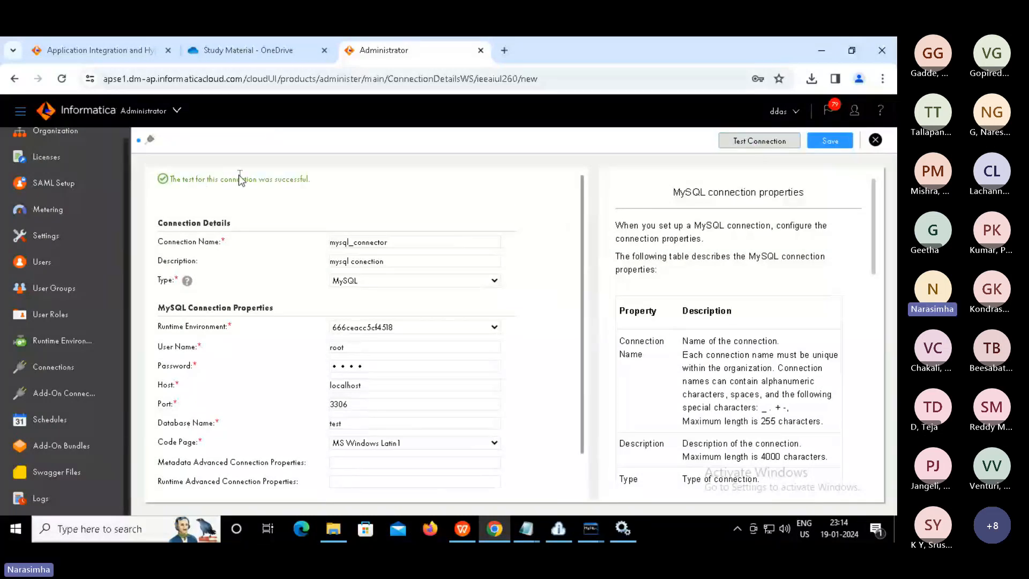
{"action": "left_click_drag", "start_coordinate": [237, 178], "coordinate": [335, 184]}
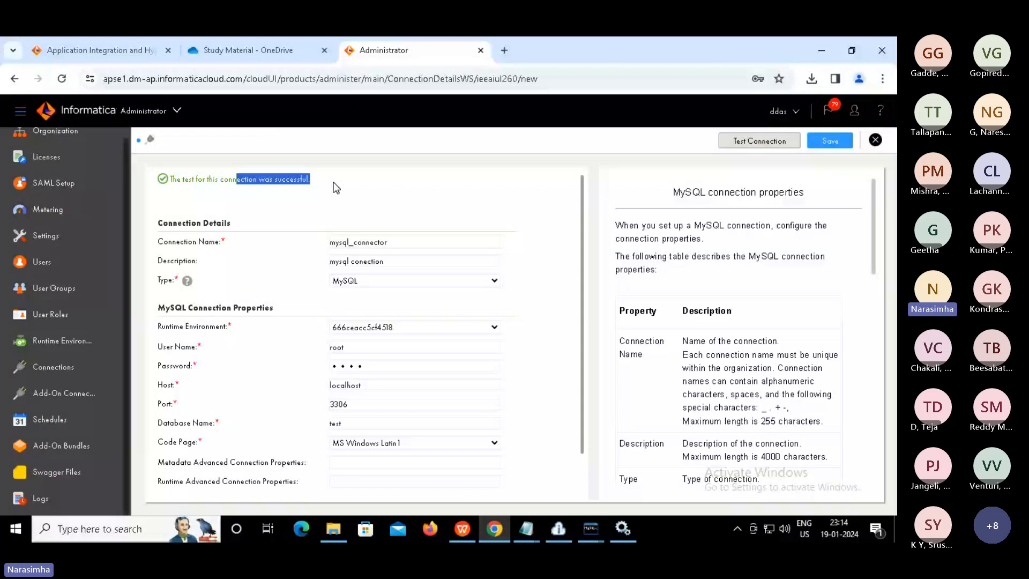
{"action": "left_click", "coordinate": [337, 187]}
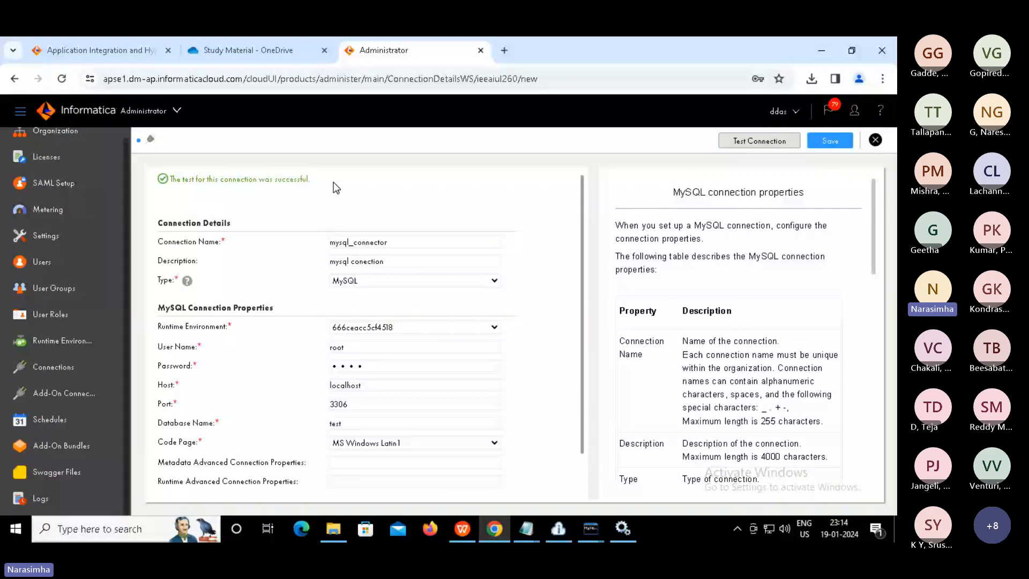
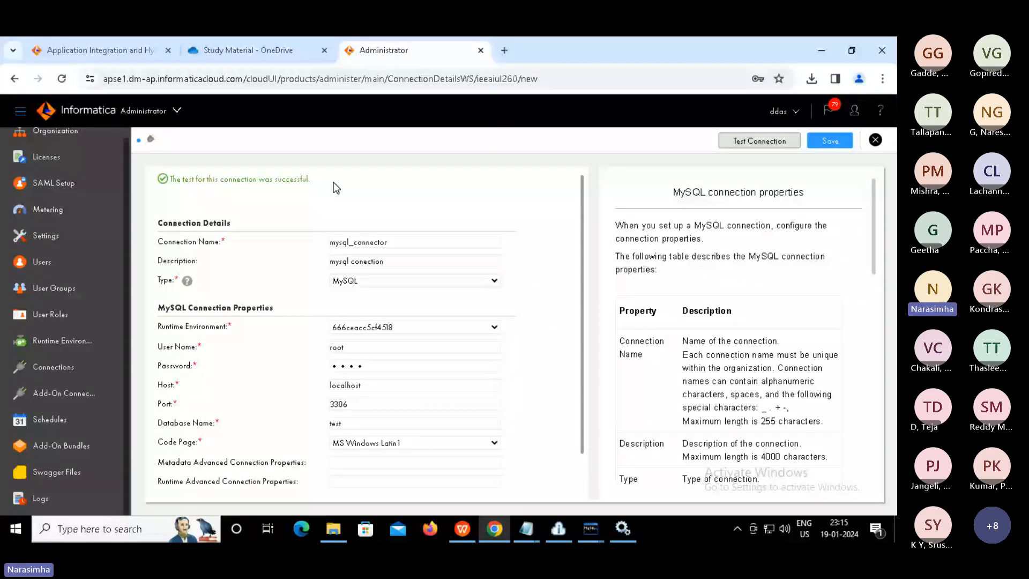
Save mysql_connector when closing its page, then switch to the Data Integration service
{"action": "left_click", "coordinate": [876, 141]}
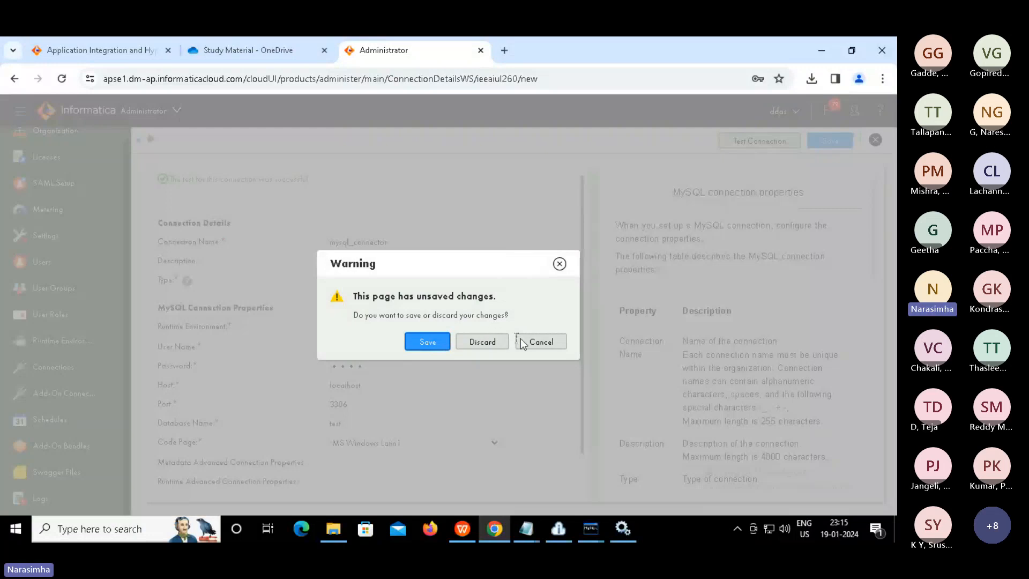
{"action": "left_click", "coordinate": [428, 342]}
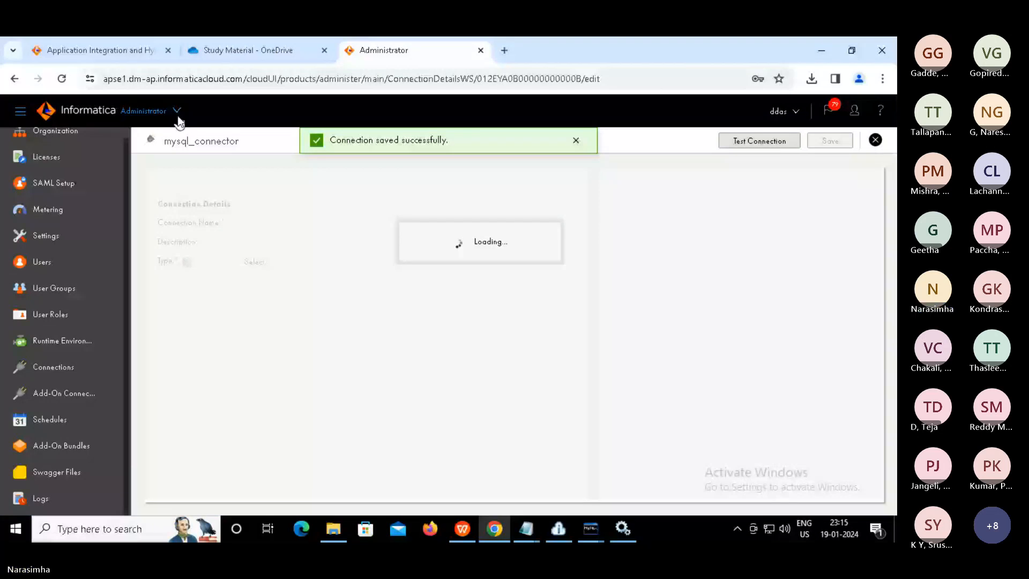
{"action": "left_click", "coordinate": [178, 117]}
{"action": "left_click", "coordinate": [428, 289]}
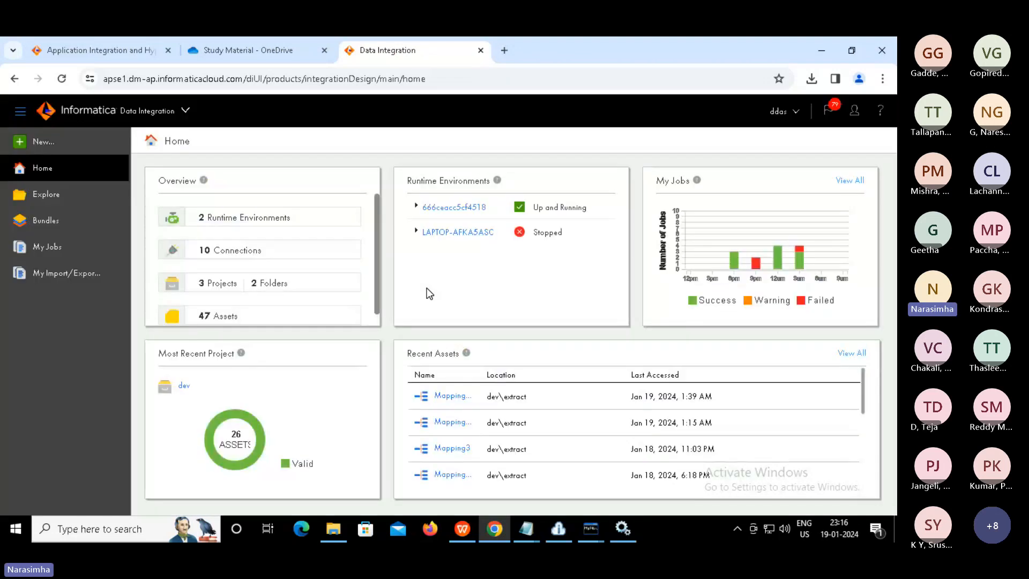
Create a new blank mapping, Mapping2
{"action": "left_click", "coordinate": [42, 144]}
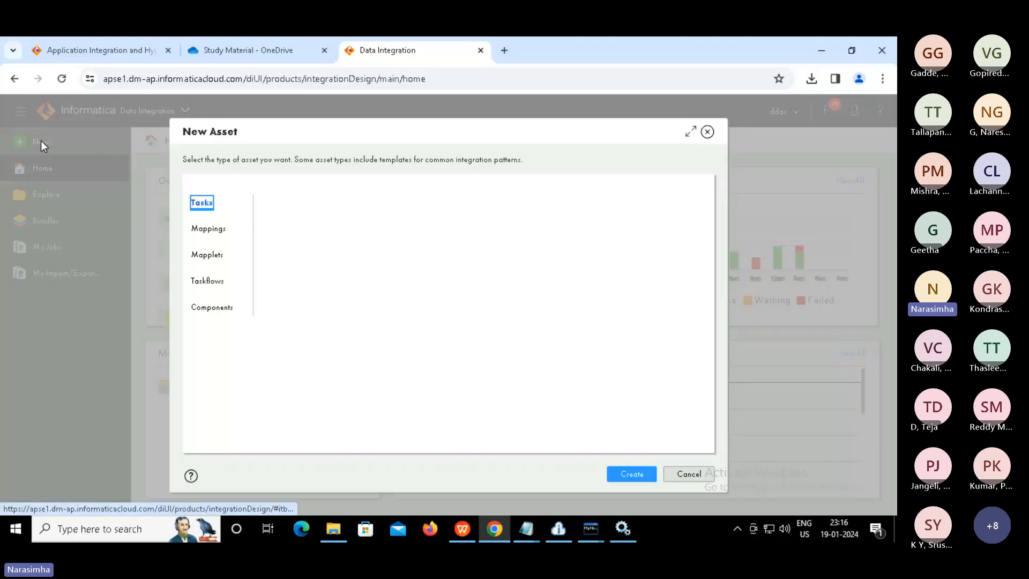
{"action": "left_click", "coordinate": [211, 231]}
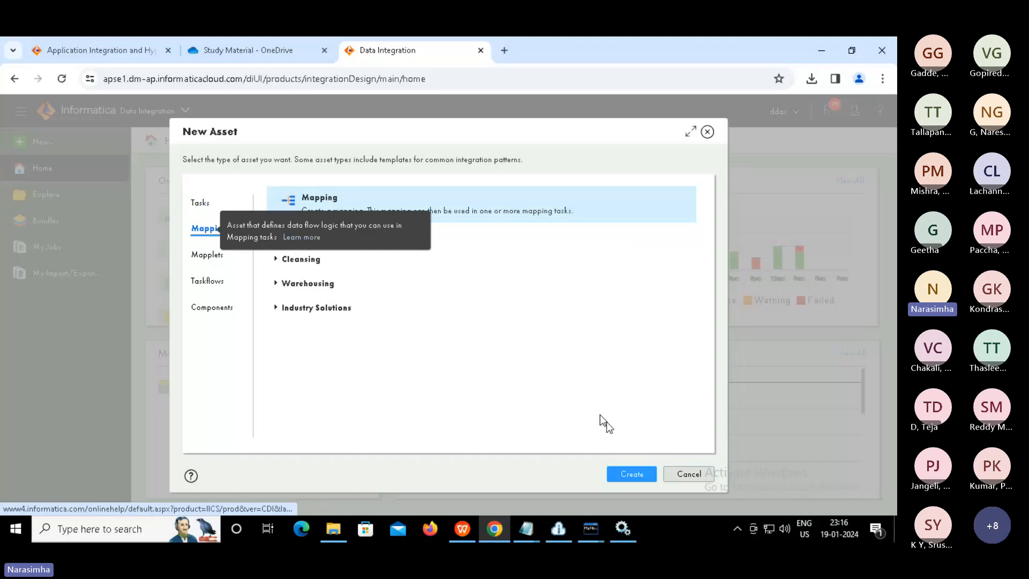
{"action": "left_click", "coordinate": [627, 474]}
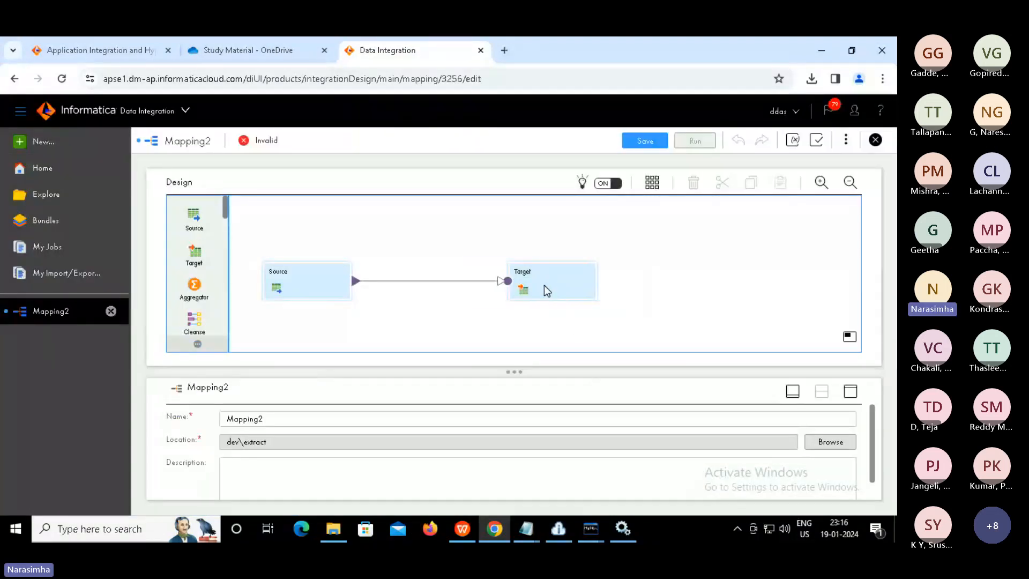
Delete Mapping2's default Target node so only the Source node remains
{"action": "left_click", "coordinate": [545, 291]}
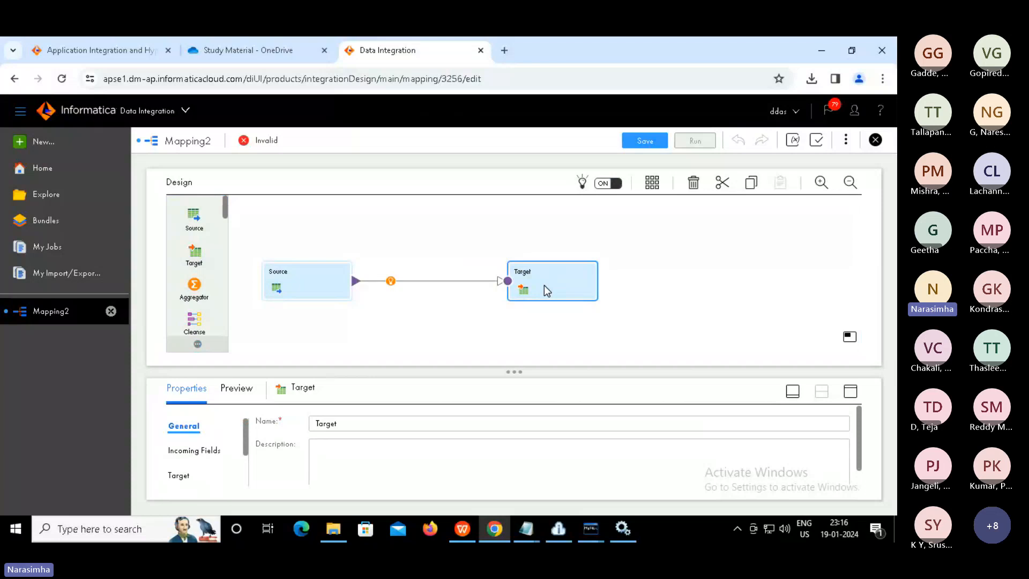
{"action": "key", "text": "Delete"}
{"action": "key", "text": "Return"}
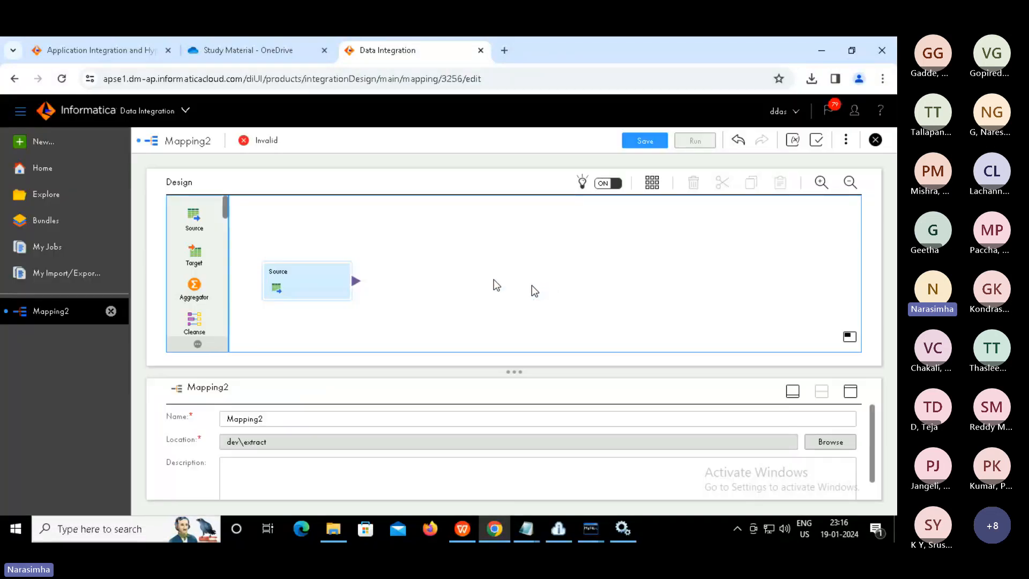
{"action": "left_click", "coordinate": [300, 269]}
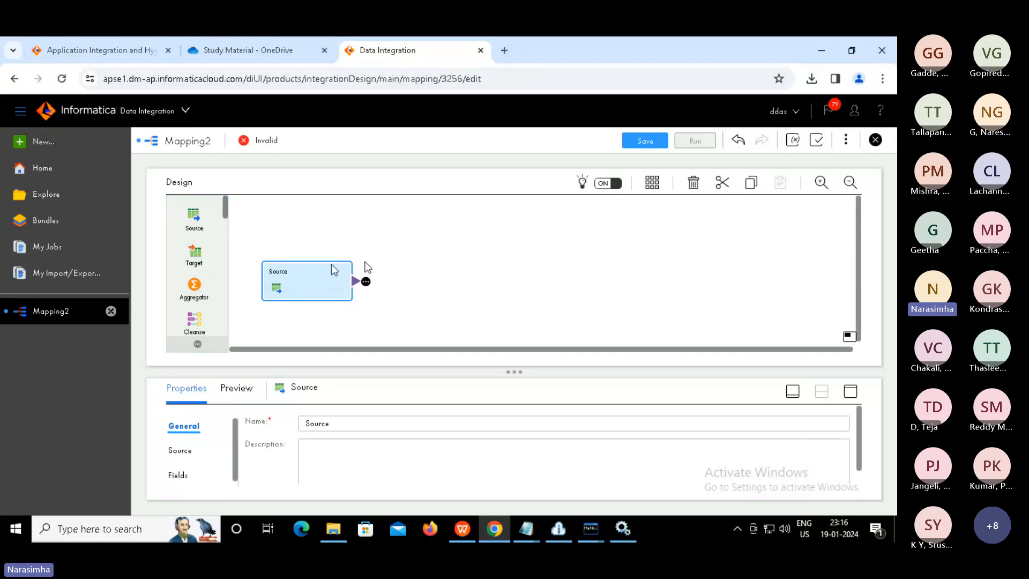
Set the Source's connection to mysql_connector and its source object to the tmp table
{"action": "left_click", "coordinate": [851, 391]}
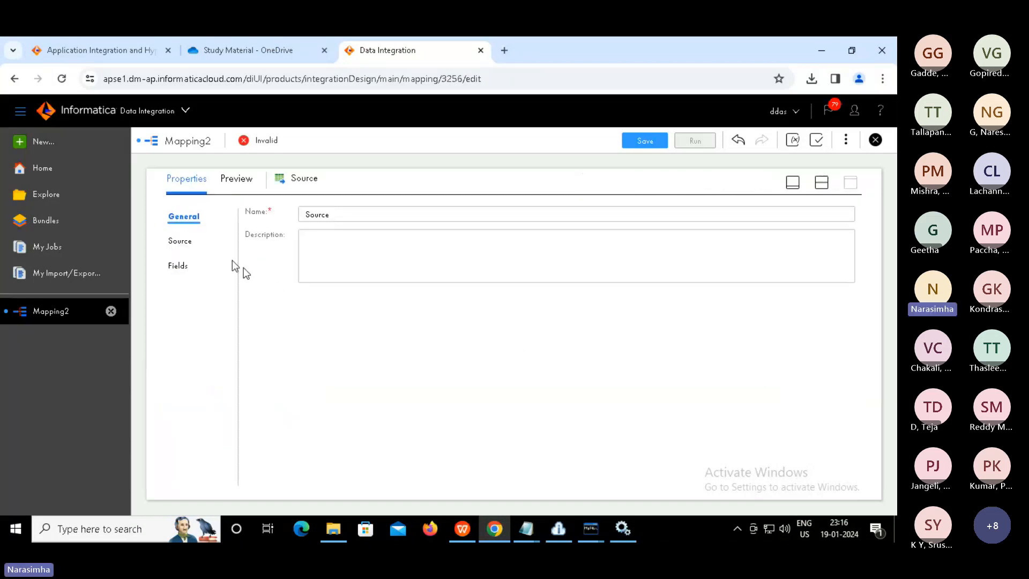
{"action": "left_click", "coordinate": [180, 242]}
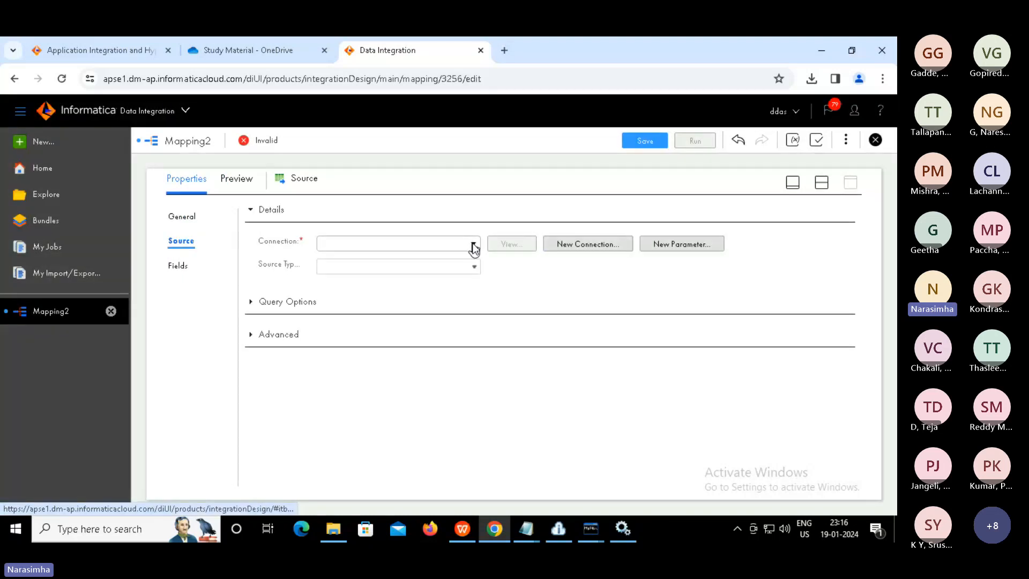
{"action": "left_click", "coordinate": [474, 246]}
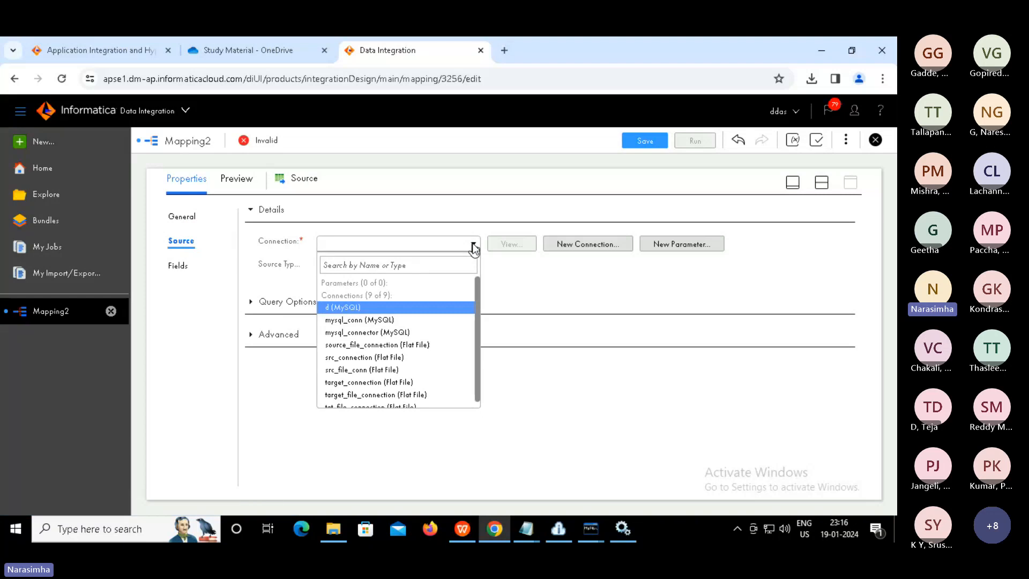
{"action": "left_click", "coordinate": [391, 333]}
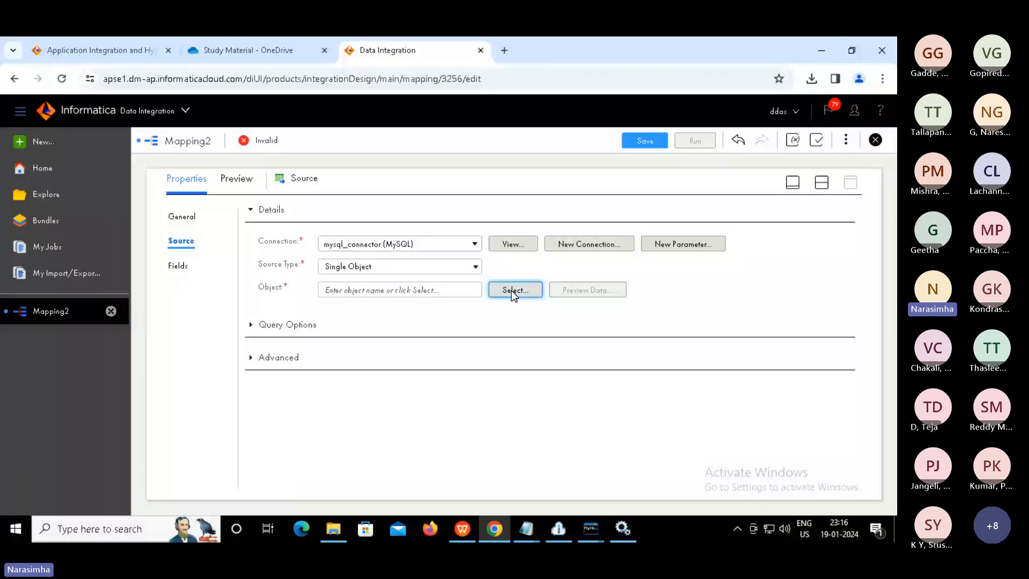
{"action": "left_click", "coordinate": [514, 290]}
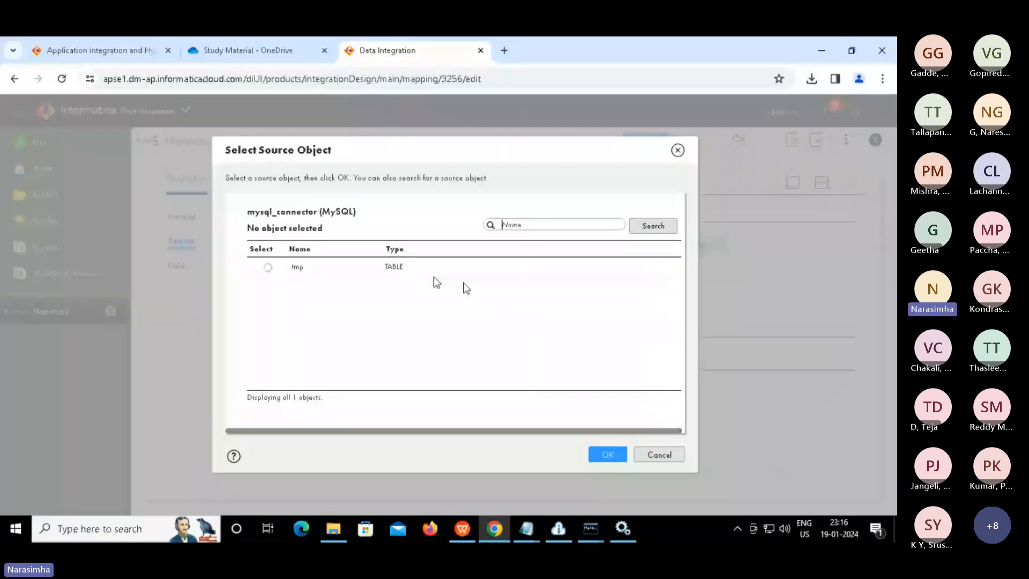
{"action": "left_click", "coordinate": [268, 268]}
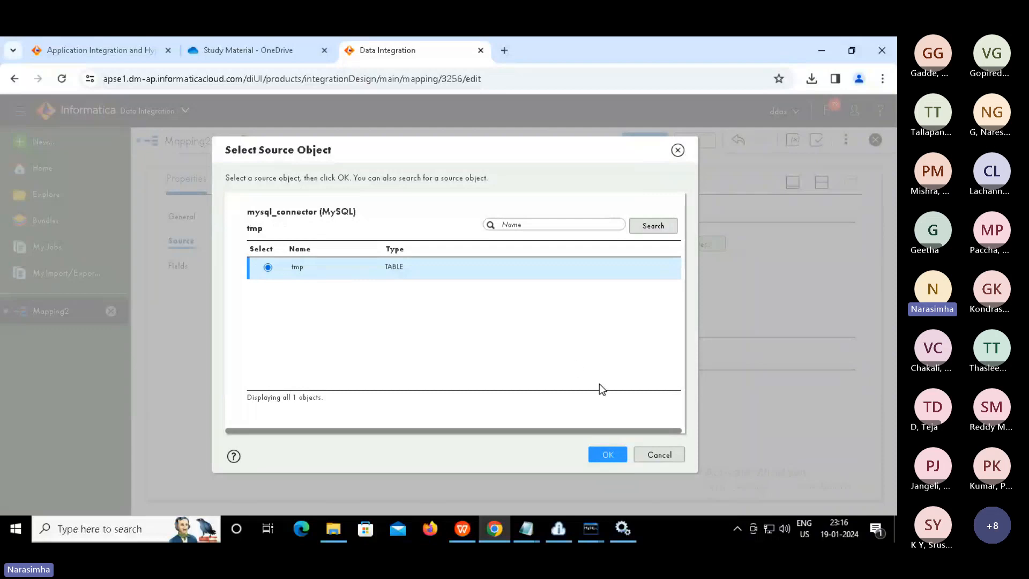
{"action": "left_click", "coordinate": [603, 456]}
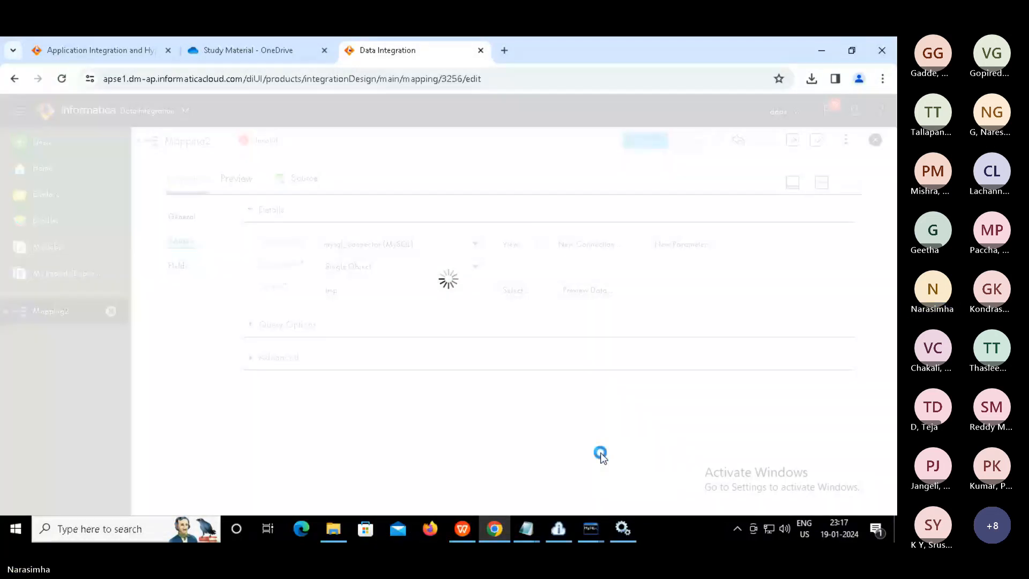
{"action": "left_click", "coordinate": [584, 293]}
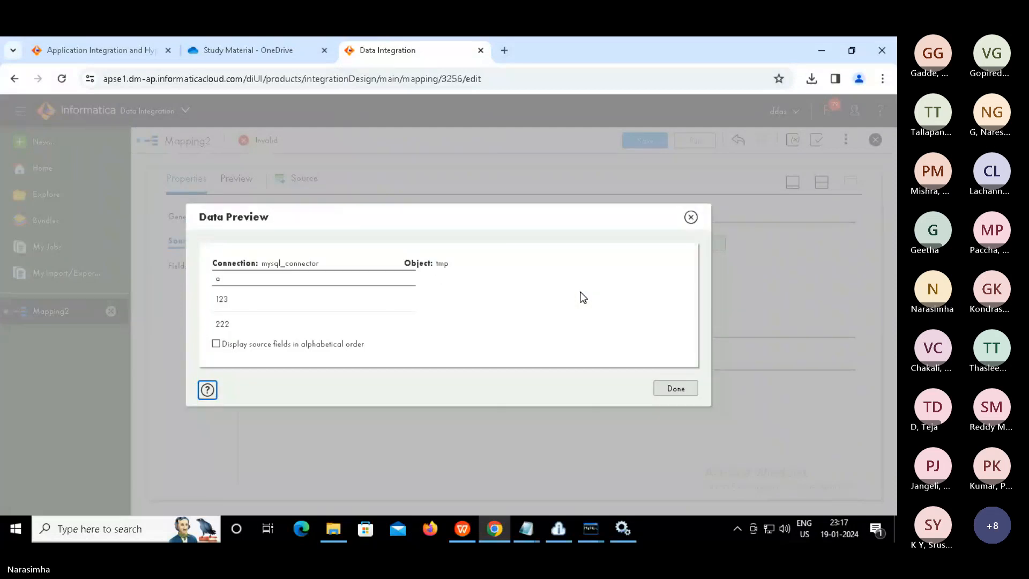
{"action": "left_click_drag", "start_coordinate": [219, 306], "coordinate": [274, 328]}
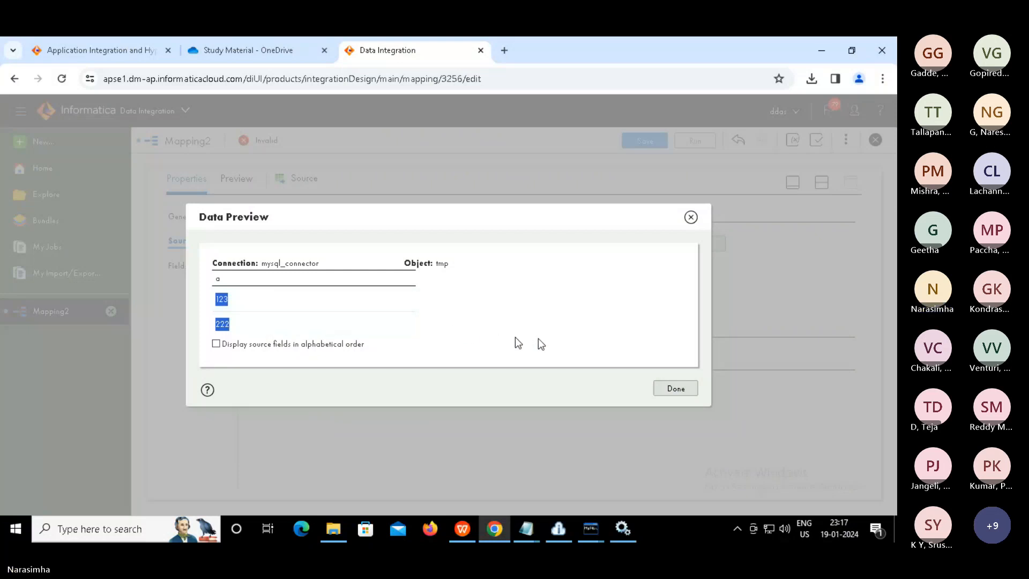
{"action": "left_click", "coordinate": [674, 388]}
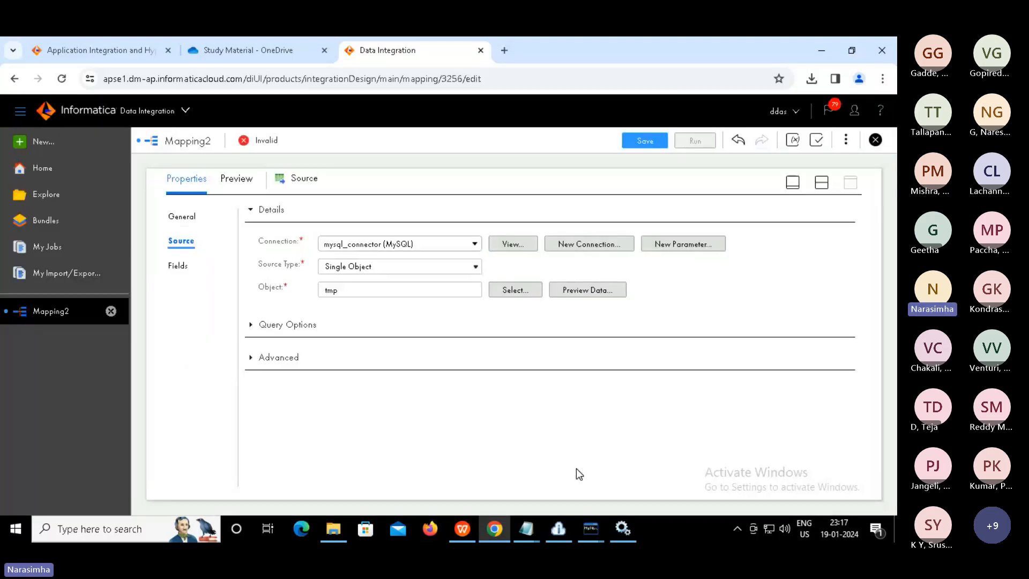
Close Mapping2 and discard its unsaved changes
{"action": "left_click", "coordinate": [876, 142]}
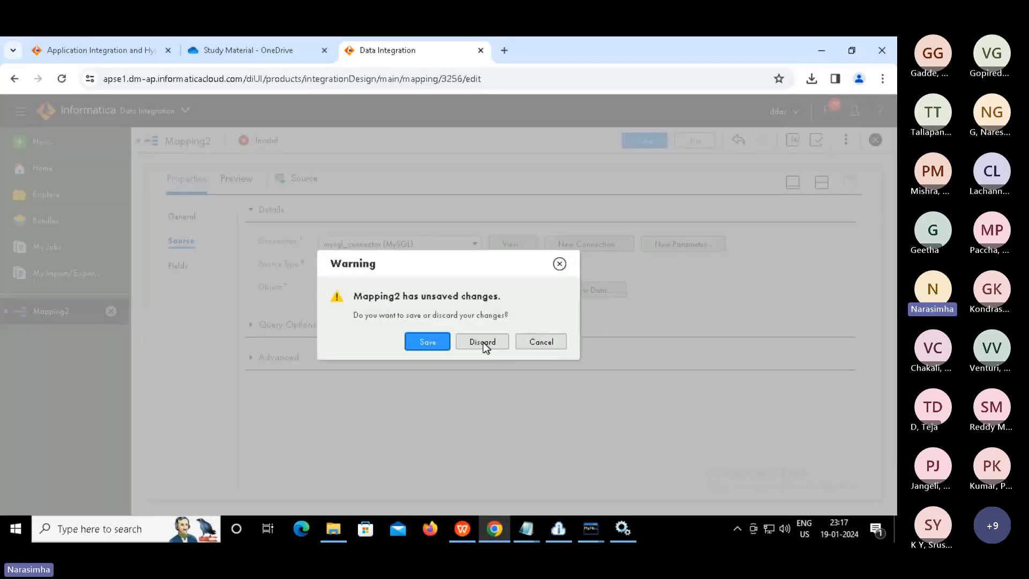
{"action": "left_click", "coordinate": [483, 342]}
{"action": "left_click", "coordinate": [483, 342]}
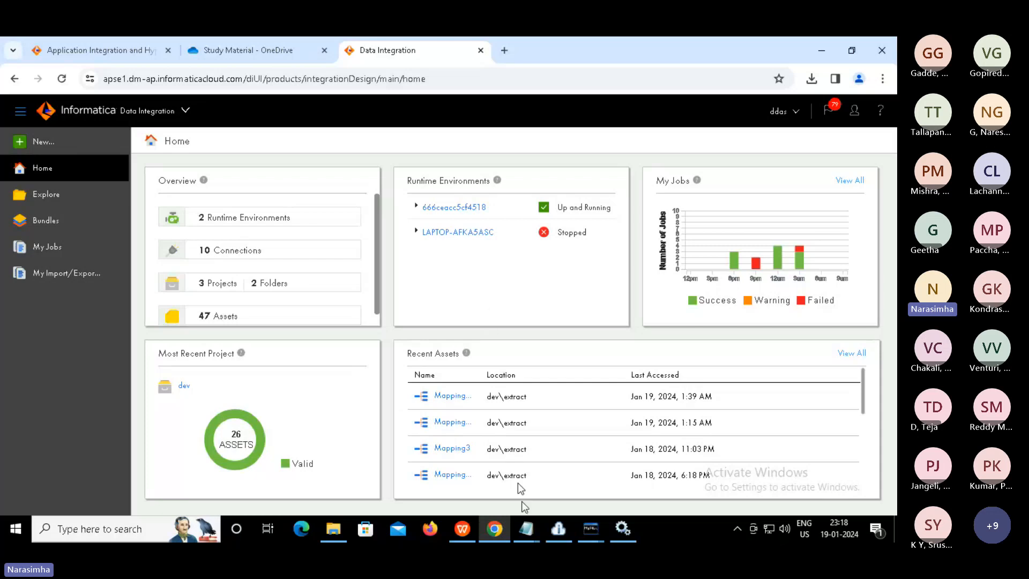
{"action": "mouse_move", "coordinate": [523, 532]}
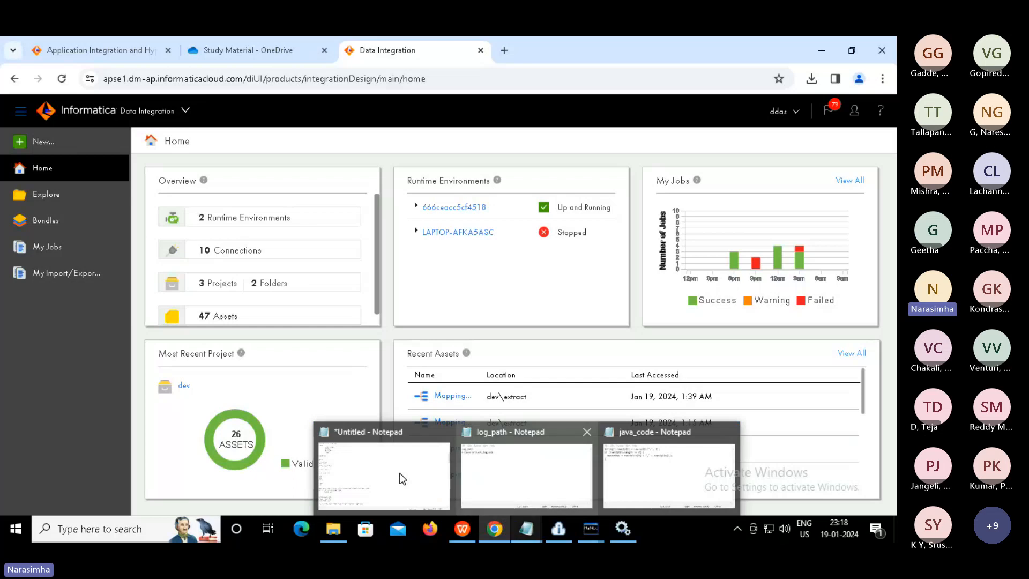
Insert a 'parameterization:' heading at the top of the Notepad notes
{"action": "left_click", "coordinate": [376, 440]}
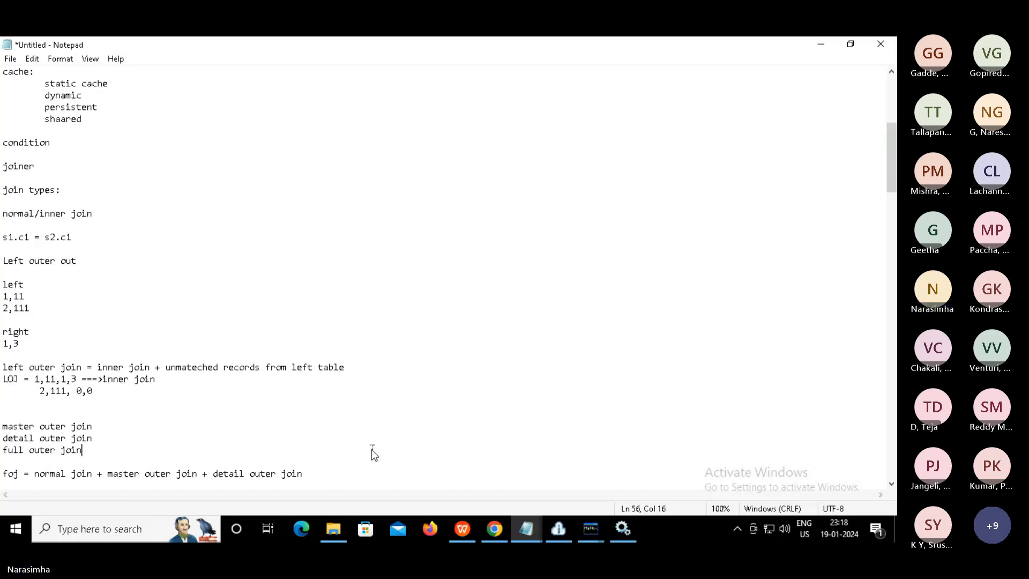
{"action": "key", "text": "ctrl+Home"}
{"action": "key", "text": "Return"}
{"action": "key", "text": "Return"}
{"action": "key", "text": "Return"}
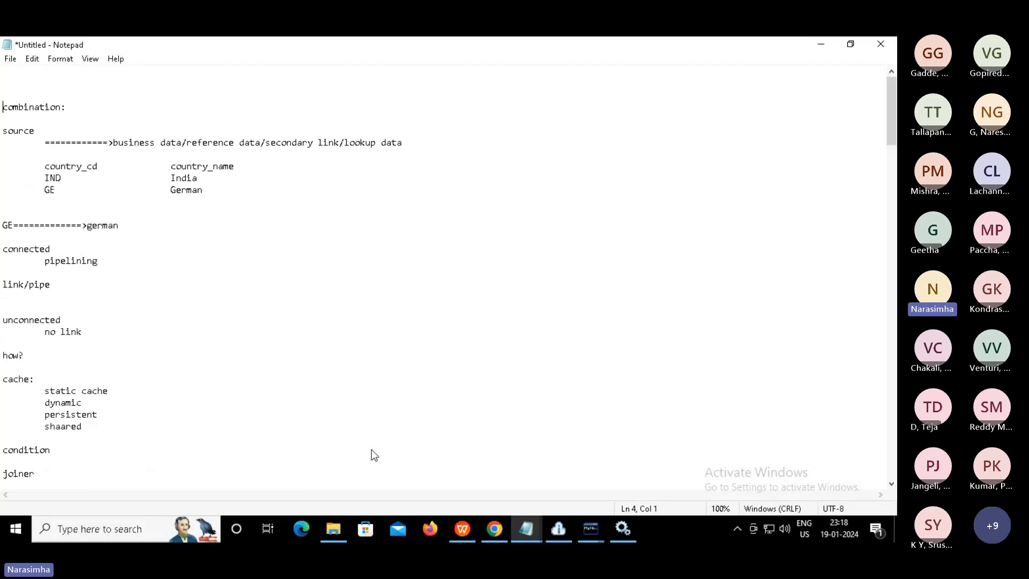
{"action": "key", "text": "Return"}
{"action": "key", "text": "Return"}
{"action": "key", "text": "Up"}
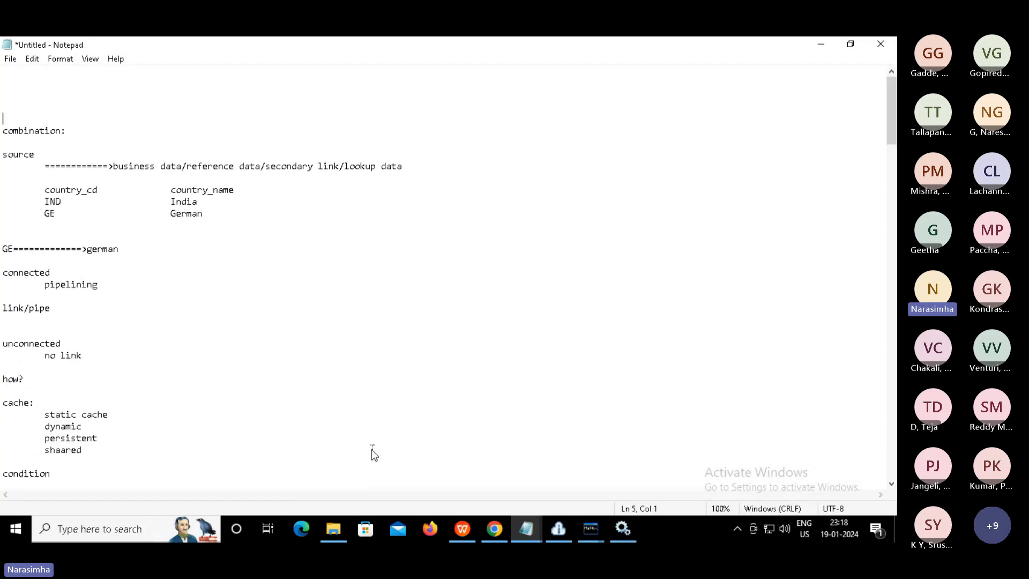
{"action": "key", "text": "Up"}
{"action": "key", "text": "Up"}
{"action": "key", "text": "Up"}
{"action": "key", "text": "Up"}
{"action": "type", "text": "parameterizat"}
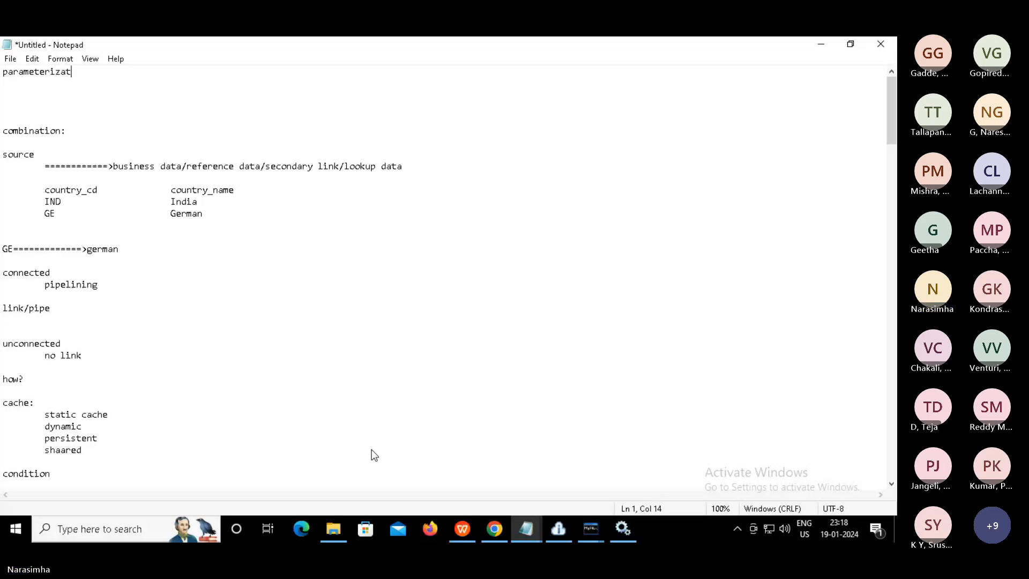
{"action": "type", "text": "ion:"}
{"action": "key", "text": "Return"}
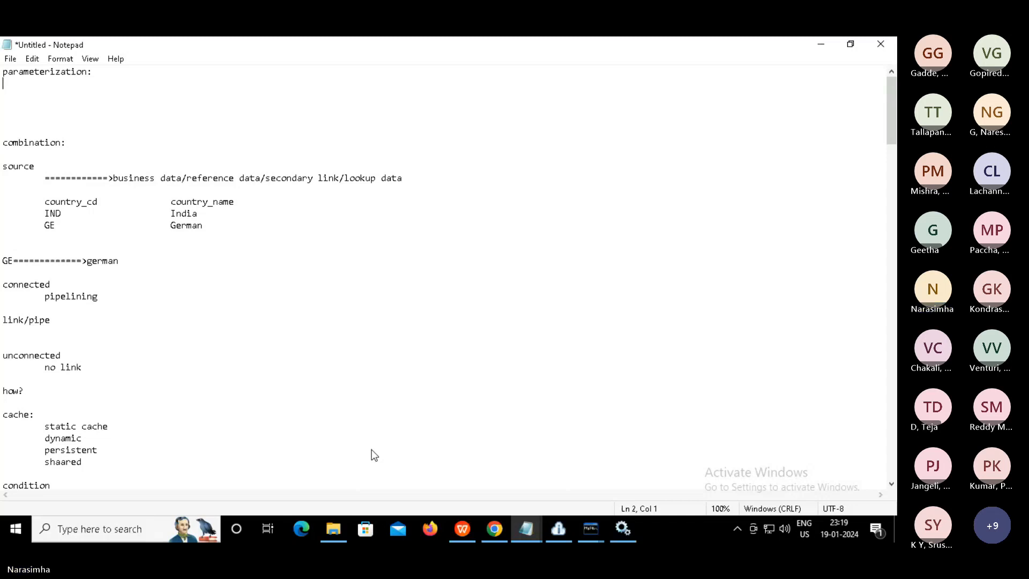
Add the lines 'file' and 'param.txt' beneath the heading
{"action": "key", "text": "Return"}
{"action": "type", "text": "file"}
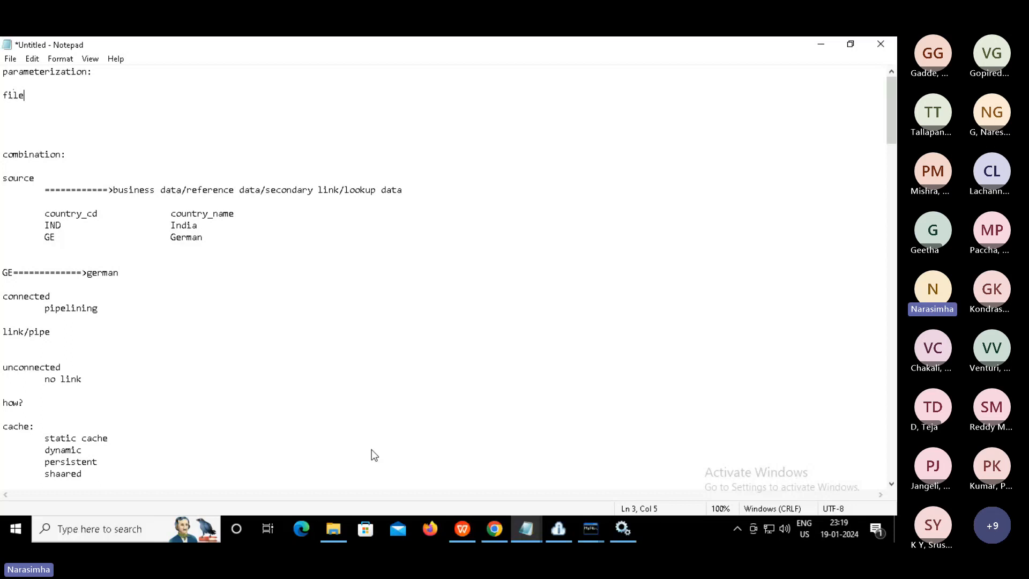
{"action": "key", "text": "Return"}
{"action": "key", "text": "Return"}
{"action": "type", "text": "para"}
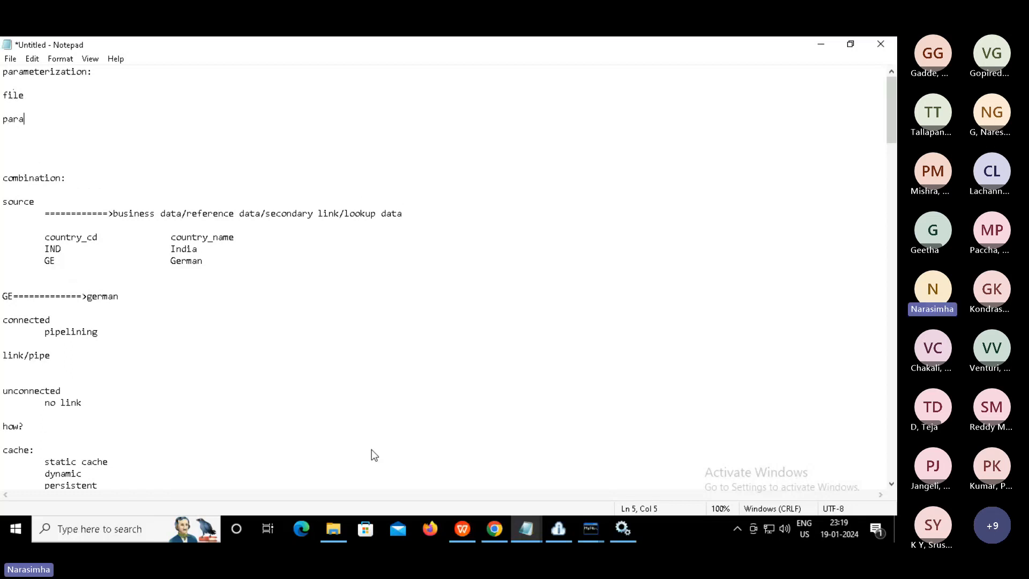
{"action": "type", "text": "m.txt"}
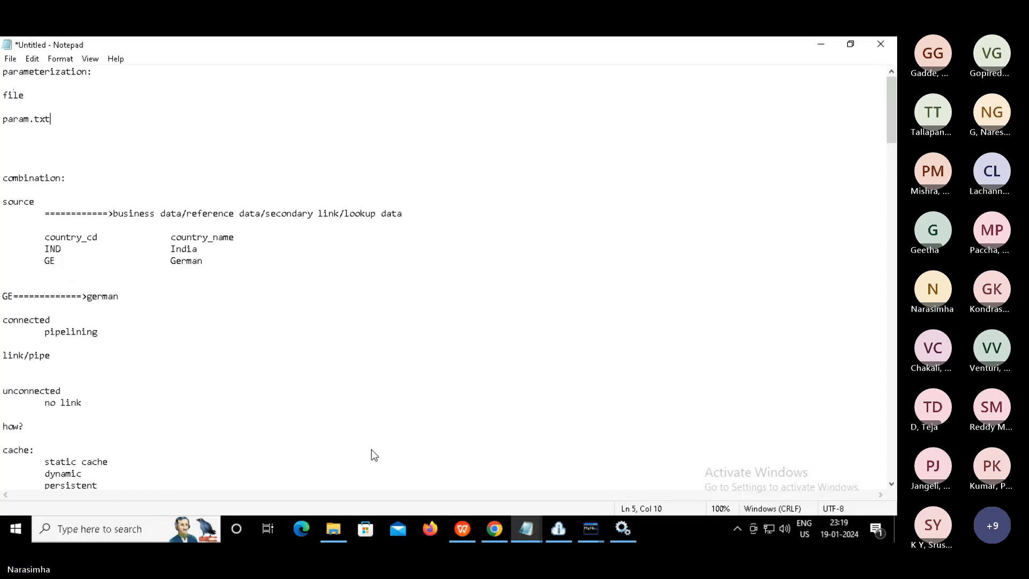
{"action": "key", "text": "Return"}
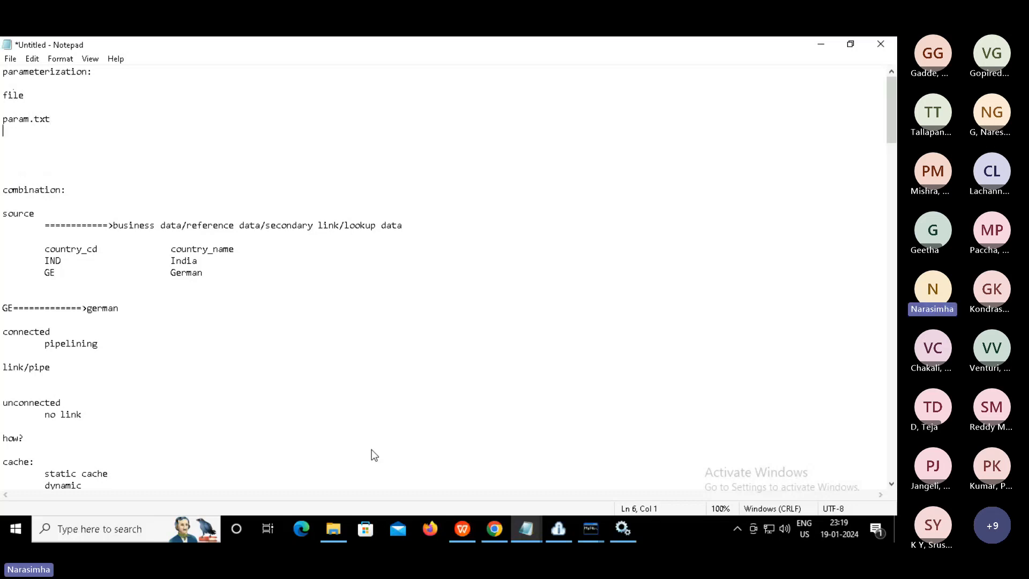
Type 'parameters...' on a new line below param.txt
{"action": "type", "text": "parameters..."}
{"action": "key", "text": "Return"}
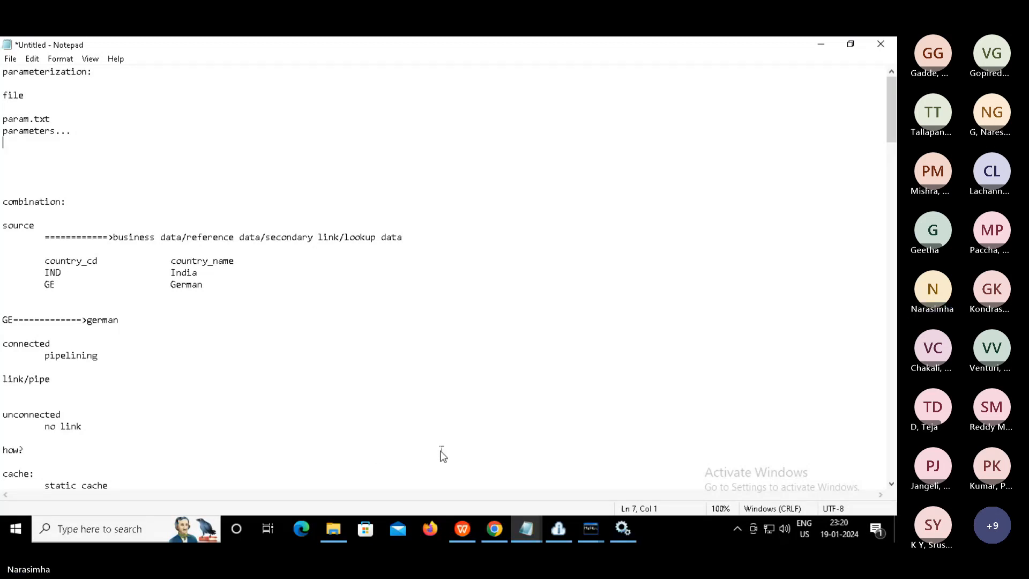
{"action": "left_click", "coordinate": [127, 327]}
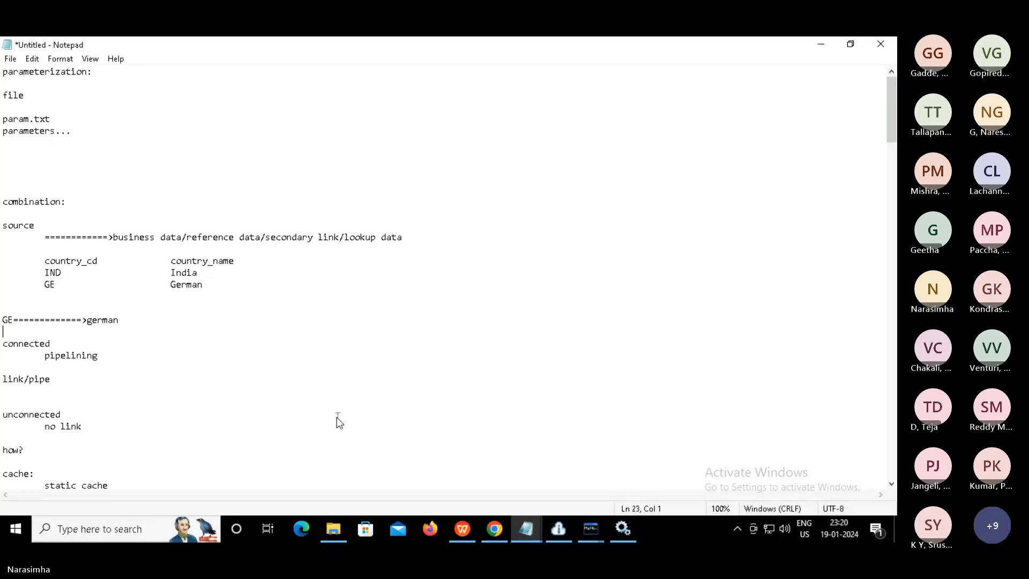
Create a new text document named param in D:\source and open it
{"action": "left_click", "coordinate": [332, 531]}
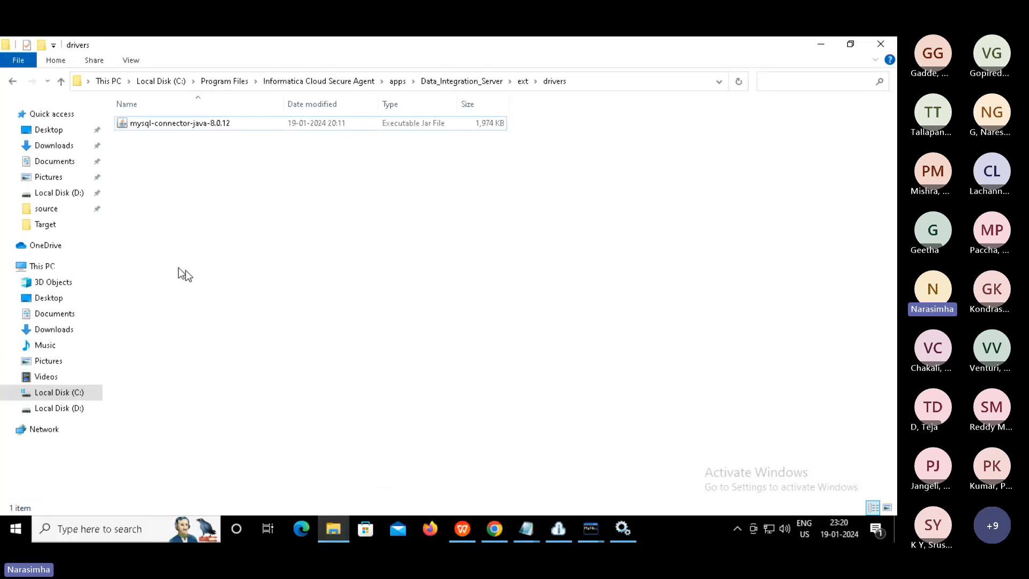
{"action": "left_click", "coordinate": [46, 209]}
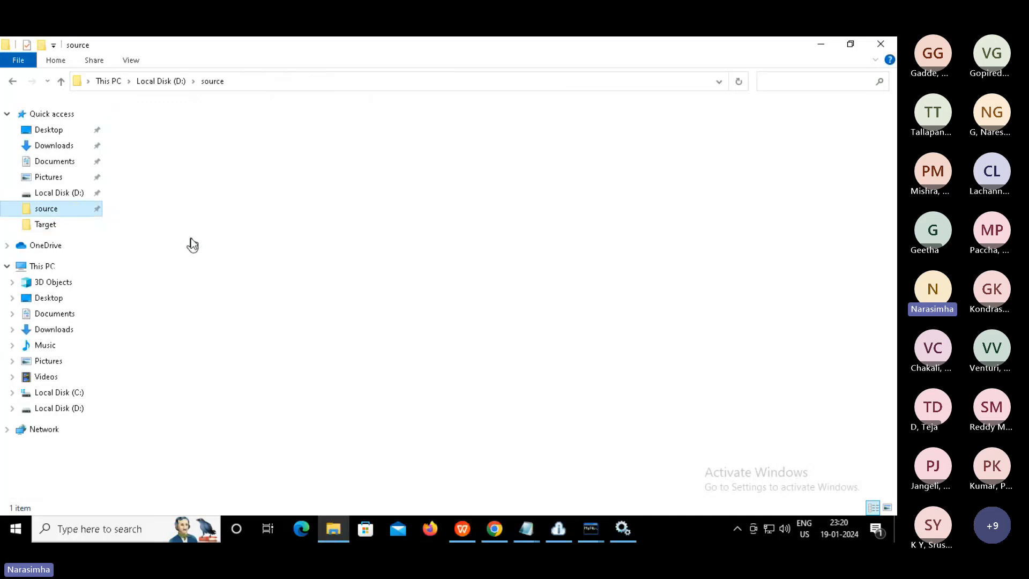
{"action": "right_click", "coordinate": [199, 373]}
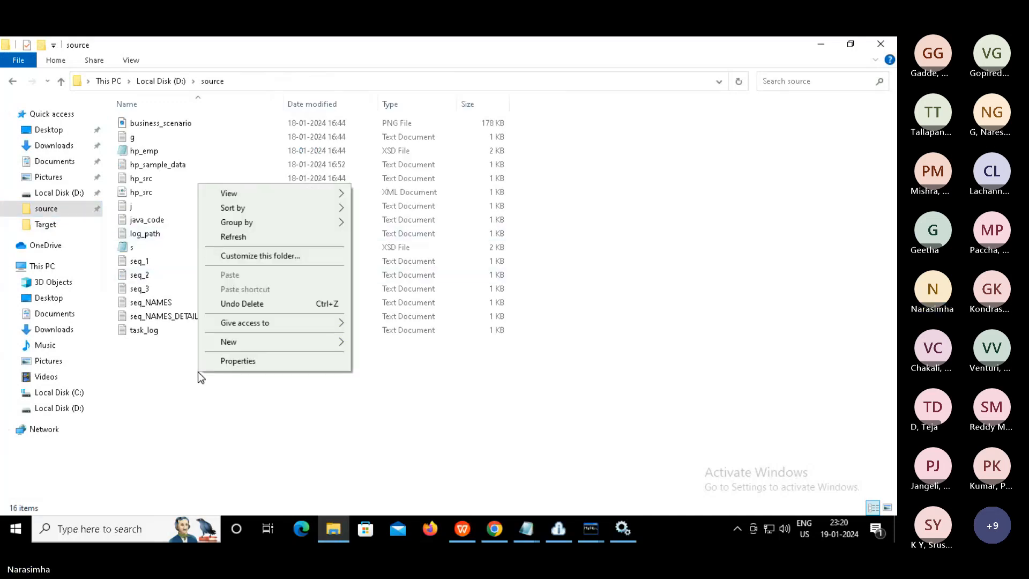
{"action": "mouse_move", "coordinate": [318, 351]}
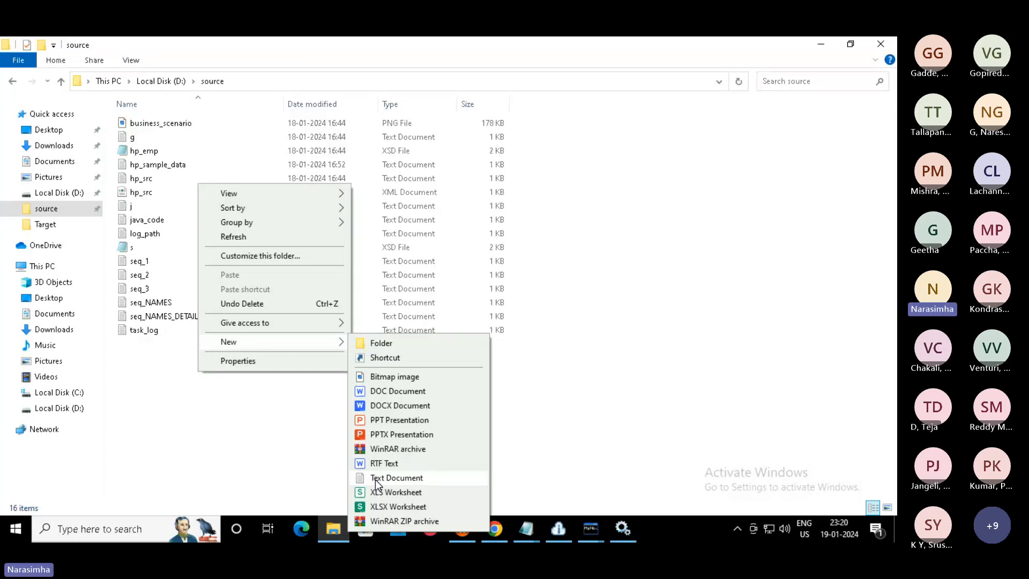
{"action": "left_click", "coordinate": [396, 477]}
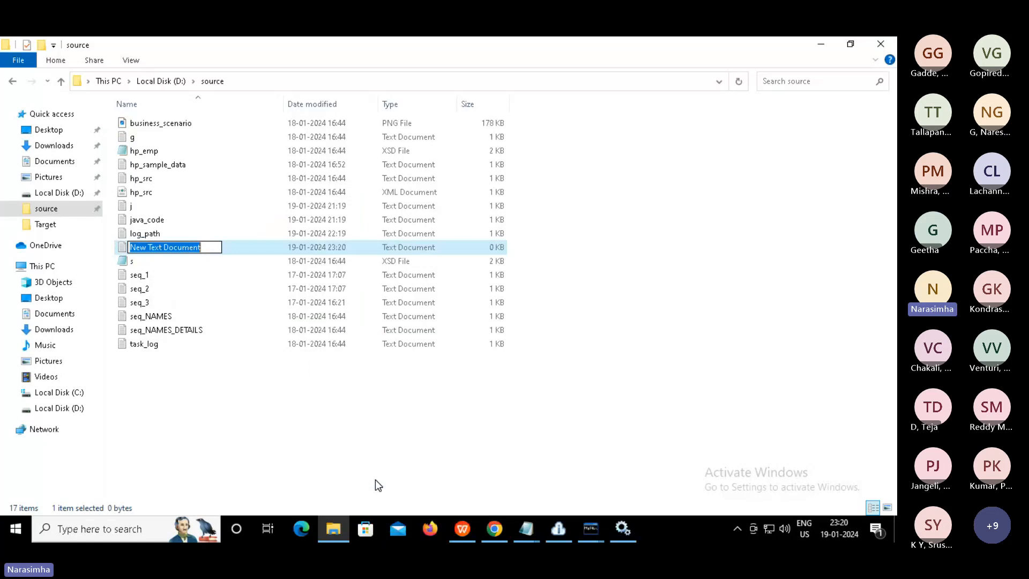
{"action": "type", "text": "param"}
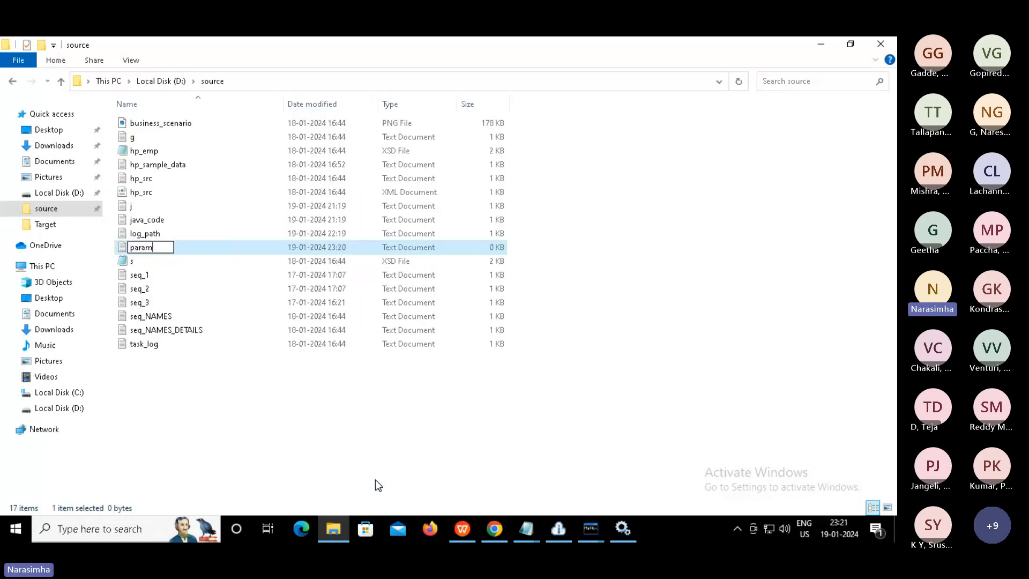
{"action": "key", "text": "Return"}
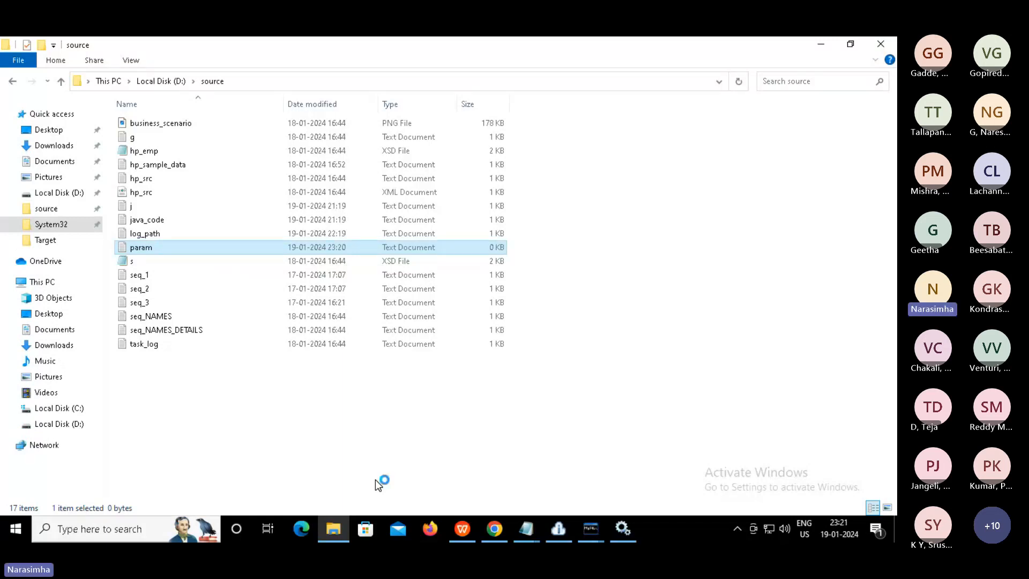
{"action": "key", "text": "Return"}
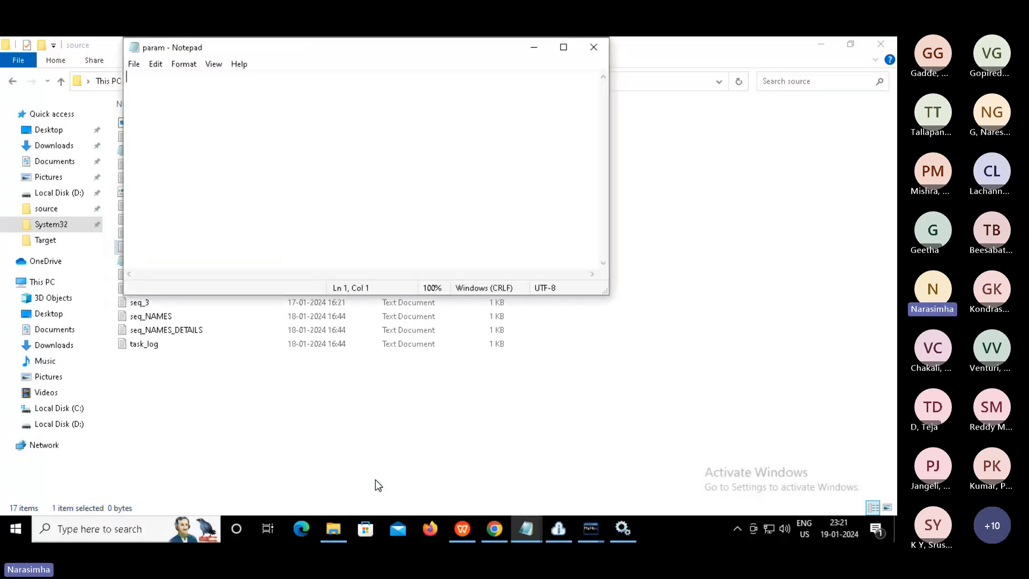
Write '$$filter=1' into the param file and save it
{"action": "type", "text": "$$filter"}
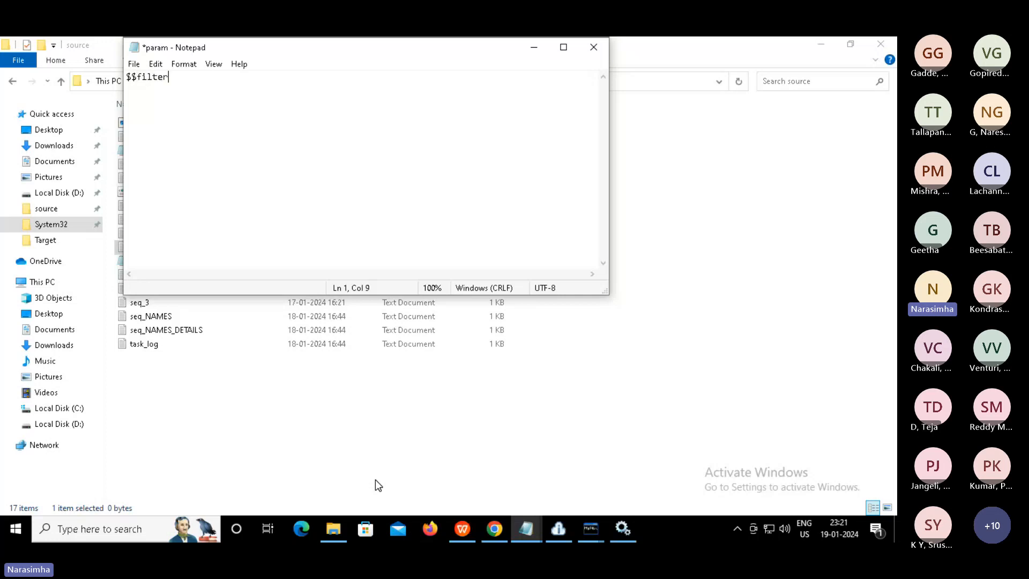
{"action": "type", "text": "=1"}
{"action": "key", "text": "ctrl+s"}
{"action": "key", "text": "ctrl+a"}
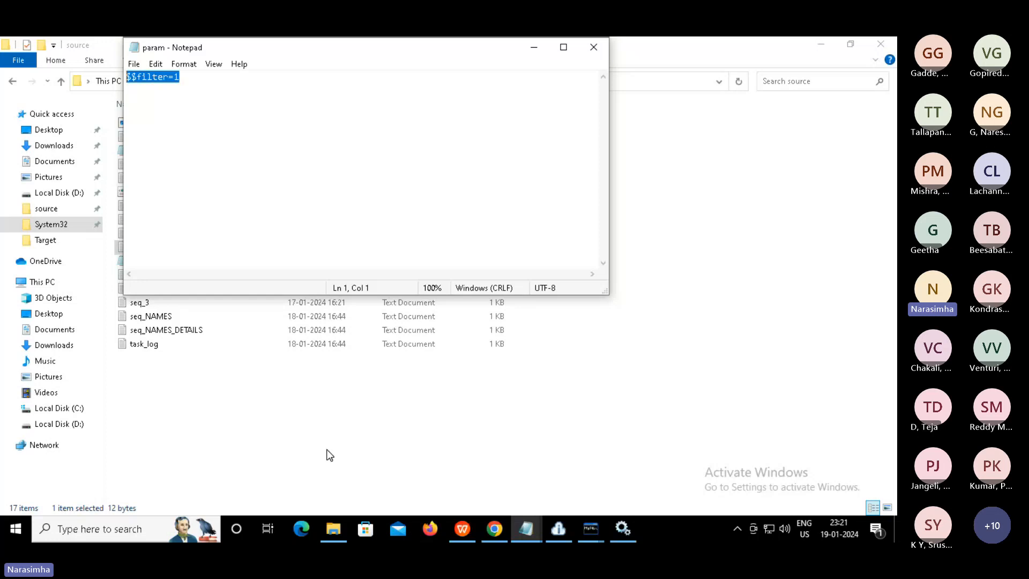
{"action": "left_click", "coordinate": [247, 177]}
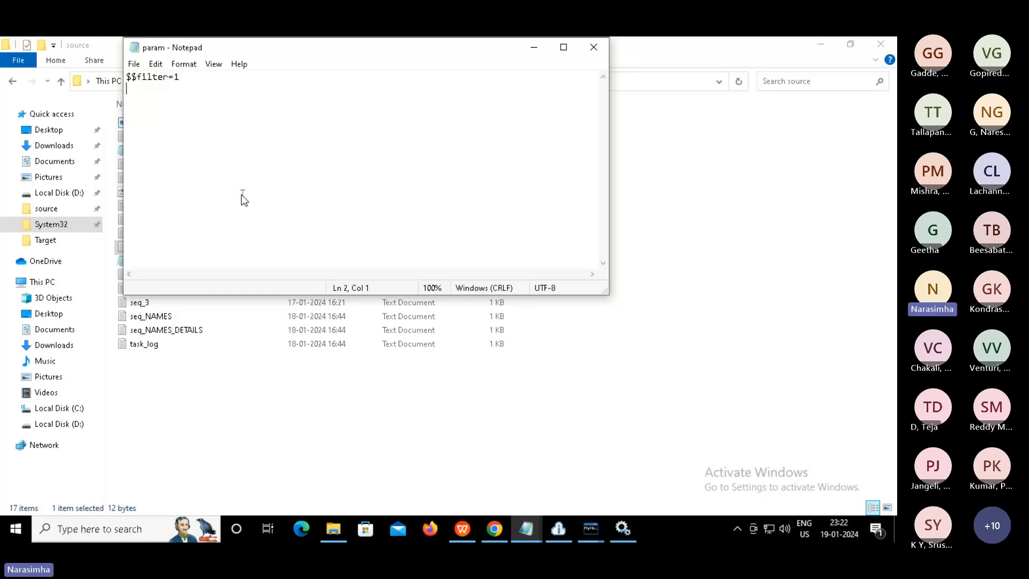
Paste param into C:\Program Files\Informatica Cloud Secure Agent\apps\Data_Integration_Server\data\userparameters
{"action": "left_click", "coordinate": [594, 47]}
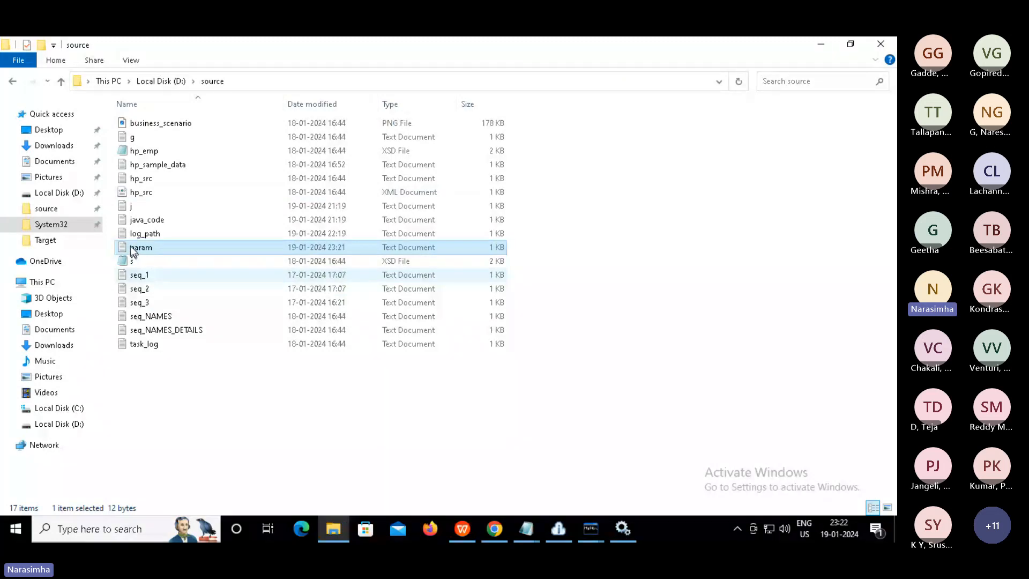
{"action": "left_click", "coordinate": [63, 403]}
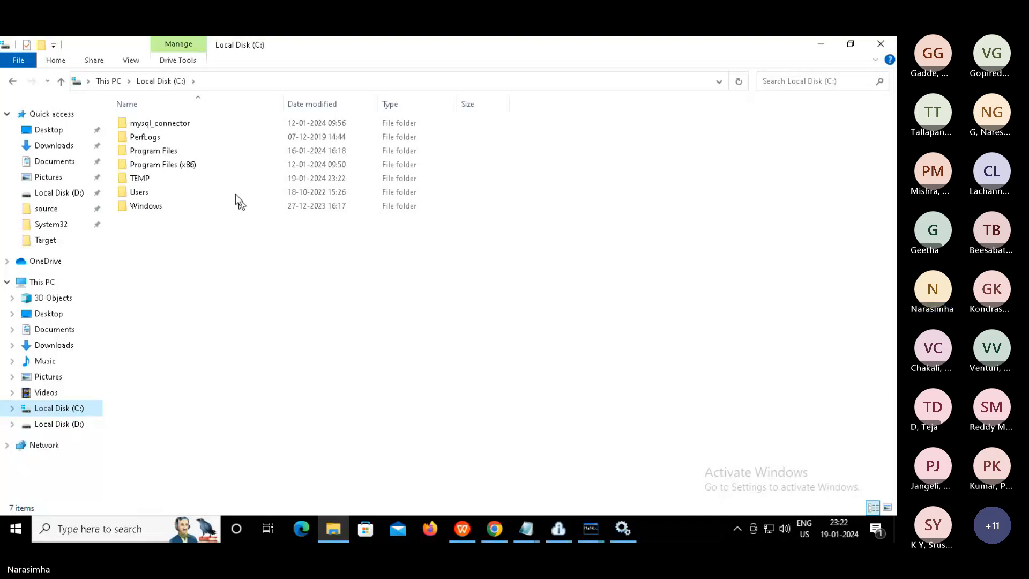
{"action": "double_click", "coordinate": [168, 152]}
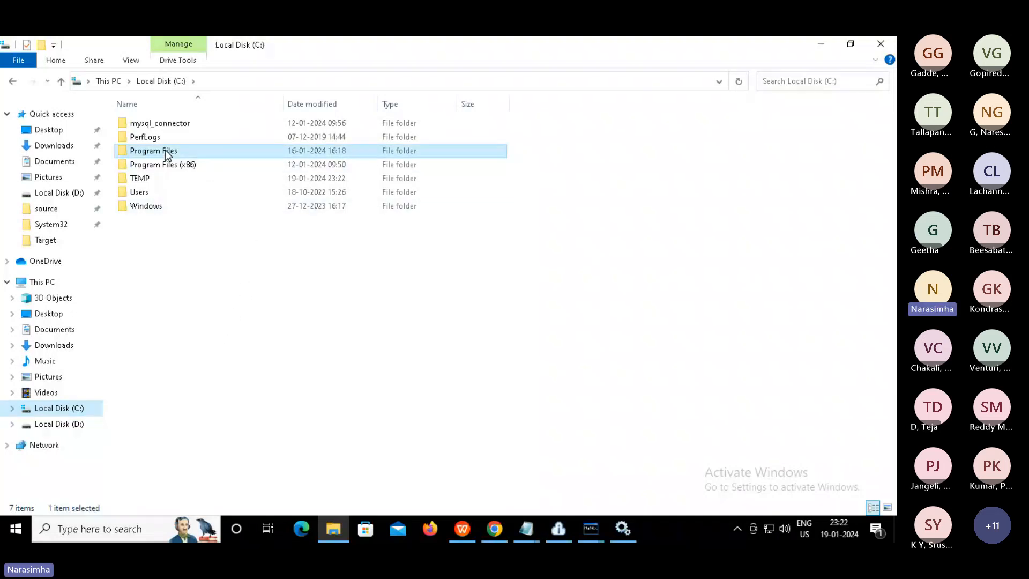
{"action": "double_click", "coordinate": [199, 164]}
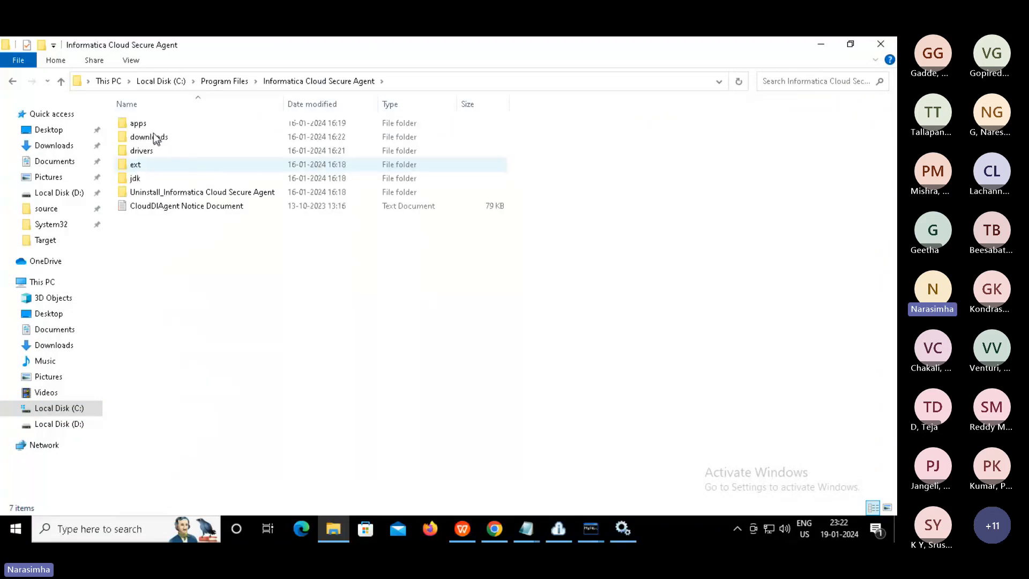
{"action": "double_click", "coordinate": [136, 124]}
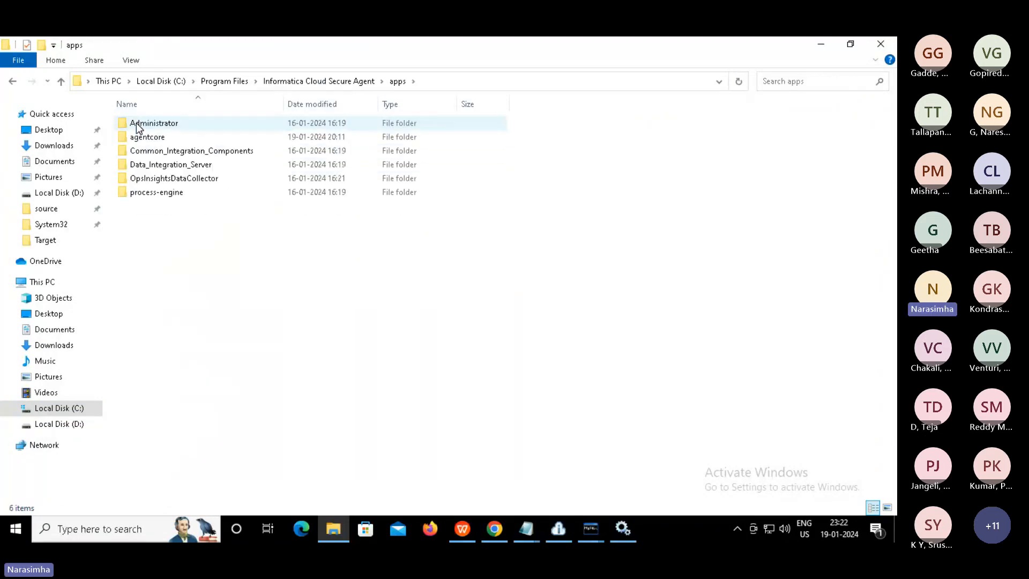
{"action": "double_click", "coordinate": [161, 166]}
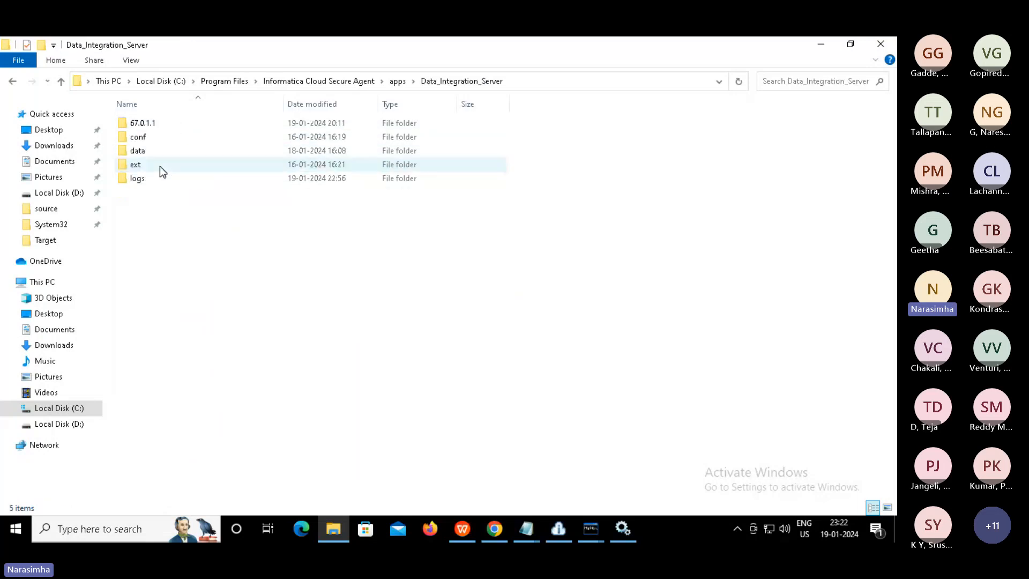
{"action": "double_click", "coordinate": [138, 151]}
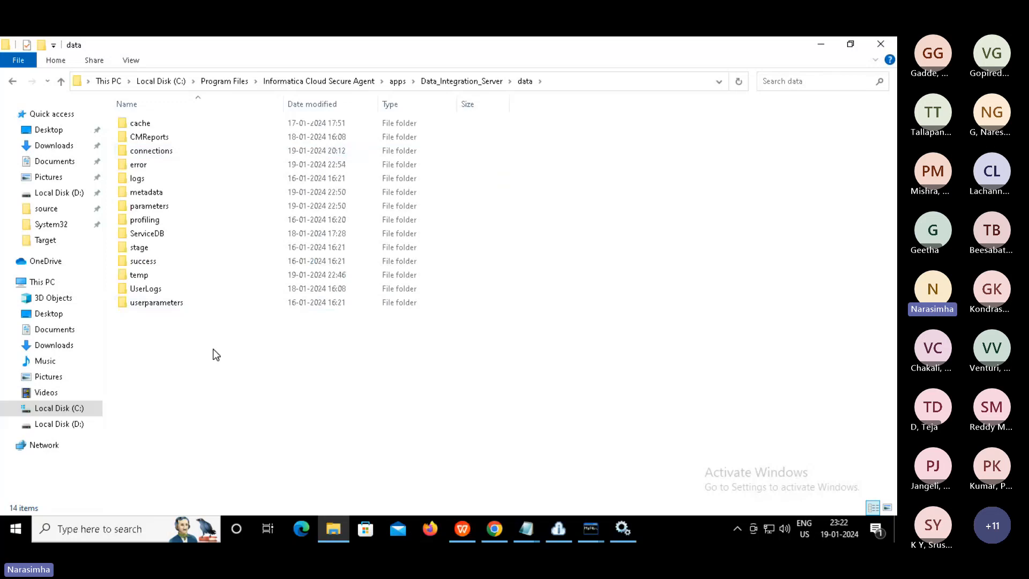
{"action": "left_click", "coordinate": [156, 303]}
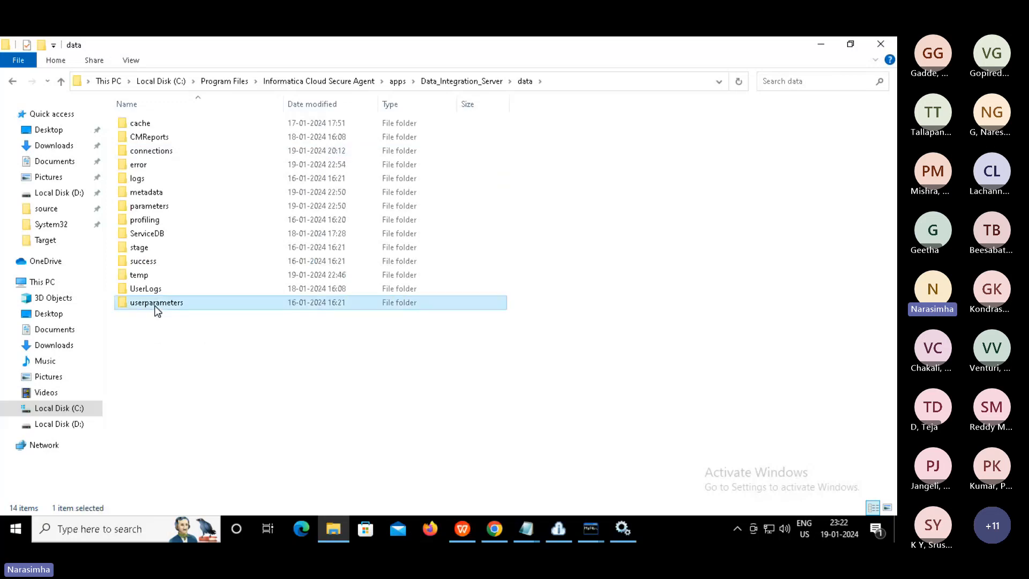
{"action": "double_click", "coordinate": [155, 307]}
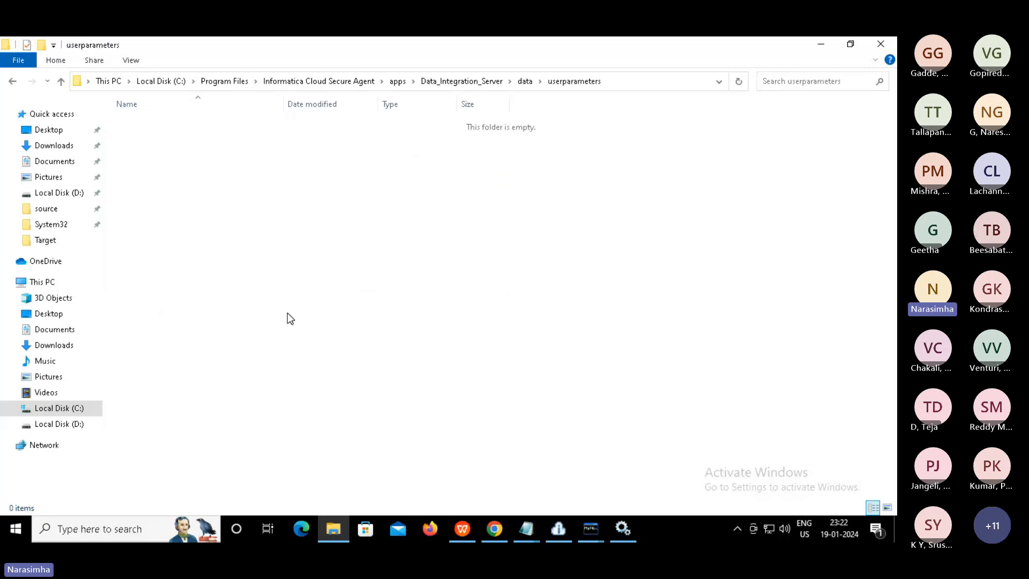
{"action": "key", "text": "ctrl+v"}
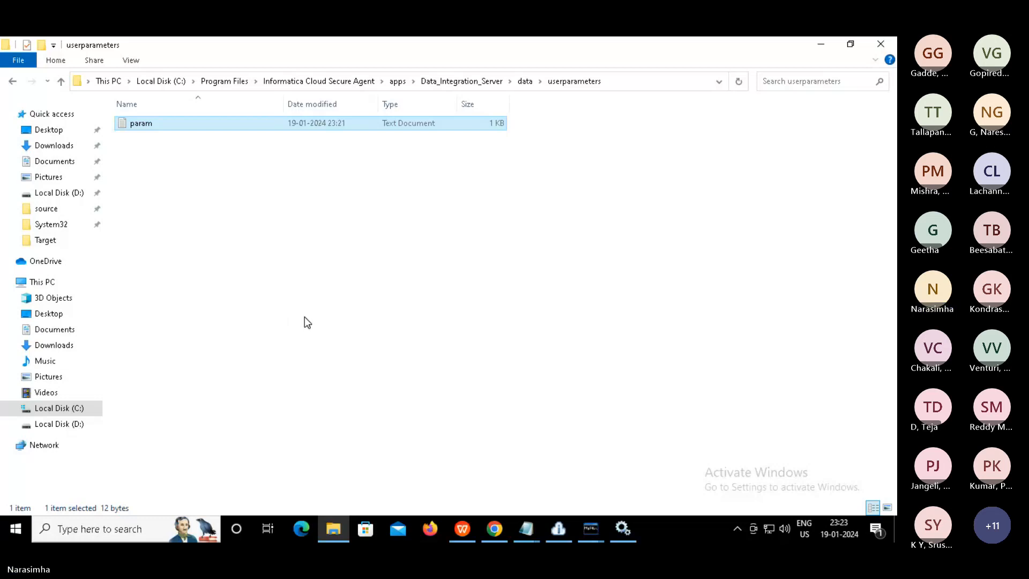
{"action": "left_click", "coordinate": [305, 317]}
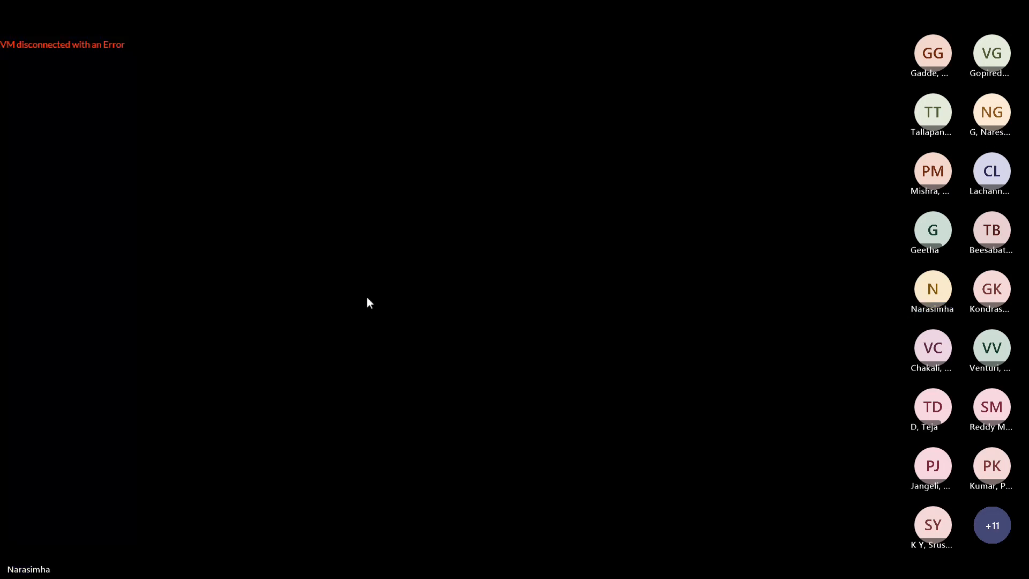
Reload the disconnected lab page three times, then shut down the lab virtual machine
{"action": "key", "text": "Escape"}
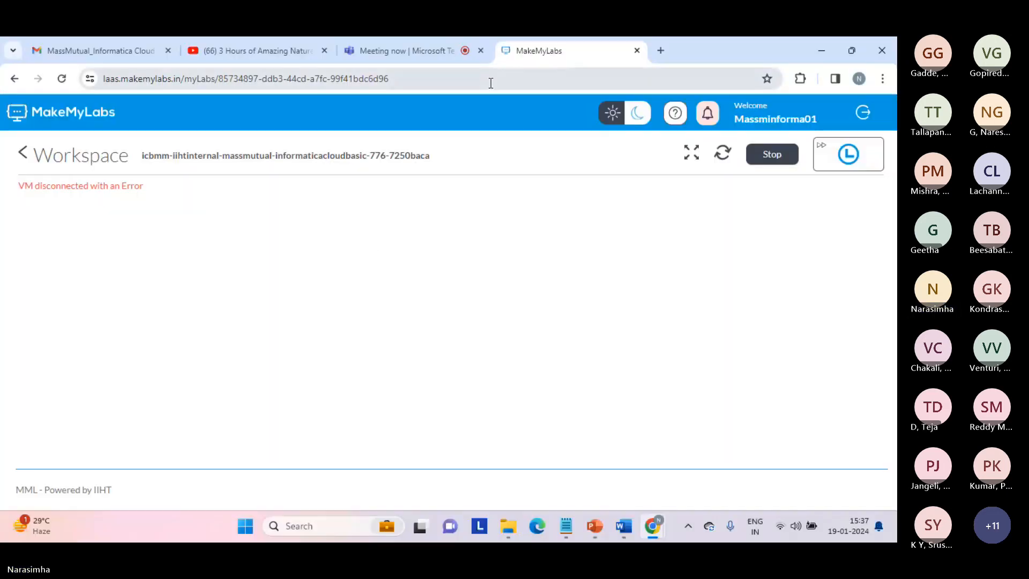
{"action": "left_click", "coordinate": [458, 80]}
{"action": "key", "text": "Return"}
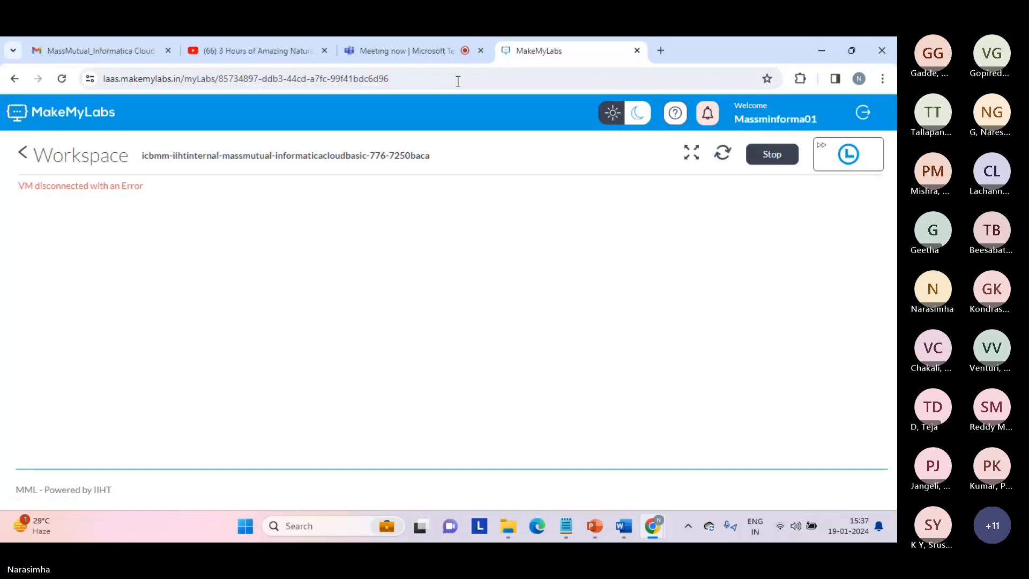
{"action": "left_click", "coordinate": [458, 81]}
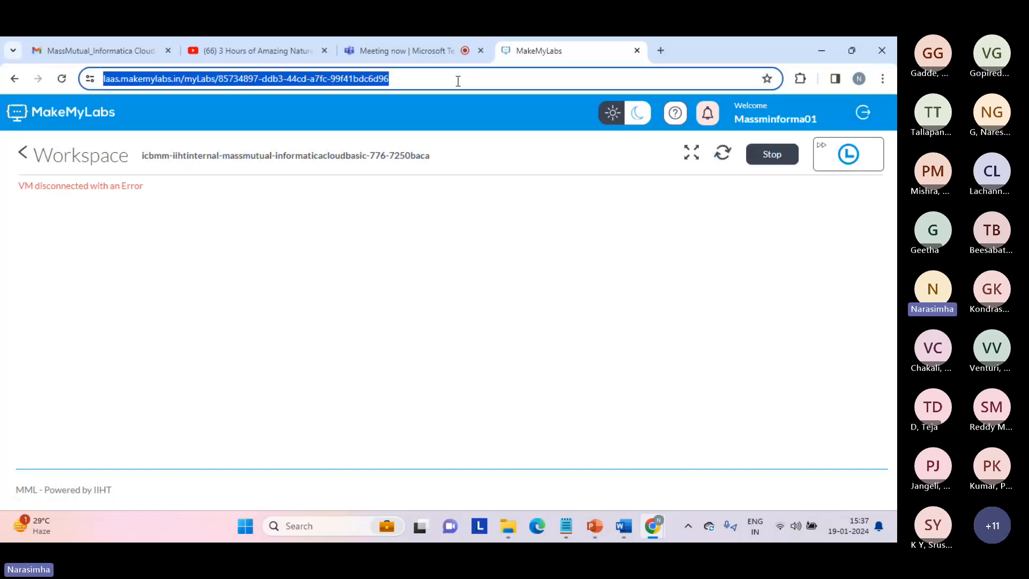
{"action": "key", "text": "Return"}
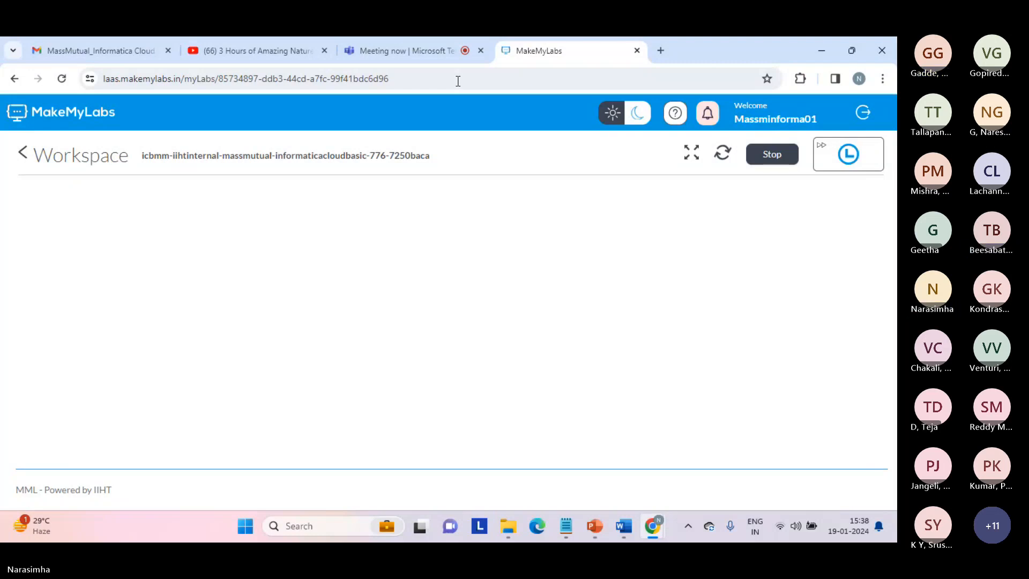
{"action": "left_click", "coordinate": [458, 81]}
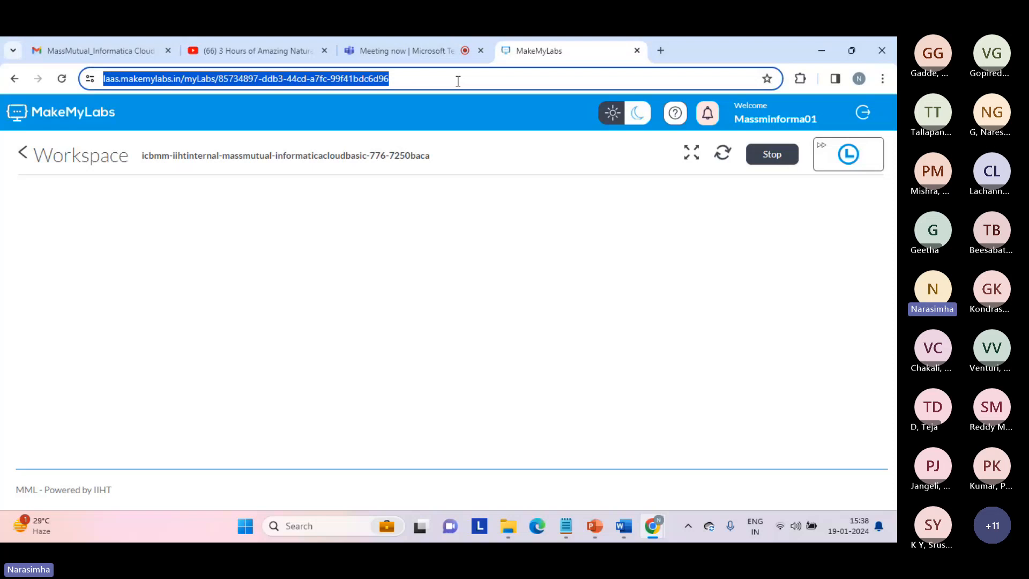
{"action": "key", "text": "Return"}
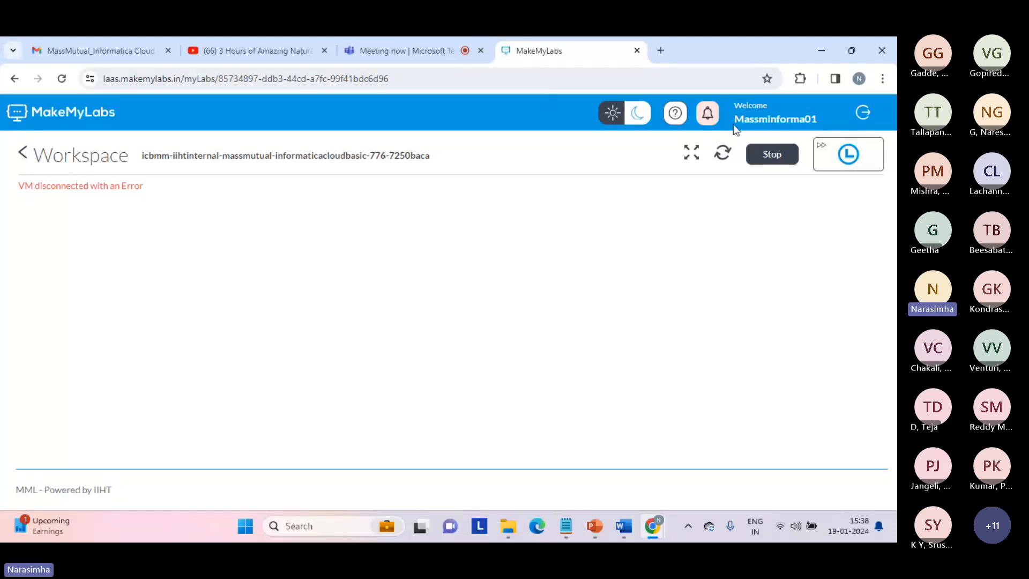
{"action": "left_click", "coordinate": [762, 154]}
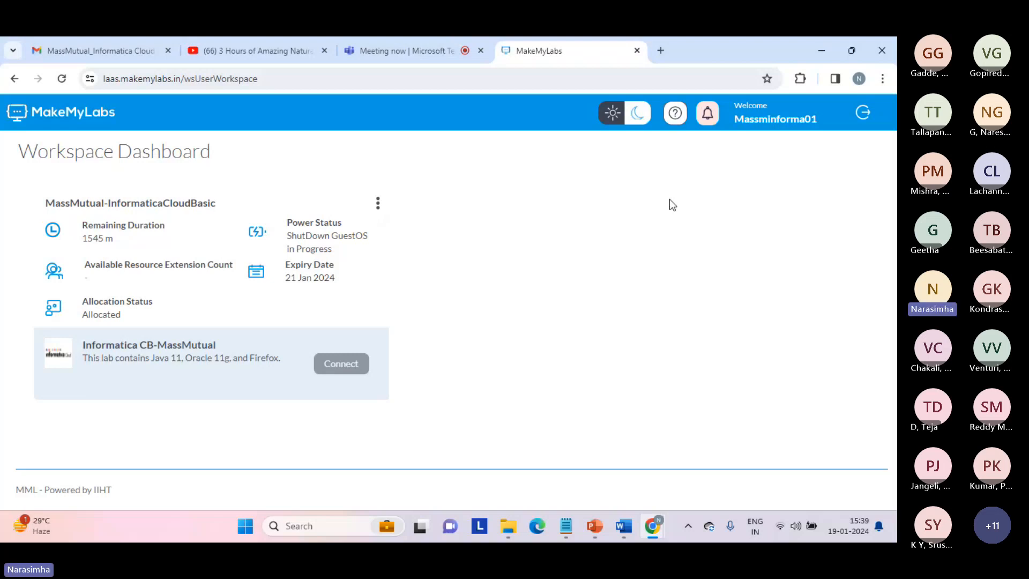
Bring up the Untitled notes and insert blank lines at the top
{"action": "mouse_move", "coordinate": [564, 531]}
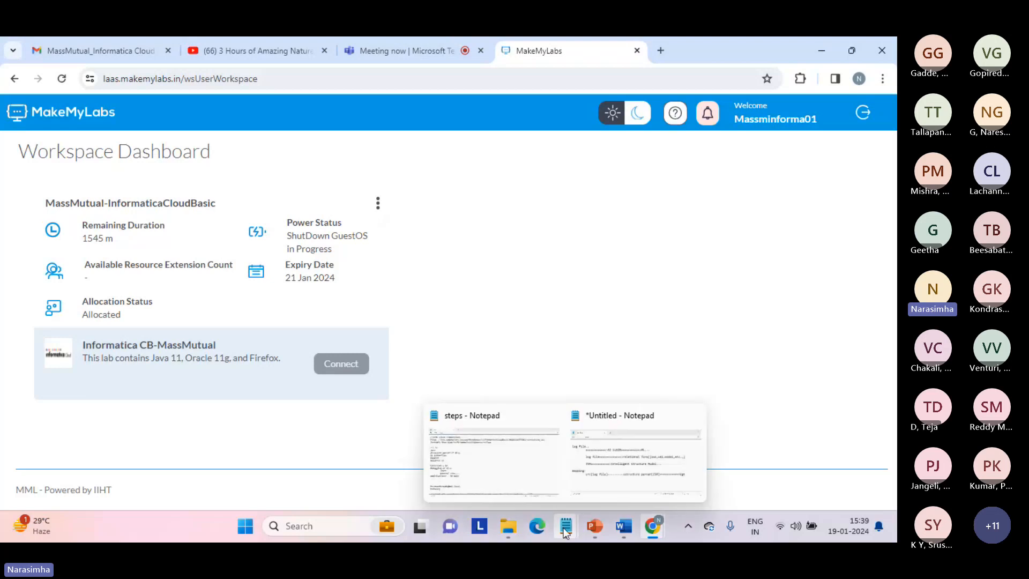
{"action": "left_click", "coordinate": [625, 462]}
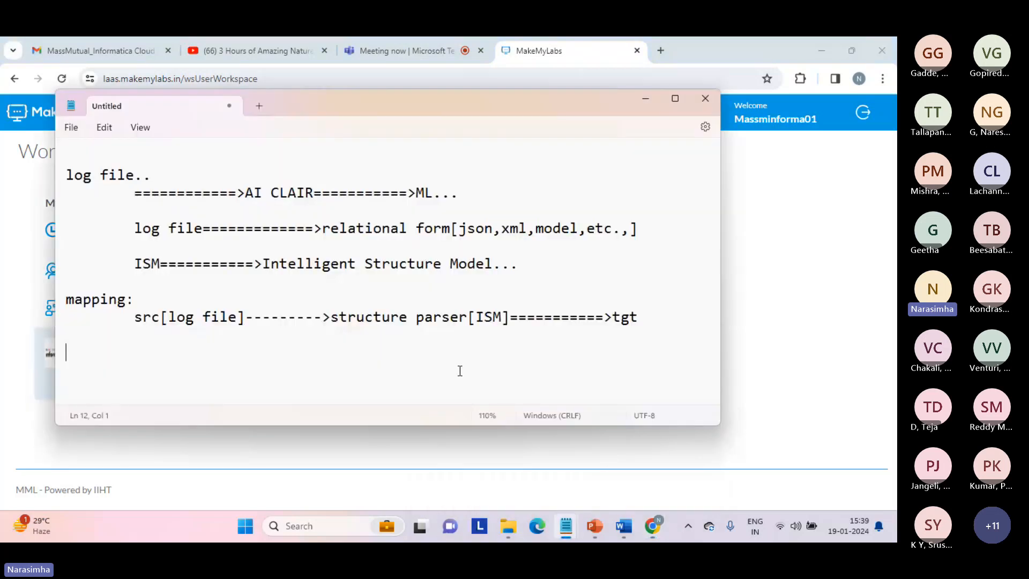
{"action": "key", "text": "ctrl+Home"}
{"action": "key", "text": "Return"}
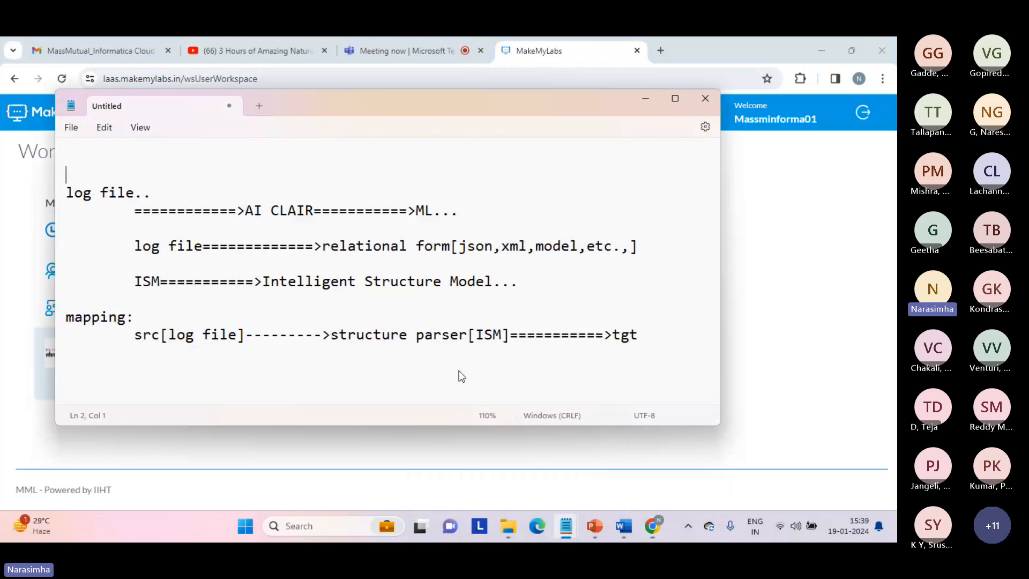
{"action": "key", "text": "Return"}
{"action": "key", "text": "Return"}
{"action": "key", "text": "Up"}
{"action": "key", "text": "Up"}
{"action": "key", "text": "Up"}
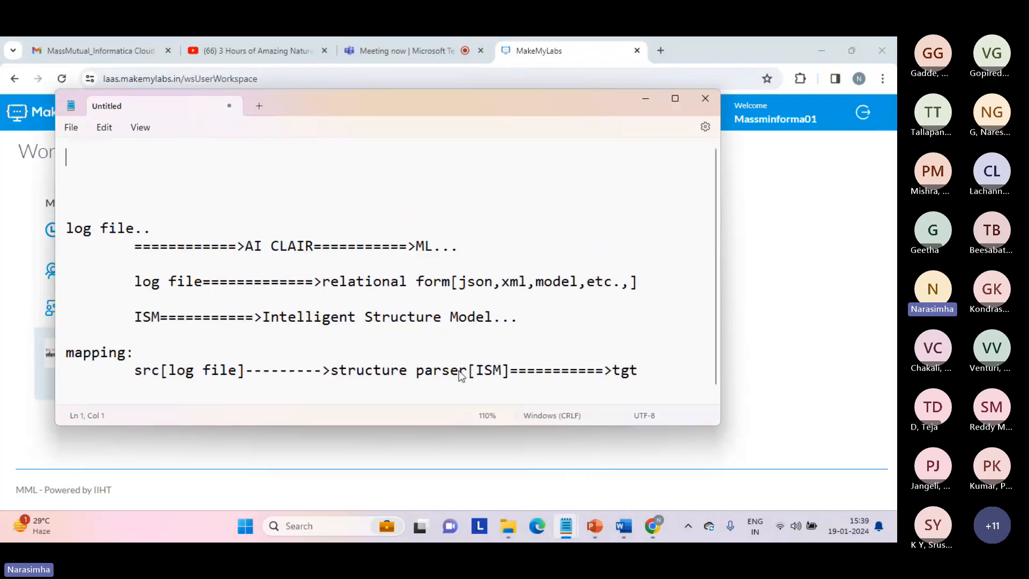
Add notes 'create param file', 'added parameters' and placing it in dis\data\userparameters\param.txt
{"action": "type", "text": "creat"}
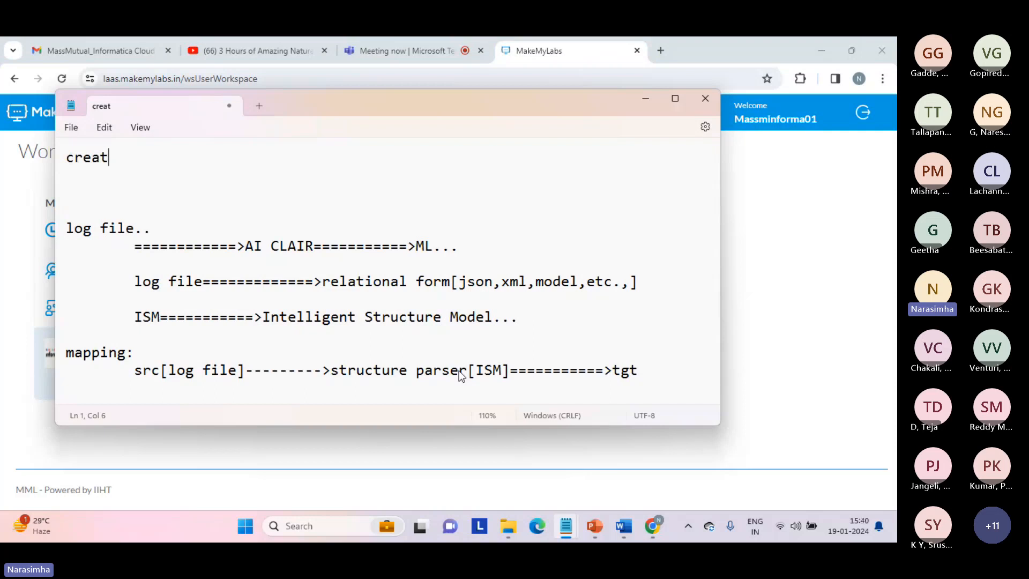
{"action": "type", "text": "e param fi"}
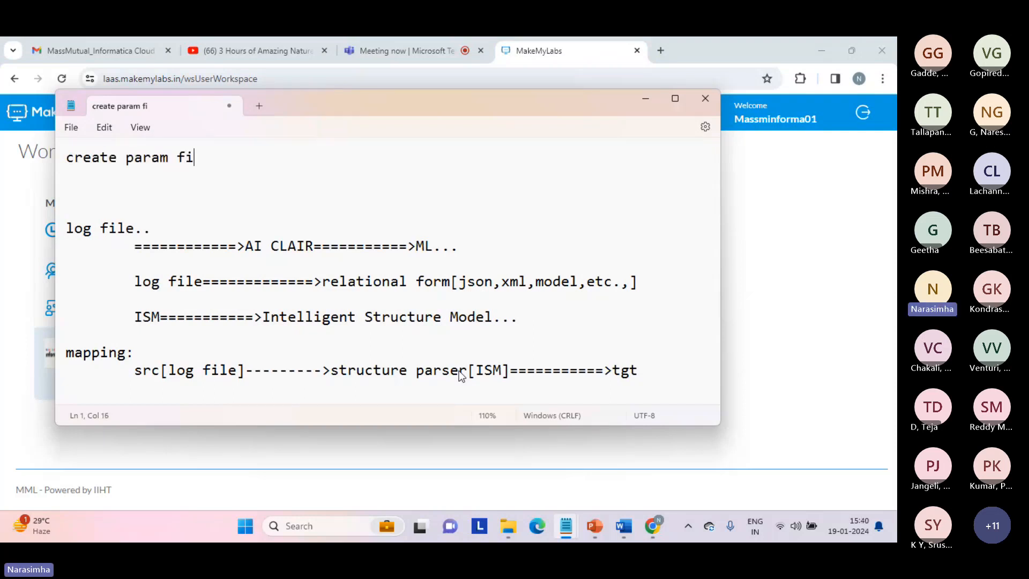
{"action": "type", "text": "le"}
{"action": "key", "text": "Return"}
{"action": "type", "text": "a"}
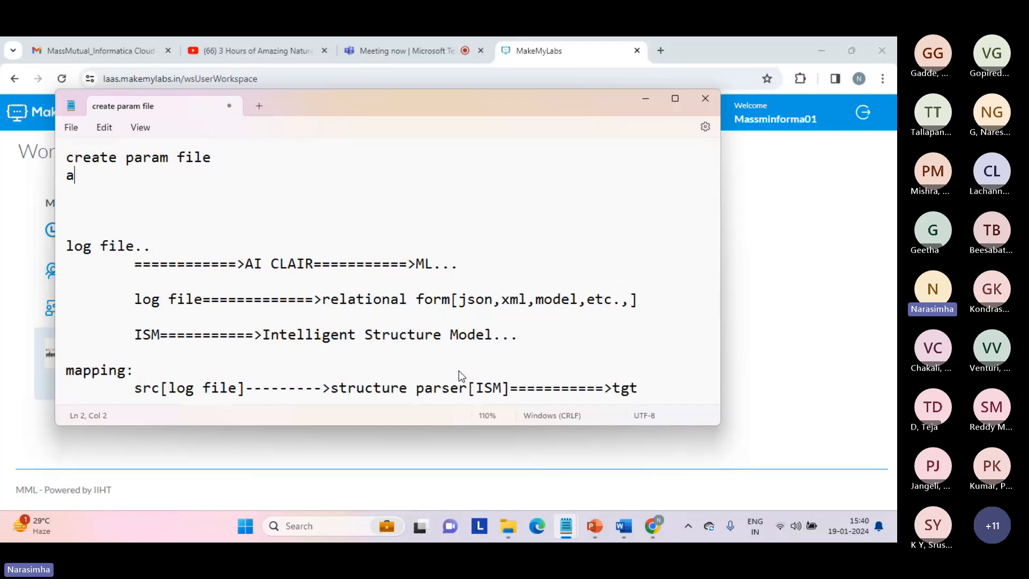
{"action": "type", "text": "dded pa"}
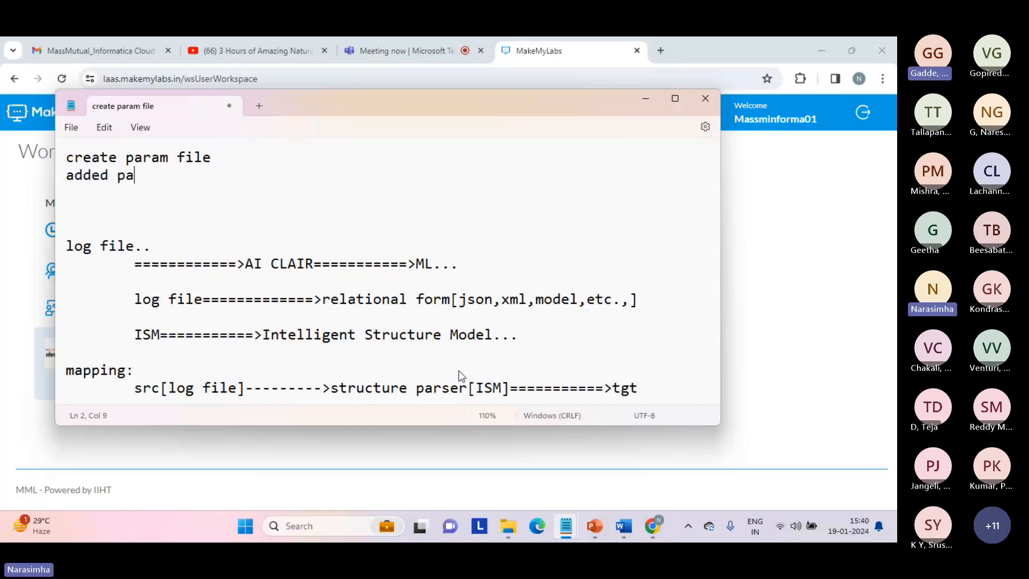
{"action": "type", "text": "rame"}
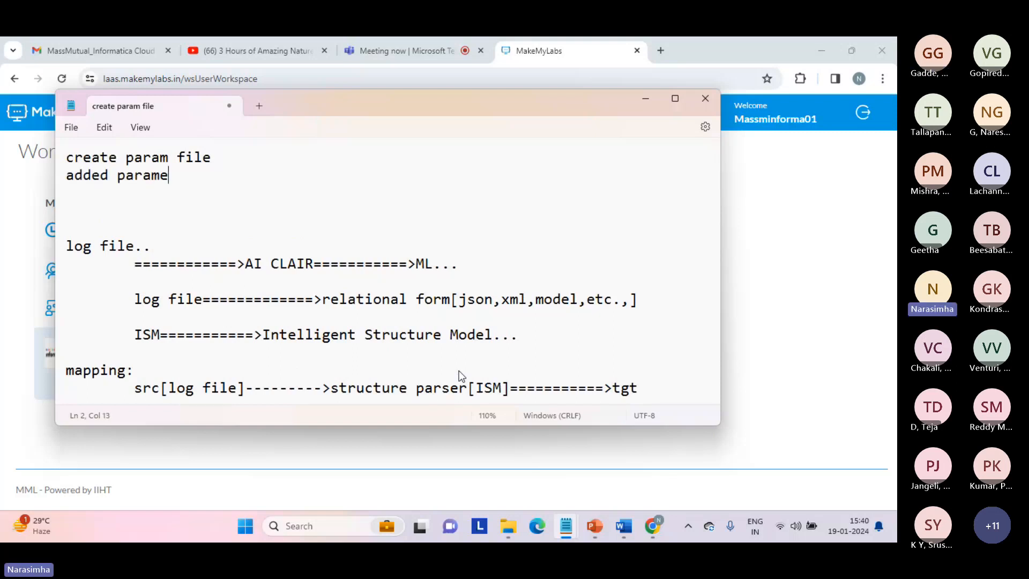
{"action": "type", "text": "ters"}
{"action": "key", "text": "Return"}
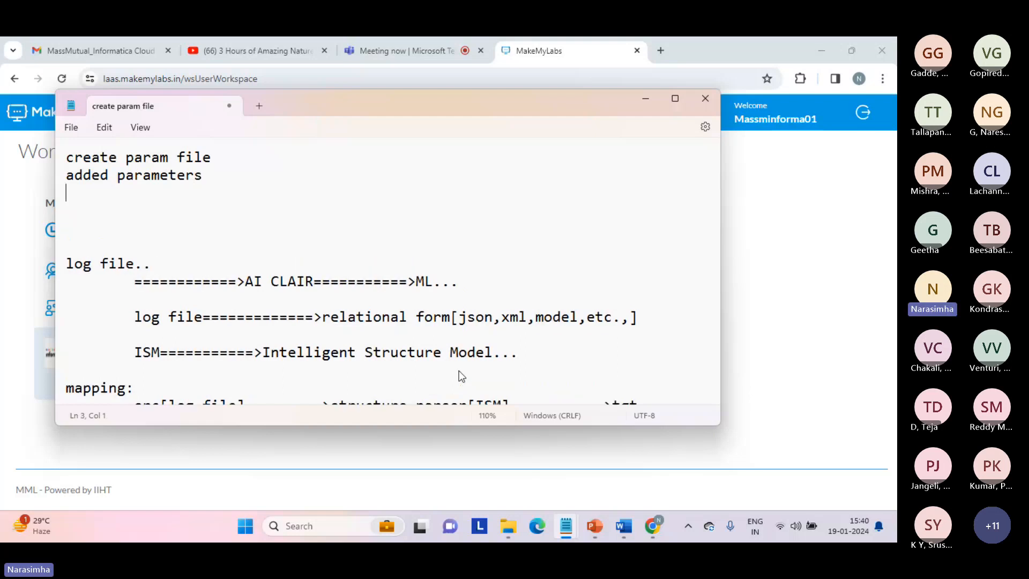
{"action": "type", "text": "plac"}
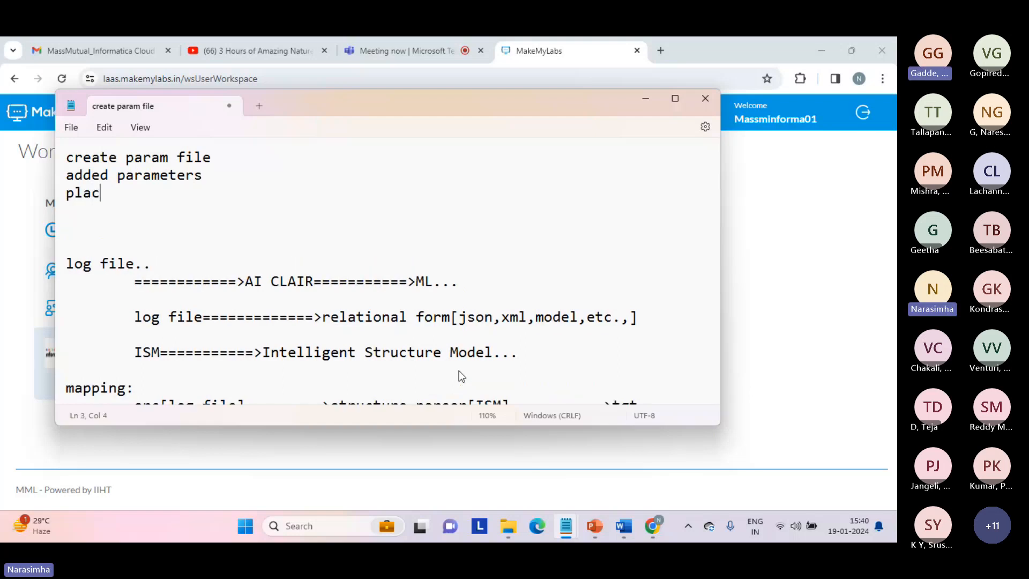
{"action": "type", "text": "ing the parm"}
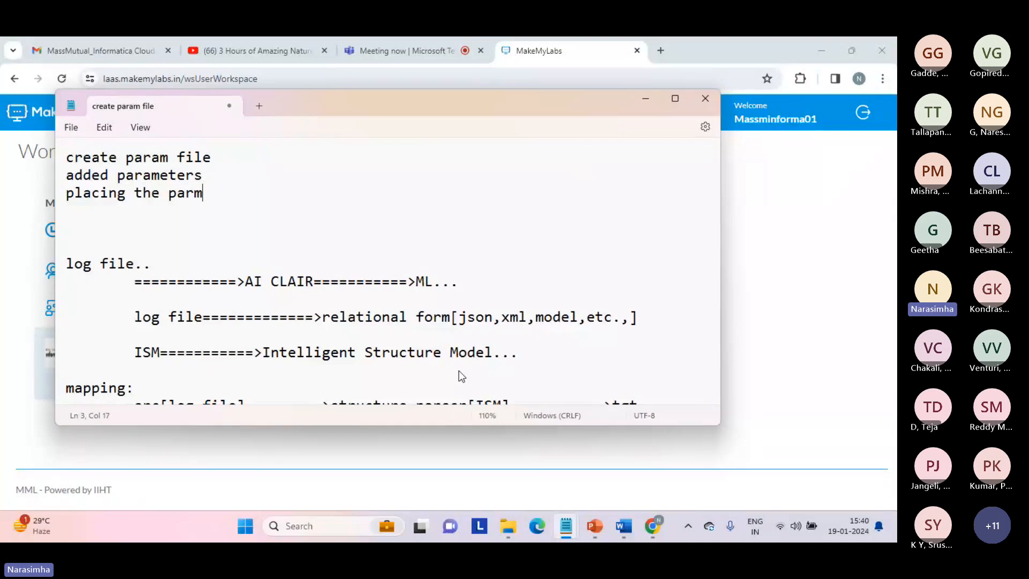
{"action": "type", "text": " file in the predefined"}
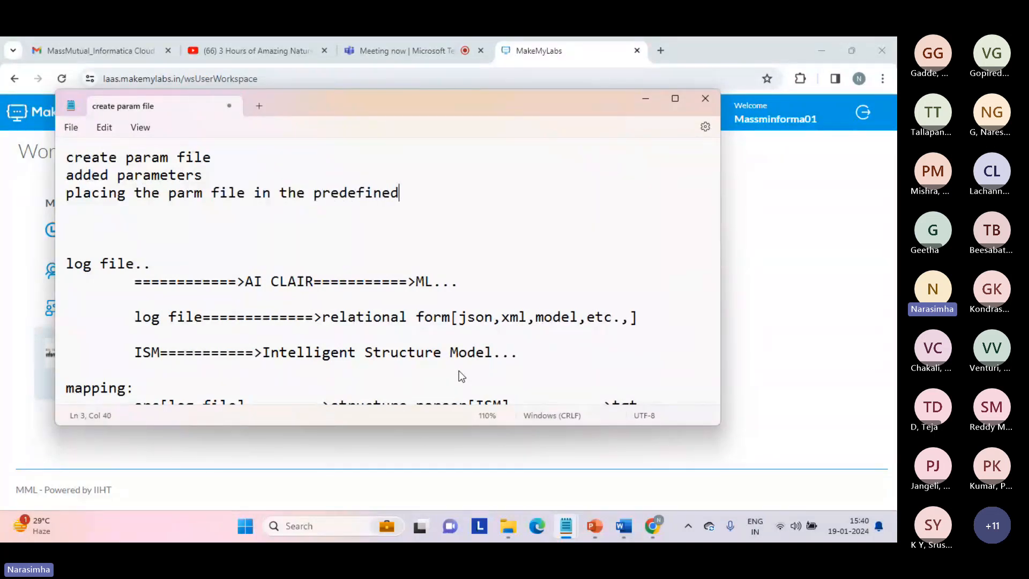
{"action": "type", "text": " dis\\data"}
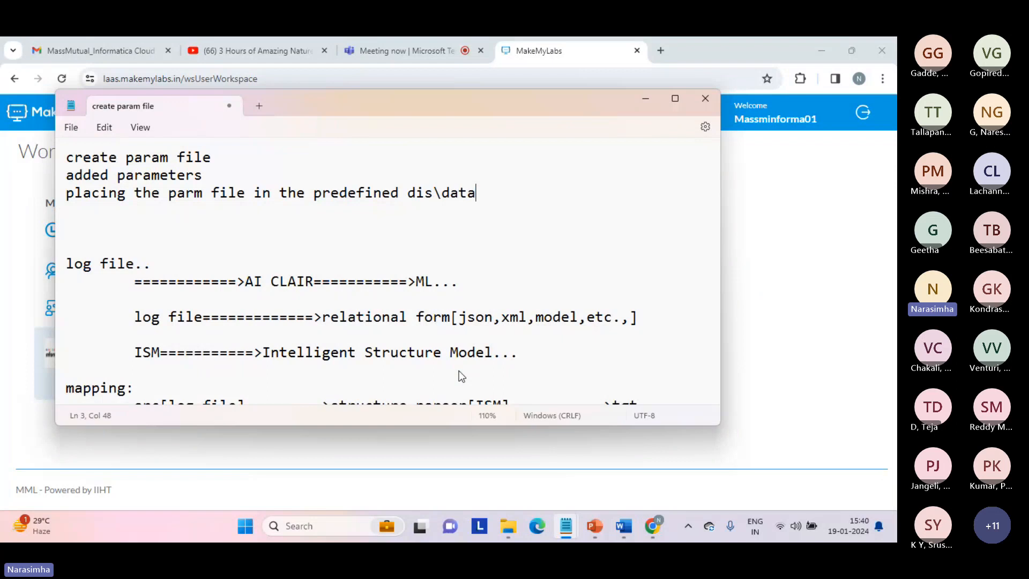
{"action": "type", "text": "\\userparameters"}
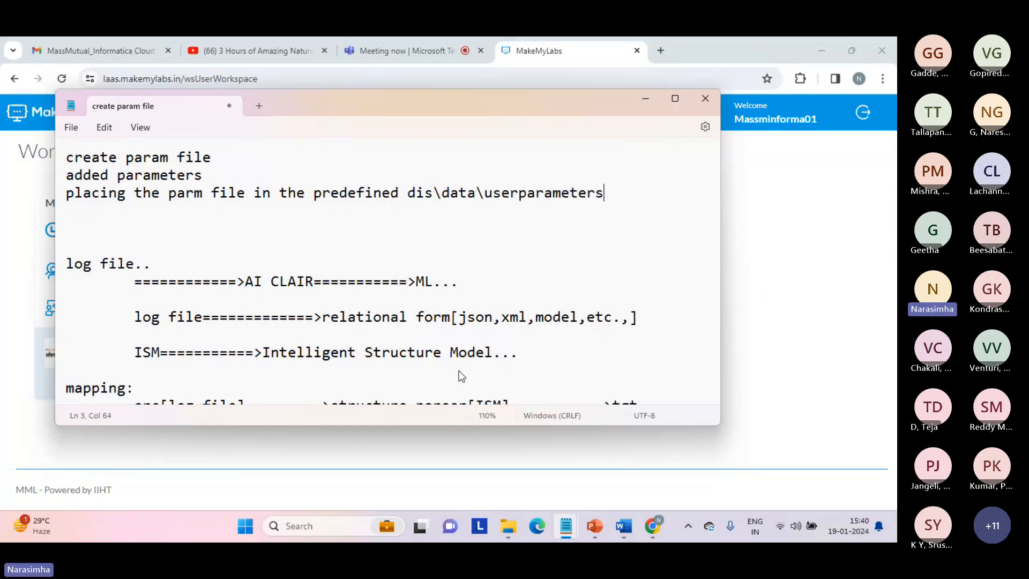
{"action": "type", "text": "\\param.txt"}
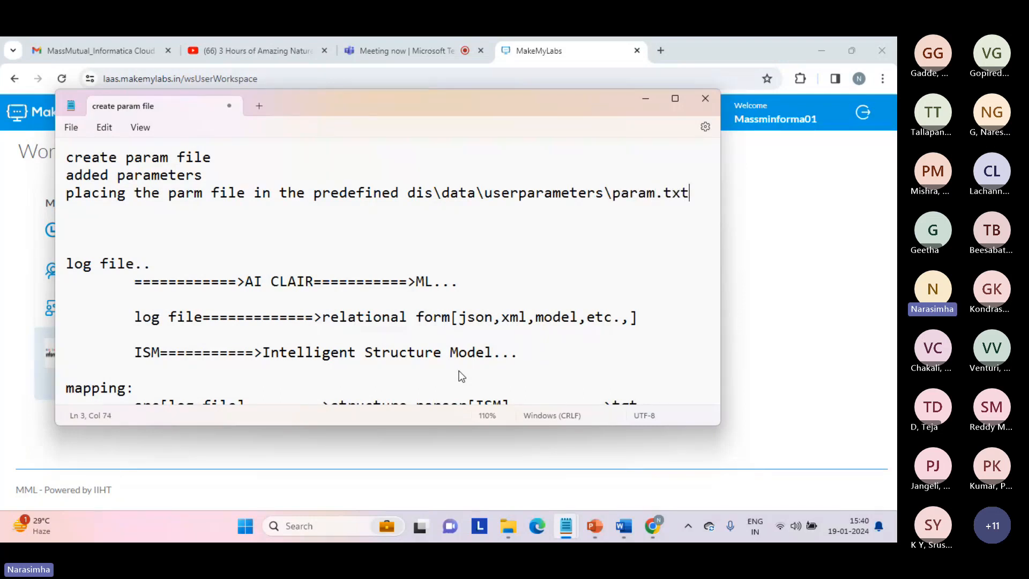
{"action": "key", "text": "Return"}
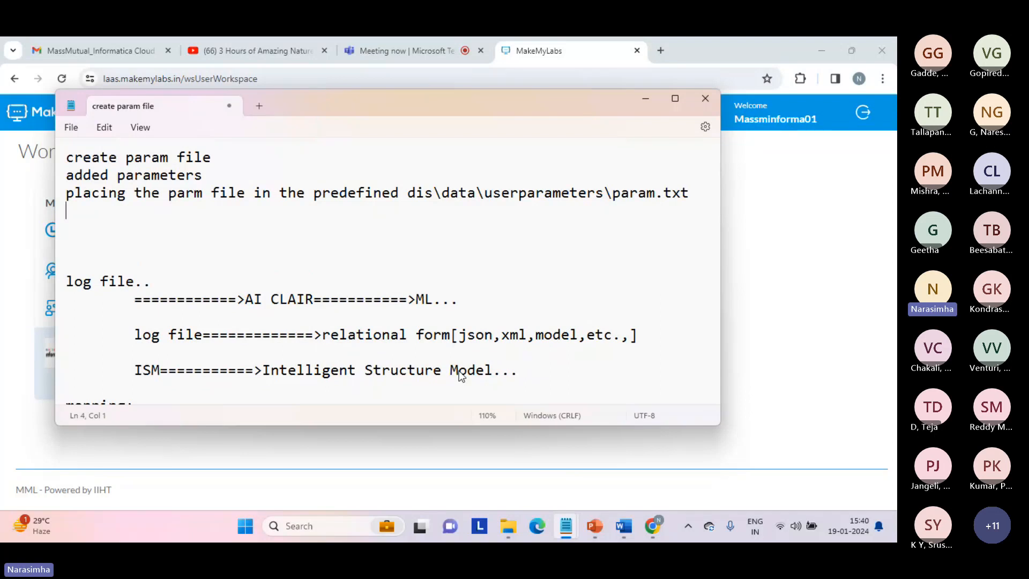
Add 'create task' with indented synchronization task and 'src file=====>filter[c>$$filter]=====>tgt file' lines
{"action": "type", "text": "create task"}
{"action": "key", "text": "Return"}
{"action": "key", "text": "Tab"}
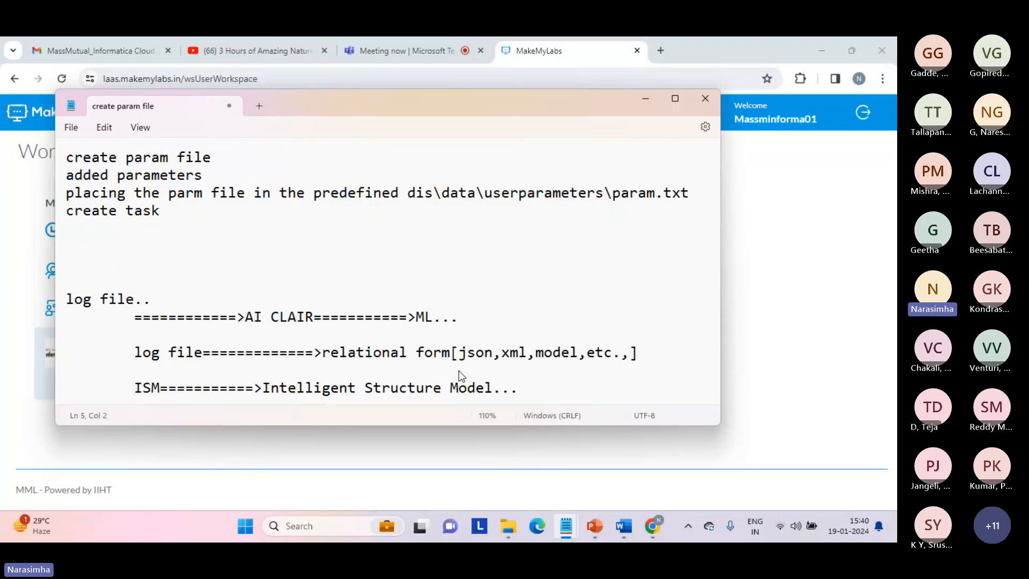
{"action": "type", "text": "synchr"}
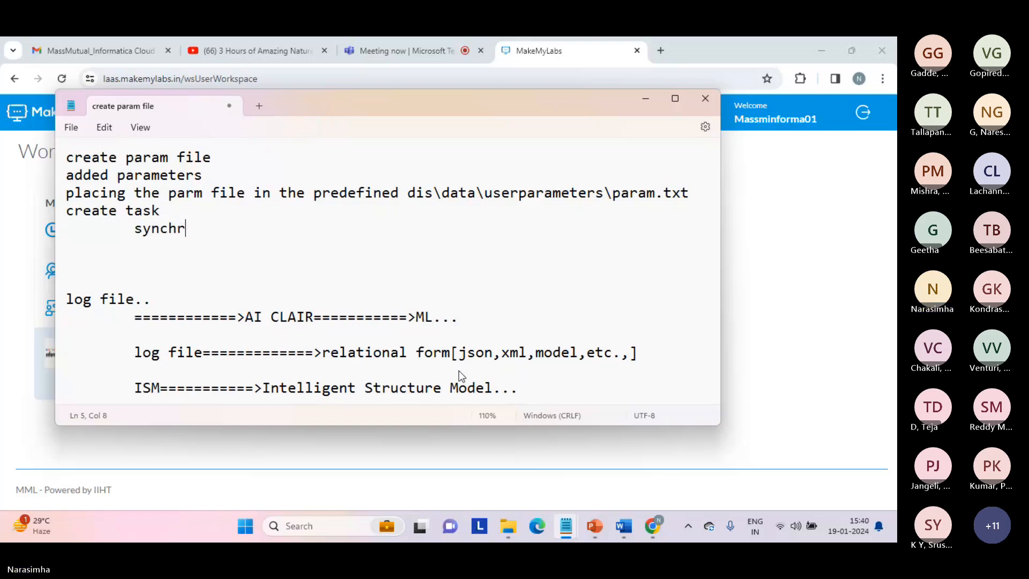
{"action": "type", "text": "onization "}
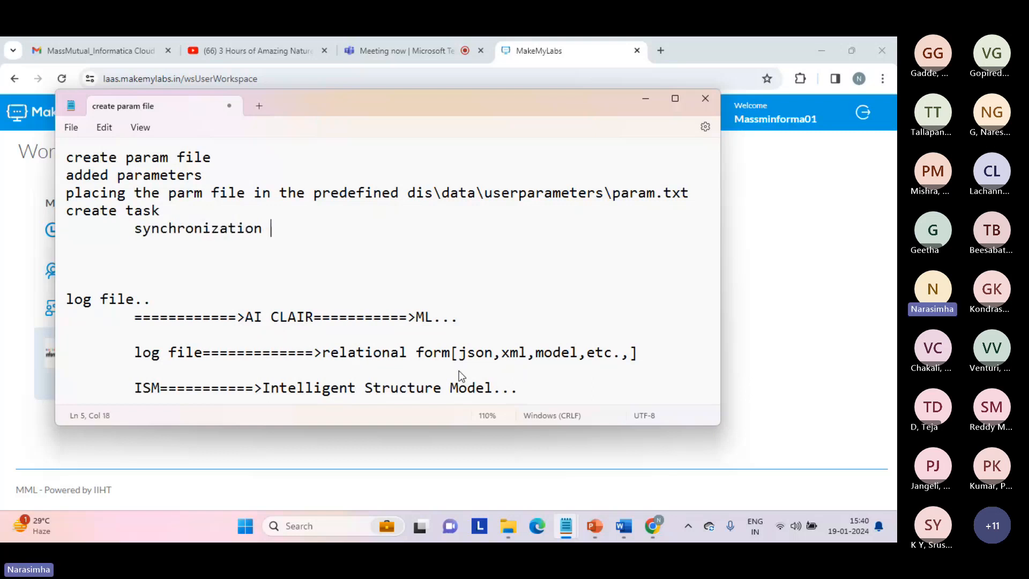
{"action": "type", "text": "tak.."}
{"action": "key", "text": "Return"}
{"action": "key", "text": "Return"}
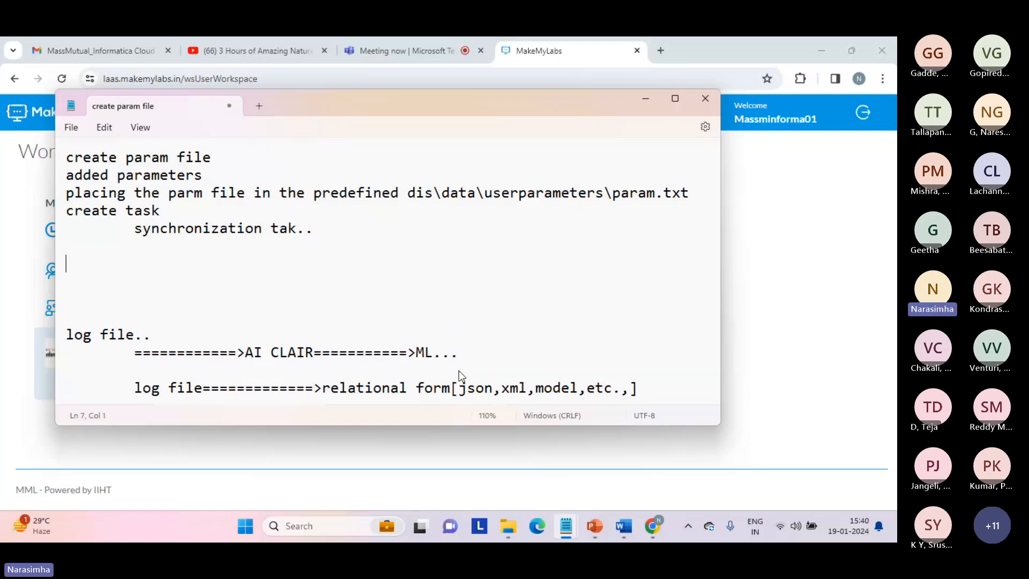
{"action": "key", "text": "Tab"}
{"action": "type", "text": "src file=========>"}
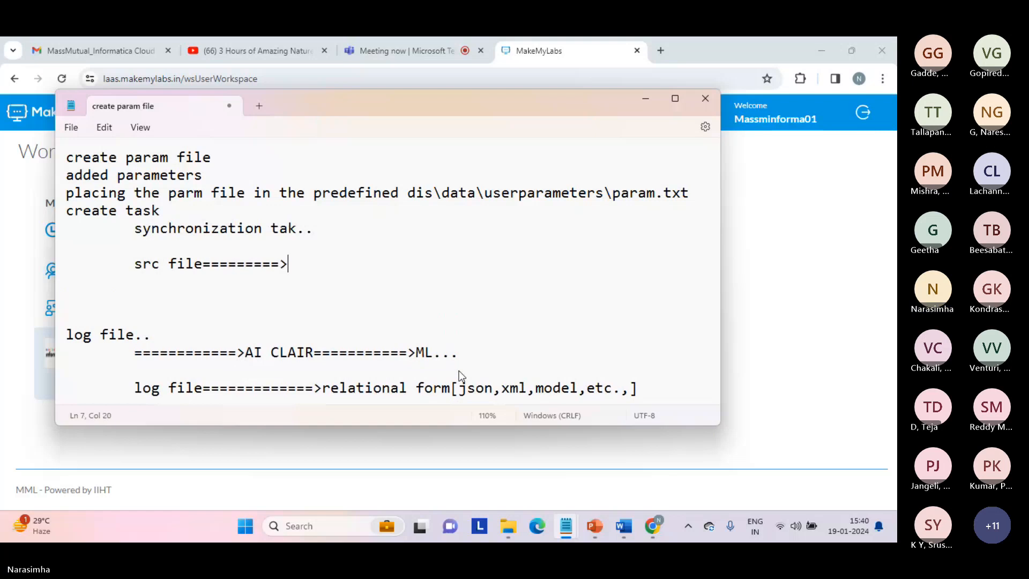
{"action": "type", "text": "filter"}
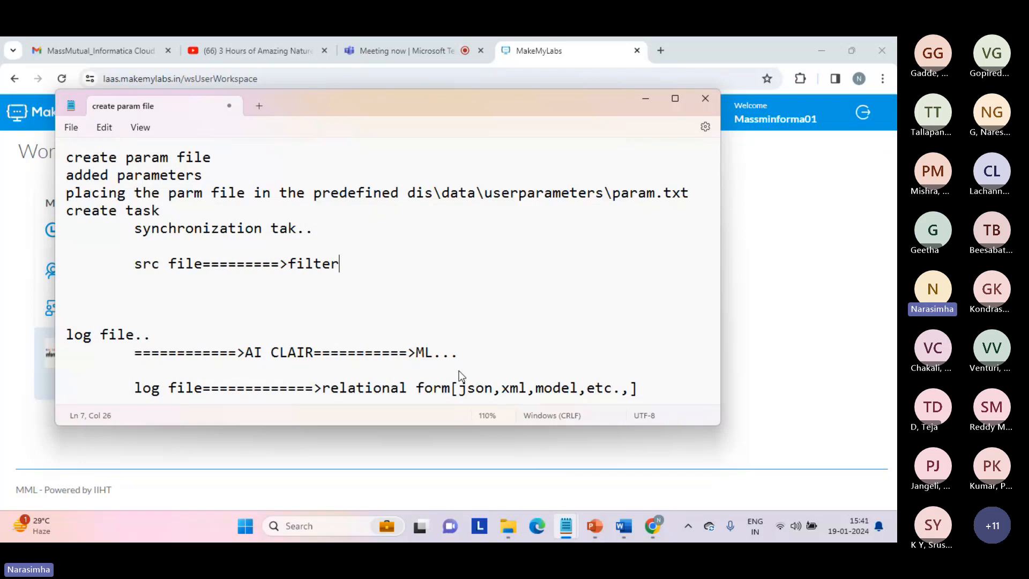
{"action": "type", "text": "[c>$$filter"}
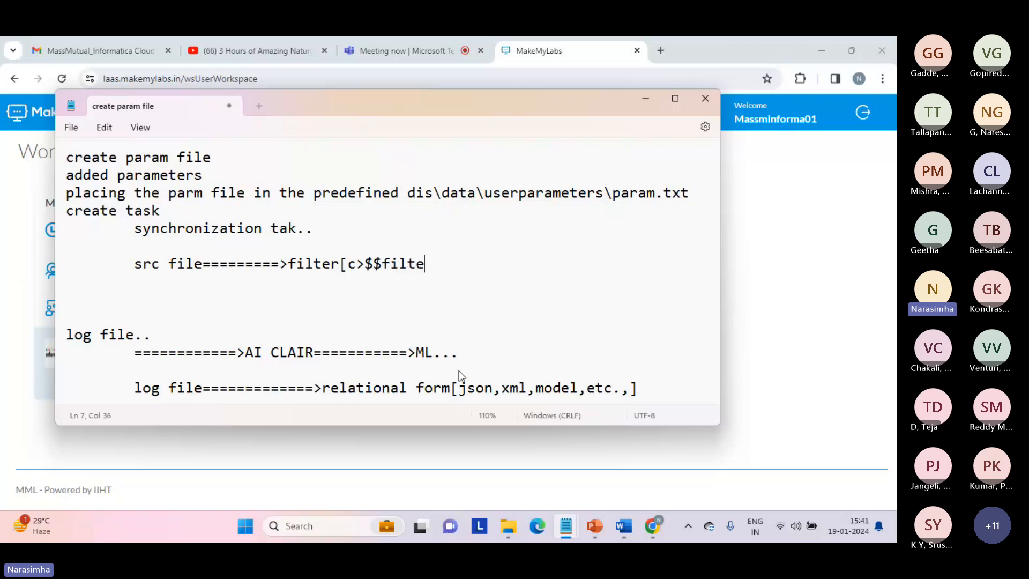
{"action": "type", "text": "]============"}
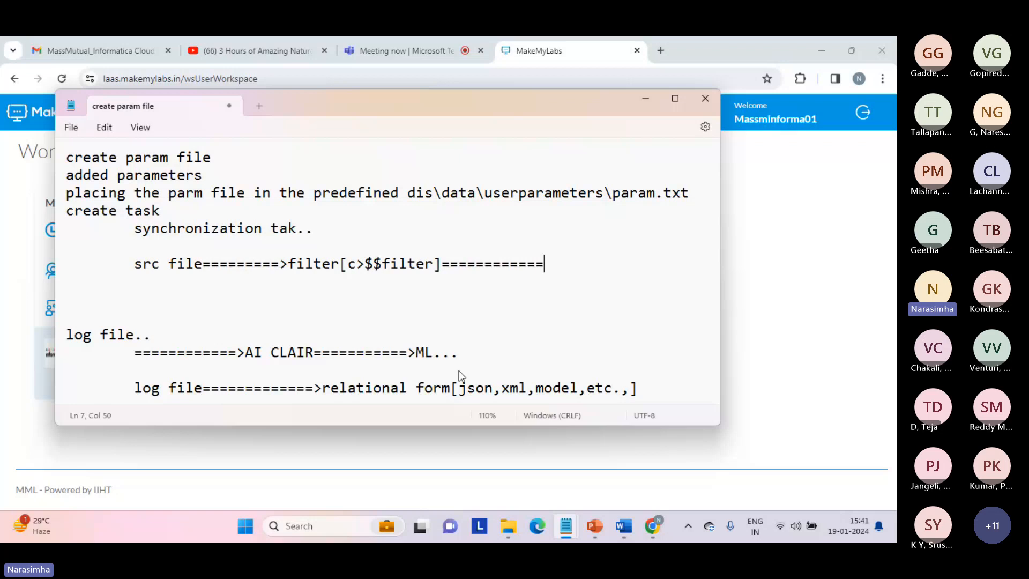
{"action": "type", "text": ">tgt file"}
{"action": "key", "text": "Return"}
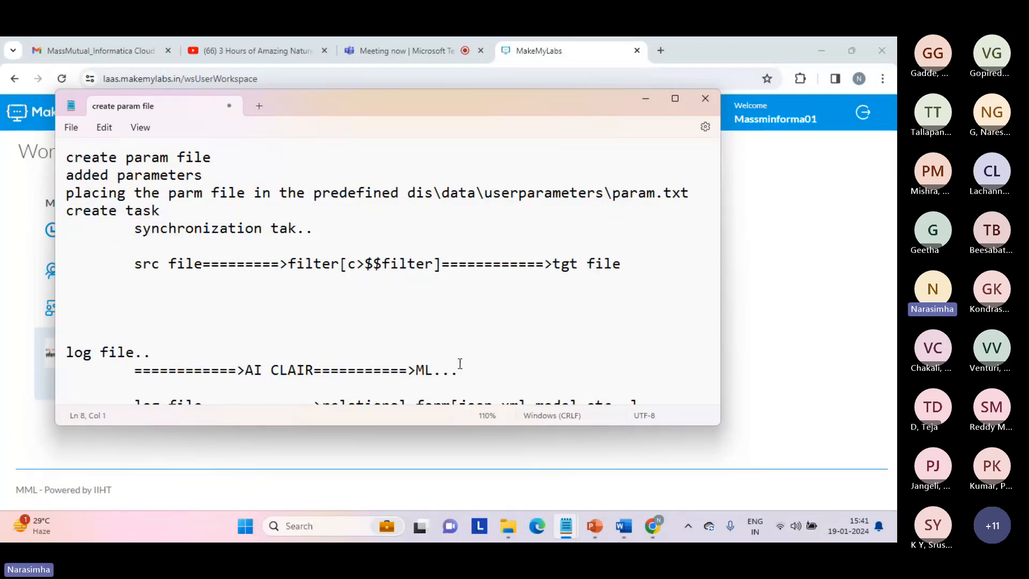
Review the src file→tgt file flow line, leaving the cursor on the empty line below
{"action": "triple_click", "coordinate": [405, 265]}
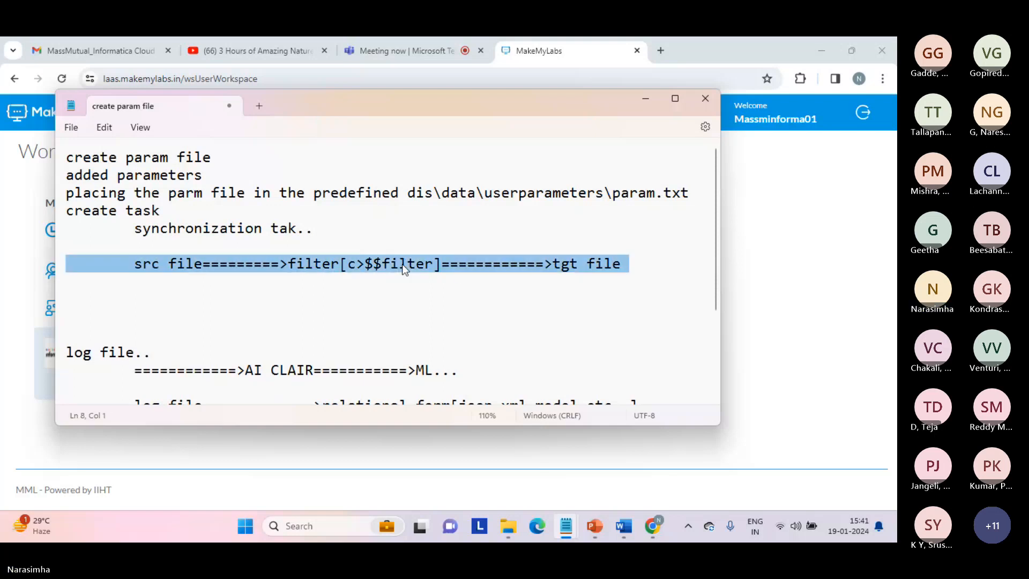
{"action": "left_click", "coordinate": [401, 266]}
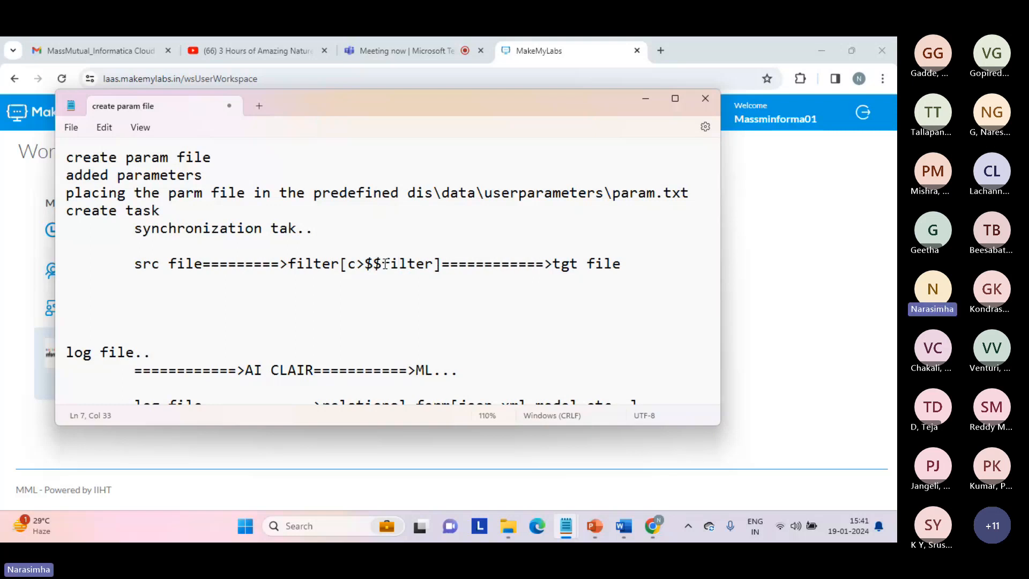
{"action": "left_click", "coordinate": [392, 299]}
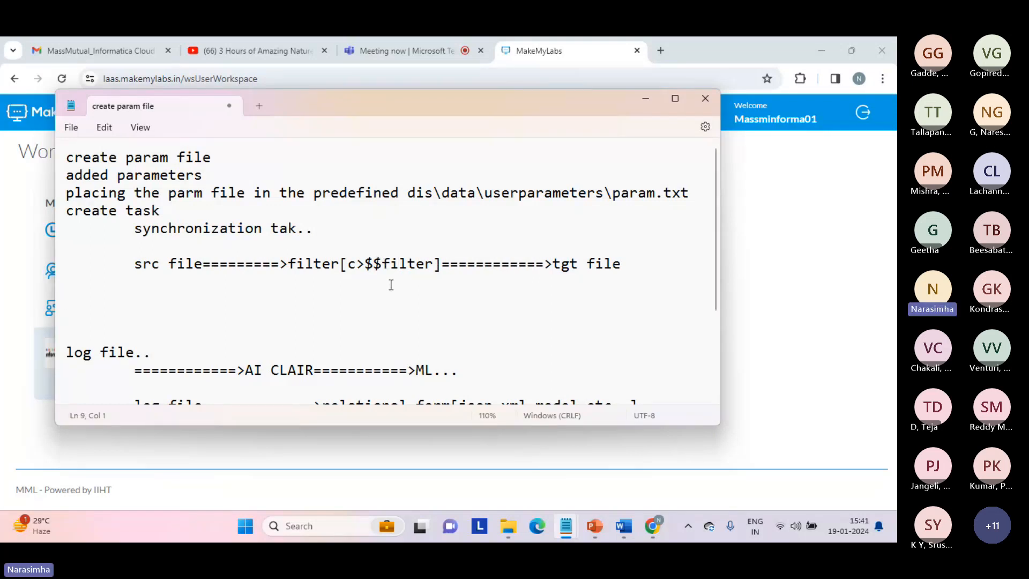
{"action": "double_click", "coordinate": [407, 265]}
{"action": "left_click", "coordinate": [362, 292]}
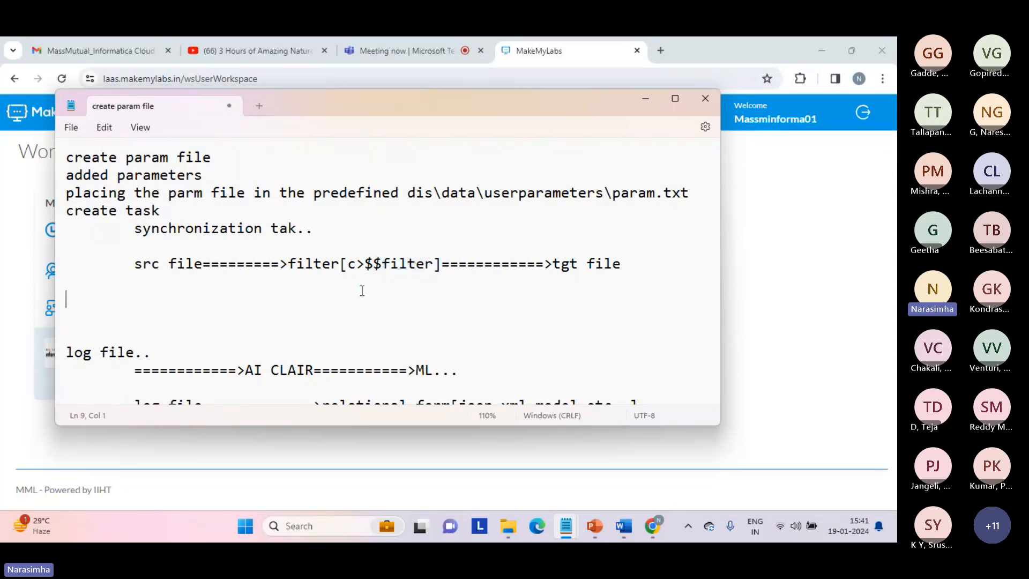
Add the lines 'param location ===>optional' and 'param file: param.txt'
{"action": "type", "text": "param loca"}
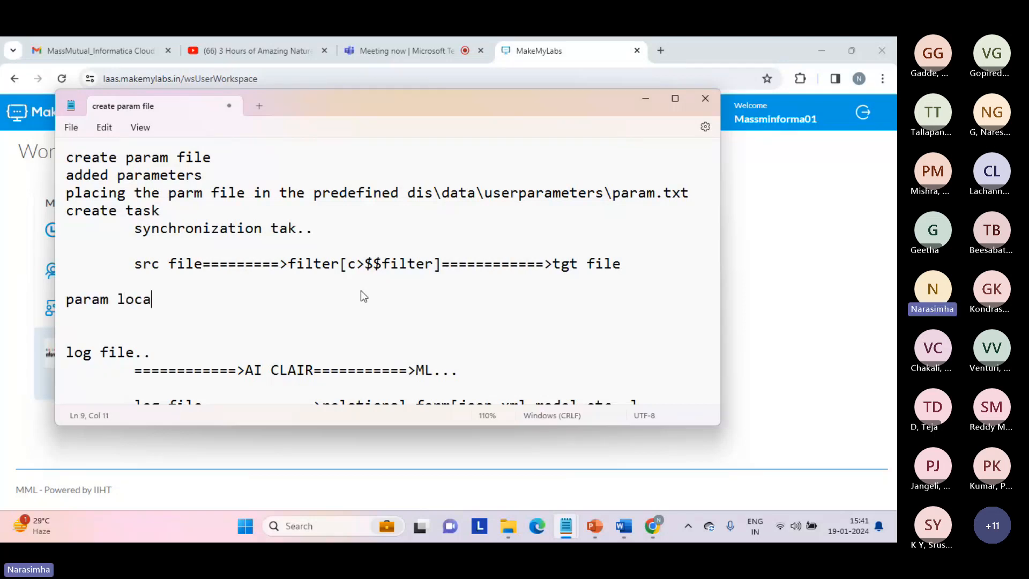
{"action": "type", "text": "tion ===>optional"}
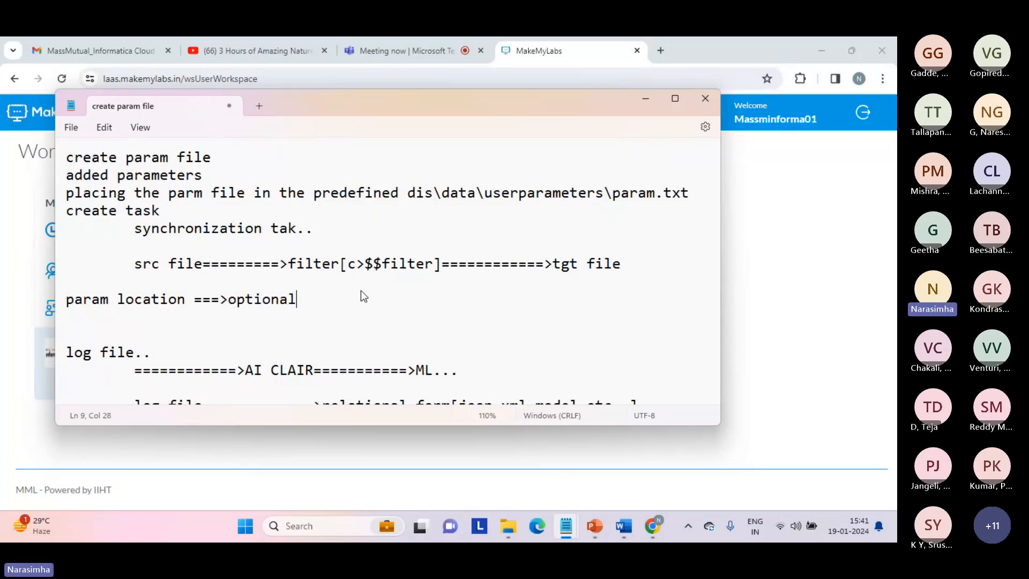
{"action": "key", "text": "BackSpace"}
{"action": "key", "text": "Return"}
{"action": "type", "text": "para"}
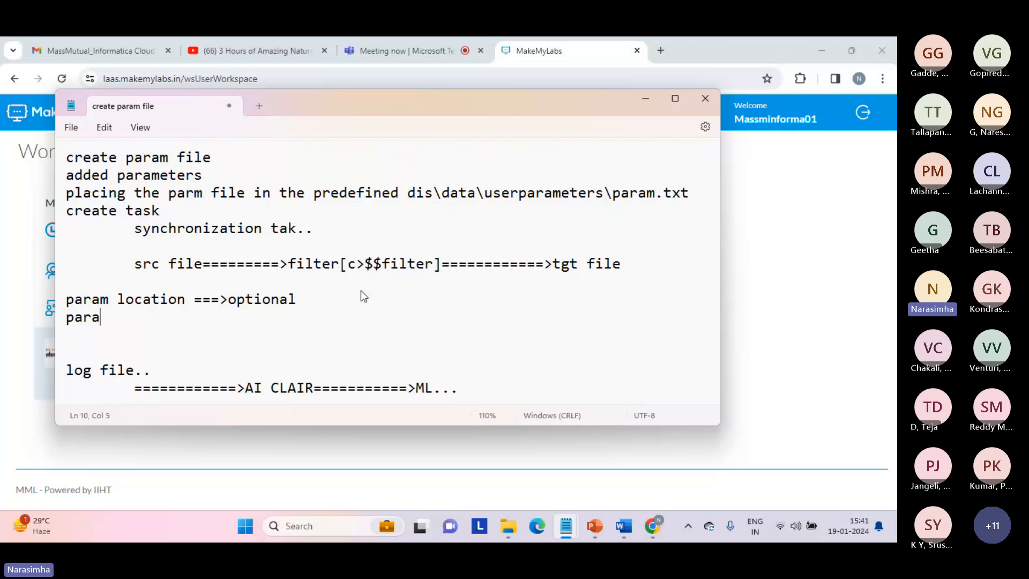
{"action": "type", "text": "m file: param.txt"}
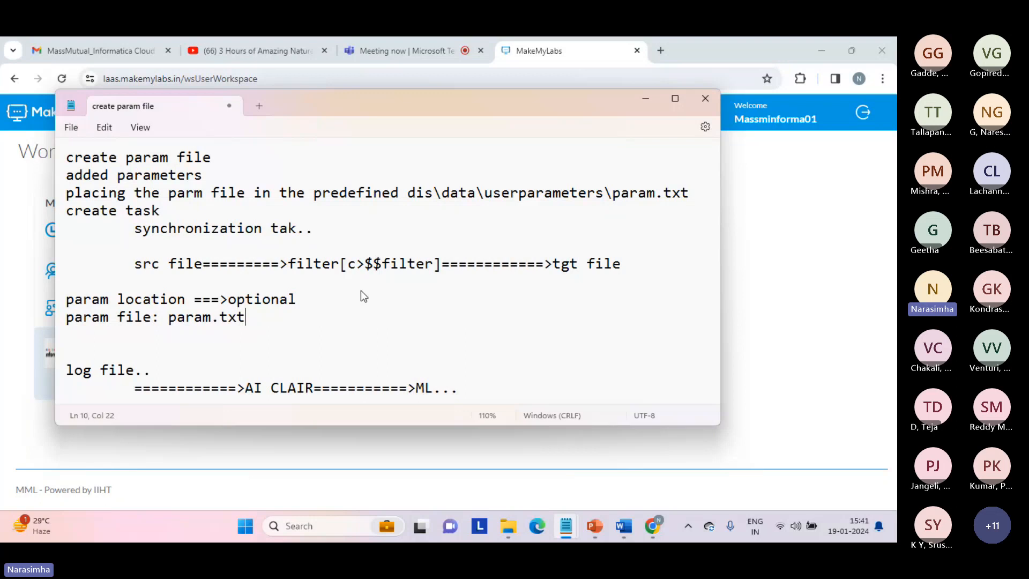
Complete the param location as 'optional[c:\source]', then bring the MakeMyLabs dashboard forward
{"action": "key", "text": "shift+Up"}
{"action": "key", "text": "shift+Up"}
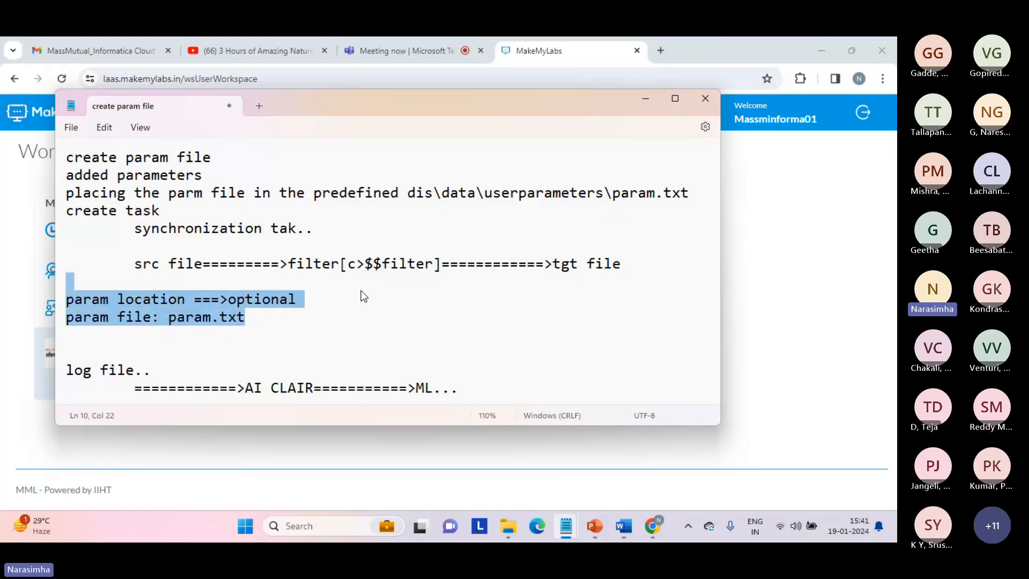
{"action": "key", "text": "Down"}
{"action": "key", "text": "Down"}
{"action": "key", "text": "Down"}
{"action": "key", "text": "Up"}
{"action": "key", "text": "Left"}
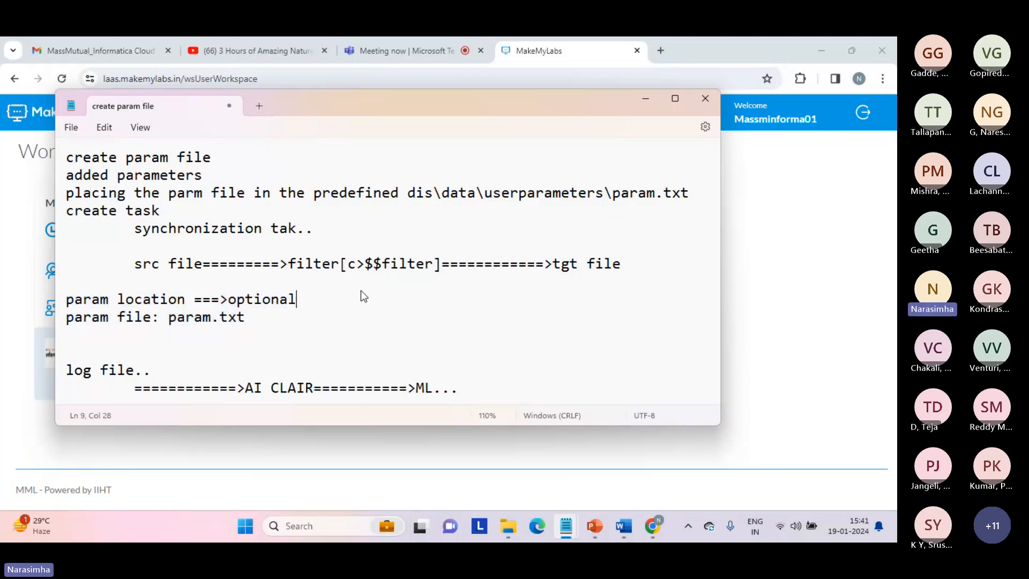
{"action": "type", "text": "[c:\\"}
{"action": "type", "text": "source]"}
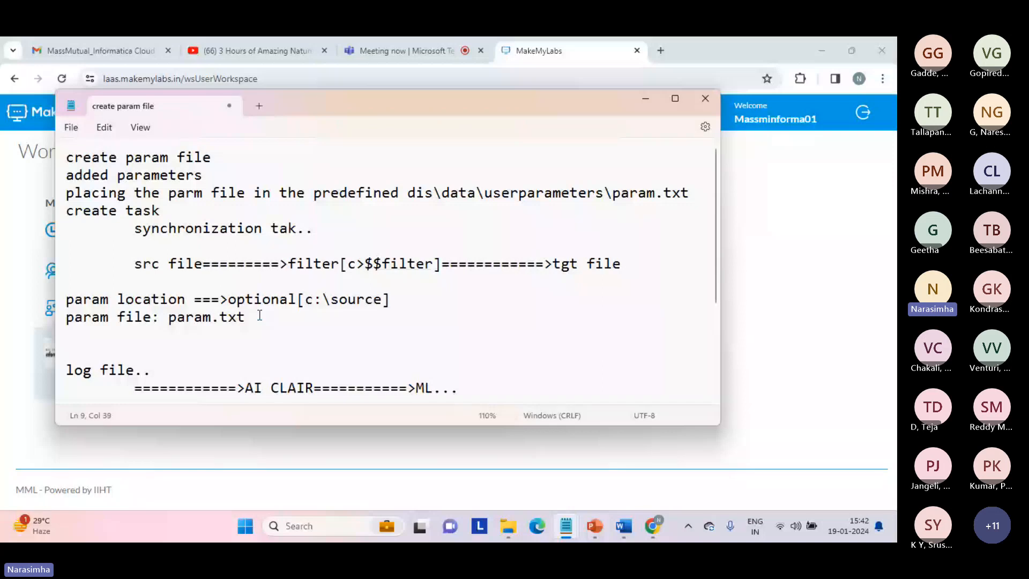
{"action": "left_click", "coordinate": [267, 321]}
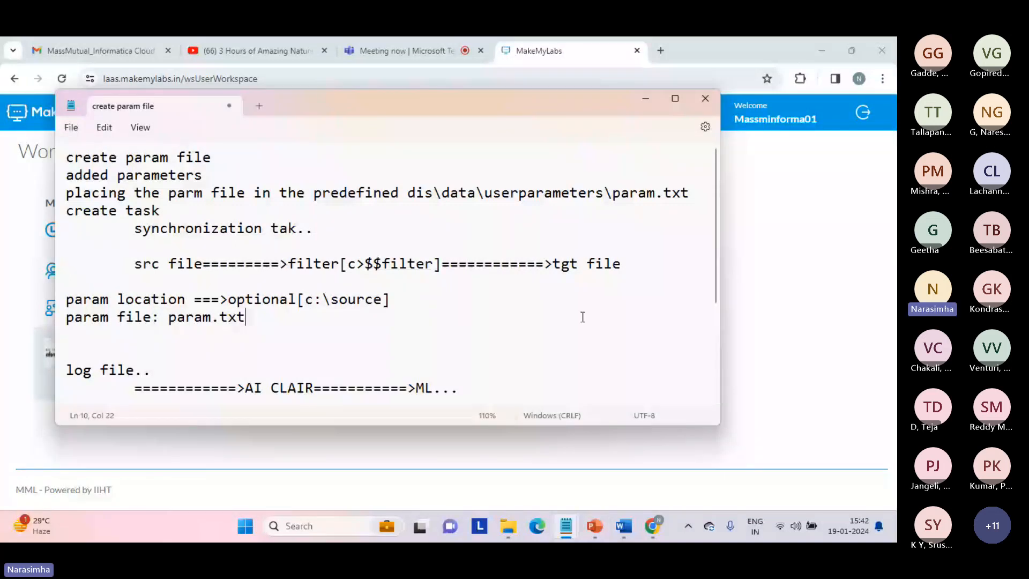
{"action": "left_click", "coordinate": [734, 367]}
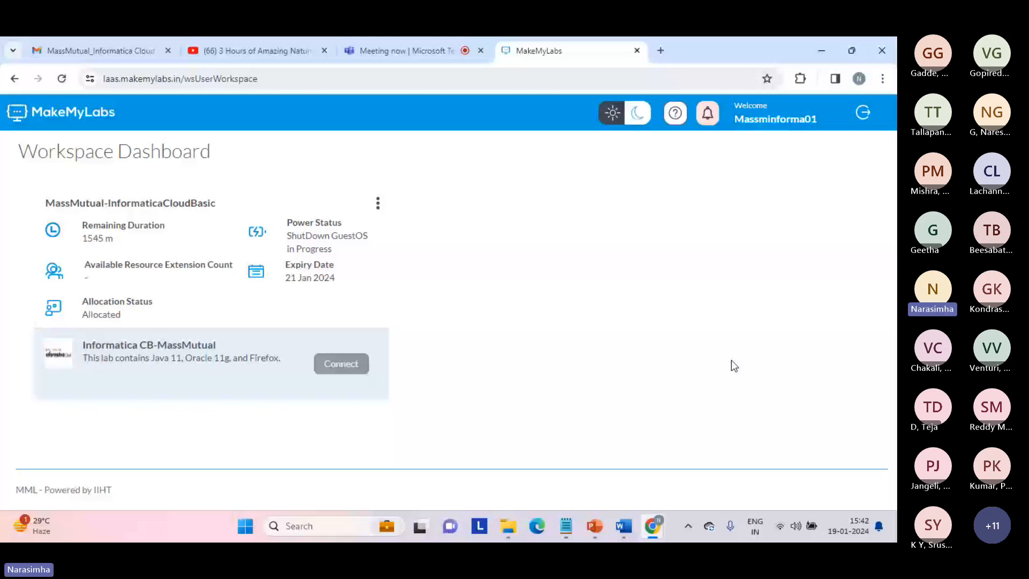
Reload the MakeMyLabs dashboard, then log out and confirm the Logout dialog
{"action": "left_click", "coordinate": [295, 80]}
{"action": "key", "text": "Return"}
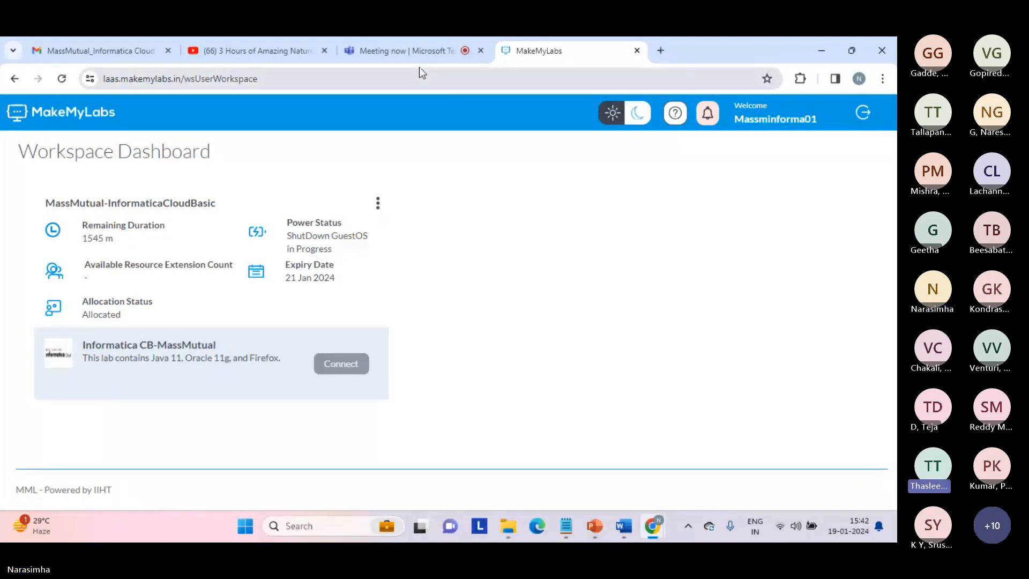
{"action": "left_click", "coordinate": [863, 113]}
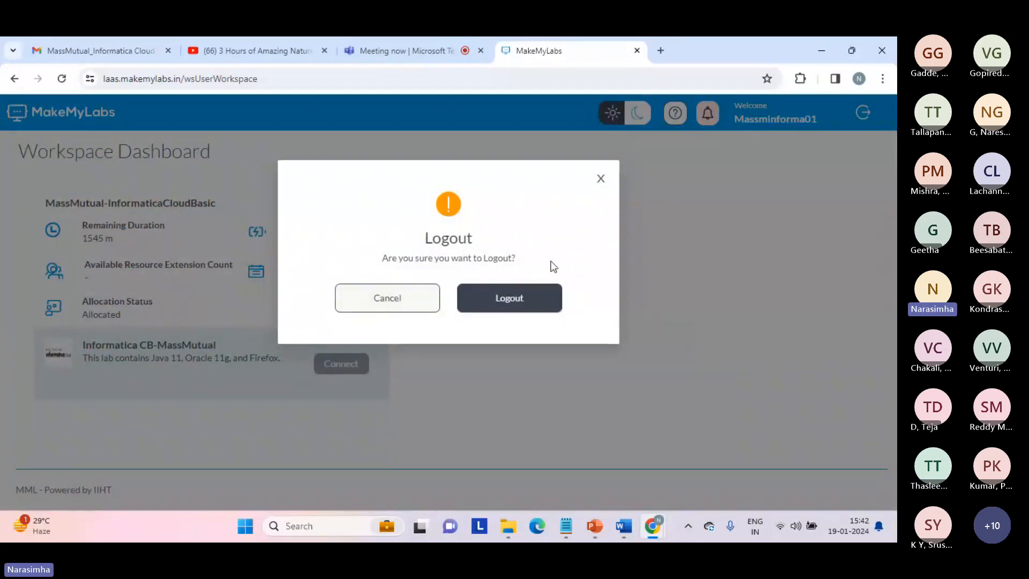
{"action": "left_click", "coordinate": [531, 299]}
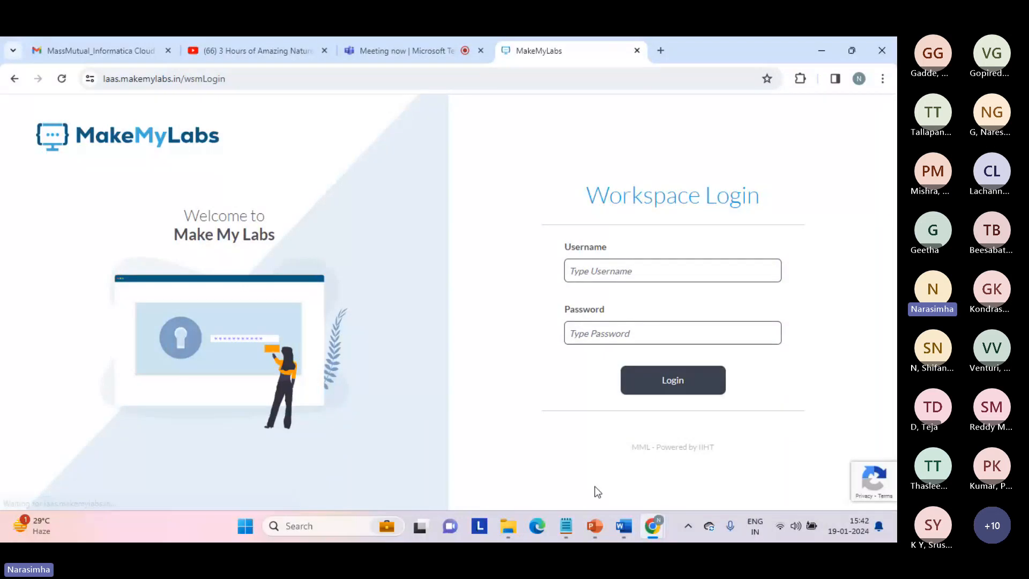
Copy the saved username from the steps notes into the Username field
{"action": "mouse_move", "coordinate": [568, 525]}
{"action": "mouse_move", "coordinate": [610, 465]}
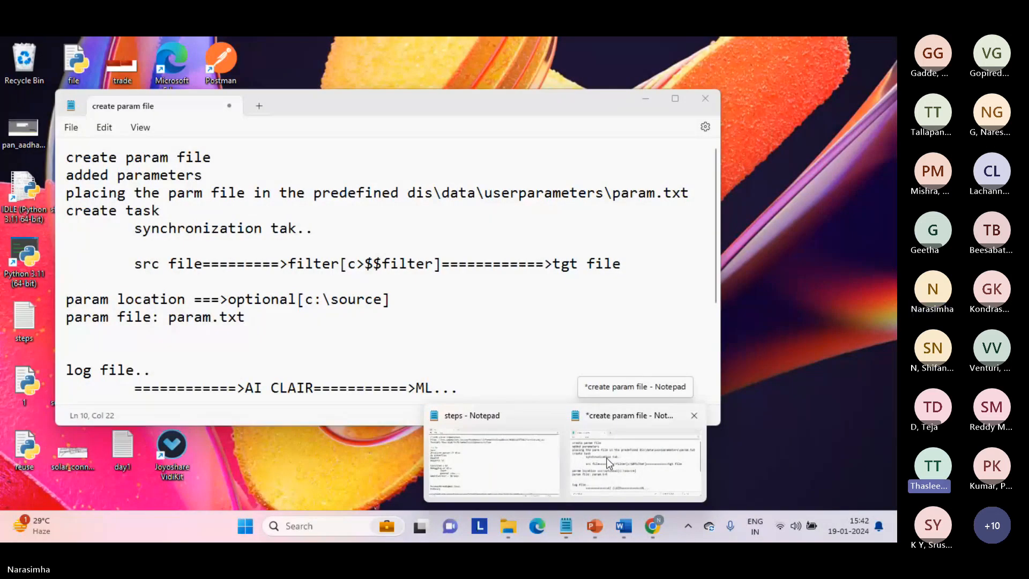
{"action": "left_click", "coordinate": [554, 456]}
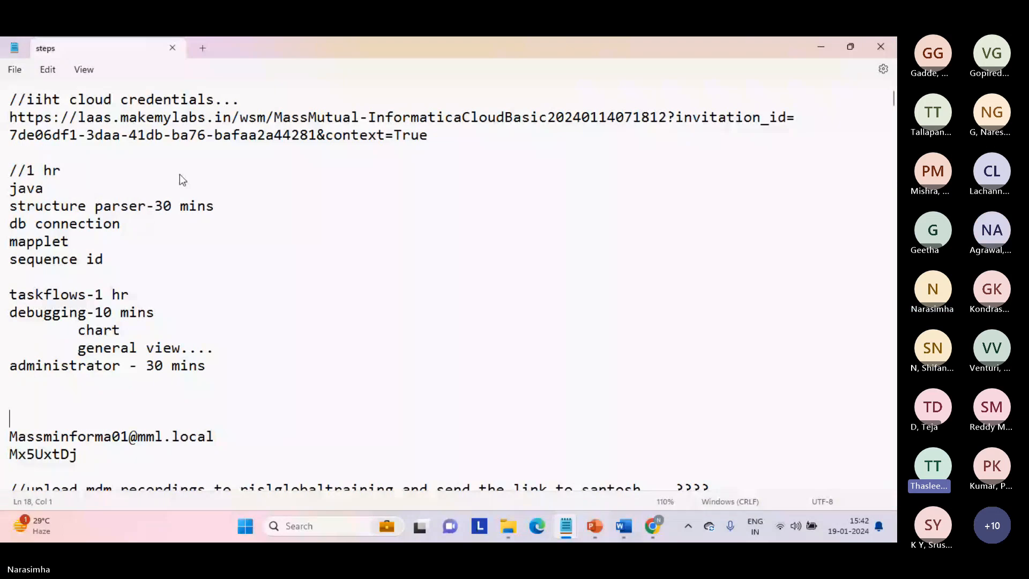
{"action": "key", "text": "ctrl+Home"}
{"action": "key", "text": "Down"}
{"action": "key", "text": "Down"}
{"action": "key", "text": "Down"}
{"action": "key", "text": "Down"}
{"action": "key", "text": "Down"}
{"action": "key", "text": "Down"}
{"action": "key", "text": "Down"}
{"action": "key", "text": "Down"}
{"action": "key", "text": "Down"}
{"action": "key", "text": "Down"}
{"action": "key", "text": "Down"}
{"action": "key", "text": "Down"}
{"action": "key", "text": "Down"}
{"action": "key", "text": "Down"}
{"action": "key", "text": "Down"}
{"action": "key", "text": "Down"}
{"action": "key", "text": "Down"}
{"action": "key", "text": "Down"}
{"action": "key", "text": "Down"}
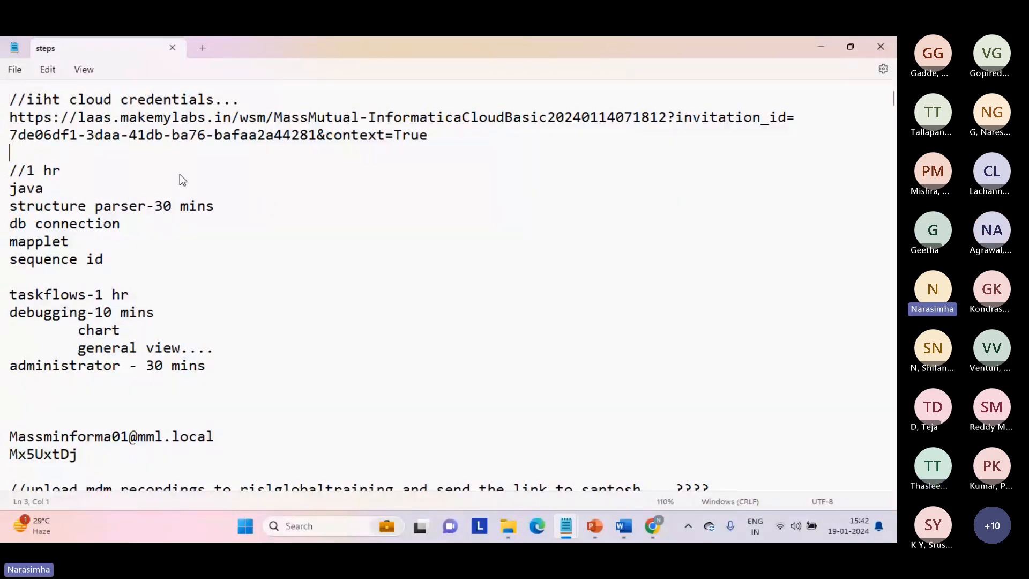
{"action": "key", "text": "shift+End"}
{"action": "key", "text": "ctrl+c"}
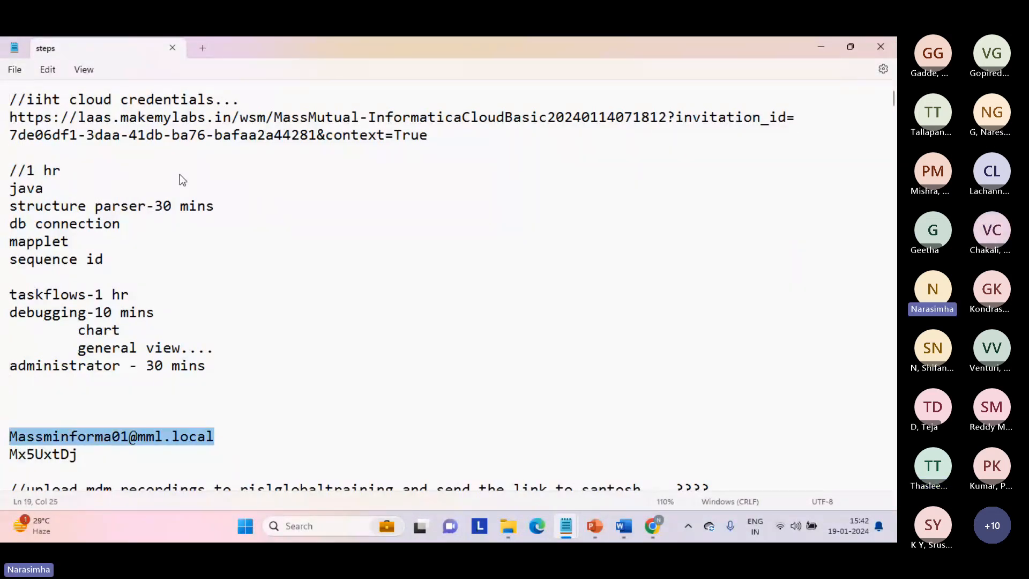
{"action": "key", "text": "alt+Tab"}
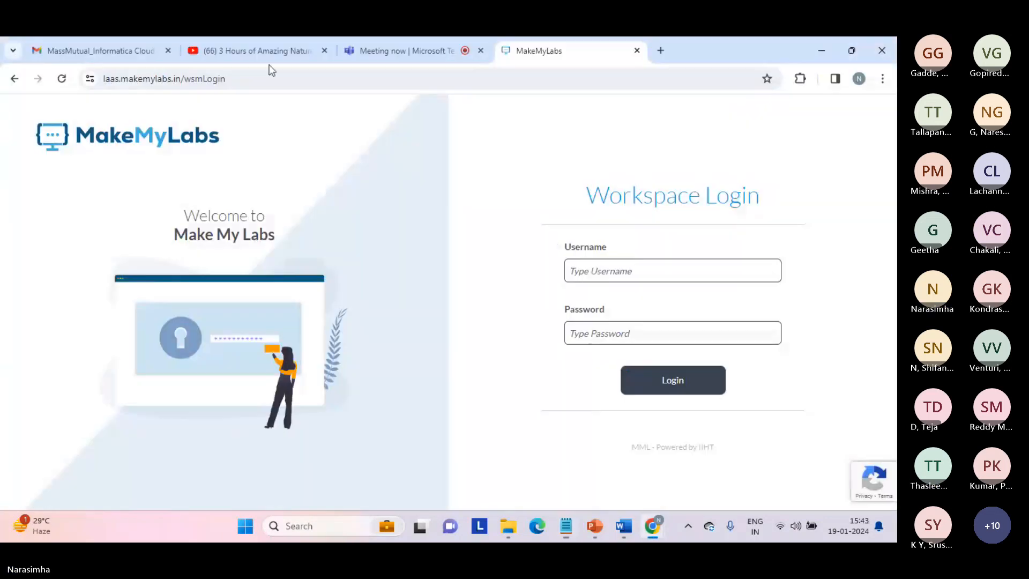
{"action": "left_click", "coordinate": [607, 272]}
{"action": "key", "text": "ctrl+v"}
Copy the saved password from the steps notes into the Password field and log in
{"action": "left_click", "coordinate": [584, 328]}
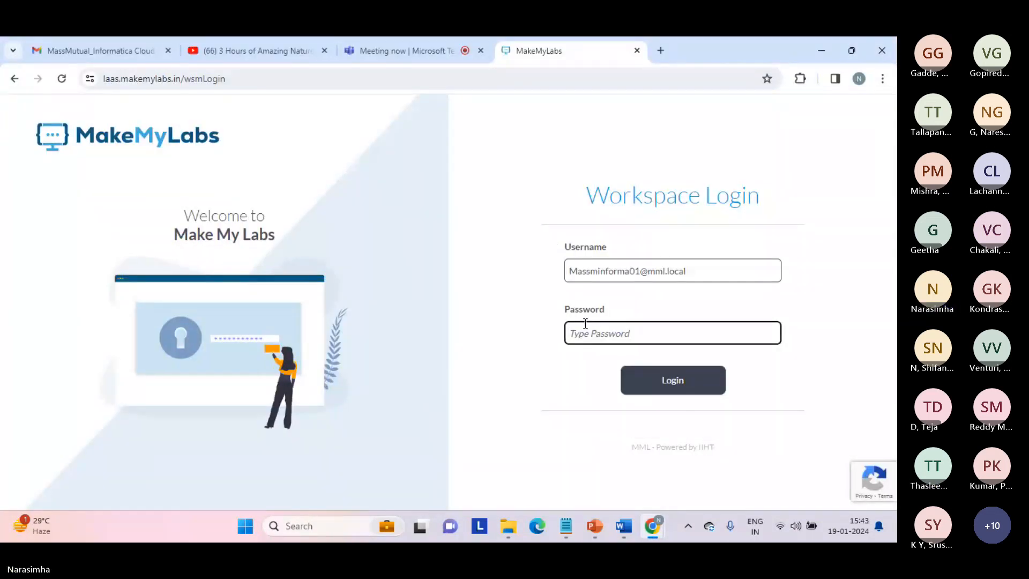
{"action": "mouse_move", "coordinate": [552, 525]}
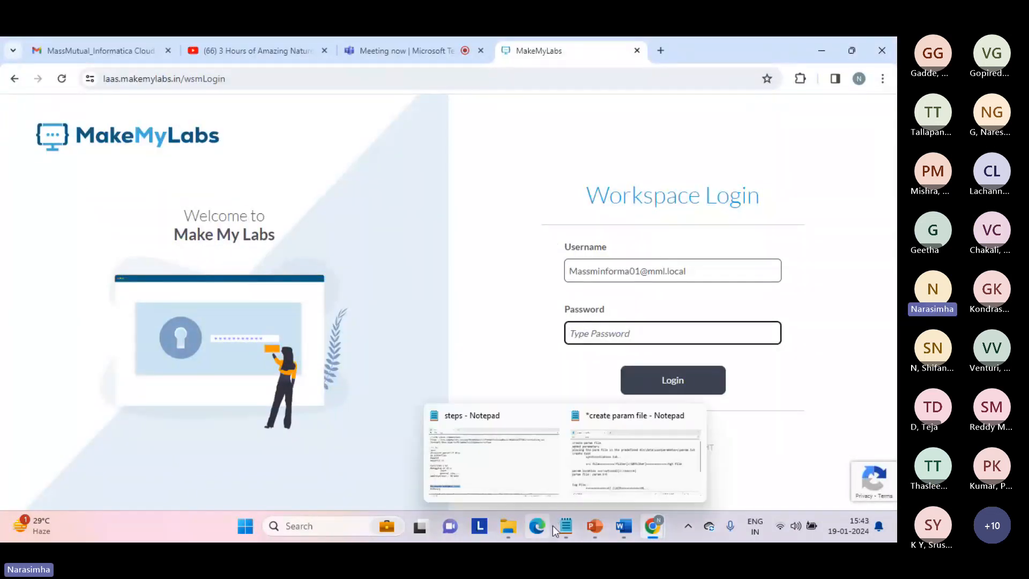
{"action": "left_click", "coordinate": [482, 463]}
{"action": "double_click", "coordinate": [57, 453]}
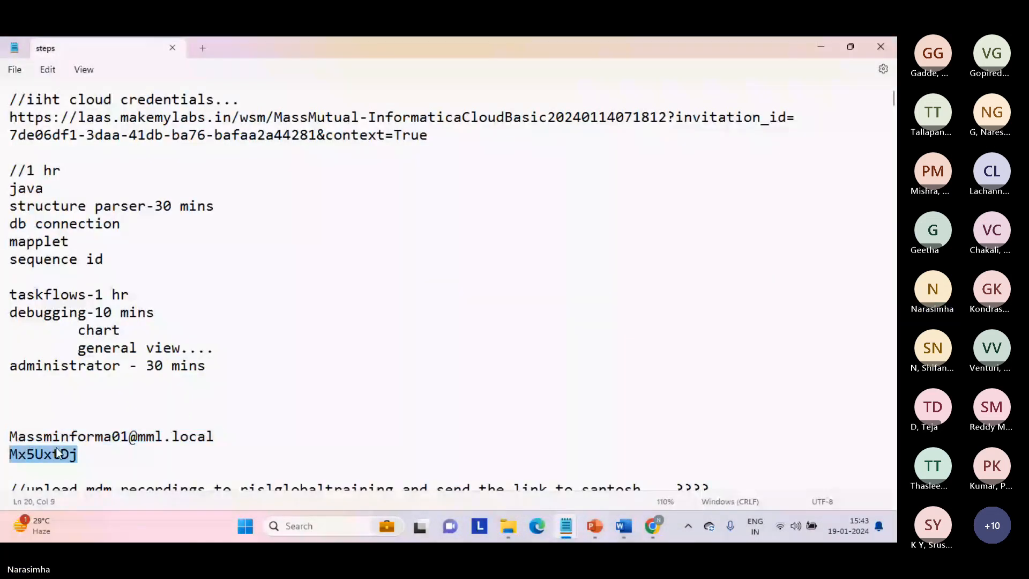
{"action": "key", "text": "alt+Tab"}
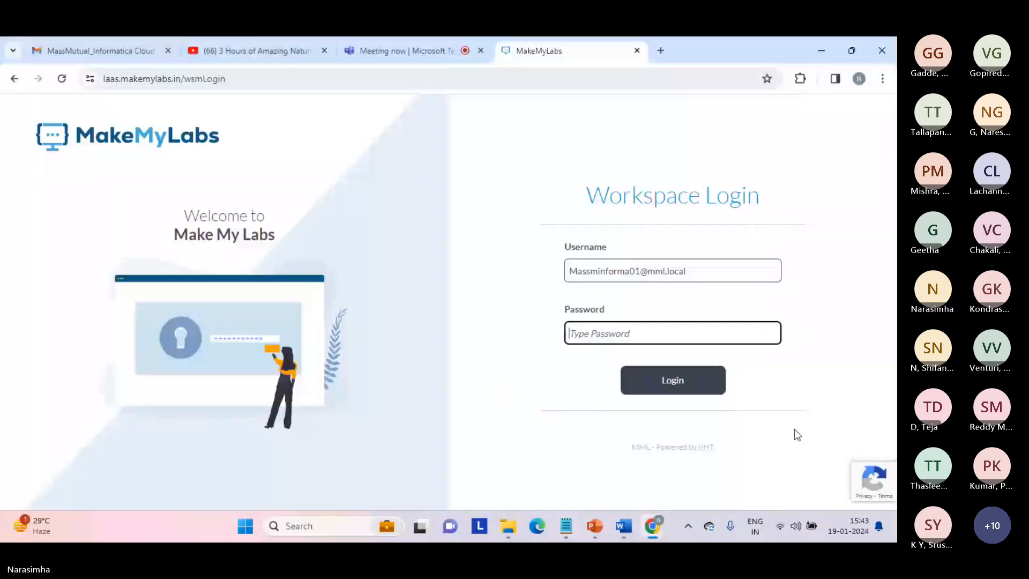
{"action": "key", "text": "ctrl+v"}
{"action": "left_click", "coordinate": [689, 378]}
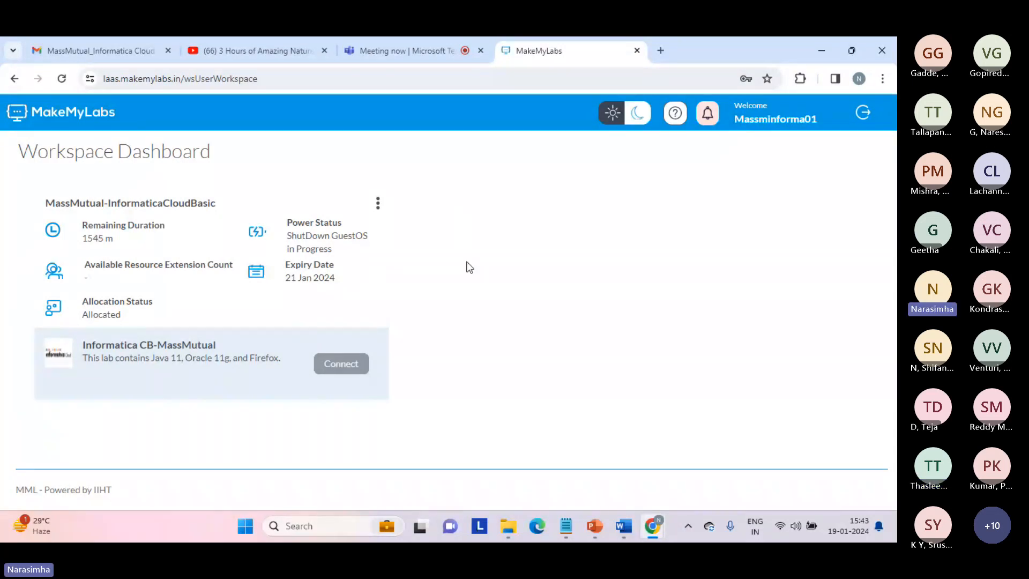
Start the Informatica Cloud Secure Agent service from Services, then return to Chrome
{"action": "left_click", "coordinate": [325, 523]}
{"action": "type", "text": "services"}
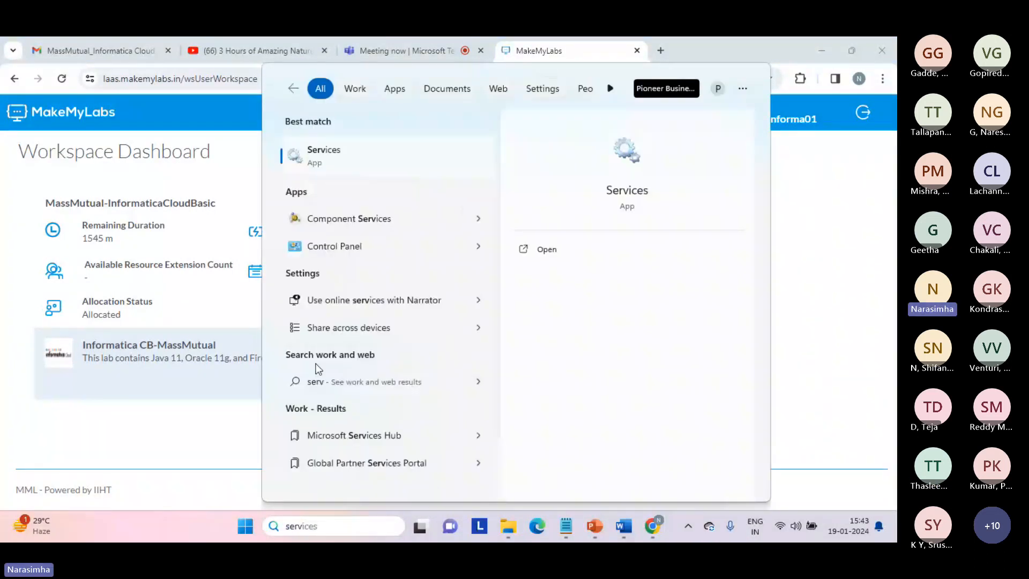
{"action": "left_click", "coordinate": [344, 153]}
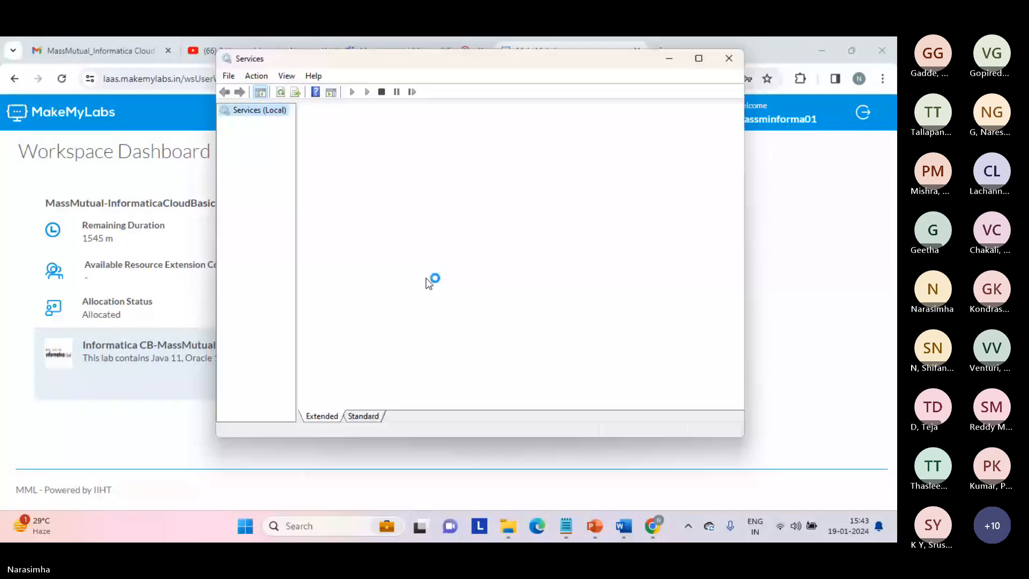
{"action": "left_click", "coordinate": [488, 218]}
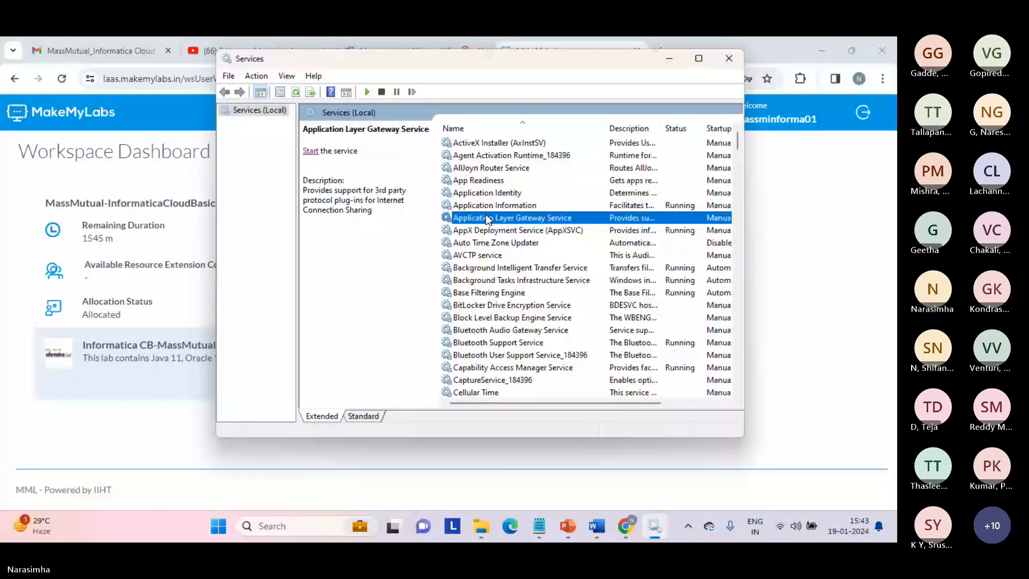
{"action": "type", "text": "in"}
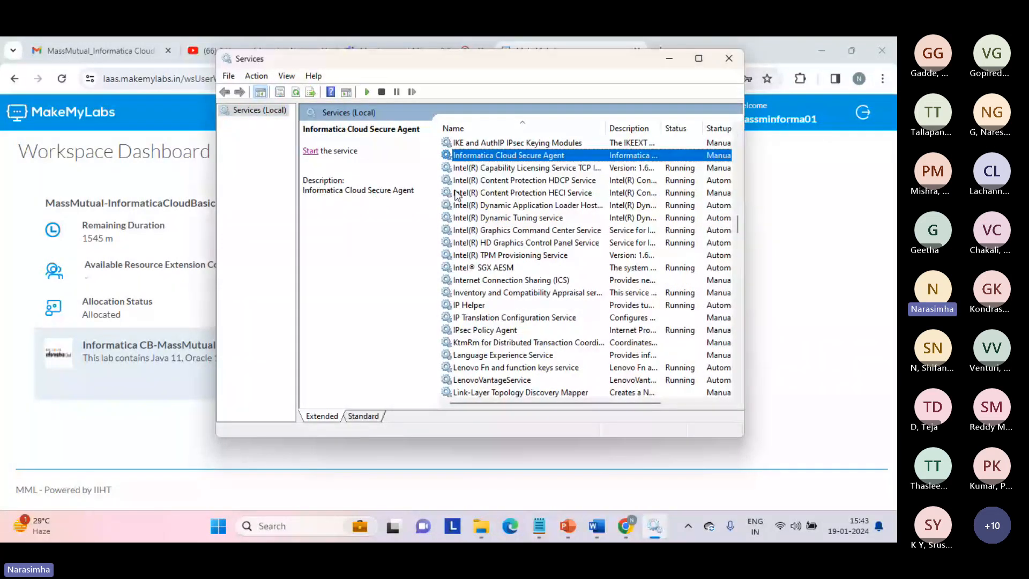
{"action": "left_click", "coordinate": [310, 151]}
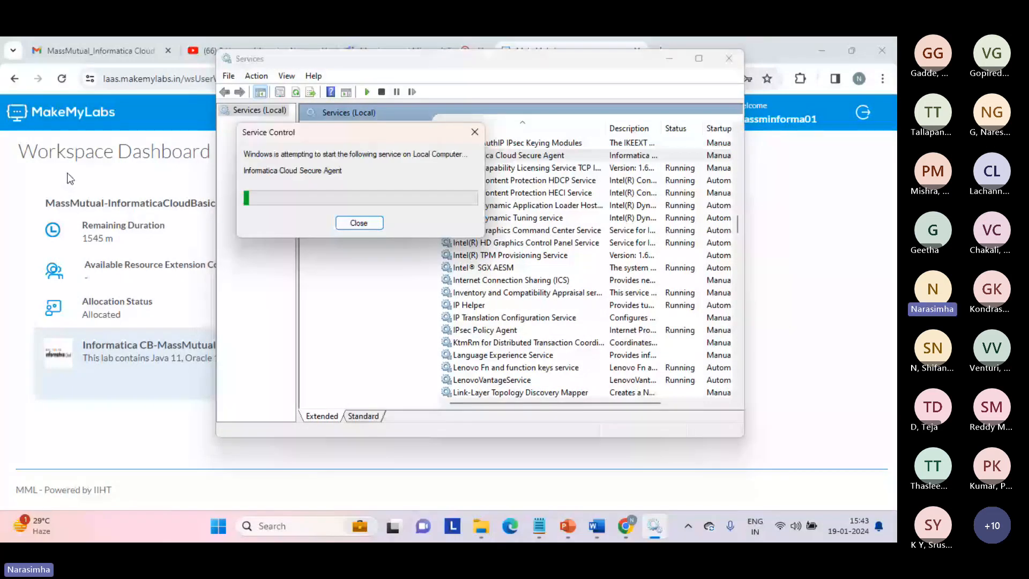
{"action": "left_click", "coordinate": [38, 190]}
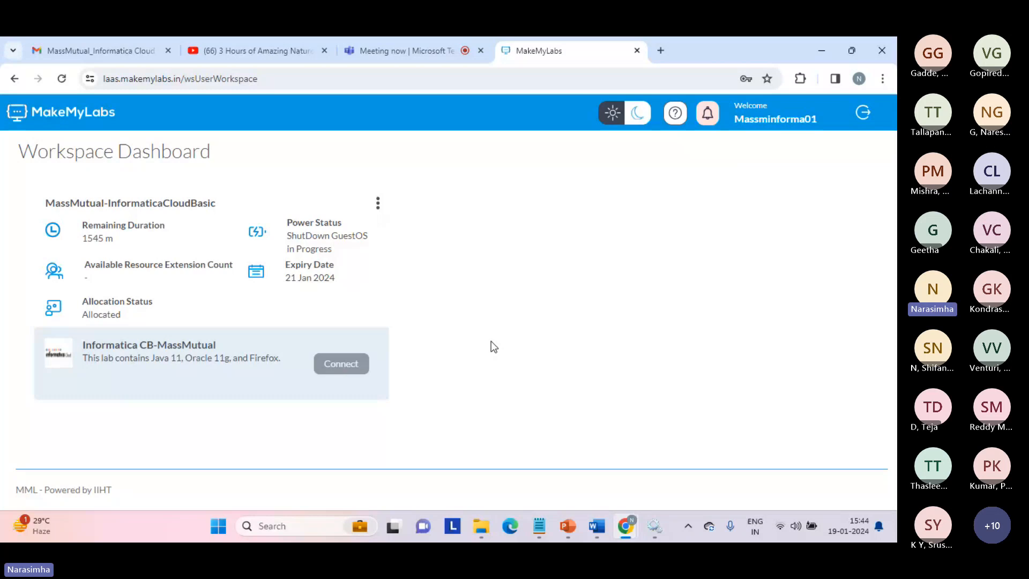
Stop screen sharing from the 'Meeting now' Microsoft Teams tab
{"action": "left_click", "coordinate": [410, 53]}
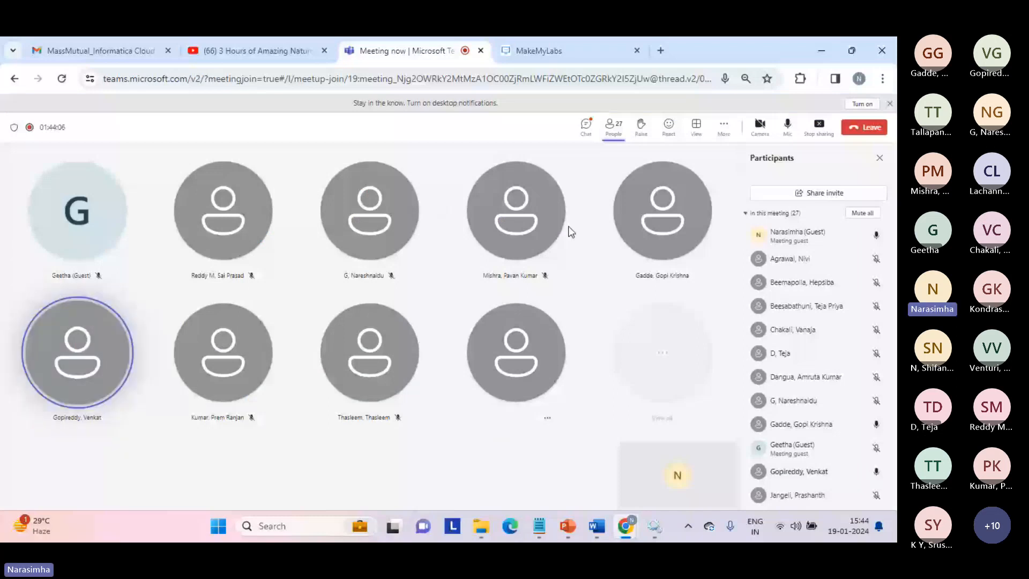
{"action": "left_click", "coordinate": [818, 128]}
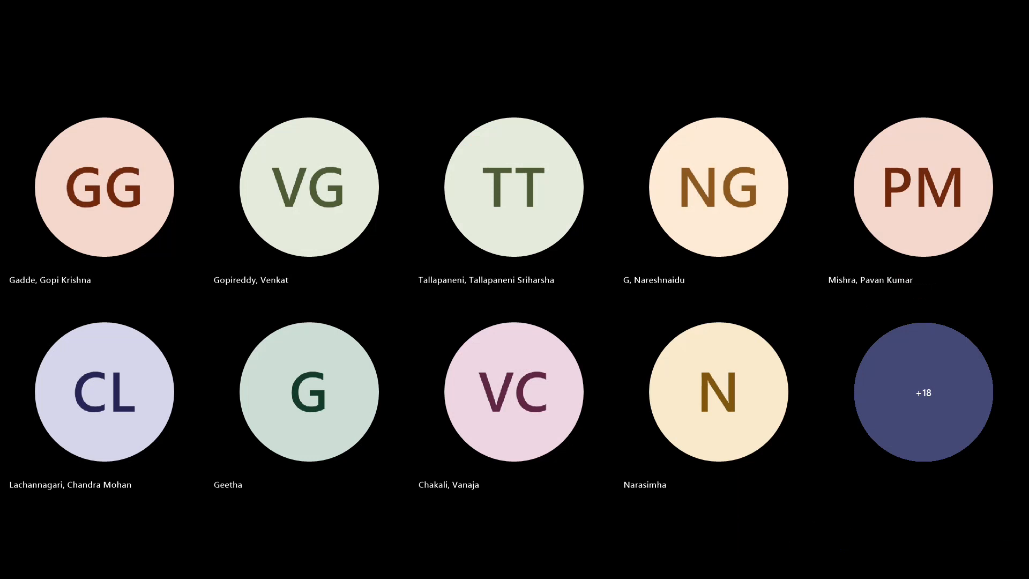
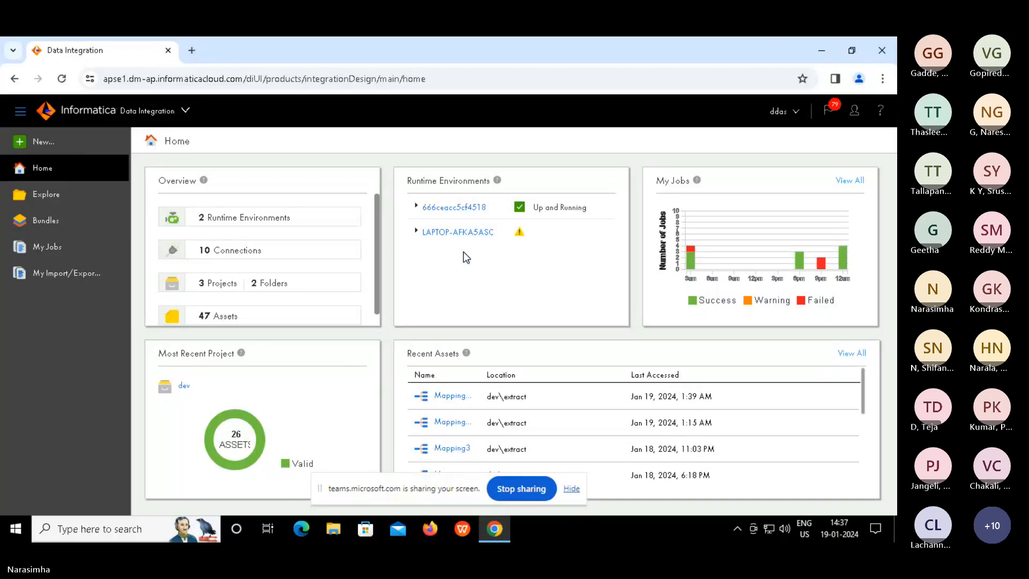
Hide the sharing bar and open Mapping_java from the dev > extract folder in the designer
{"action": "left_click", "coordinate": [572, 489]}
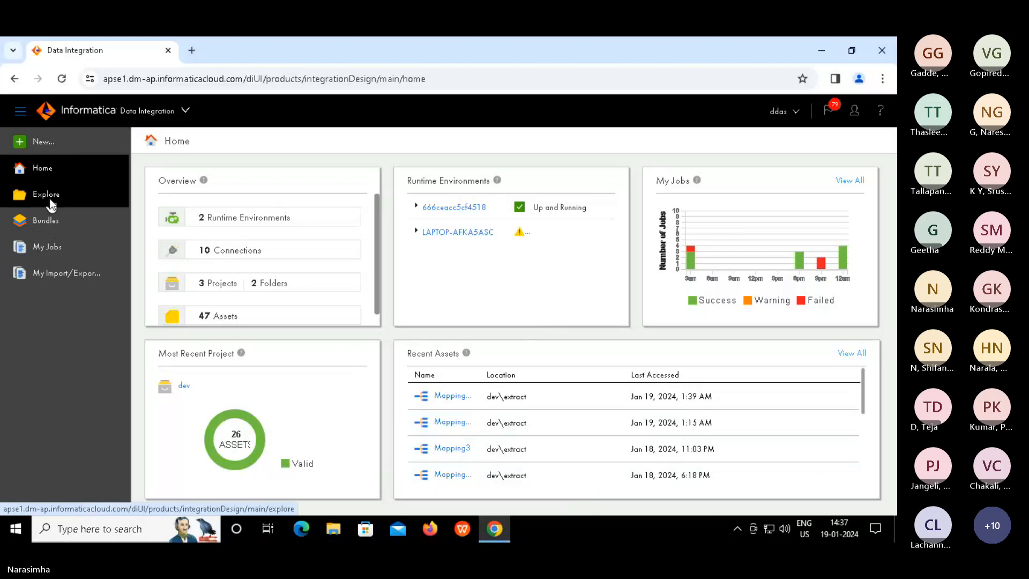
{"action": "left_click", "coordinate": [53, 202]}
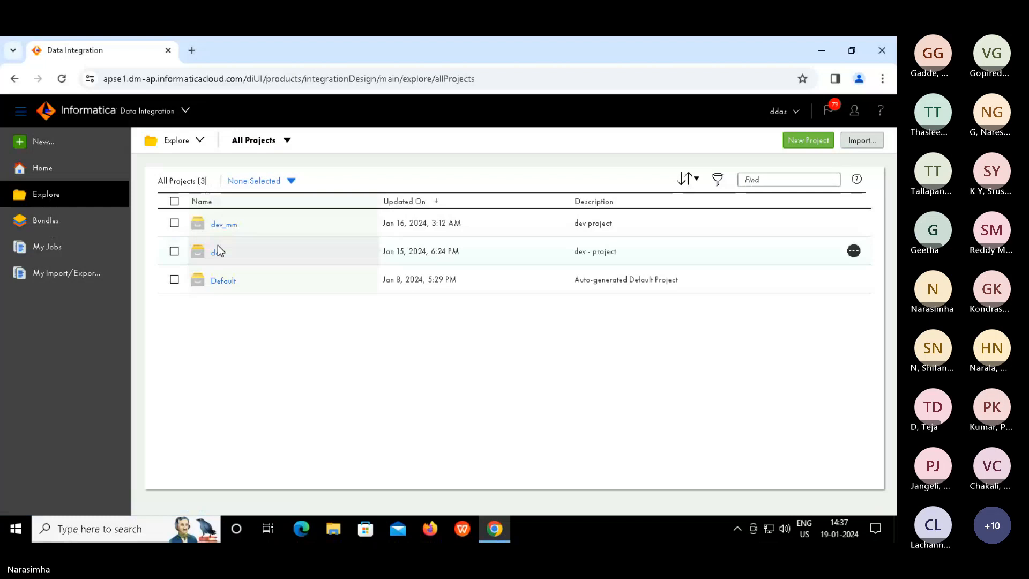
{"action": "left_click", "coordinate": [218, 247]}
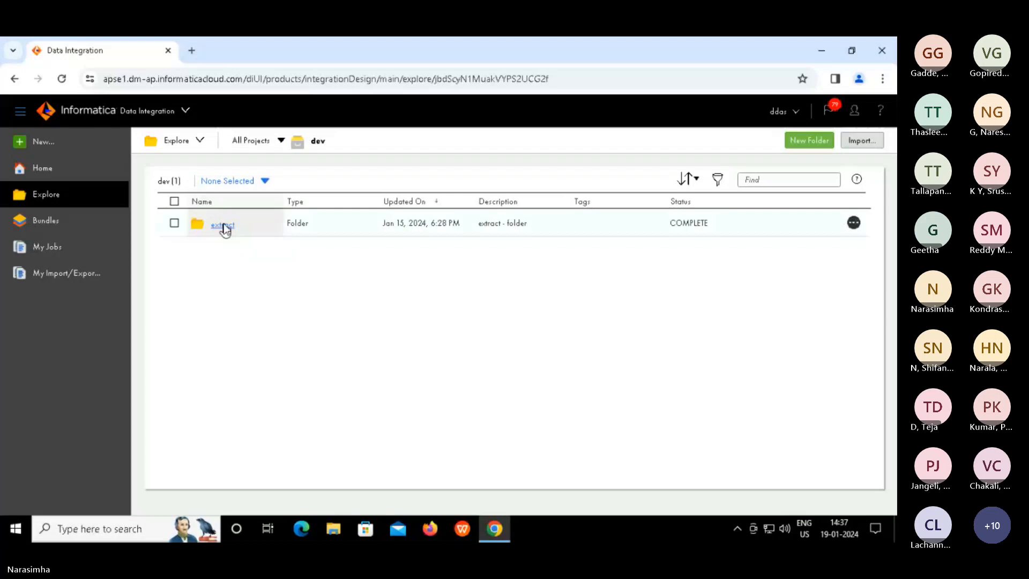
{"action": "left_click", "coordinate": [223, 225]}
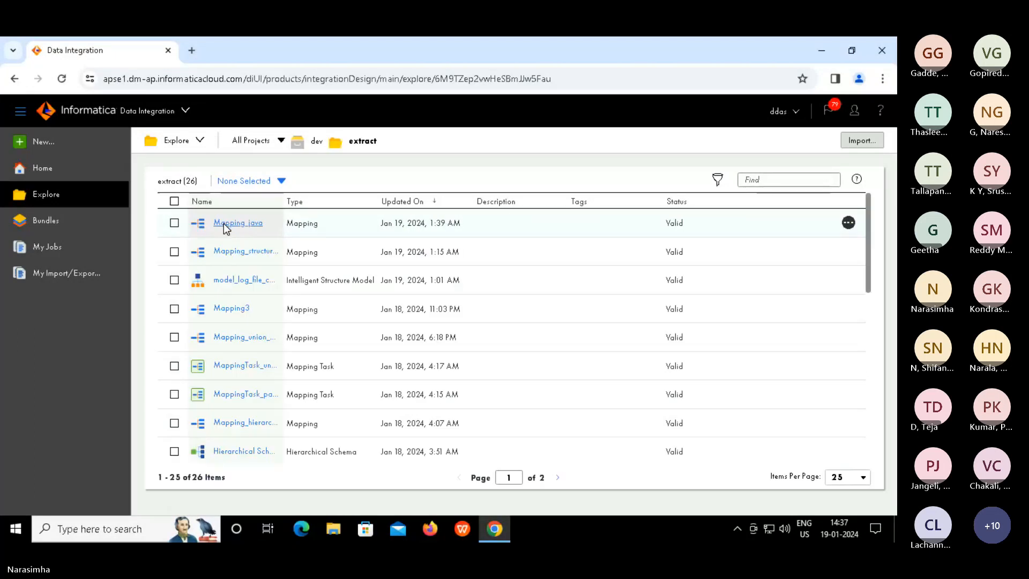
{"action": "left_click", "coordinate": [225, 226]}
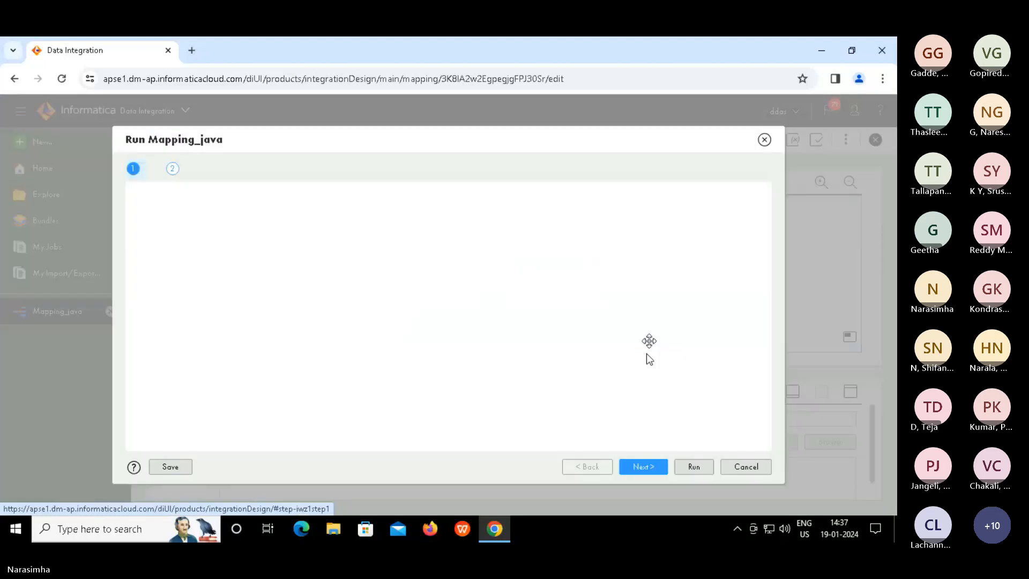
Run Mapping_java, review its Source, Java and Target nodes, and confirm Mapping_java-4 succeeded with 4 rows
{"action": "left_click", "coordinate": [694, 466]}
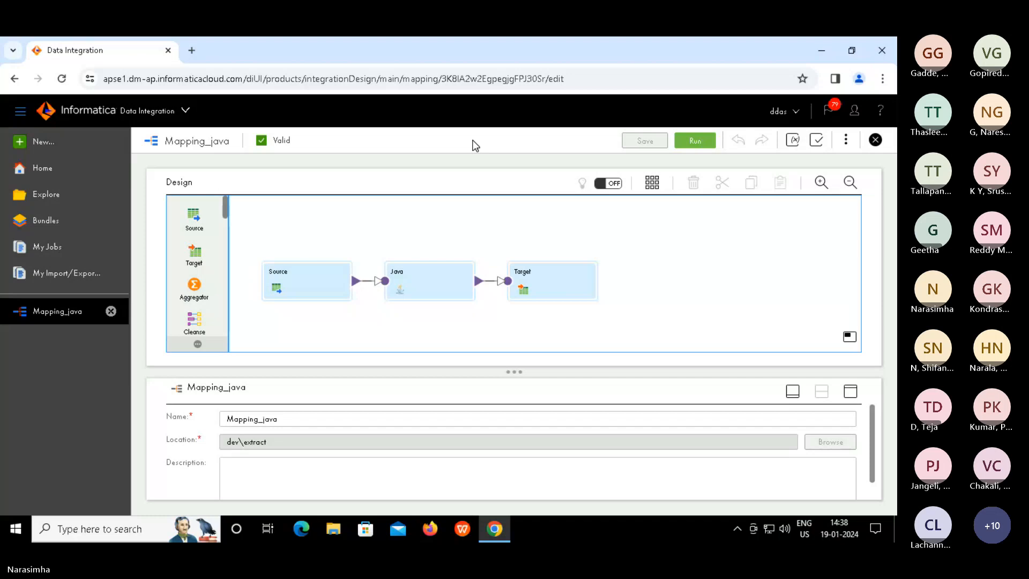
{"action": "left_click", "coordinate": [318, 278]}
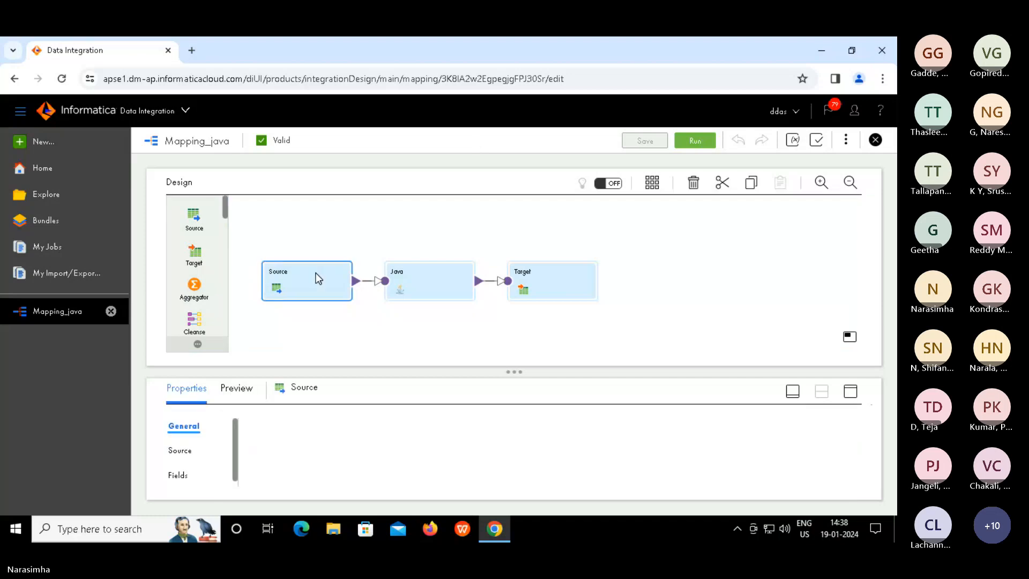
{"action": "left_click", "coordinate": [436, 268]}
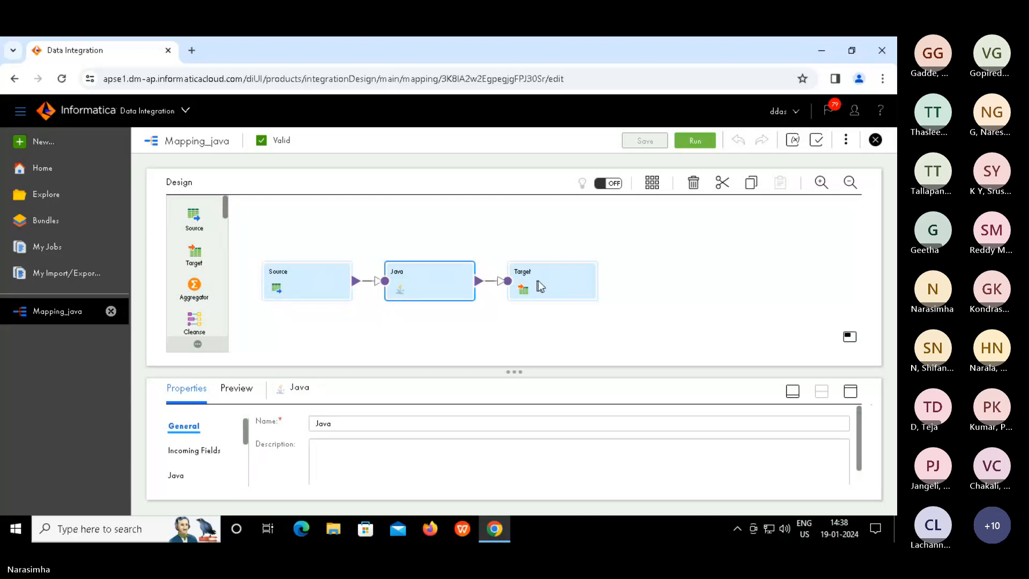
{"action": "left_click", "coordinate": [543, 280]}
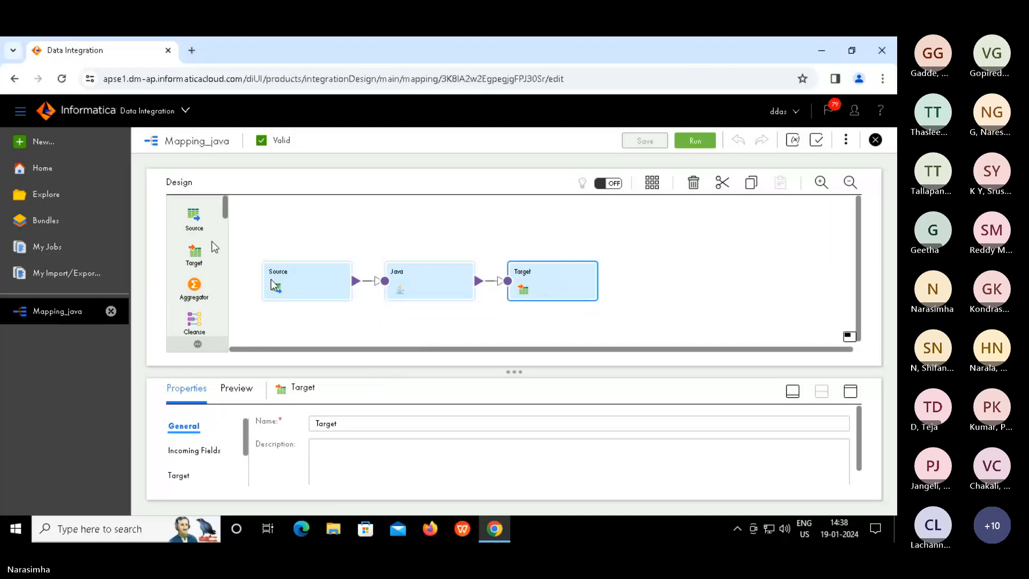
{"action": "left_click", "coordinate": [57, 249]}
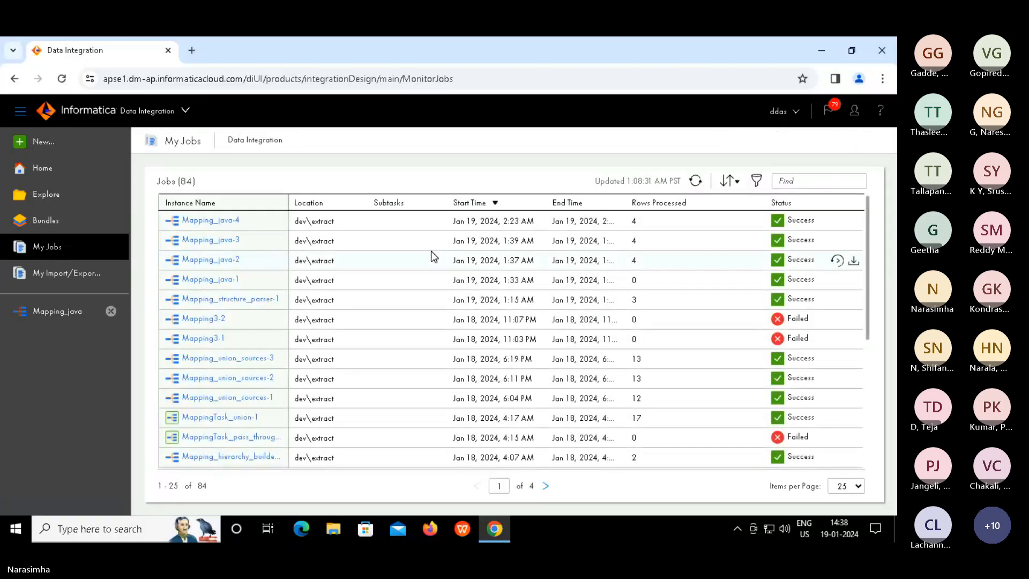
{"action": "left_click", "coordinate": [332, 530]}
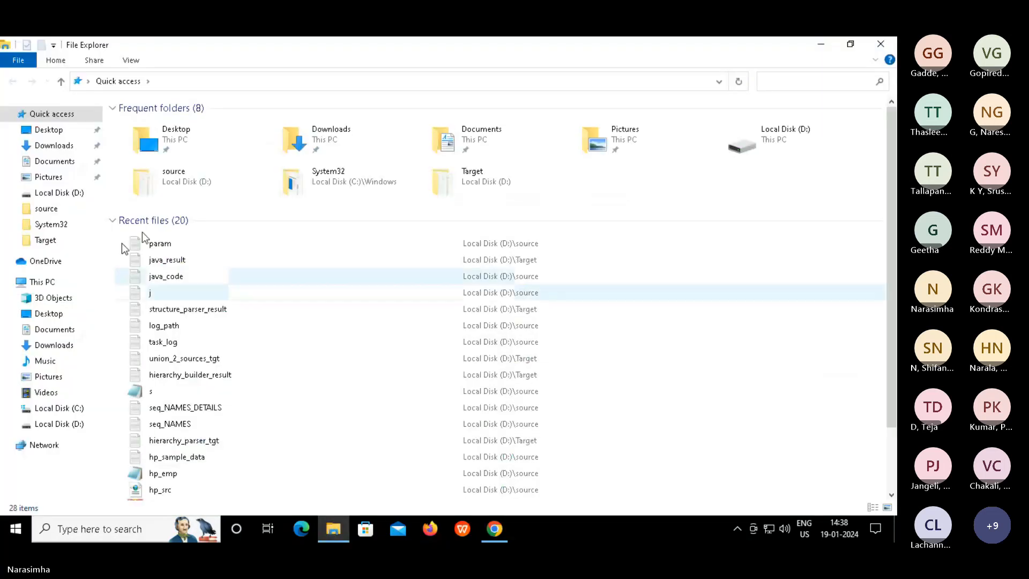
{"action": "left_click", "coordinate": [42, 247]}
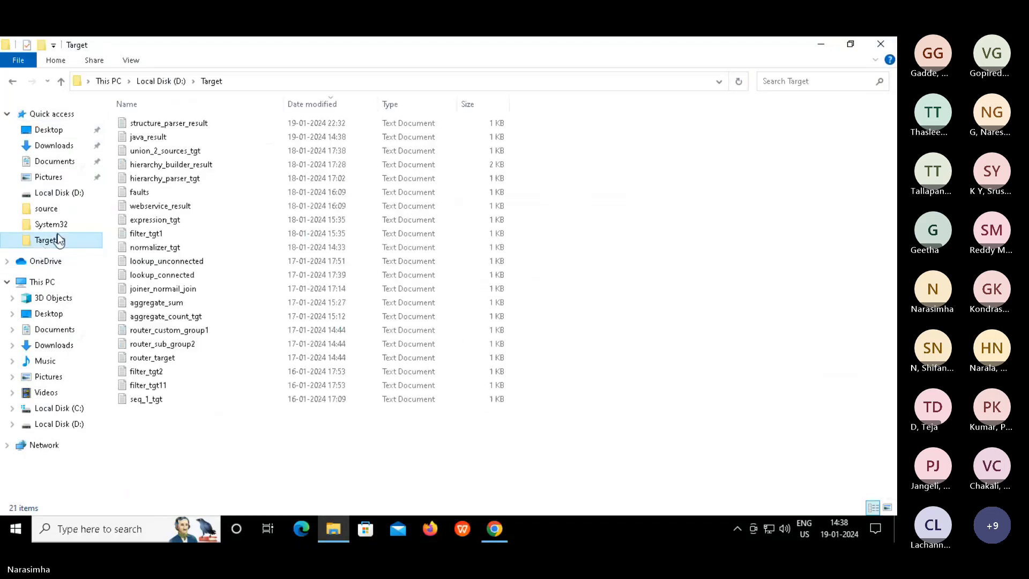
{"action": "left_click", "coordinate": [317, 105]}
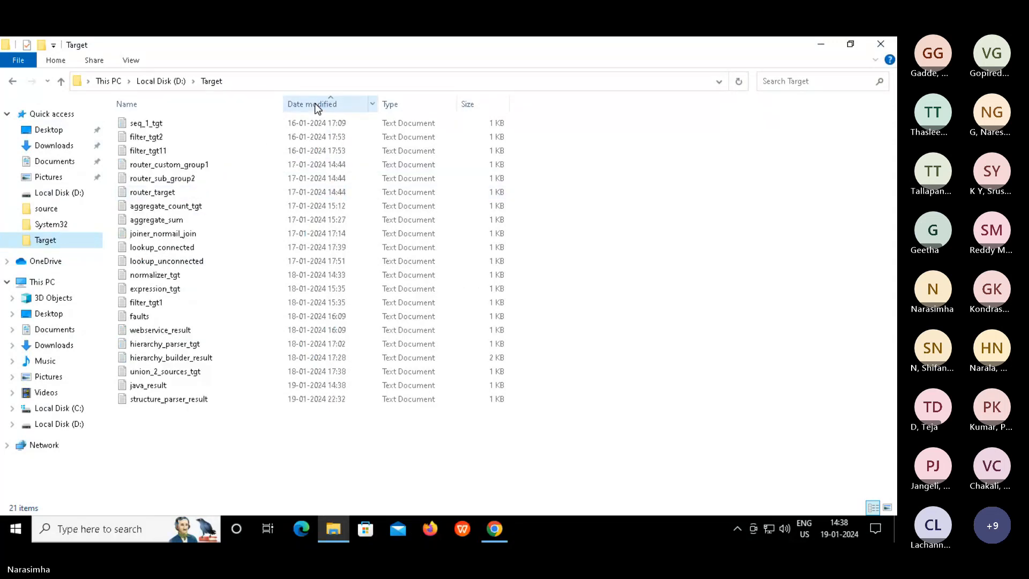
{"action": "left_click", "coordinate": [314, 104]}
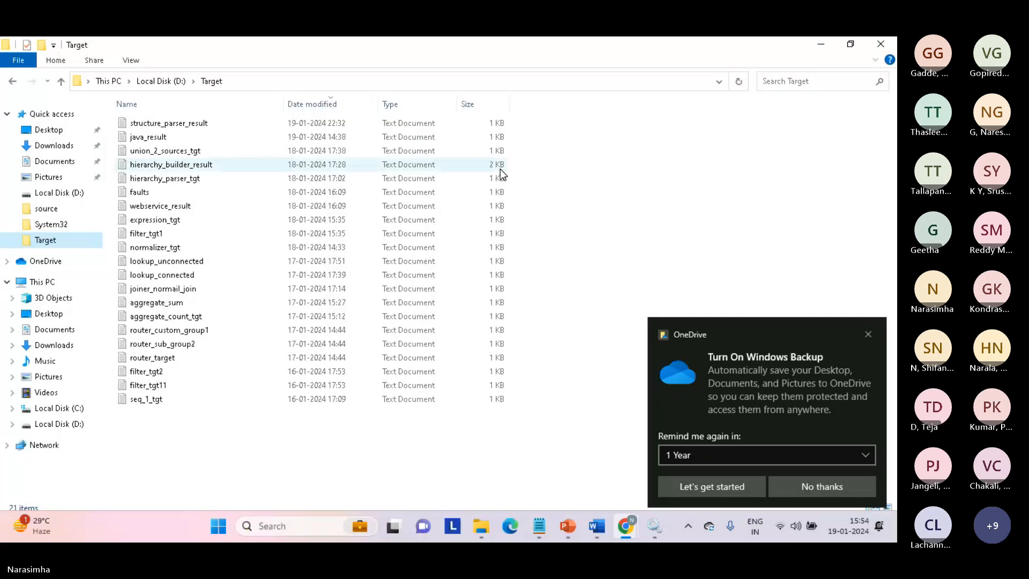
Mute the microphone in the Teams meeting and put the MakeMyLabs lab desktop back in full screen
{"action": "key", "text": "Escape"}
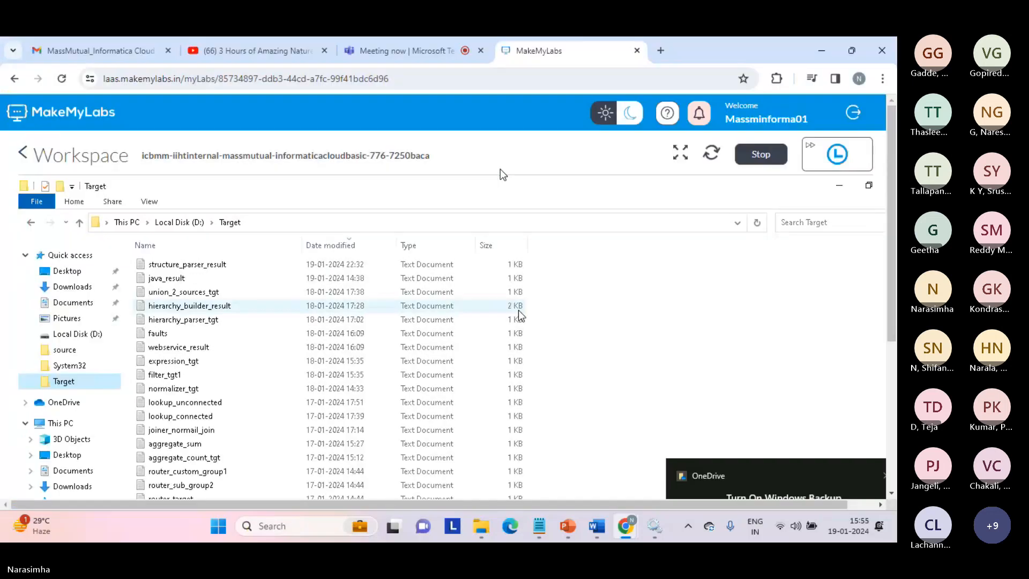
{"action": "left_click", "coordinate": [421, 50]}
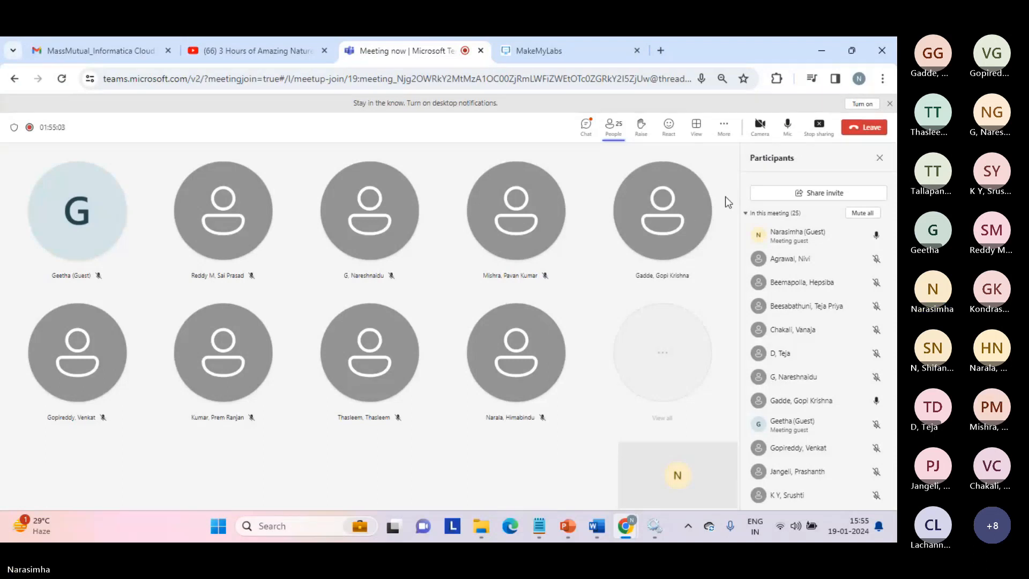
{"action": "left_click", "coordinate": [788, 126]}
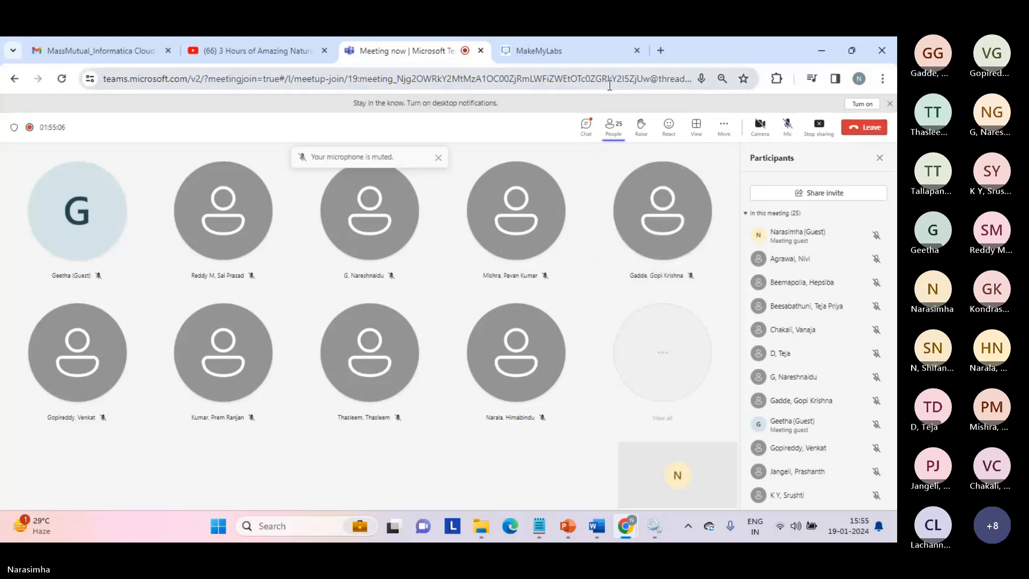
{"action": "left_click", "coordinate": [576, 47]}
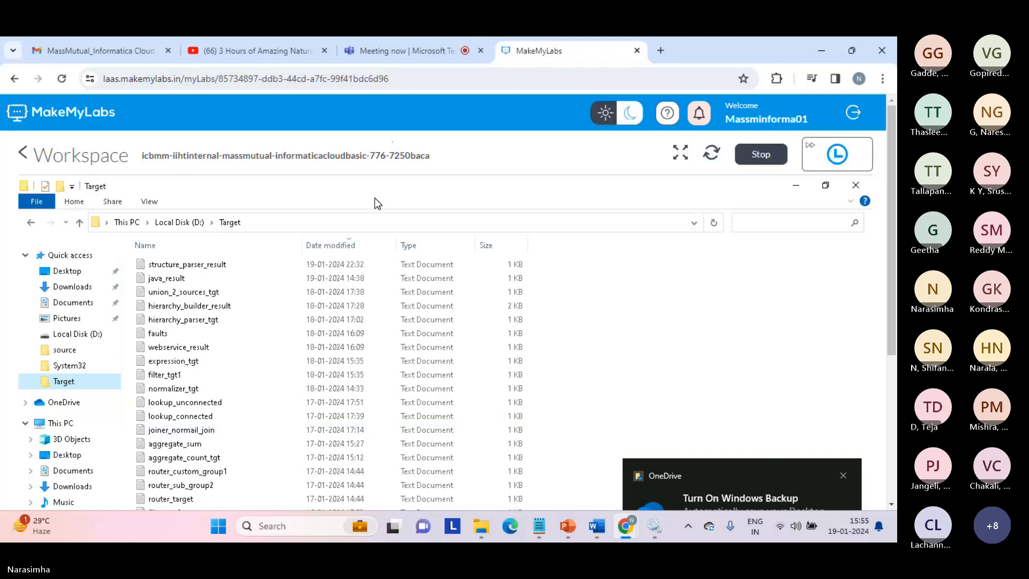
{"action": "left_click", "coordinate": [680, 153]}
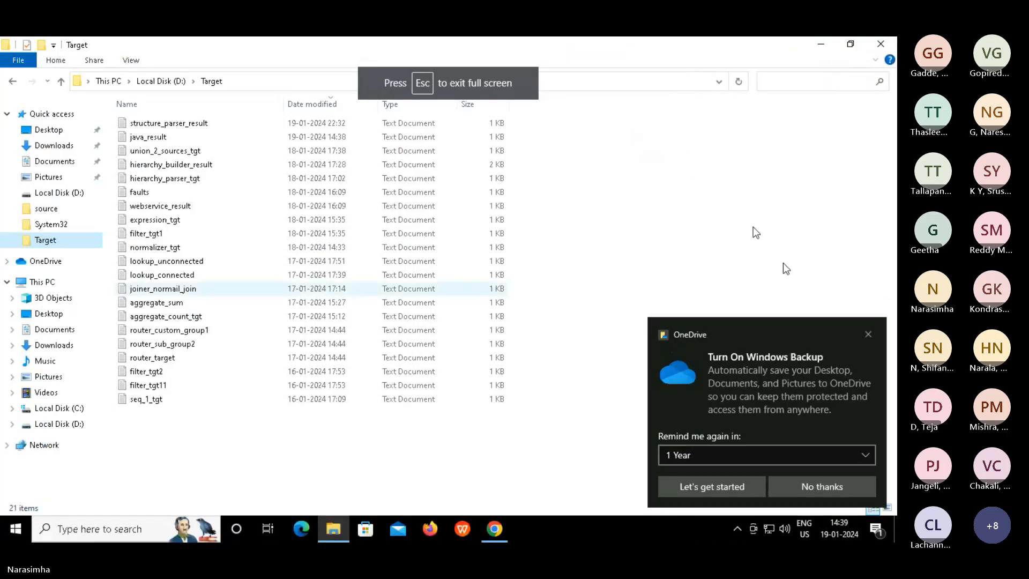
Dismiss the OneDrive prompt and refresh My Jobs, showing Mapping_java-4 succeeded with 4 rows
{"action": "left_click", "coordinate": [831, 491]}
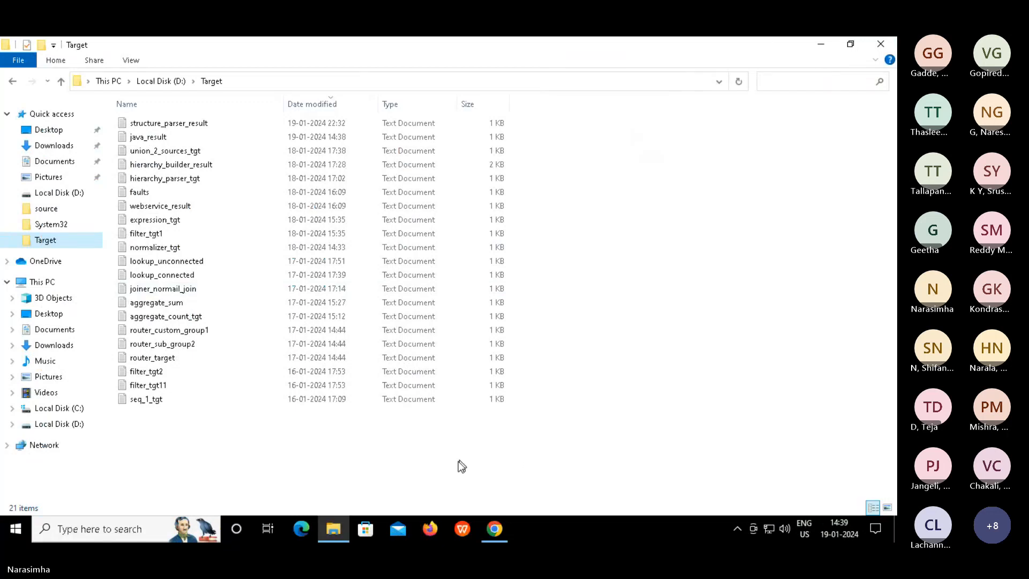
{"action": "left_click", "coordinate": [490, 523]}
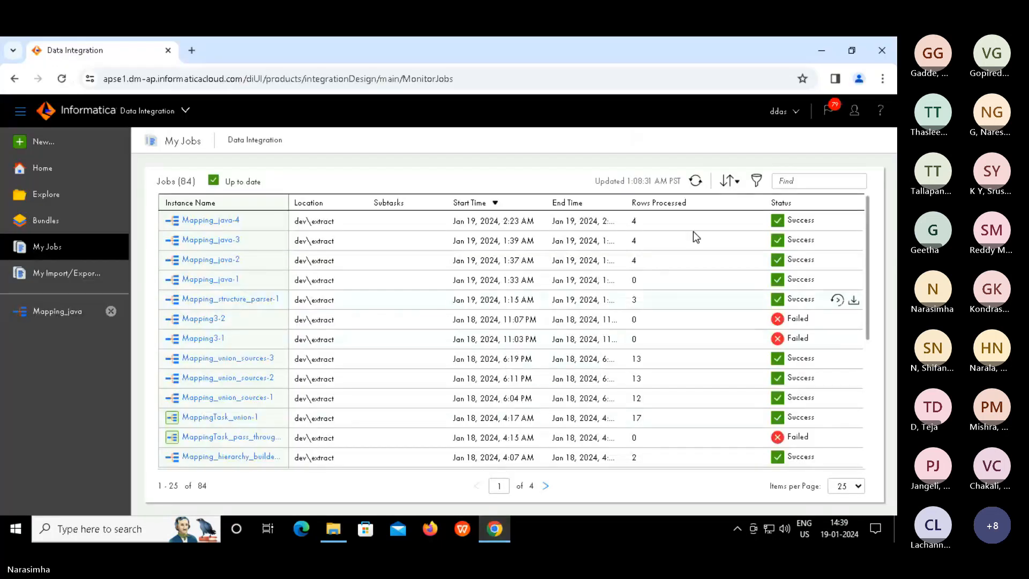
{"action": "left_click", "coordinate": [695, 181]}
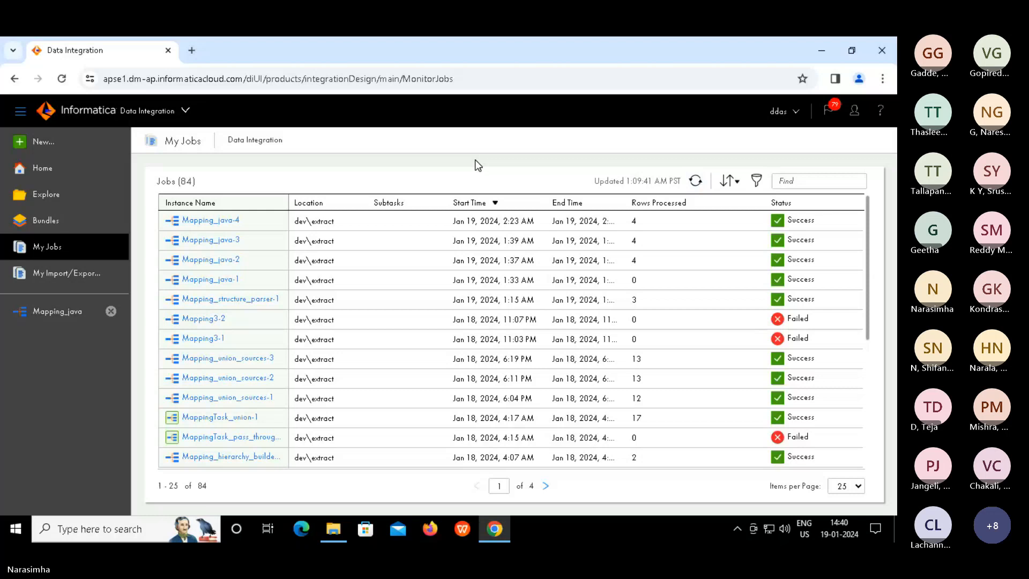
Unmute the Teams microphone and return to the full-screen lab showing the My Jobs list
{"action": "key", "text": "Escape"}
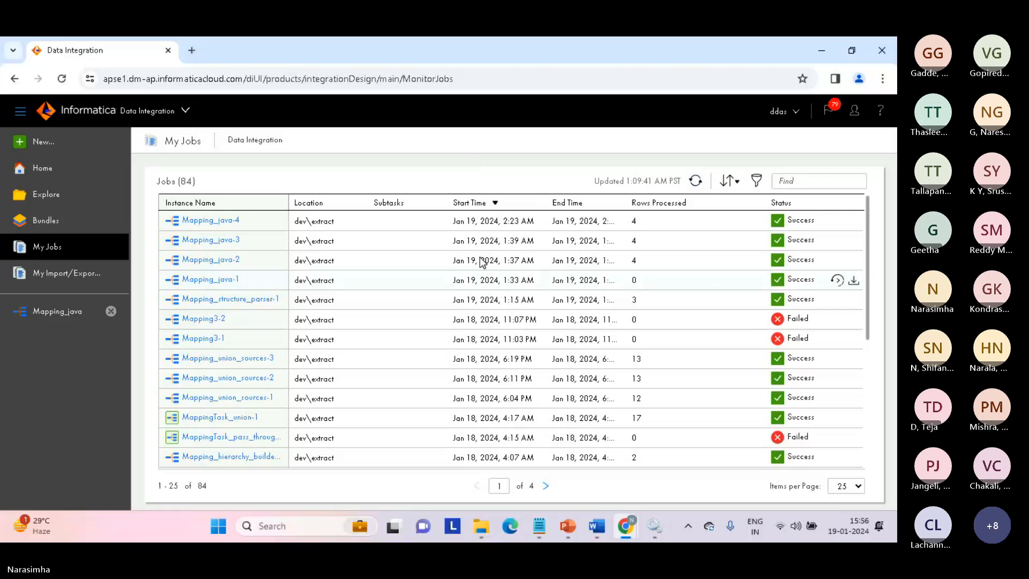
{"action": "left_click", "coordinate": [414, 58]}
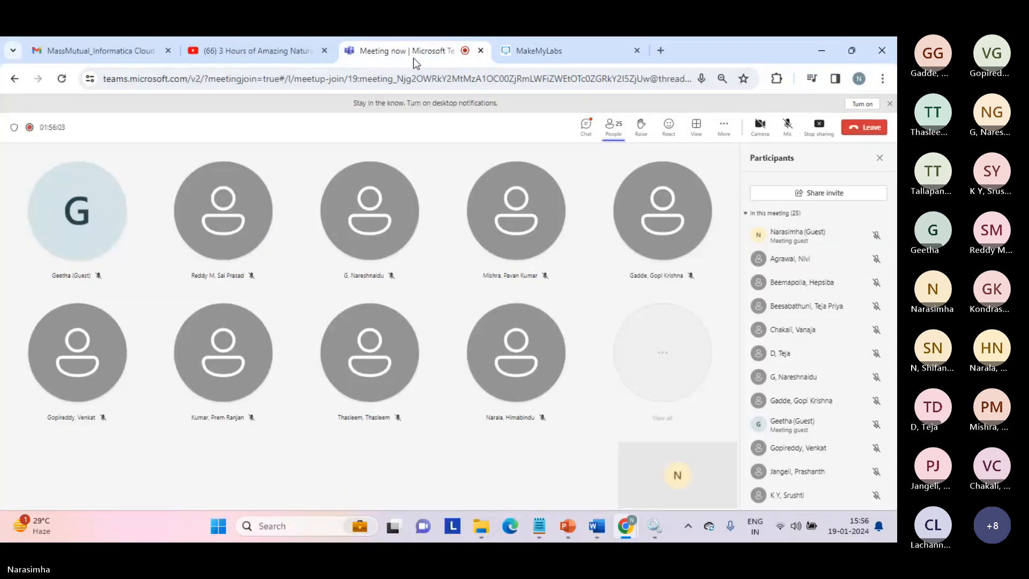
{"action": "left_click", "coordinate": [786, 126]}
{"action": "mouse_move", "coordinate": [624, 528]}
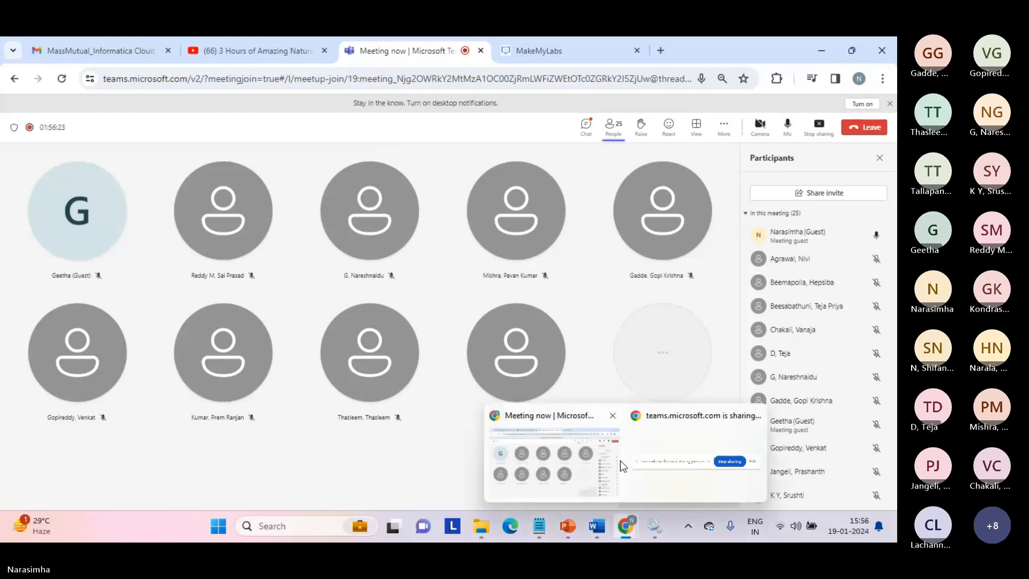
{"action": "left_click", "coordinate": [589, 453]}
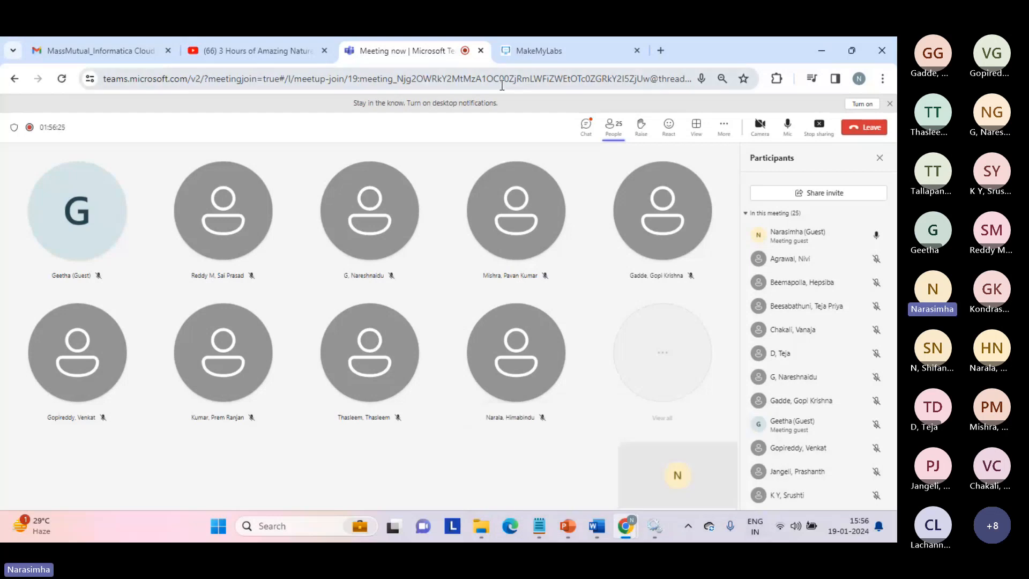
{"action": "left_click", "coordinate": [542, 49]}
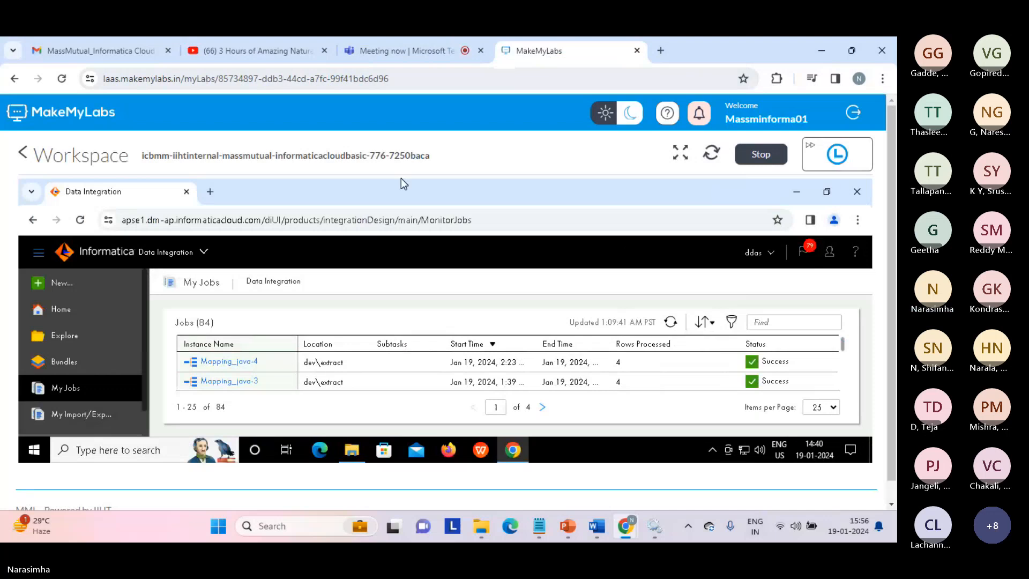
{"action": "left_click", "coordinate": [677, 153]}
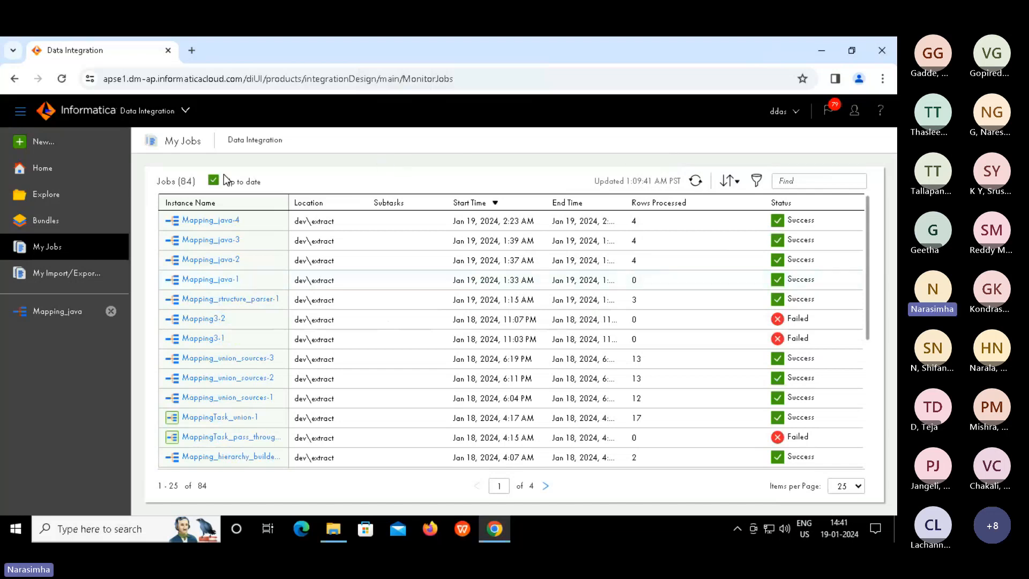
{"action": "left_click", "coordinate": [47, 197]}
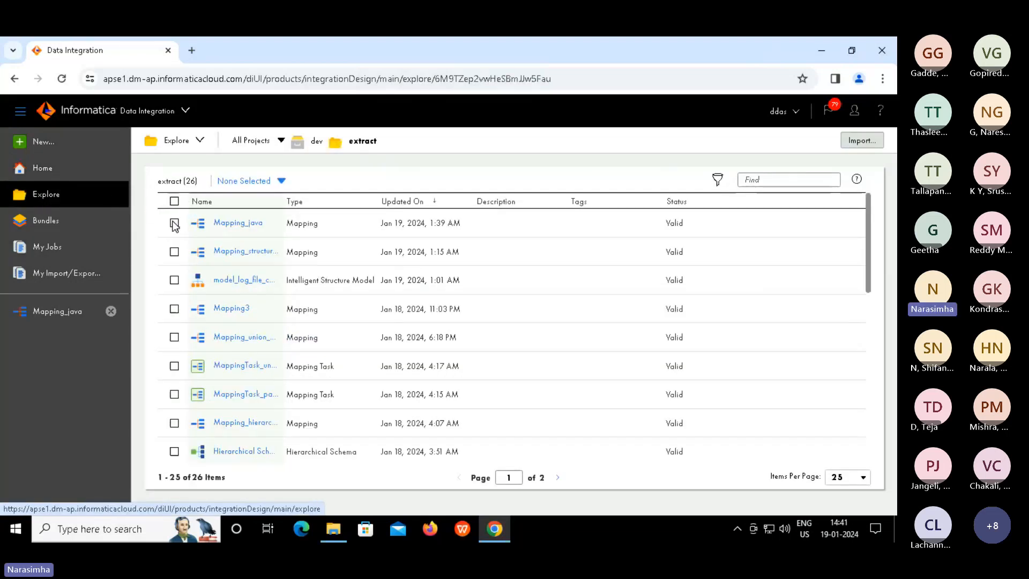
{"action": "left_click", "coordinate": [174, 223]}
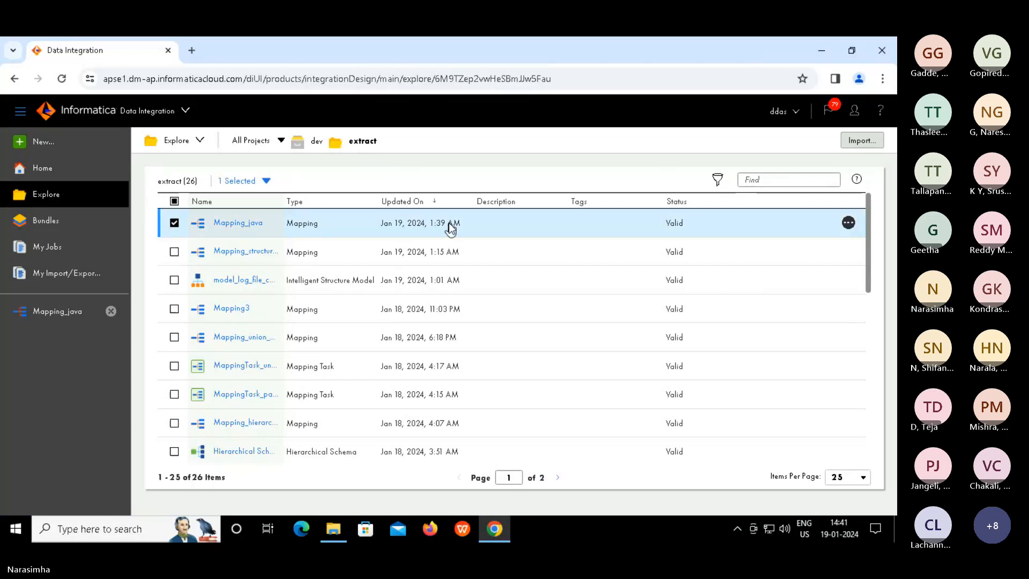
{"action": "left_click", "coordinate": [848, 222]}
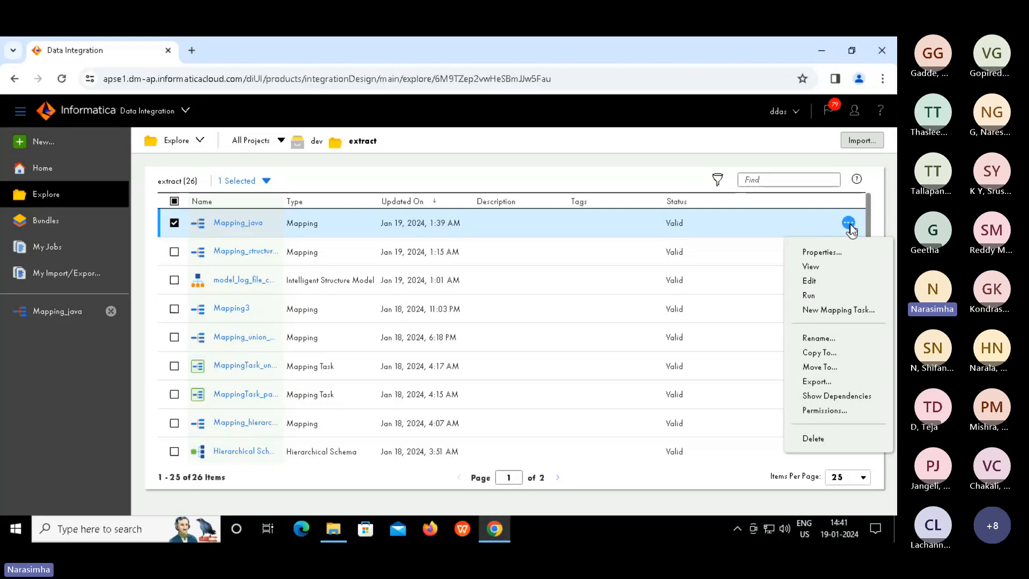
{"action": "left_click", "coordinate": [174, 201]}
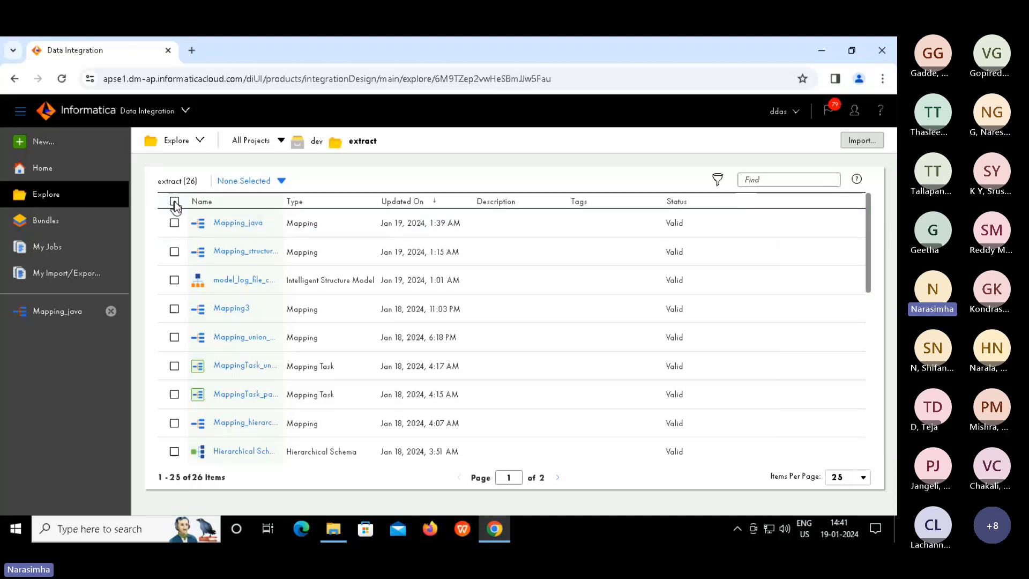
{"action": "left_click", "coordinate": [175, 201]}
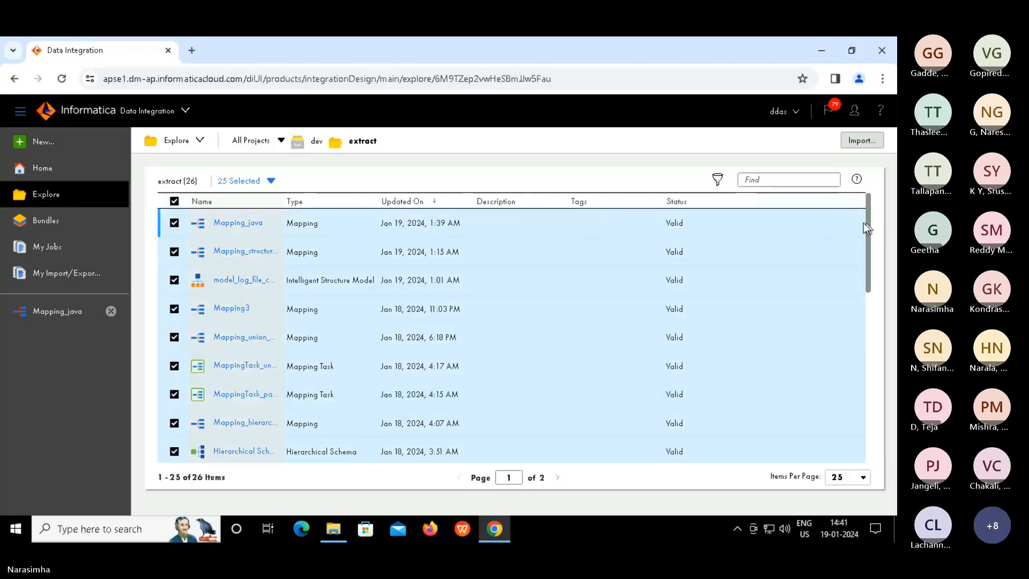
{"action": "left_click", "coordinate": [849, 223]}
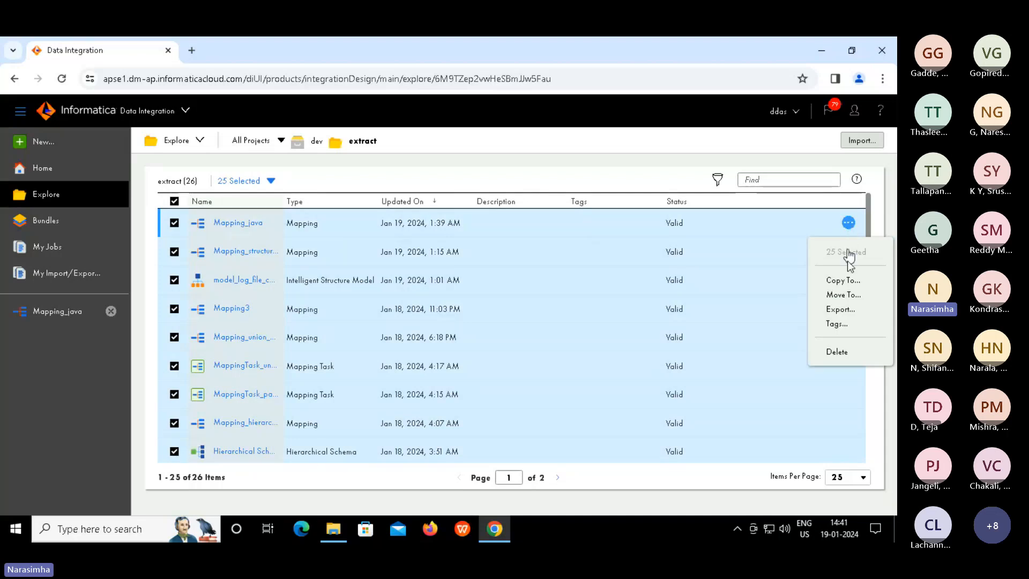
{"action": "left_click", "coordinate": [840, 310]}
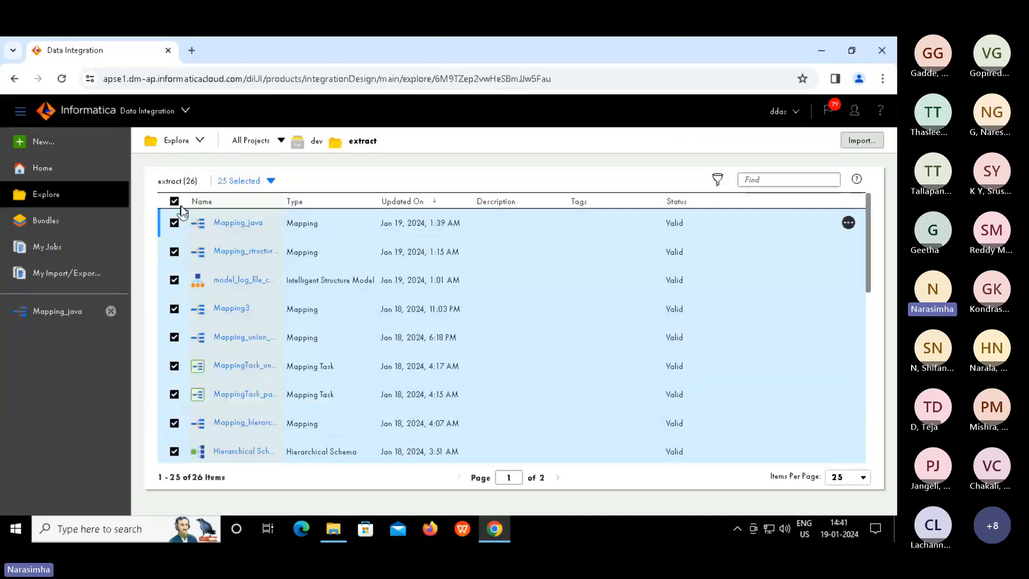
{"action": "left_click", "coordinate": [175, 202]}
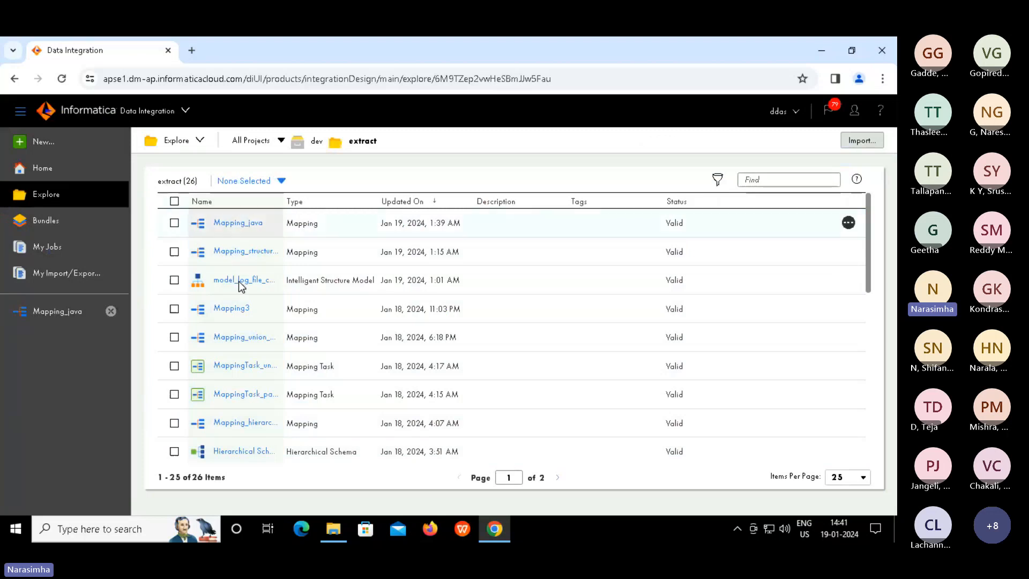
Browse to C:\Program Files\Informatica Cloud Secure Agent\apps and select the Data_Integration_Server folder
{"action": "left_click", "coordinate": [342, 529]}
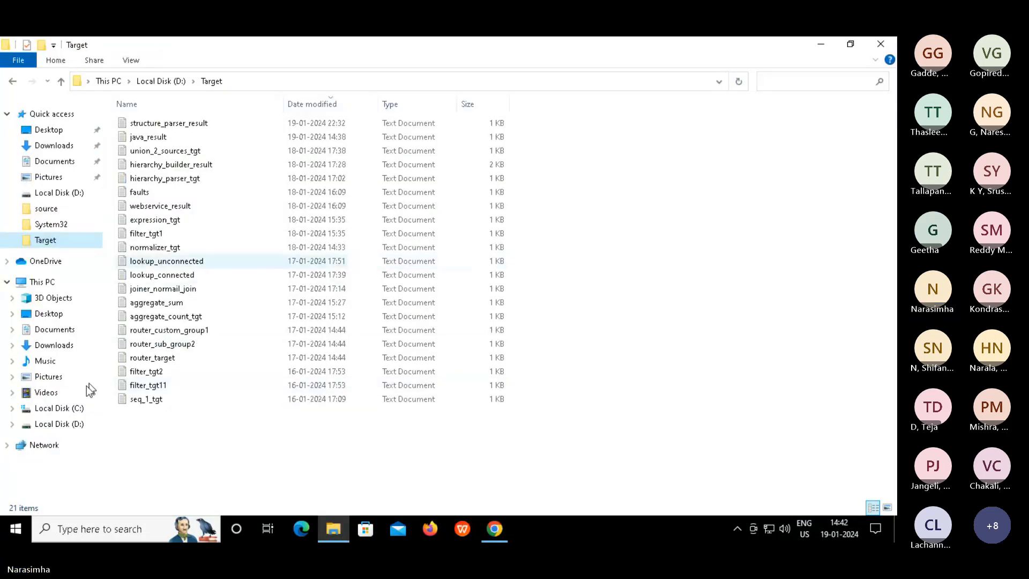
{"action": "left_click", "coordinate": [68, 410]}
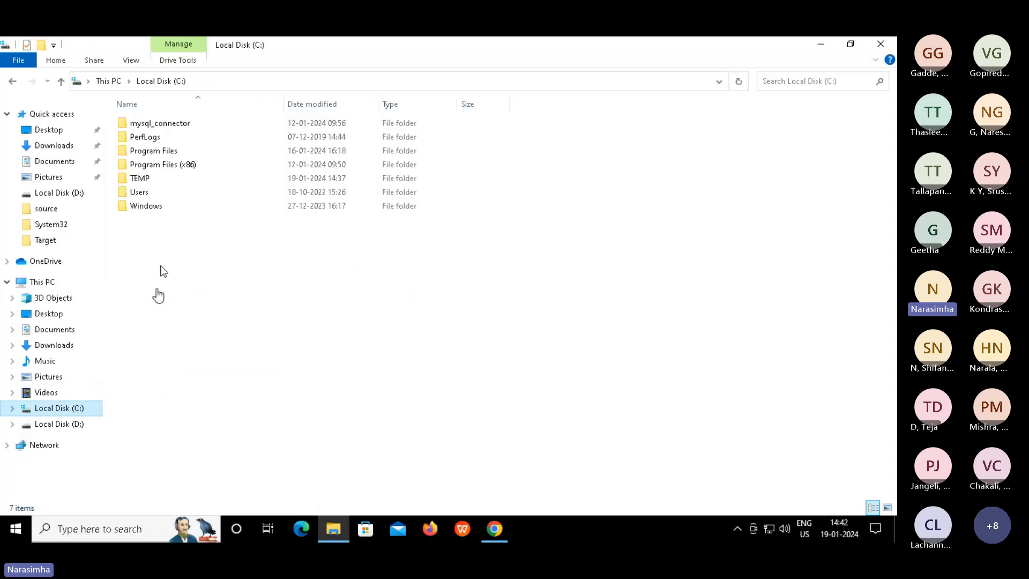
{"action": "double_click", "coordinate": [168, 154]}
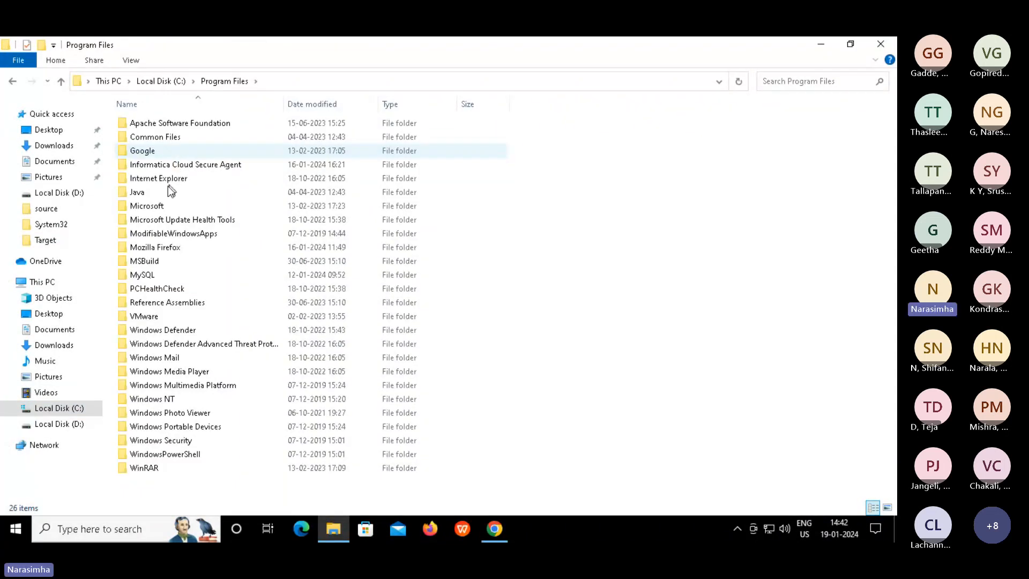
{"action": "double_click", "coordinate": [198, 158]}
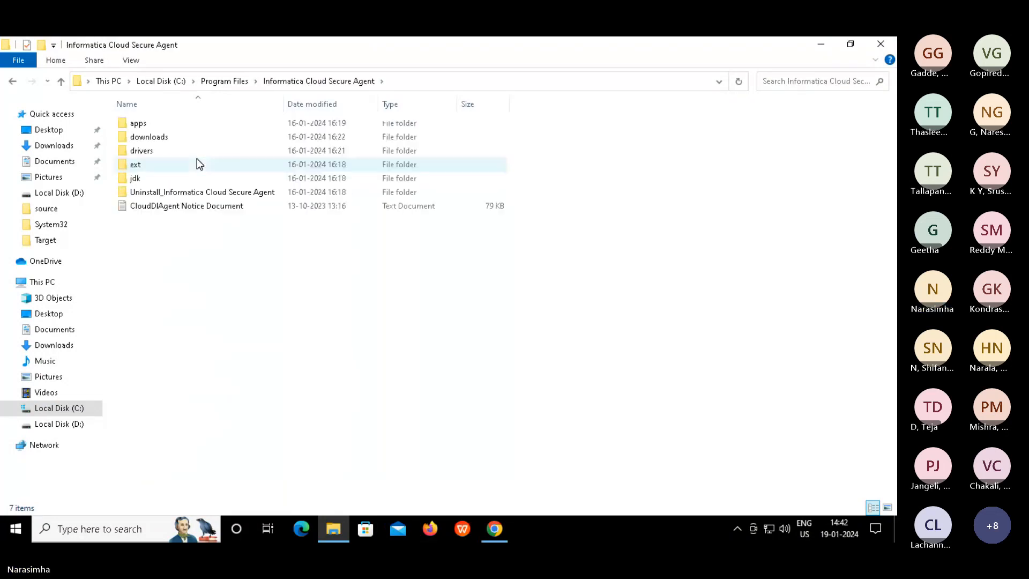
{"action": "left_click", "coordinate": [163, 139]}
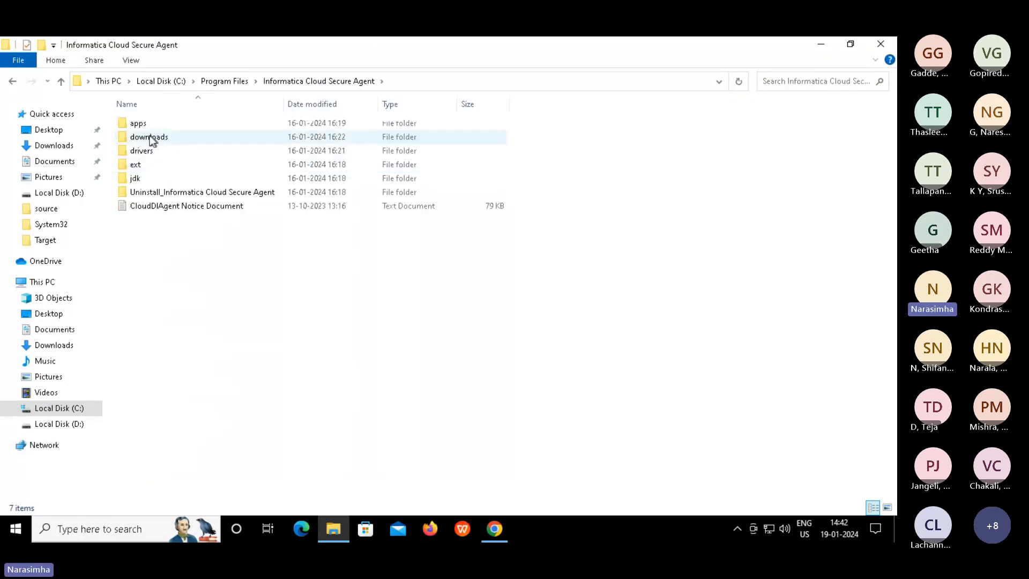
{"action": "double_click", "coordinate": [134, 167]}
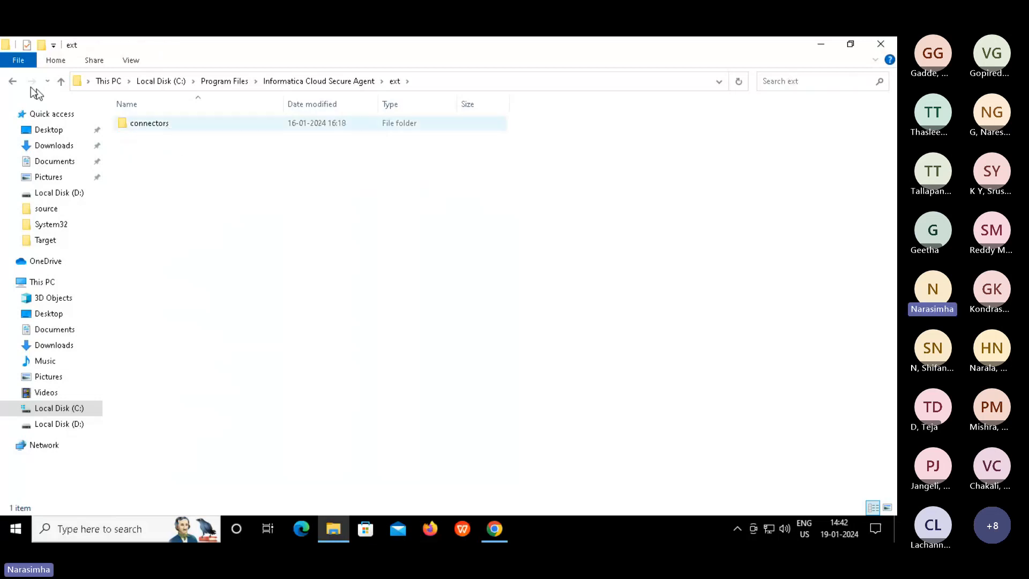
{"action": "key", "text": "alt+Left"}
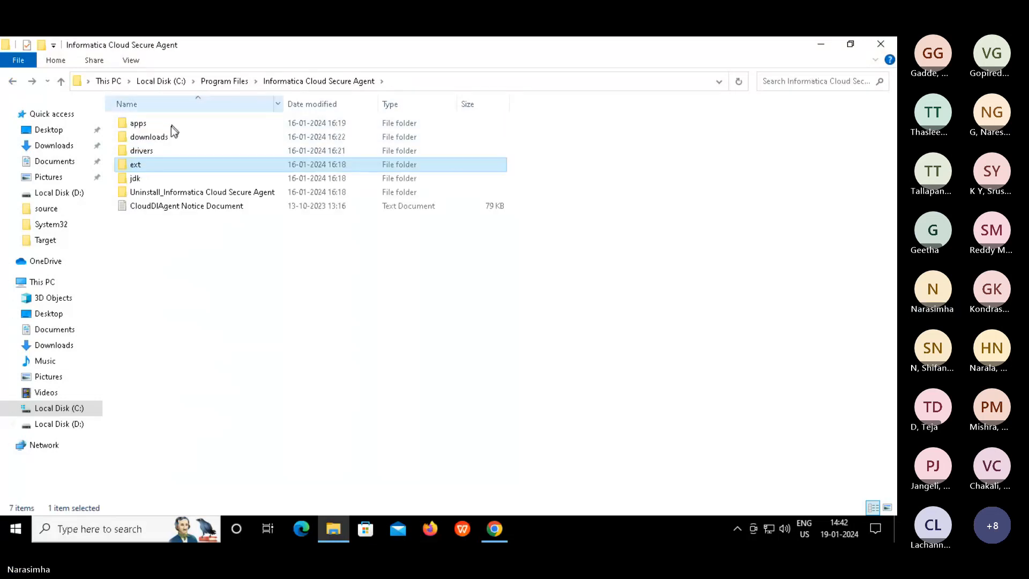
{"action": "double_click", "coordinate": [150, 123]}
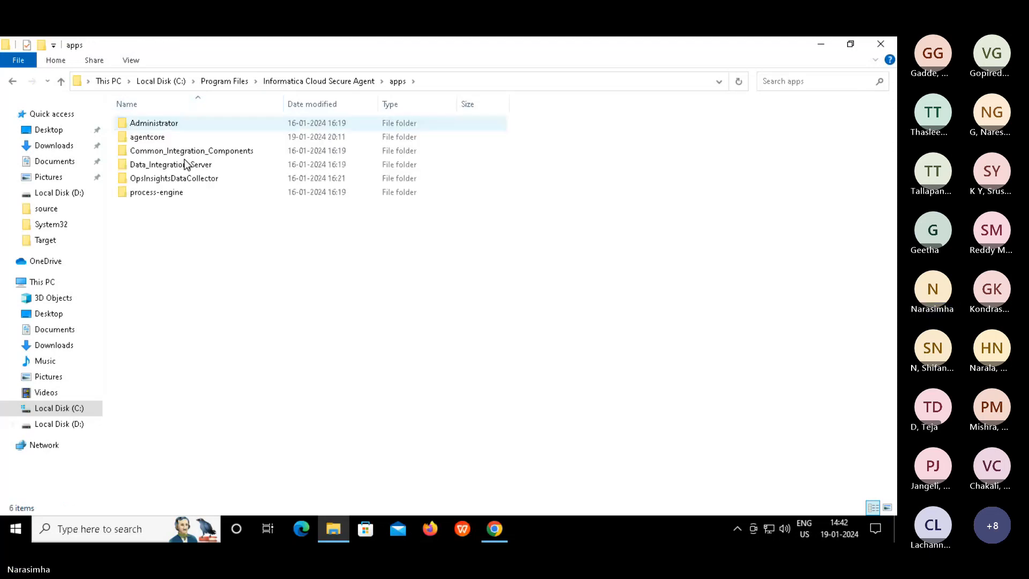
{"action": "left_click", "coordinate": [179, 167]}
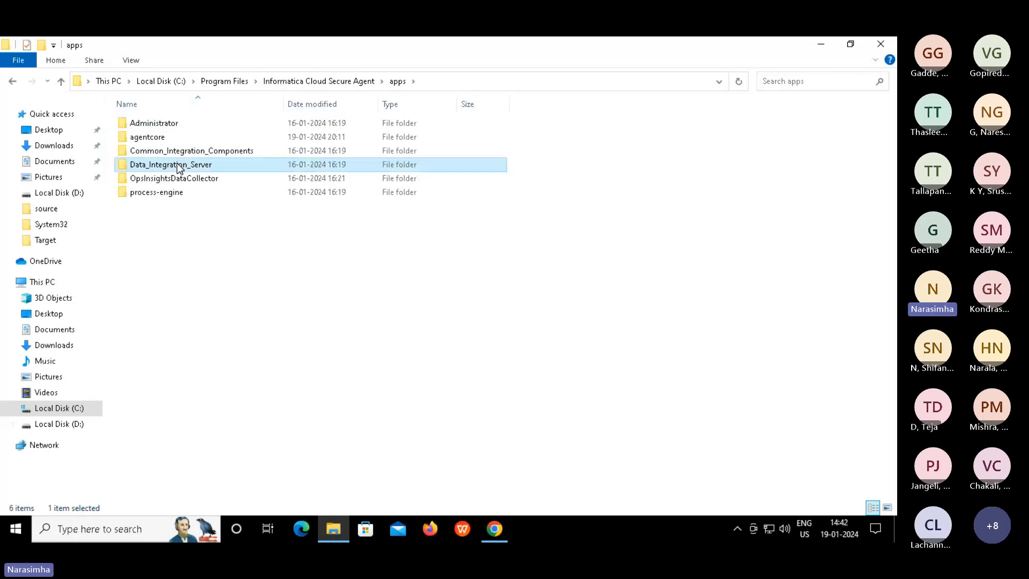
{"action": "key", "text": "Escape"}
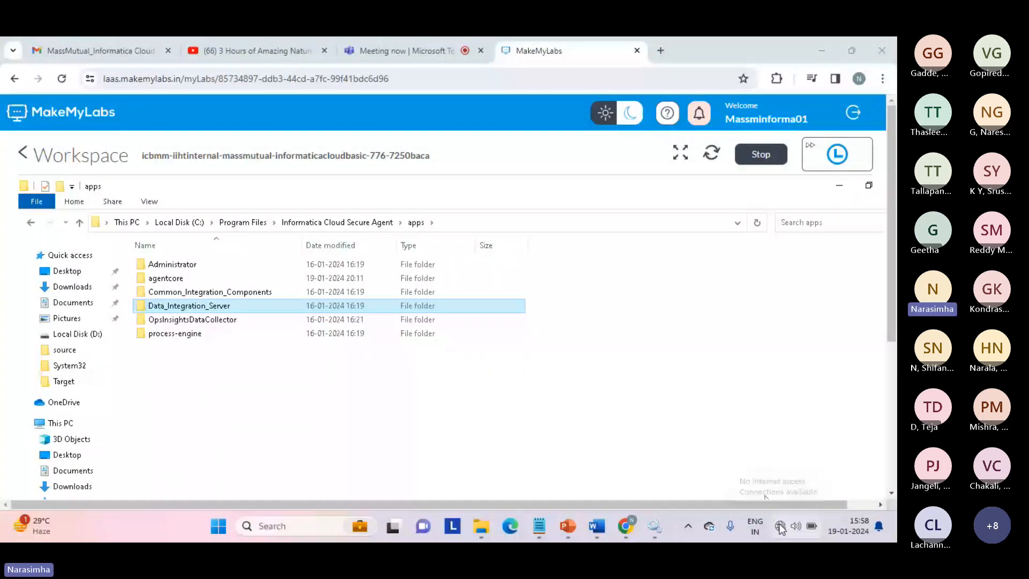
Check the Teams meeting, then reload the MakeMyLabs lab page showing Data_Integration_Server
{"action": "left_click", "coordinate": [779, 526]}
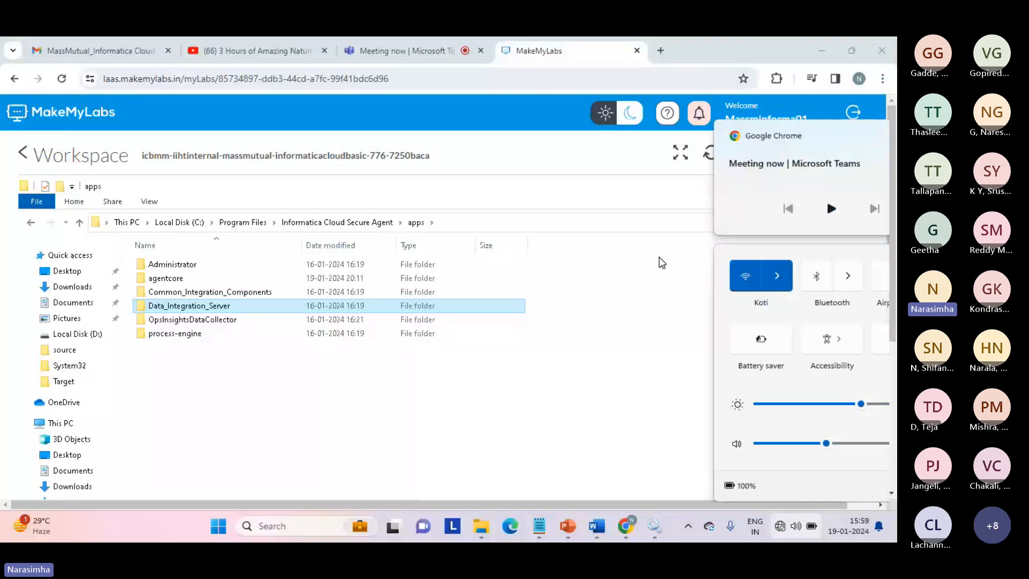
{"action": "left_click", "coordinate": [661, 261]}
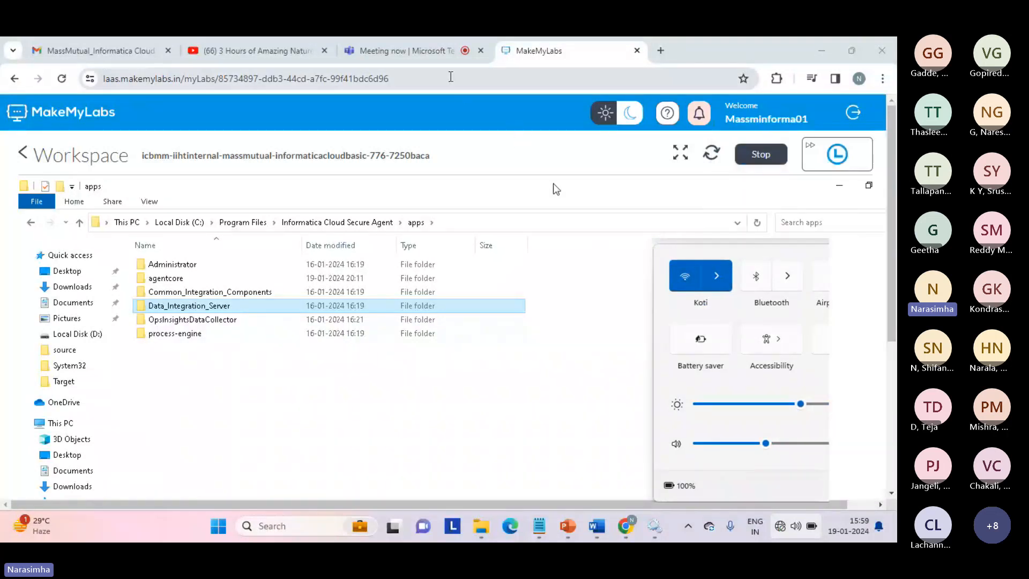
{"action": "left_click", "coordinate": [418, 51]}
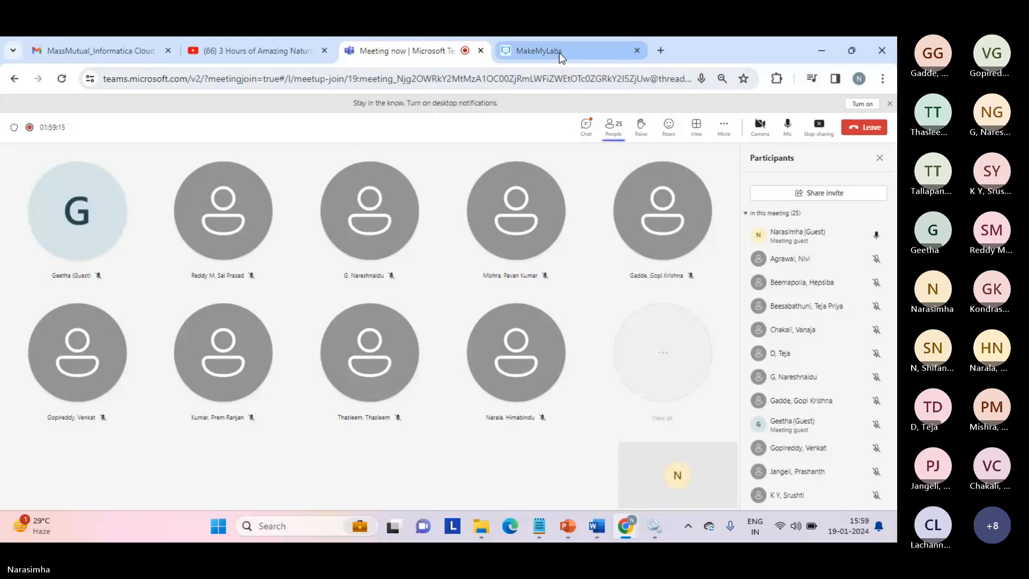
{"action": "mouse_move", "coordinate": [558, 52]}
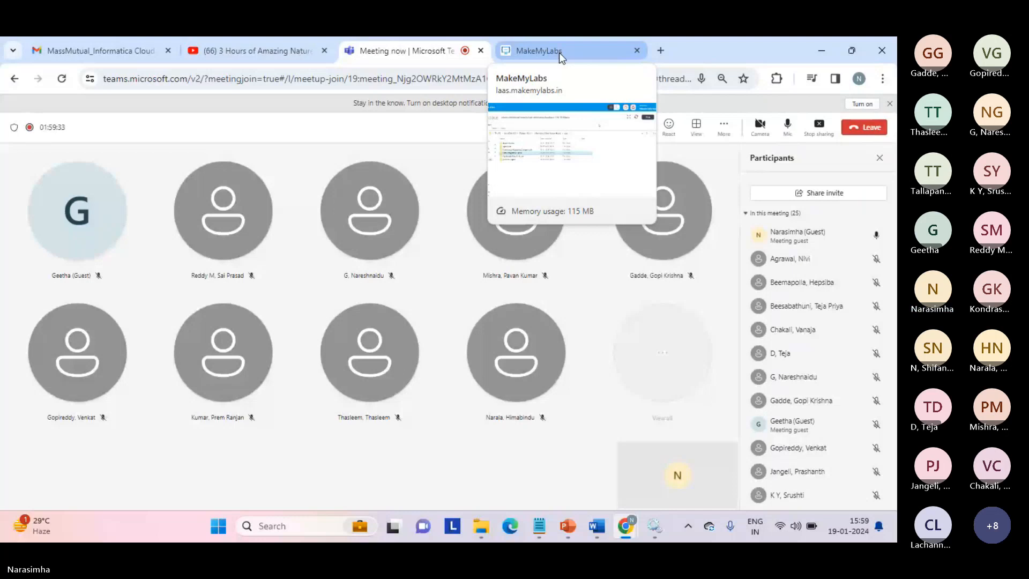
{"action": "left_click", "coordinate": [558, 53]}
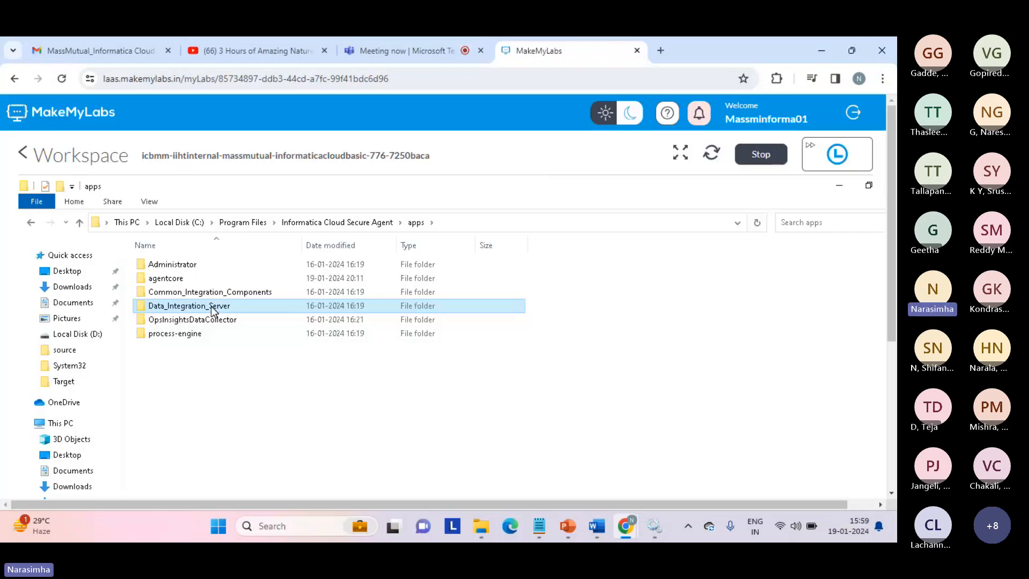
{"action": "left_click", "coordinate": [407, 80]}
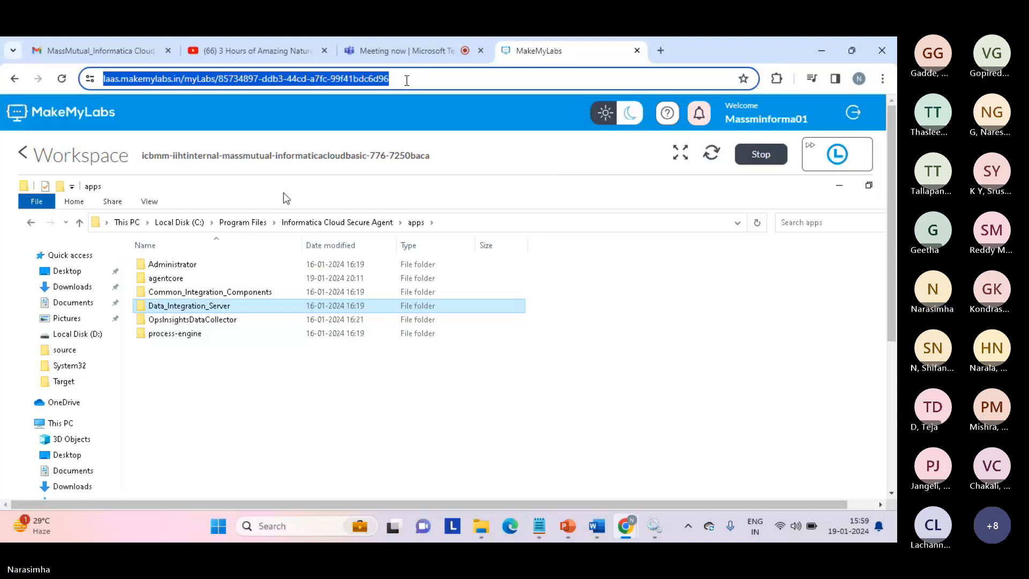
{"action": "key", "text": "Return"}
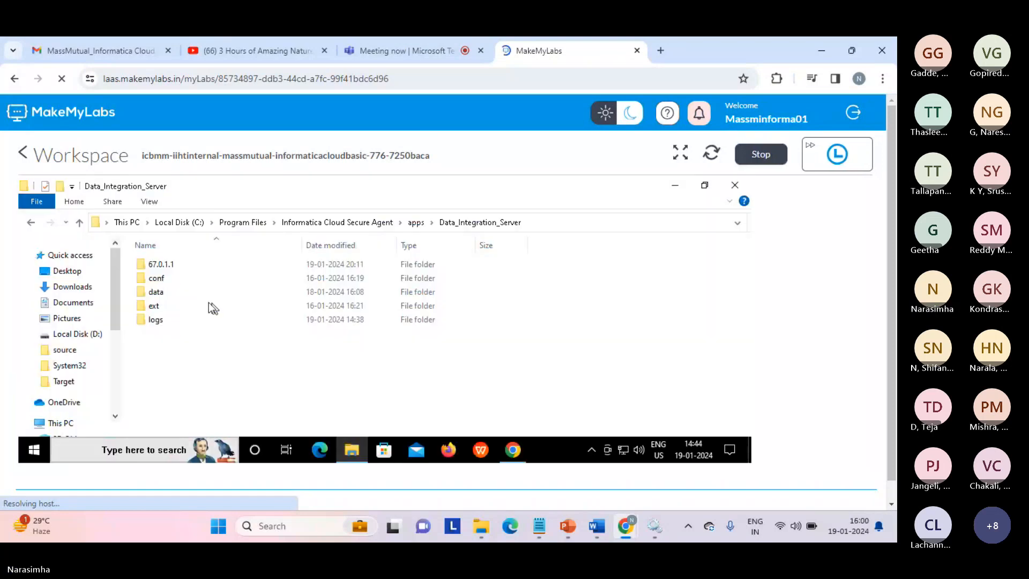
Open data > userparameters to find the param file, then bring back the Data Integration page
{"action": "double_click", "coordinate": [156, 292]}
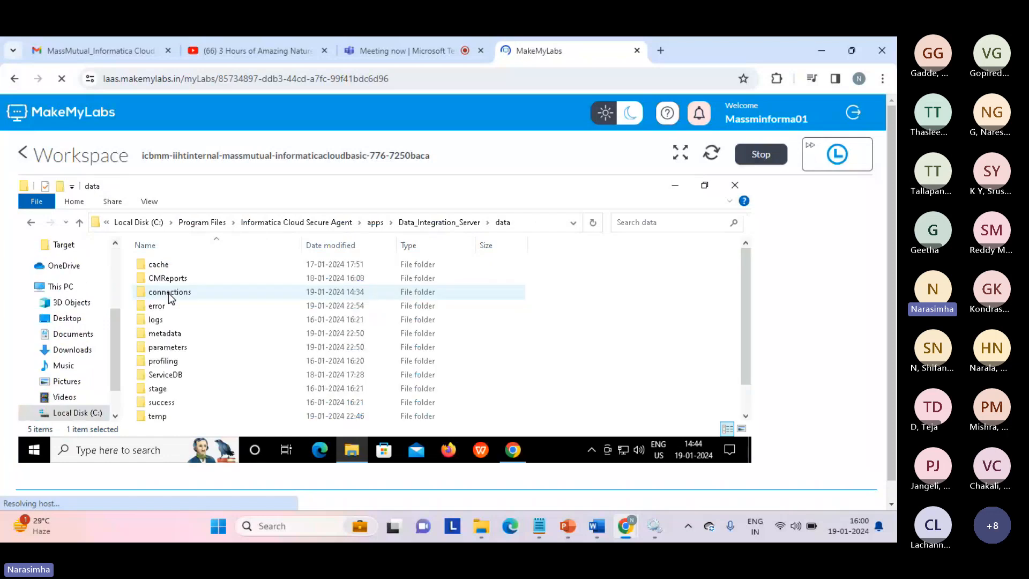
{"action": "left_click", "coordinate": [177, 375]}
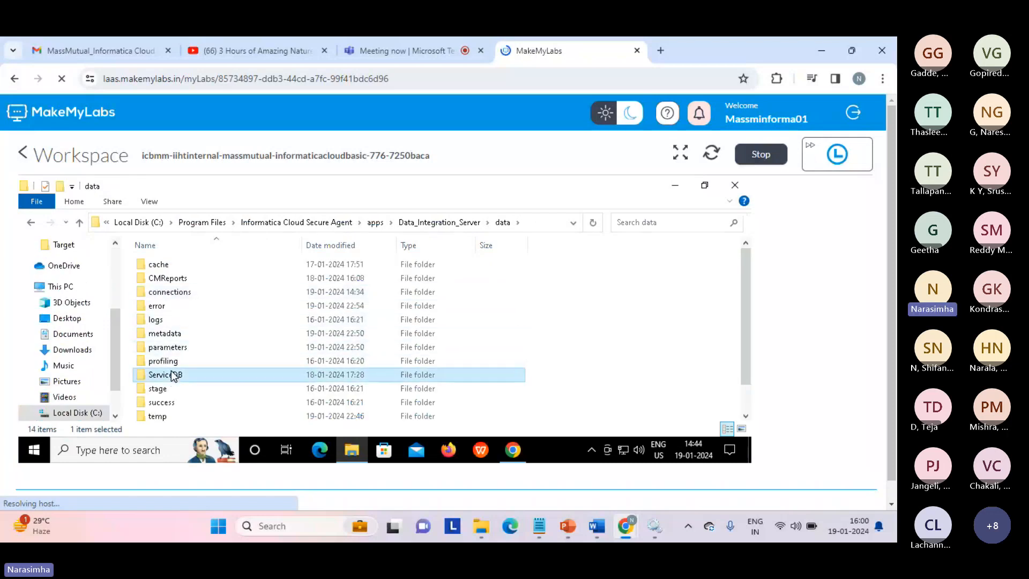
{"action": "left_click", "coordinate": [680, 152]}
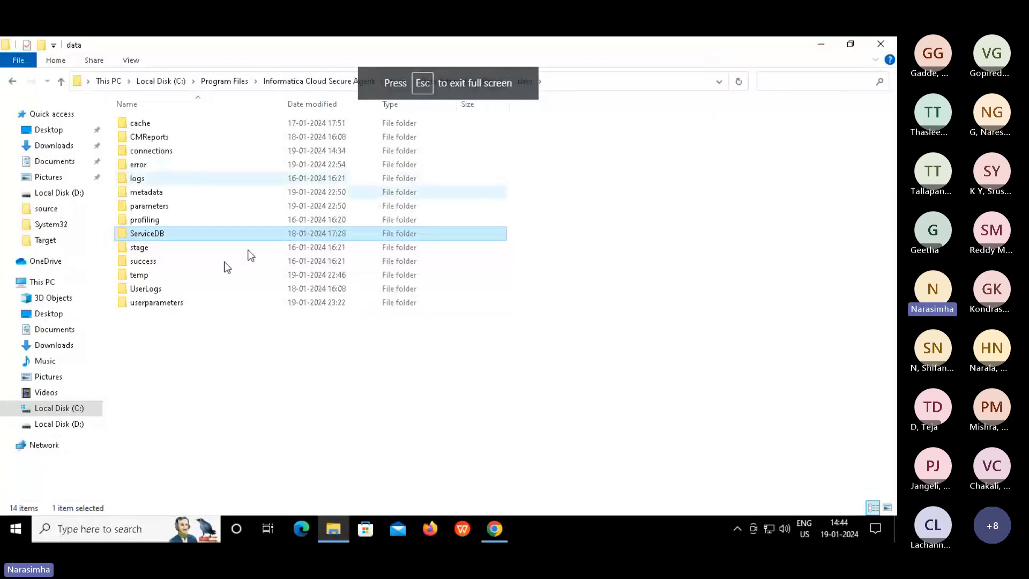
{"action": "double_click", "coordinate": [162, 306]}
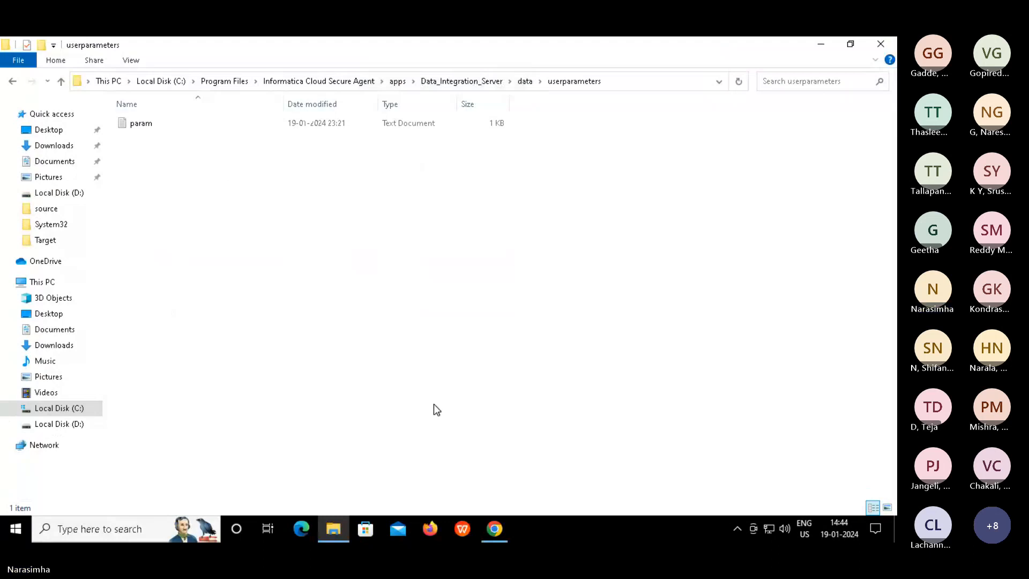
{"action": "mouse_move", "coordinate": [495, 531]}
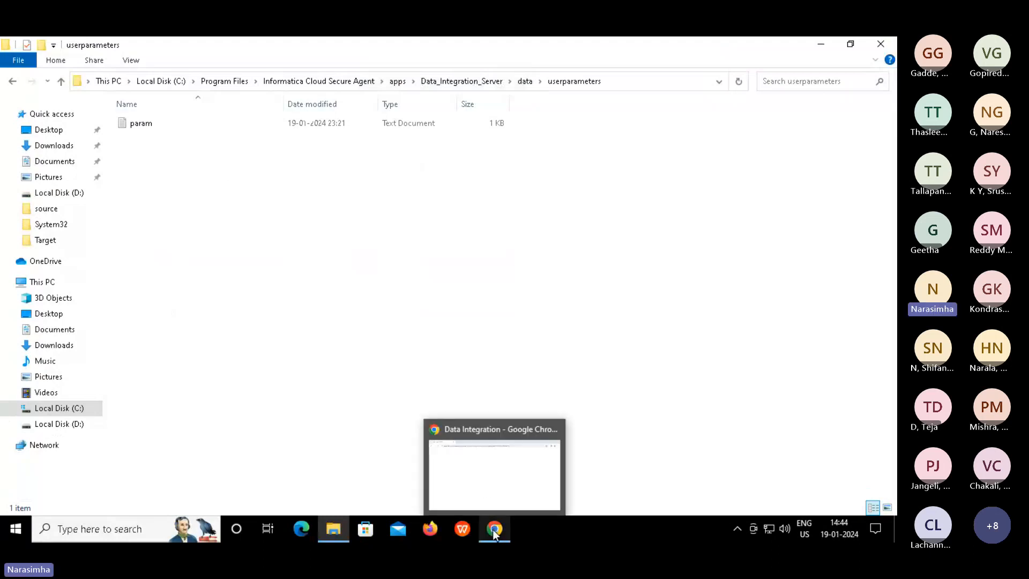
{"action": "left_click", "coordinate": [502, 477]}
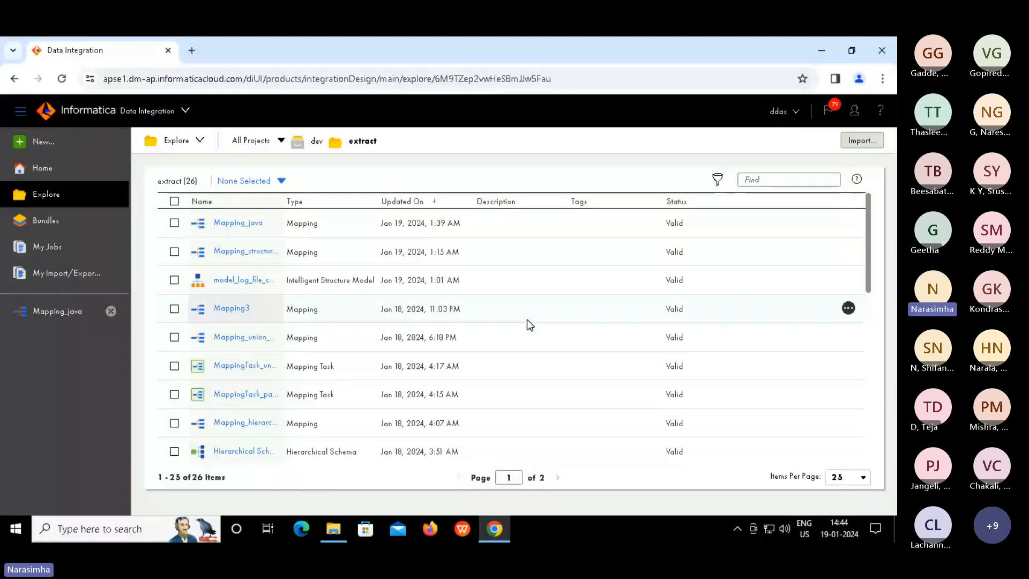
Check the Teams meeting, then open the New Asset dialog to choose a Synchronization Task
{"action": "key", "text": "Escape"}
{"action": "left_click", "coordinate": [421, 51]}
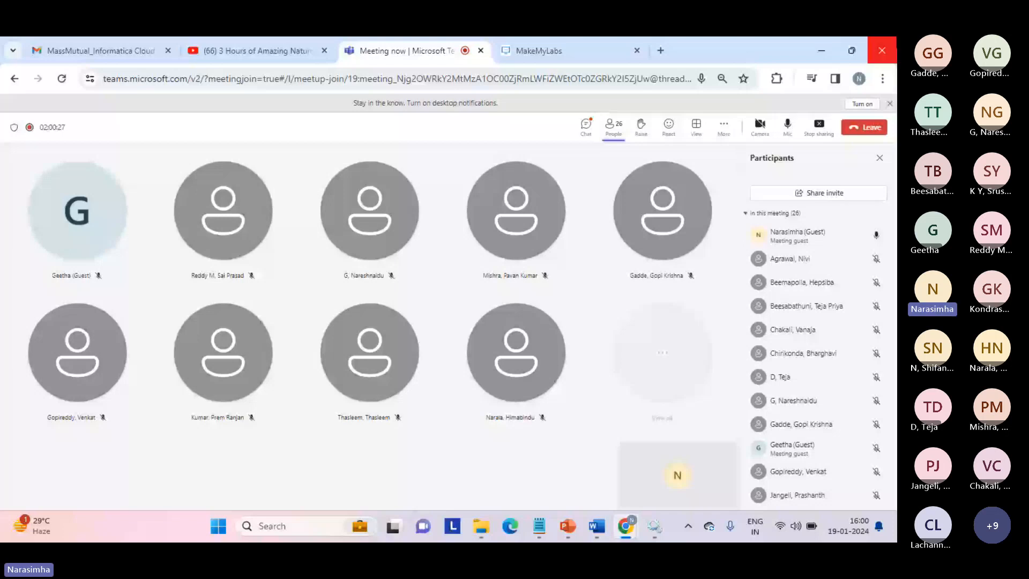
{"action": "left_click", "coordinate": [572, 54]}
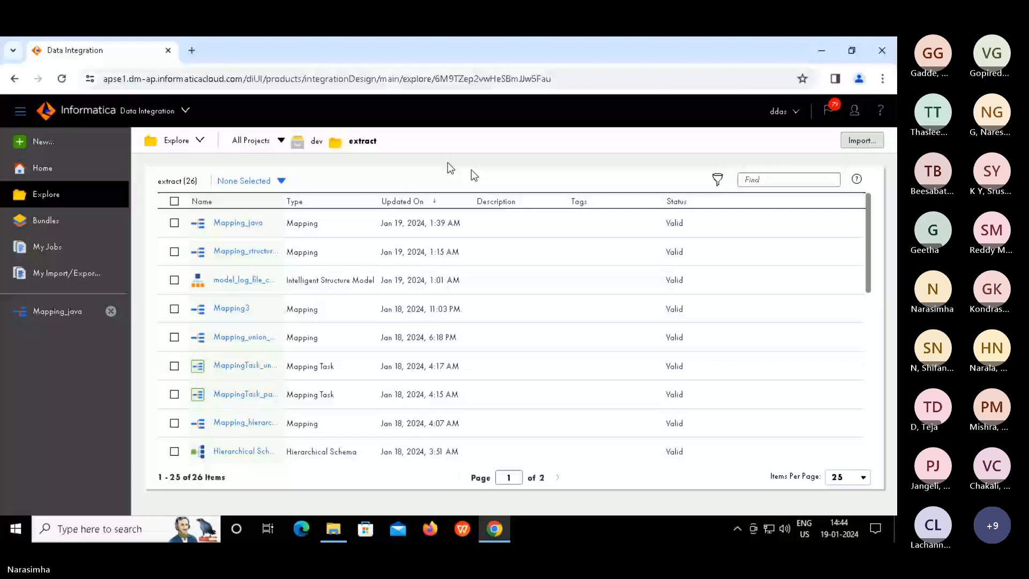
{"action": "left_click", "coordinate": [43, 142]}
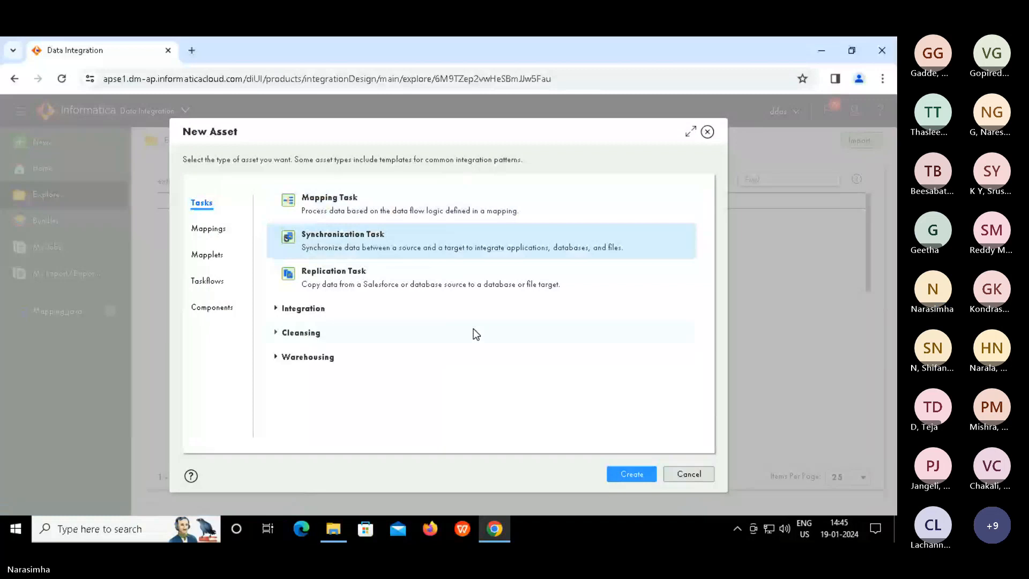
Create the synchronization task 'Synchronization Task_param' with task operation Insert and advance to Source Details
{"action": "left_click", "coordinate": [628, 472]}
{"action": "type", "text": "param"}
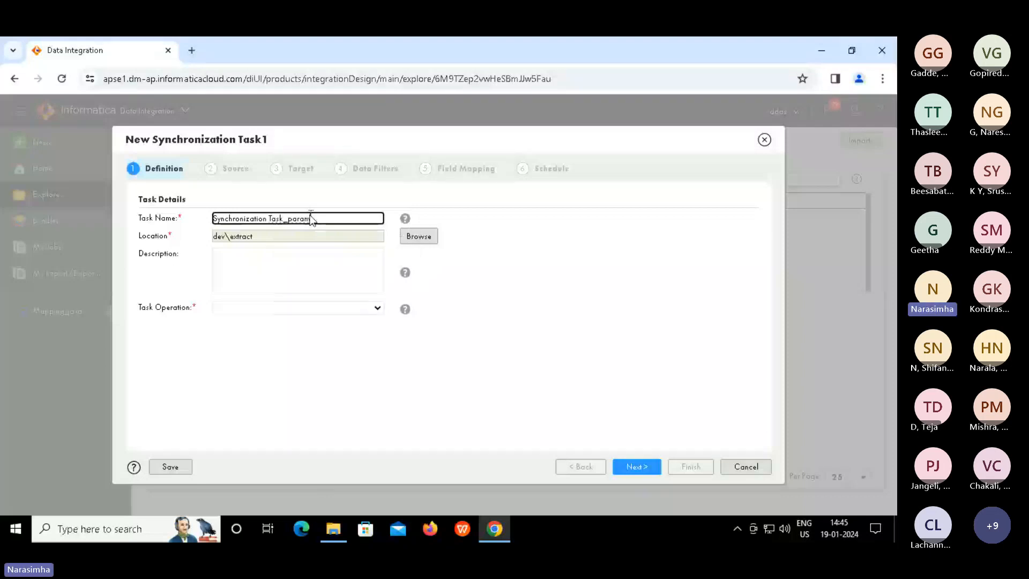
{"action": "left_click", "coordinate": [490, 296]}
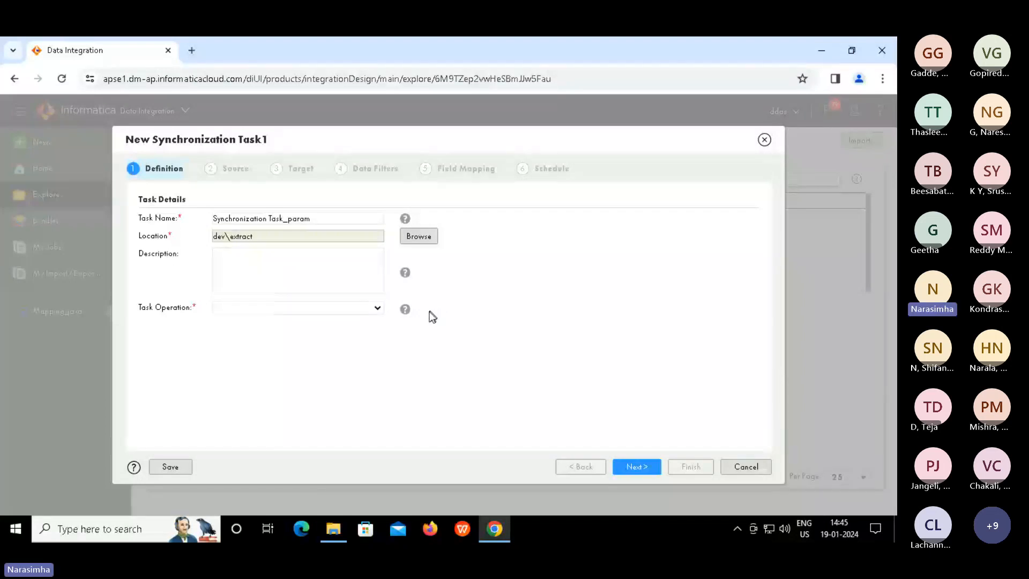
{"action": "left_click", "coordinate": [378, 308]}
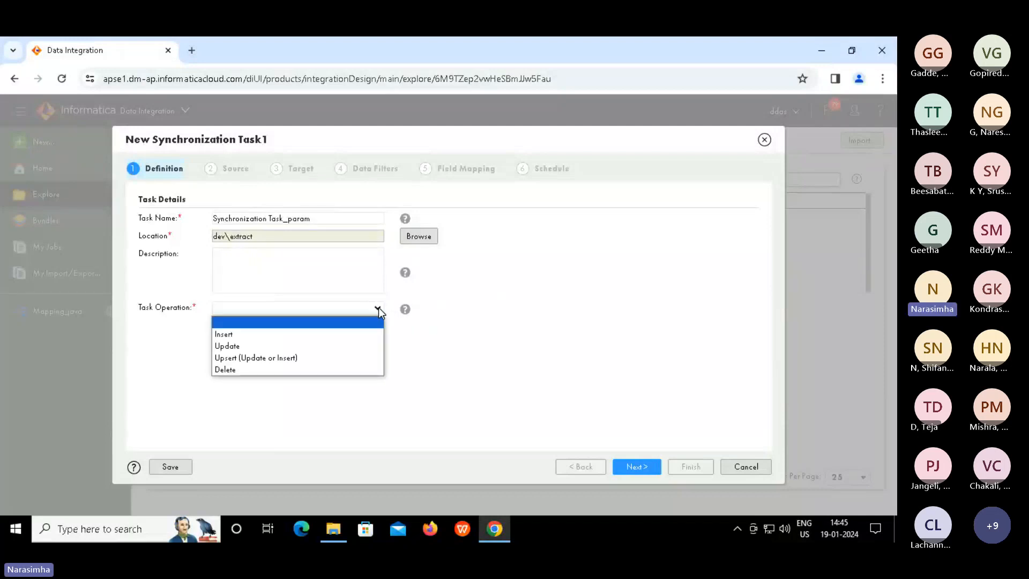
{"action": "left_click", "coordinate": [273, 336]}
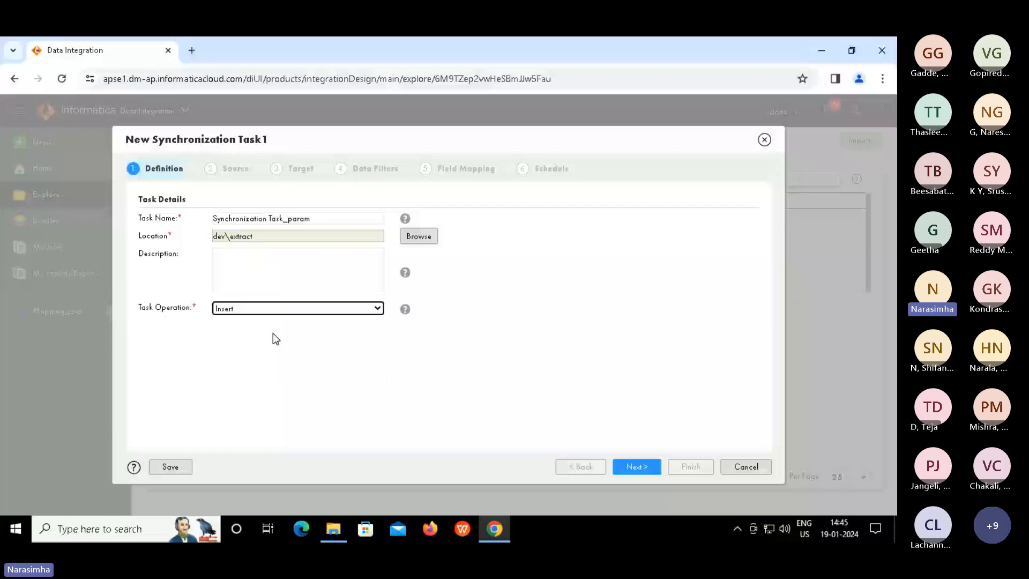
{"action": "left_click", "coordinate": [632, 467]}
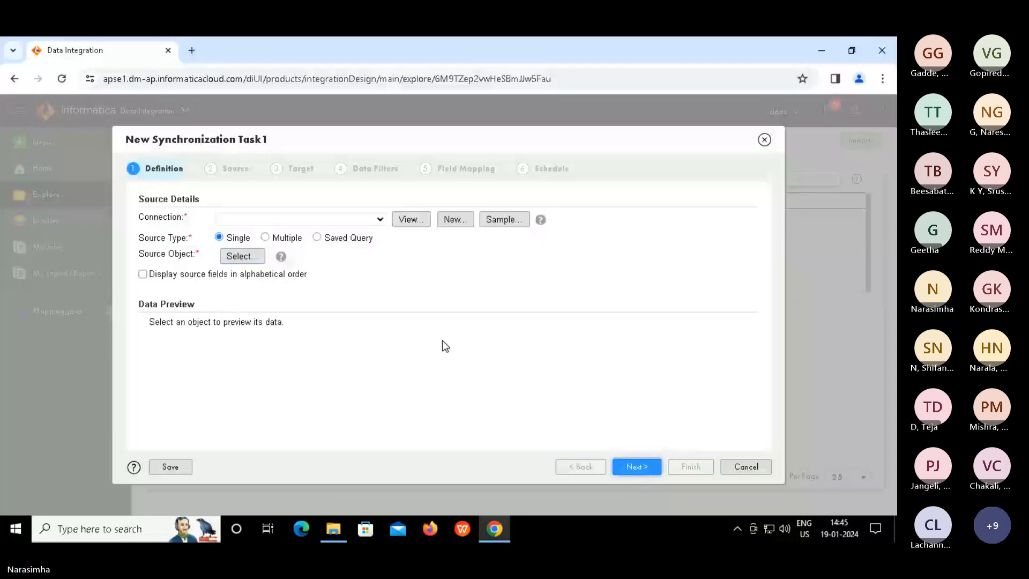
Use seq_1.txt from source_file_connection as the task source, found by searching 'seq'
{"action": "left_click", "coordinate": [374, 222]}
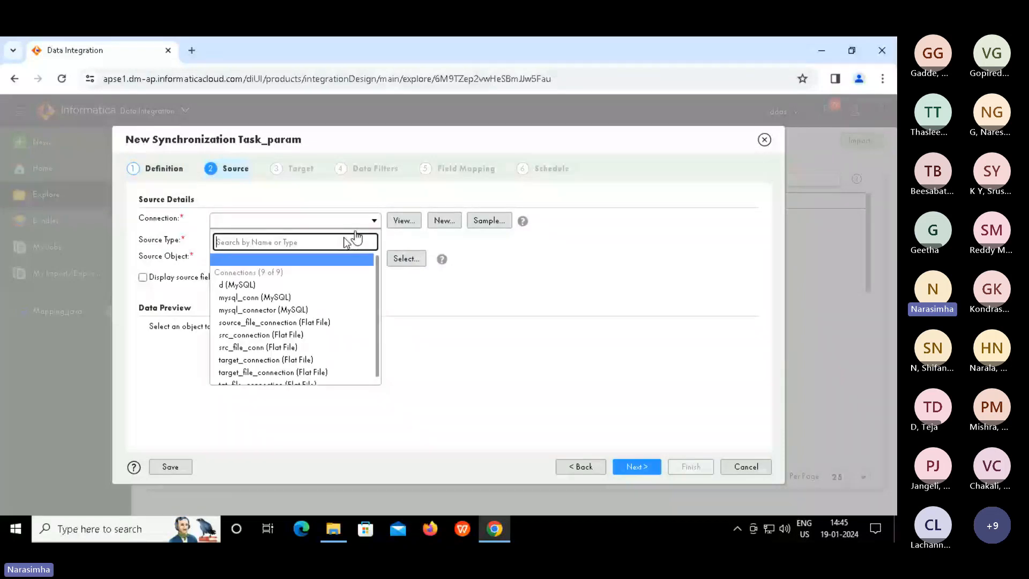
{"action": "left_click", "coordinate": [247, 323]}
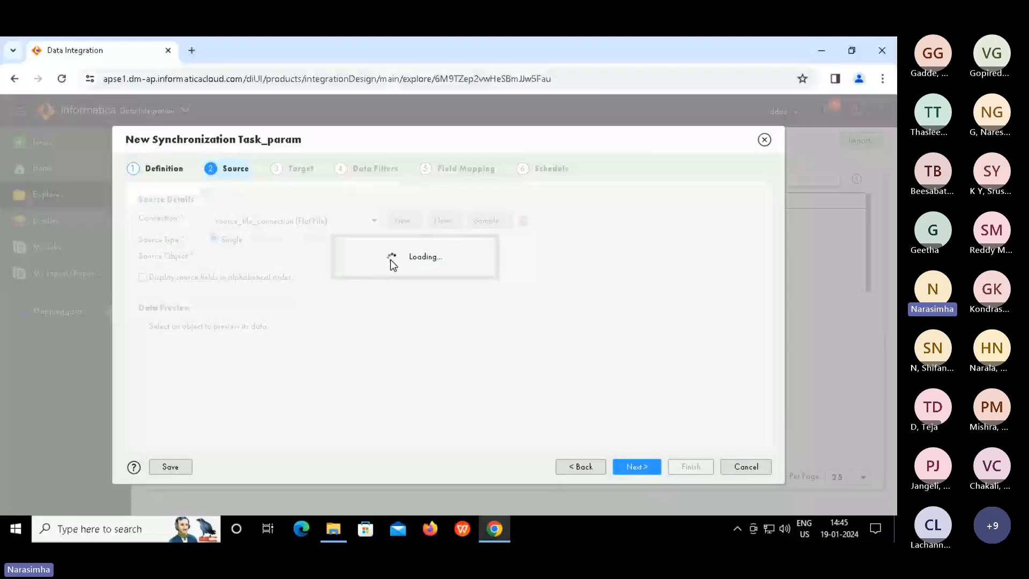
{"action": "left_click", "coordinate": [391, 259]}
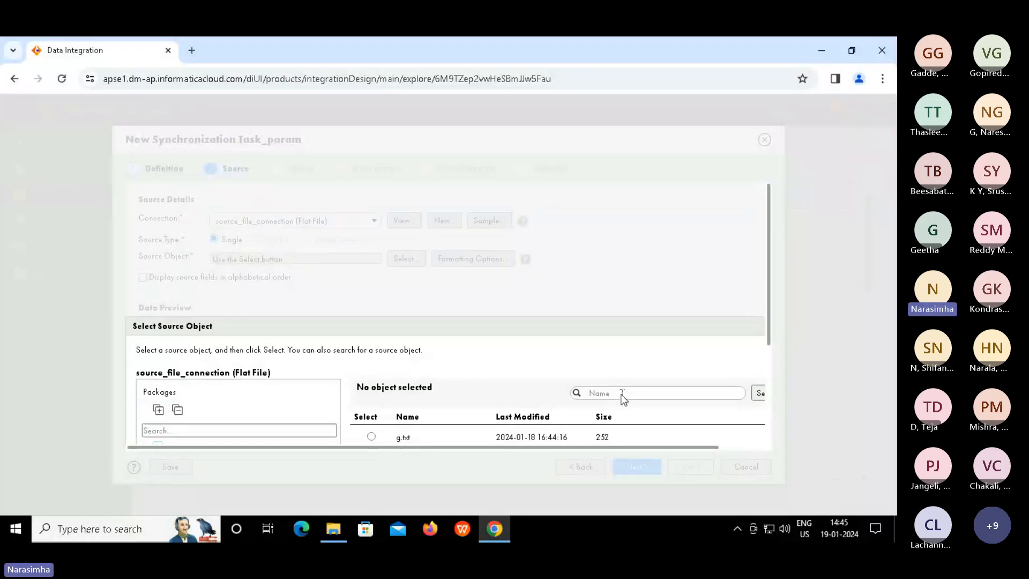
{"action": "type", "text": "seq"}
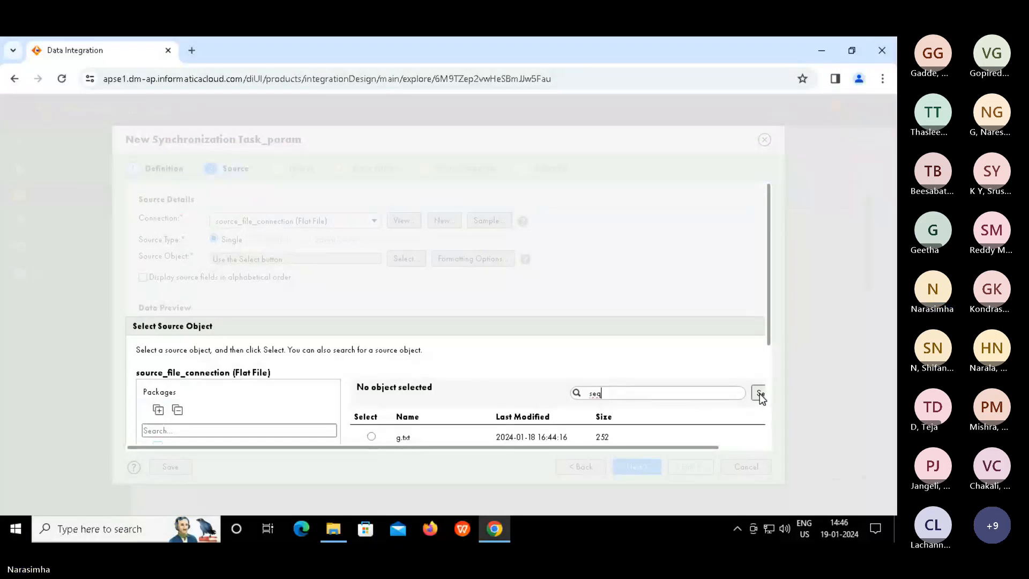
{"action": "left_click", "coordinate": [761, 393]}
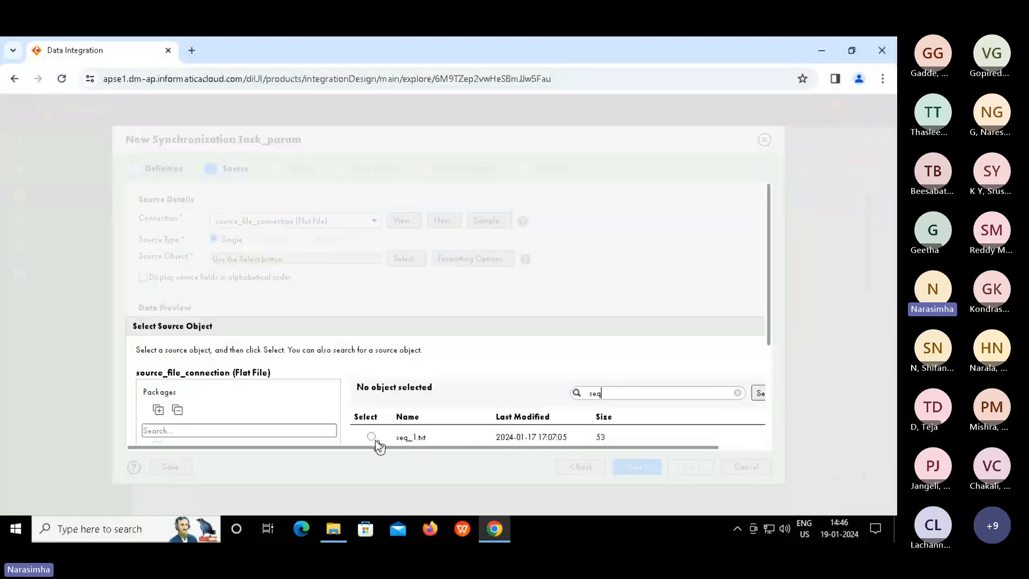
{"action": "left_click", "coordinate": [372, 437]}
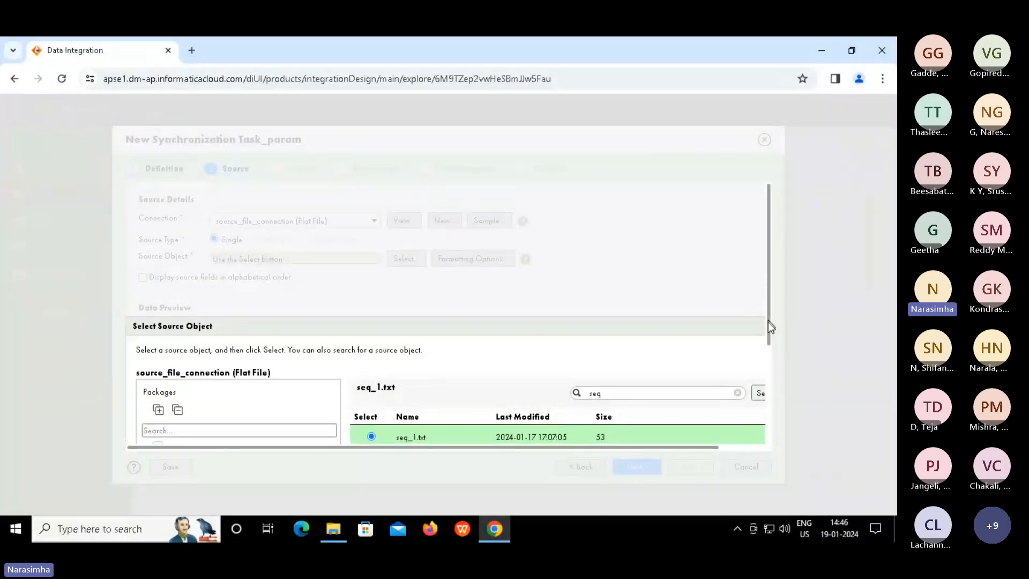
{"action": "left_click_drag", "start_coordinate": [770, 324], "coordinate": [767, 385]}
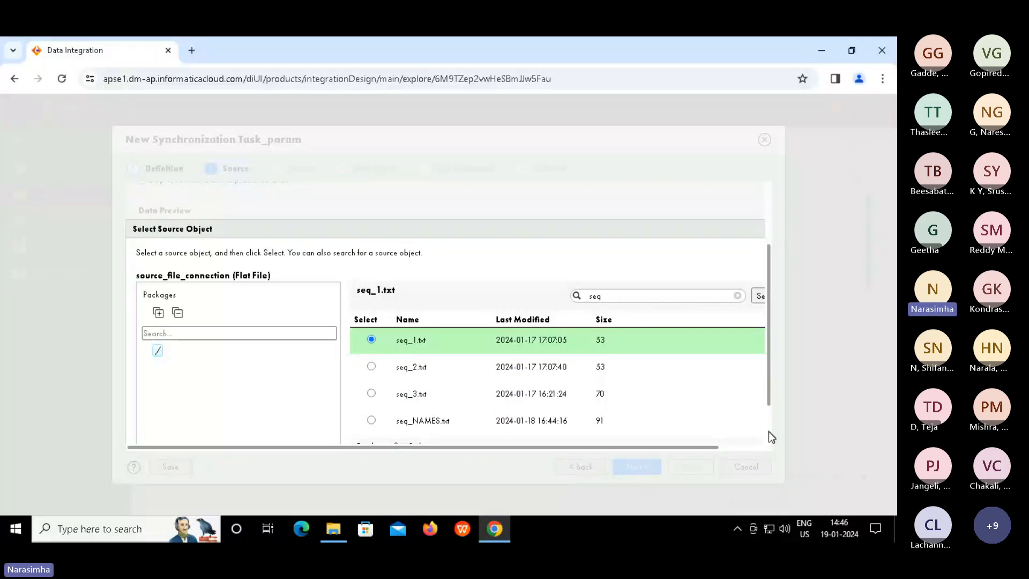
{"action": "scroll", "coordinate": [769, 432], "scroll_direction": "down", "scroll_amount": 1}
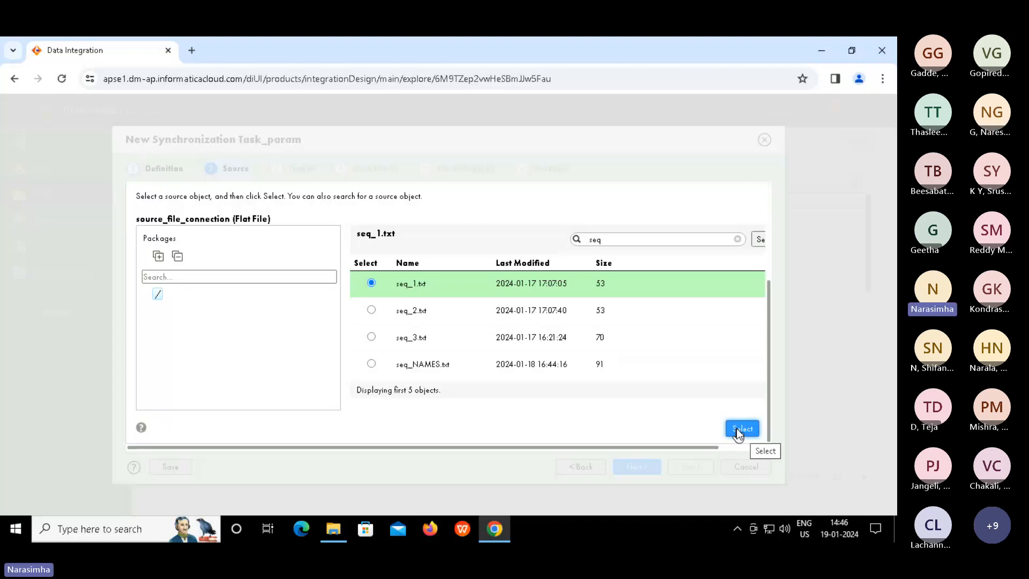
{"action": "left_click", "coordinate": [737, 429]}
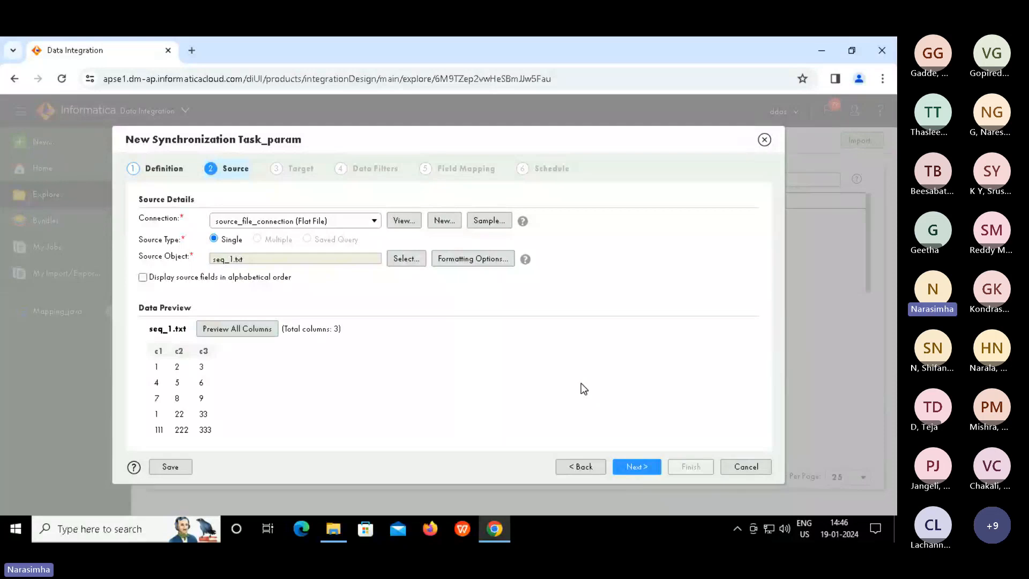
{"action": "left_click", "coordinate": [632, 468]}
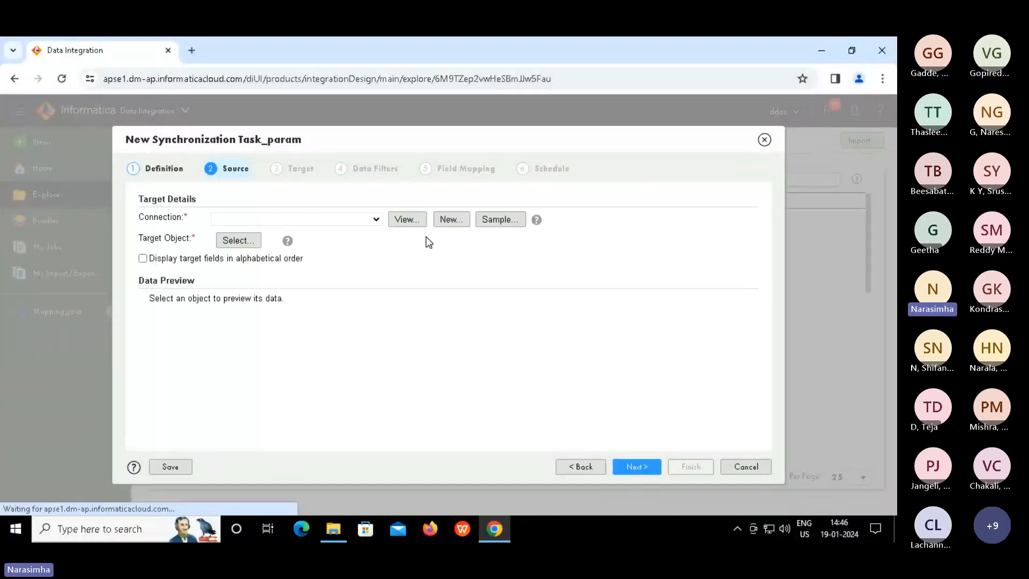
Set expression_tgt.txt on target_file_connection as the target and load its 12-column preview
{"action": "left_click", "coordinate": [372, 222]}
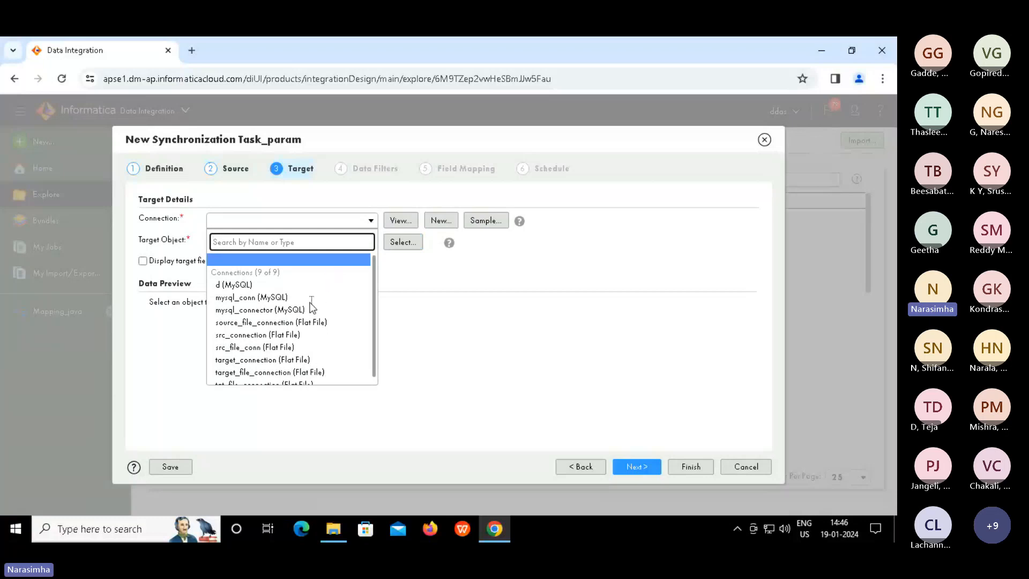
{"action": "left_click", "coordinate": [265, 372]}
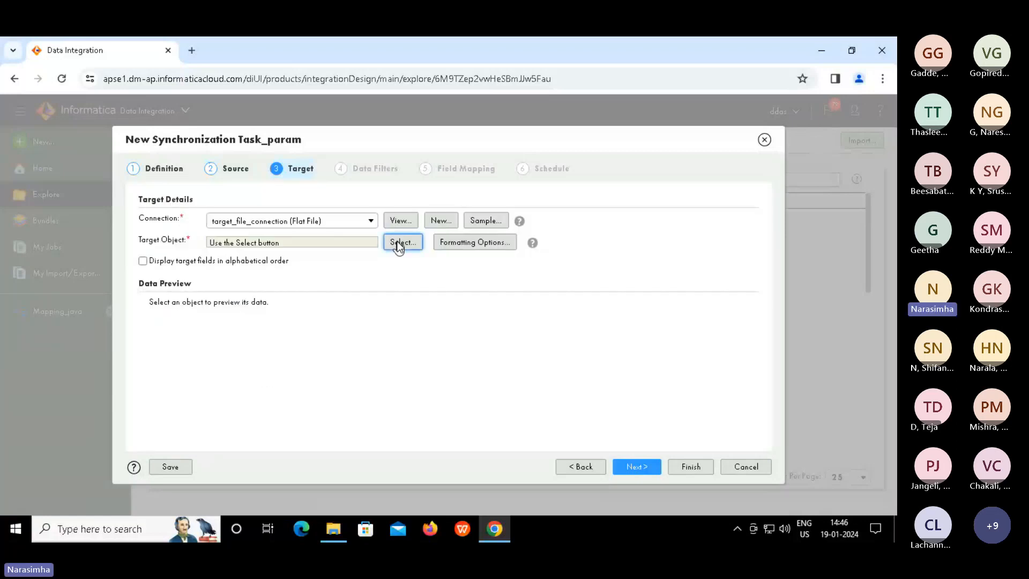
{"action": "left_click", "coordinate": [398, 245]}
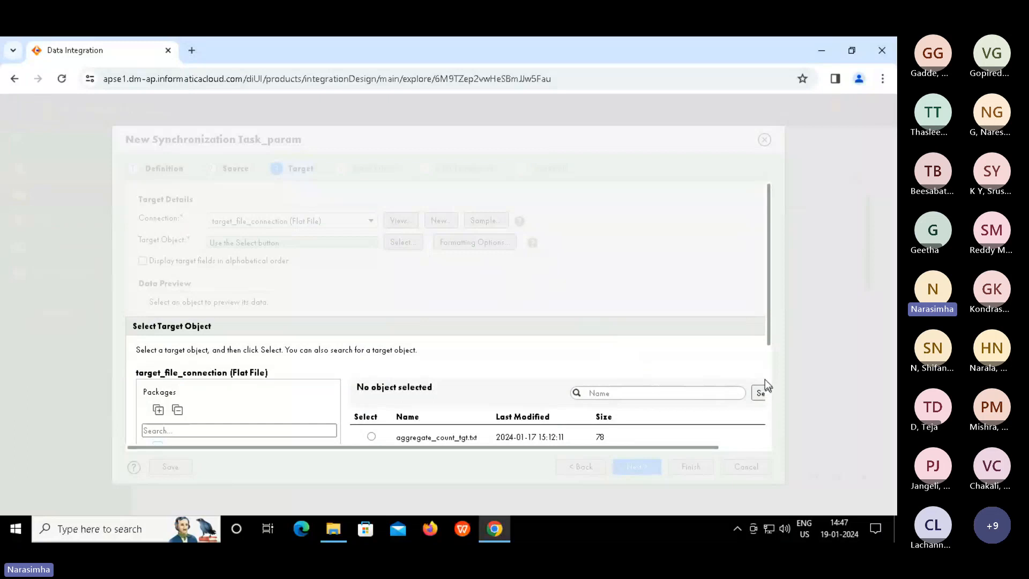
{"action": "left_click_drag", "start_coordinate": [768, 339], "coordinate": [771, 404]}
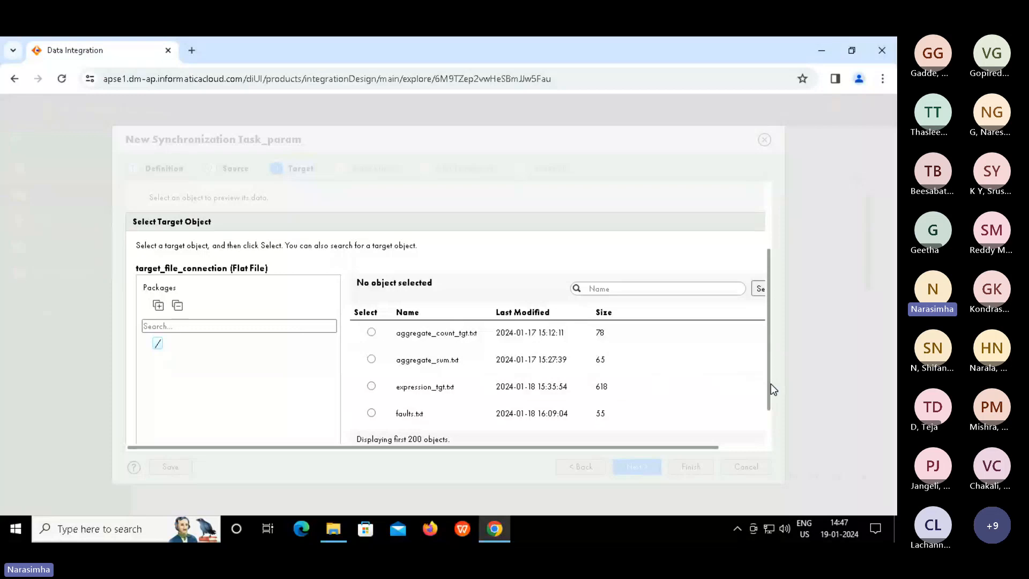
{"action": "scroll", "coordinate": [770, 429], "scroll_direction": "down", "scroll_amount": 1}
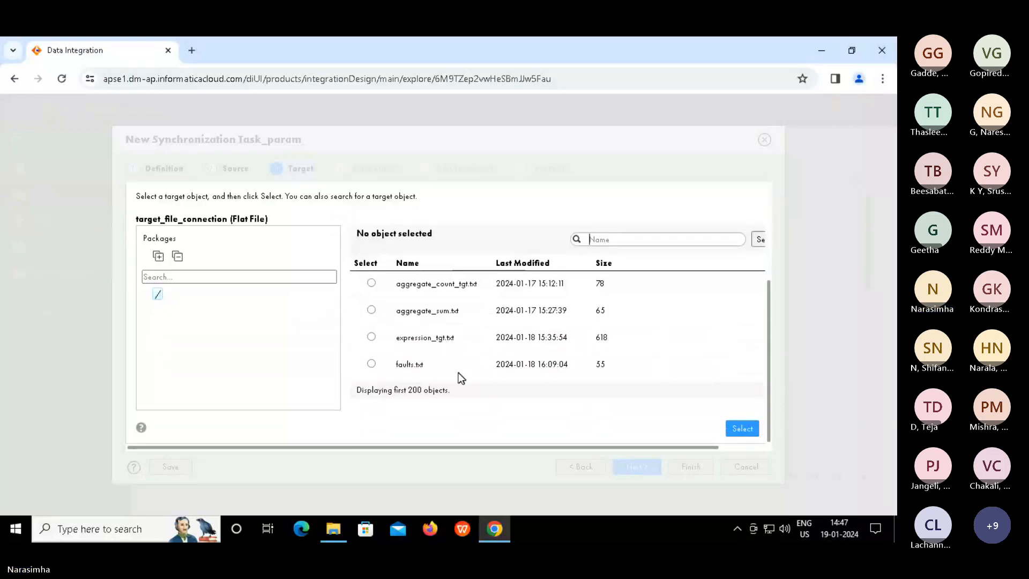
{"action": "left_click", "coordinate": [371, 337]}
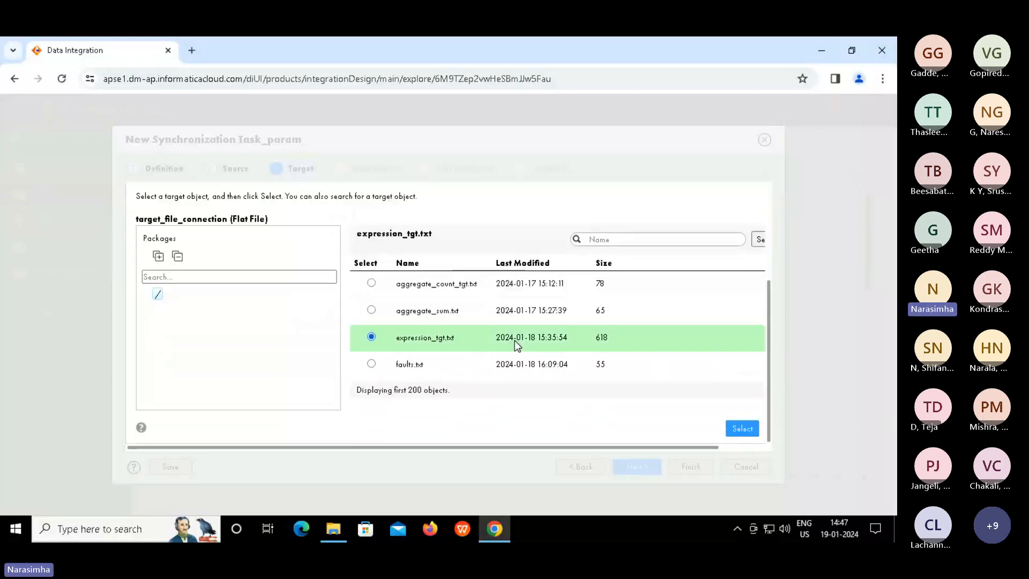
{"action": "left_click", "coordinate": [740, 430]}
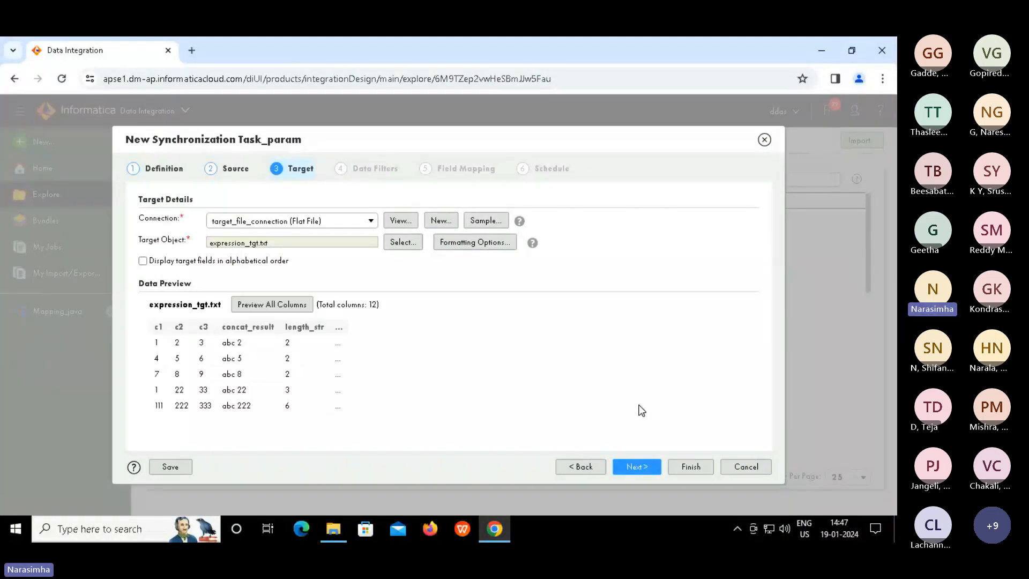
Advance to the Data Filters step and start a new advanced data filter
{"action": "left_click", "coordinate": [637, 467]}
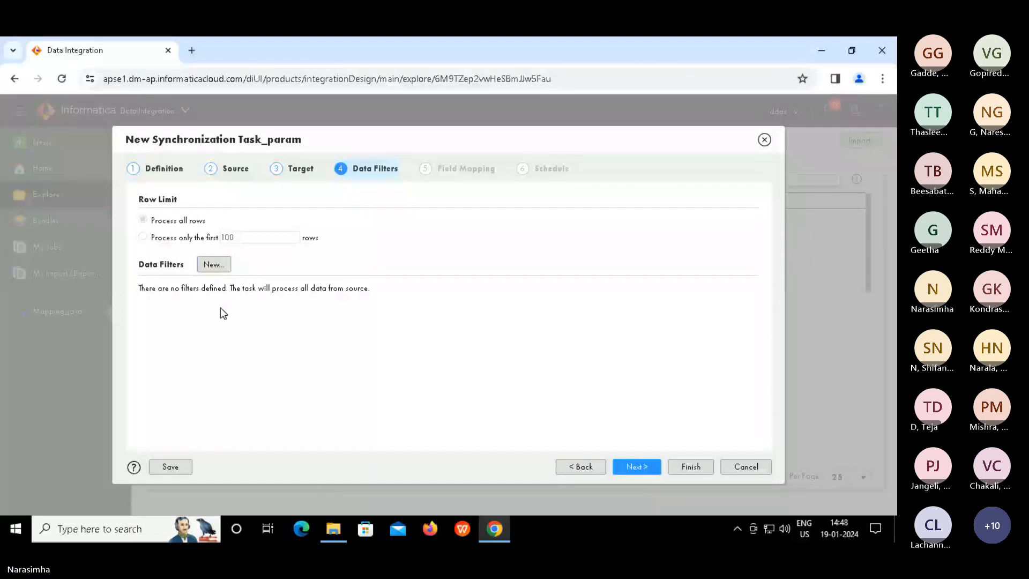
{"action": "left_click", "coordinate": [217, 268]}
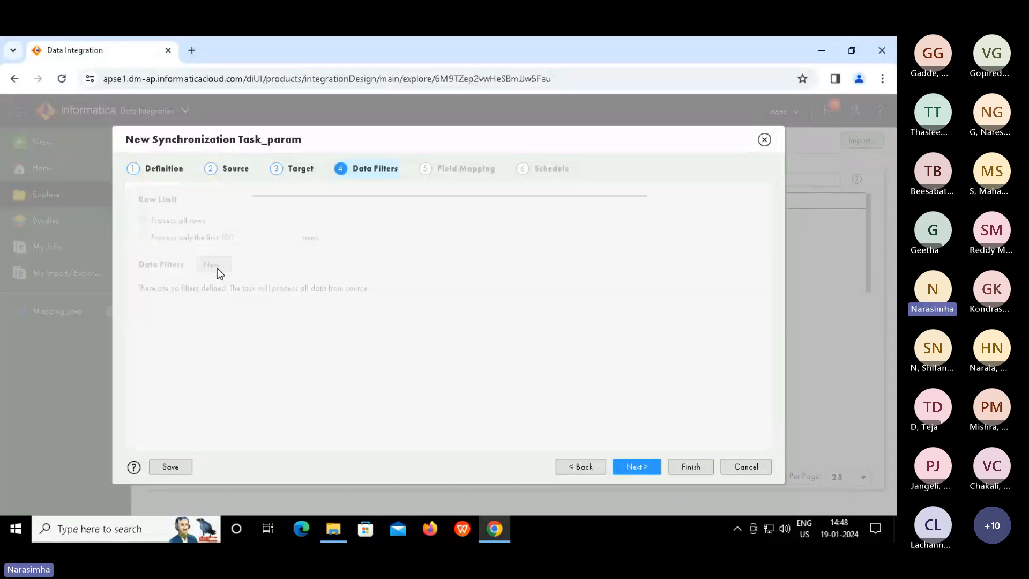
Add a data filter on object seq_1.txt with expression c1>1 and save it
{"action": "left_click", "coordinate": [427, 266]}
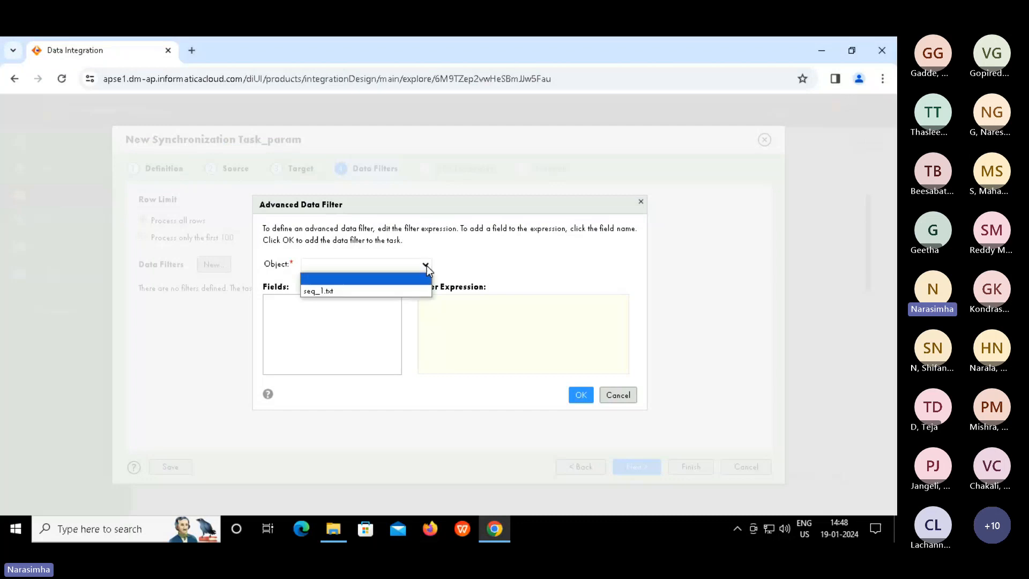
{"action": "left_click", "coordinate": [329, 291]}
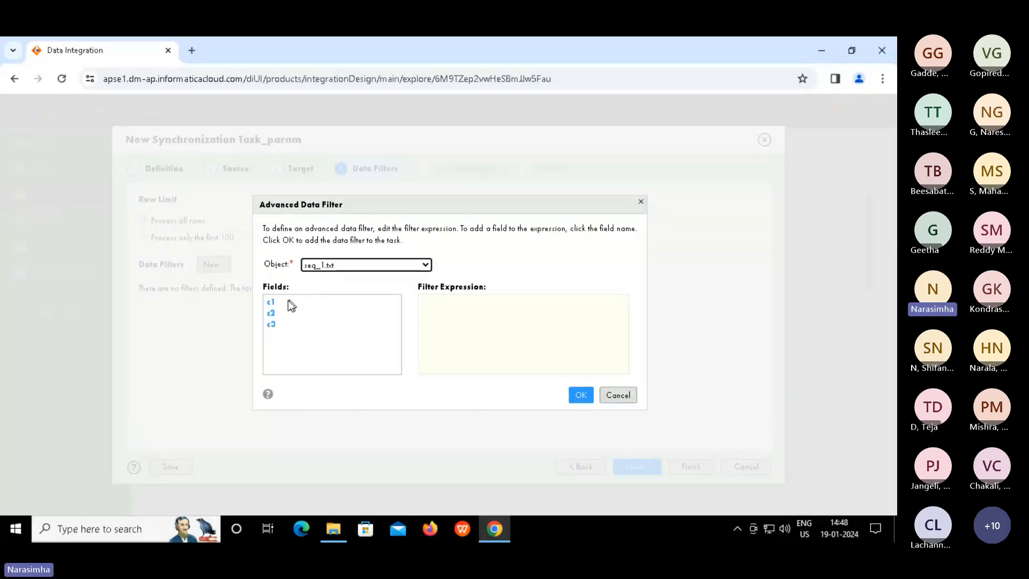
{"action": "left_click", "coordinate": [272, 303]}
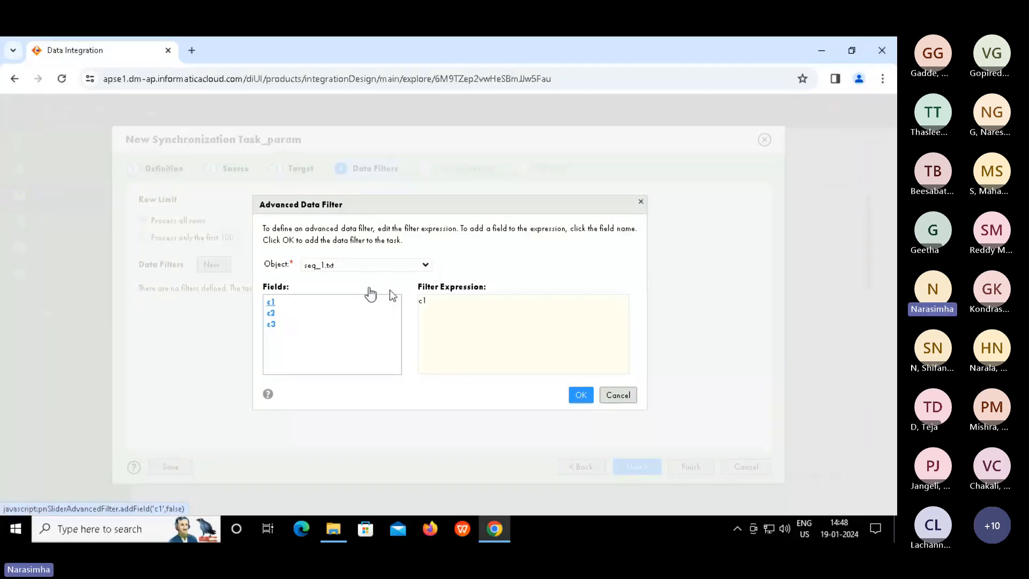
{"action": "left_click", "coordinate": [446, 303]}
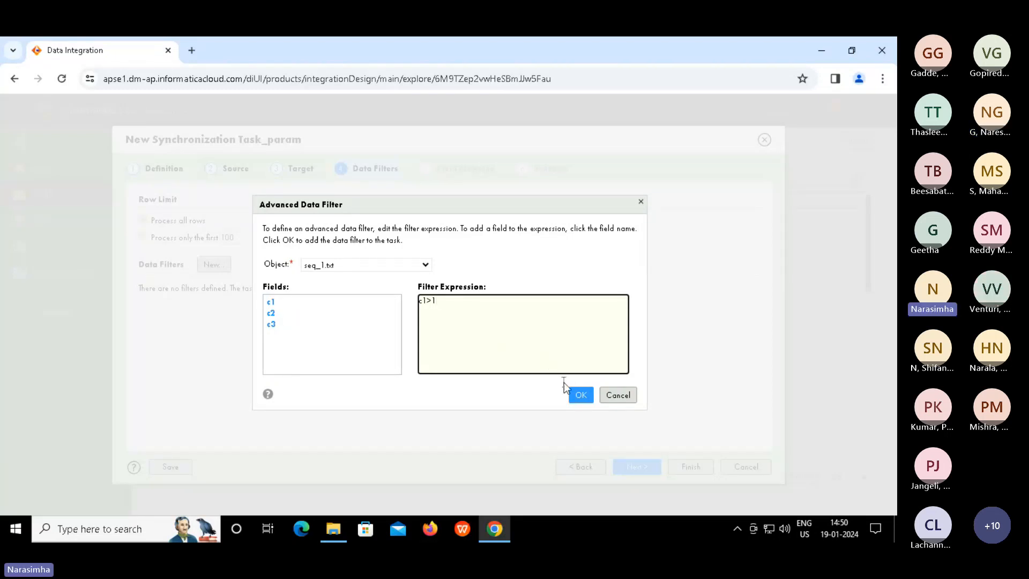
{"action": "left_click", "coordinate": [583, 394]}
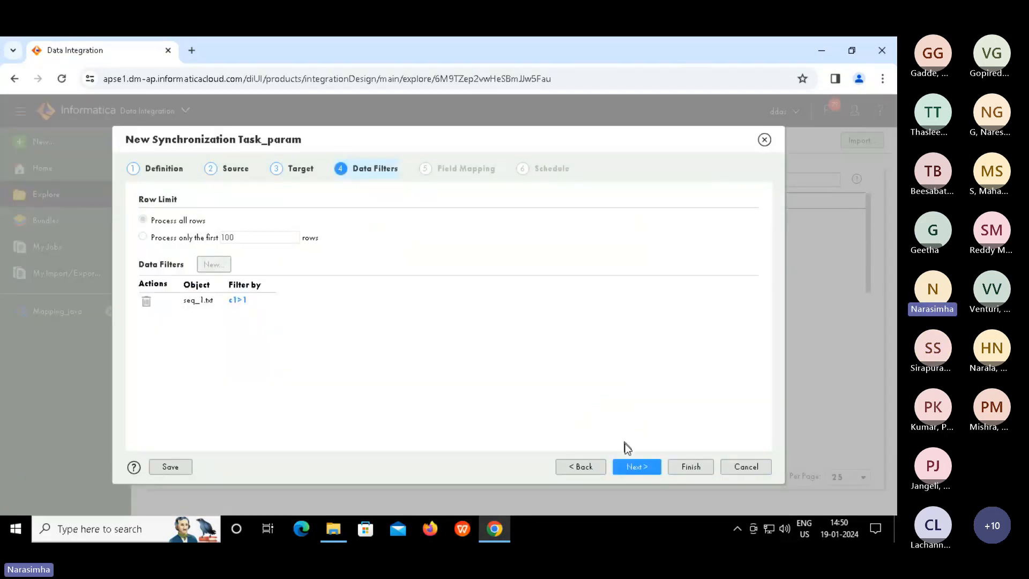
Pass through Field Mapping and Schedule, check the Parameter File Name field, and finish the task
{"action": "left_click", "coordinate": [634, 464]}
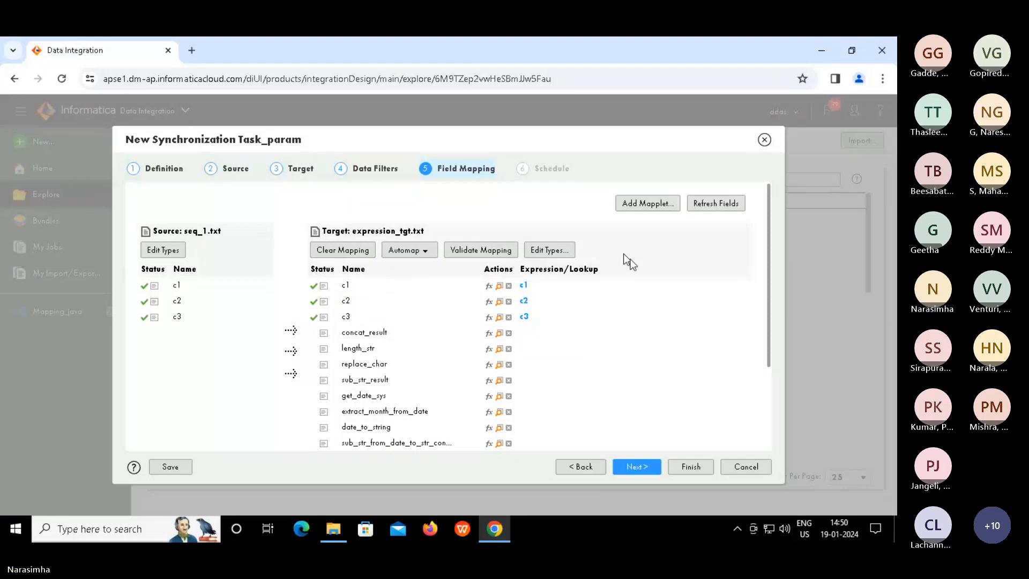
{"action": "left_click", "coordinate": [635, 464]}
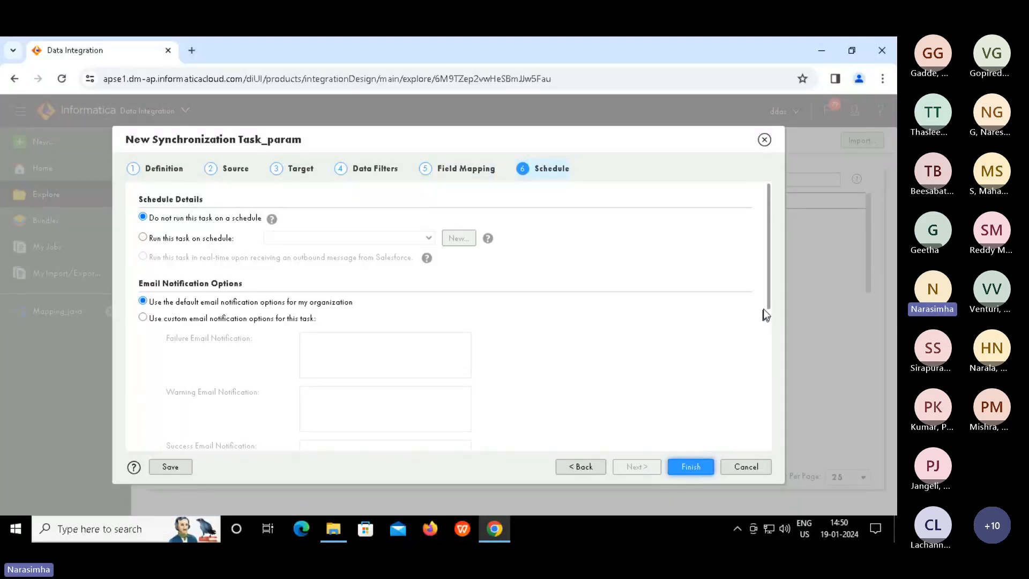
{"action": "scroll", "coordinate": [771, 407], "scroll_direction": "down", "scroll_amount": 5}
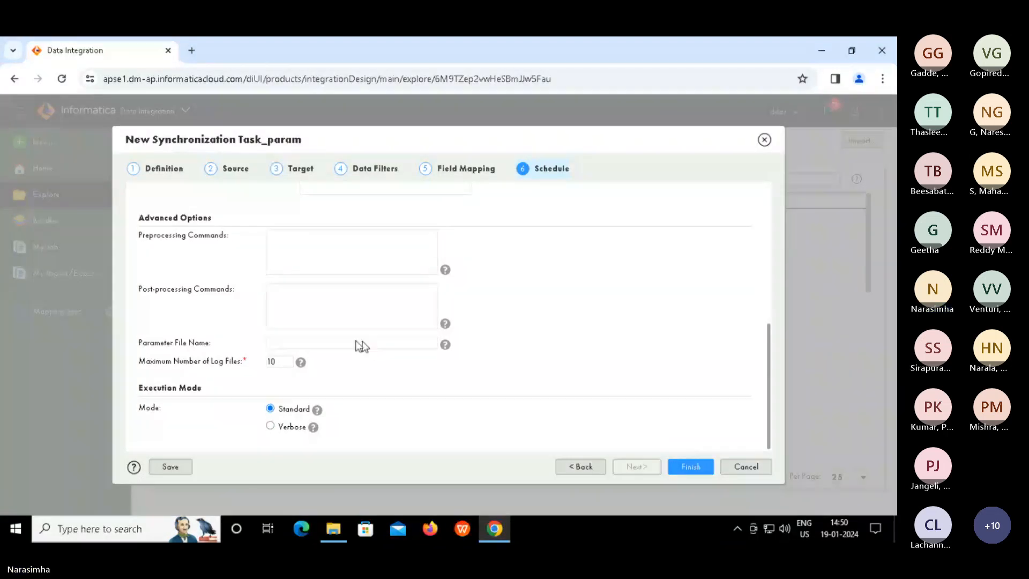
{"action": "left_click", "coordinate": [328, 343]}
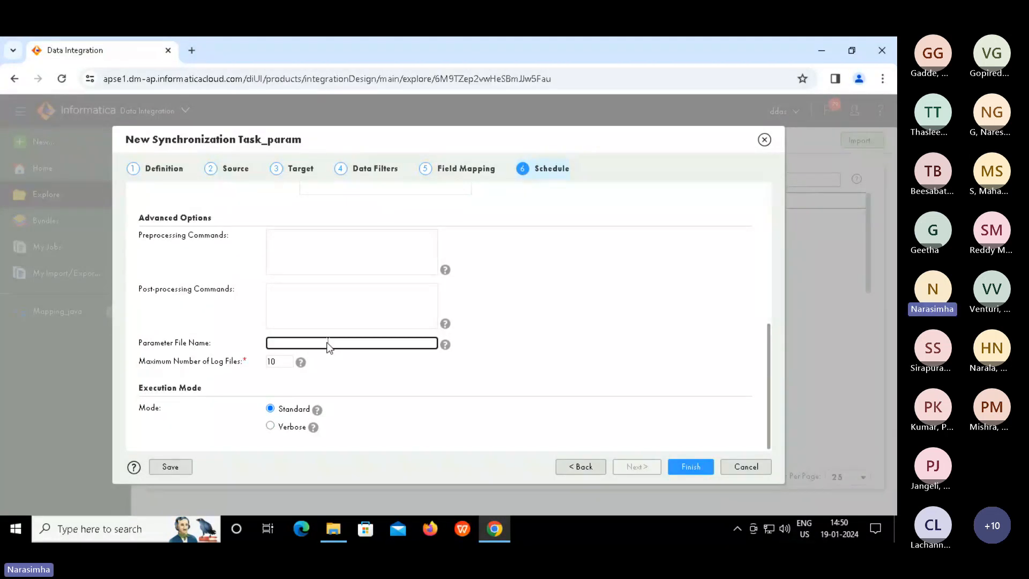
{"action": "left_click", "coordinate": [691, 467]}
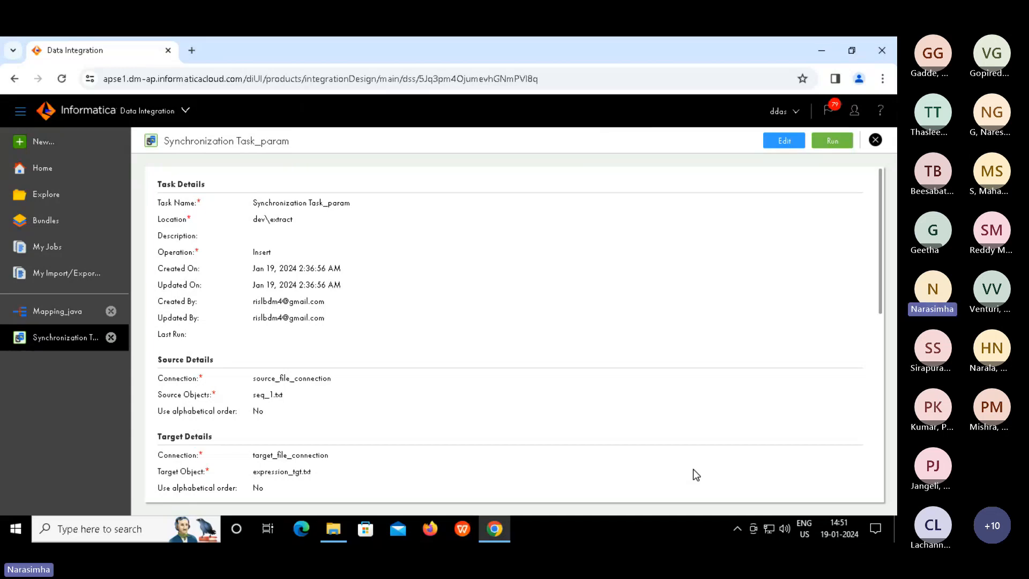
Run Synchronization Task_param from its details page
{"action": "left_click", "coordinate": [831, 141]}
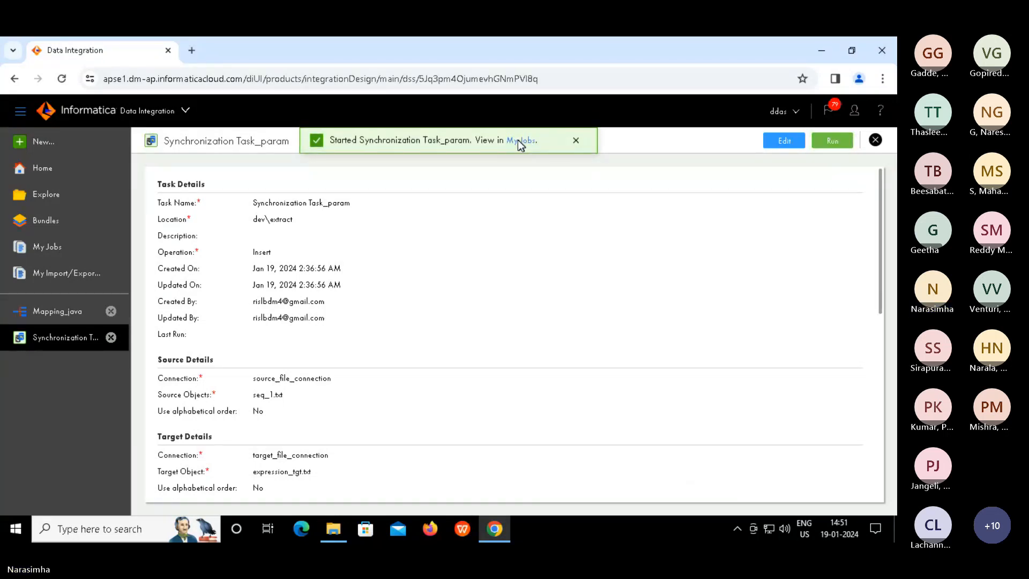
Check My Jobs after a refresh and read the run's TE_7002 parse error on c1>1
{"action": "left_click", "coordinate": [518, 140]}
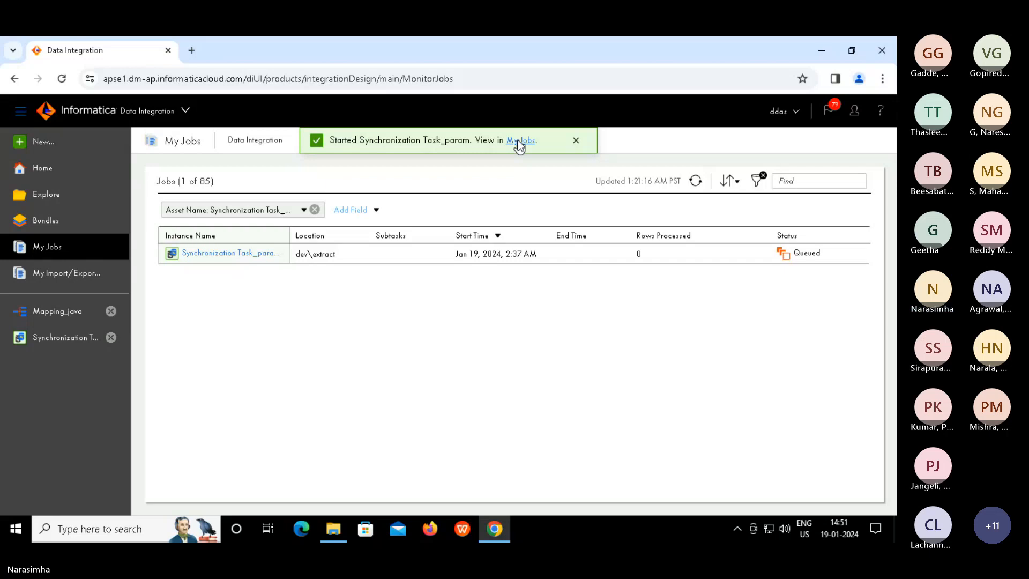
{"action": "left_click", "coordinate": [696, 181]}
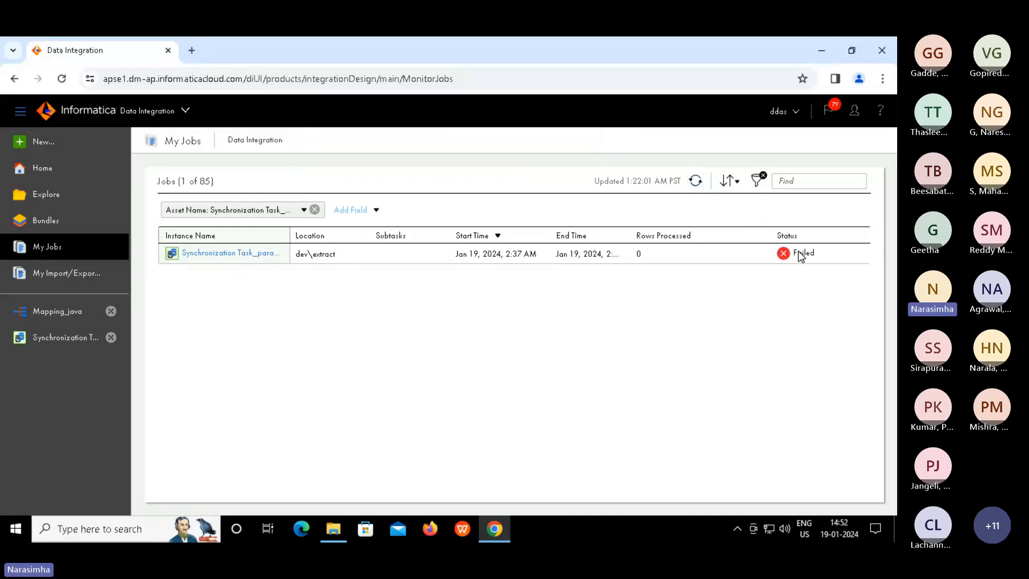
{"action": "mouse_move", "coordinate": [799, 252]}
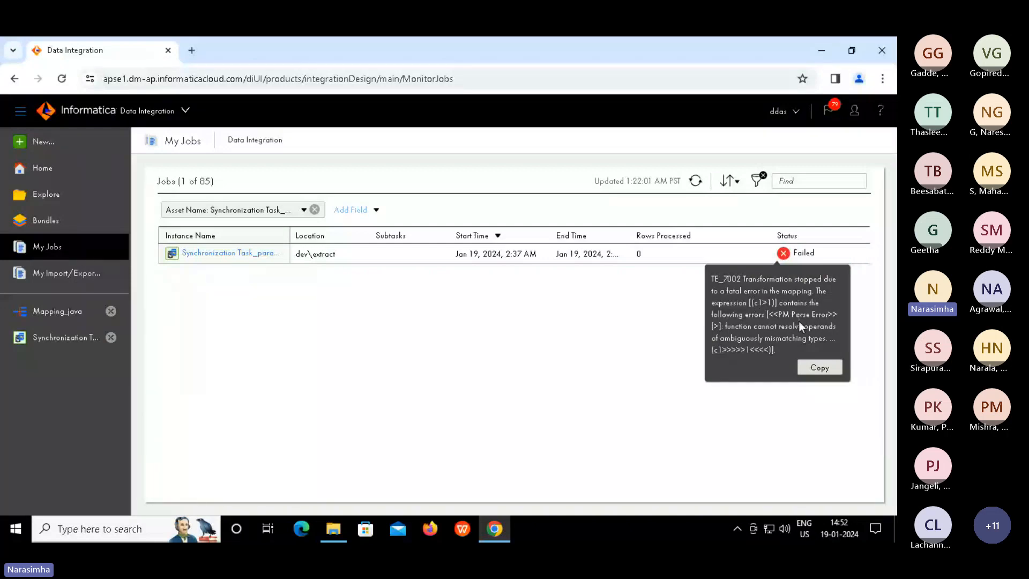
{"action": "left_click_drag", "start_coordinate": [750, 304], "coordinate": [812, 333]}
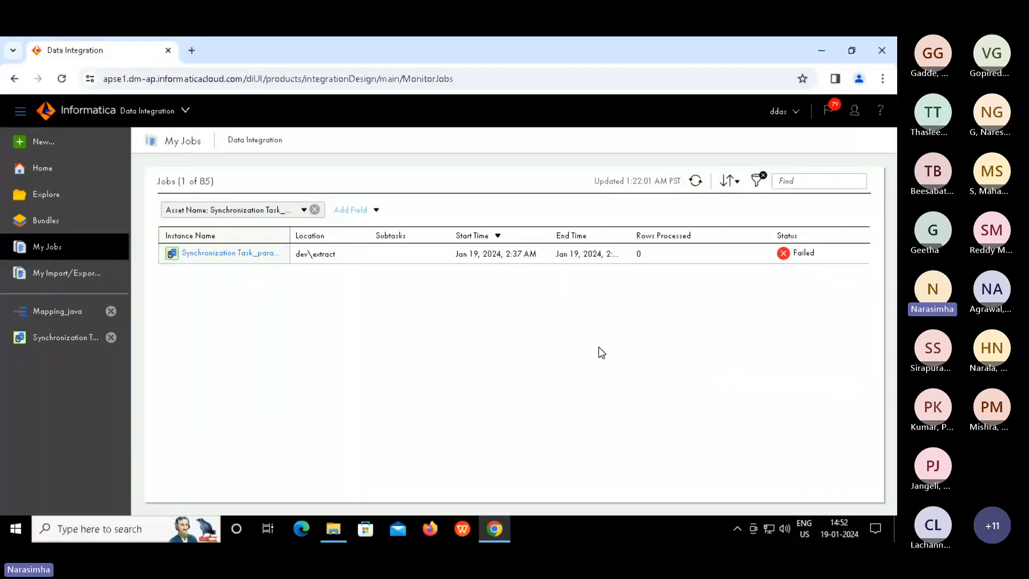
Edit Synchronization Task_param and correct the seq_1.txt data filter to c1>'1'
{"action": "left_click", "coordinate": [59, 343]}
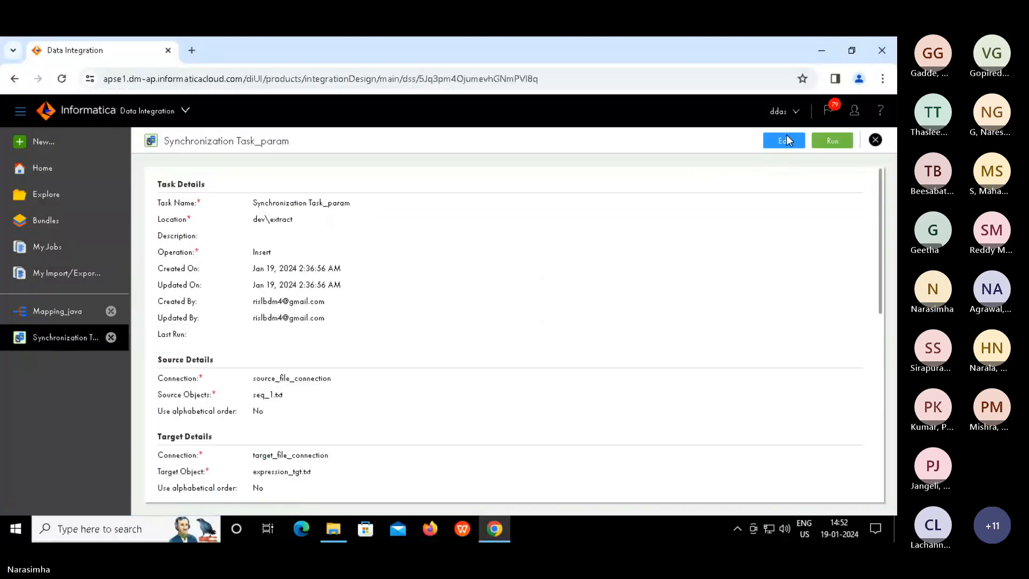
{"action": "left_click", "coordinate": [784, 140]}
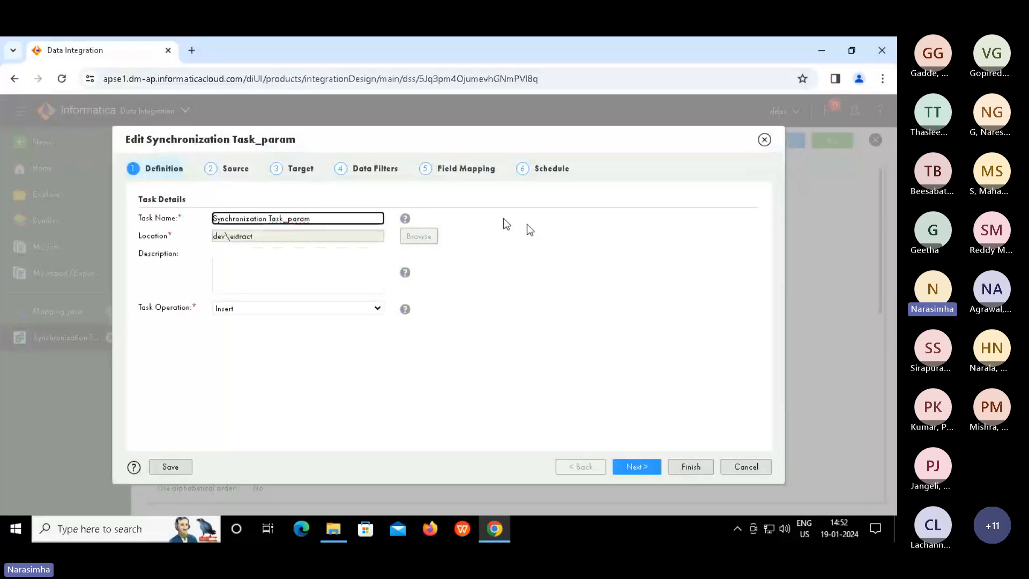
{"action": "left_click", "coordinate": [375, 168]}
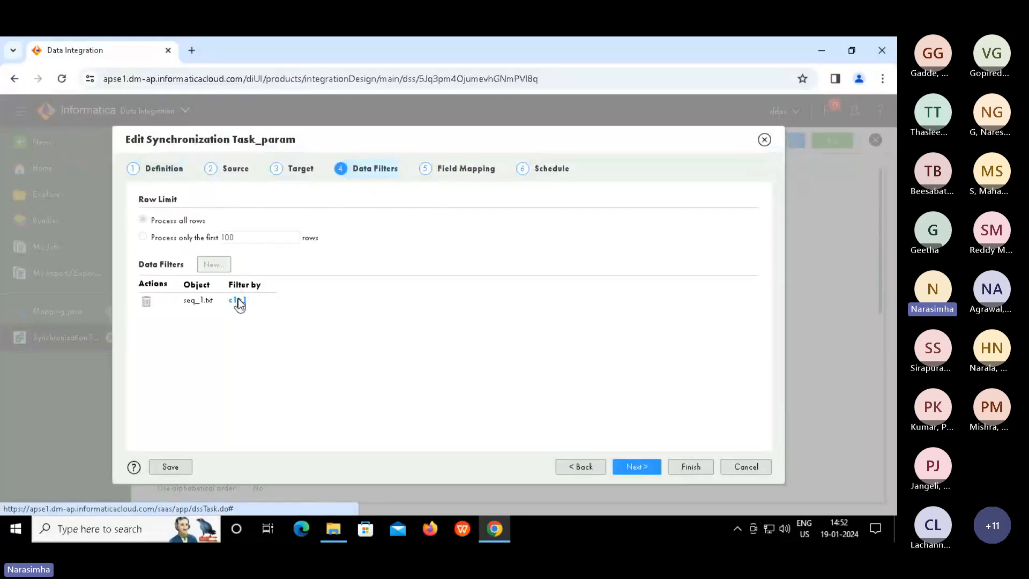
{"action": "left_click", "coordinate": [237, 299]}
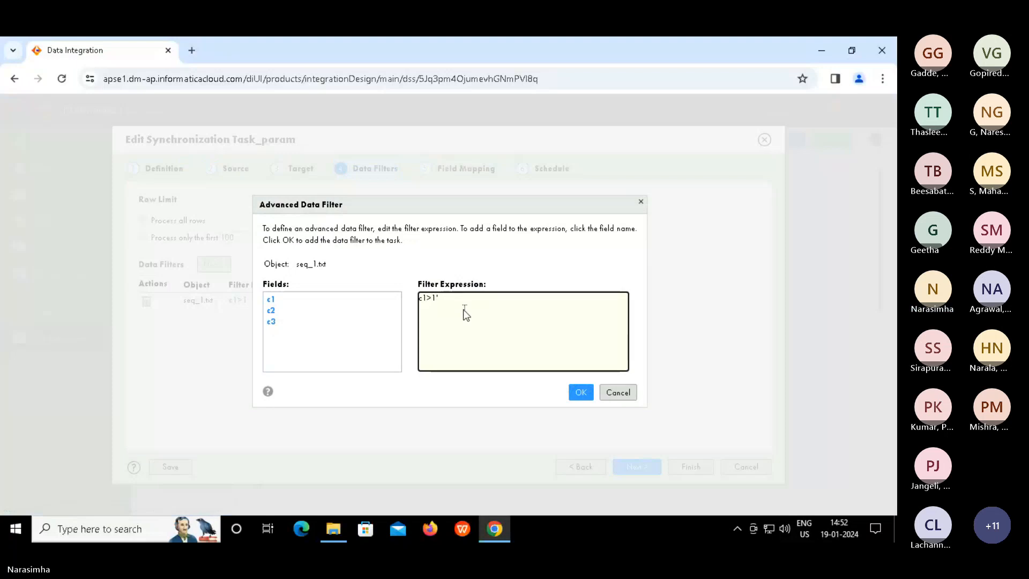
{"action": "type", "text": "'"}
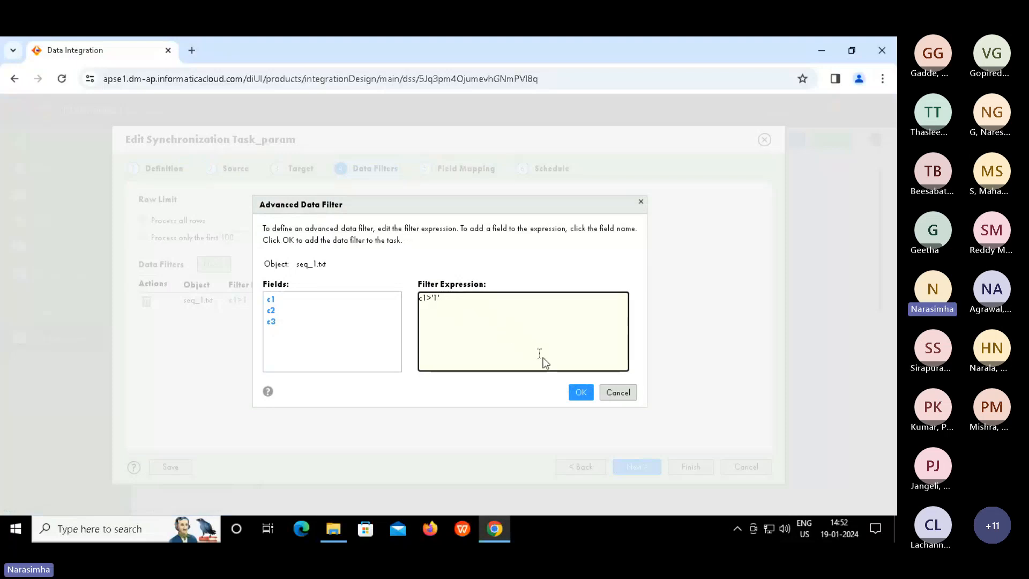
{"action": "left_click", "coordinate": [580, 397]}
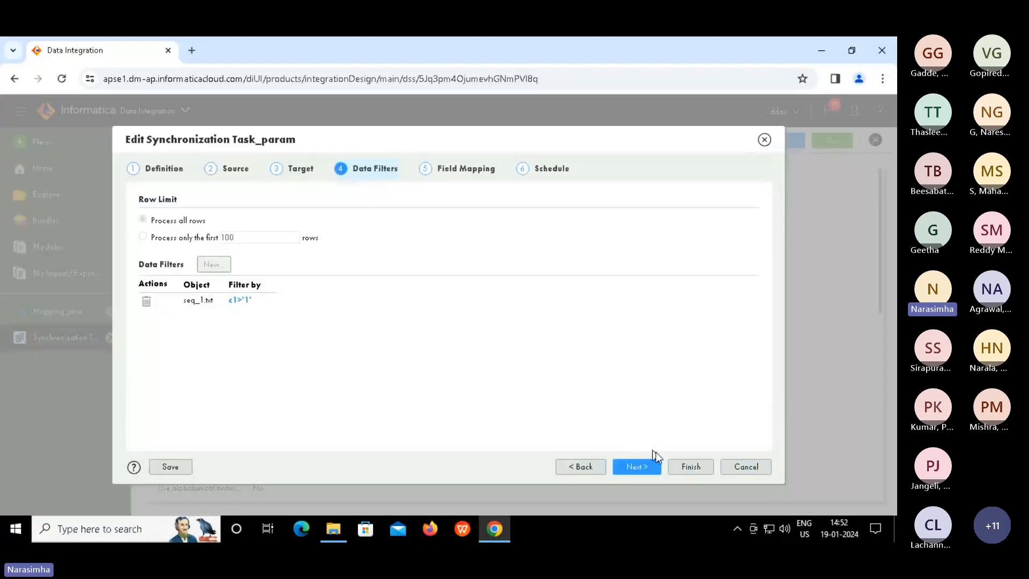
{"action": "left_click", "coordinate": [642, 465]}
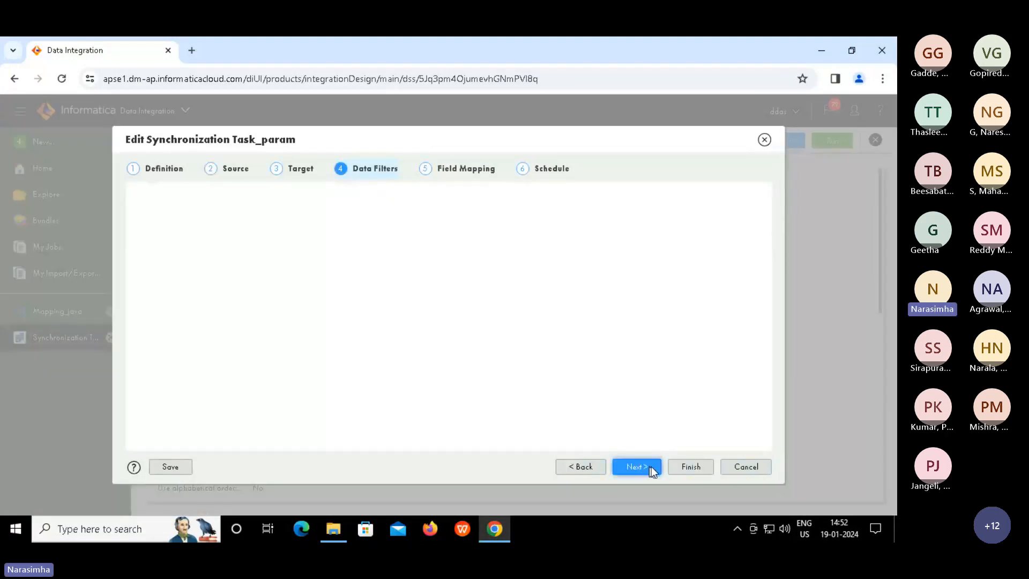
Save the edited task, rerun it, and confirm the new job succeeded with 3 rows in My Jobs
{"action": "left_click", "coordinate": [693, 470]}
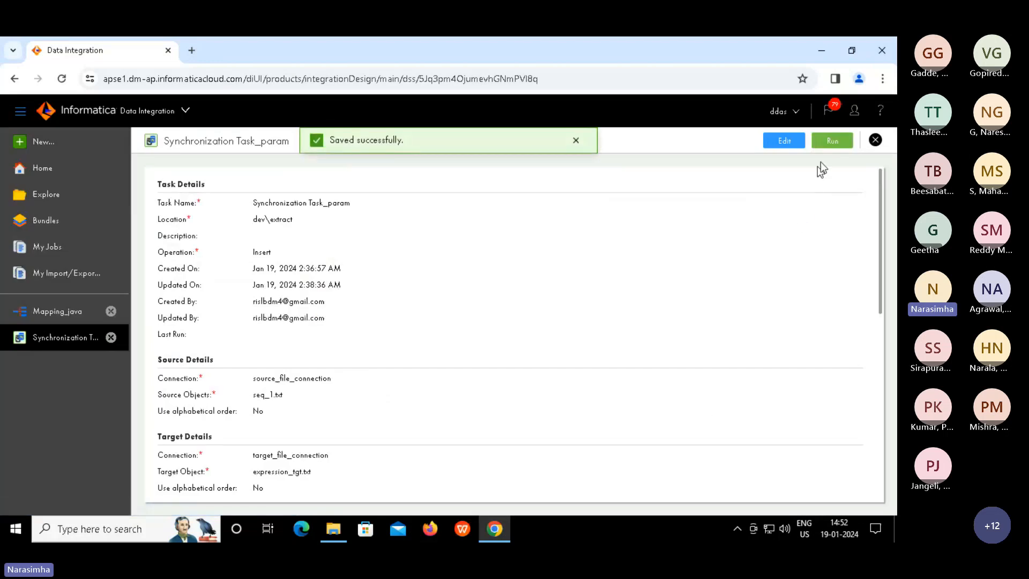
{"action": "left_click", "coordinate": [831, 144]}
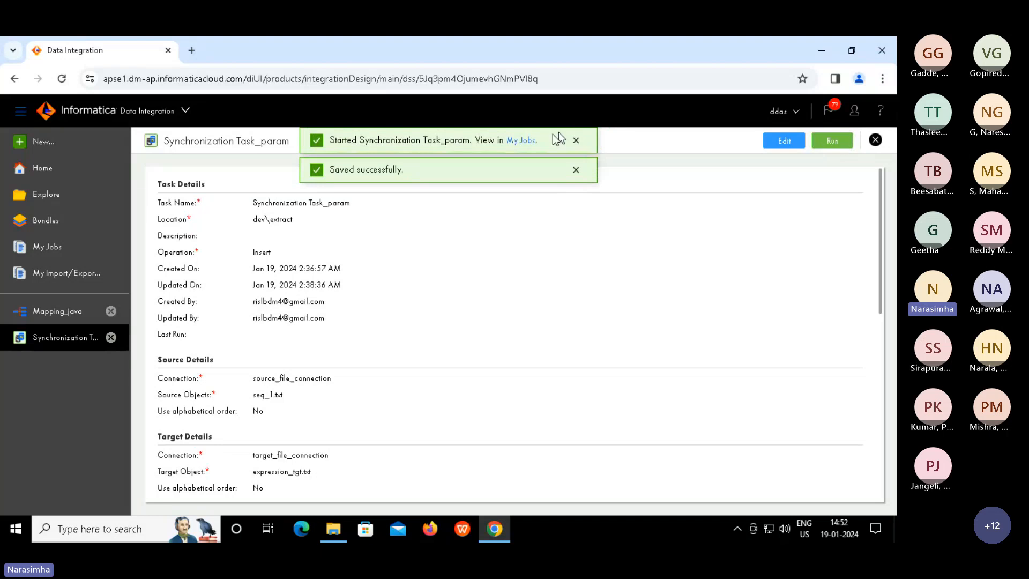
{"action": "left_click", "coordinate": [520, 141]}
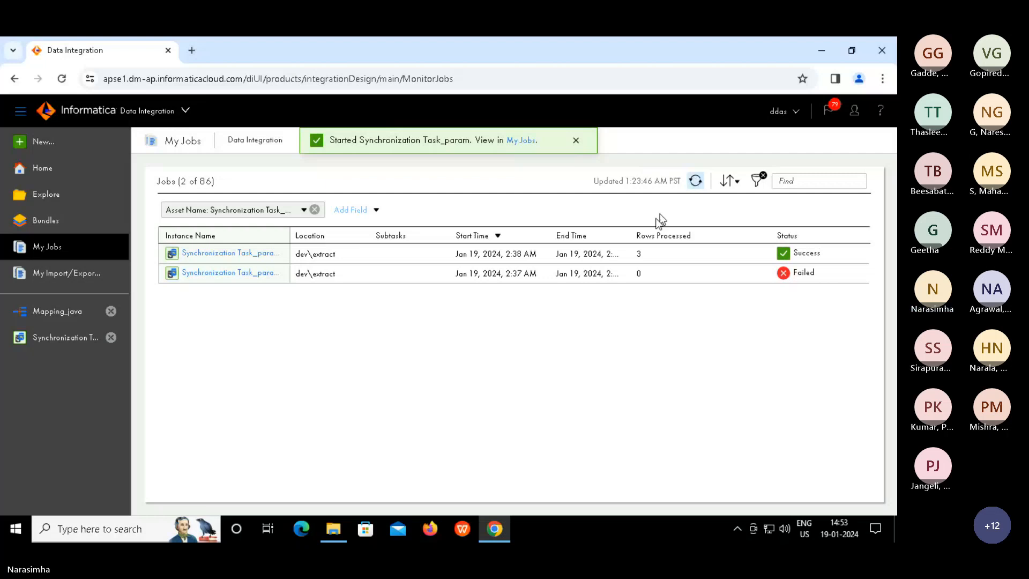
{"action": "double_click", "coordinate": [666, 256]}
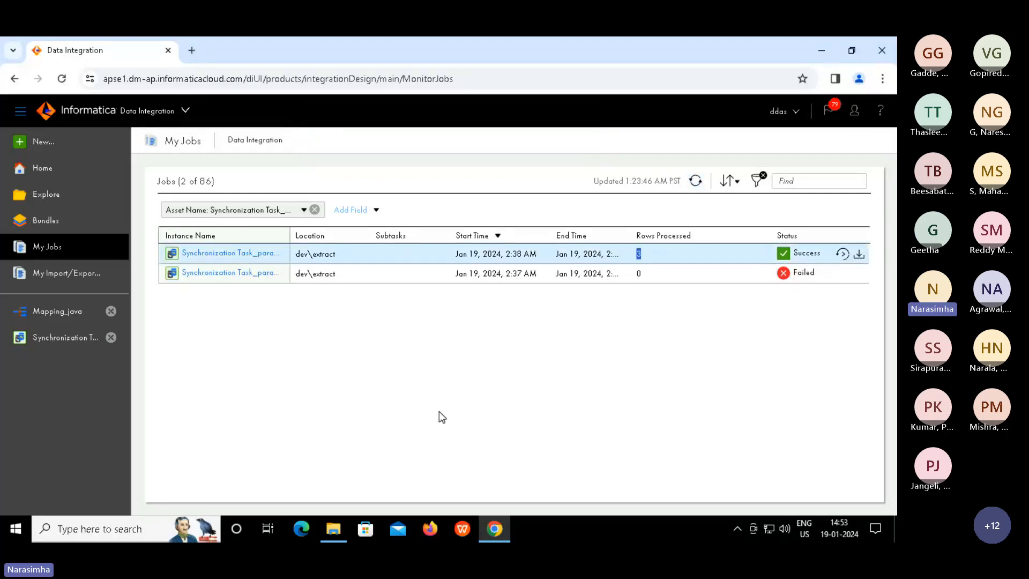
In the Target folder, sort files newest first and open expression_tgt in Notepad
{"action": "left_click", "coordinate": [334, 530]}
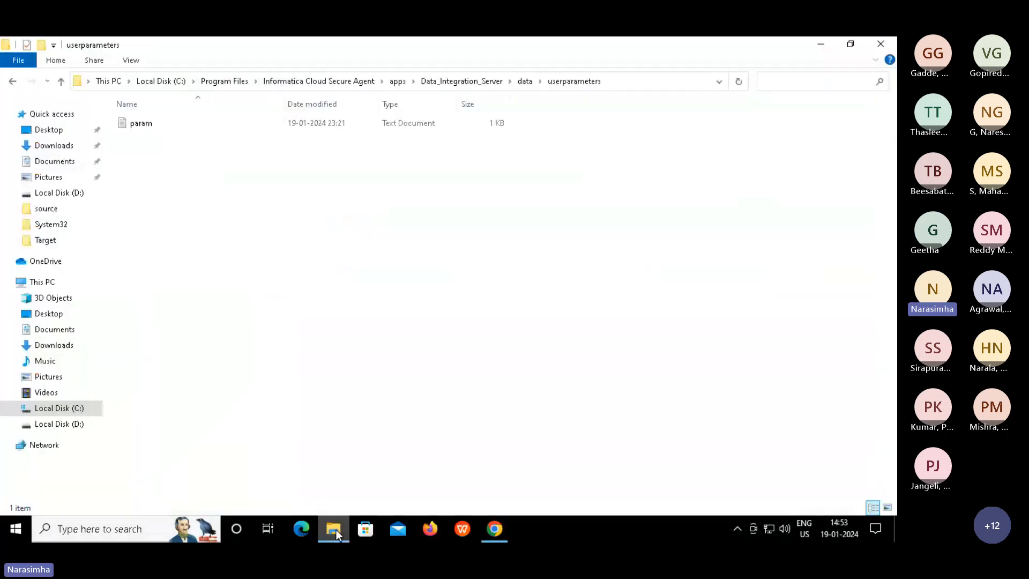
{"action": "left_click", "coordinate": [47, 240]}
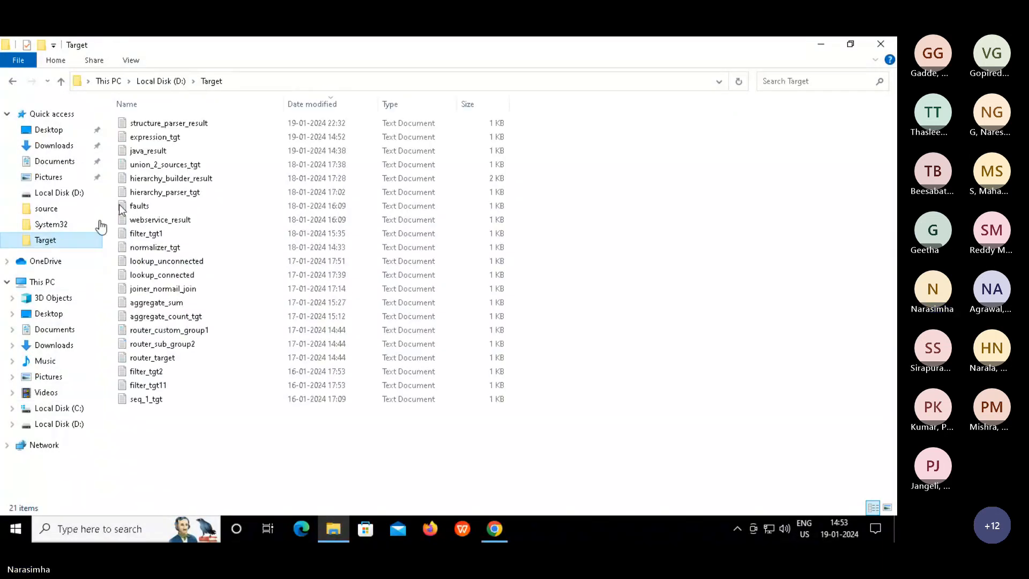
{"action": "left_click", "coordinate": [331, 105]}
{"action": "left_click", "coordinate": [331, 105]}
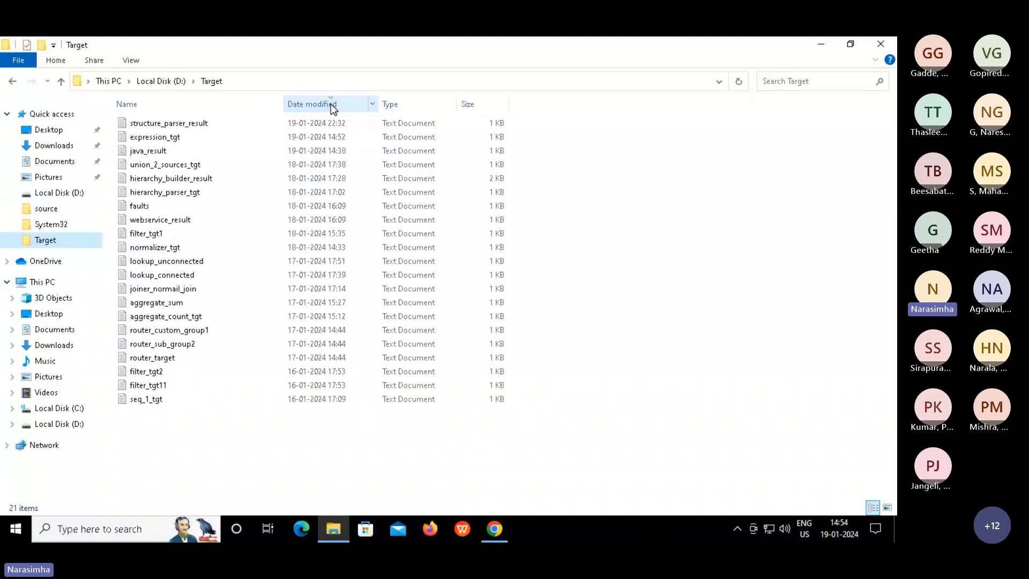
{"action": "left_click", "coordinate": [171, 125]}
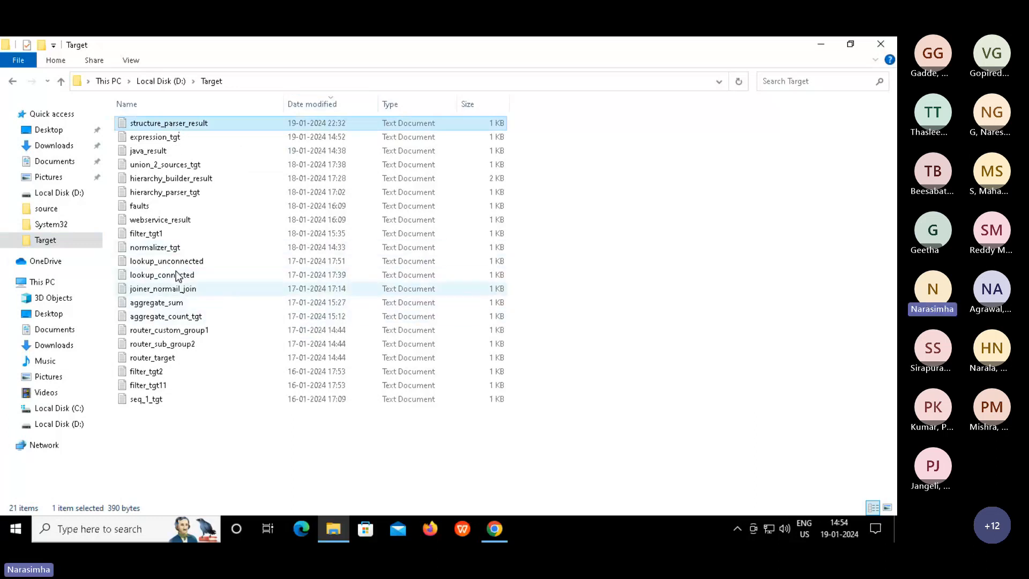
{"action": "left_click", "coordinate": [157, 262]}
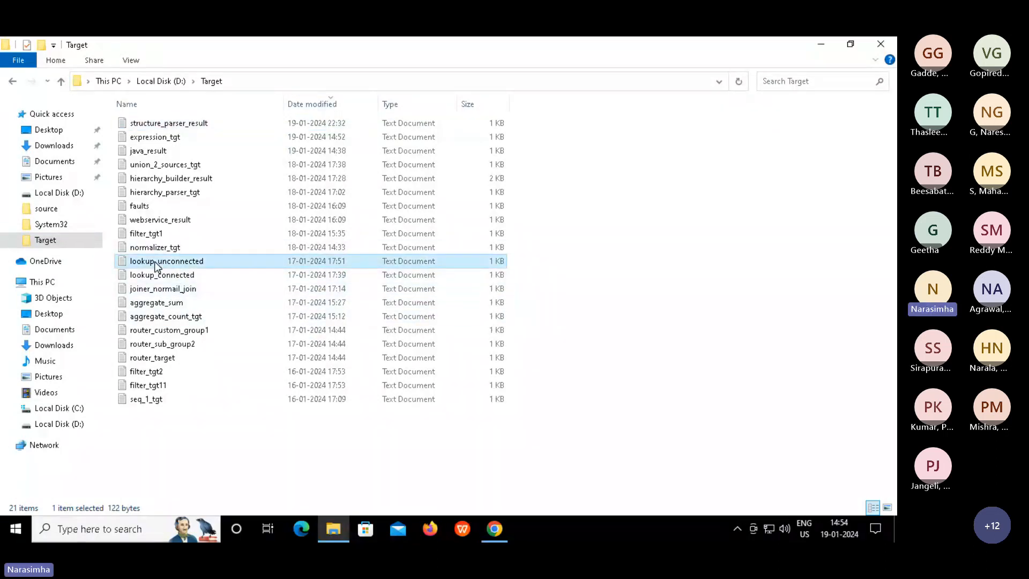
{"action": "key", "text": "e"}
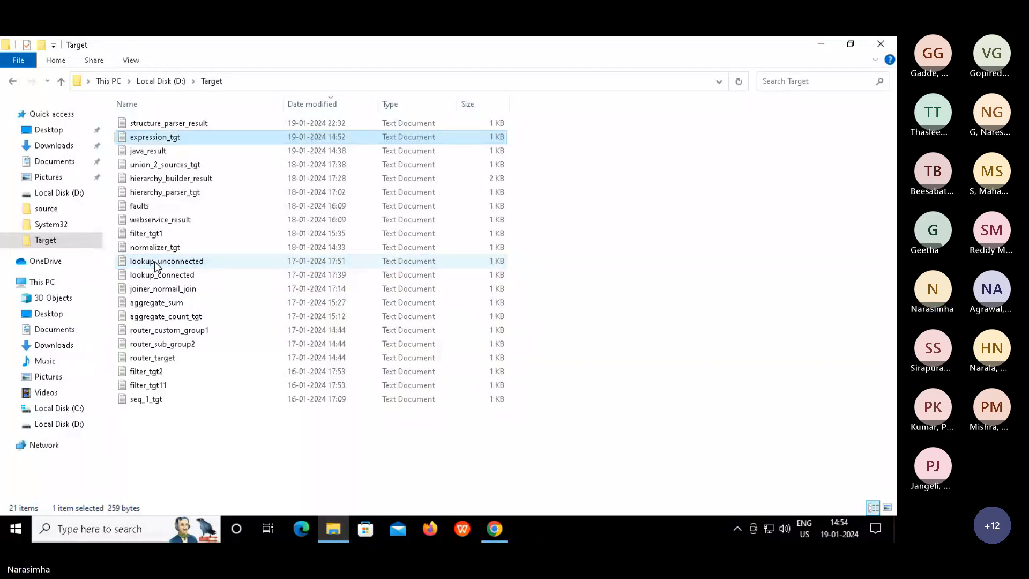
{"action": "key", "text": "Return"}
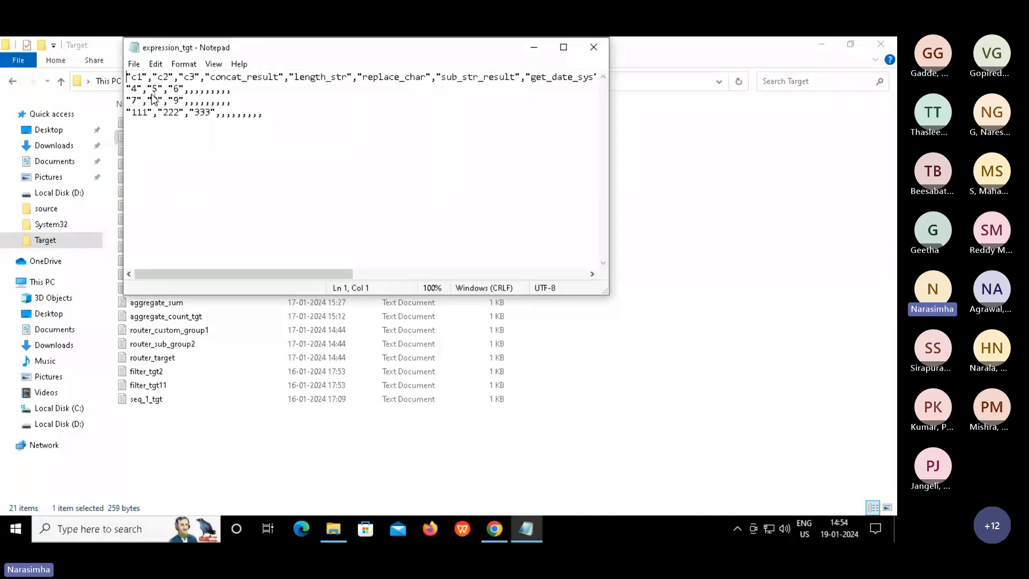
Review expression_tgt's filtered rows with c1 values 4, 7 and 111, then go to the source folder
{"action": "double_click", "coordinate": [134, 89]}
{"action": "left_click", "coordinate": [142, 113]}
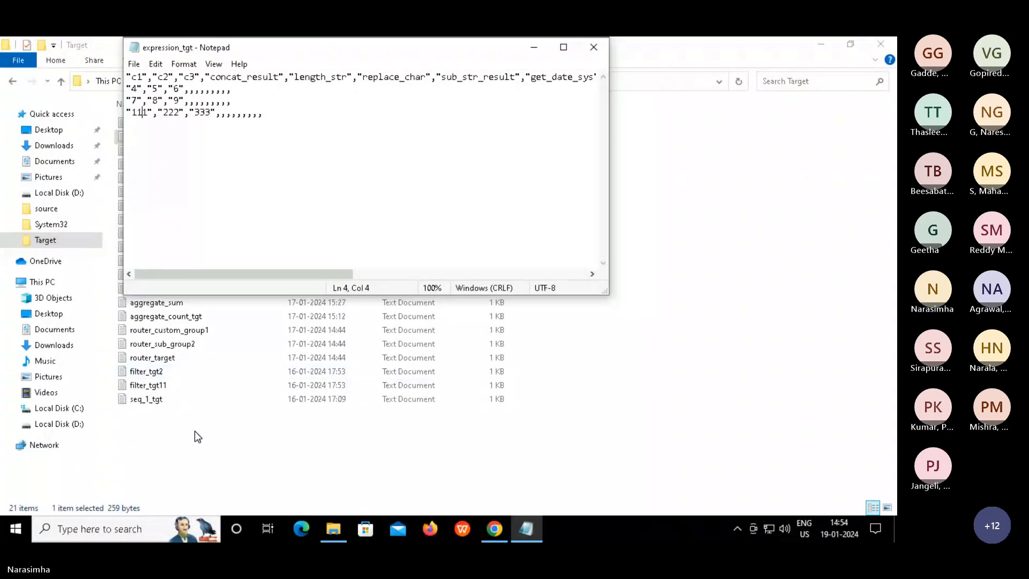
{"action": "left_click", "coordinate": [51, 208]}
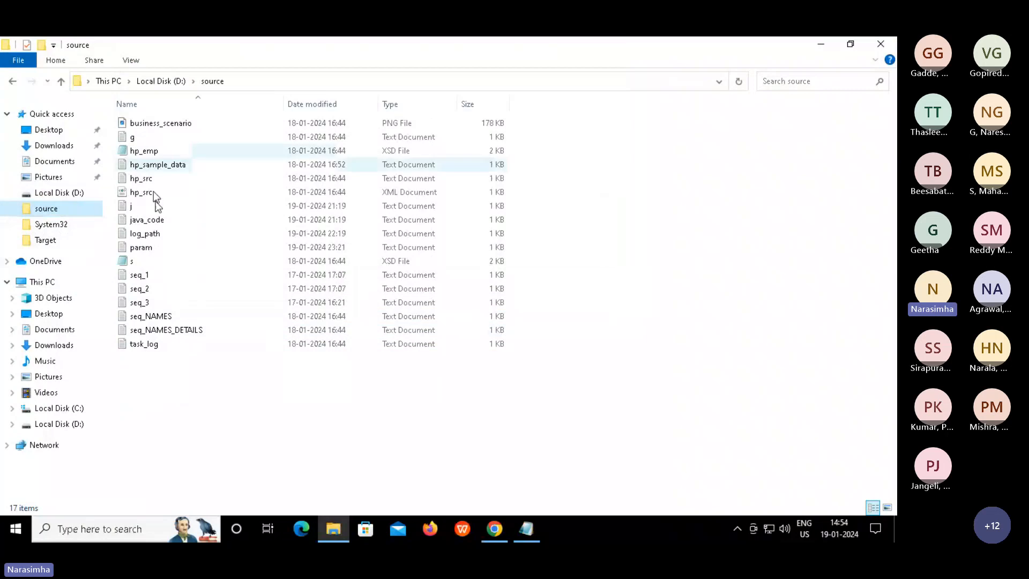
{"action": "left_click", "coordinate": [140, 276]}
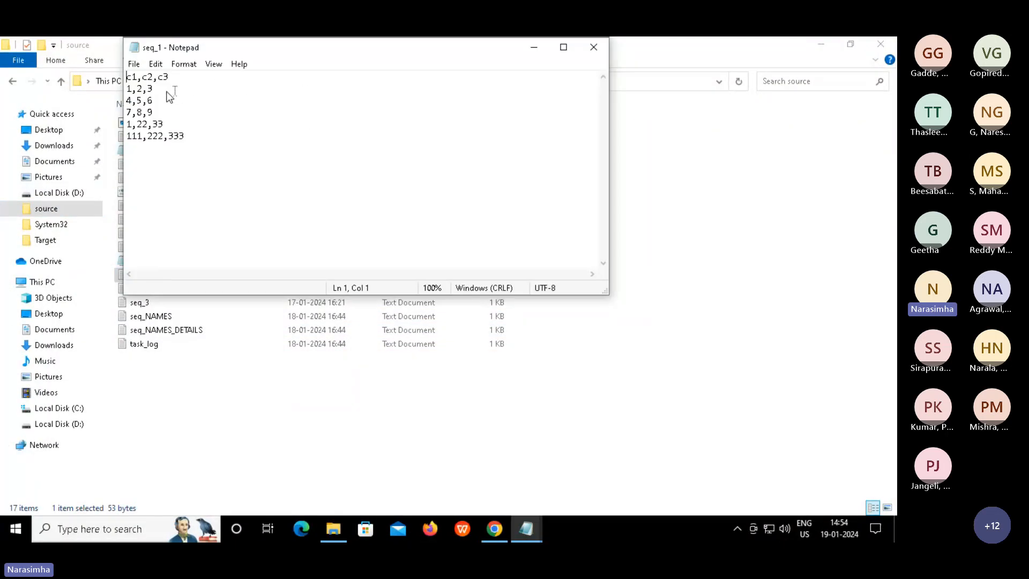
{"action": "double_click", "coordinate": [139, 138]}
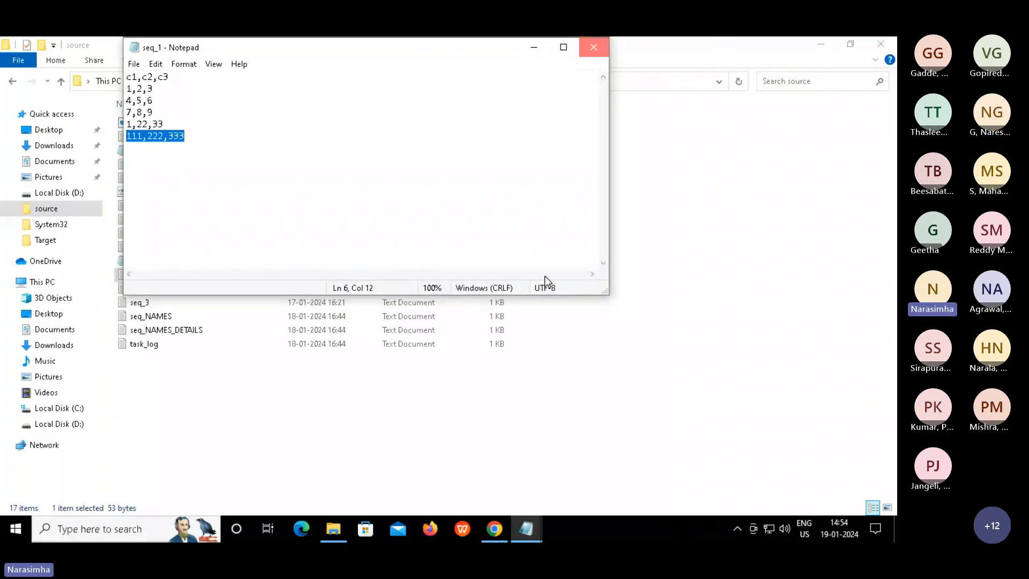
Back in Informatica, open the Synchronization Task_param details page from the sidebar
{"action": "left_click", "coordinate": [493, 528]}
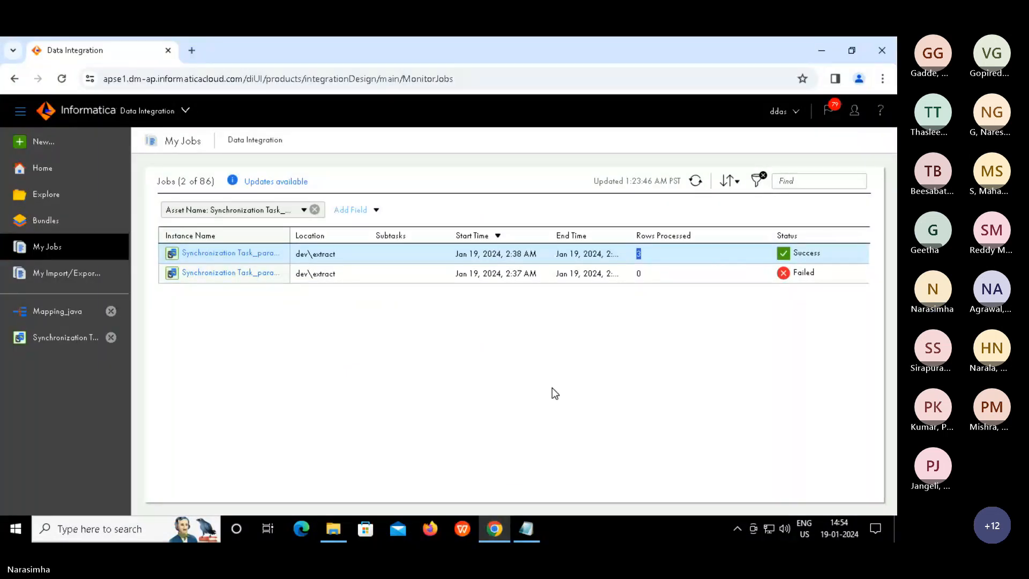
{"action": "left_click", "coordinate": [552, 388]}
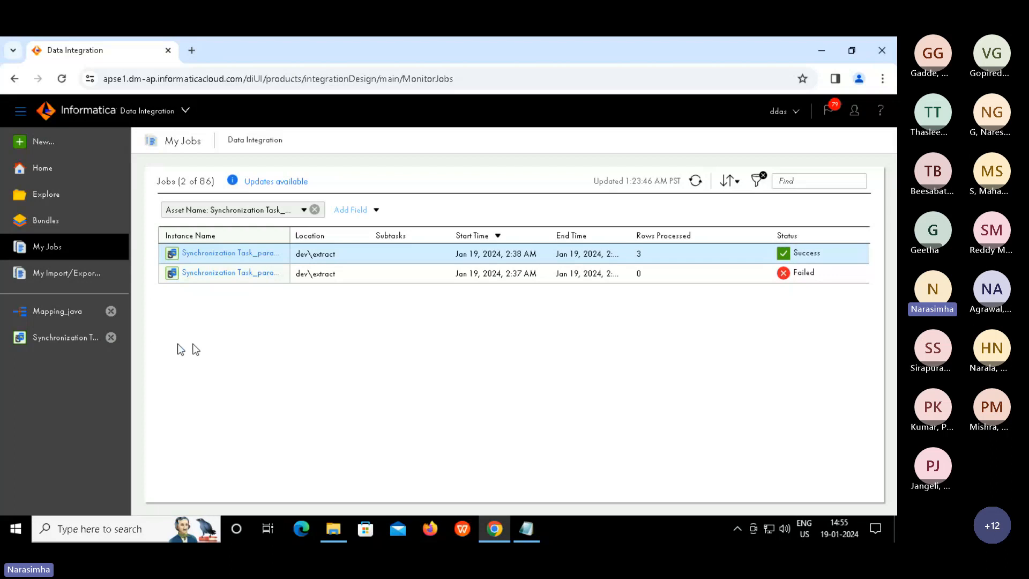
{"action": "left_click", "coordinate": [72, 347]}
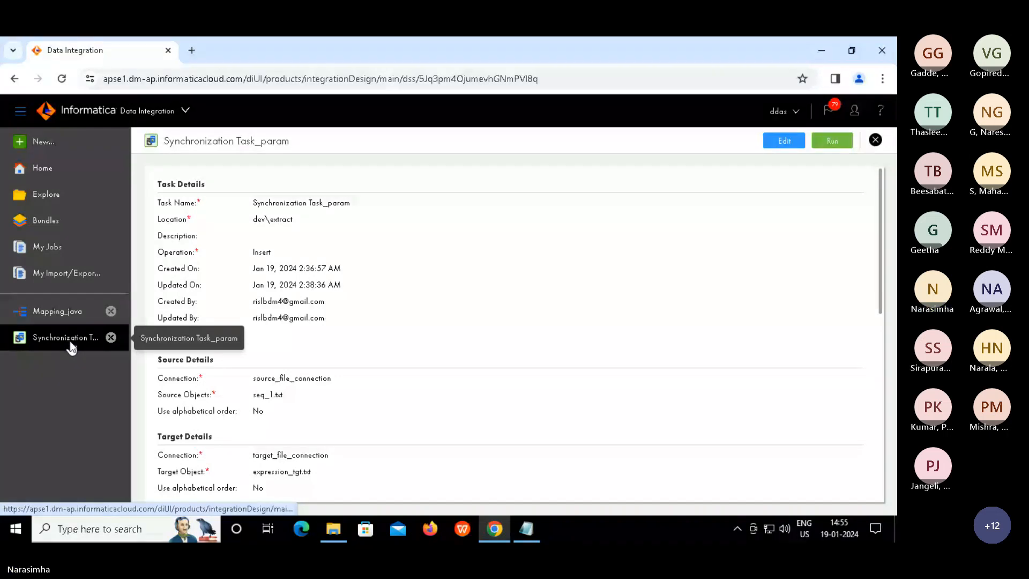
Edit the task's seq_1.txt data filter, replacing c1>'1' with c1>$$filter
{"action": "left_click", "coordinate": [785, 142]}
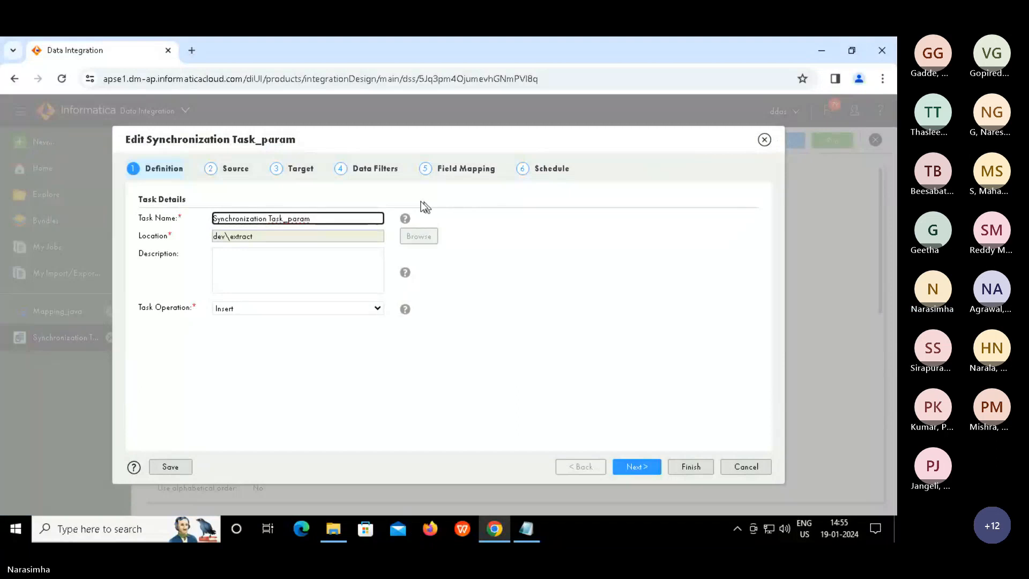
{"action": "left_click", "coordinate": [376, 173]}
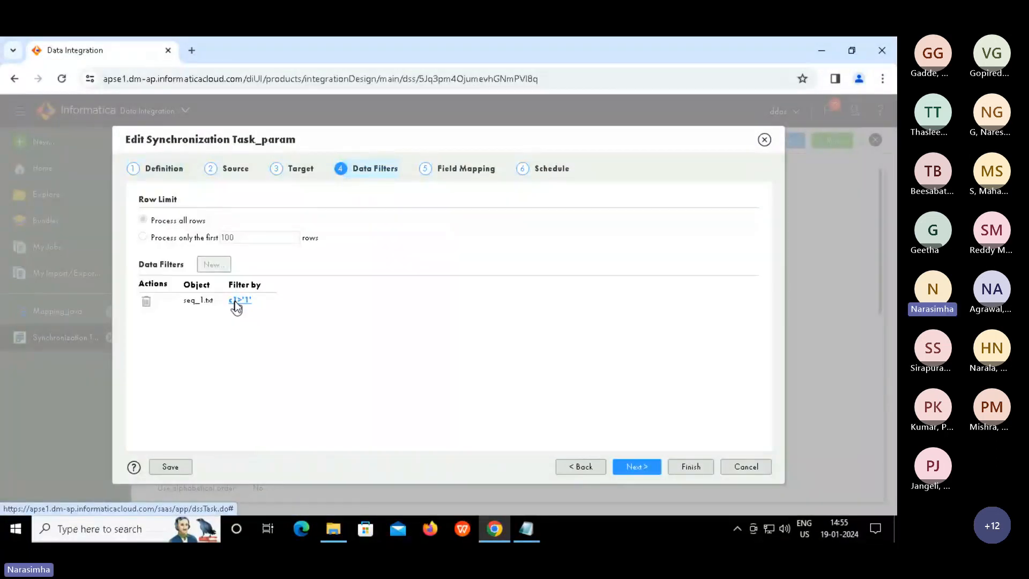
{"action": "left_click", "coordinate": [236, 301]}
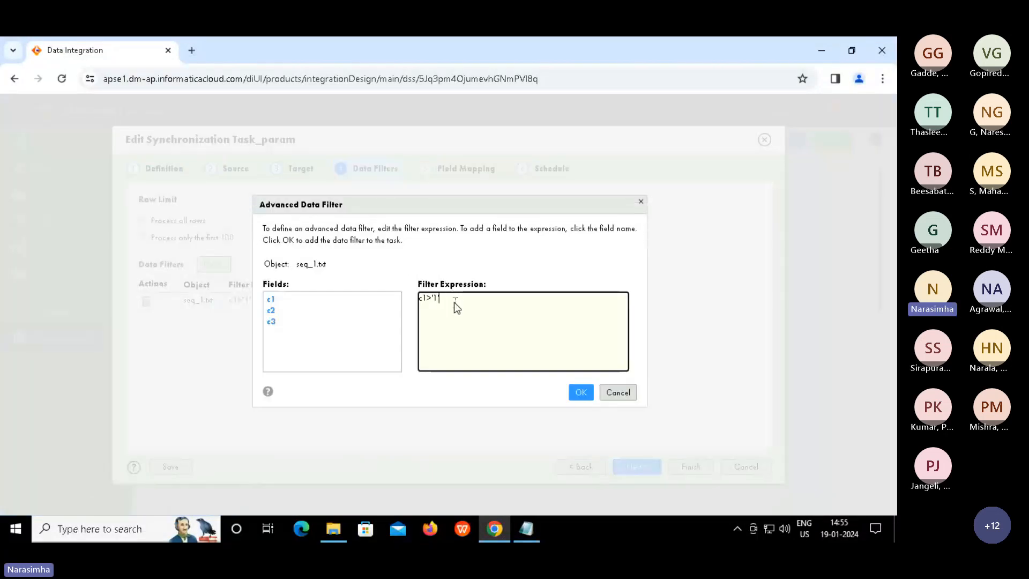
{"action": "key", "text": "BackSpace"}
{"action": "key", "text": "BackSpace"}
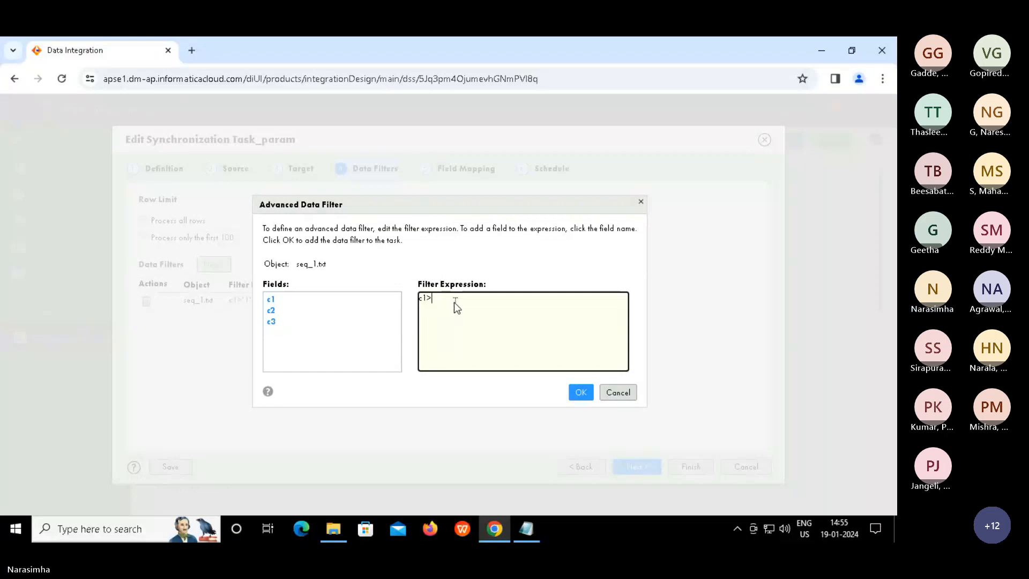
{"action": "type", "text": "$$filter"}
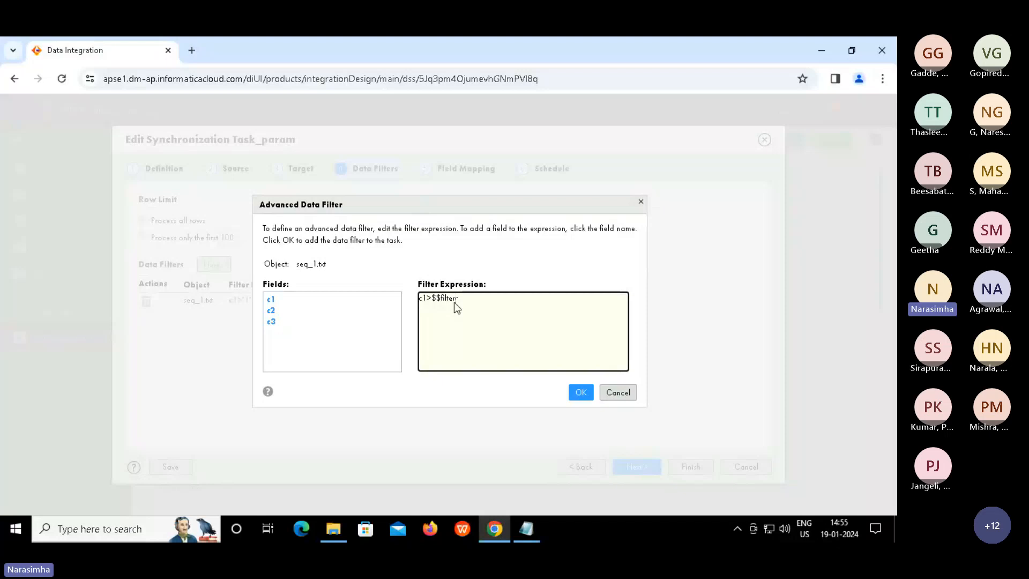
{"action": "double_click", "coordinate": [449, 297]}
{"action": "left_click", "coordinate": [578, 392]}
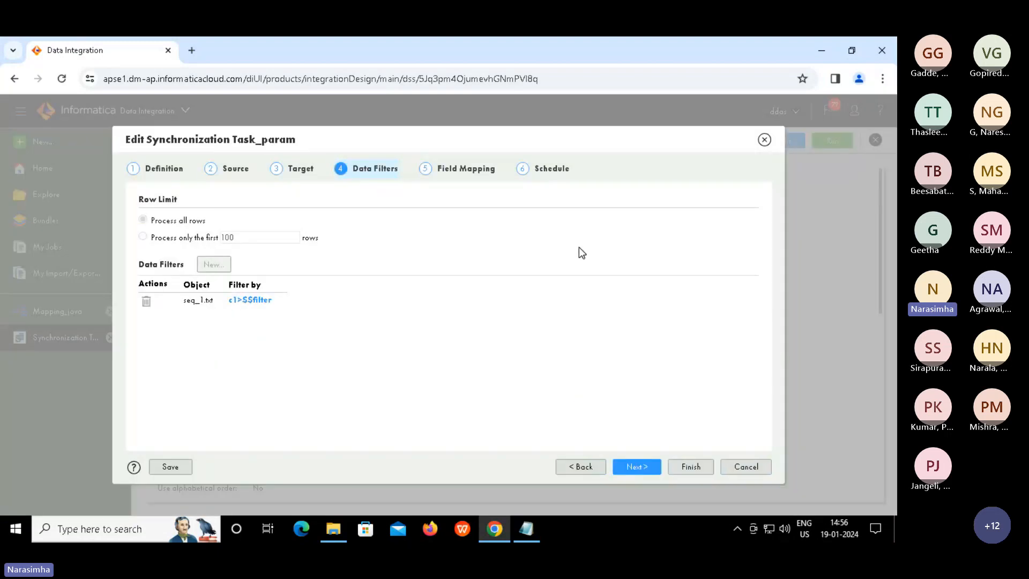
Enter param.txt as the Parameter File Name under Advanced Options and save the task
{"action": "left_click", "coordinate": [552, 169]}
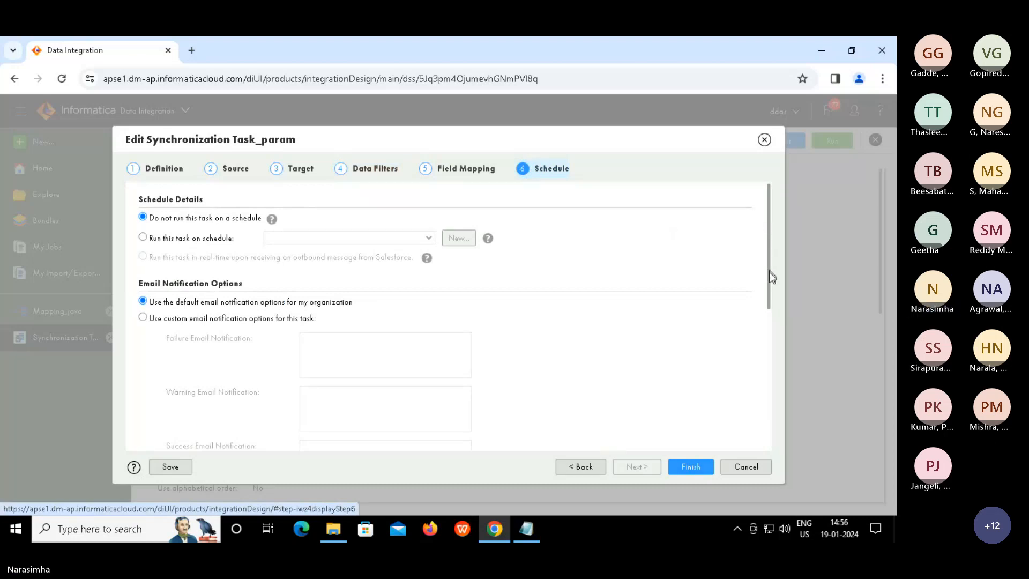
{"action": "left_click_drag", "start_coordinate": [770, 271], "coordinate": [779, 435]}
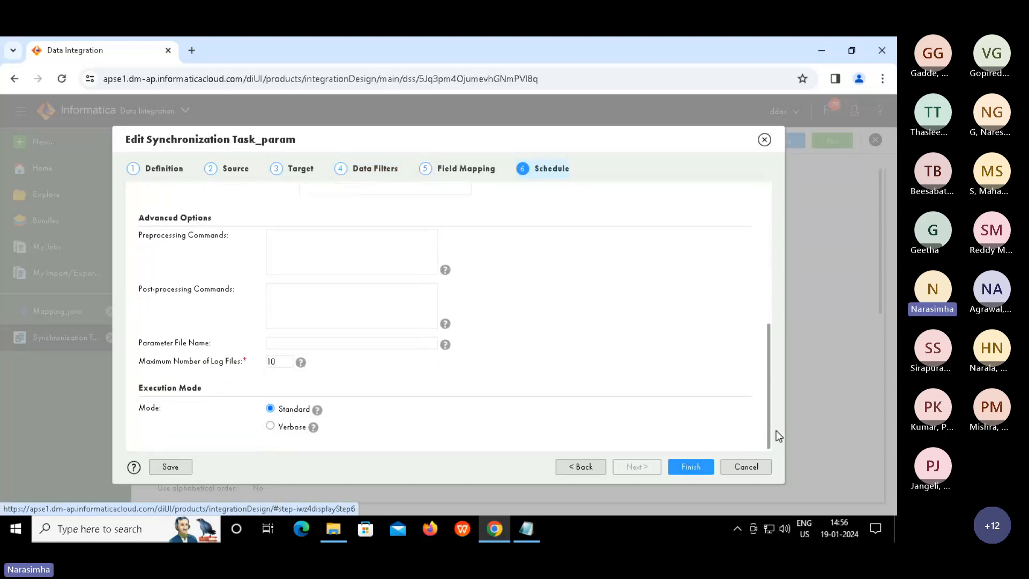
{"action": "left_click", "coordinate": [328, 344]}
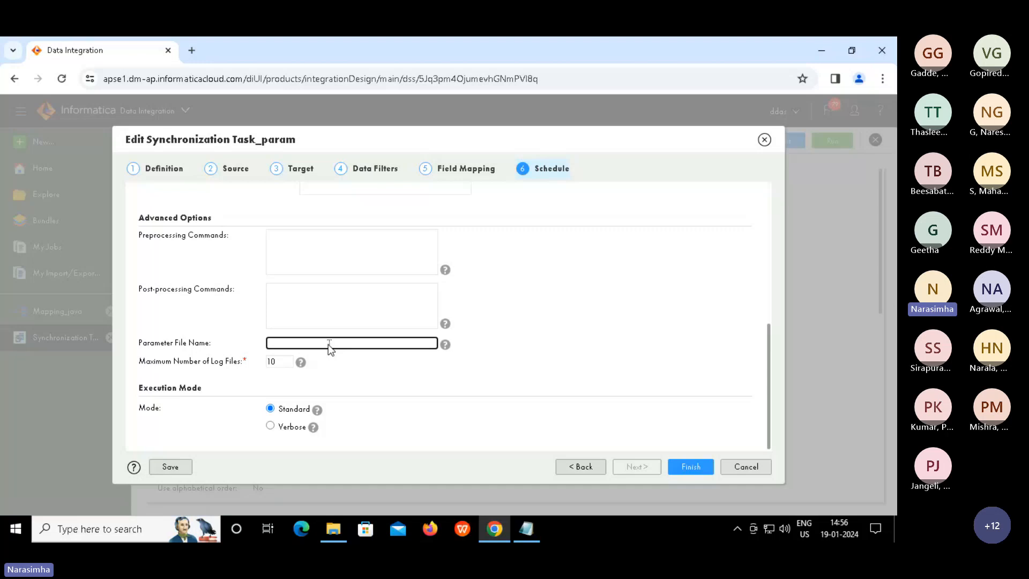
{"action": "type", "text": "param.txt"}
{"action": "left_click", "coordinate": [695, 468]}
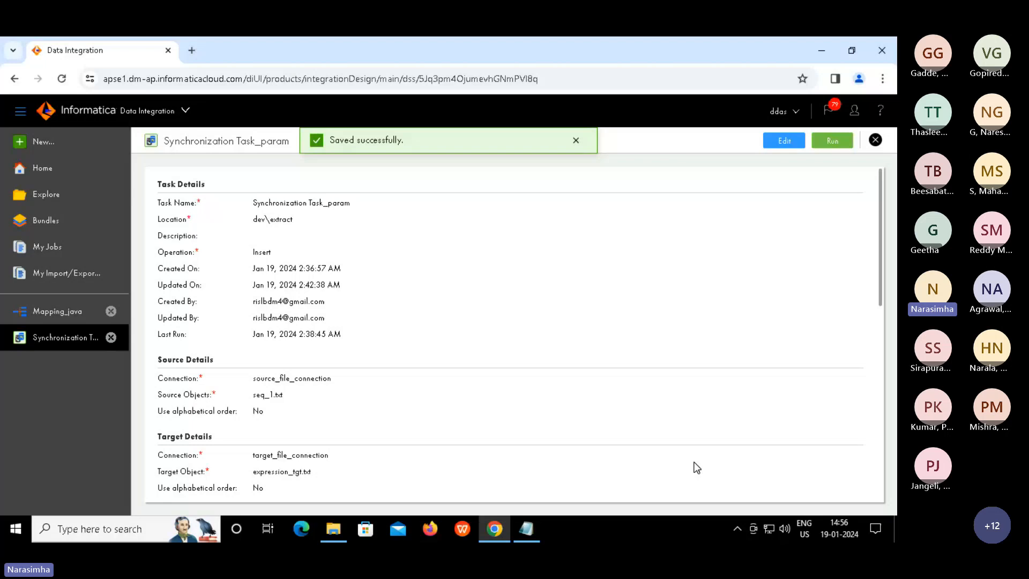
Run Synchronization Task_param and refresh My Jobs until the new run shows Success with 3 rows
{"action": "left_click", "coordinate": [832, 141]}
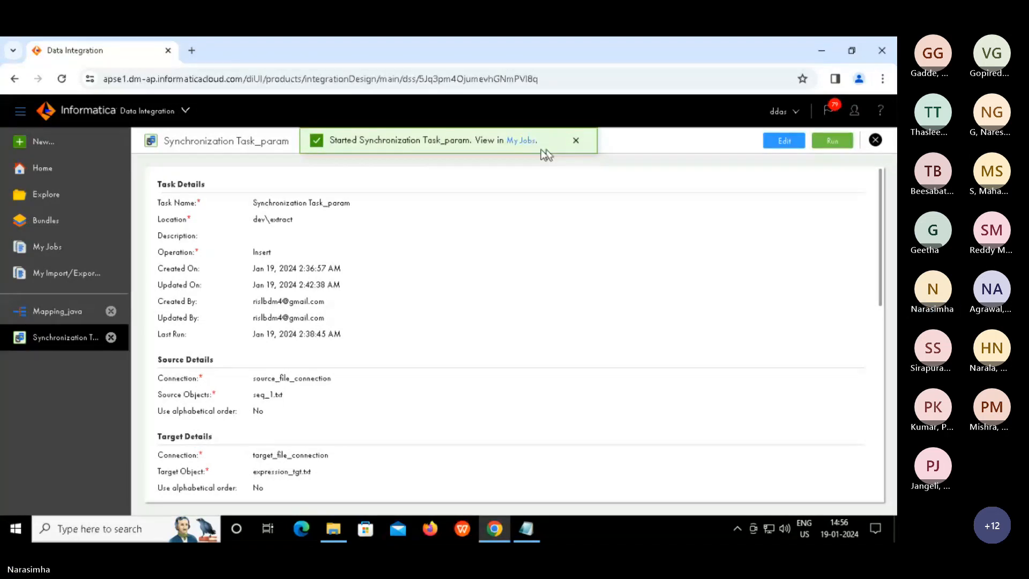
{"action": "left_click", "coordinate": [519, 141]}
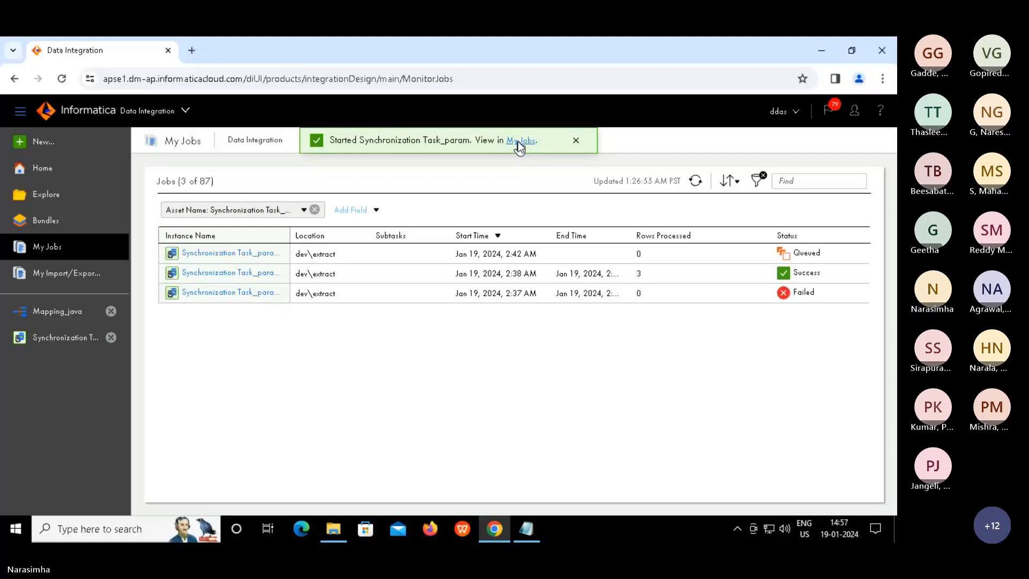
{"action": "left_click", "coordinate": [575, 140]}
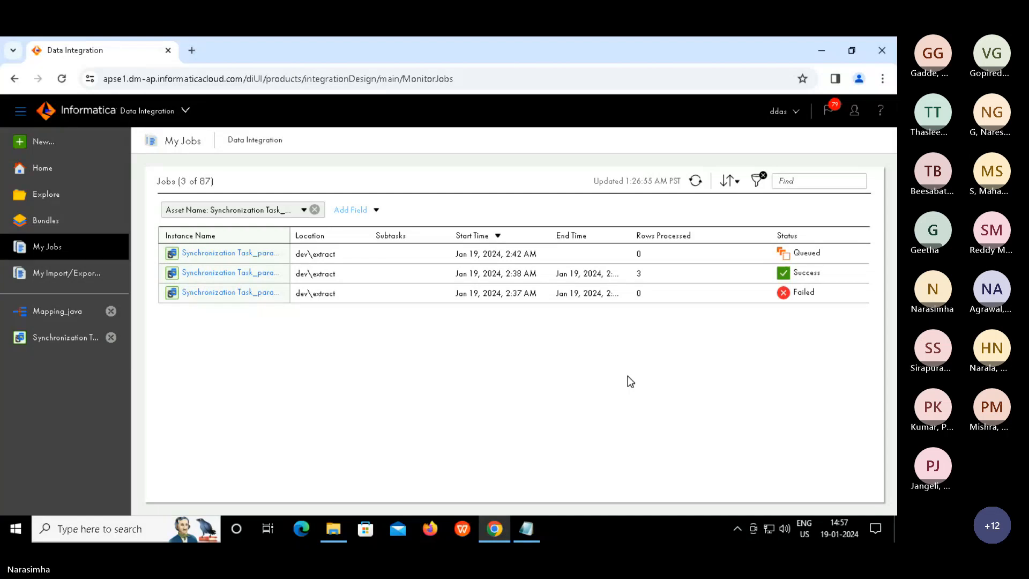
{"action": "left_click", "coordinate": [697, 182]}
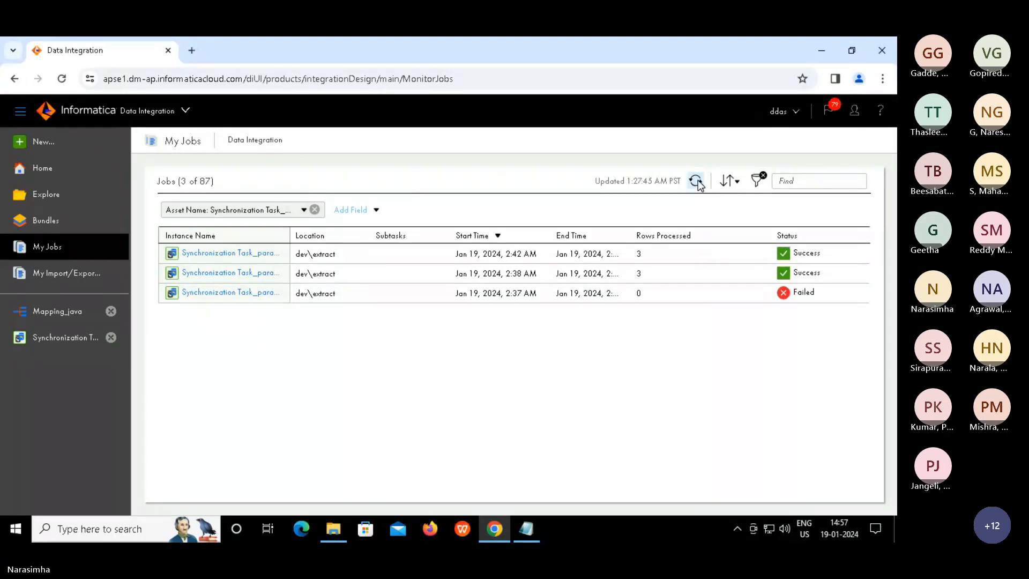
{"action": "left_click", "coordinate": [645, 256]}
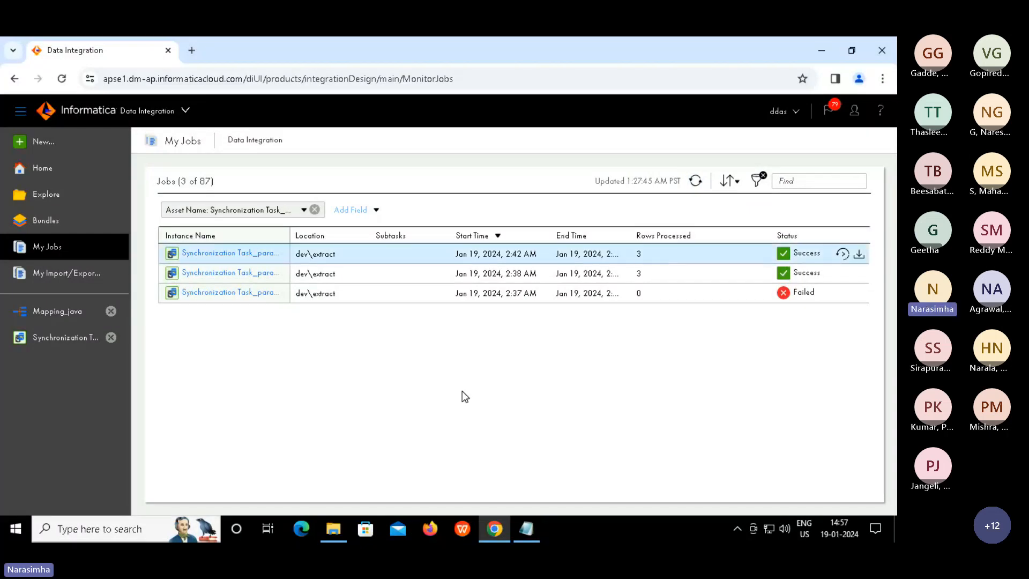
{"action": "left_click", "coordinate": [334, 529]}
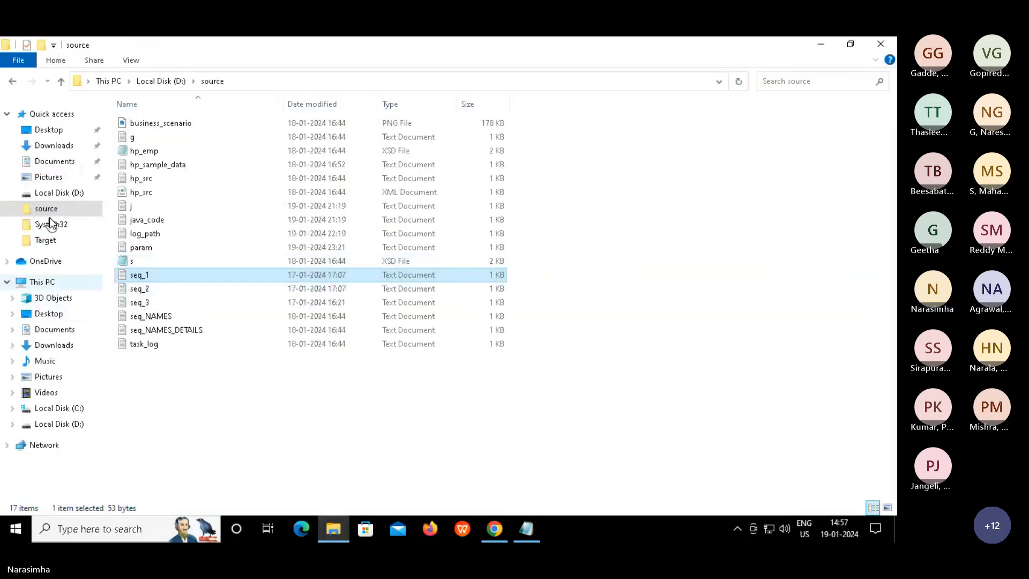
Check the expression_tgt output file in the Target folder, then close it
{"action": "left_click", "coordinate": [50, 241]}
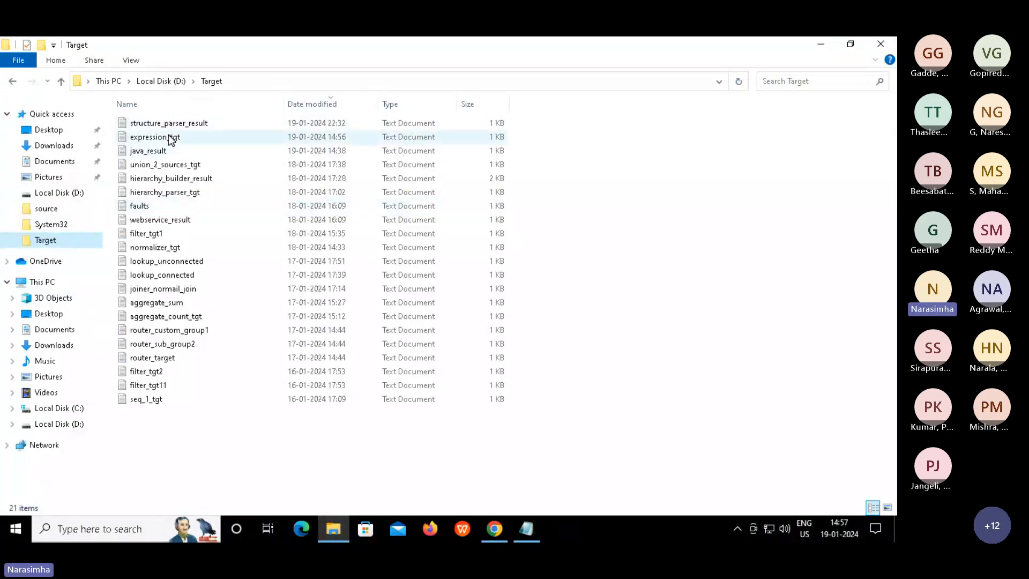
{"action": "double_click", "coordinate": [170, 138]}
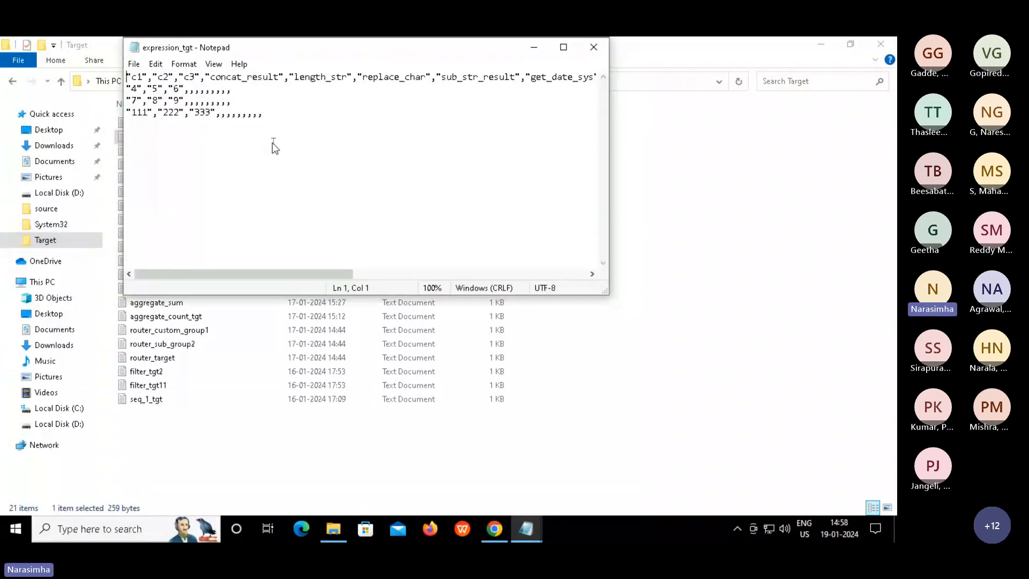
{"action": "left_click", "coordinate": [272, 143]}
{"action": "key", "text": "alt+F4"}
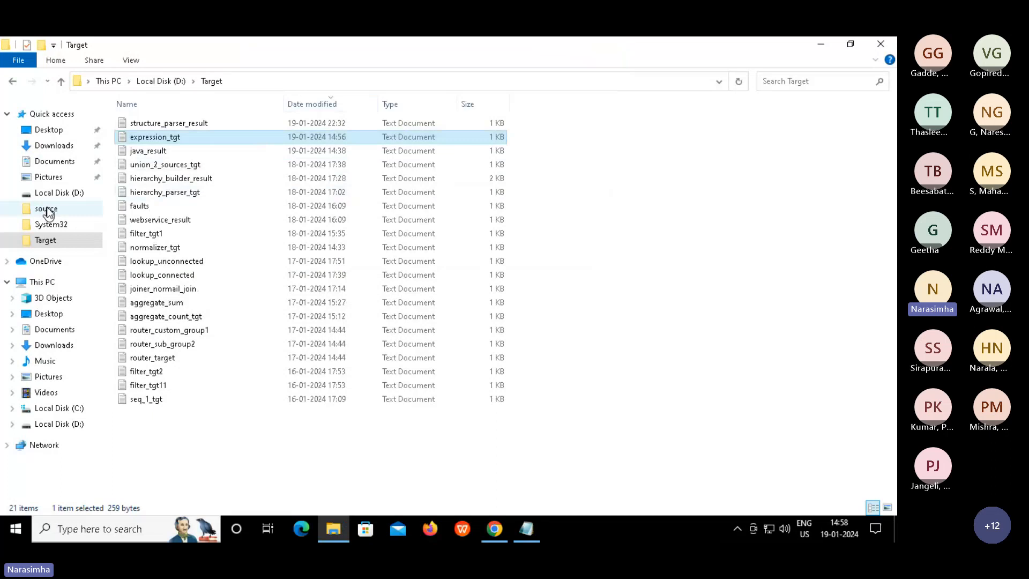
Browse to C:\Program Files\Informatica Cloud Secure Agent\apps\Data_Integration_Server\data\userparameters
{"action": "left_click", "coordinate": [63, 407]}
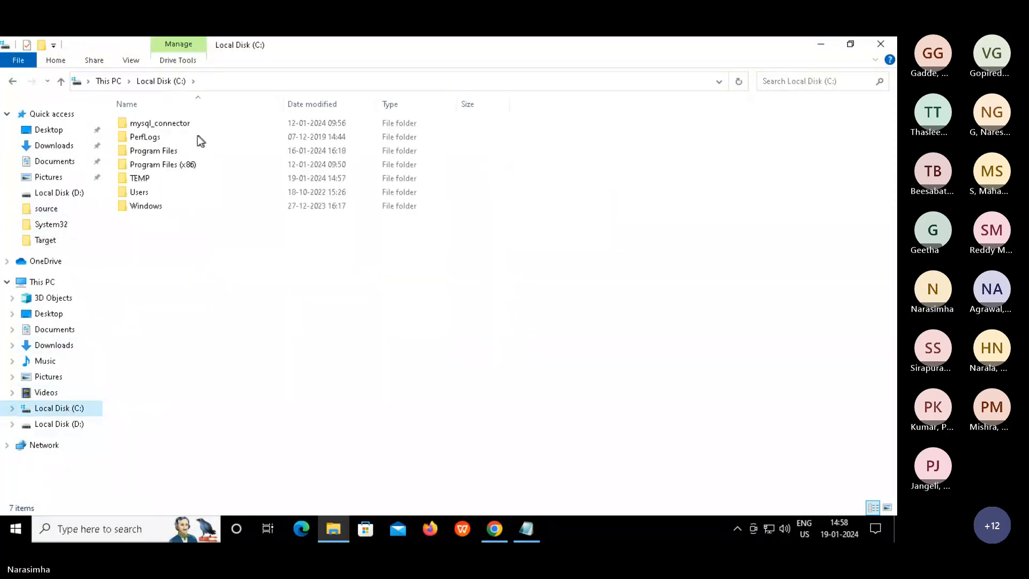
{"action": "left_click", "coordinate": [168, 147]}
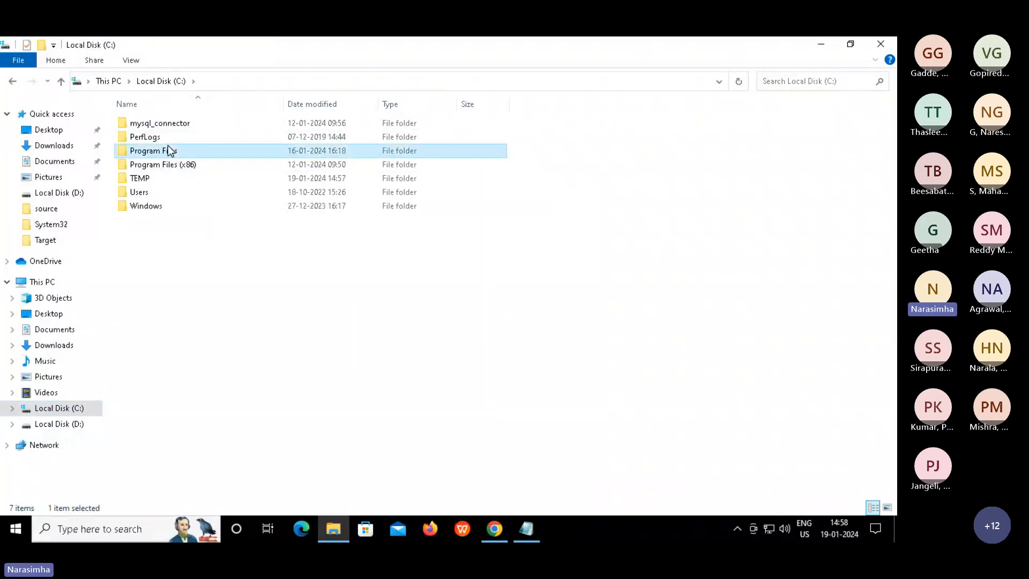
{"action": "double_click", "coordinate": [169, 148]}
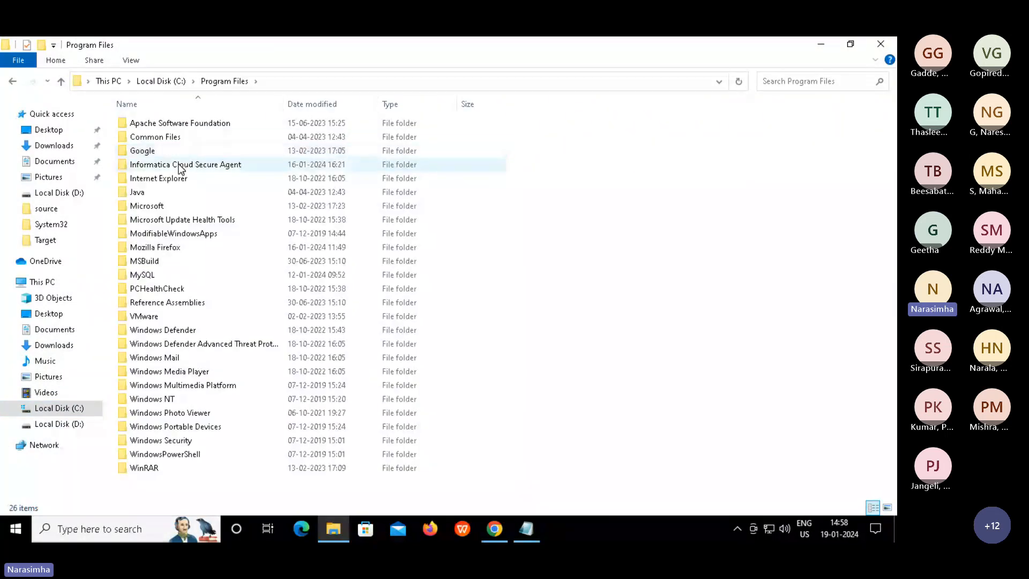
{"action": "double_click", "coordinate": [181, 167]}
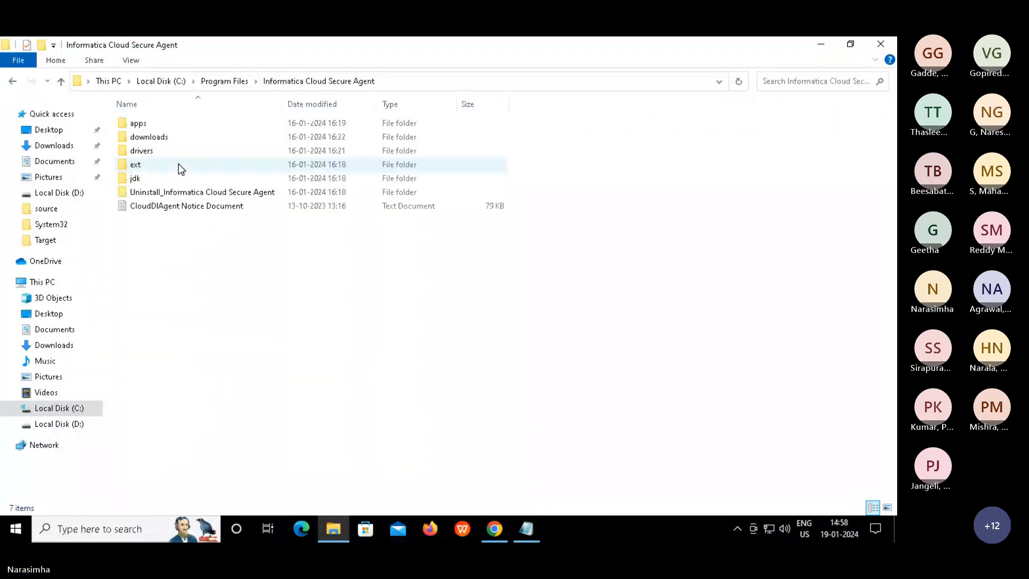
{"action": "double_click", "coordinate": [134, 124]}
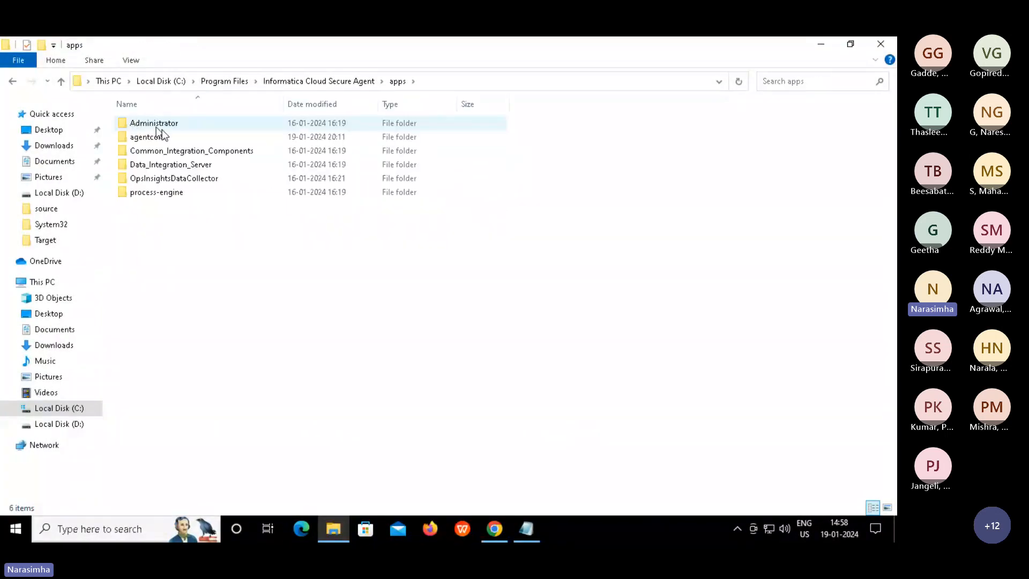
{"action": "double_click", "coordinate": [172, 165]}
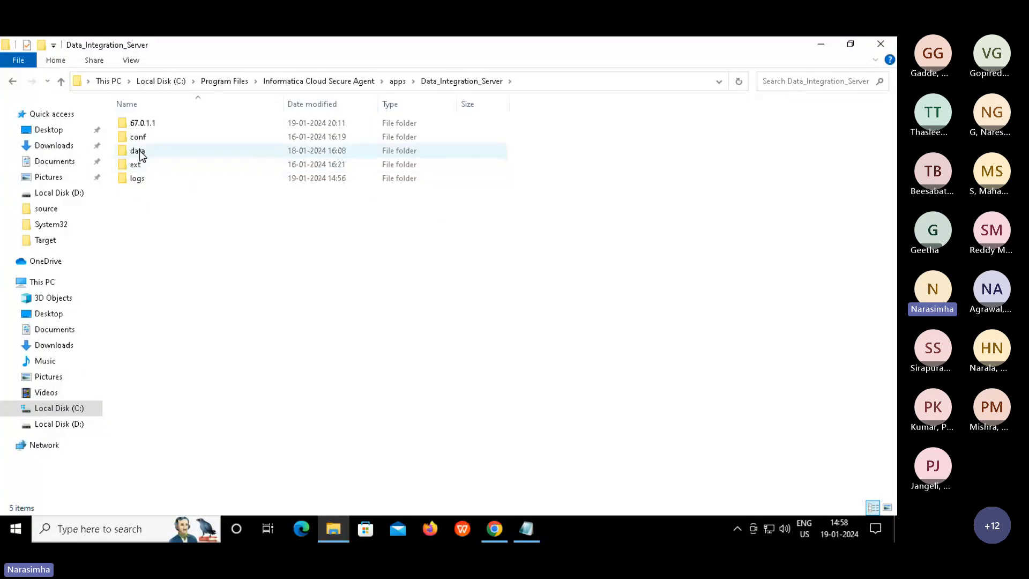
{"action": "double_click", "coordinate": [138, 152]}
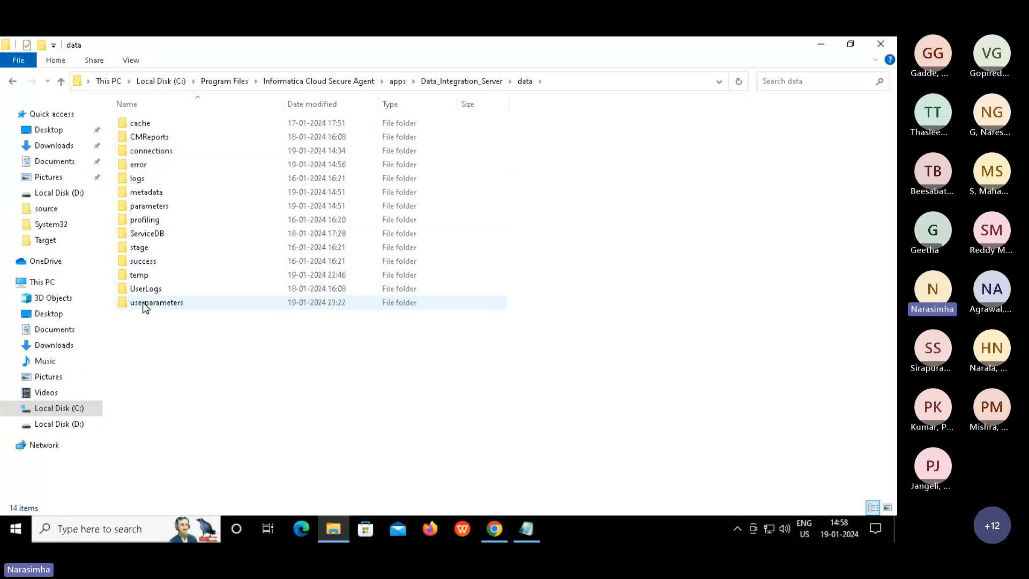
{"action": "double_click", "coordinate": [144, 305]}
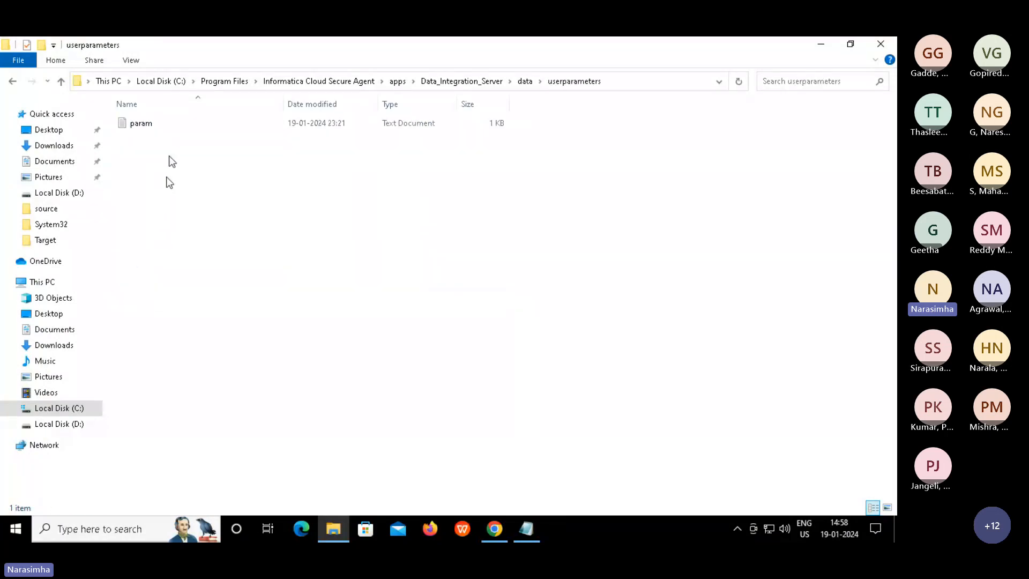
In the param file, change $$filter from 1 to 4, save it and close Notepad
{"action": "left_click", "coordinate": [141, 125]}
{"action": "double_click", "coordinate": [141, 125]}
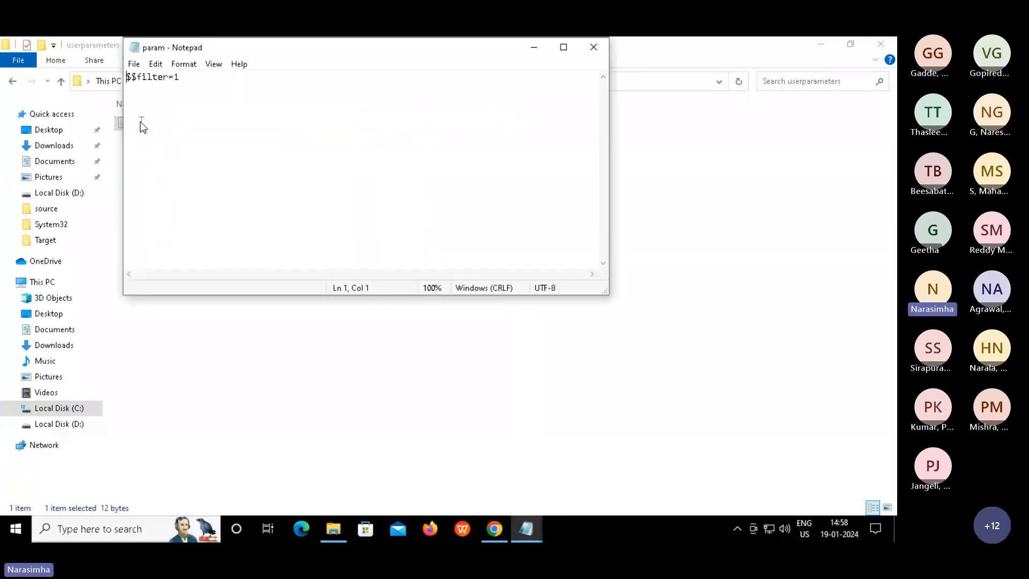
{"action": "left_click", "coordinate": [214, 78]}
{"action": "key", "text": "BackSpace"}
{"action": "type", "text": "4"}
{"action": "key", "text": "ctrl+s"}
{"action": "left_click", "coordinate": [594, 47]}
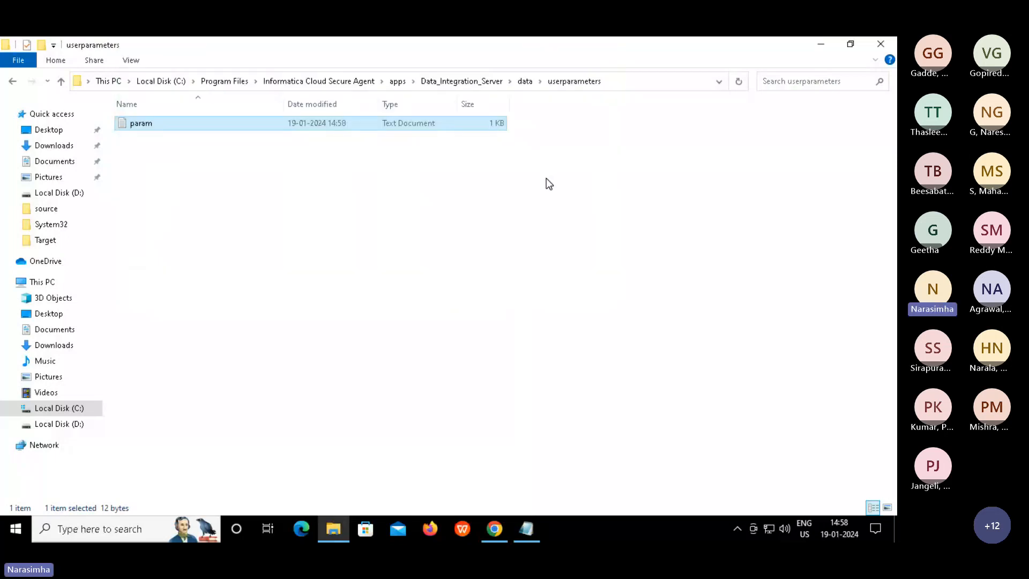
Restart the latest Synchronization Task_param job and confirm the new run succeeds with 1 row processed
{"action": "left_click", "coordinate": [494, 528]}
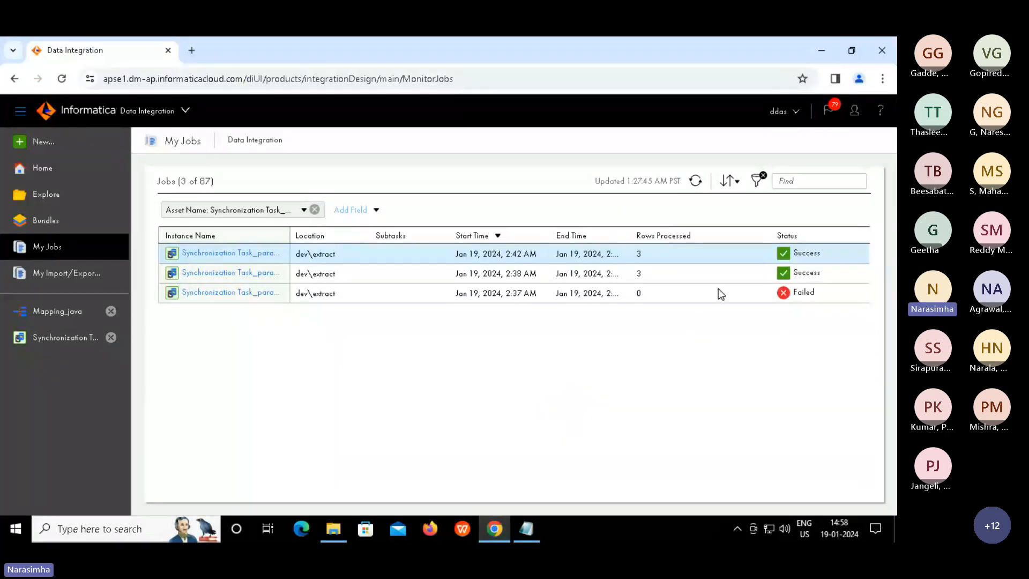
{"action": "mouse_move", "coordinate": [821, 250]}
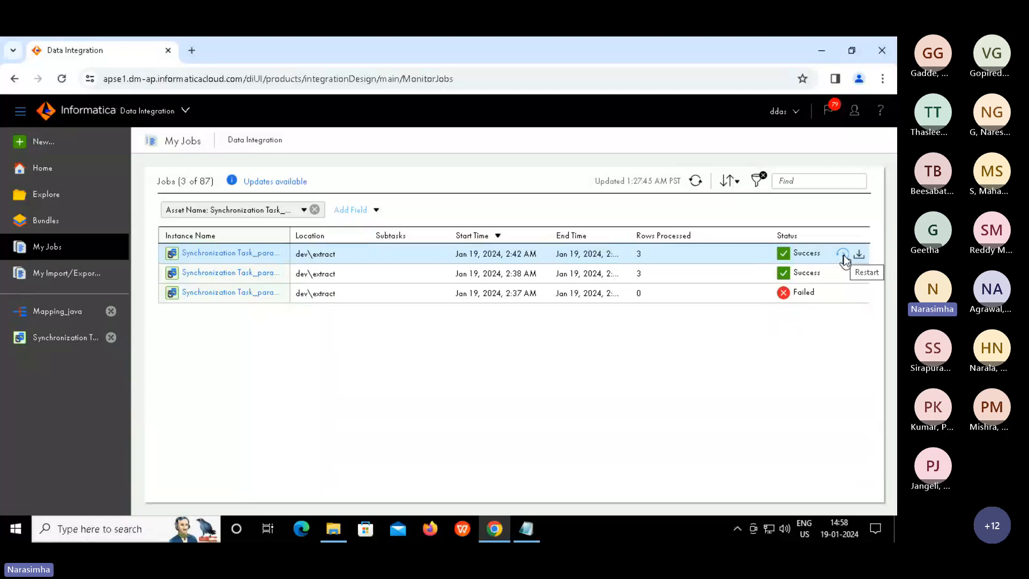
{"action": "left_click", "coordinate": [842, 254]}
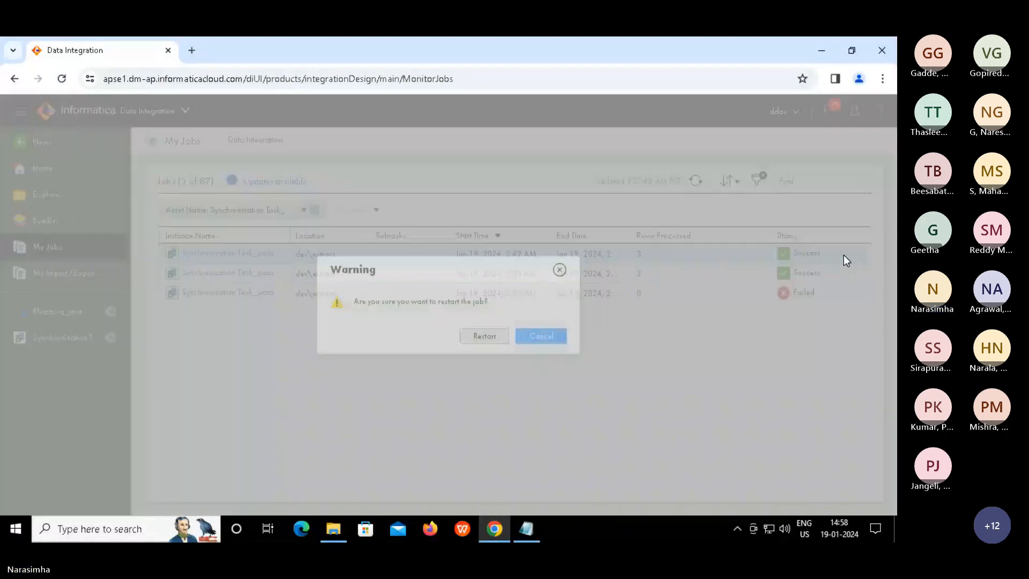
{"action": "left_click", "coordinate": [484, 336]}
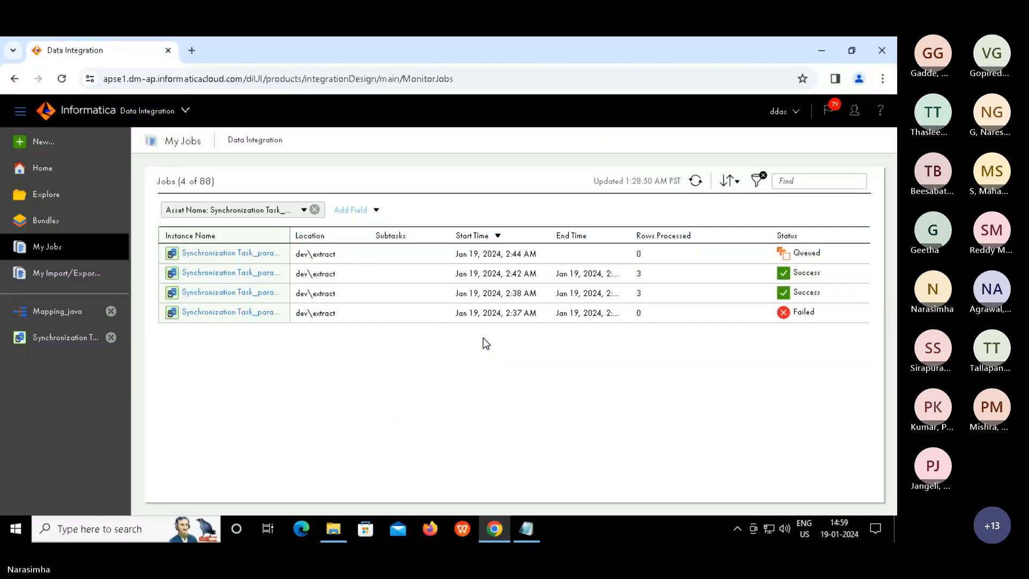
{"action": "left_click", "coordinate": [696, 181]}
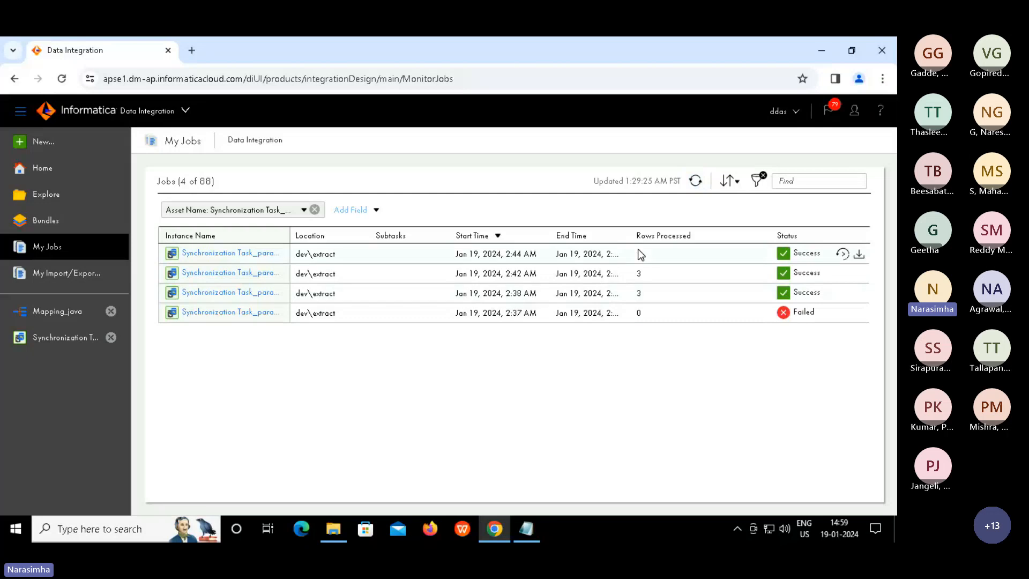
{"action": "left_click_drag", "start_coordinate": [638, 248], "coordinate": [661, 252]}
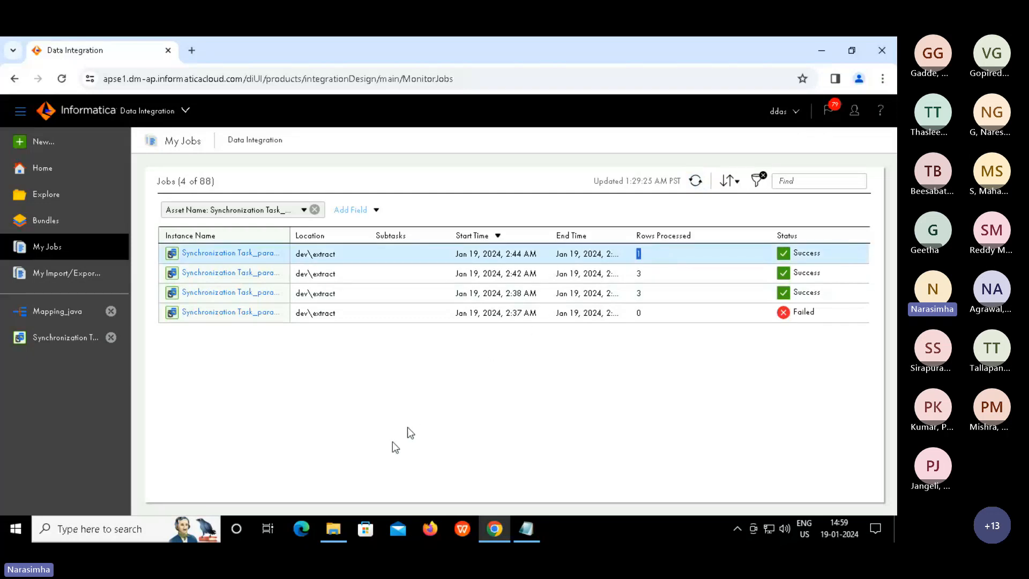
{"action": "left_click", "coordinate": [334, 530]}
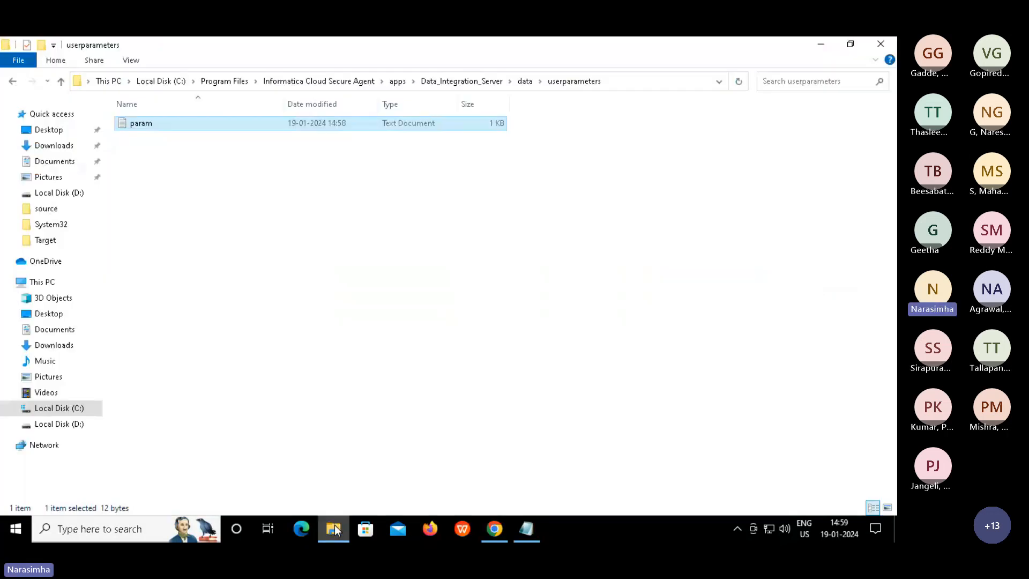
{"action": "left_click", "coordinate": [46, 240]}
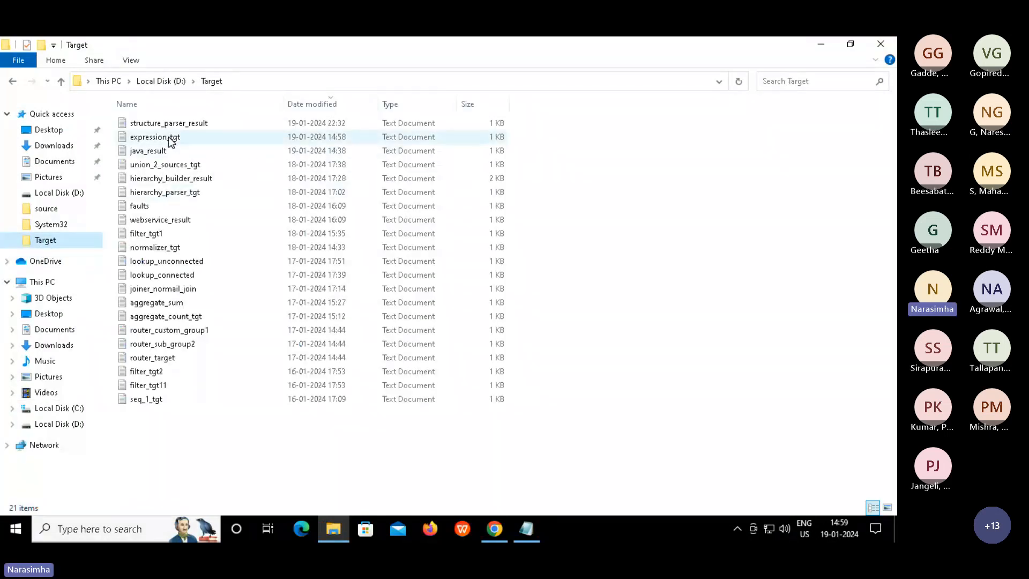
{"action": "double_click", "coordinate": [168, 137]}
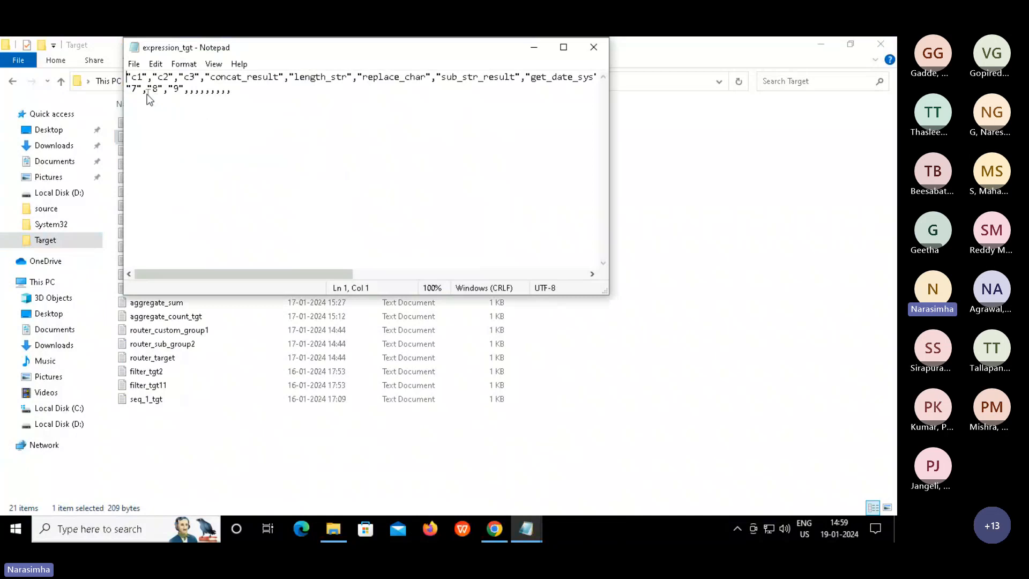
{"action": "left_click_drag", "start_coordinate": [132, 89], "coordinate": [266, 93]}
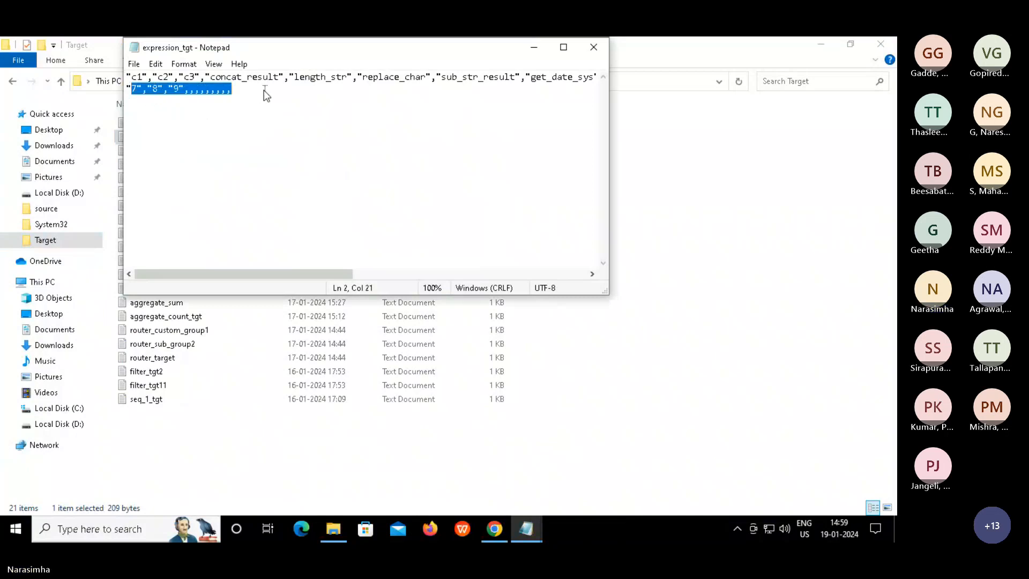
{"action": "left_click", "coordinate": [593, 48]}
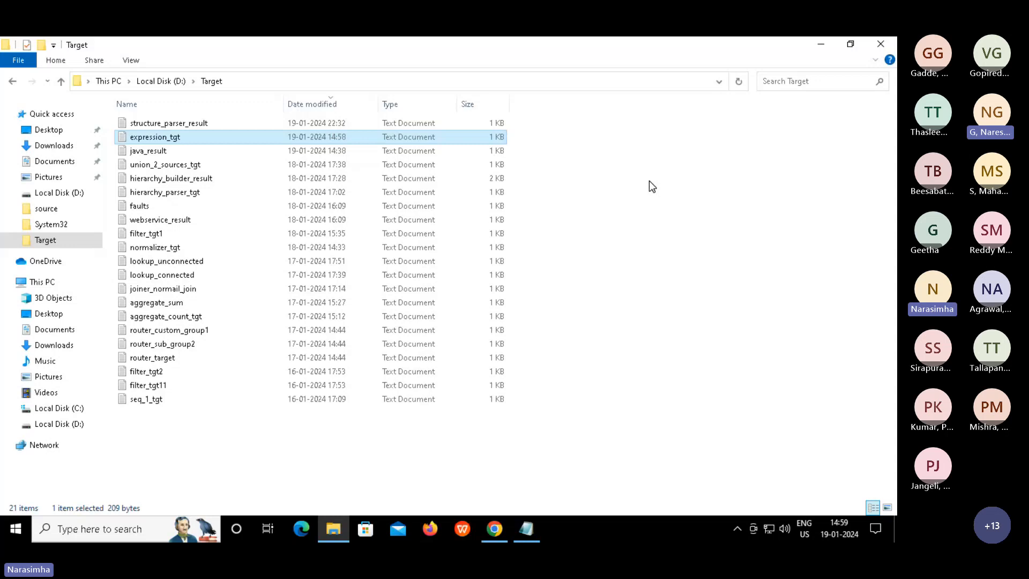
{"action": "left_click", "coordinate": [492, 530]}
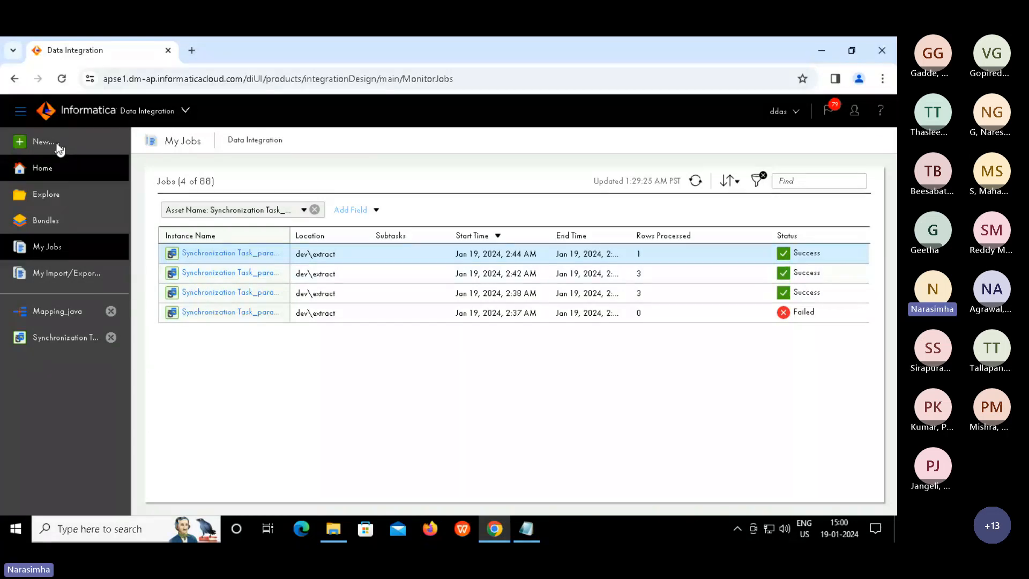
Create a blank mapping from New... > Mappings > Mapping, opening Mapping2
{"action": "left_click", "coordinate": [56, 145]}
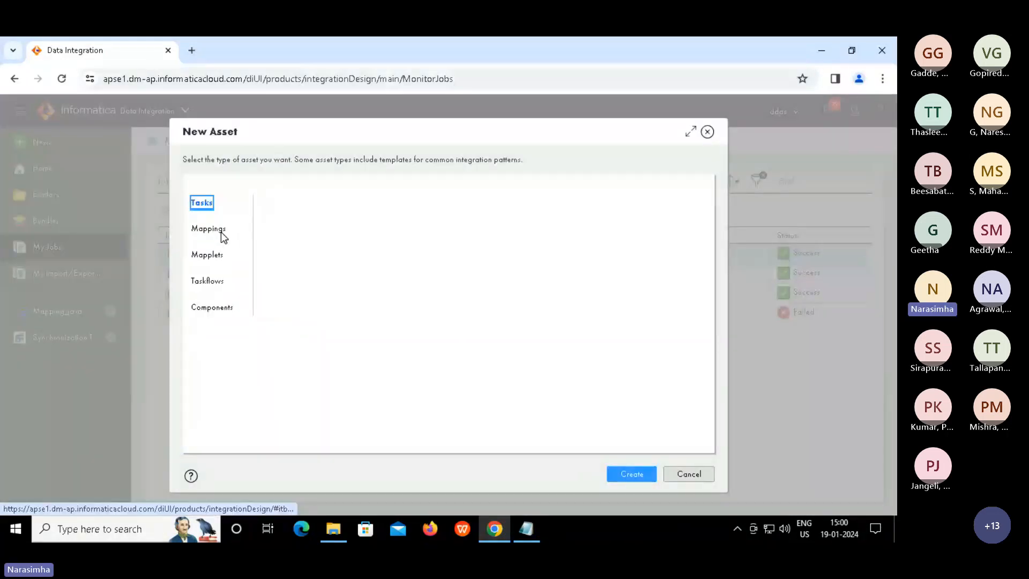
{"action": "left_click", "coordinate": [222, 236]}
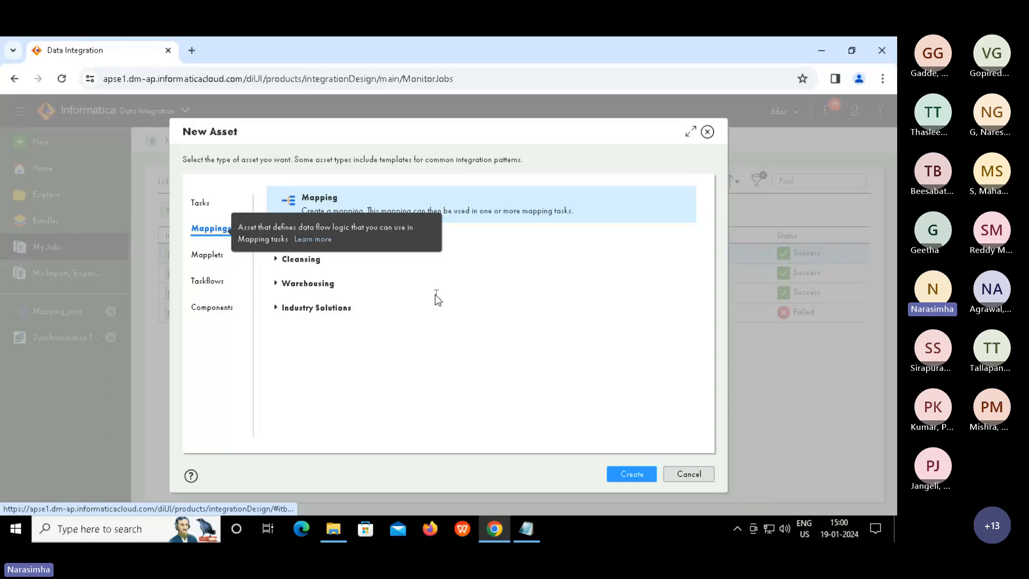
{"action": "left_click", "coordinate": [630, 474]}
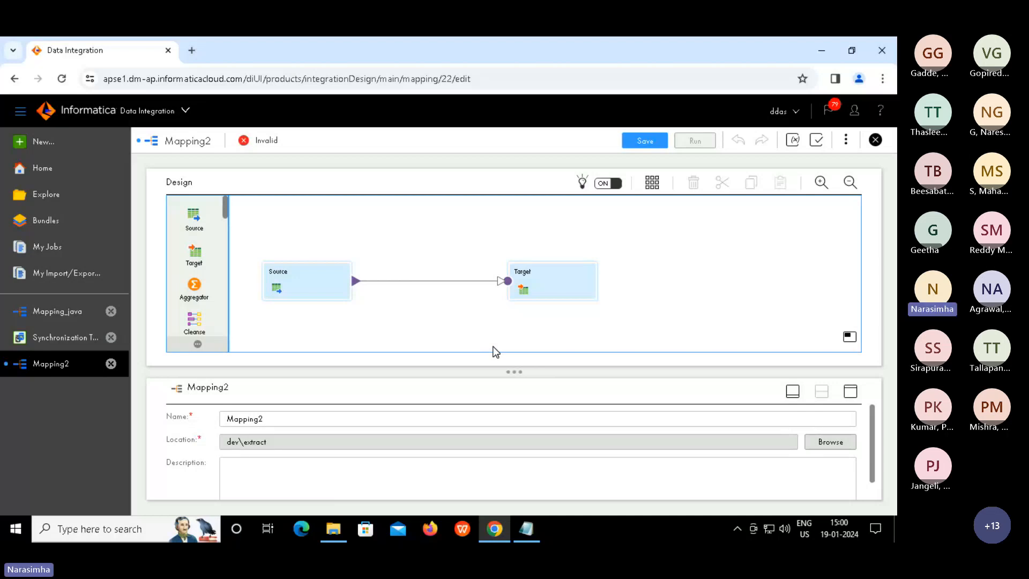
Select Mapping2's Source and show its source settings in the enlarged Properties panel, leaving Connection unset
{"action": "left_click", "coordinate": [317, 275]}
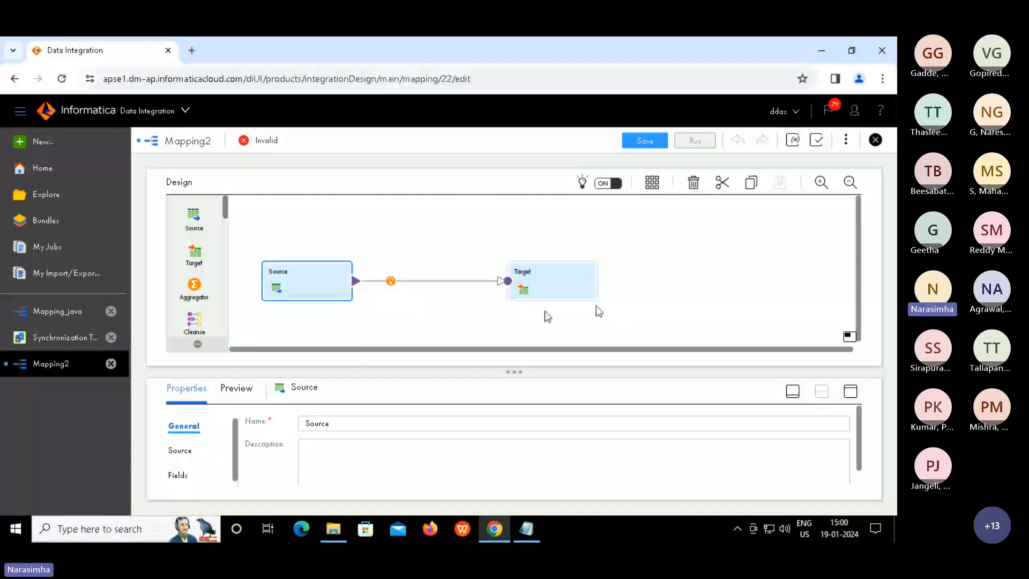
{"action": "left_click", "coordinate": [851, 391]}
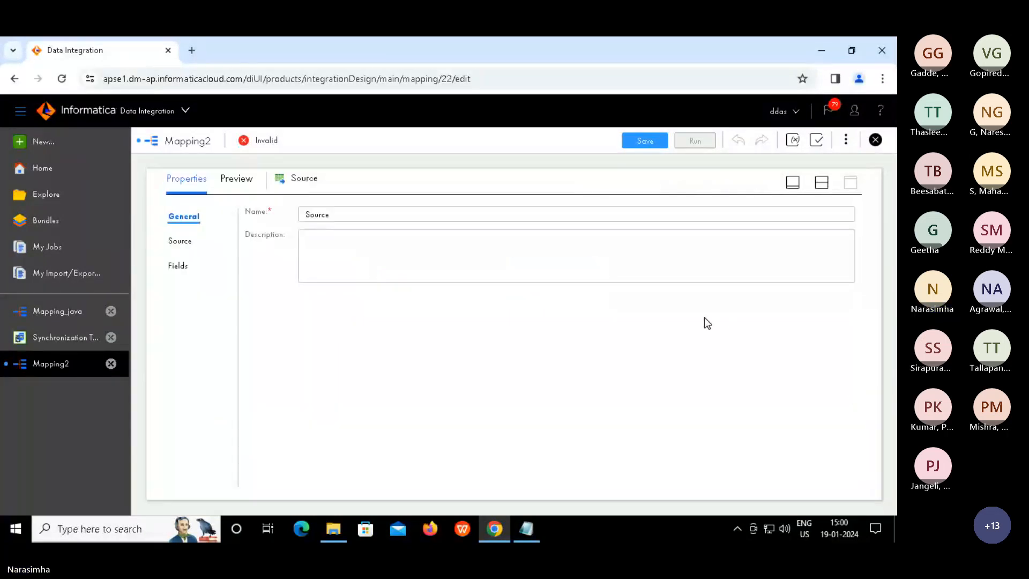
{"action": "left_click", "coordinate": [182, 241]}
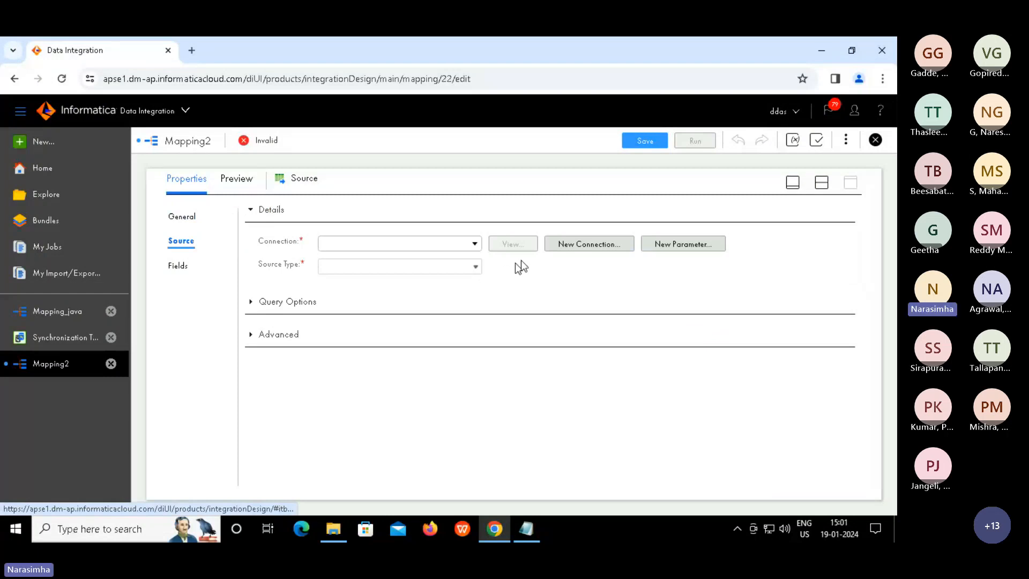
{"action": "left_click", "coordinate": [476, 245]}
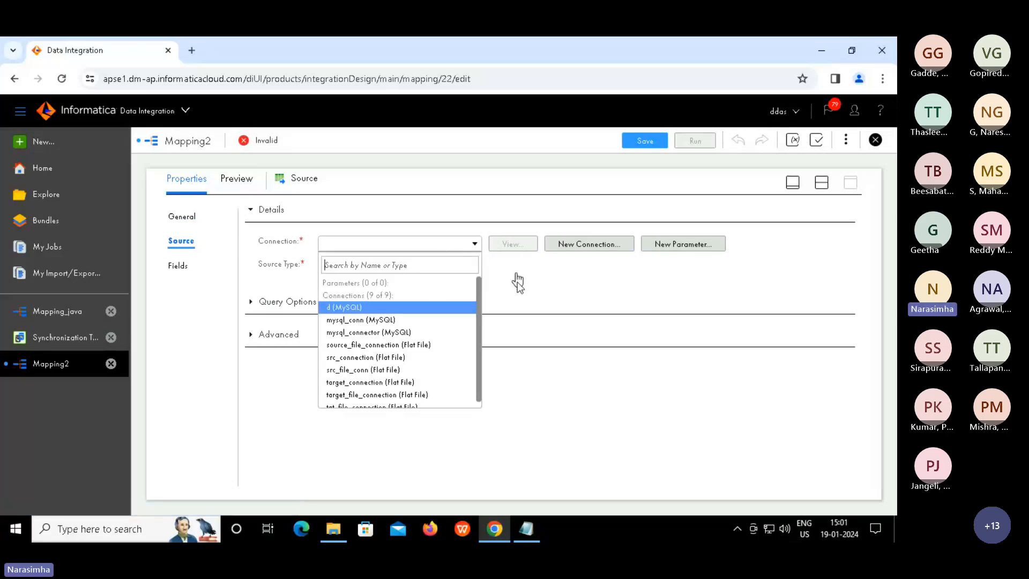
{"action": "left_click", "coordinate": [603, 255]}
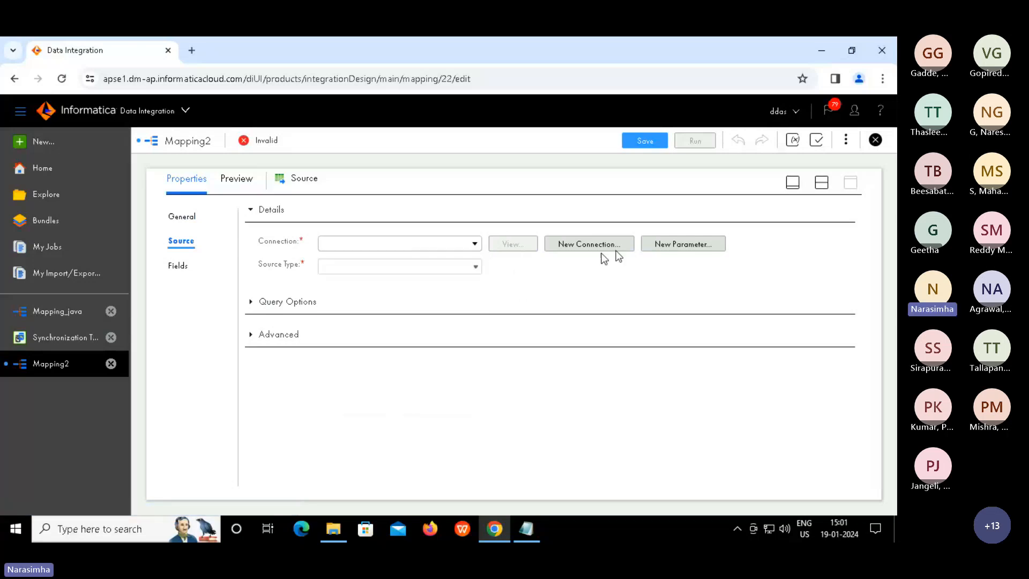
Create Flat File connection parameter conn_param, labelled conn_param, and assign it as the Source connection
{"action": "left_click", "coordinate": [668, 248]}
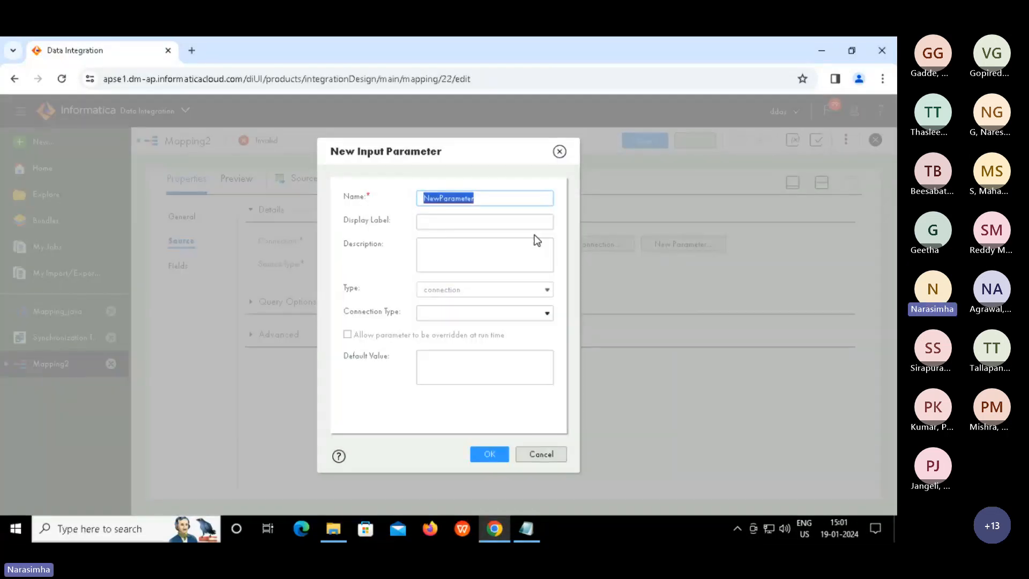
{"action": "type", "text": "conn_"}
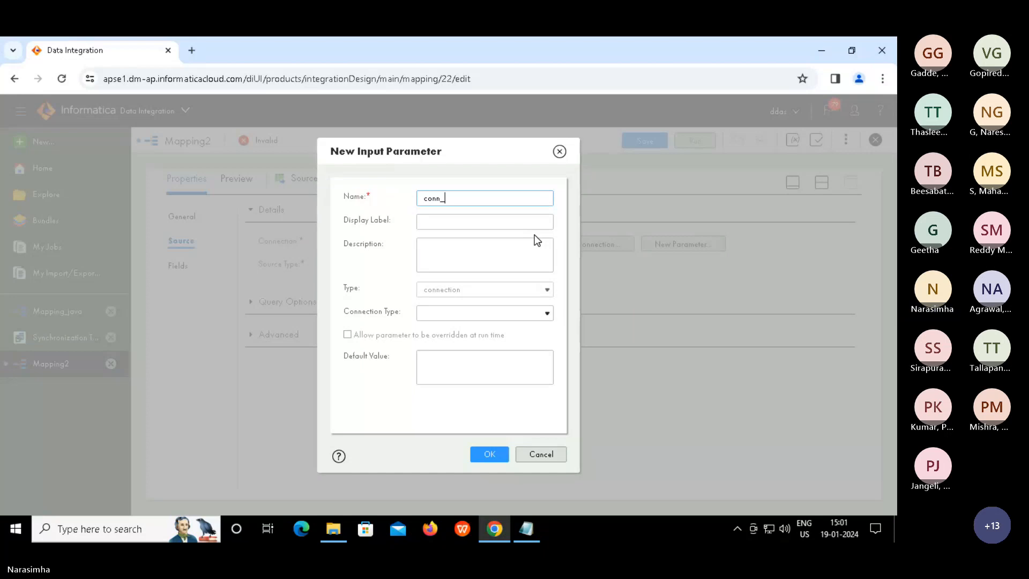
{"action": "type", "text": "pa"}
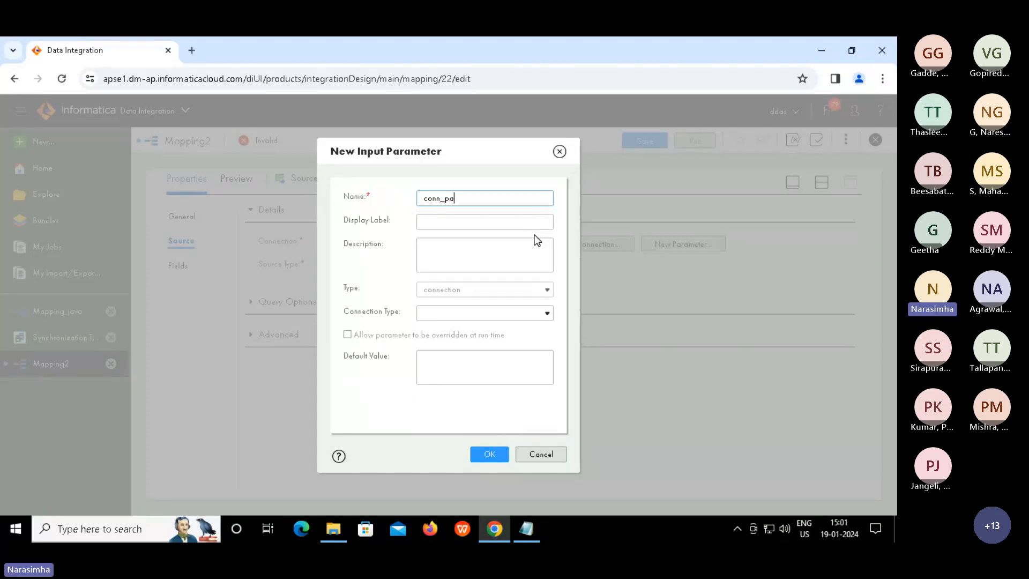
{"action": "type", "text": "ram"}
{"action": "left_click", "coordinate": [484, 224]}
{"action": "type", "text": "conn"}
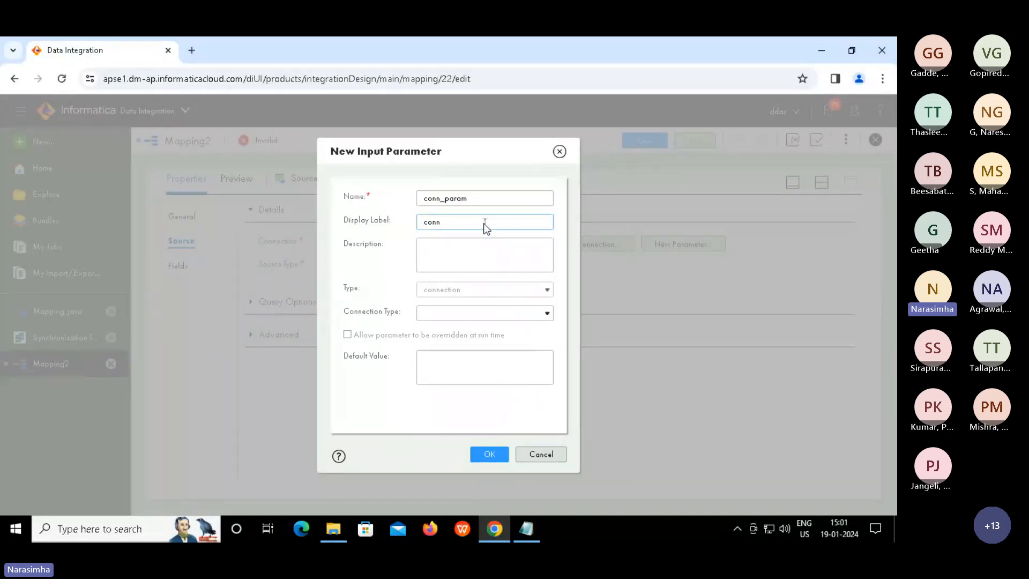
{"action": "type", "text": "_param"}
{"action": "left_click", "coordinate": [546, 316]}
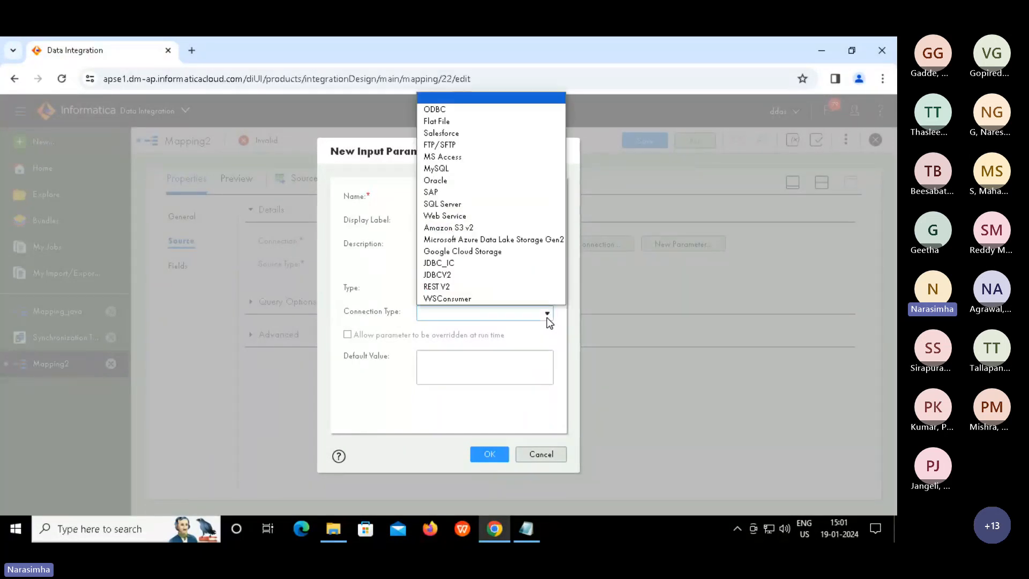
{"action": "left_click", "coordinate": [546, 317]}
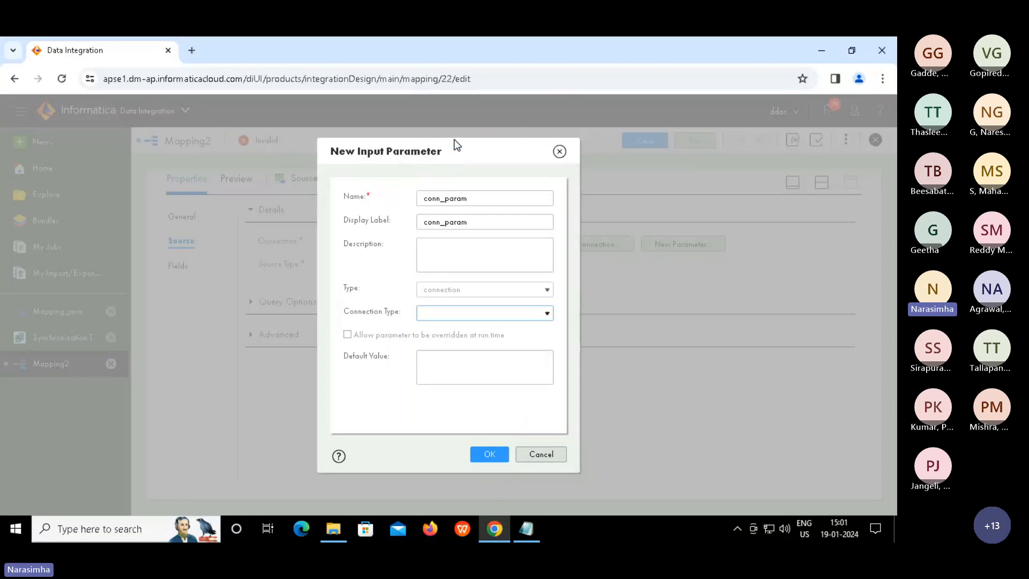
{"action": "left_click", "coordinate": [548, 315]}
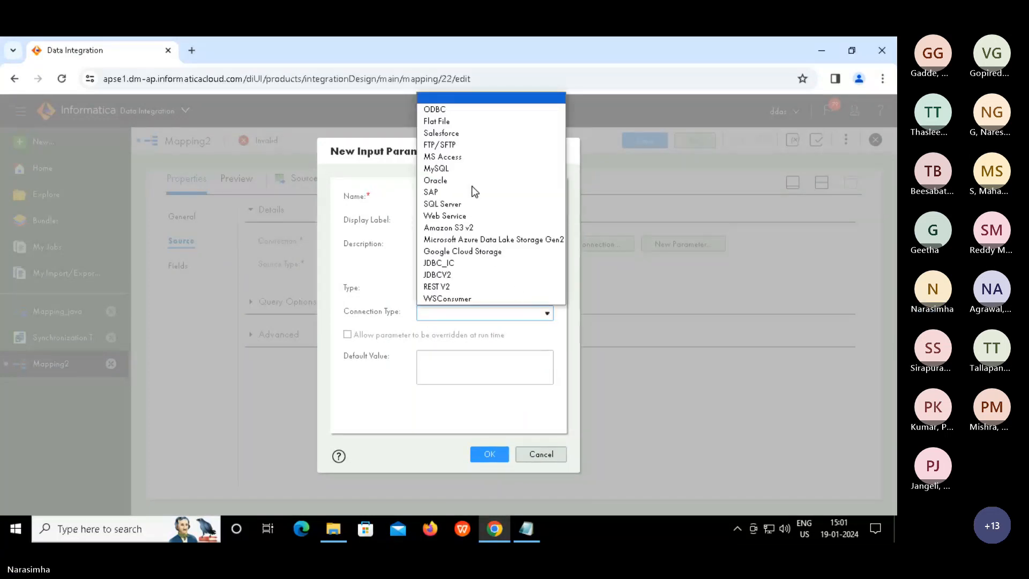
{"action": "left_click", "coordinate": [441, 123]}
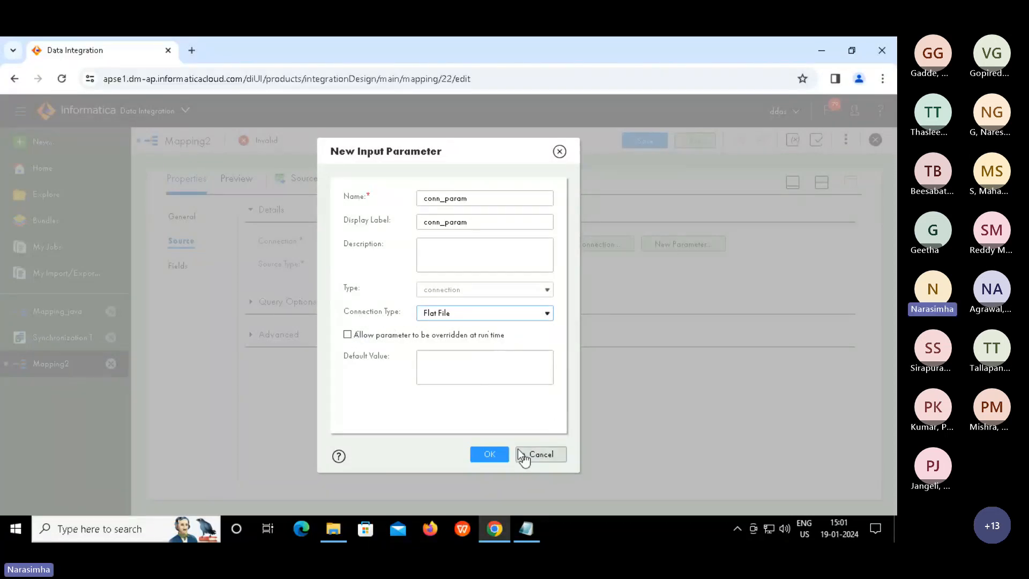
{"action": "left_click", "coordinate": [460, 367]}
{"action": "type", "text": "se"}
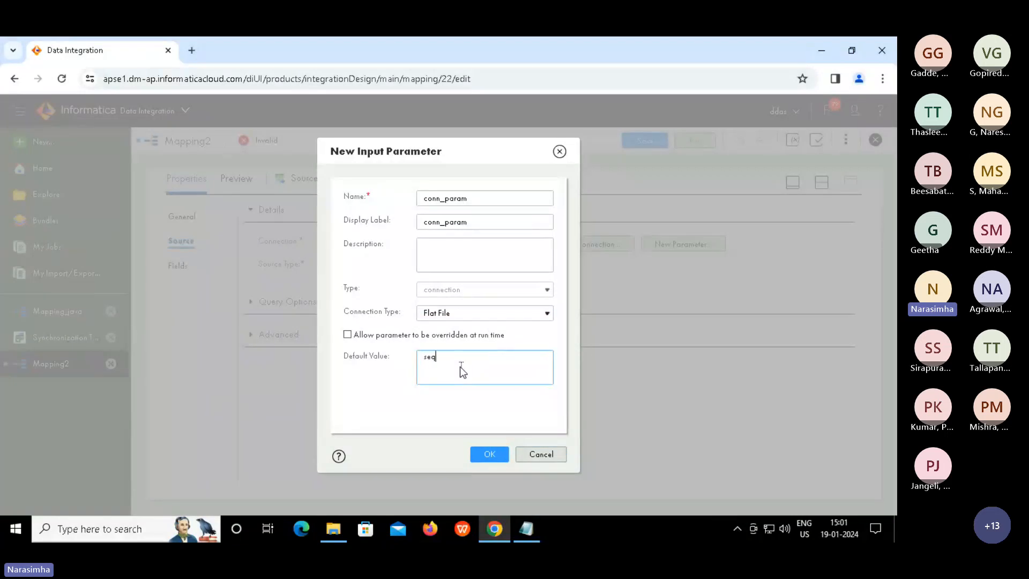
{"action": "type", "text": "q_"}
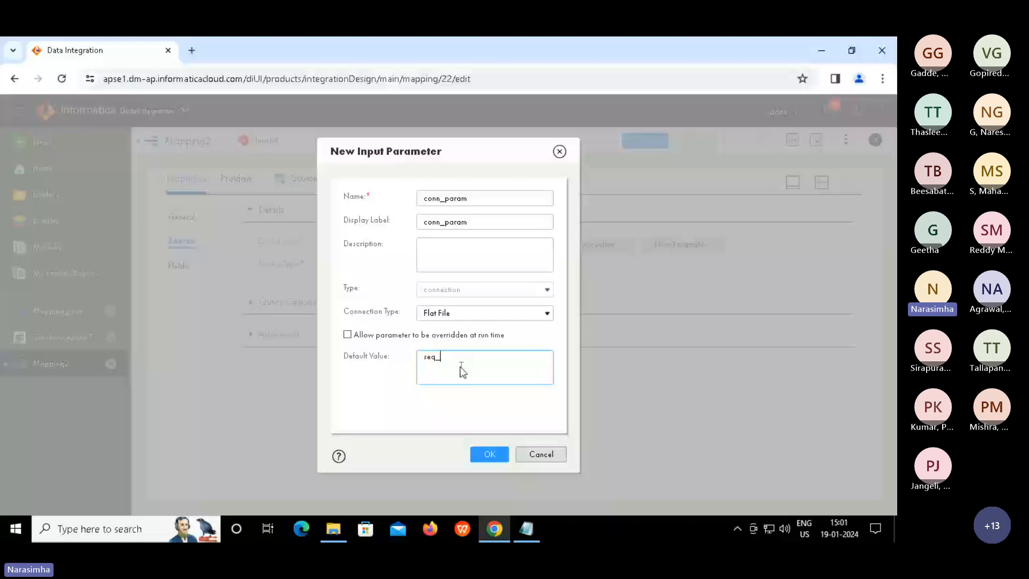
{"action": "type", "text": "1.tx"}
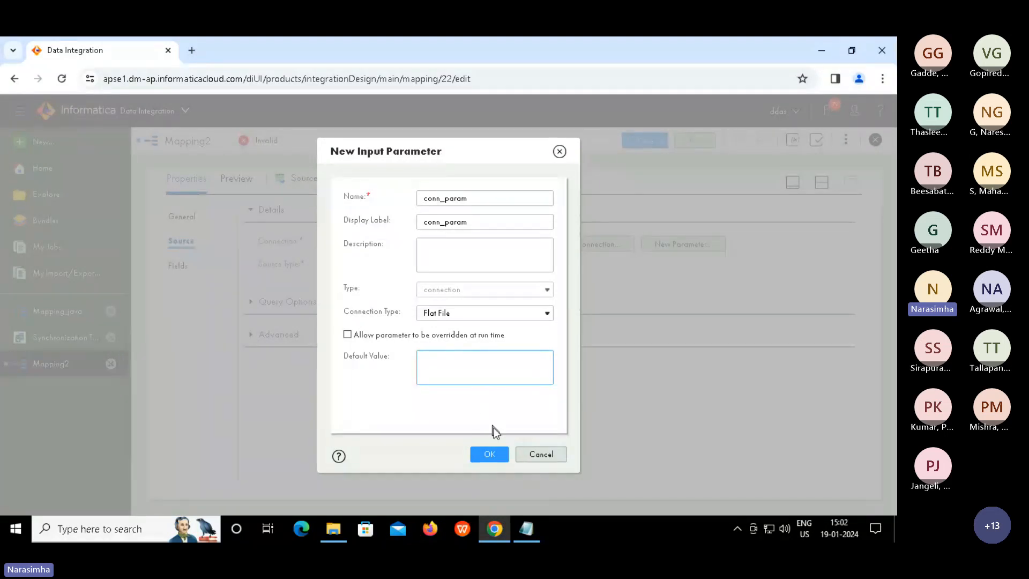
{"action": "left_click", "coordinate": [485, 454]}
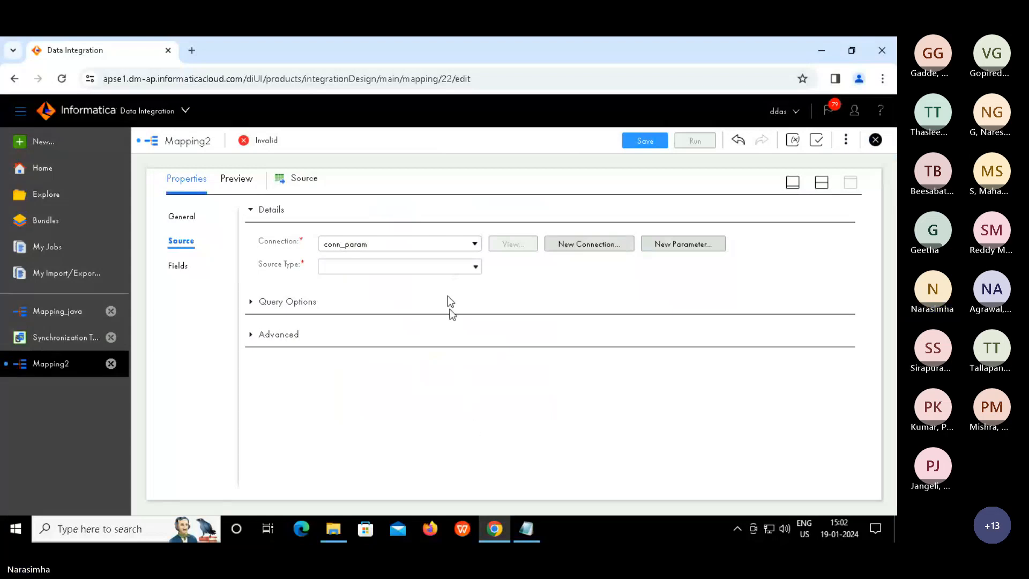
Set the Source type to Parameter
{"action": "left_click", "coordinate": [475, 267]}
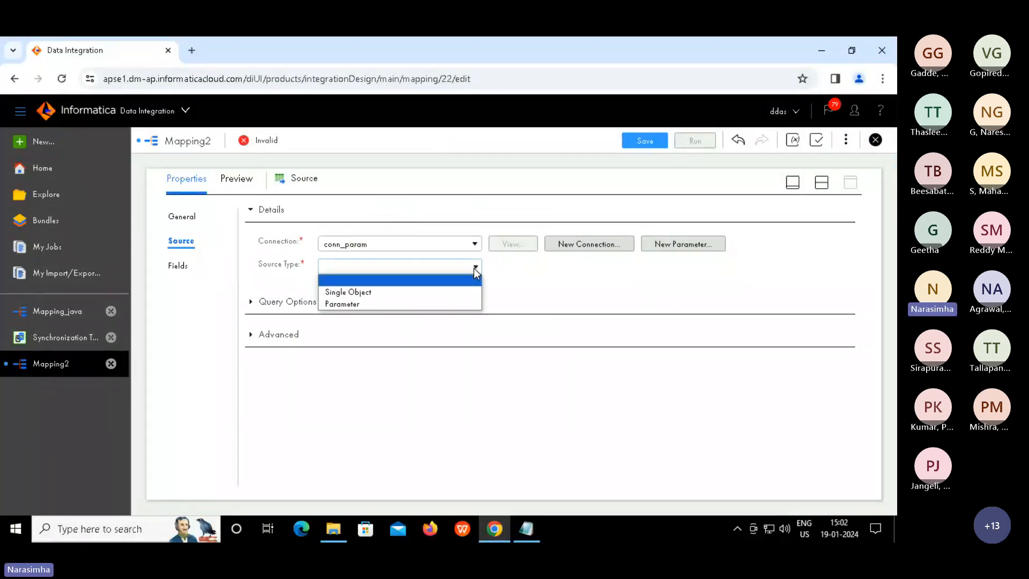
{"action": "left_click", "coordinate": [343, 304]}
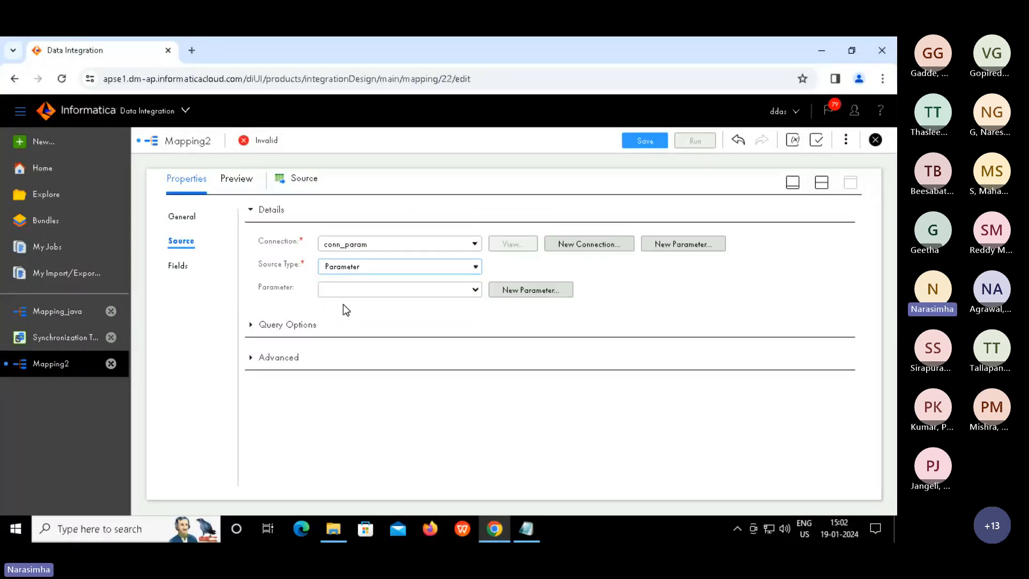
{"action": "left_click", "coordinate": [475, 290]}
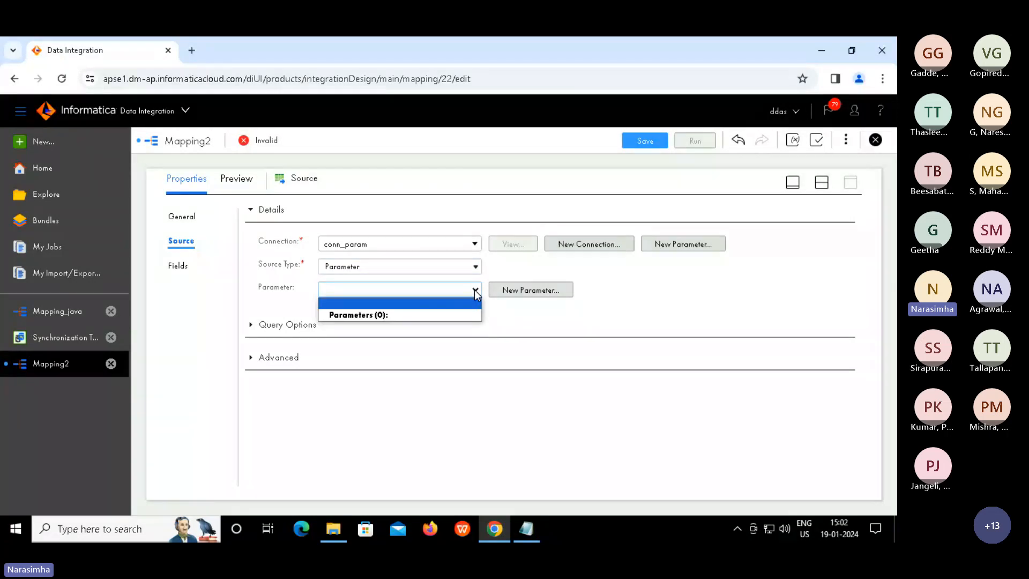
{"action": "left_click", "coordinate": [481, 290]}
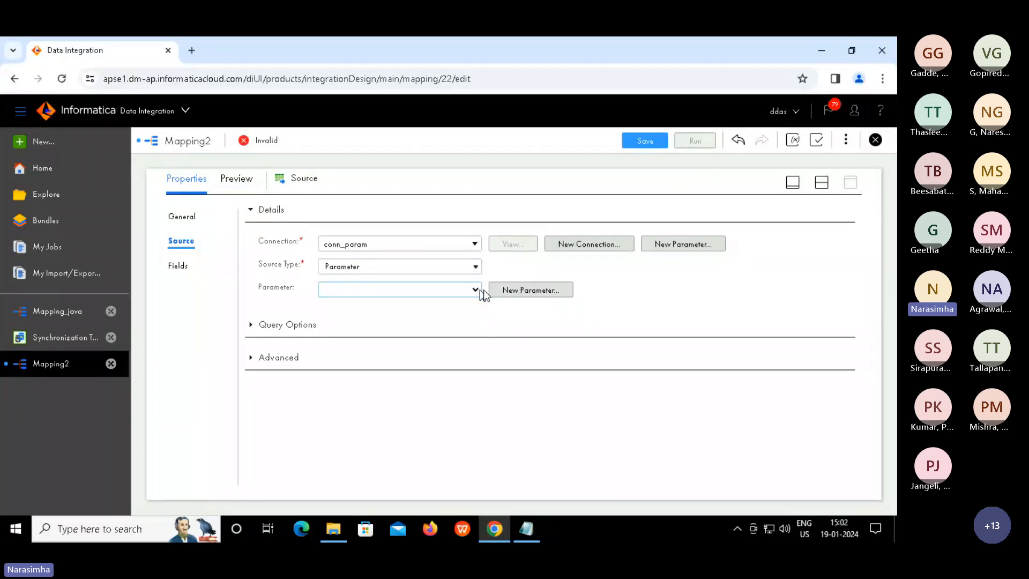
Create data-object parameter param_source_type with a matching display label, then select the Target
{"action": "left_click", "coordinate": [515, 293]}
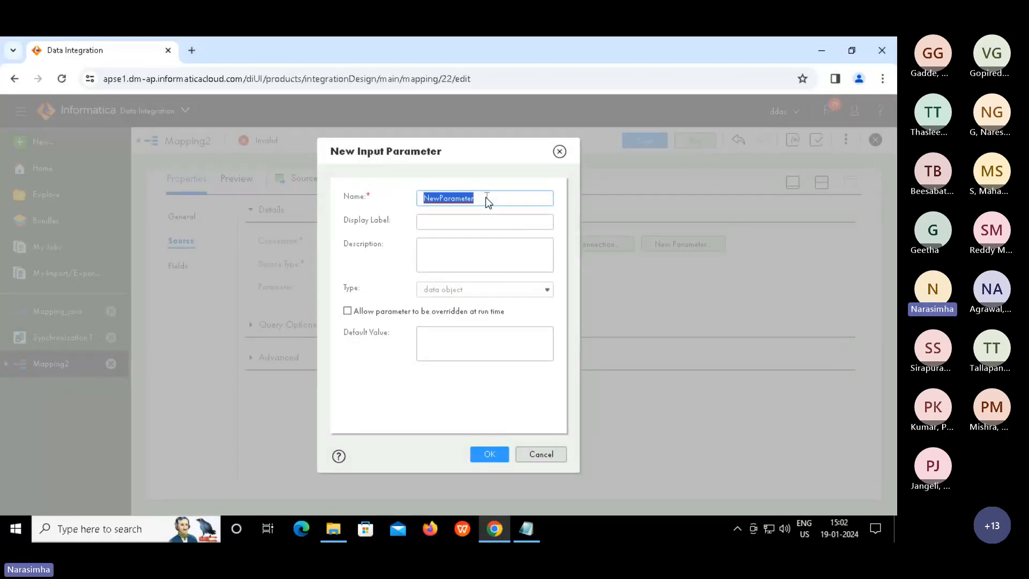
{"action": "type", "text": "param"}
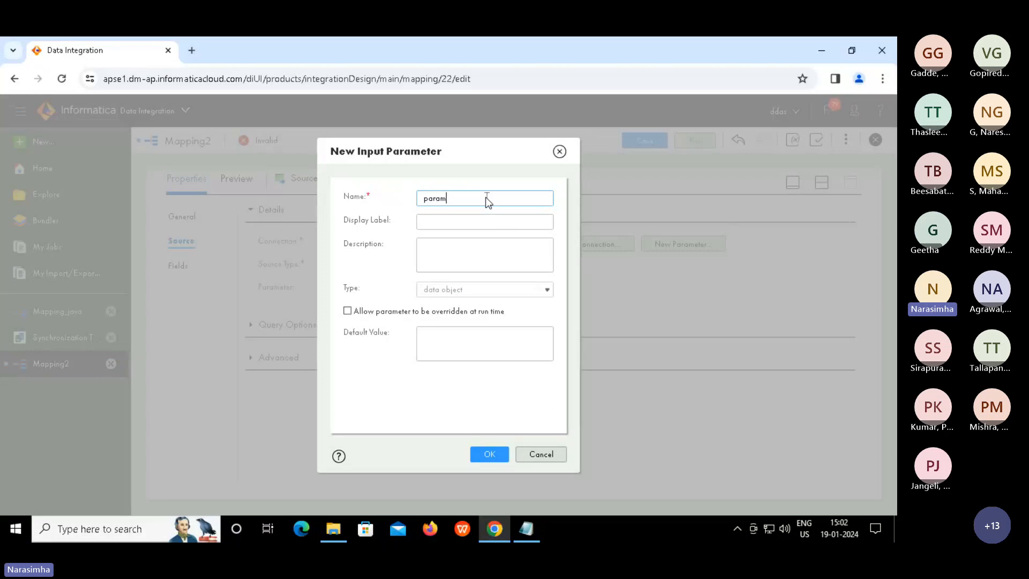
{"action": "type", "text": "_source_type"}
{"action": "double_click", "coordinate": [487, 200]}
{"action": "key", "text": "ctrl+c"}
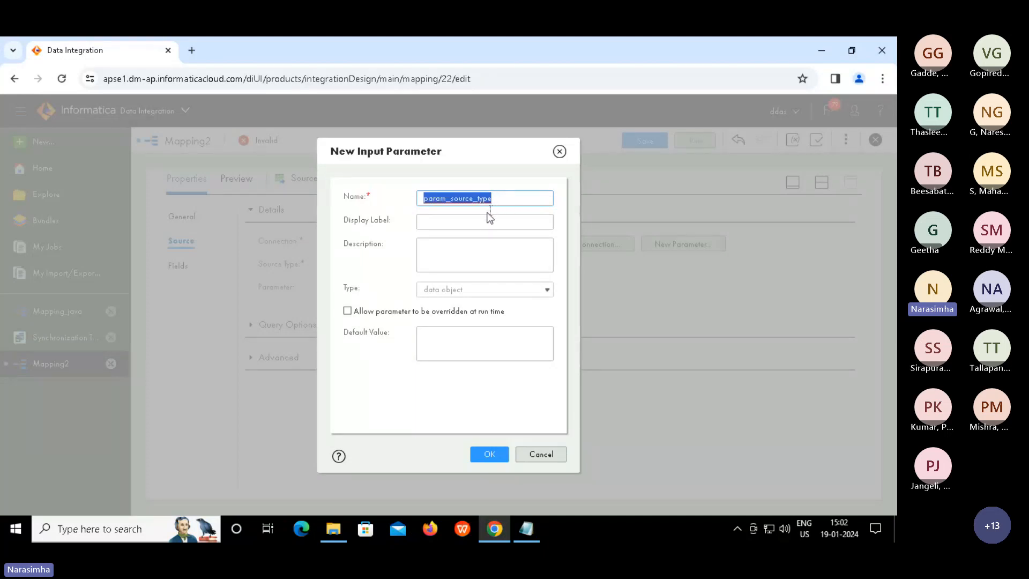
{"action": "left_click", "coordinate": [474, 223]}
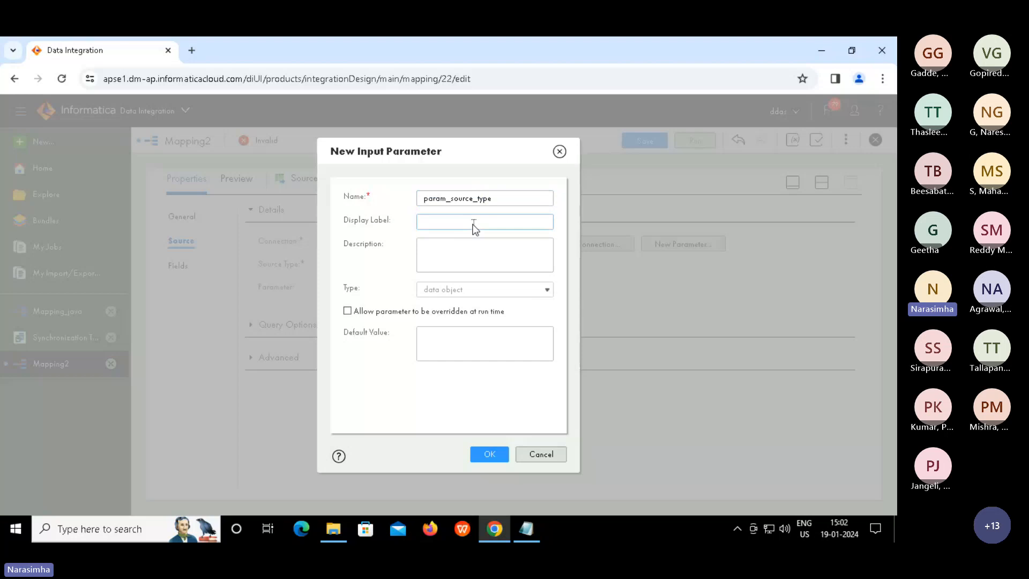
{"action": "key", "text": "ctrl+v"}
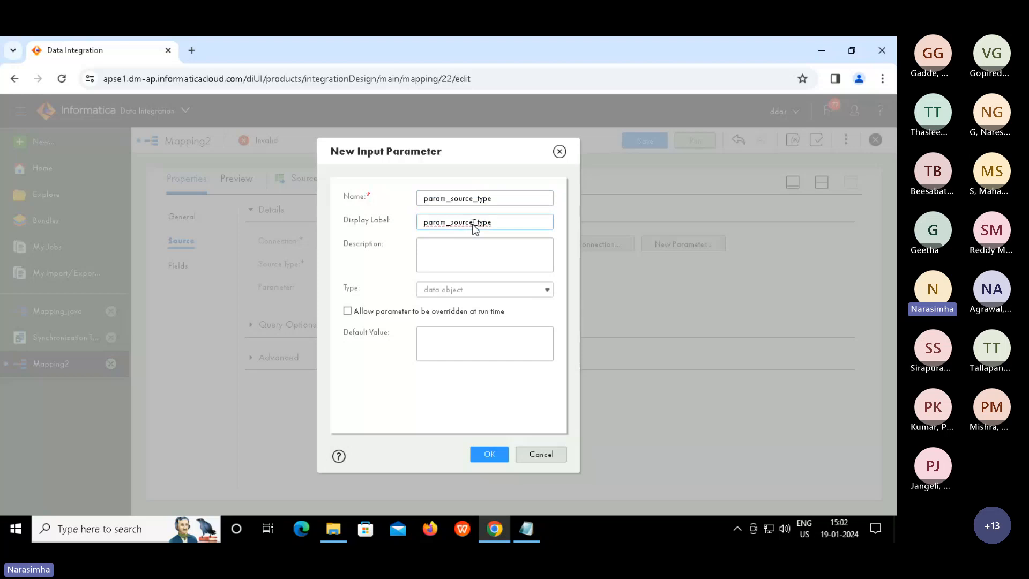
{"action": "left_click", "coordinate": [453, 255]}
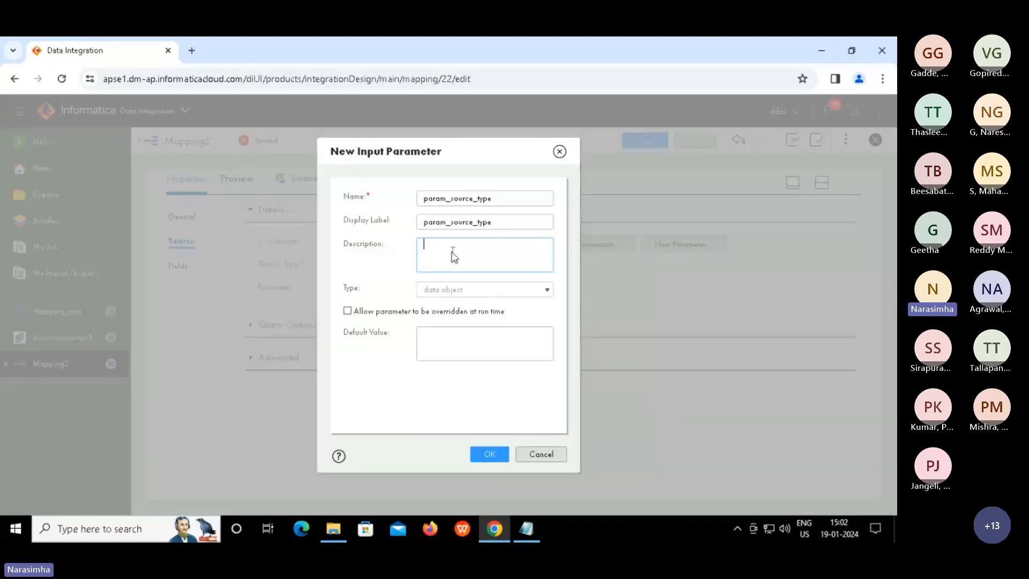
{"action": "left_click", "coordinate": [463, 341]}
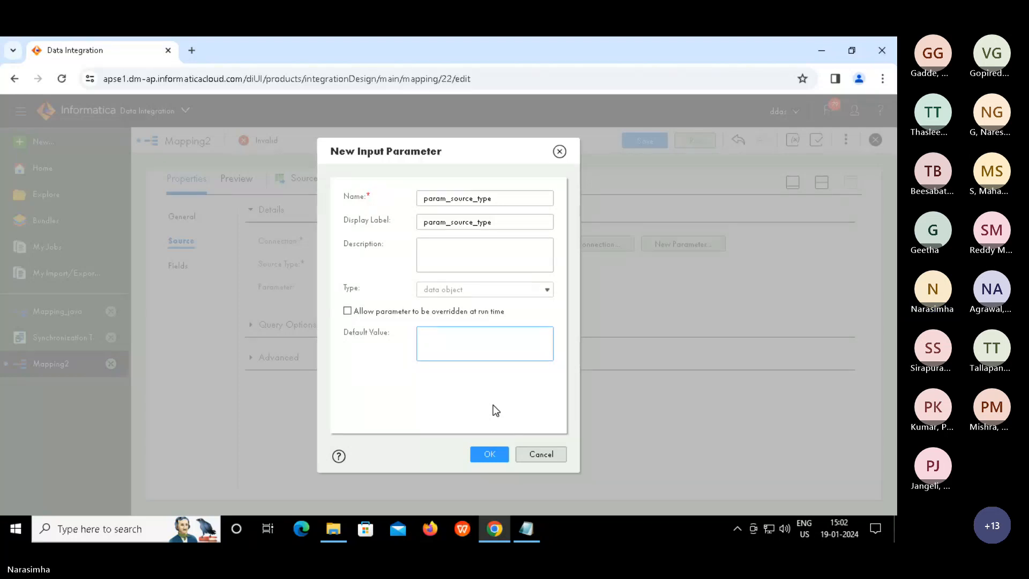
{"action": "left_click", "coordinate": [489, 457]}
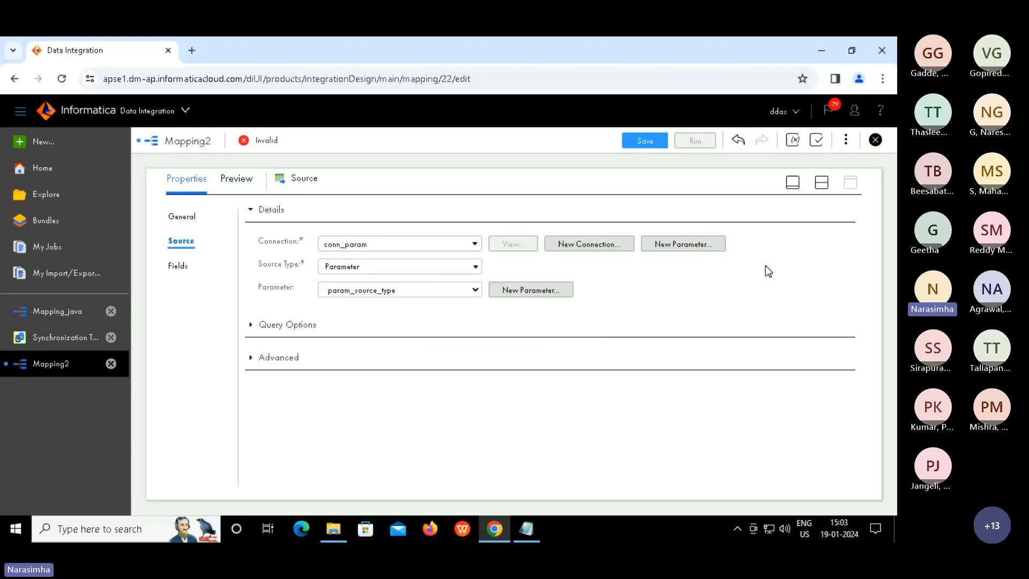
{"action": "left_click", "coordinate": [822, 183]}
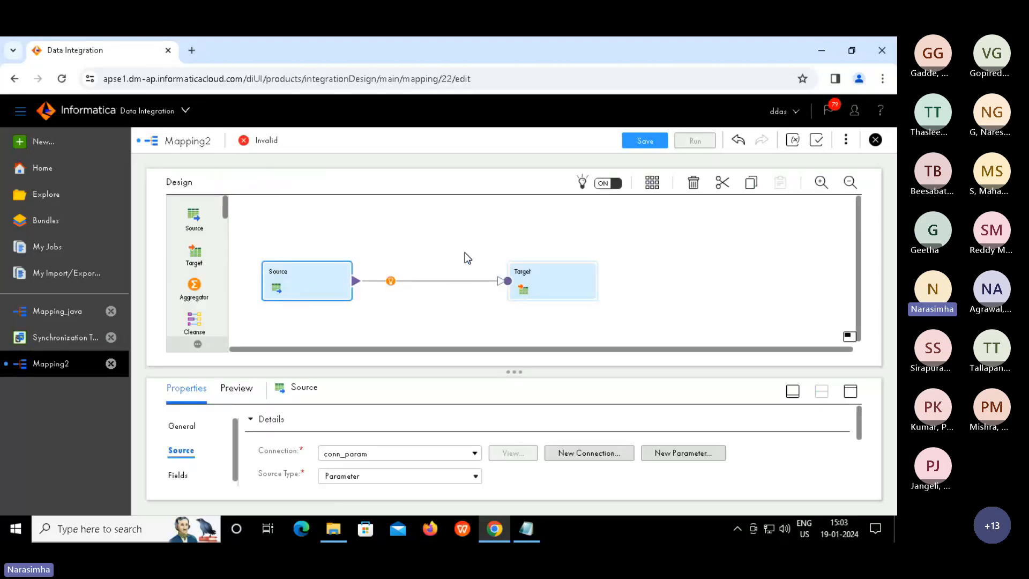
{"action": "left_click", "coordinate": [545, 278]}
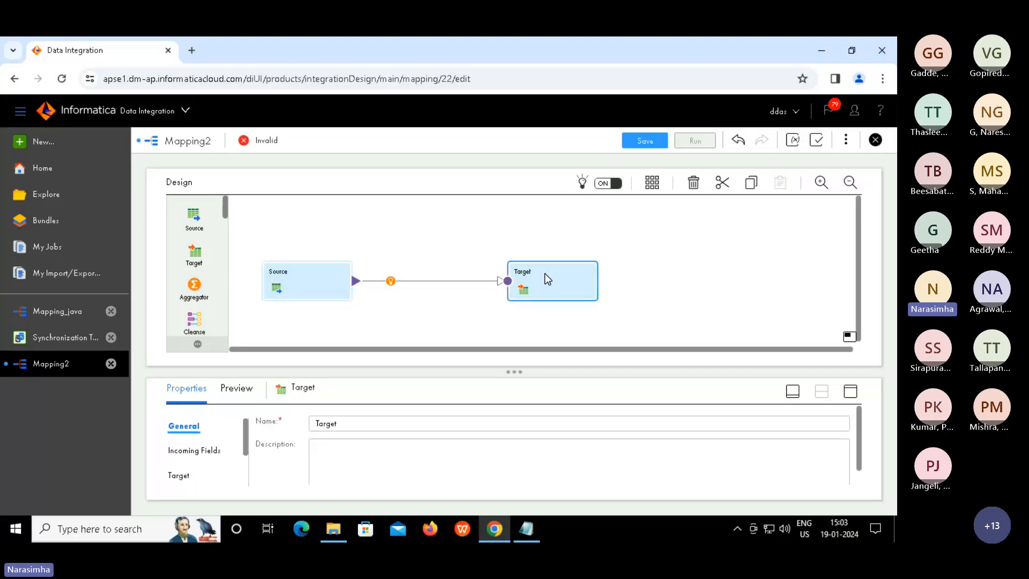
Create the Target's connection parameter target_conn_param, reusing the name as its display label
{"action": "left_click", "coordinate": [851, 390]}
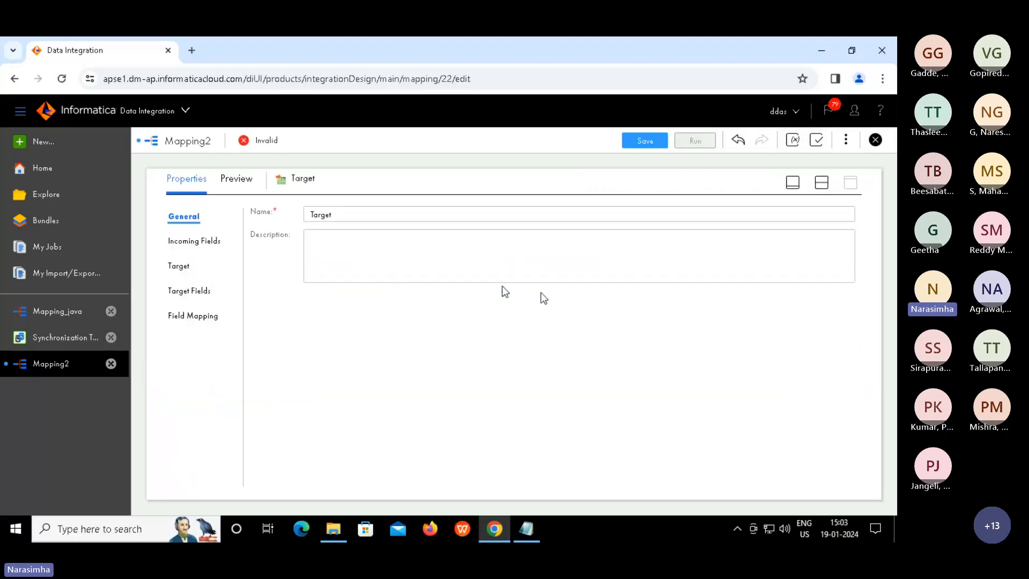
{"action": "left_click", "coordinate": [178, 269]}
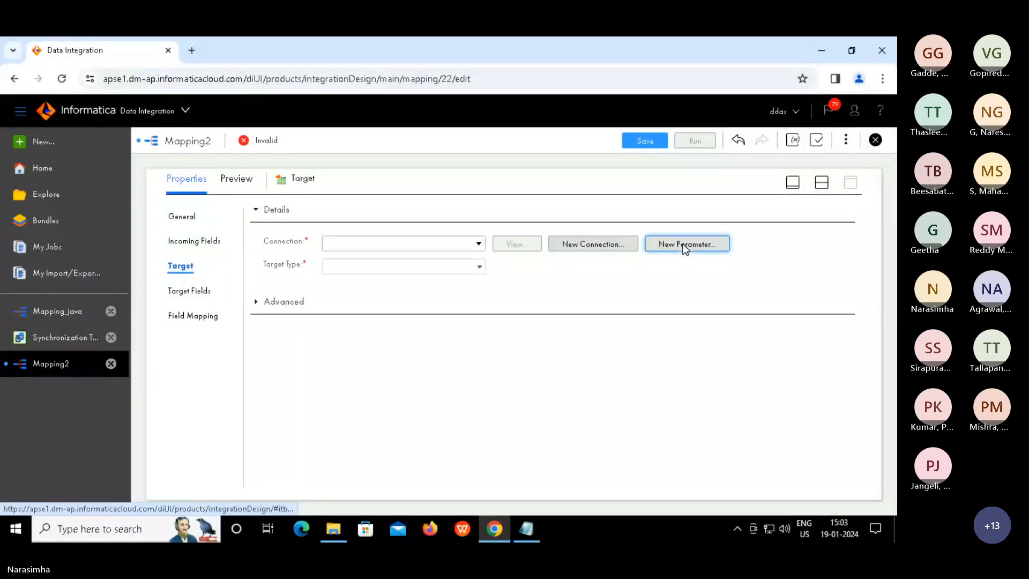
{"action": "left_click", "coordinate": [683, 243]}
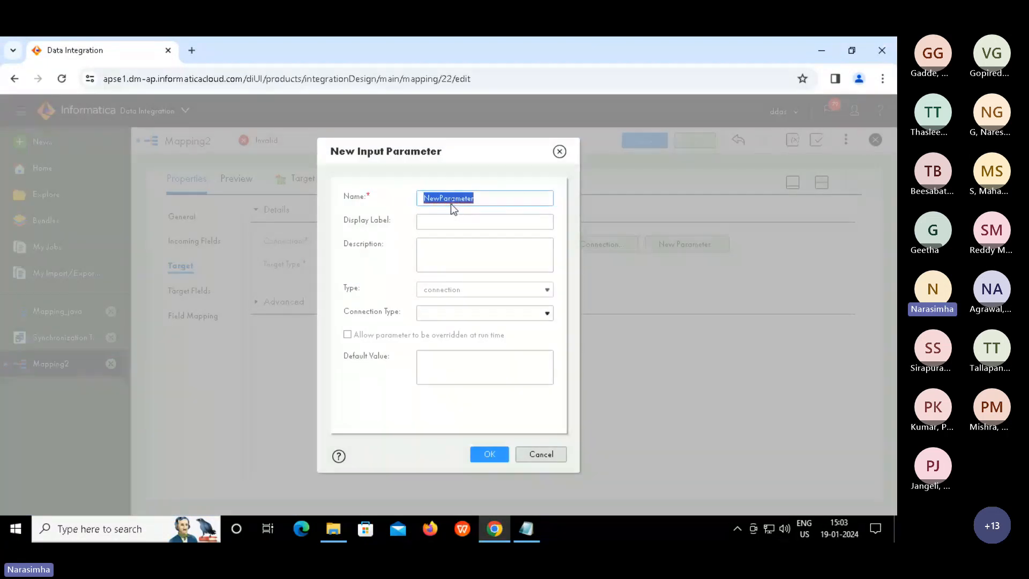
{"action": "type", "text": "tar"}
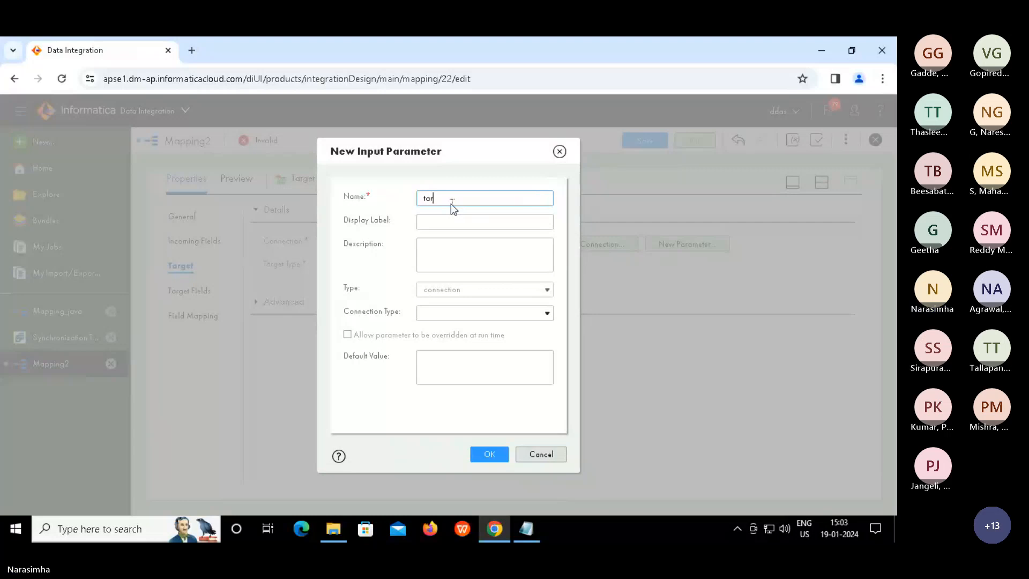
{"action": "type", "text": "get_conn_param"}
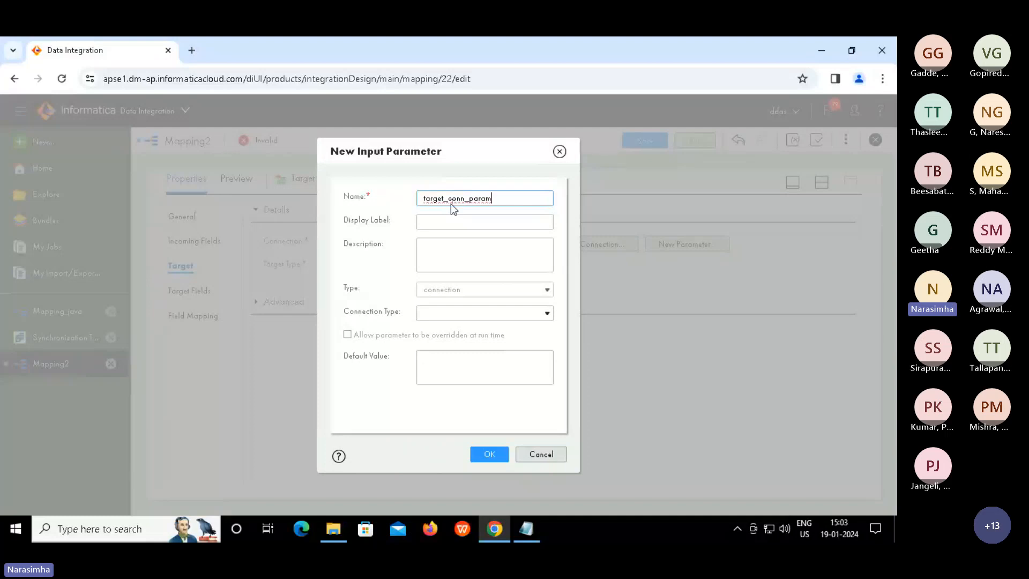
{"action": "key", "text": "ctrl+a"}
{"action": "key", "text": "ctrl+c"}
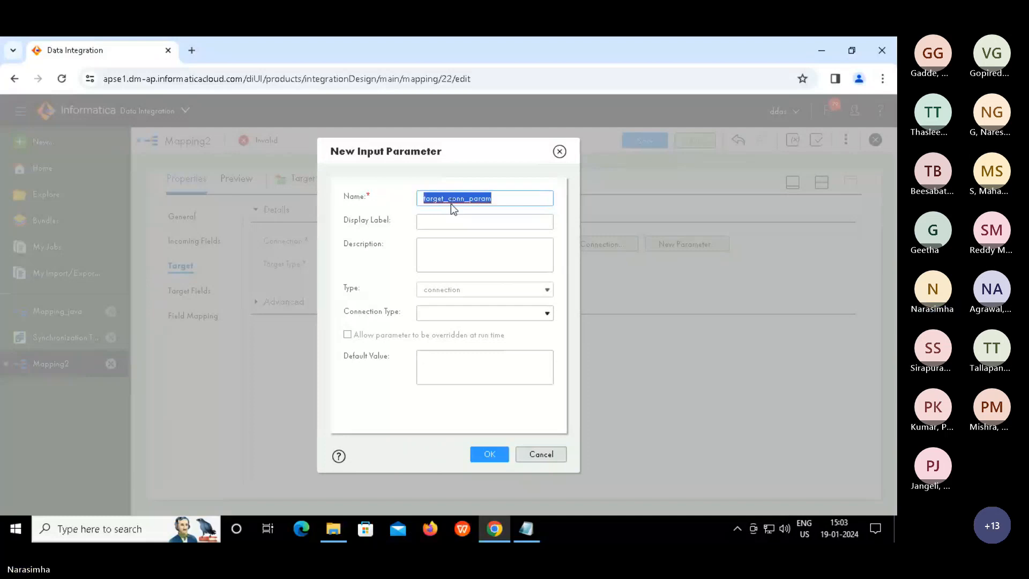
{"action": "key", "text": "Tab"}
{"action": "key", "text": "ctrl+v"}
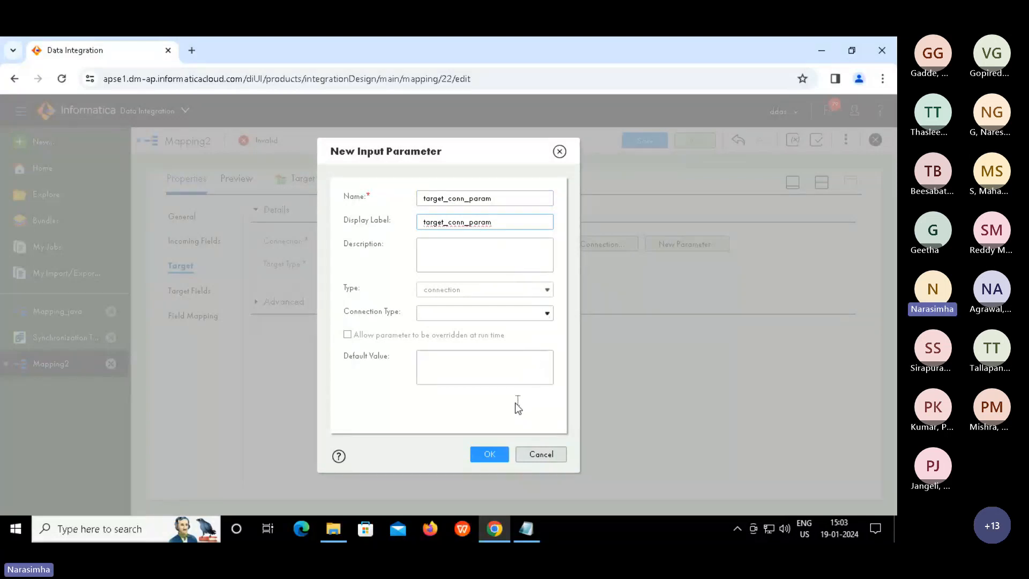
{"action": "left_click", "coordinate": [490, 454]}
Confirm target_conn_param and set the Target type to Parameter
{"action": "left_click", "coordinate": [490, 453]}
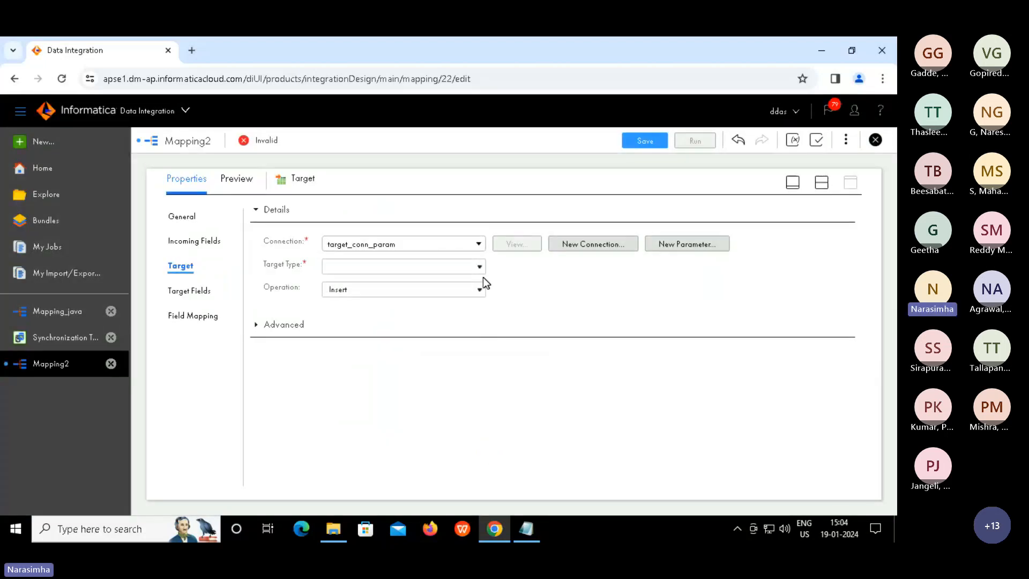
{"action": "left_click", "coordinate": [479, 268]}
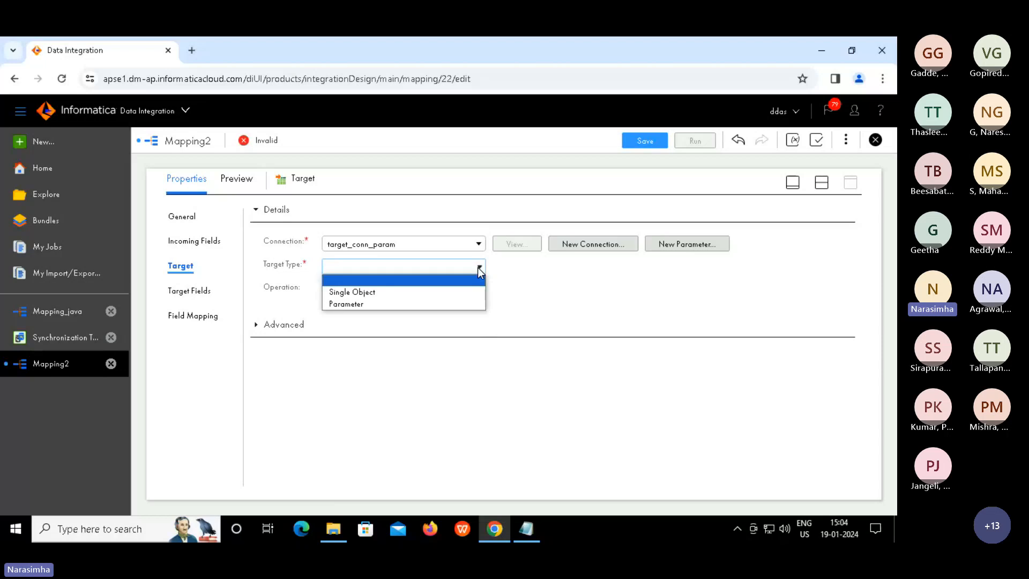
{"action": "left_click", "coordinate": [354, 304]}
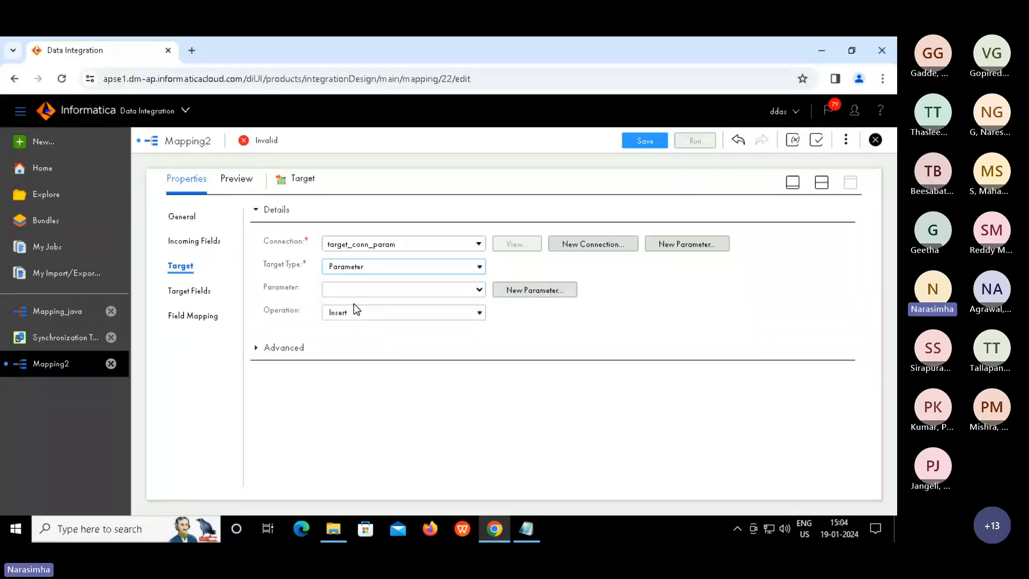
Create data-object parameter param_target_type with a matching display label, then restore split view
{"action": "left_click", "coordinate": [524, 293]}
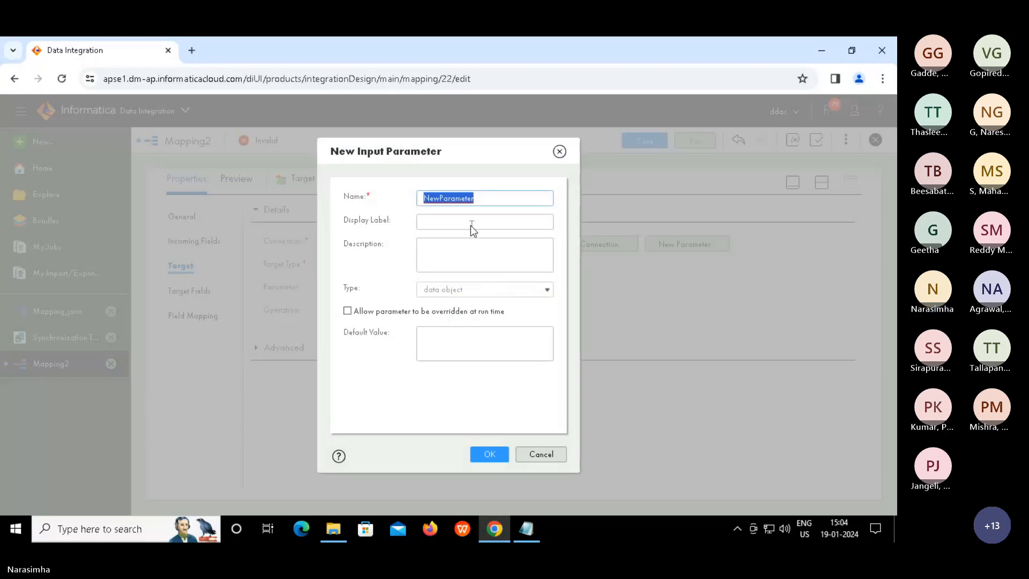
{"action": "type", "text": "para"}
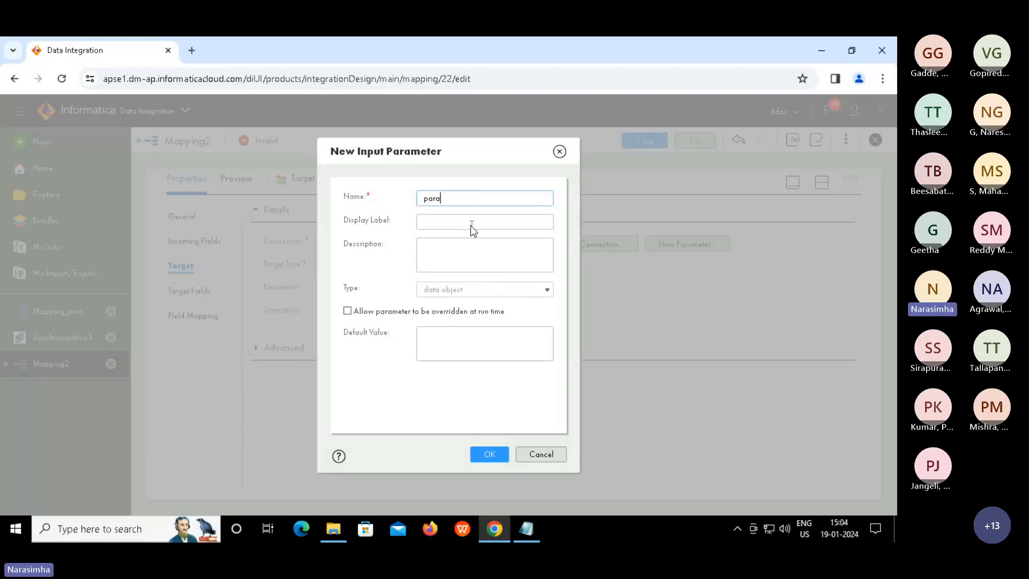
{"action": "type", "text": "m_target_type"}
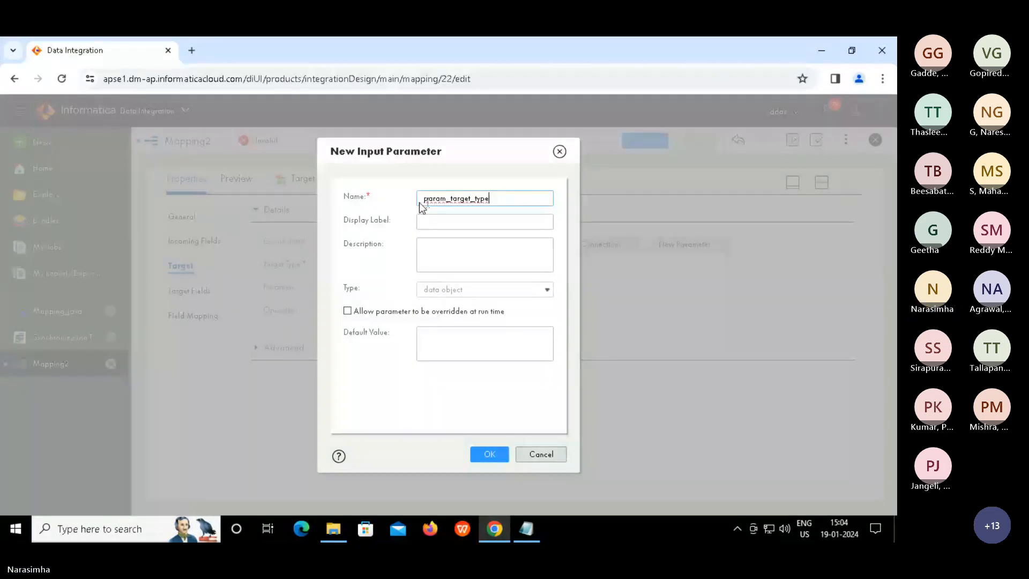
{"action": "key", "text": "Tab"}
{"action": "type", "text": "param_target_type"}
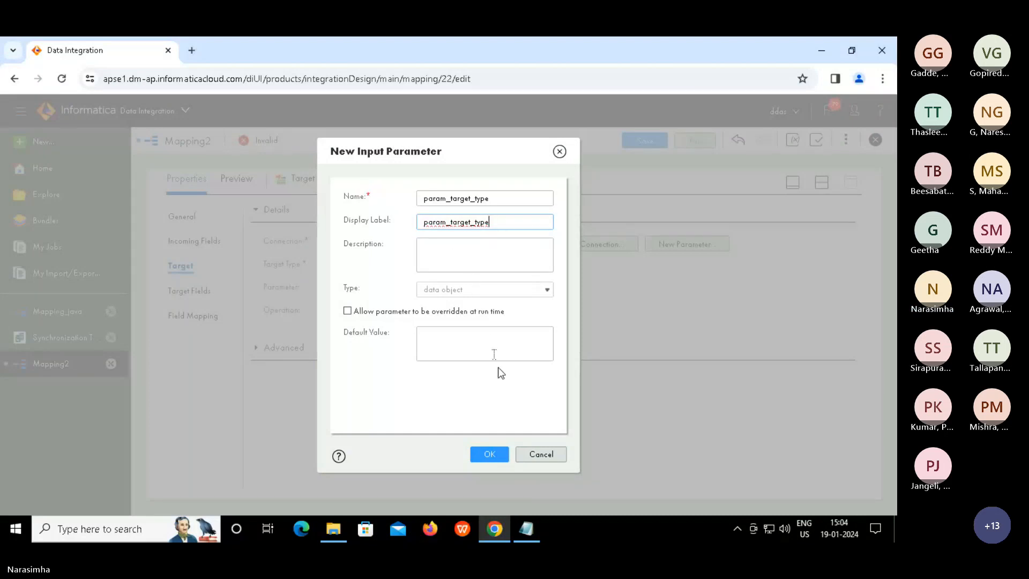
{"action": "left_click", "coordinate": [494, 454]}
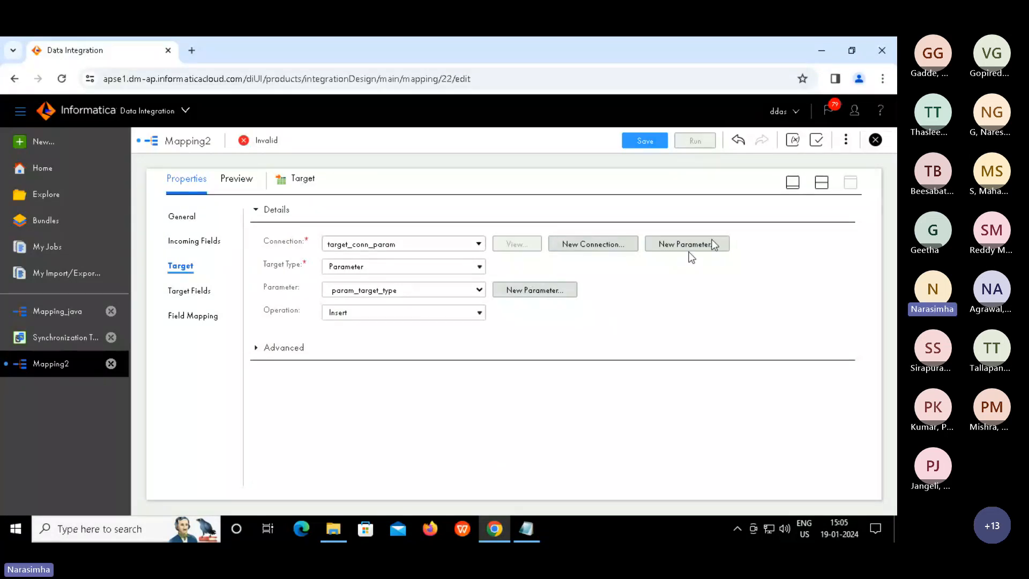
{"action": "left_click", "coordinate": [822, 183]}
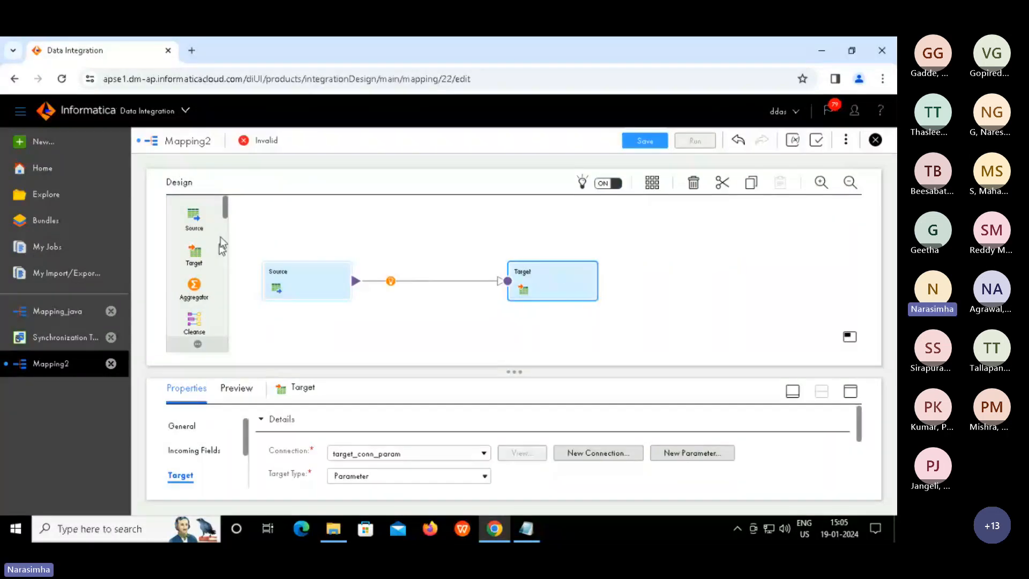
Insert a Filter on the link between Source and Target
{"action": "scroll", "coordinate": [227, 230], "scroll_direction": "down", "scroll_amount": 5}
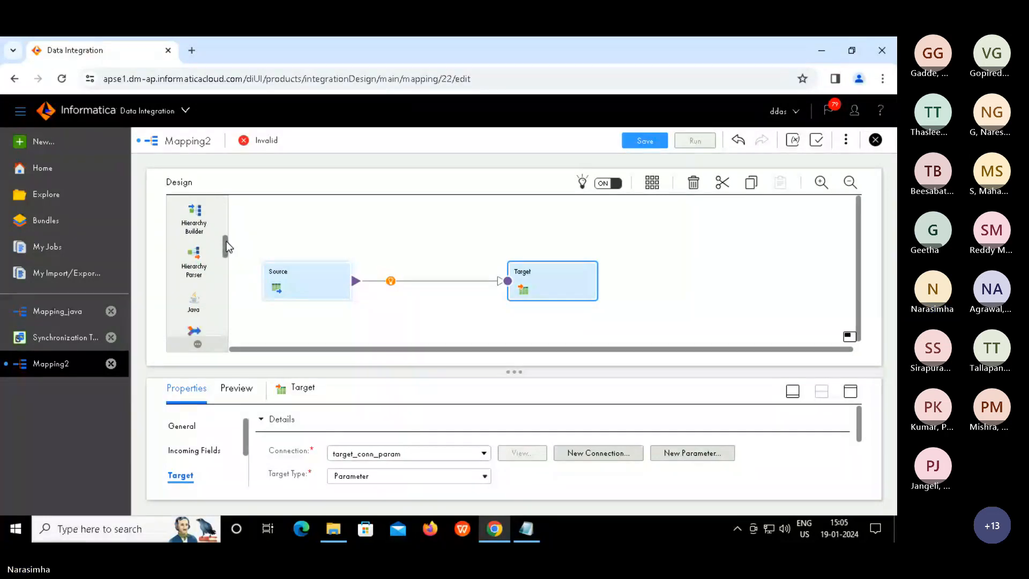
{"action": "scroll", "coordinate": [224, 230], "scroll_direction": "up", "scroll_amount": 2}
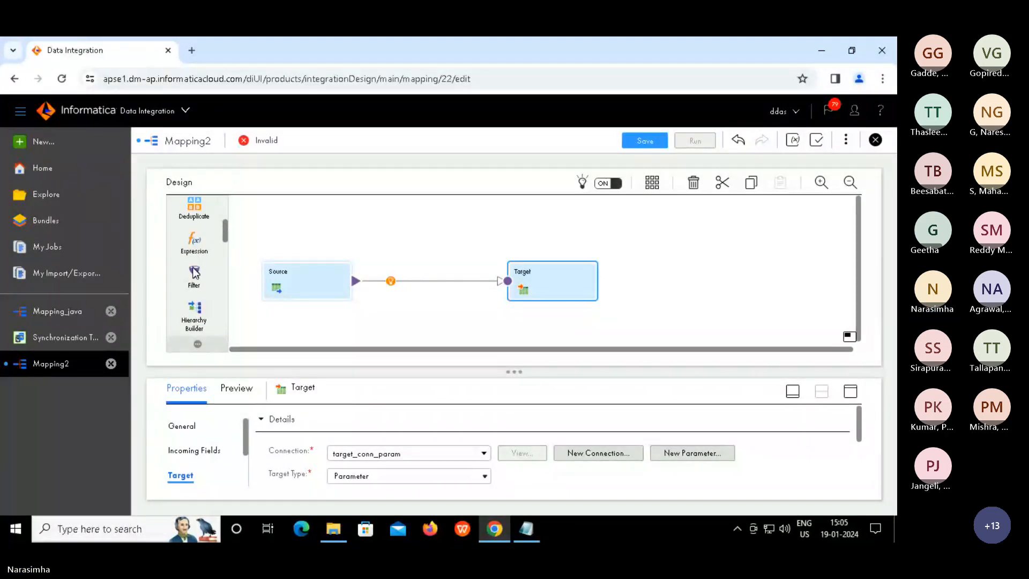
{"action": "left_click_drag", "start_coordinate": [266, 274], "coordinate": [394, 268]}
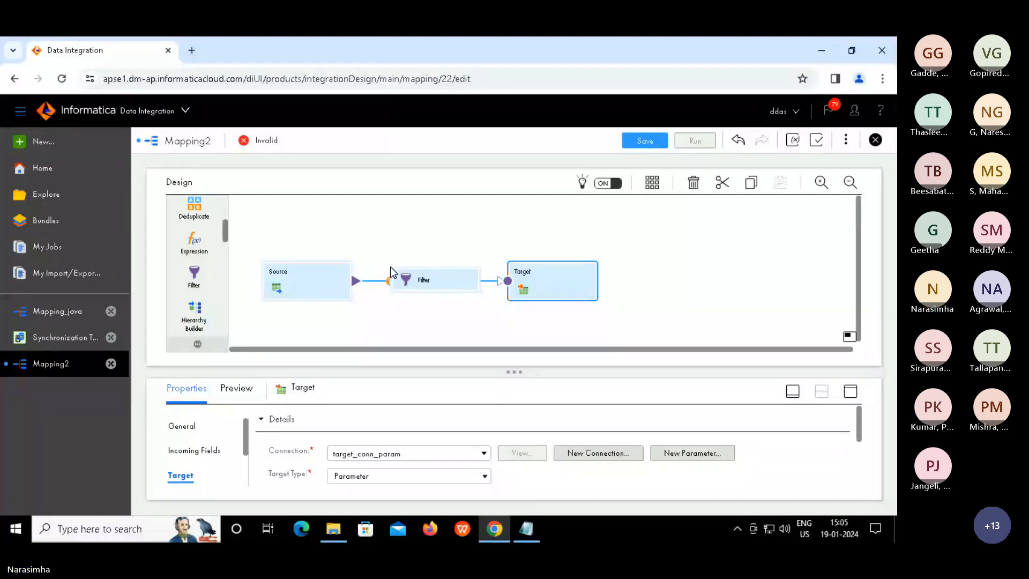
{"action": "left_click", "coordinate": [391, 266]}
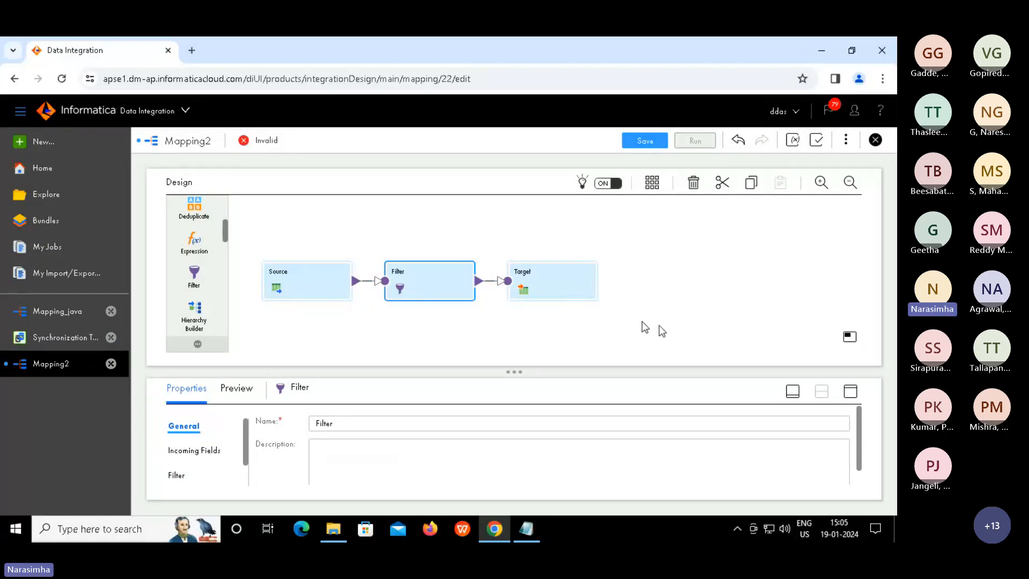
Set the Filter's condition type to Completely Parameterized
{"action": "left_click", "coordinate": [851, 392]}
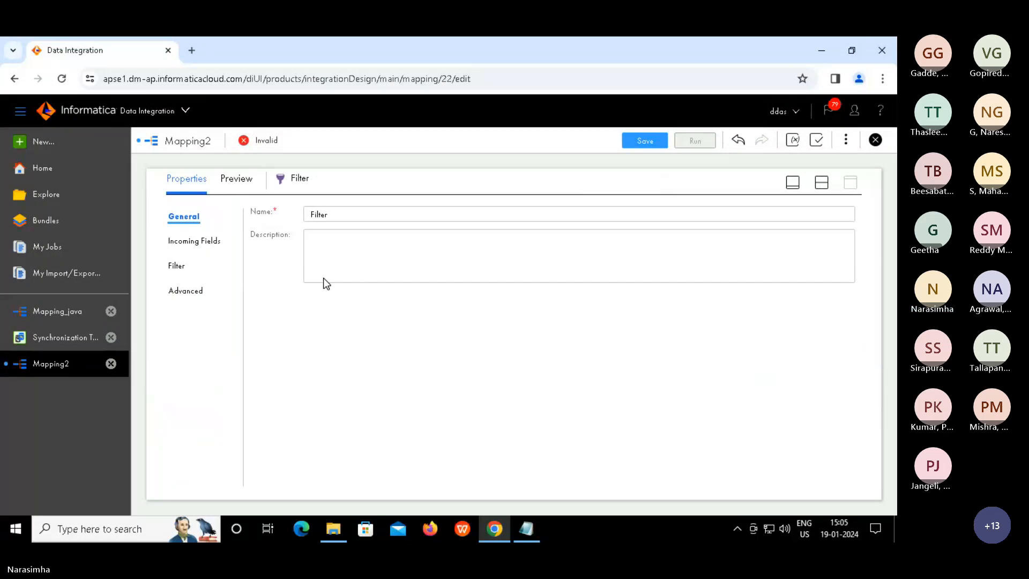
{"action": "left_click", "coordinate": [193, 248]}
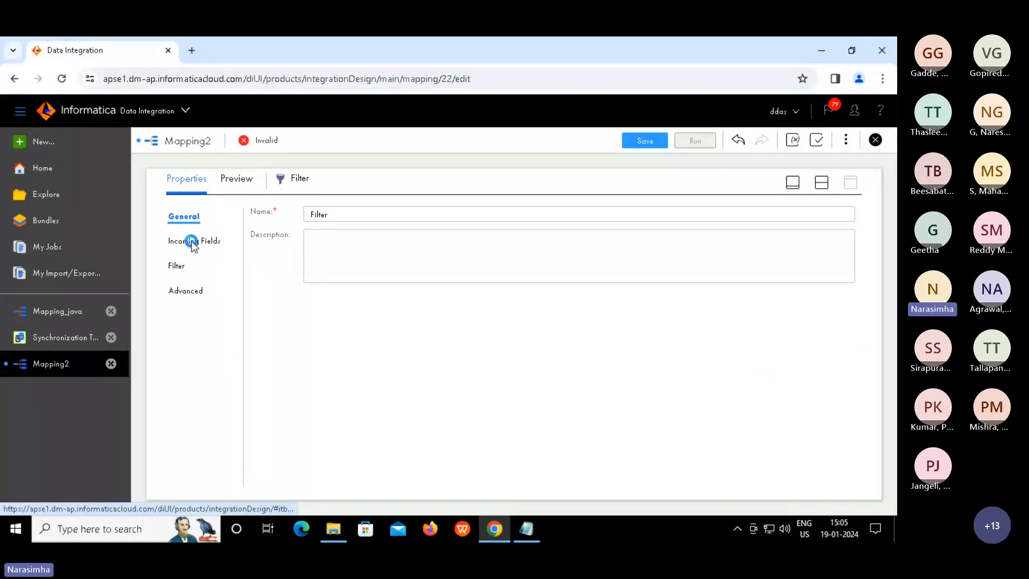
{"action": "left_click", "coordinate": [177, 267]}
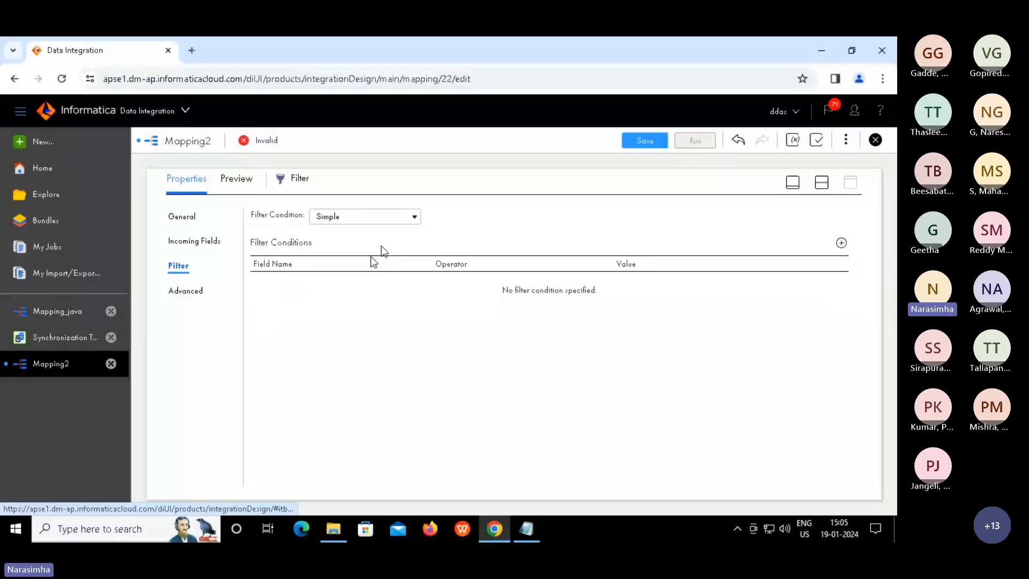
{"action": "left_click", "coordinate": [413, 216]}
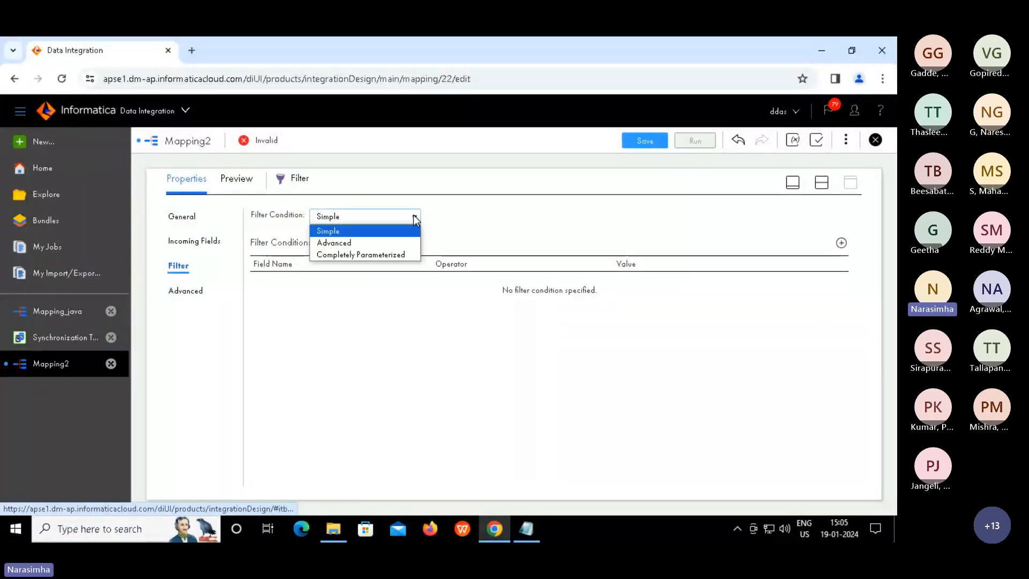
{"action": "left_click", "coordinate": [358, 257]}
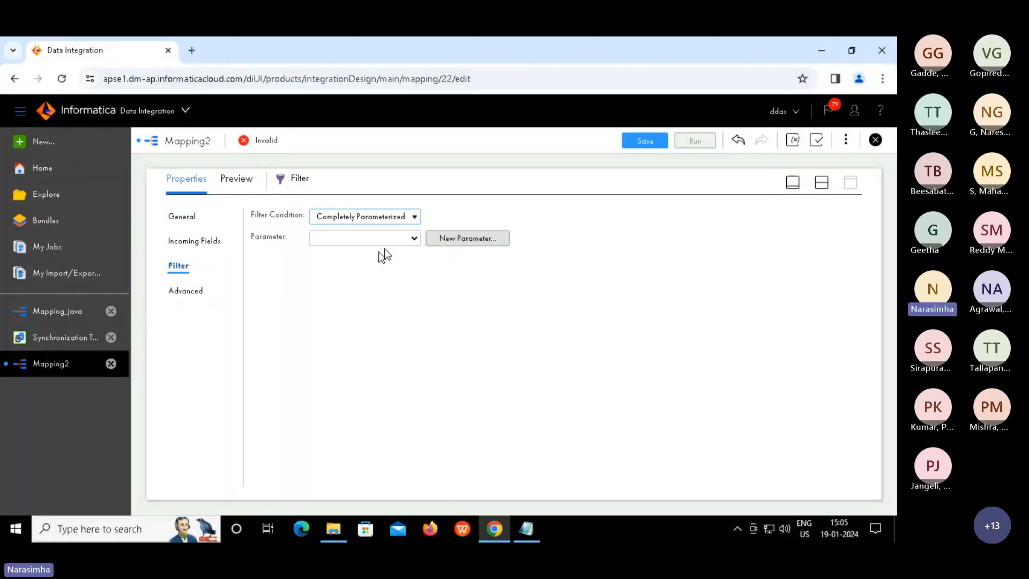
Create expression parameter filter_parameter, with the same display label, as the Filter condition
{"action": "left_click", "coordinate": [415, 239]}
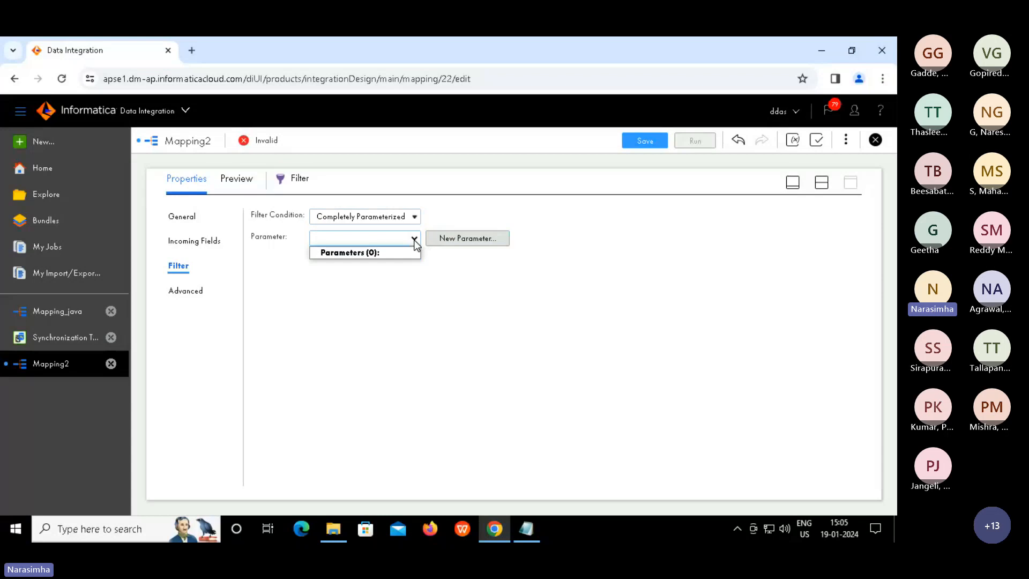
{"action": "left_click", "coordinate": [446, 239]}
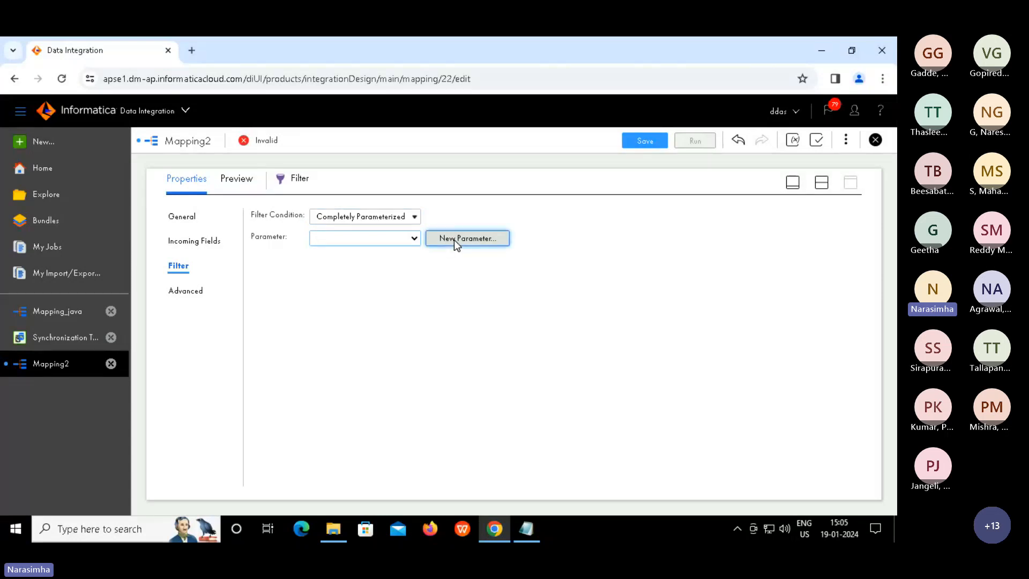
{"action": "left_click", "coordinate": [455, 239]}
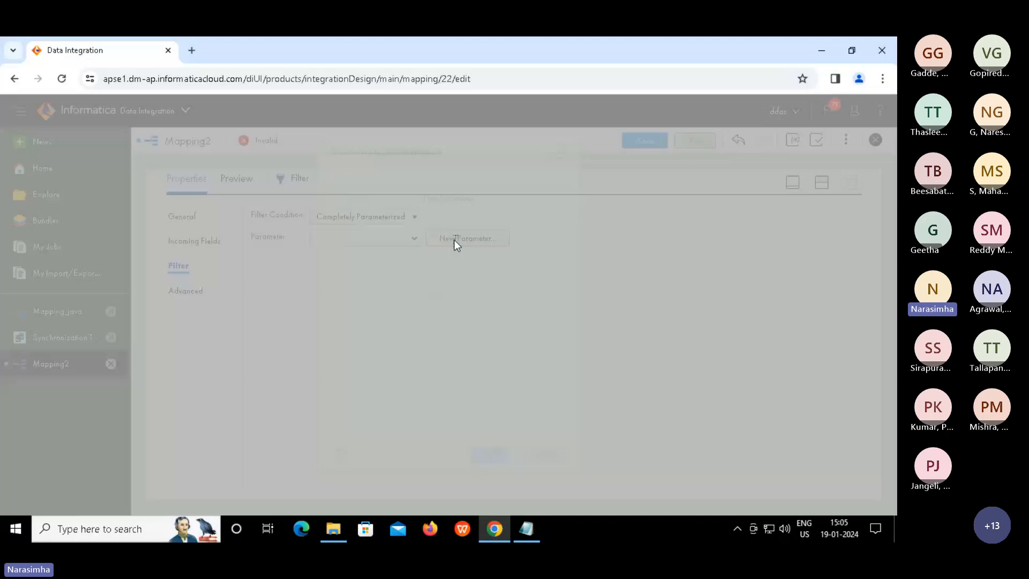
{"action": "type", "text": "fil"}
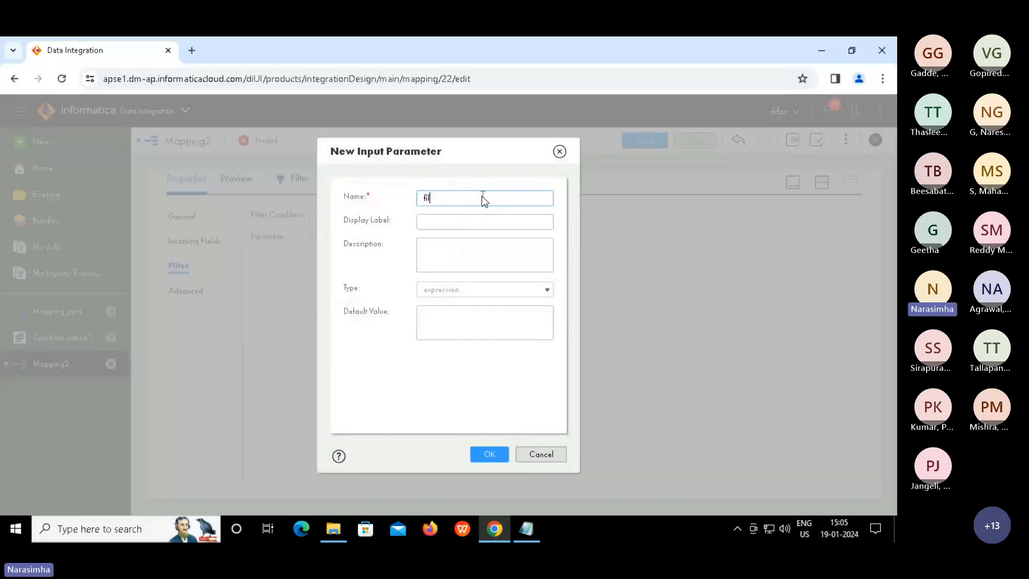
{"action": "type", "text": "ter_parameter"}
{"action": "key", "text": "ctrl+a"}
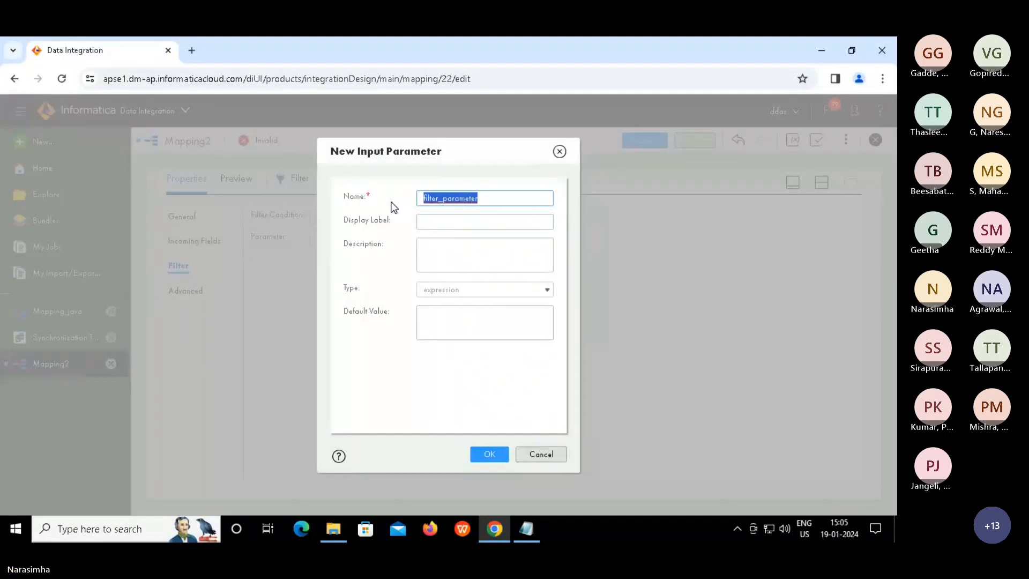
{"action": "key", "text": "ctrl+c"}
{"action": "key", "text": "Tab"}
{"action": "key", "text": "ctrl+v"}
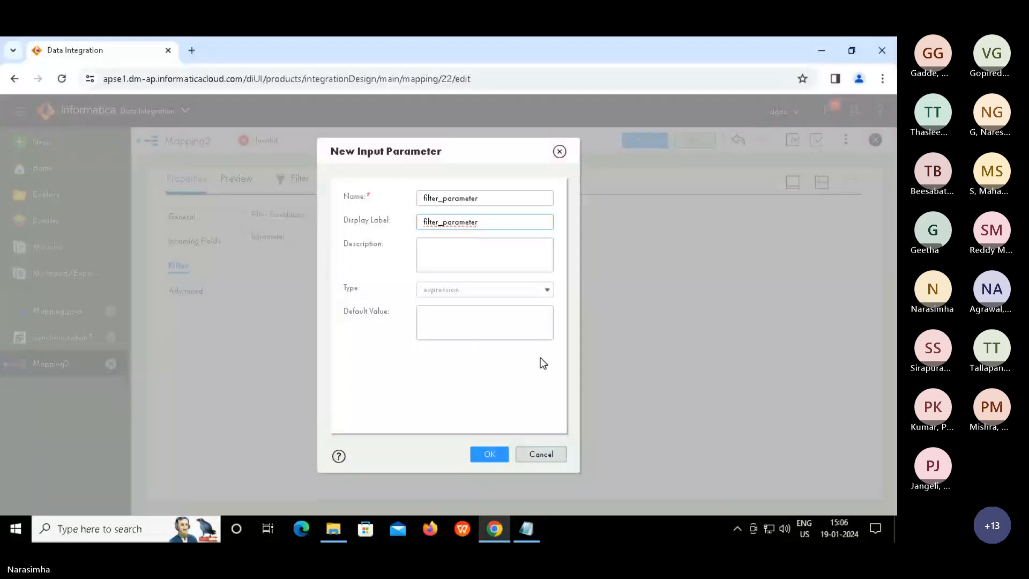
{"action": "left_click", "coordinate": [489, 455]}
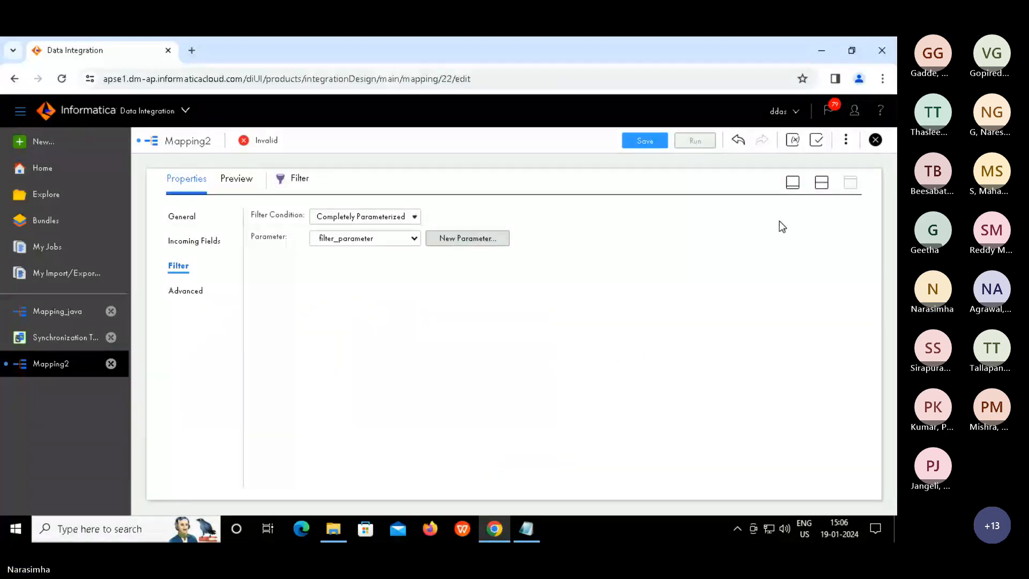
Rename the mapping by appending '_param' to Mapping2 in its Name field
{"action": "left_click", "coordinate": [821, 184]}
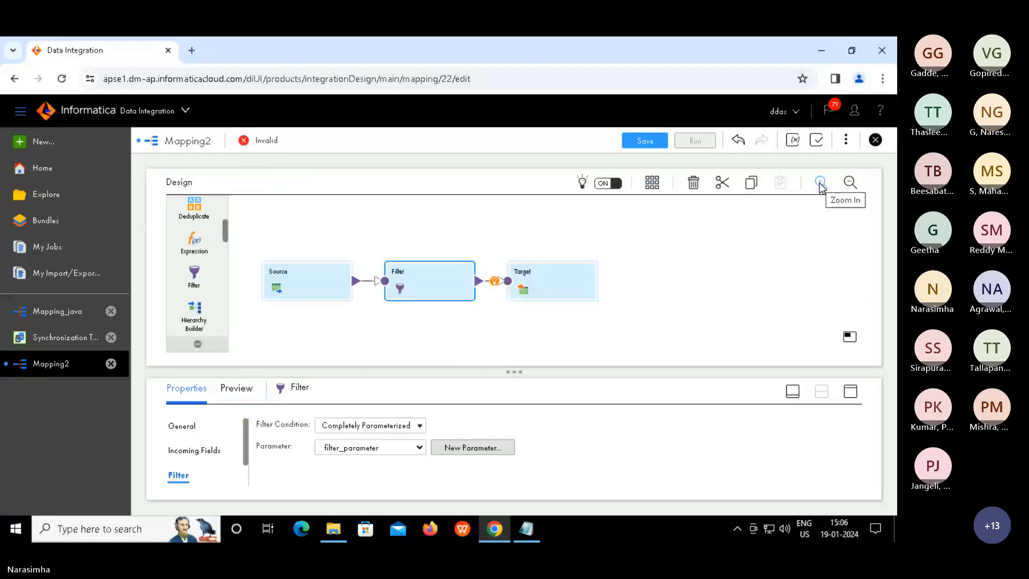
{"action": "left_click", "coordinate": [727, 258]}
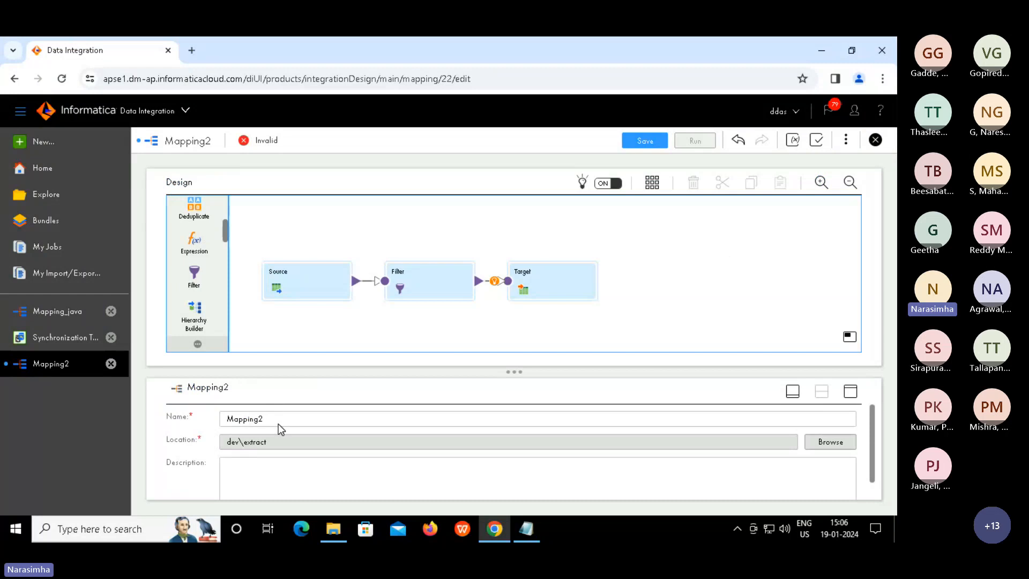
{"action": "left_click", "coordinate": [273, 421]}
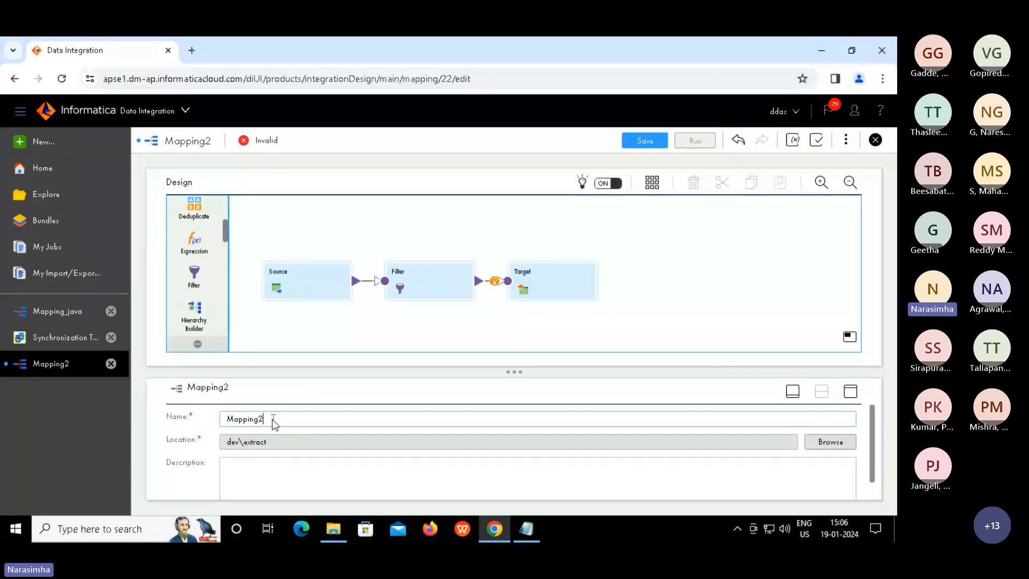
{"action": "type", "text": "_param"}
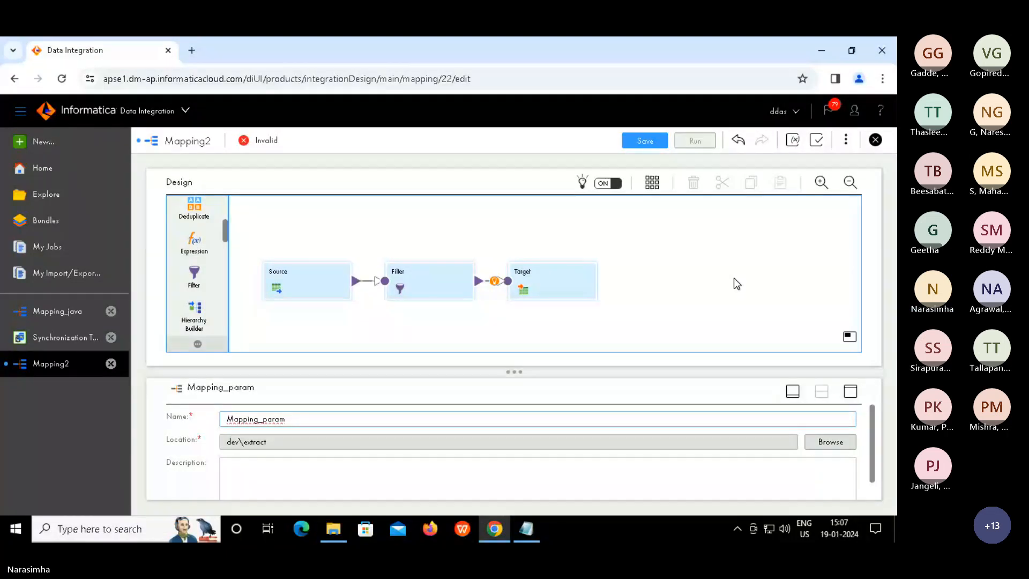
Save Mapping_param and dismiss the 'saved successfully' notification
{"action": "left_click", "coordinate": [643, 147]}
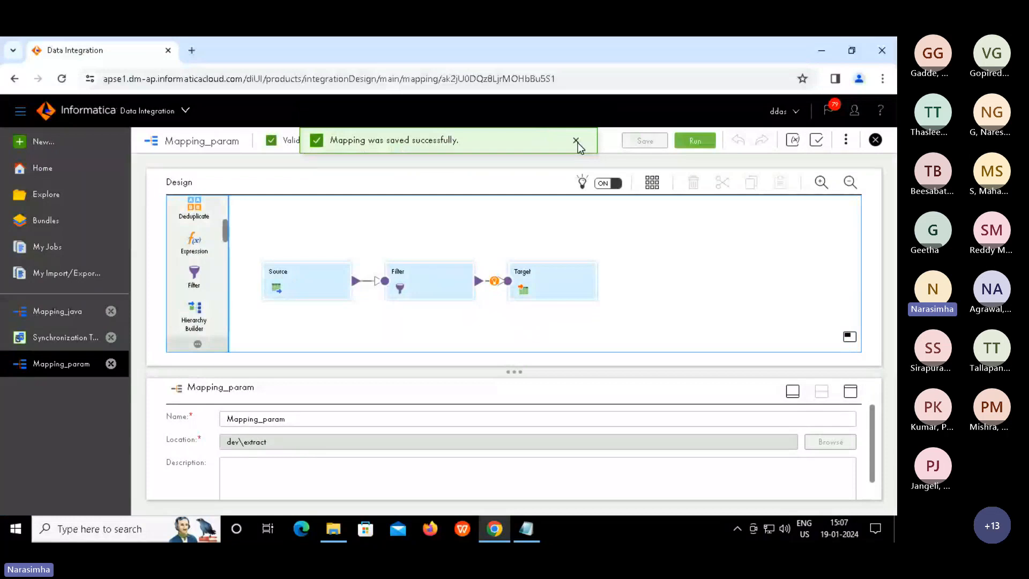
{"action": "left_click", "coordinate": [577, 141]}
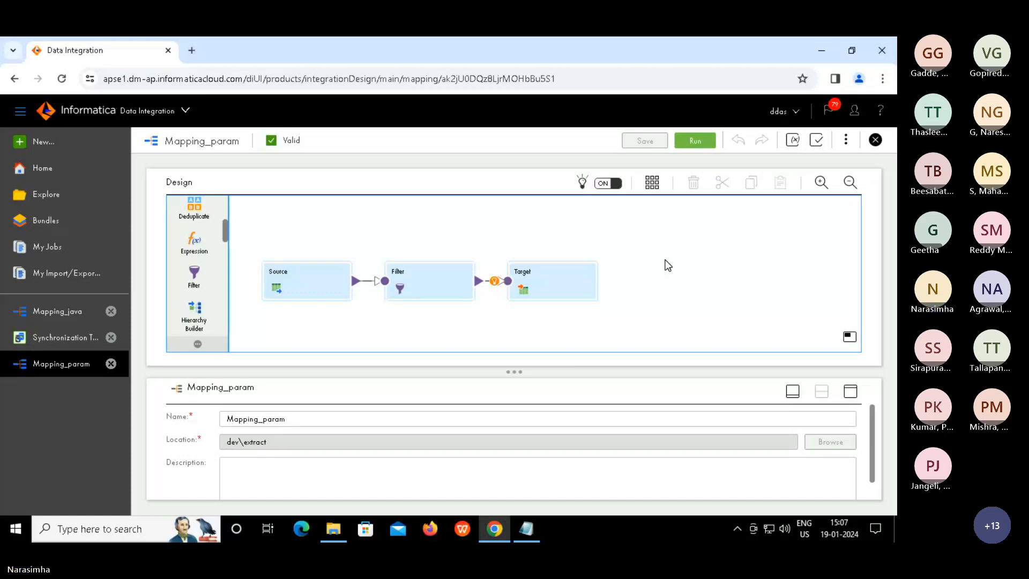
Start a Mapping_param run with source_file_connection as the source connection and open the object chooser
{"action": "left_click", "coordinate": [696, 140]}
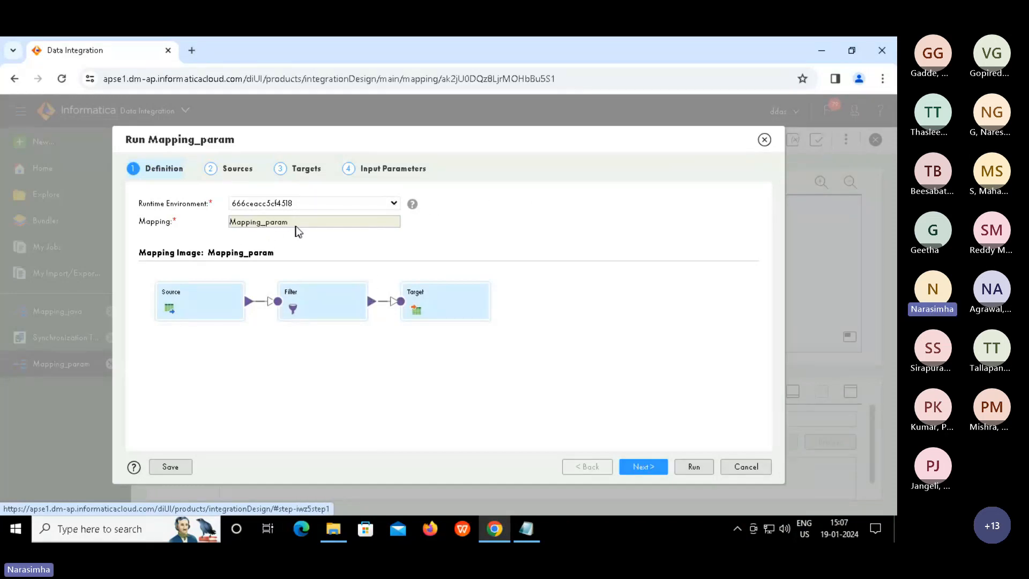
{"action": "left_click", "coordinate": [643, 465]}
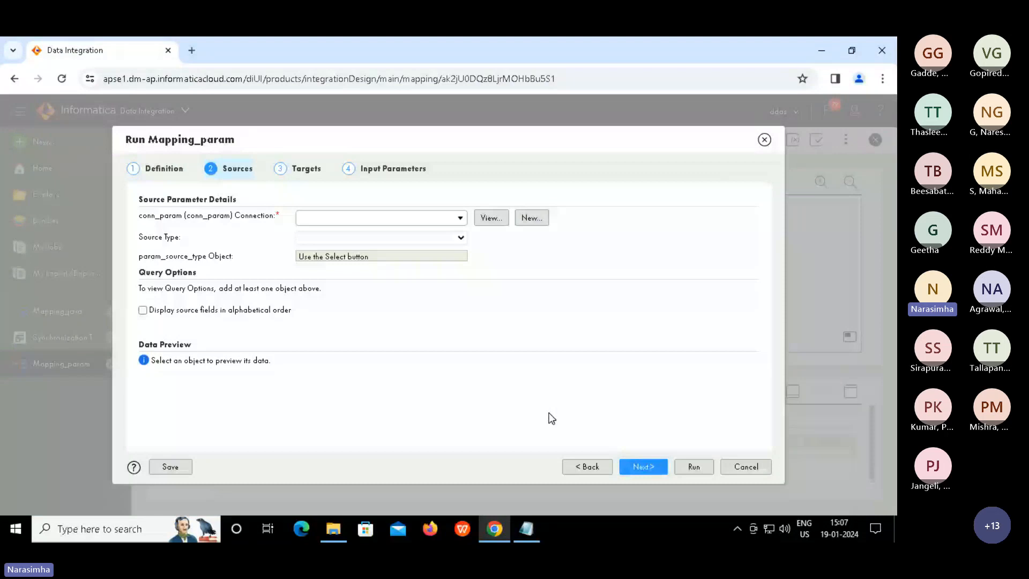
{"action": "left_click", "coordinate": [461, 219]}
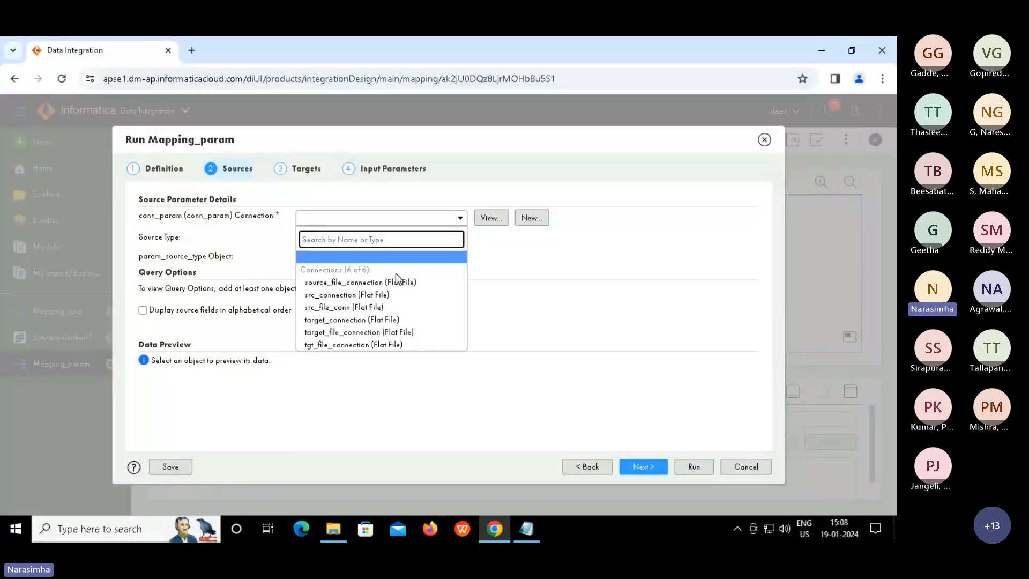
{"action": "left_click", "coordinate": [363, 283]}
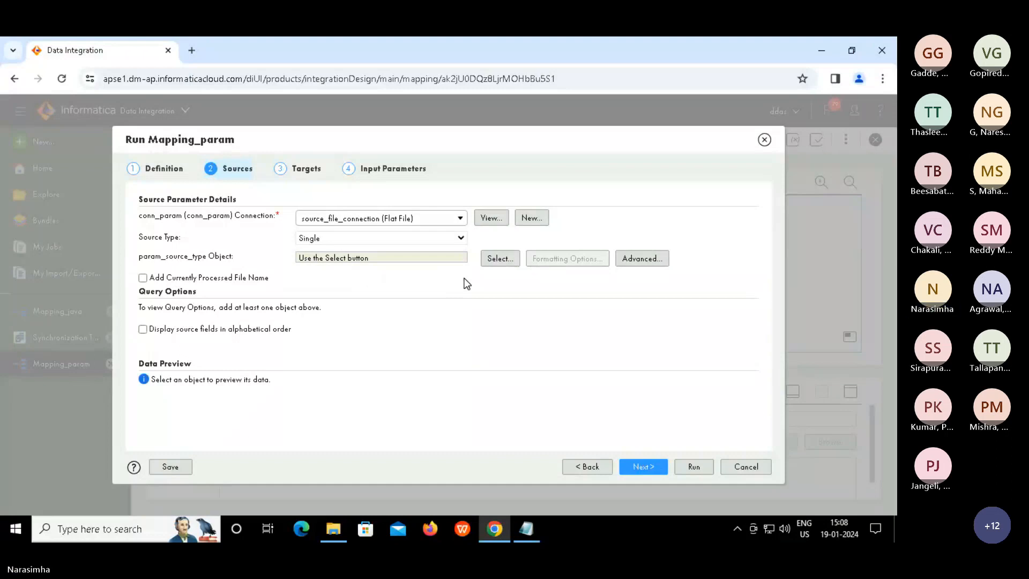
{"action": "left_click", "coordinate": [492, 259]}
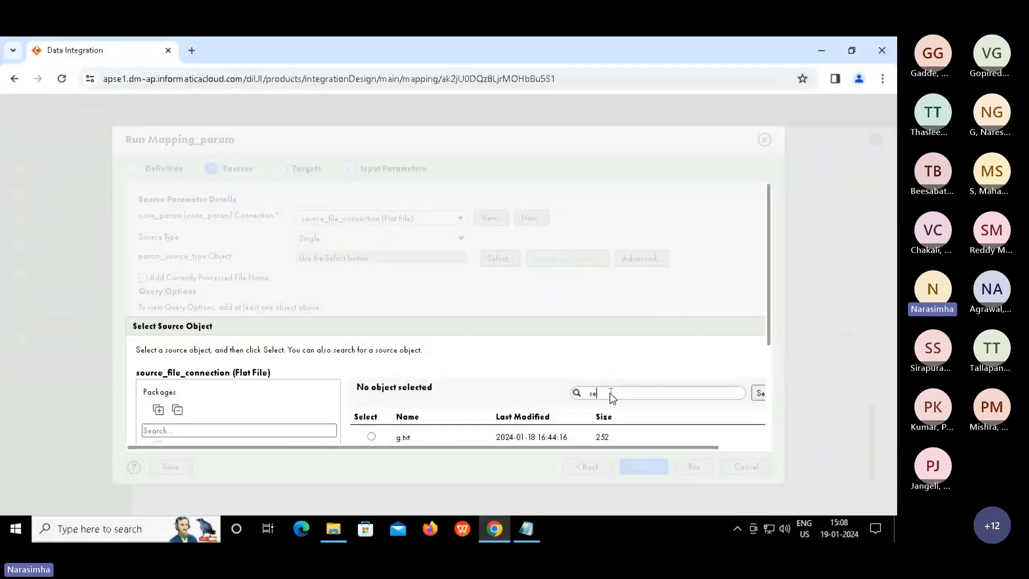
Search for 'seq' and select seq_1.txt as the run's source object
{"action": "type", "text": "q"}
{"action": "left_click", "coordinate": [759, 394]}
{"action": "left_click", "coordinate": [372, 436]}
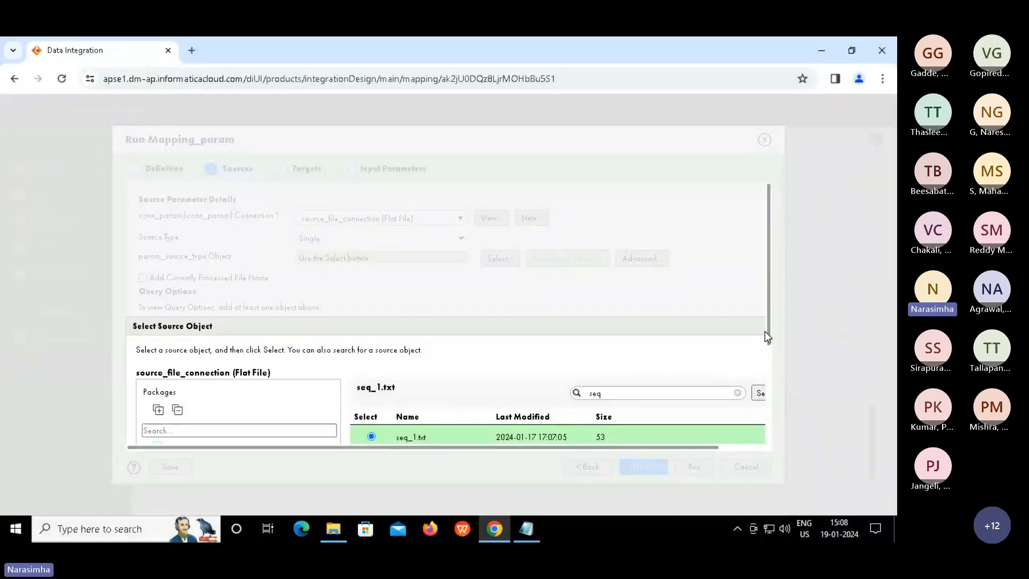
{"action": "scroll", "coordinate": [770, 393], "scroll_direction": "down", "scroll_amount": 2}
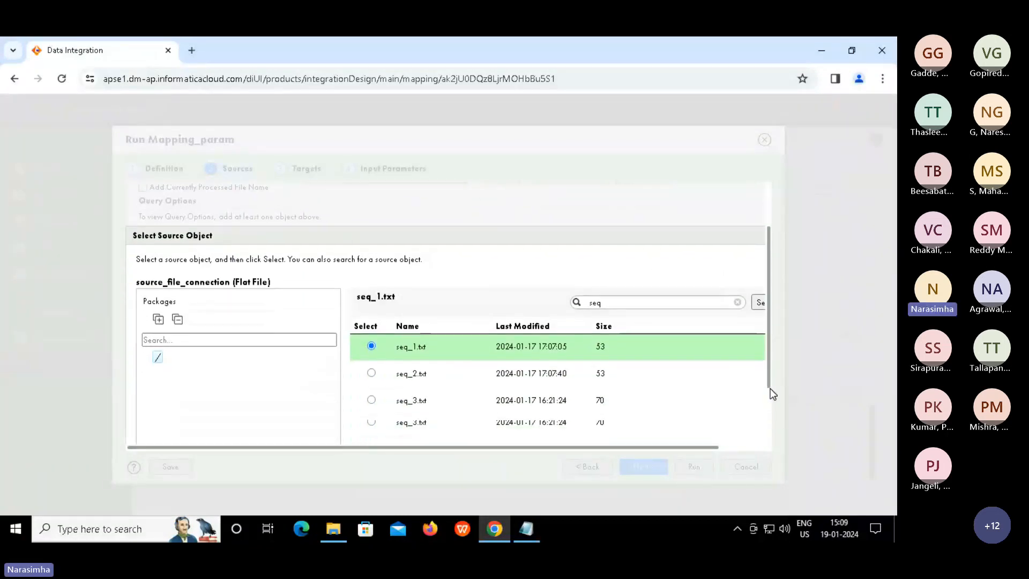
{"action": "scroll", "coordinate": [770, 413], "scroll_direction": "down", "scroll_amount": 1}
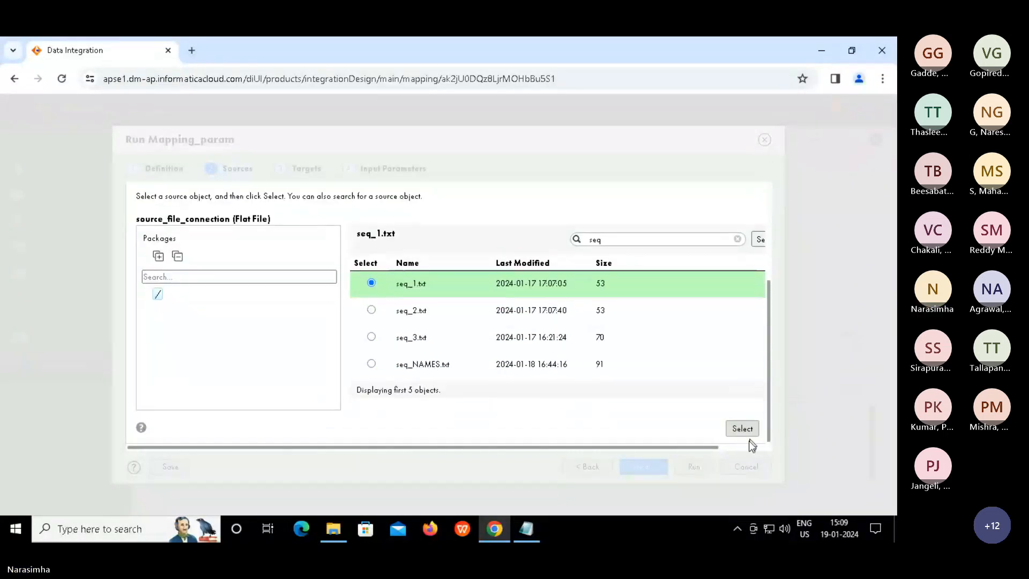
{"action": "left_click", "coordinate": [742, 429]}
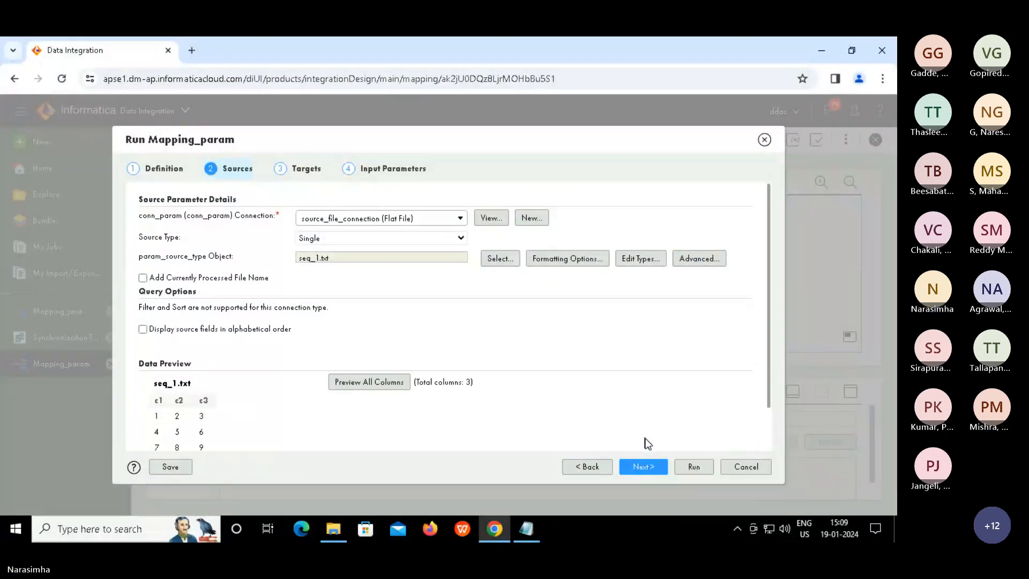
Set aggregate_count_tgt.txt on target_file_connection as the run's target, then advance to Input Parameters
{"action": "left_click", "coordinate": [642, 470]}
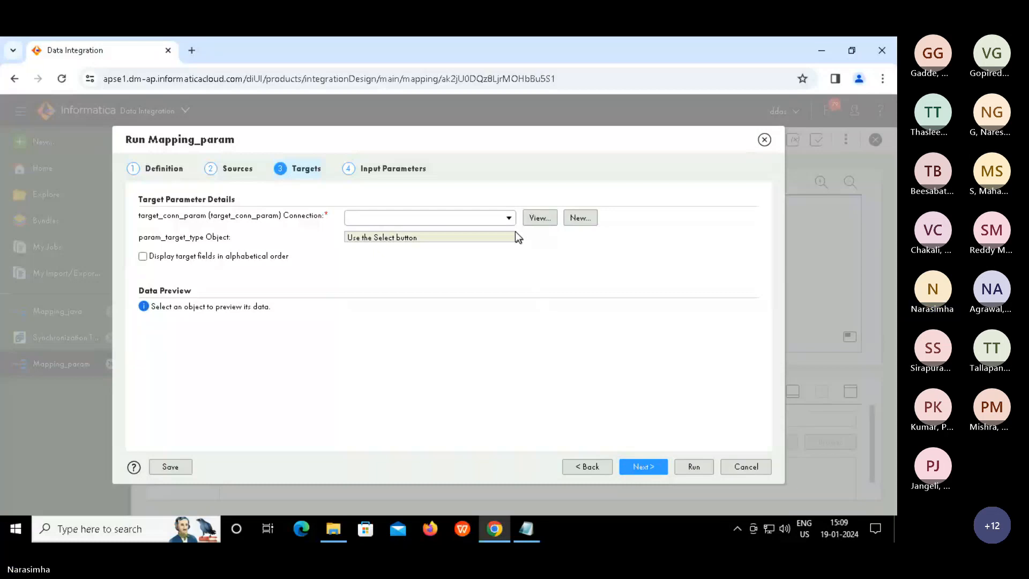
{"action": "left_click", "coordinate": [508, 219]}
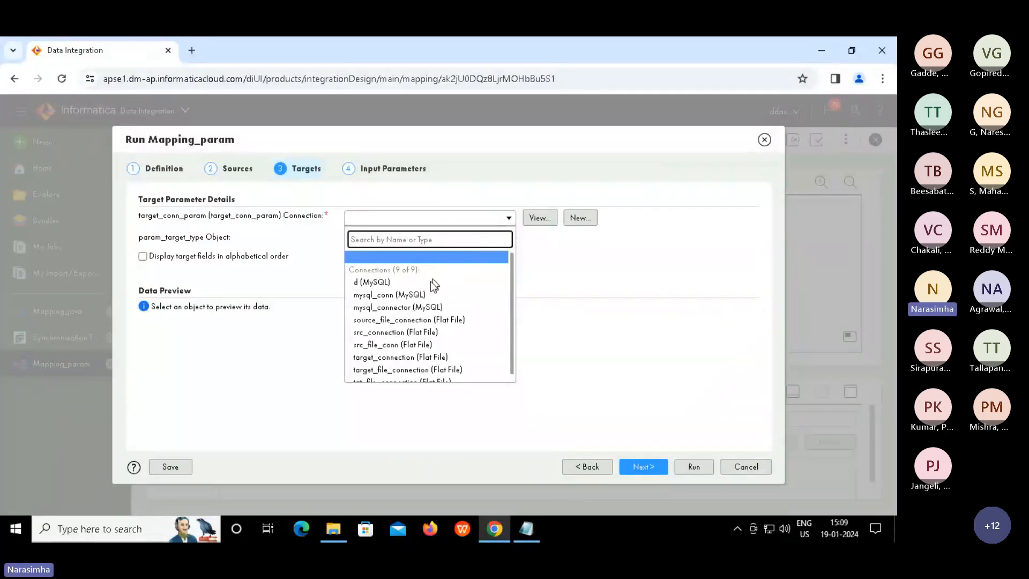
{"action": "left_click", "coordinate": [389, 370]}
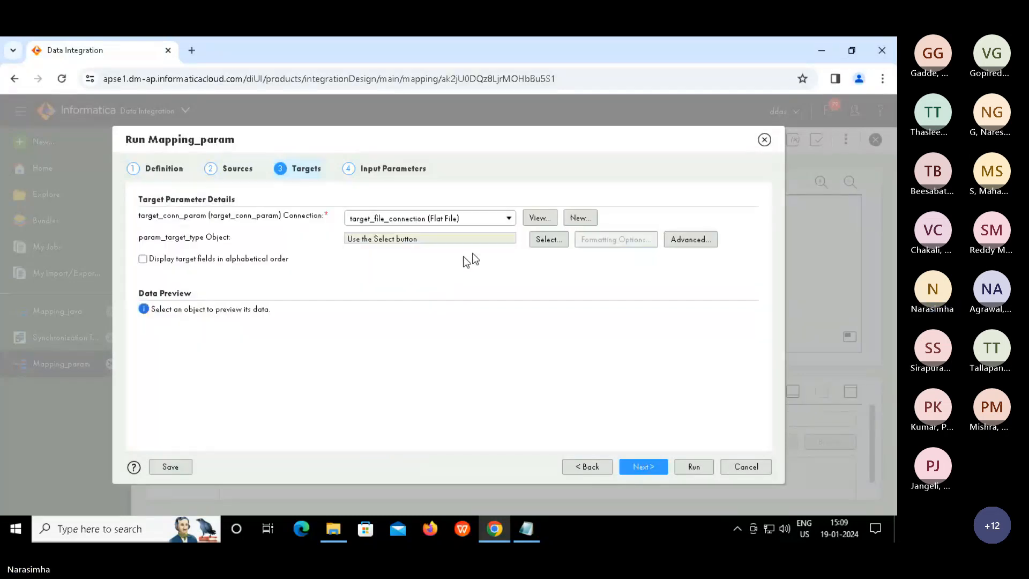
{"action": "left_click", "coordinate": [546, 242]}
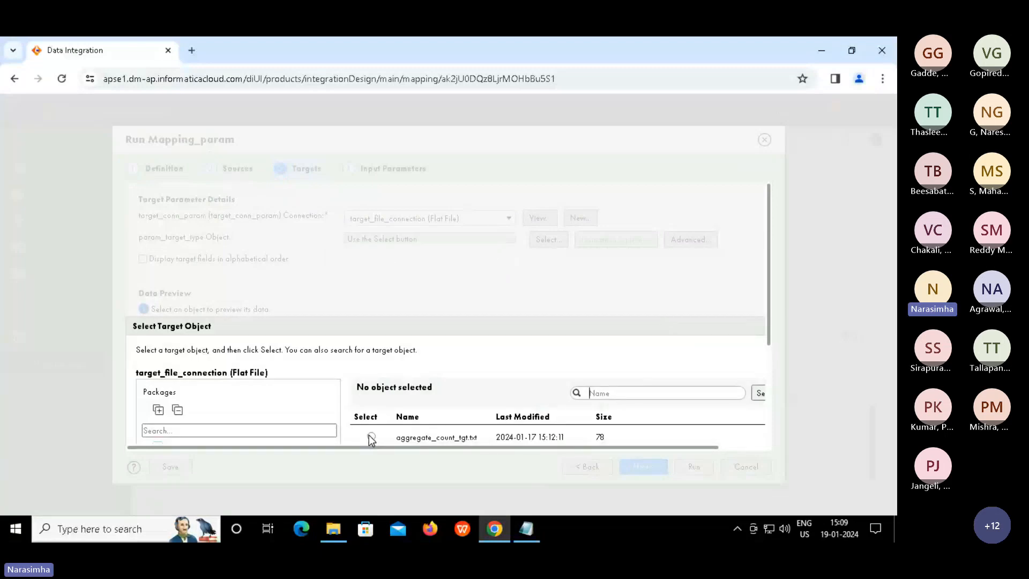
{"action": "left_click", "coordinate": [372, 437]}
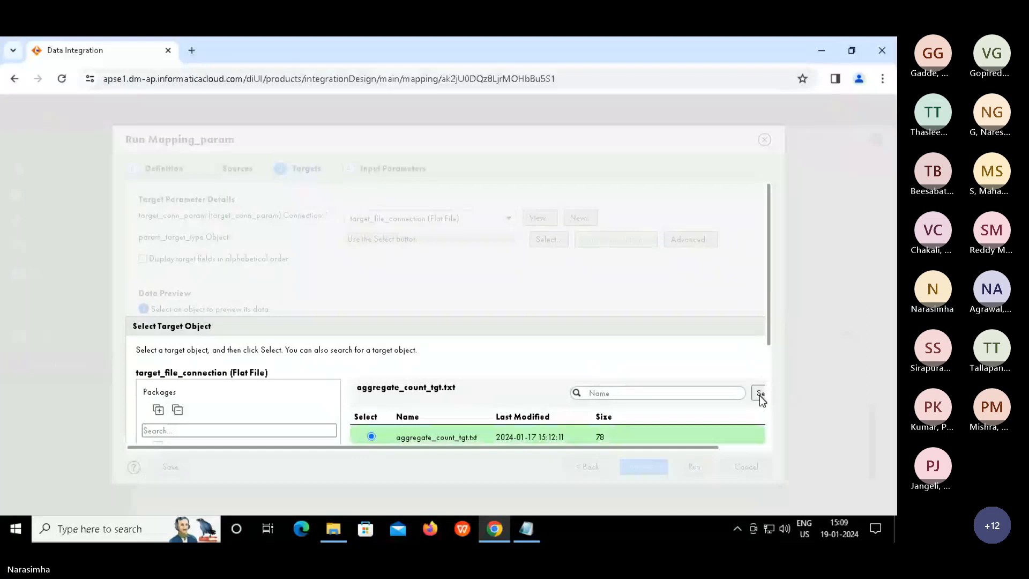
{"action": "scroll", "coordinate": [760, 399], "scroll_direction": "down", "scroll_amount": 3}
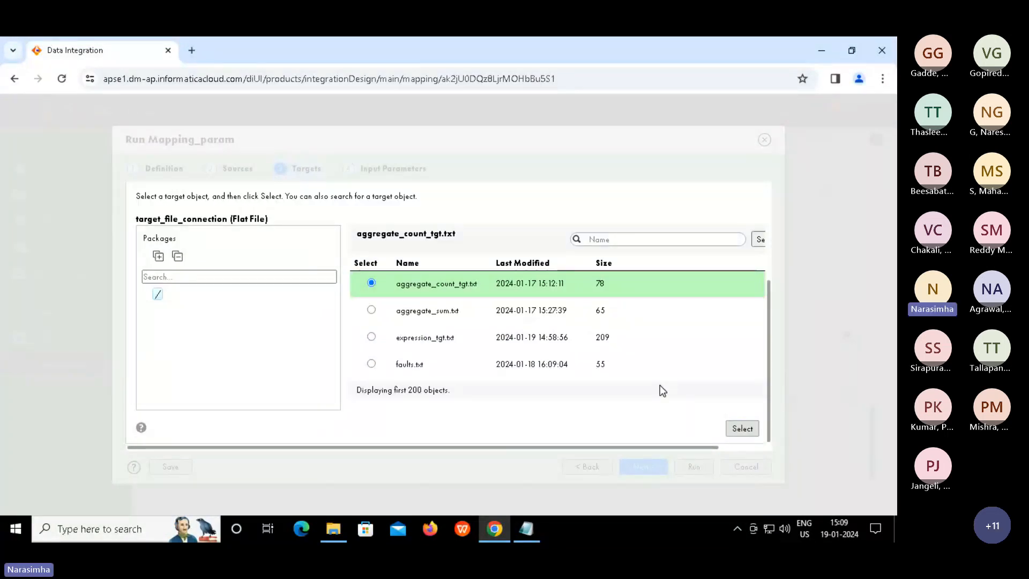
{"action": "left_click", "coordinate": [739, 428]}
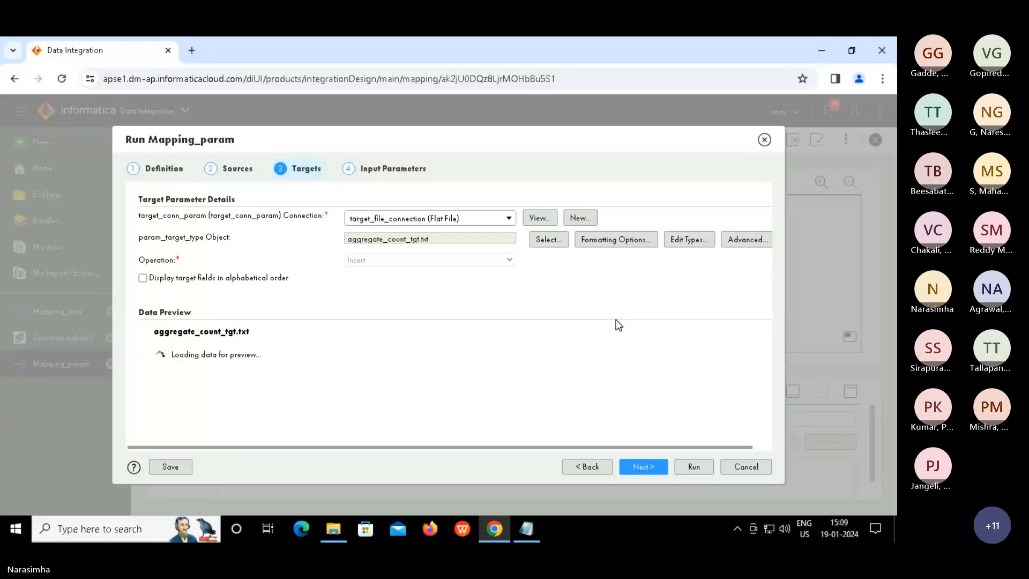
{"action": "left_click", "coordinate": [382, 167]}
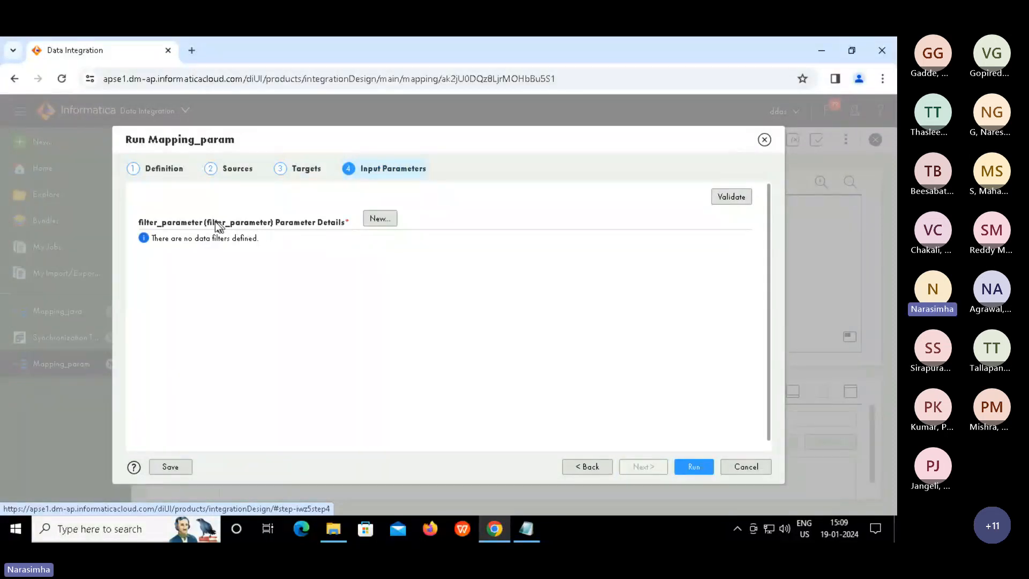
Give filter_parameter the data filter c1 Greater Than 1 and launch the Mapping_param run
{"action": "left_click_drag", "start_coordinate": [206, 223], "coordinate": [276, 225]}
{"action": "left_click", "coordinate": [315, 275]}
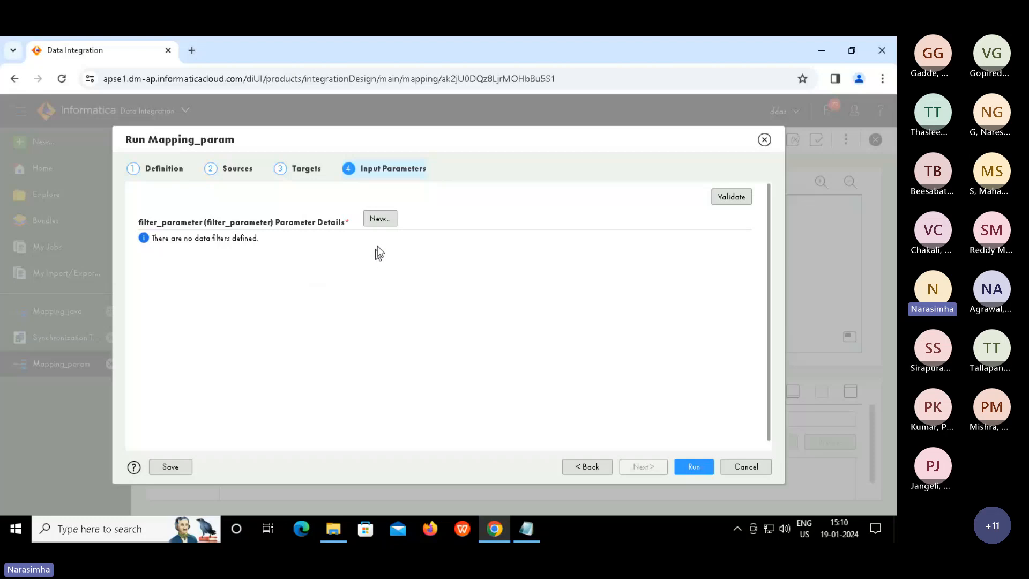
{"action": "left_click", "coordinate": [380, 218]}
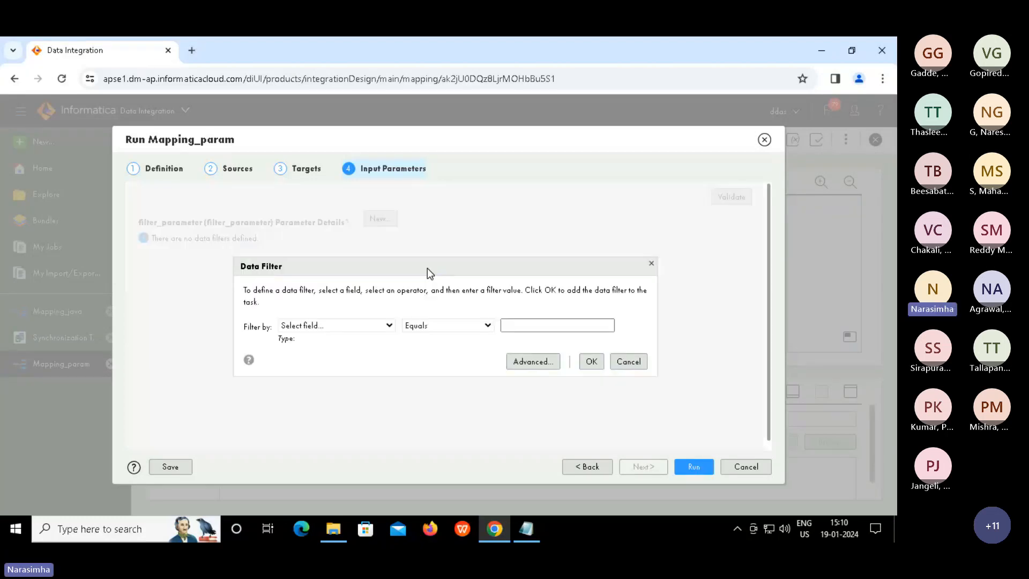
{"action": "left_click", "coordinate": [386, 326]}
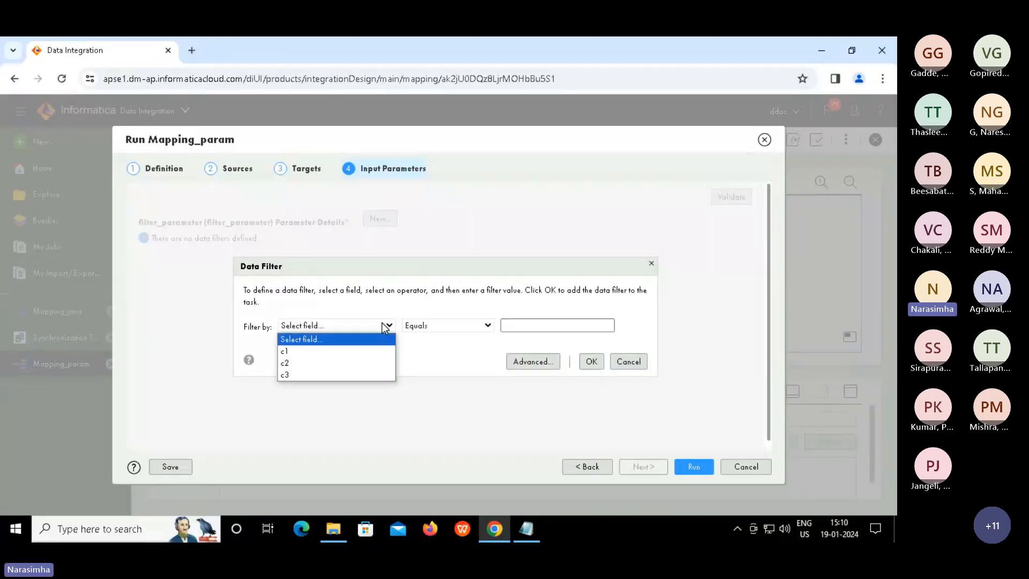
{"action": "left_click", "coordinate": [352, 355]}
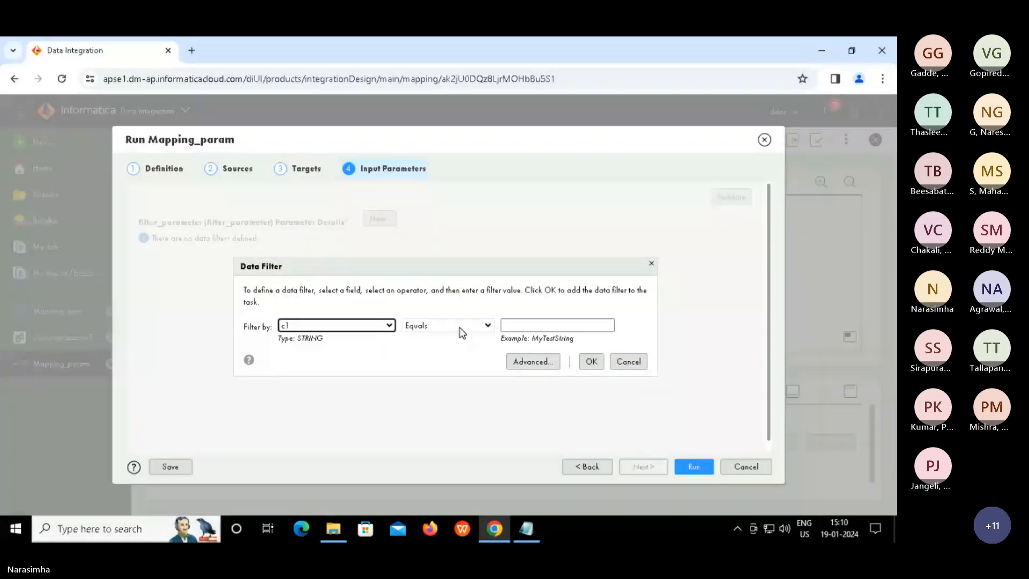
{"action": "left_click", "coordinate": [443, 327]}
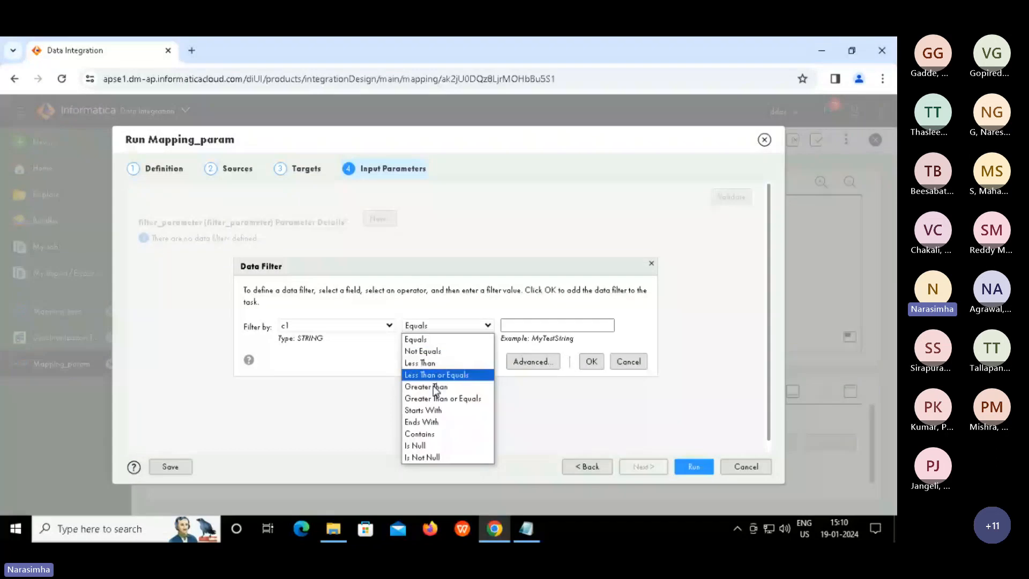
{"action": "left_click", "coordinate": [434, 386]}
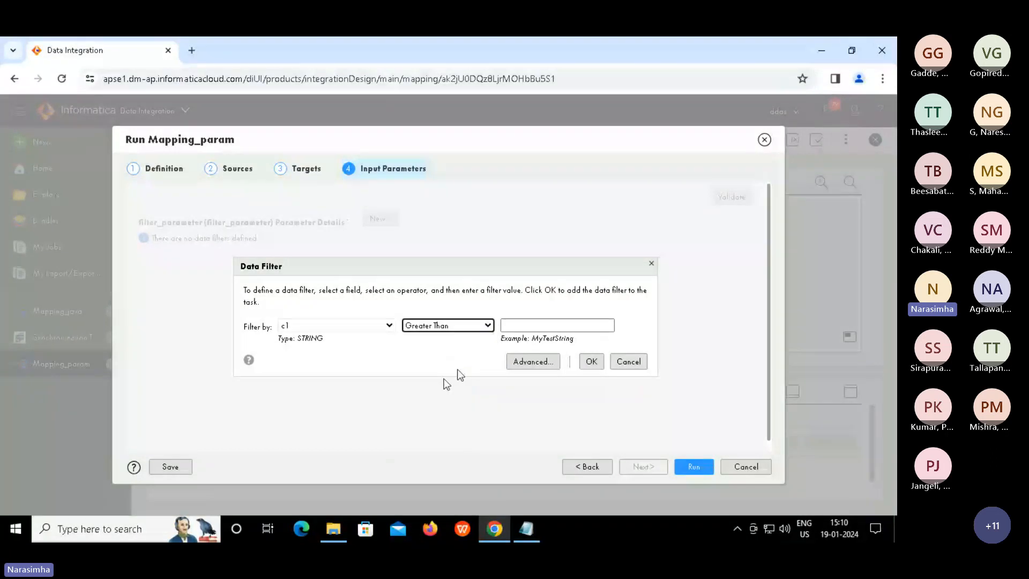
{"action": "left_click", "coordinate": [515, 326]}
{"action": "type", "text": "1"}
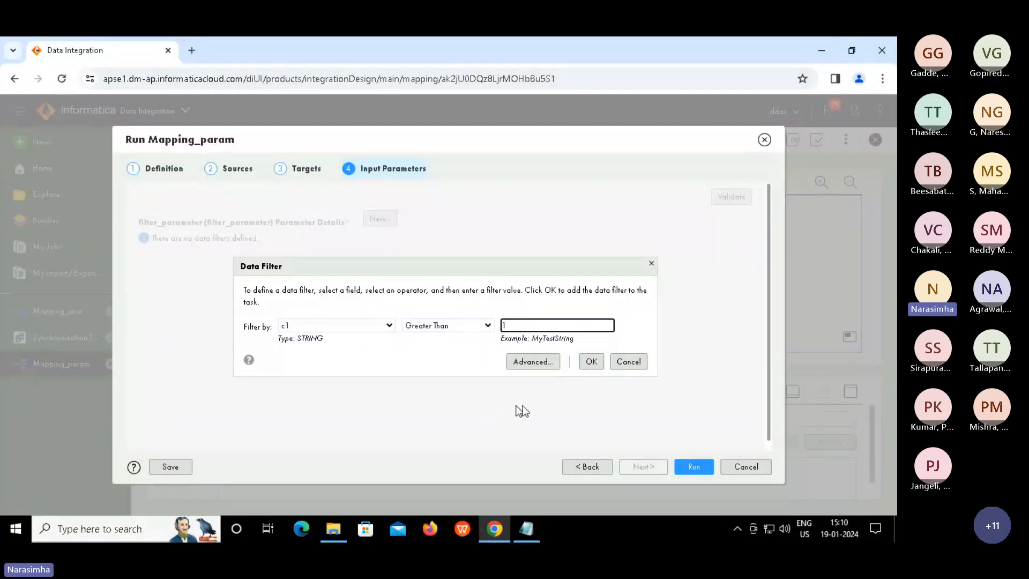
{"action": "left_click", "coordinate": [592, 362]}
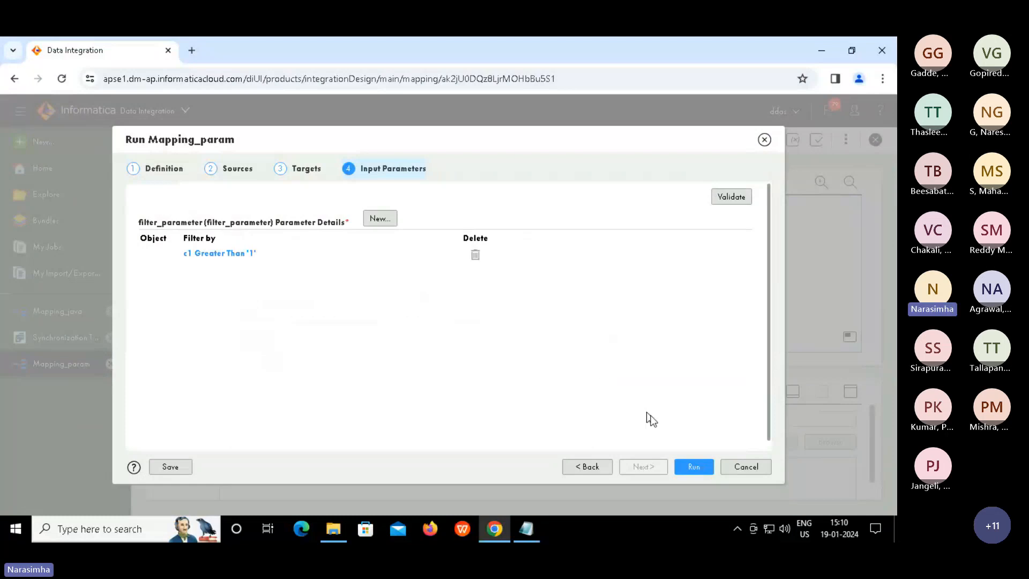
{"action": "left_click", "coordinate": [693, 467]}
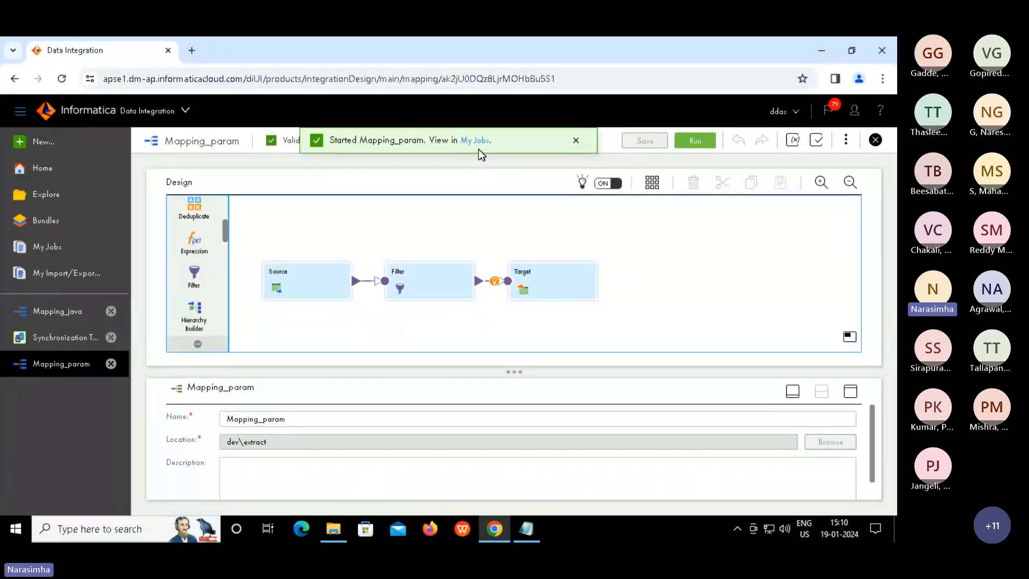
Confirm in My Jobs that Mapping_param-1 succeeded, highlighting its 3 rows processed
{"action": "left_click", "coordinate": [474, 143]}
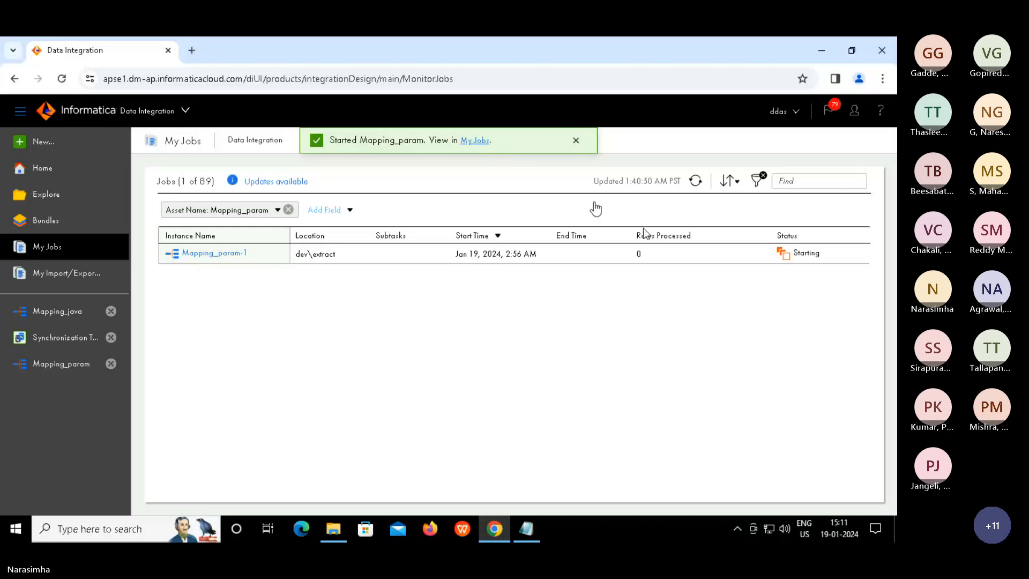
{"action": "left_click", "coordinate": [696, 181]}
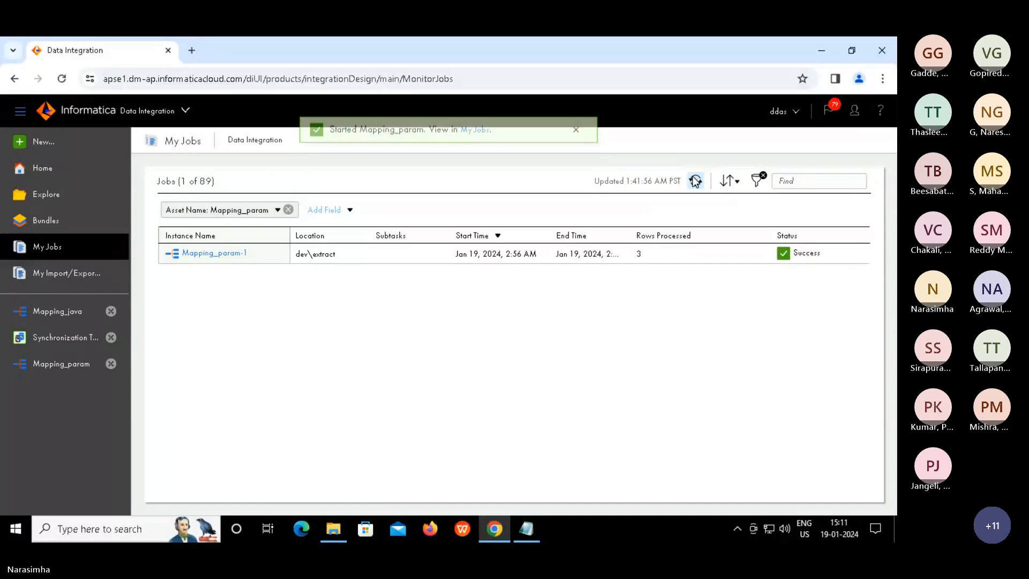
{"action": "double_click", "coordinate": [639, 254]}
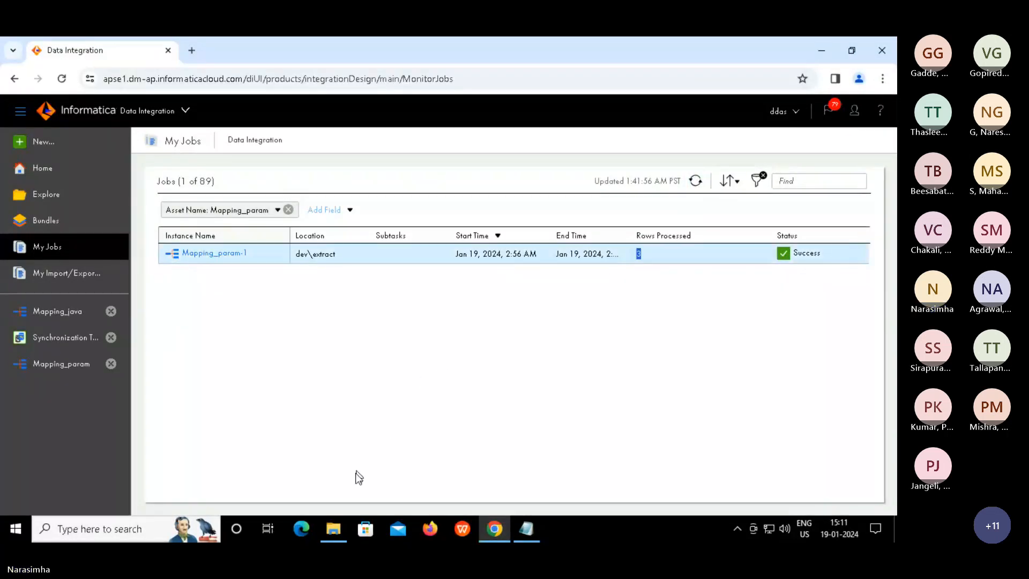
Bring up the D:\Target folder and sort its files by Date modified, newest first
{"action": "left_click", "coordinate": [337, 521]}
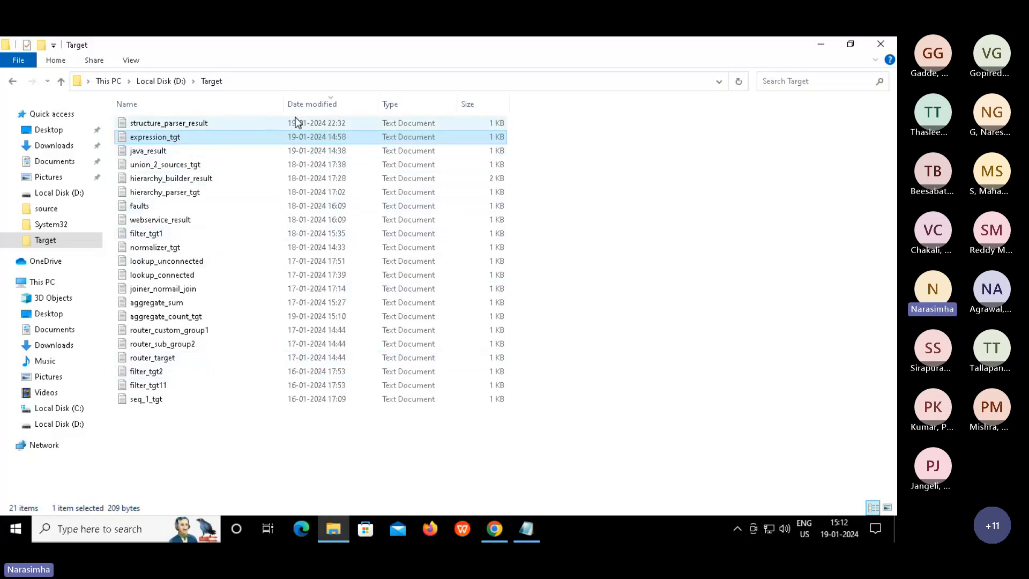
{"action": "left_click", "coordinate": [339, 104]}
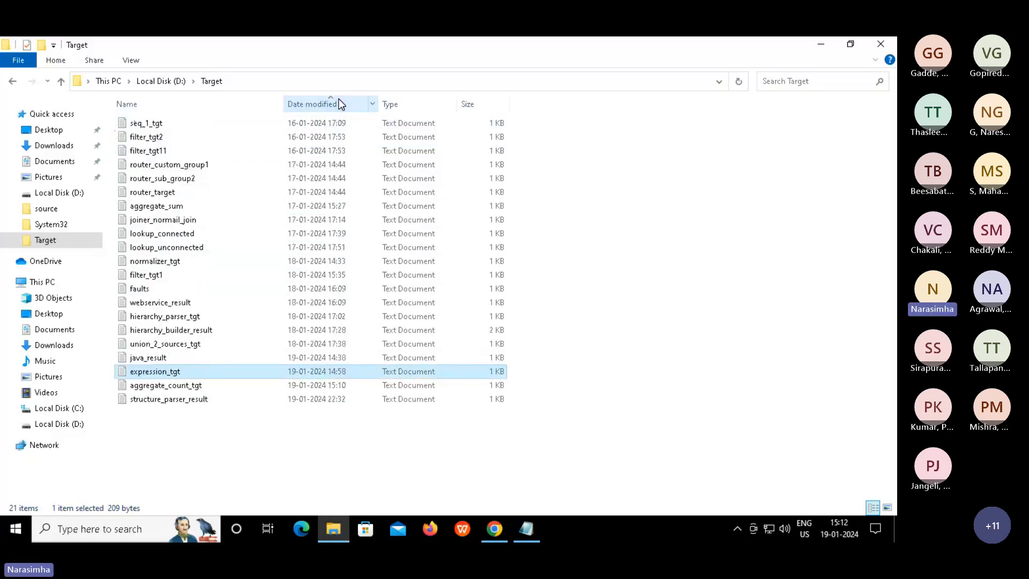
{"action": "left_click", "coordinate": [334, 102]}
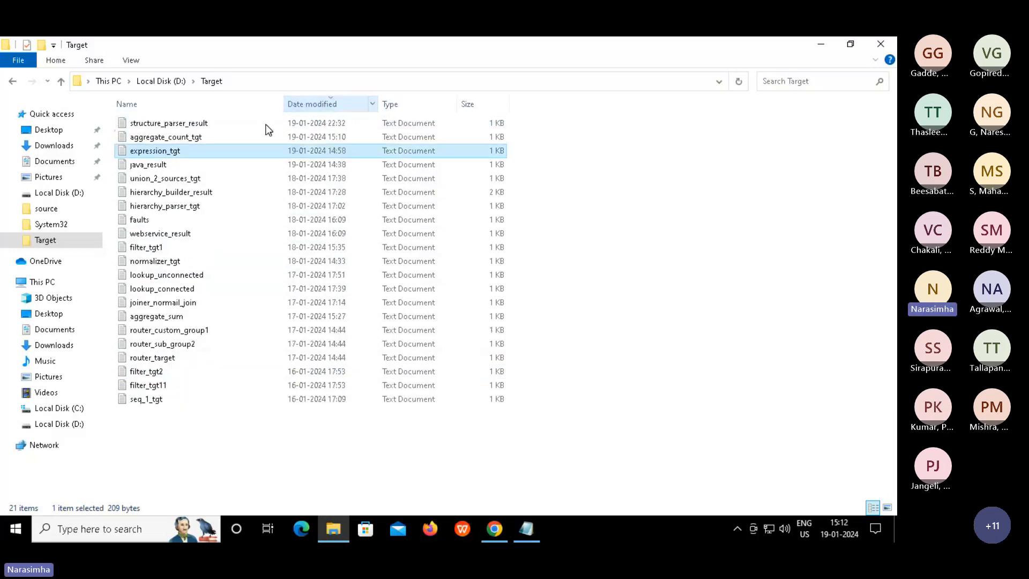
{"action": "double_click", "coordinate": [197, 138]}
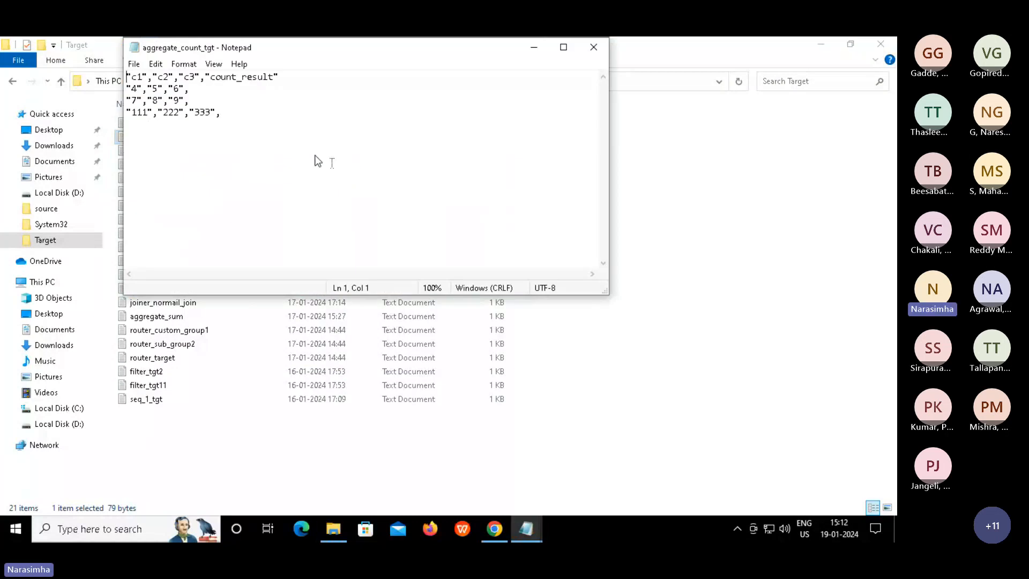
{"action": "left_click", "coordinate": [232, 117]}
{"action": "left_click_drag", "start_coordinate": [233, 116], "coordinate": [101, 84]}
{"action": "left_click", "coordinate": [308, 87]}
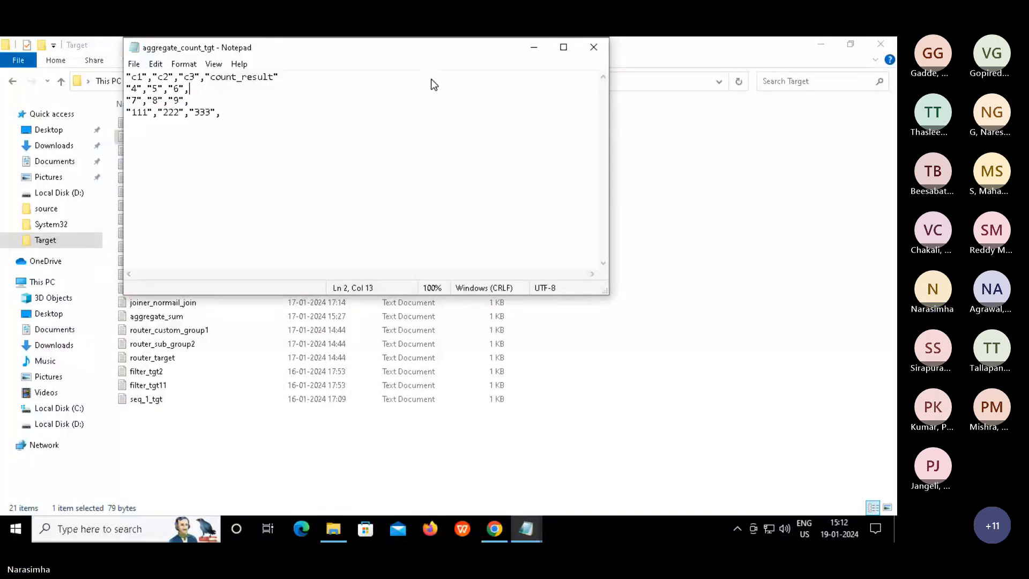
{"action": "left_click", "coordinate": [594, 47]}
Clear the file selection and return to the browser's My Jobs page
{"action": "left_click", "coordinate": [530, 452]}
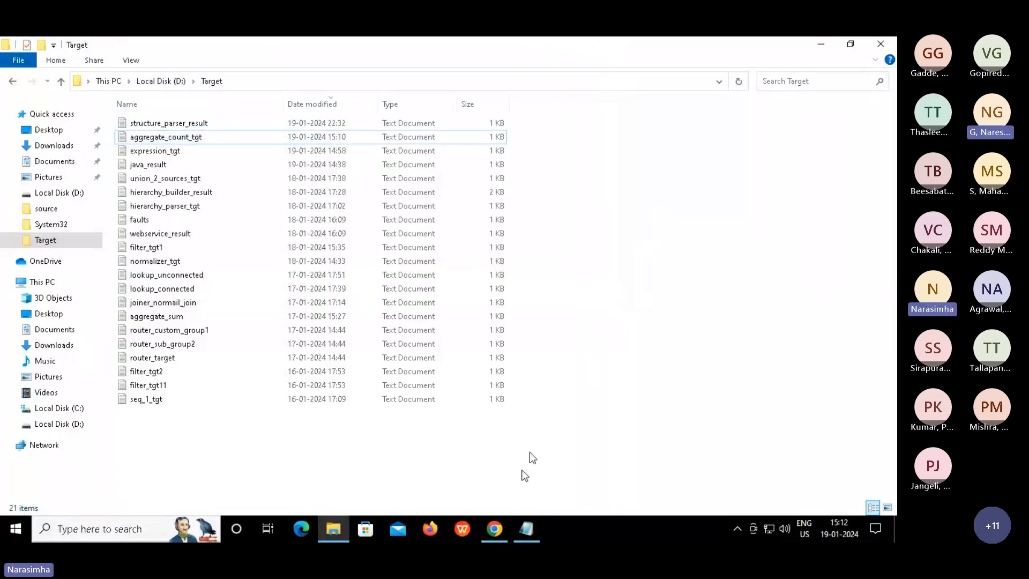
{"action": "left_click", "coordinate": [497, 532]}
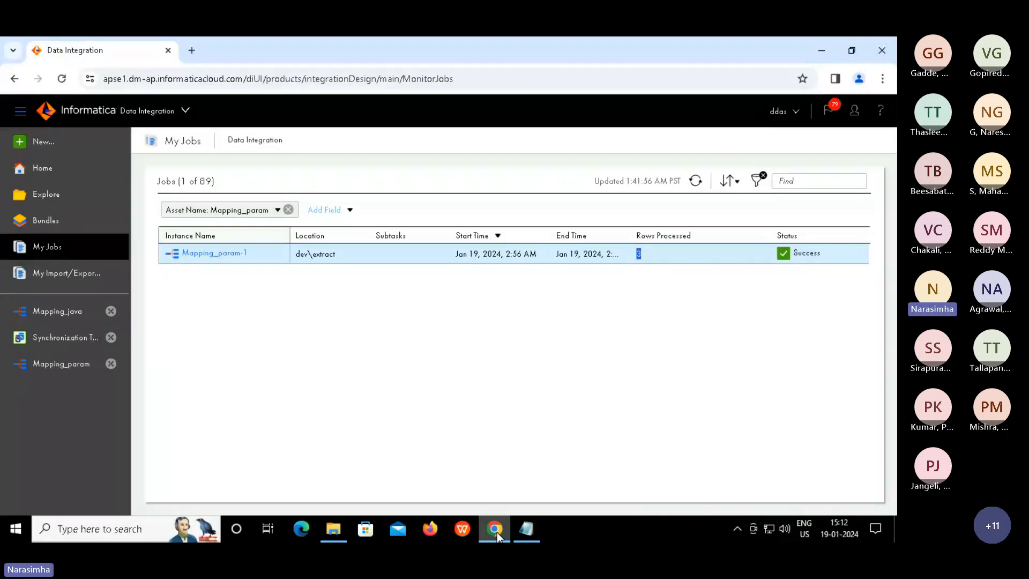
Refresh My Jobs, which still shows Mapping_param-1 as Success with 3 rows processed
{"action": "left_click", "coordinate": [591, 358]}
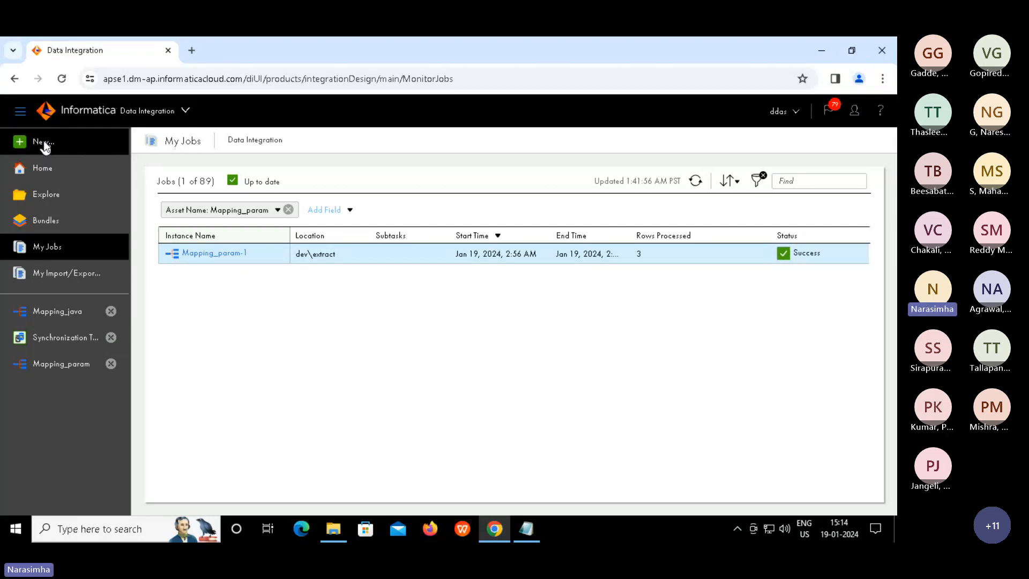
Create a new Linear Taskflow from the Taskflows asset types, opening Linear Taskflow1
{"action": "left_click", "coordinate": [43, 141]}
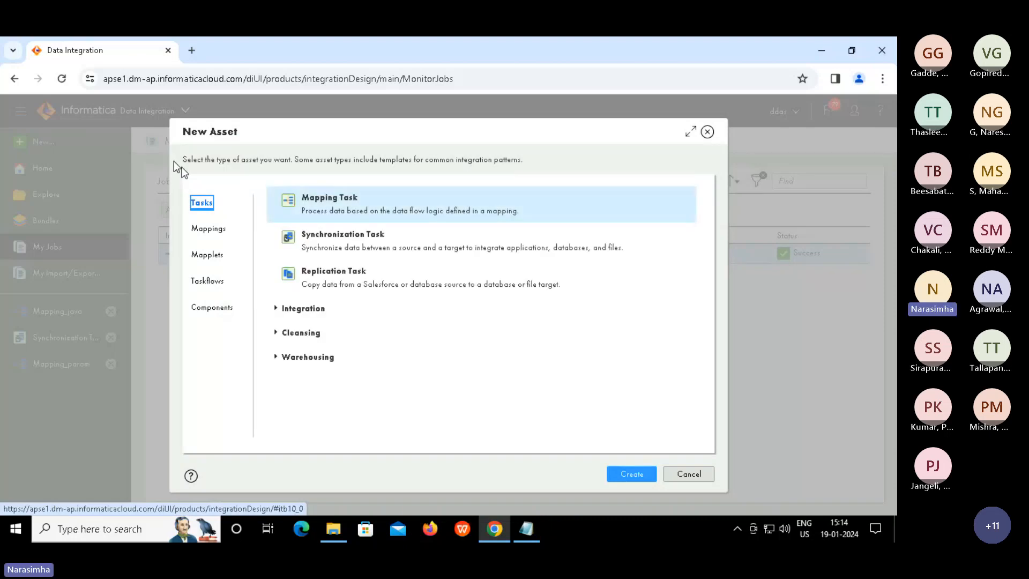
{"action": "left_click", "coordinate": [209, 284]}
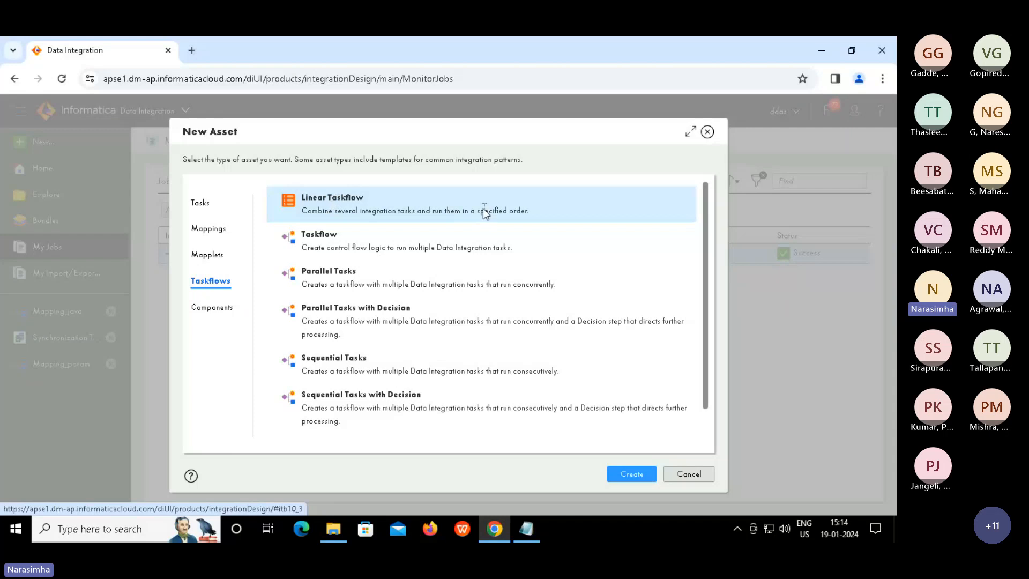
{"action": "left_click", "coordinate": [629, 478]}
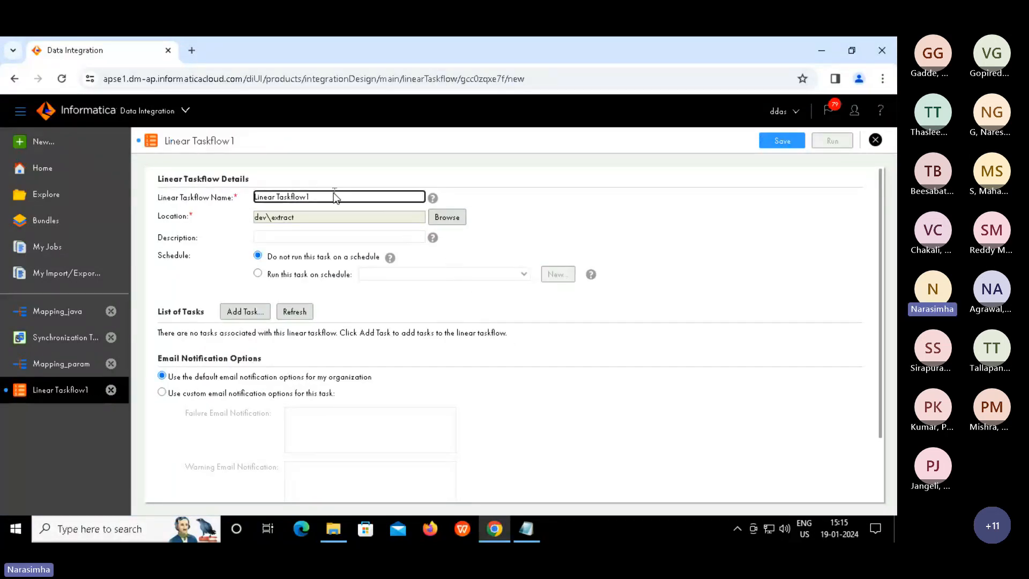
Rename the taskflow to Linear Taskflow_2_tasks and add dev\extract\MappingTask_pass_through as task 1
{"action": "key", "text": "BackSpace"}
{"action": "type", "text": "_2_tasks"}
{"action": "left_click", "coordinate": [231, 312]}
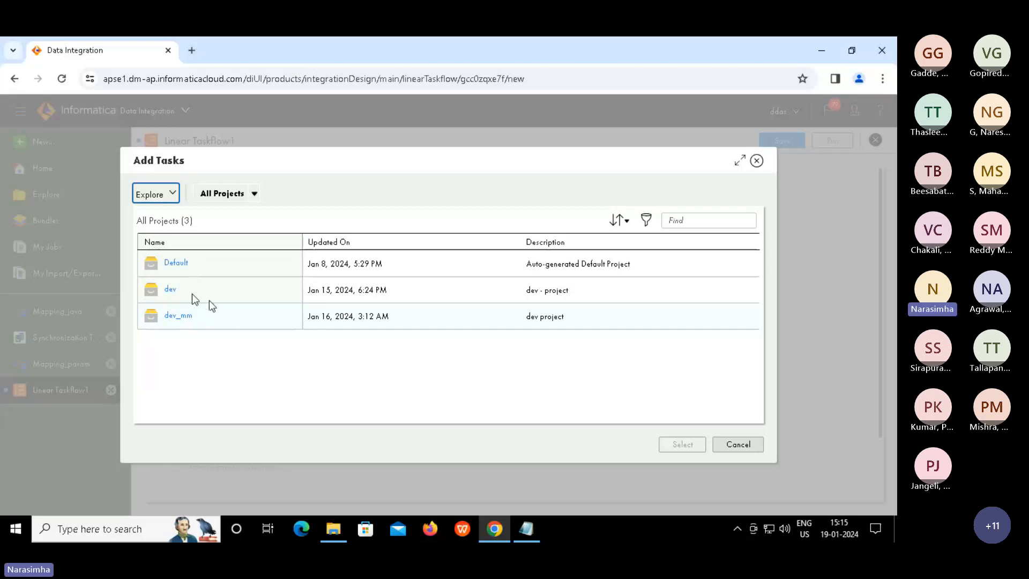
{"action": "left_click", "coordinate": [171, 290]}
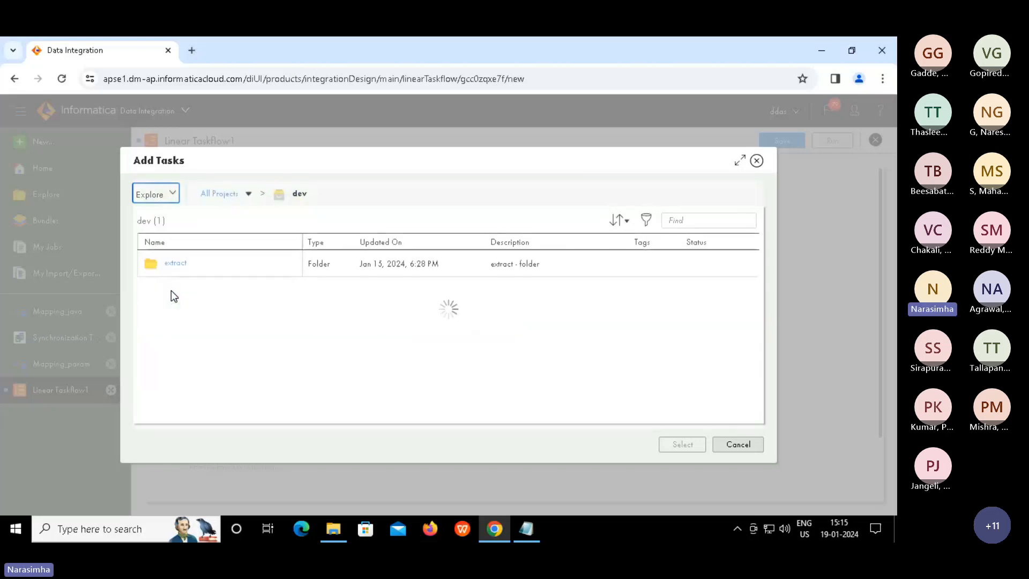
{"action": "left_click", "coordinate": [175, 263]}
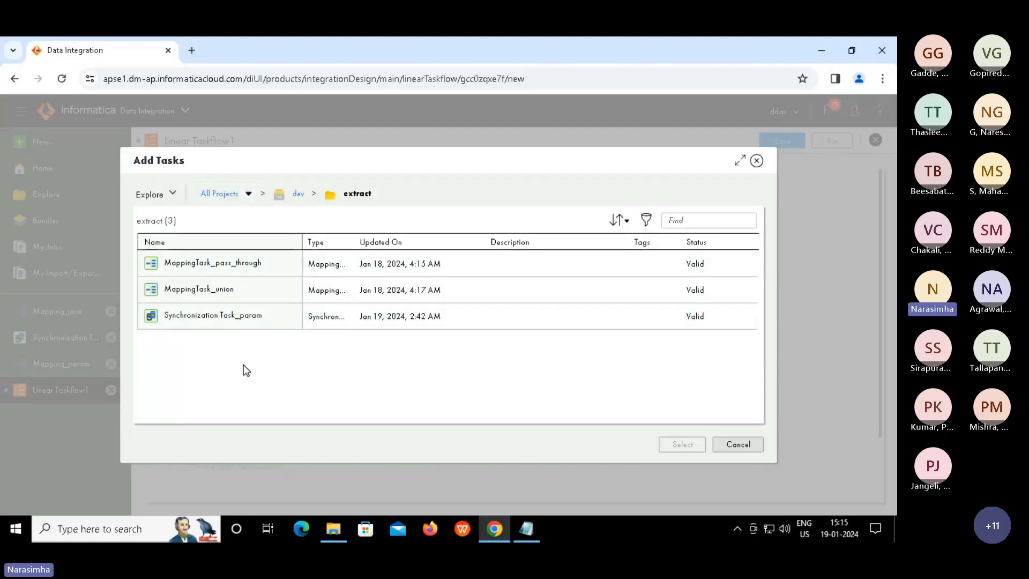
{"action": "left_click", "coordinate": [245, 263]}
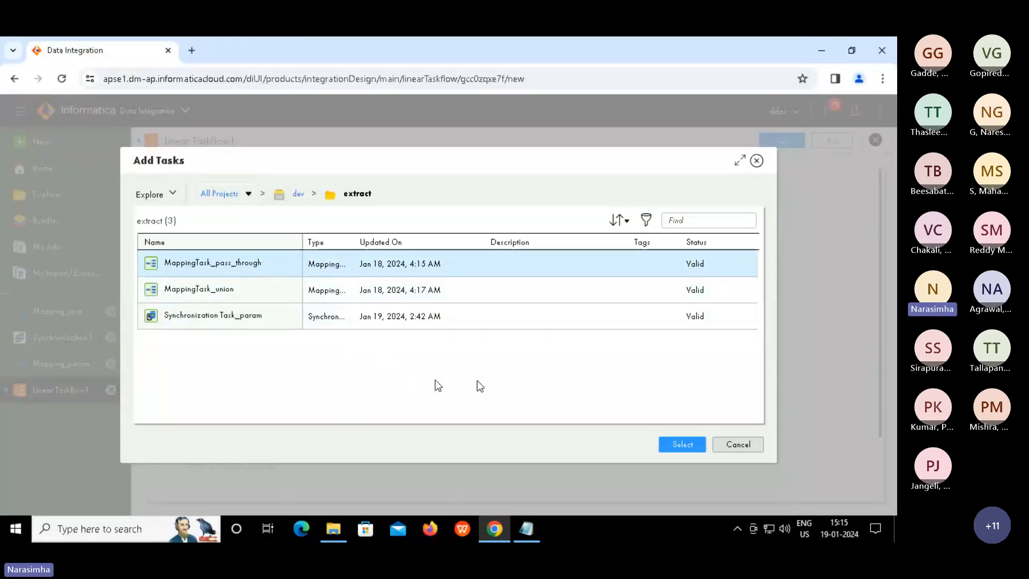
{"action": "left_click", "coordinate": [675, 445]}
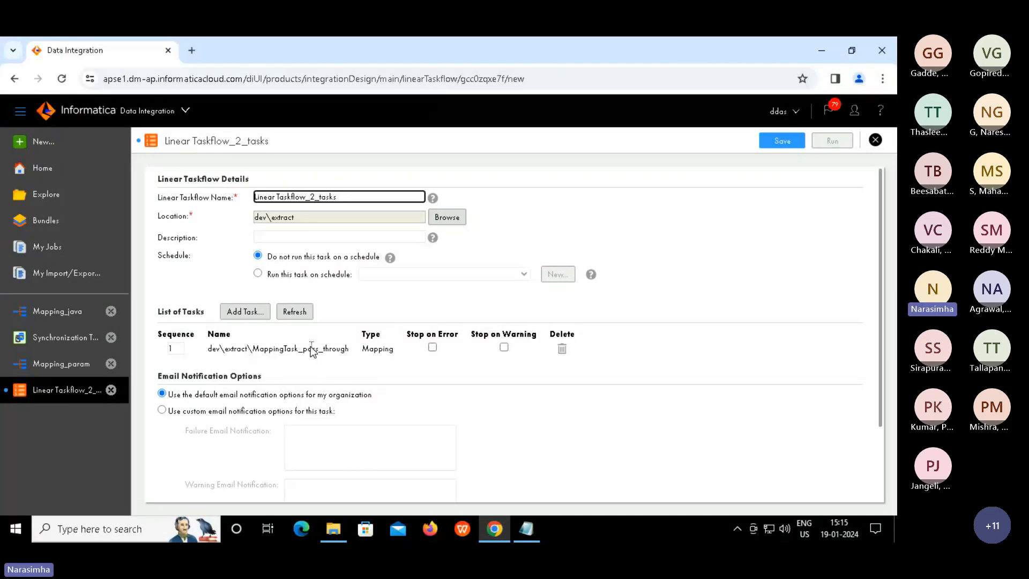
Save and run the taskflow, then open its running job Linear Taskflow_2_tasks-1 in My Jobs
{"action": "left_click", "coordinate": [775, 144]}
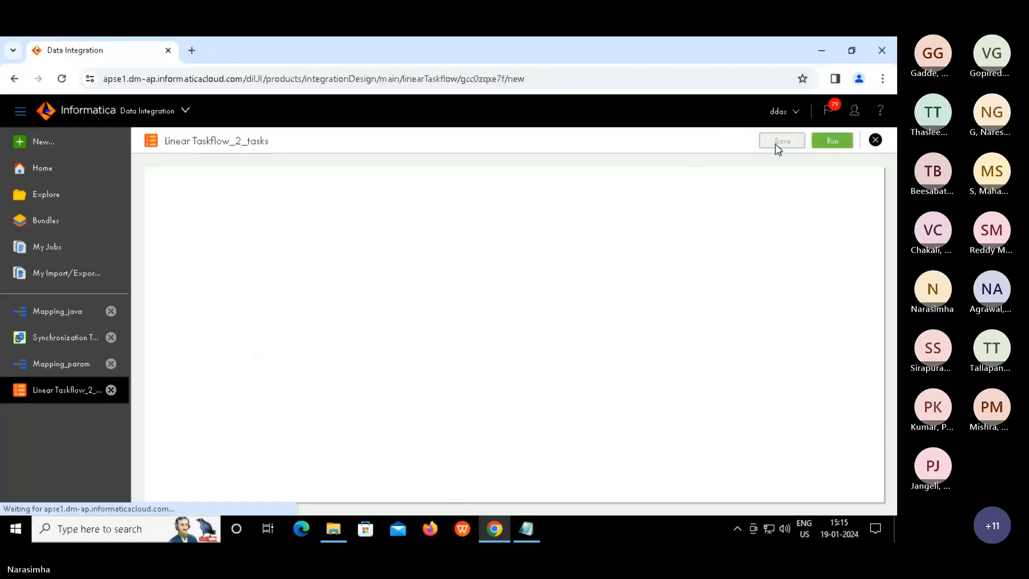
{"action": "left_click", "coordinate": [835, 139]}
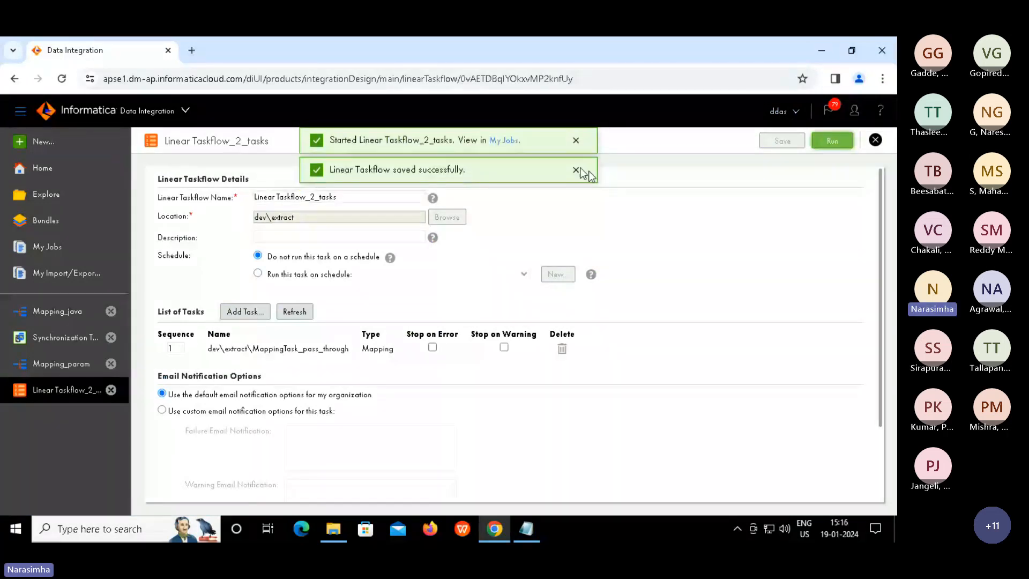
{"action": "left_click", "coordinate": [577, 169]}
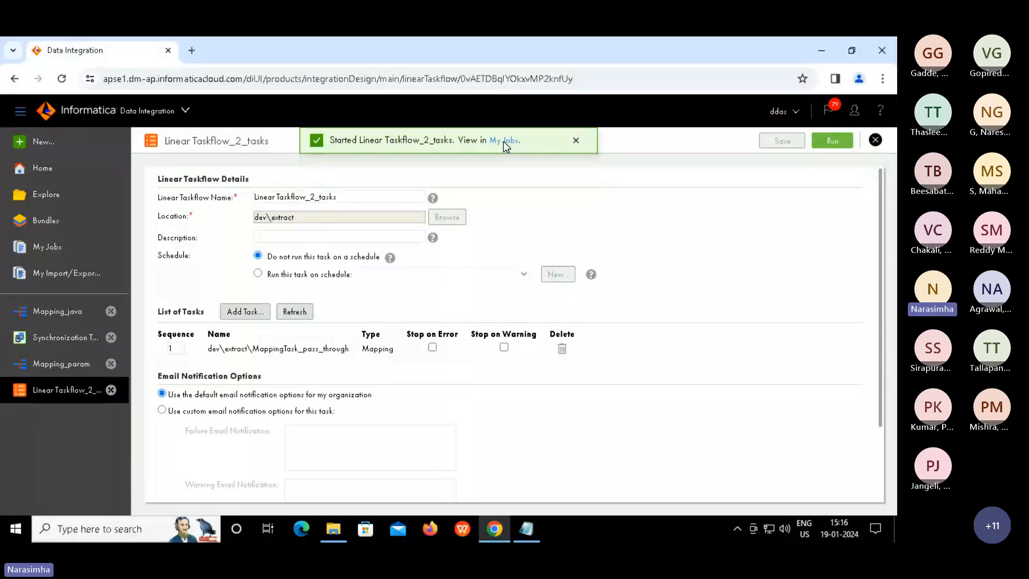
{"action": "left_click", "coordinate": [506, 141]}
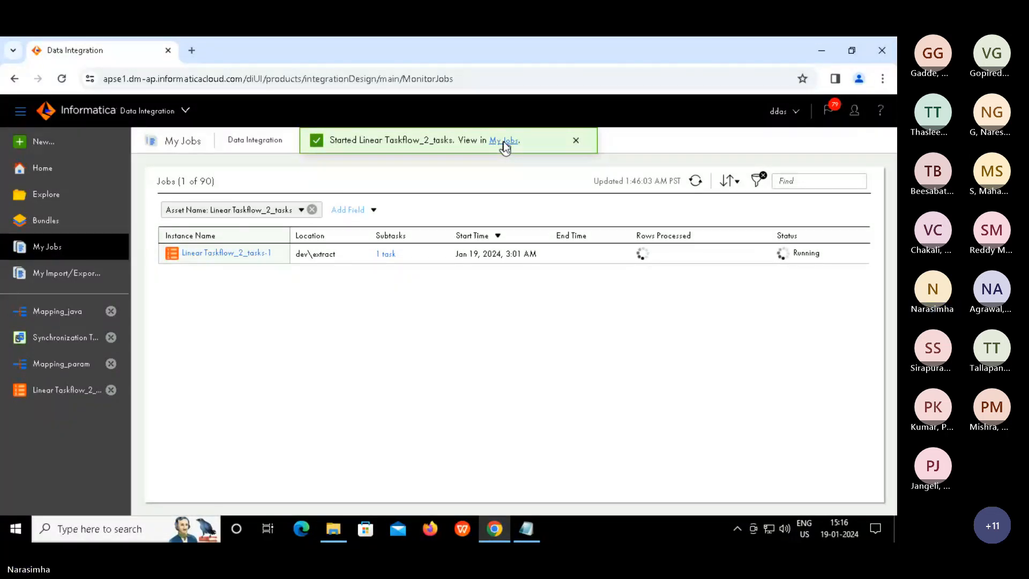
Open the subtasks of Linear Taskflow_2_tasks-1, showing MappingTask_pass_through Failed with 0 rows processed
{"action": "right_click", "coordinate": [504, 143]}
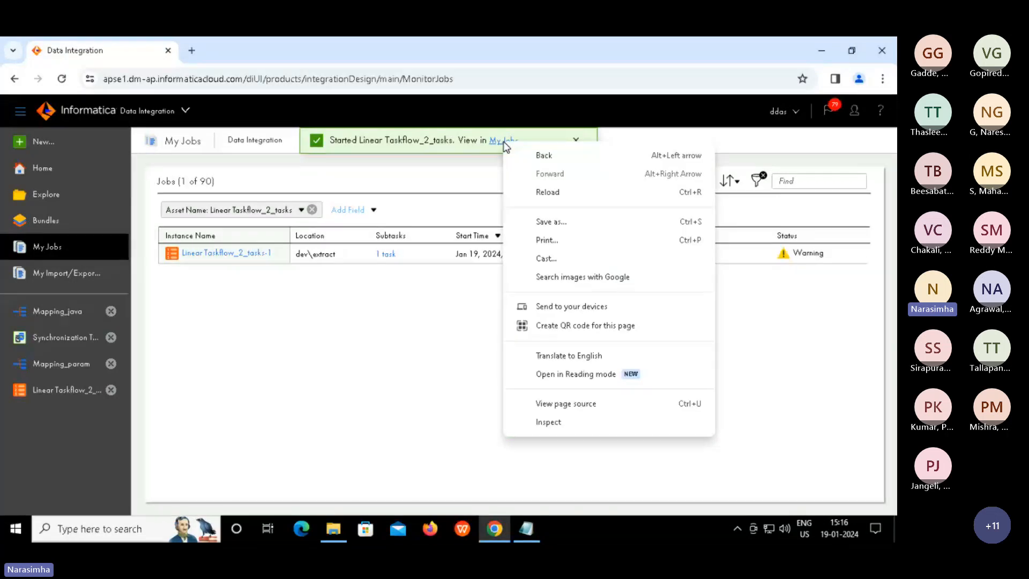
{"action": "key", "text": "Escape"}
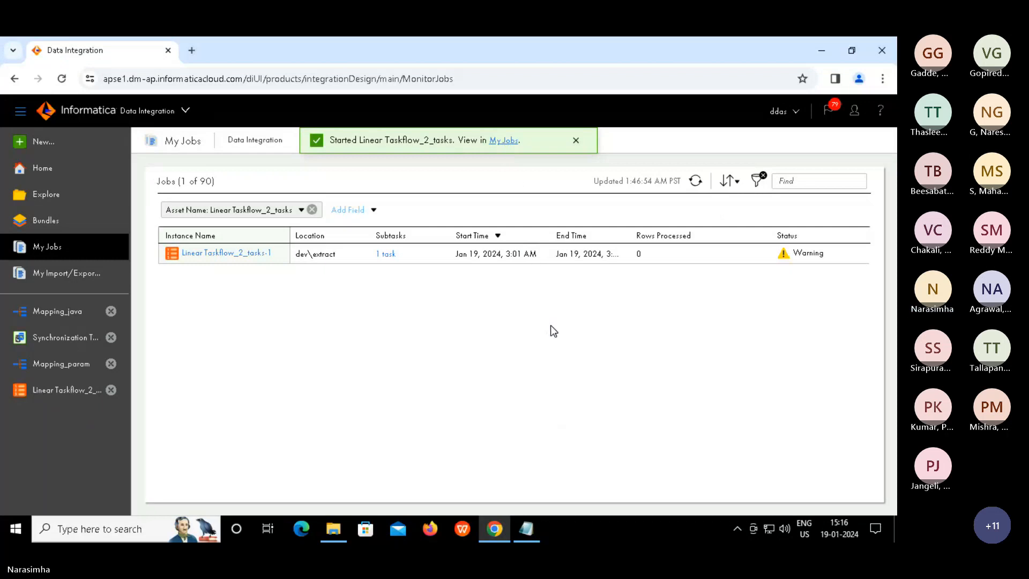
{"action": "mouse_move", "coordinate": [784, 254]}
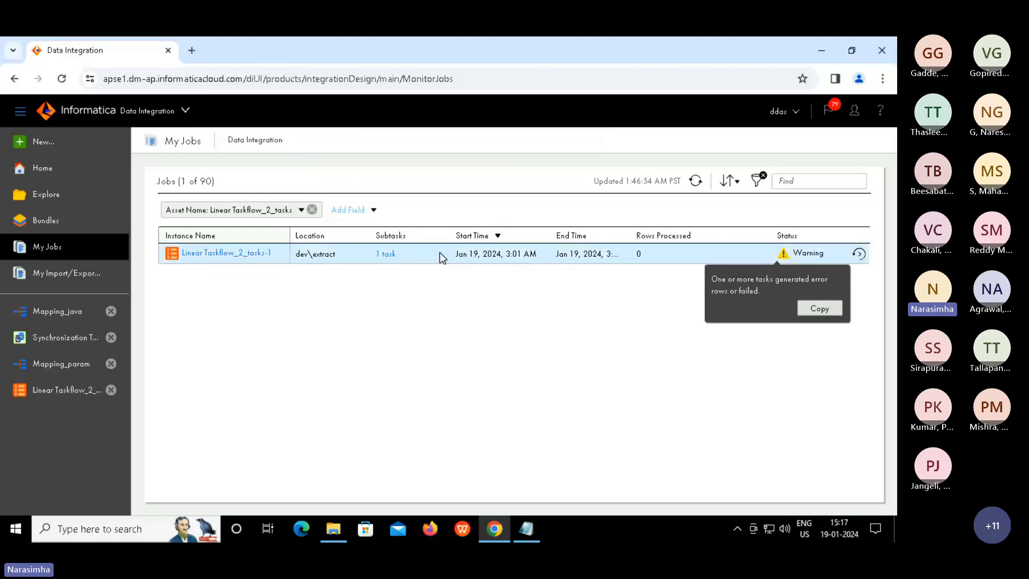
{"action": "left_click", "coordinate": [393, 255]}
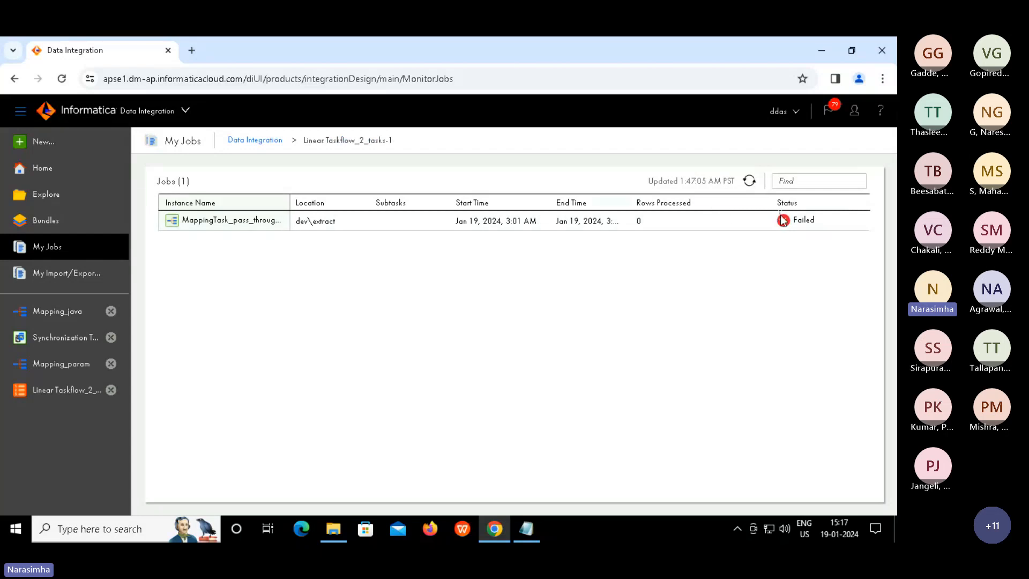
{"action": "mouse_move", "coordinate": [787, 223]}
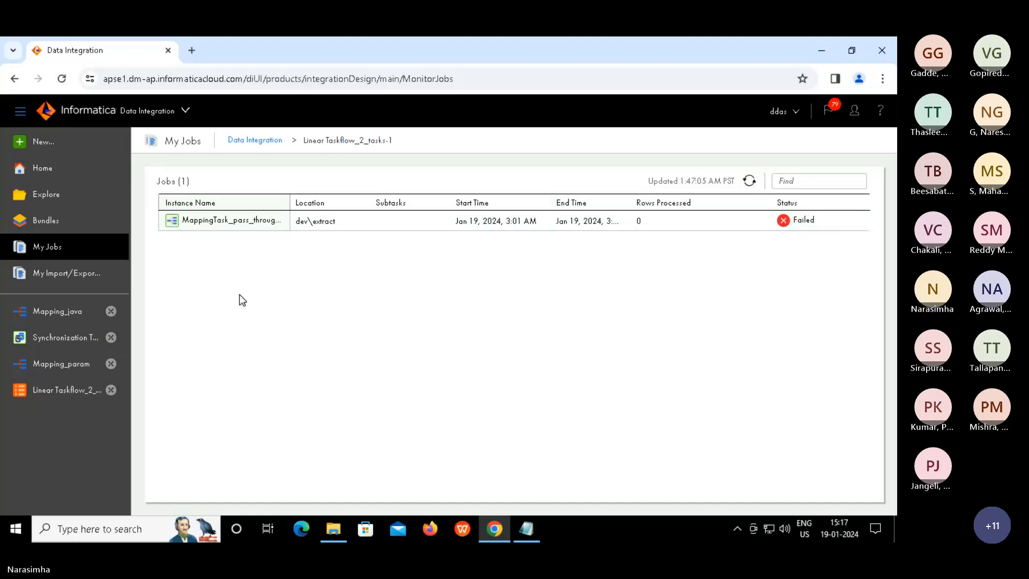
Replace MappingTask_pass_through with dev\extract\MappingTask_union as the taskflow's only task
{"action": "left_click", "coordinate": [61, 396]}
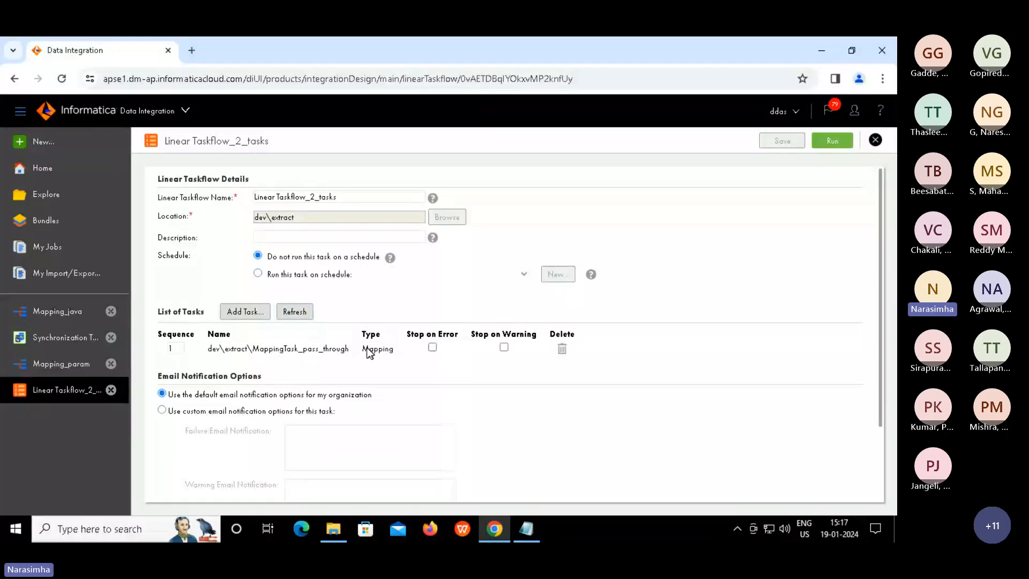
{"action": "left_click", "coordinate": [562, 349]}
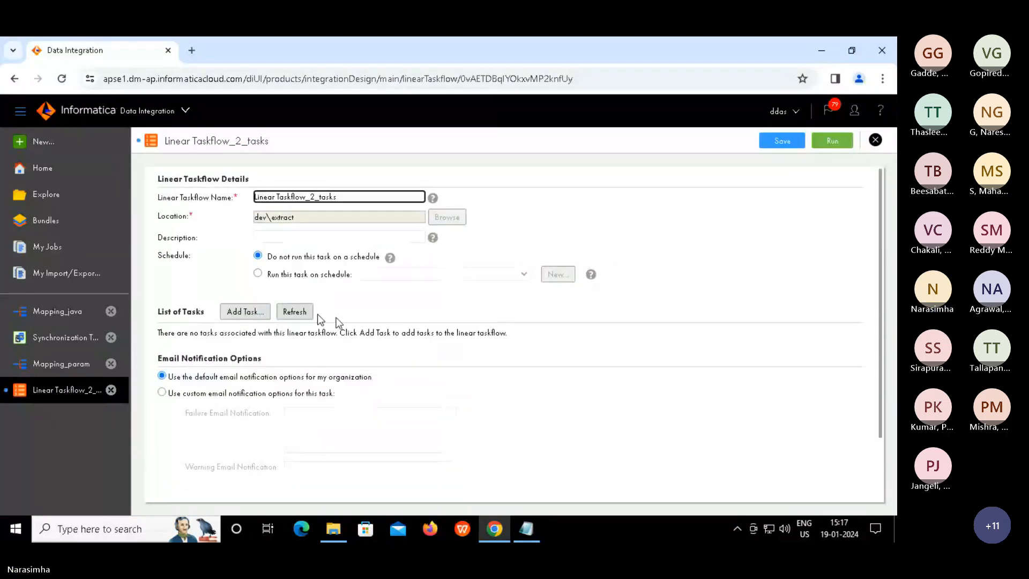
{"action": "left_click", "coordinate": [253, 310]}
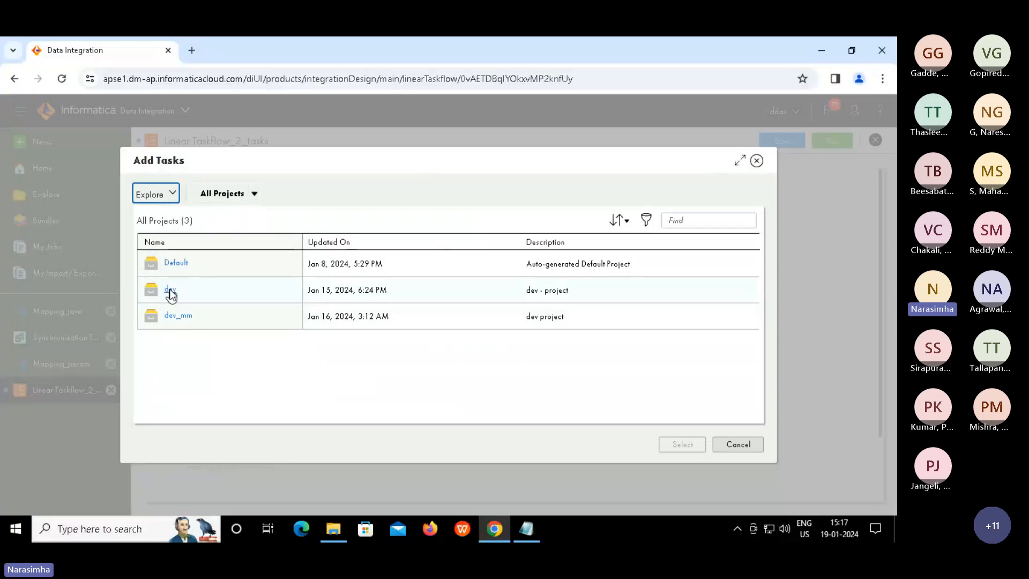
{"action": "left_click", "coordinate": [171, 292]}
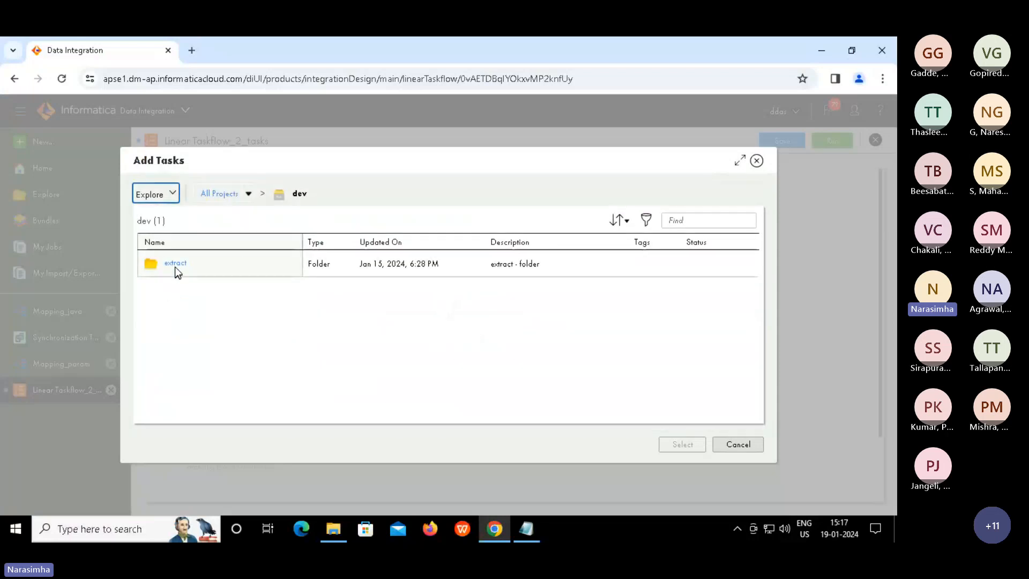
{"action": "left_click", "coordinate": [175, 265]}
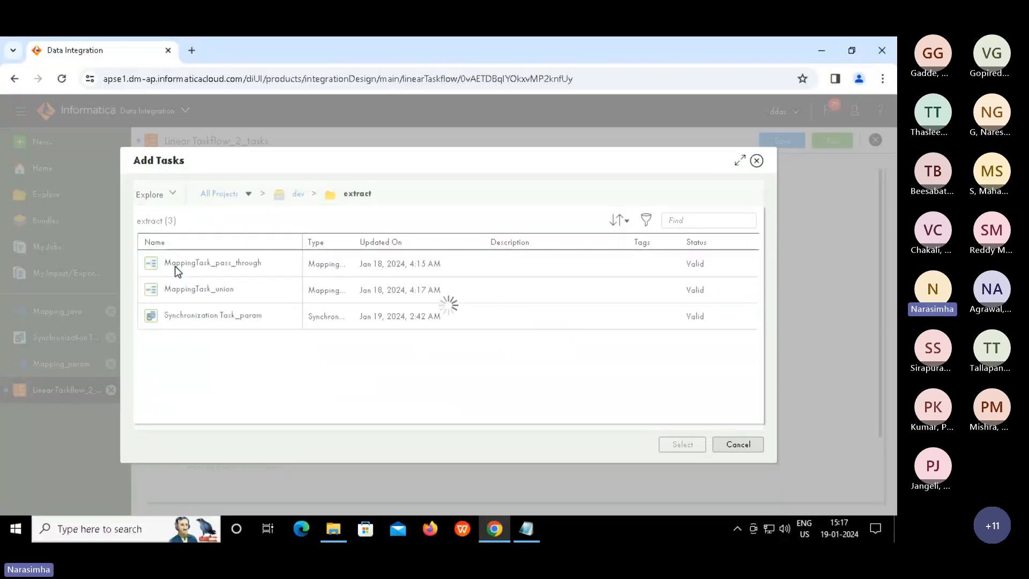
{"action": "left_click", "coordinate": [199, 290]}
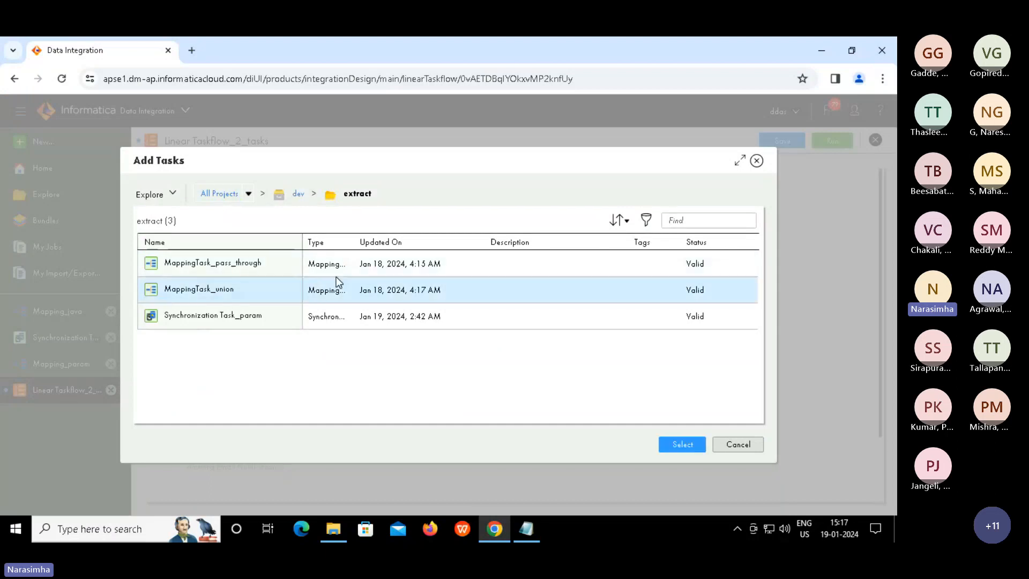
{"action": "left_click", "coordinate": [690, 445]}
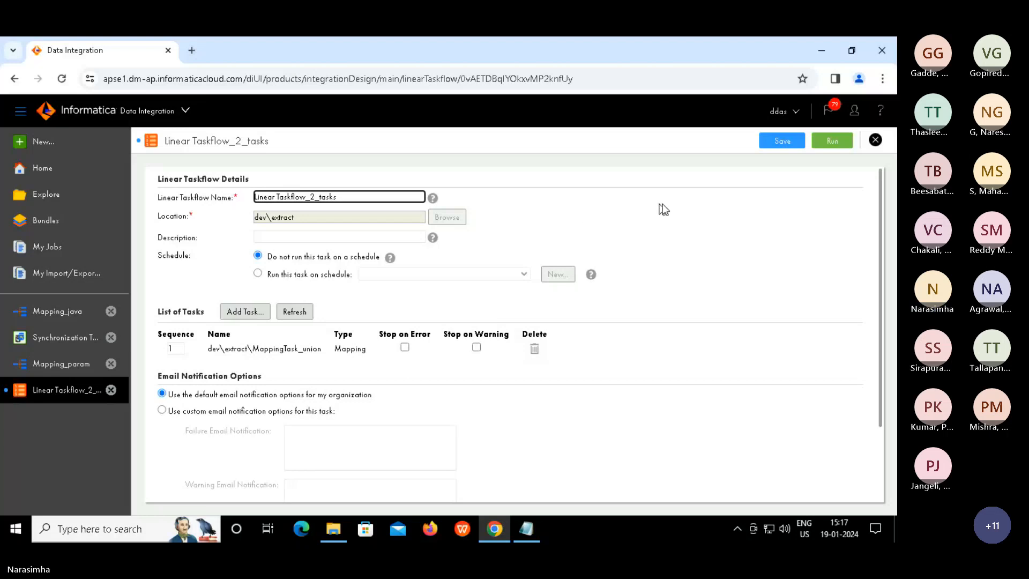
Save and rerun Linear Taskflow_2_tasks with MappingTask_union, then go to My Jobs
{"action": "left_click", "coordinate": [783, 141]}
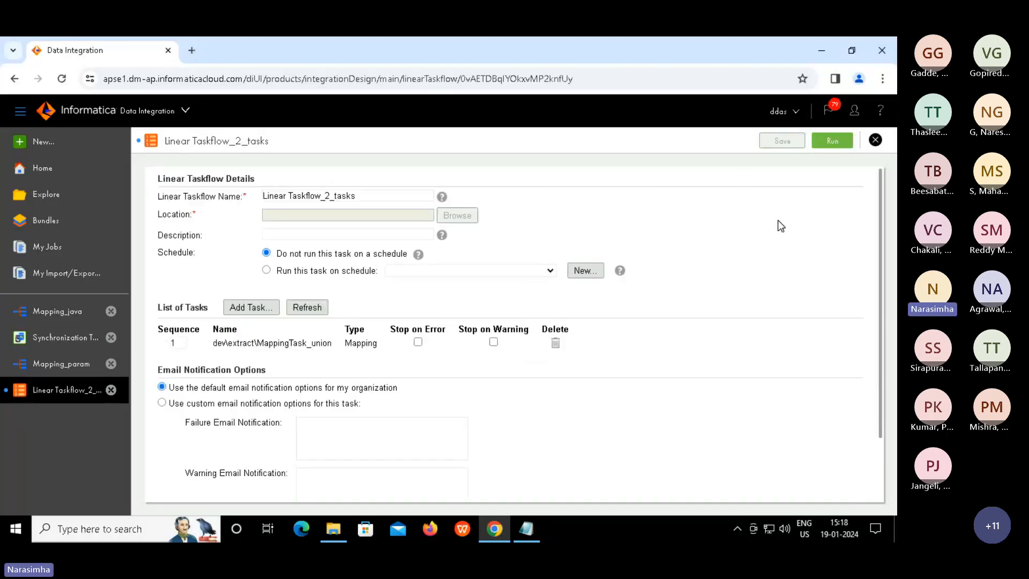
{"action": "left_click", "coordinate": [831, 141]}
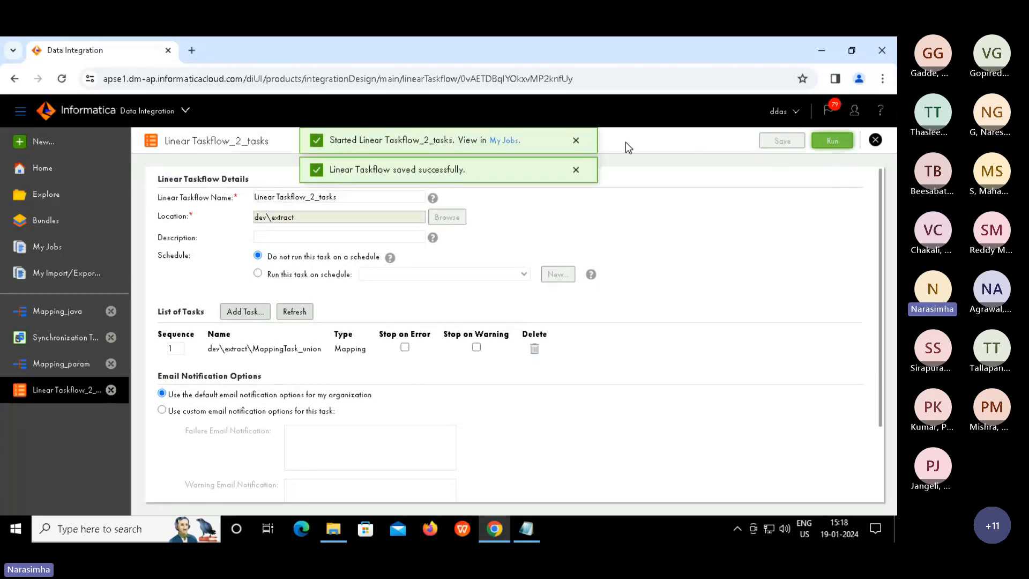
{"action": "left_click", "coordinate": [499, 141]}
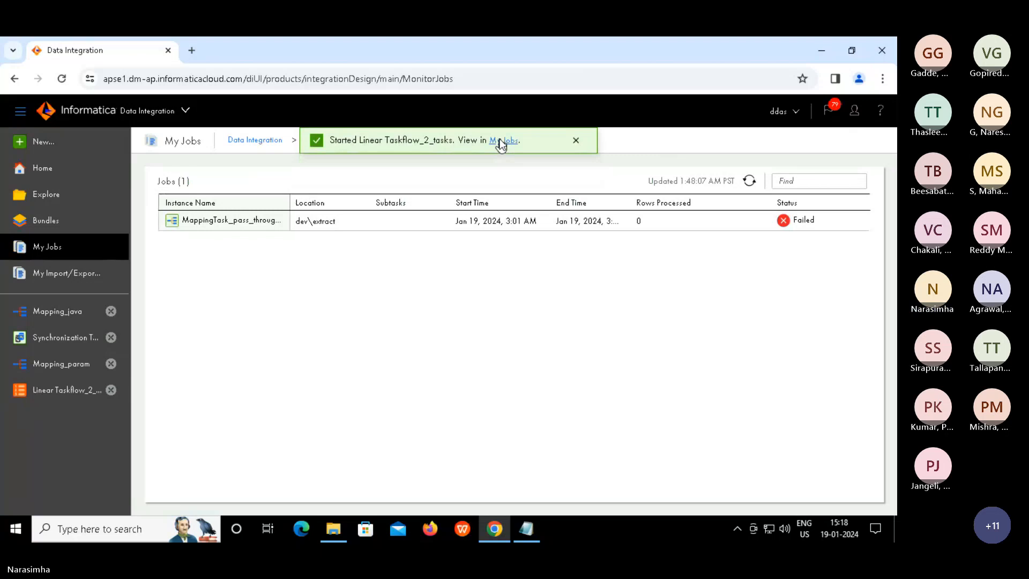
List all Linear Taskflow_2_tasks runs and confirm run -2 succeeded with 17 rows processed
{"action": "left_click", "coordinate": [501, 142]}
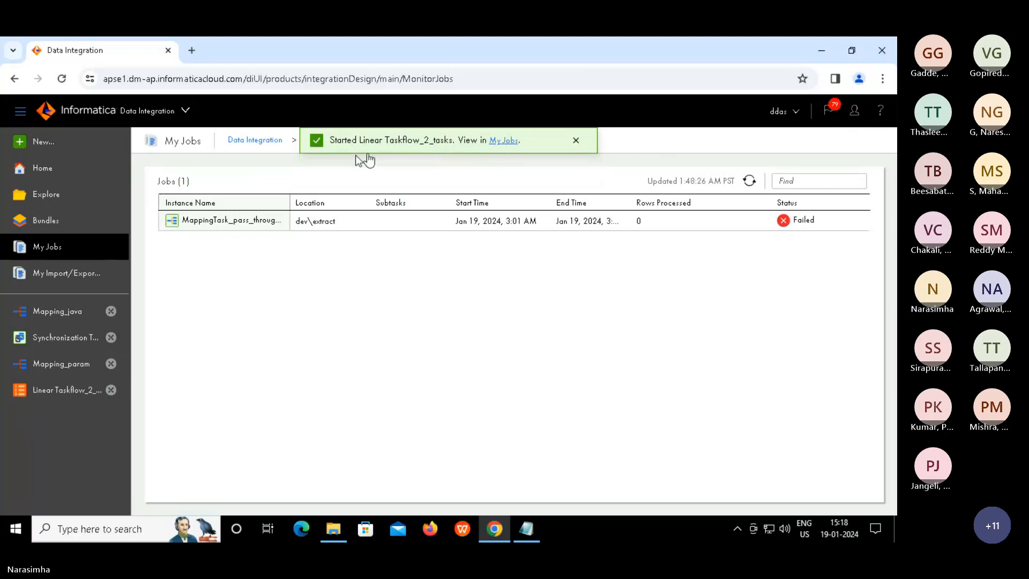
{"action": "left_click", "coordinate": [576, 141]}
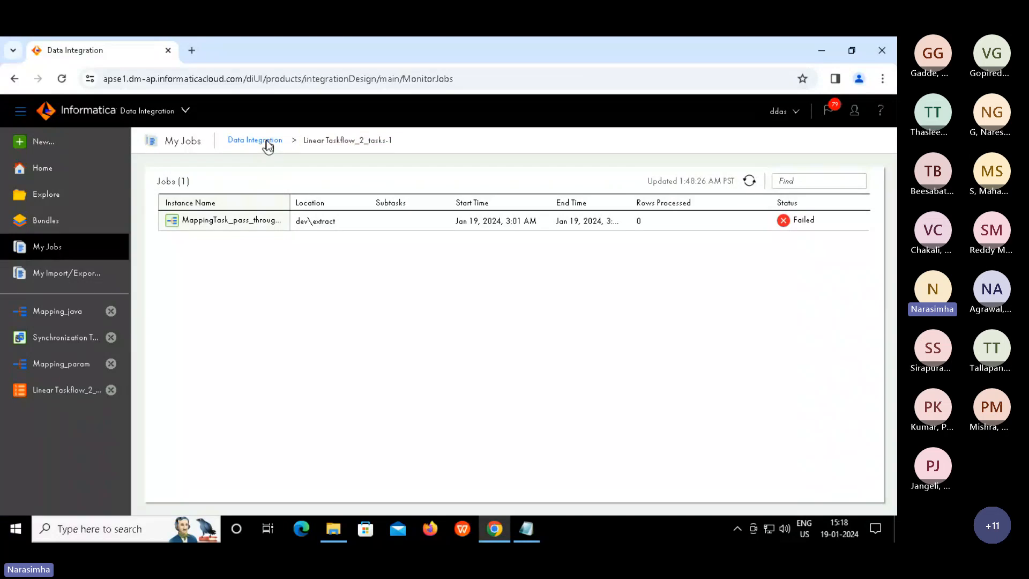
{"action": "left_click", "coordinate": [267, 143]}
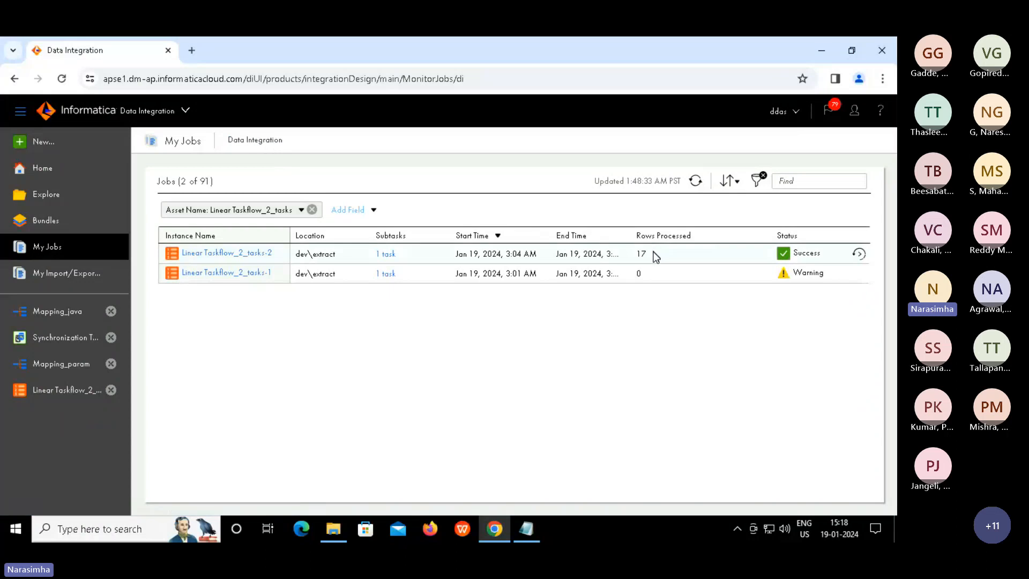
{"action": "left_click", "coordinate": [632, 253]}
{"action": "double_click", "coordinate": [632, 253]}
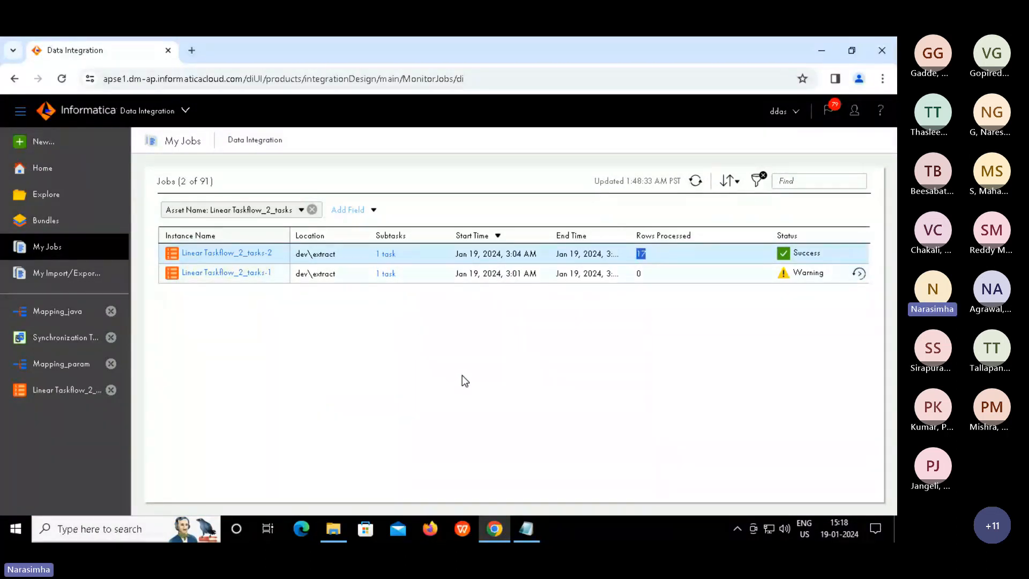
Append dev\extract\Synchronization Task_param as task 2, after MappingTask_union
{"action": "left_click", "coordinate": [95, 392]}
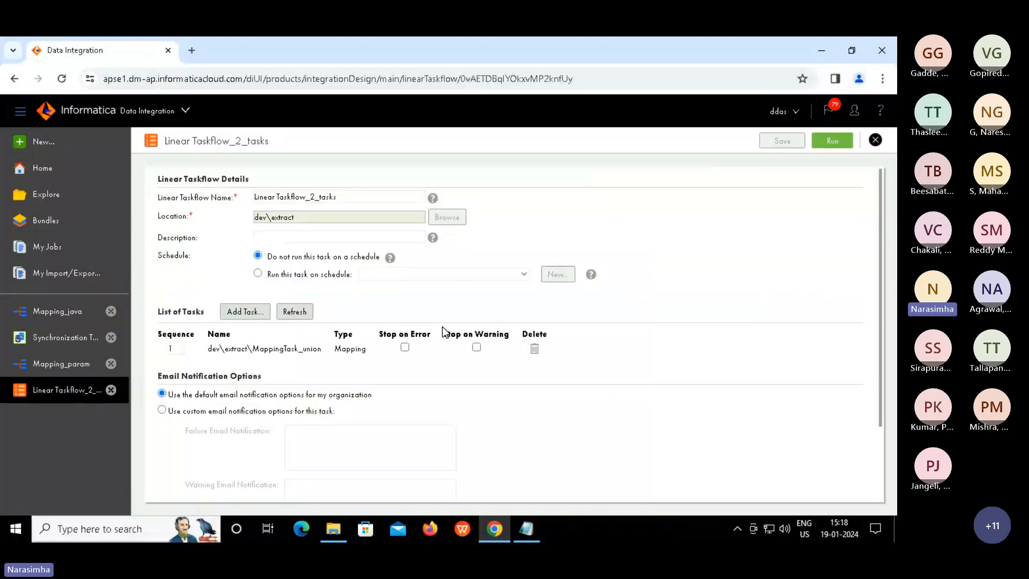
{"action": "left_click", "coordinate": [241, 311]}
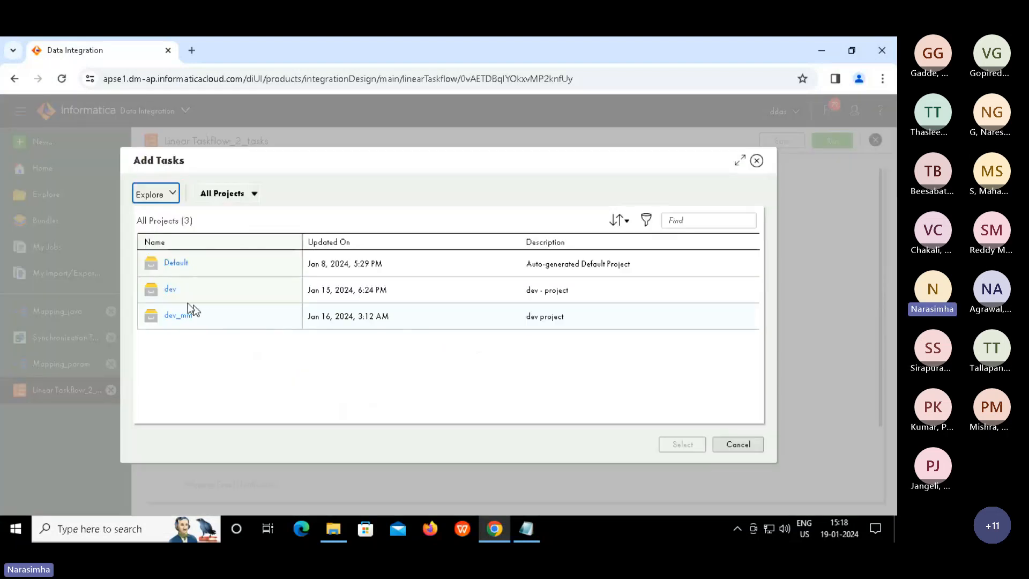
{"action": "left_click", "coordinate": [169, 289]}
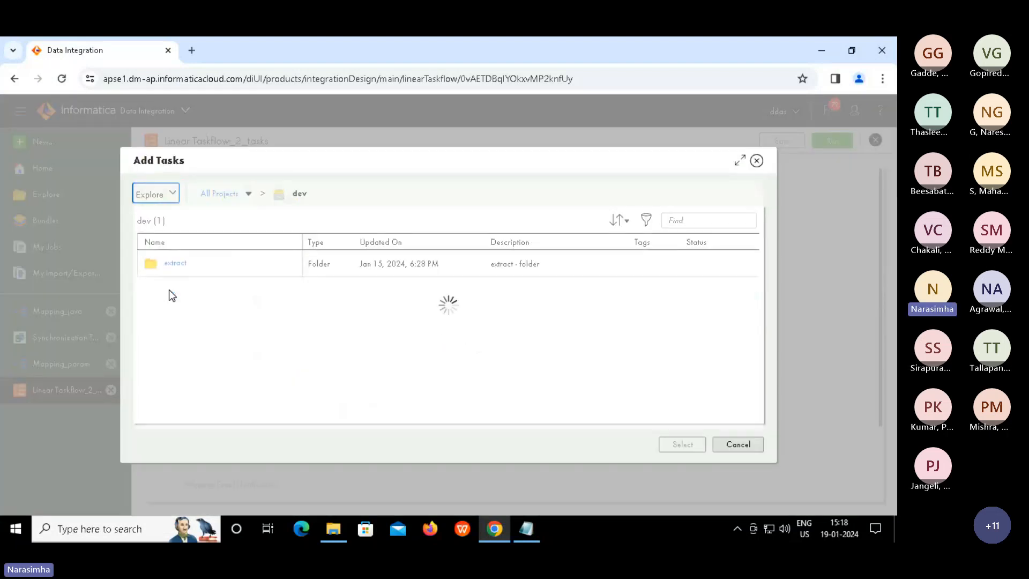
{"action": "left_click", "coordinate": [176, 266]}
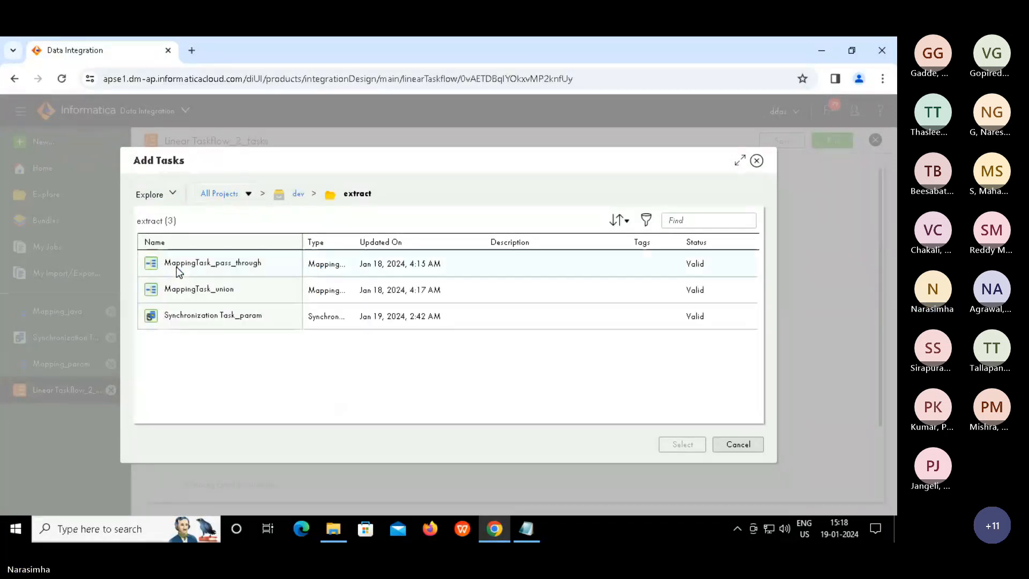
{"action": "left_click", "coordinate": [220, 320]}
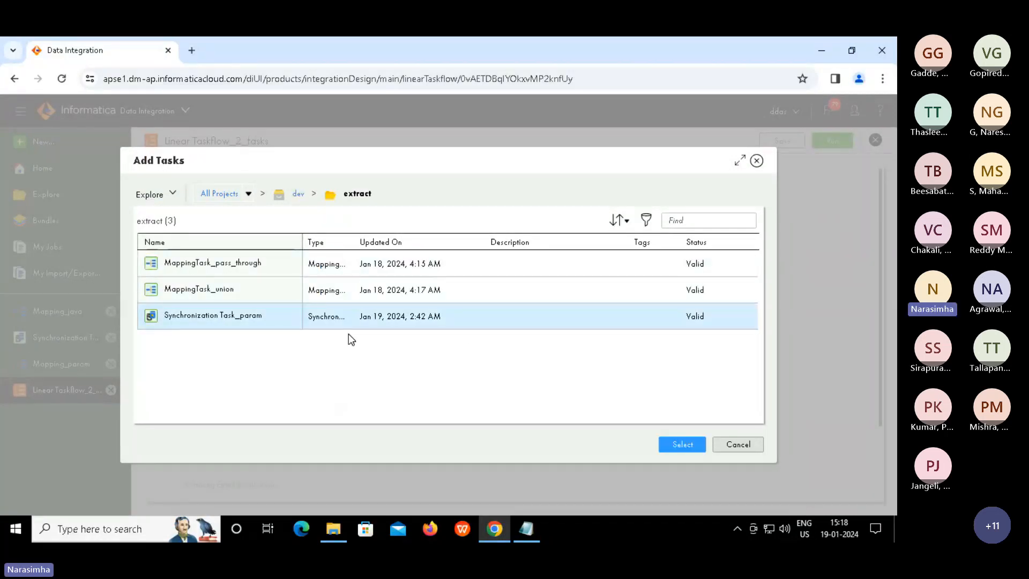
{"action": "left_click", "coordinate": [679, 446]}
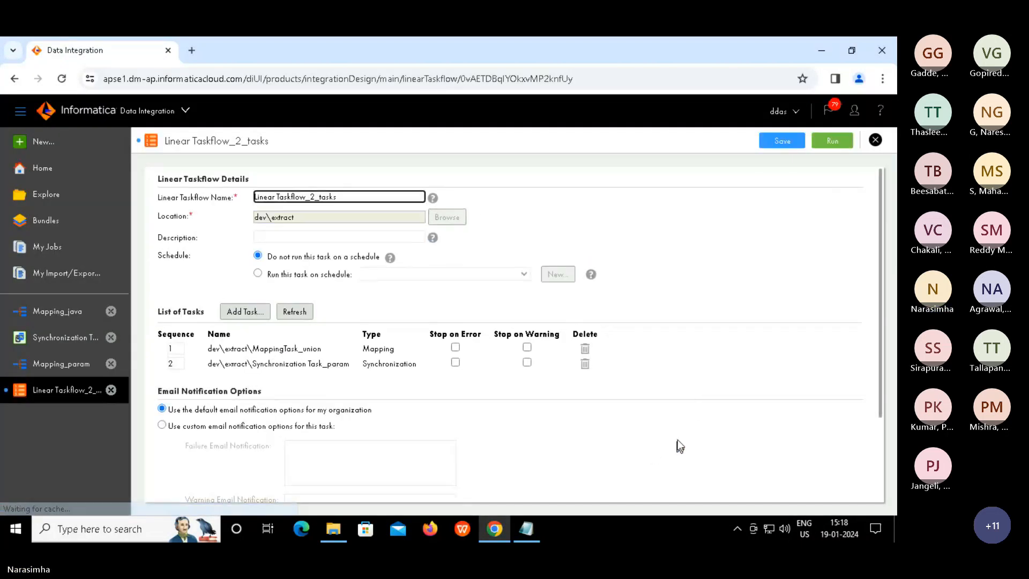
Save and run the two-task taskflow, then view run Linear Taskflow_2_tasks-3 in My Jobs
{"action": "left_click", "coordinate": [784, 140]}
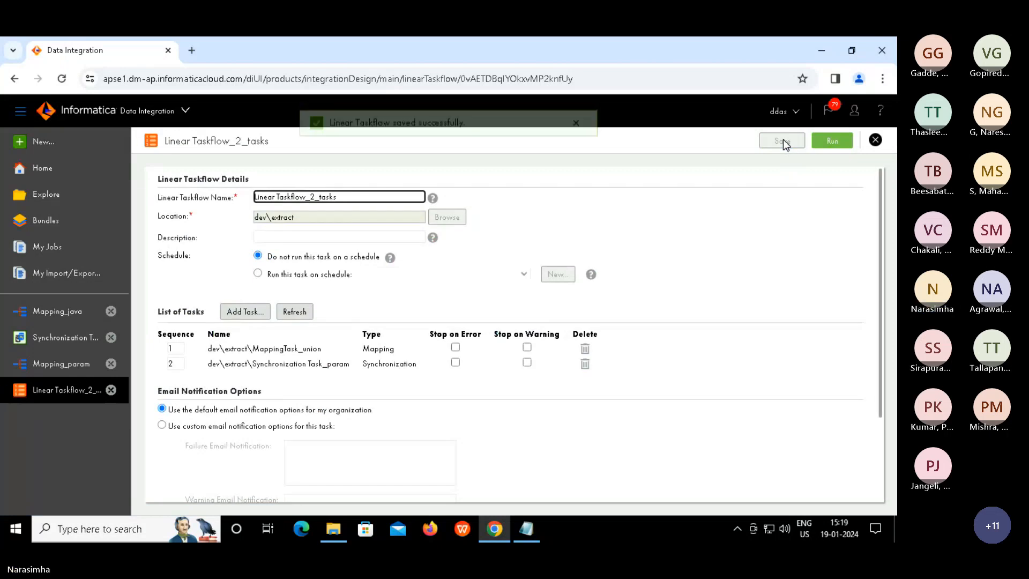
{"action": "left_click", "coordinate": [837, 142]}
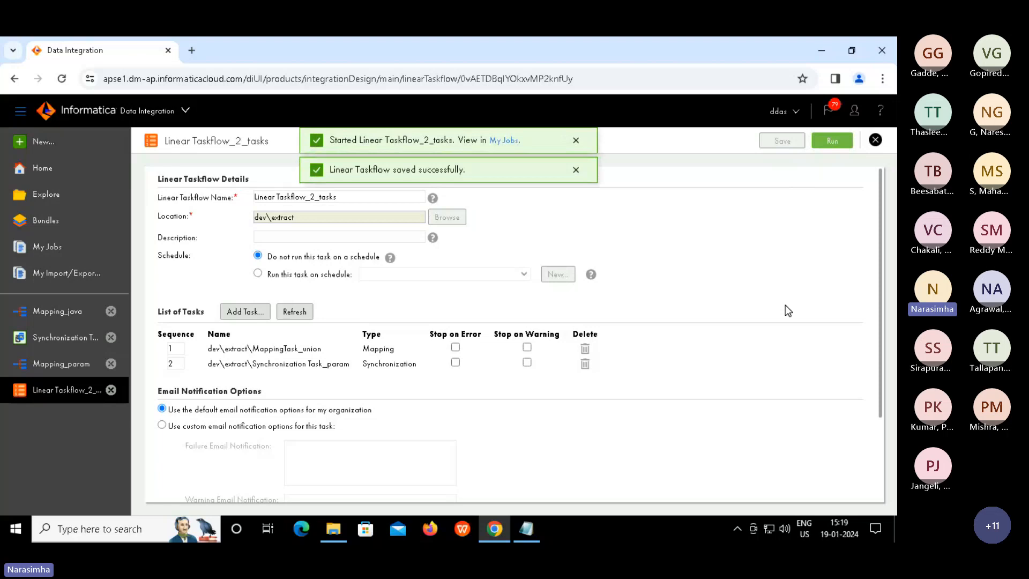
{"action": "left_click", "coordinate": [503, 139]}
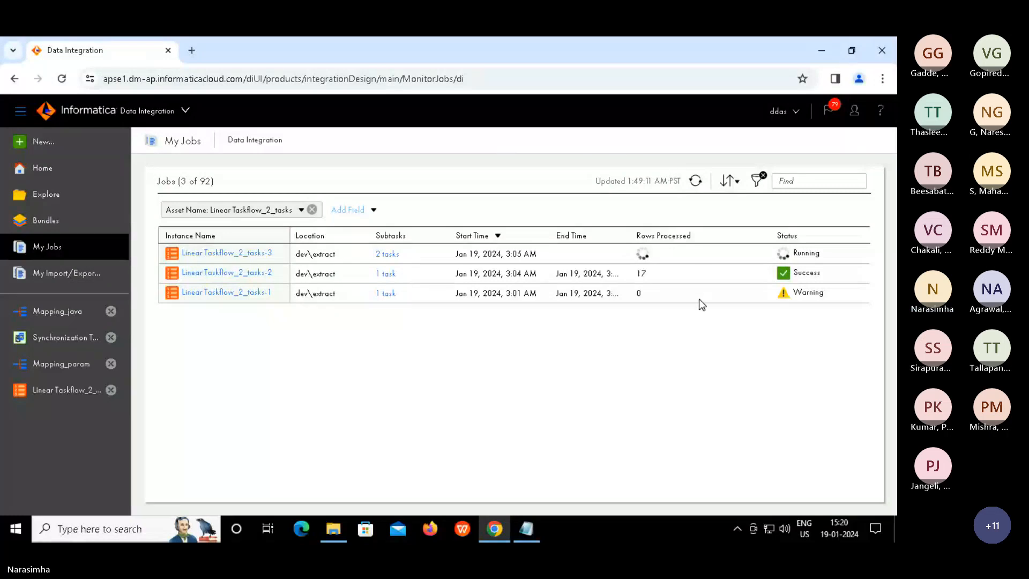
Refresh My Jobs and confirm Linear Taskflow_2_tasks-3 succeeded with 18 rows processed
{"action": "left_click", "coordinate": [695, 180]}
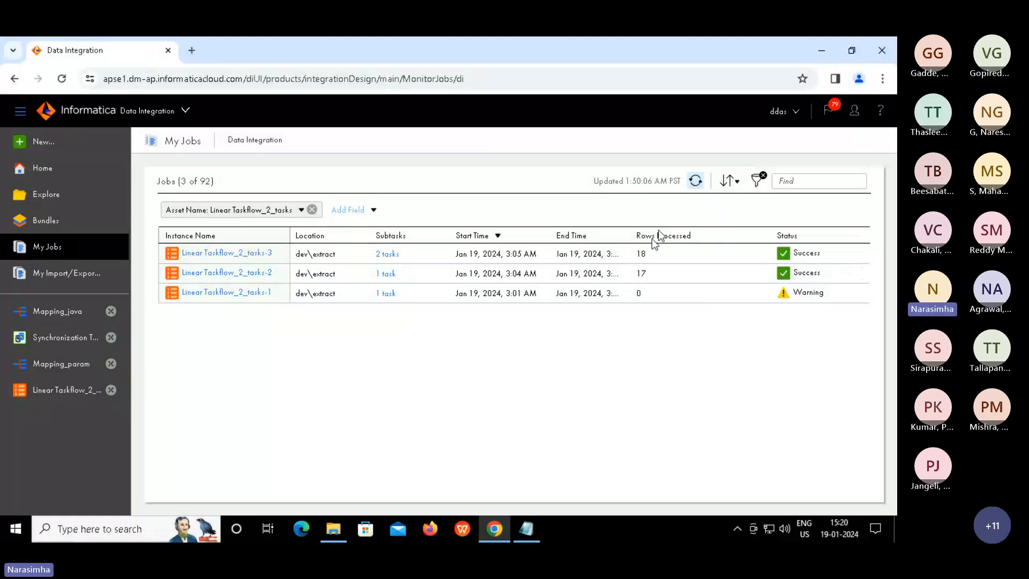
{"action": "double_click", "coordinate": [643, 255]}
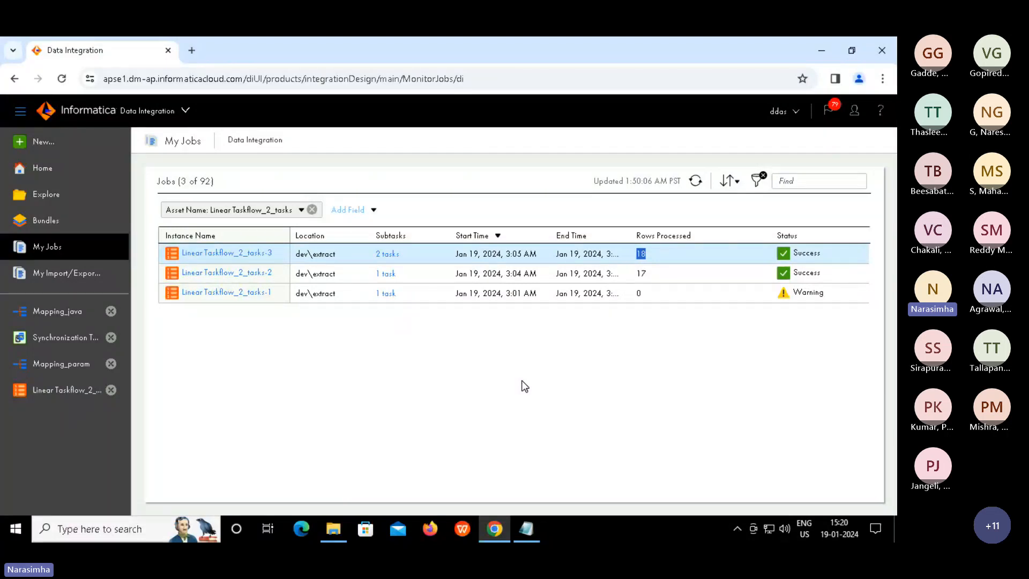
{"action": "left_click", "coordinate": [525, 386]}
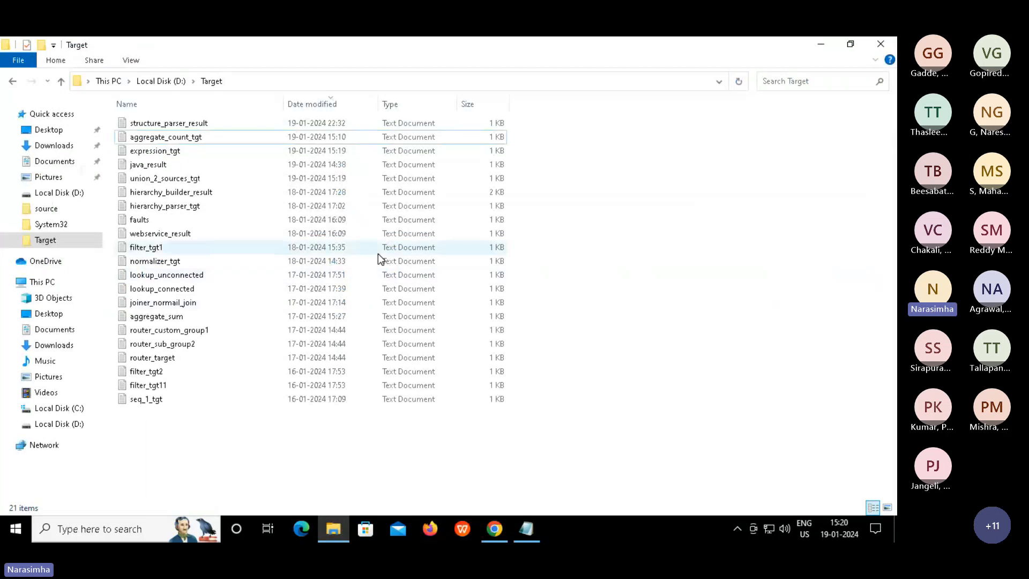
Re-sort D:\Target by Date modified, newest first, and select union_2_sources_tgt (15:19)
{"action": "left_click", "coordinate": [338, 107]}
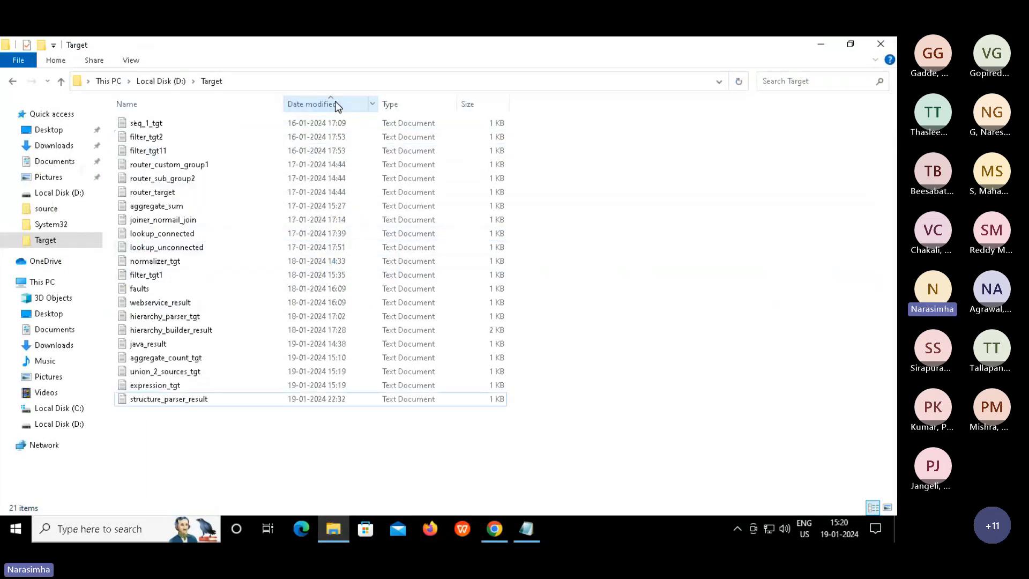
{"action": "left_click", "coordinate": [338, 107]}
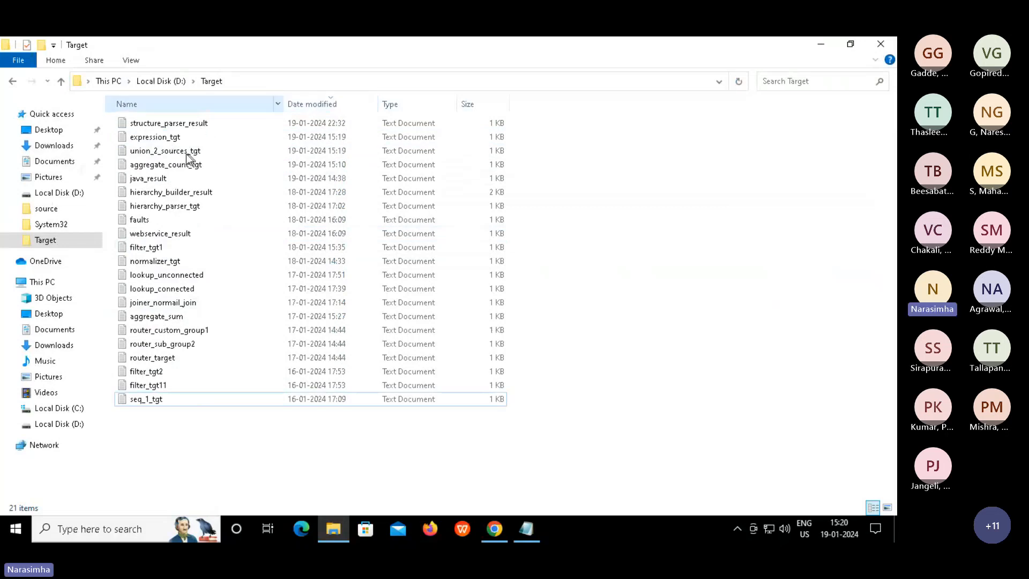
{"action": "left_click", "coordinate": [175, 152]}
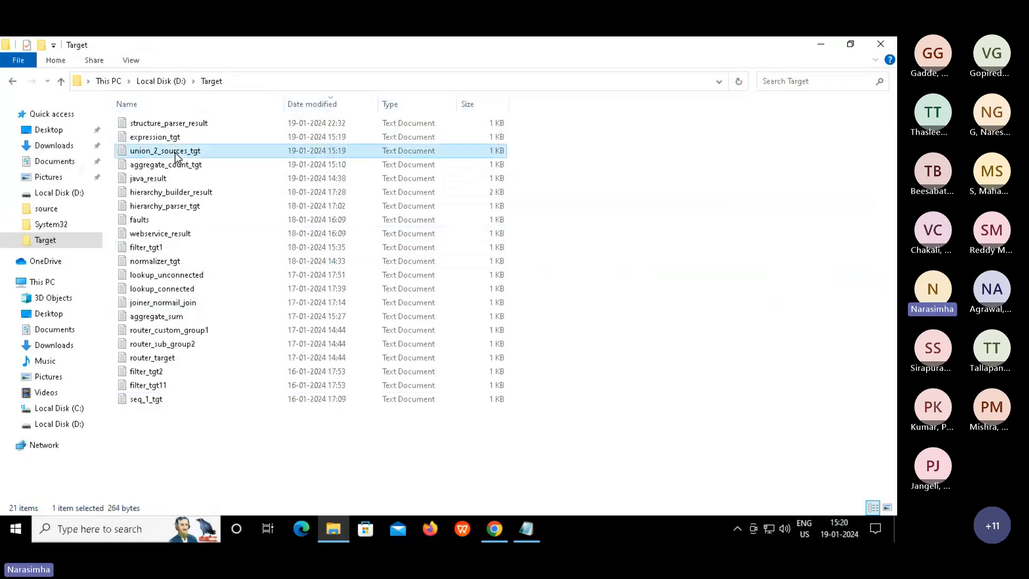
Back in Chrome, create a new taskflow from the Parallel Tasks template
{"action": "left_click", "coordinate": [495, 531]}
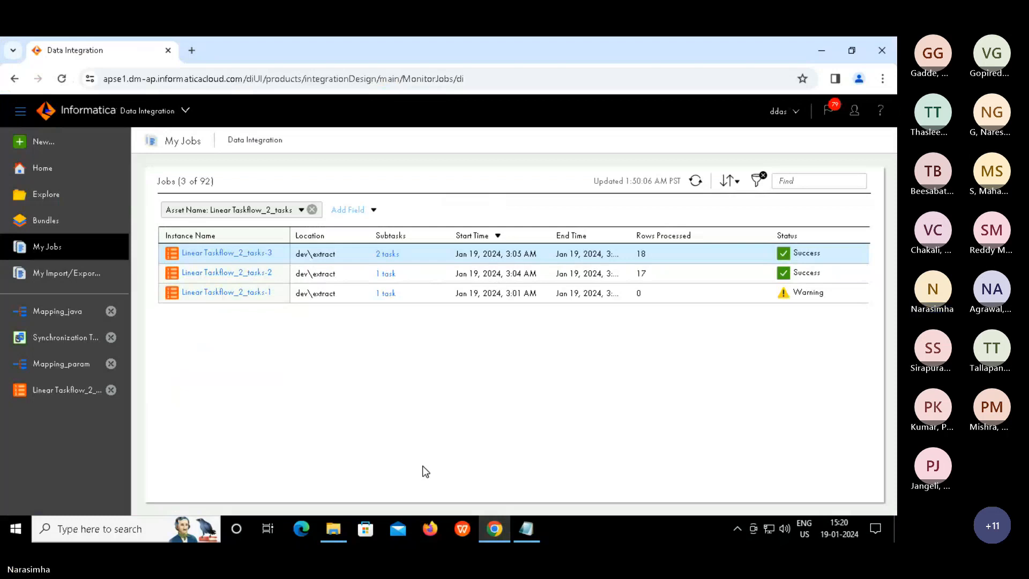
{"action": "left_click", "coordinate": [43, 141]}
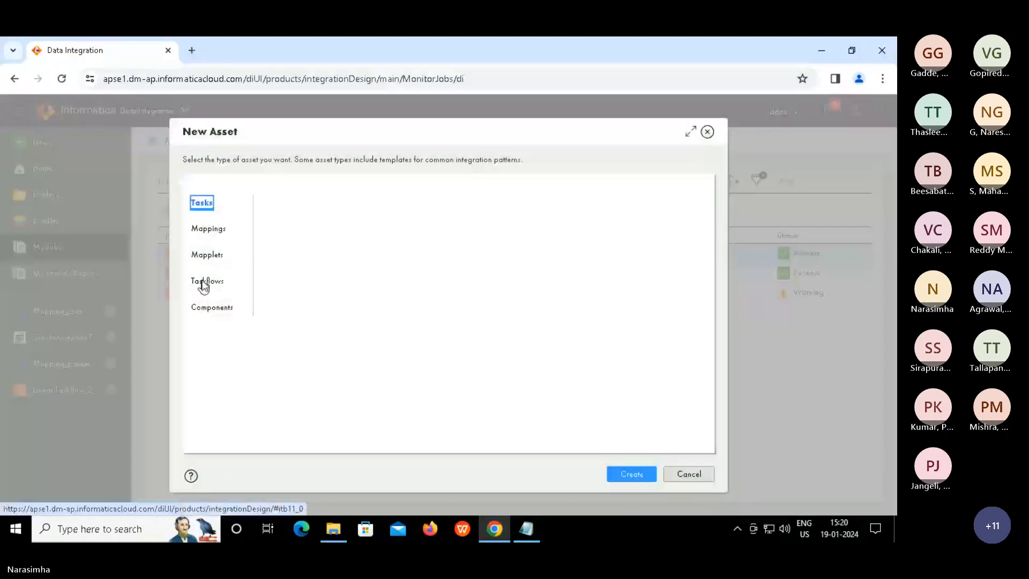
{"action": "left_click", "coordinate": [205, 282]}
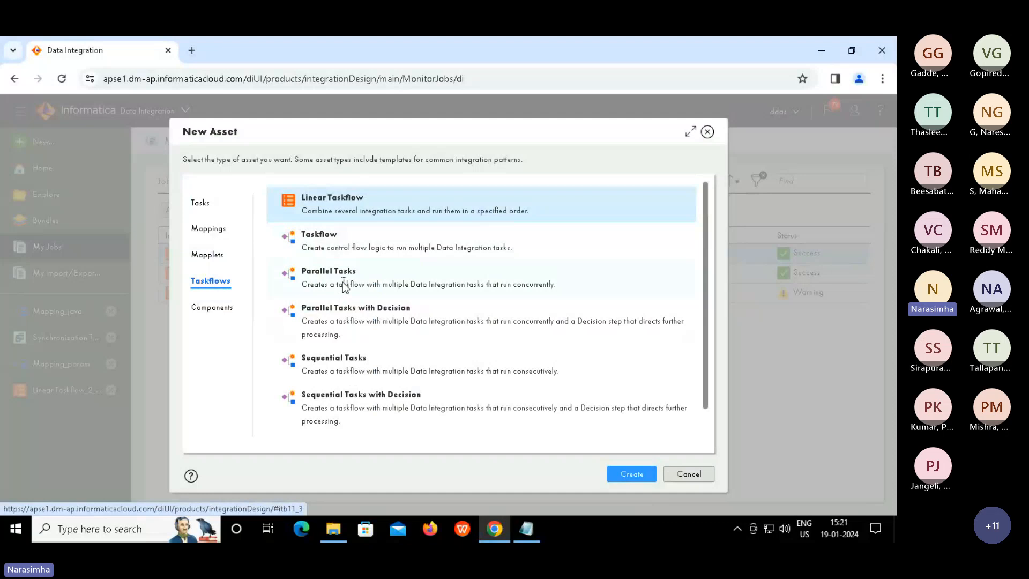
{"action": "left_click", "coordinate": [329, 284]}
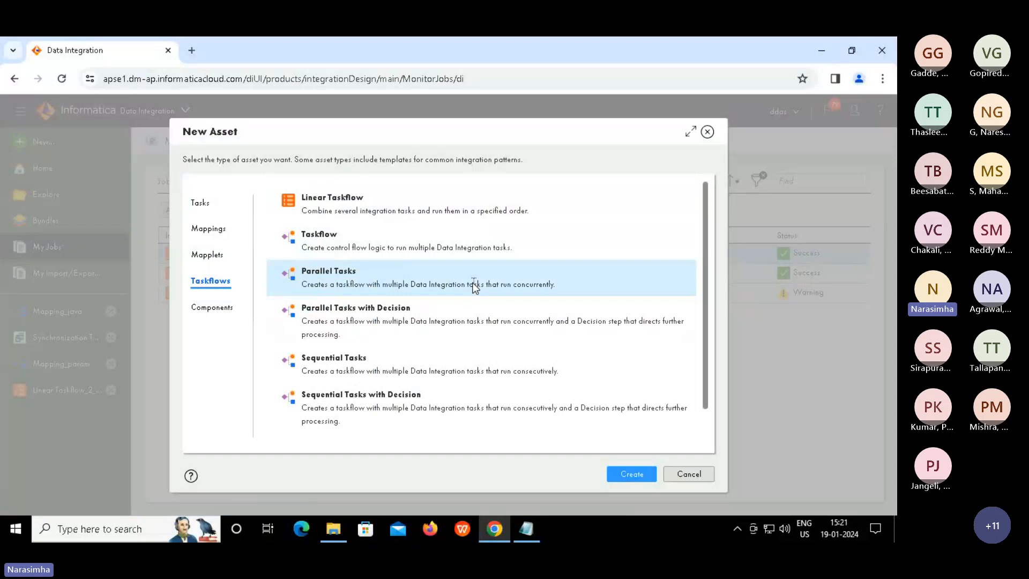
{"action": "left_click", "coordinate": [629, 477]}
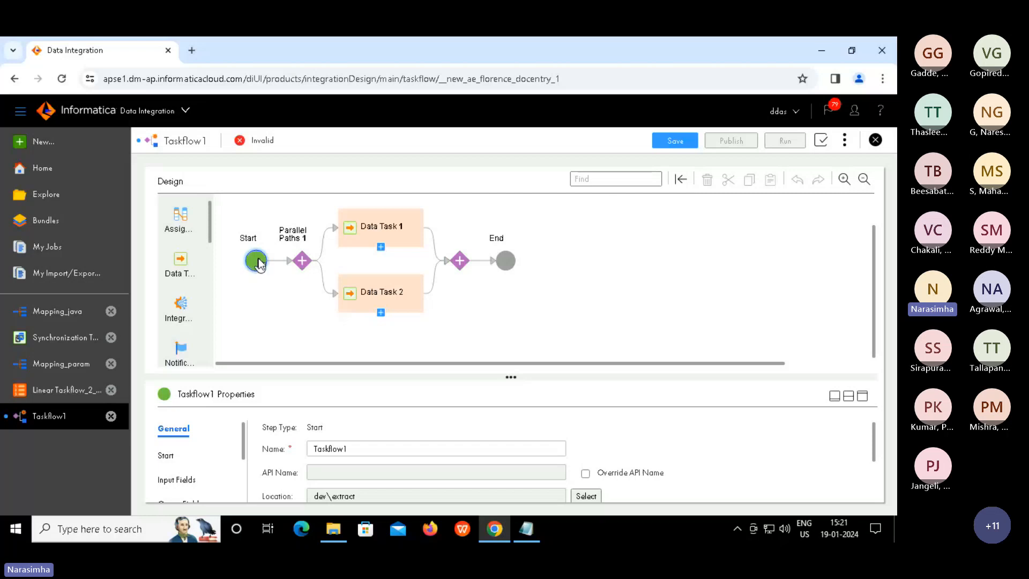
Select Data Task 1, maximize its Properties panel and show its Data Task settings
{"action": "left_click", "coordinate": [505, 261]}
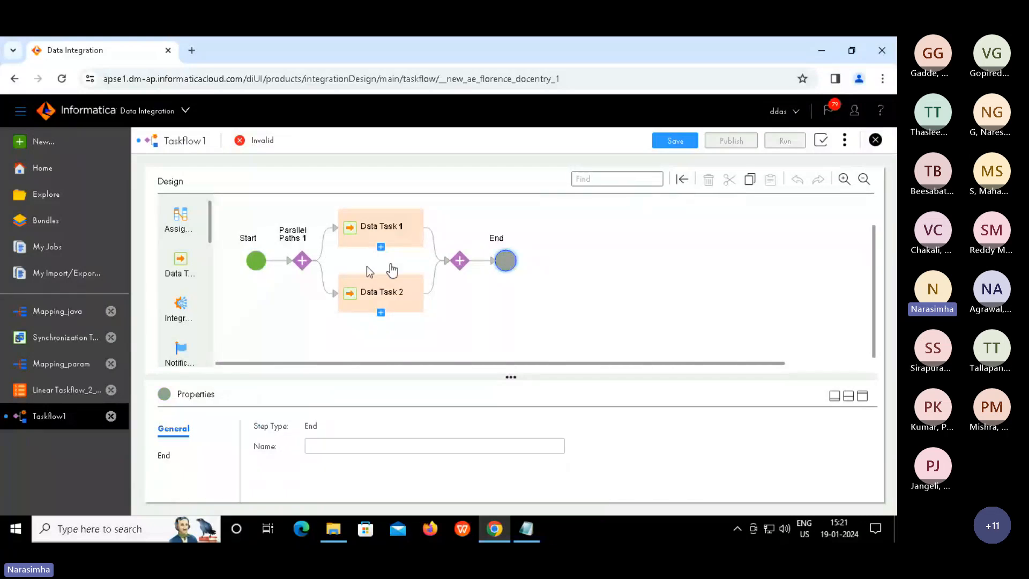
{"action": "left_click", "coordinate": [257, 261]}
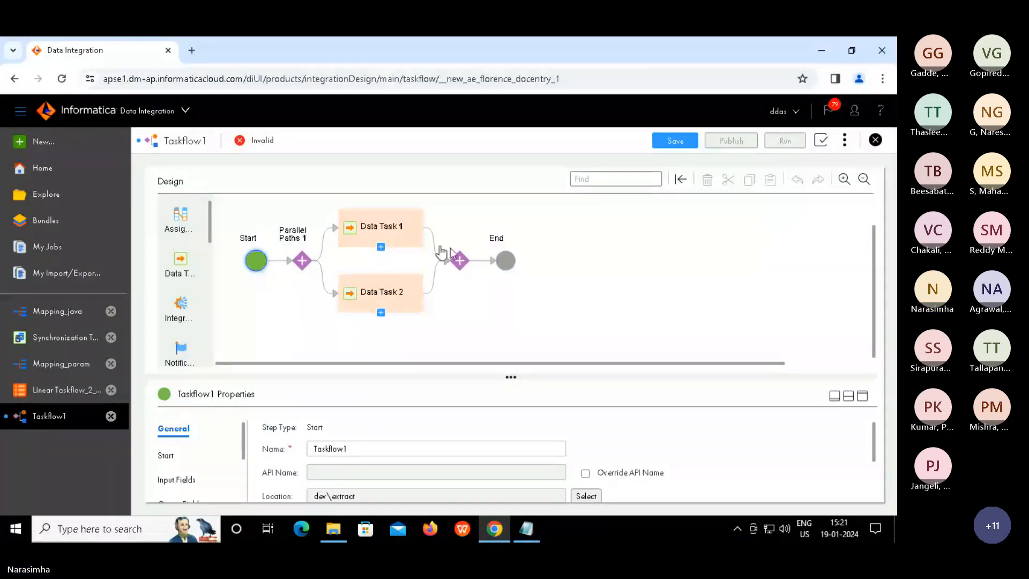
{"action": "left_click", "coordinate": [510, 263]}
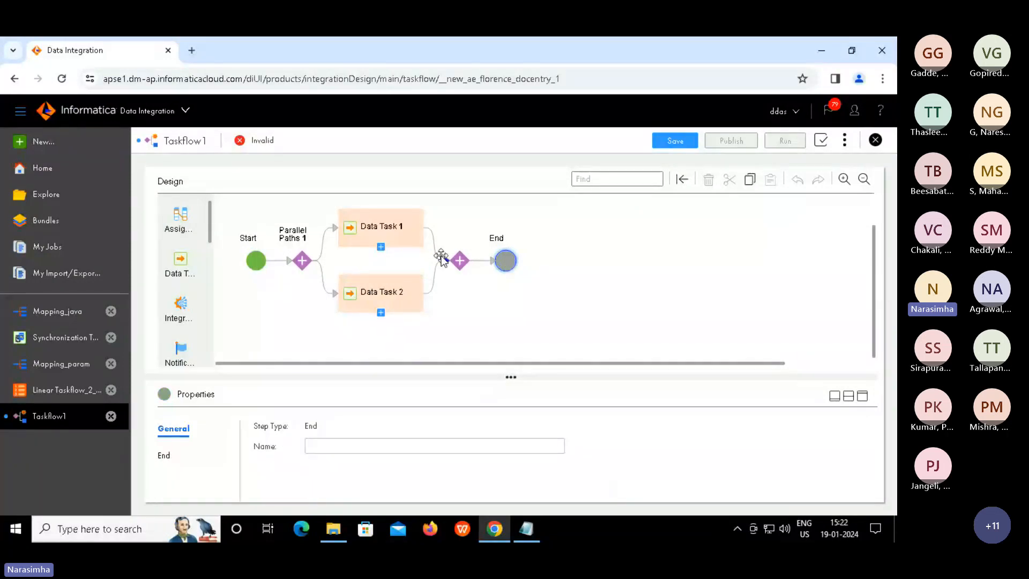
{"action": "left_click", "coordinate": [377, 236]}
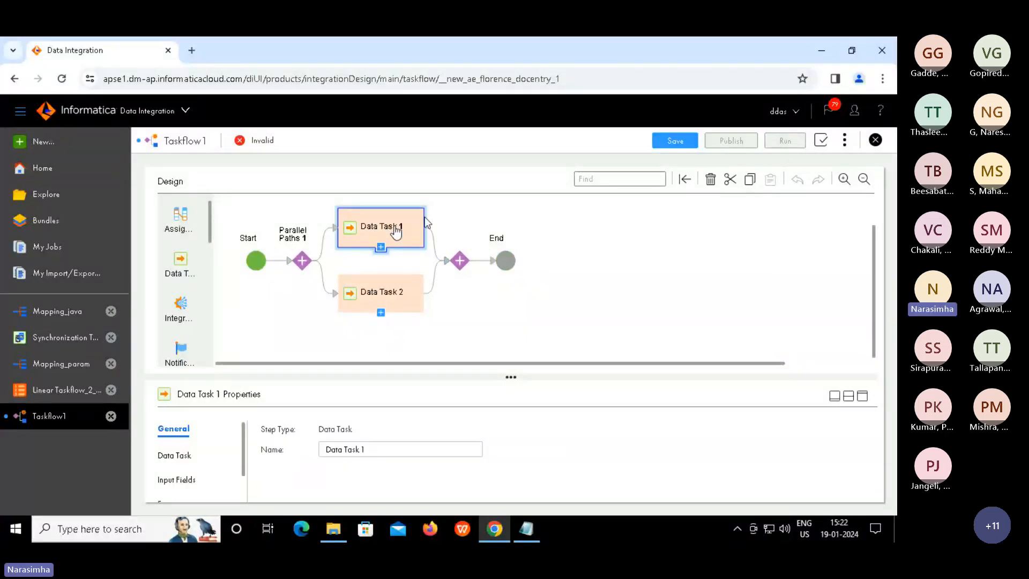
{"action": "left_click", "coordinate": [867, 400]}
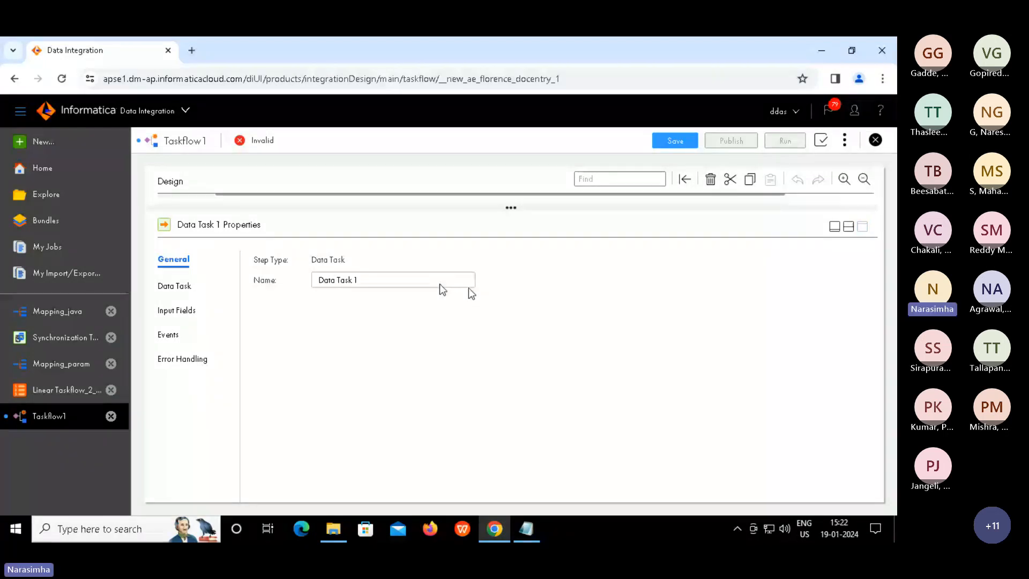
{"action": "left_click", "coordinate": [174, 286]}
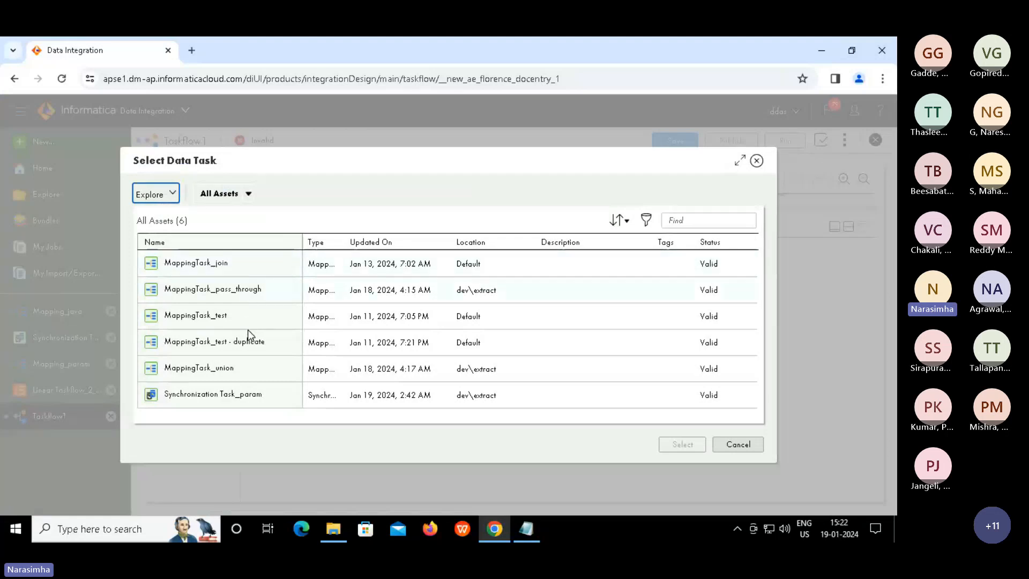
Assign MappingTask_union, rather than MappingTask_join, as Data Task 1's task
{"action": "left_click", "coordinate": [195, 263]}
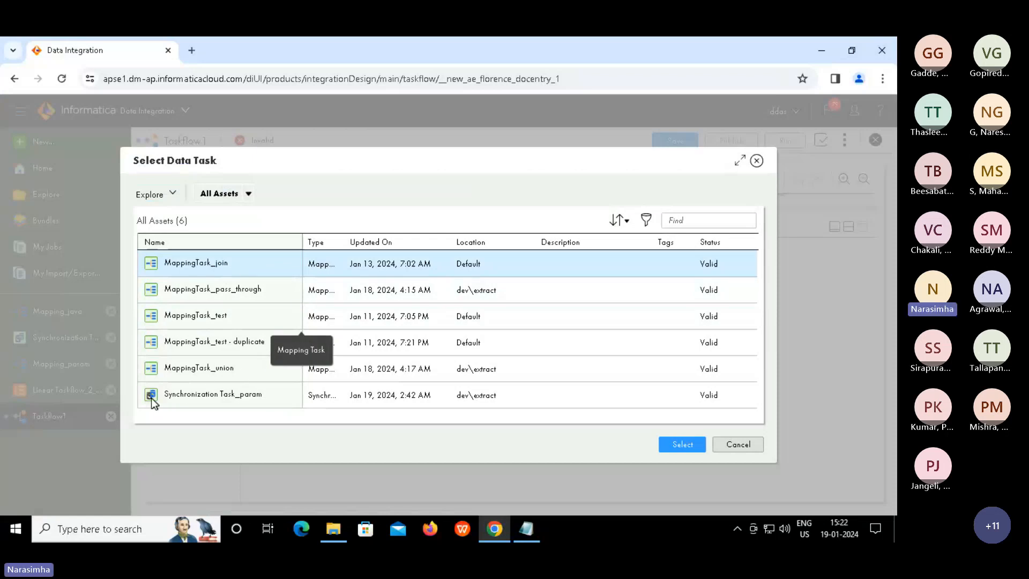
{"action": "left_click", "coordinate": [207, 364]}
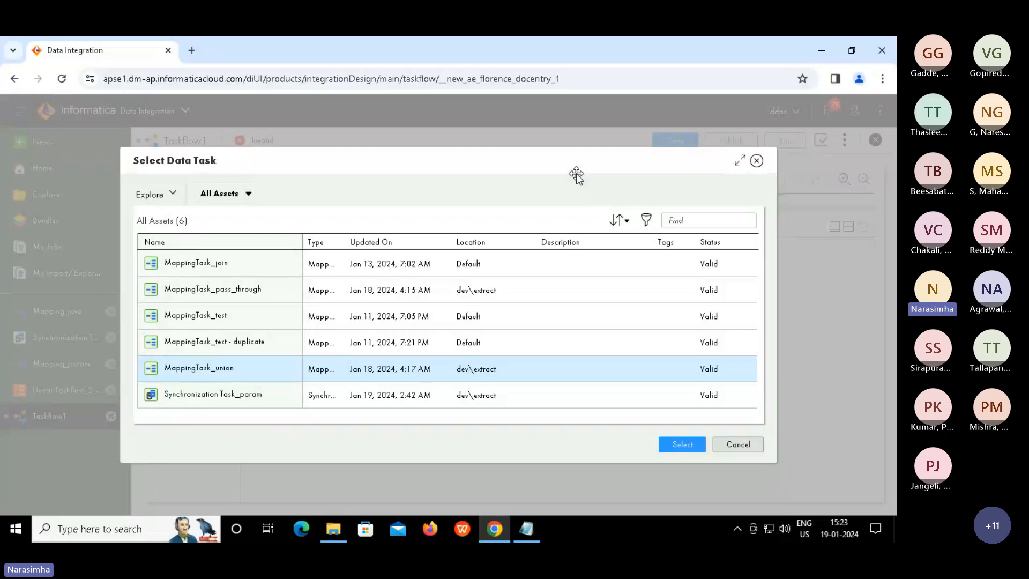
{"action": "left_click", "coordinate": [687, 447]}
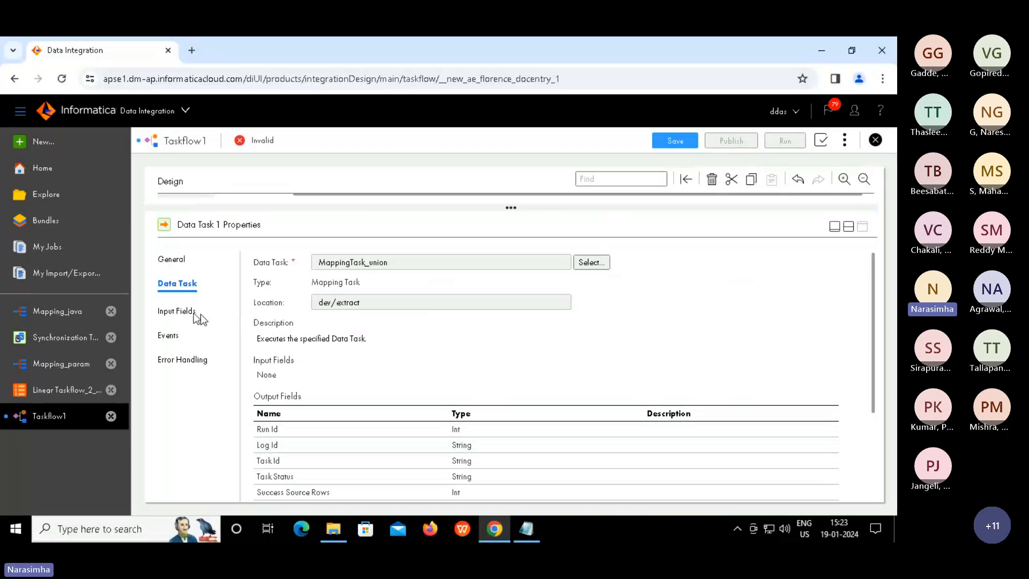
Review Data Task 1's Input Fields, Events and Error Handling, then return to Data Task
{"action": "left_click", "coordinate": [183, 311]}
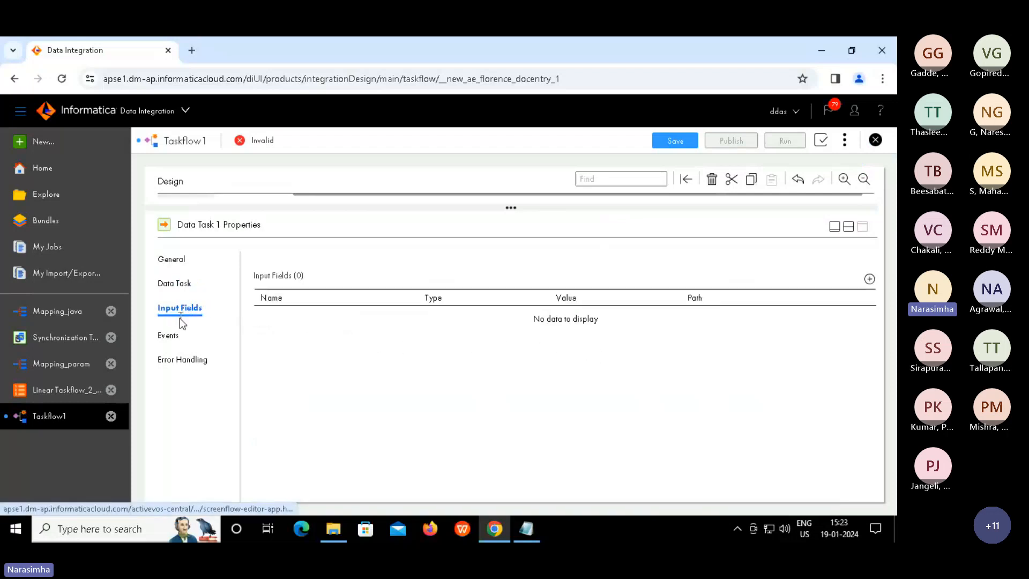
{"action": "left_click", "coordinate": [174, 336]}
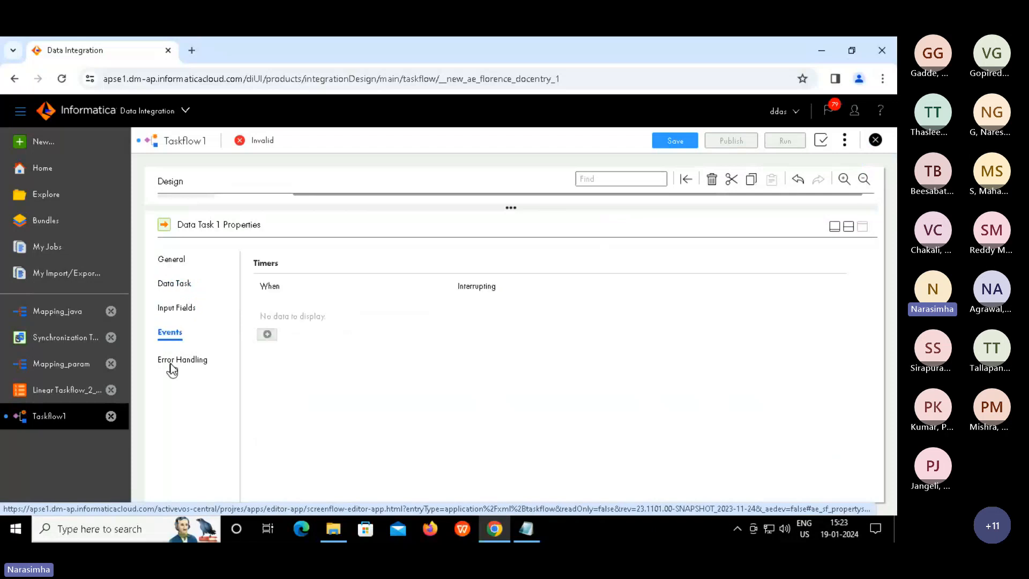
{"action": "left_click", "coordinate": [170, 363]}
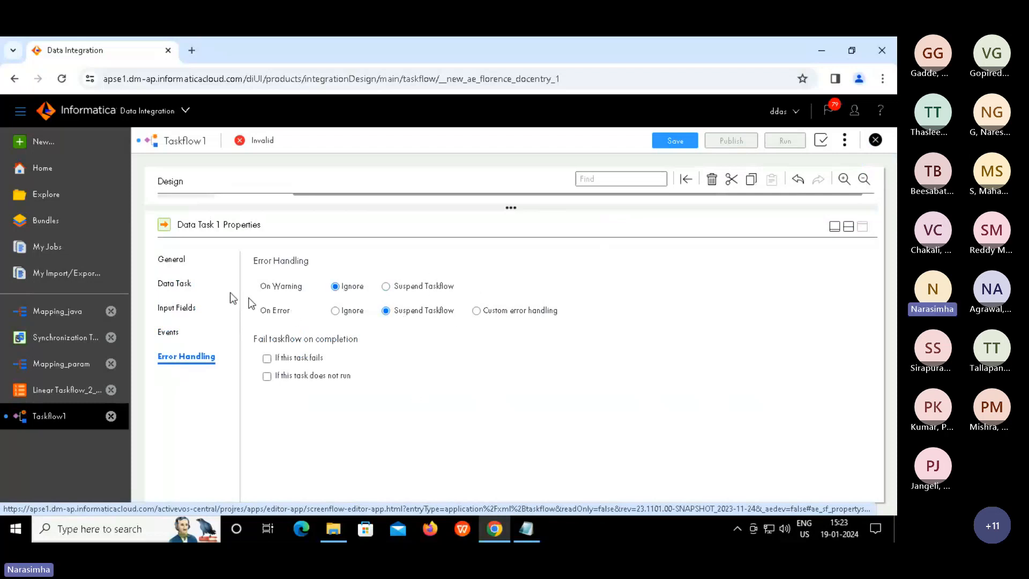
{"action": "left_click", "coordinate": [188, 286]}
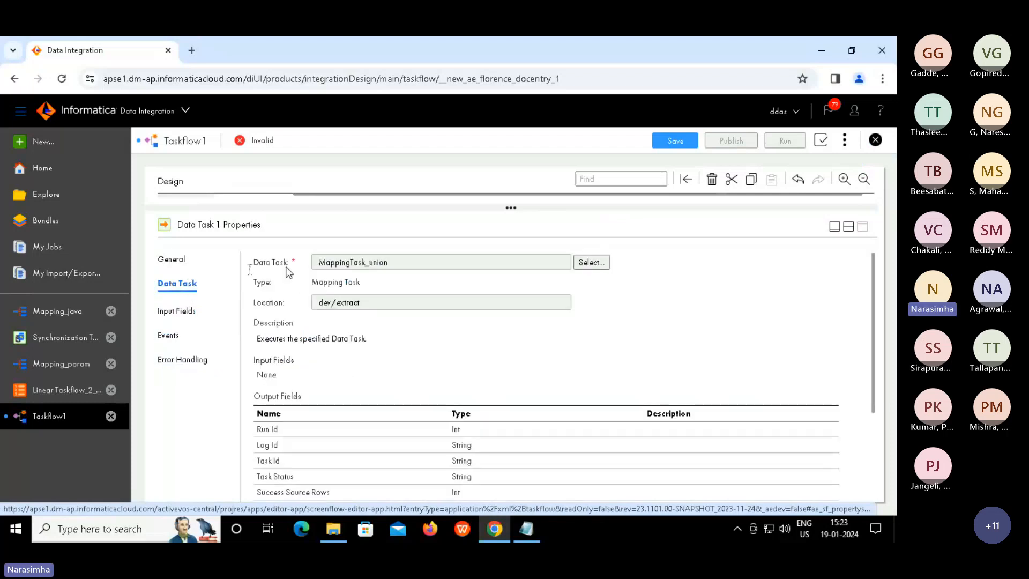
Restore the canvas, select Data Task 2 and maximize its properties
{"action": "left_click", "coordinate": [849, 226]}
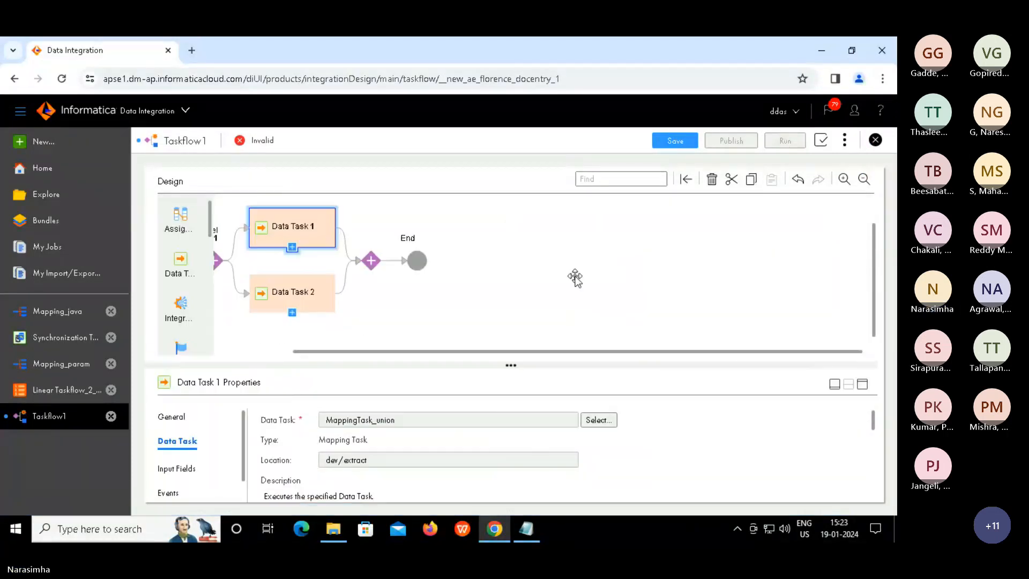
{"action": "left_click", "coordinate": [278, 303]}
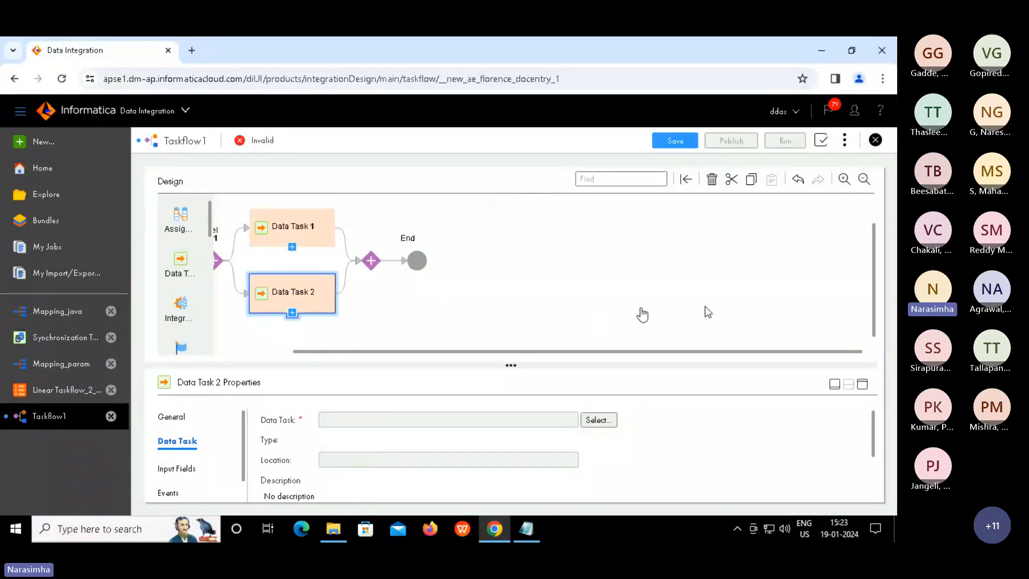
{"action": "left_click", "coordinate": [864, 384]}
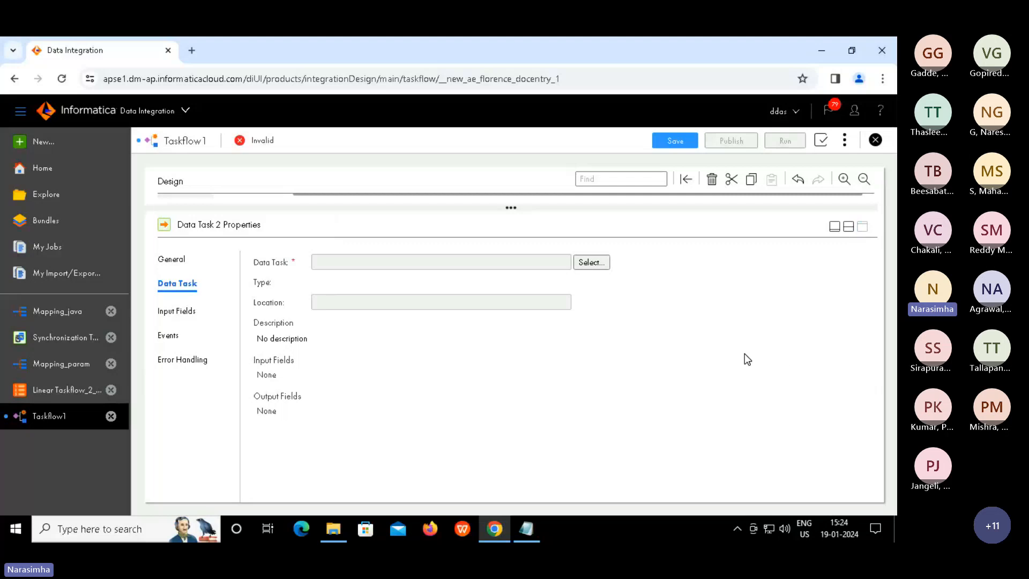
Assign Synchronization Task_param to Data Task 2 and restore the split canvas view
{"action": "left_click", "coordinate": [590, 262]}
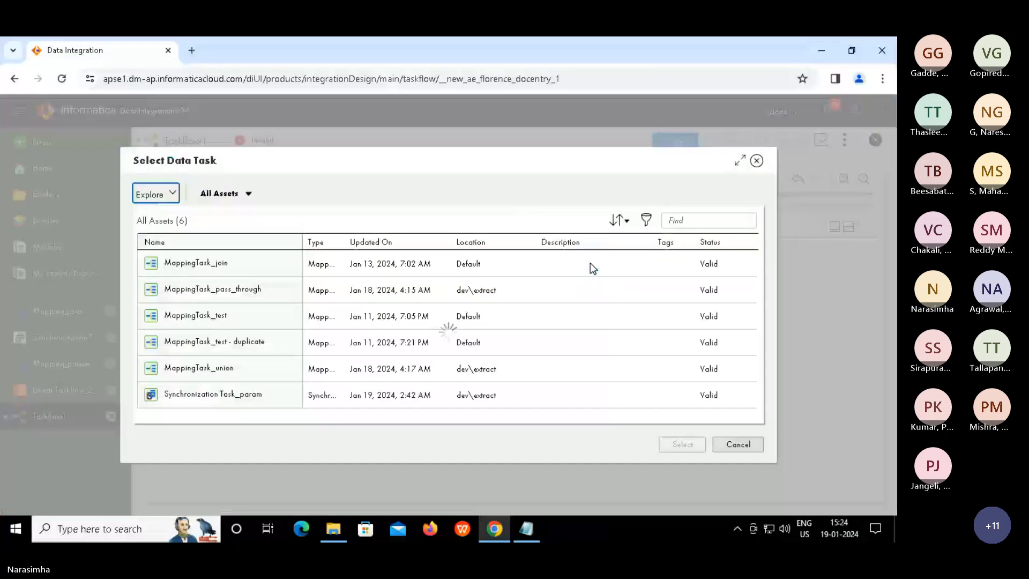
{"action": "left_click", "coordinate": [245, 395]}
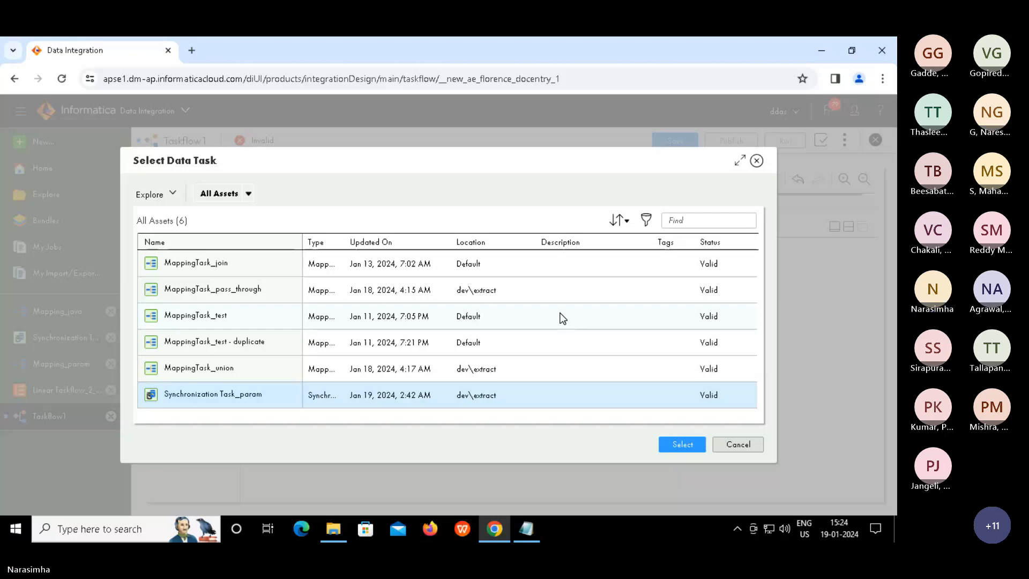
{"action": "left_click", "coordinate": [678, 444]}
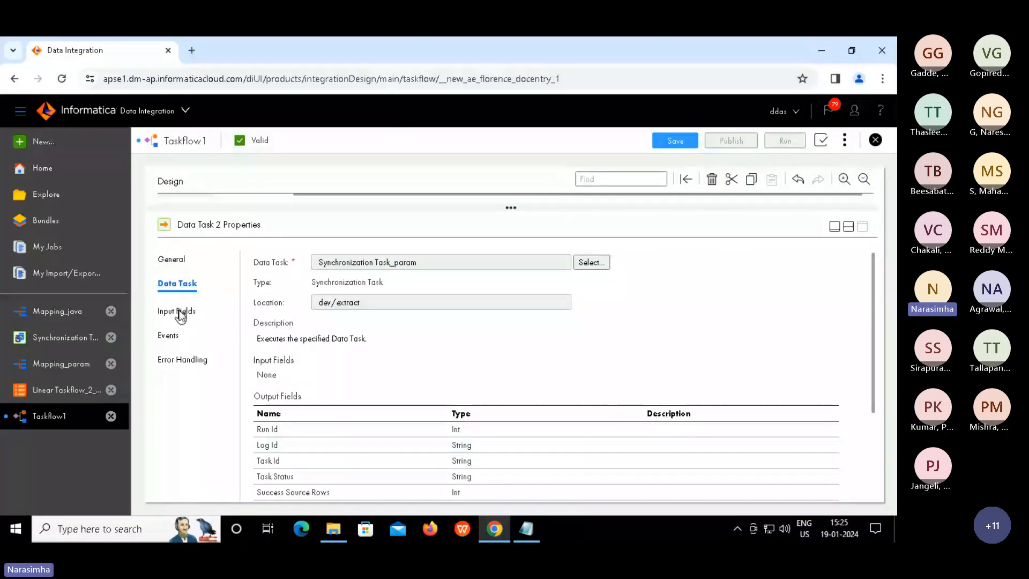
{"action": "left_click", "coordinate": [848, 229]}
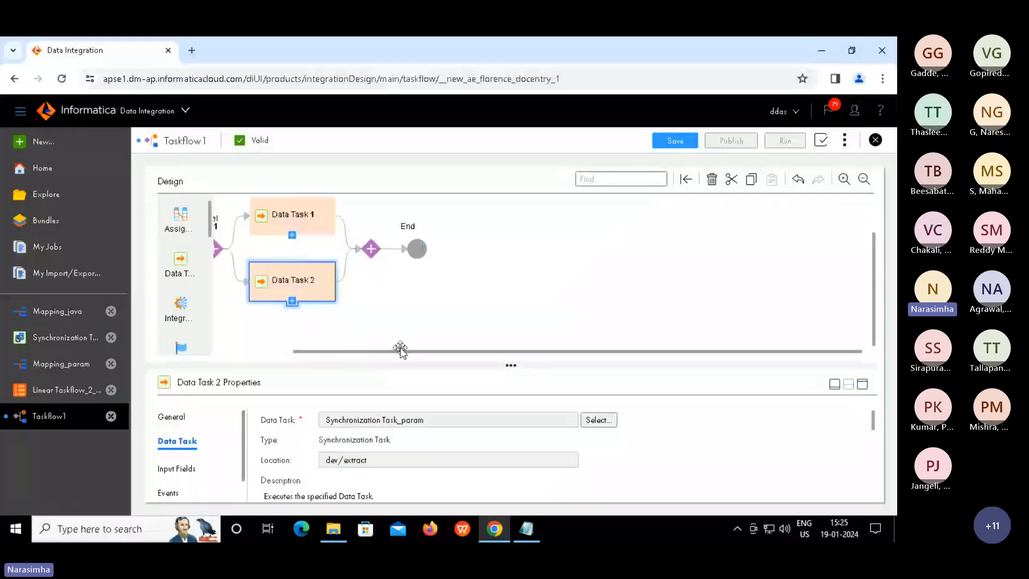
{"action": "left_click_drag", "start_coordinate": [401, 349], "coordinate": [291, 338]}
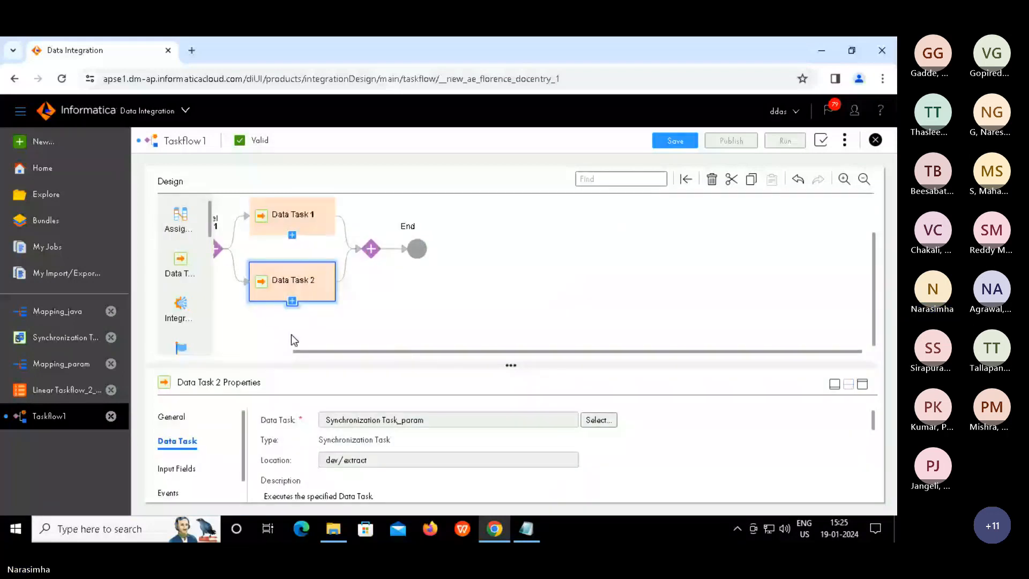
Rename Taskflow1 to Taskflow_parallel_paths in the Start properties and review its Start settings
{"action": "left_click", "coordinate": [542, 304]}
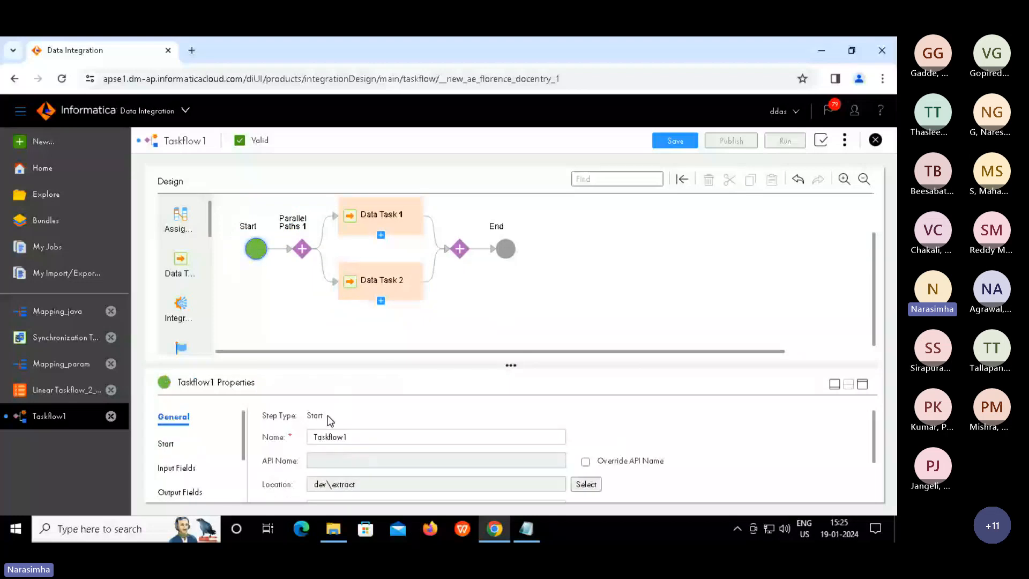
{"action": "left_click", "coordinate": [358, 439]}
{"action": "key", "text": "BackSpace"}
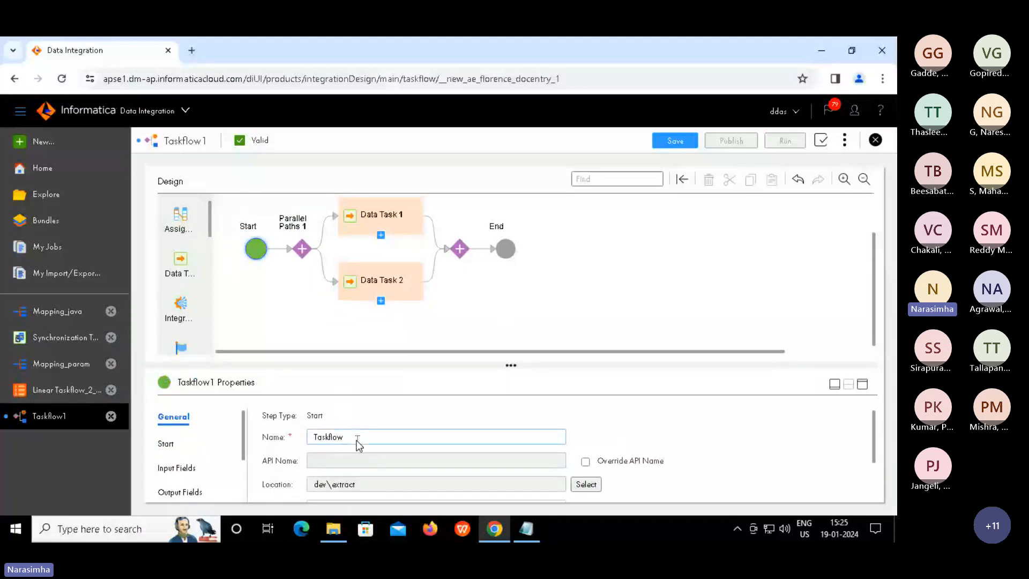
{"action": "type", "text": "_parallel"}
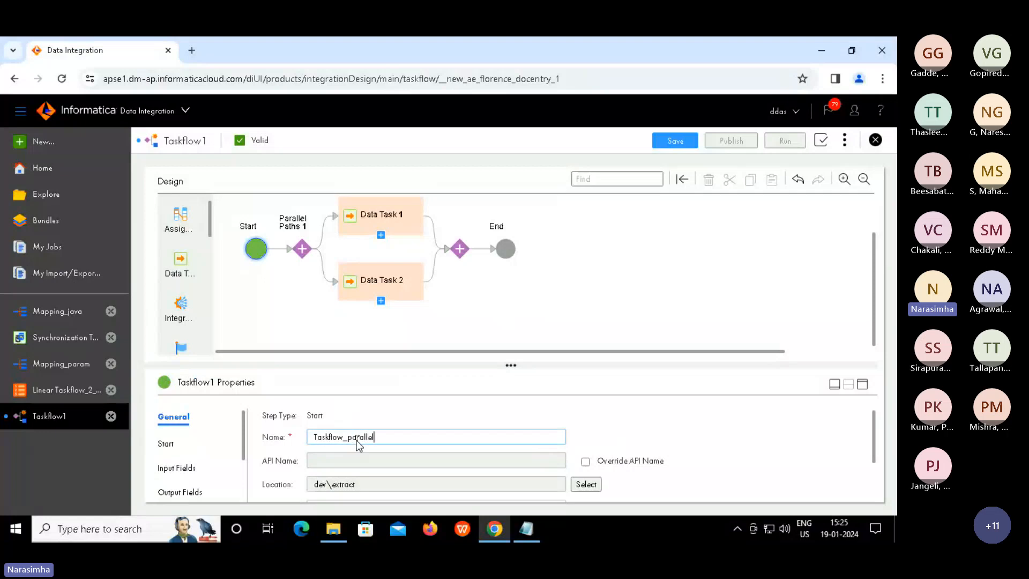
{"action": "type", "text": "_paths"}
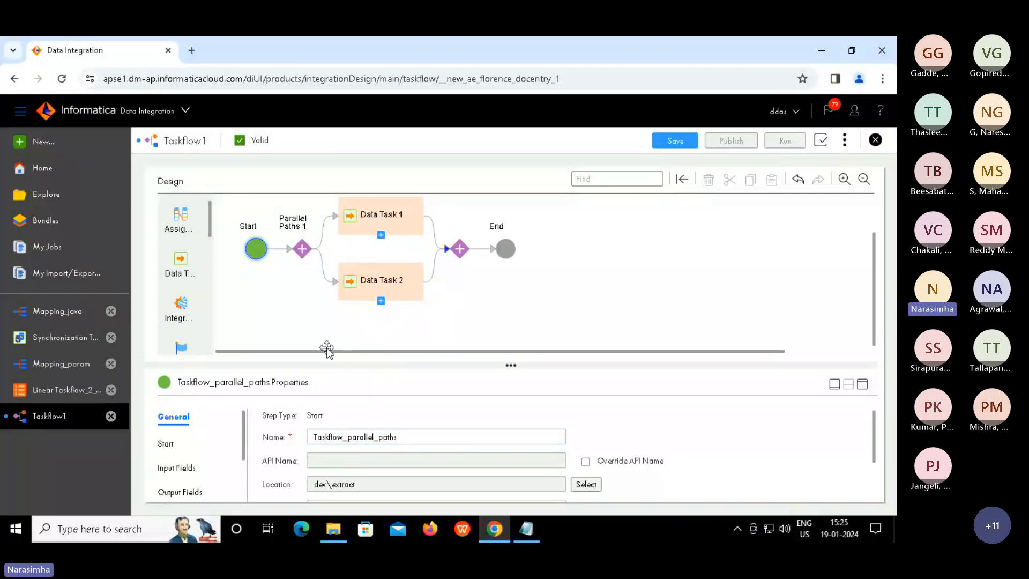
{"action": "left_click", "coordinate": [166, 443]}
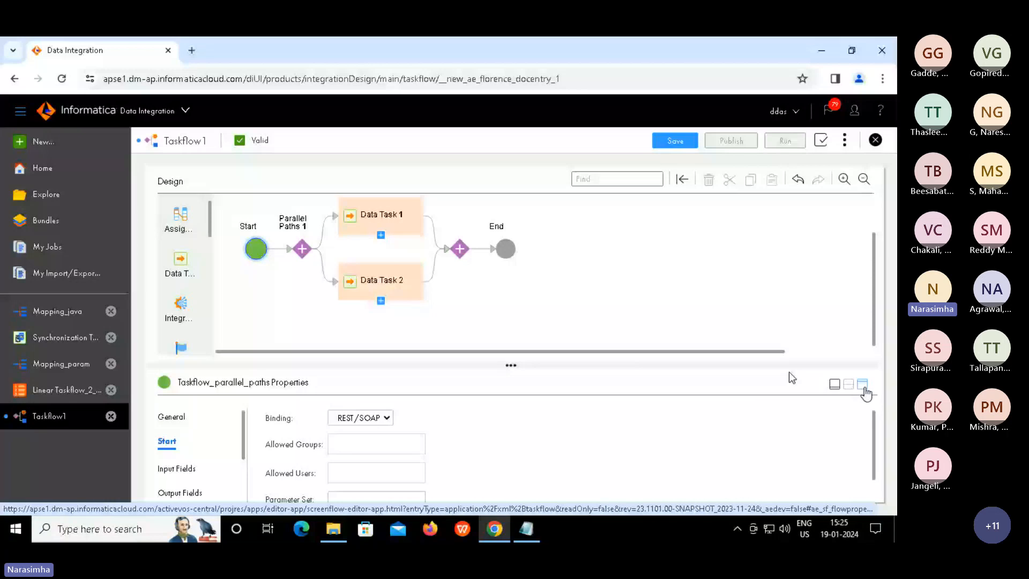
{"action": "left_click", "coordinate": [862, 385]}
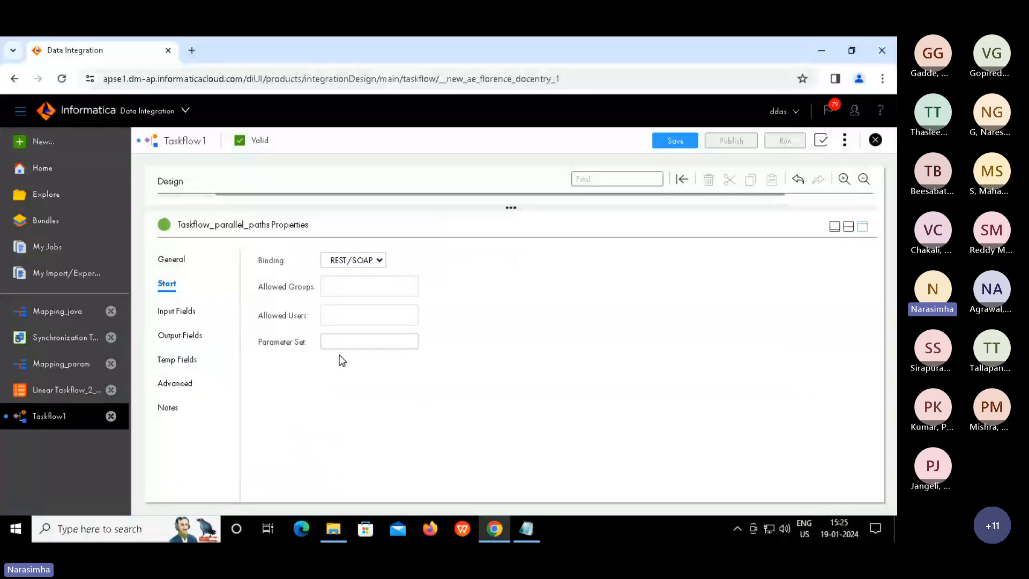
{"action": "left_click", "coordinate": [848, 226]}
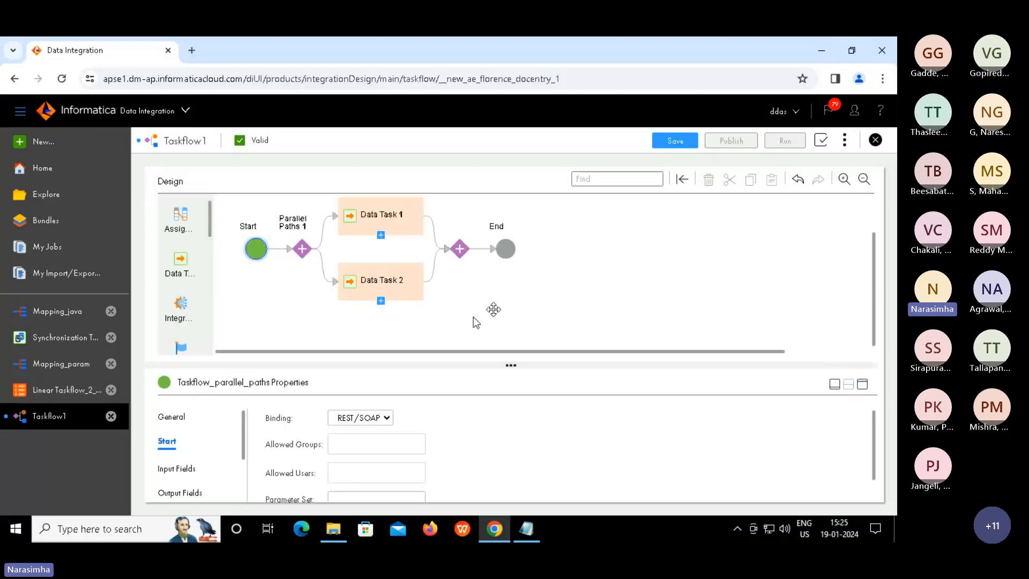
Save Taskflow_parallel_paths, dismiss the confirmation, and publish it
{"action": "left_click", "coordinate": [675, 140]}
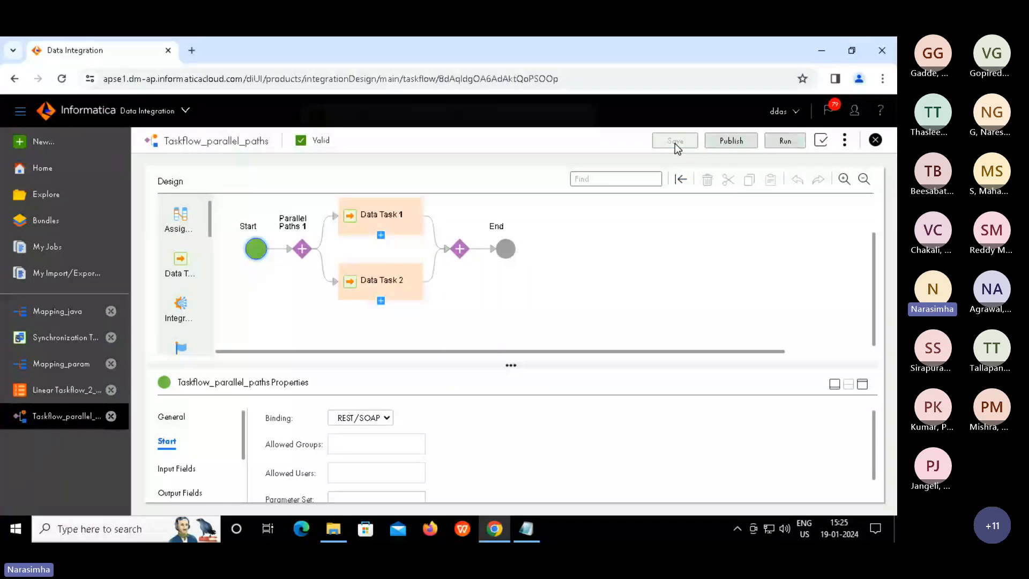
{"action": "left_click", "coordinate": [575, 141]}
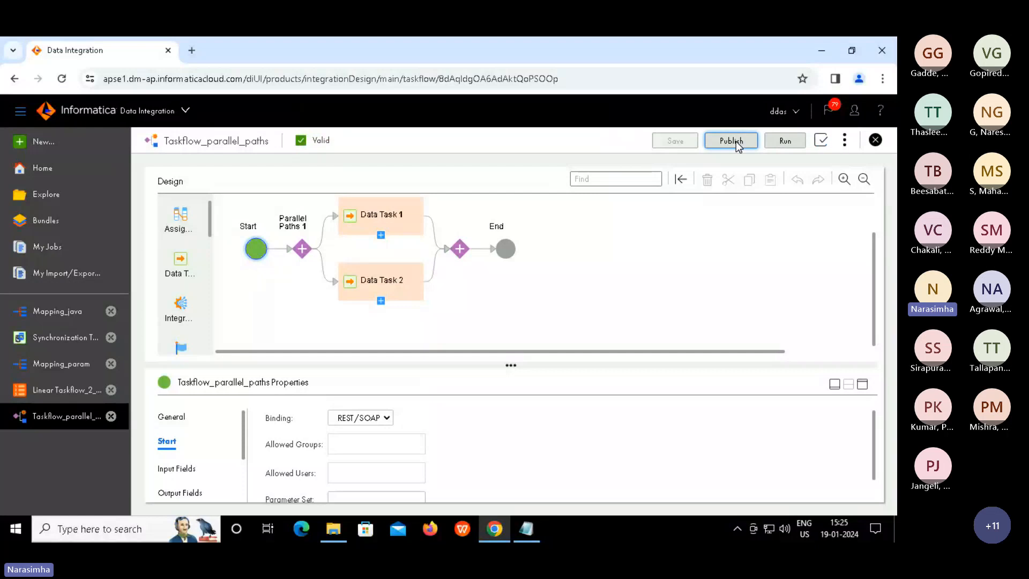
{"action": "left_click", "coordinate": [732, 141]}
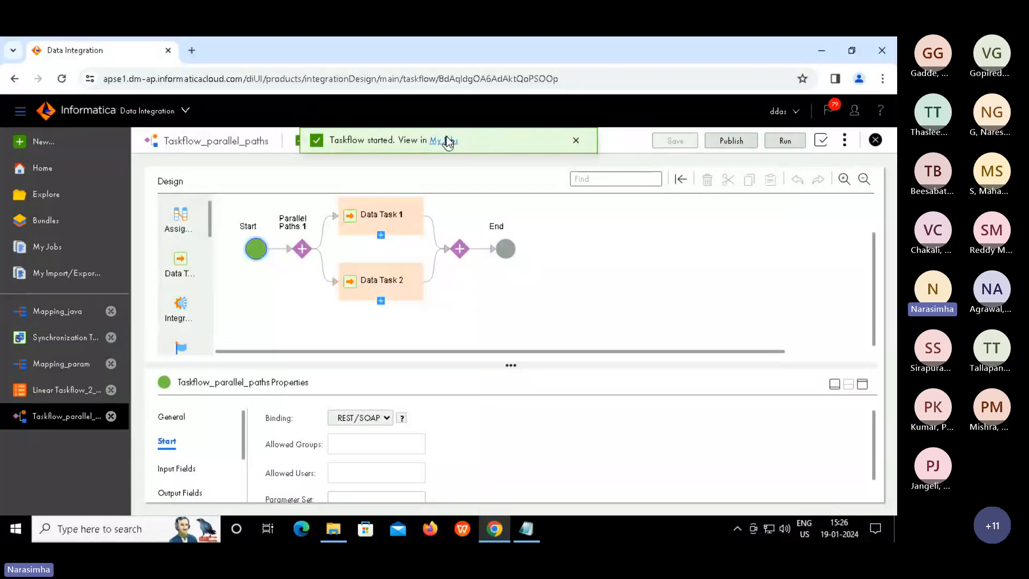
Open My Jobs from the started notice and watch the run reach Success
{"action": "left_click", "coordinate": [446, 141]}
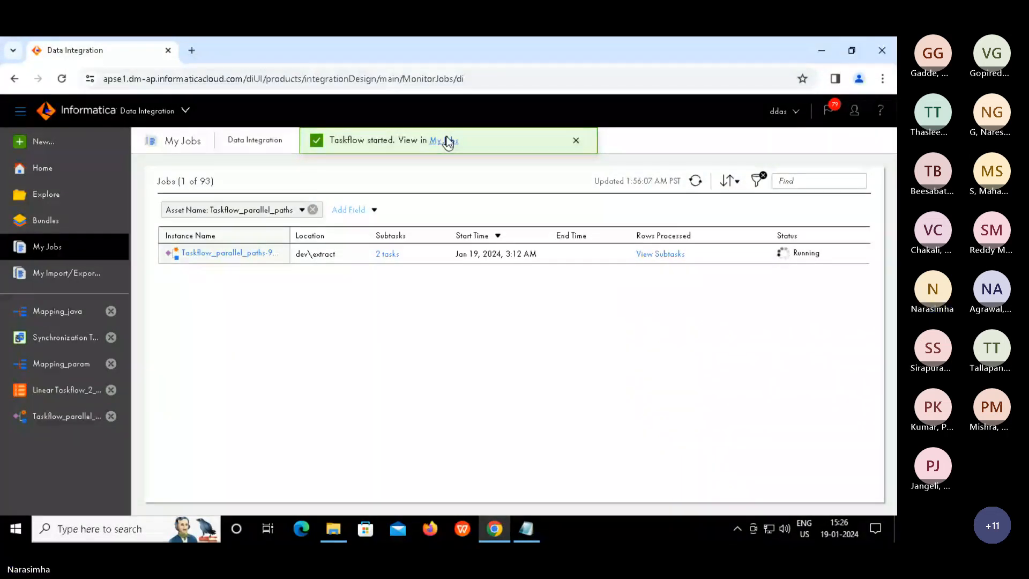
{"action": "left_click", "coordinate": [577, 143]}
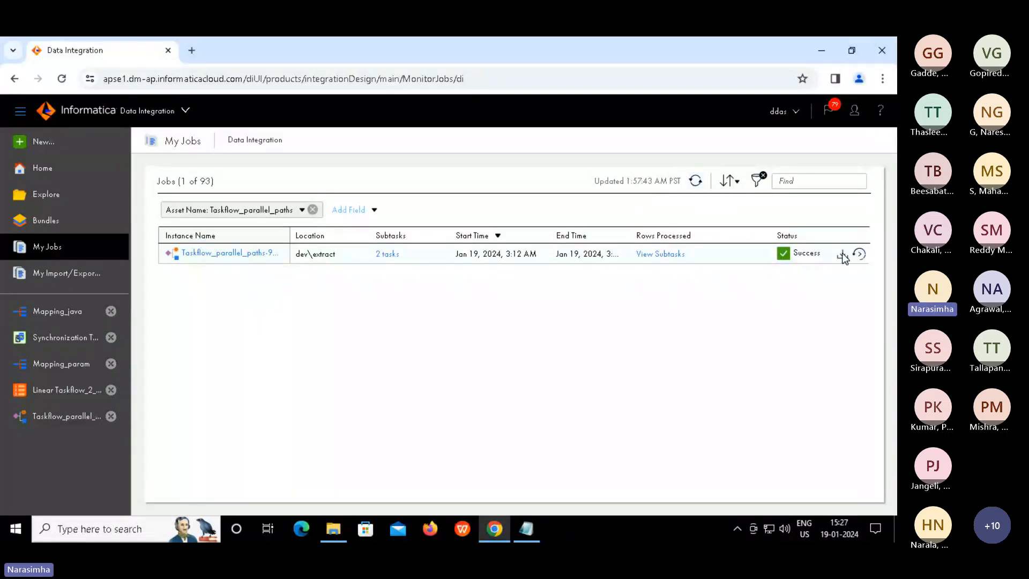
Inspect the finished run's two subtasks, then return to the full job list
{"action": "left_click", "coordinate": [860, 254]}
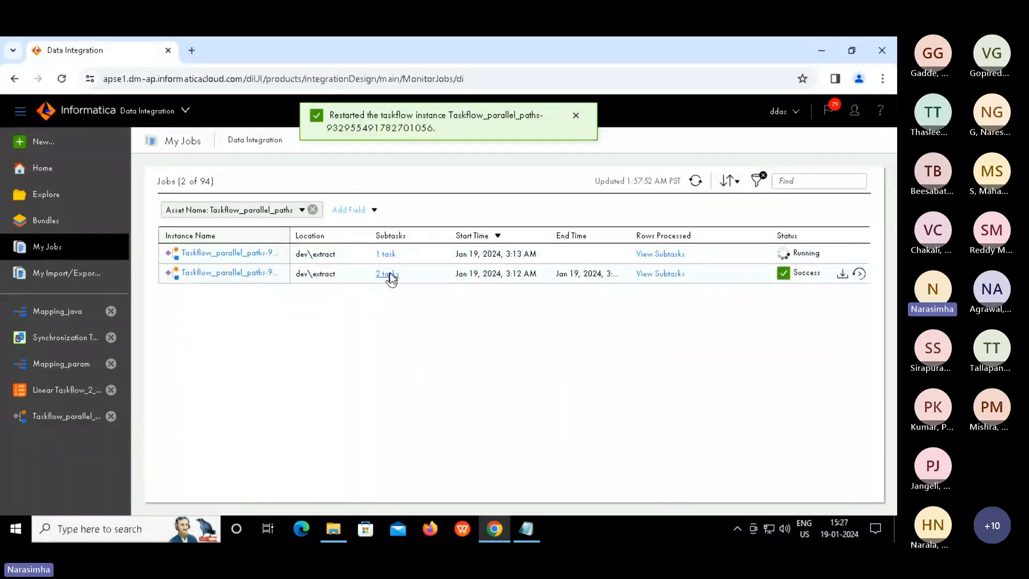
{"action": "left_click", "coordinate": [390, 272]}
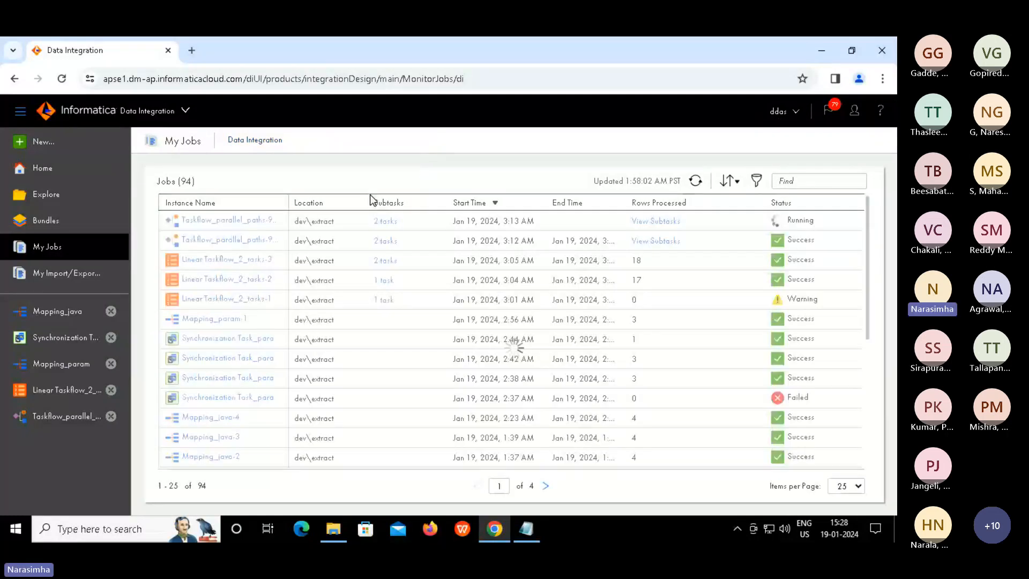
{"action": "left_click", "coordinate": [387, 222]}
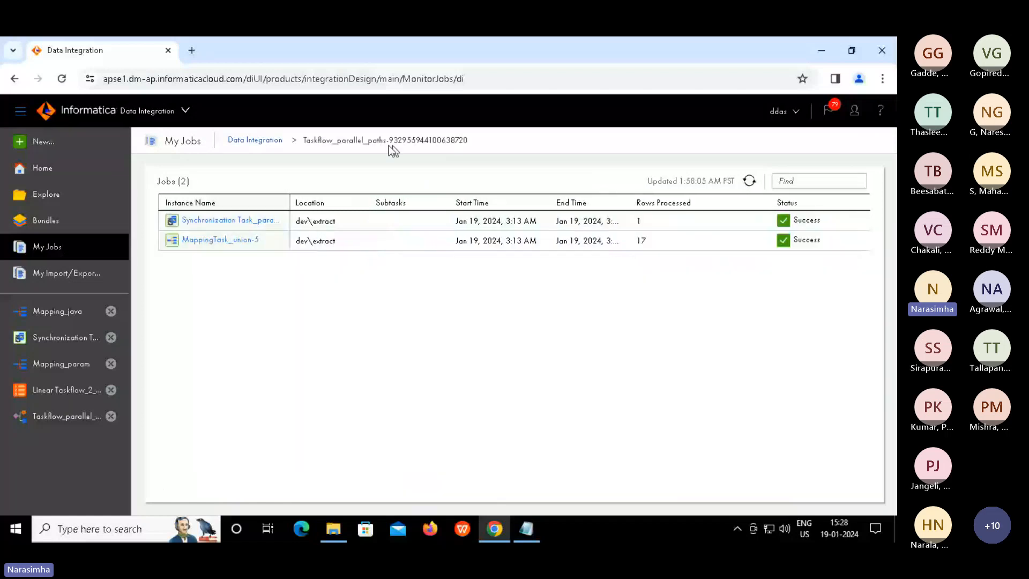
{"action": "left_click", "coordinate": [268, 140]}
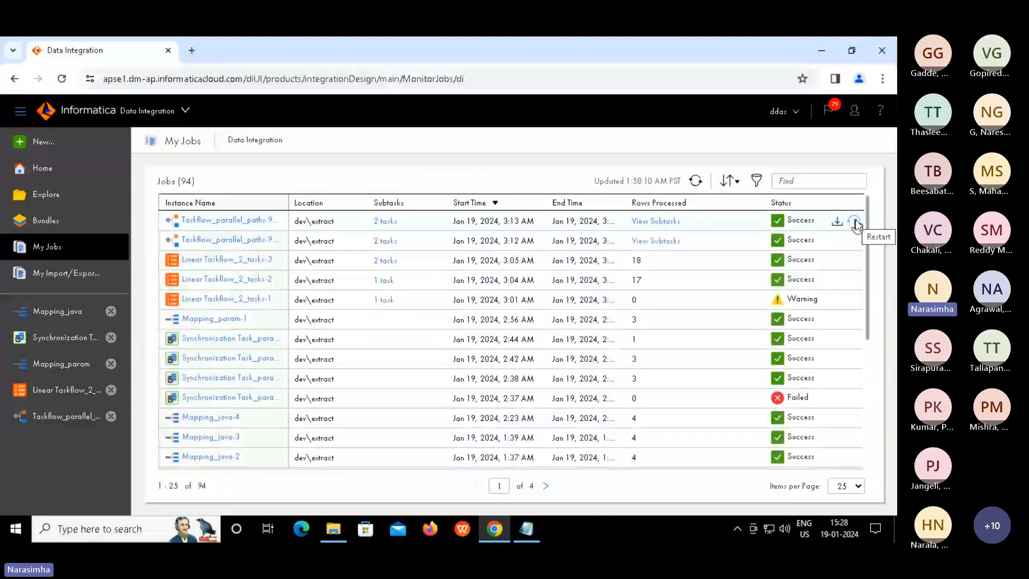
Restart the latest parallel-paths run and view its subtasks, one queued and one running
{"action": "left_click", "coordinate": [854, 221]}
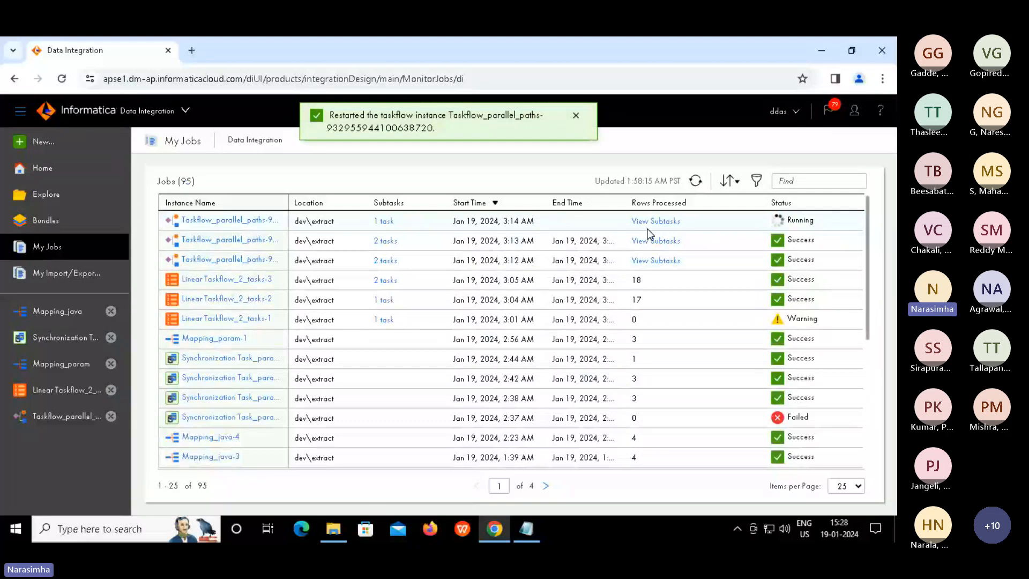
{"action": "left_click", "coordinate": [667, 222]}
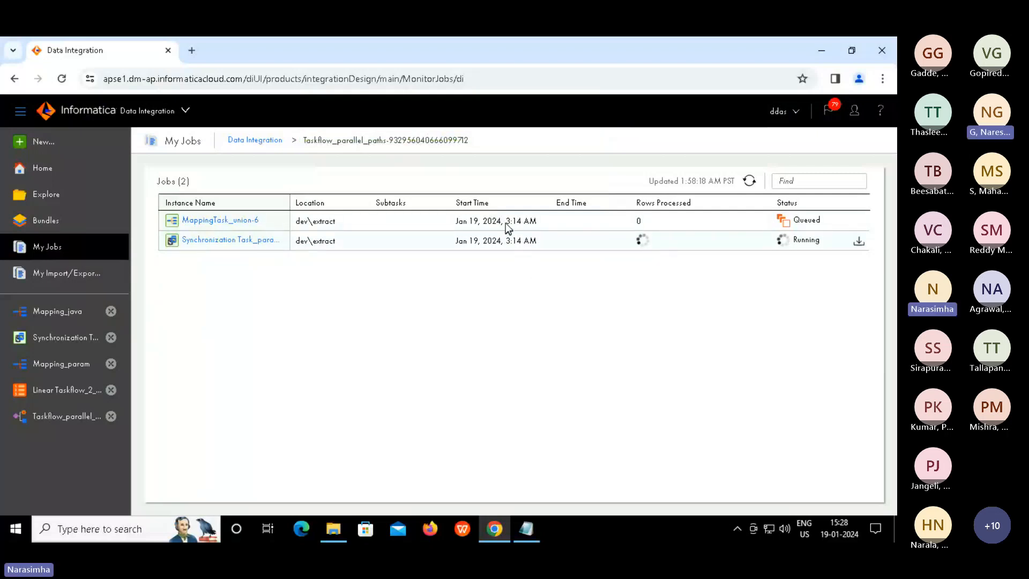
{"action": "left_click", "coordinate": [535, 225]}
{"action": "double_click", "coordinate": [535, 221]}
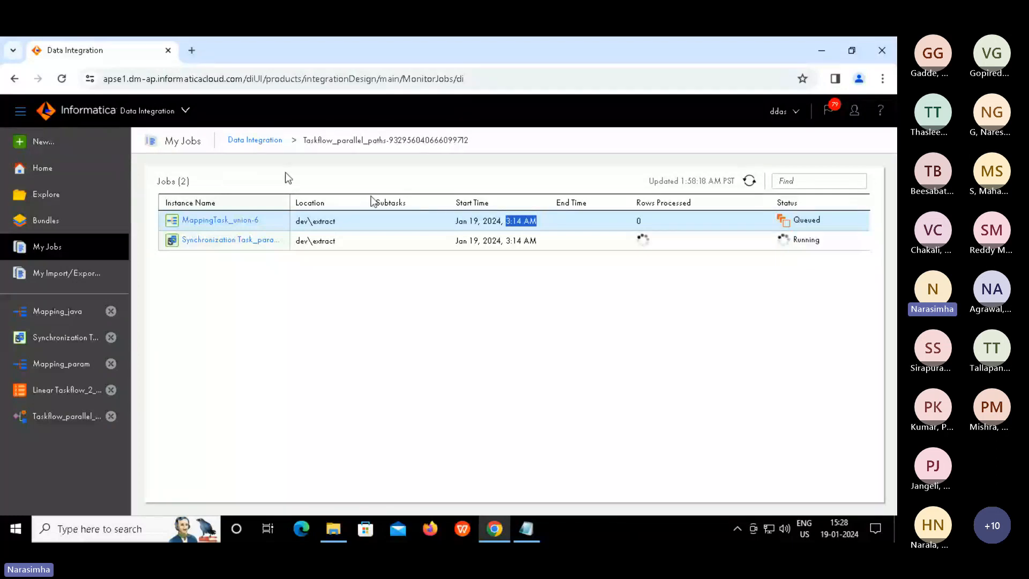
After one cancelled attempt, create Taskflow1 from the Parallel Tasks with Decision template
{"action": "left_click", "coordinate": [38, 142]}
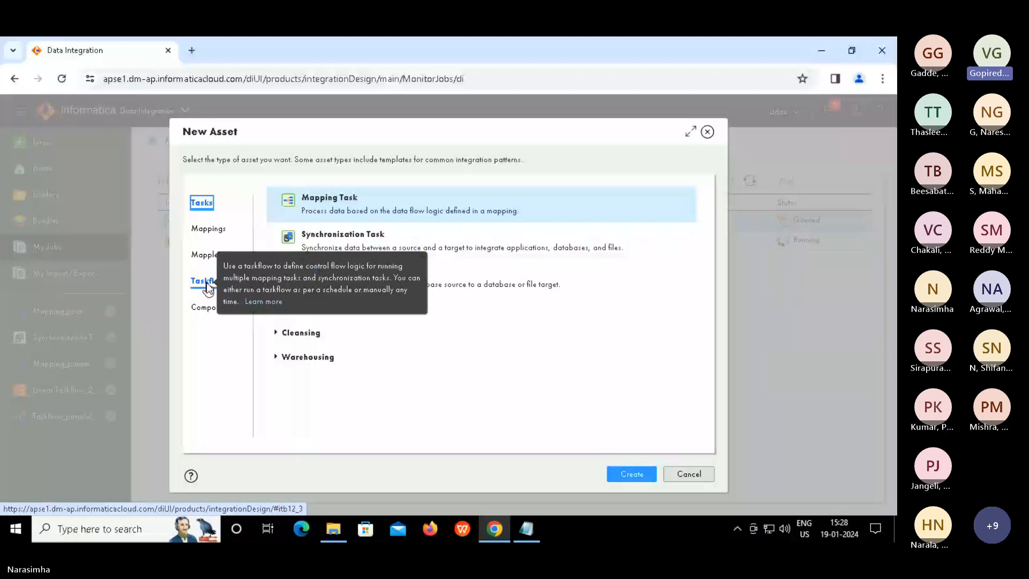
{"action": "left_click", "coordinate": [681, 474]}
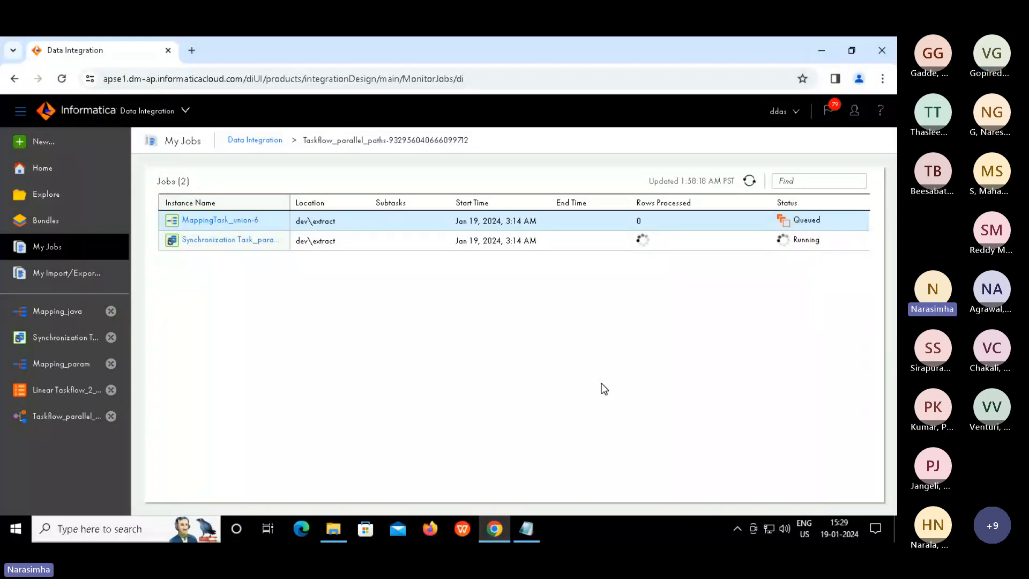
{"action": "left_click", "coordinate": [46, 143]}
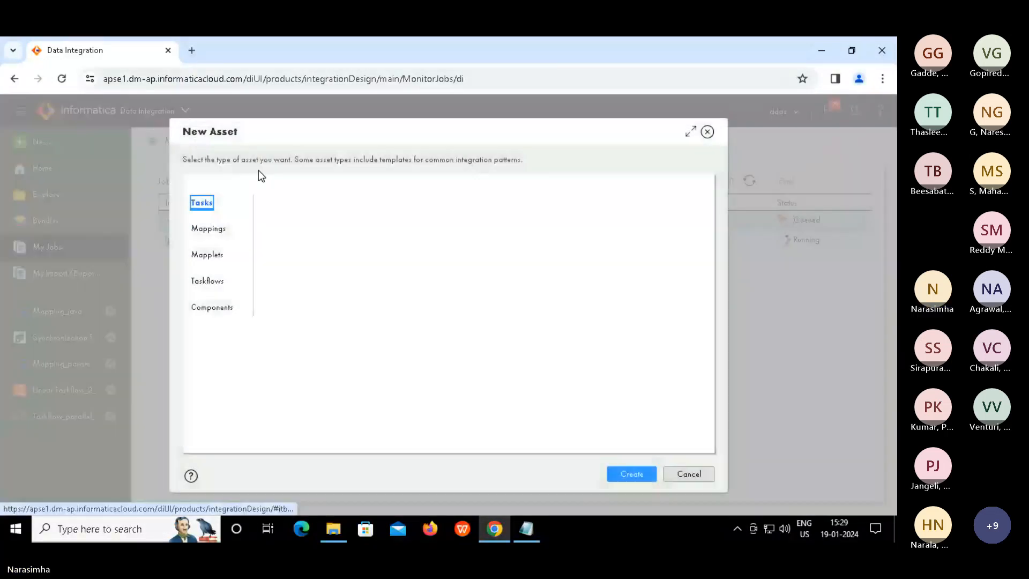
{"action": "left_click", "coordinate": [209, 282]}
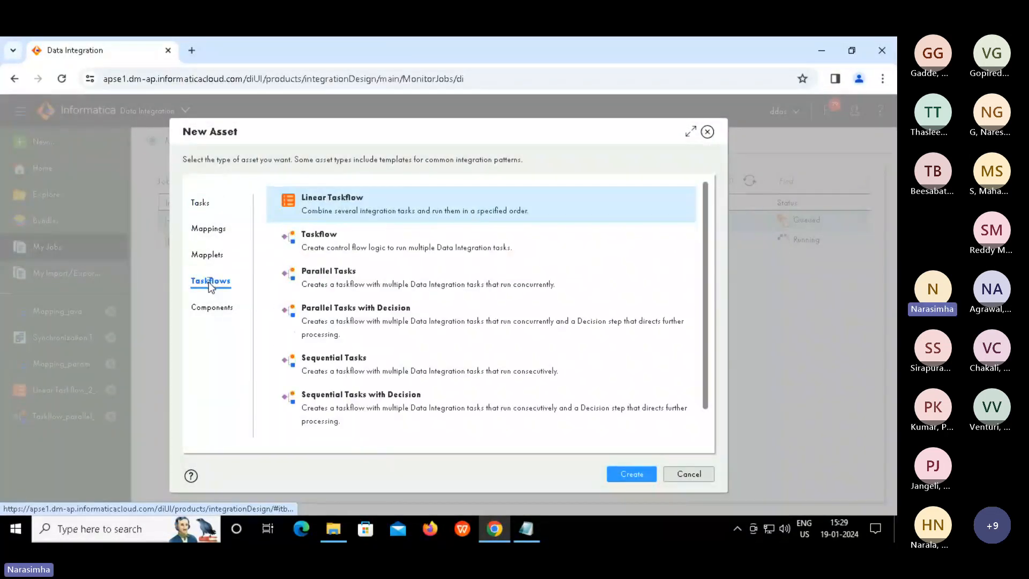
{"action": "left_click", "coordinate": [351, 310]}
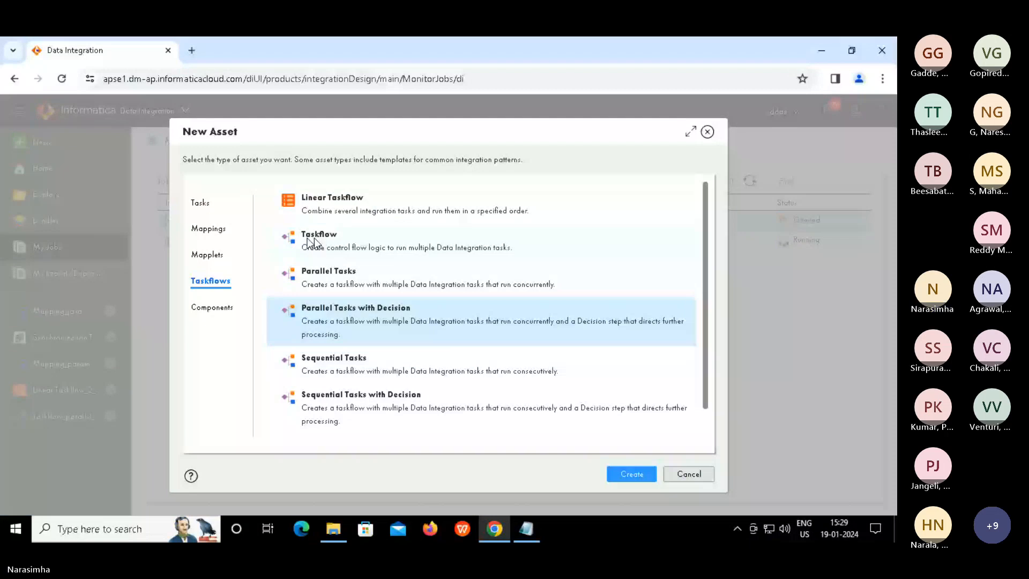
{"action": "left_click", "coordinate": [631, 475]}
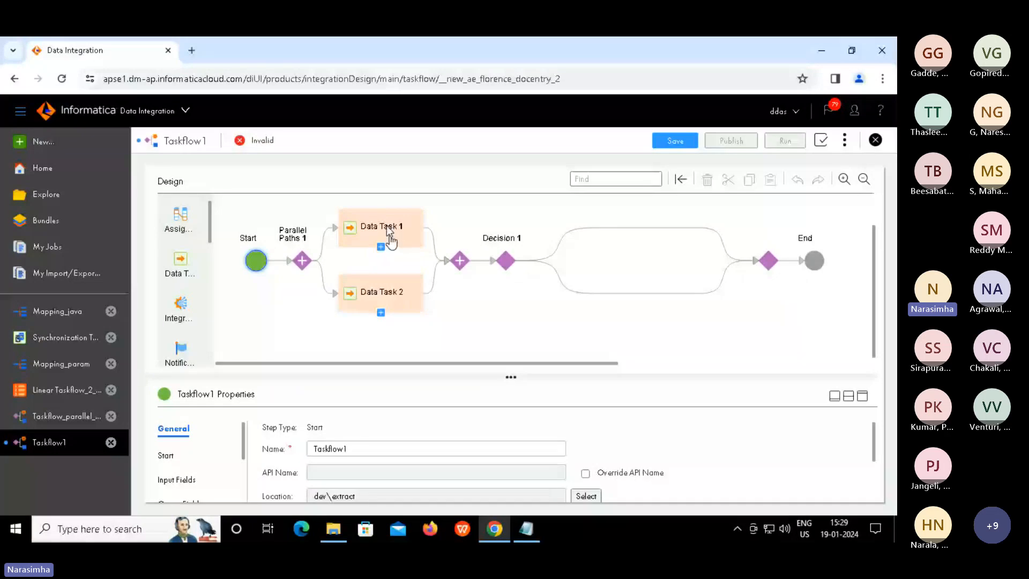
Assign the MappingTask_union mapping task from dev/extract to Data Task 1
{"action": "left_click", "coordinate": [506, 262]}
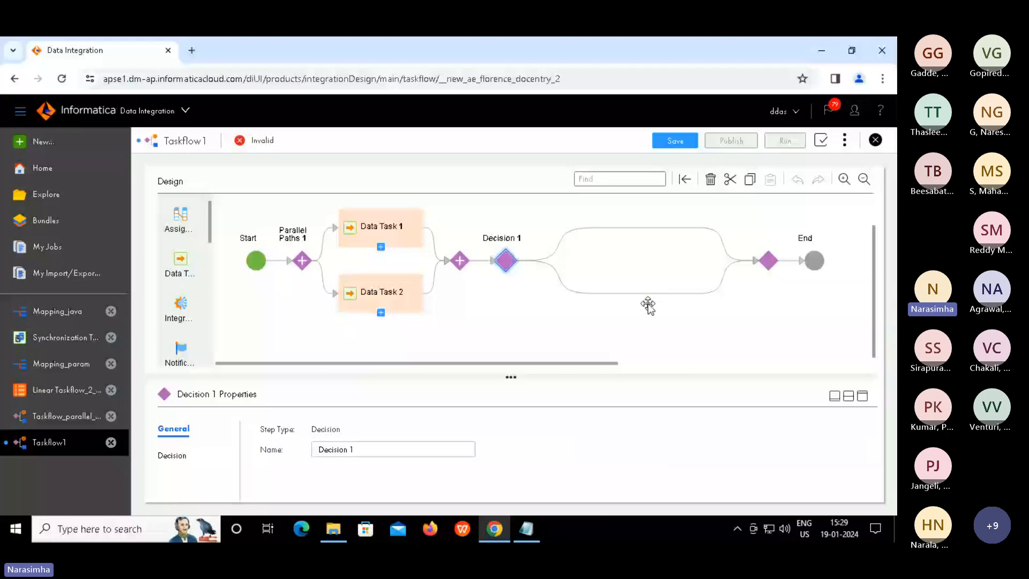
{"action": "left_click", "coordinate": [381, 227]}
{"action": "left_click", "coordinate": [863, 396]}
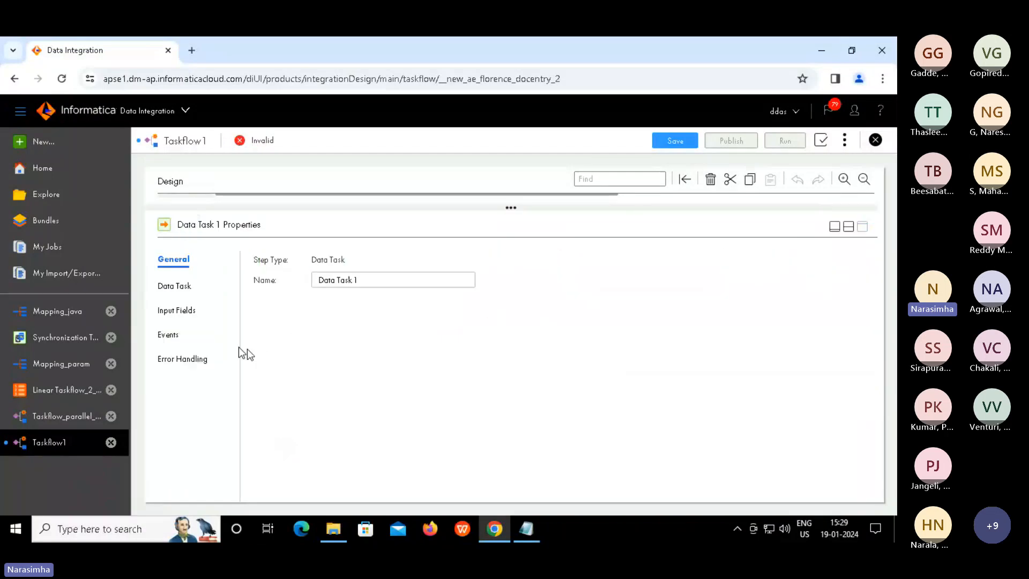
{"action": "left_click", "coordinate": [171, 289]}
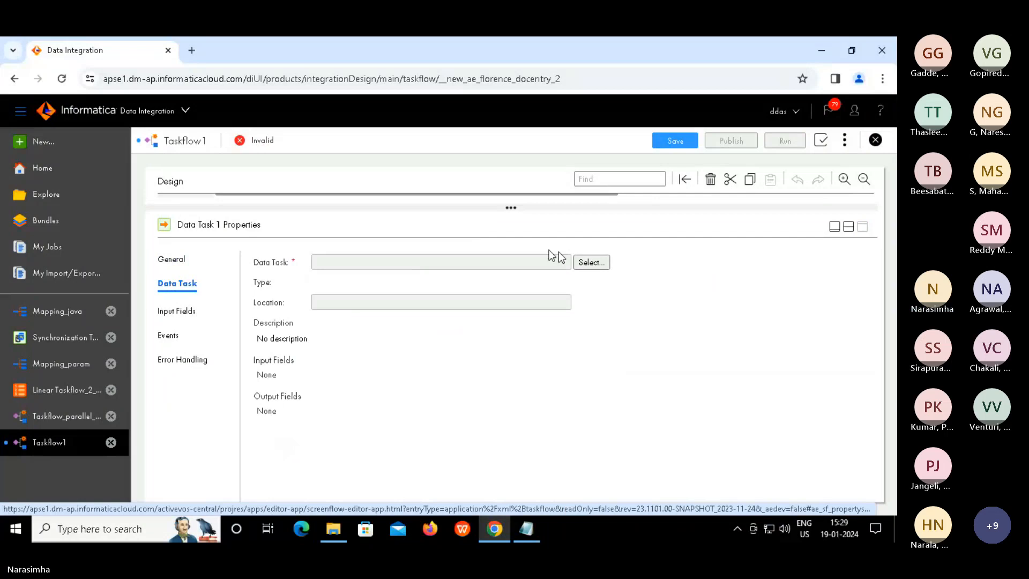
{"action": "left_click", "coordinate": [588, 261]}
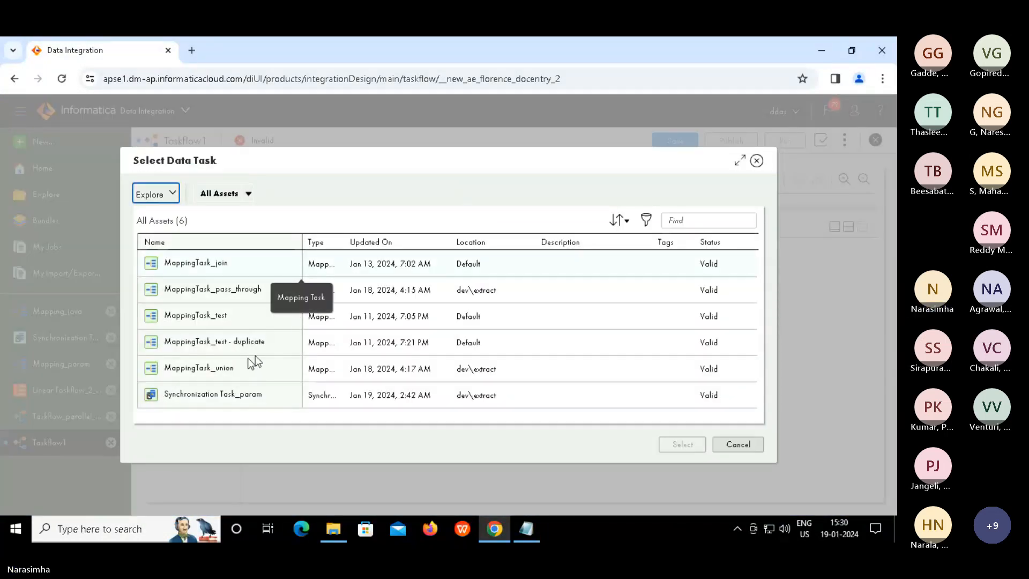
{"action": "left_click", "coordinate": [554, 363]}
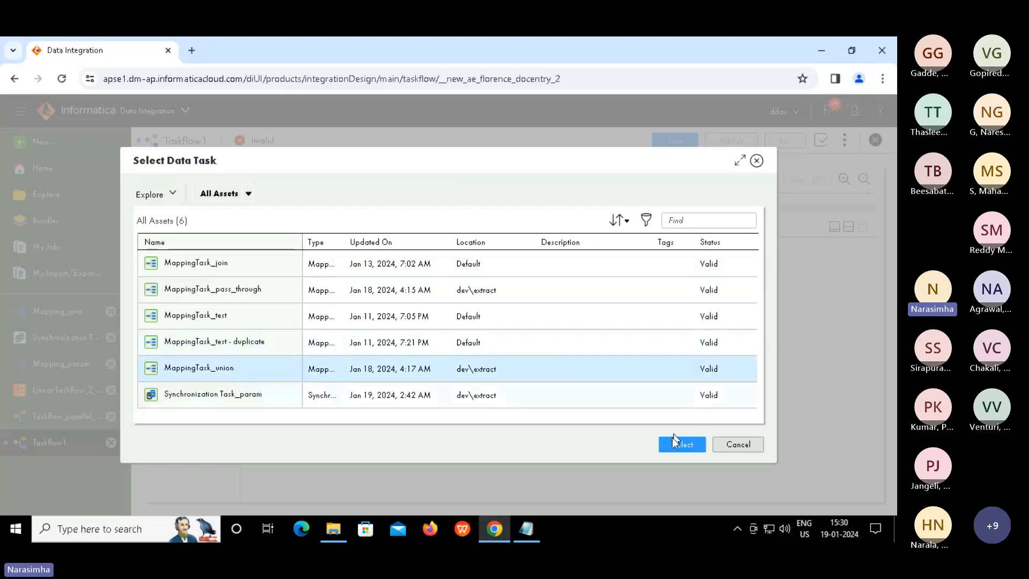
{"action": "left_click", "coordinate": [673, 443]}
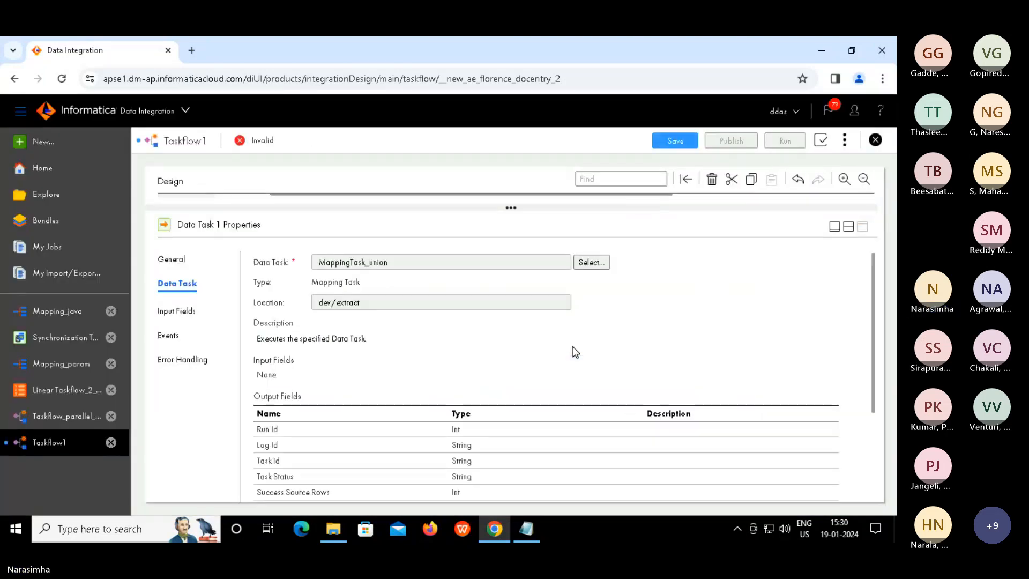
{"action": "left_click", "coordinate": [851, 227]}
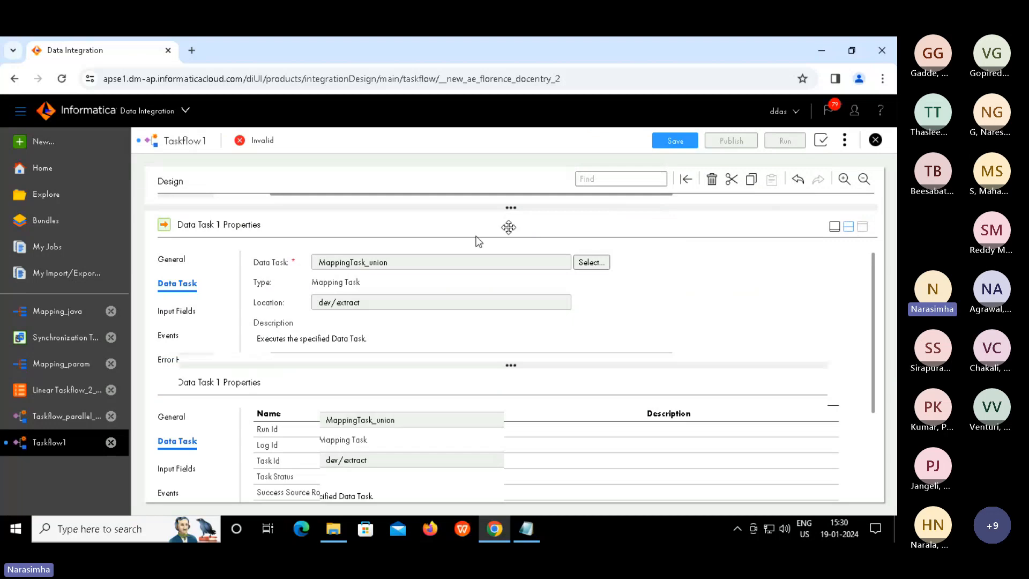
{"action": "left_click", "coordinate": [316, 296]}
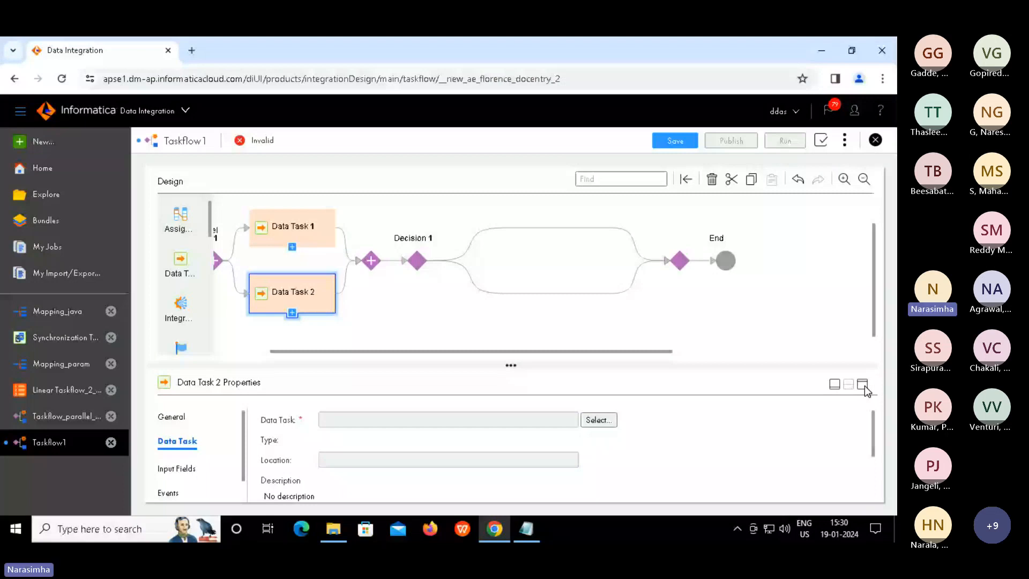
Assign Synchronization Task_param from dev/extract as the task Data Task 2 runs
{"action": "left_click", "coordinate": [599, 419]}
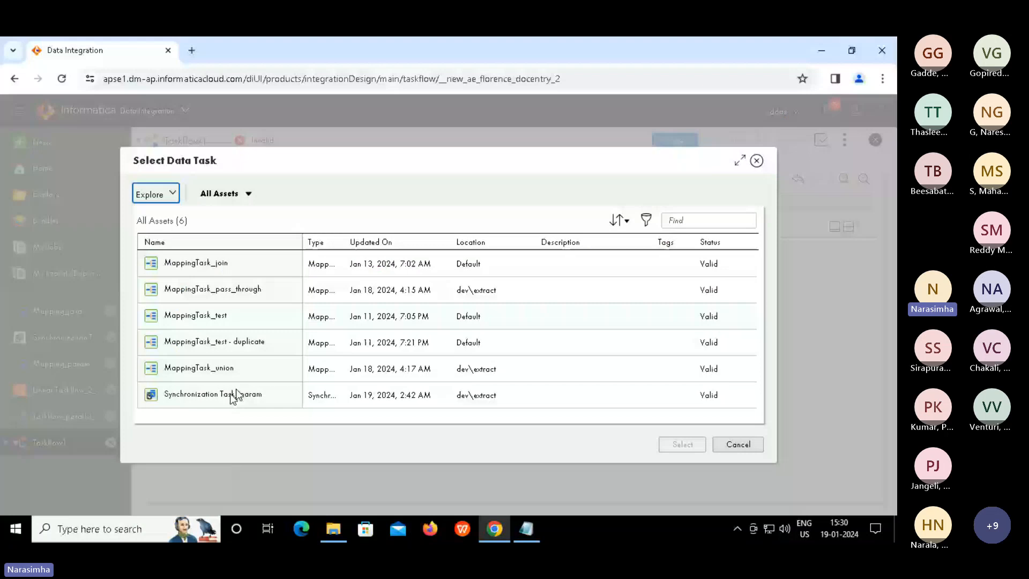
{"action": "left_click", "coordinate": [236, 392]}
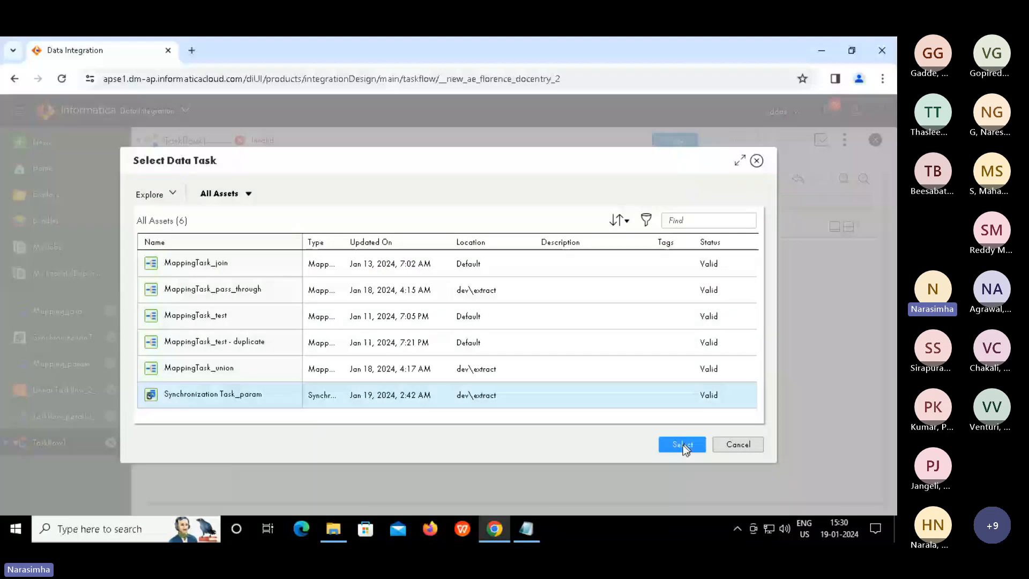
{"action": "left_click", "coordinate": [684, 445]}
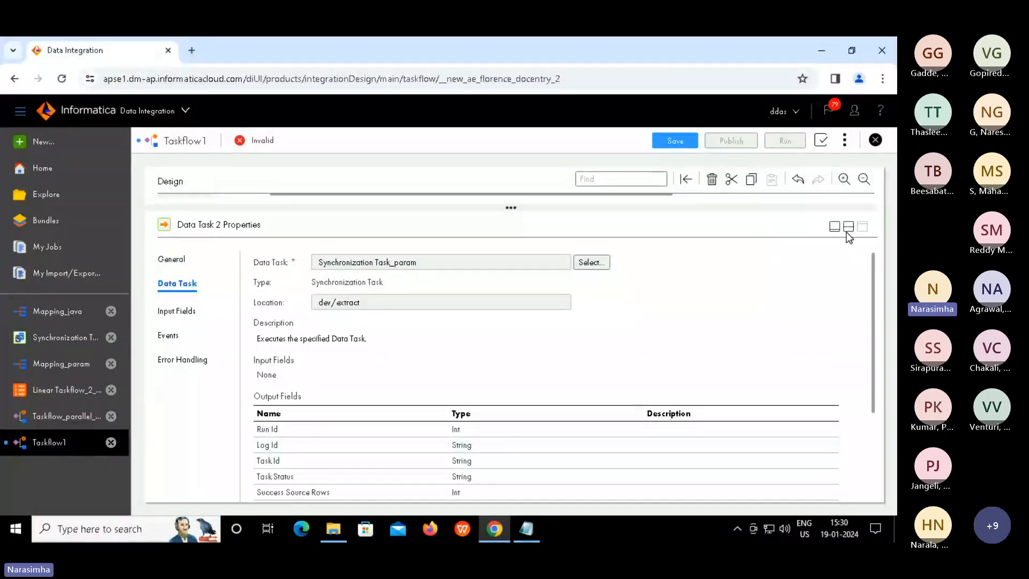
{"action": "left_click", "coordinate": [848, 228]}
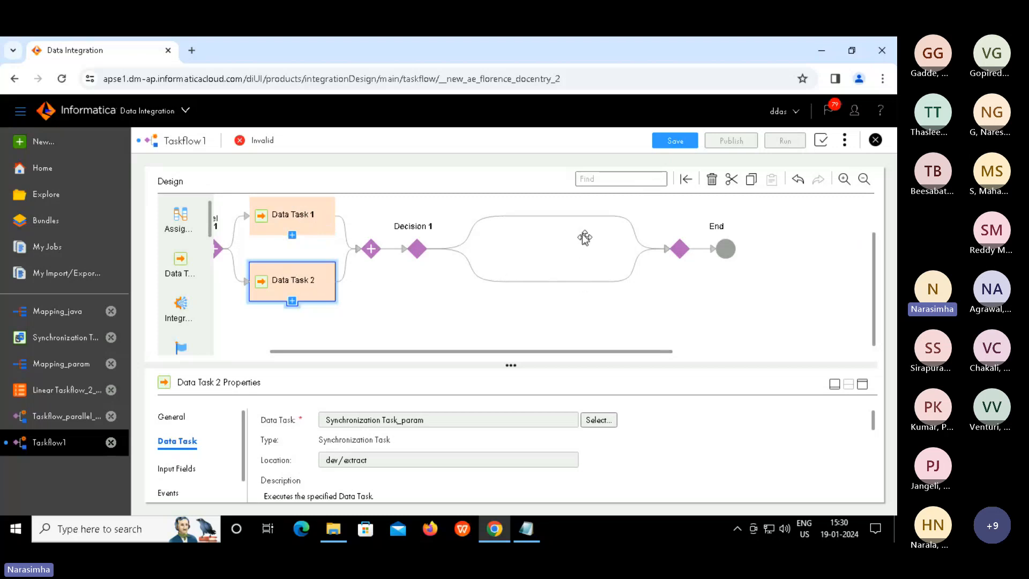
Set Decision 1's Field to Data Task 1 > Output Parameters > Success Source Rows
{"action": "left_click", "coordinate": [474, 241]}
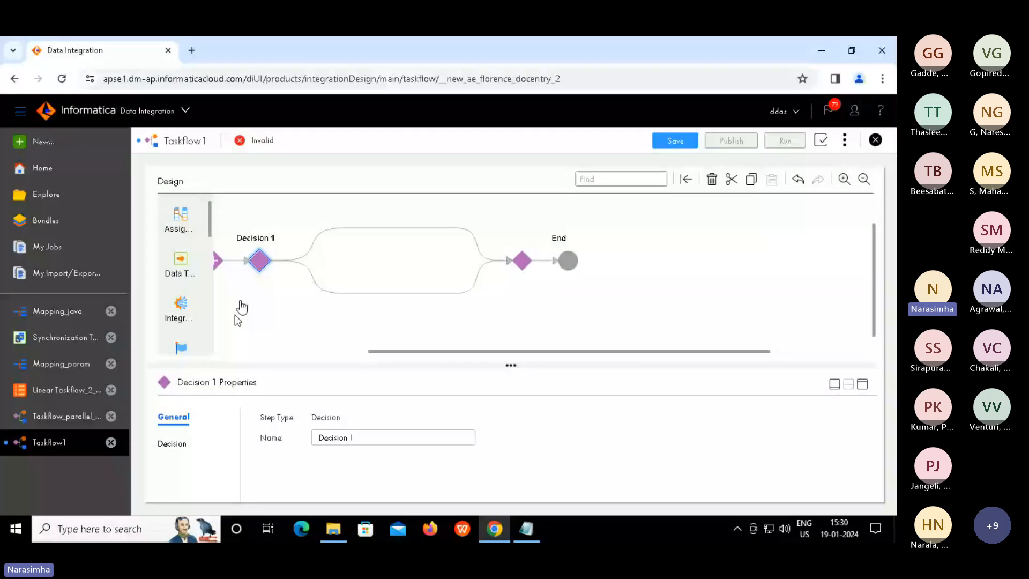
{"action": "left_click", "coordinate": [172, 444]}
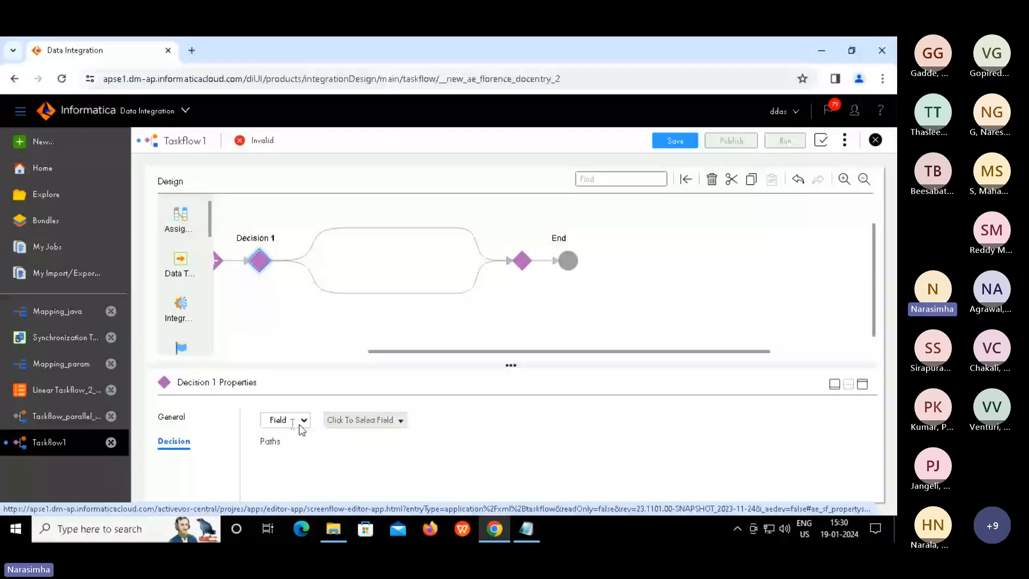
{"action": "left_click", "coordinate": [397, 423]}
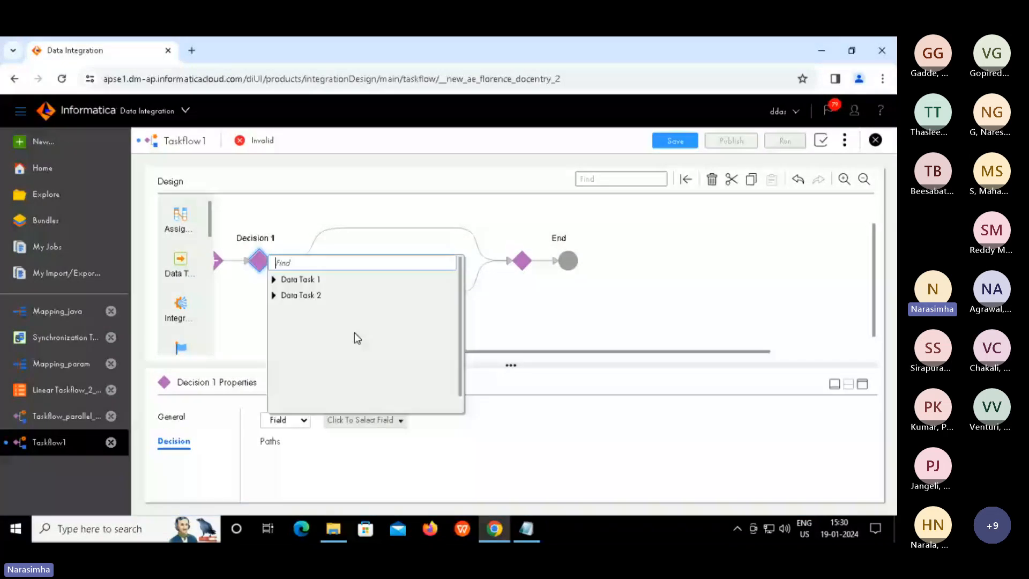
{"action": "left_click", "coordinate": [273, 279]}
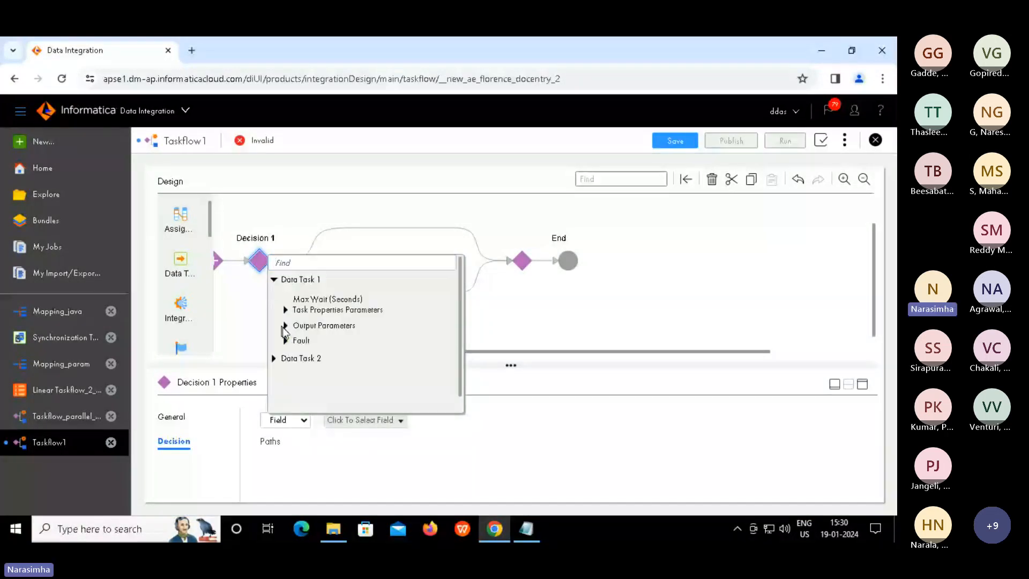
{"action": "left_click", "coordinate": [282, 327]}
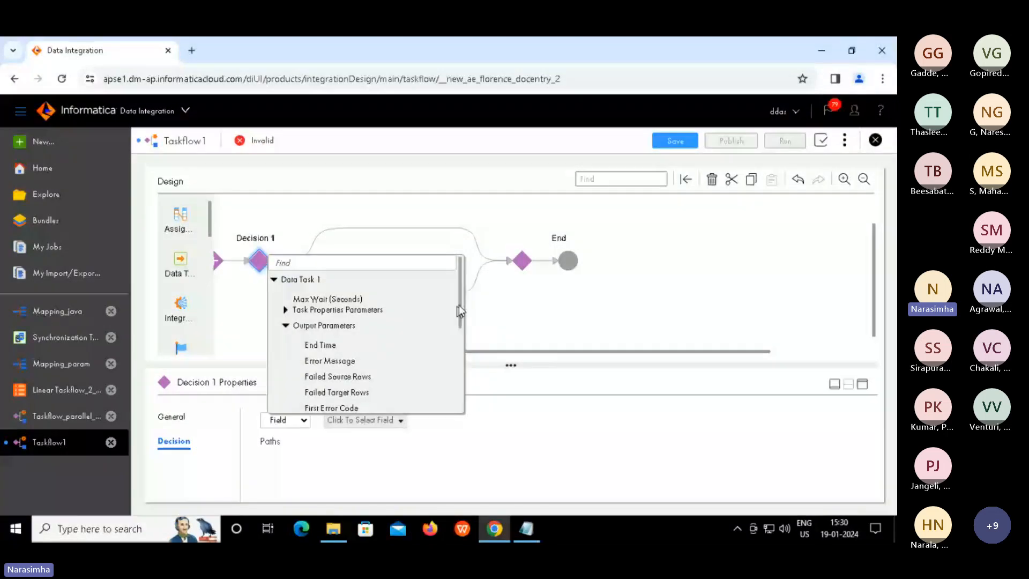
{"action": "left_click_drag", "start_coordinate": [462, 300], "coordinate": [462, 367]}
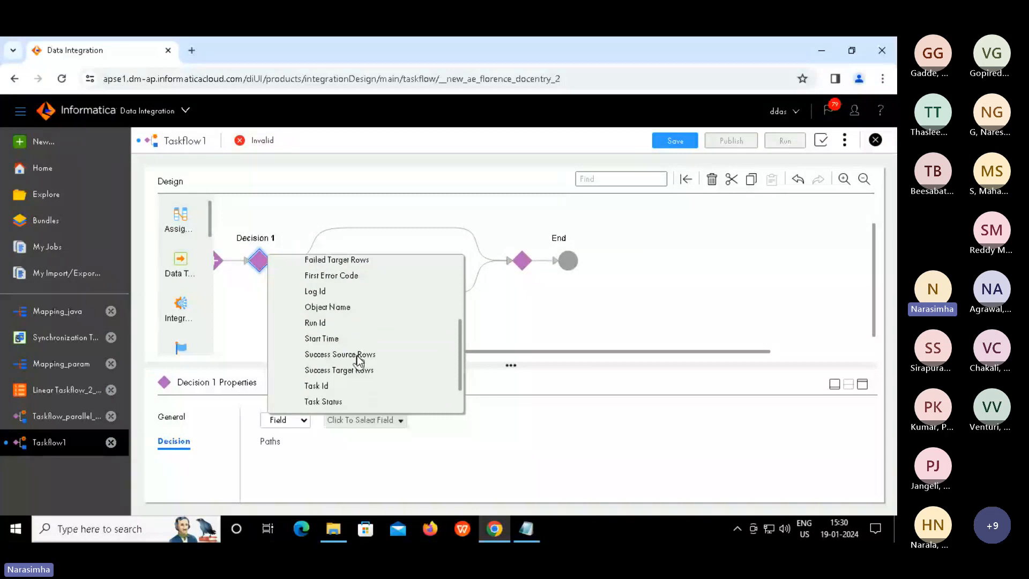
{"action": "left_click", "coordinate": [357, 355]}
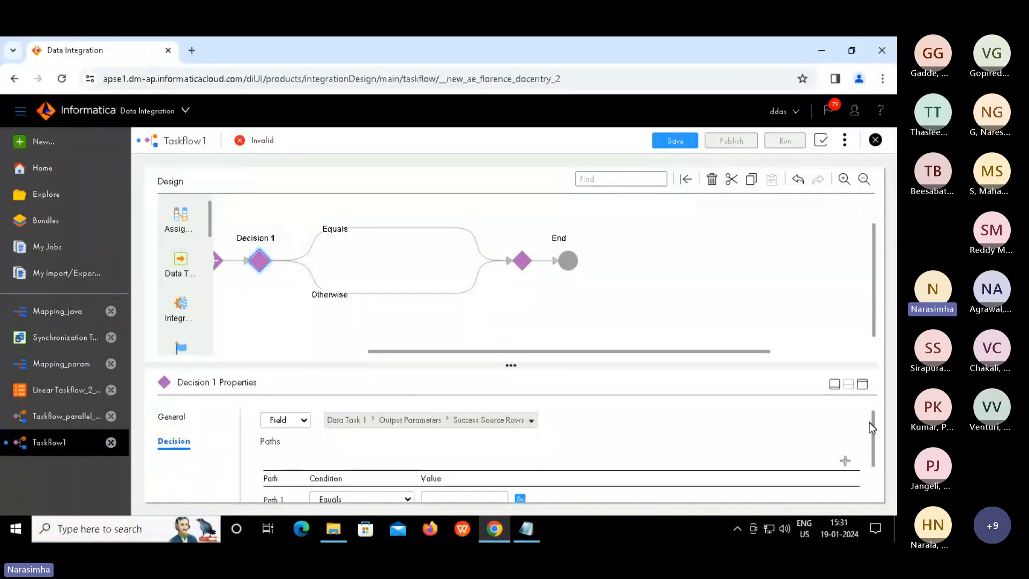
{"action": "left_click", "coordinate": [874, 493]}
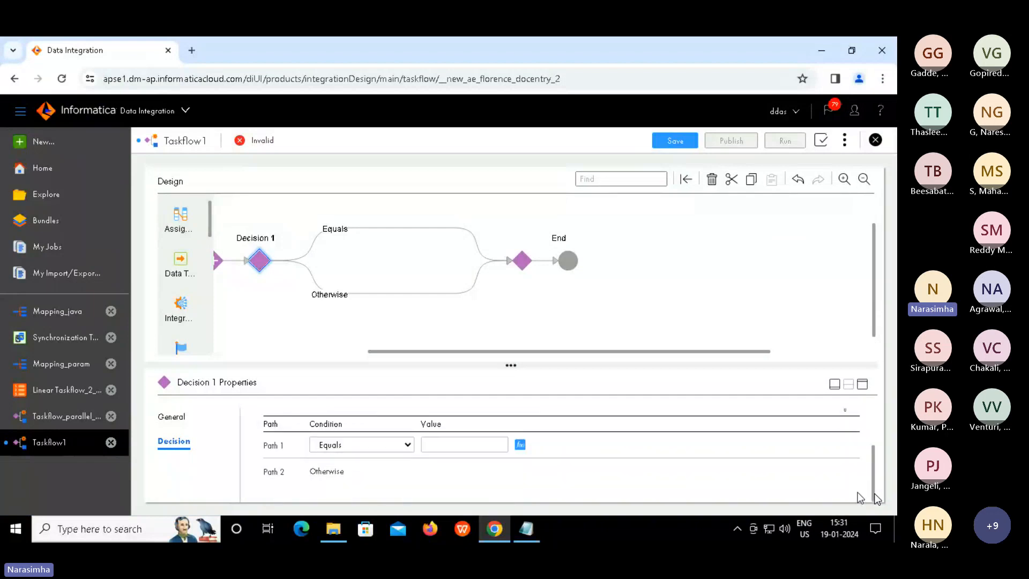
Set Path 1's condition to Greater than or equal to 1 and insert a step on that branch
{"action": "left_click", "coordinate": [409, 445]}
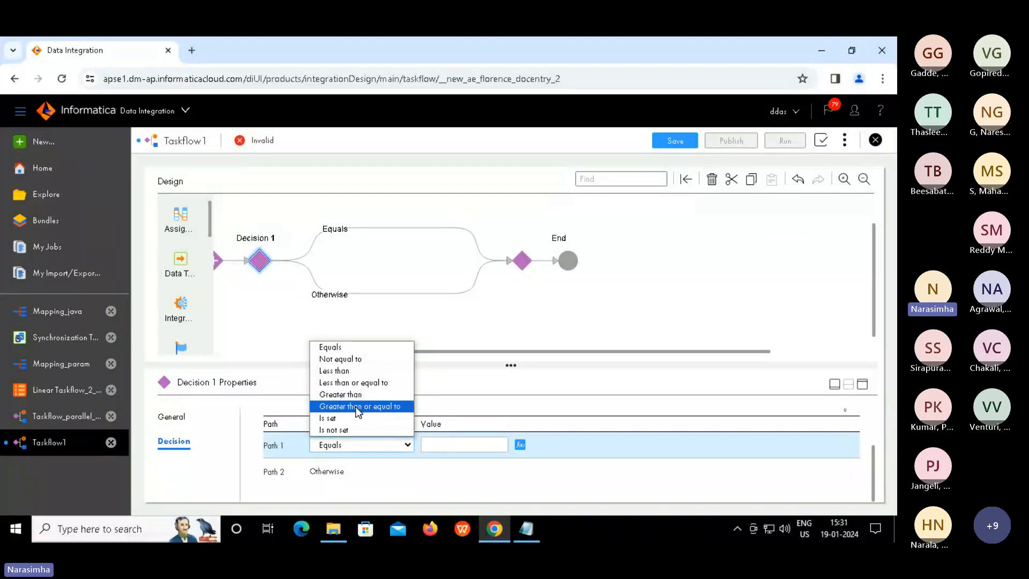
{"action": "left_click", "coordinate": [356, 407]}
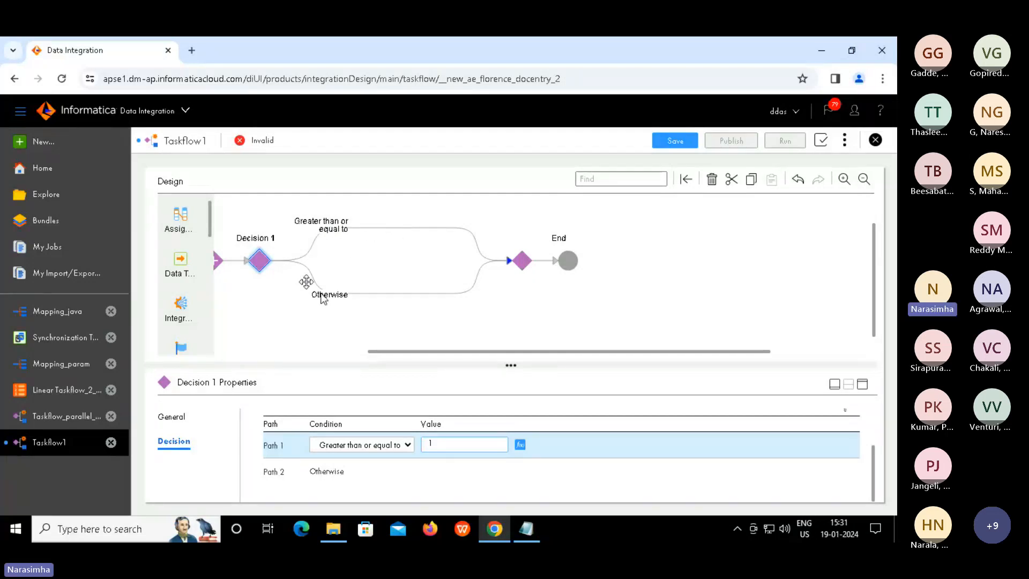
{"action": "left_click", "coordinate": [396, 229]}
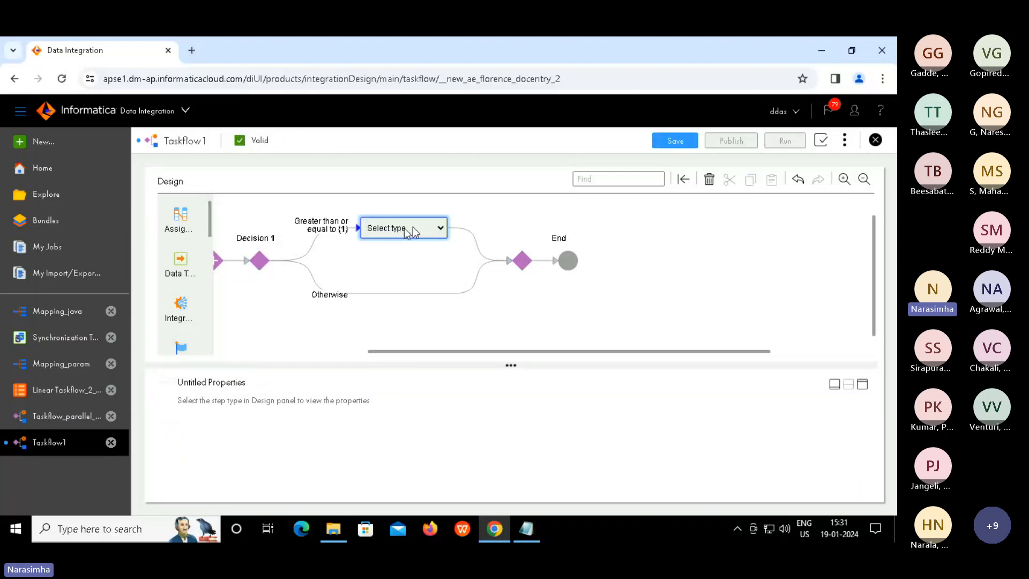
Make the new step a Wait of 5 Seconds, then add a step on the Otherwise branch
{"action": "left_click", "coordinate": [441, 230]}
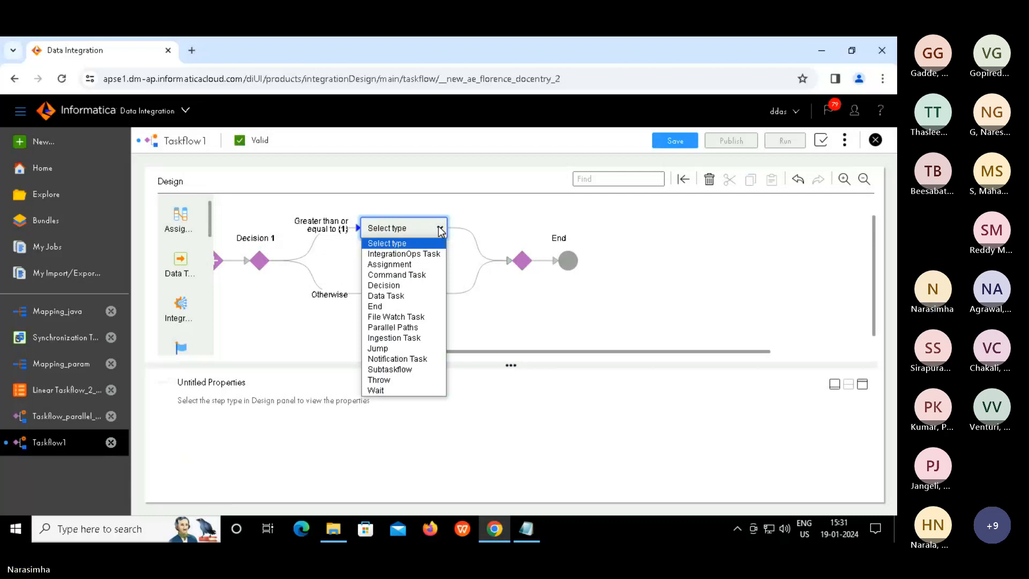
{"action": "left_click", "coordinate": [378, 390]}
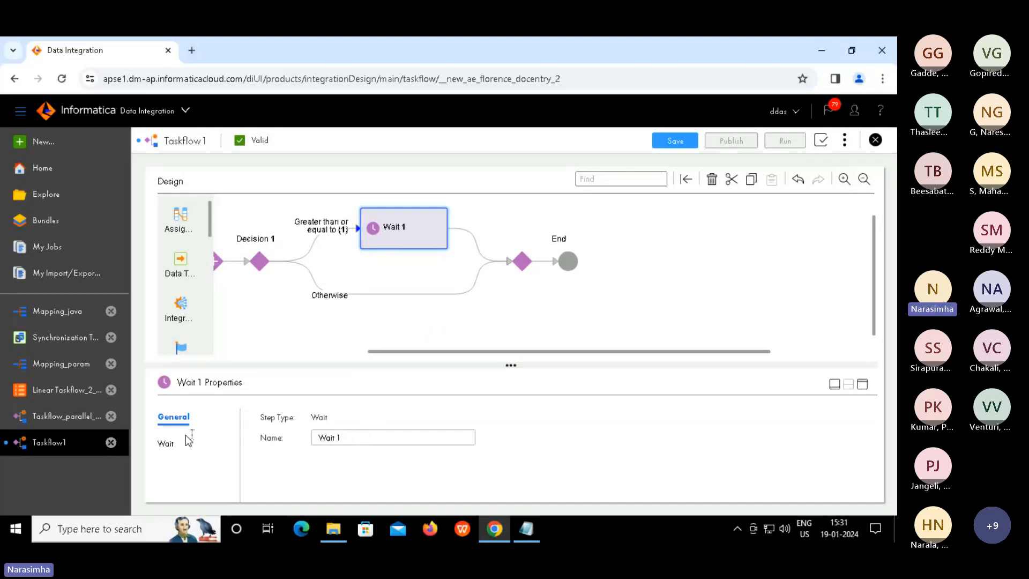
{"action": "left_click", "coordinate": [172, 444]}
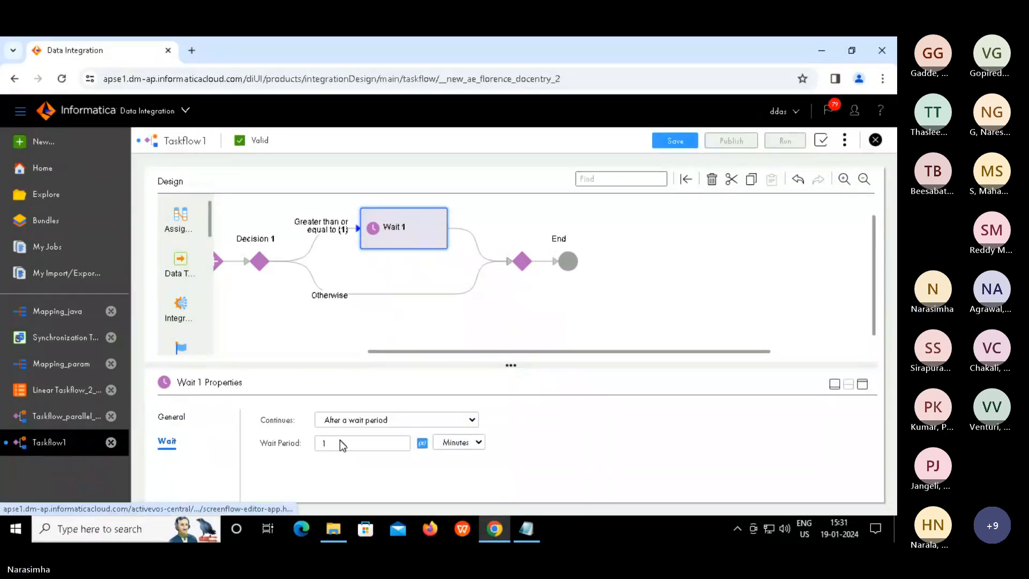
{"action": "left_click", "coordinate": [455, 442]}
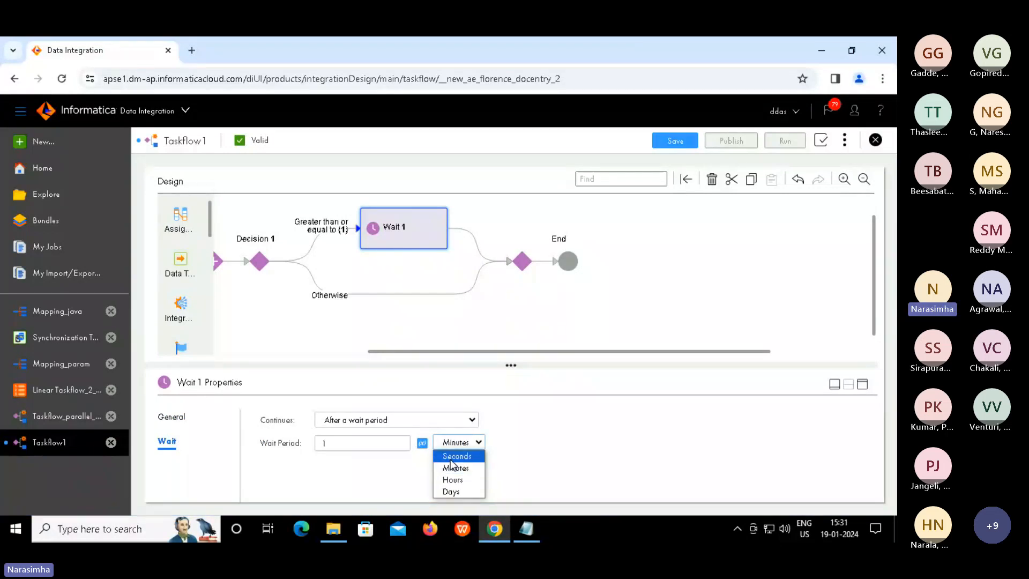
{"action": "left_click", "coordinate": [450, 460]}
{"action": "left_click", "coordinate": [347, 443]}
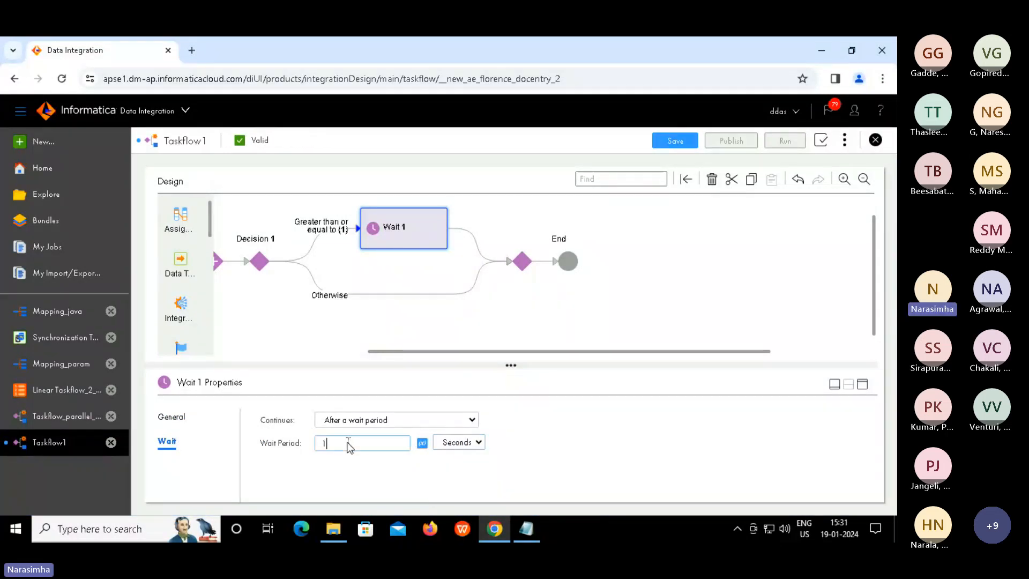
{"action": "key", "text": "BackSpace"}
{"action": "type", "text": "5"}
{"action": "left_click", "coordinate": [401, 294]}
{"action": "left_click", "coordinate": [438, 300]}
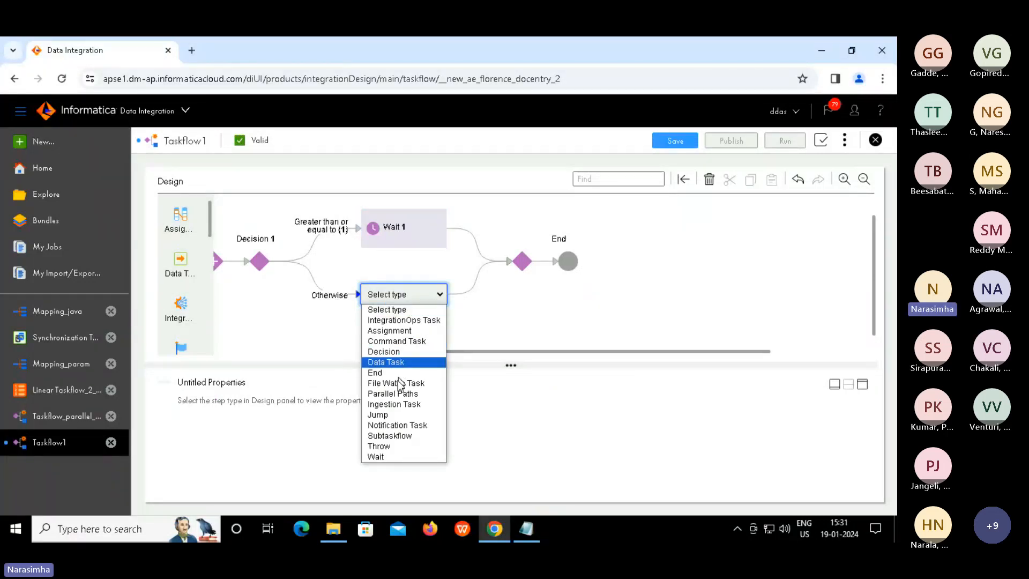
Make the Otherwise step a Jump to Parallel Paths 1, then review Wait 1 and the jump
{"action": "left_click", "coordinate": [387, 416]}
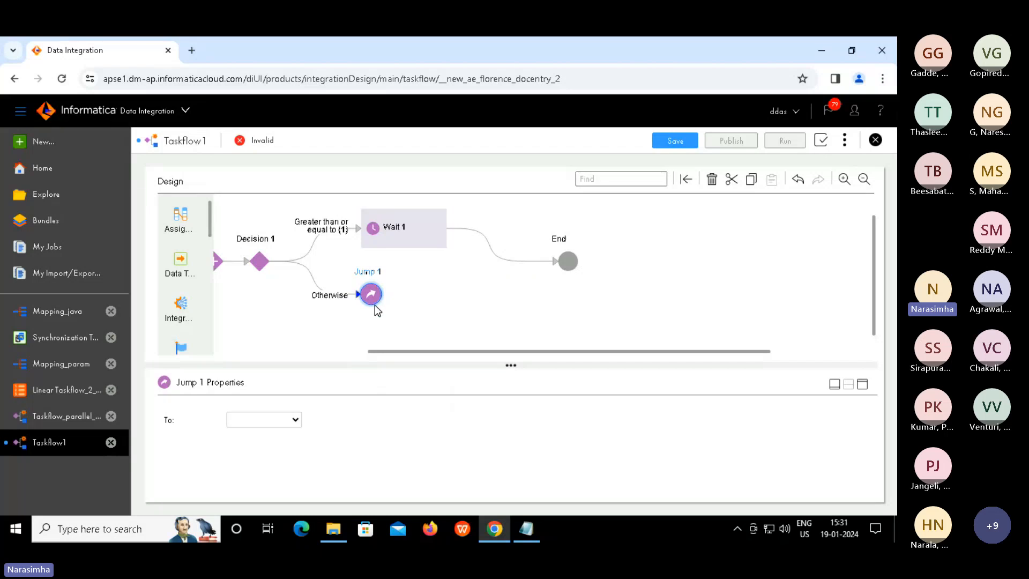
{"action": "left_click", "coordinate": [296, 420]}
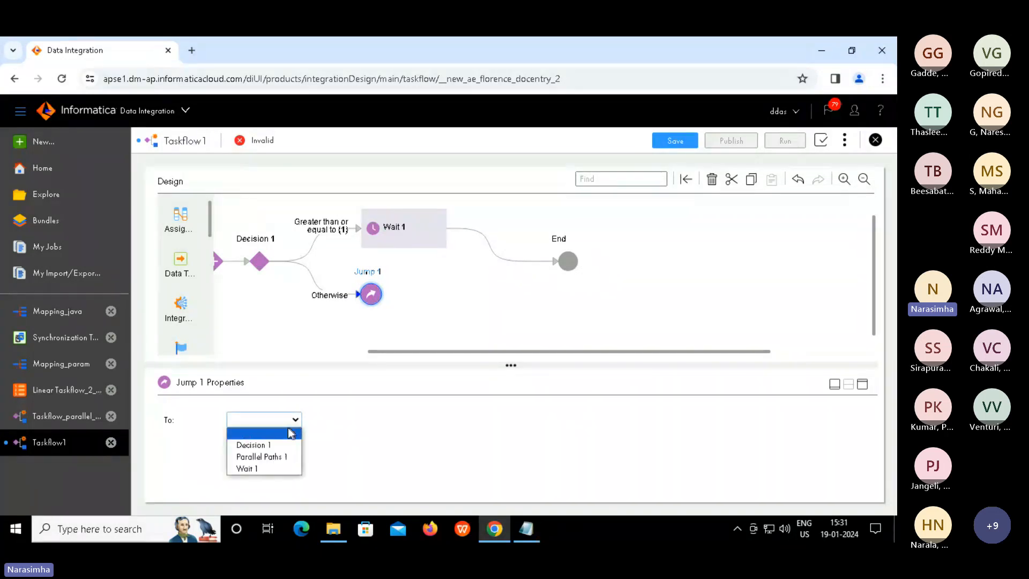
{"action": "left_click", "coordinate": [259, 458]}
{"action": "left_click_drag", "start_coordinate": [456, 354], "coordinate": [310, 351]}
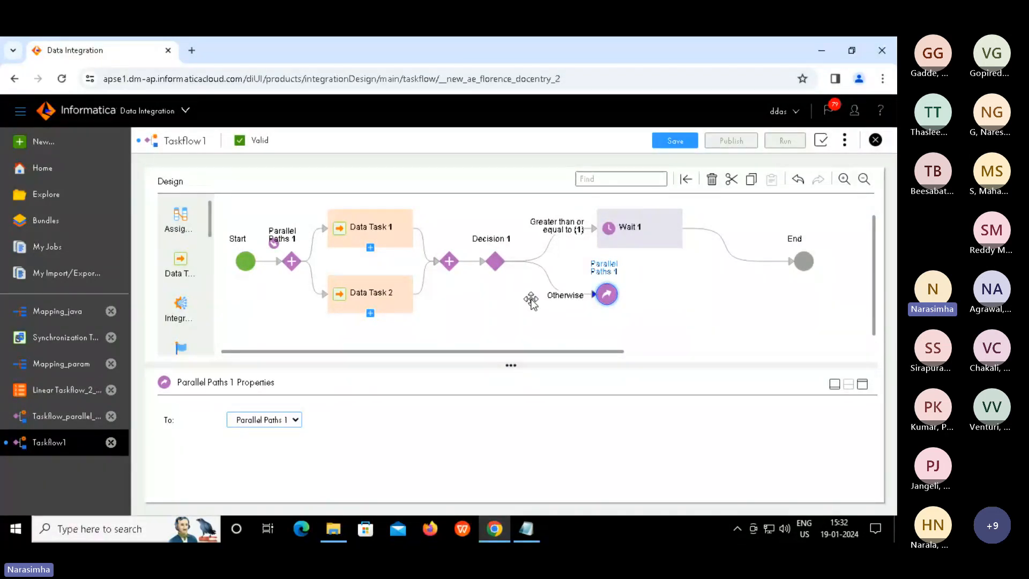
{"action": "left_click", "coordinate": [630, 242]}
{"action": "left_click", "coordinate": [607, 295]}
Change the taskflow name from Taskflow1 to Taskflow_parallel_paths_decision
{"action": "left_click", "coordinate": [674, 281]}
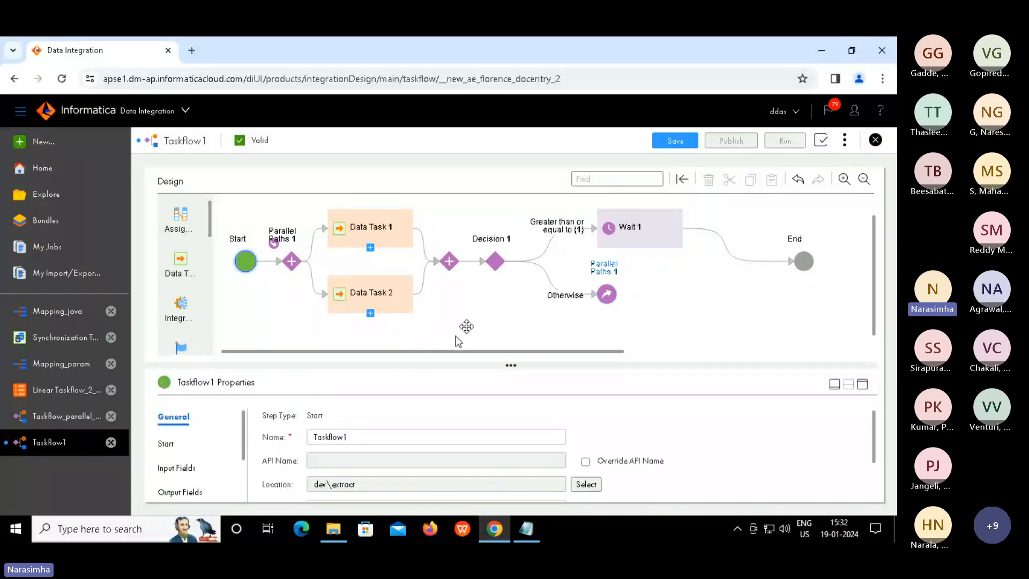
{"action": "left_click", "coordinate": [369, 436]}
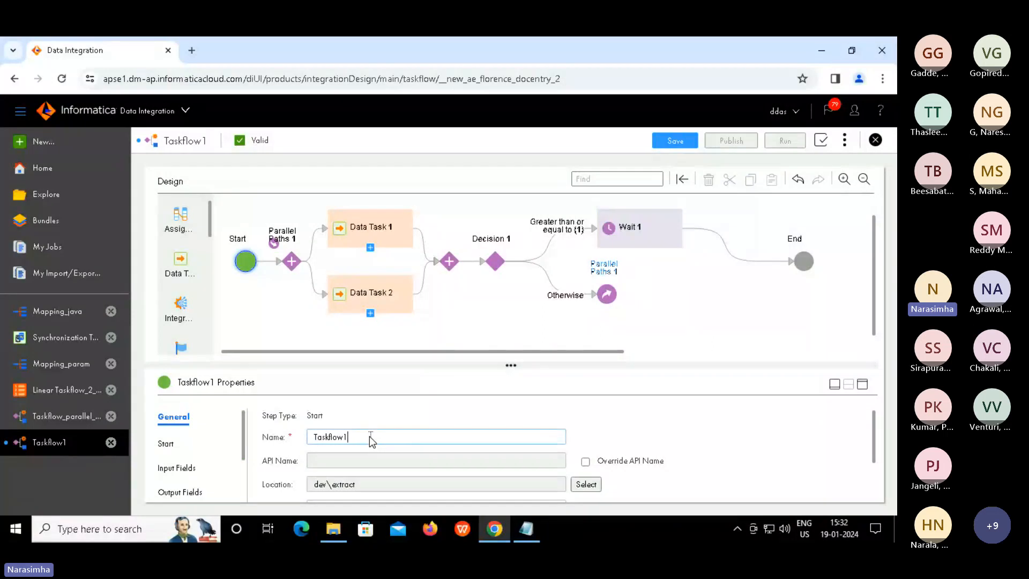
{"action": "key", "text": "BackSpace"}
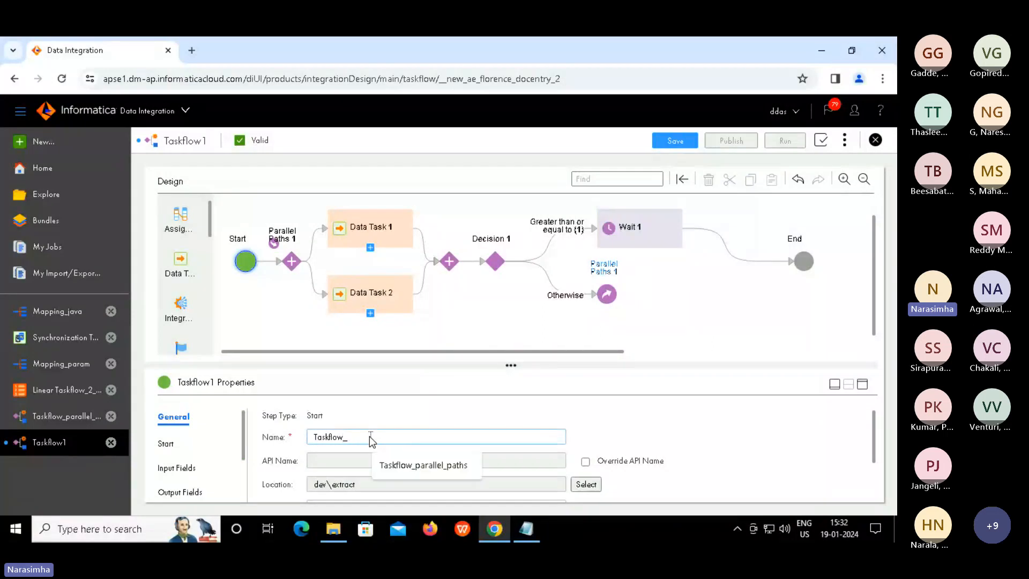
{"action": "type", "text": "_parallel_paths_"}
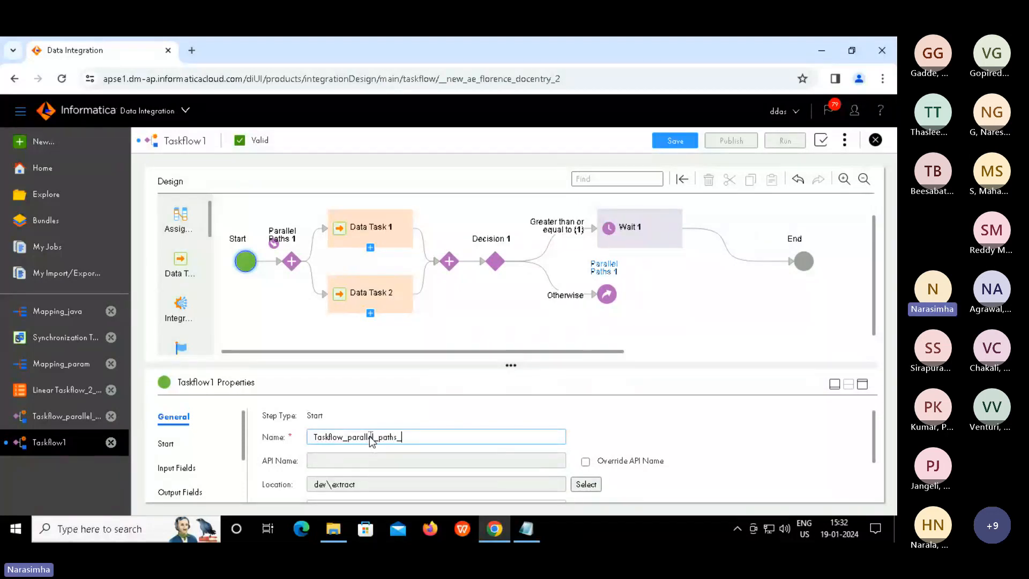
{"action": "type", "text": "decision"}
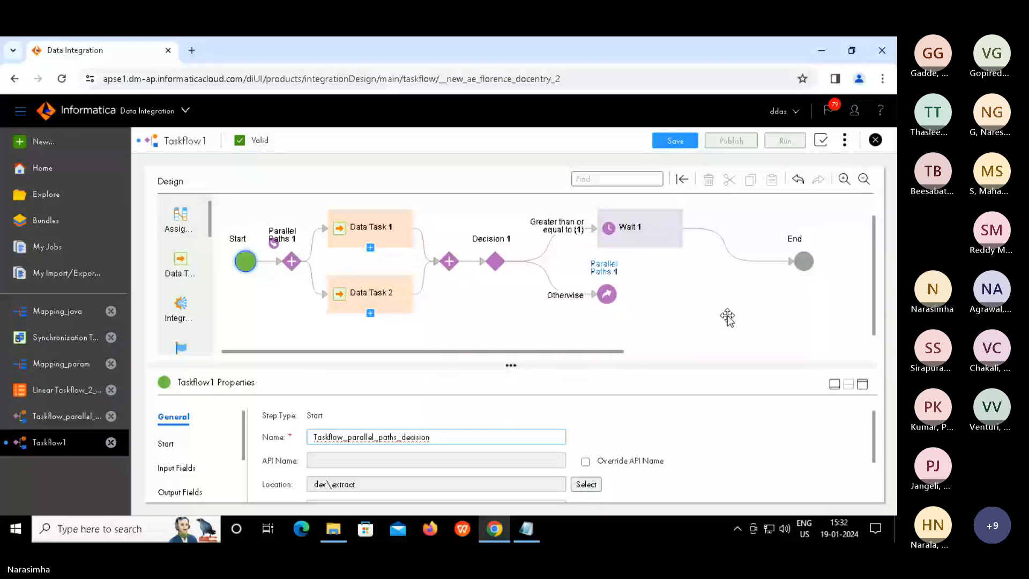
{"action": "left_click", "coordinate": [670, 142]}
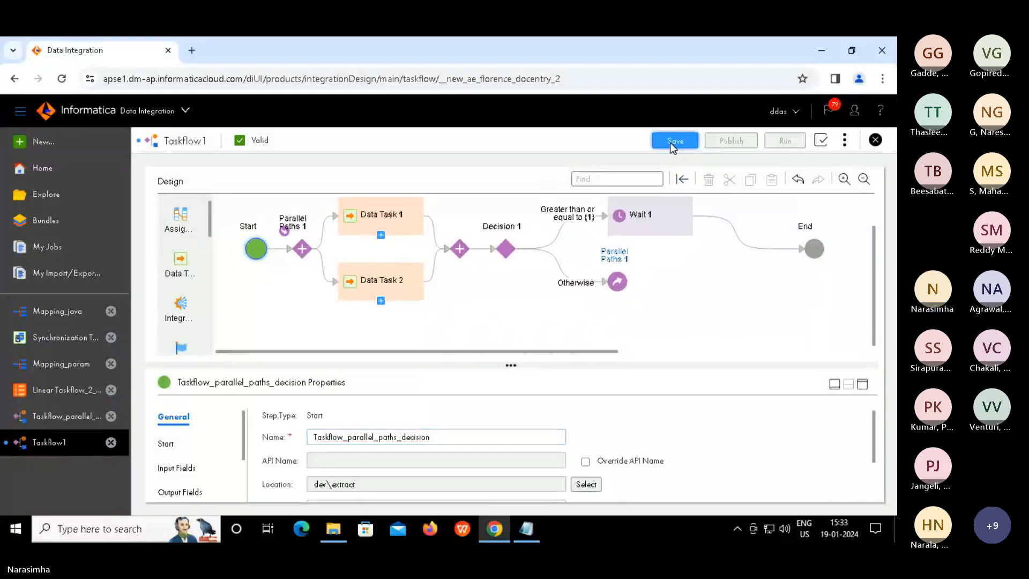
Save, publish and run Taskflow_parallel_paths_decision, then go to My Jobs
{"action": "left_click", "coordinate": [671, 143]}
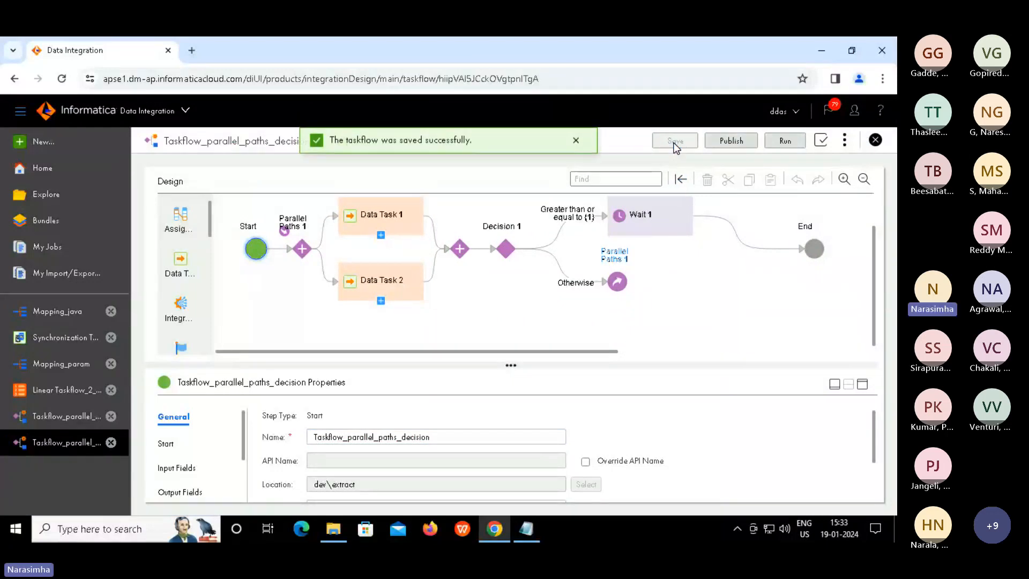
{"action": "left_click", "coordinate": [731, 143]}
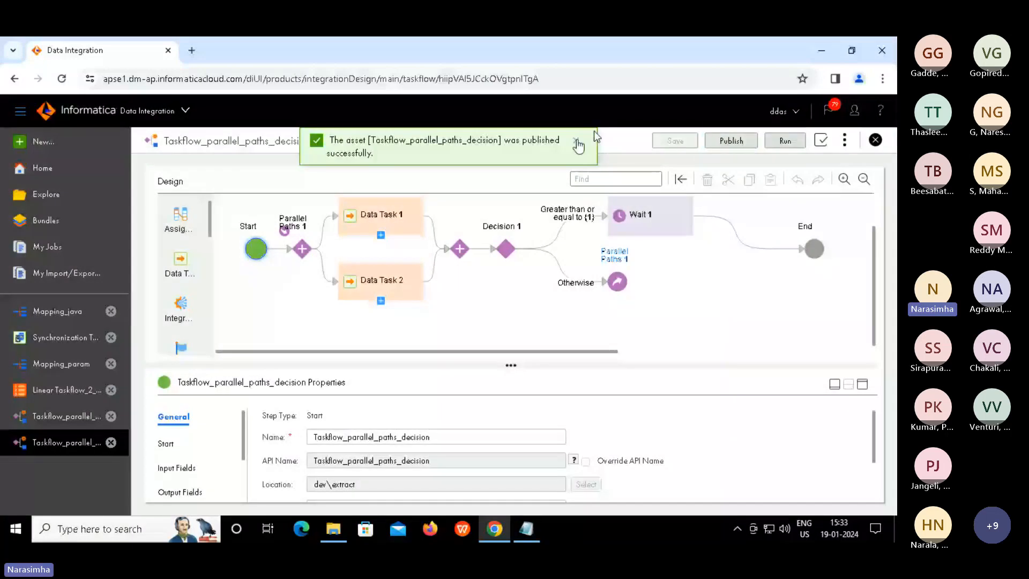
{"action": "left_click", "coordinate": [784, 143]}
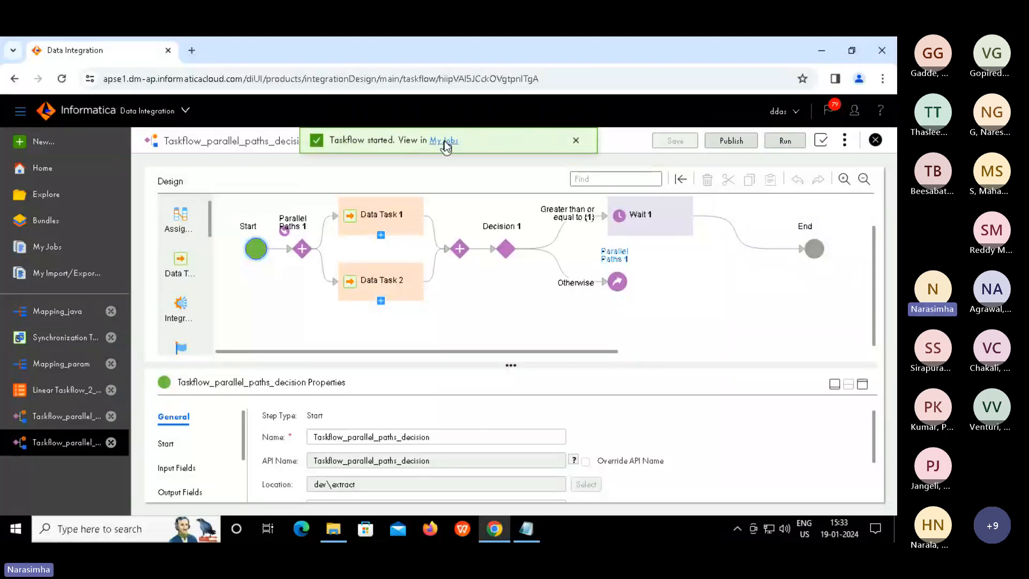
{"action": "left_click", "coordinate": [445, 141]}
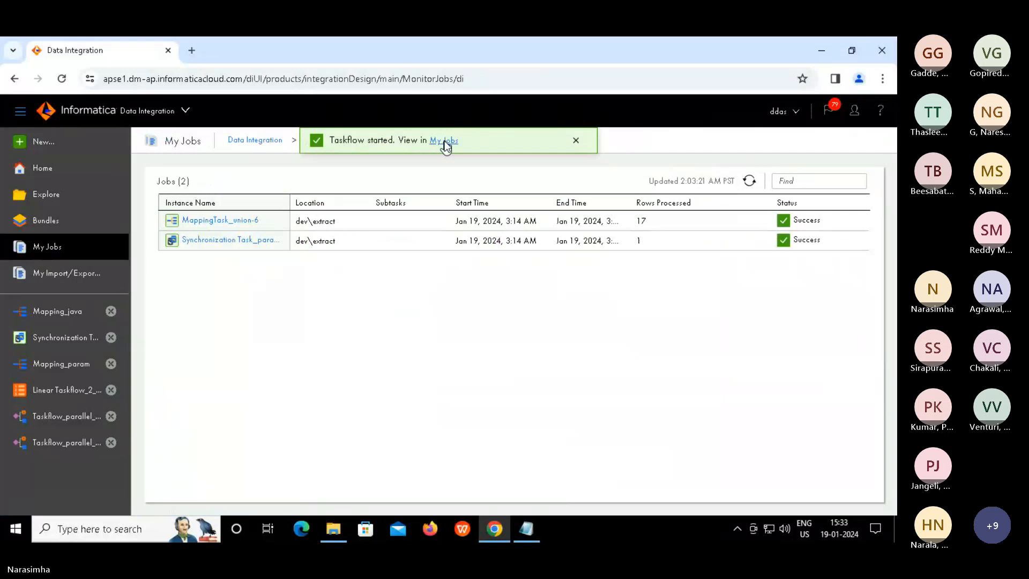
Verify Synchronization Task_param and MappingTask_union-7 both succeeded, then return to all jobs
{"action": "left_click", "coordinate": [258, 143]}
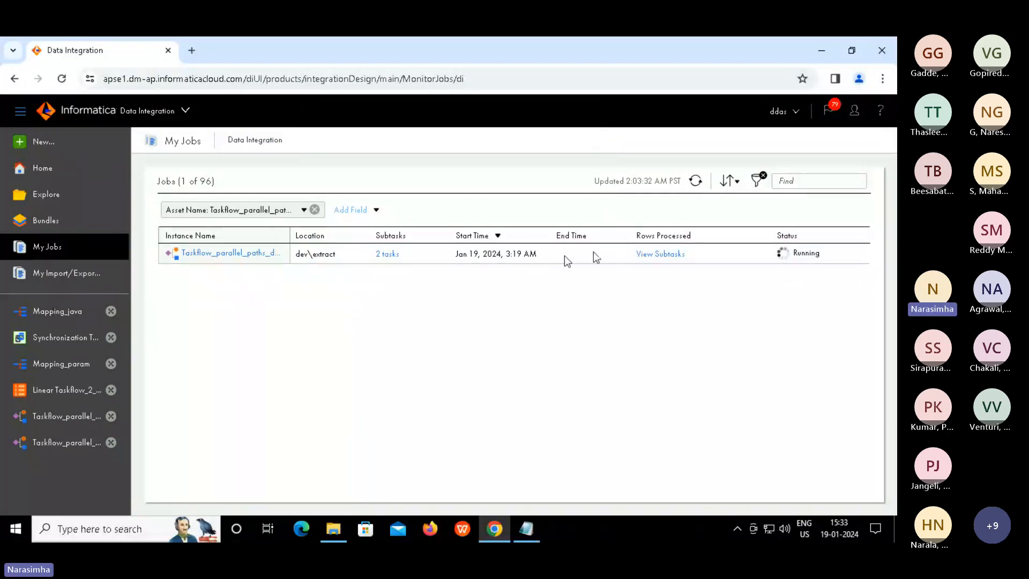
{"action": "left_click", "coordinate": [655, 254]}
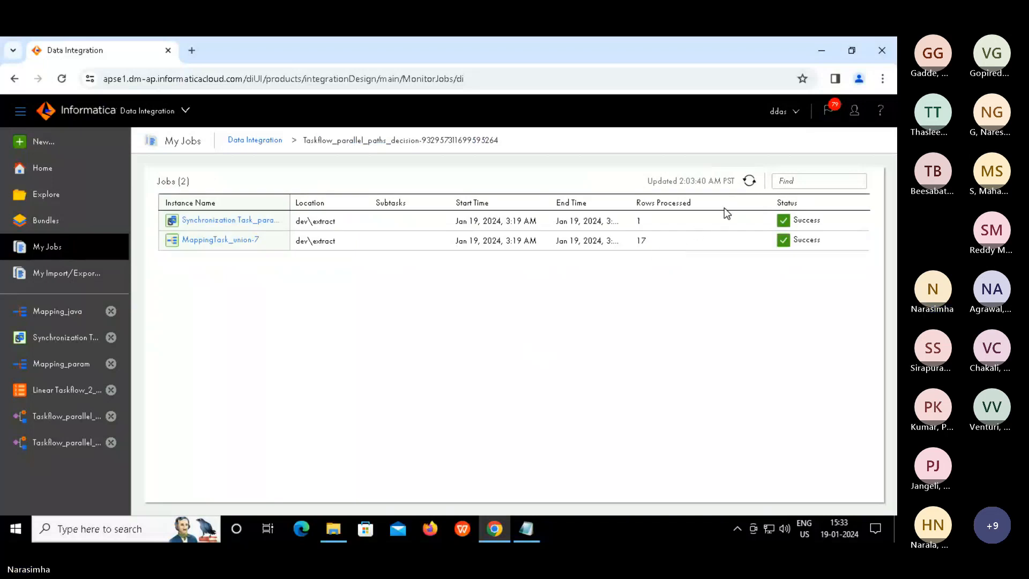
{"action": "left_click", "coordinate": [258, 141]}
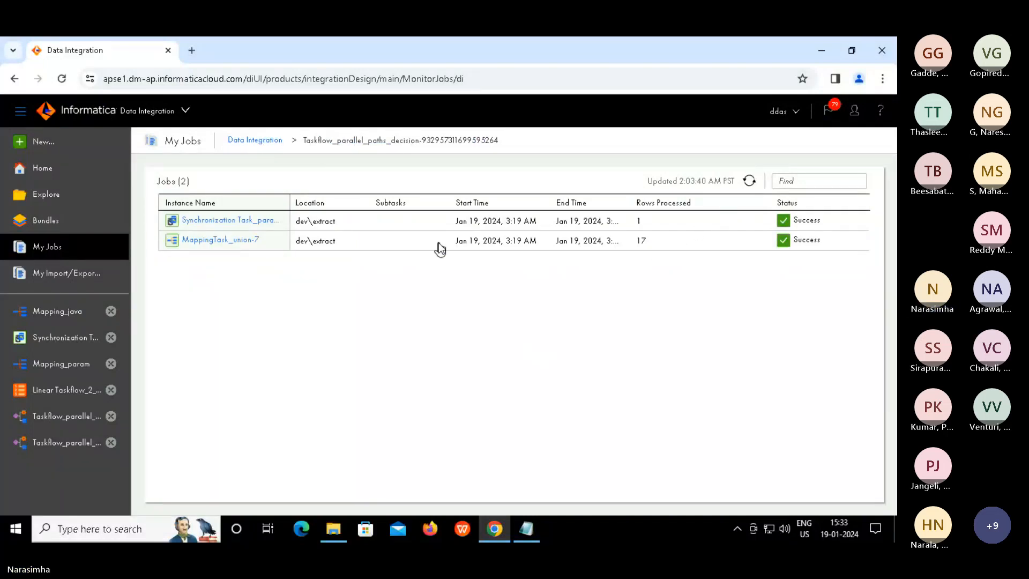
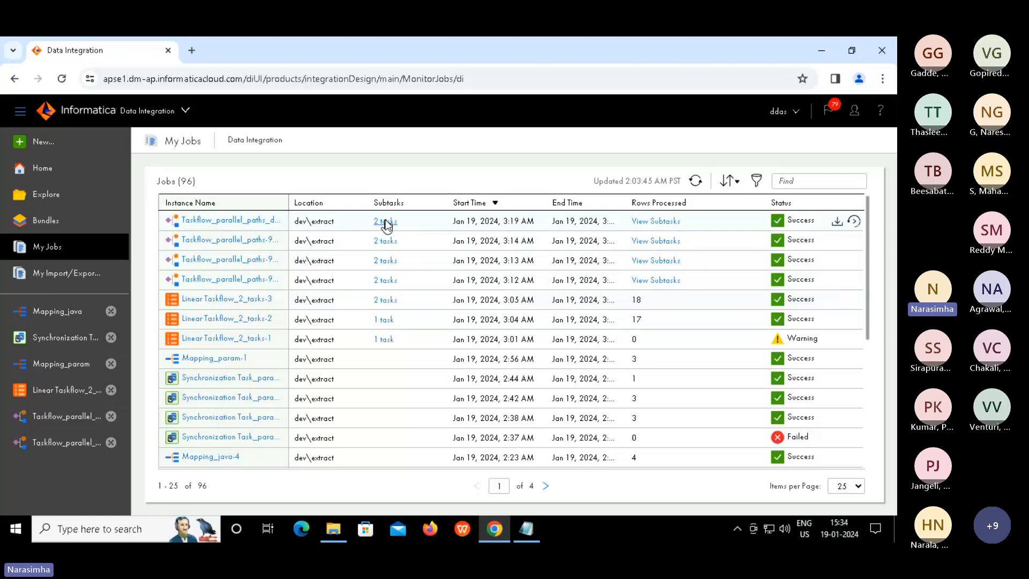
Open the latest Taskflow_parallel_paths_decision run's details from the My Jobs list
{"action": "left_click", "coordinate": [240, 220]}
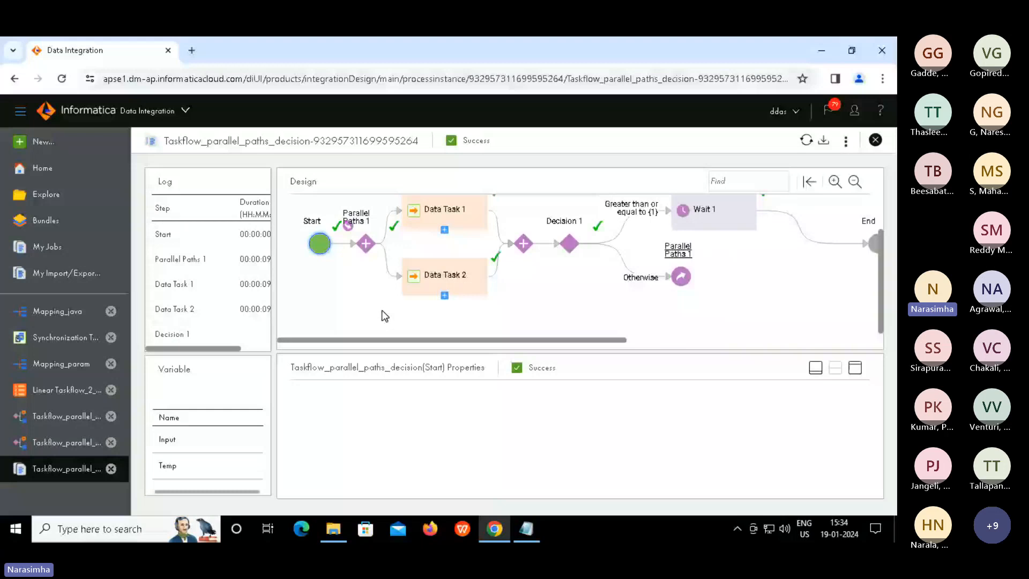
Review the run properties of the Start, Data Task 1 and Decision 1 steps
{"action": "scroll", "coordinate": [346, 292], "scroll_direction": "up", "scroll_amount": 1}
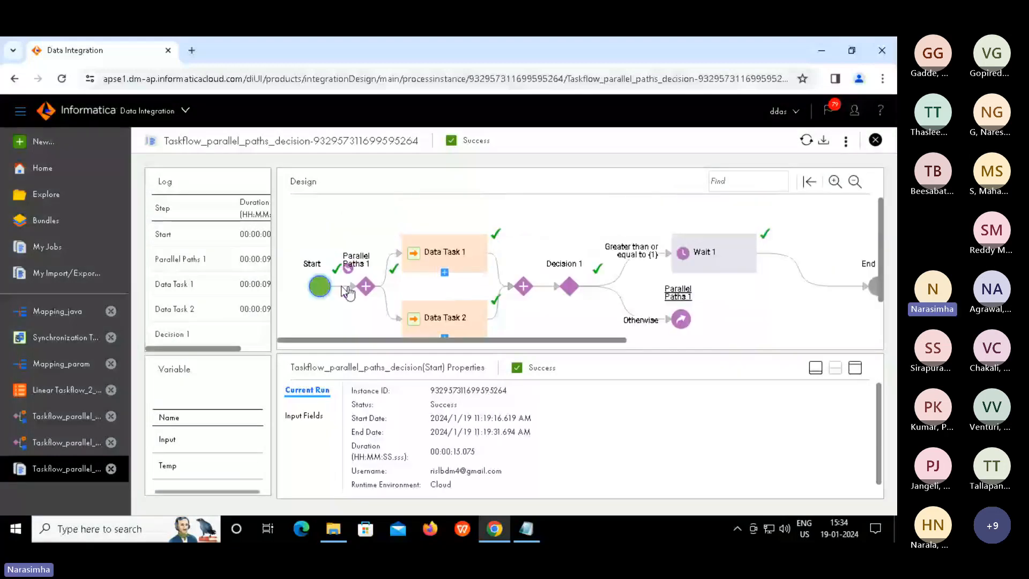
{"action": "left_click", "coordinate": [321, 288]}
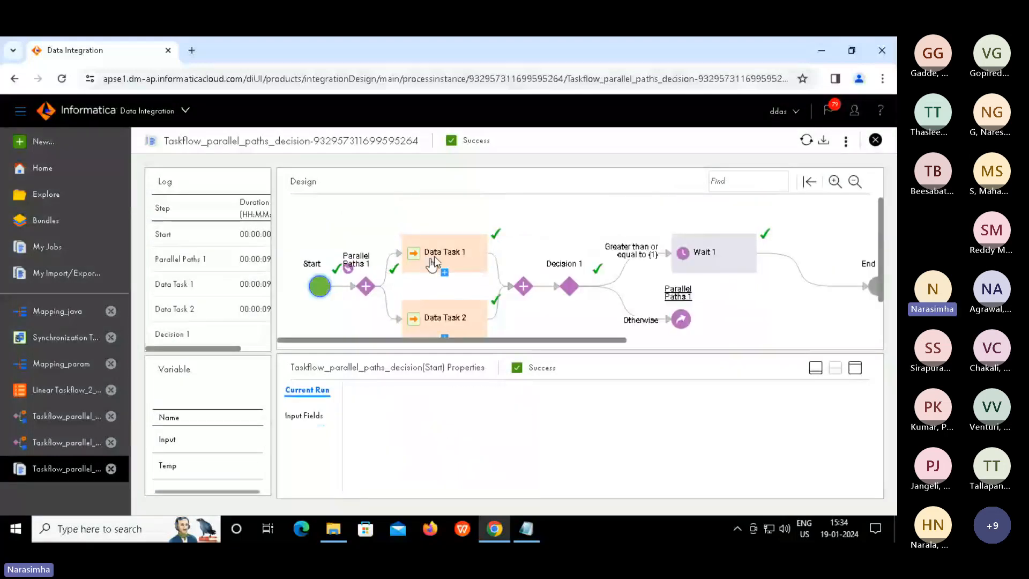
{"action": "left_click", "coordinate": [451, 256]}
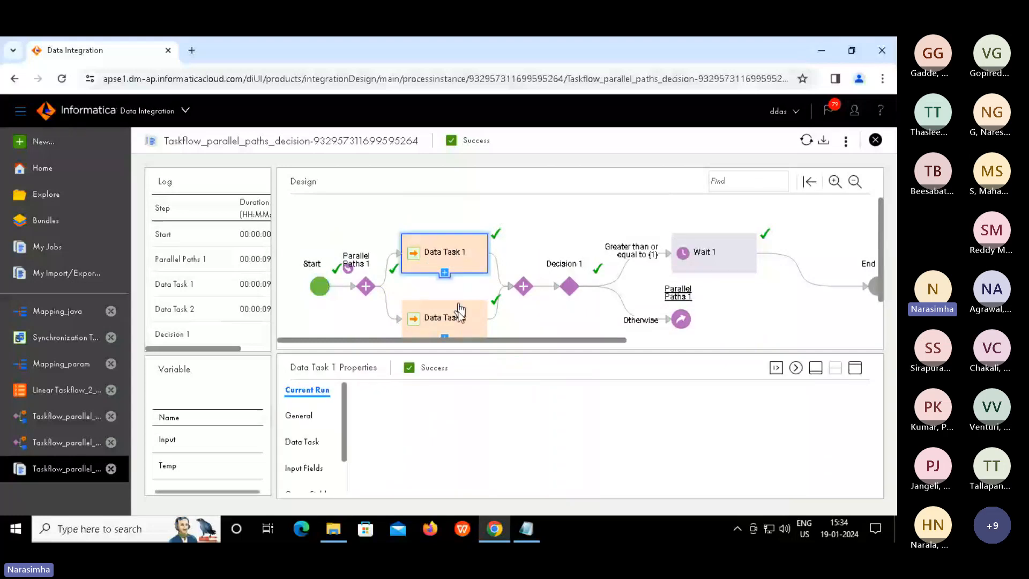
{"action": "left_click", "coordinate": [570, 285]}
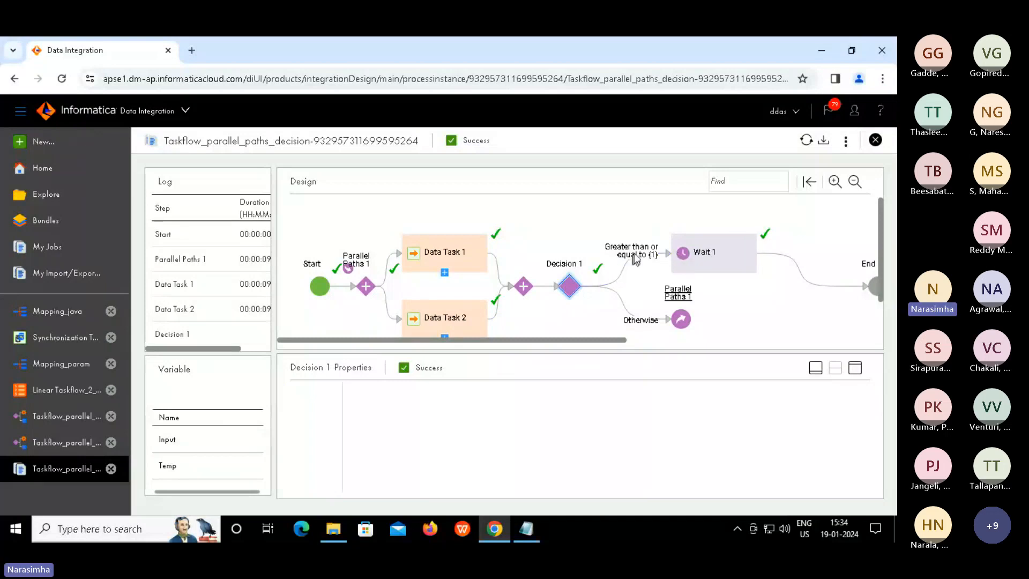
{"action": "left_click", "coordinate": [459, 253]}
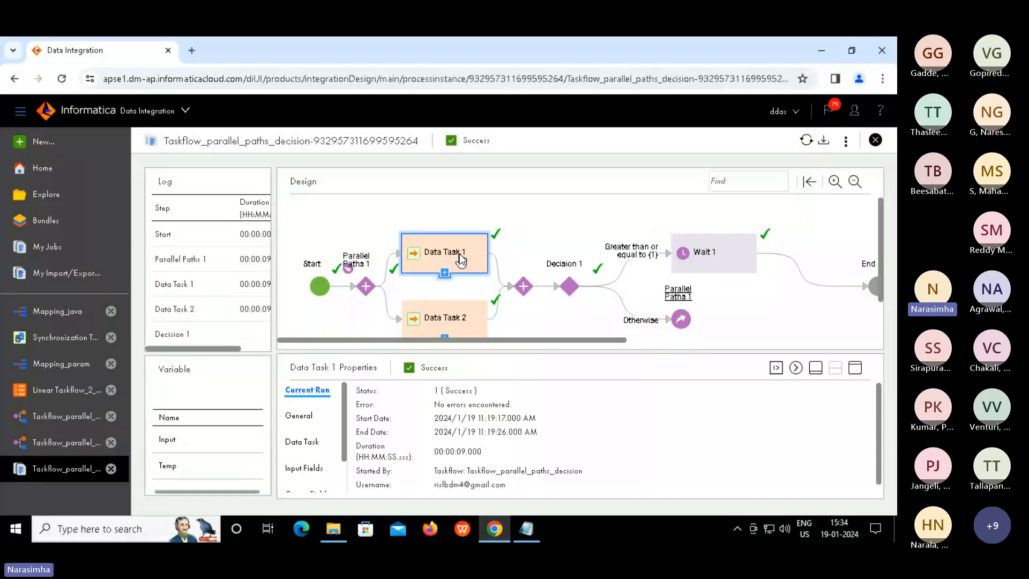
Maximize Data Task 1's properties and check its output fields: MappingTask_union, 17 rows succeeded
{"action": "left_click", "coordinate": [859, 373]}
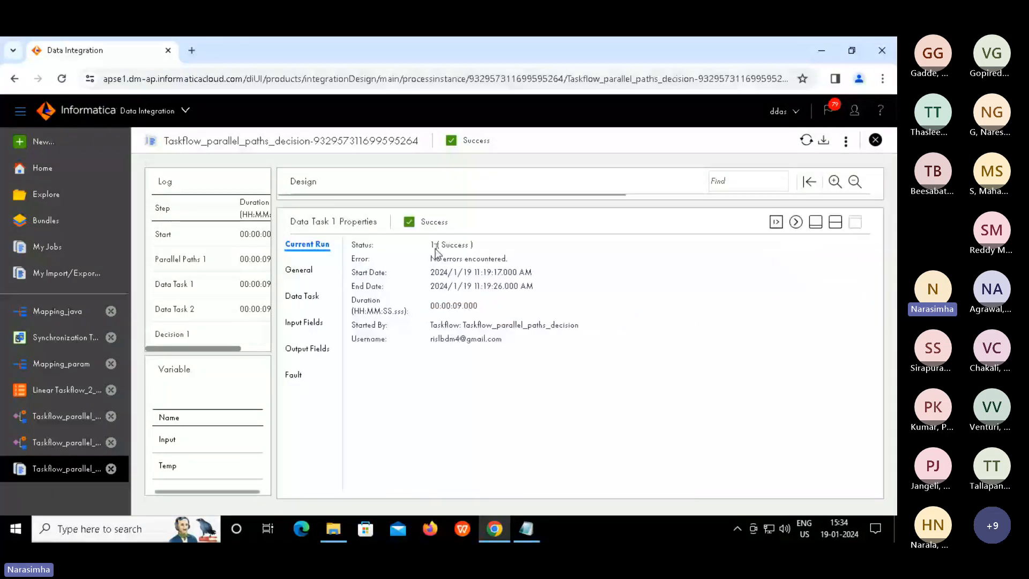
{"action": "left_click_drag", "start_coordinate": [435, 244], "coordinate": [467, 313]}
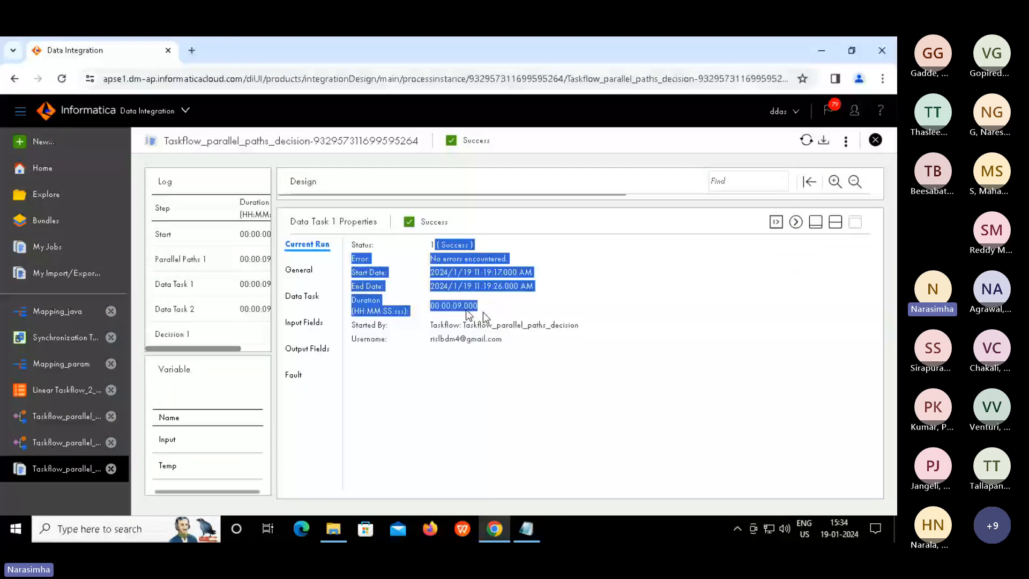
{"action": "left_click", "coordinate": [311, 354]}
{"action": "double_click", "coordinate": [497, 422]}
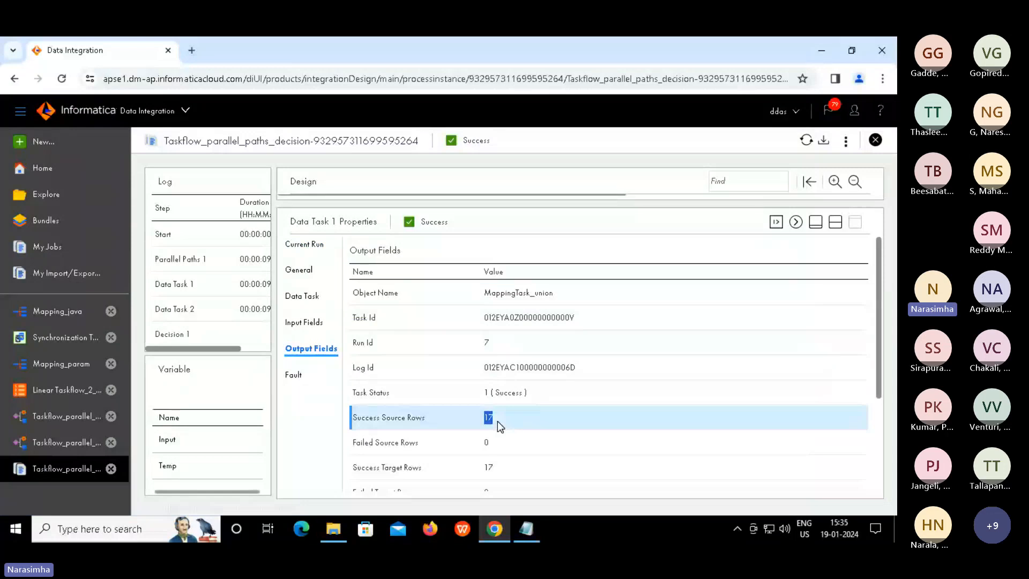
{"action": "left_click", "coordinate": [836, 222]}
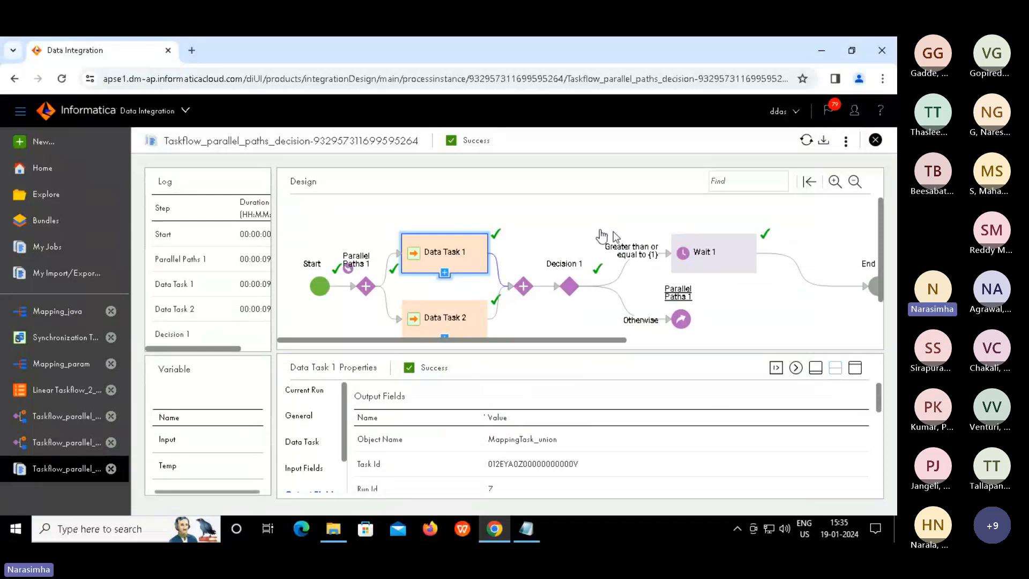
Check Wait 1 and Data Task 2's output fields: 5 source rows and 1 target row succeeded
{"action": "left_click", "coordinate": [714, 258]}
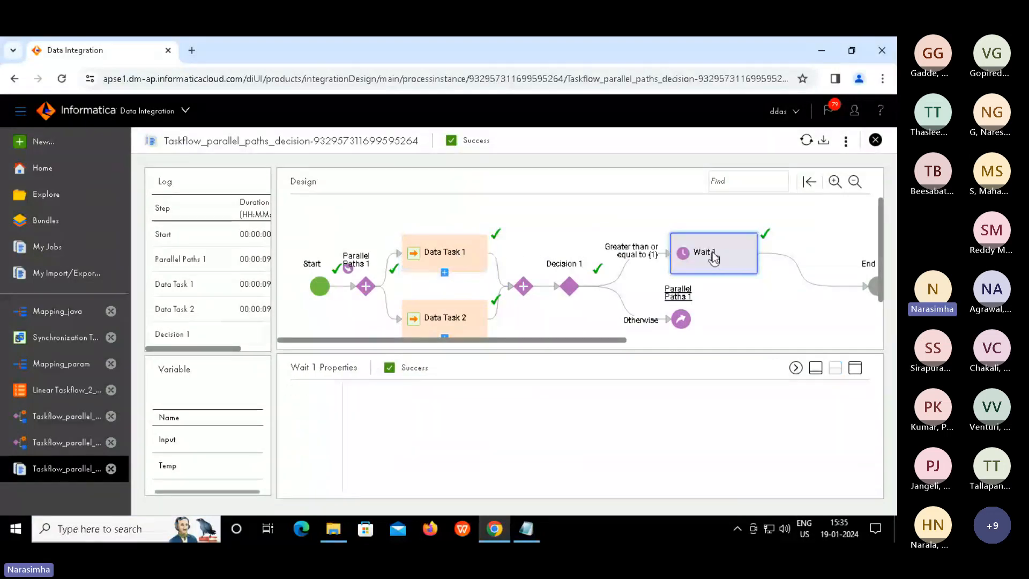
{"action": "left_click", "coordinate": [449, 317]}
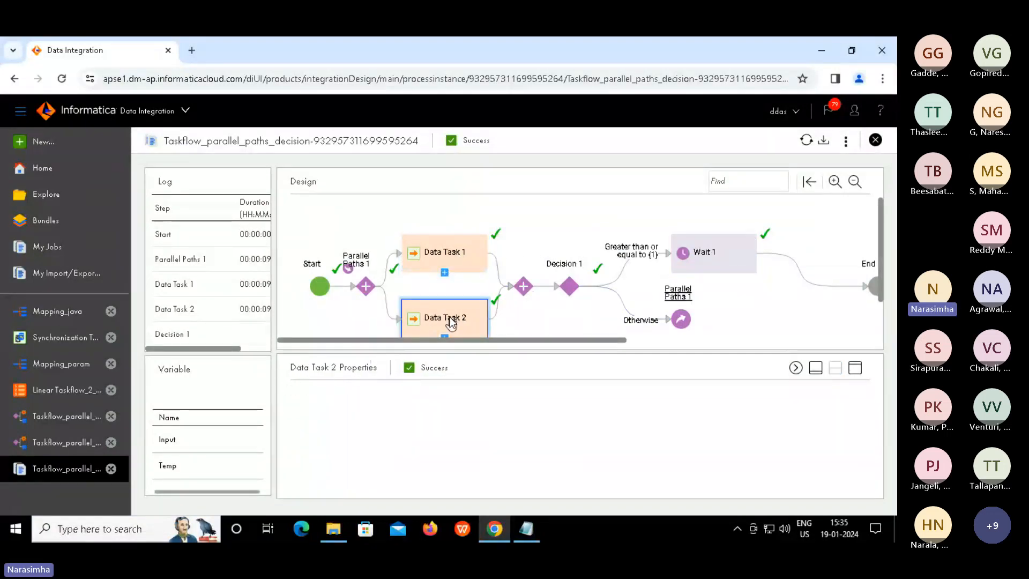
{"action": "left_click", "coordinate": [857, 368]}
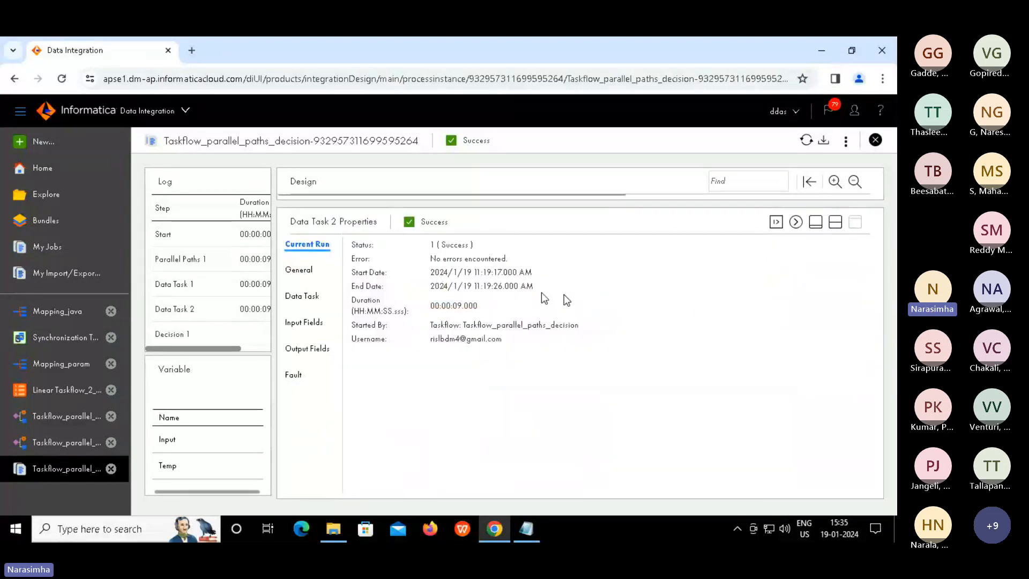
{"action": "left_click", "coordinate": [316, 347]}
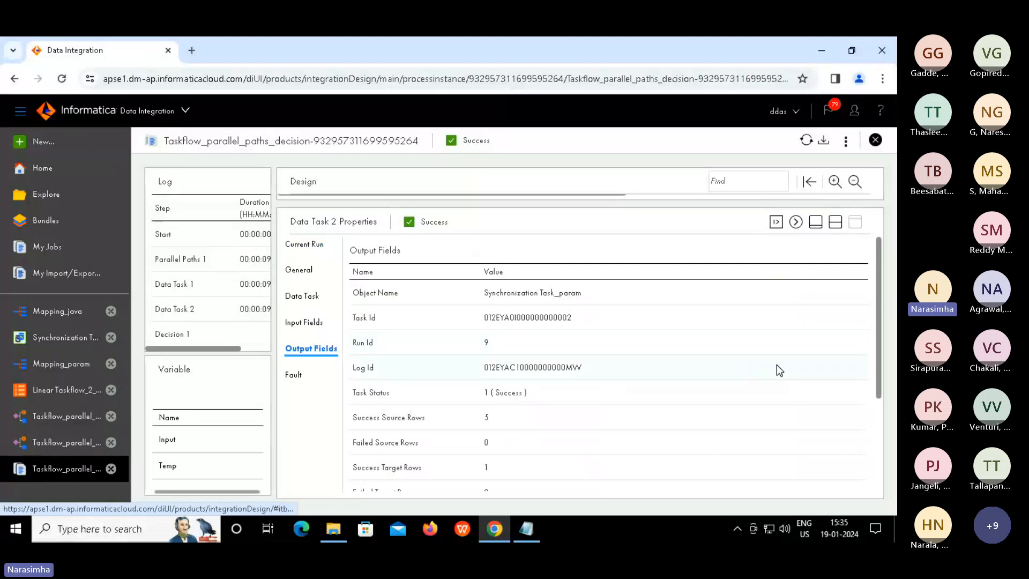
{"action": "double_click", "coordinate": [523, 422]}
{"action": "double_click", "coordinate": [529, 468]}
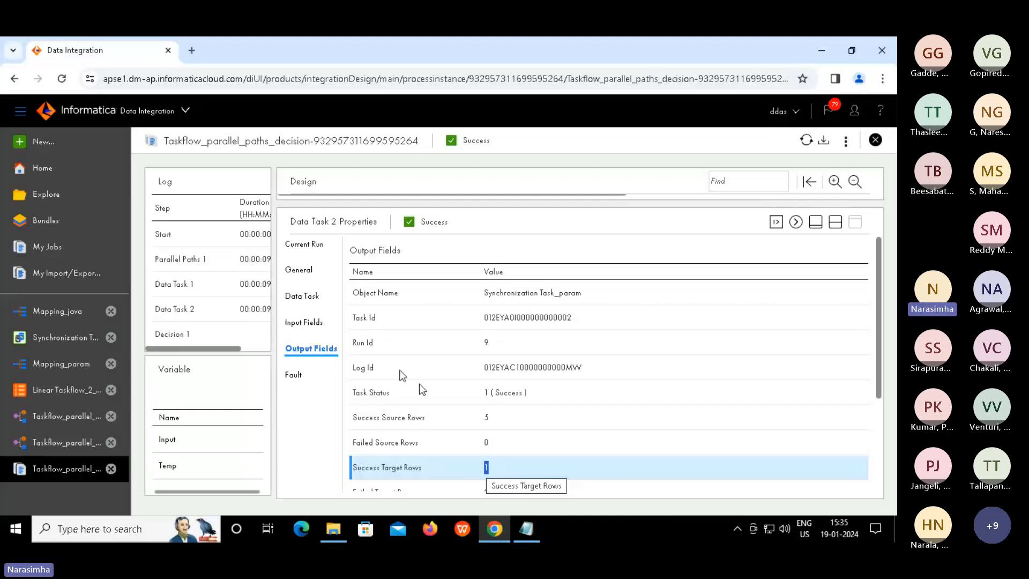
{"action": "left_click", "coordinate": [835, 222]}
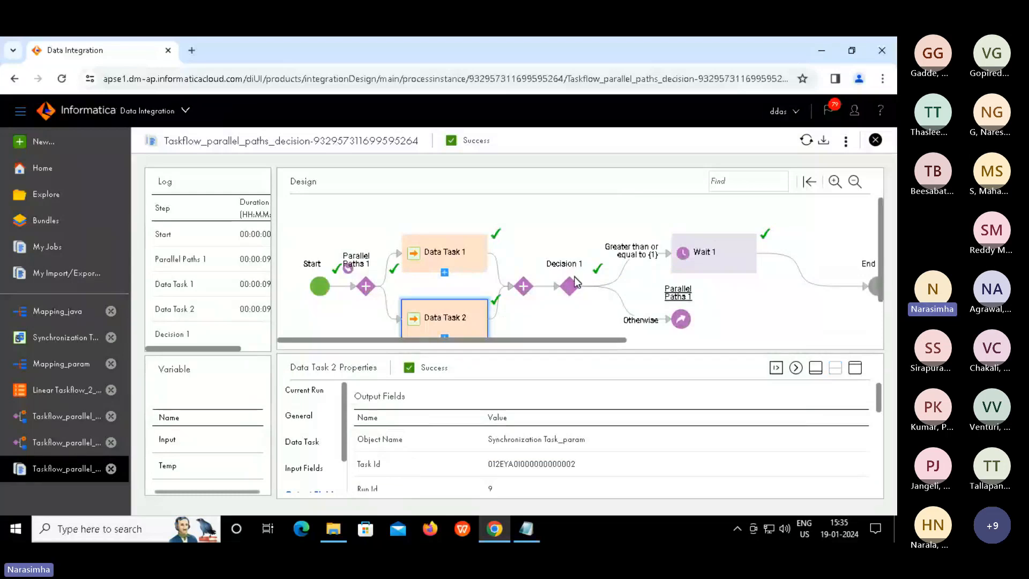
Review Decision 1, Wait 1 and the whole run's properties: Success, duration 00:00:15.075
{"action": "left_click", "coordinate": [571, 286]}
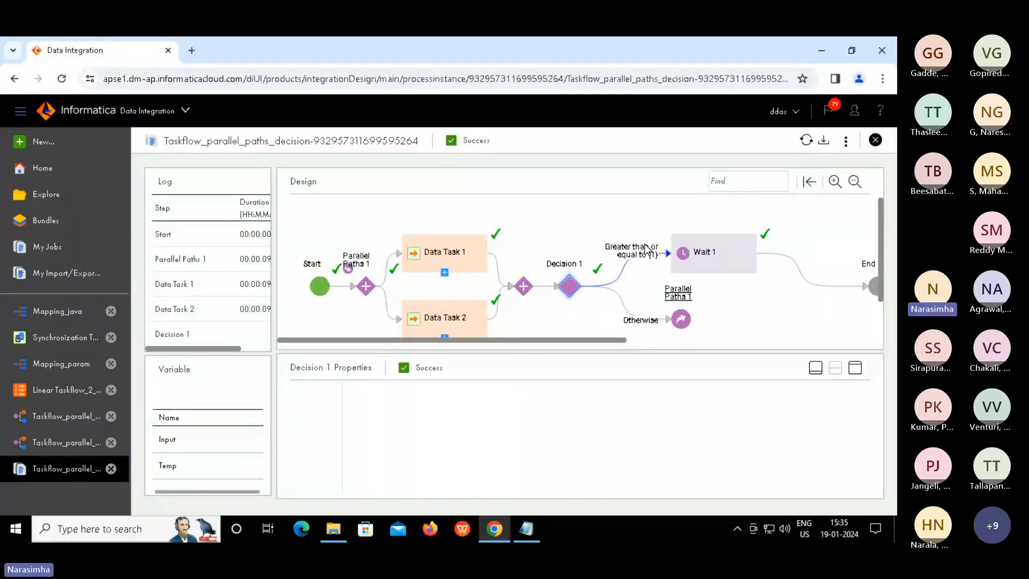
{"action": "left_click", "coordinate": [711, 256]}
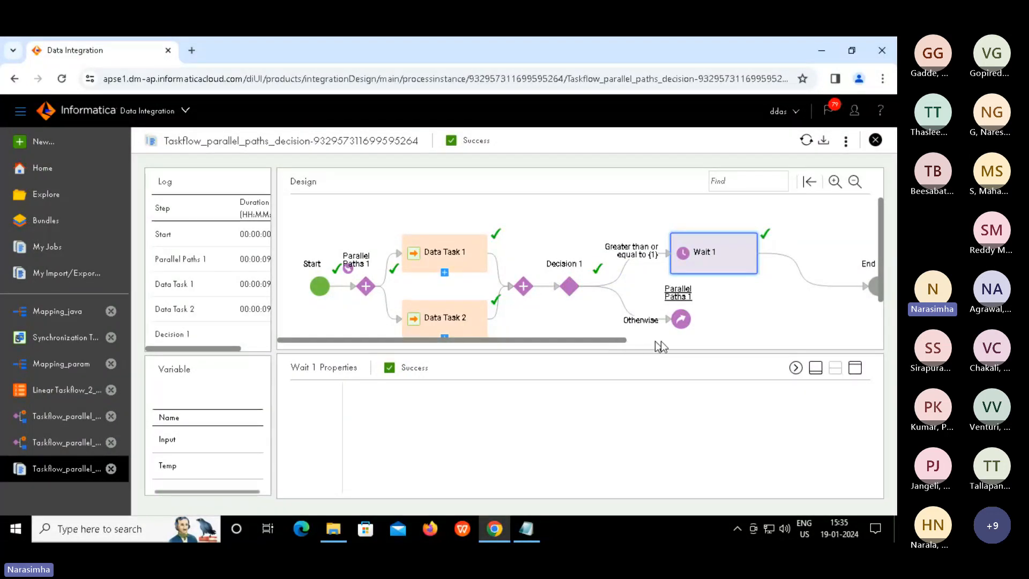
{"action": "left_click_drag", "start_coordinate": [613, 340], "coordinate": [686, 342]}
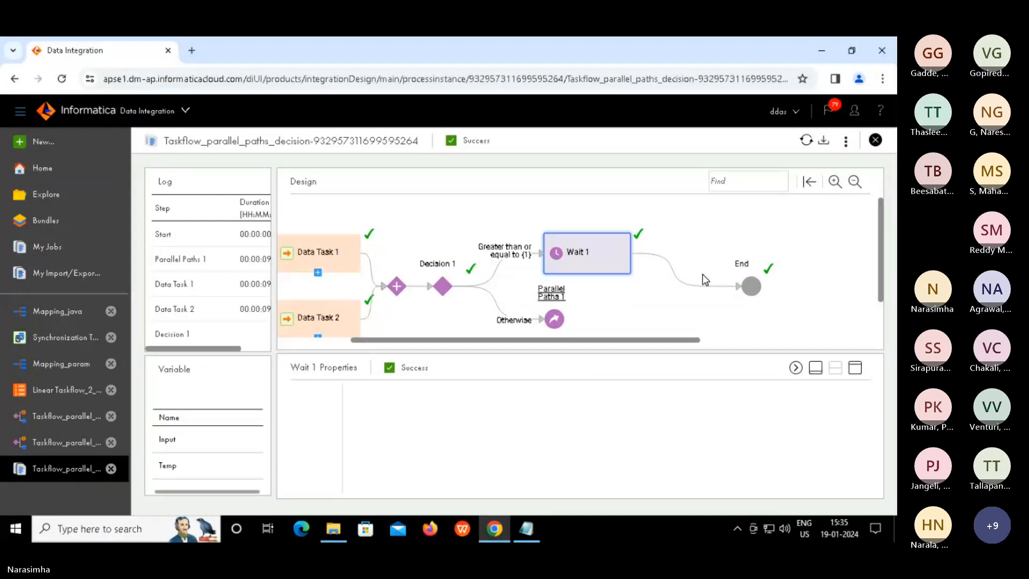
{"action": "left_click", "coordinate": [651, 301]}
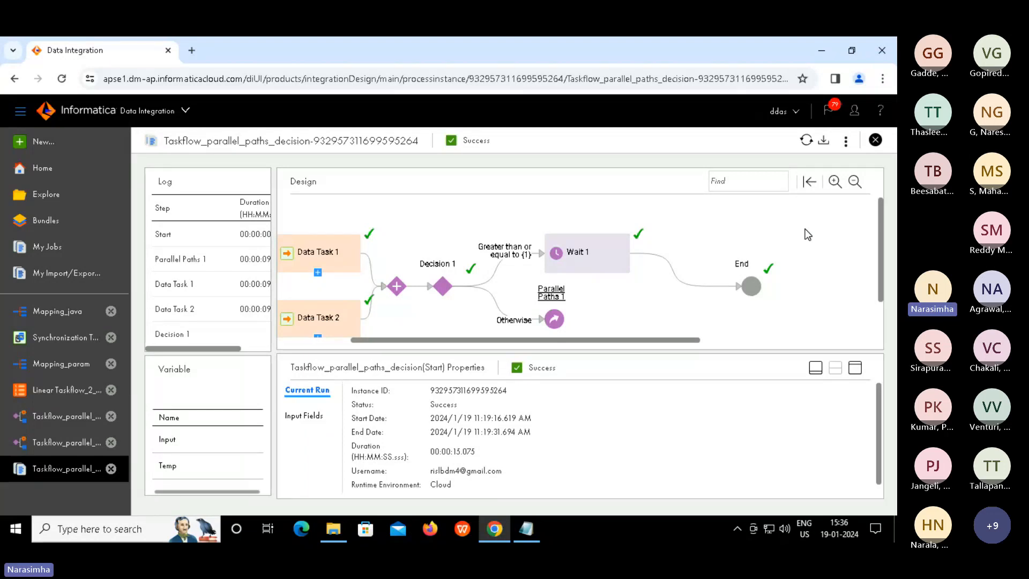
{"action": "left_click", "coordinate": [847, 146]}
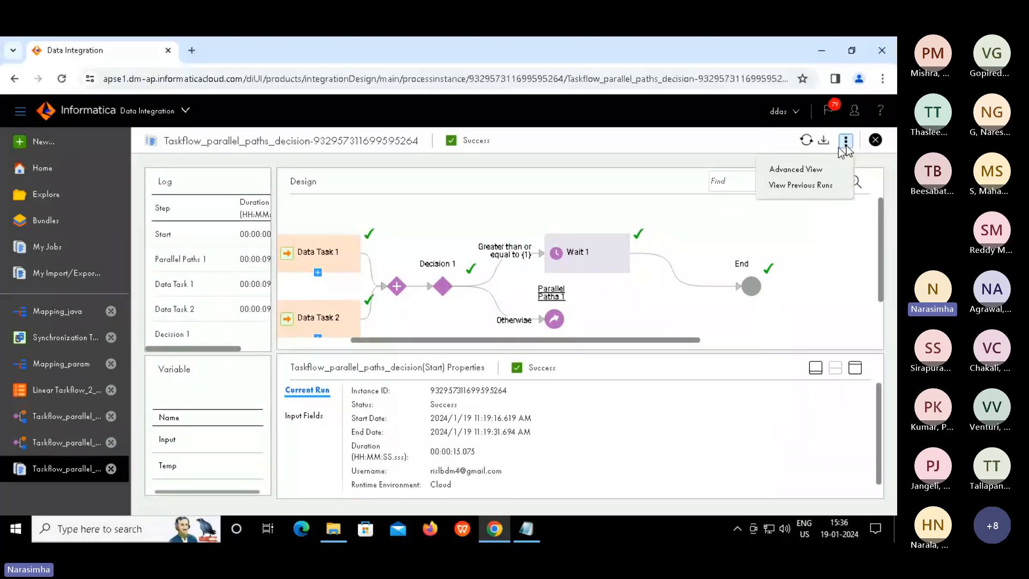
Open the run's Advanced View in Process Console, examine the activevos web address and scroll the diagram
{"action": "left_click", "coordinate": [801, 172]}
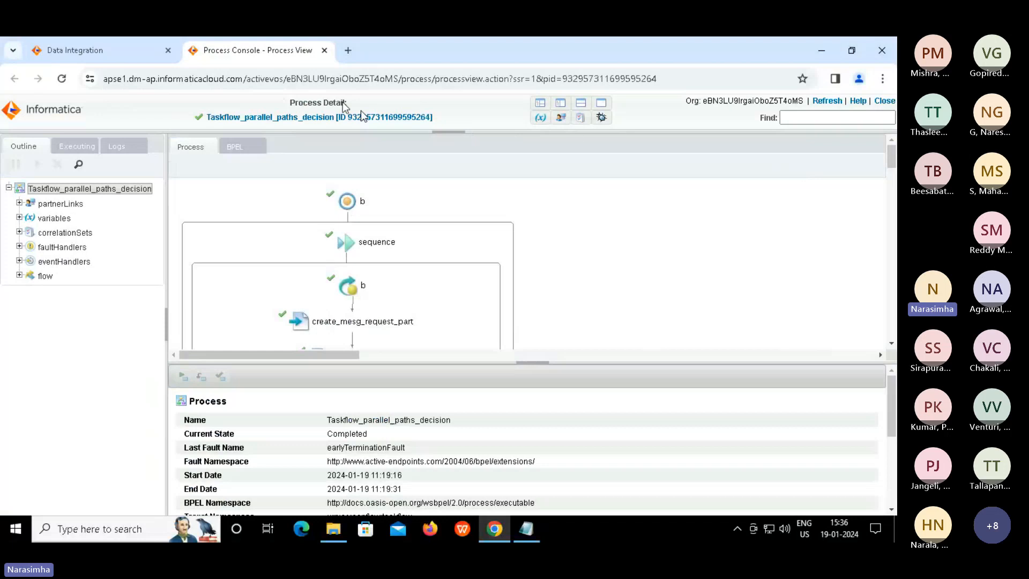
{"action": "left_click", "coordinate": [262, 79]}
{"action": "left_click", "coordinate": [262, 79]}
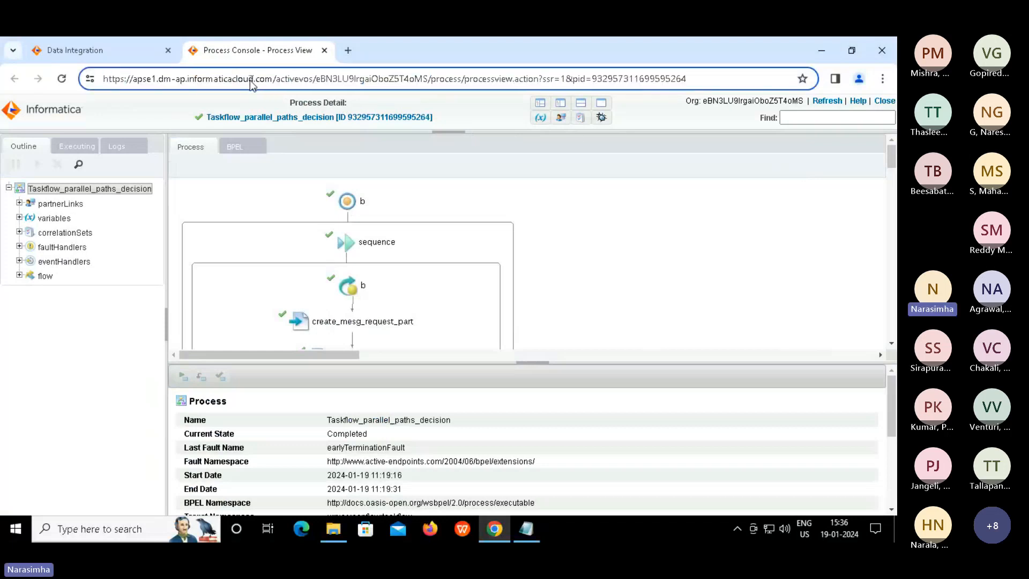
{"action": "left_click_drag", "start_coordinate": [276, 79], "coordinate": [316, 79]}
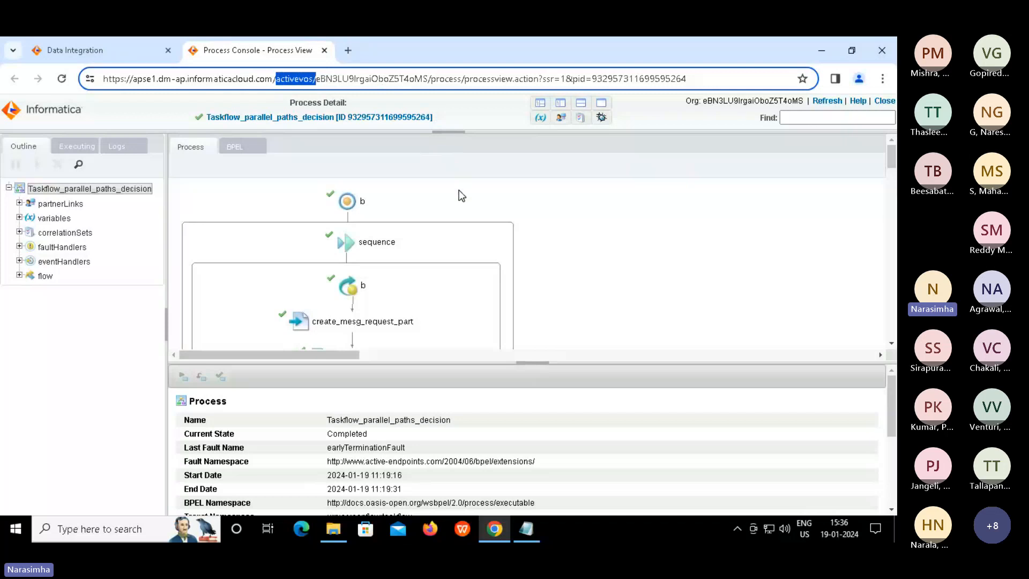
{"action": "left_click", "coordinate": [425, 199]}
{"action": "scroll", "coordinate": [425, 199], "scroll_direction": "down", "scroll_amount": 2}
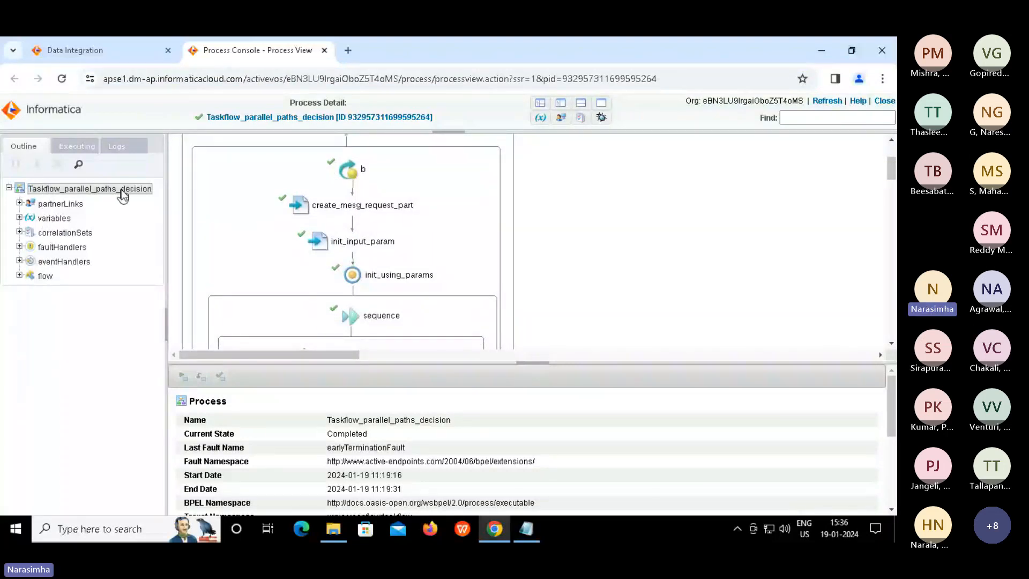
Expand the process variables and inspect the input variable's Current User value and the output variable
{"action": "left_click", "coordinate": [19, 218]}
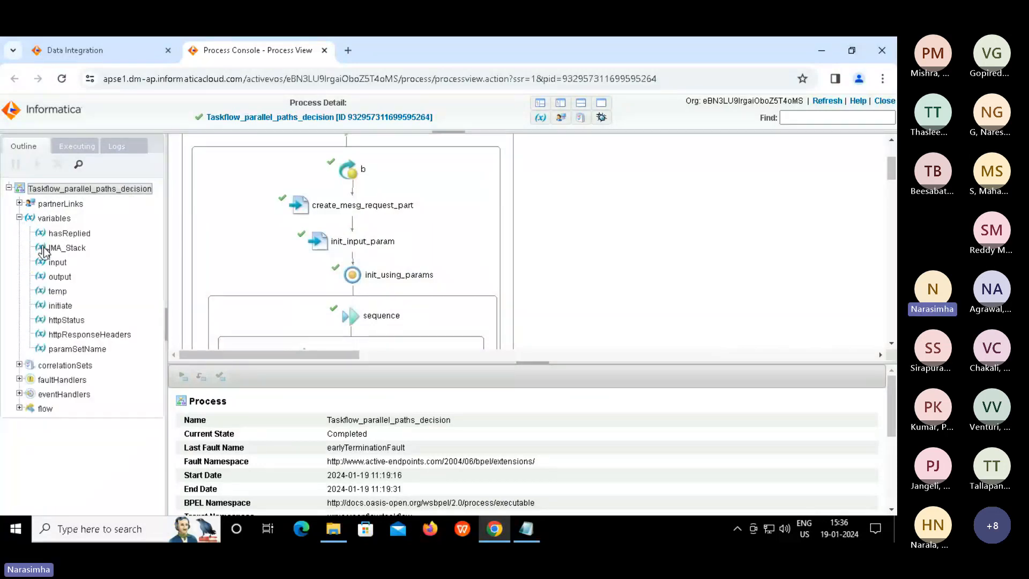
{"action": "left_click", "coordinate": [57, 262]}
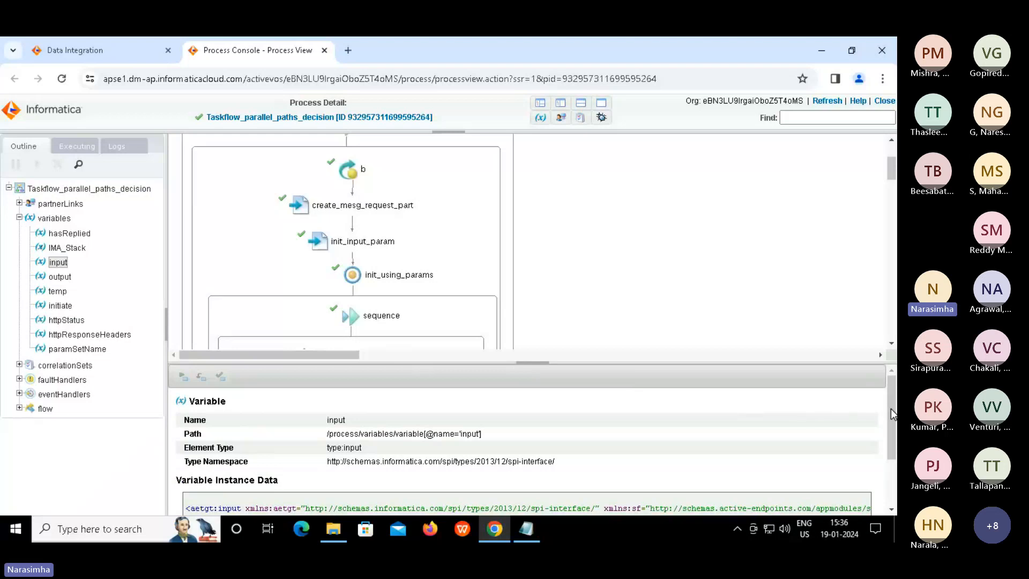
{"action": "left_click_drag", "start_coordinate": [891, 408], "coordinate": [891, 454]}
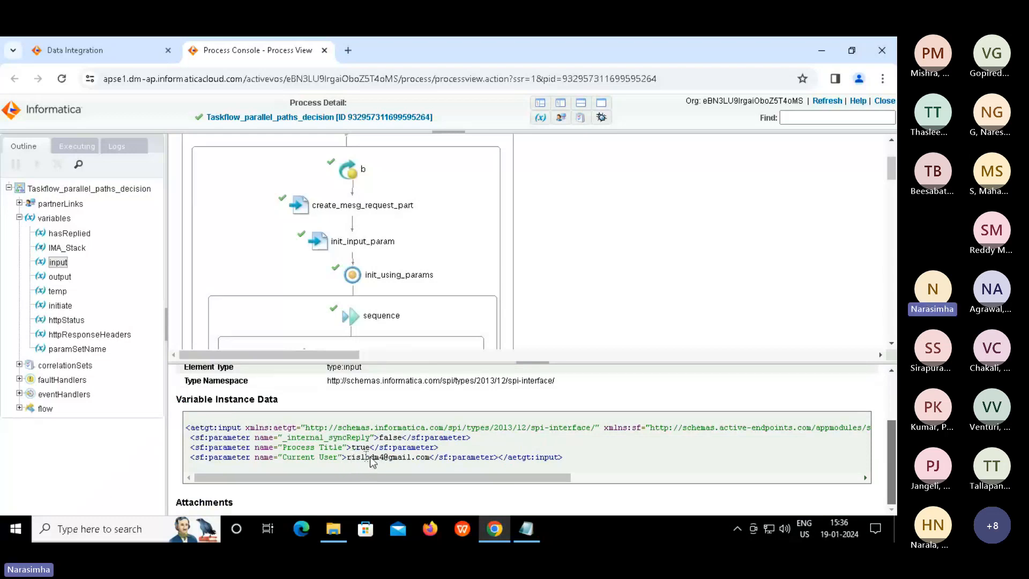
{"action": "left_click_drag", "start_coordinate": [352, 457], "coordinate": [424, 460]}
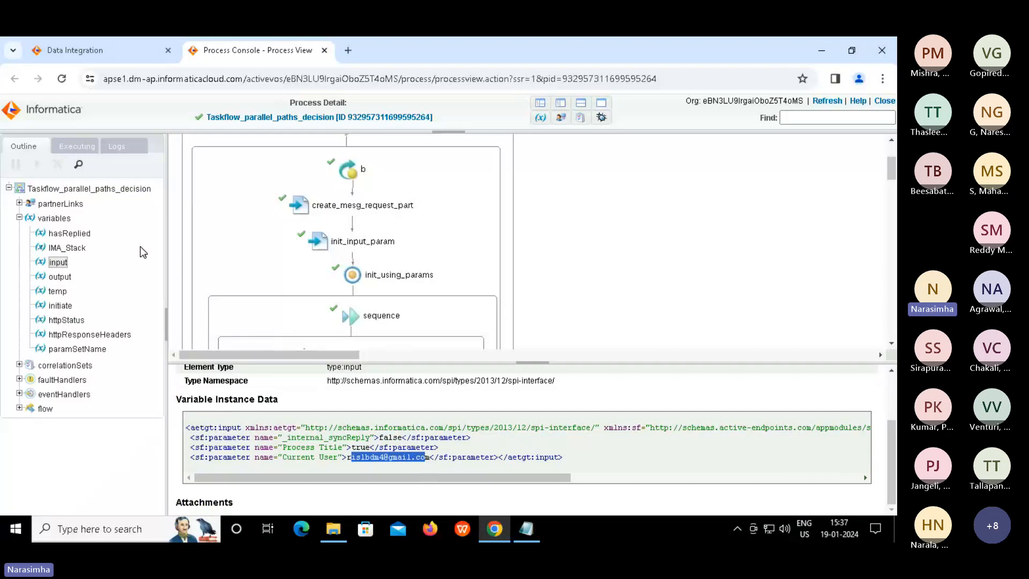
{"action": "left_click", "coordinate": [60, 277]}
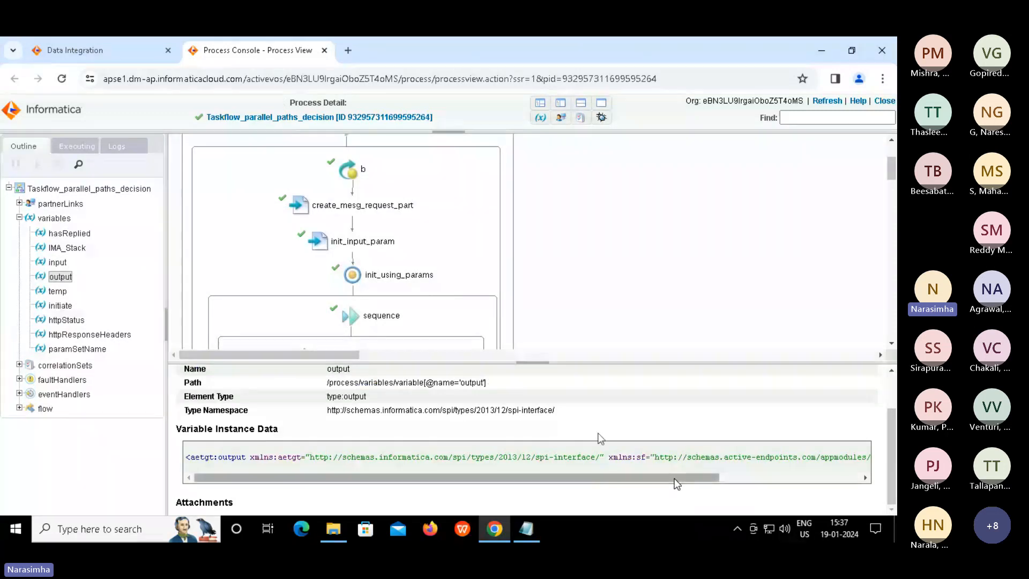
{"action": "left_click", "coordinate": [350, 245]}
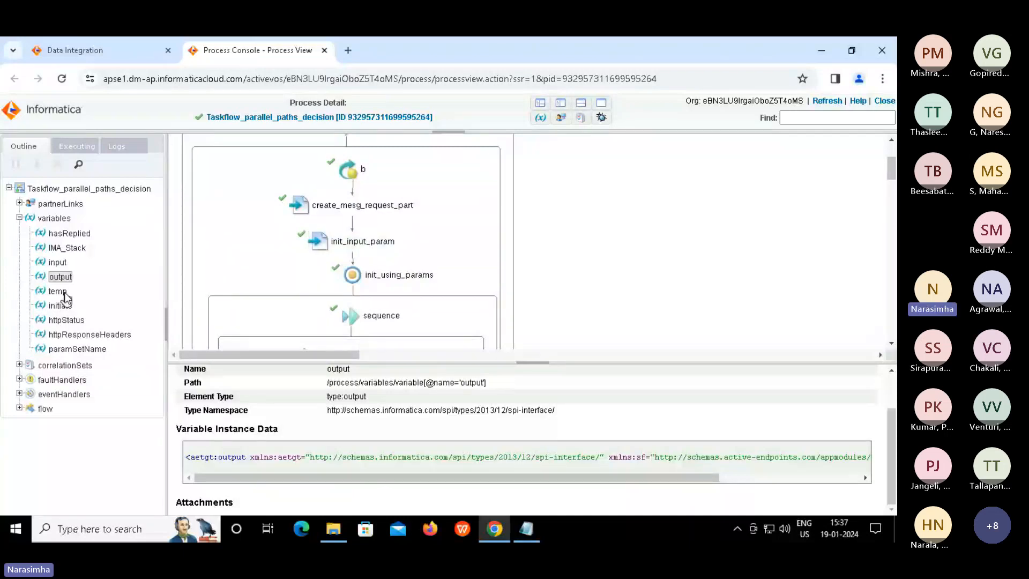
Inspect the temp variable's MappingTask_union XML showing 17 rows with no errors, then collapse the variables
{"action": "left_click", "coordinate": [59, 291]}
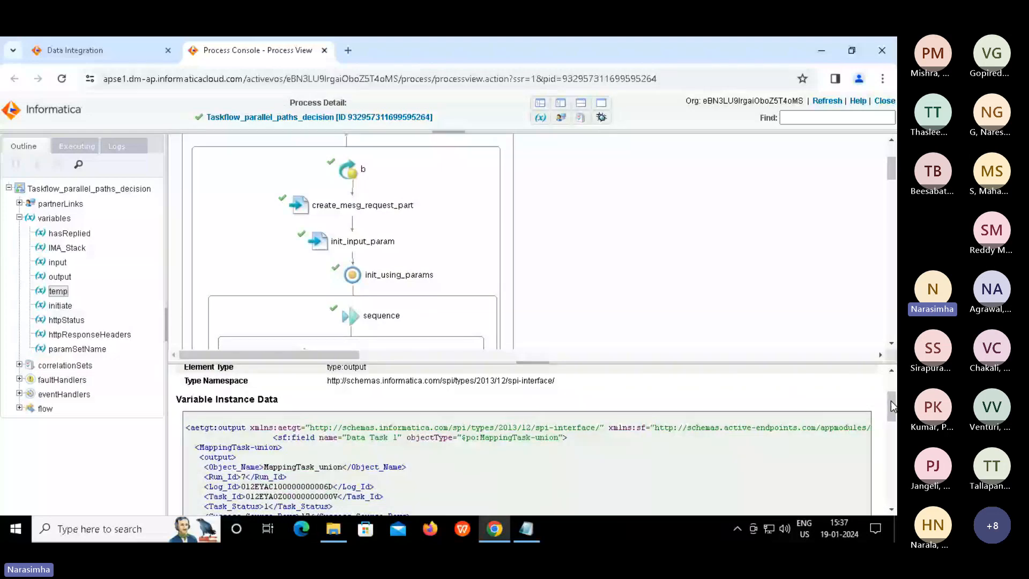
{"action": "left_click_drag", "start_coordinate": [891, 401], "coordinate": [888, 419]}
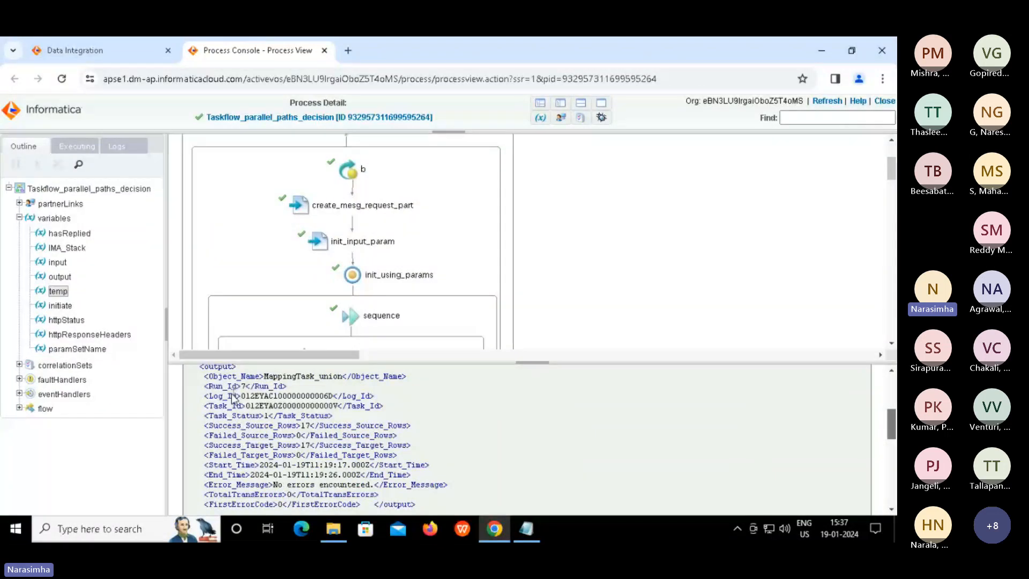
{"action": "left_click_drag", "start_coordinate": [227, 386], "coordinate": [439, 492]}
{"action": "left_click", "coordinate": [440, 492]}
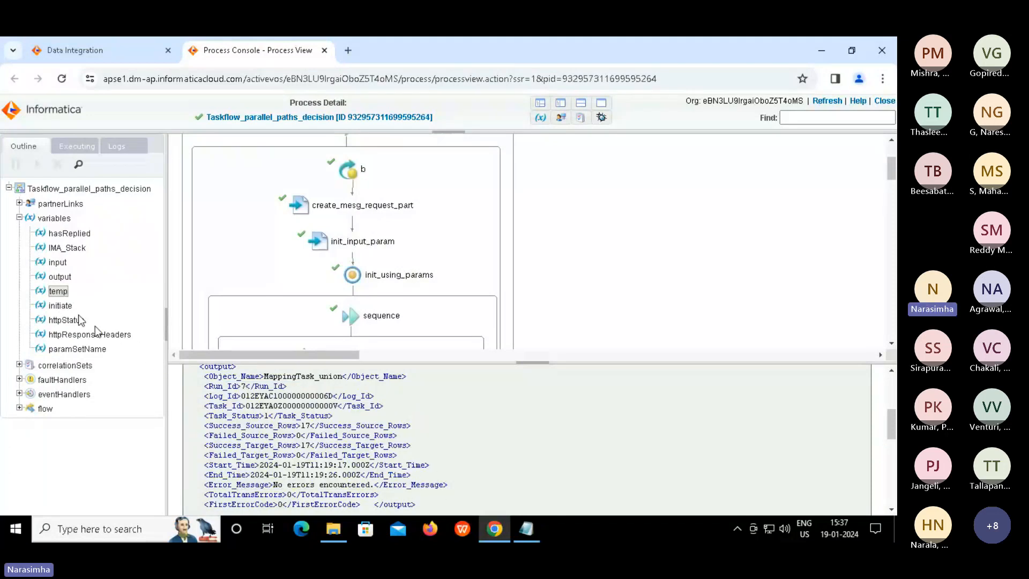
{"action": "left_click", "coordinate": [19, 219]}
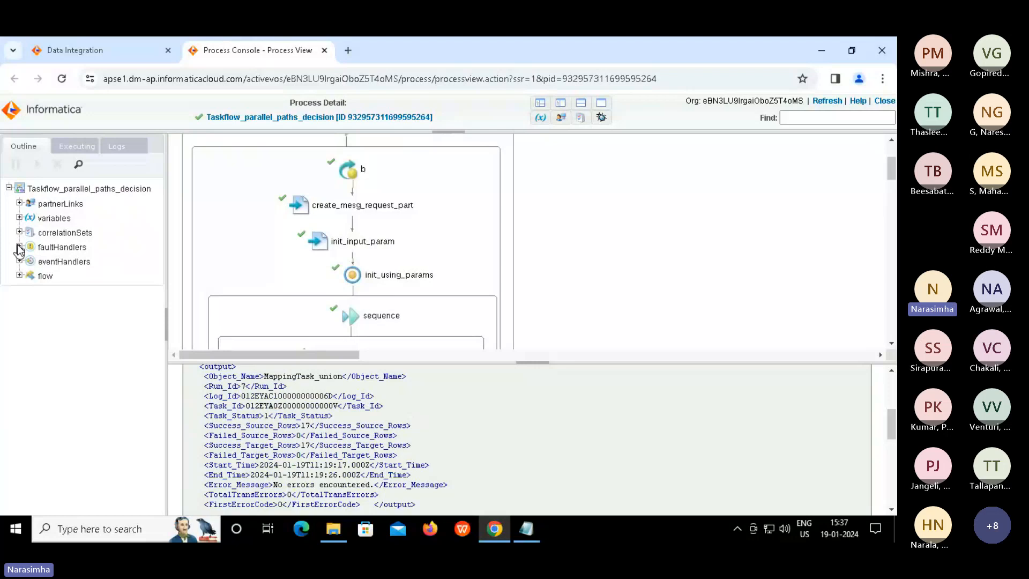
Expand the faultHandlers node and view the fault handlers' diagram and state
{"action": "left_click", "coordinate": [19, 247]}
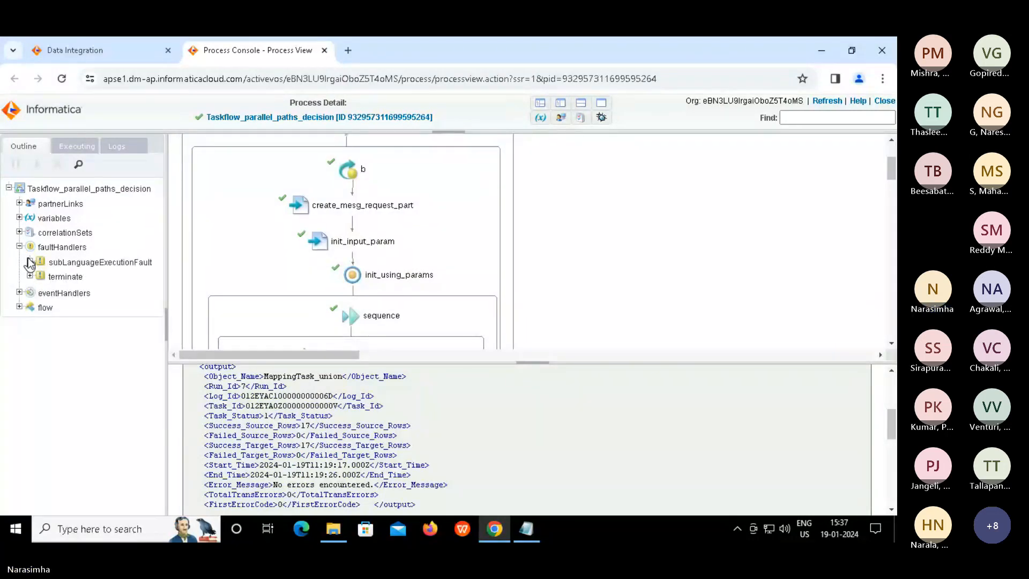
{"action": "left_click", "coordinate": [57, 250]}
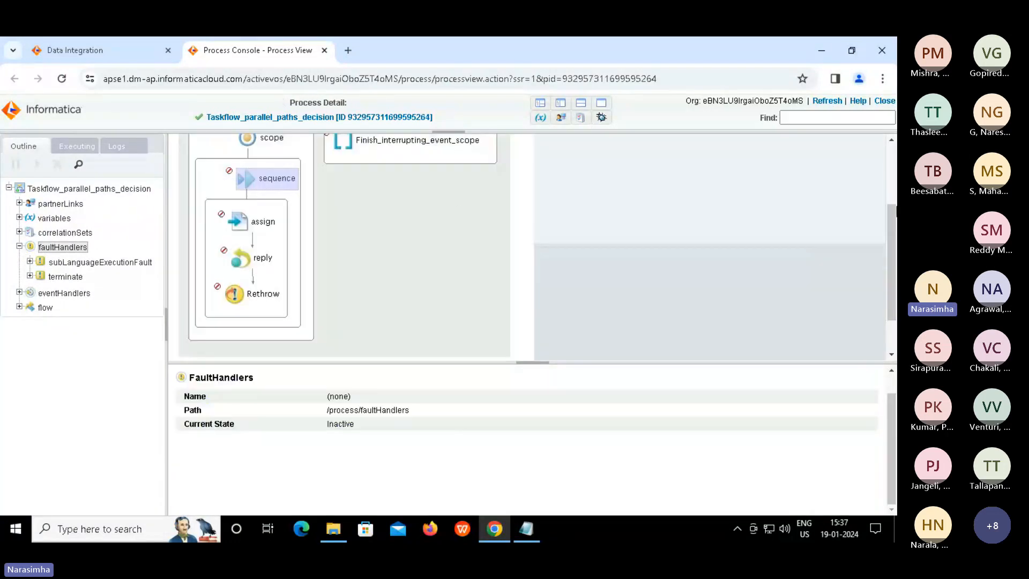
{"action": "left_click_drag", "start_coordinate": [892, 228], "coordinate": [887, 96]}
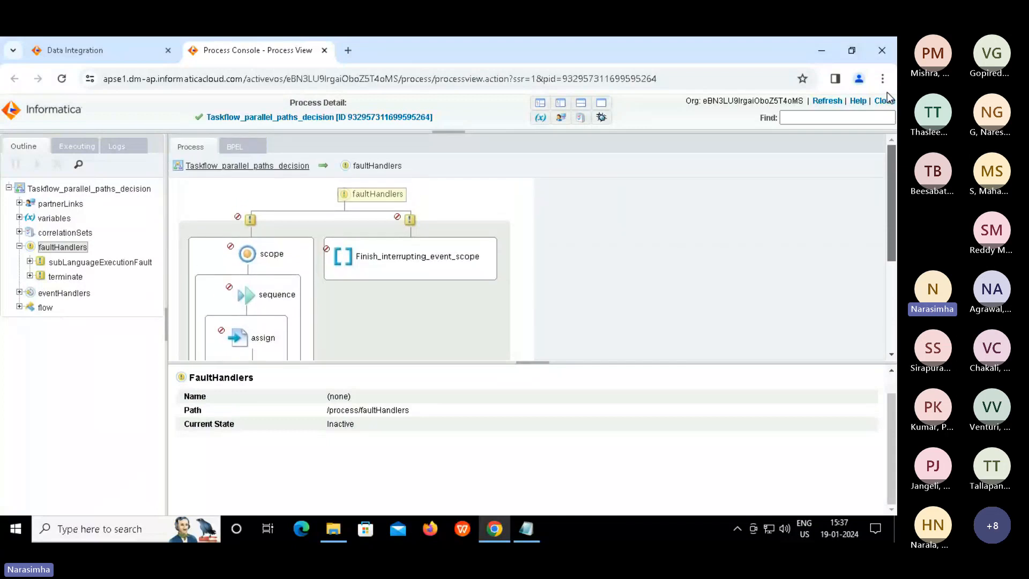
Show the root process diagram and its properties: Process Version 1.00, Suppress Join Failure yes, two subprocess IDs
{"action": "left_click", "coordinate": [89, 190]}
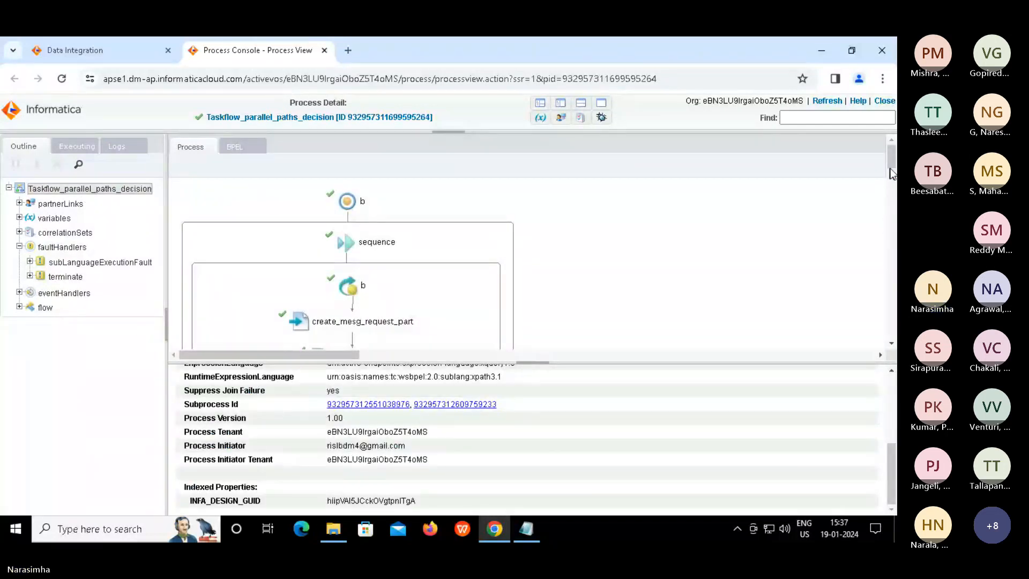
{"action": "left_click_drag", "start_coordinate": [891, 163], "coordinate": [873, 239]}
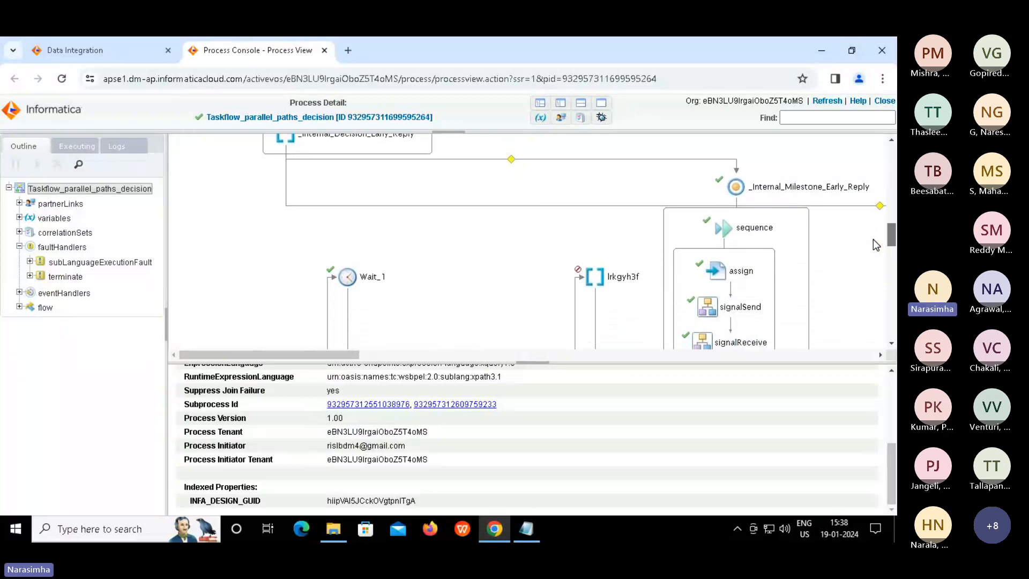
{"action": "left_click_drag", "start_coordinate": [323, 354], "coordinate": [561, 363]}
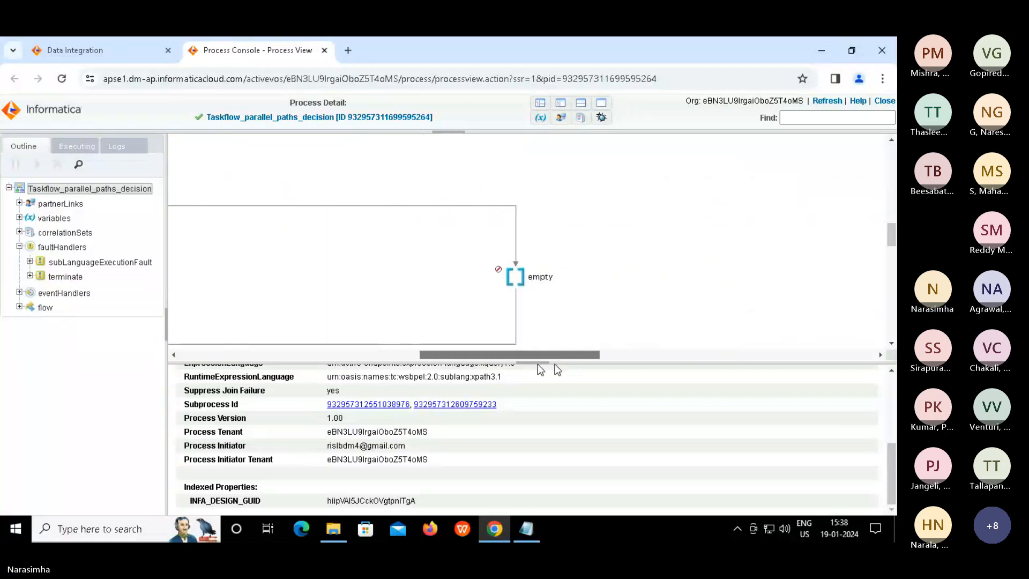
{"action": "left_click_drag", "start_coordinate": [464, 370], "coordinate": [328, 372]}
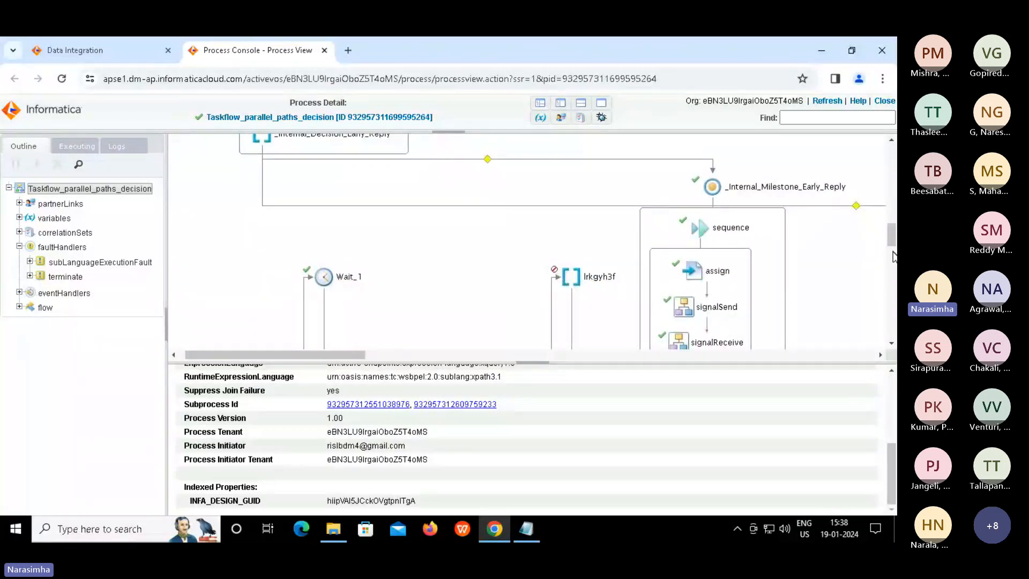
{"action": "left_click_drag", "start_coordinate": [893, 253], "coordinate": [869, 160]}
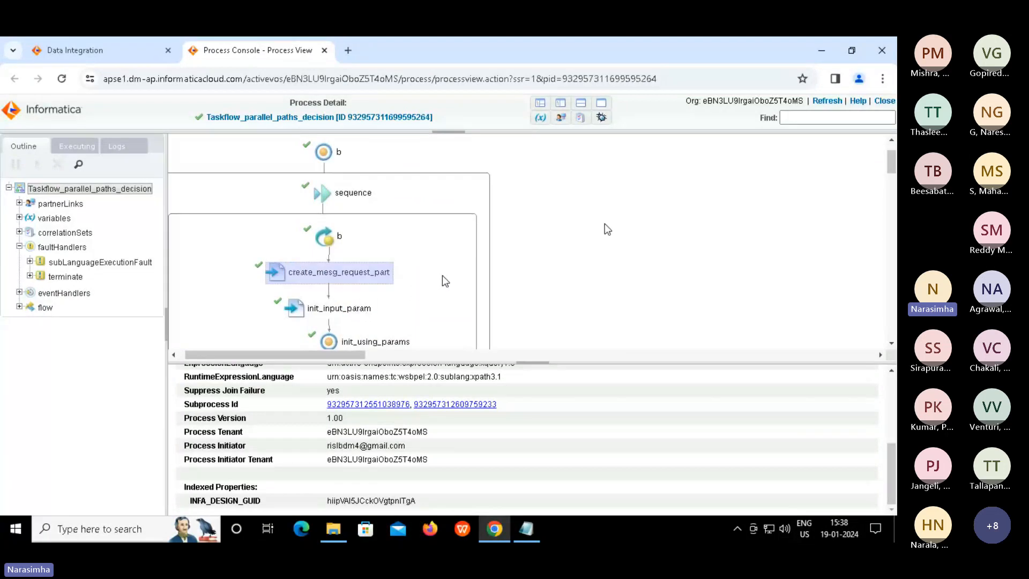
{"action": "left_click_drag", "start_coordinate": [895, 167], "coordinate": [881, 231]}
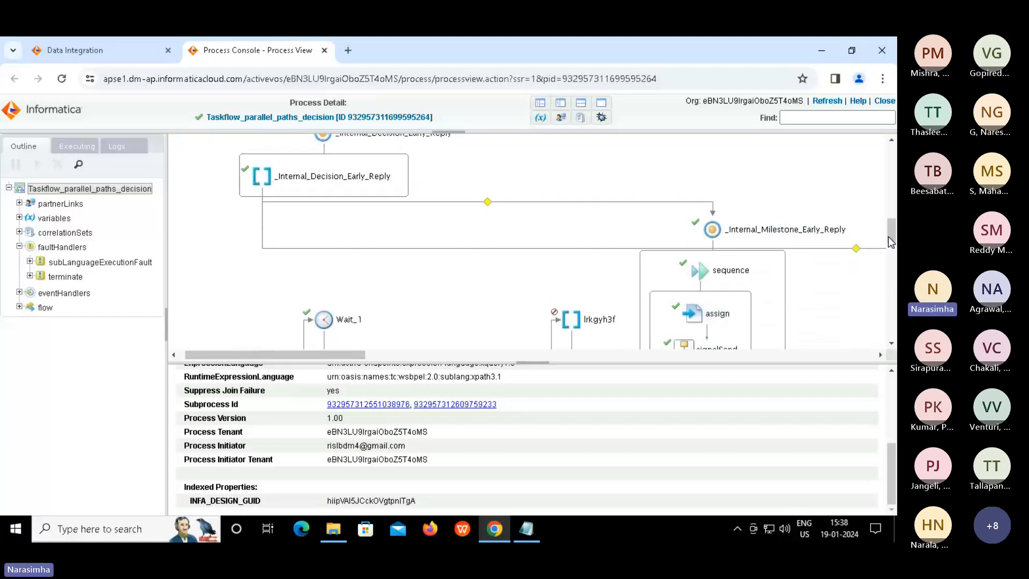
{"action": "scroll", "coordinate": [889, 240], "scroll_direction": "down", "scroll_amount": 3}
{"action": "scroll", "coordinate": [886, 243], "scroll_direction": "down", "scroll_amount": 1}
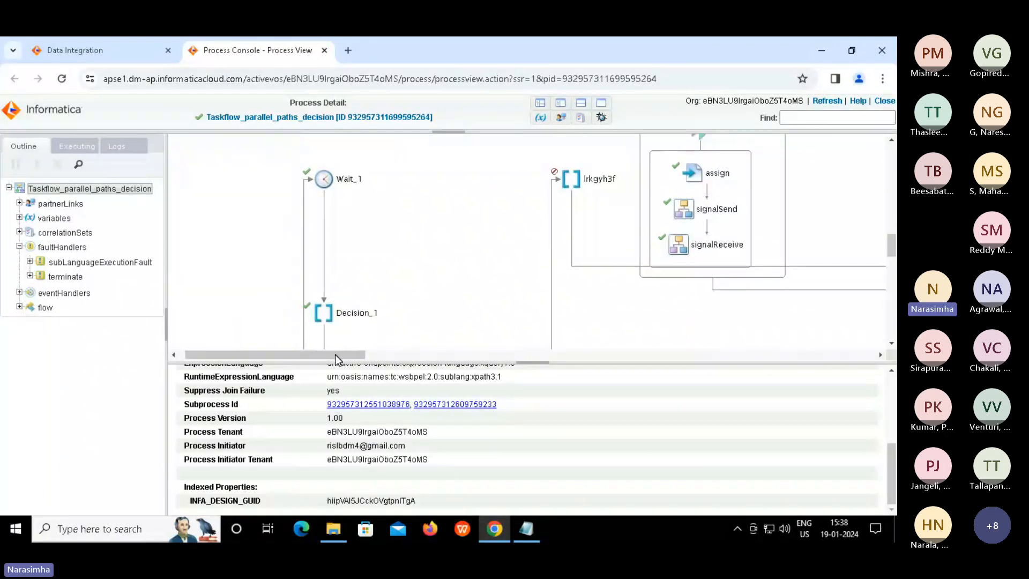
{"action": "left_click_drag", "start_coordinate": [336, 355], "coordinate": [554, 351]}
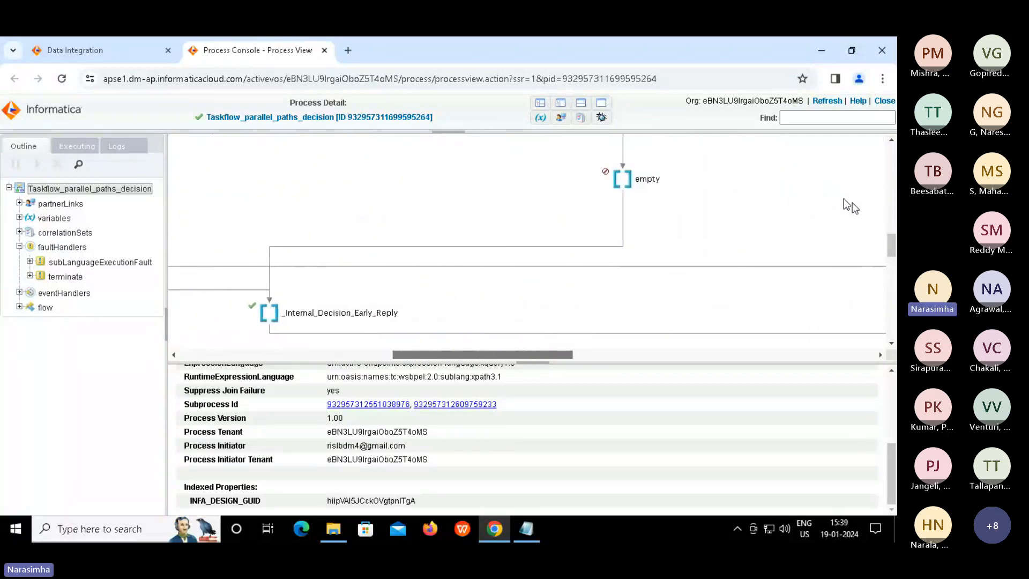
{"action": "left_click_drag", "start_coordinate": [893, 252], "coordinate": [887, 291]}
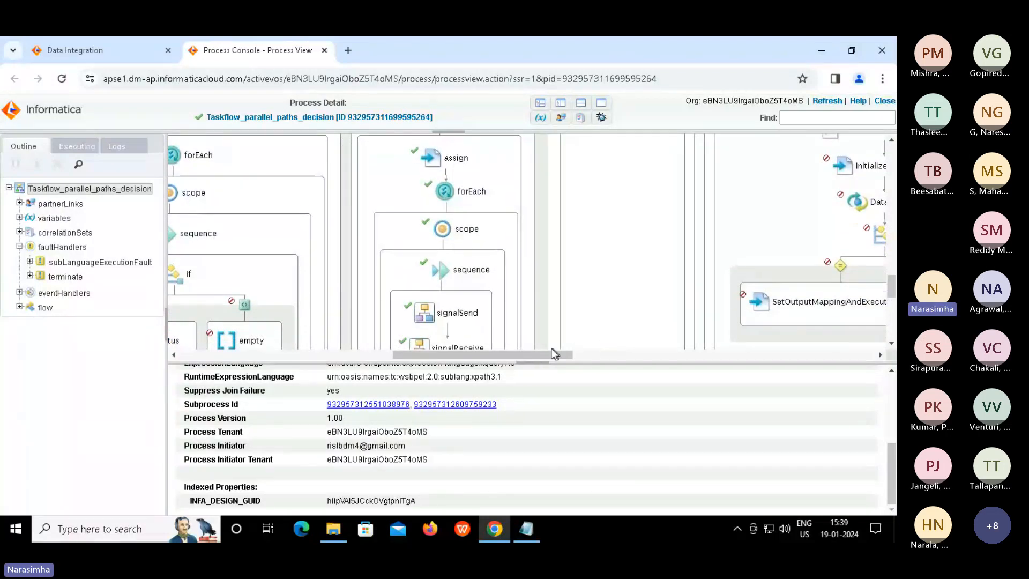
{"action": "left_click_drag", "start_coordinate": [571, 367], "coordinate": [720, 370]}
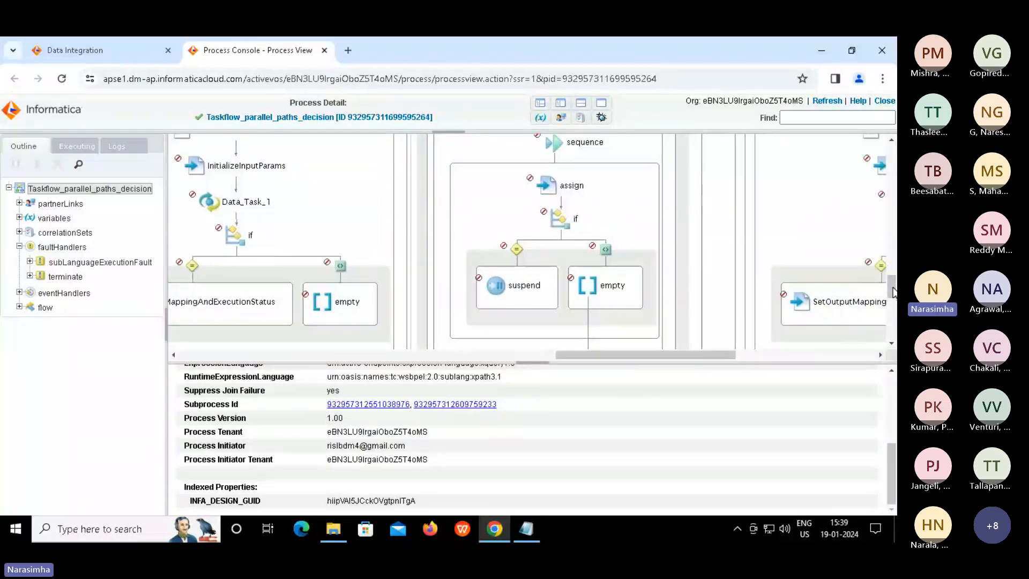
{"action": "left_click_drag", "start_coordinate": [894, 292], "coordinate": [894, 276]}
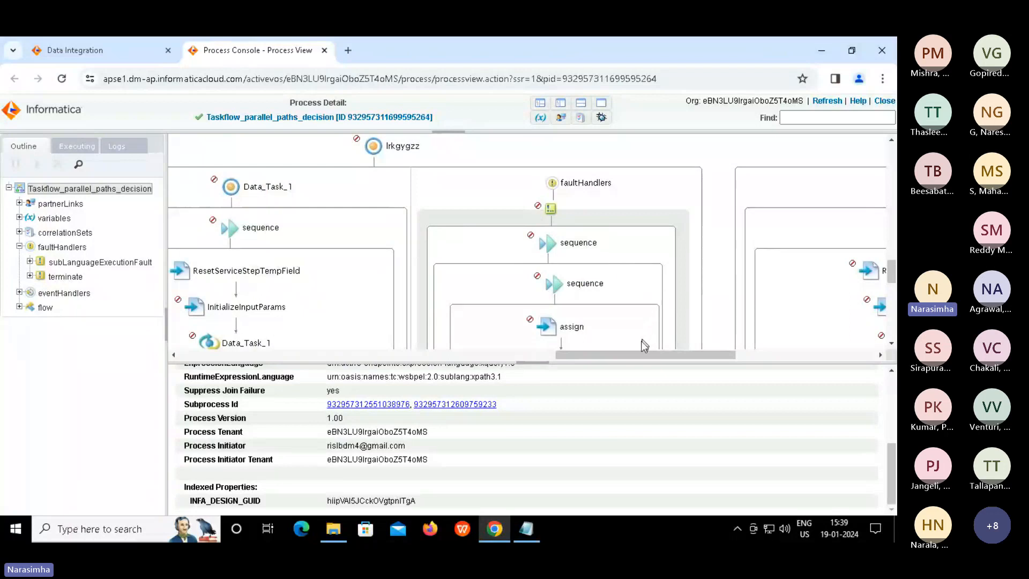
{"action": "left_click_drag", "start_coordinate": [638, 355], "coordinate": [704, 364]}
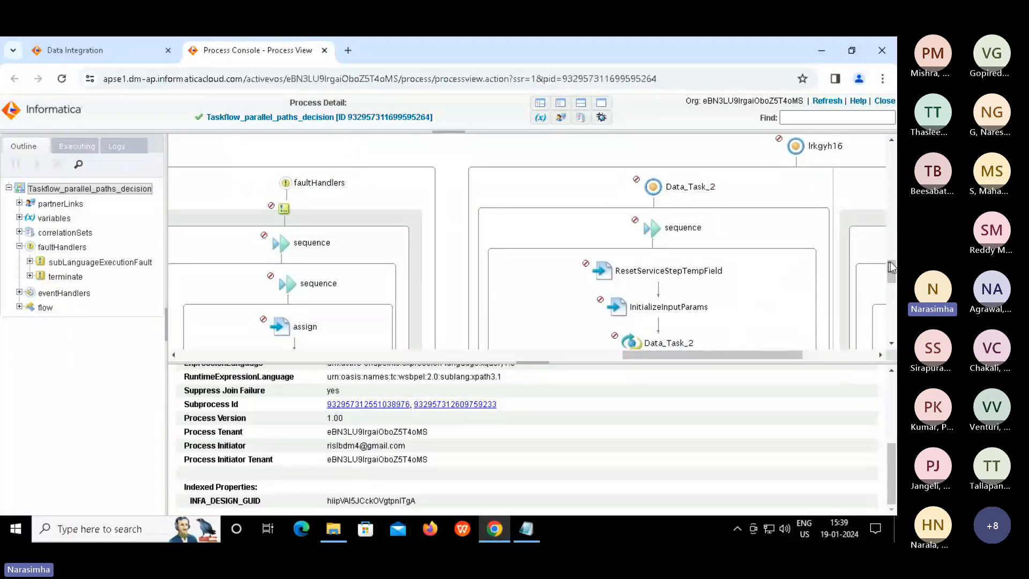
{"action": "left_click_drag", "start_coordinate": [892, 264], "coordinate": [892, 328]}
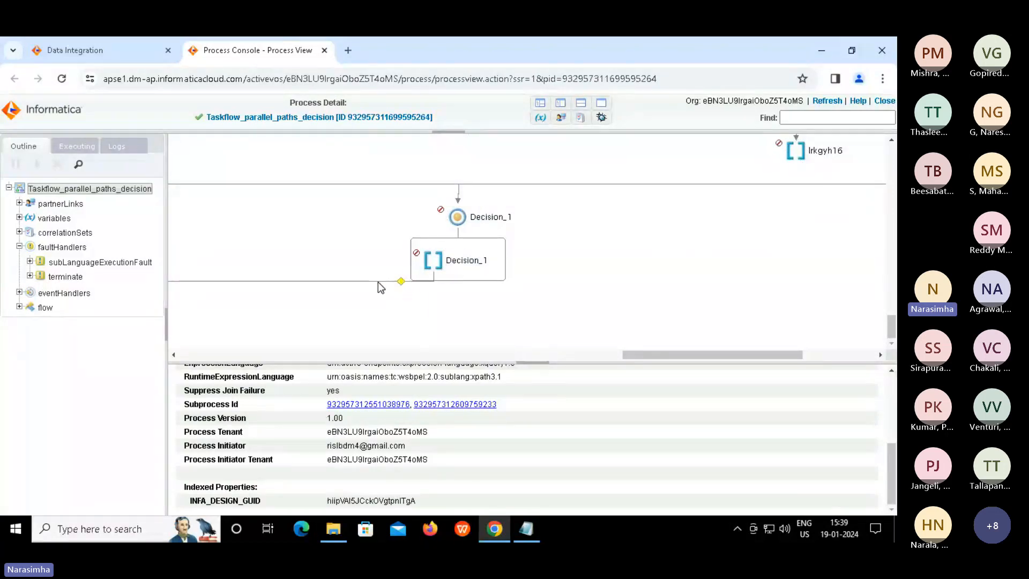
{"action": "left_click_drag", "start_coordinate": [664, 354], "coordinate": [218, 394]}
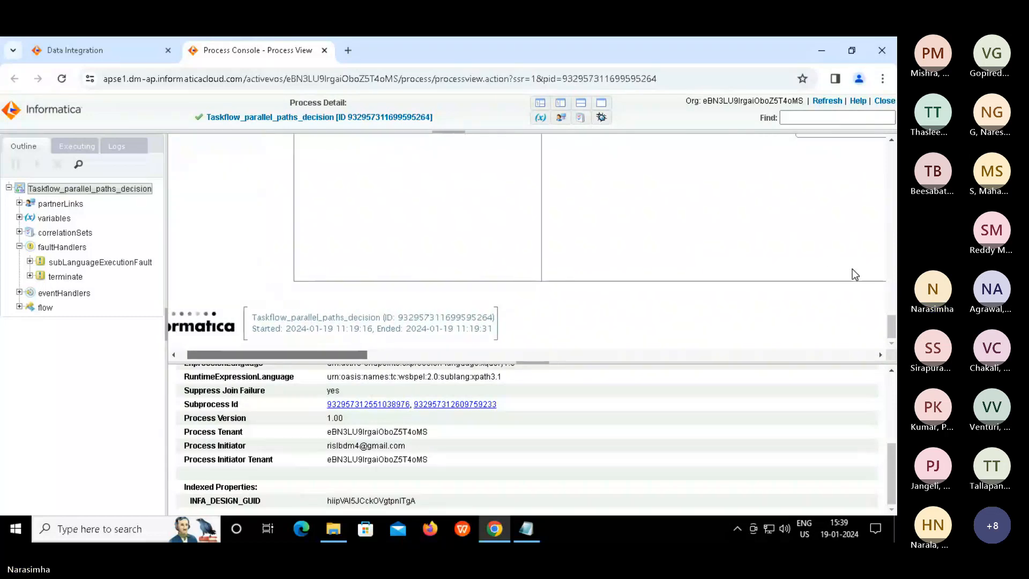
{"action": "left_click_drag", "start_coordinate": [891, 324], "coordinate": [874, 283]}
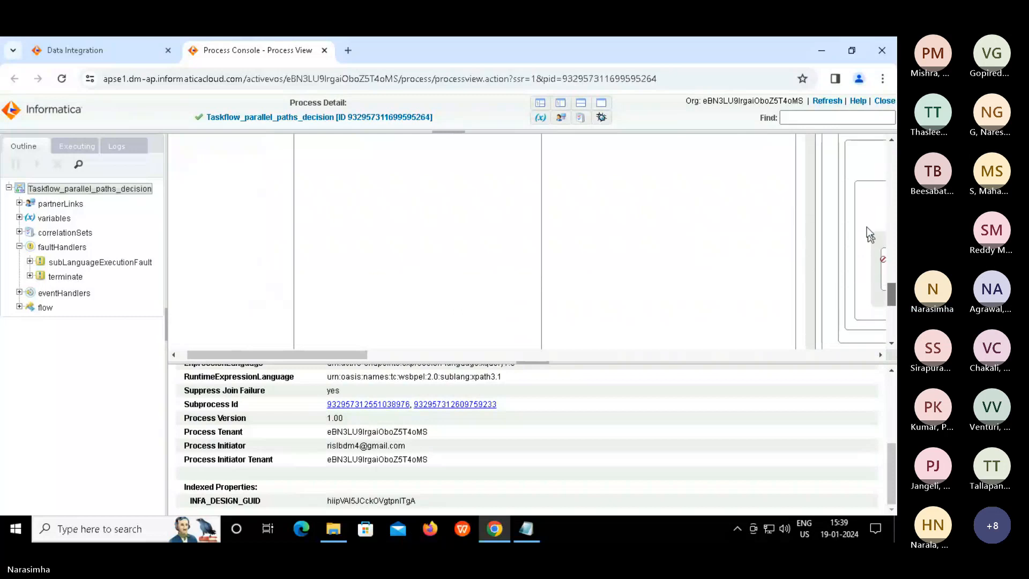
{"action": "scroll", "coordinate": [858, 214], "scroll_direction": "up", "scroll_amount": 5}
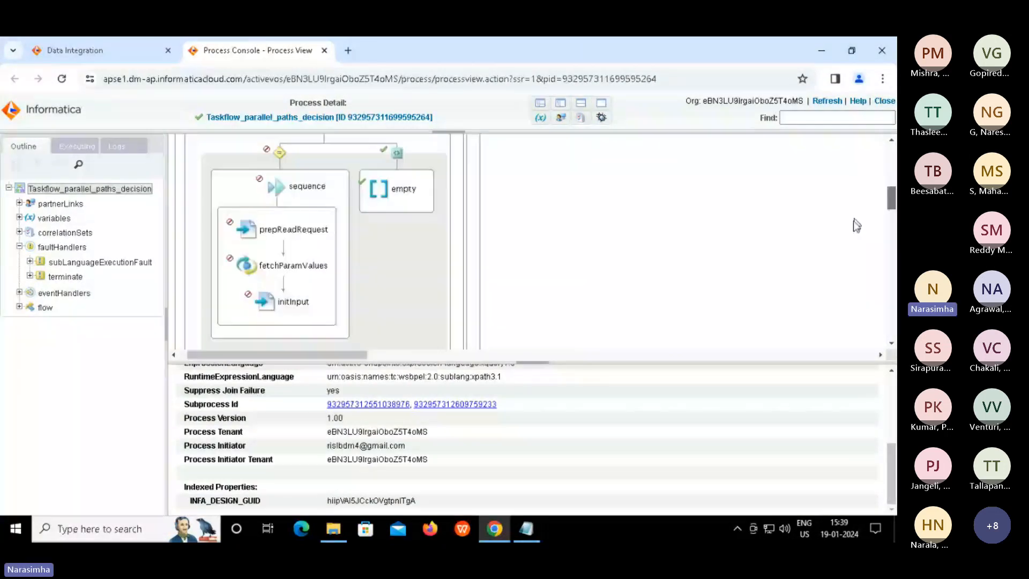
{"action": "scroll", "coordinate": [854, 225], "scroll_direction": "down", "scroll_amount": 5}
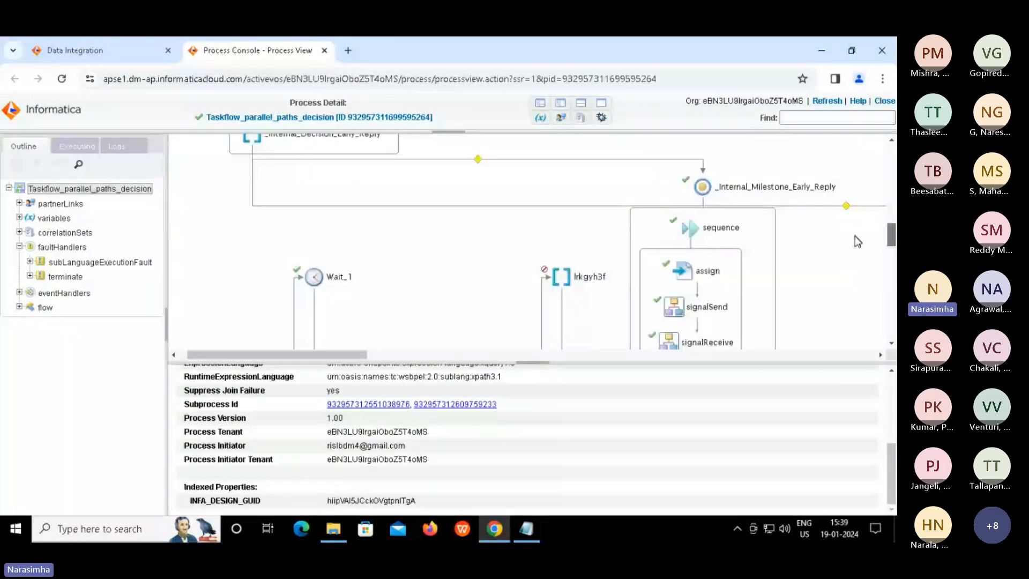
{"action": "scroll", "coordinate": [857, 241], "scroll_direction": "down", "scroll_amount": 1}
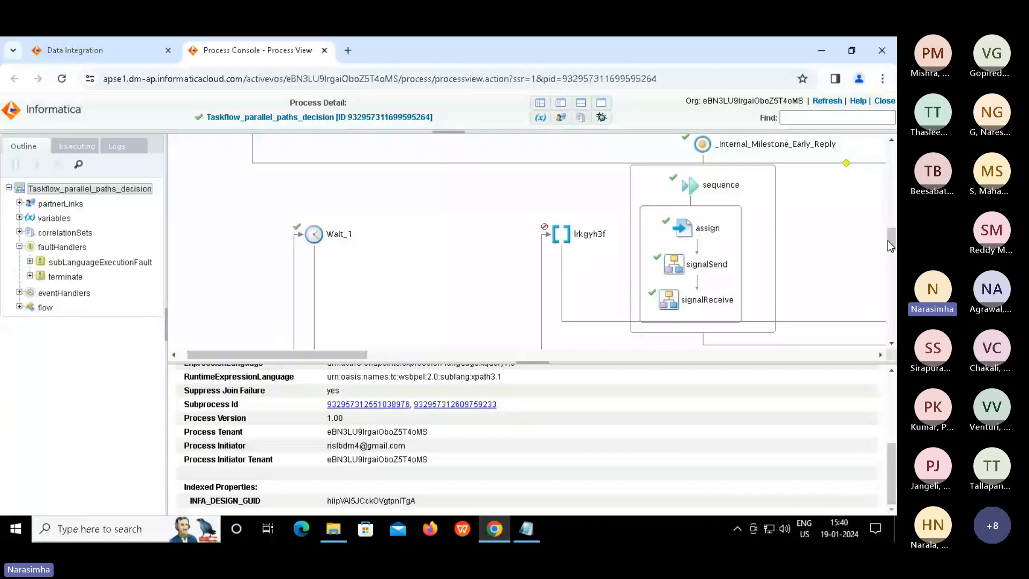
{"action": "mouse_move", "coordinate": [888, 245]}
{"action": "left_mouse_down"}
{"action": "mouse_move", "coordinate": [887, 261]}
{"action": "mouse_move", "coordinate": [881, 243]}
{"action": "left_mouse_up"}
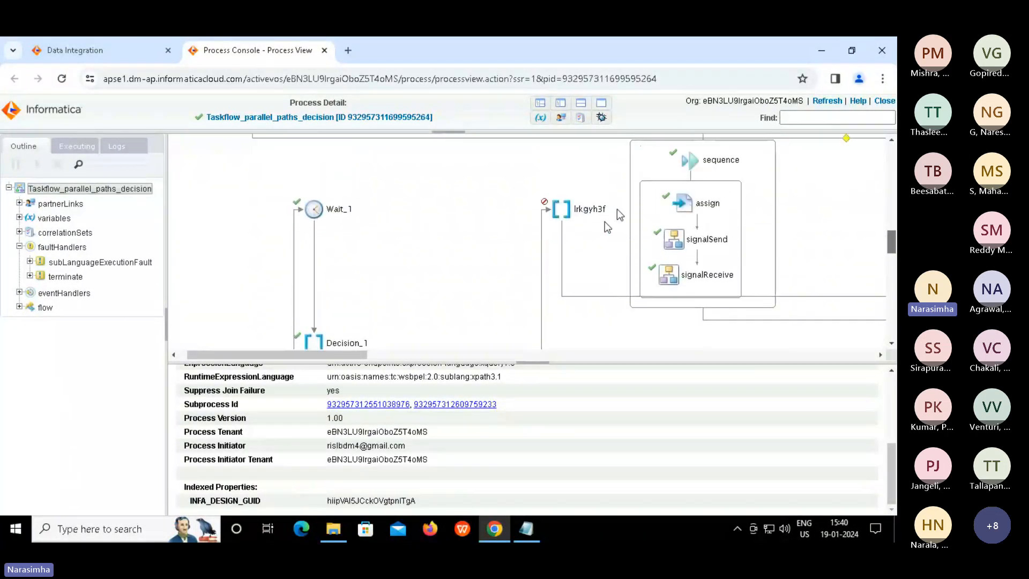
{"action": "left_click_drag", "start_coordinate": [888, 250], "coordinate": [880, 184]}
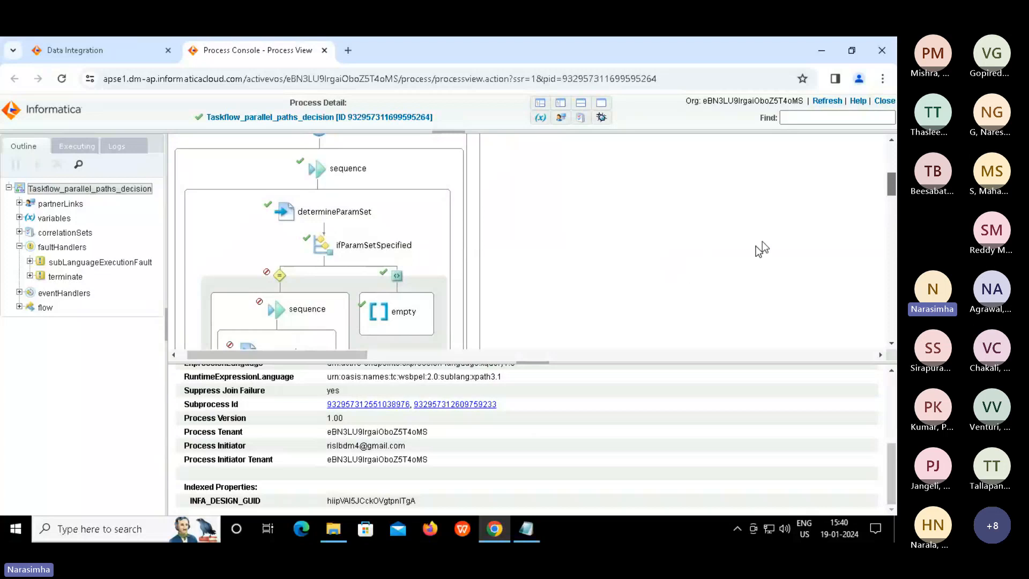
{"action": "left_click", "coordinate": [888, 217]}
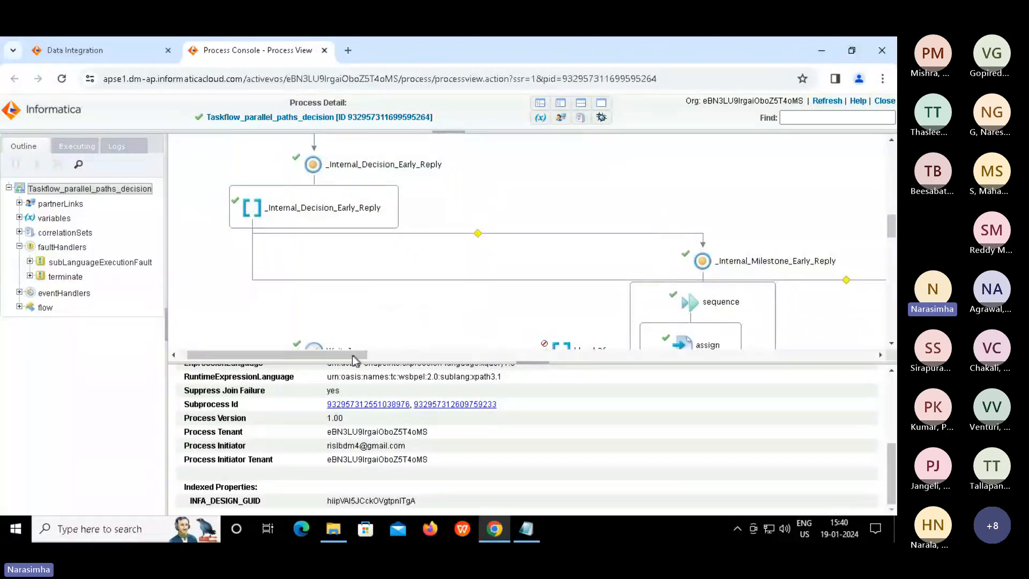
{"action": "left_click_drag", "start_coordinate": [345, 355], "coordinate": [431, 355]}
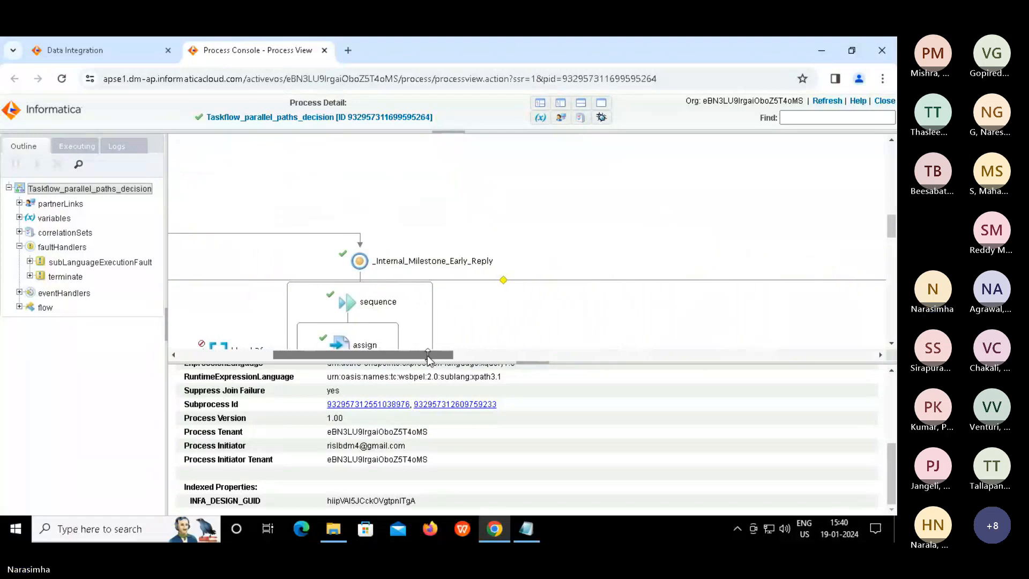
{"action": "mouse_move", "coordinate": [502, 370]}
{"action": "left_mouse_down"}
{"action": "mouse_move", "coordinate": [572, 369]}
{"action": "mouse_move", "coordinate": [626, 384]}
{"action": "mouse_move", "coordinate": [484, 366]}
{"action": "left_mouse_up"}
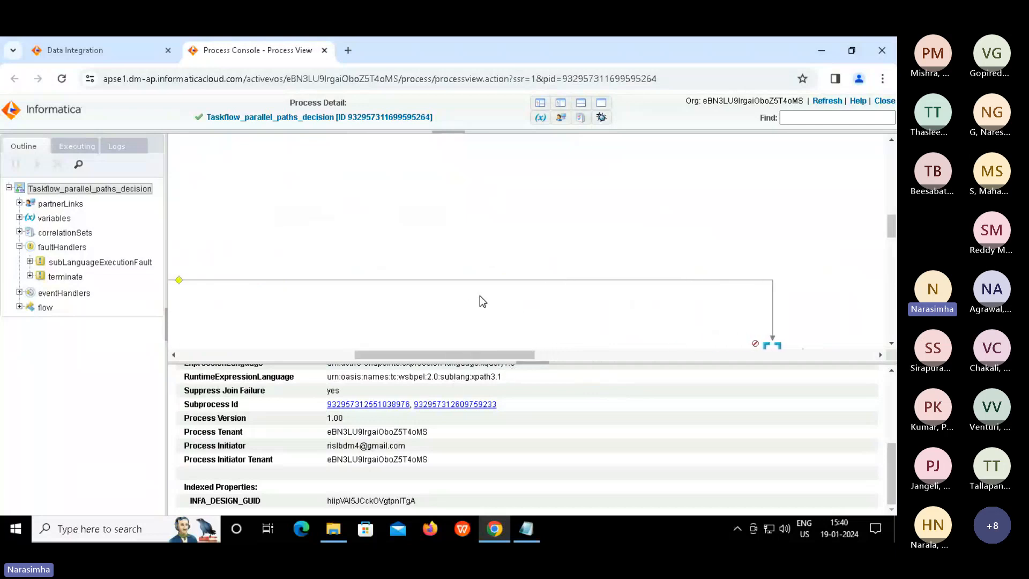
{"action": "scroll", "coordinate": [480, 300], "scroll_direction": "down", "scroll_amount": 2}
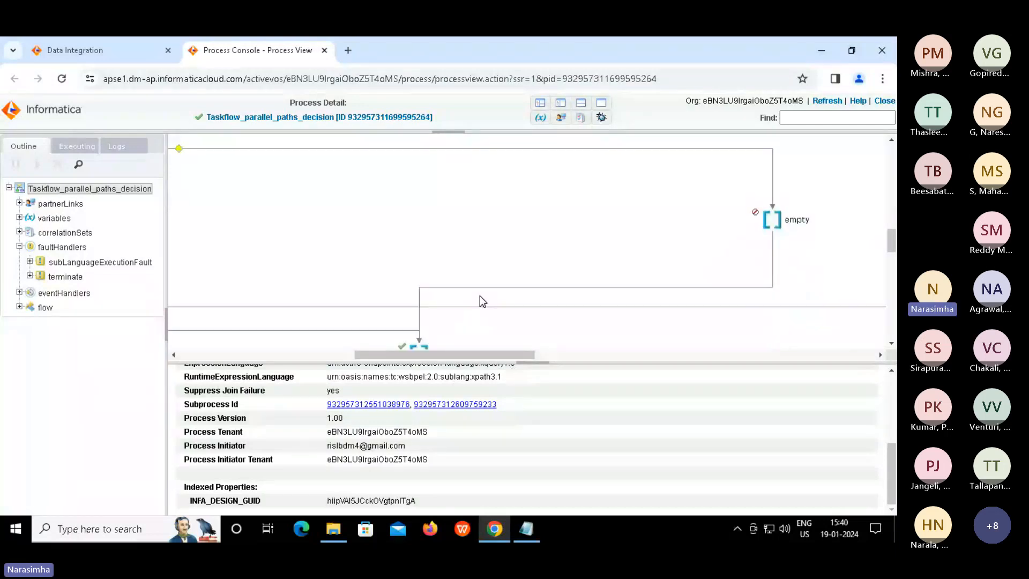
{"action": "scroll", "coordinate": [481, 302], "scroll_direction": "down", "scroll_amount": 1}
{"action": "scroll", "coordinate": [482, 302], "scroll_direction": "down", "scroll_amount": 1}
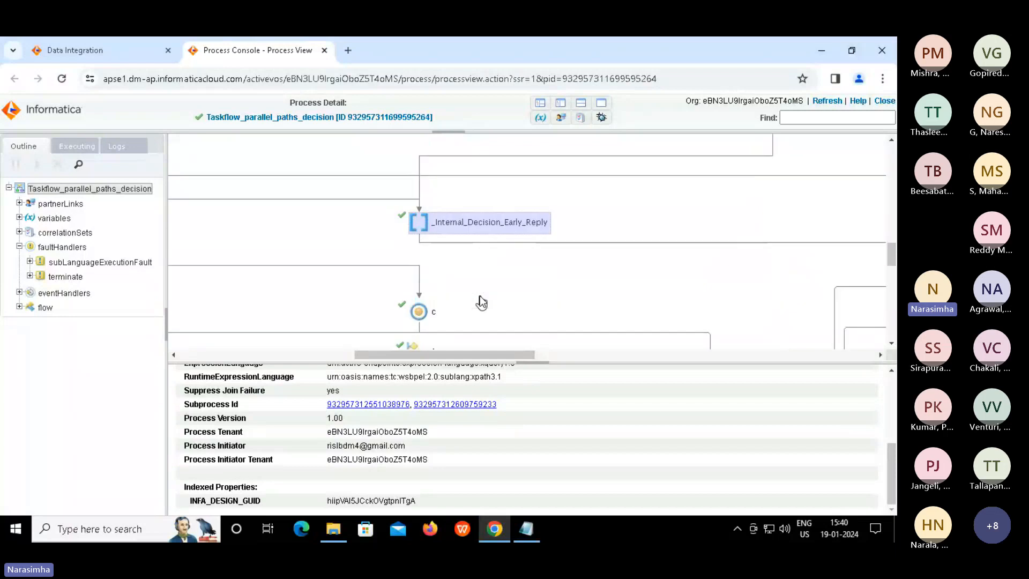
{"action": "scroll", "coordinate": [520, 285], "scroll_direction": "down", "scroll_amount": 1}
{"action": "scroll", "coordinate": [520, 285], "scroll_direction": "down", "scroll_amount": 2}
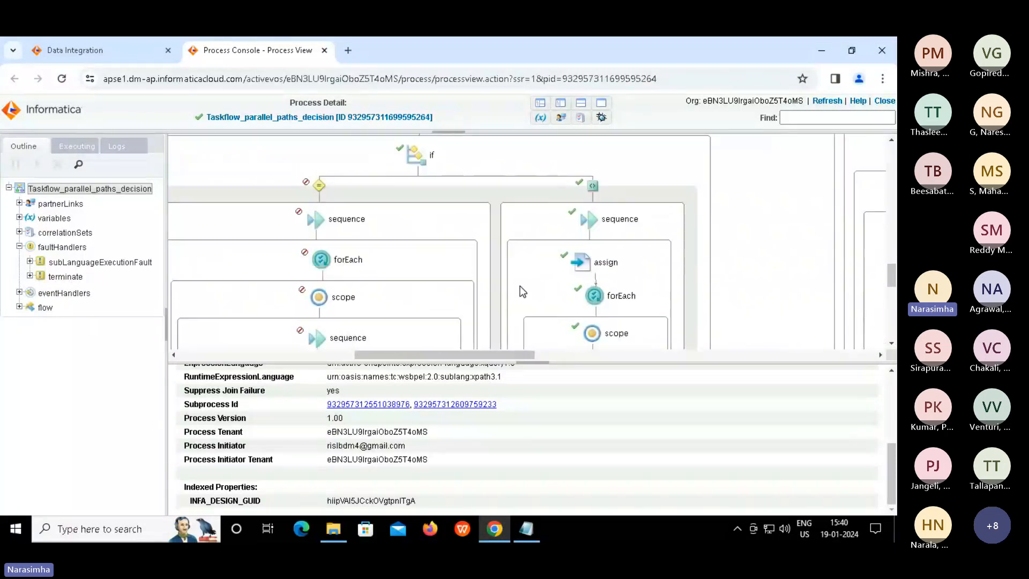
{"action": "scroll", "coordinate": [520, 291], "scroll_direction": "down", "scroll_amount": 5}
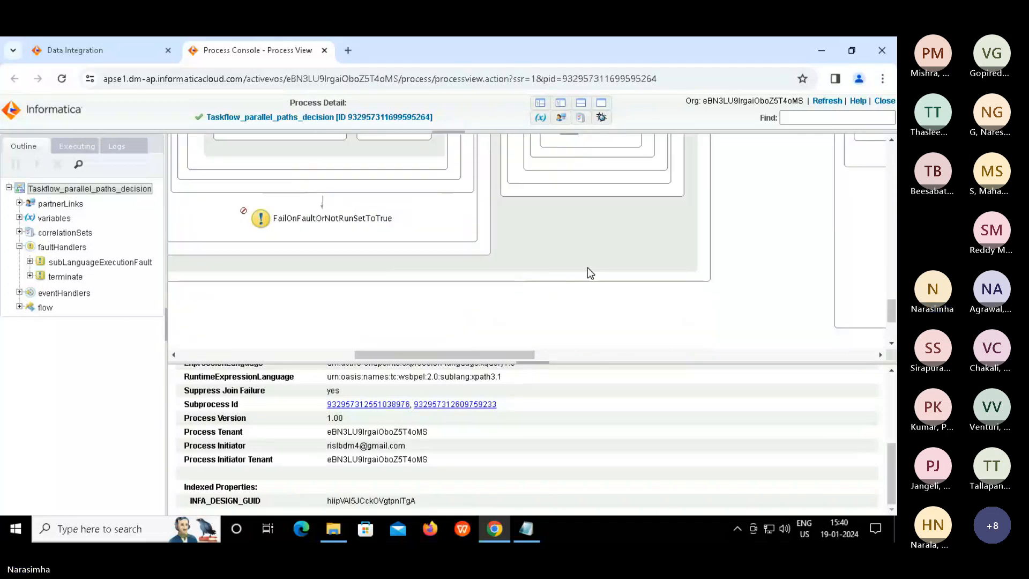
{"action": "scroll", "coordinate": [590, 274], "scroll_direction": "down", "scroll_amount": 1}
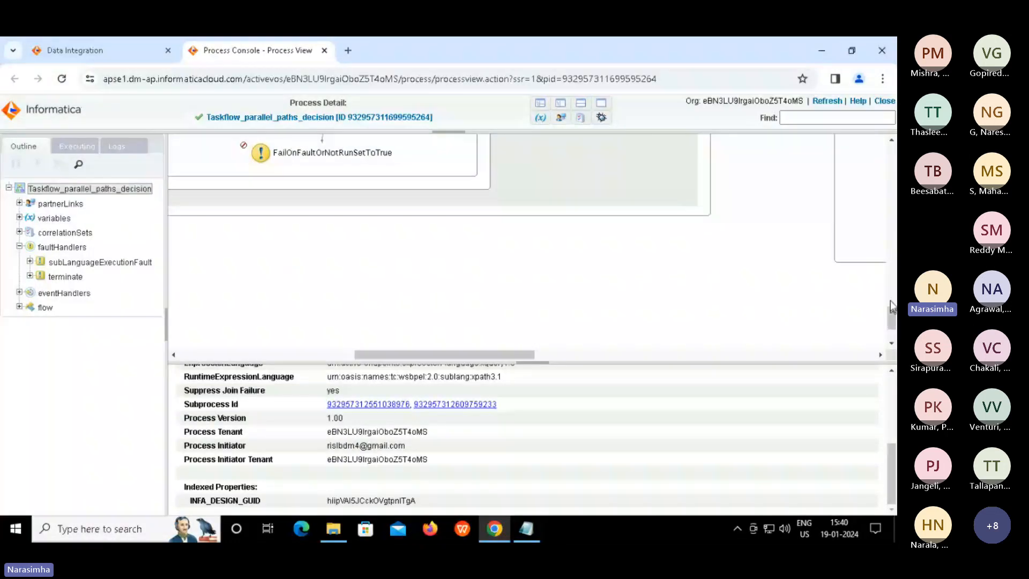
{"action": "left_click_drag", "start_coordinate": [890, 312], "coordinate": [890, 262]}
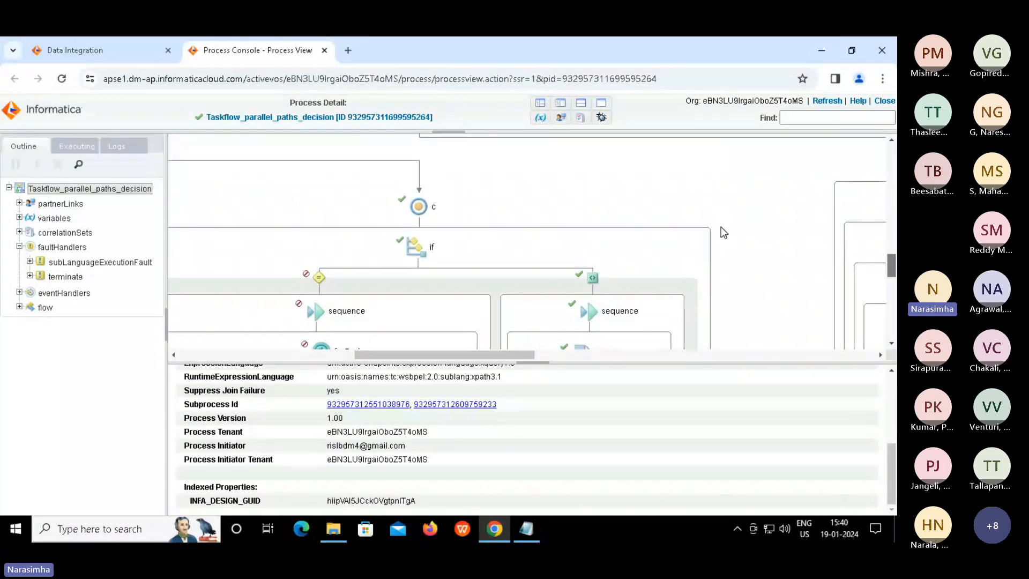
{"action": "scroll", "coordinate": [721, 227], "scroll_direction": "down", "scroll_amount": 3}
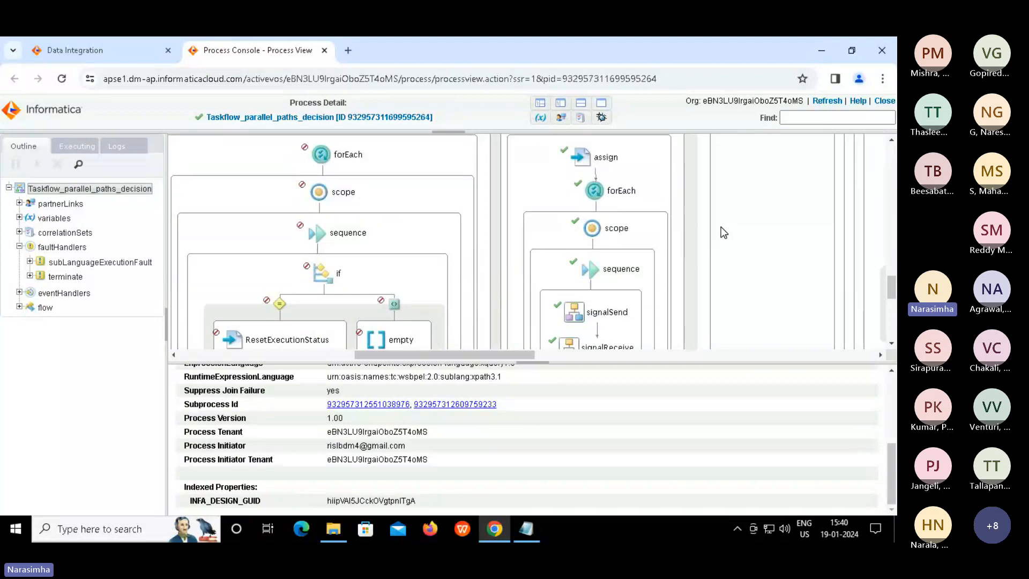
{"action": "scroll", "coordinate": [721, 227], "scroll_direction": "down", "scroll_amount": 1}
{"action": "scroll", "coordinate": [724, 232], "scroll_direction": "down", "scroll_amount": 1}
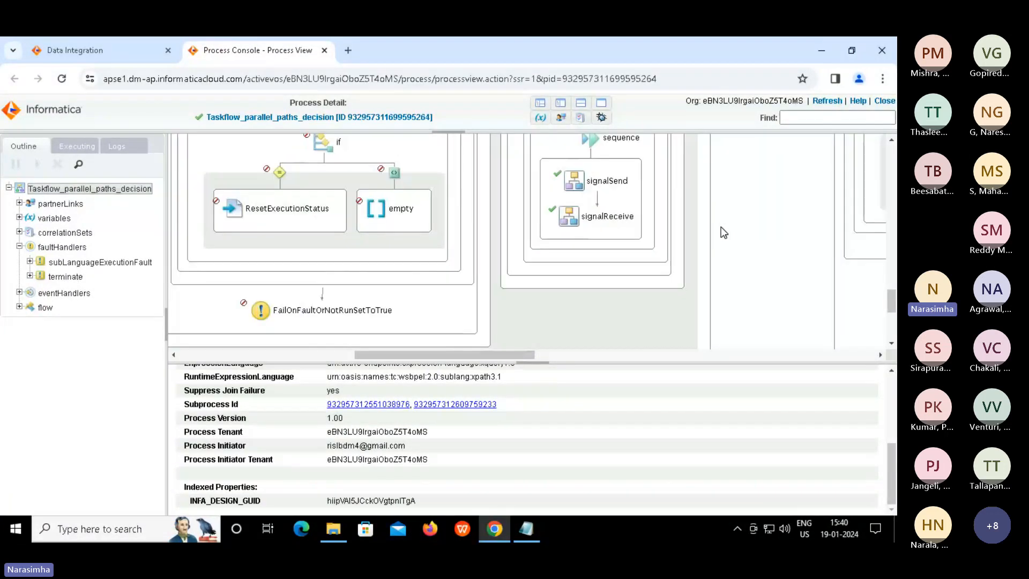
{"action": "scroll", "coordinate": [724, 232], "scroll_direction": "down", "scroll_amount": 2}
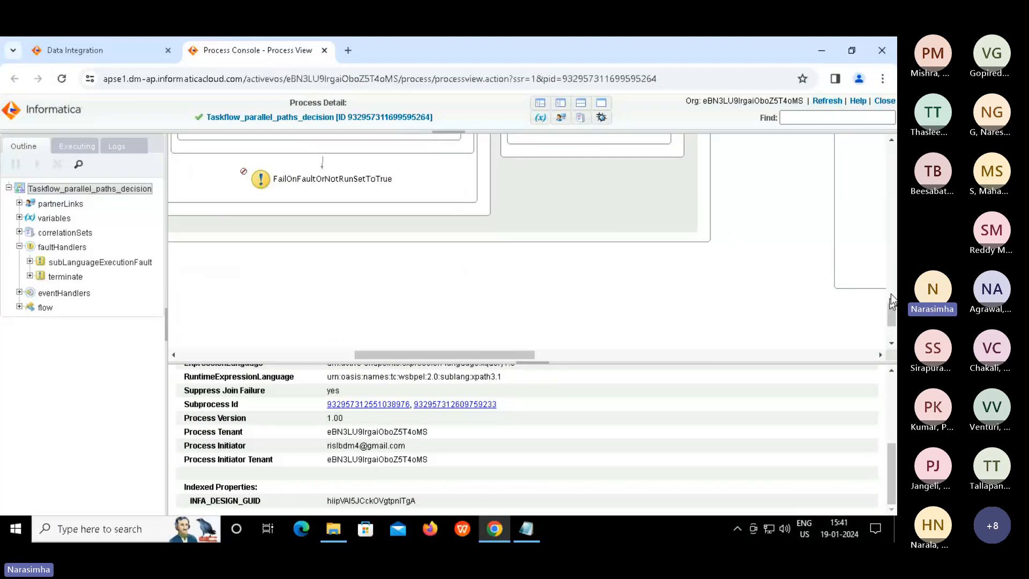
{"action": "left_click_drag", "start_coordinate": [894, 287], "coordinate": [893, 273]}
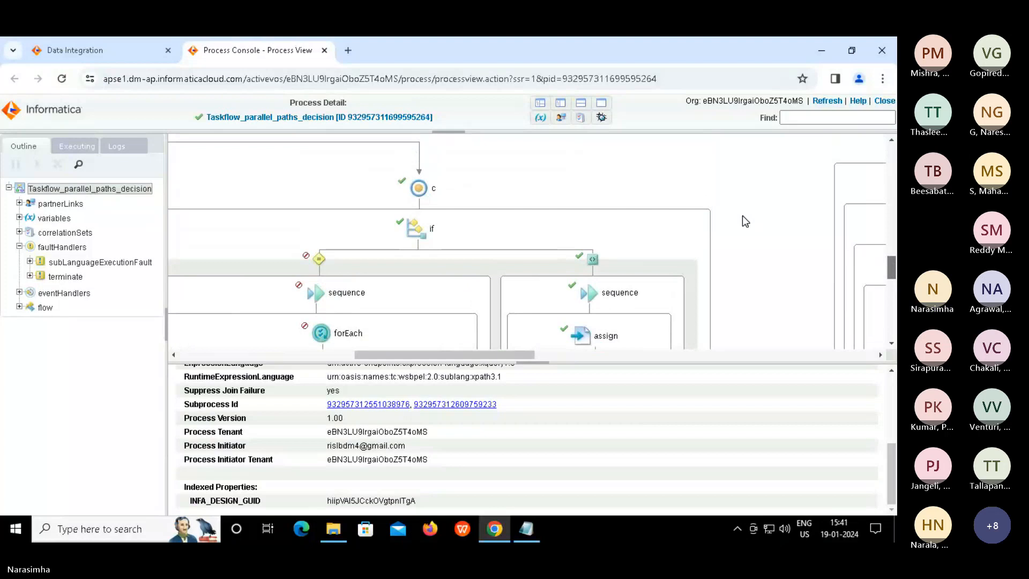
{"action": "scroll", "coordinate": [743, 217], "scroll_direction": "down", "scroll_amount": 10}
{"action": "scroll", "coordinate": [743, 217], "scroll_direction": "down", "scroll_amount": 4}
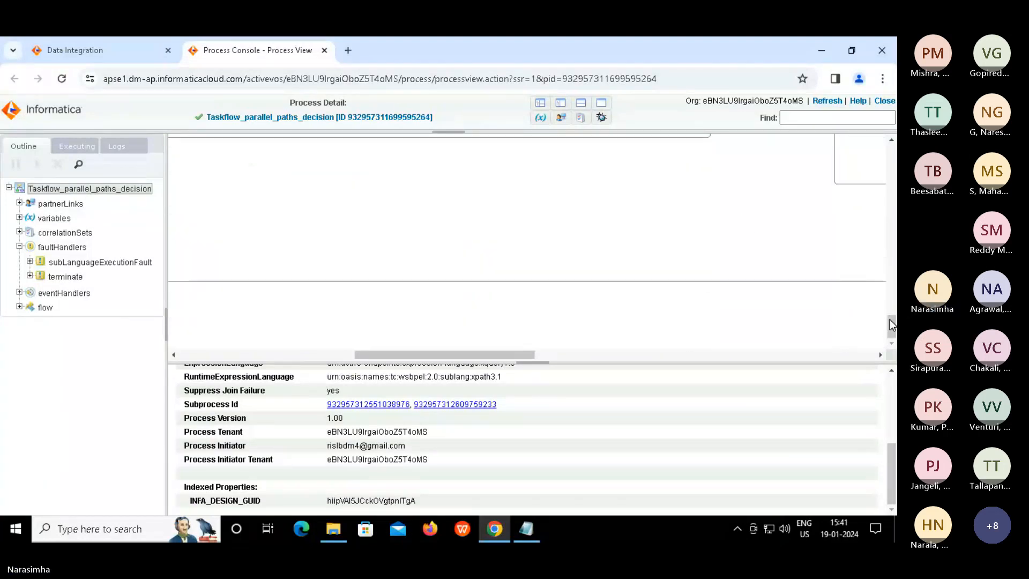
{"action": "left_click_drag", "start_coordinate": [890, 320], "coordinate": [877, 190]}
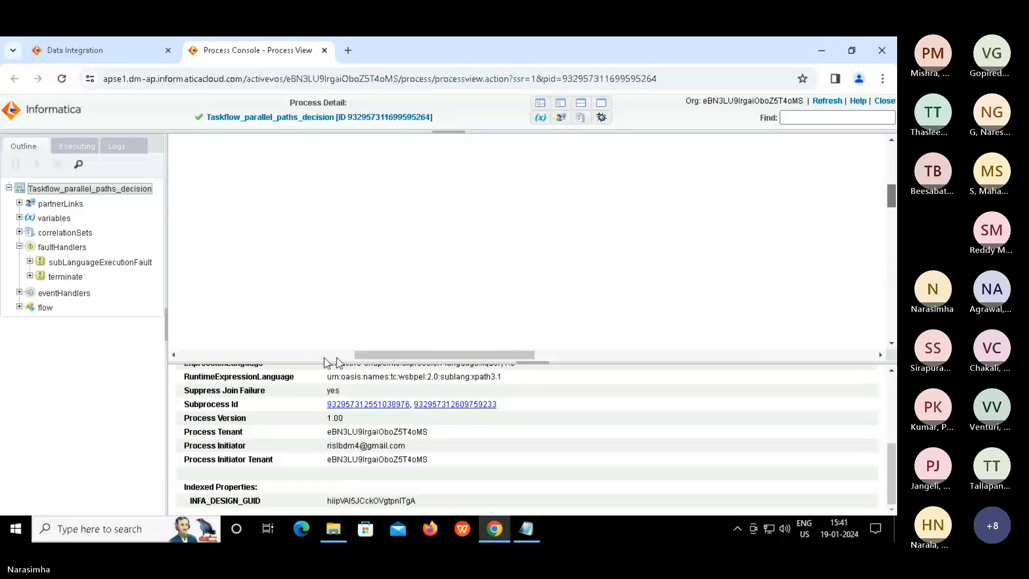
{"action": "left_click_drag", "start_coordinate": [402, 355], "coordinate": [283, 354]}
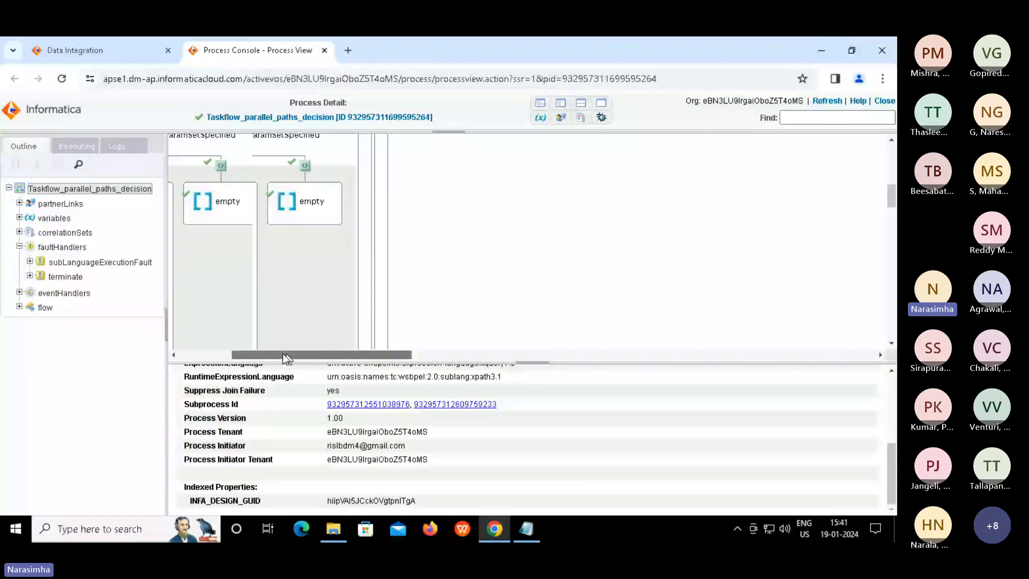
{"action": "left_click_drag", "start_coordinate": [282, 352], "coordinate": [83, 158]}
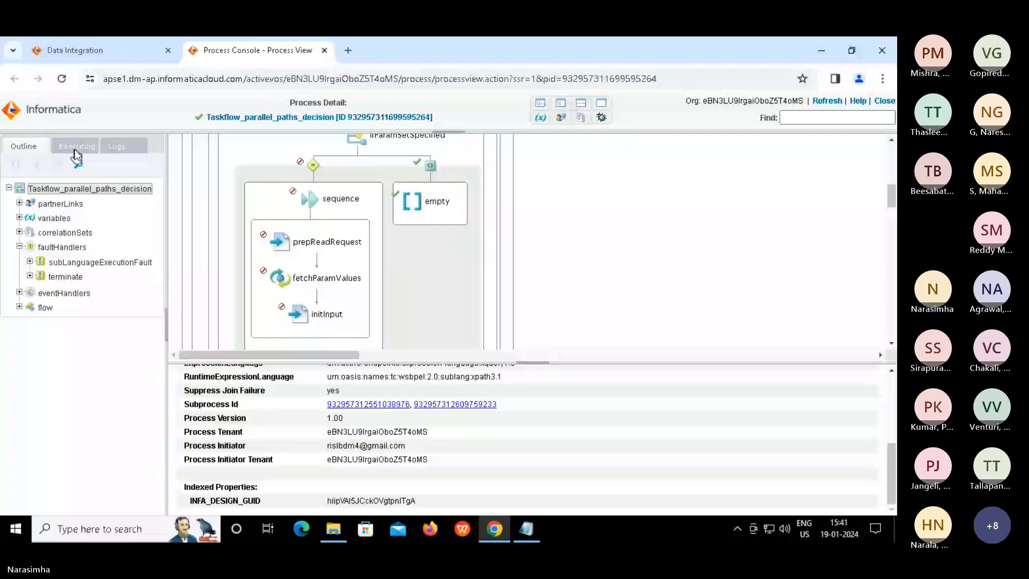
Switch to the execution log and inspect the flow, sequence, b and onSignal entries
{"action": "left_click", "coordinate": [75, 149]}
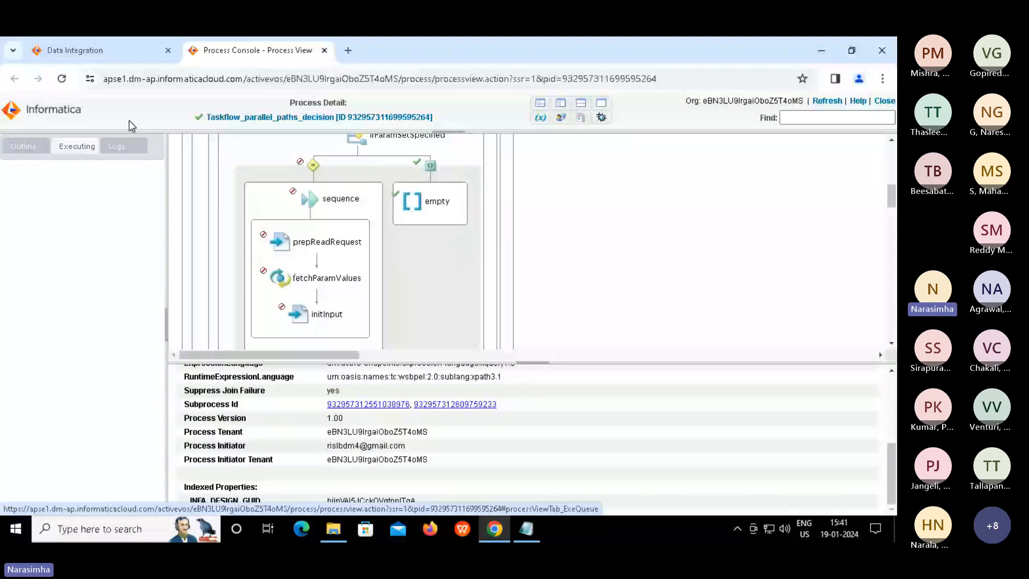
{"action": "left_click", "coordinate": [118, 149]}
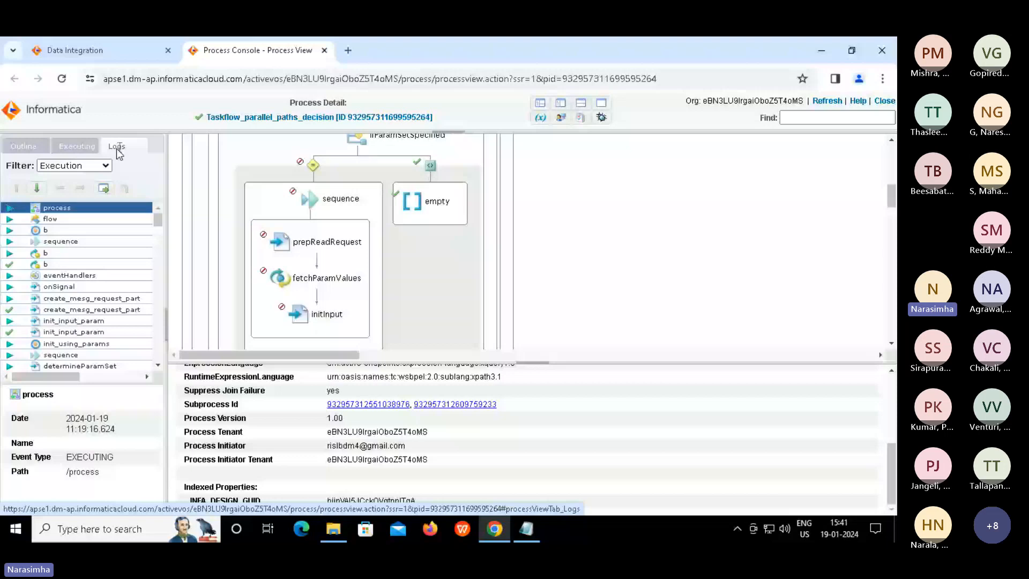
{"action": "left_click", "coordinate": [10, 220]}
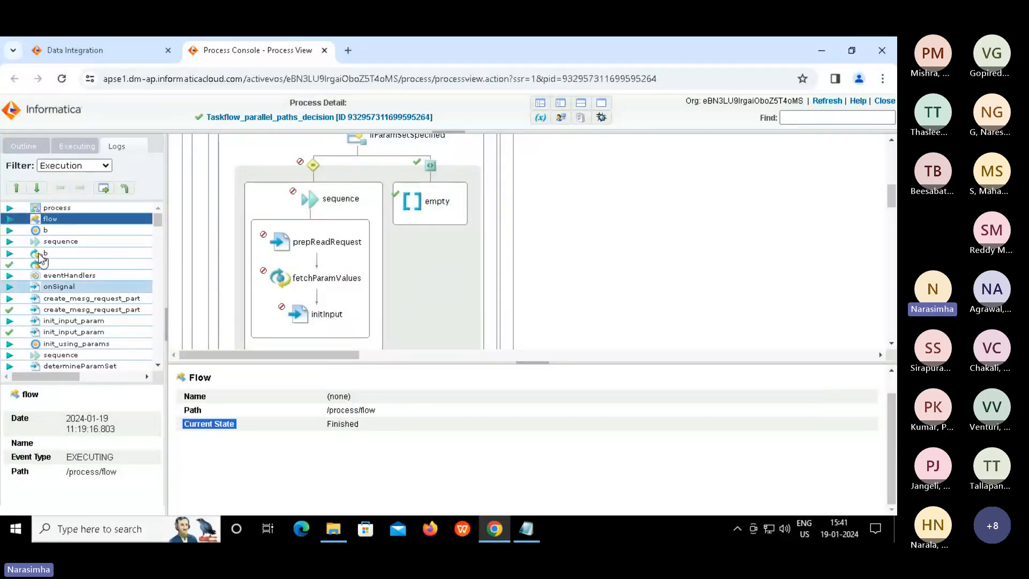
{"action": "left_click", "coordinate": [11, 242]}
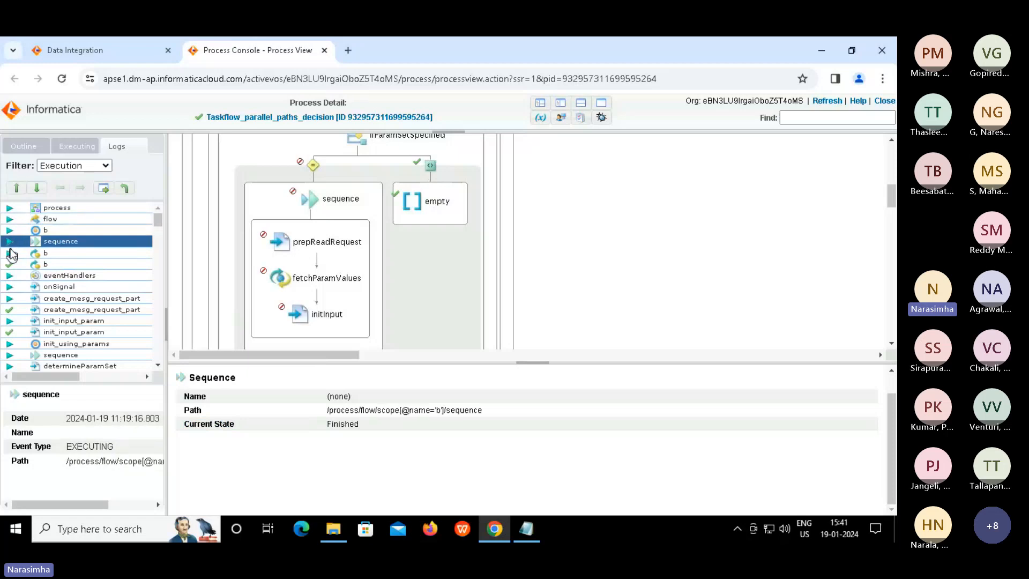
{"action": "left_click", "coordinate": [48, 254]}
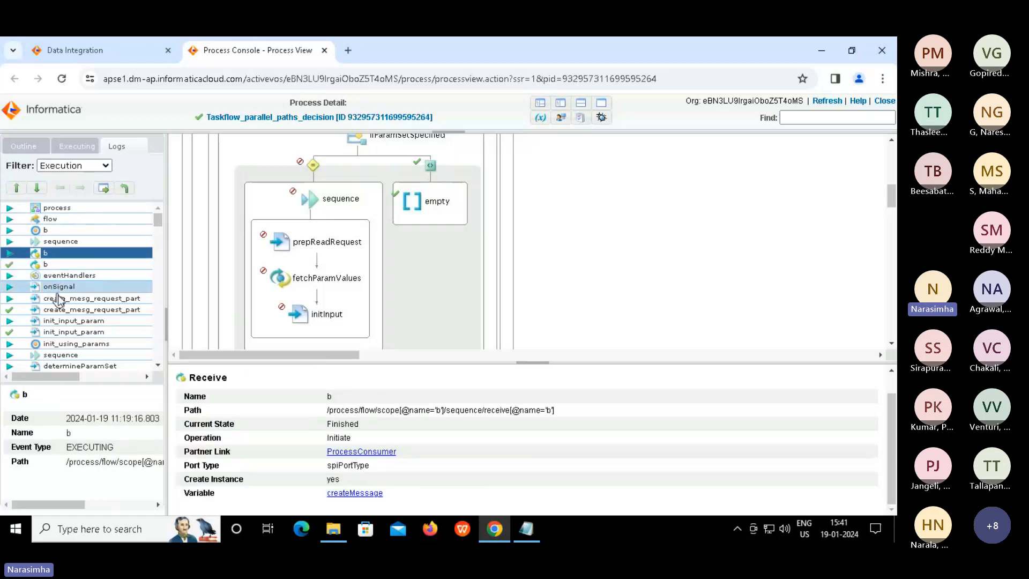
{"action": "left_click", "coordinate": [56, 287]}
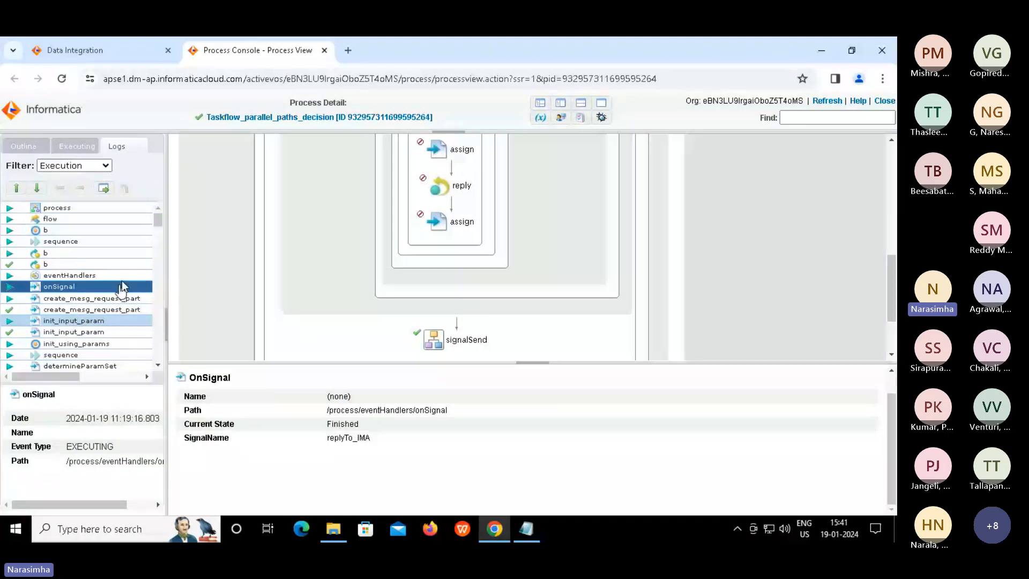
Inspect init_input_param, init_using_params and scope b, finished with EXECUTE_COMPLETE at 11:19:16.806
{"action": "left_click", "coordinate": [69, 322]}
{"action": "left_click_drag", "start_coordinate": [159, 222], "coordinate": [159, 240]}
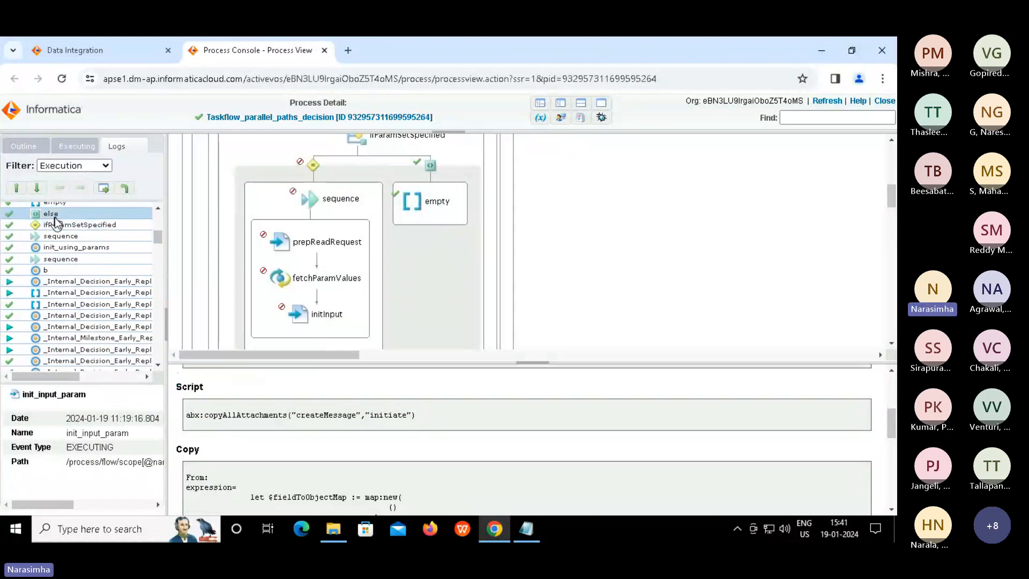
{"action": "left_click", "coordinate": [65, 248]}
{"action": "left_click", "coordinate": [66, 271]}
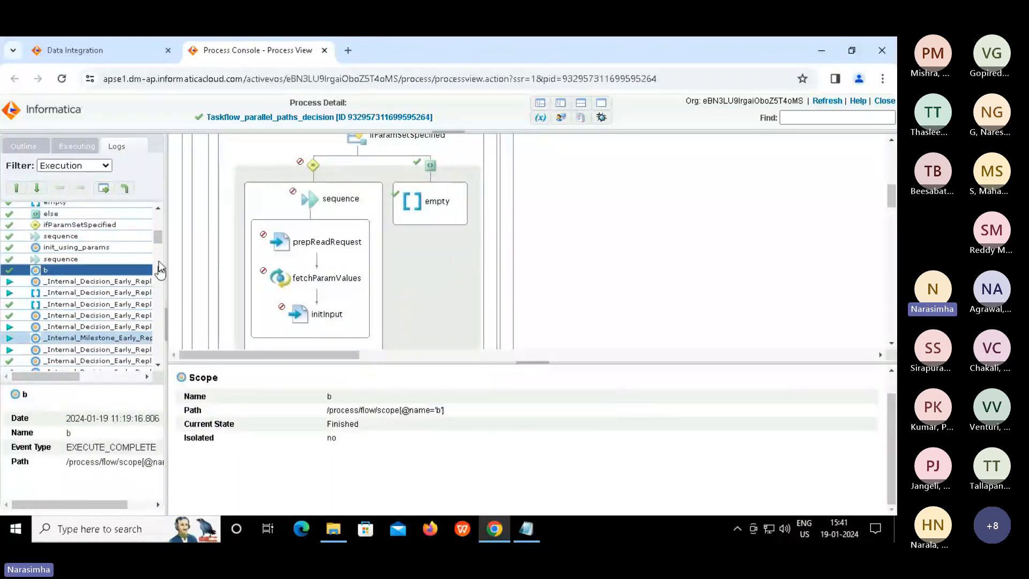
{"action": "left_click_drag", "start_coordinate": [157, 245], "coordinate": [154, 310]}
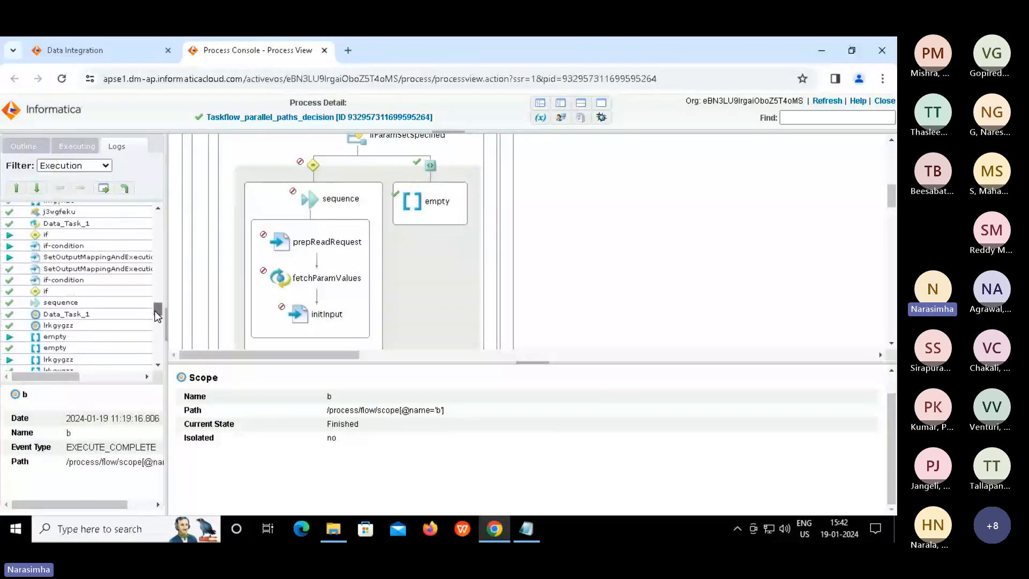
Inspect Data_Task_1's path and the first output-mapping step's attachment-handling script
{"action": "left_click", "coordinate": [63, 227]}
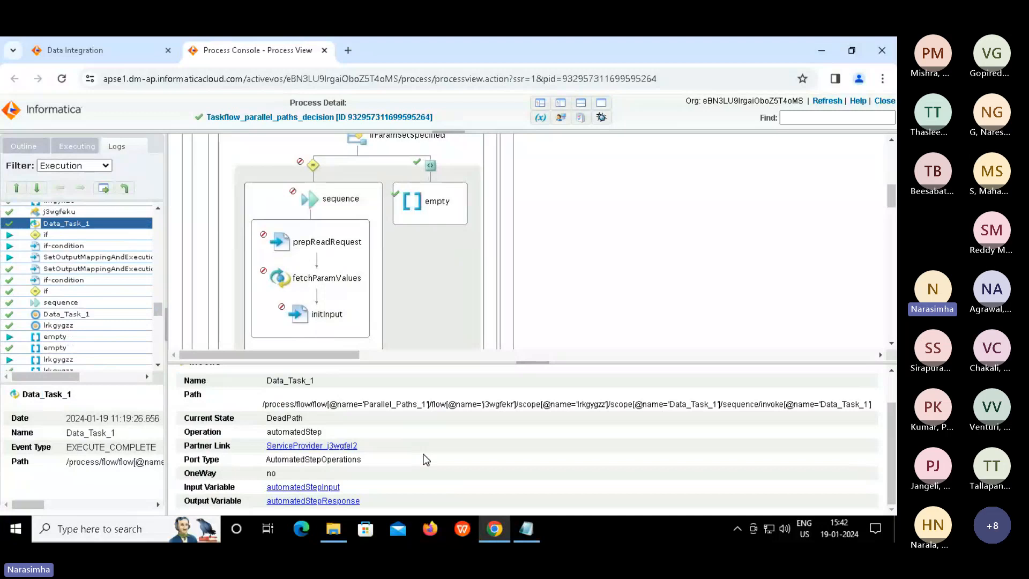
{"action": "left_click_drag", "start_coordinate": [374, 404], "coordinate": [810, 405]}
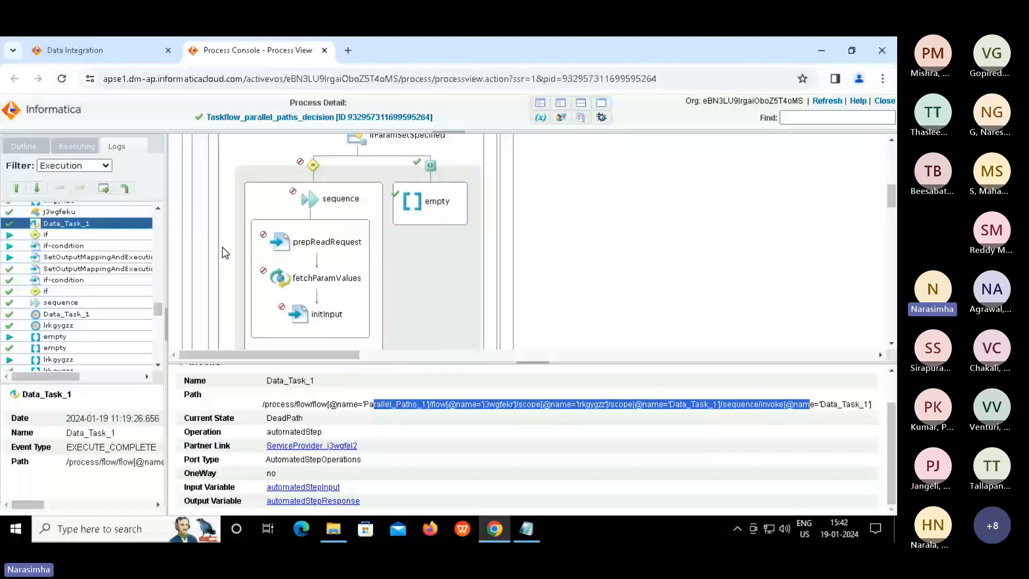
{"action": "left_click", "coordinate": [71, 257]}
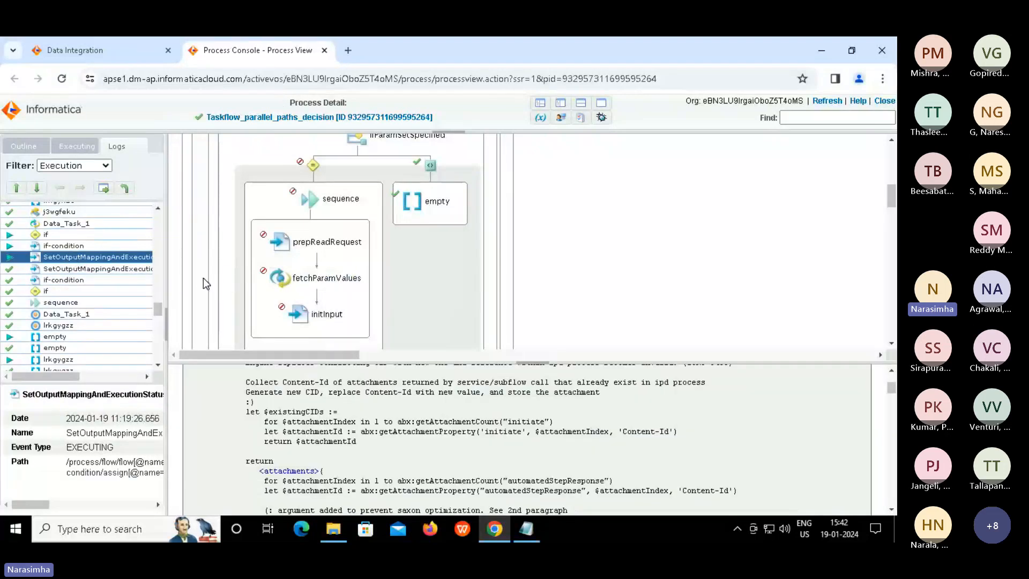
{"action": "left_click_drag", "start_coordinate": [282, 382], "coordinate": [436, 434]}
{"action": "left_click", "coordinate": [435, 434]}
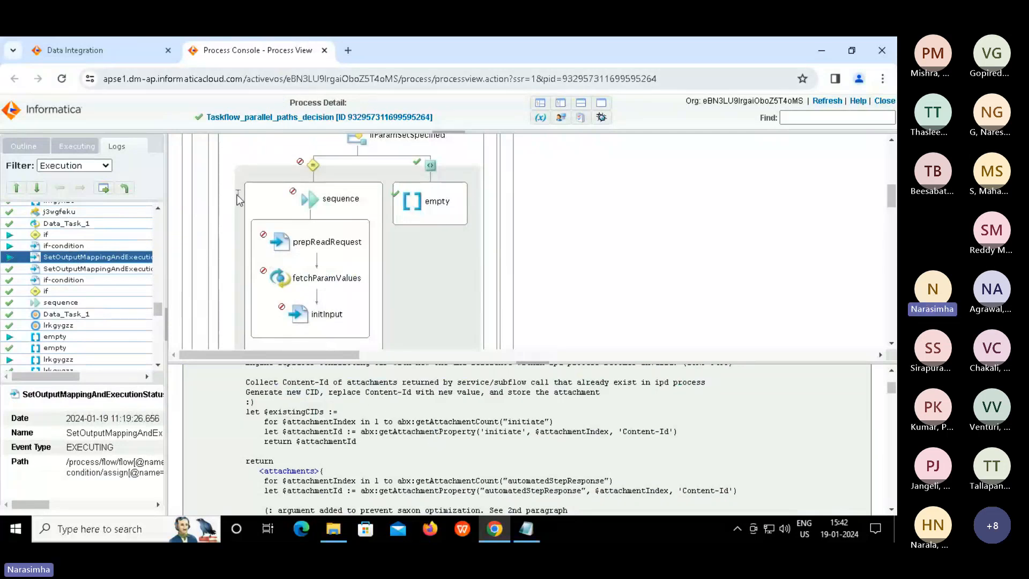
Show the Data_Task_1 log entry, highlighting its DeadPath current state logged at 11:19:26.670
{"action": "left_click", "coordinate": [73, 316]}
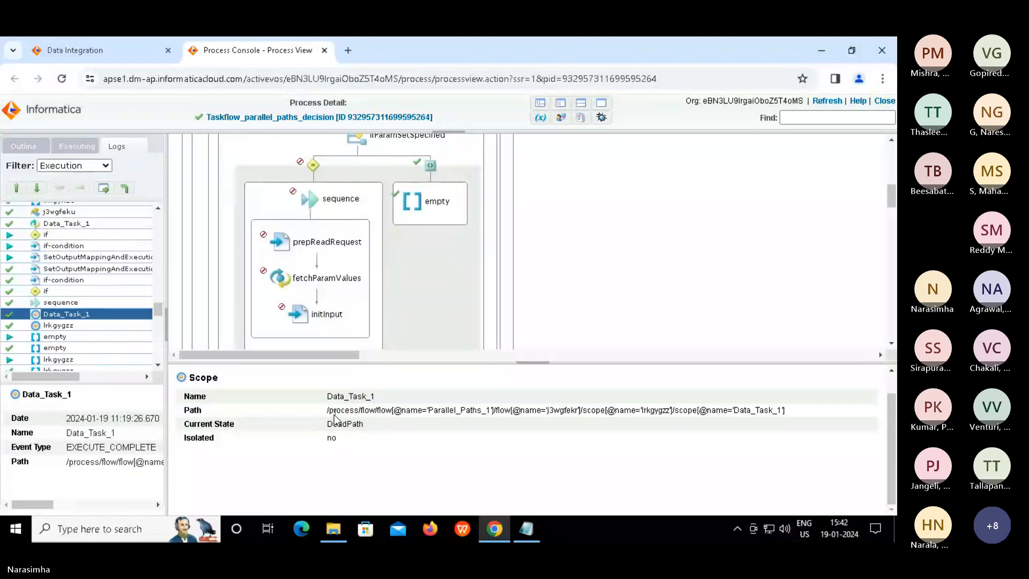
{"action": "left_click_drag", "start_coordinate": [328, 411], "coordinate": [471, 409]}
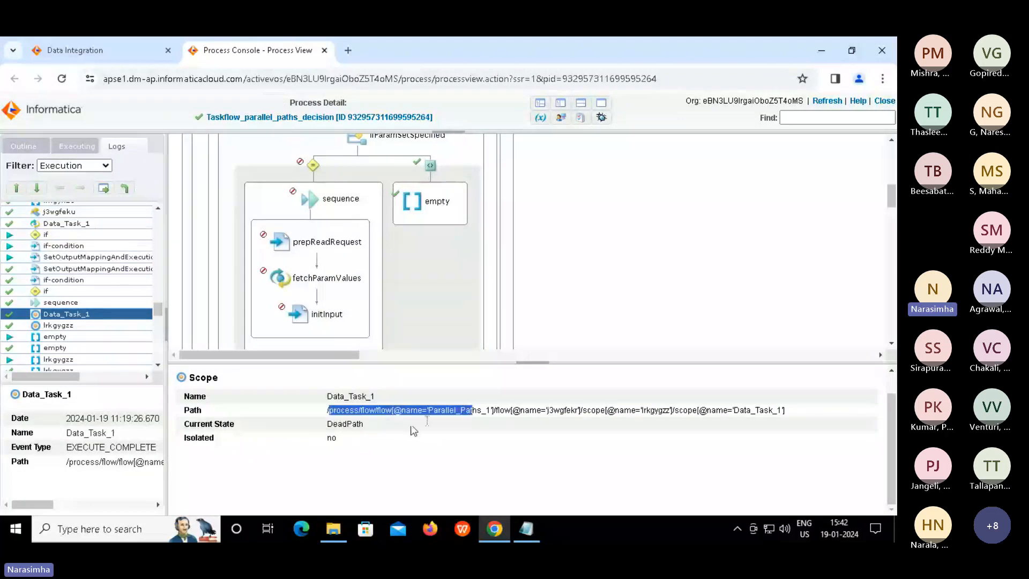
{"action": "left_click", "coordinate": [343, 428]}
{"action": "double_click", "coordinate": [345, 426]}
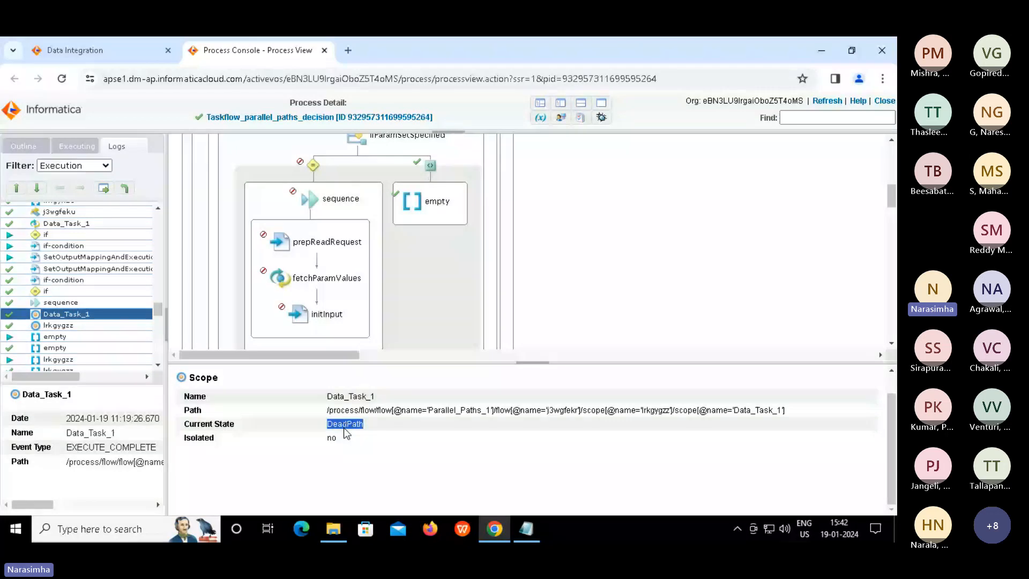
{"action": "left_click_drag", "start_coordinate": [157, 309], "coordinate": [157, 367]}
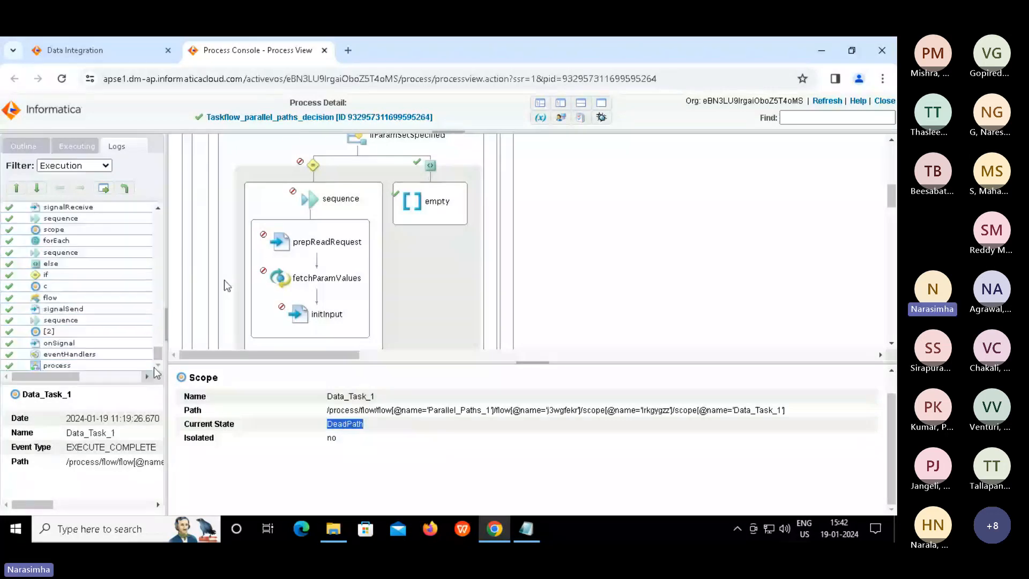
Close the Process Console tab and the taskflow run details, returning to the 96-job My Jobs list
{"action": "left_click", "coordinate": [324, 52]}
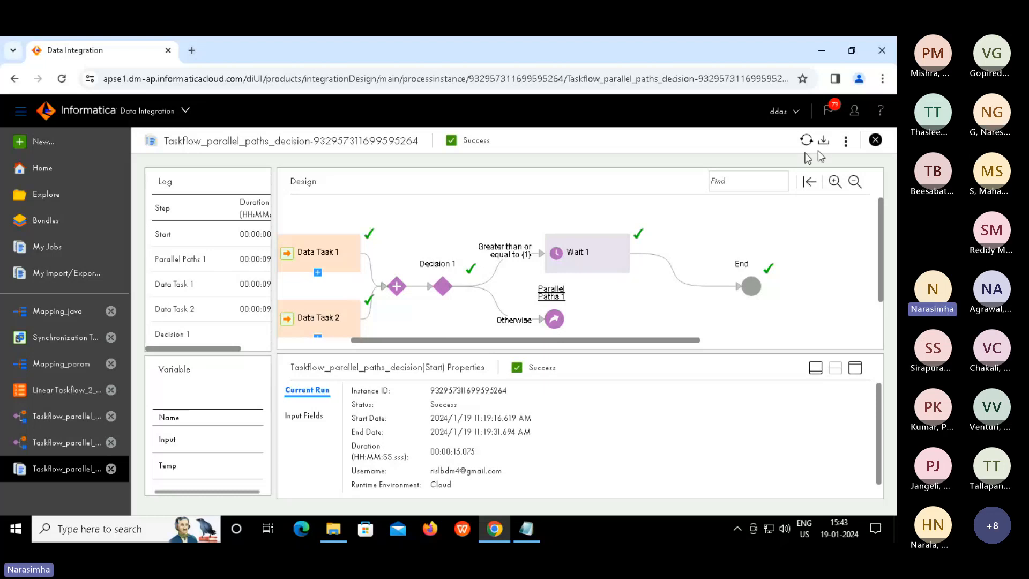
{"action": "left_click", "coordinate": [874, 141]}
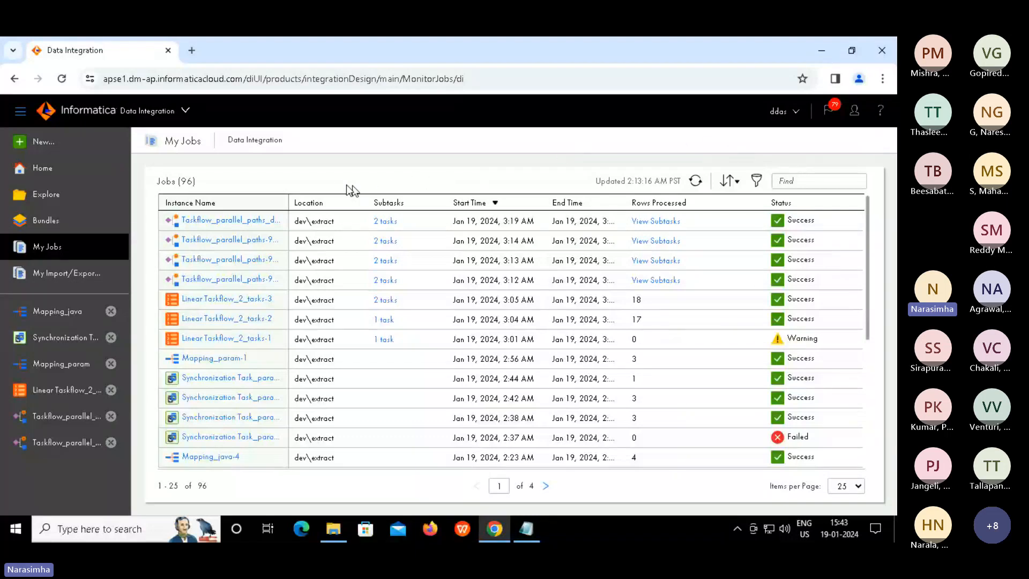
Create a new Taskflow asset from New..., opening Taskflow1 with only Start and End
{"action": "left_click", "coordinate": [37, 143]}
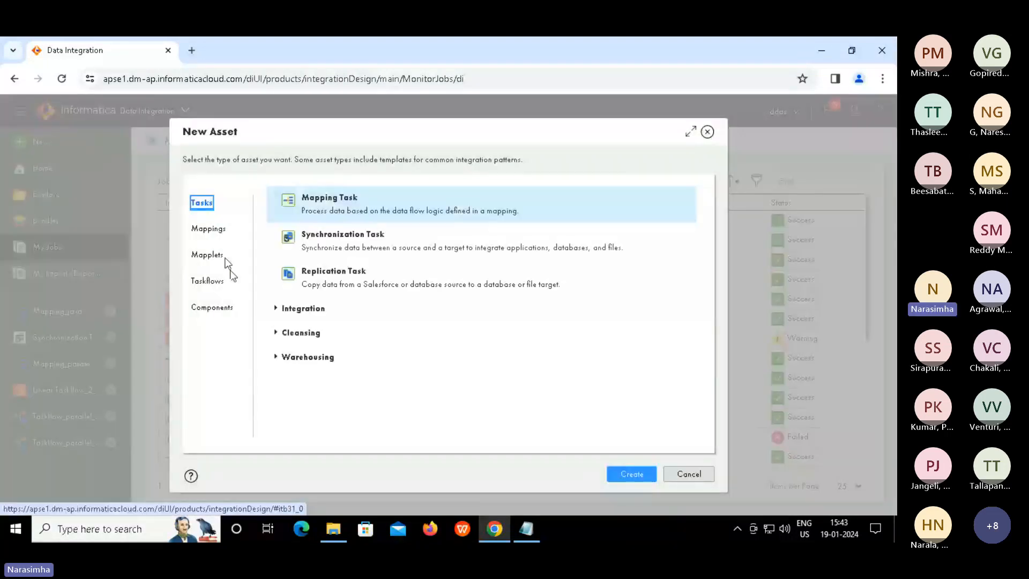
{"action": "left_click", "coordinate": [211, 284]}
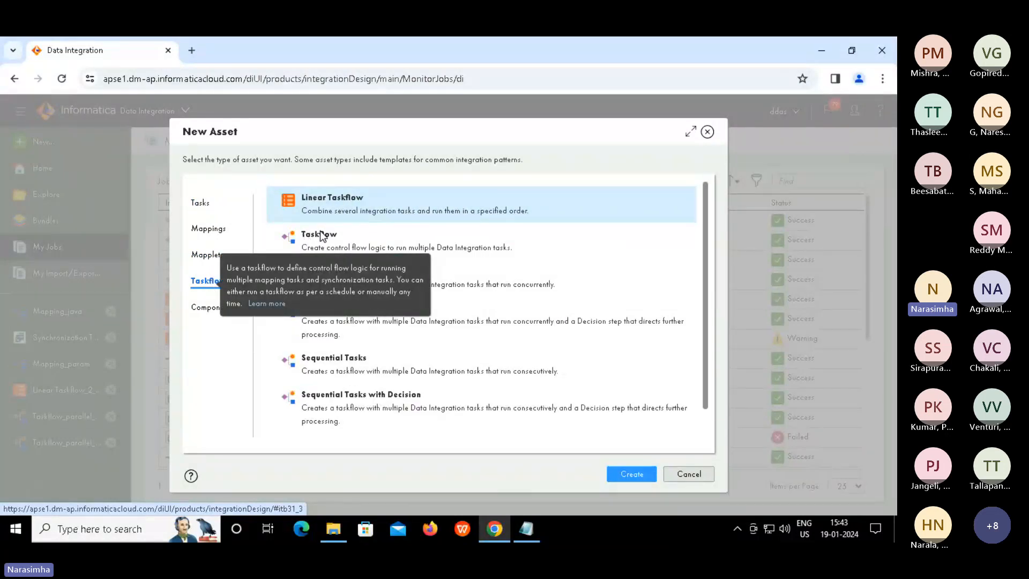
{"action": "left_click", "coordinate": [308, 244]}
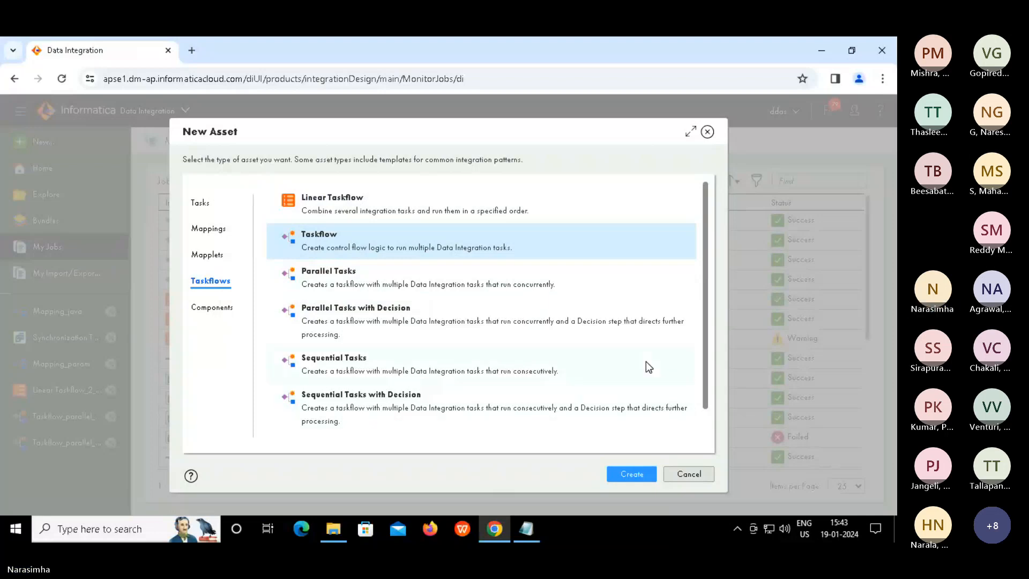
{"action": "left_click", "coordinate": [630, 474]}
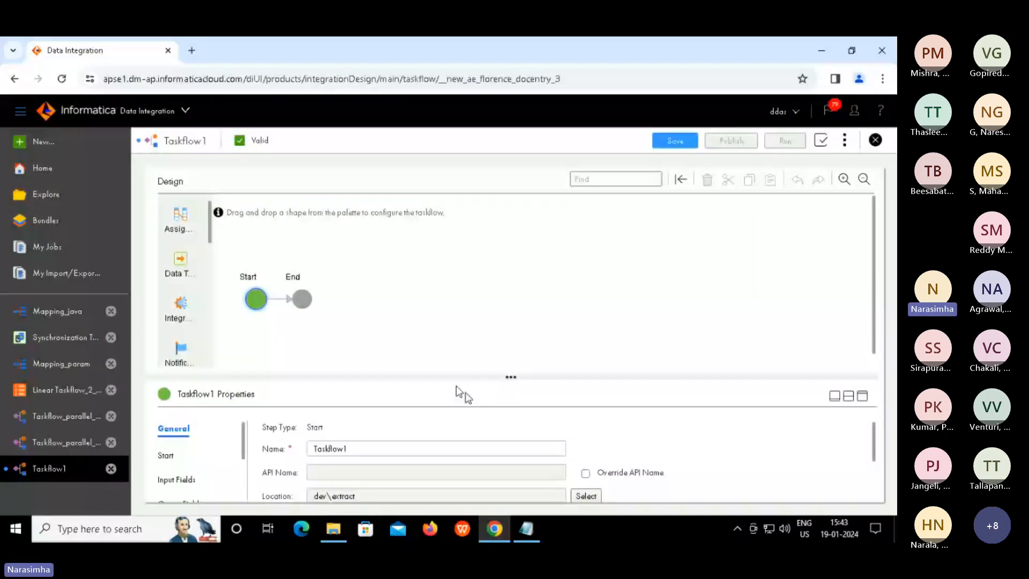
Check the End step, then select Start and rename the taskflow to Taskflow_generic
{"action": "left_click", "coordinate": [302, 299]}
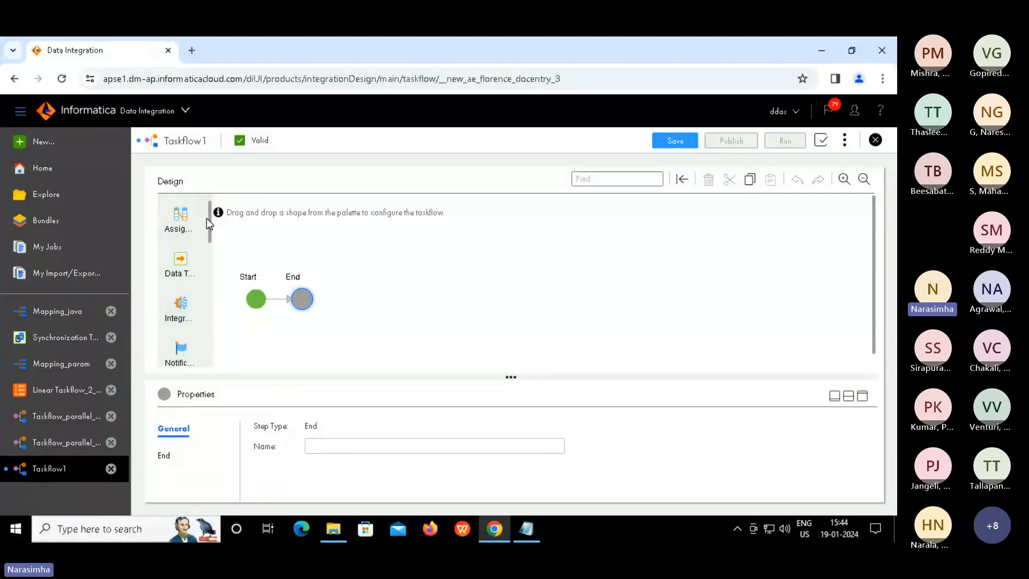
{"action": "left_click_drag", "start_coordinate": [209, 223], "coordinate": [210, 287]}
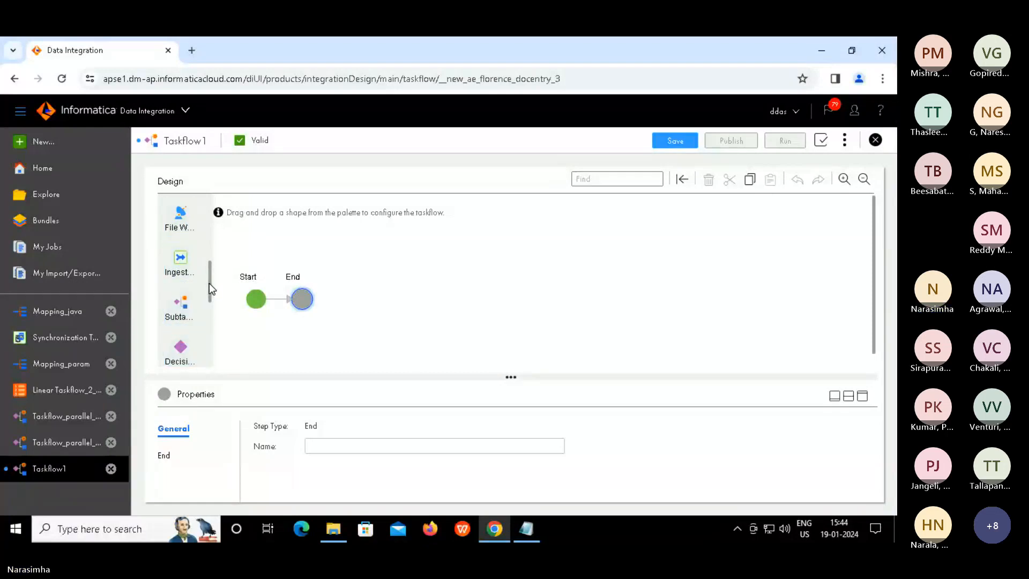
{"action": "scroll", "coordinate": [210, 212], "scroll_direction": "up", "scroll_amount": 5}
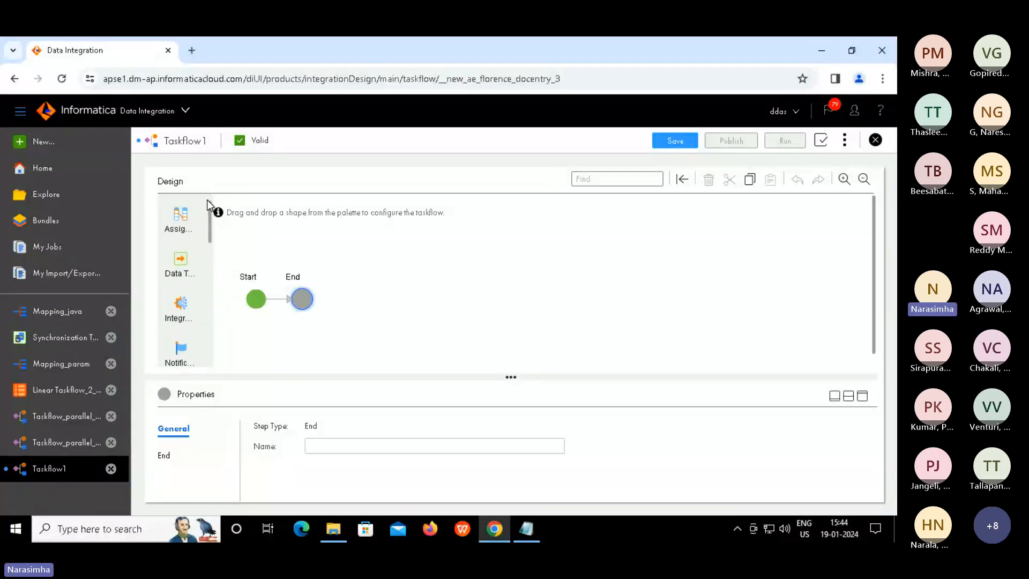
{"action": "left_click", "coordinate": [257, 299]}
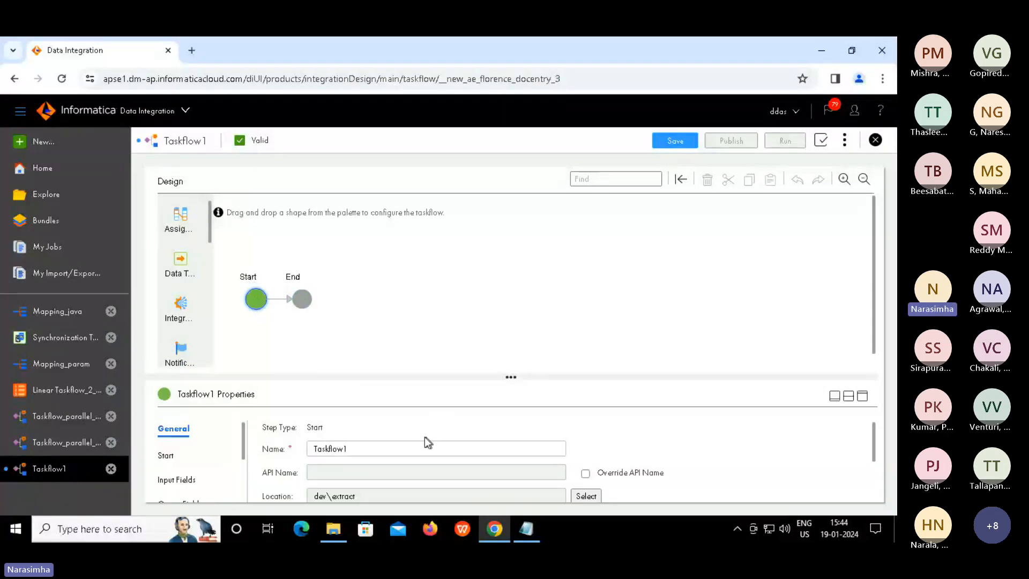
{"action": "left_click", "coordinate": [381, 448]}
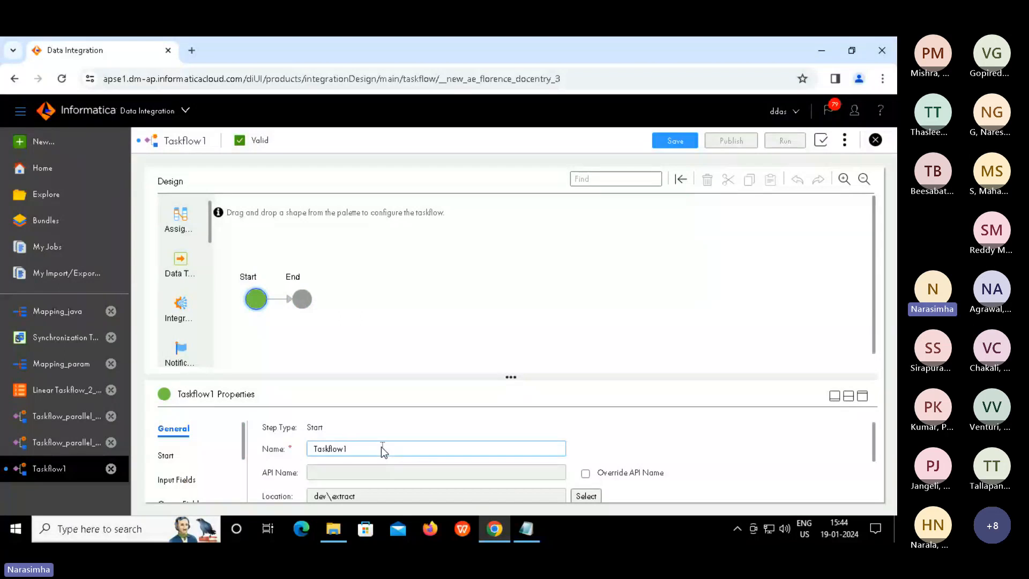
{"action": "key", "text": "BackSpace"}
{"action": "type", "text": "_generic"}
Review the Start tab's binding settings in full-size properties, then return to the split view
{"action": "left_click", "coordinate": [863, 396]}
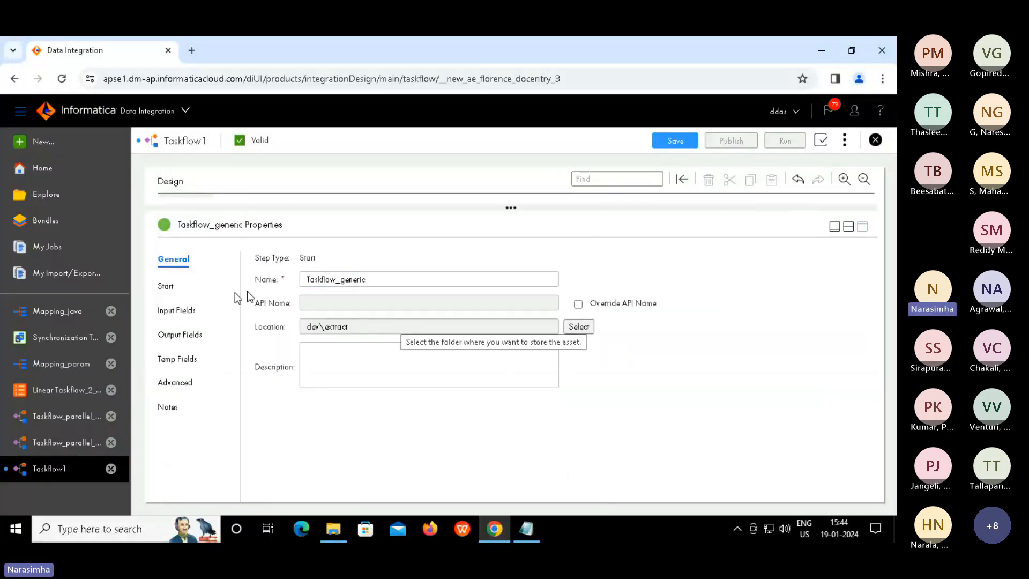
{"action": "left_click", "coordinate": [170, 287]}
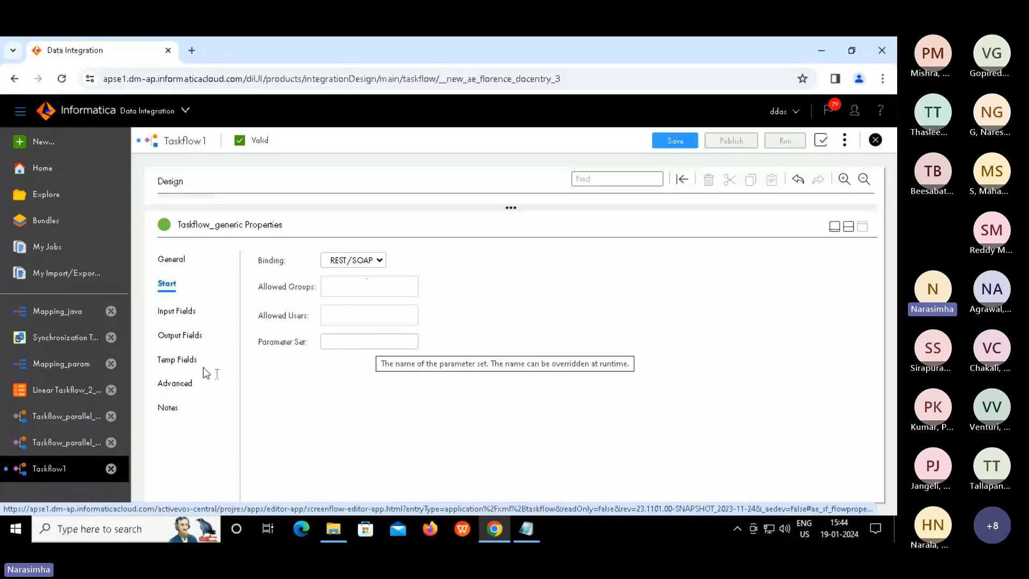
{"action": "left_click", "coordinate": [849, 225]}
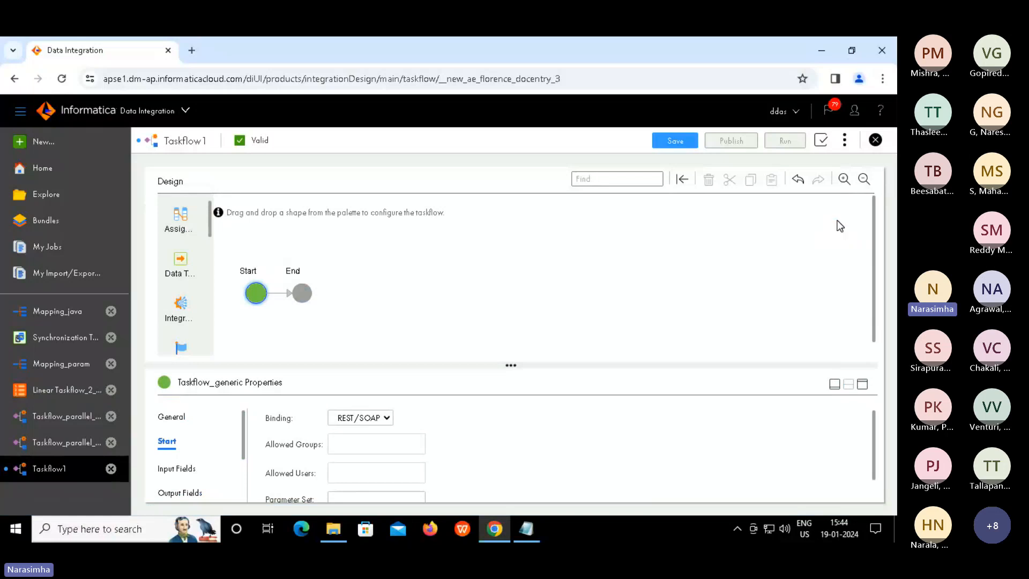
{"action": "left_click", "coordinate": [181, 262]}
Drop Data Task 1 between Start and End and assign it MappingTask_union
{"action": "left_click_drag", "start_coordinate": [270, 280], "coordinate": [277, 292]}
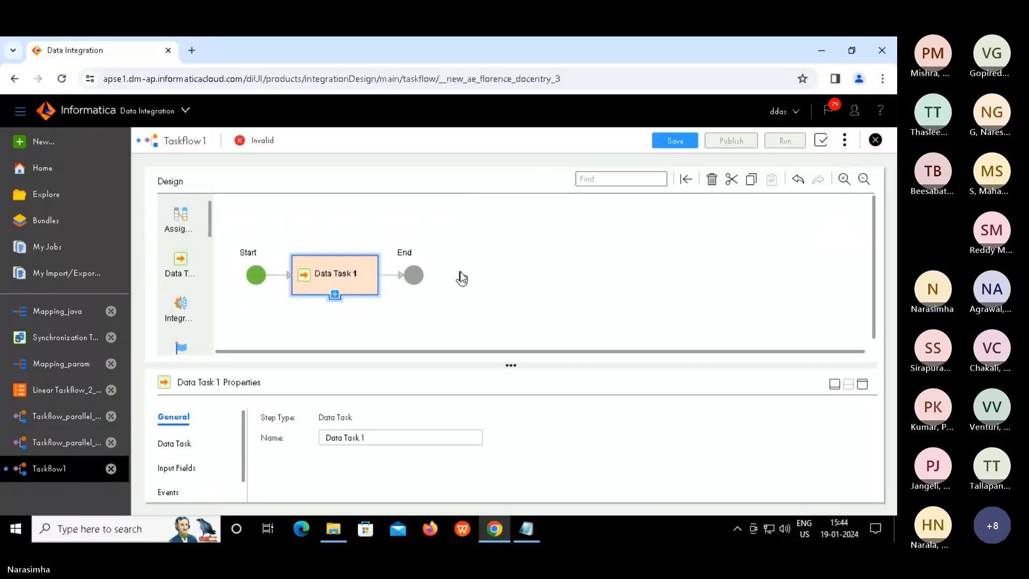
{"action": "left_click", "coordinate": [863, 385]}
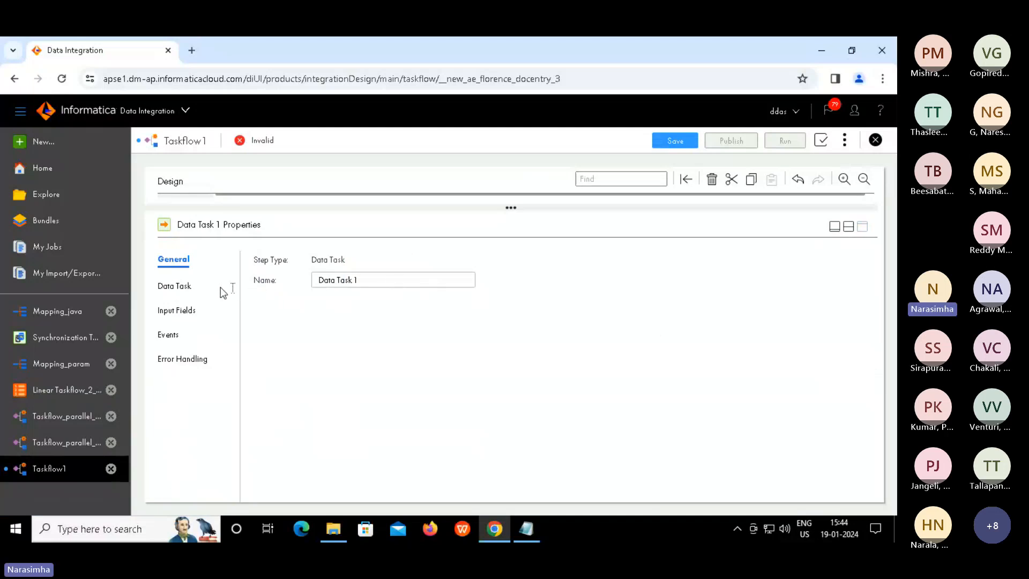
{"action": "left_click", "coordinate": [182, 287]}
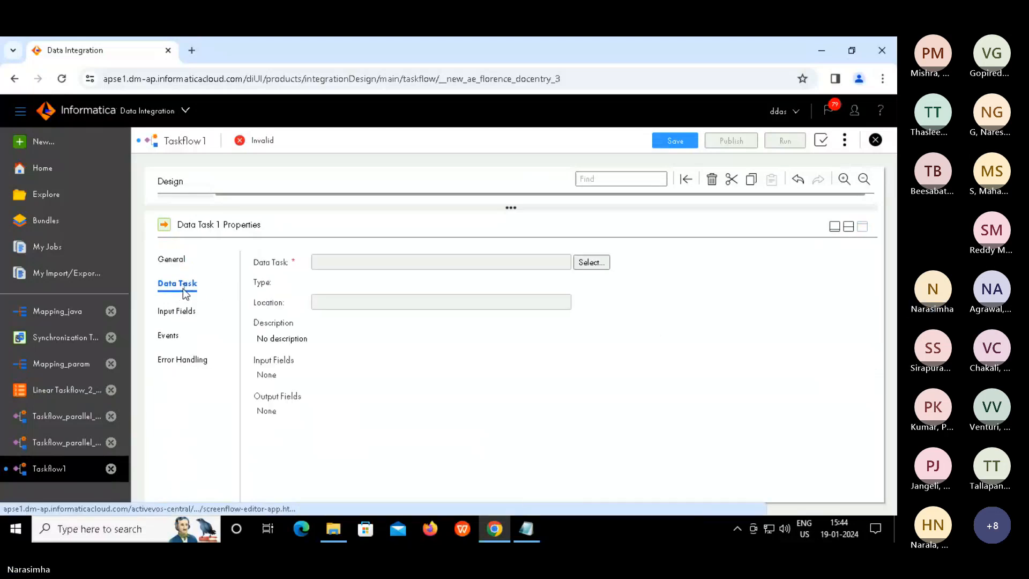
{"action": "left_click", "coordinate": [593, 266]}
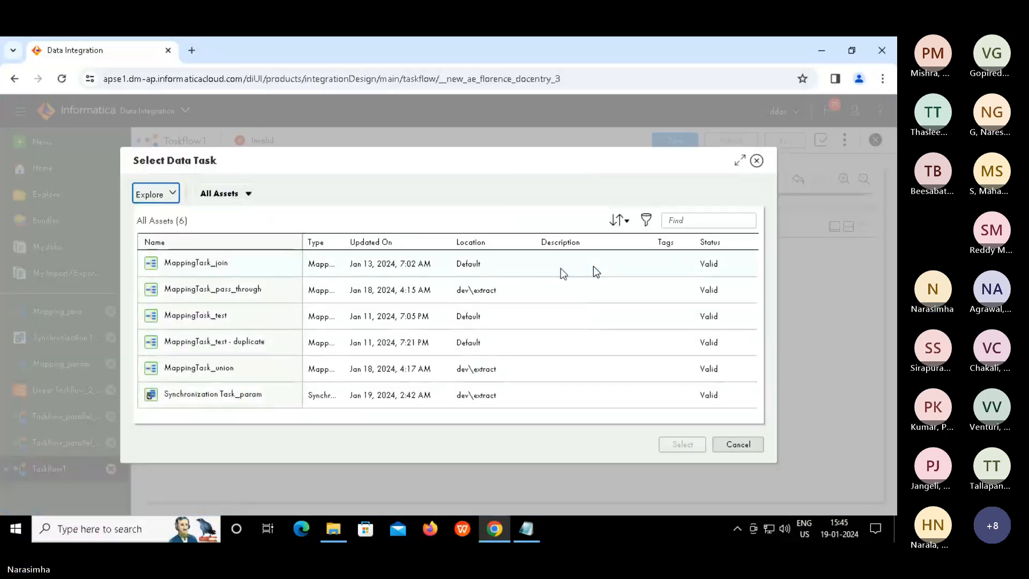
{"action": "left_click", "coordinate": [433, 374]}
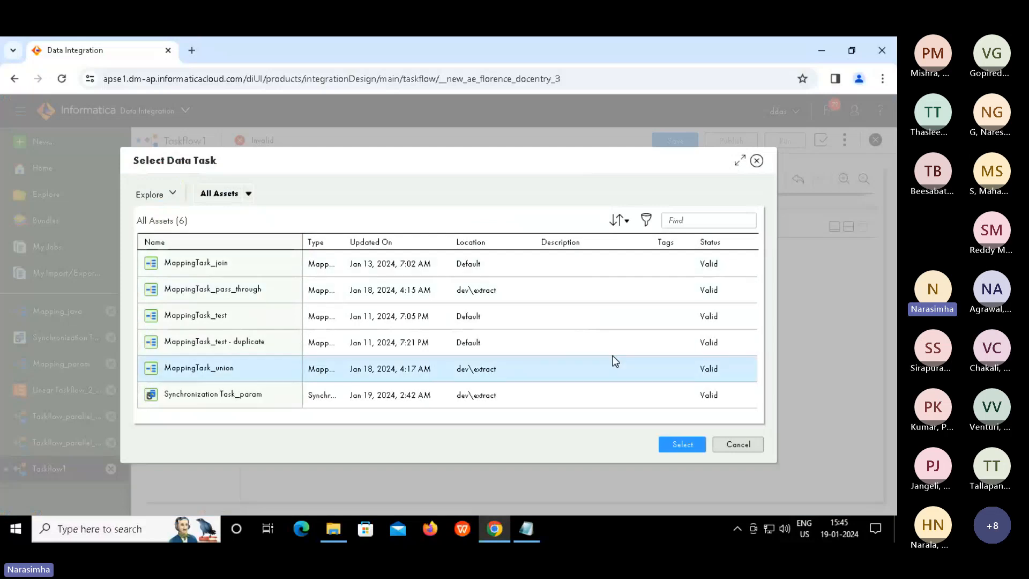
{"action": "left_click", "coordinate": [678, 444]}
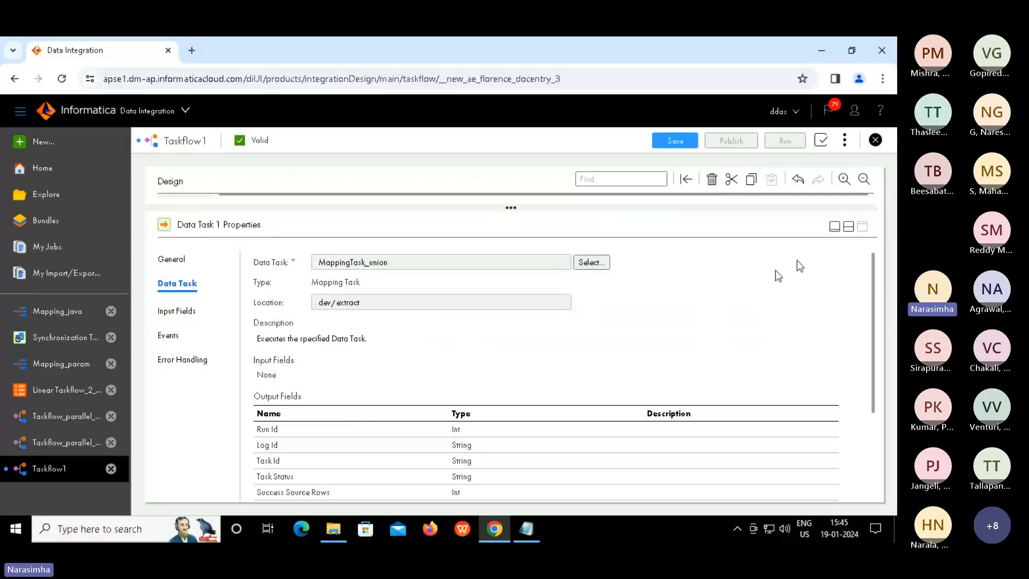
{"action": "left_click", "coordinate": [850, 230]}
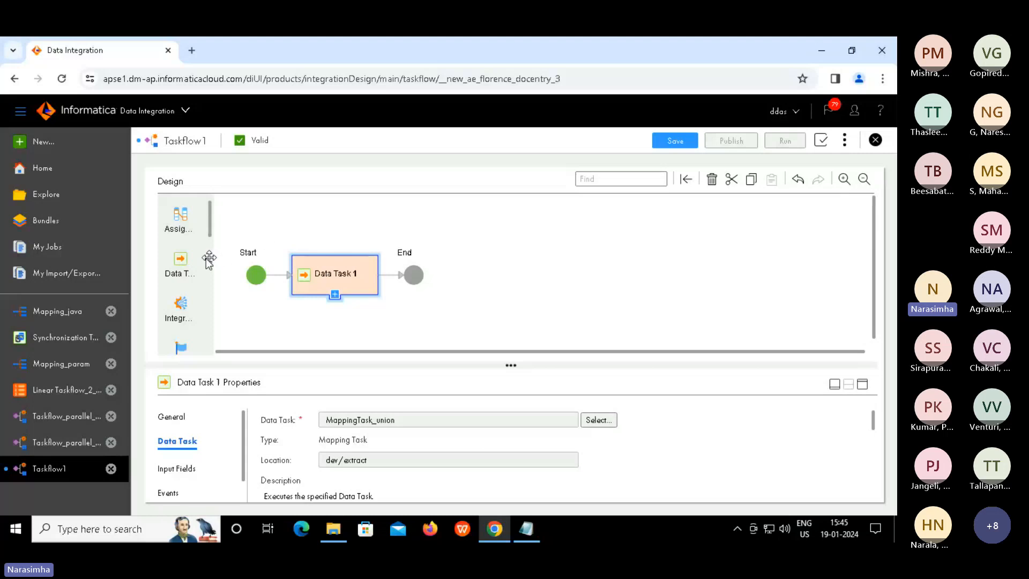
Add Data Task 2 after Data Task 1, running Synchronization Task_param
{"action": "left_click_drag", "start_coordinate": [180, 271], "coordinate": [396, 268]}
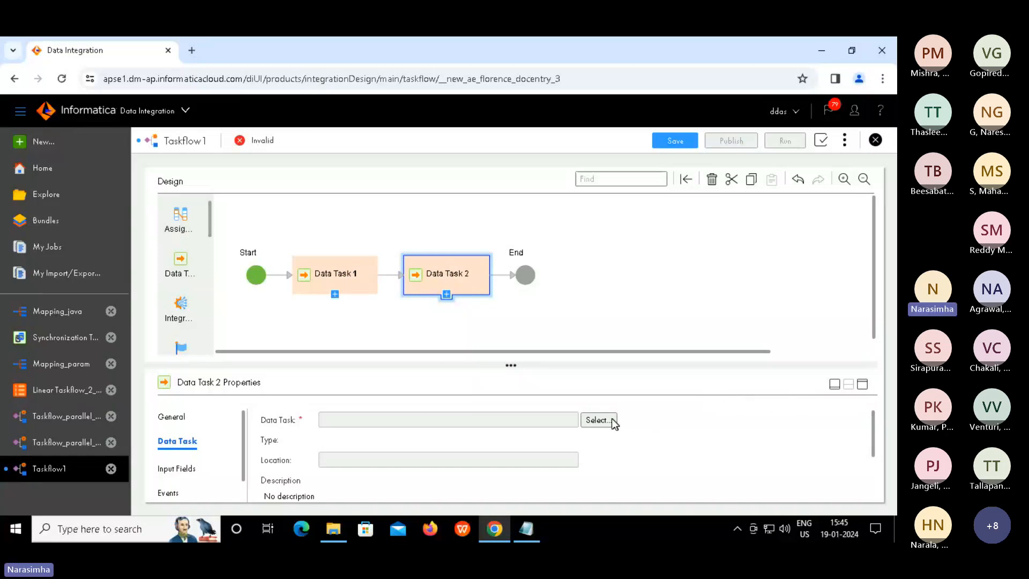
{"action": "left_click", "coordinate": [596, 421]}
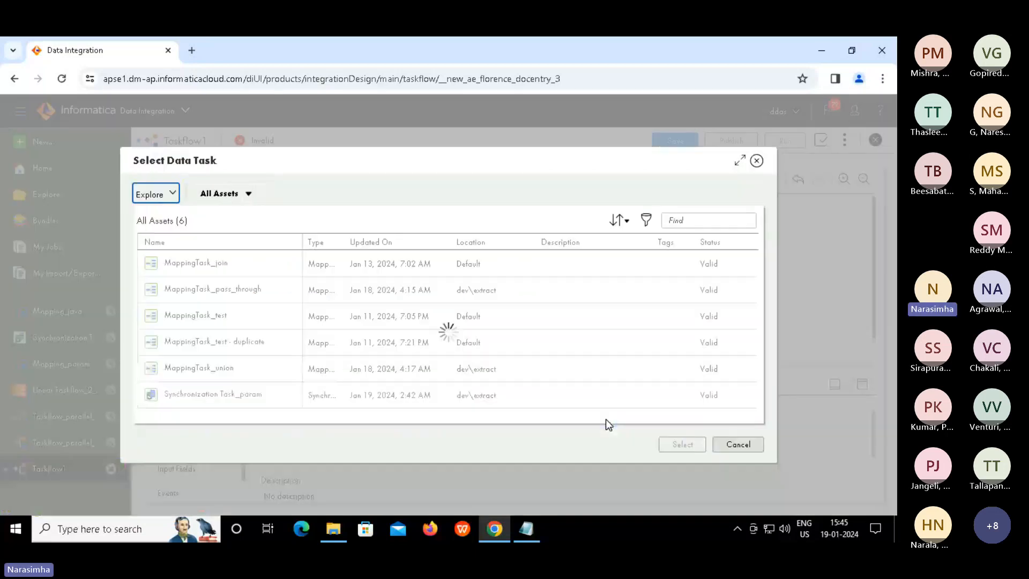
{"action": "left_click", "coordinate": [235, 398]}
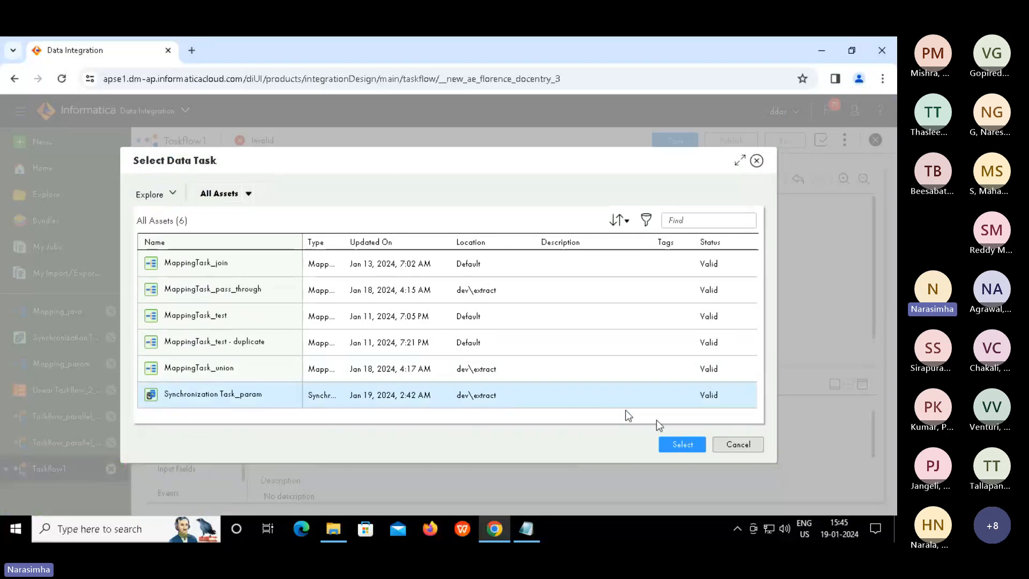
{"action": "left_click", "coordinate": [677, 445]}
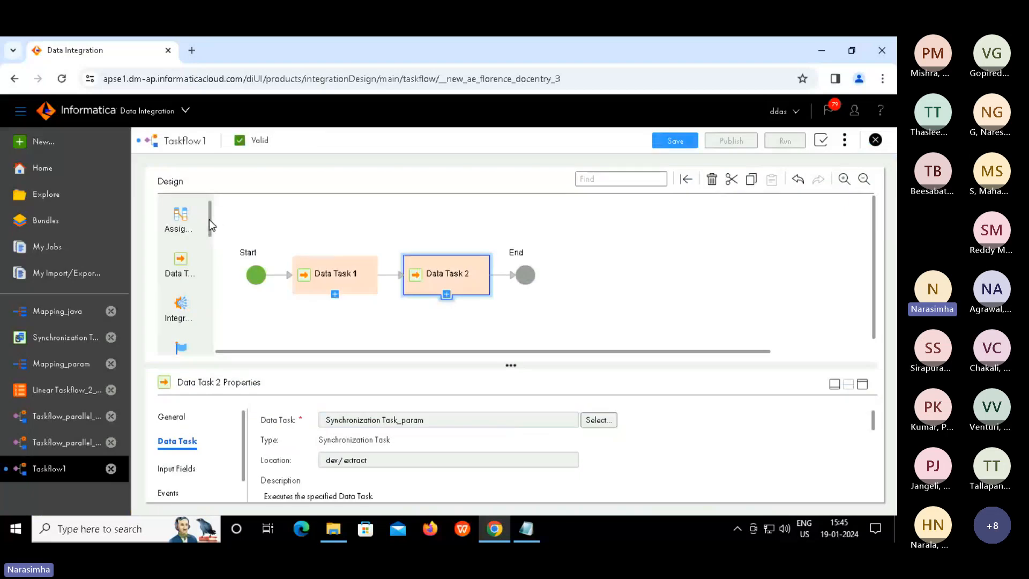
{"action": "left_click_drag", "start_coordinate": [209, 220], "coordinate": [213, 299]}
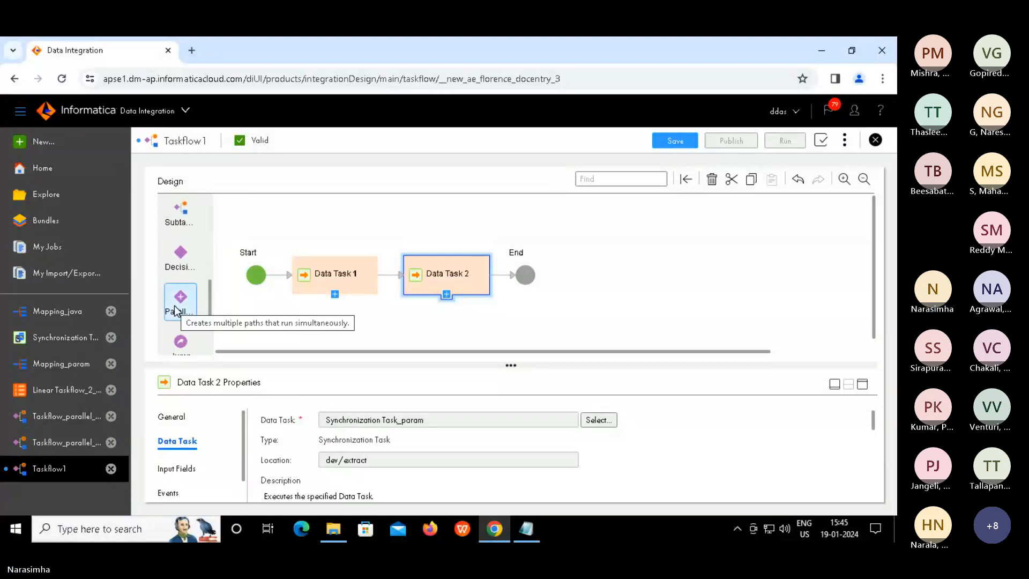
Add Parallel Paths 1 after Data Task 2, with Data Task 3 running MappingTask_union on the upper branch
{"action": "left_click_drag", "start_coordinate": [175, 306], "coordinate": [501, 274]}
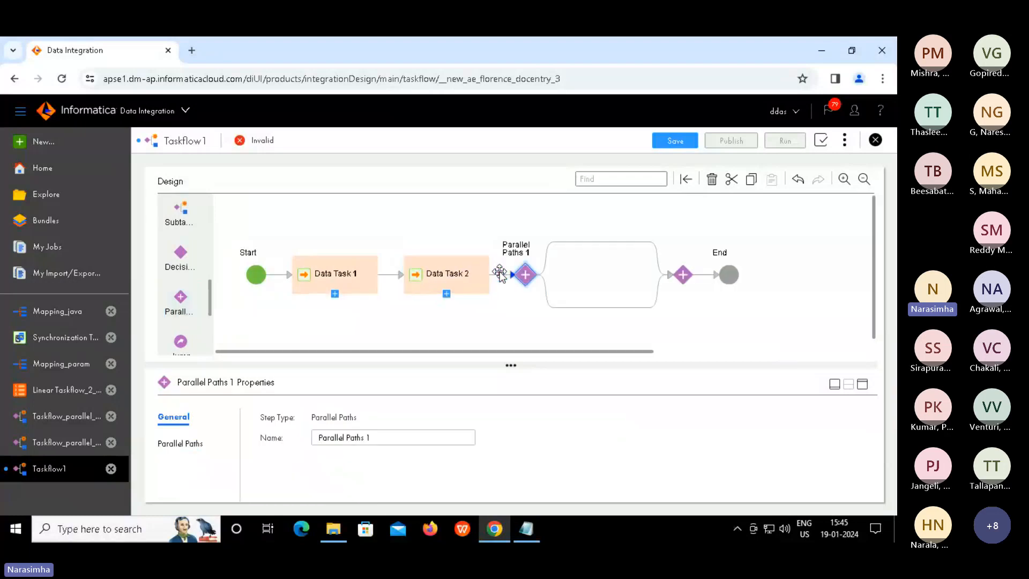
{"action": "left_click", "coordinate": [593, 244]}
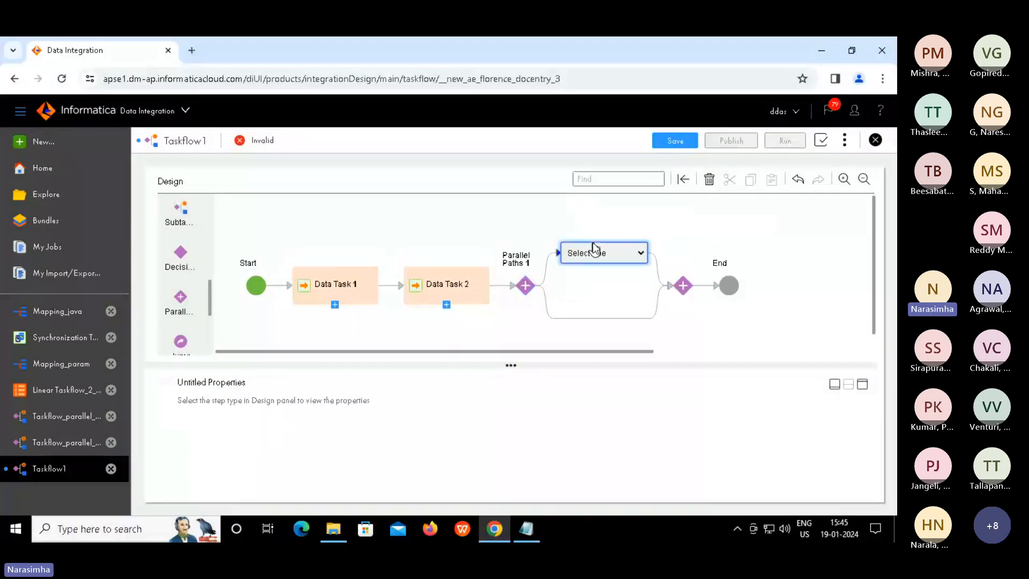
{"action": "left_click", "coordinate": [640, 254]}
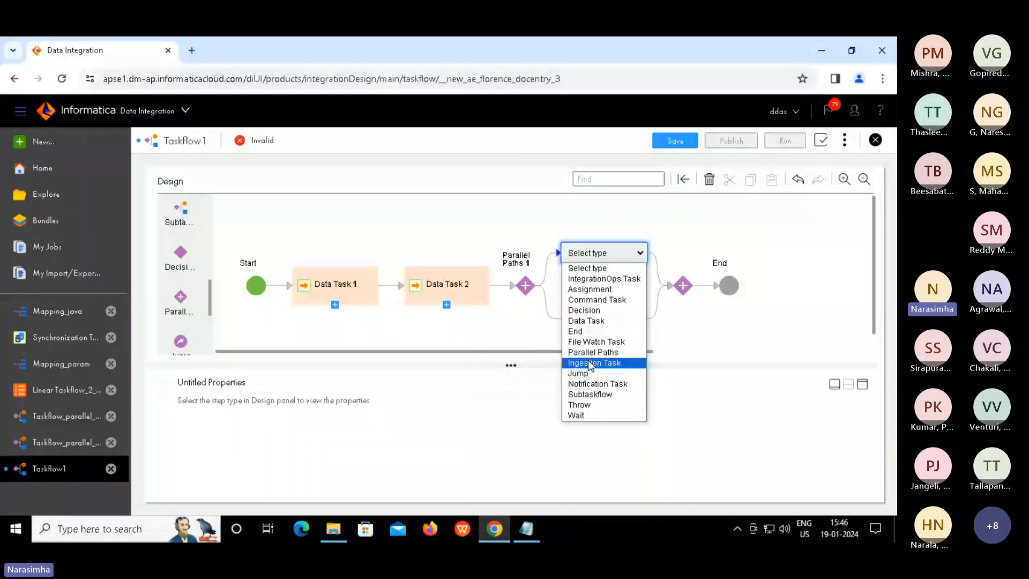
{"action": "left_click", "coordinate": [589, 323]}
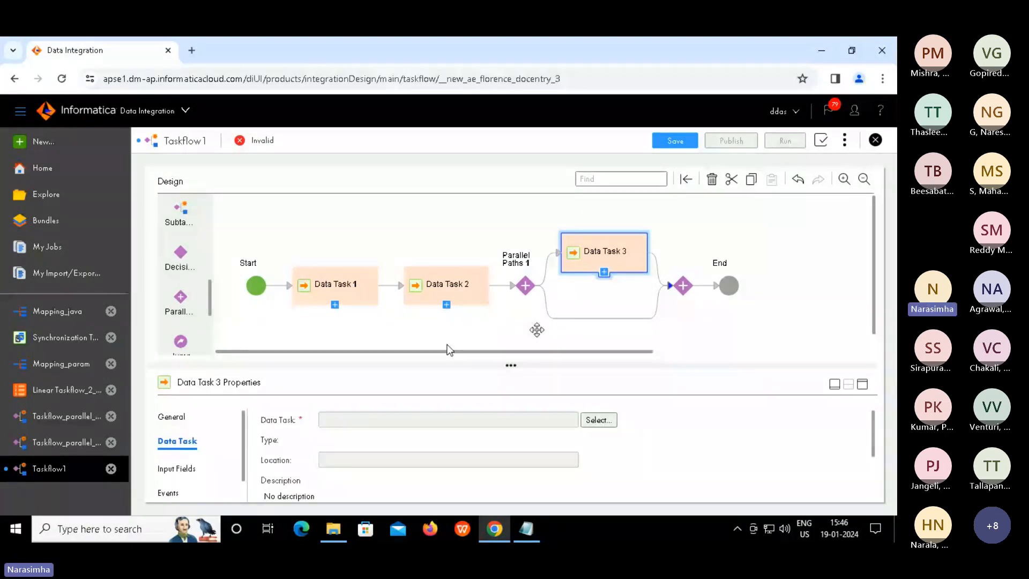
{"action": "left_click", "coordinate": [595, 420]}
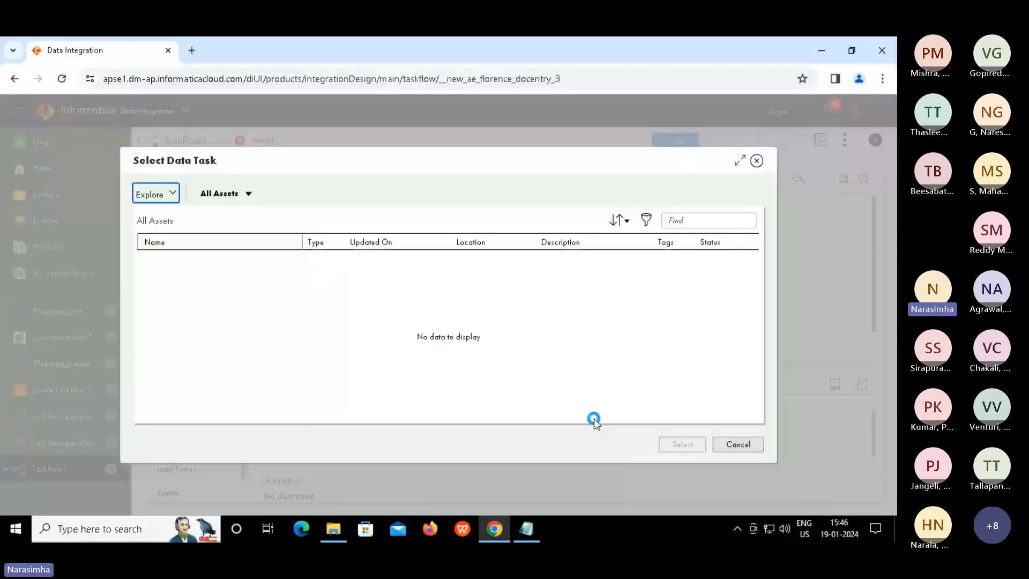
{"action": "left_click", "coordinate": [445, 367]}
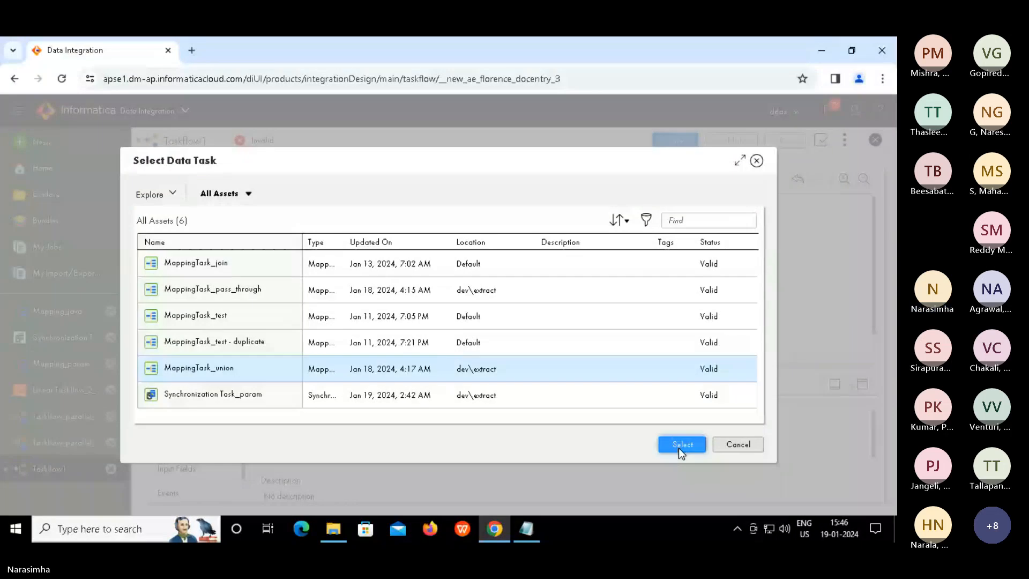
{"action": "left_click", "coordinate": [681, 445]}
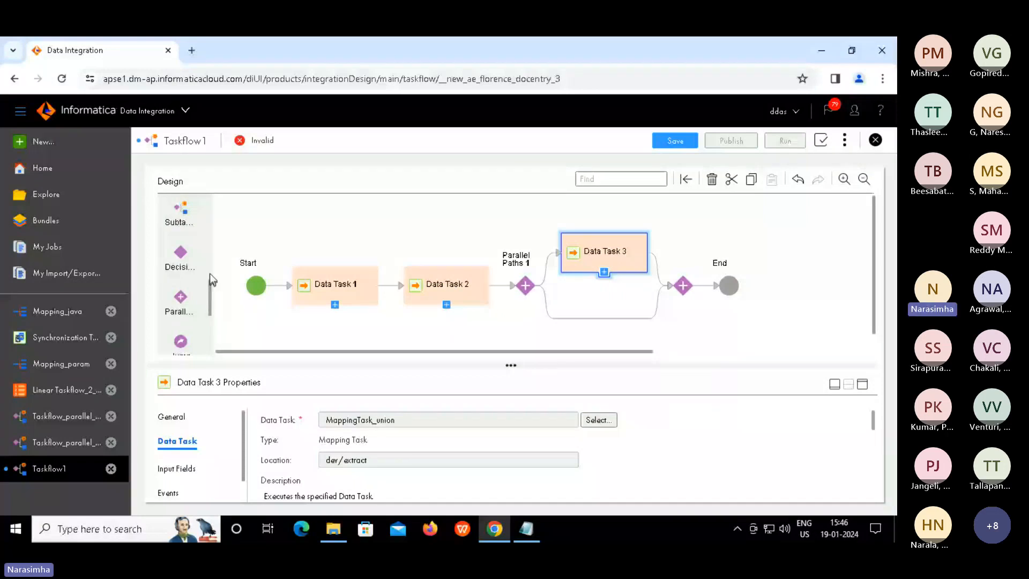
{"action": "scroll", "coordinate": [212, 296], "scroll_direction": "up", "scroll_amount": 1}
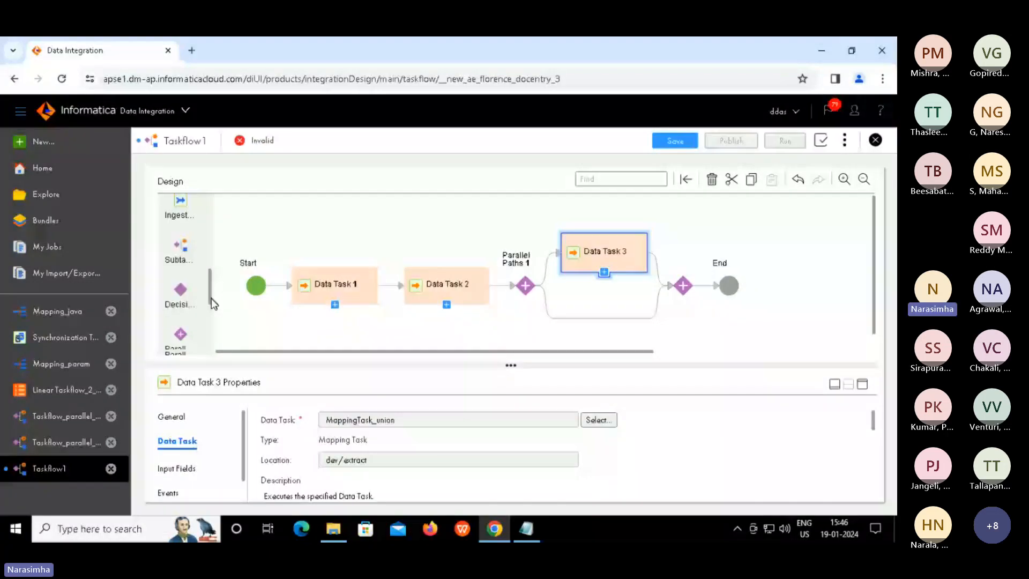
Insert Wait 1 before Parallel Paths 1 with a wait period of 8 seconds
{"action": "left_click_drag", "start_coordinate": [211, 298], "coordinate": [213, 329]}
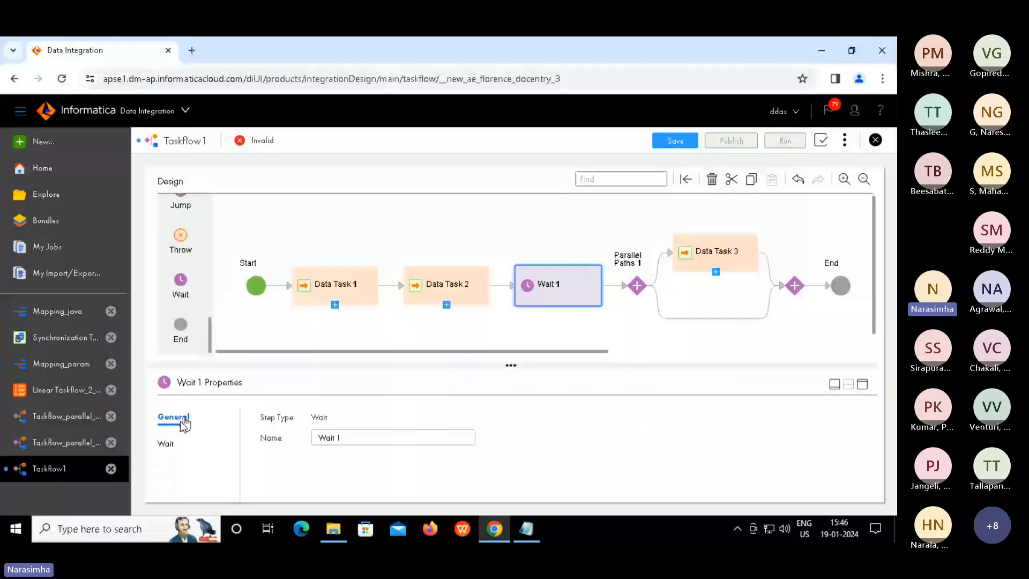
{"action": "left_click", "coordinate": [166, 441]}
{"action": "left_click", "coordinate": [339, 445]}
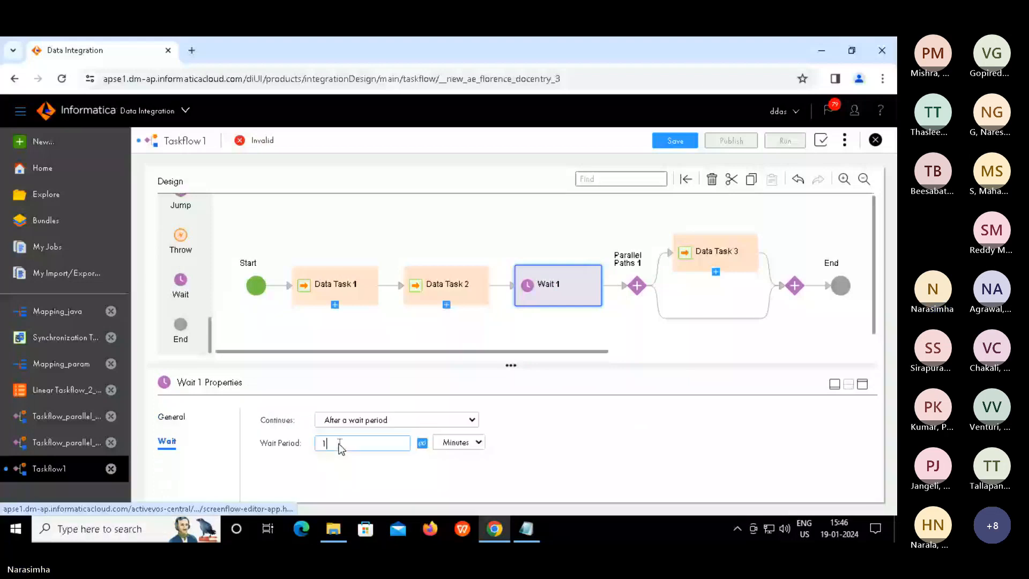
{"action": "key", "text": "BackSpace"}
{"action": "type", "text": "8"}
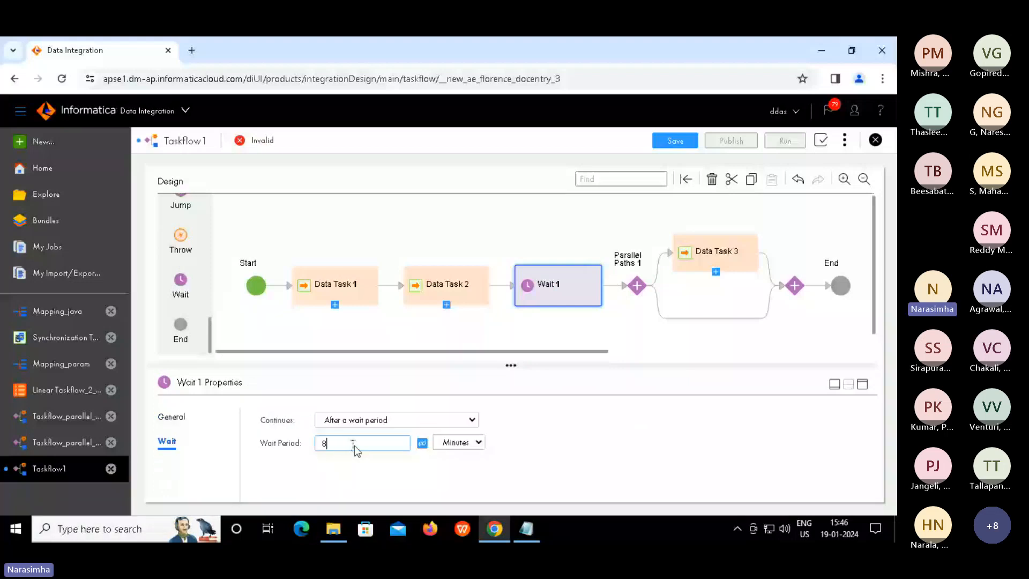
{"action": "left_click", "coordinate": [449, 446]}
{"action": "left_click", "coordinate": [453, 459]}
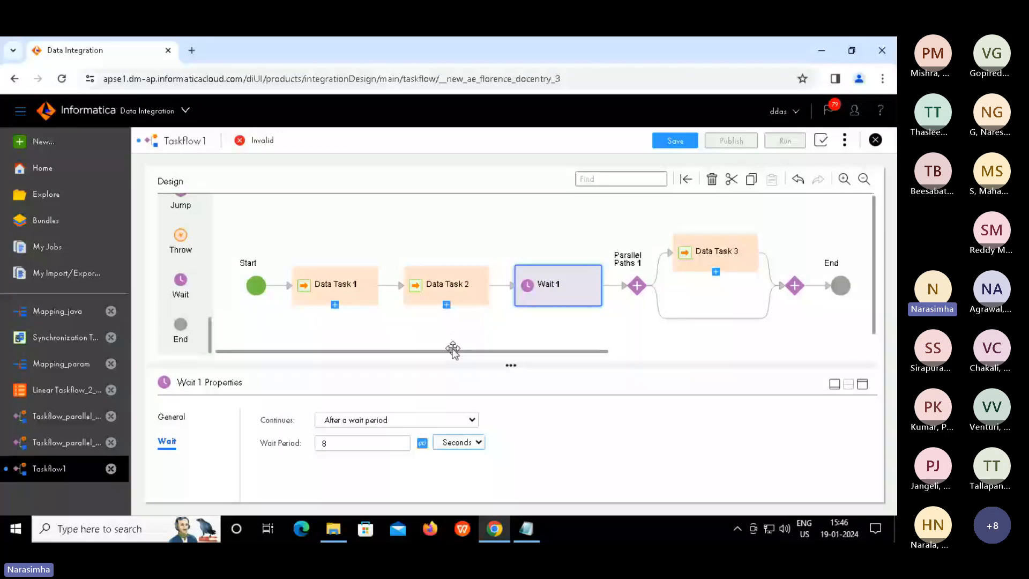
{"action": "left_click_drag", "start_coordinate": [453, 351], "coordinate": [513, 351]}
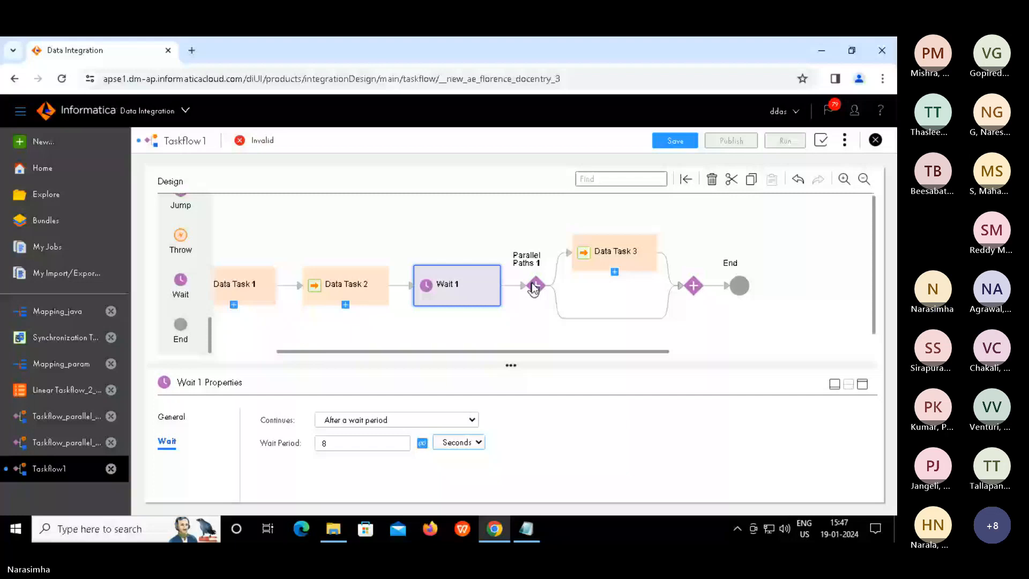
Add a third branch, Path 2, to Parallel Paths 1 from its Parallel Paths tab
{"action": "left_click", "coordinate": [534, 287]}
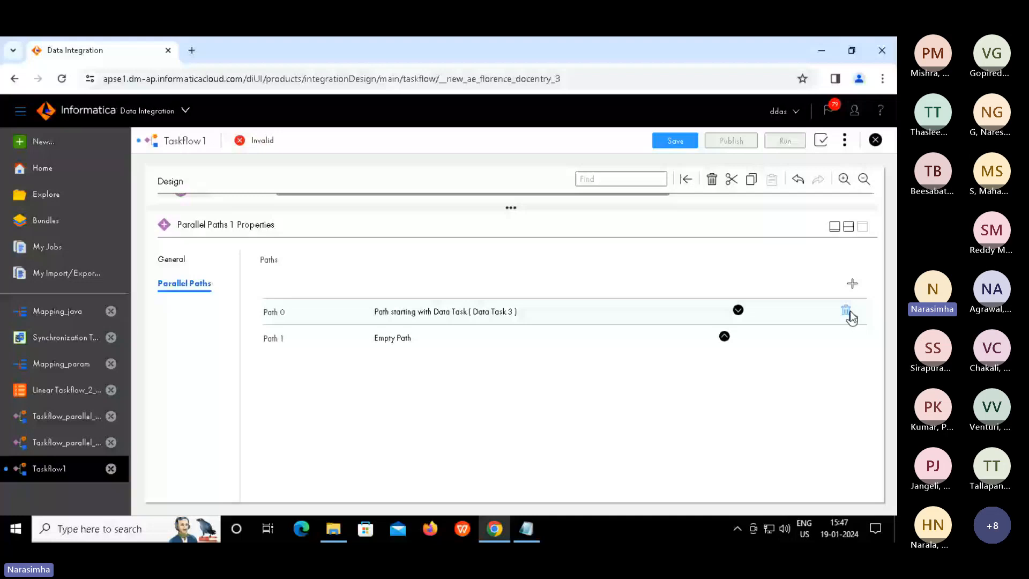
{"action": "left_click", "coordinate": [853, 283]}
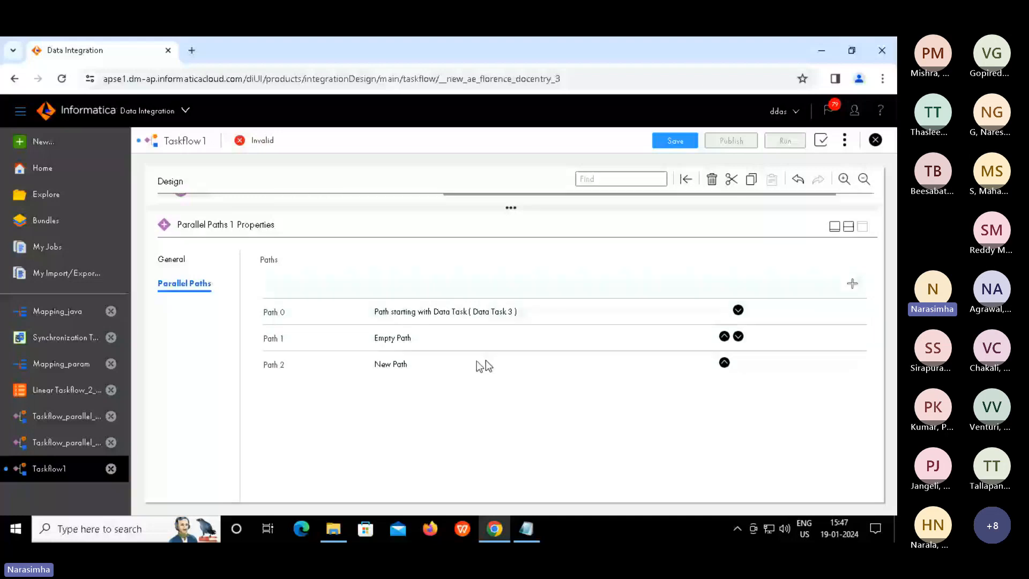
{"action": "left_click", "coordinate": [401, 366]}
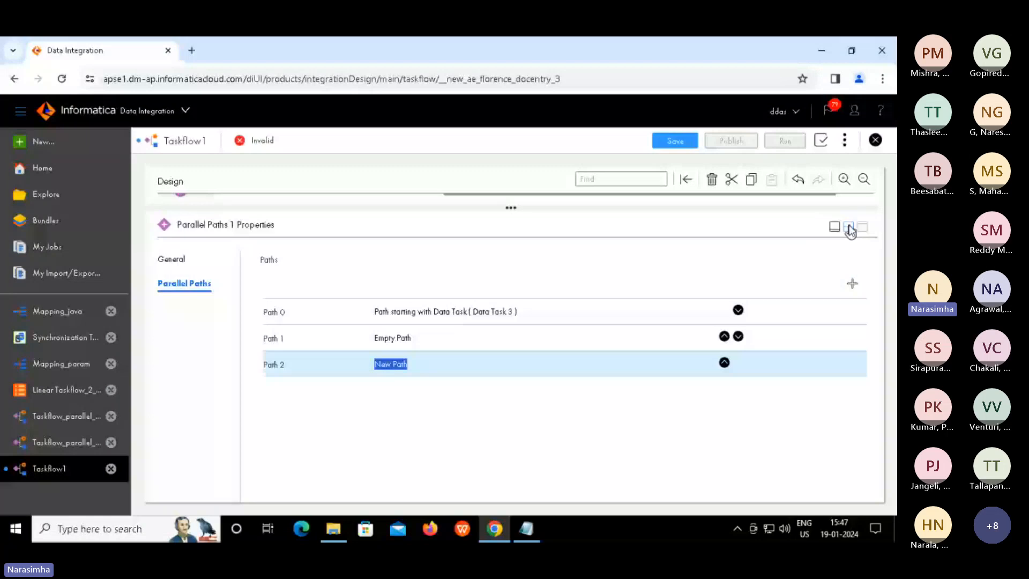
{"action": "left_click", "coordinate": [849, 228]}
{"action": "left_click", "coordinate": [849, 228]}
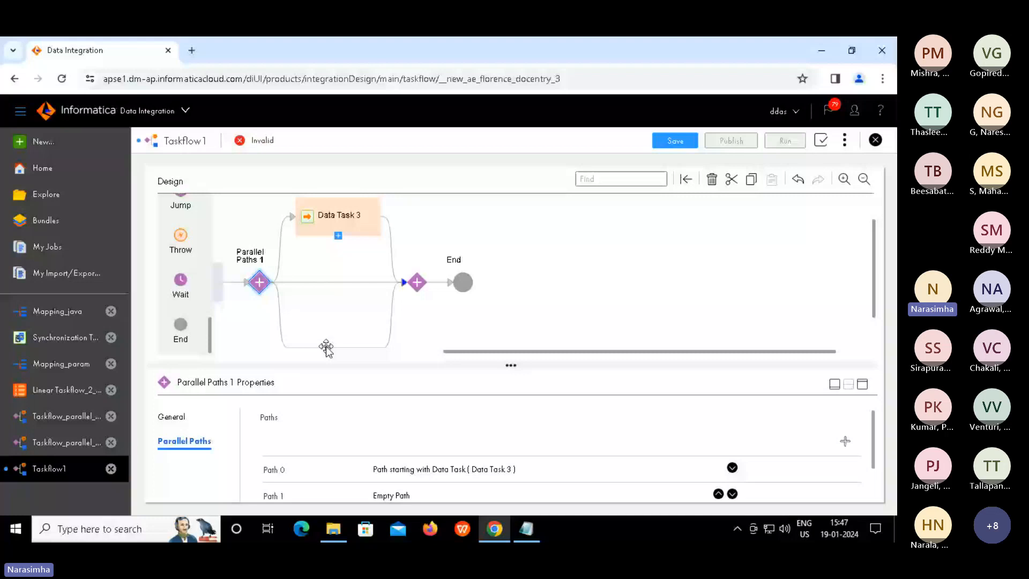
Place Data Task 4 on the middle branch, running Synchronization Task_param
{"action": "left_click", "coordinate": [334, 283]}
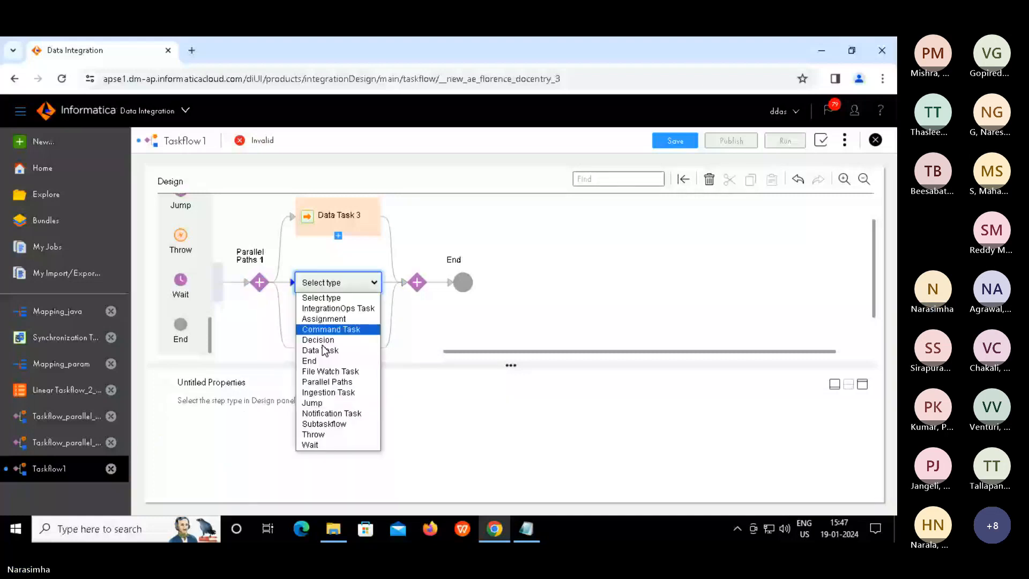
{"action": "left_click", "coordinate": [321, 351]}
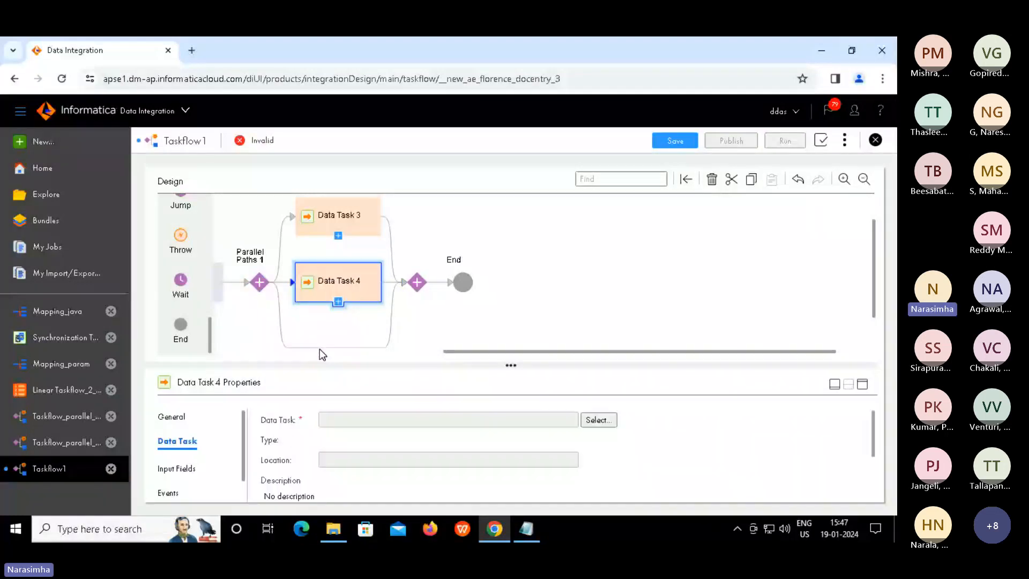
{"action": "left_click", "coordinate": [592, 420]}
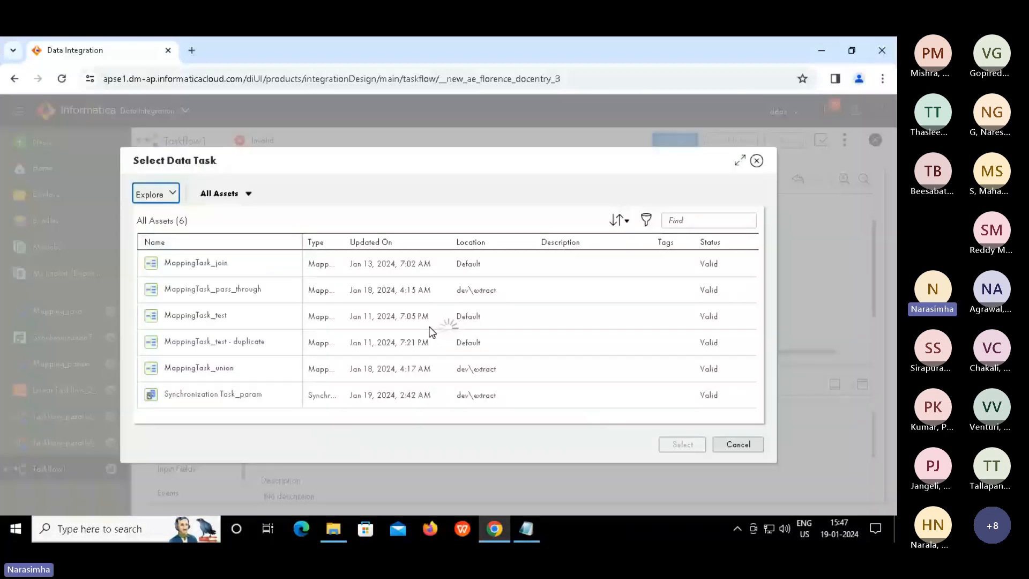
{"action": "left_click", "coordinate": [262, 391]}
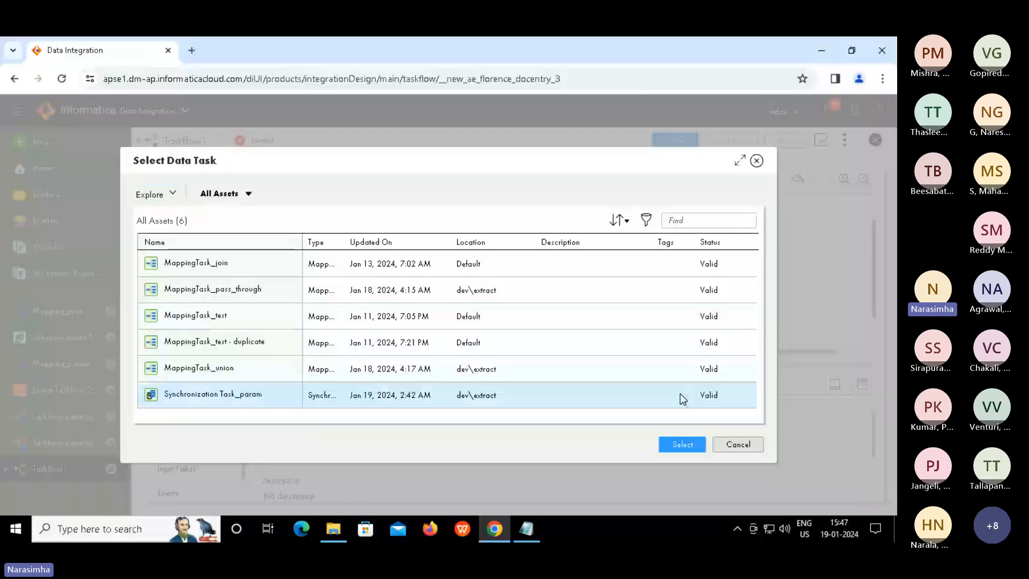
{"action": "left_click", "coordinate": [674, 445]}
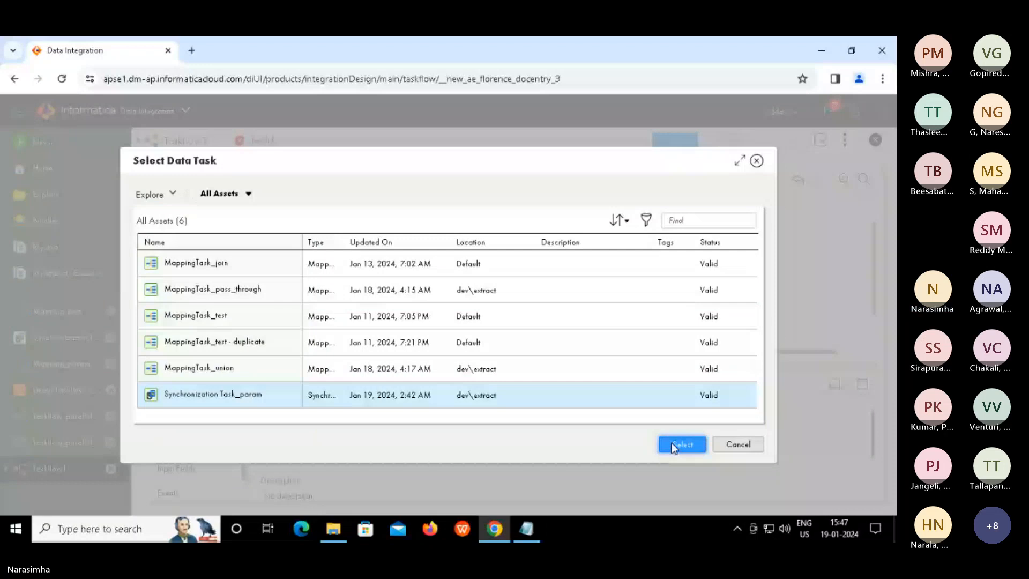
{"action": "left_click", "coordinate": [674, 445]}
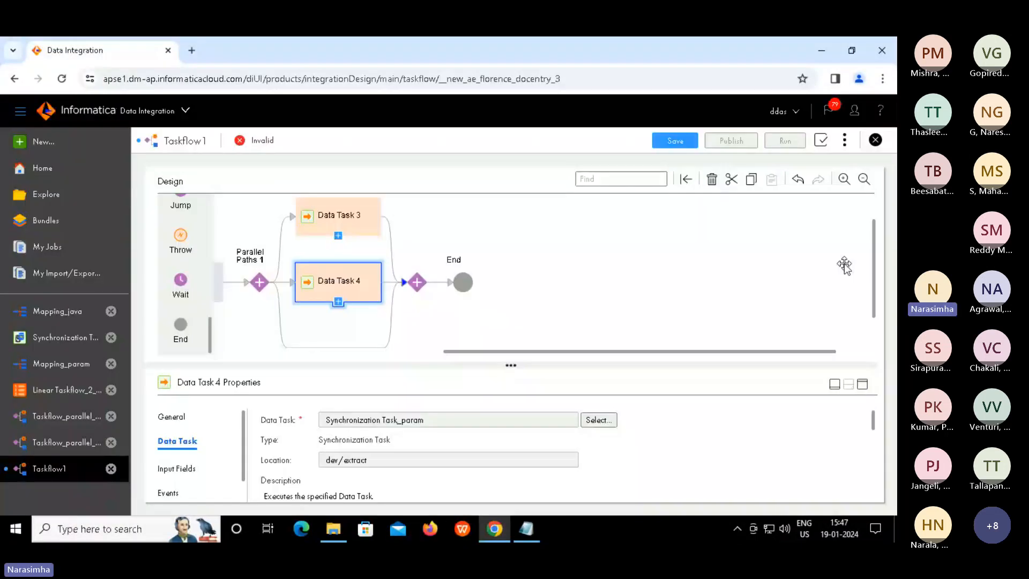
{"action": "left_click_drag", "start_coordinate": [884, 263], "coordinate": [875, 279]}
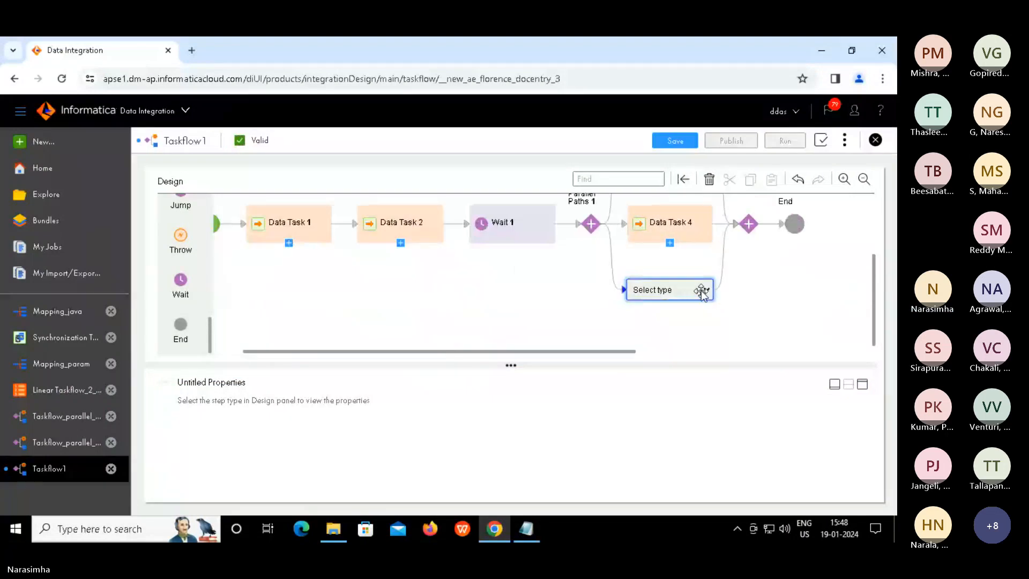
Put Throw 1 on the bottom branch of Parallel Paths 1 and show its fault fields
{"action": "left_click", "coordinate": [702, 291]}
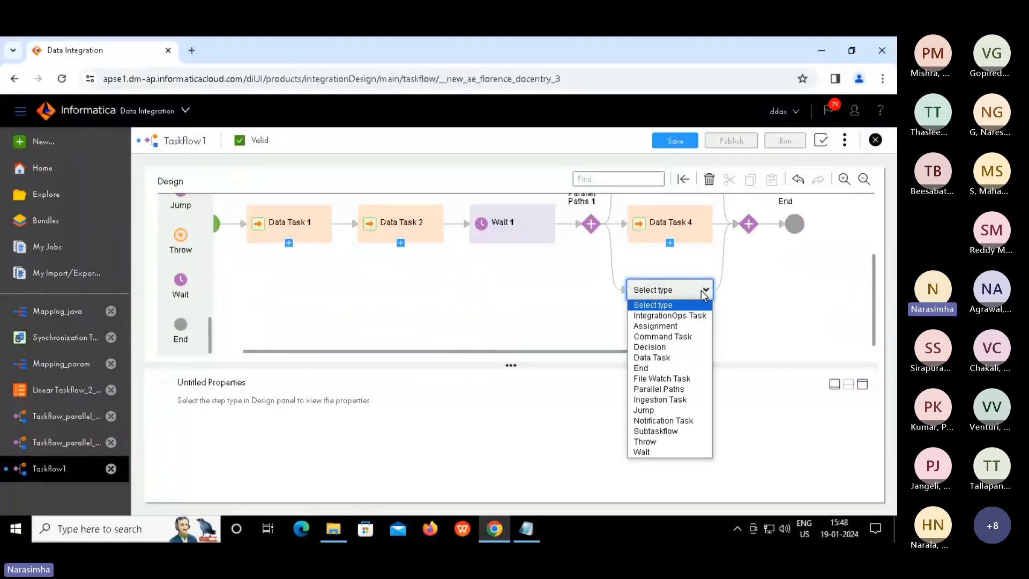
{"action": "left_click", "coordinate": [650, 444]}
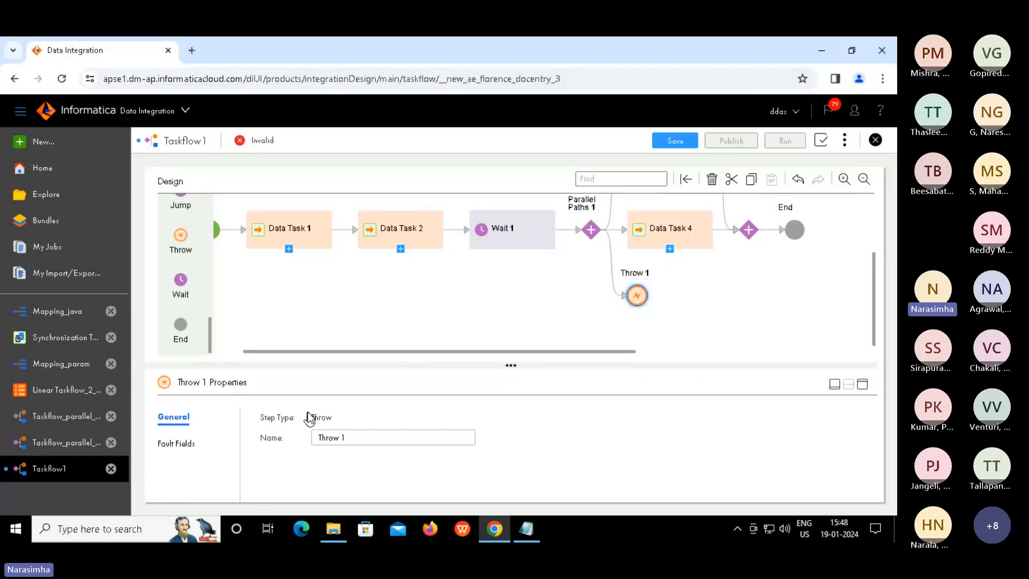
{"action": "left_click", "coordinate": [183, 443]}
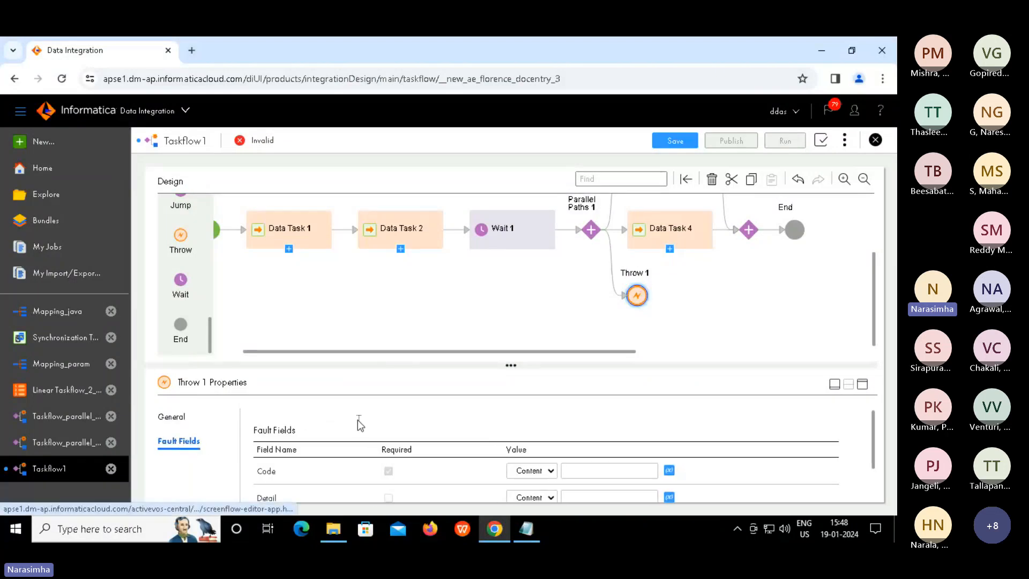
{"action": "left_click", "coordinate": [863, 385]}
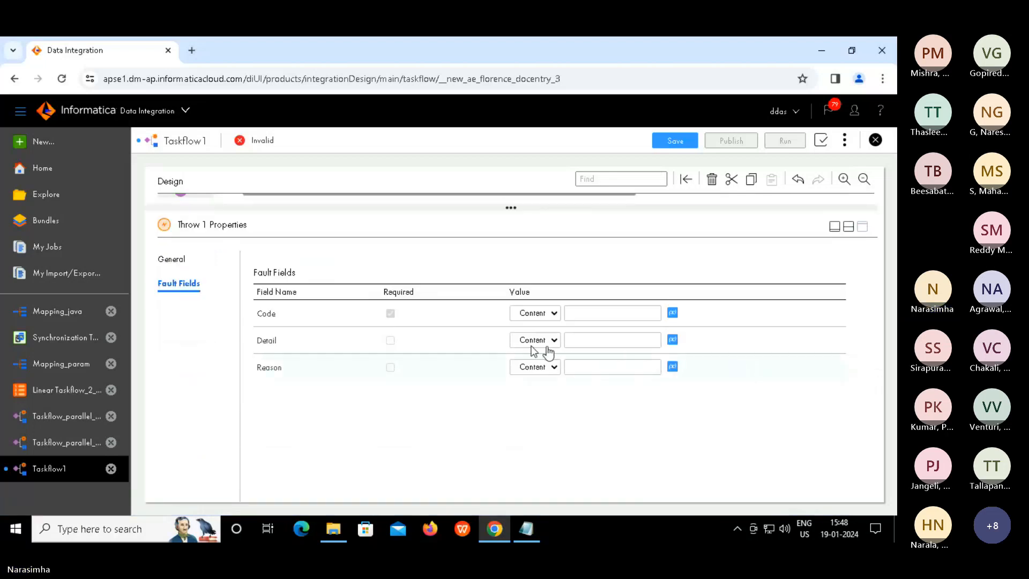
Enter fault Code 100, Detail expected and Reason EXPECTED for Throw 1
{"action": "left_click", "coordinate": [612, 313]}
{"action": "type", "text": "100"}
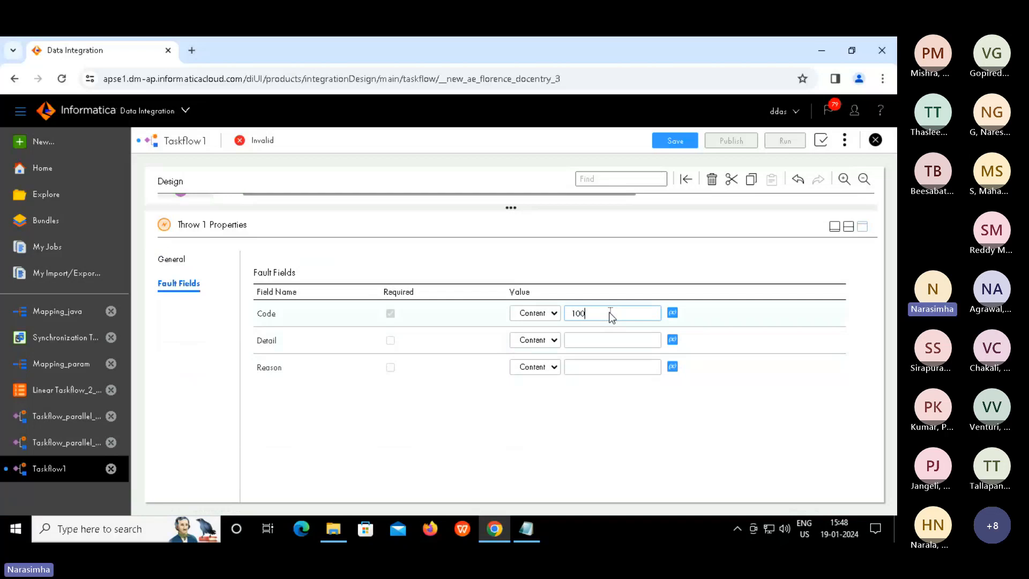
{"action": "left_click", "coordinate": [595, 345]}
{"action": "left_click", "coordinate": [590, 342]}
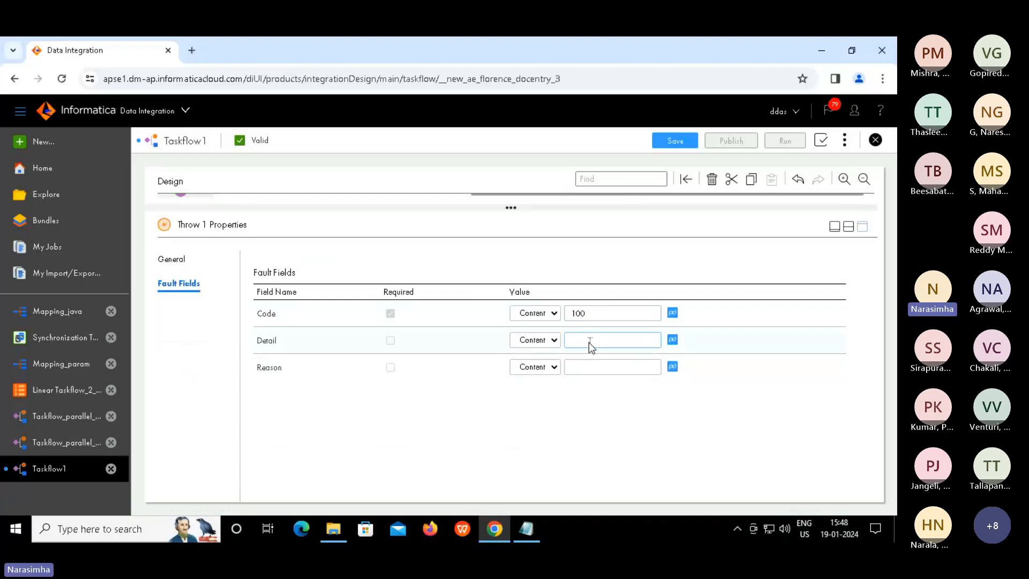
{"action": "type", "text": "expected"}
{"action": "left_click", "coordinate": [597, 364]}
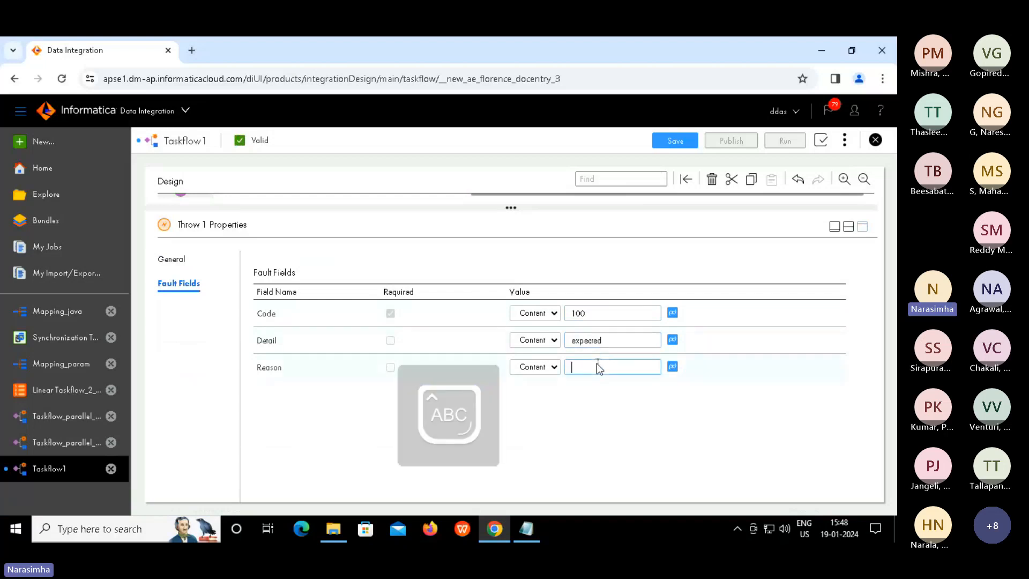
{"action": "type", "text": "EXPECTED"}
{"action": "left_click", "coordinate": [848, 225]}
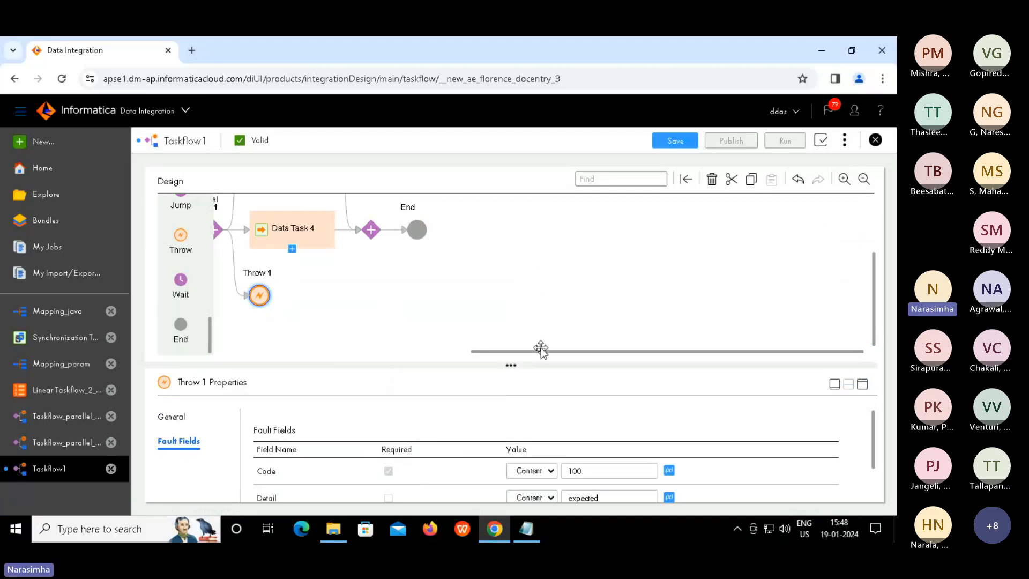
{"action": "left_click_drag", "start_coordinate": [483, 364], "coordinate": [479, 364]}
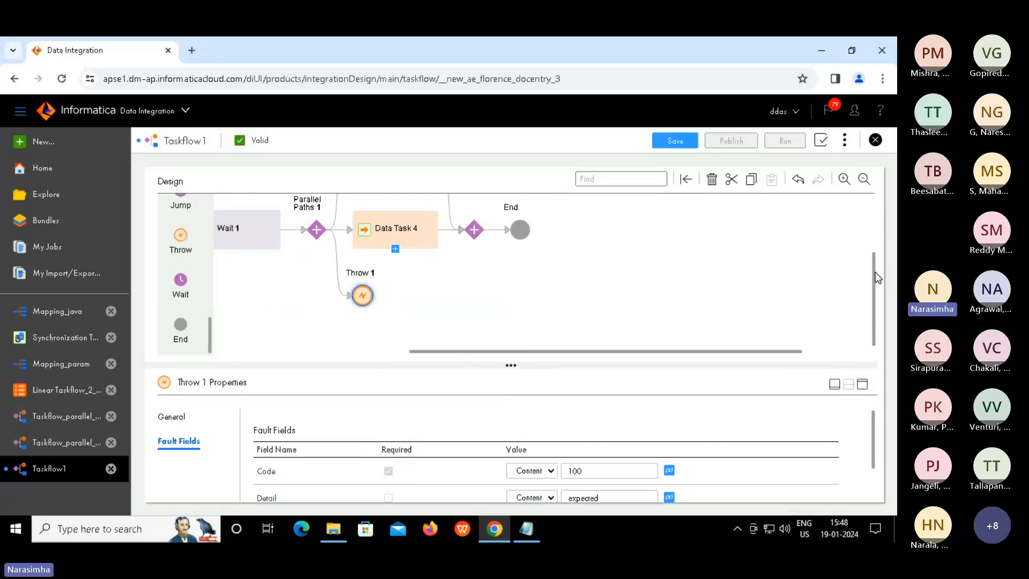
{"action": "scroll", "coordinate": [870, 247], "scroll_direction": "up", "scroll_amount": 2}
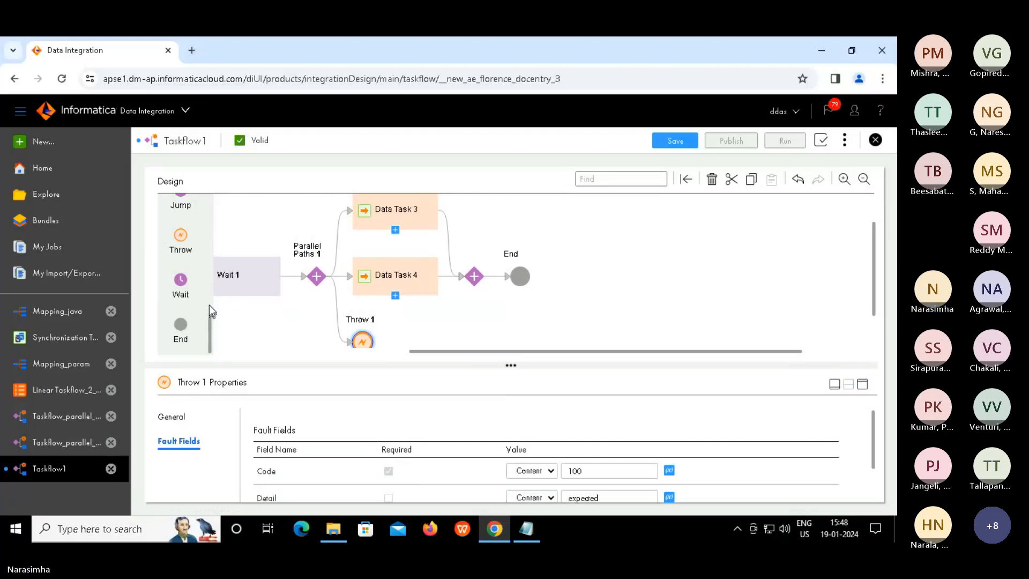
{"action": "scroll", "coordinate": [209, 304], "scroll_direction": "up", "scroll_amount": 3}
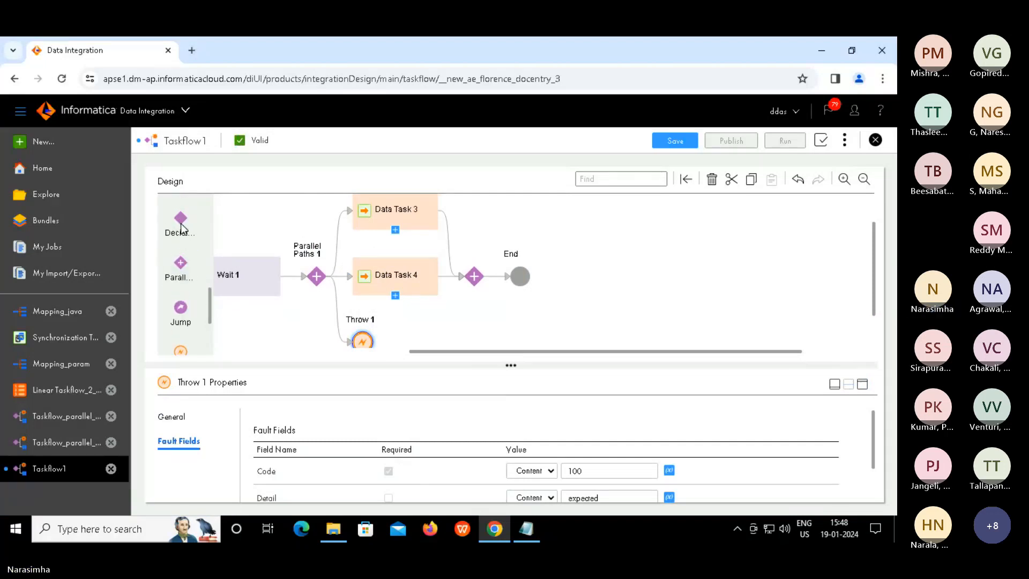
Add Decision 1 after Parallel Paths 1, with Path 1 testing Data Task 1 Success Source Rows greater than or equal to 2
{"action": "left_click_drag", "start_coordinate": [181, 220], "coordinate": [501, 280]}
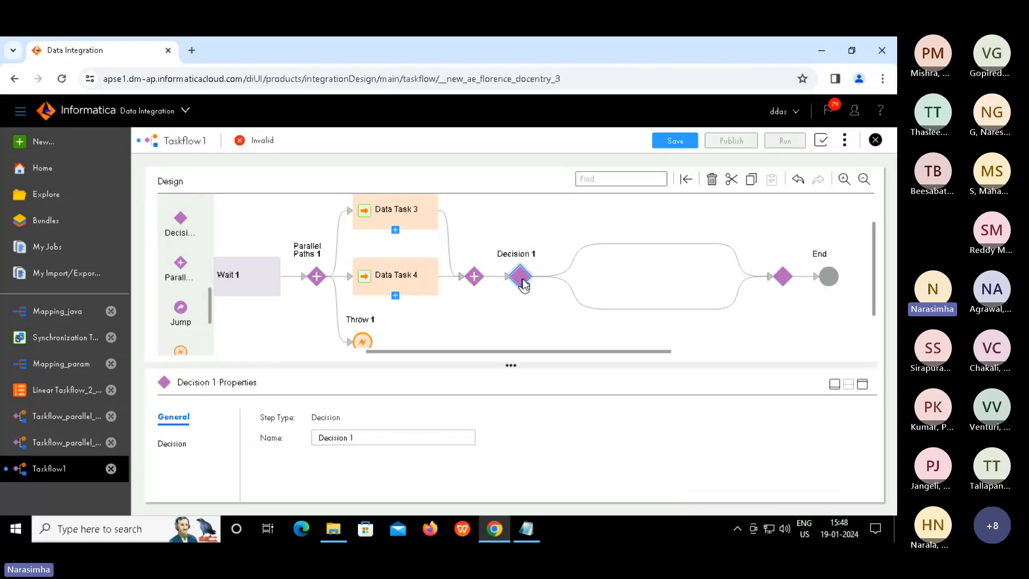
{"action": "left_click", "coordinate": [169, 447]}
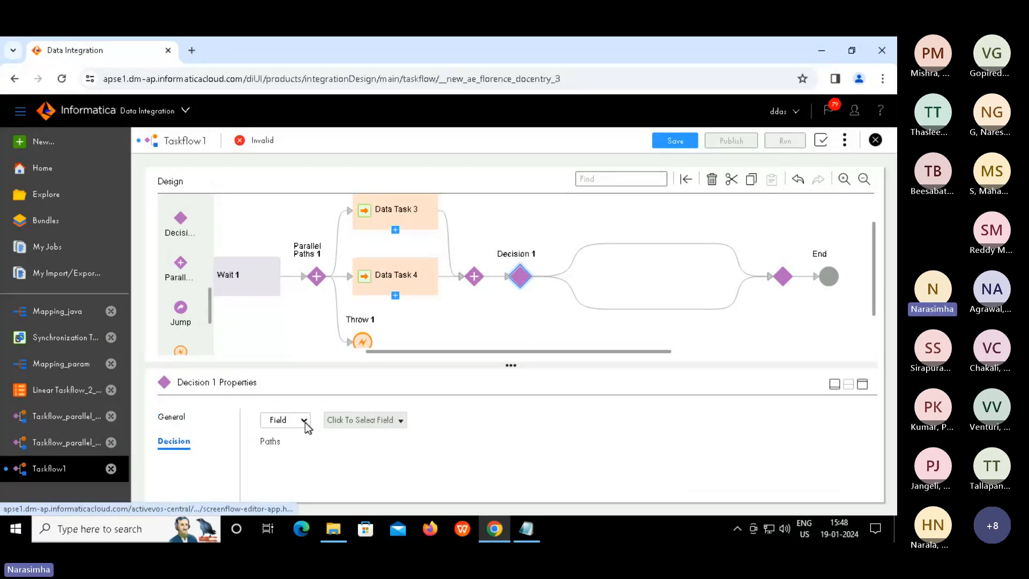
{"action": "left_click", "coordinate": [396, 421]}
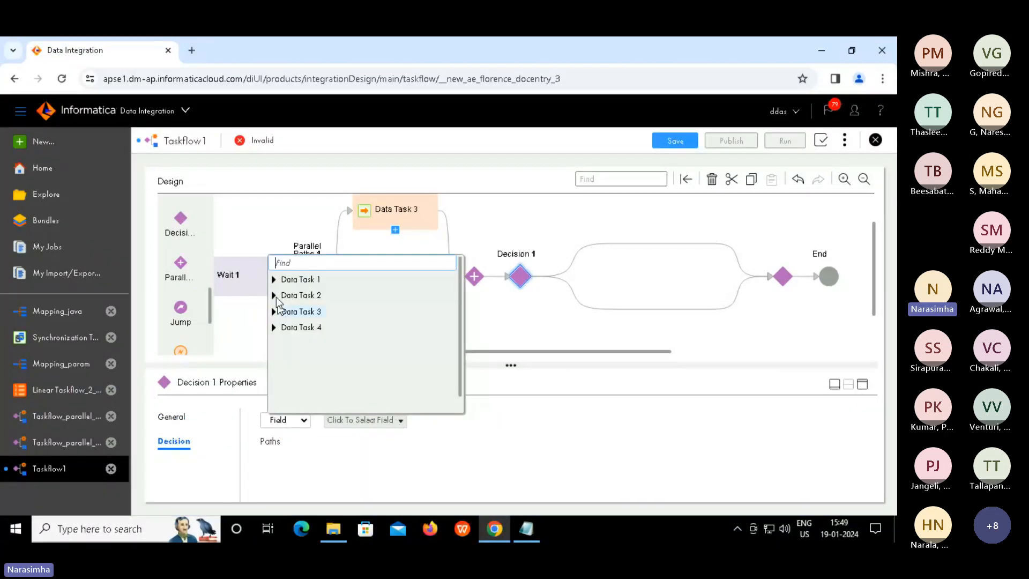
{"action": "left_click", "coordinate": [273, 283]}
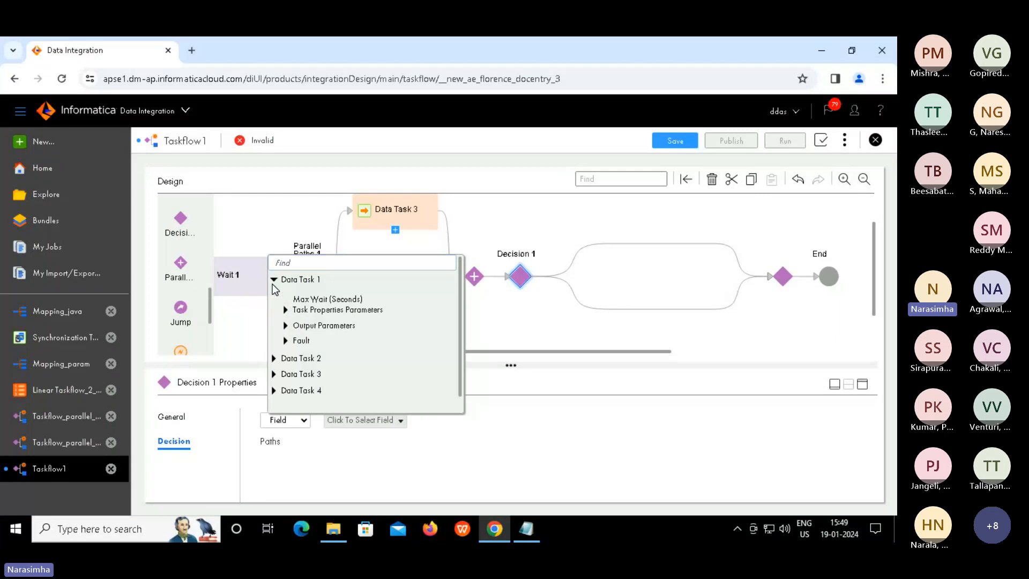
{"action": "left_click", "coordinate": [286, 325]}
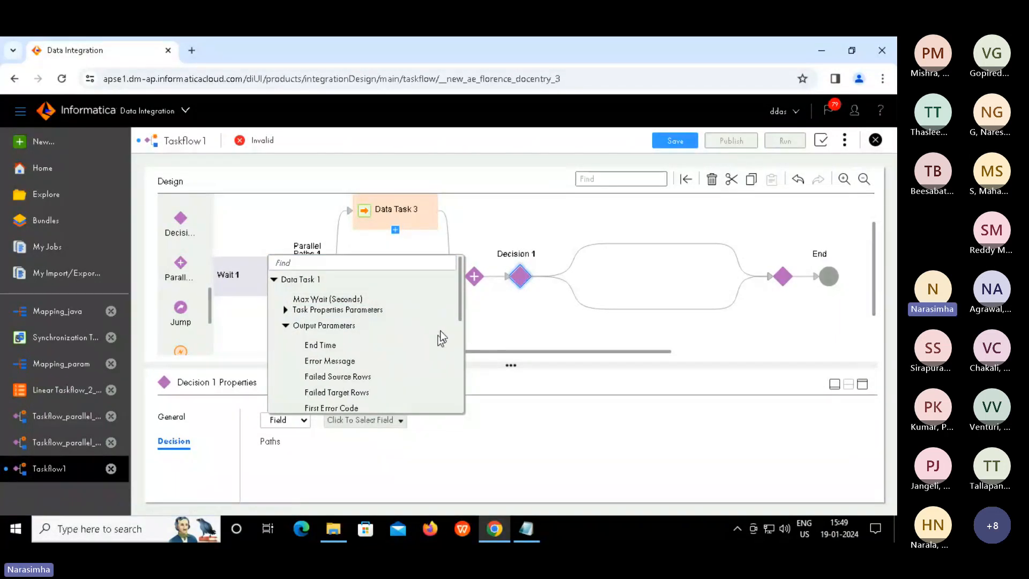
{"action": "left_click_drag", "start_coordinate": [459, 303], "coordinate": [457, 343]}
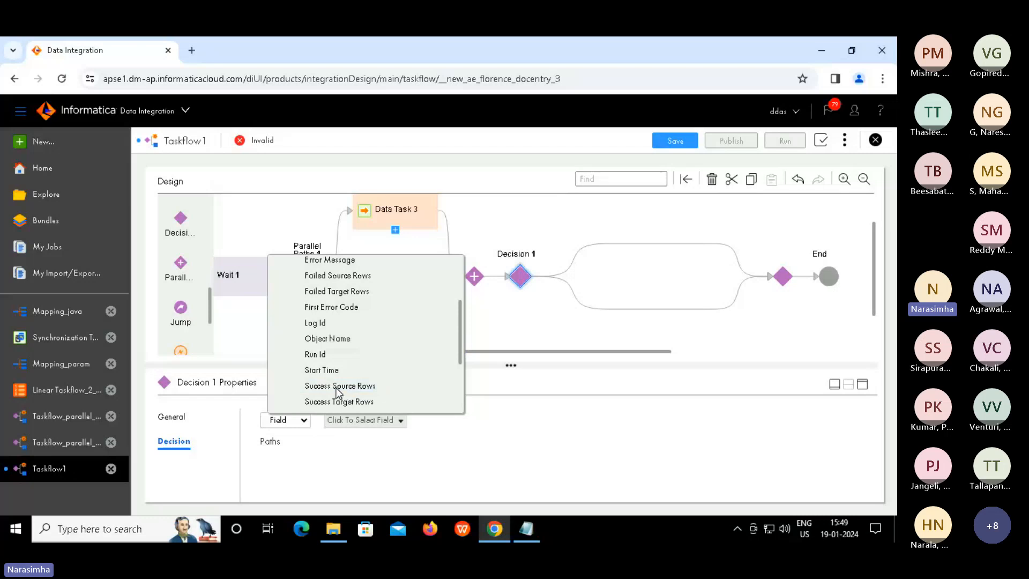
{"action": "left_click", "coordinate": [348, 388]}
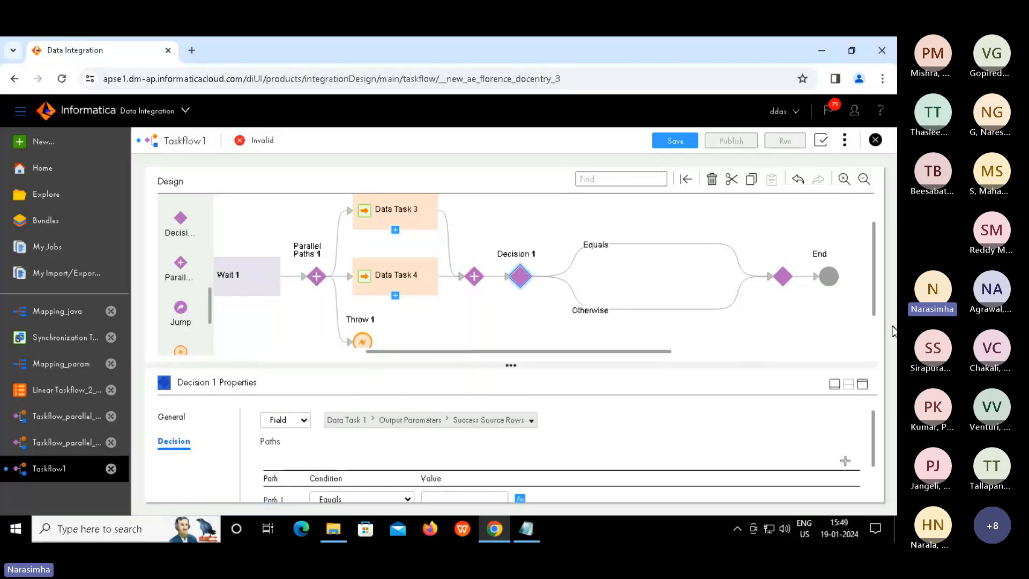
{"action": "left_click_drag", "start_coordinate": [873, 437], "coordinate": [877, 487]}
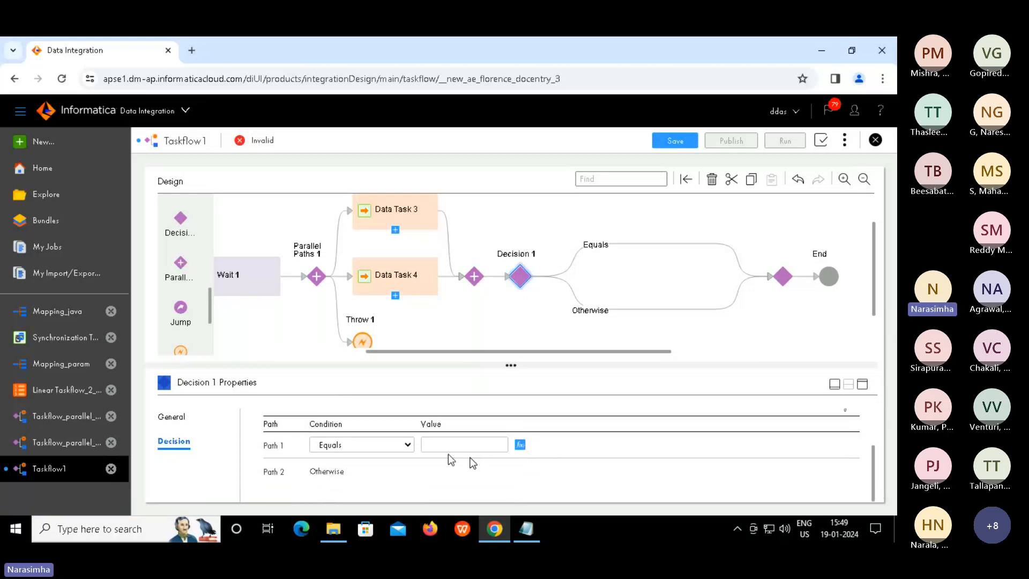
{"action": "left_click", "coordinate": [410, 446]}
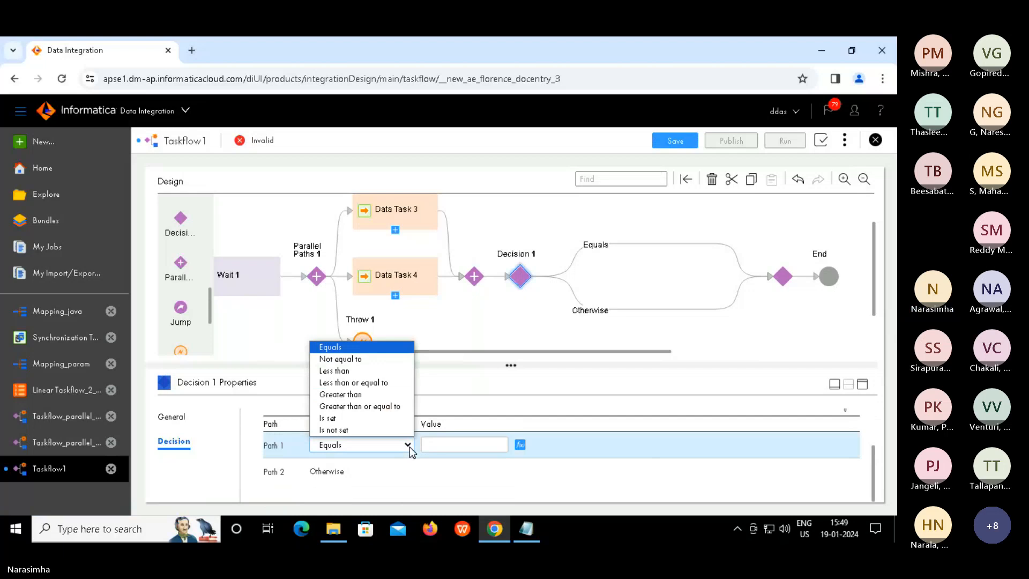
{"action": "left_click", "coordinate": [382, 406]}
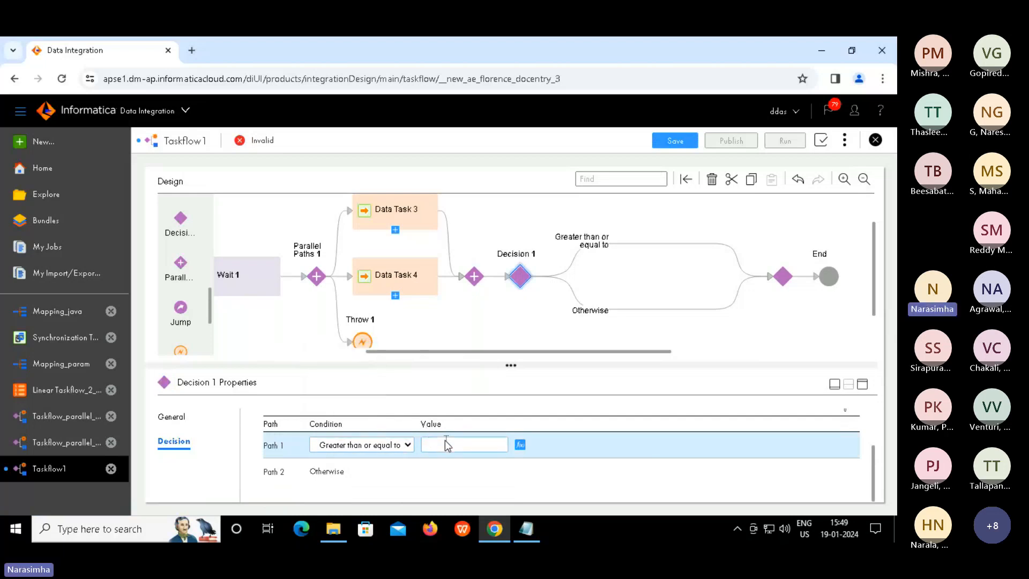
Put Data Task 5 running MappingTask_union on the upper decision path
{"action": "left_click", "coordinate": [658, 246]}
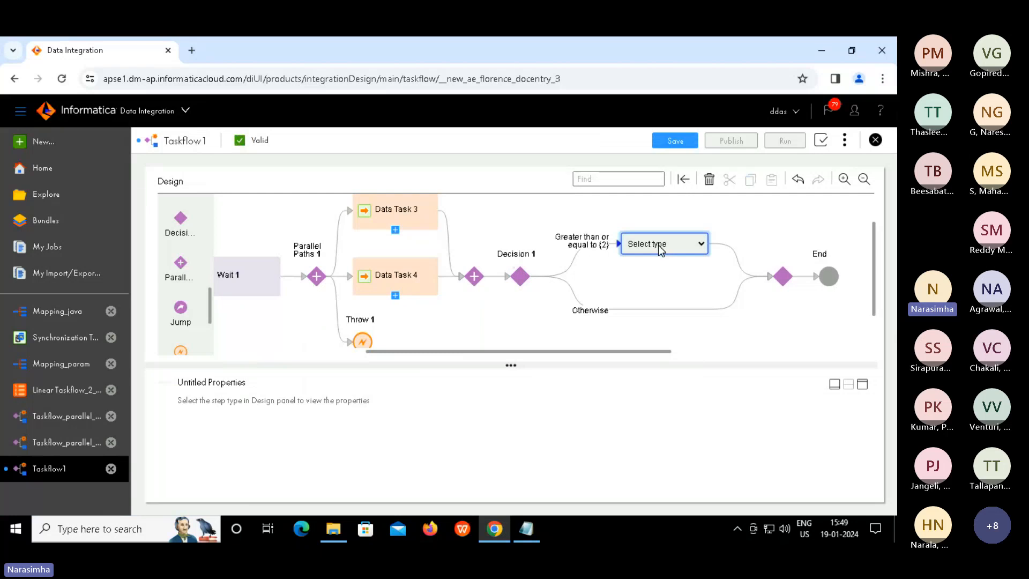
{"action": "left_click", "coordinate": [688, 243]}
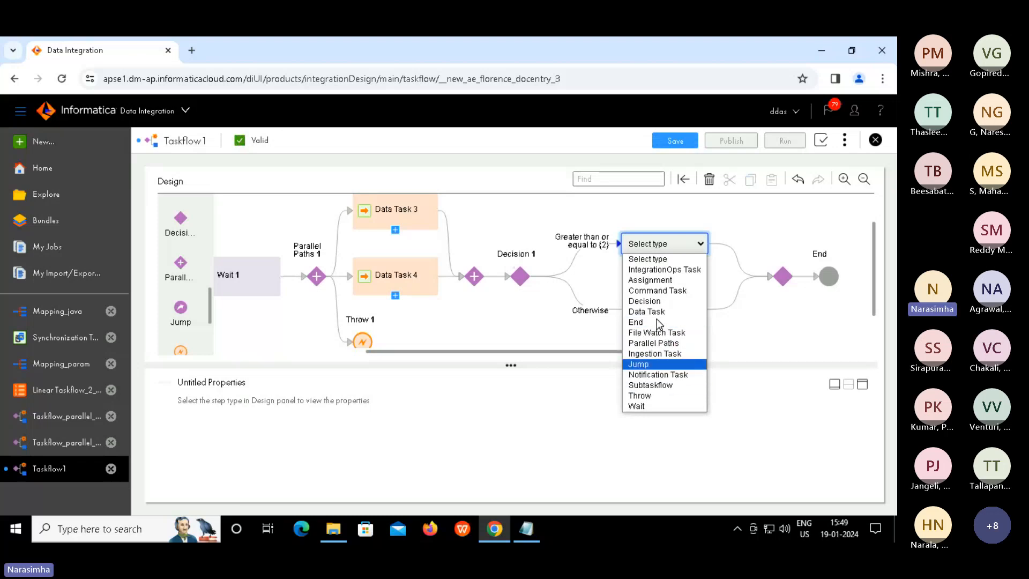
{"action": "left_click", "coordinate": [650, 312]}
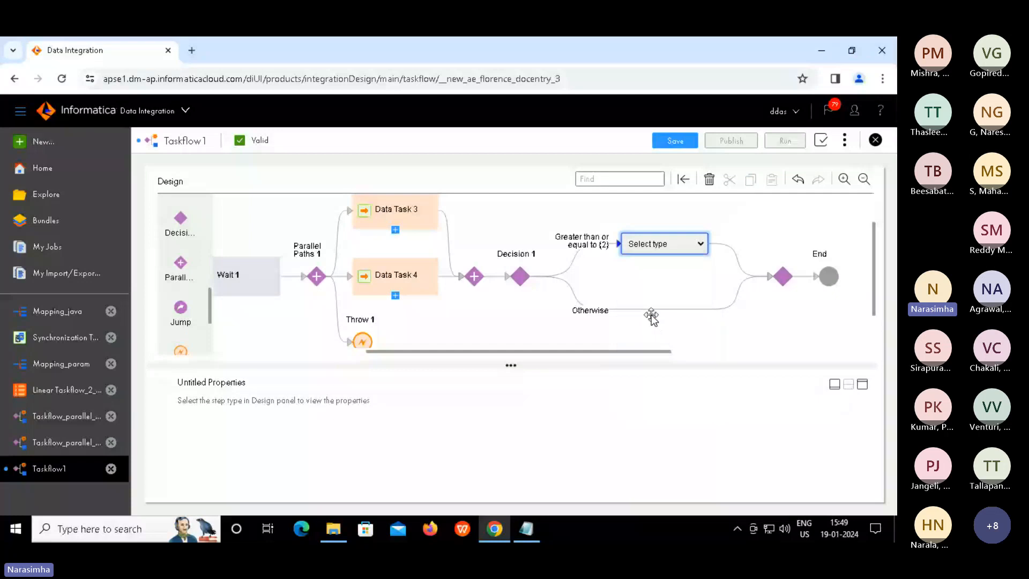
{"action": "left_click", "coordinate": [598, 421]}
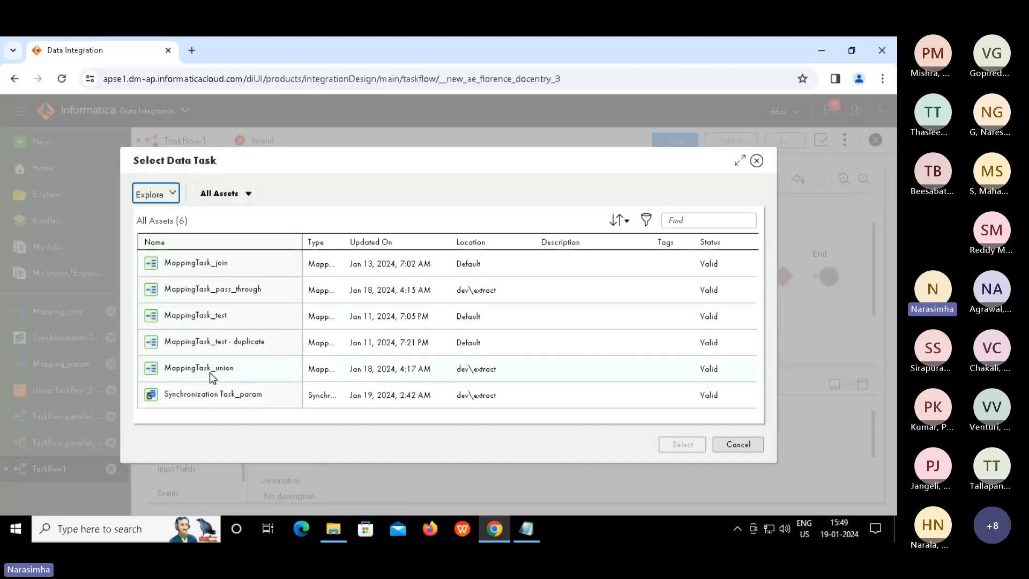
{"action": "left_click", "coordinate": [210, 372]}
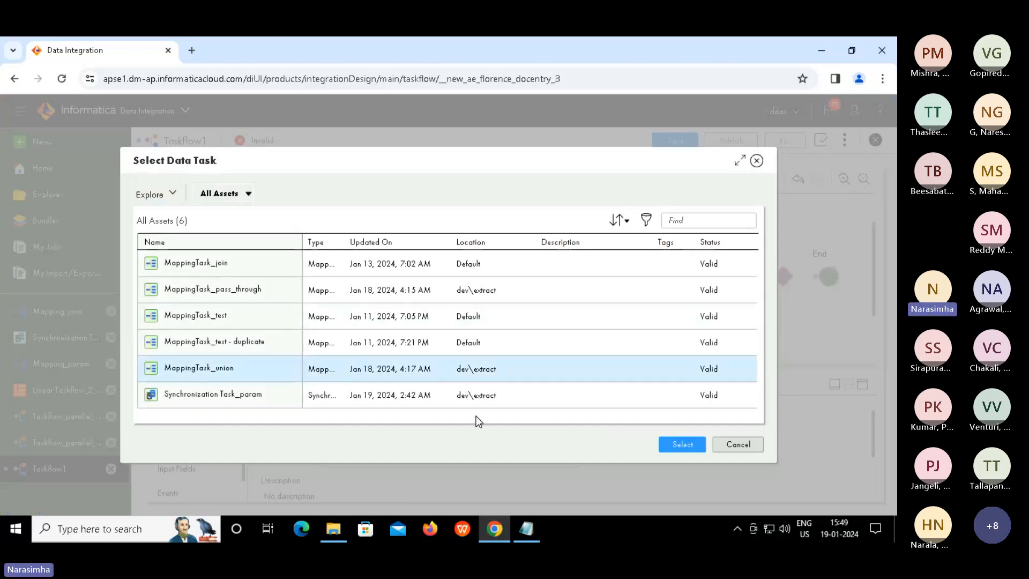
{"action": "left_click", "coordinate": [680, 445]}
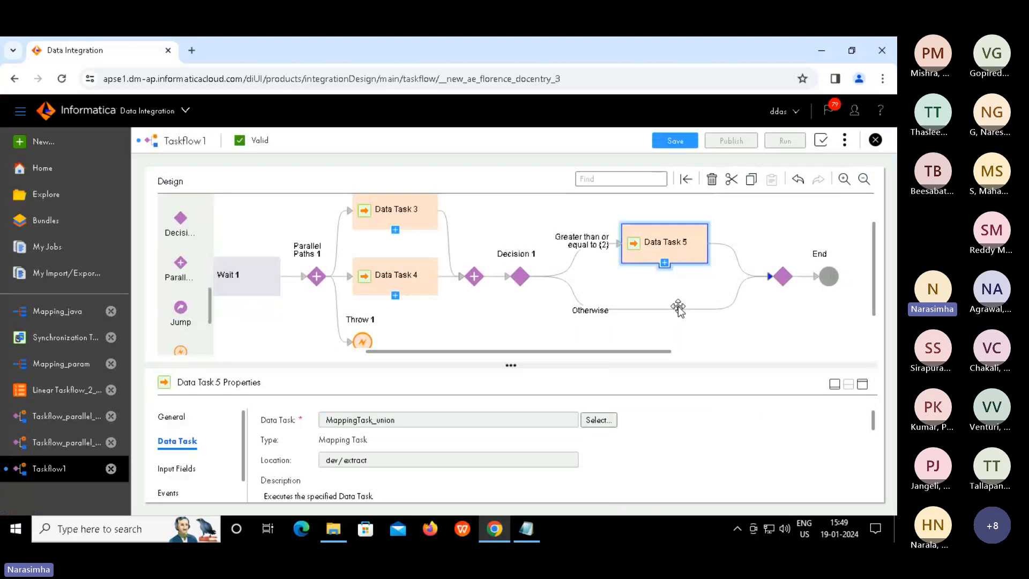
Add Wait 2 on the Otherwise path with its wait period in seconds
{"action": "left_click", "coordinate": [675, 310]}
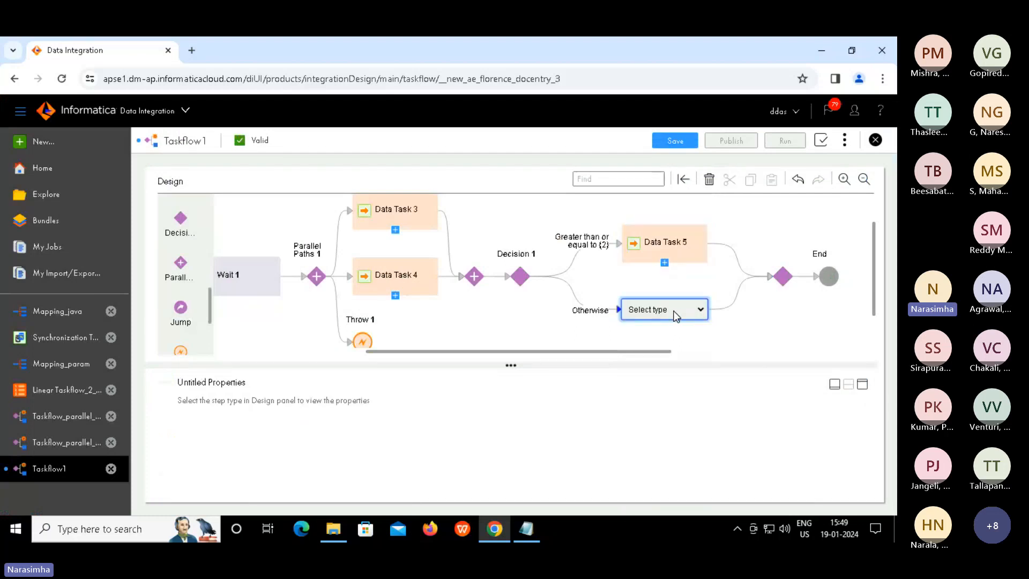
{"action": "left_click", "coordinate": [674, 312]}
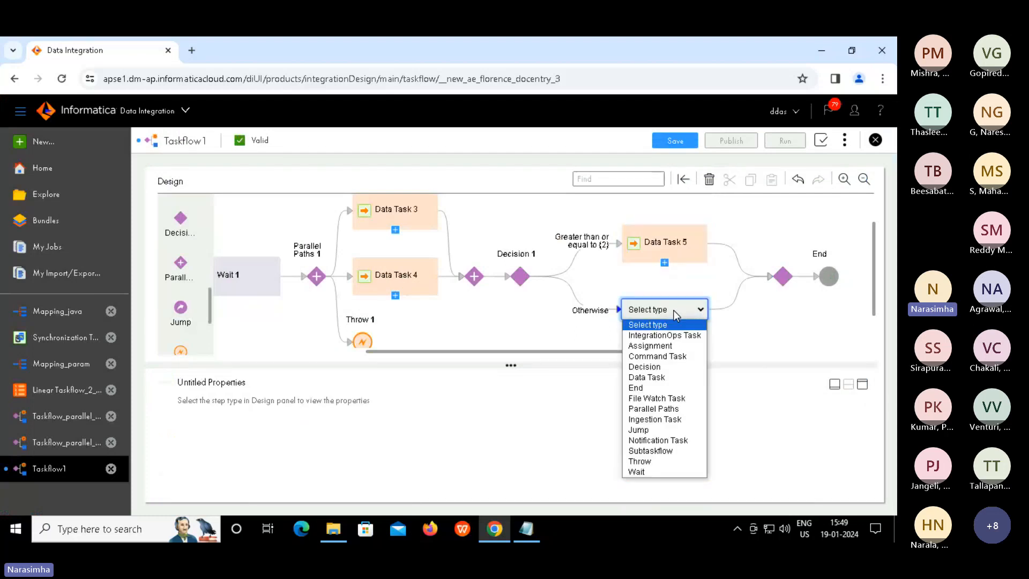
{"action": "left_click", "coordinate": [638, 472]}
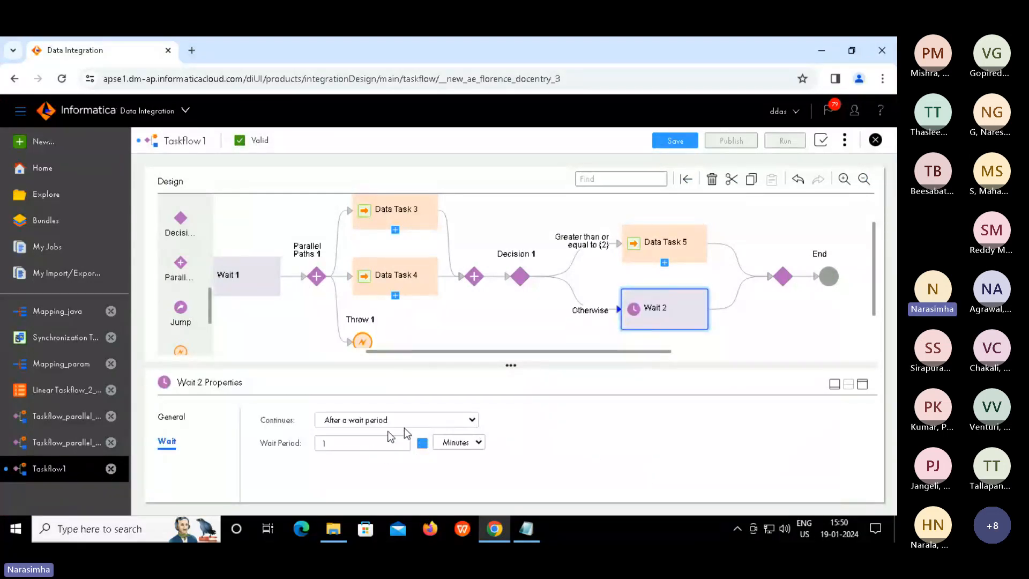
{"action": "left_click", "coordinate": [457, 442]}
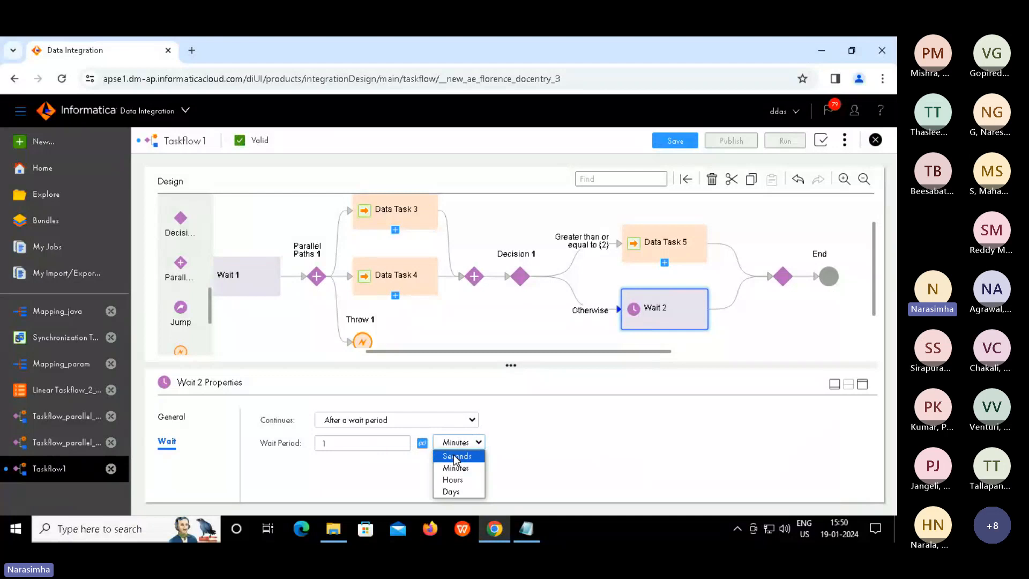
{"action": "left_click", "coordinate": [456, 457]}
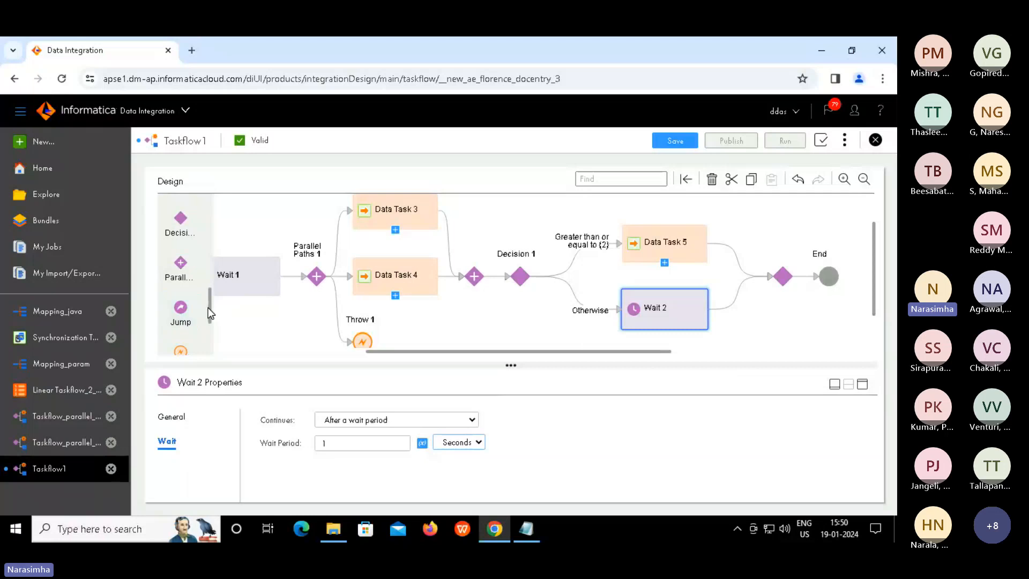
Insert a Wait step on the link just before Decision 1
{"action": "left_click_drag", "start_coordinate": [208, 308], "coordinate": [205, 343]}
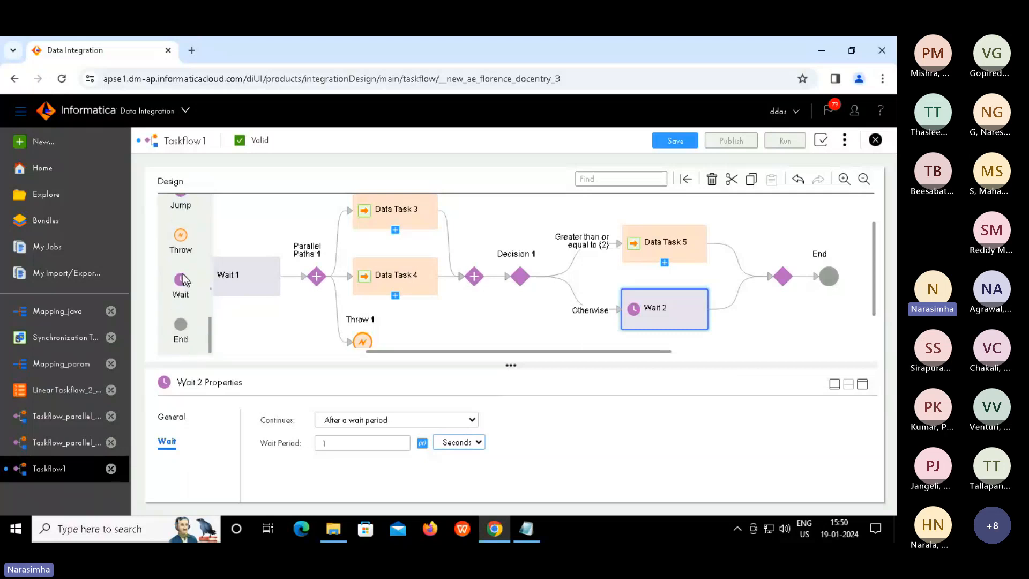
{"action": "left_click_drag", "start_coordinate": [182, 276], "coordinate": [429, 257]}
{"action": "left_click_drag", "start_coordinate": [474, 263], "coordinate": [495, 274]}
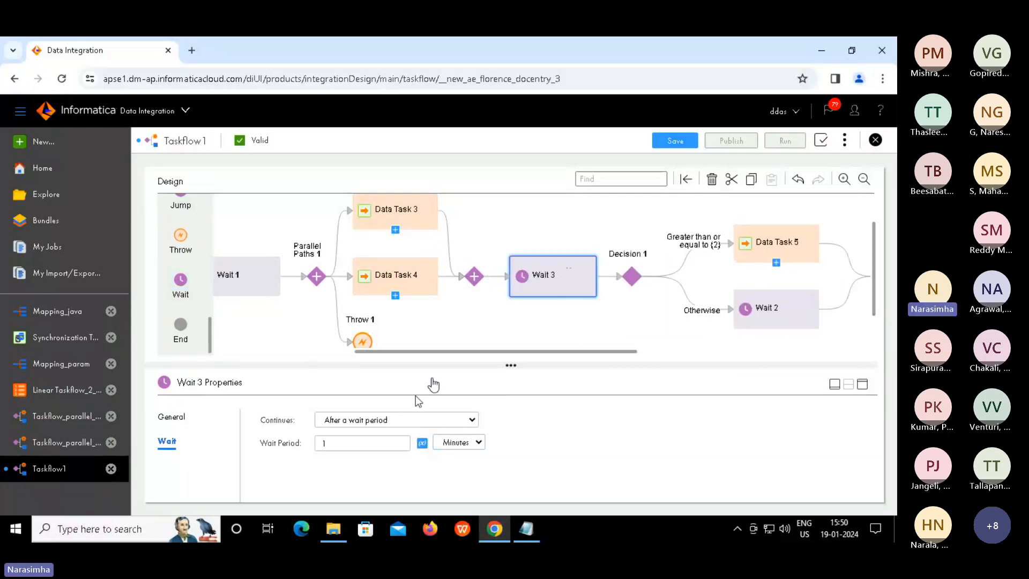
Set Wait 3's period to 10 Seconds, then check Decision 1's paths
{"action": "left_click", "coordinate": [384, 446]}
{"action": "key", "text": "BackSpace"}
{"action": "type", "text": "10"}
{"action": "left_click", "coordinate": [477, 444]}
{"action": "left_click", "coordinate": [451, 457]}
{"action": "left_click_drag", "start_coordinate": [520, 353], "coordinate": [594, 364]}
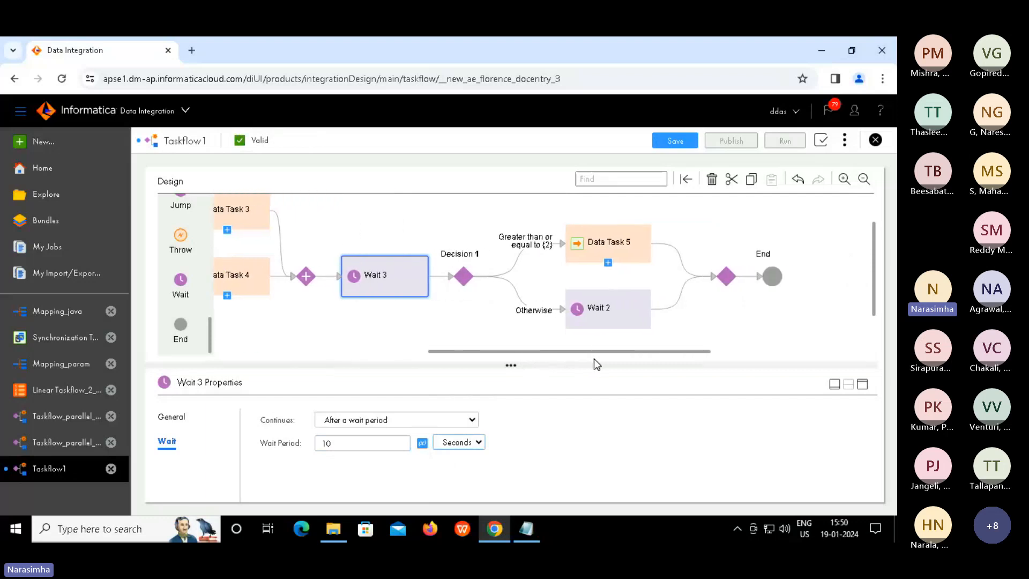
{"action": "left_click", "coordinate": [464, 275]}
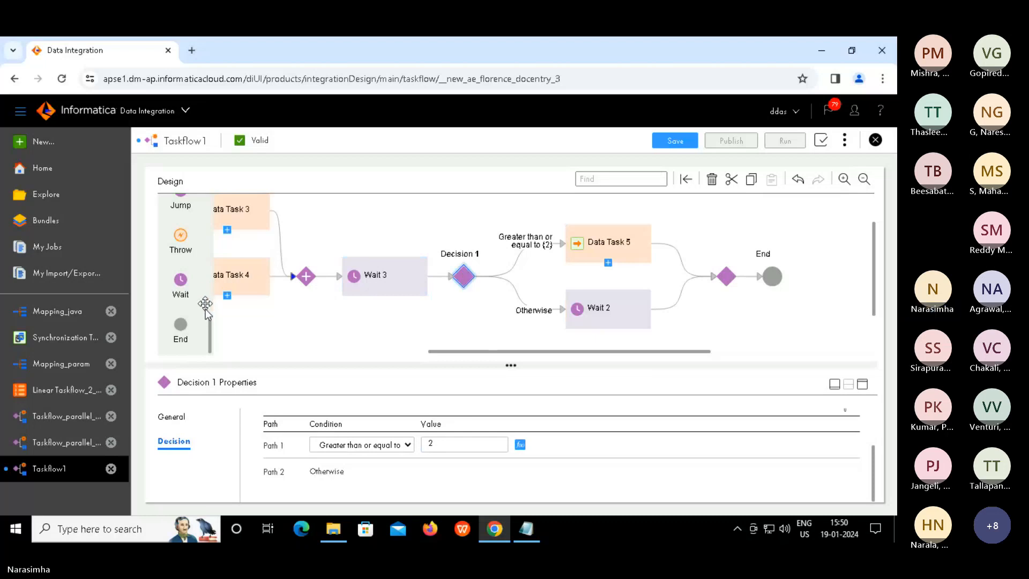
Add a Subtaskflow step just before End and expand its properties panel
{"action": "left_click_drag", "start_coordinate": [208, 324], "coordinate": [208, 277]}
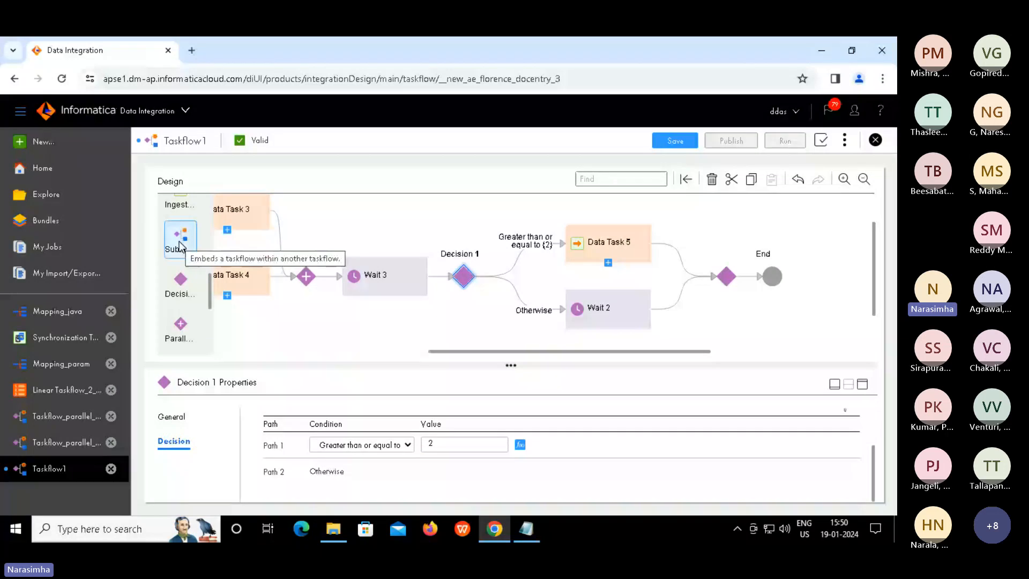
{"action": "left_click_drag", "start_coordinate": [181, 247], "coordinate": [742, 276]}
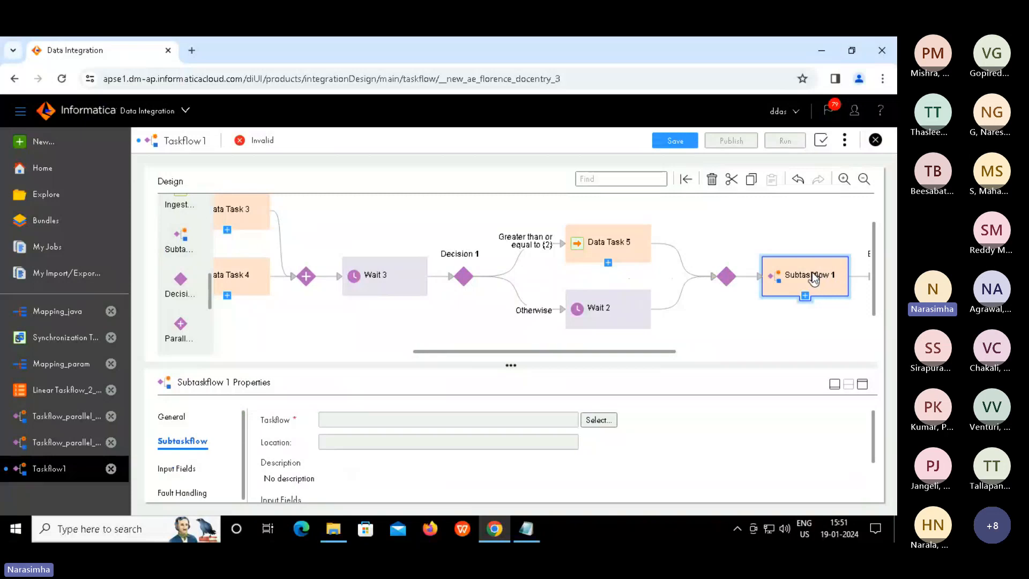
{"action": "left_click", "coordinate": [863, 385]}
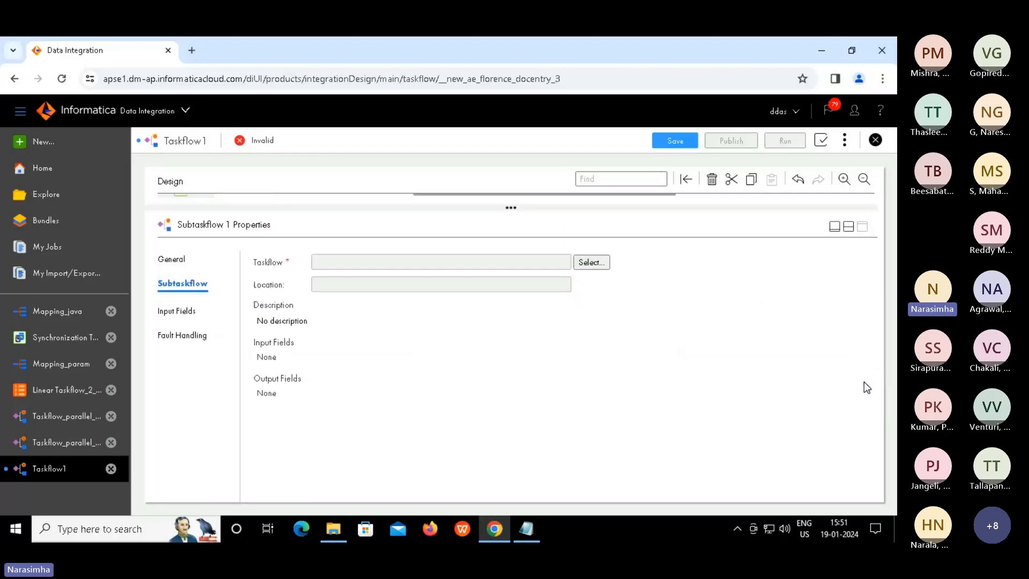
Make the subtaskflow run Taskflow_parallel_paths_decision, then restore the diagram and view taskflow properties
{"action": "left_click", "coordinate": [591, 262]}
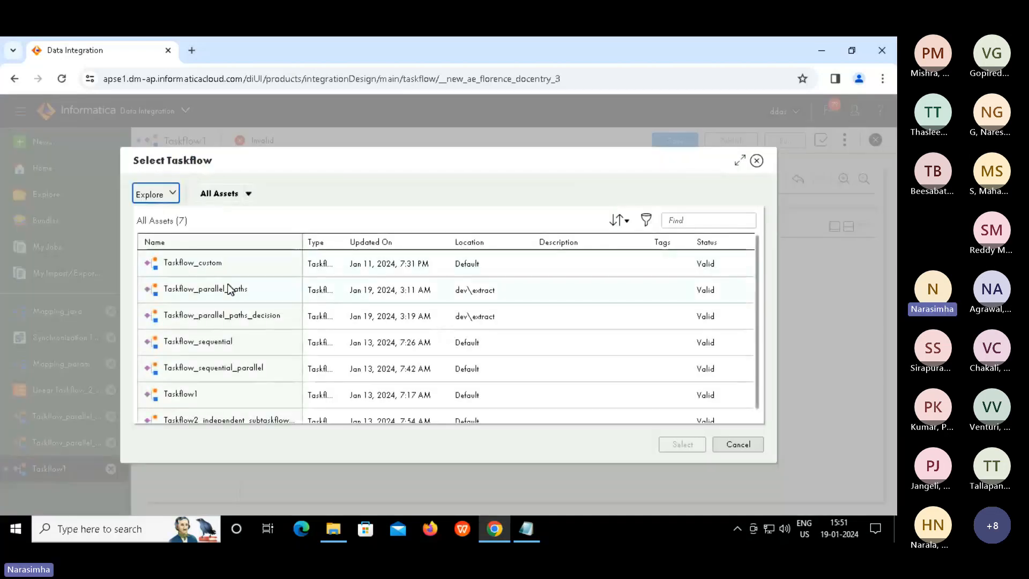
{"action": "left_click", "coordinate": [285, 314]}
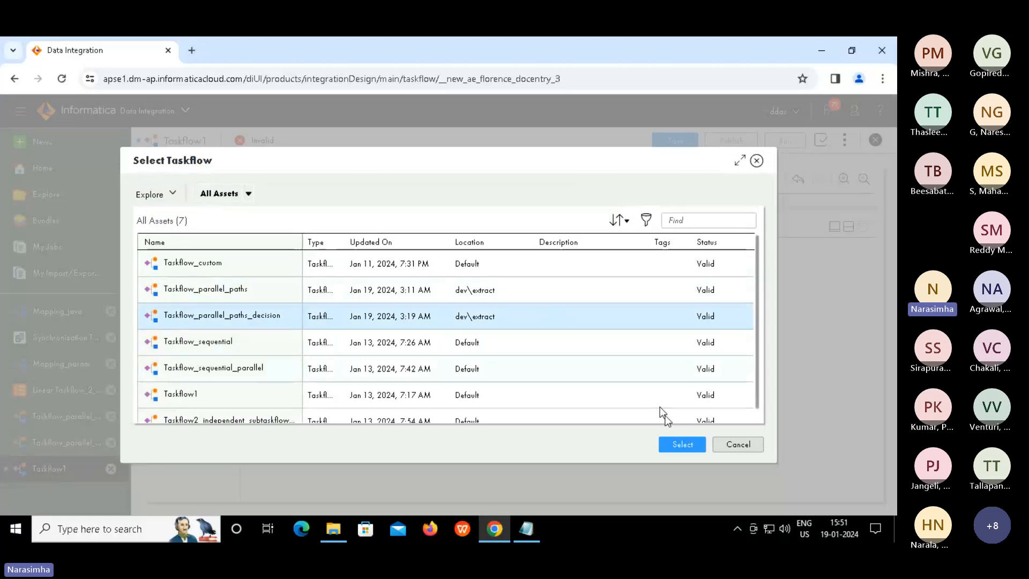
{"action": "left_click", "coordinate": [683, 445]}
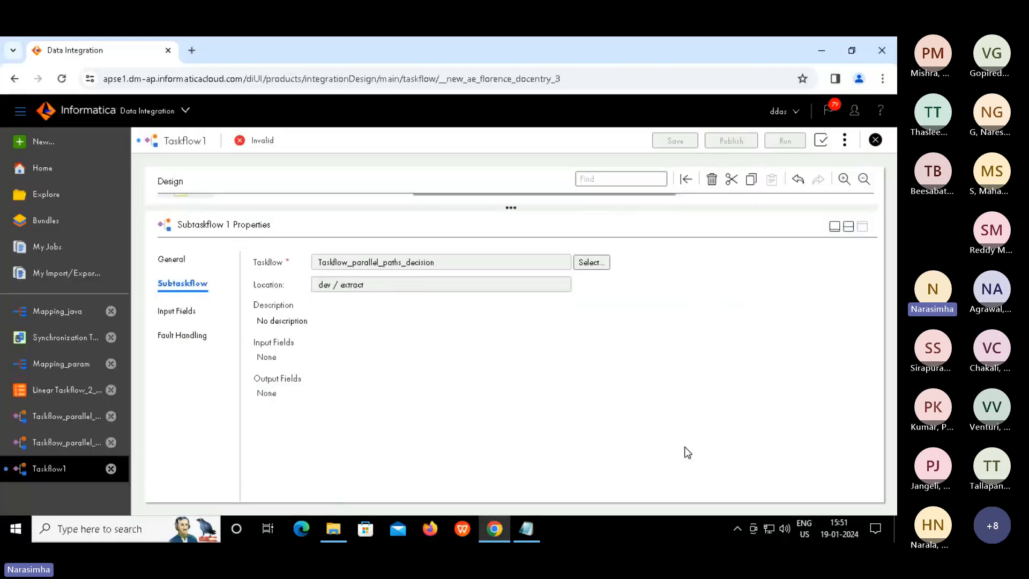
{"action": "left_click", "coordinate": [850, 226]}
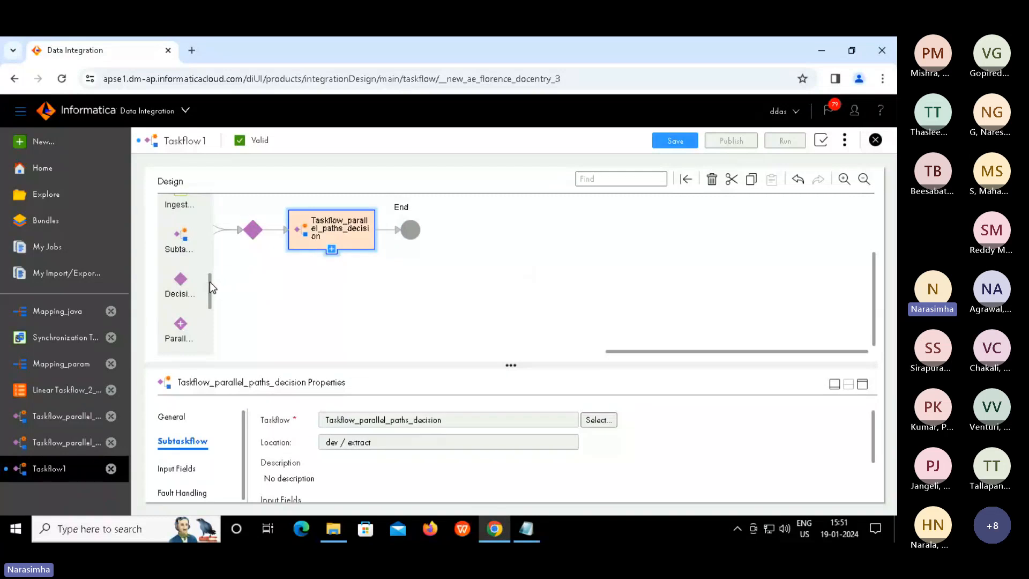
{"action": "scroll", "coordinate": [210, 268], "scroll_direction": "up", "scroll_amount": 2}
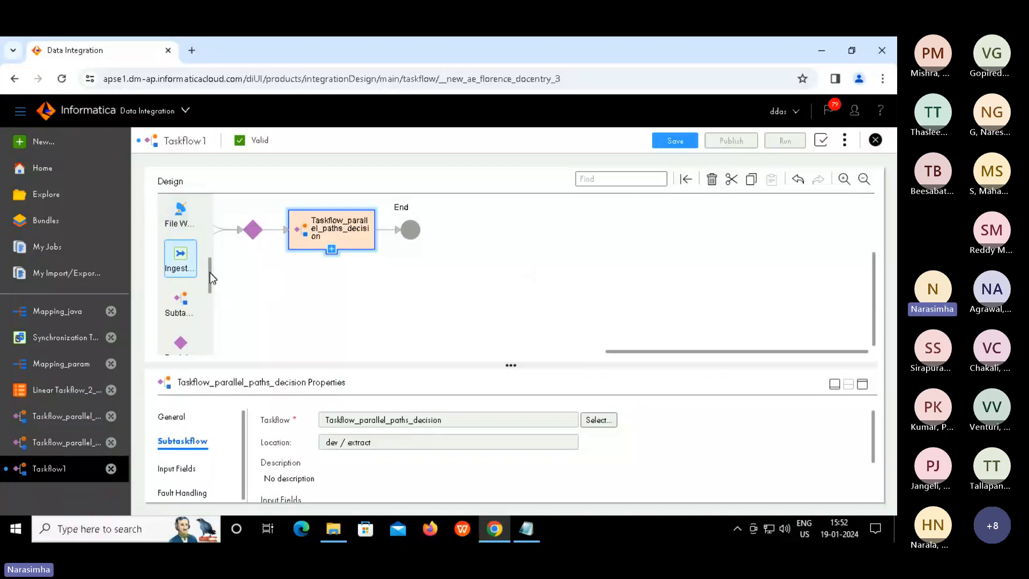
{"action": "left_click_drag", "start_coordinate": [211, 272], "coordinate": [200, 197]}
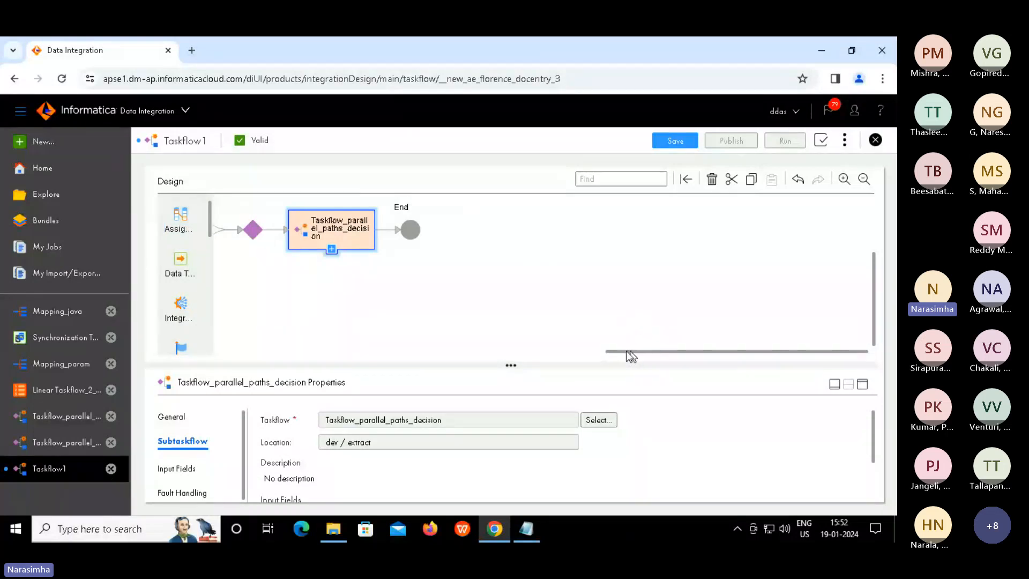
{"action": "left_click", "coordinate": [530, 351]}
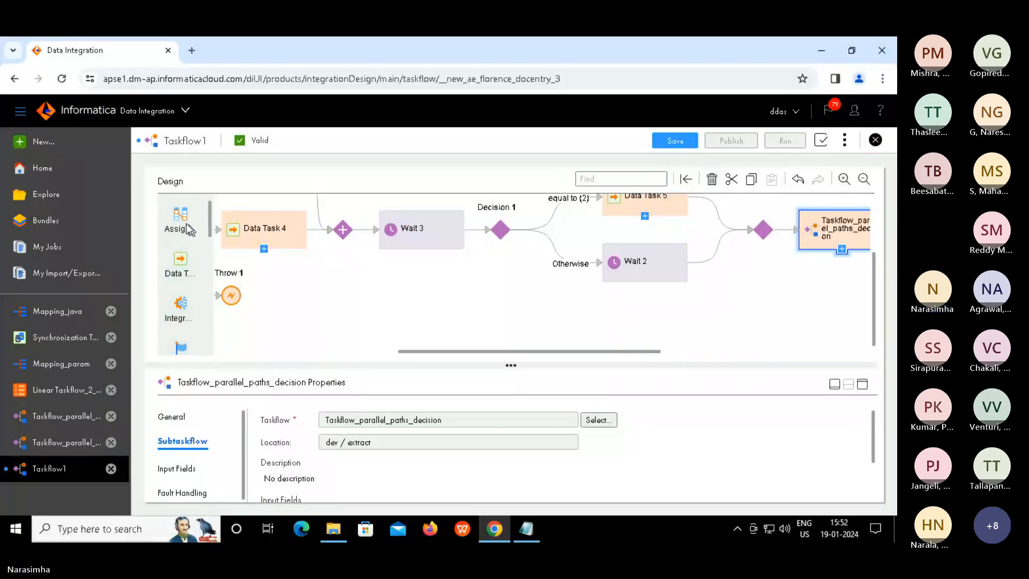
{"action": "left_click", "coordinate": [442, 311]}
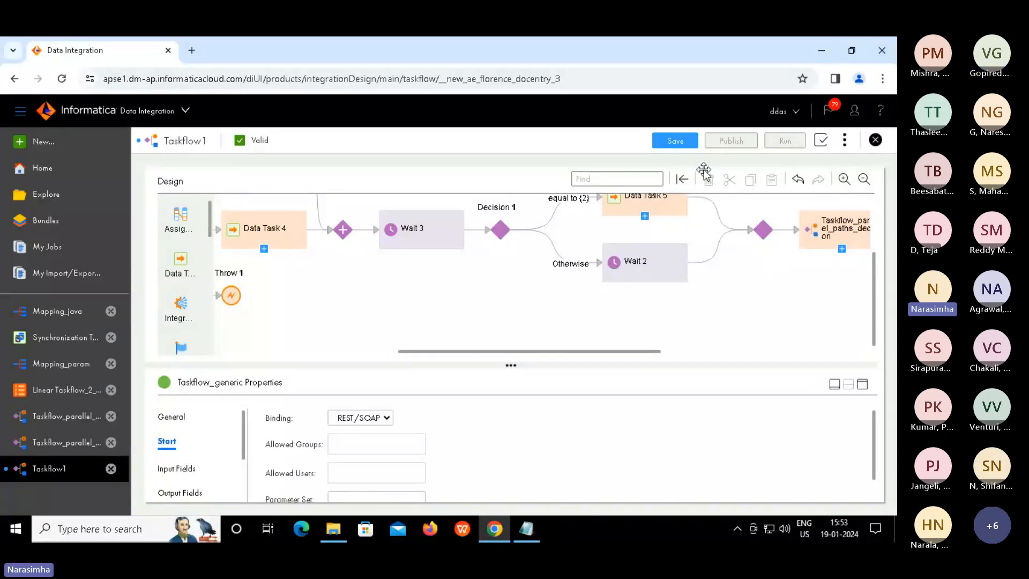
Save, publish and run Taskflow_generic with its new Wait and subtaskflow steps
{"action": "left_click", "coordinate": [676, 141]}
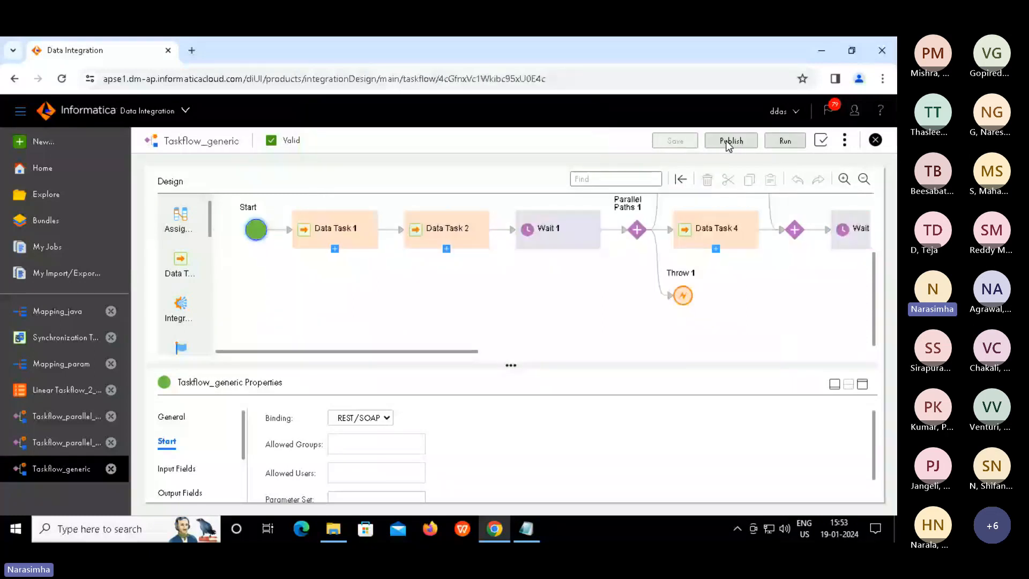
{"action": "left_click", "coordinate": [729, 143]}
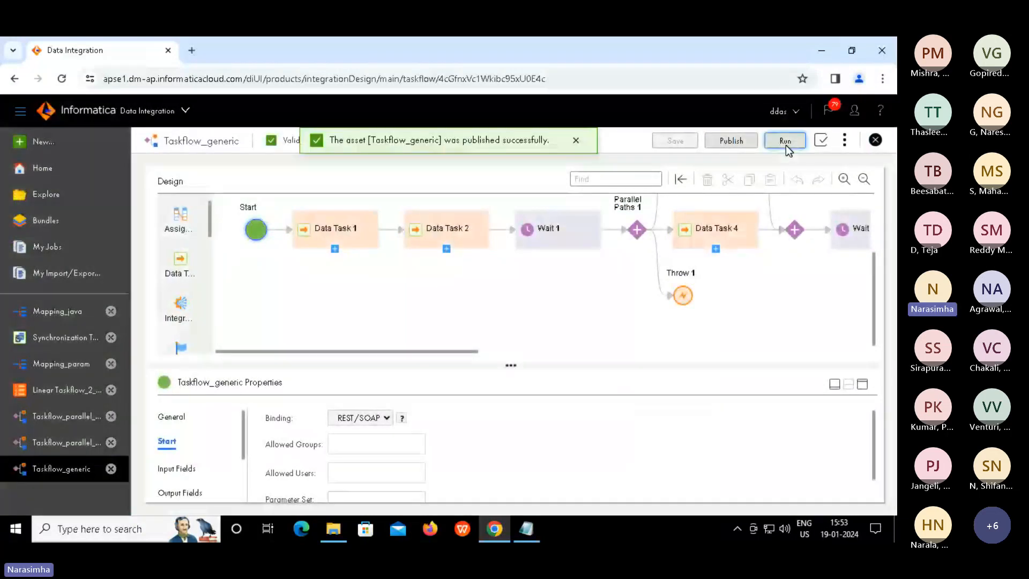
{"action": "left_click", "coordinate": [786, 142]}
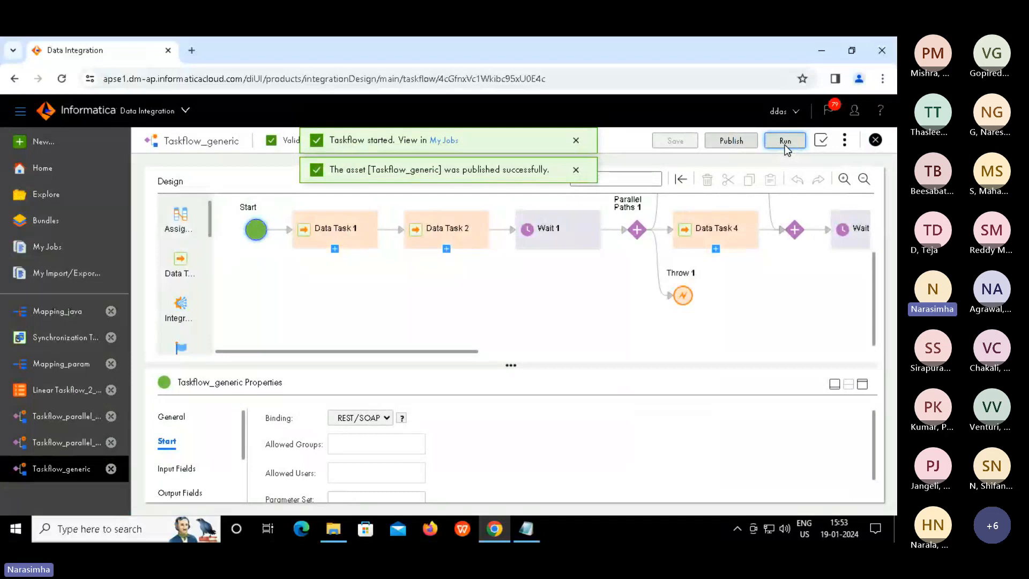
Go to My Jobs from the 'Taskflow started' banner to follow the new Taskflow_generic run
{"action": "left_click", "coordinate": [448, 141]}
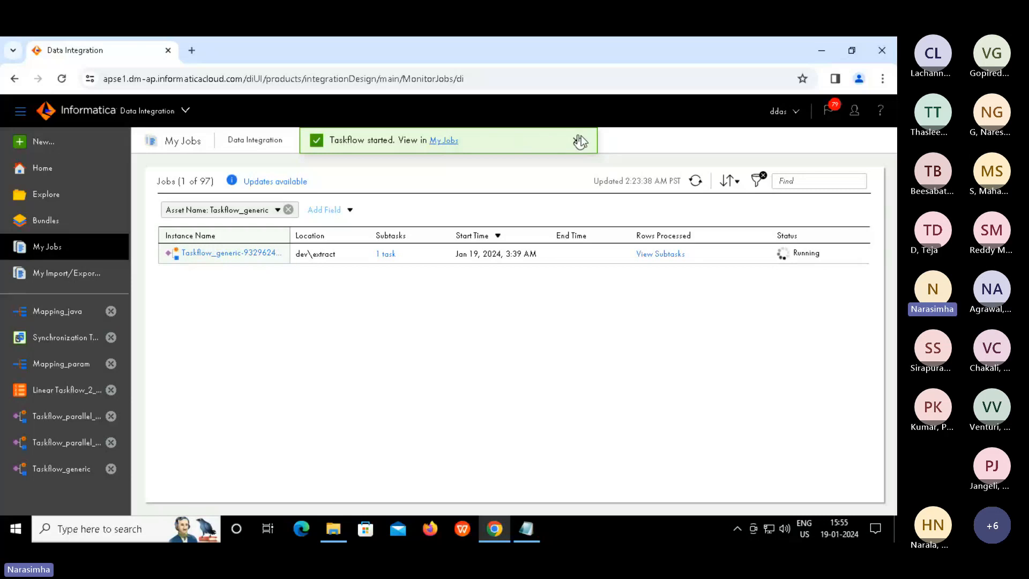
Refresh My Jobs, read the failed run's error message and open its four subtasks
{"action": "left_click", "coordinate": [696, 182]}
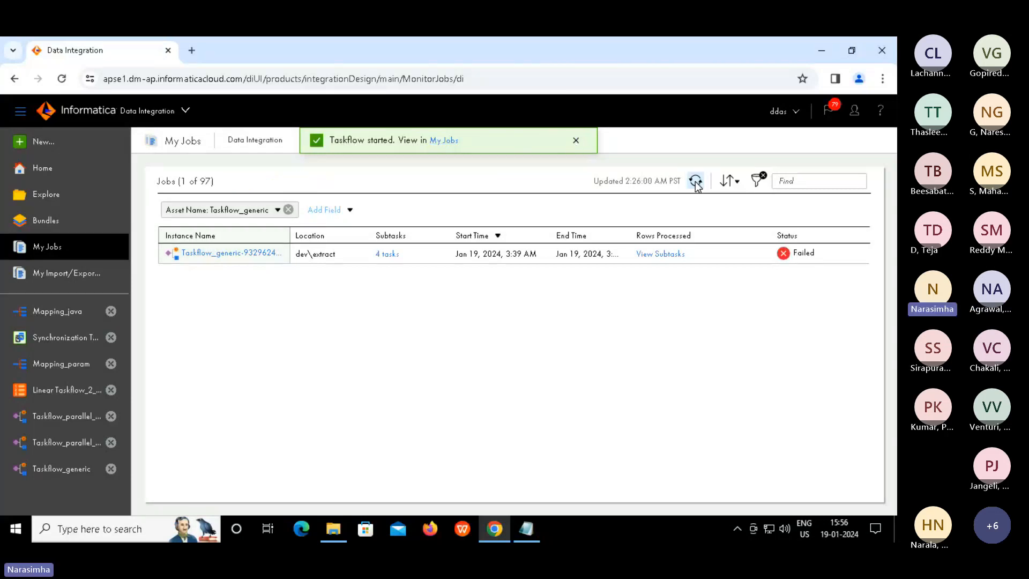
{"action": "left_click", "coordinate": [796, 257]}
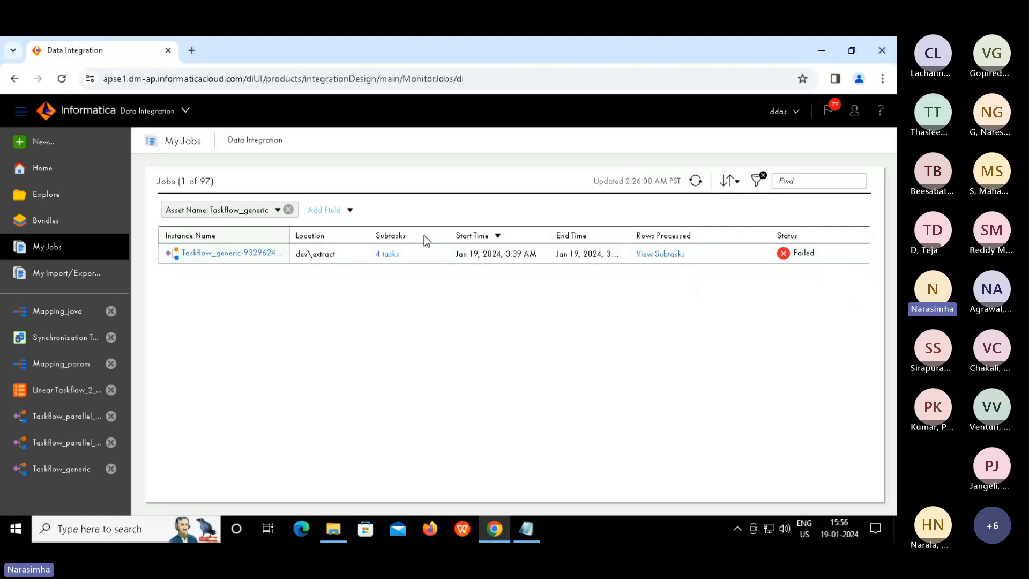
{"action": "left_click", "coordinate": [387, 254]}
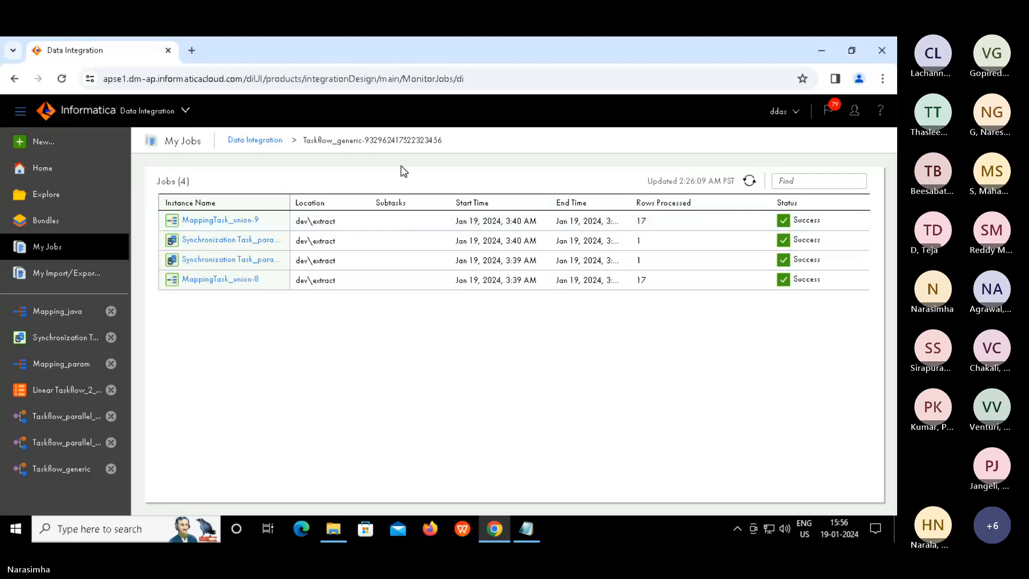
Move between the run's four subtasks and the job list, ending on all 97 jobs
{"action": "left_click", "coordinate": [258, 140]}
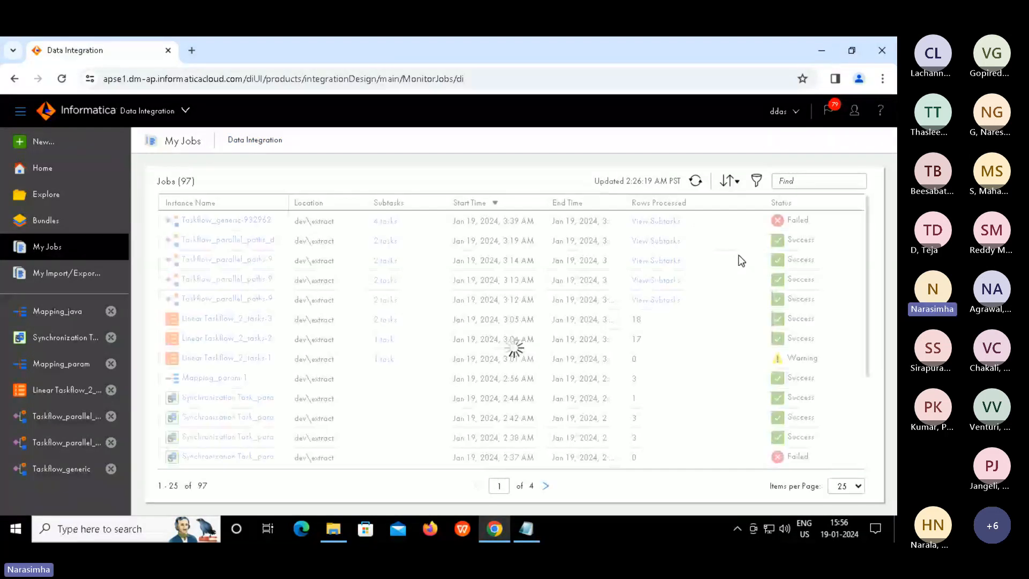
{"action": "mouse_move", "coordinate": [811, 222]}
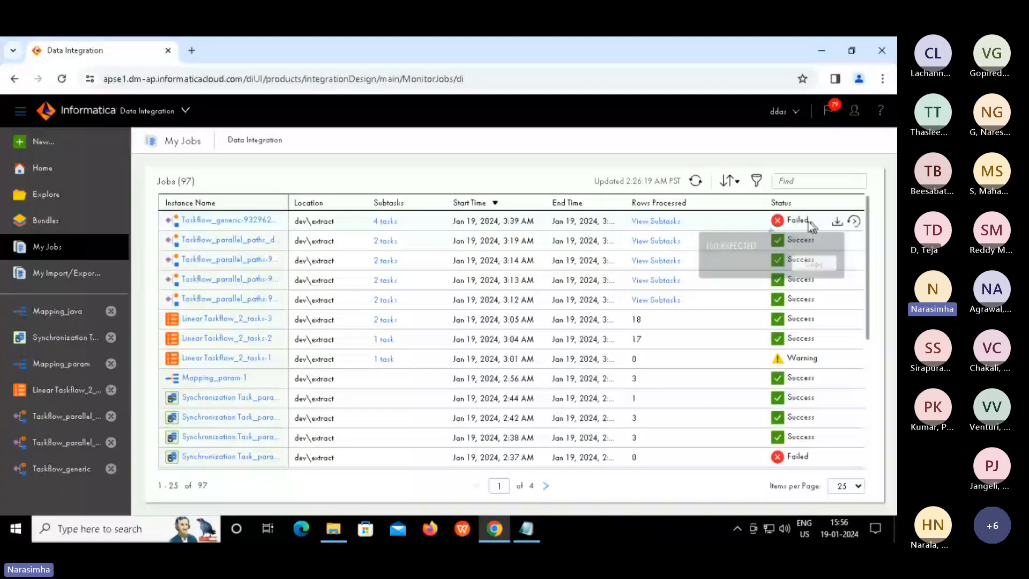
{"action": "left_click", "coordinate": [674, 222]}
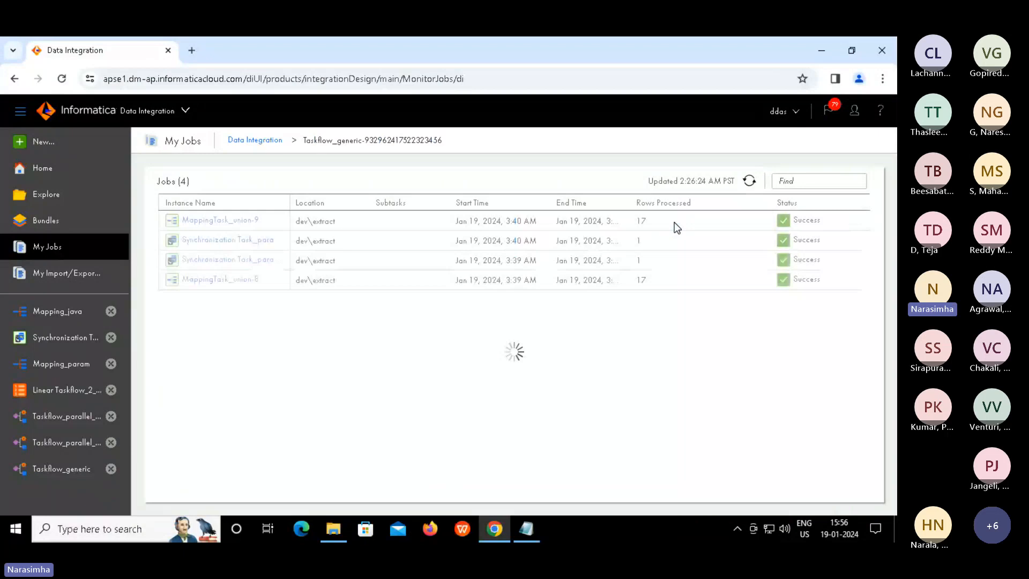
{"action": "left_click", "coordinate": [256, 141]}
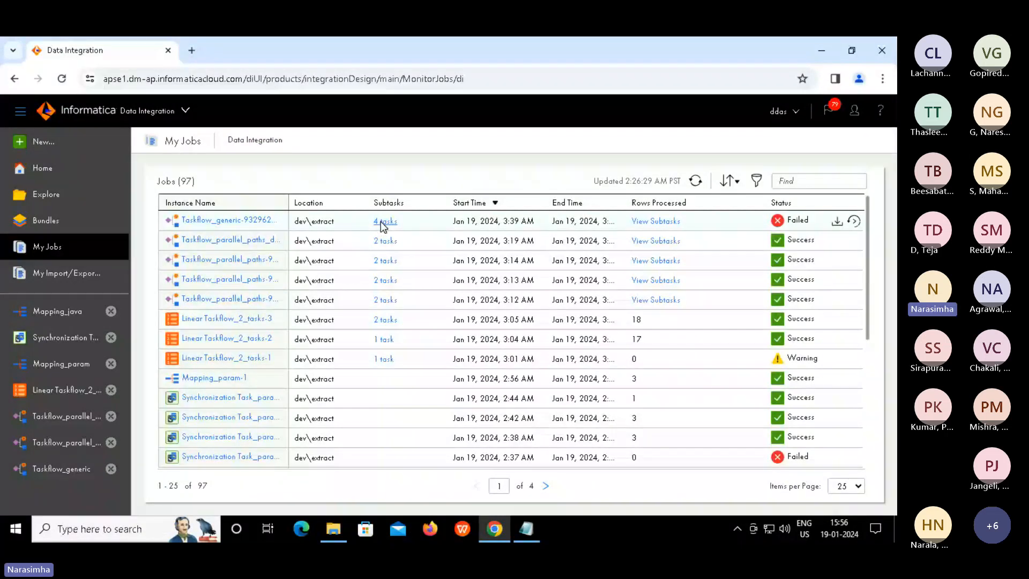
{"action": "left_click", "coordinate": [381, 221]}
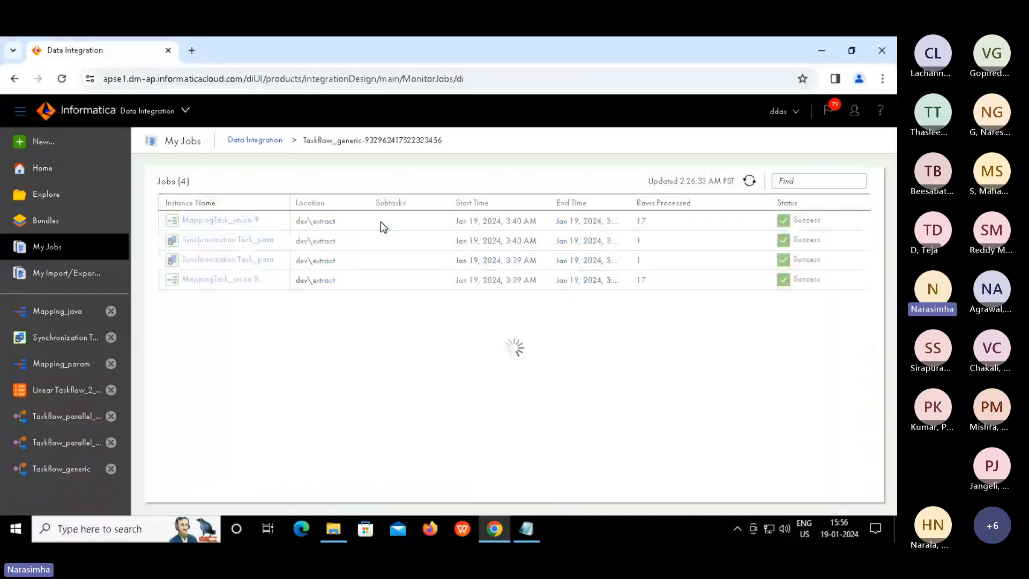
{"action": "left_click", "coordinate": [247, 142]}
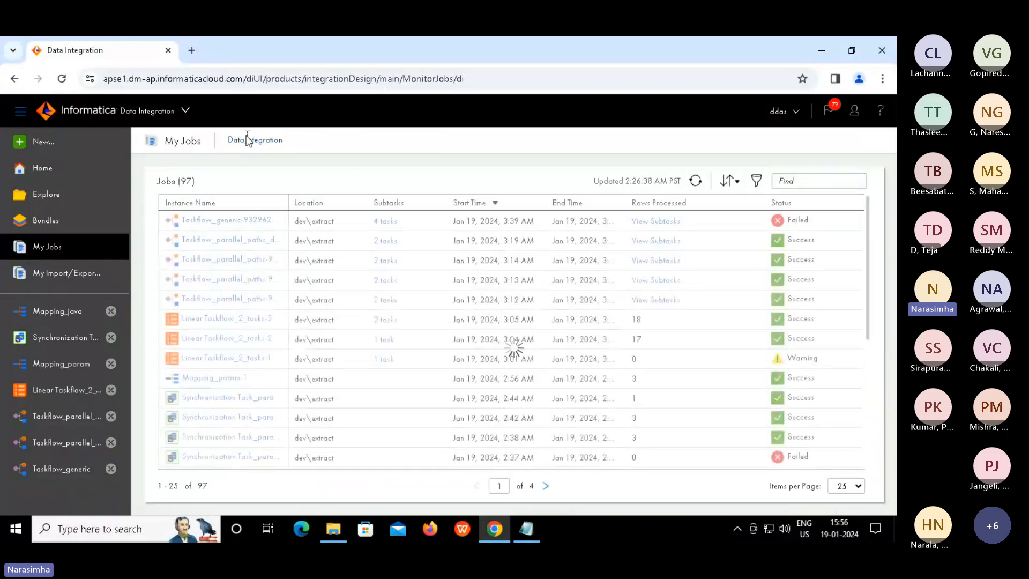
Open the failed Taskflow_generic run and inspect Data Task 1, Data Task 2 and Wait 1 results
{"action": "left_click", "coordinate": [228, 221]}
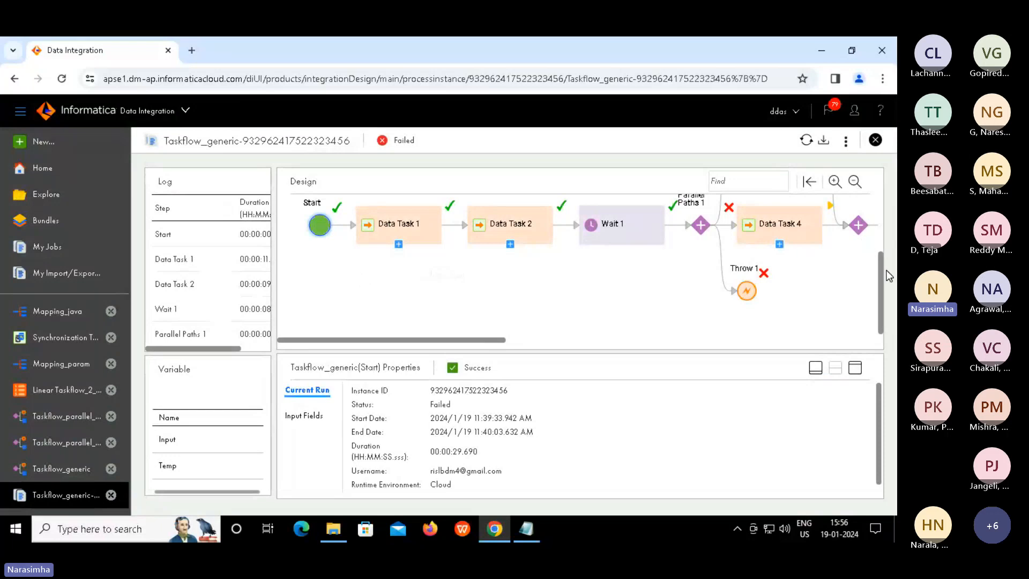
{"action": "scroll", "coordinate": [876, 247], "scroll_direction": "up", "scroll_amount": 2}
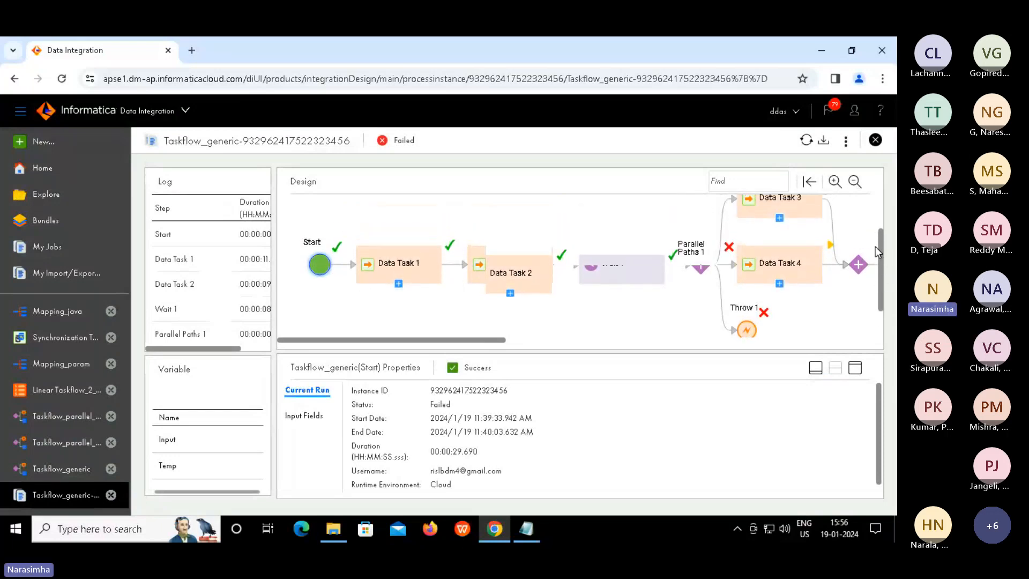
{"action": "left_click", "coordinate": [398, 286]}
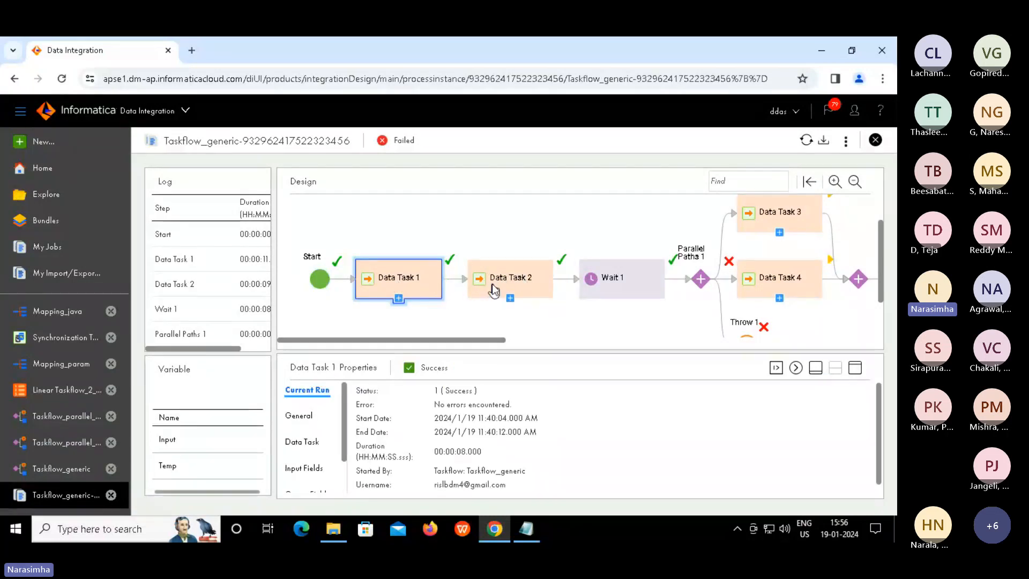
{"action": "left_click", "coordinate": [509, 282]}
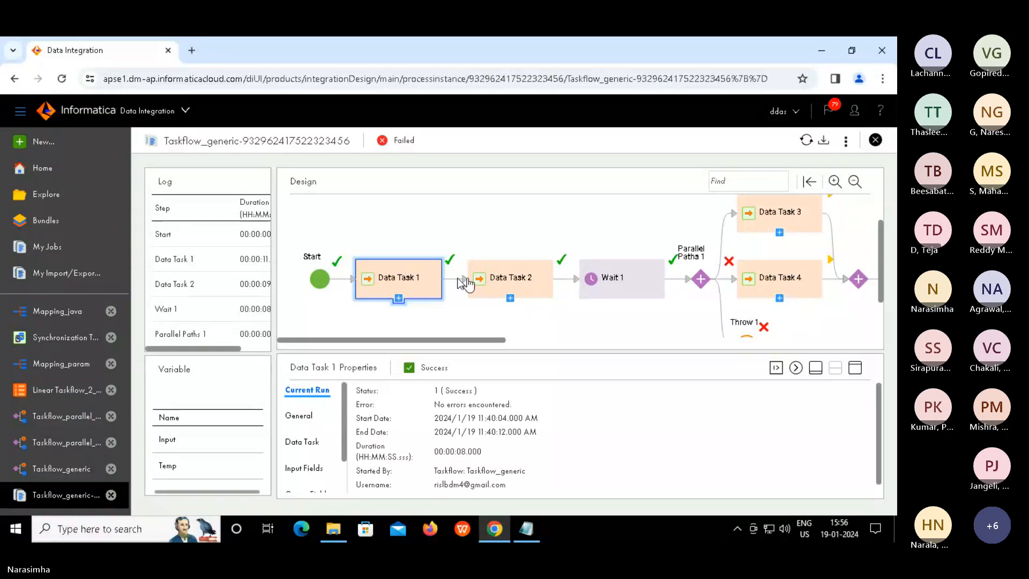
{"action": "left_click", "coordinate": [412, 279]}
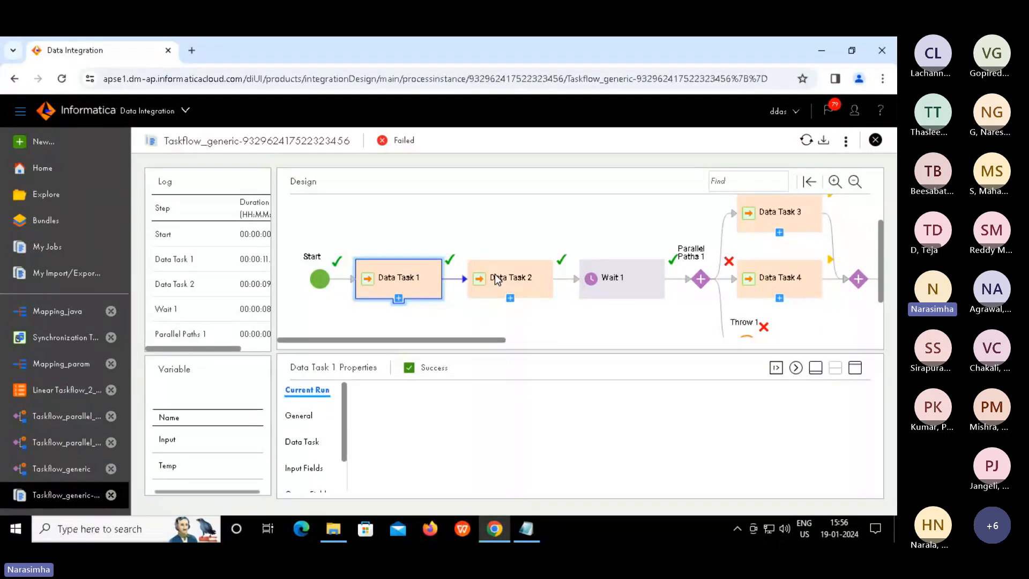
{"action": "left_click", "coordinate": [496, 277]}
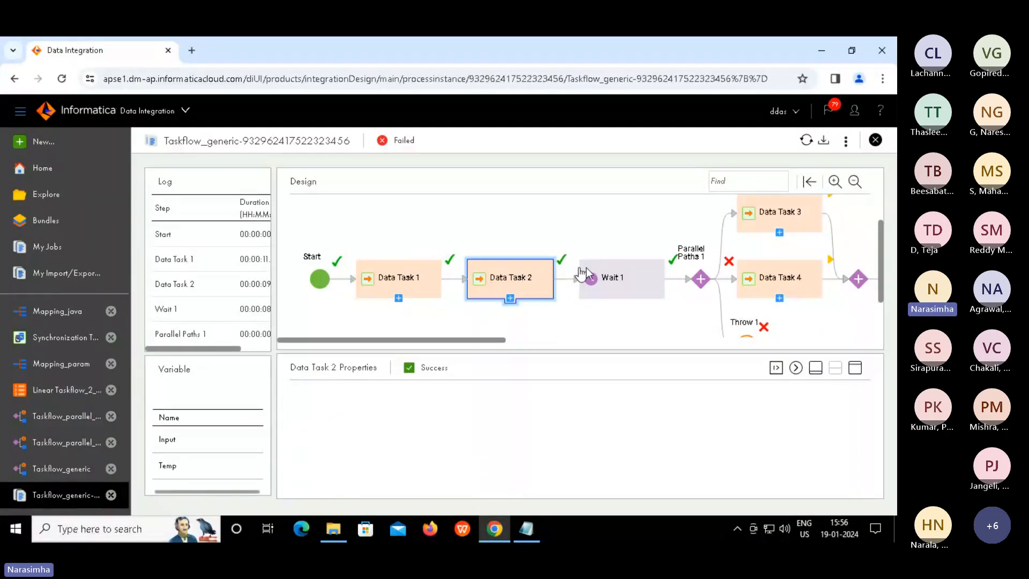
{"action": "left_click", "coordinate": [614, 274]}
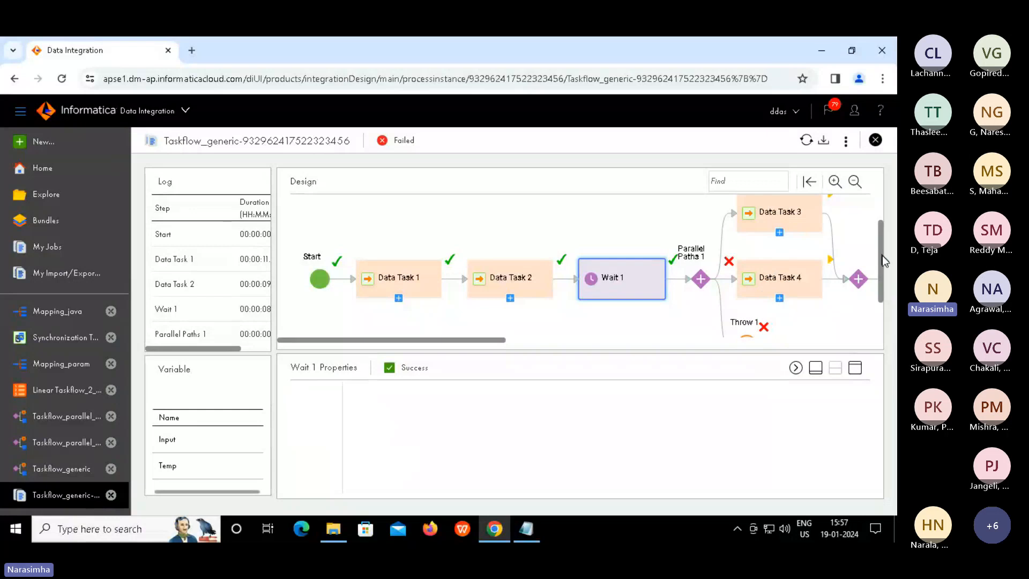
Read Throw 1's fault Reason, then close the run and reopen Taskflow_generic in the designer
{"action": "scroll", "coordinate": [882, 278], "scroll_direction": "down", "scroll_amount": 2}
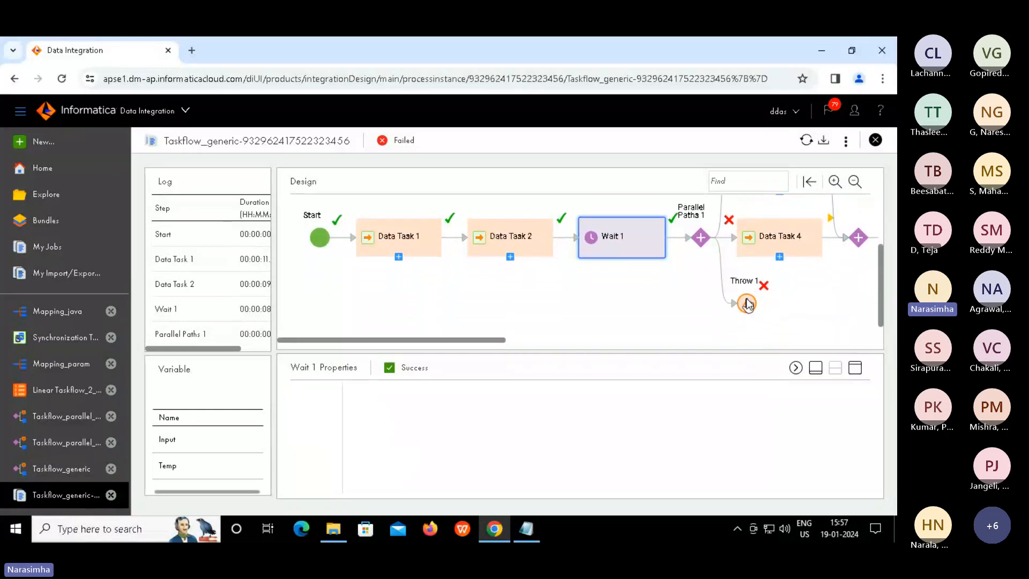
{"action": "left_click", "coordinate": [748, 304]}
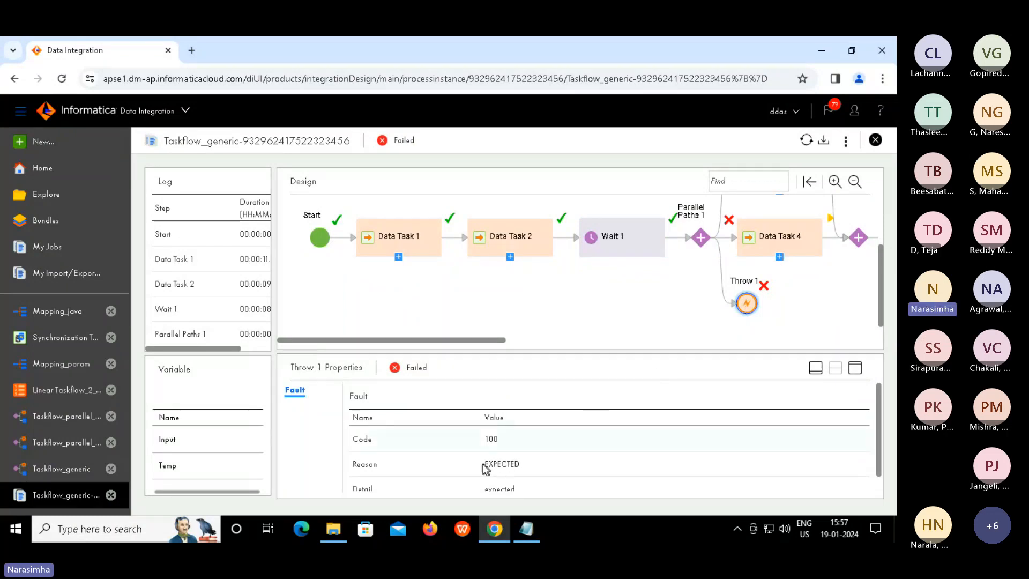
{"action": "left_click_drag", "start_coordinate": [484, 469], "coordinate": [565, 448]}
{"action": "left_click_drag", "start_coordinate": [883, 269], "coordinate": [880, 233]}
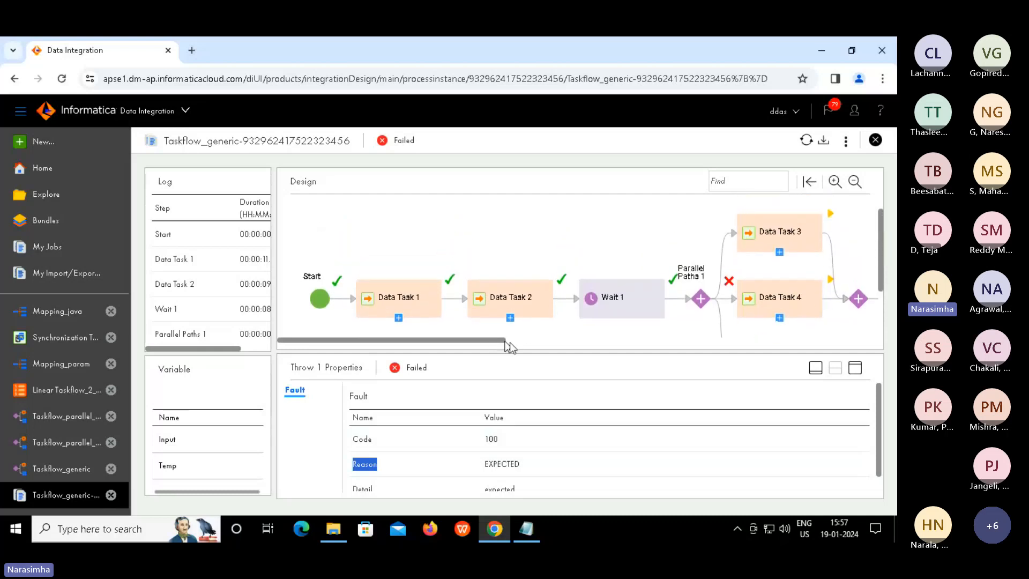
{"action": "left_click_drag", "start_coordinate": [509, 342], "coordinate": [644, 367]}
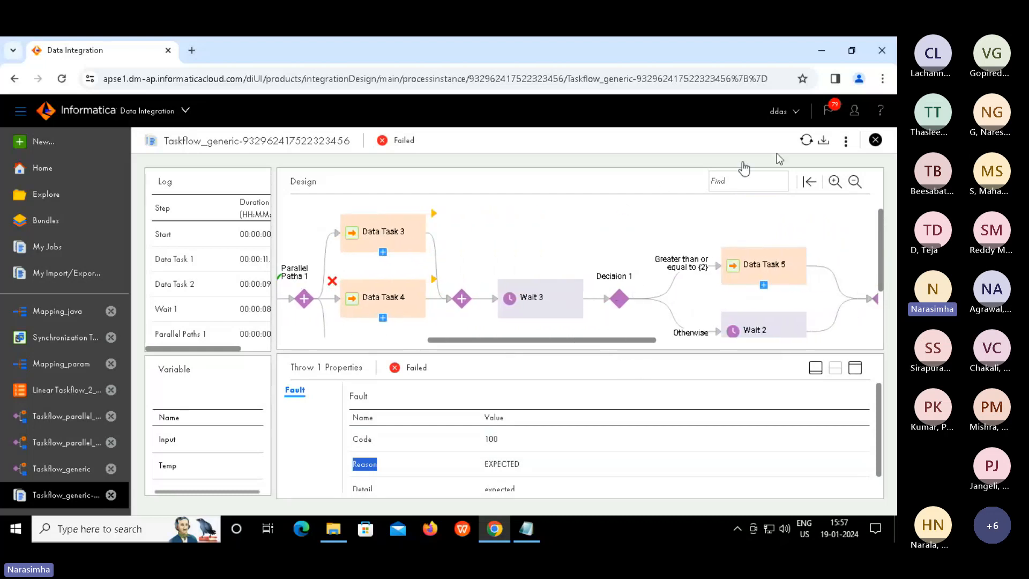
{"action": "left_click", "coordinate": [875, 141]}
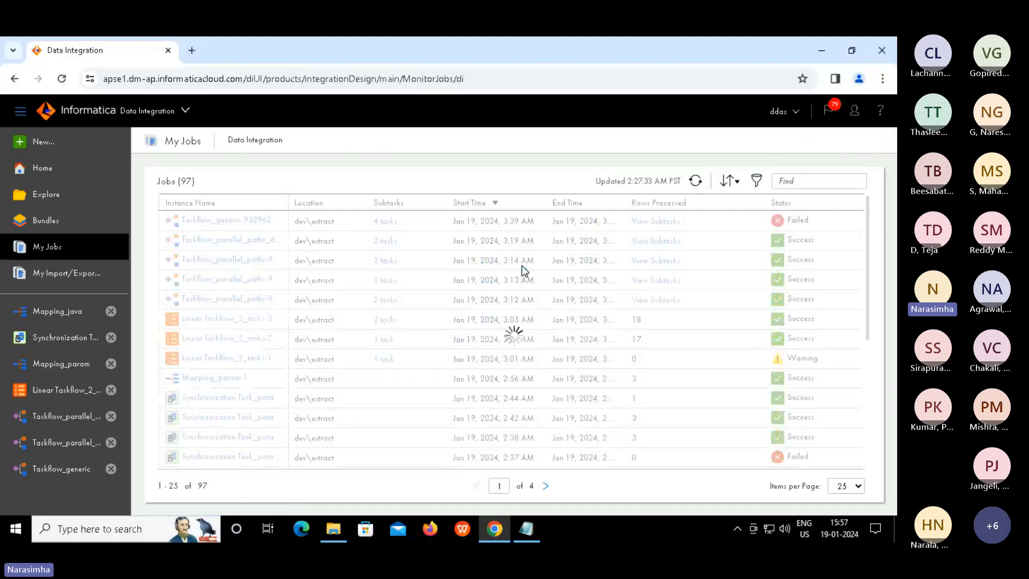
{"action": "left_click", "coordinate": [72, 468]}
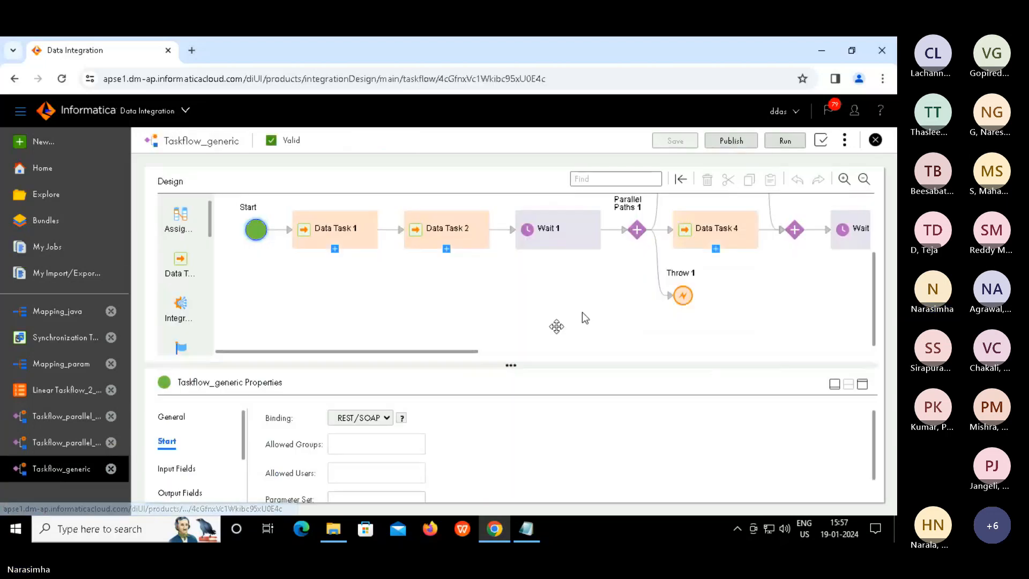
Delete Throw 1 and remove the leftover Path 2 Empty Path row from Parallel Paths 1
{"action": "left_click", "coordinate": [689, 300]}
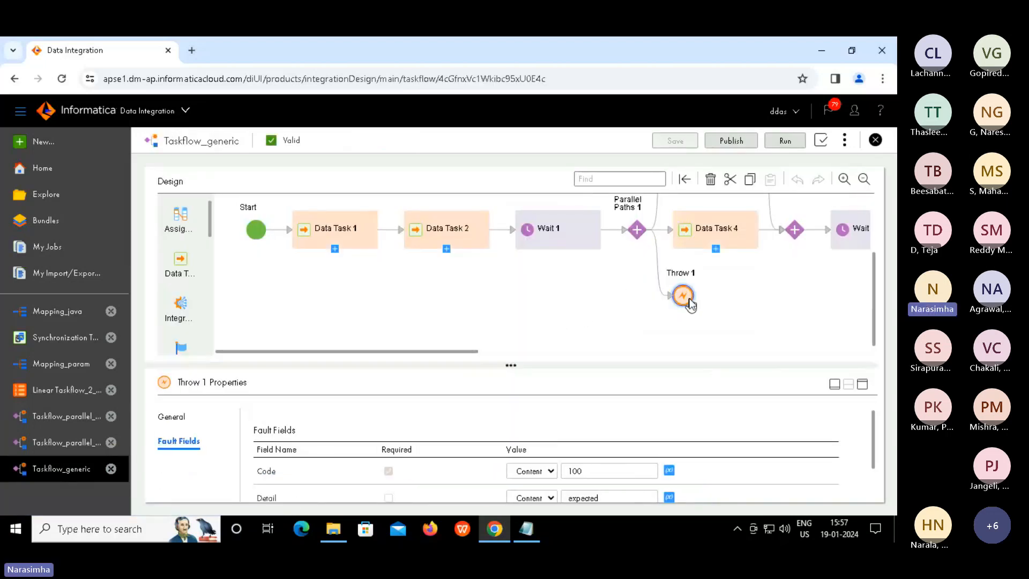
{"action": "key", "text": "Delete"}
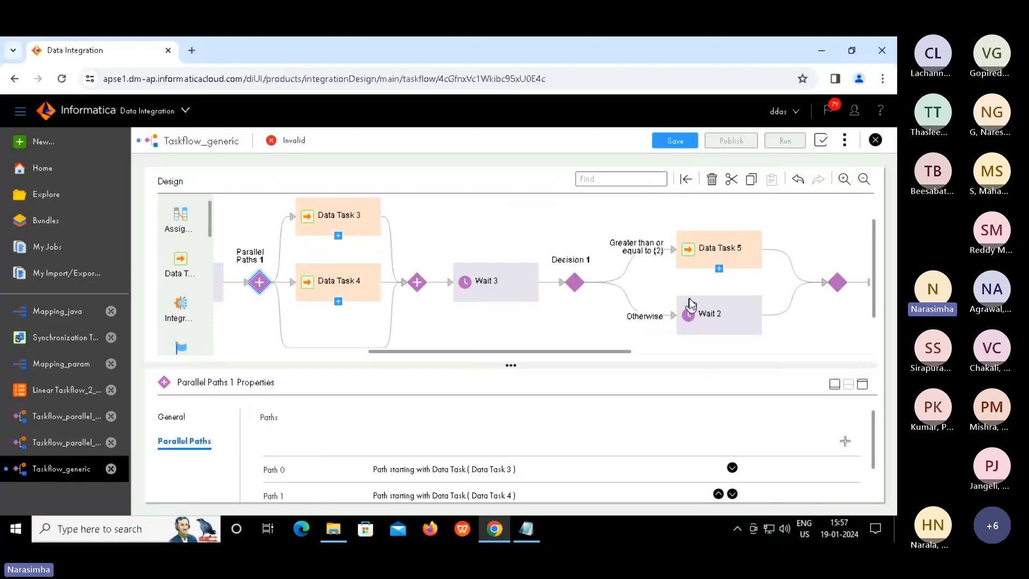
{"action": "left_click", "coordinate": [328, 351]}
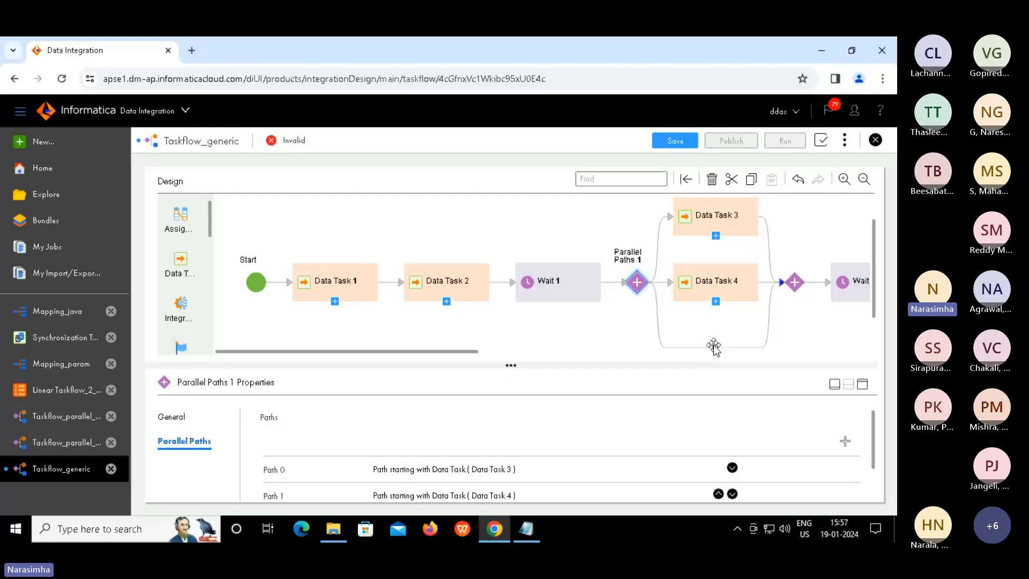
{"action": "left_click", "coordinate": [863, 384]}
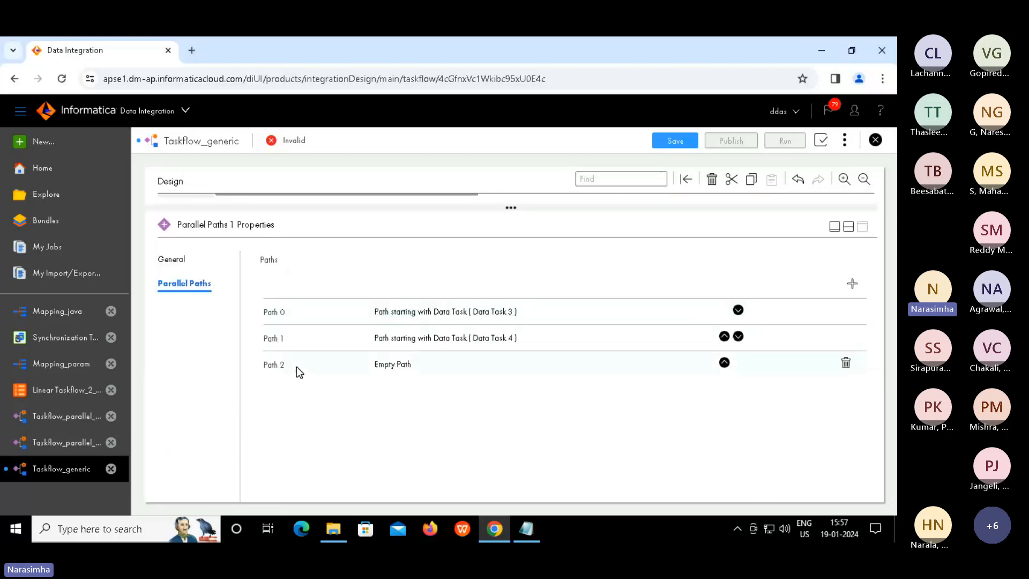
{"action": "left_click", "coordinate": [841, 369]}
{"action": "left_click", "coordinate": [850, 228]}
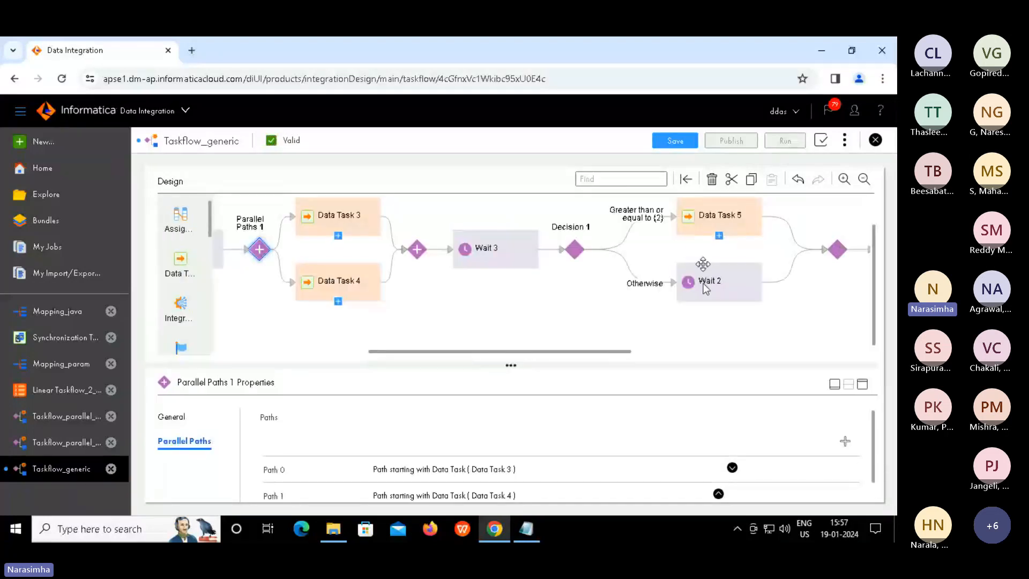
Save the corrected taskflow, review Wait 2's settings, then publish and run it
{"action": "left_click", "coordinate": [686, 142]}
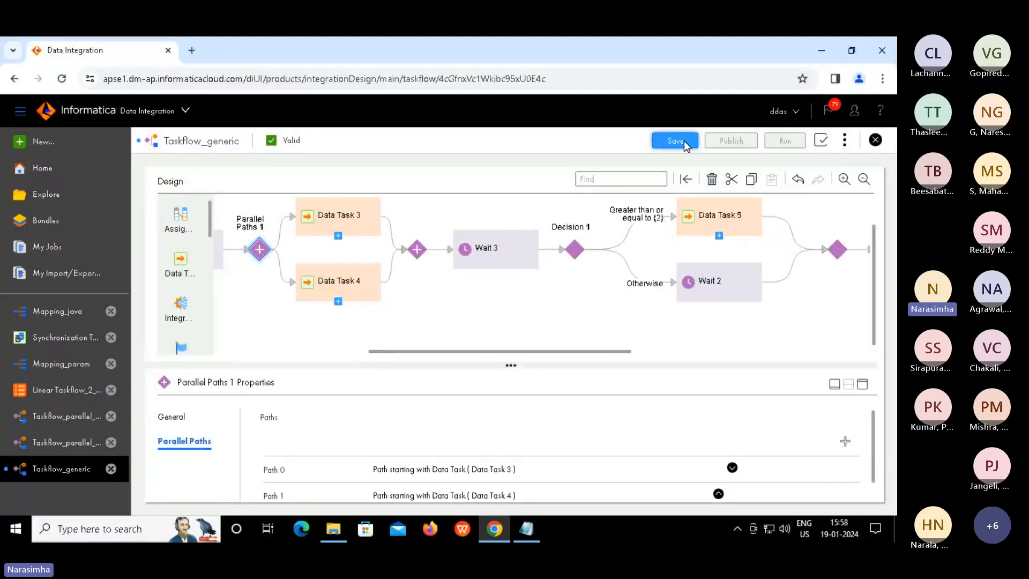
{"action": "left_click", "coordinate": [719, 288]}
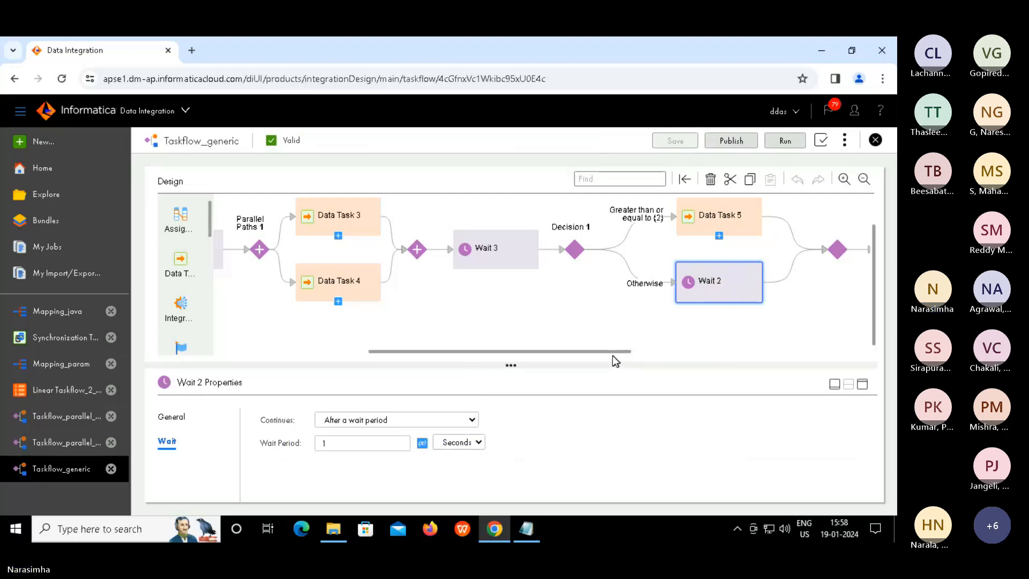
{"action": "left_click_drag", "start_coordinate": [626, 353], "coordinate": [754, 353]}
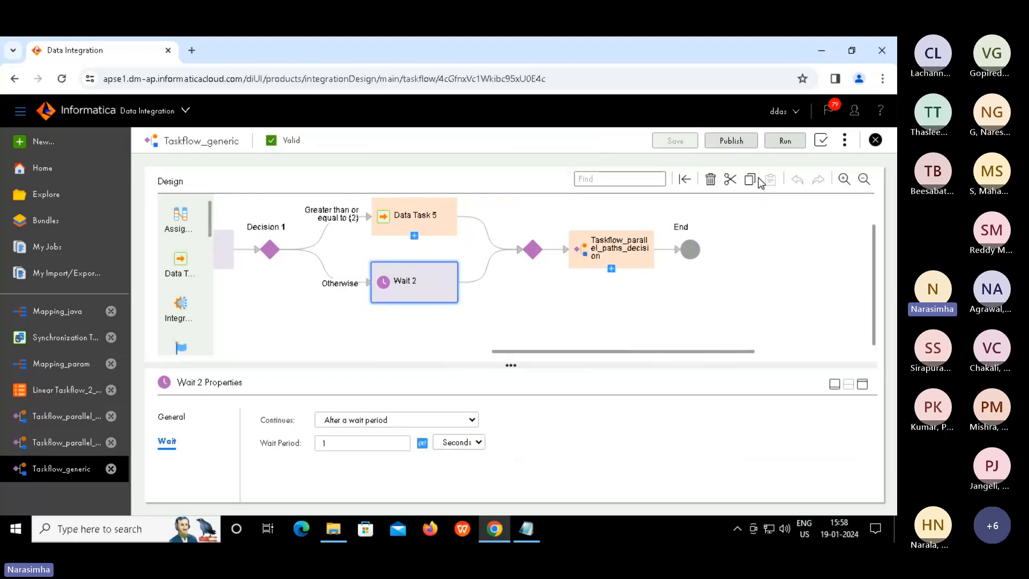
{"action": "left_click", "coordinate": [731, 143]}
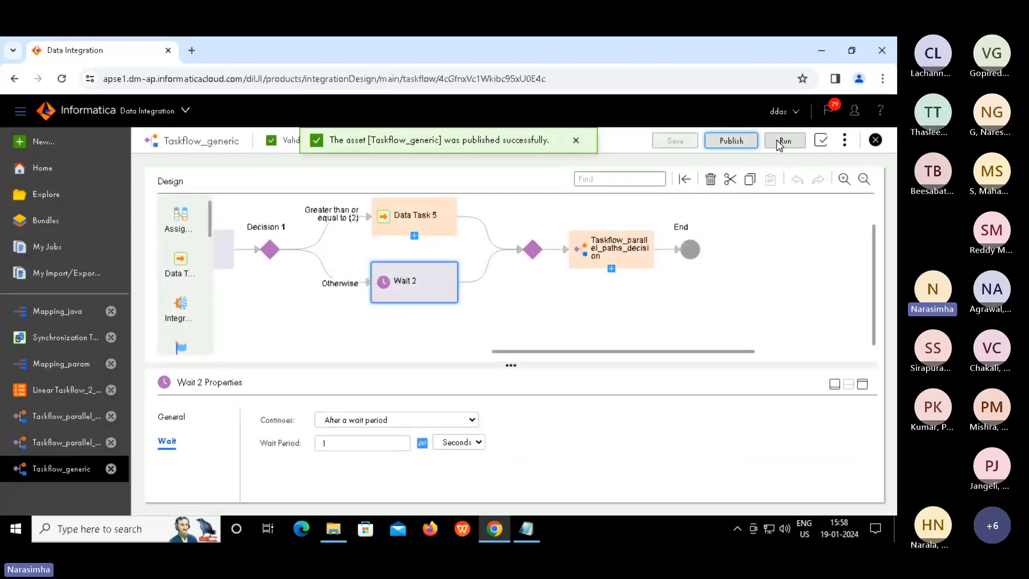
{"action": "left_click", "coordinate": [783, 141]}
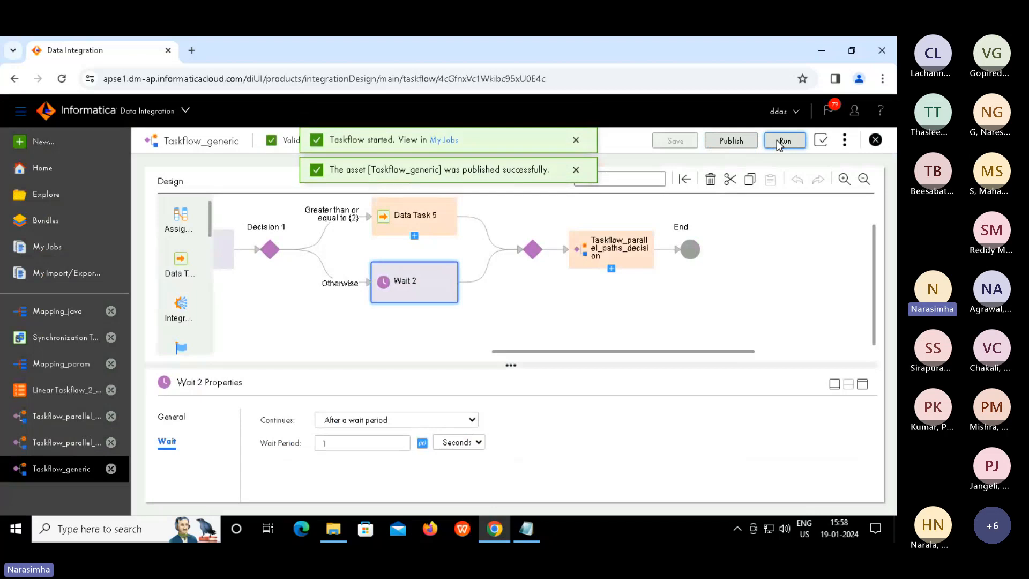
Open My Jobs from the 'Taskflow started' toast and refresh until the new run shows Running
{"action": "left_click", "coordinate": [445, 140]}
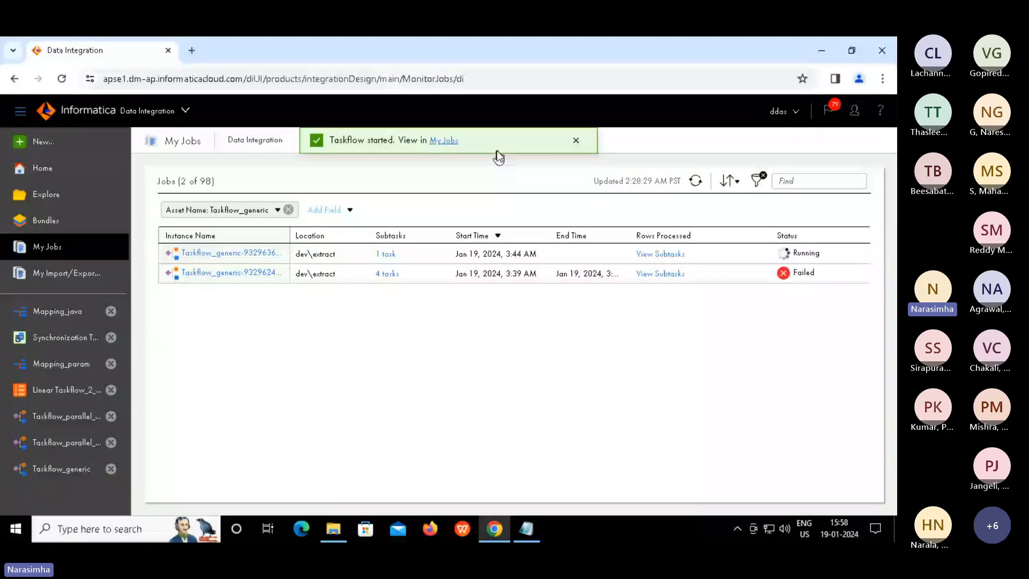
{"action": "left_click", "coordinate": [696, 180]}
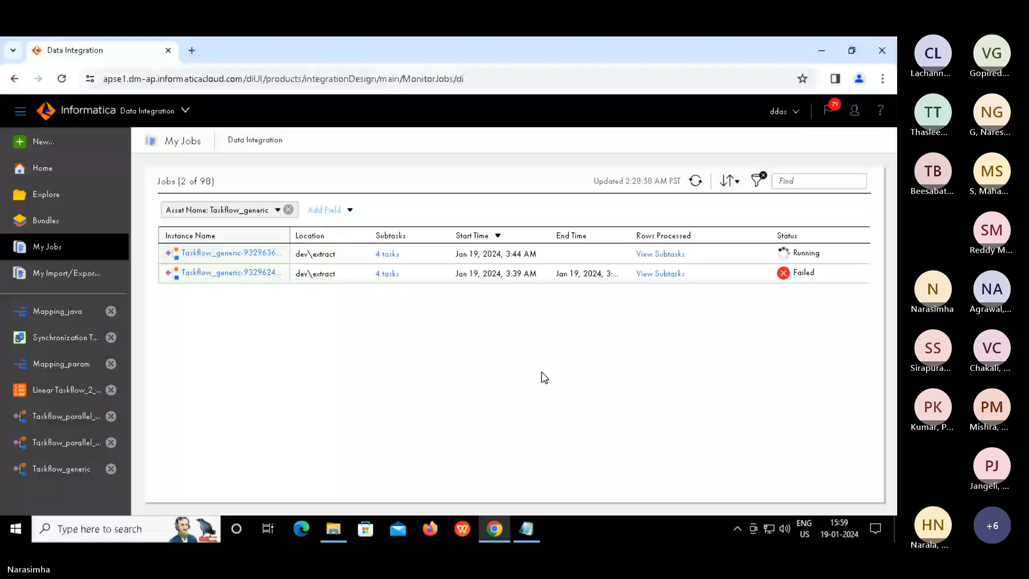
{"action": "key", "text": "XF86AudioRaiseVolume"}
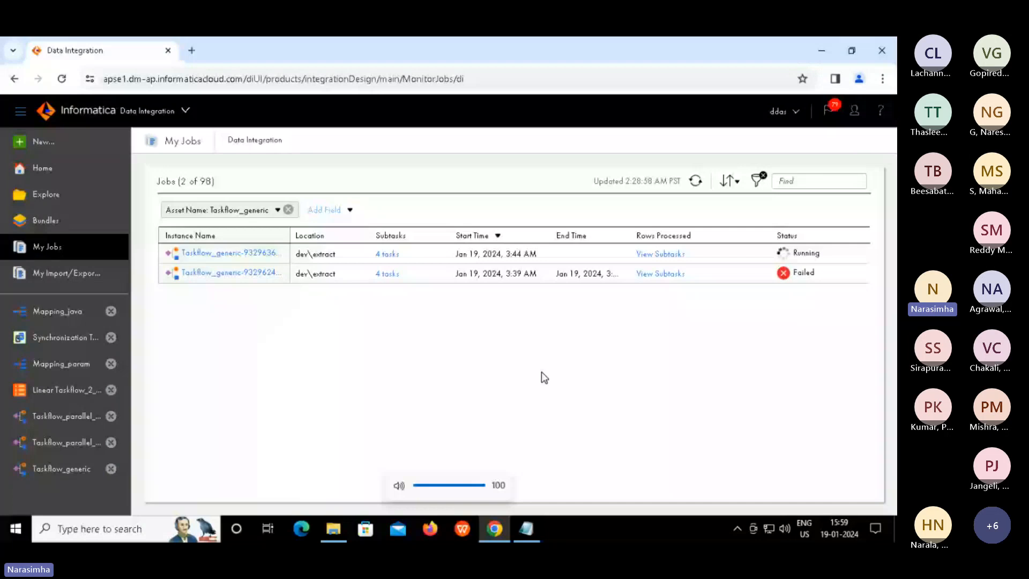
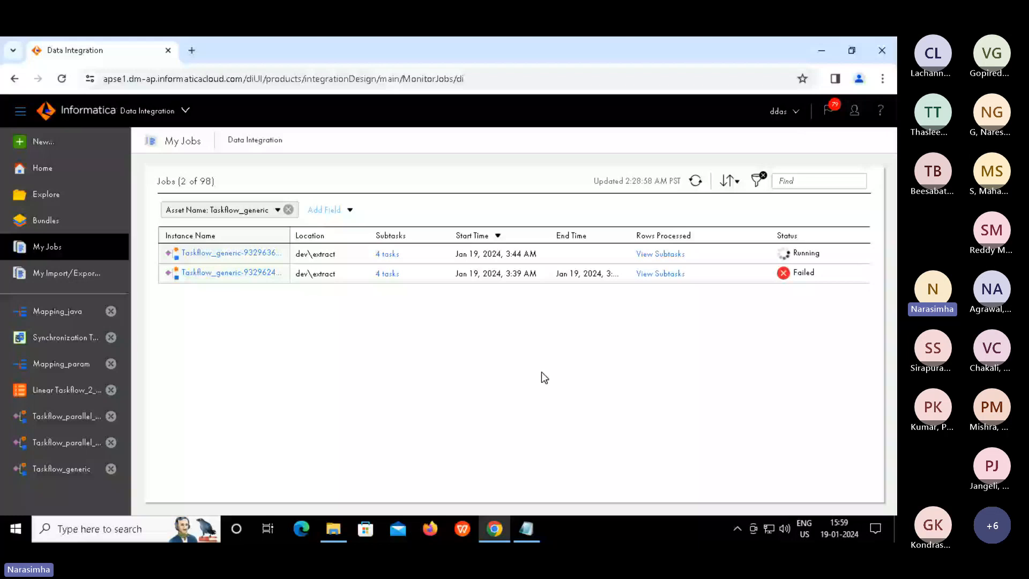
Wait until the latest Taskflow_generic run in My Jobs shows Success with 6 subtasks
{"action": "key", "text": "Escape"}
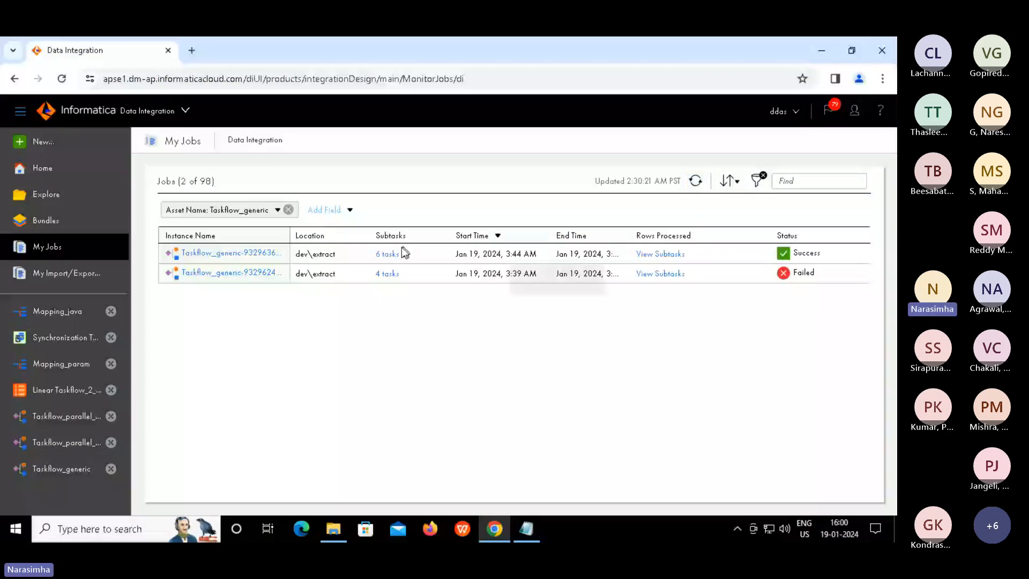
Review the six Taskflow_generic subtasks and the Taskflow_parallel_paths_decision run, then return to all Data Integration jobs
{"action": "left_click", "coordinate": [399, 252]}
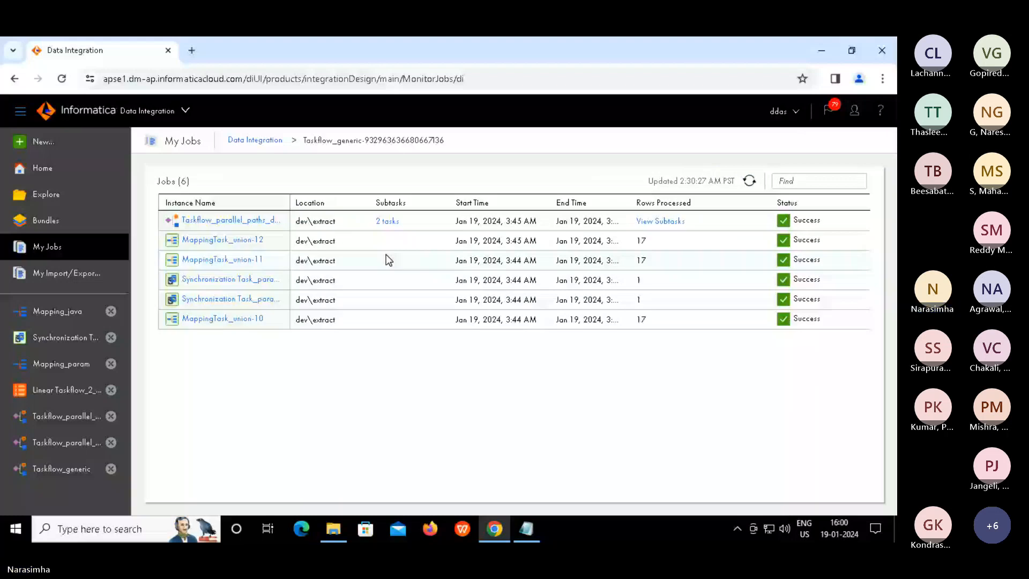
{"action": "left_click", "coordinate": [185, 220]}
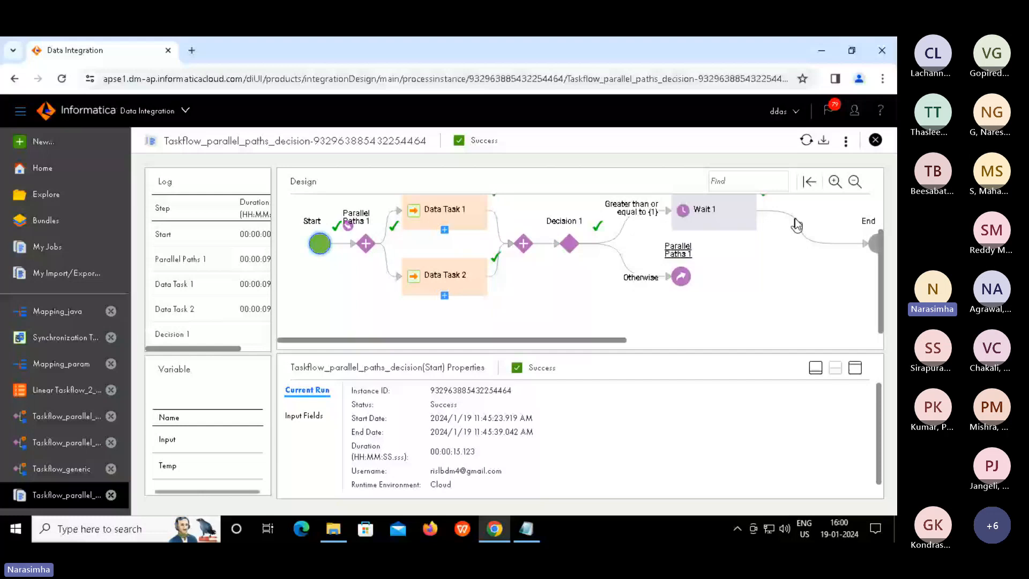
{"action": "left_click", "coordinate": [872, 142]}
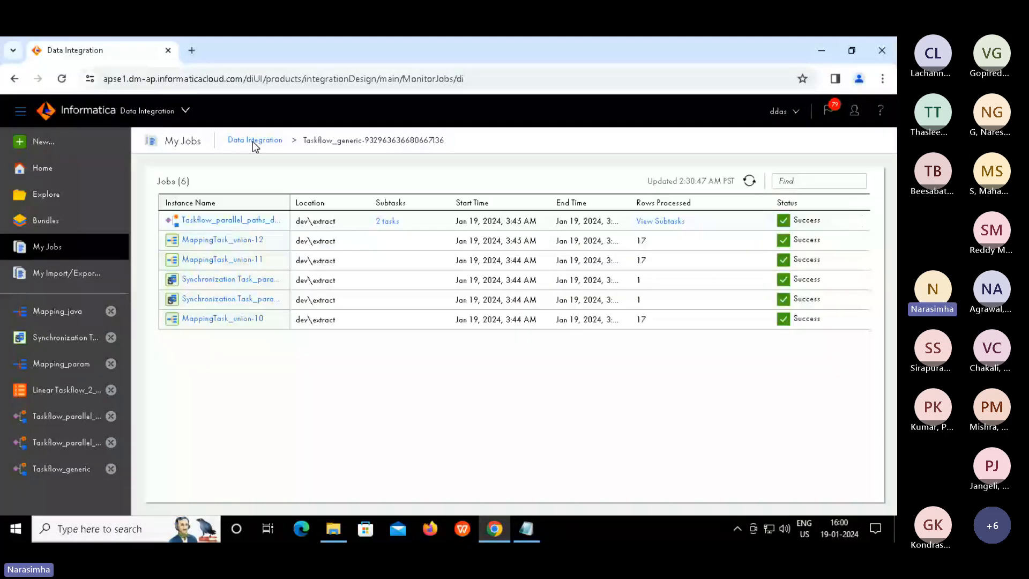
{"action": "left_click", "coordinate": [252, 140]}
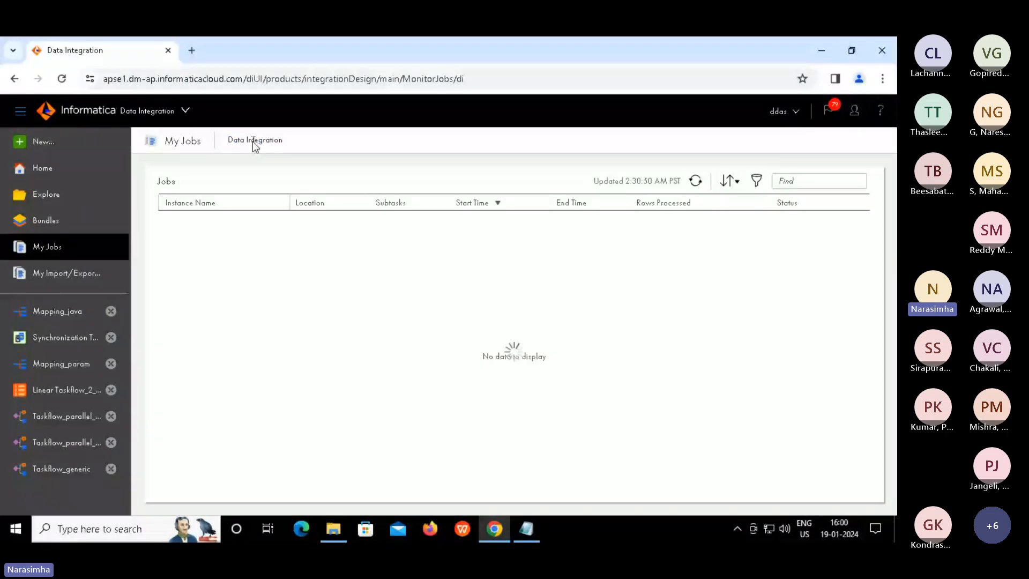
Inspect the latest Taskflow_generic run's Design canvas end to end, then close the run details
{"action": "left_click", "coordinate": [248, 222]}
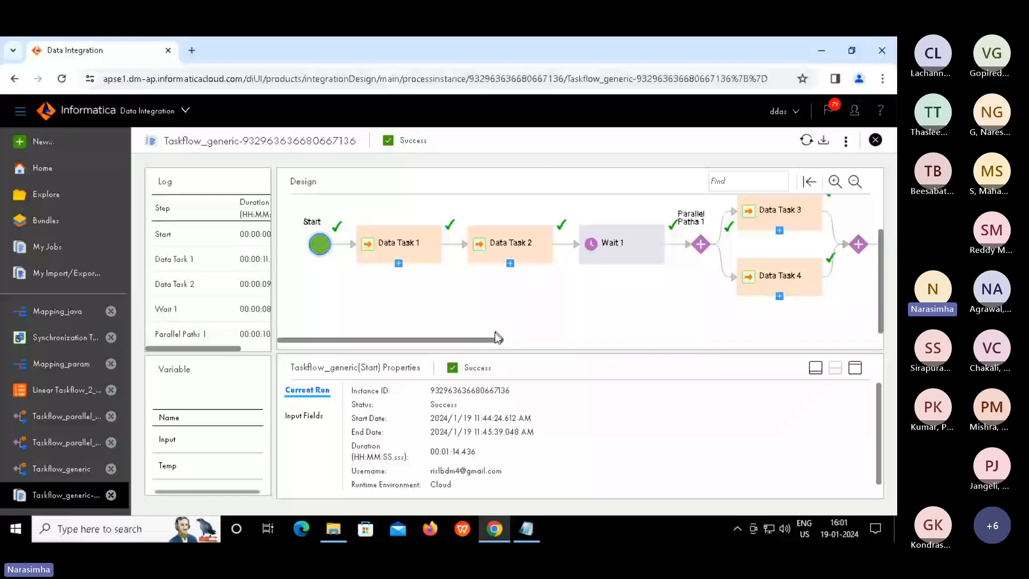
{"action": "left_click_drag", "start_coordinate": [497, 337], "coordinate": [756, 361]}
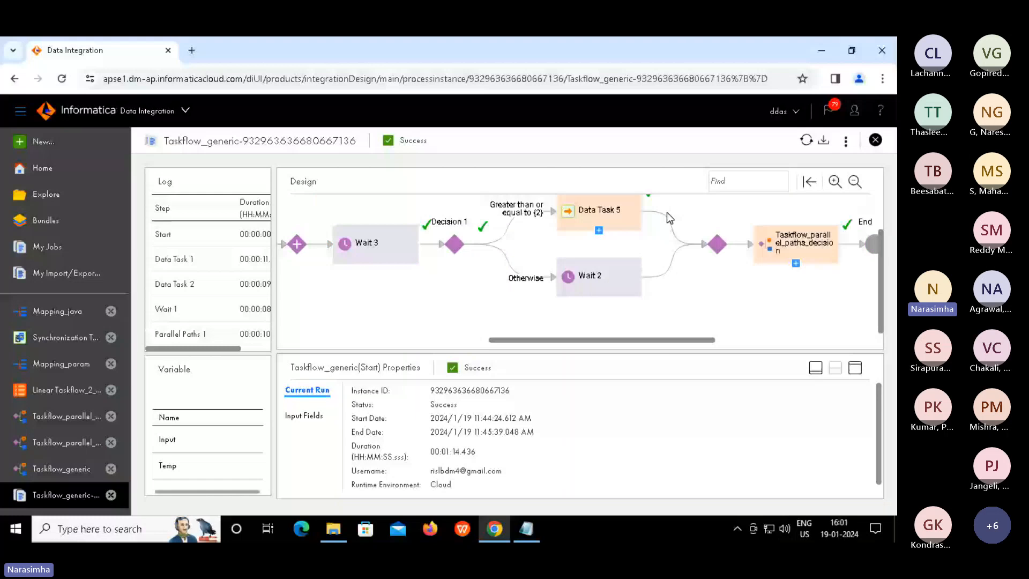
{"action": "left_click_drag", "start_coordinate": [700, 340], "coordinate": [760, 346]}
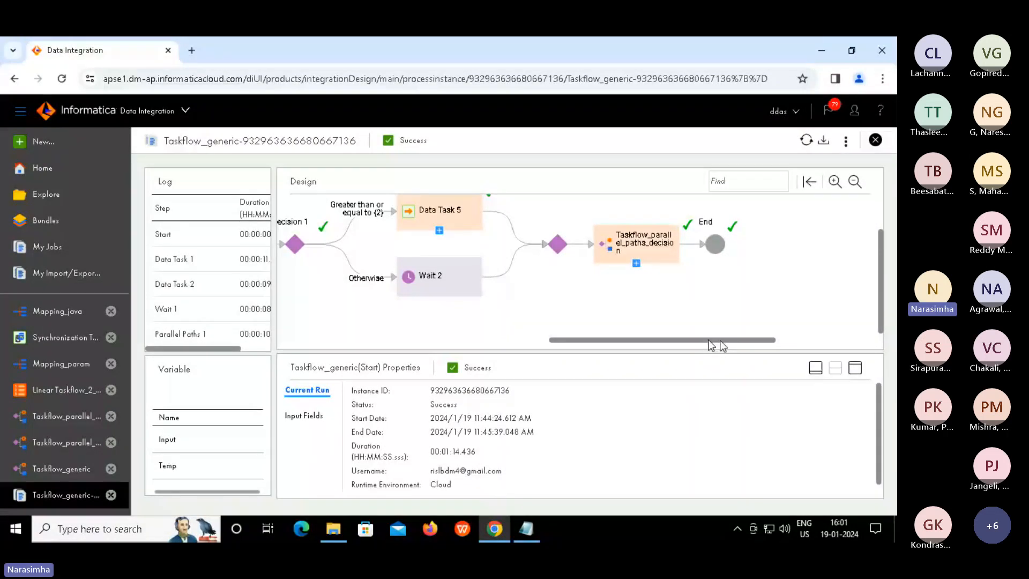
{"action": "left_click_drag", "start_coordinate": [712, 346], "coordinate": [587, 346]}
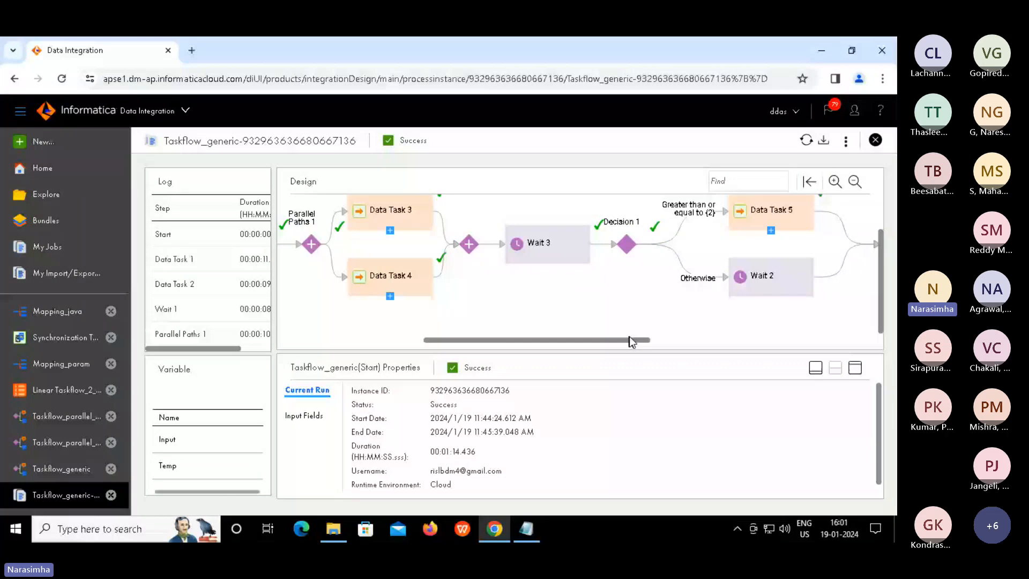
{"action": "left_click_drag", "start_coordinate": [630, 337], "coordinate": [790, 343]}
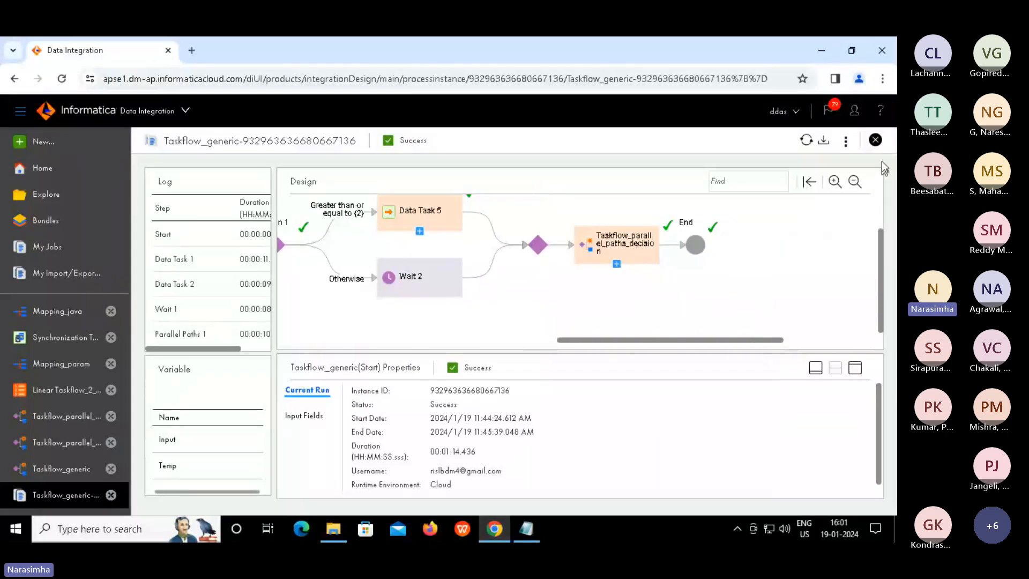
{"action": "left_click", "coordinate": [876, 141]}
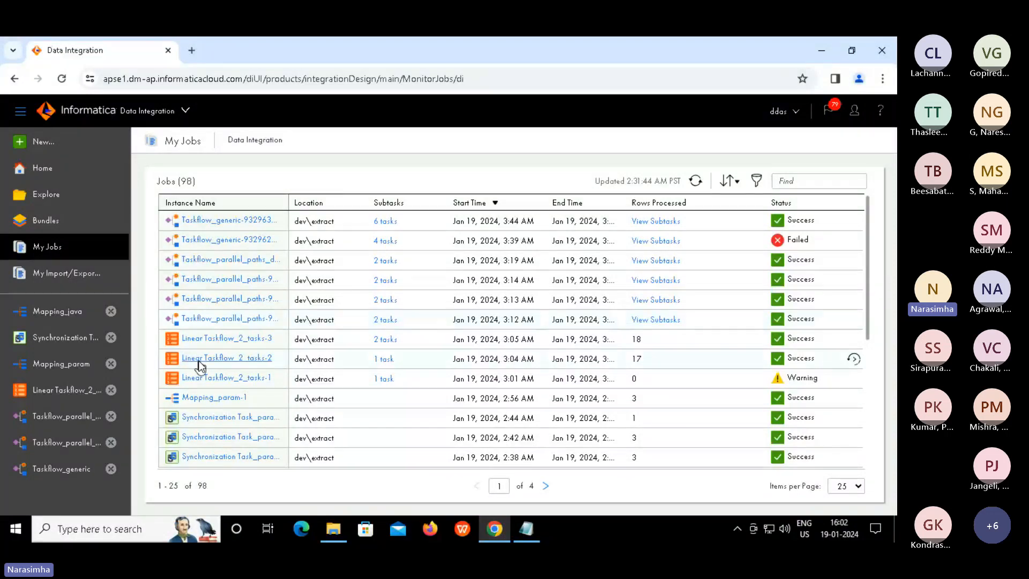
Close the synchronization task, Mapping_param, linear and parallel-paths taskflows, then browse the dev extract folder
{"action": "left_click", "coordinate": [111, 338]}
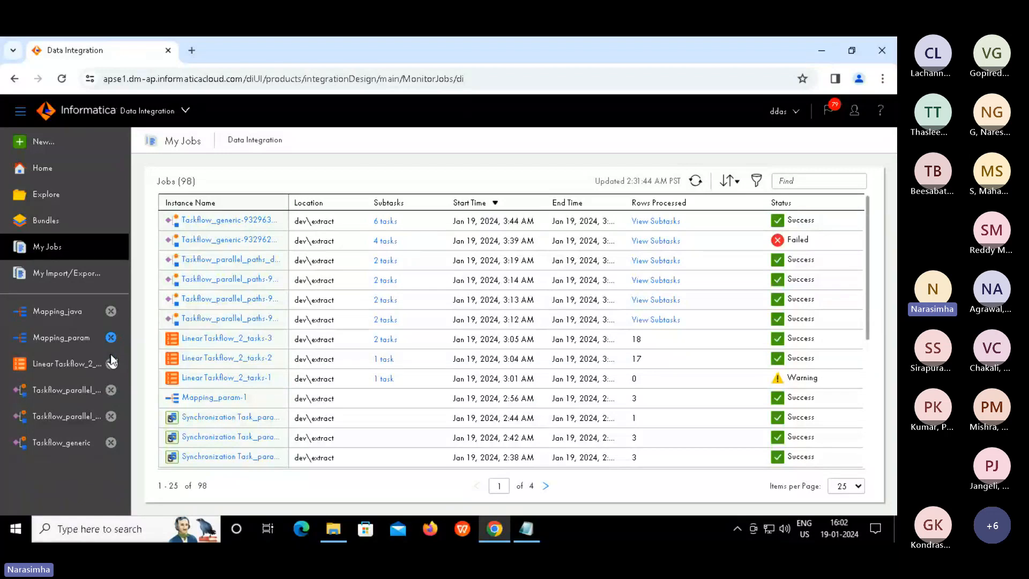
{"action": "left_click", "coordinate": [110, 338]}
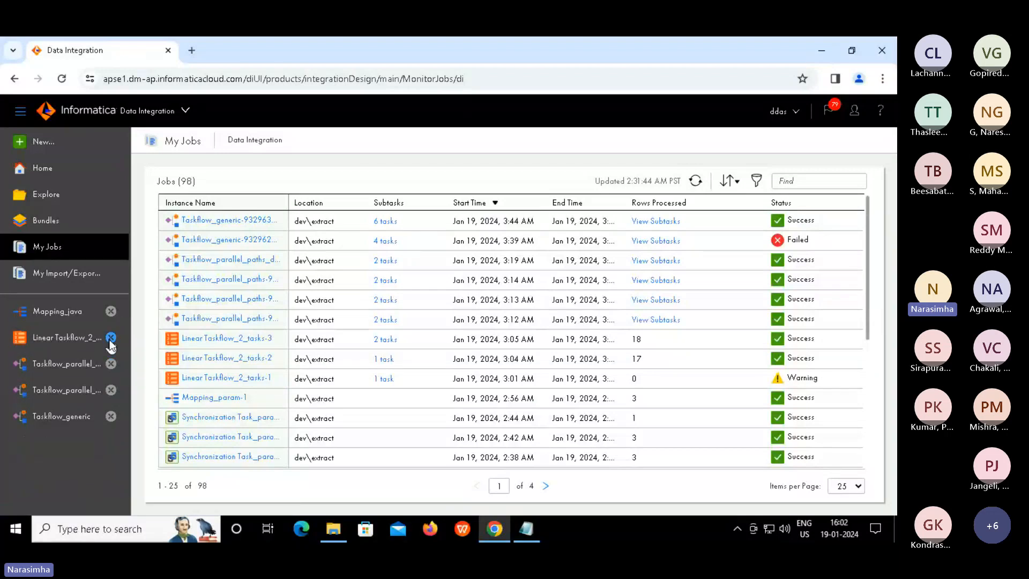
{"action": "left_click", "coordinate": [111, 338]}
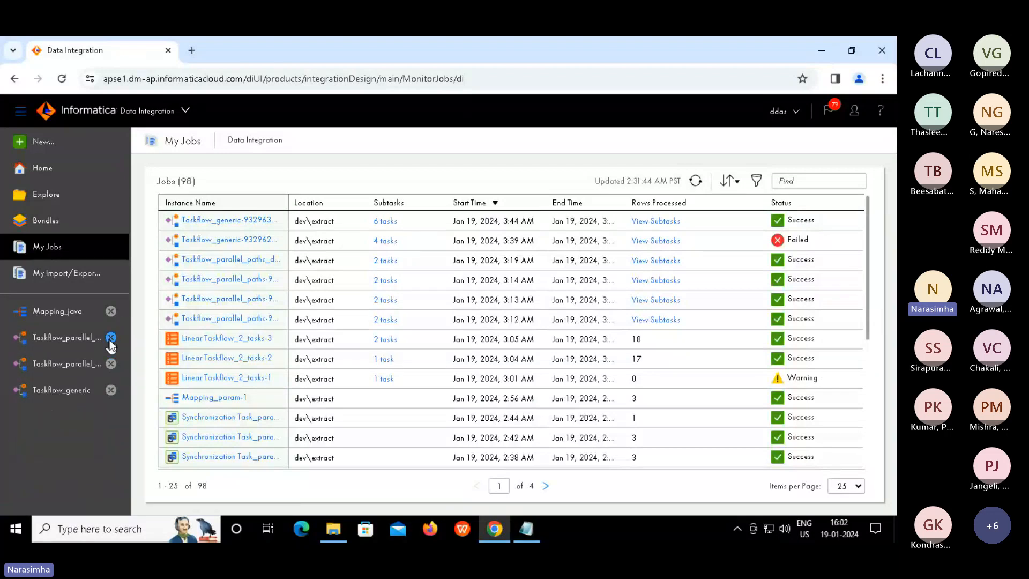
{"action": "left_click", "coordinate": [110, 339]}
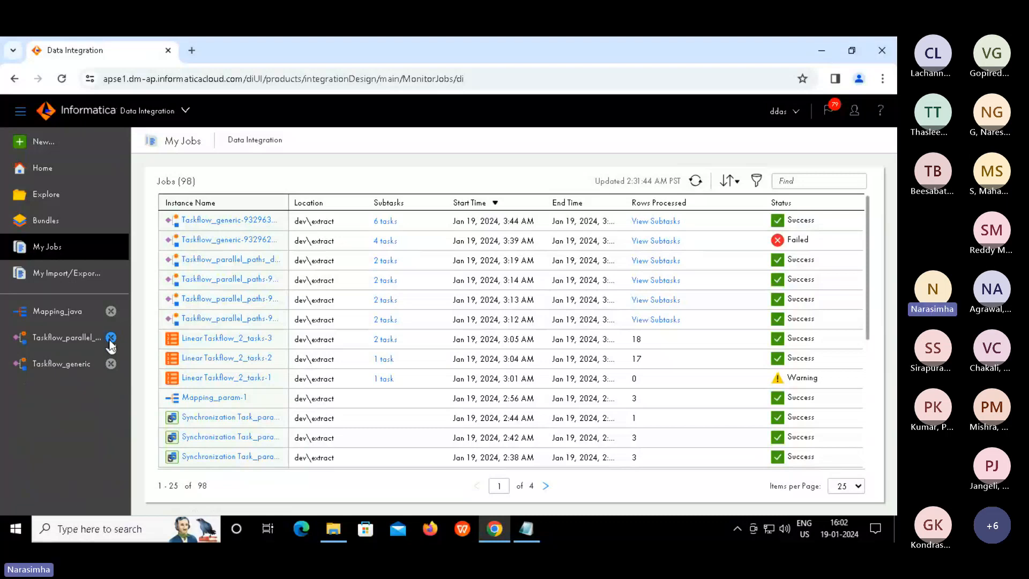
{"action": "left_click", "coordinate": [51, 196]}
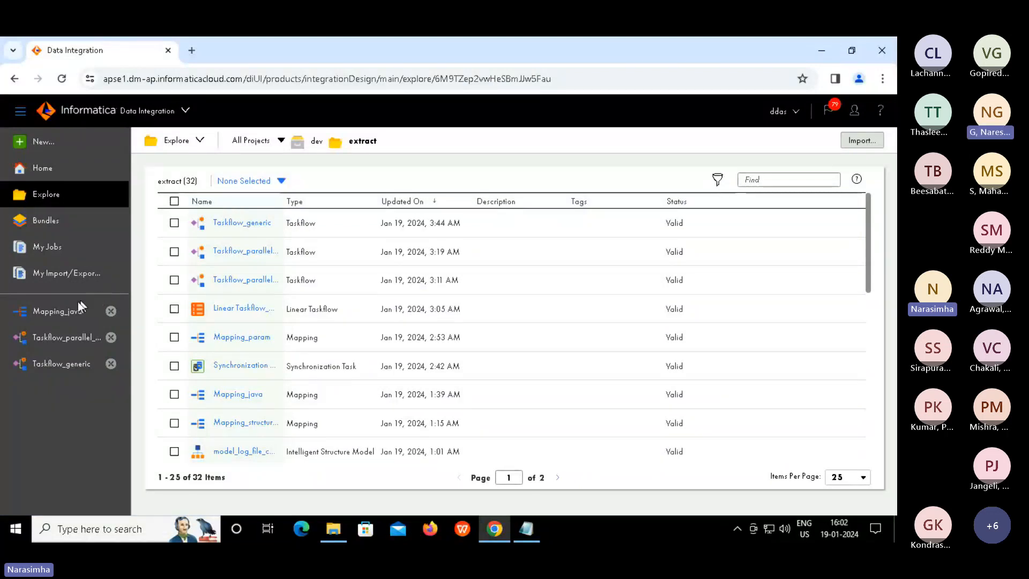
Start a new run of the Mapping_java mapping
{"action": "left_click", "coordinate": [69, 314]}
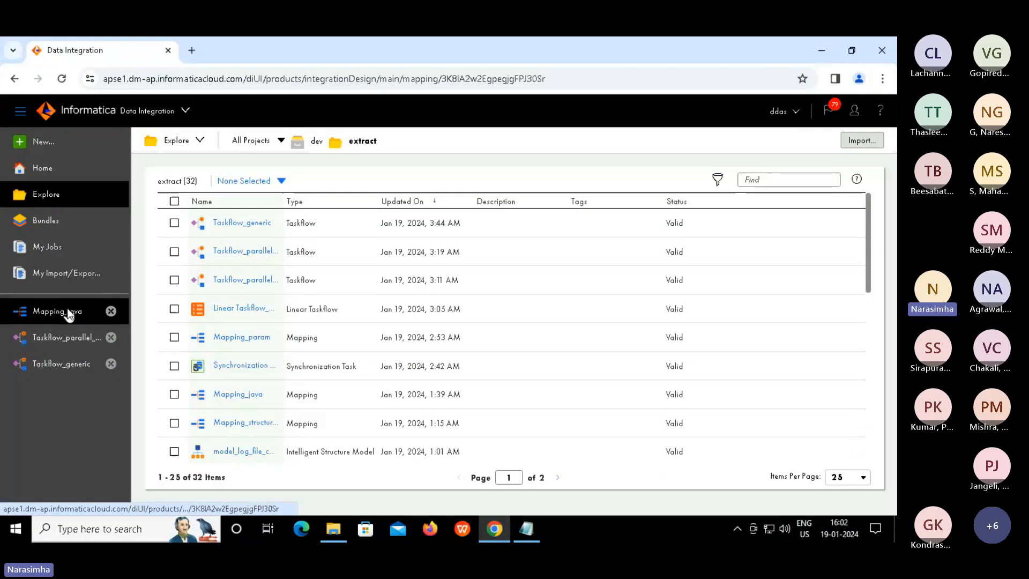
{"action": "left_click", "coordinate": [696, 140]}
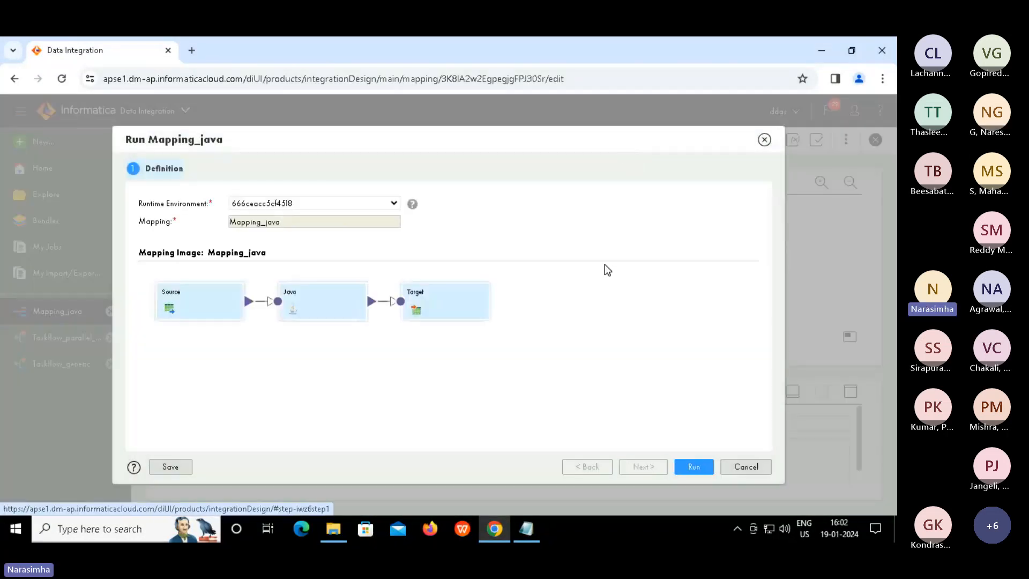
{"action": "left_click", "coordinate": [693, 466]}
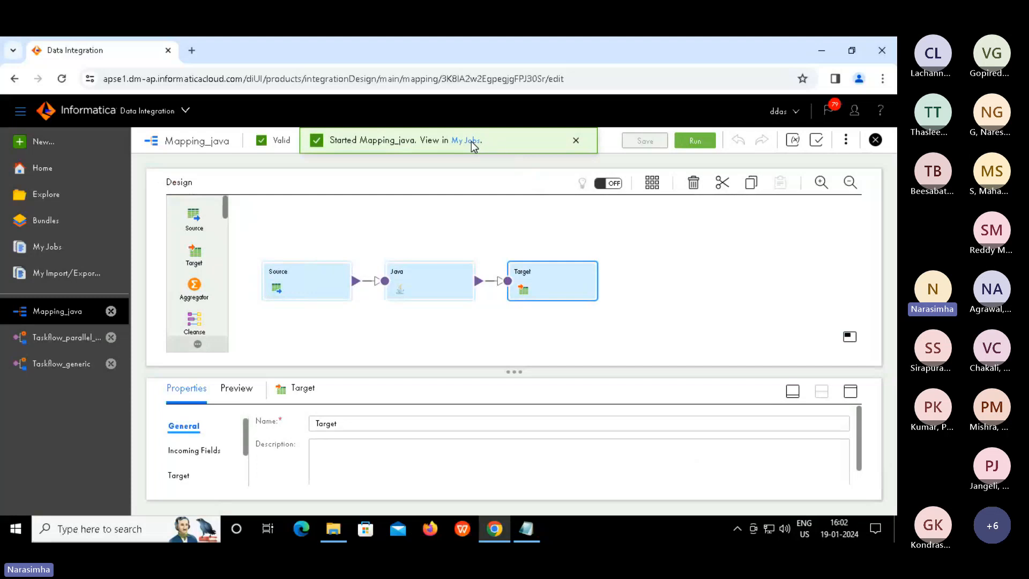
Download the Mapping_java-4 run's log and open Mapping_java_4.log
{"action": "left_click", "coordinate": [466, 141]}
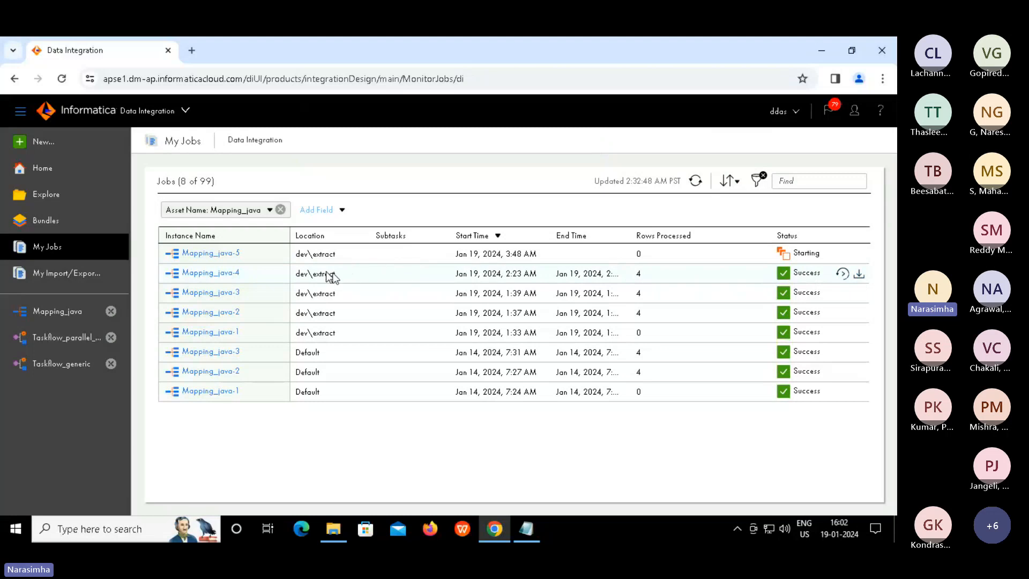
{"action": "left_click", "coordinate": [860, 275]}
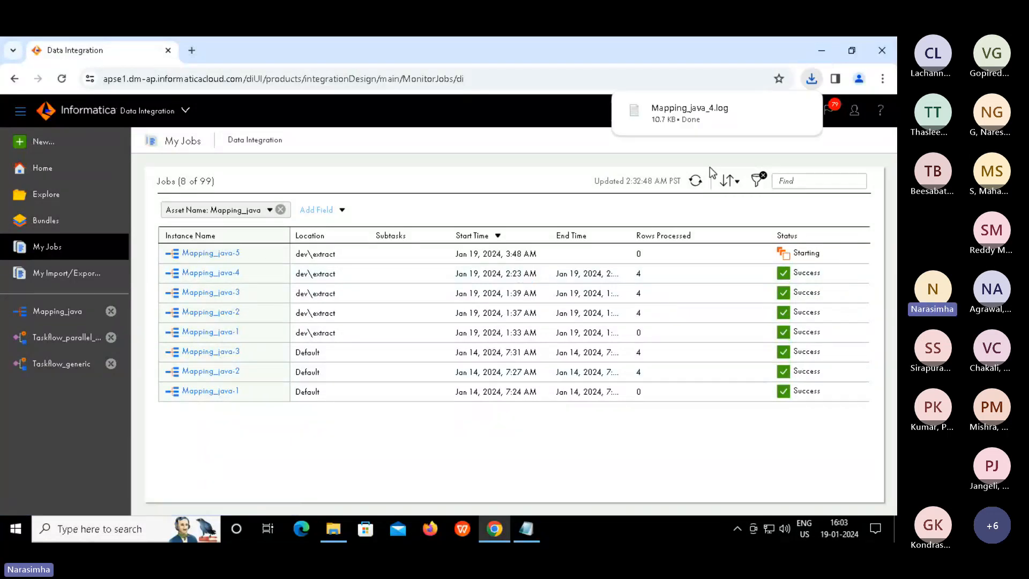
{"action": "left_click", "coordinate": [691, 117]}
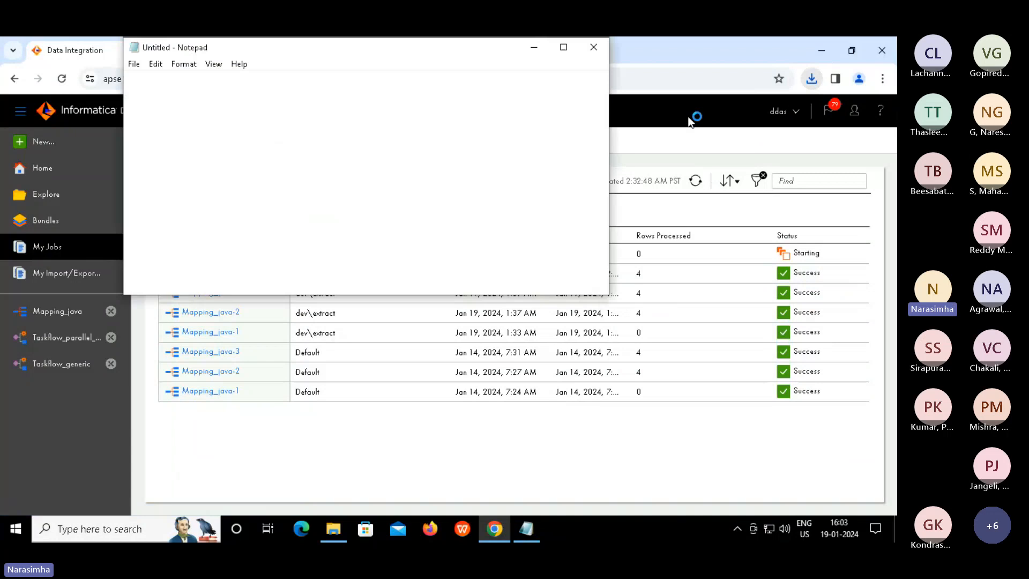
{"action": "left_click", "coordinate": [564, 51]}
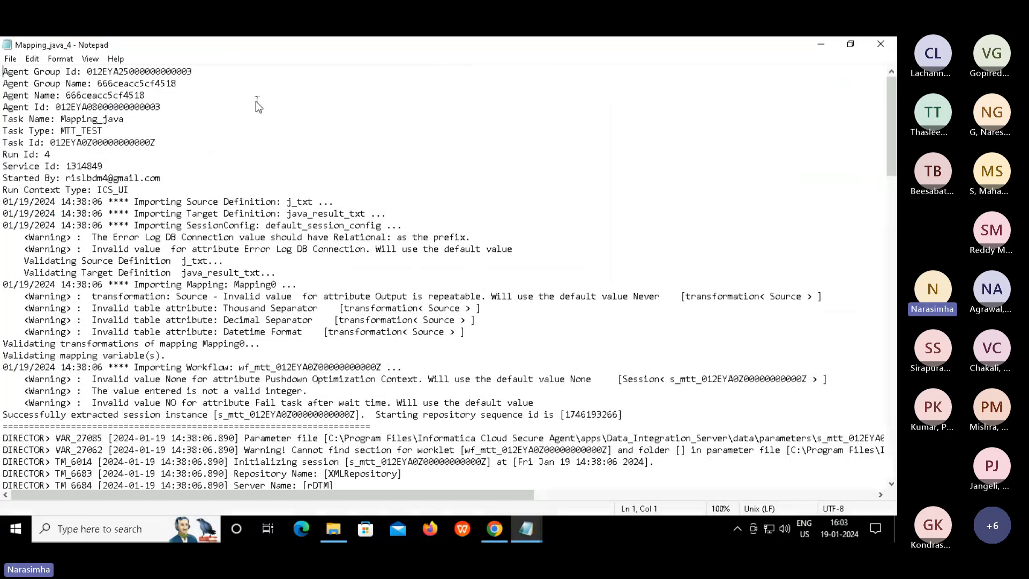
{"action": "left_click", "coordinate": [255, 103]}
{"action": "left_click_drag", "start_coordinate": [3, 118], "coordinate": [349, 274]}
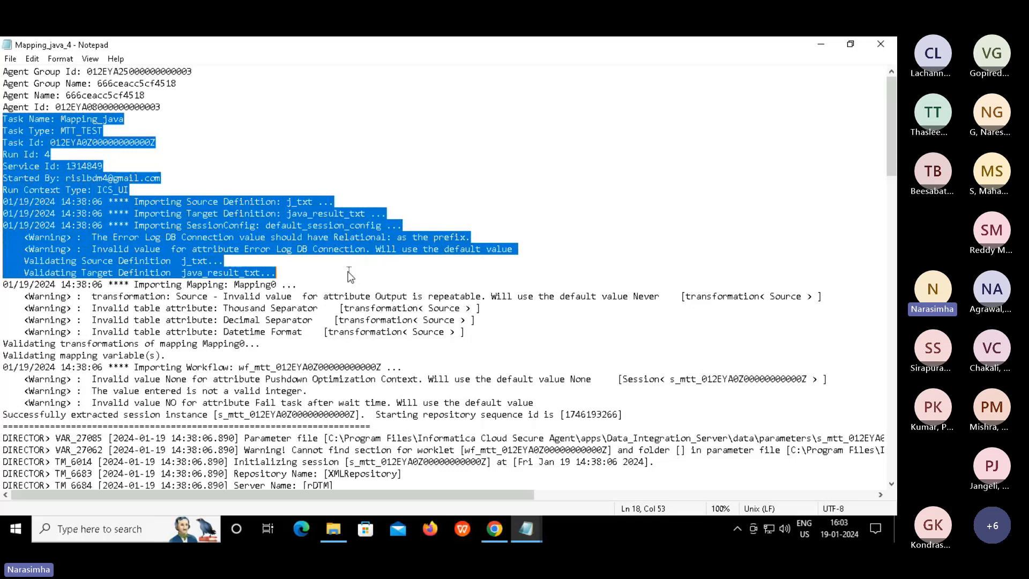
{"action": "left_click", "coordinate": [349, 275]}
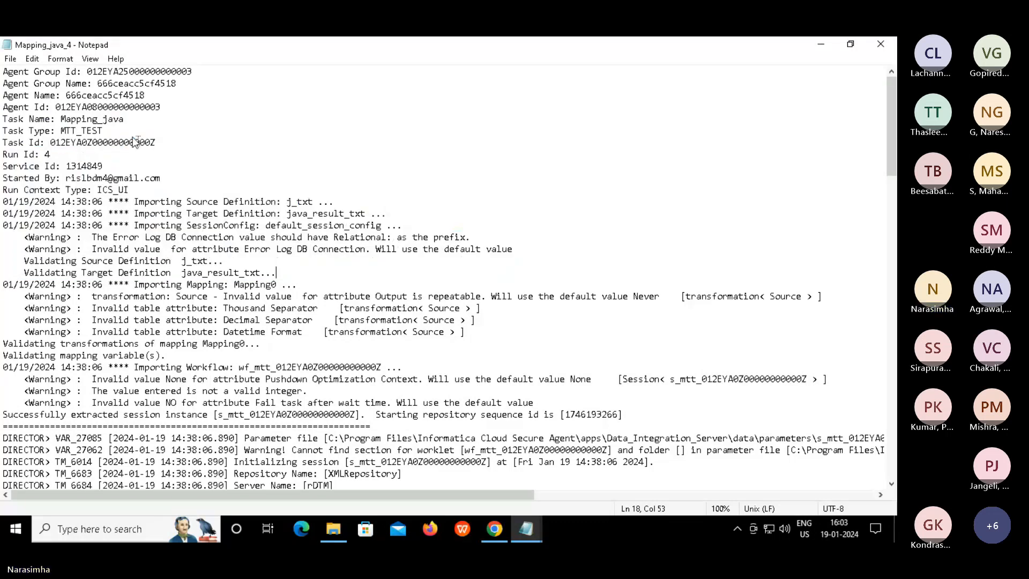
{"action": "left_click", "coordinate": [103, 119]}
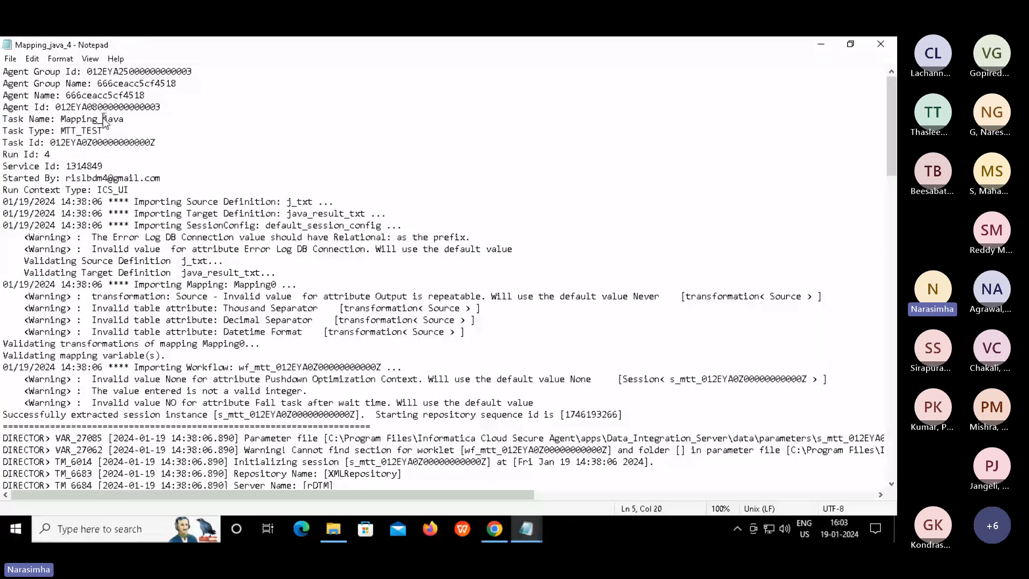
{"action": "double_click", "coordinate": [47, 154]}
{"action": "key", "text": "alt+Tab"}
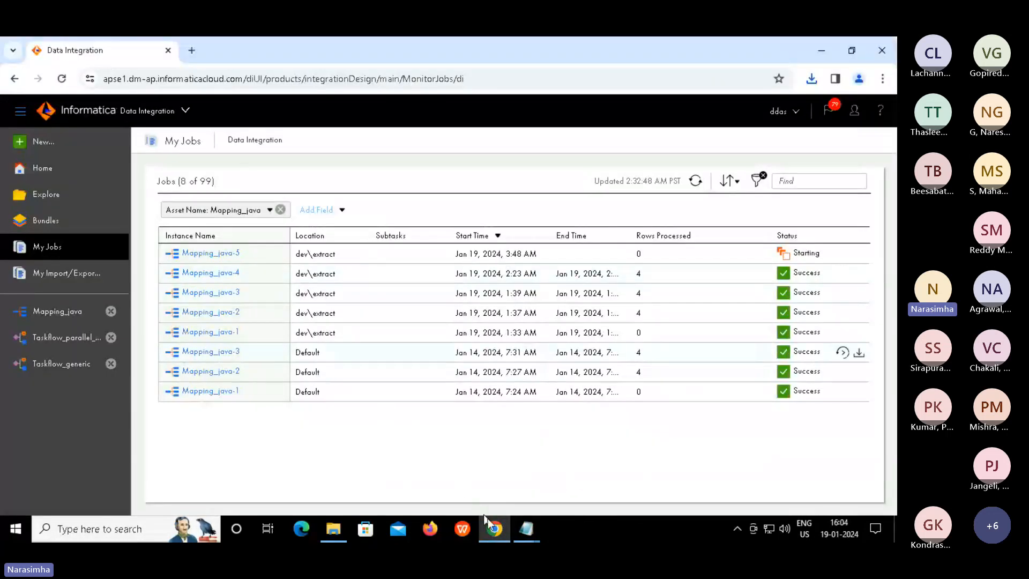
{"action": "left_click", "coordinate": [519, 528]}
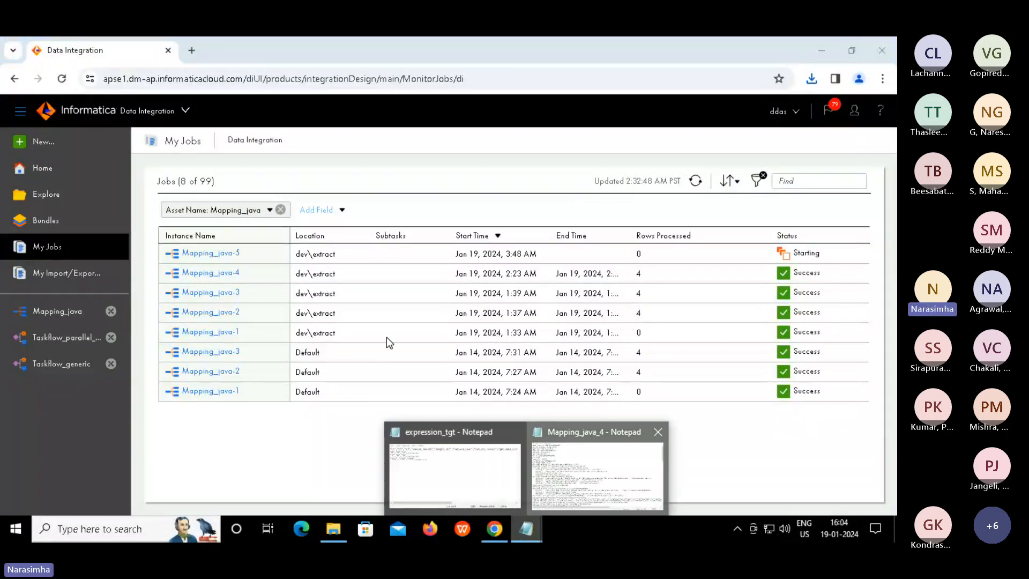
{"action": "left_click", "coordinate": [597, 472]}
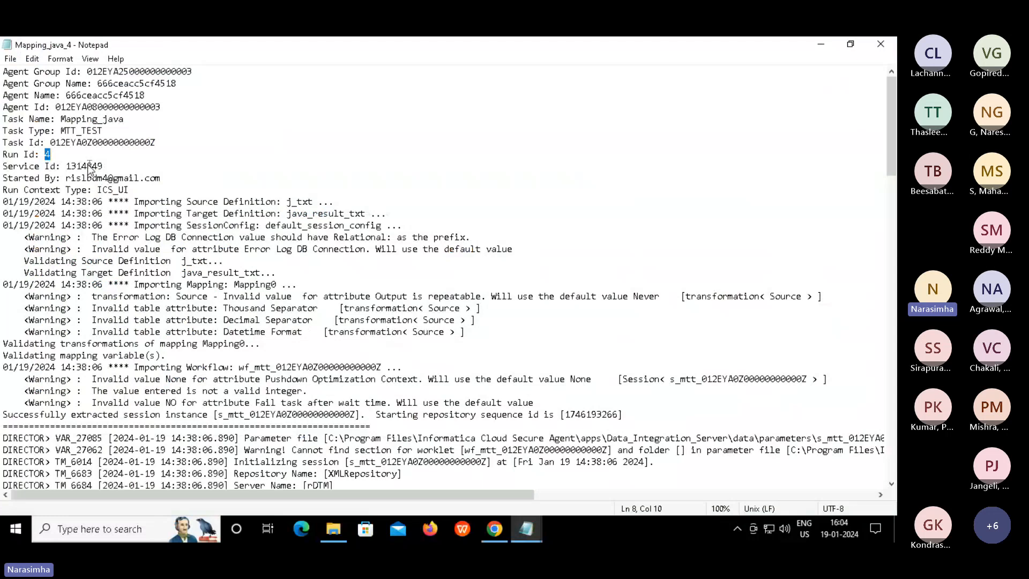
{"action": "double_click", "coordinate": [86, 166]}
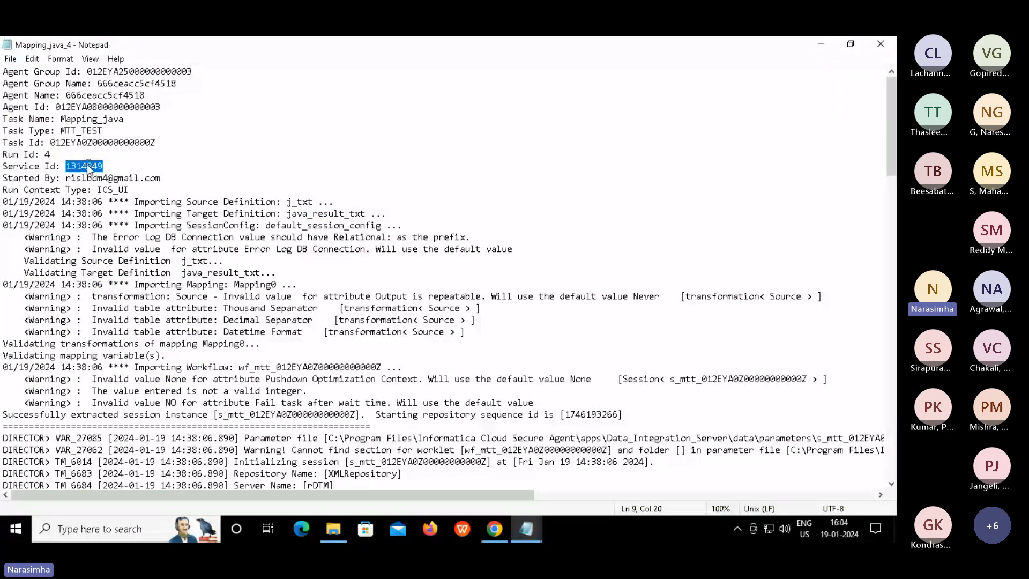
{"action": "double_click", "coordinate": [102, 178]}
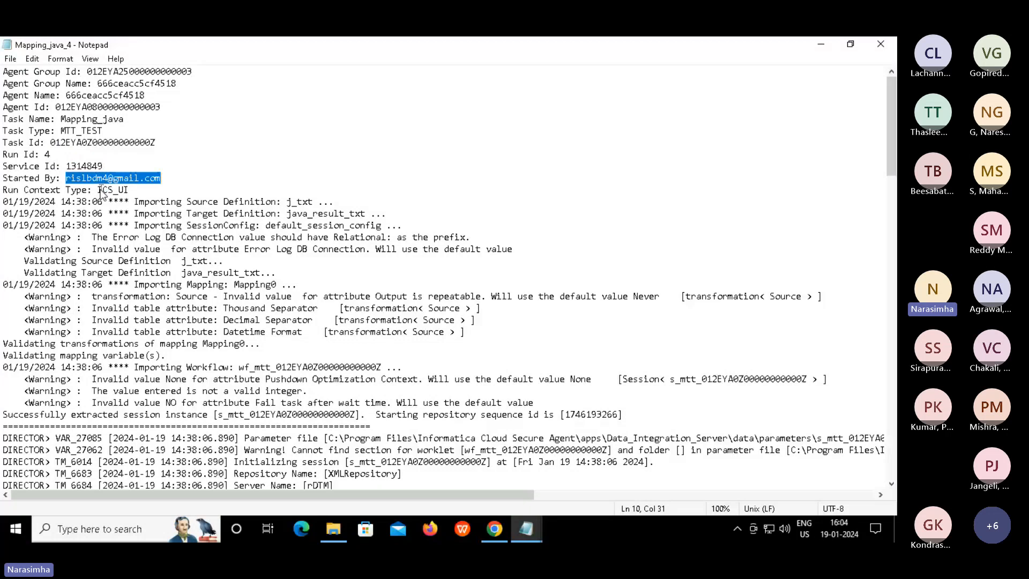
{"action": "left_click", "coordinate": [100, 190]}
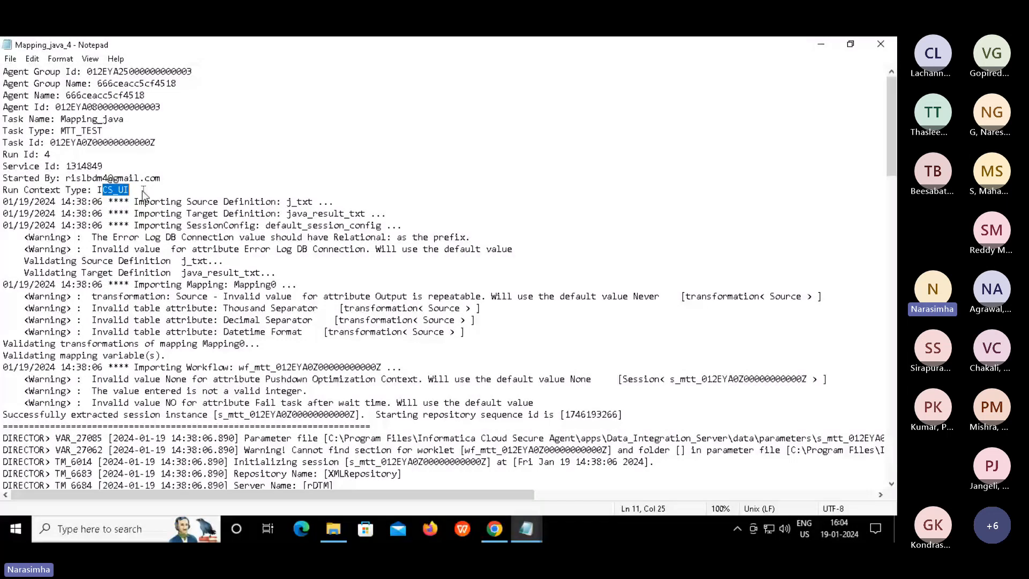
{"action": "left_click", "coordinate": [143, 191]}
{"action": "key", "text": "shift+Right"}
{"action": "key", "text": "shift+Right"}
{"action": "left_click_drag", "start_coordinate": [134, 203], "coordinate": [411, 230]}
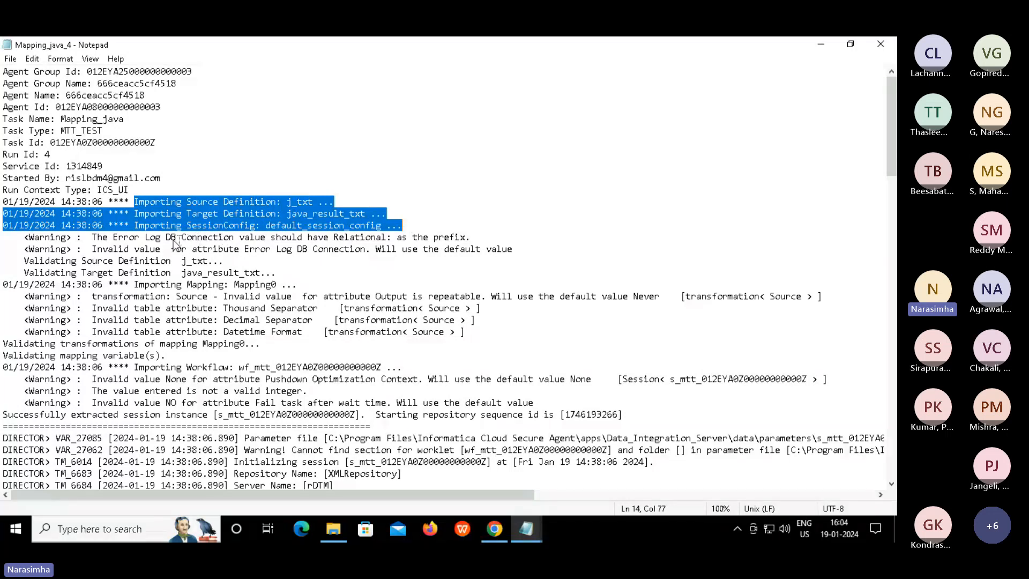
{"action": "left_click_drag", "start_coordinate": [310, 238], "coordinate": [523, 251]}
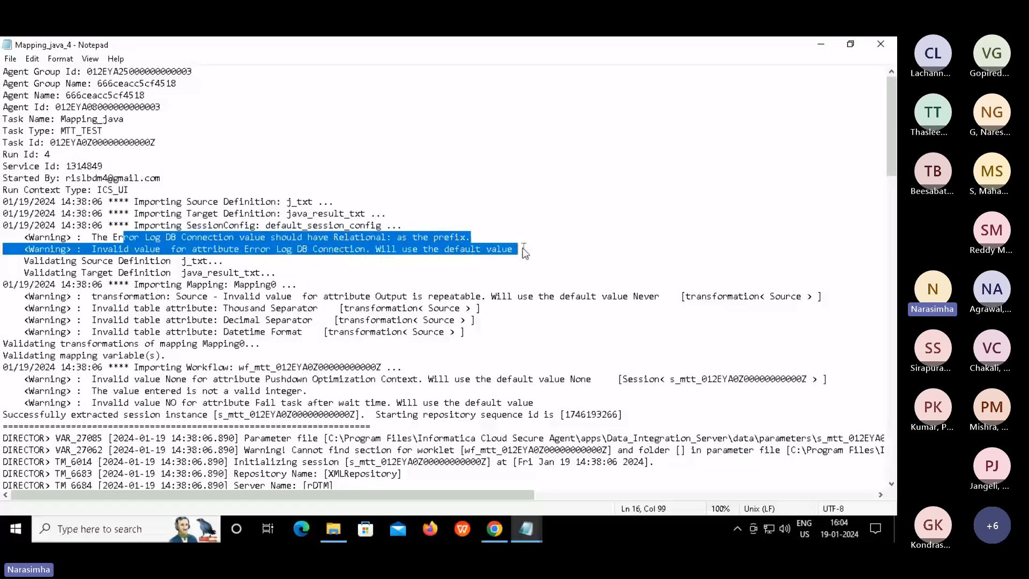
{"action": "left_click", "coordinate": [525, 251]}
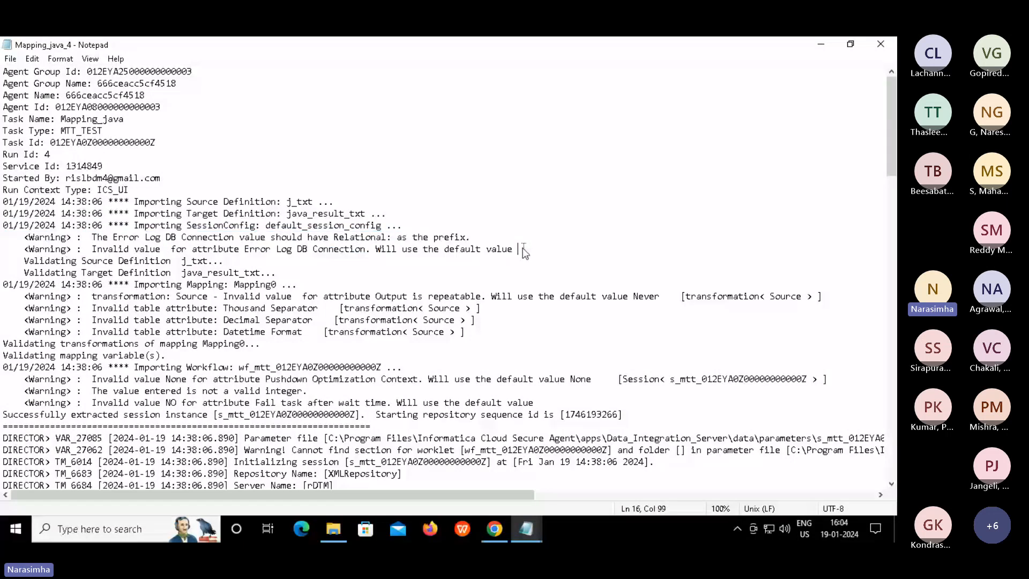
{"action": "left_click", "coordinate": [289, 273]}
{"action": "left_click", "coordinate": [43, 249], "text": "shift"}
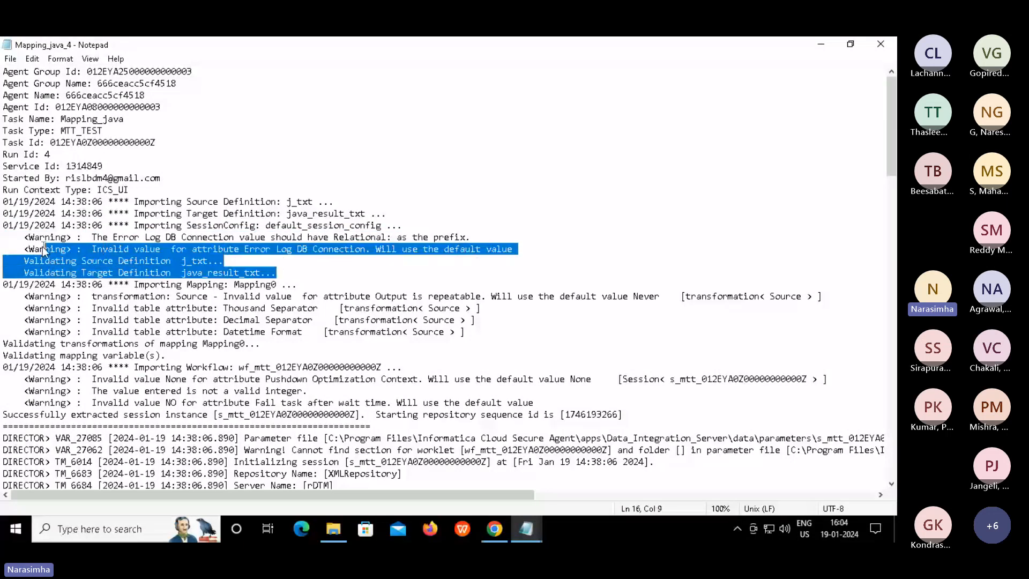
{"action": "left_click", "coordinate": [297, 280]}
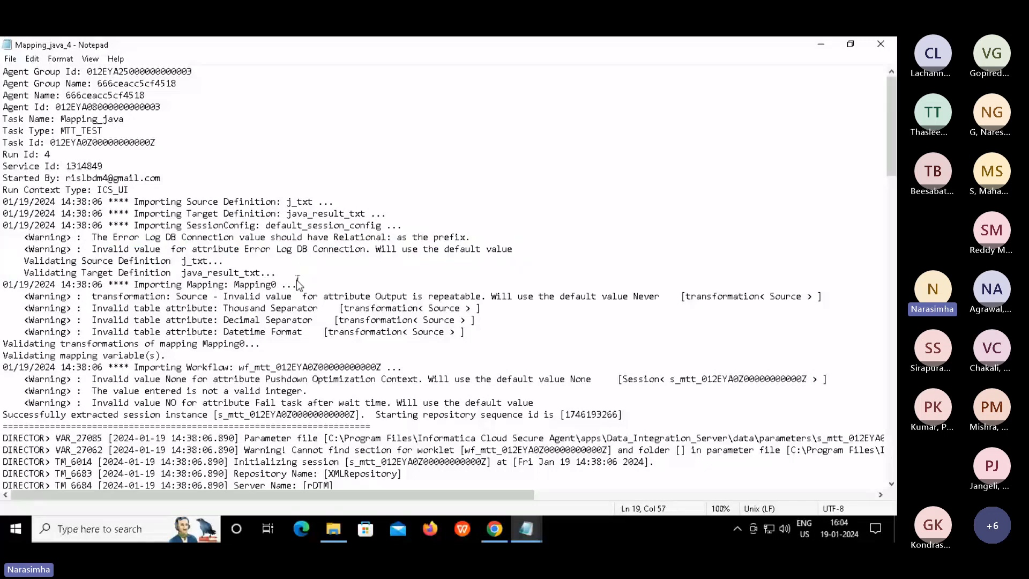
{"action": "key", "text": "Right"}
{"action": "key", "text": "shift+Down"}
{"action": "key", "text": "shift+Down"}
{"action": "key", "text": "shift+Down"}
{"action": "key", "text": "shift+Down"}
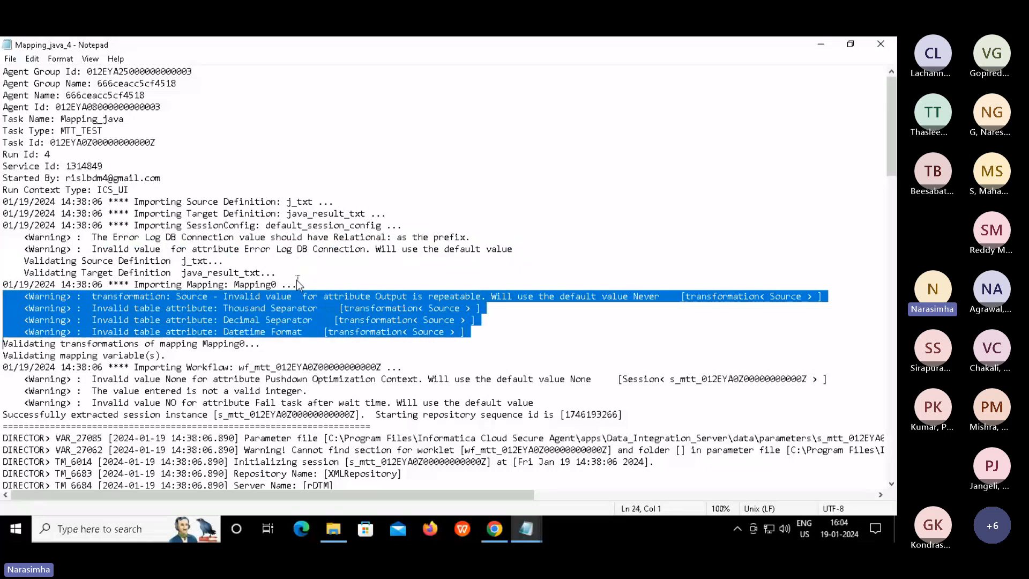
{"action": "key", "text": "Down"}
{"action": "key", "text": "Down"}
{"action": "key", "text": "Down"}
{"action": "key", "text": "Down"}
{"action": "key", "text": "Down"}
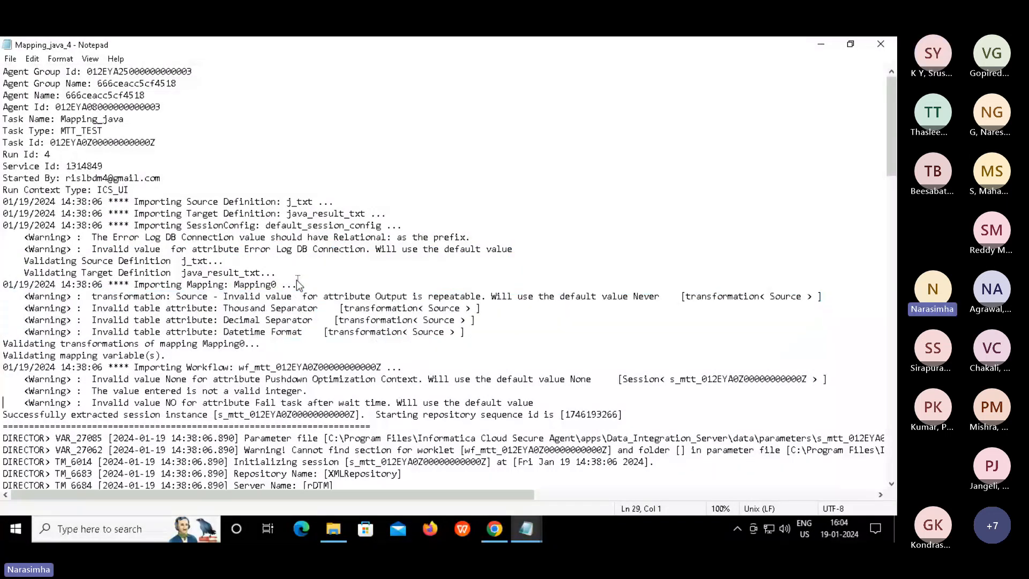
{"action": "key", "text": "Up"}
{"action": "key", "text": "Up"}
{"action": "key", "text": "shift+Down"}
{"action": "key", "text": "shift+Down"}
{"action": "key", "text": "shift+Down"}
{"action": "key", "text": "shift+Down"}
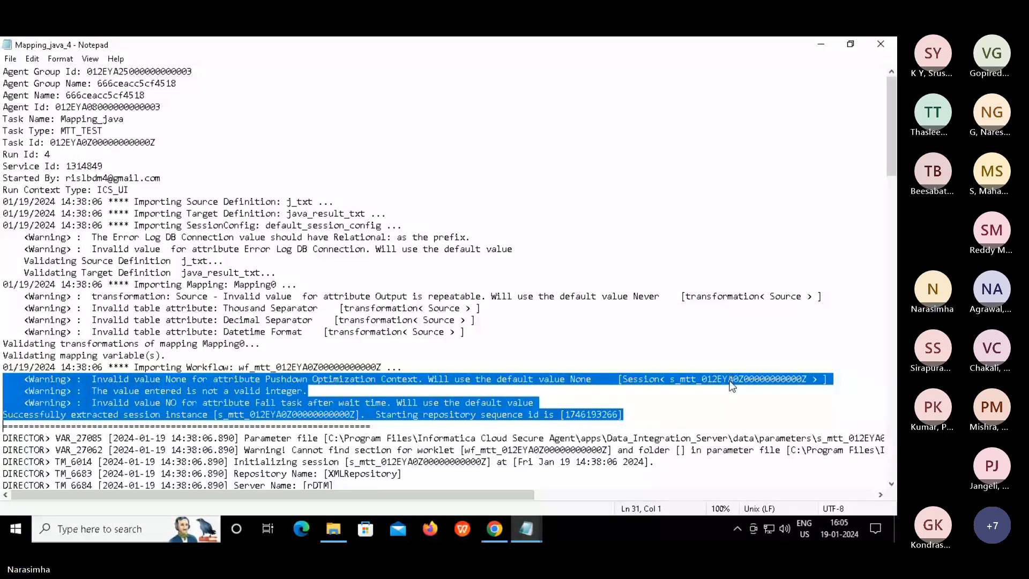
{"action": "left_click", "coordinate": [619, 394]}
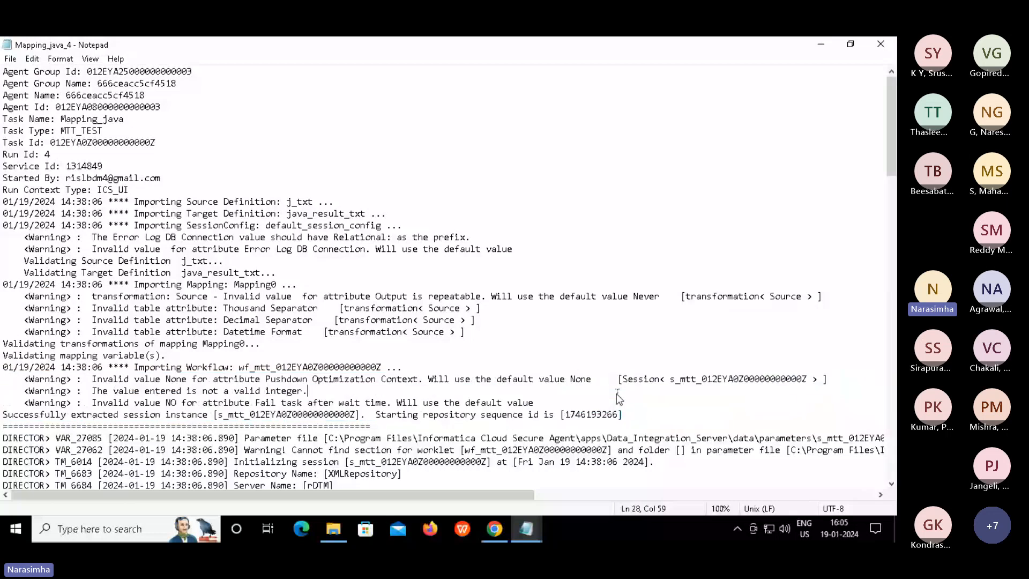
{"action": "key", "text": "Right"}
{"action": "key", "text": "Down"}
{"action": "key", "text": "shift+Down"}
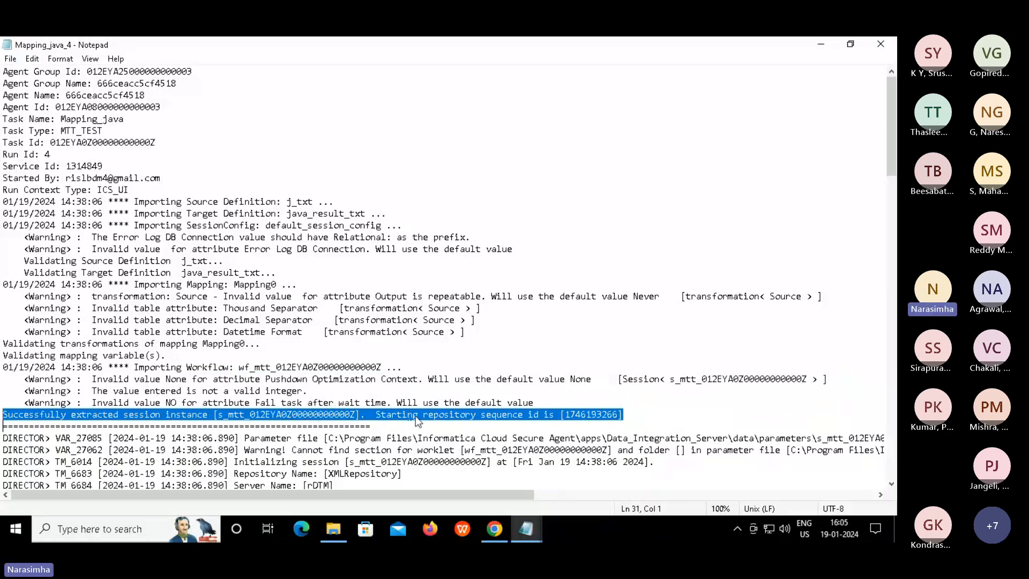
{"action": "double_click", "coordinate": [576, 413]}
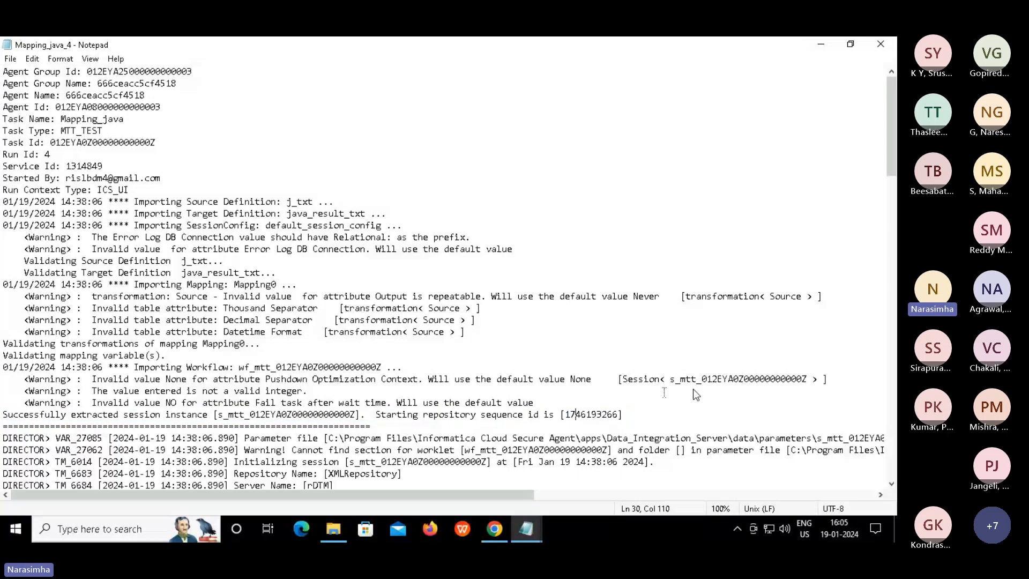
{"action": "double_click", "coordinate": [753, 380]}
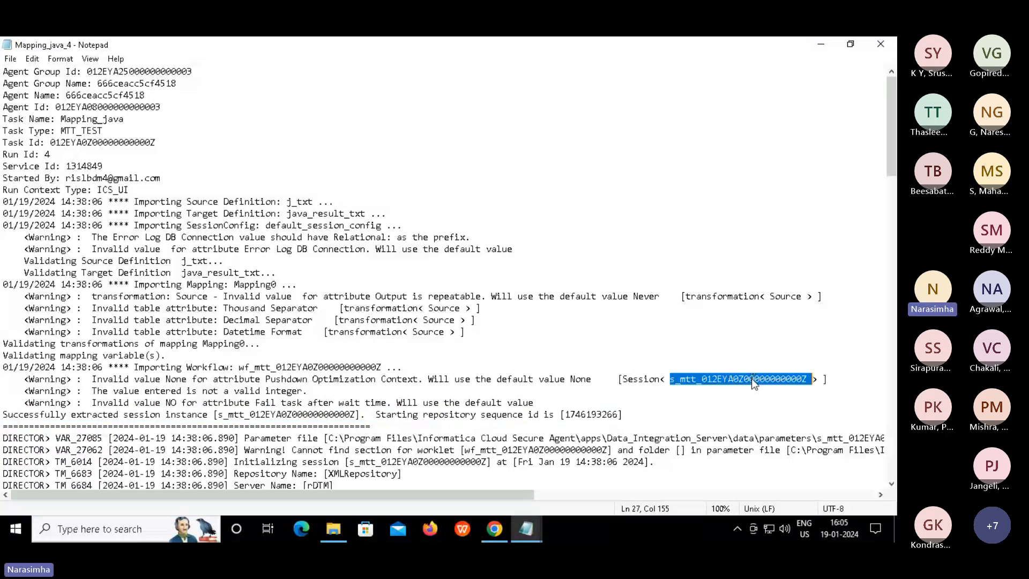
{"action": "double_click", "coordinate": [304, 415]}
{"action": "key", "text": "Down"}
{"action": "key", "text": "Down"}
{"action": "key", "text": "Down"}
{"action": "key", "text": "Down"}
{"action": "key", "text": "Down"}
{"action": "key", "text": "Down"}
{"action": "key", "text": "Down"}
{"action": "key", "text": "Down"}
{"action": "key", "text": "Down"}
{"action": "key", "text": "Down"}
{"action": "key", "text": "Down"}
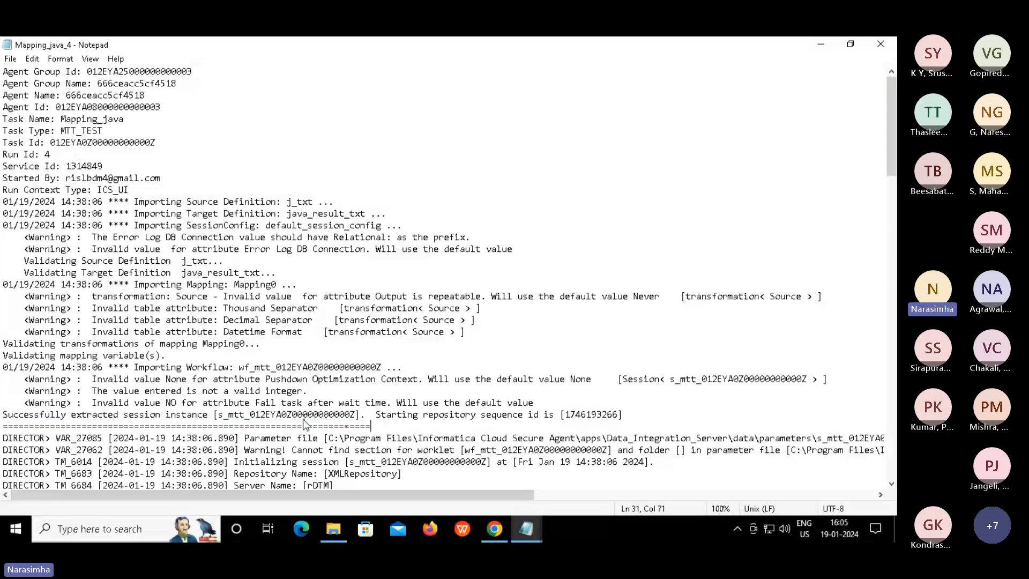
{"action": "key", "text": "Down"}
{"action": "key", "text": "Down"}
{"action": "key", "text": "Down"}
{"action": "key", "text": "Down"}
{"action": "key", "text": "Down"}
{"action": "key", "text": "Down"}
{"action": "key", "text": "Down"}
{"action": "key", "text": "Down"}
{"action": "key", "text": "Down"}
{"action": "key", "text": "Down"}
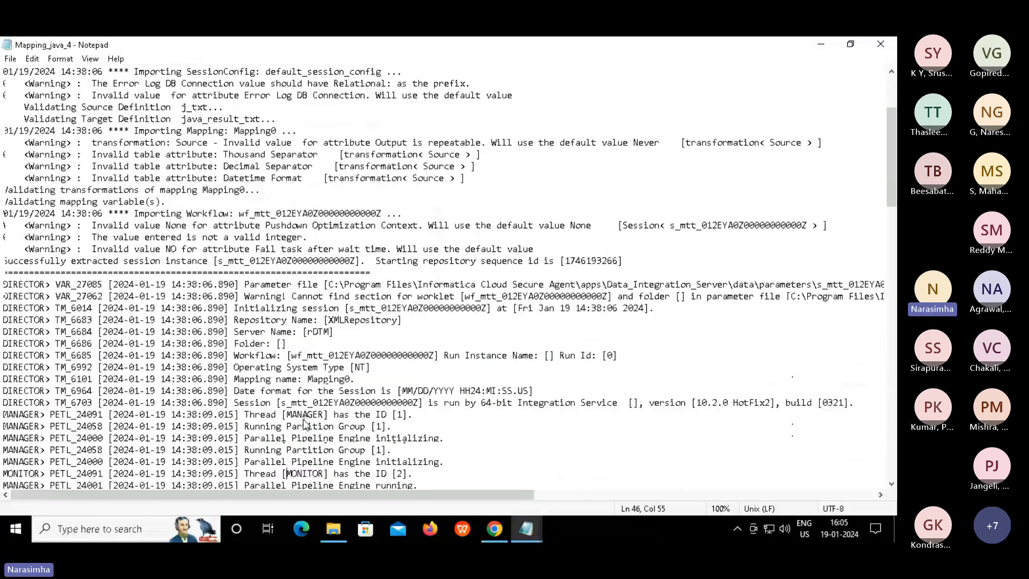
{"action": "key", "text": "Down"}
{"action": "key", "text": "Down"}
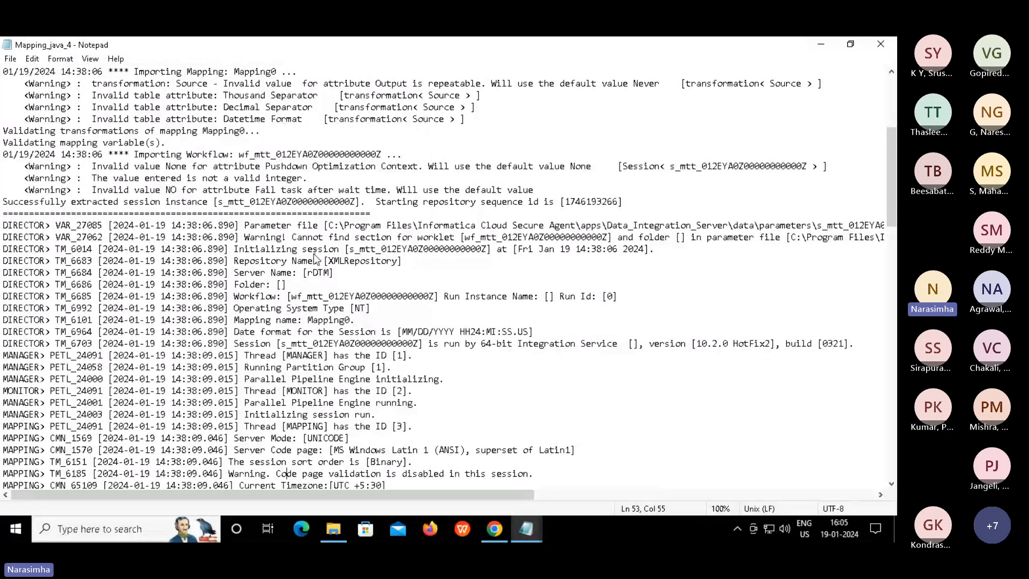
{"action": "double_click", "coordinate": [365, 225]}
{"action": "left_click", "coordinate": [372, 210]}
{"action": "key", "text": "Right"}
{"action": "key", "text": "Down"}
{"action": "key", "text": "Left"}
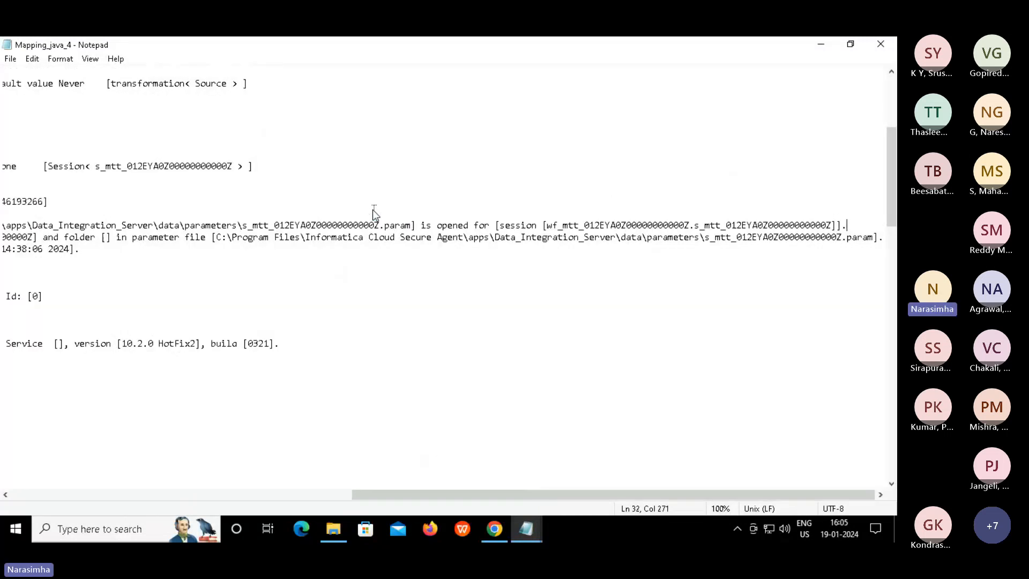
Select the C:\Program Files\...\s_mtt_...Z.param parameter file path on line 32
{"action": "key", "text": "Left"}
{"action": "key", "text": "Left"}
{"action": "key", "text": "Left"}
{"action": "key", "text": "Left"}
{"action": "key", "text": "Left"}
{"action": "key", "text": "Left"}
{"action": "key", "text": "Left"}
{"action": "key", "text": "Left"}
{"action": "key", "text": "Left"}
{"action": "key", "text": "Left"}
{"action": "key", "text": "Left"}
{"action": "key", "text": "Left"}
{"action": "key", "text": "Left"}
{"action": "key", "text": "Left"}
{"action": "key", "text": "Left"}
{"action": "key", "text": "Left"}
{"action": "key", "text": "Left"}
{"action": "key", "text": "Left"}
{"action": "key", "text": "Left"}
{"action": "key", "text": "Left"}
{"action": "key", "text": "Left"}
{"action": "key", "text": "Left"}
{"action": "key", "text": "Left"}
{"action": "key", "text": "Left"}
{"action": "key", "text": "Left"}
{"action": "key", "text": "Left"}
{"action": "key", "text": "Left"}
{"action": "key", "text": "Left"}
{"action": "key", "text": "Left"}
{"action": "key", "text": "Left"}
{"action": "key", "text": "Left"}
{"action": "key", "text": "Left"}
{"action": "key", "text": "Left"}
{"action": "key", "text": "Left"}
{"action": "key", "text": "Left"}
{"action": "key", "text": "Left"}
{"action": "key", "text": "Left"}
{"action": "key", "text": "Left"}
{"action": "key", "text": "Left"}
{"action": "key", "text": "Left"}
{"action": "key", "text": "Left"}
{"action": "key", "text": "Left"}
{"action": "key", "text": "Left"}
{"action": "key", "text": "Left"}
{"action": "key", "text": "Left"}
{"action": "key", "text": "Left"}
{"action": "key", "text": "Left"}
{"action": "key", "text": "Left"}
{"action": "key", "text": "Left"}
{"action": "key", "text": "Left"}
{"action": "key", "text": "Left"}
{"action": "key", "text": "Left"}
{"action": "key", "text": "Left"}
{"action": "key", "text": "shift+Left"}
{"action": "key", "text": "shift+Left"}
{"action": "key", "text": "shift+Left"}
{"action": "key", "text": "shift+Left"}
{"action": "key", "text": "shift+Left"}
{"action": "key", "text": "shift+Left"}
{"action": "key", "text": "shift+Left"}
{"action": "key", "text": "shift+Left"}
{"action": "key", "text": "shift+Left"}
{"action": "key", "text": "shift+Left"}
{"action": "key", "text": "shift+Left"}
{"action": "key", "text": "shift+Left"}
{"action": "key", "text": "shift+Left"}
{"action": "key", "text": "shift+Left"}
{"action": "key", "text": "shift+Left"}
{"action": "key", "text": "shift+Left"}
{"action": "key", "text": "shift+Left"}
{"action": "key", "text": "shift+Left"}
{"action": "key", "text": "shift+Left"}
{"action": "key", "text": "shift+Left"}
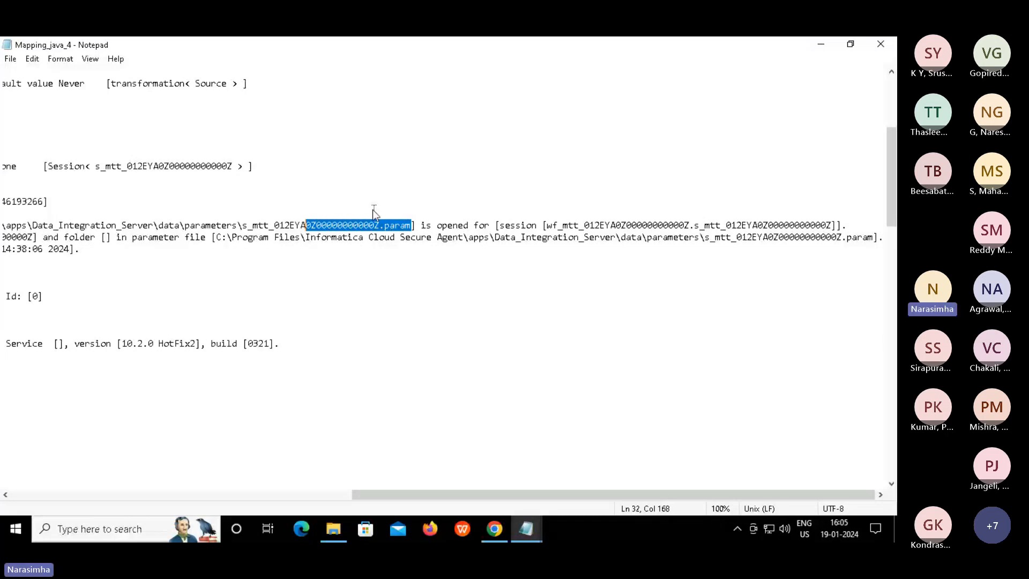
{"action": "key", "text": "shift+Left"}
{"action": "key", "text": "shift+Left"}
{"action": "key", "text": "shift+Left"}
{"action": "key", "text": "shift+Left"}
{"action": "key", "text": "shift+Left"}
{"action": "key", "text": "shift+Left"}
{"action": "key", "text": "shift+Left"}
{"action": "key", "text": "shift+Left"}
{"action": "key", "text": "shift+Left"}
{"action": "key", "text": "shift+Left"}
{"action": "key", "text": "shift+Left"}
{"action": "key", "text": "shift+Left"}
{"action": "key", "text": "shift+Left"}
{"action": "key", "text": "shift+Left"}
{"action": "key", "text": "shift+Left"}
{"action": "key", "text": "shift+Left"}
{"action": "key", "text": "shift+Left"}
{"action": "key", "text": "shift+Left"}
{"action": "key", "text": "shift+Left"}
{"action": "key", "text": "shift+Left"}
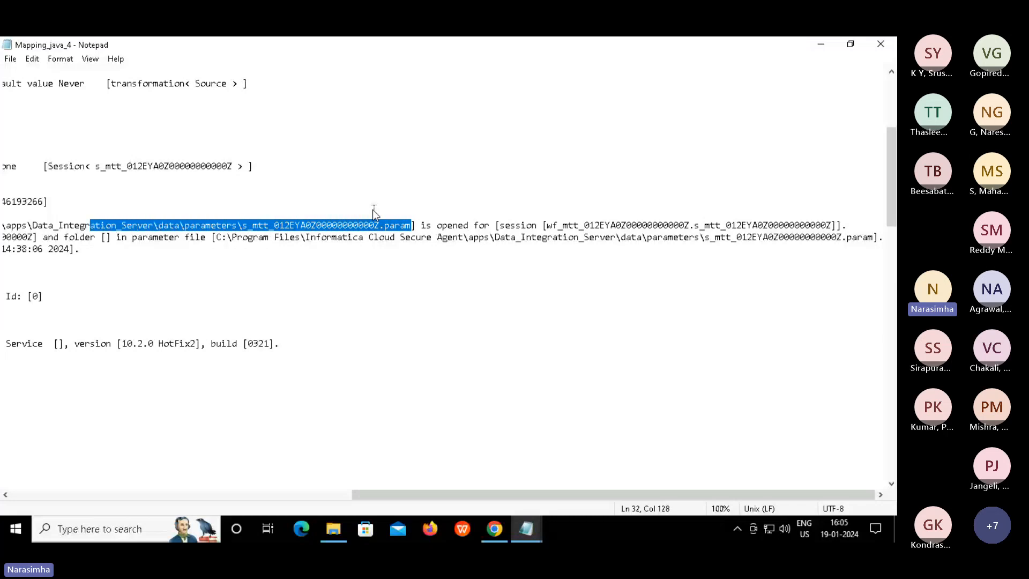
{"action": "key", "text": "shift+Left"}
{"action": "key", "text": "shift+Left"}
{"action": "key", "text": "shift+Left"}
{"action": "key", "text": "shift+Left"}
{"action": "key", "text": "shift+Left"}
{"action": "key", "text": "shift+Left"}
{"action": "key", "text": "shift+Left"}
{"action": "key", "text": "shift+Left"}
{"action": "key", "text": "shift+Left"}
{"action": "key", "text": "shift+Left"}
{"action": "key", "text": "shift+Left"}
{"action": "key", "text": "shift+Left"}
{"action": "key", "text": "shift+Left"}
{"action": "key", "text": "shift+Left"}
{"action": "key", "text": "shift+Left"}
{"action": "key", "text": "shift+Left"}
{"action": "key", "text": "shift+Left"}
{"action": "key", "text": "shift+Left"}
{"action": "key", "text": "shift+Left"}
{"action": "key", "text": "shift+Left"}
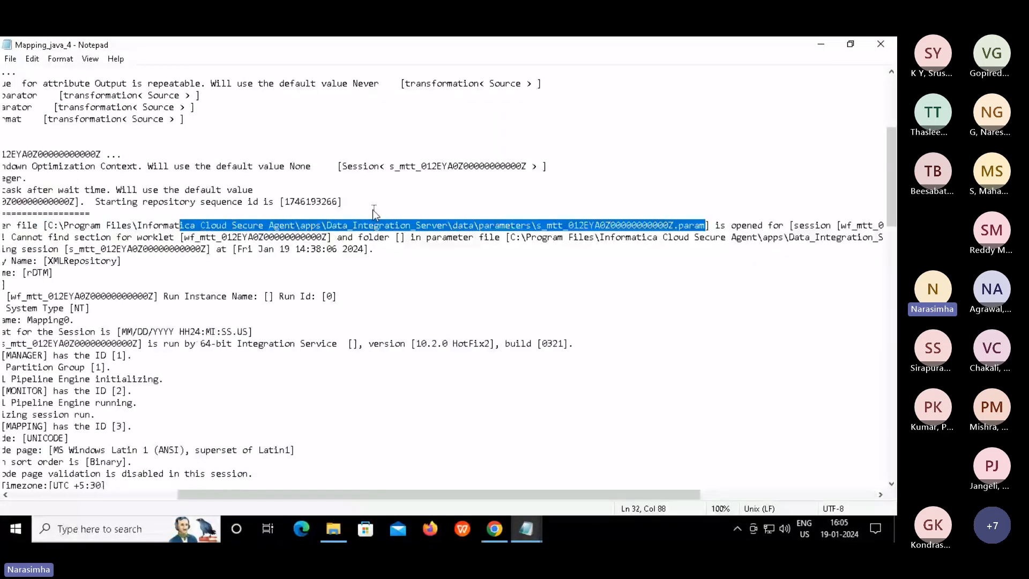
{"action": "key", "text": "shift+Left"}
{"action": "key", "text": "shift+Left"}
{"action": "key", "text": "shift+Left"}
{"action": "key", "text": "shift+Left"}
{"action": "key", "text": "shift+Left"}
{"action": "key", "text": "shift+Left"}
{"action": "key", "text": "shift+Left"}
{"action": "key", "text": "shift+Left"}
{"action": "key", "text": "shift+Left"}
{"action": "key", "text": "shift+Left"}
{"action": "key", "text": "shift+Left"}
{"action": "key", "text": "shift+Left"}
{"action": "key", "text": "shift+Left"}
{"action": "key", "text": "shift+Left"}
{"action": "key", "text": "shift+Left"}
{"action": "key", "text": "shift+Left"}
{"action": "key", "text": "shift+Left"}
{"action": "key", "text": "shift+Left"}
{"action": "key", "text": "shift+Left"}
{"action": "key", "text": "shift+Left"}
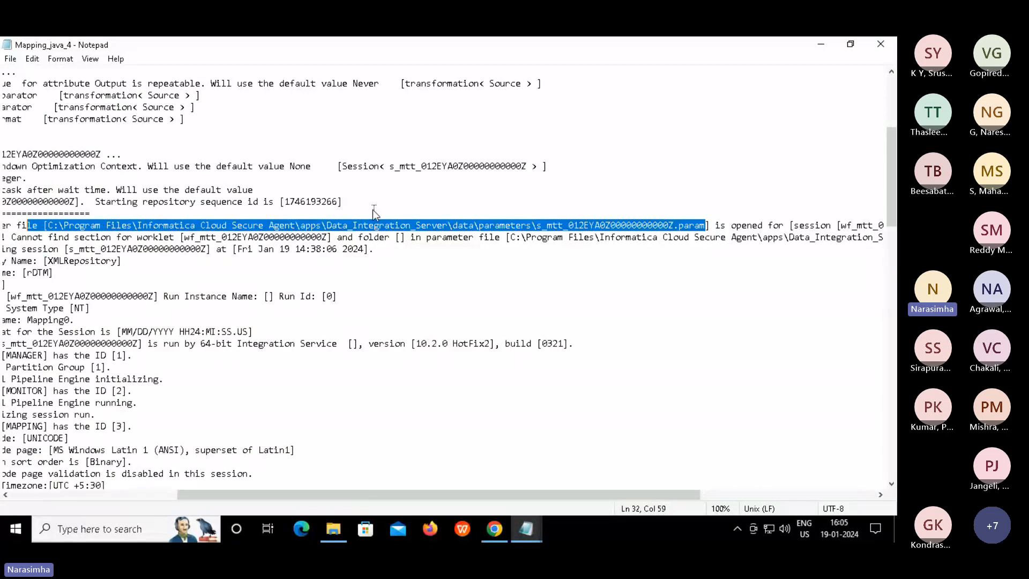
{"action": "key", "text": "shift+Right"}
{"action": "key", "text": "shift+Right"}
{"action": "key", "text": "shift+Right"}
{"action": "key", "text": "ctrl+c"}
{"action": "key", "text": "shift+Right"}
Open the copied .param file path from File Explorer's address bar in Notepad
{"action": "left_click", "coordinate": [334, 528]}
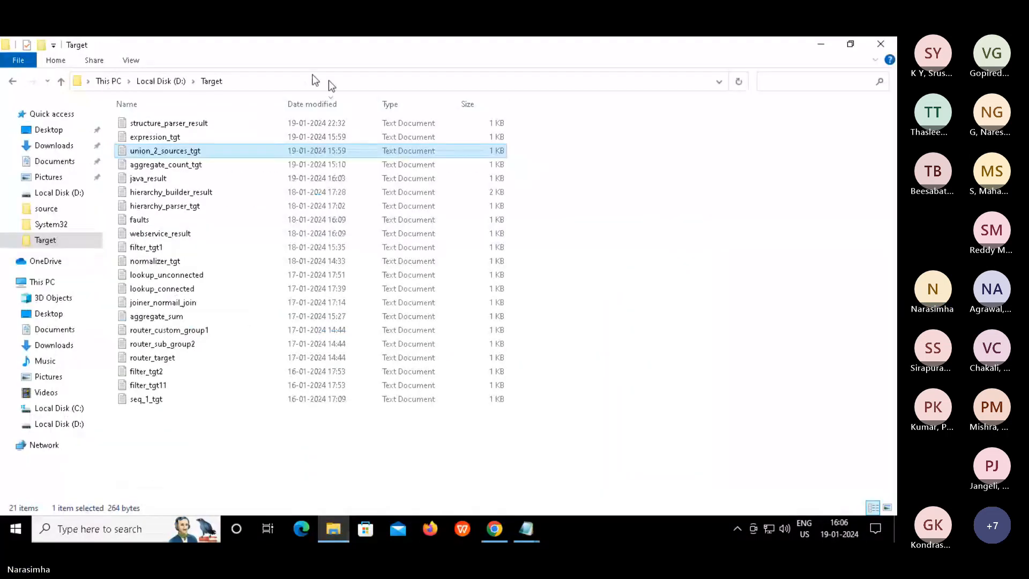
{"action": "left_click", "coordinate": [276, 82]}
{"action": "key", "text": "ctrl+v"}
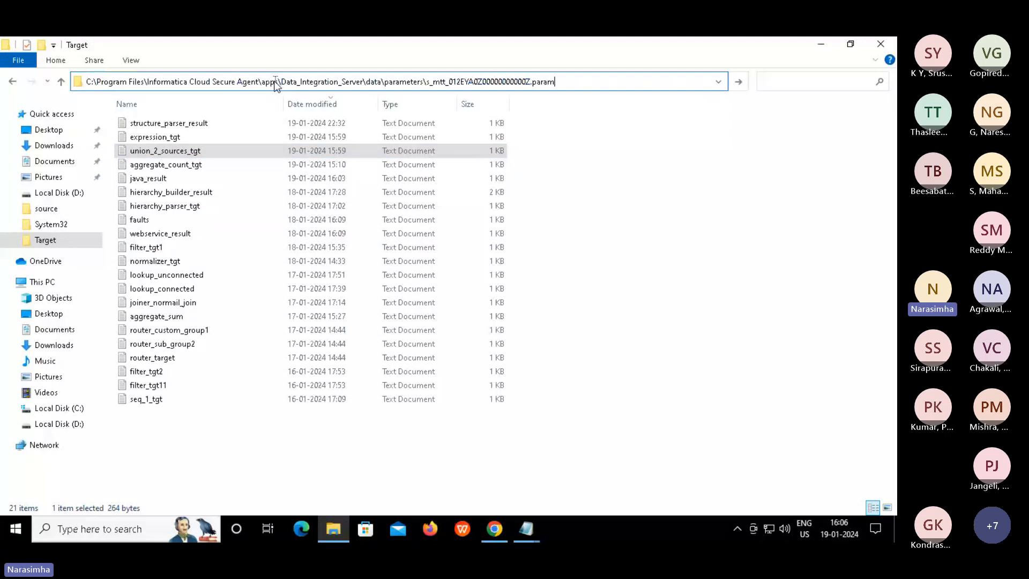
{"action": "key", "text": "Return"}
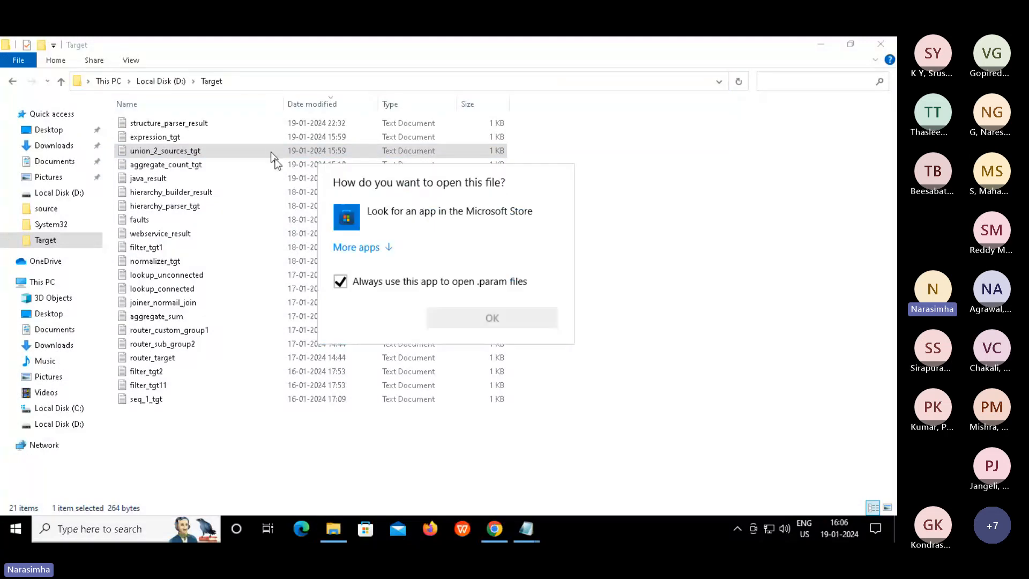
{"action": "left_click", "coordinate": [387, 252]}
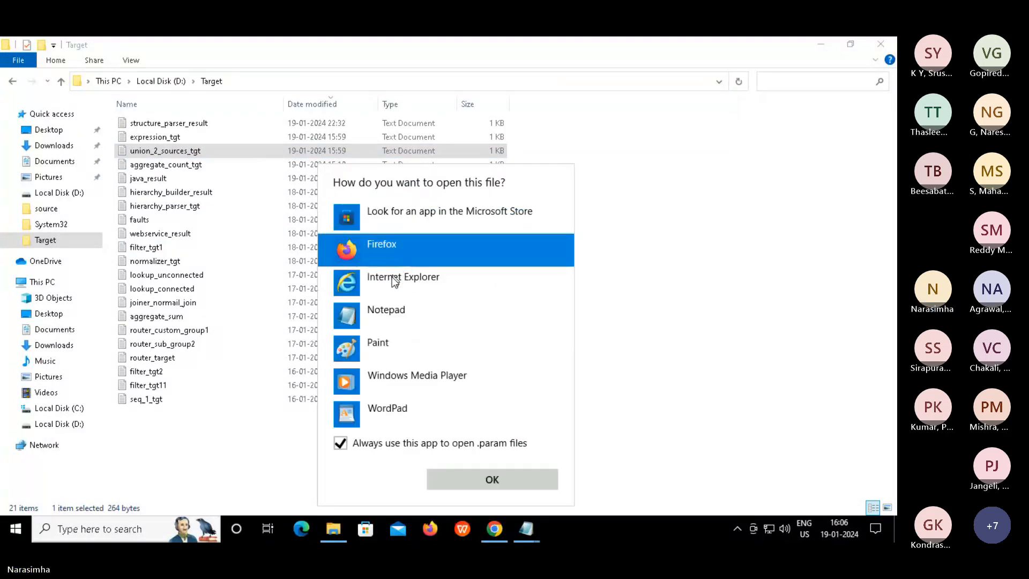
{"action": "left_click", "coordinate": [372, 310]}
{"action": "left_click", "coordinate": [460, 479]}
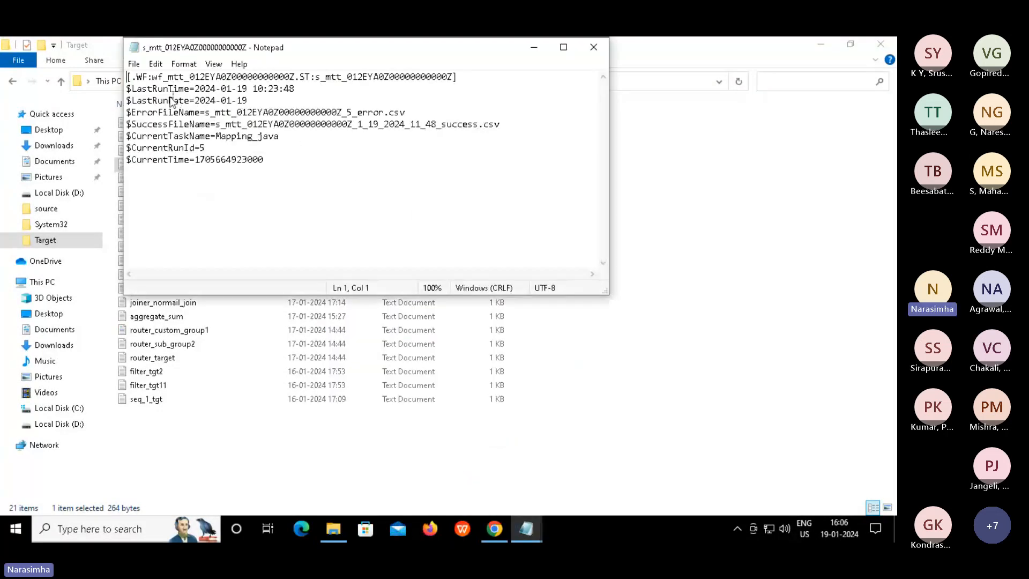
Review the parameter file's workflow section header and $LastRunDate to $CurrentTime values, then minimize it
{"action": "left_click", "coordinate": [132, 88]}
{"action": "key", "text": "shift+Down"}
{"action": "key", "text": "shift+Down"}
{"action": "key", "text": "shift+Down"}
{"action": "key", "text": "shift+Down"}
{"action": "key", "text": "shift+Down"}
{"action": "key", "text": "shift+Down"}
{"action": "key", "text": "shift+Down"}
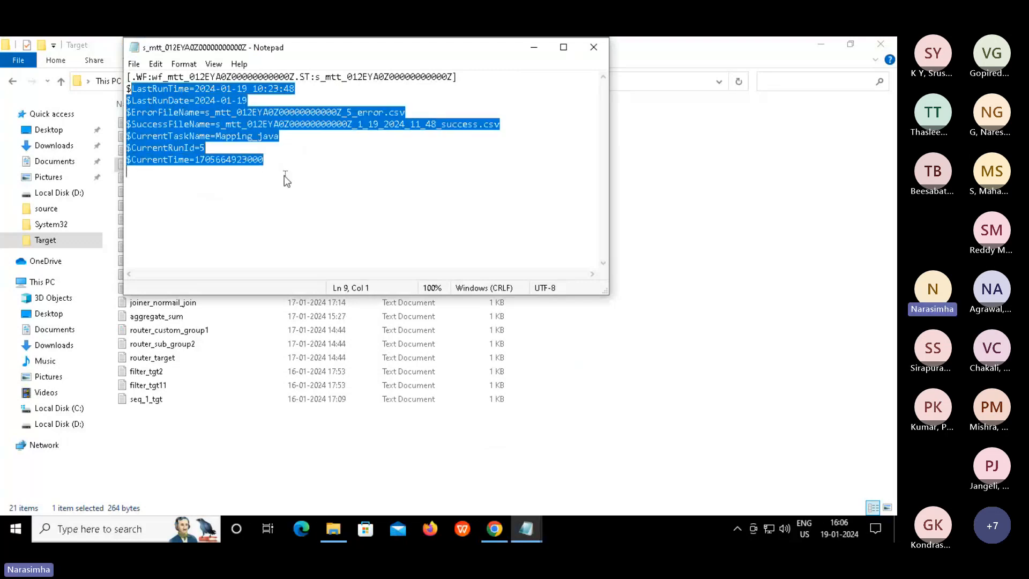
{"action": "left_click", "coordinate": [284, 175]}
{"action": "left_click", "coordinate": [355, 141]}
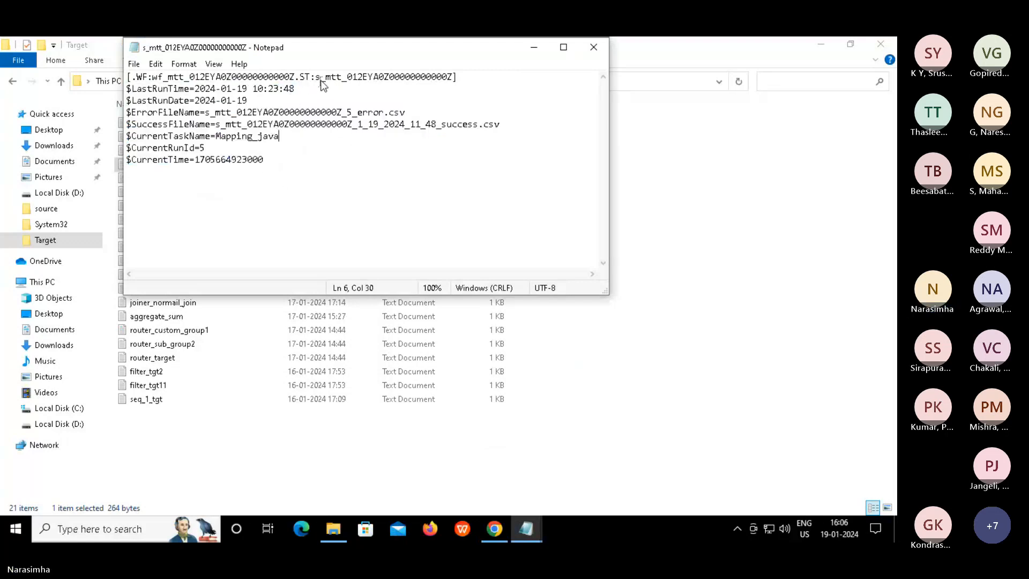
{"action": "double_click", "coordinate": [145, 77]}
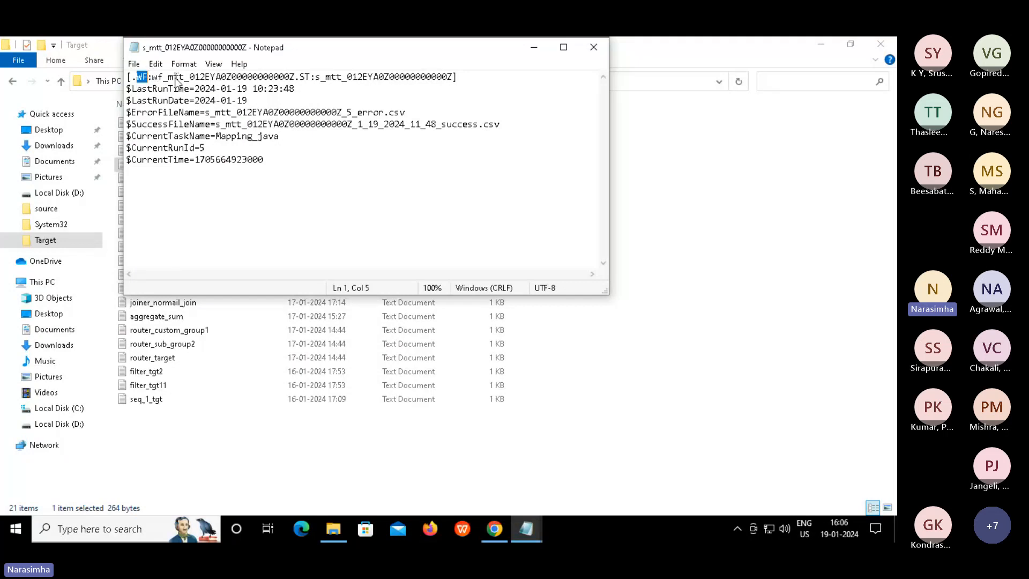
{"action": "left_click_drag", "start_coordinate": [175, 78], "coordinate": [242, 78]}
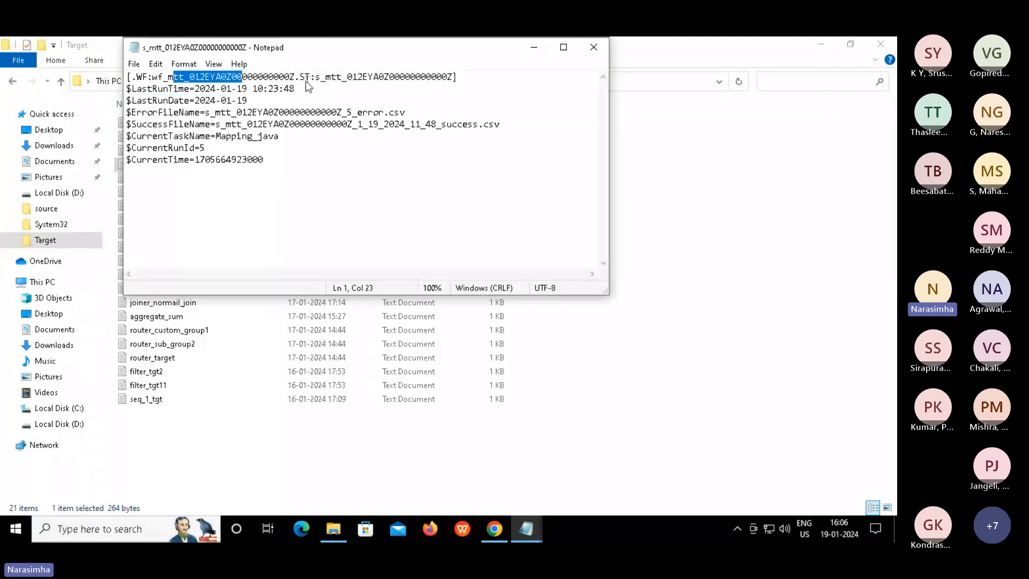
{"action": "left_click", "coordinate": [308, 80]}
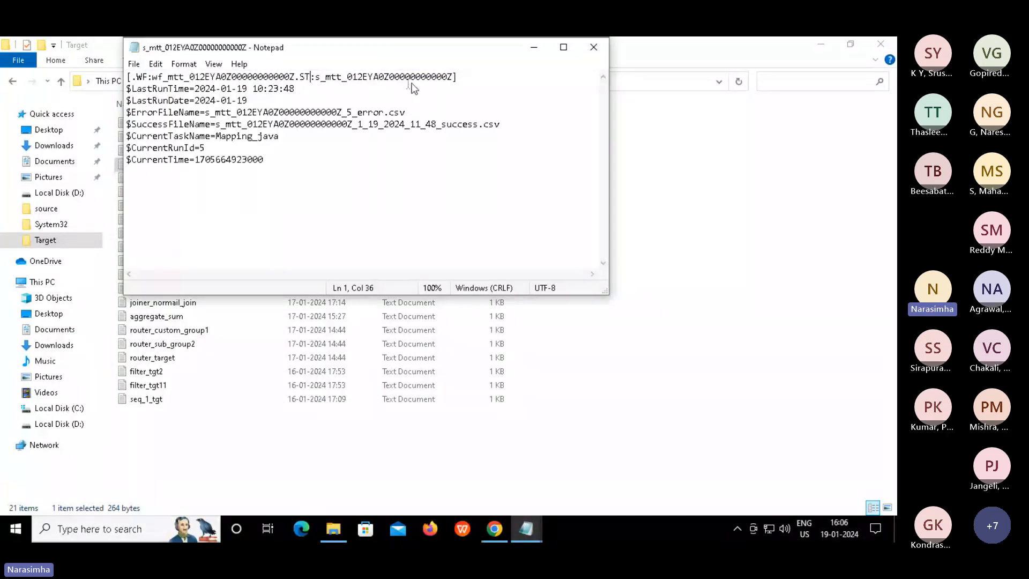
{"action": "left_click", "coordinate": [432, 78]}
{"action": "left_click_drag", "start_coordinate": [362, 91], "coordinate": [376, 209]}
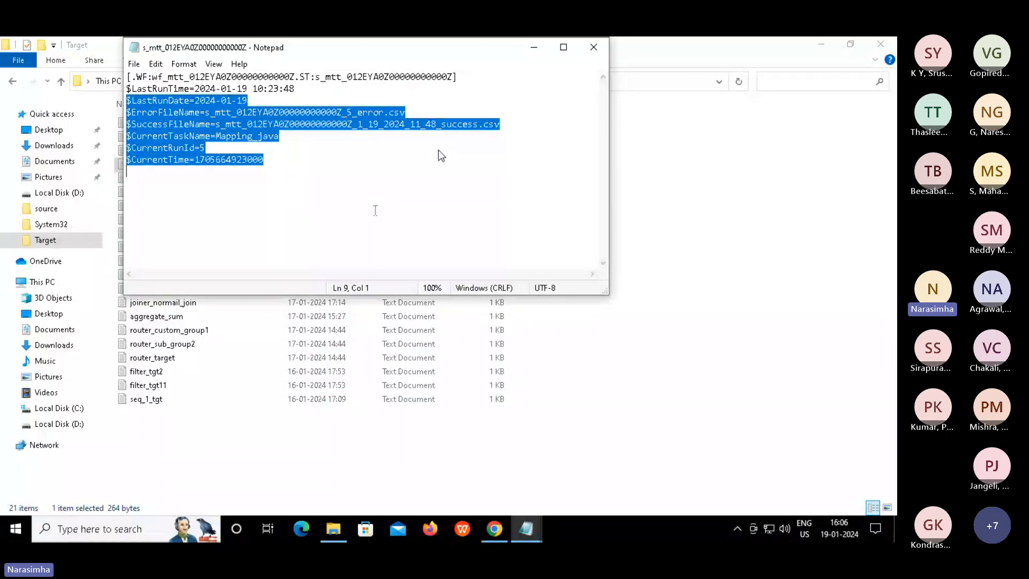
{"action": "left_click", "coordinate": [521, 265]}
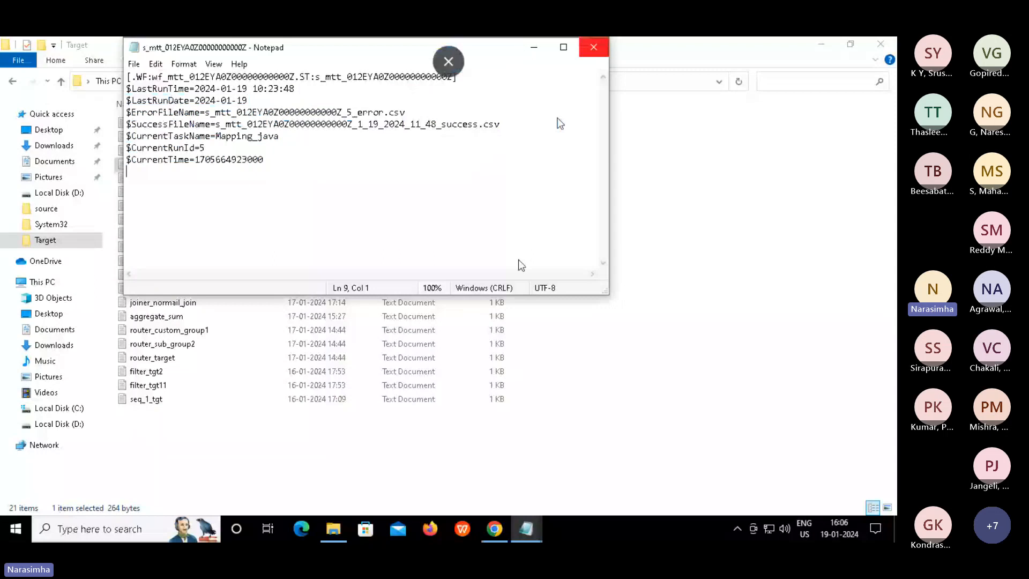
{"action": "left_click", "coordinate": [525, 530]}
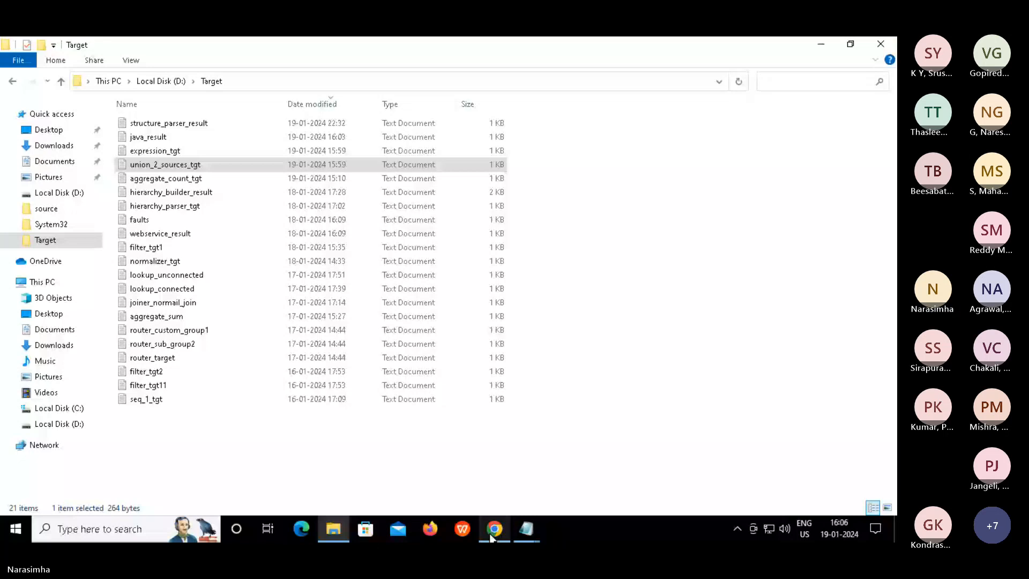
Point out the log's repository XMLRepository, server rDTM, workflow name and Run Id 0
{"action": "left_click", "coordinate": [527, 530]}
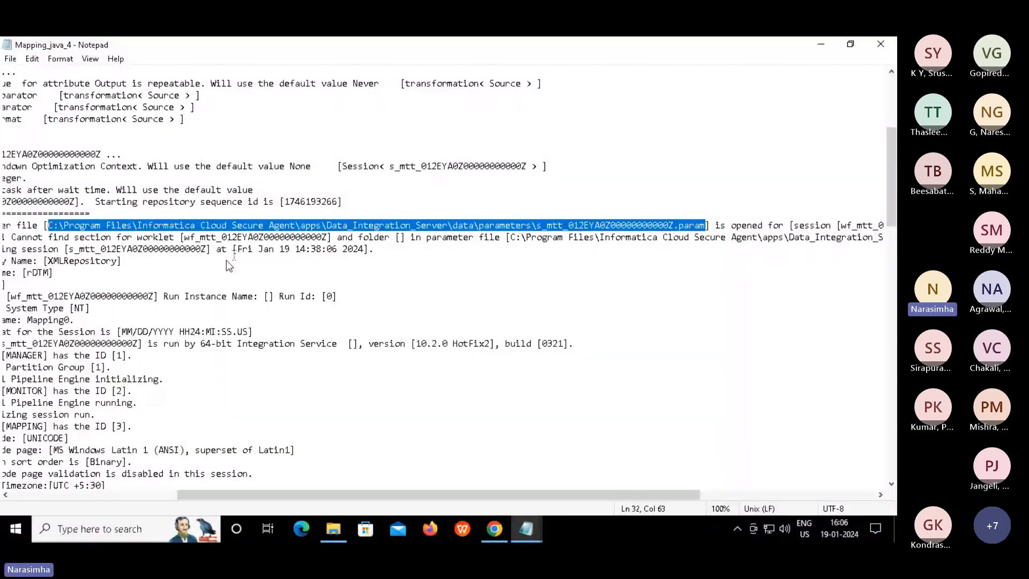
{"action": "left_click", "coordinate": [203, 282]}
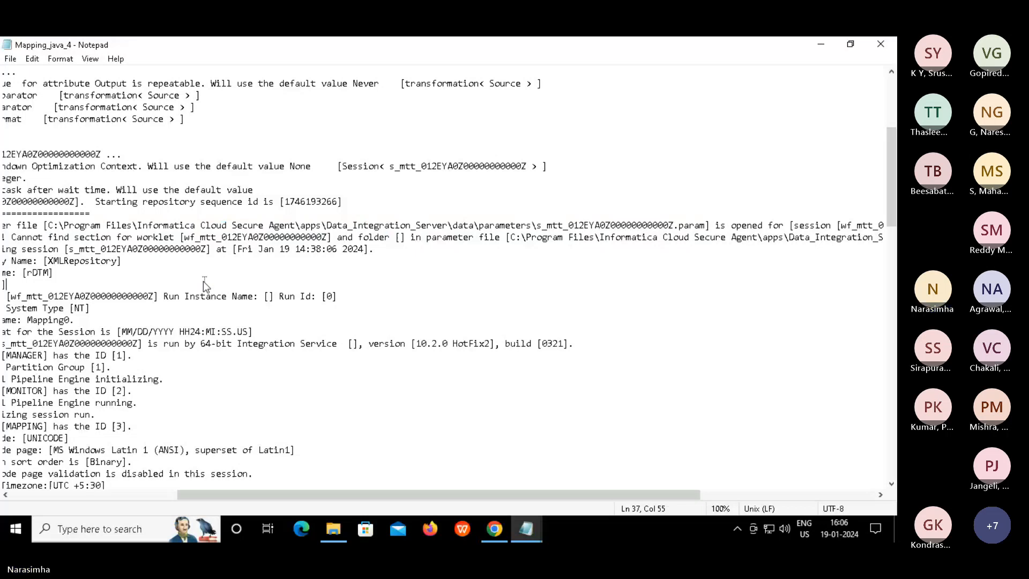
{"action": "key", "text": "Home"}
{"action": "key", "text": "Down"}
{"action": "key", "text": "Down"}
{"action": "key", "text": "Down"}
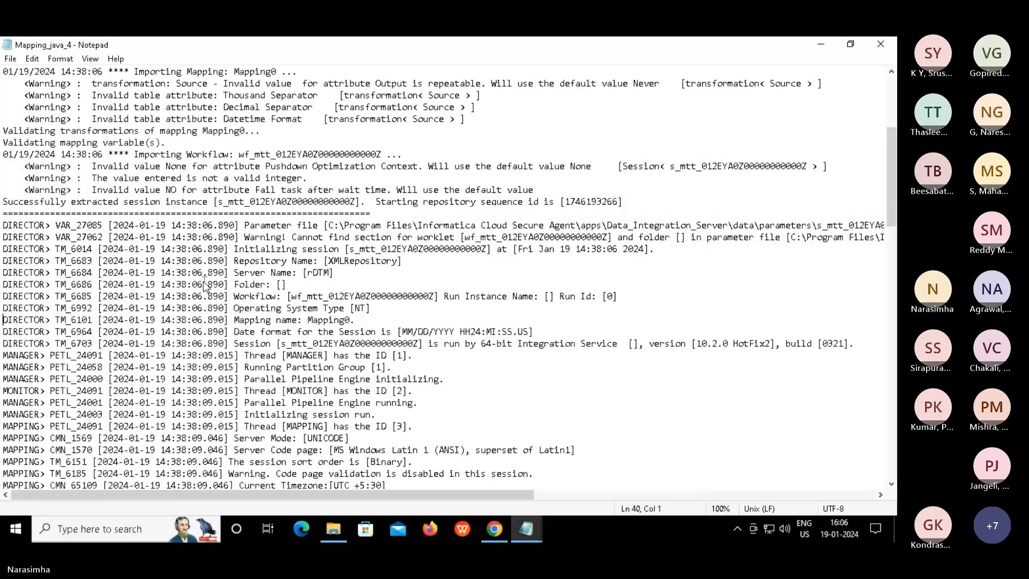
{"action": "double_click", "coordinate": [340, 268]}
{"action": "double_click", "coordinate": [324, 274]}
{"action": "double_click", "coordinate": [324, 274]}
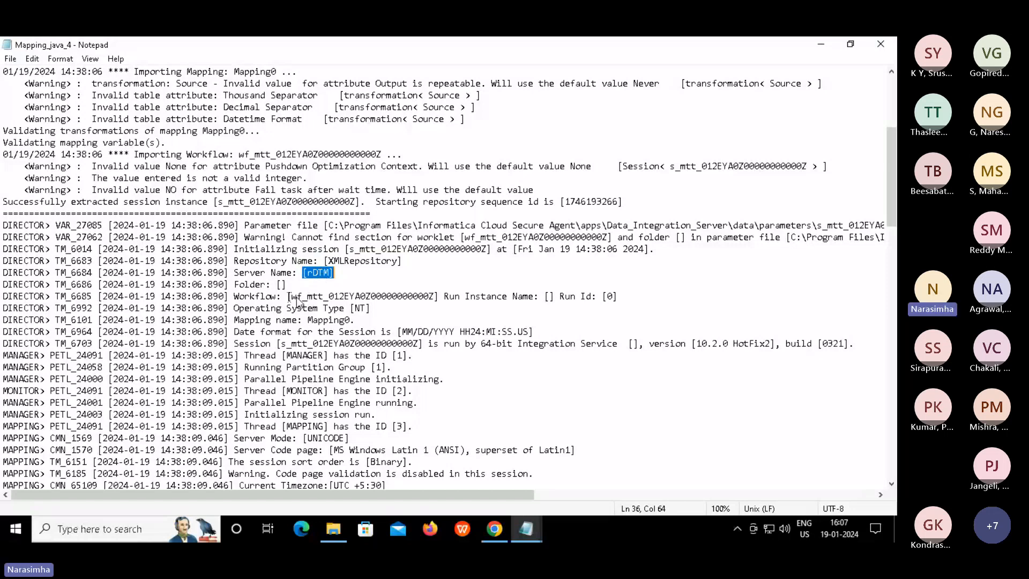
{"action": "left_click_drag", "start_coordinate": [287, 296], "coordinate": [457, 294]}
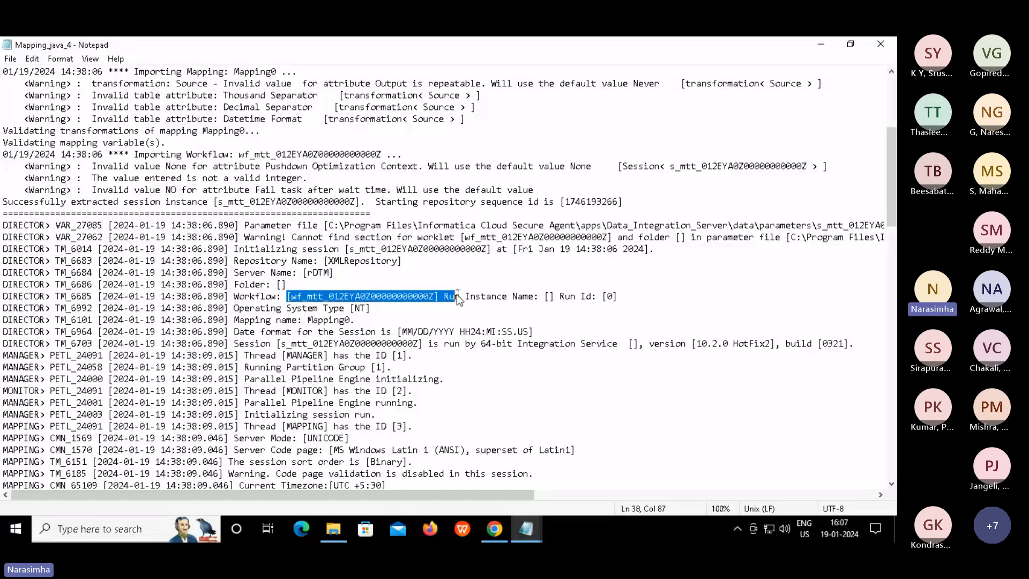
{"action": "left_click_drag", "start_coordinate": [596, 296], "coordinate": [619, 296]}
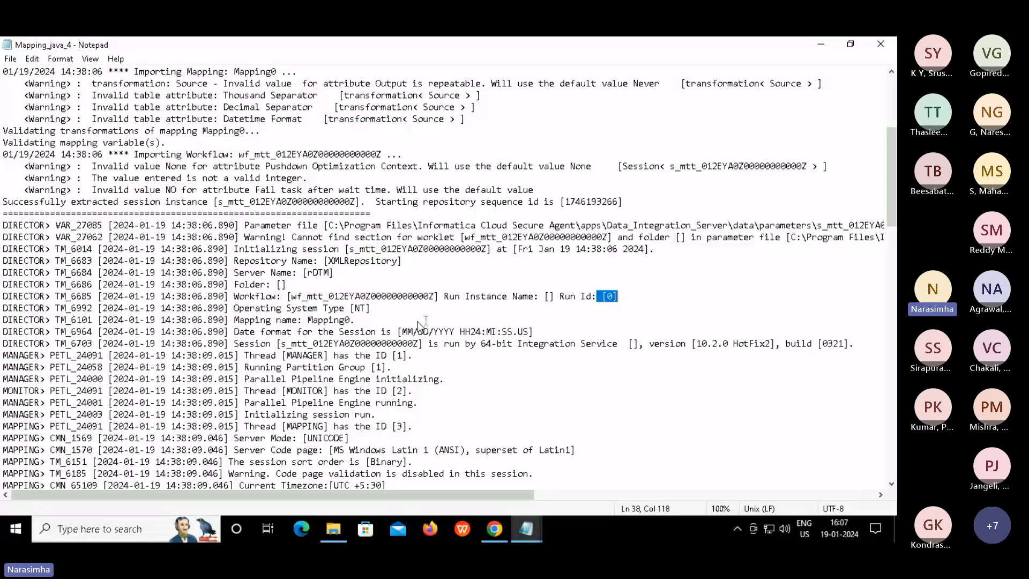
Point out the date format, session name and MANAGER thread lines in the log
{"action": "left_click", "coordinate": [385, 320]}
{"action": "key", "text": "Right"}
{"action": "key", "text": "shift+Down"}
{"action": "key", "text": "shift+Down"}
{"action": "key", "text": "shift+Down"}
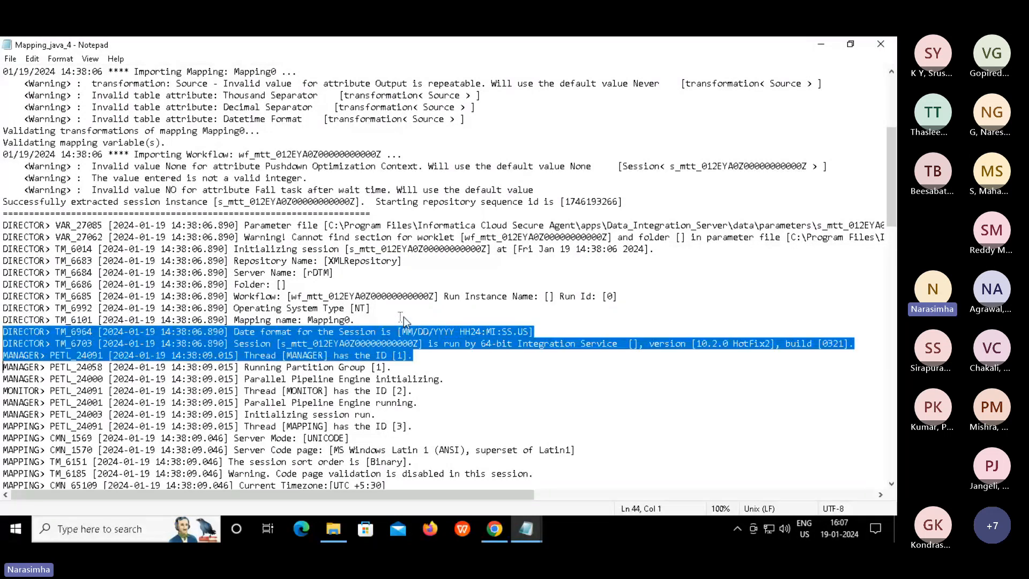
{"action": "double_click", "coordinate": [390, 343]}
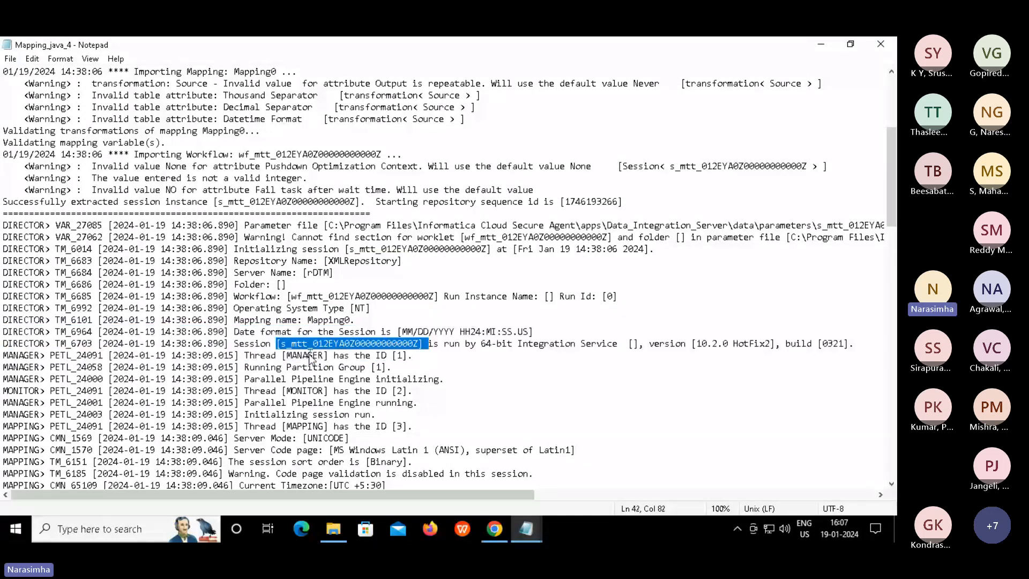
{"action": "left_click", "coordinate": [310, 355]}
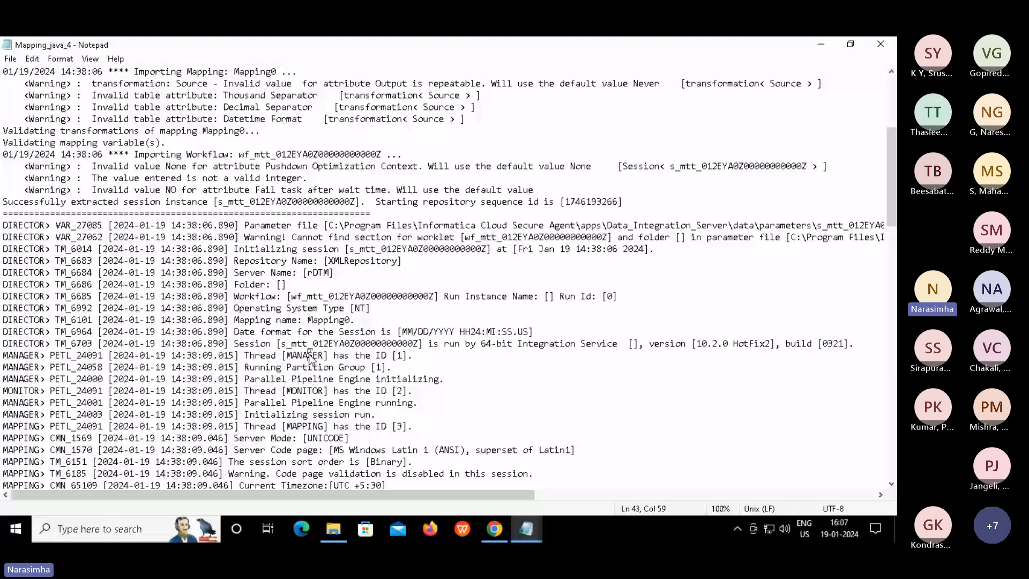
{"action": "double_click", "coordinate": [309, 355]}
{"action": "left_click", "coordinate": [403, 356]}
{"action": "left_click", "coordinate": [416, 356]}
{"action": "key", "text": "Right"}
{"action": "key", "text": "Right"}
{"action": "key", "text": "shift+Down"}
{"action": "key", "text": "shift+Down"}
{"action": "key", "text": "shift+Down"}
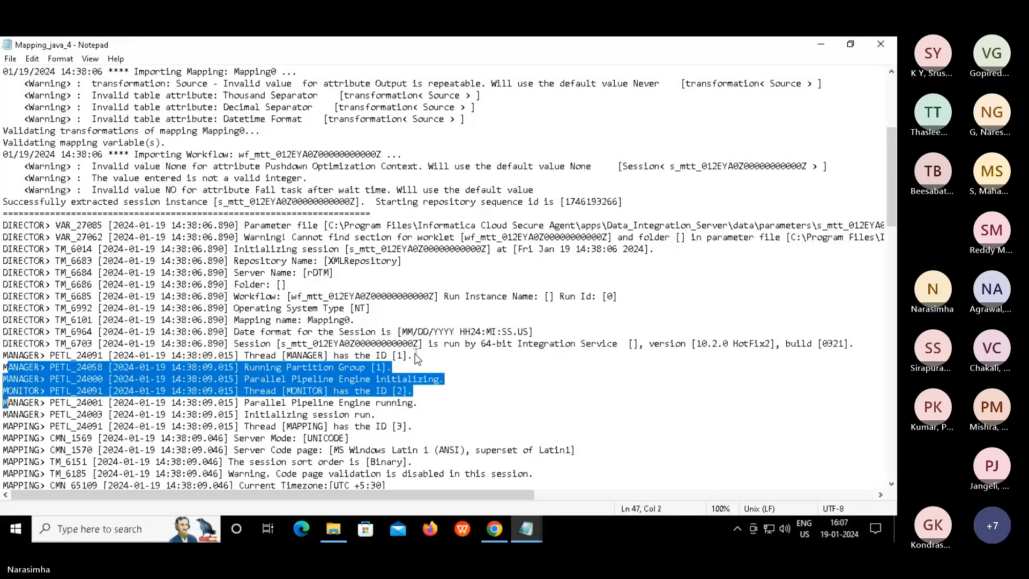
{"action": "key", "text": "ctrl+shift+Right"}
{"action": "key", "text": "ctrl+shift+Right"}
{"action": "key", "text": "ctrl+shift+Right"}
{"action": "key", "text": "ctrl+shift+Right"}
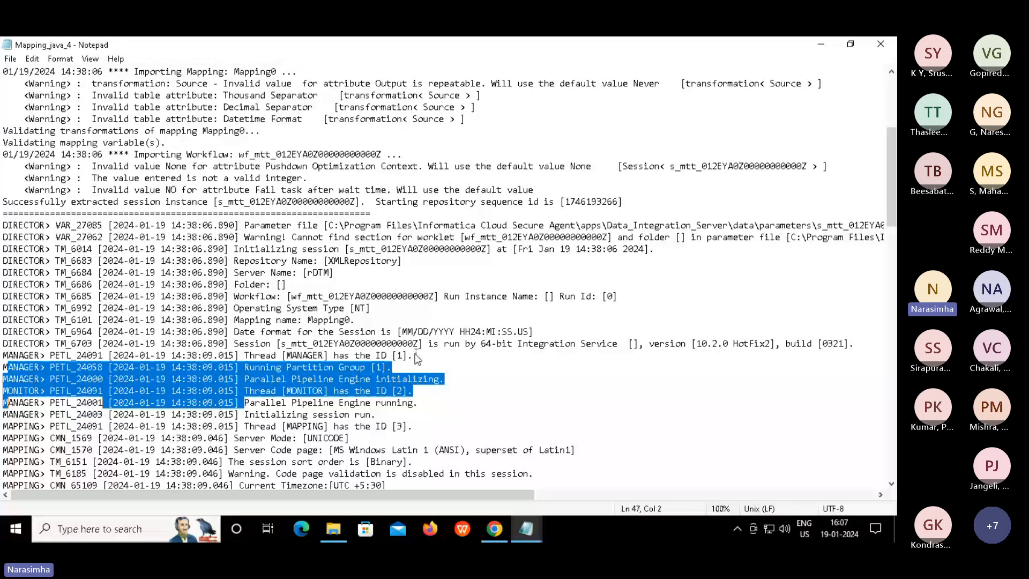
{"action": "key", "text": "shift+Down"}
{"action": "key", "text": "shift+Down"}
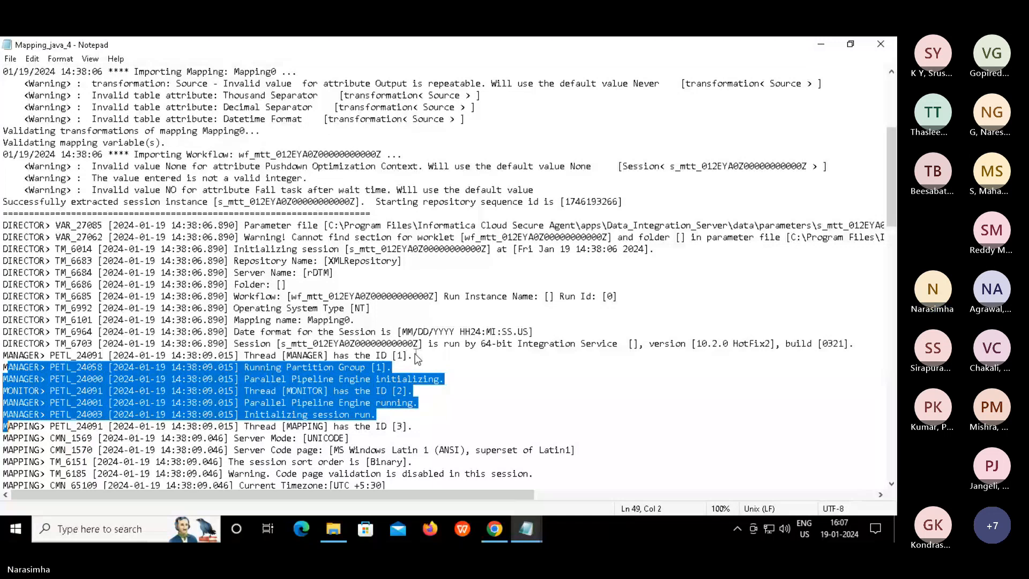
{"action": "double_click", "coordinate": [311, 368]}
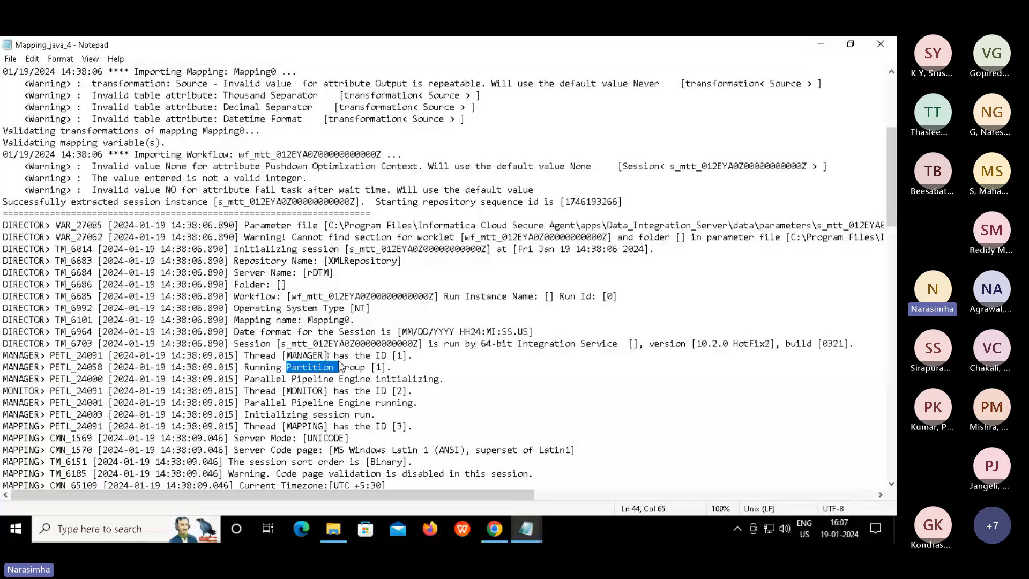
{"action": "left_click", "coordinate": [250, 379]}
{"action": "left_click_drag", "start_coordinate": [329, 387], "coordinate": [465, 382]}
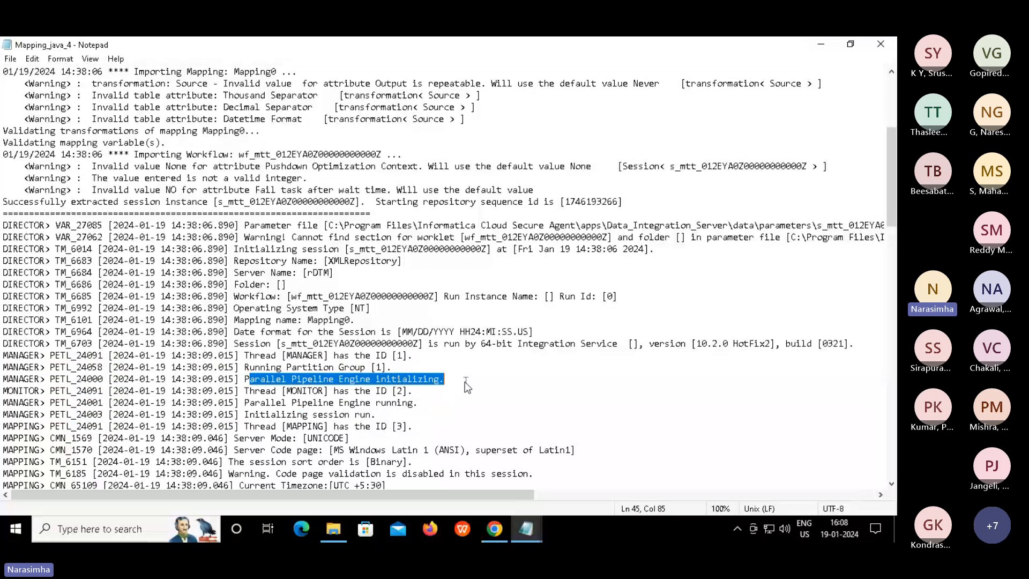
{"action": "left_click", "coordinate": [427, 392]}
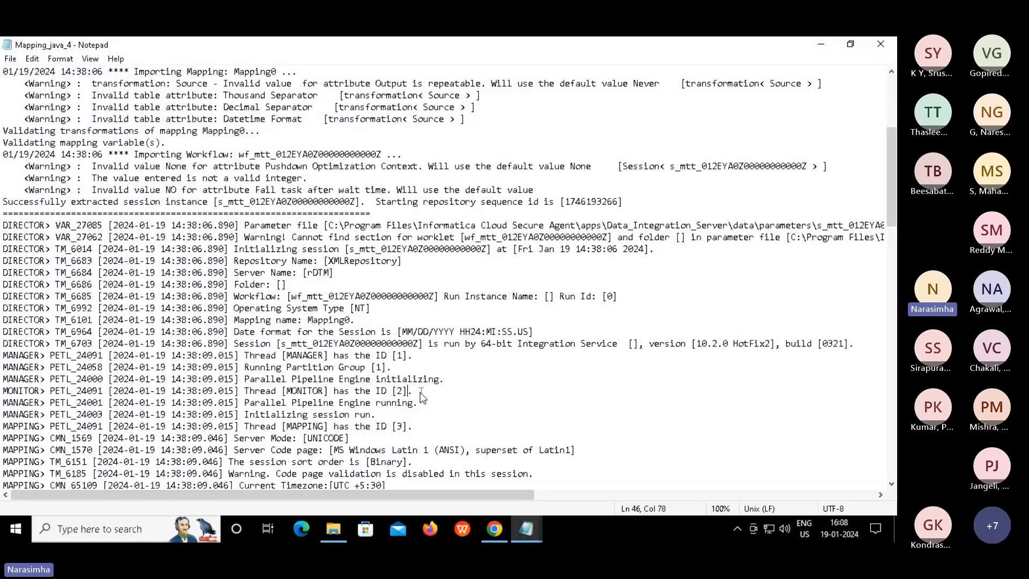
{"action": "key", "text": "Home"}
{"action": "key", "text": "Down"}
{"action": "key", "text": "Down"}
{"action": "key", "text": "Down"}
{"action": "key", "text": "Down"}
{"action": "key", "text": "Down"}
{"action": "key", "text": "Down"}
{"action": "key", "text": "Down"}
{"action": "key", "text": "Down"}
{"action": "key", "text": "Down"}
{"action": "key", "text": "Down"}
{"action": "key", "text": "Down"}
{"action": "key", "text": "Down"}
{"action": "key", "text": "Down"}
{"action": "key", "text": "Down"}
{"action": "key", "text": "Down"}
{"action": "key", "text": "Down"}
{"action": "key", "text": "Down"}
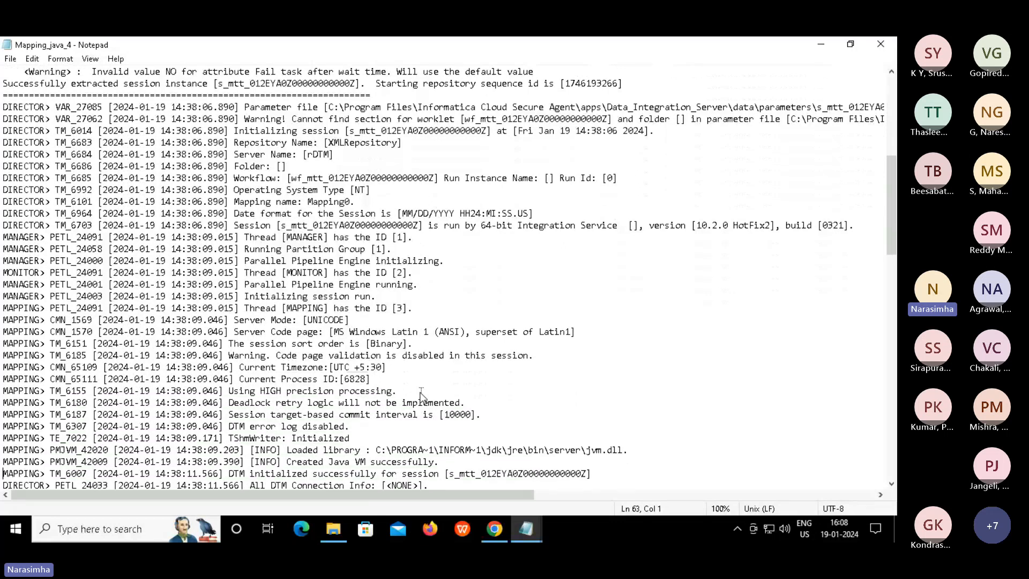
{"action": "left_click_drag", "start_coordinate": [283, 273], "coordinate": [380, 308]}
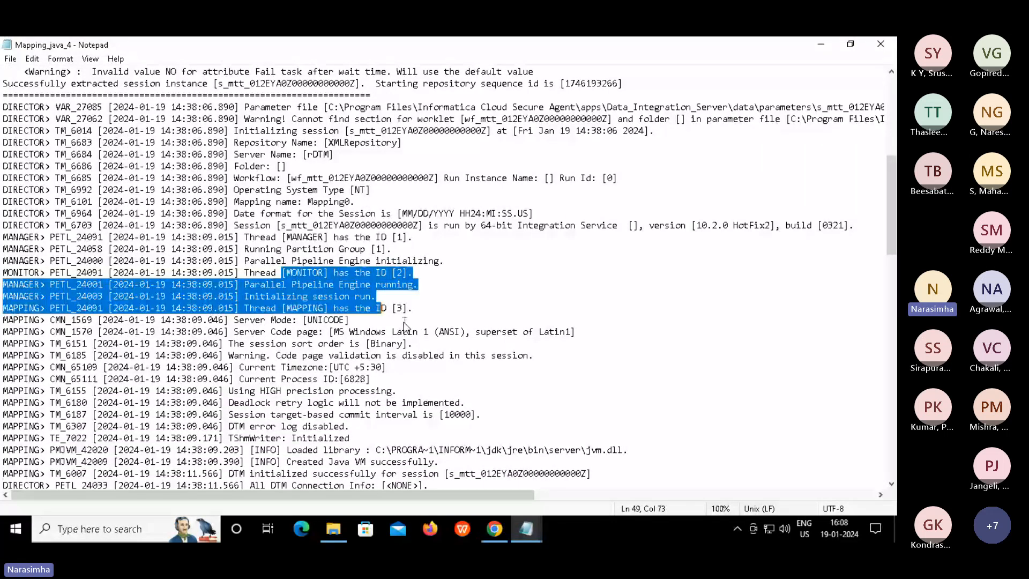
{"action": "left_click", "coordinate": [323, 320]}
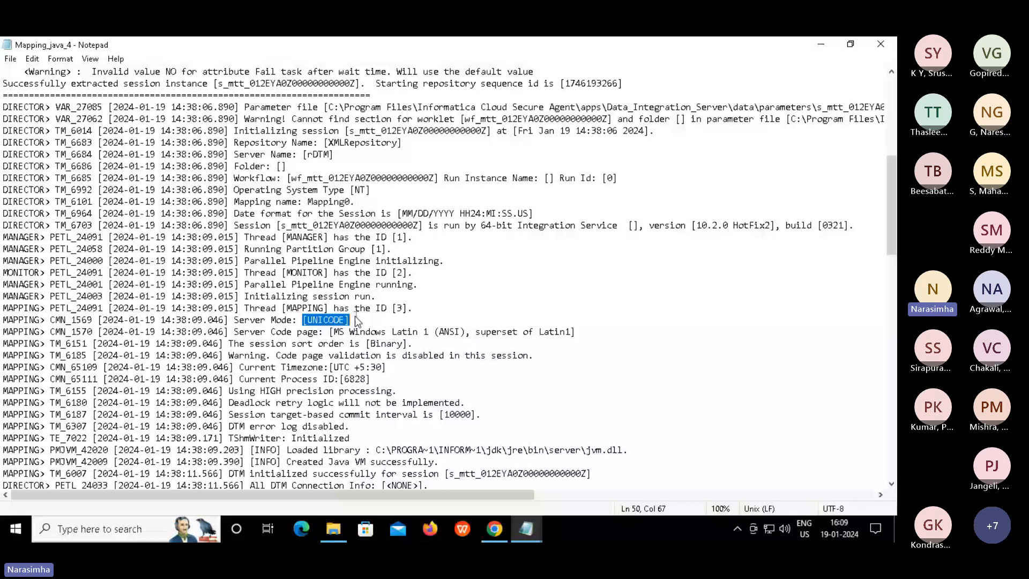
{"action": "triple_click", "coordinate": [435, 333]}
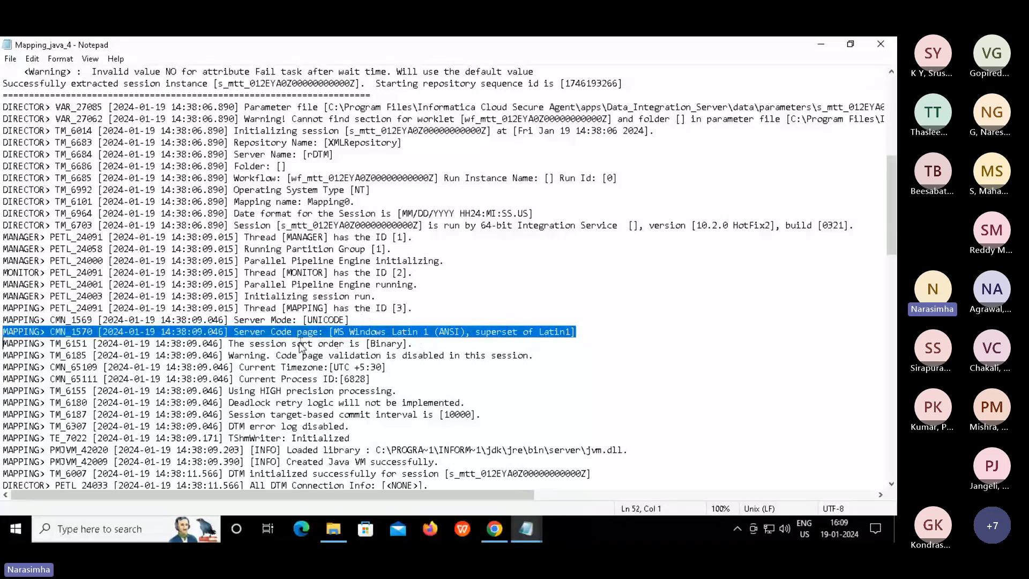
{"action": "left_click", "coordinate": [423, 343]}
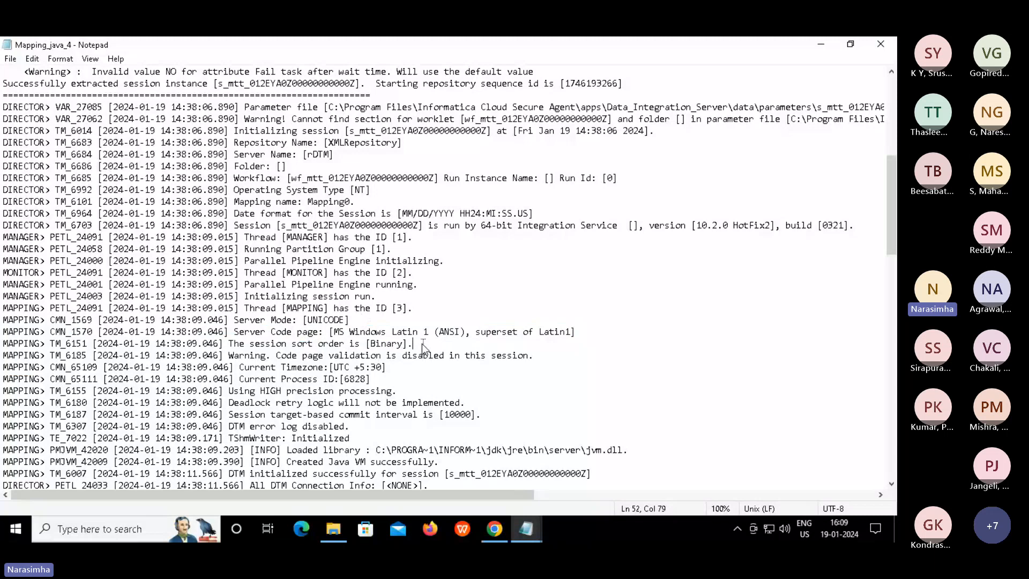
{"action": "key", "text": "Home"}
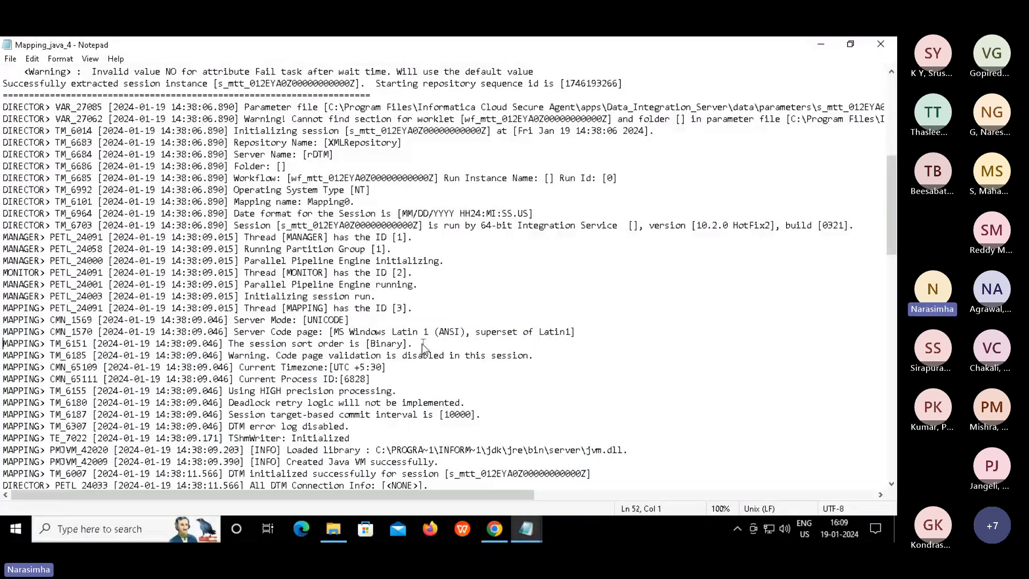
{"action": "key", "text": "shift+Down"}
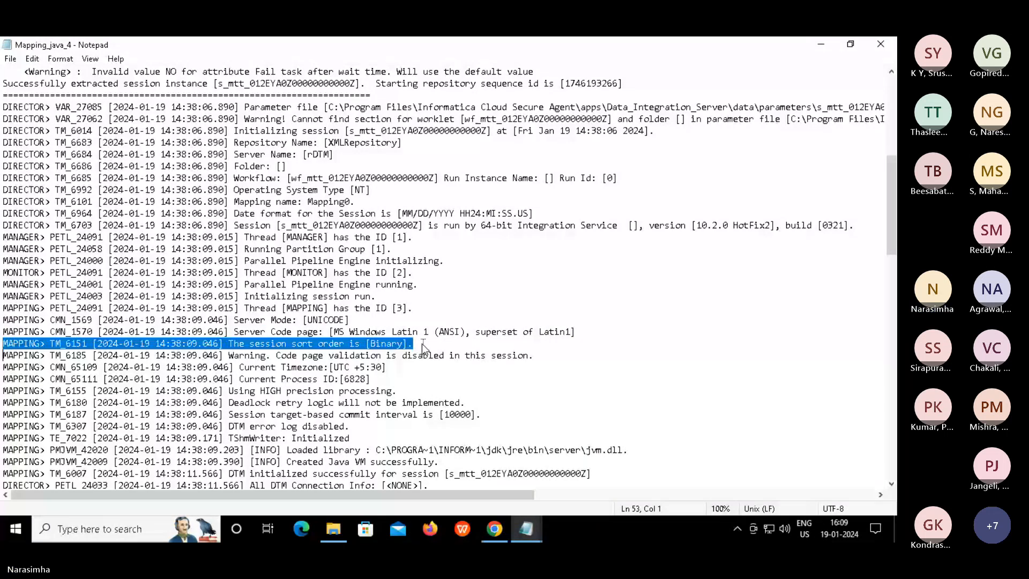
{"action": "key", "text": "Down"}
{"action": "key", "text": "shift+Down"}
{"action": "key", "text": "shift+Down"}
{"action": "key", "text": "shift+Down"}
{"action": "key", "text": "shift+Down"}
{"action": "key", "text": "shift+Down"}
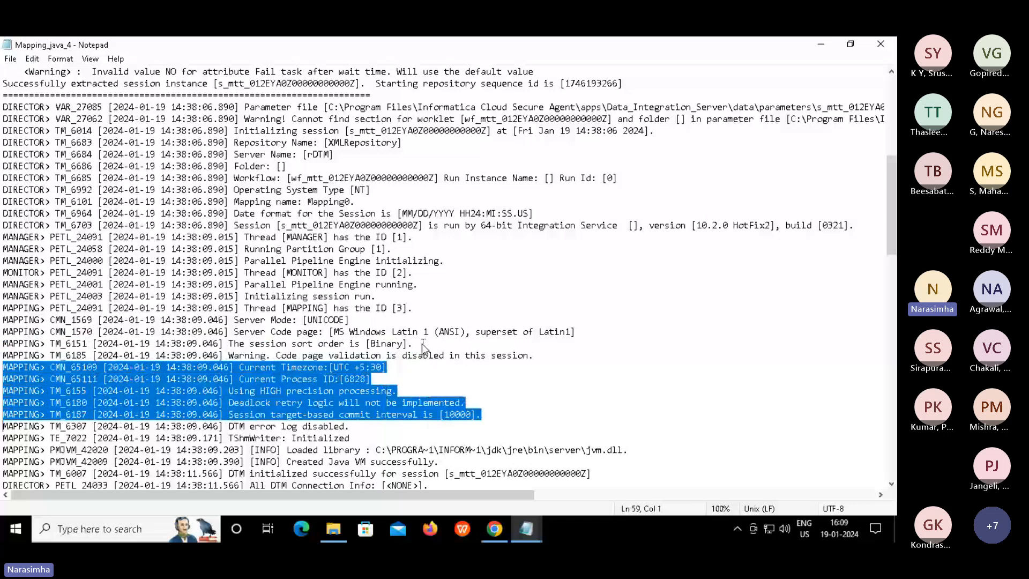
{"action": "key", "text": "shift+Down"}
{"action": "key", "text": "shift+Down"}
{"action": "key", "text": "shift+Down"}
{"action": "key", "text": "shift+Down"}
{"action": "left_click", "coordinate": [406, 377]}
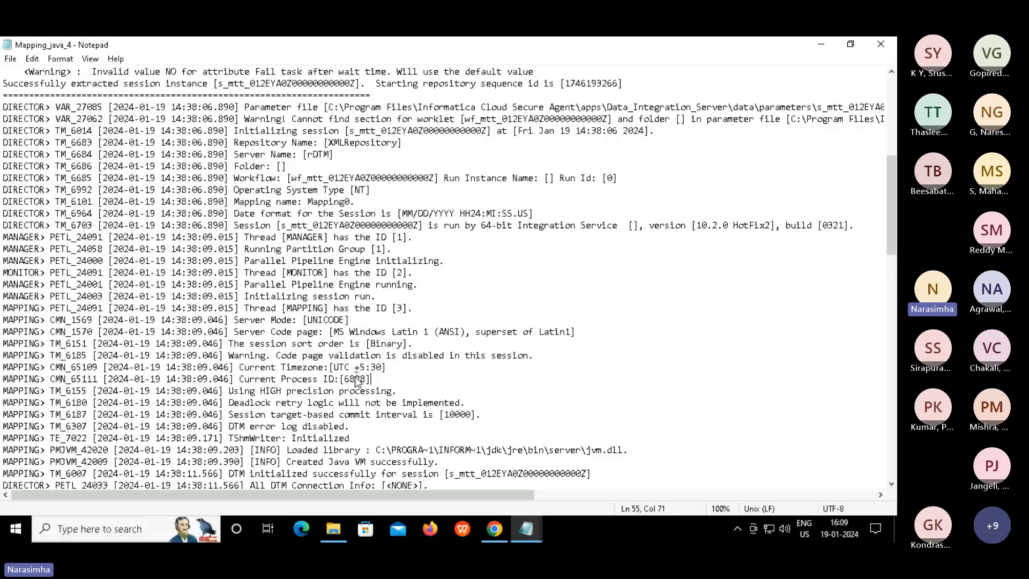
{"action": "key", "text": "shift+Left"}
{"action": "key", "text": "shift+Left"}
{"action": "key", "text": "shift+Left"}
{"action": "key", "text": "shift+Left"}
{"action": "key", "text": "shift+Left"}
{"action": "key", "text": "shift+Left"}
{"action": "key", "text": "shift+Left"}
{"action": "key", "text": "shift+Right"}
{"action": "key", "text": "shift+Right"}
{"action": "key", "text": "Left"}
{"action": "key", "text": "Down"}
{"action": "key", "text": "Down"}
{"action": "key", "text": "Down"}
{"action": "key", "text": "Down"}
{"action": "key", "text": "Down"}
{"action": "key", "text": "Down"}
{"action": "key", "text": "Down"}
{"action": "key", "text": "Down"}
{"action": "key", "text": "Down"}
{"action": "key", "text": "Down"}
{"action": "key", "text": "Down"}
{"action": "key", "text": "Down"}
{"action": "key", "text": "Down"}
{"action": "key", "text": "Down"}
{"action": "key", "text": "Down"}
{"action": "key", "text": "Down"}
{"action": "key", "text": "Down"}
{"action": "key", "text": "Down"}
{"action": "key", "text": "Down"}
{"action": "key", "text": "Down"}
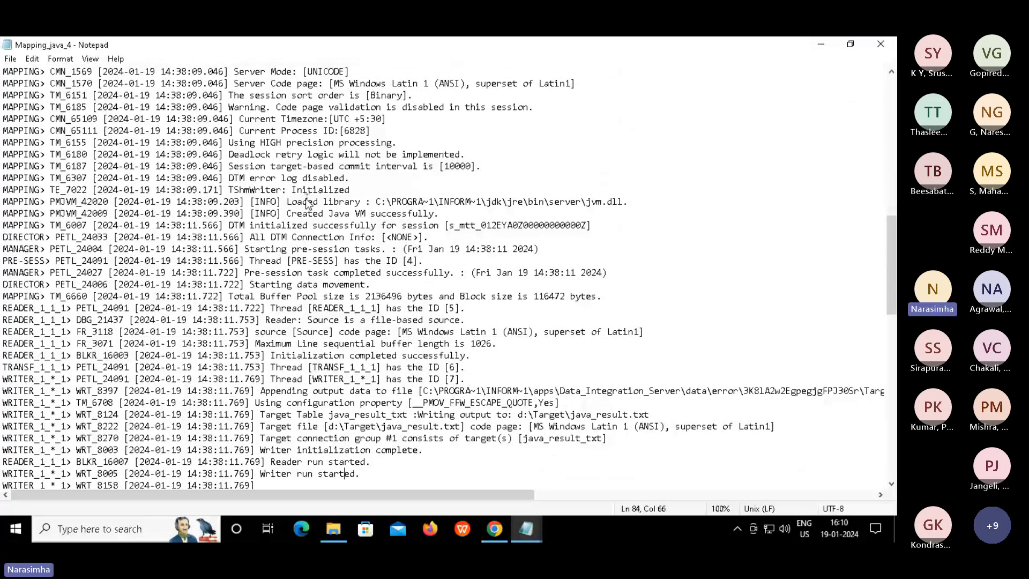
{"action": "left_click", "coordinate": [404, 403]}
{"action": "left_click_drag", "start_coordinate": [261, 356], "coordinate": [371, 393]}
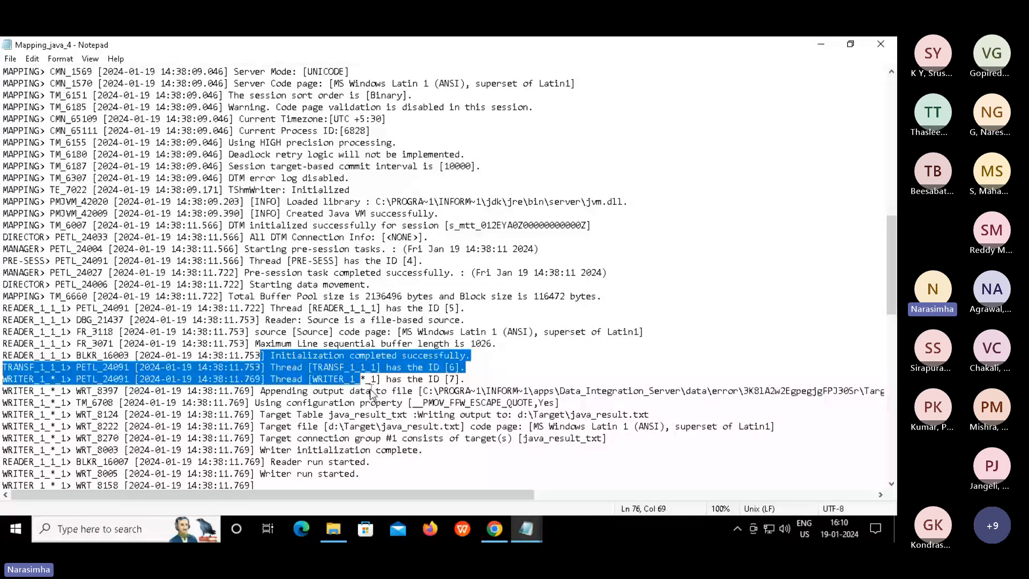
{"action": "left_click", "coordinate": [336, 379]}
{"action": "scroll", "coordinate": [372, 327], "scroll_direction": "down", "scroll_amount": 5}
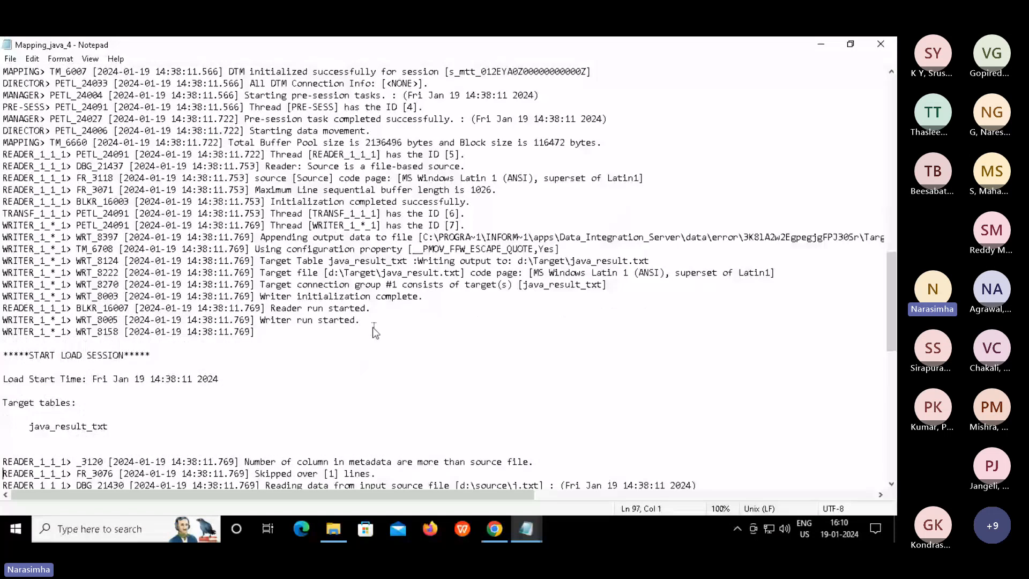
{"action": "left_click_drag", "start_coordinate": [373, 327], "coordinate": [244, 297]}
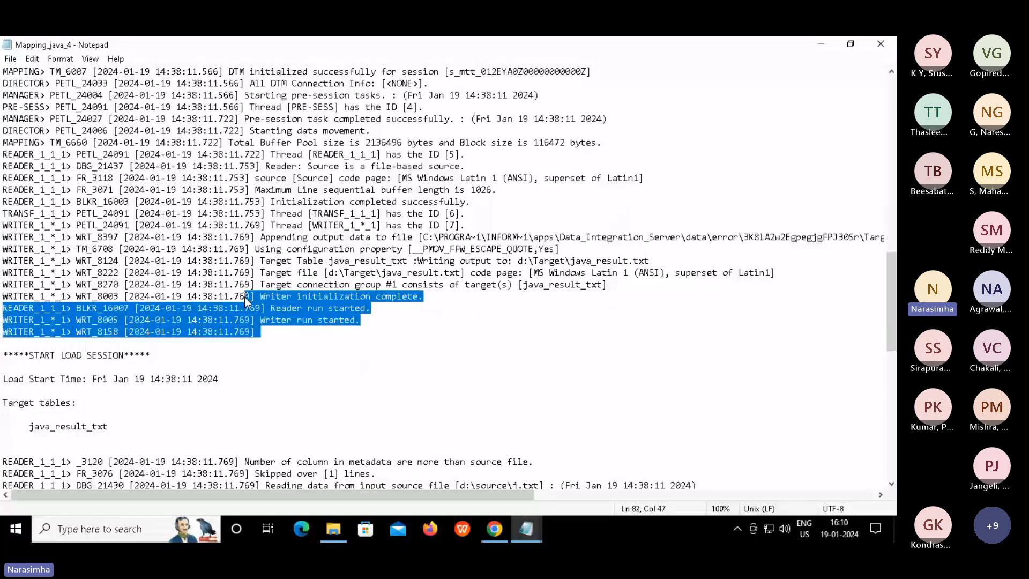
{"action": "key", "text": "Down"}
{"action": "key", "text": "Down"}
{"action": "key", "text": "Down"}
{"action": "key", "text": "Down"}
{"action": "key", "text": "Down"}
{"action": "key", "text": "Down"}
{"action": "key", "text": "Down"}
{"action": "key", "text": "Down"}
{"action": "key", "text": "Down"}
{"action": "key", "text": "Down"}
{"action": "key", "text": "Down"}
{"action": "key", "text": "Down"}
{"action": "key", "text": "Down"}
{"action": "key", "text": "Down"}
{"action": "key", "text": "Down"}
{"action": "key", "text": "Down"}
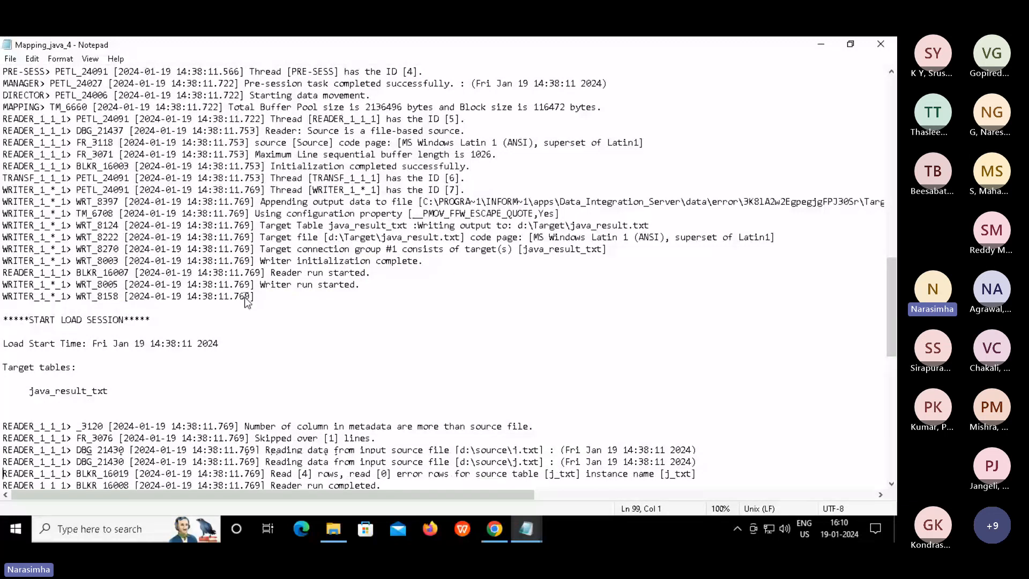
{"action": "key", "text": "Down"}
{"action": "key", "text": "Down"}
{"action": "key", "text": "Down"}
{"action": "key", "text": "Down"}
{"action": "key", "text": "Down"}
{"action": "key", "text": "Down"}
{"action": "key", "text": "Down"}
{"action": "key", "text": "Down"}
{"action": "key", "text": "Down"}
{"action": "key", "text": "Down"}
{"action": "key", "text": "Down"}
{"action": "key", "text": "Down"}
{"action": "key", "text": "Down"}
{"action": "key", "text": "Down"}
{"action": "key", "text": "Down"}
{"action": "key", "text": "Down"}
{"action": "key", "text": "Down"}
{"action": "key", "text": "Down"}
{"action": "key", "text": "Down"}
{"action": "key", "text": "Down"}
{"action": "left_click_drag", "start_coordinate": [307, 182], "coordinate": [355, 237]}
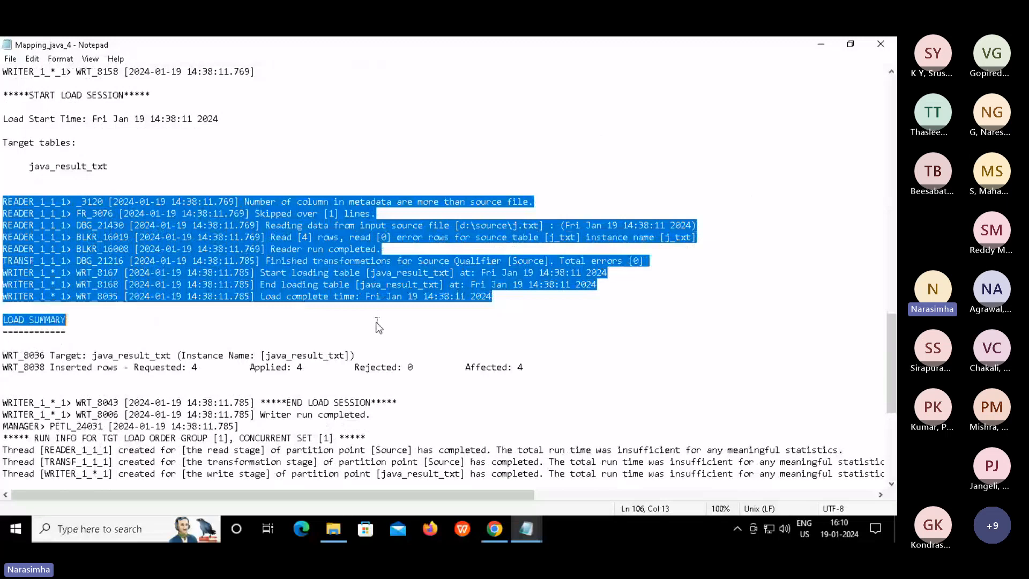
{"action": "left_click", "coordinate": [379, 325]}
{"action": "double_click", "coordinate": [420, 274]}
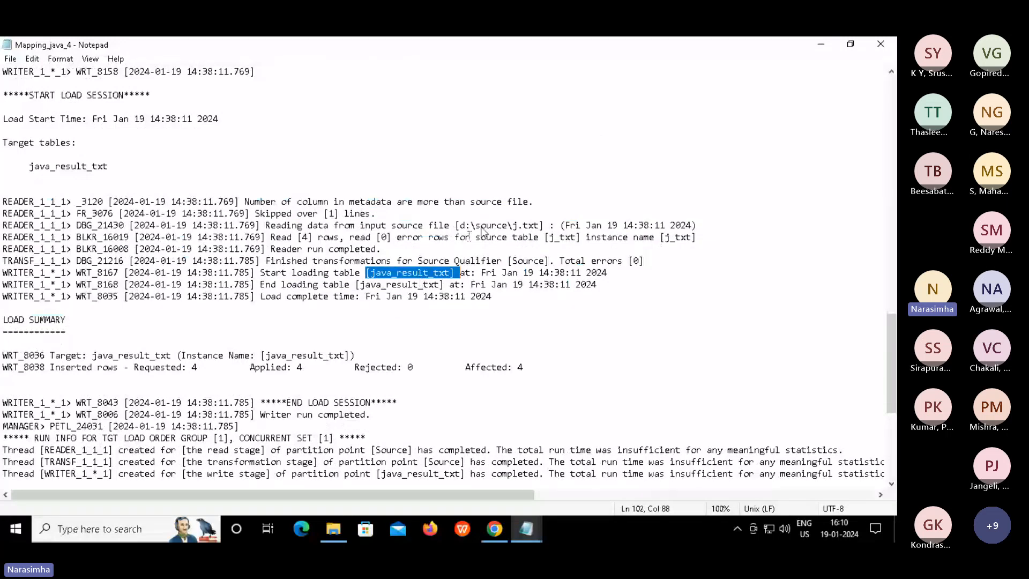
{"action": "double_click", "coordinate": [501, 225]}
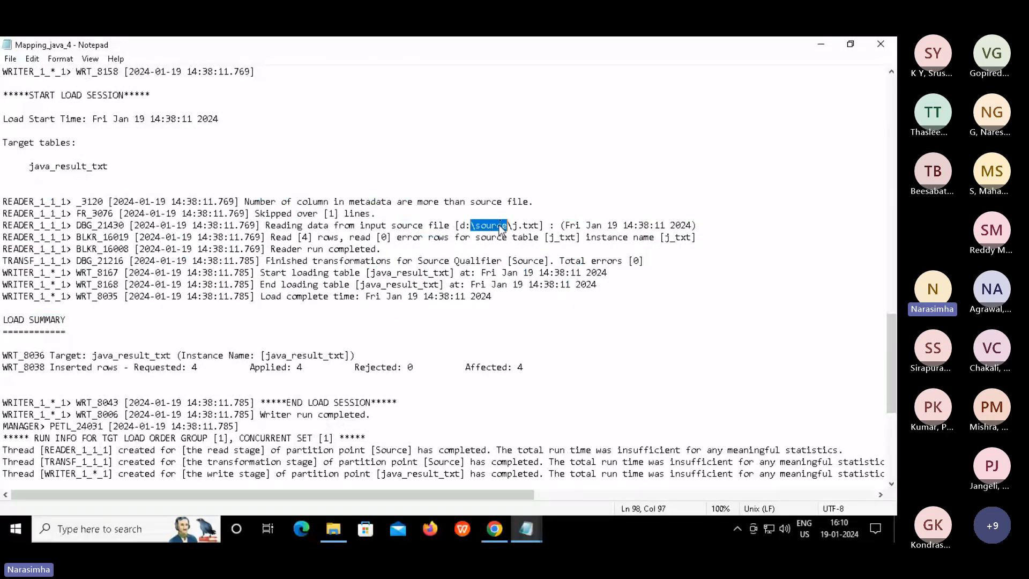
{"action": "left_click", "coordinate": [500, 226]}
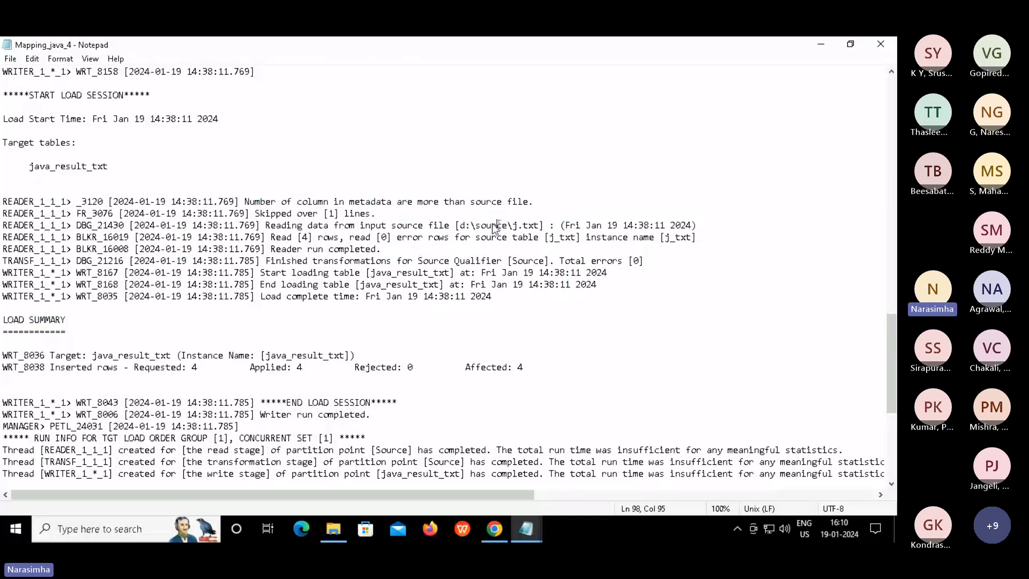
{"action": "left_click", "coordinate": [451, 215]}
{"action": "left_click_drag", "start_coordinate": [458, 217], "coordinate": [543, 227]}
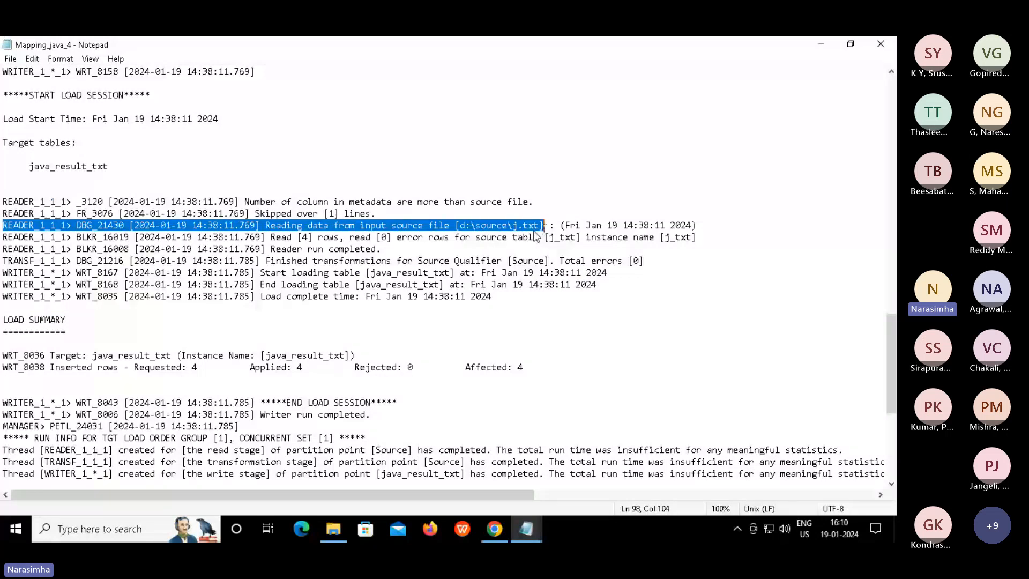
{"action": "left_click", "coordinate": [543, 228]}
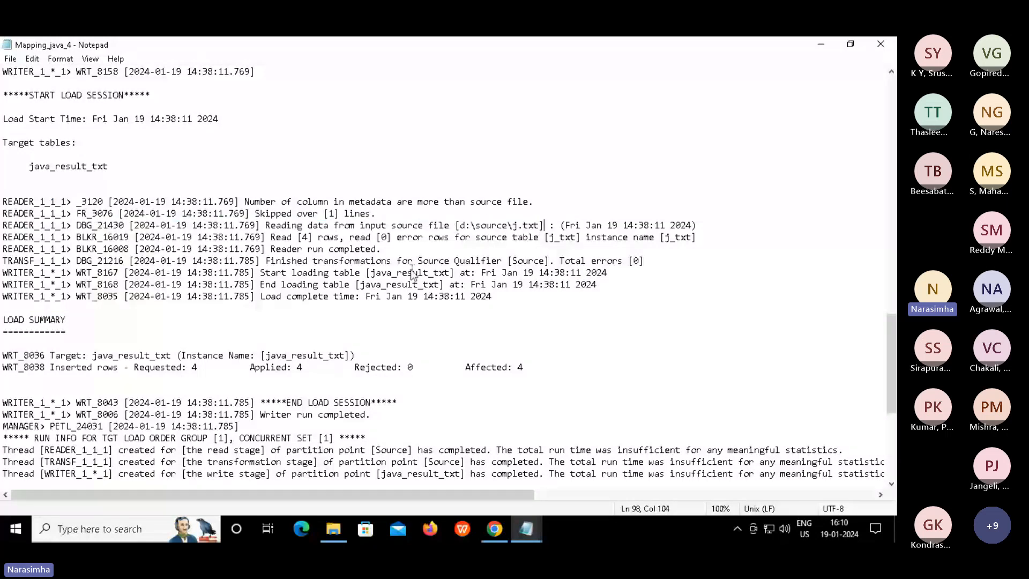
{"action": "double_click", "coordinate": [412, 274]}
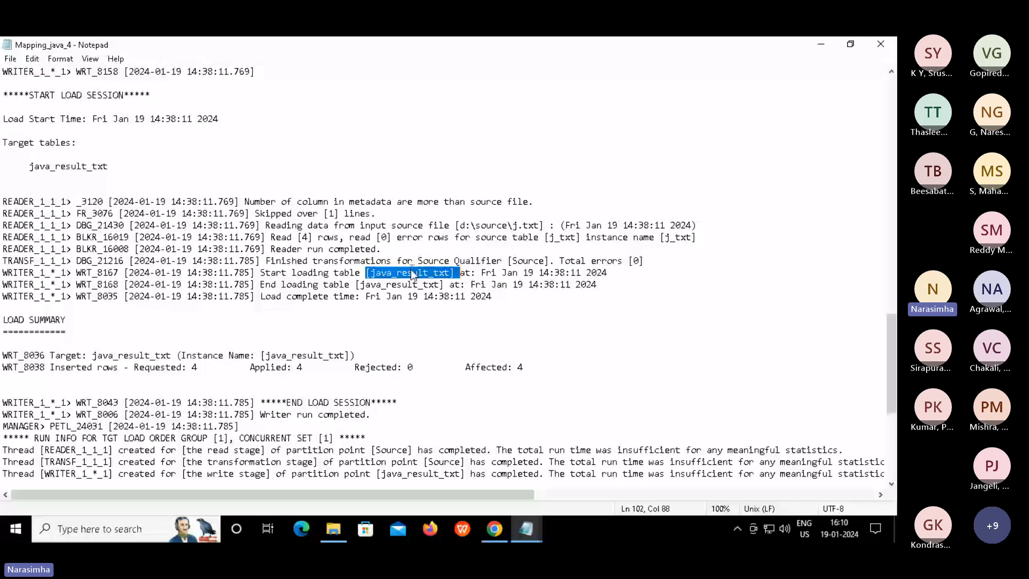
{"action": "left_click", "coordinate": [293, 328]}
{"action": "key", "text": "Down"}
{"action": "key", "text": "Down"}
{"action": "key", "text": "Down"}
{"action": "key", "text": "Down"}
{"action": "key", "text": "Down"}
{"action": "key", "text": "Down"}
{"action": "key", "text": "Down"}
{"action": "key", "text": "Down"}
{"action": "key", "text": "Down"}
{"action": "key", "text": "Down"}
{"action": "key", "text": "Down"}
{"action": "key", "text": "Down"}
{"action": "key", "text": "Down"}
{"action": "key", "text": "Down"}
{"action": "key", "text": "Down"}
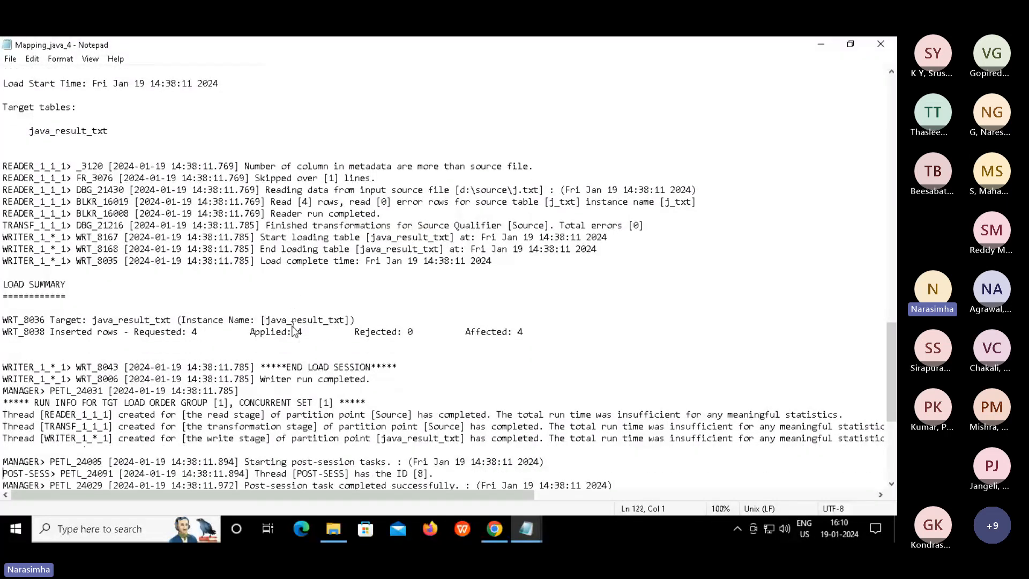
{"action": "key", "text": "Down"}
{"action": "key", "text": "Down"}
{"action": "key", "text": "Down"}
{"action": "key", "text": "Down"}
{"action": "key", "text": "Down"}
{"action": "key", "text": "Down"}
{"action": "key", "text": "Down"}
{"action": "key", "text": "Down"}
{"action": "key", "text": "Down"}
{"action": "key", "text": "Down"}
{"action": "key", "text": "Down"}
{"action": "key", "text": "Down"}
{"action": "key", "text": "Down"}
{"action": "key", "text": "Down"}
{"action": "key", "text": "Down"}
{"action": "key", "text": "Down"}
{"action": "key", "text": "Down"}
{"action": "key", "text": "Down"}
{"action": "key", "text": "Down"}
{"action": "key", "text": "Down"}
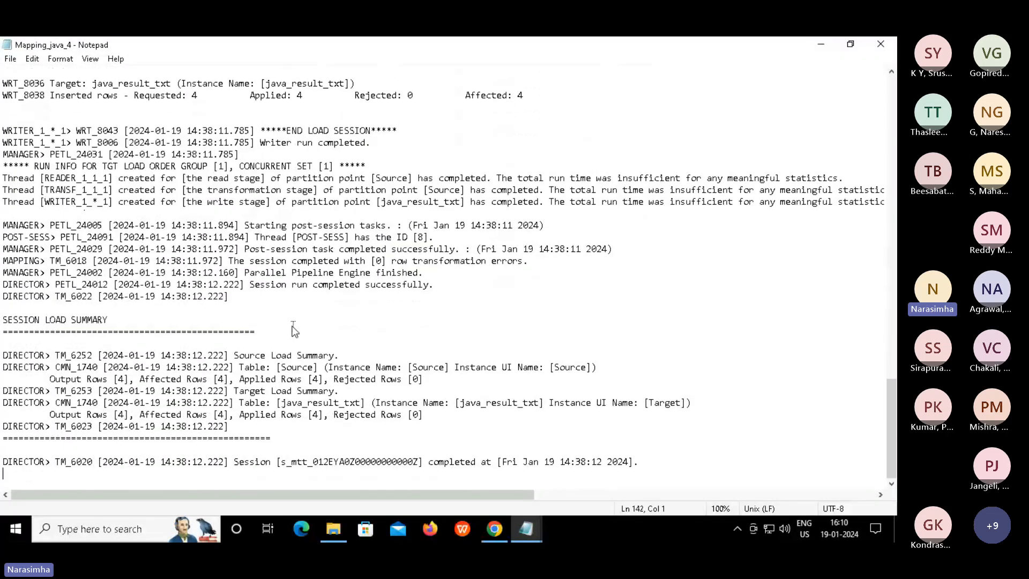
{"action": "key", "text": "Up"}
{"action": "key", "text": "Up"}
{"action": "key", "text": "Up"}
{"action": "key", "text": "Up"}
{"action": "key", "text": "Up"}
{"action": "key", "text": "Up"}
{"action": "key", "text": "Up"}
{"action": "key", "text": "Up"}
{"action": "key", "text": "Up"}
{"action": "key", "text": "Up"}
{"action": "key", "text": "Up"}
{"action": "key", "text": "shift+Down"}
{"action": "key", "text": "shift+Down"}
{"action": "key", "text": "shift+Down"}
{"action": "key", "text": "shift+Down"}
{"action": "key", "text": "shift+Down"}
{"action": "key", "text": "shift+Down"}
{"action": "key", "text": "shift+Down"}
{"action": "key", "text": "shift+Down"}
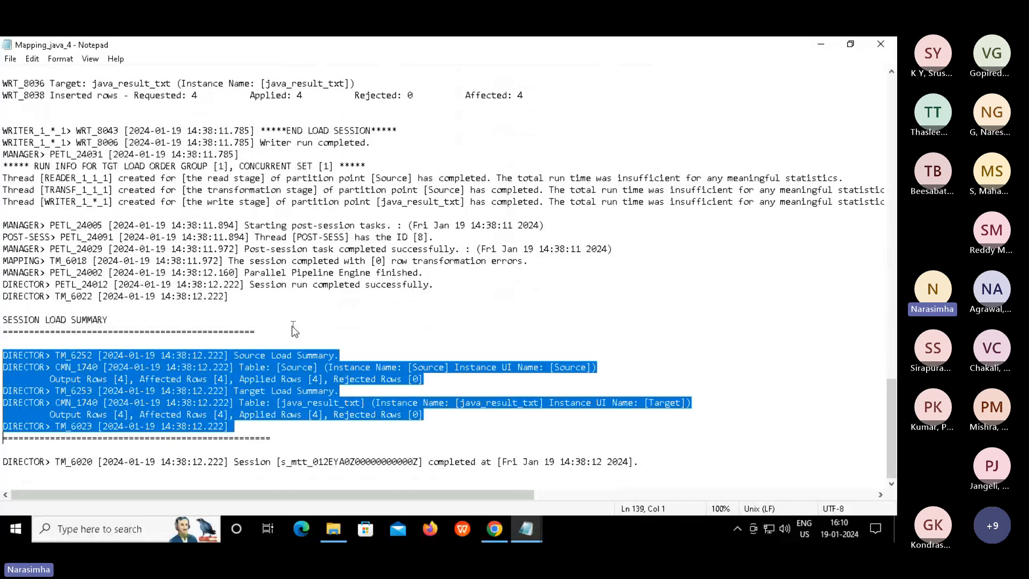
{"action": "key", "text": "shift+Down"}
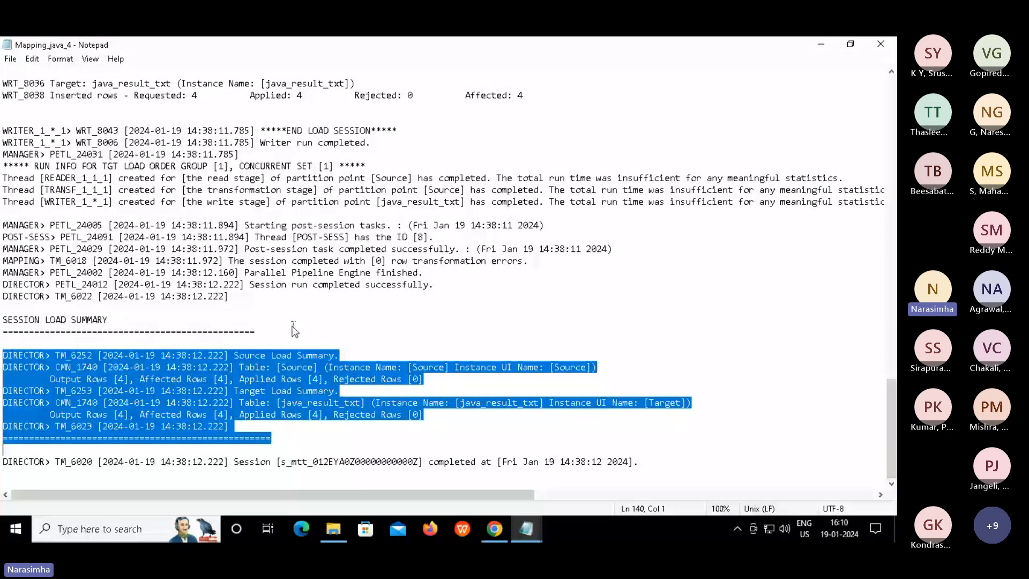
{"action": "left_click", "coordinate": [155, 414]}
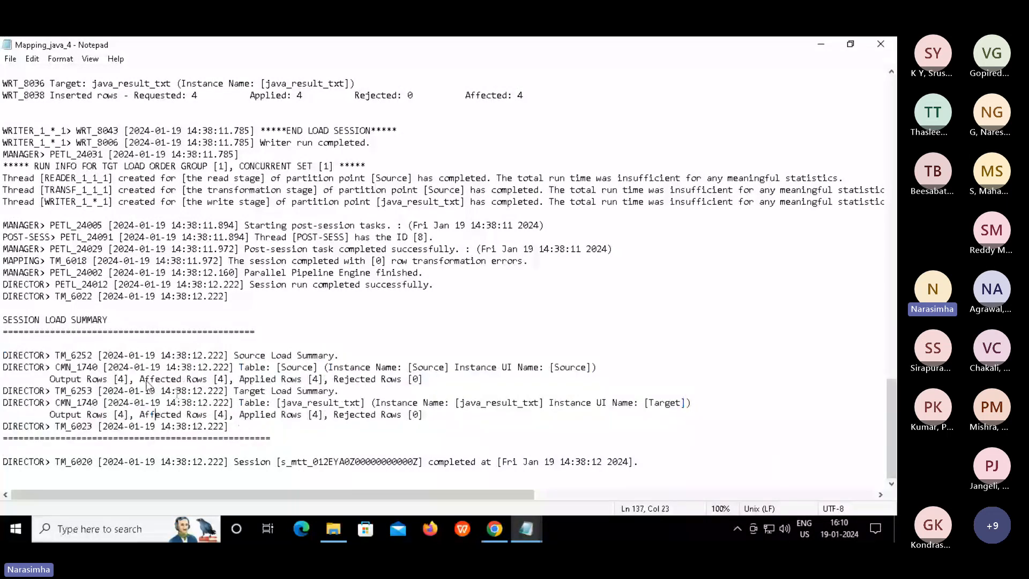
{"action": "left_click_drag", "start_coordinate": [241, 425], "coordinate": [45, 343]}
{"action": "left_click", "coordinate": [45, 343]}
{"action": "key", "text": "alt"}
Return to the Informatica My Jobs page in Chrome and open the dev extract folder in Explore
{"action": "left_click", "coordinate": [494, 529]}
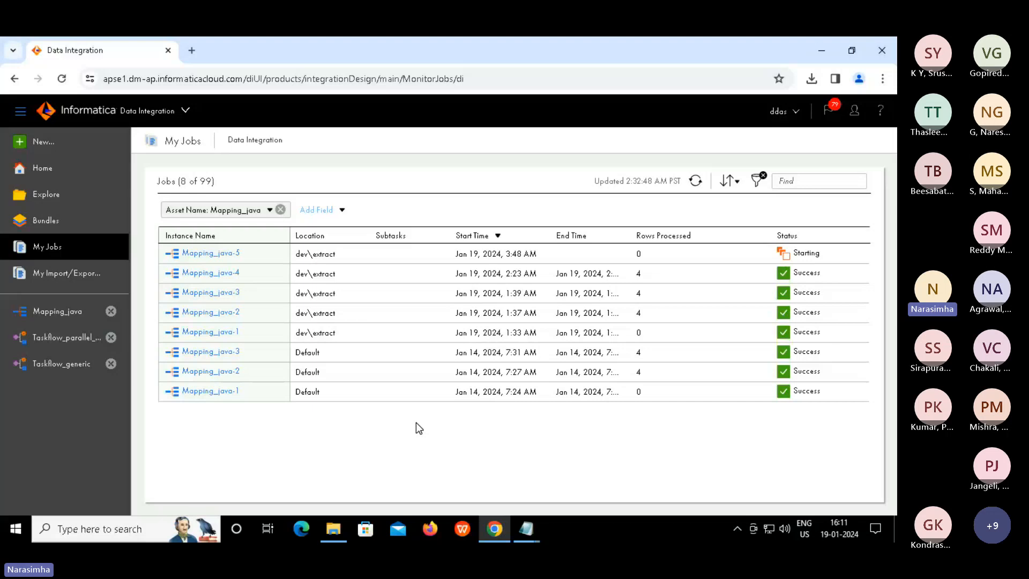
{"action": "key", "text": "alt"}
{"action": "left_click", "coordinate": [376, 424]}
{"action": "left_click", "coordinate": [58, 195]}
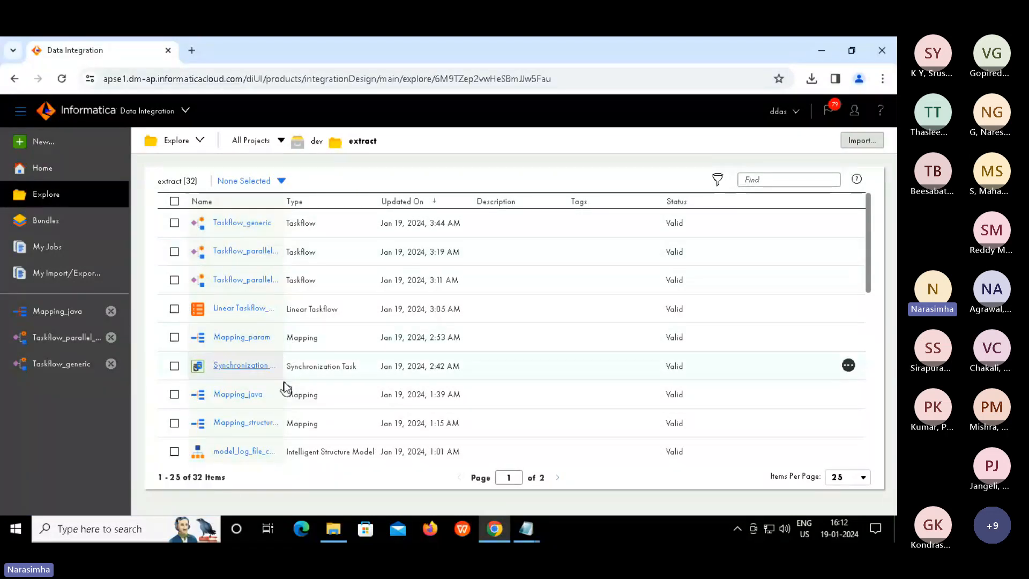
Filter the folder's assets by 'task' and open MappingTask_pass_through for editing
{"action": "left_click", "coordinate": [761, 181]}
{"action": "type", "text": "task"}
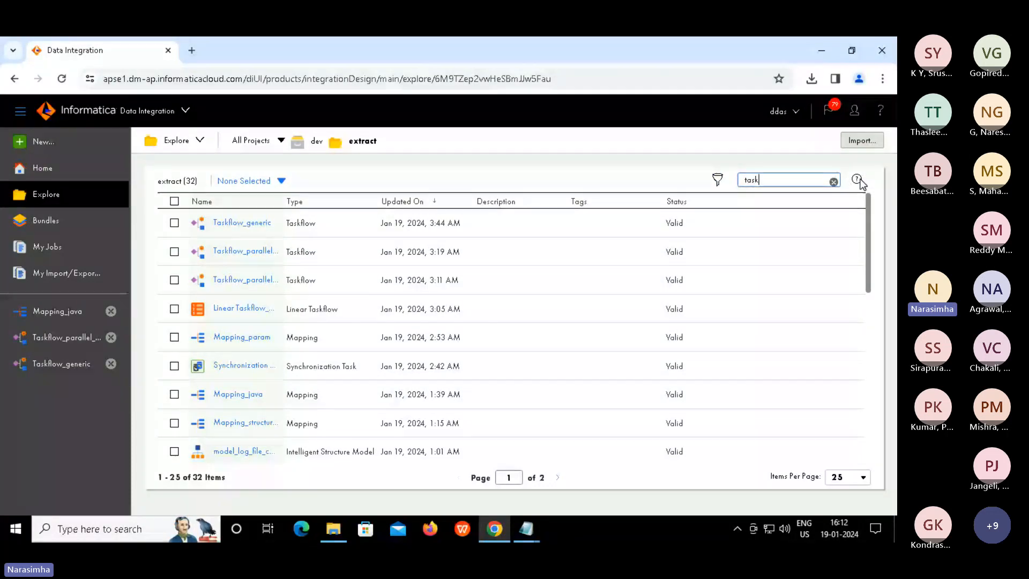
{"action": "key", "text": "Return"}
{"action": "mouse_move", "coordinate": [859, 184]}
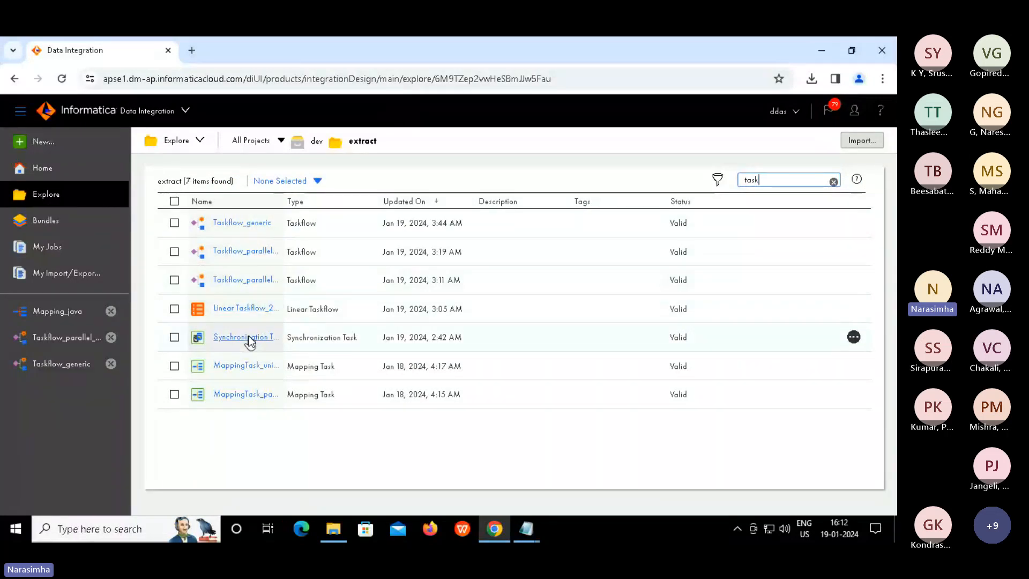
{"action": "left_click", "coordinate": [237, 395]}
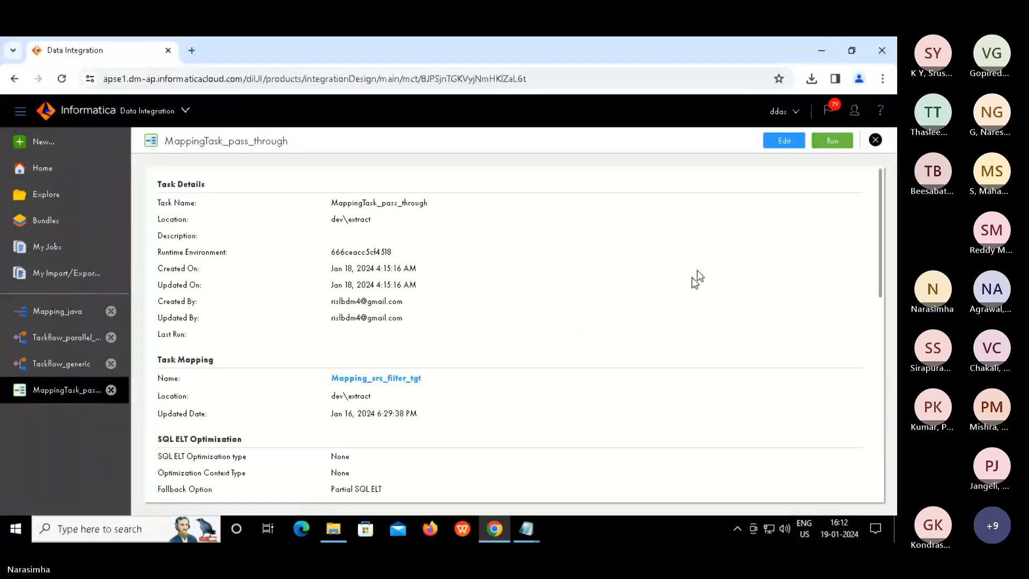
{"action": "left_click", "coordinate": [782, 144]}
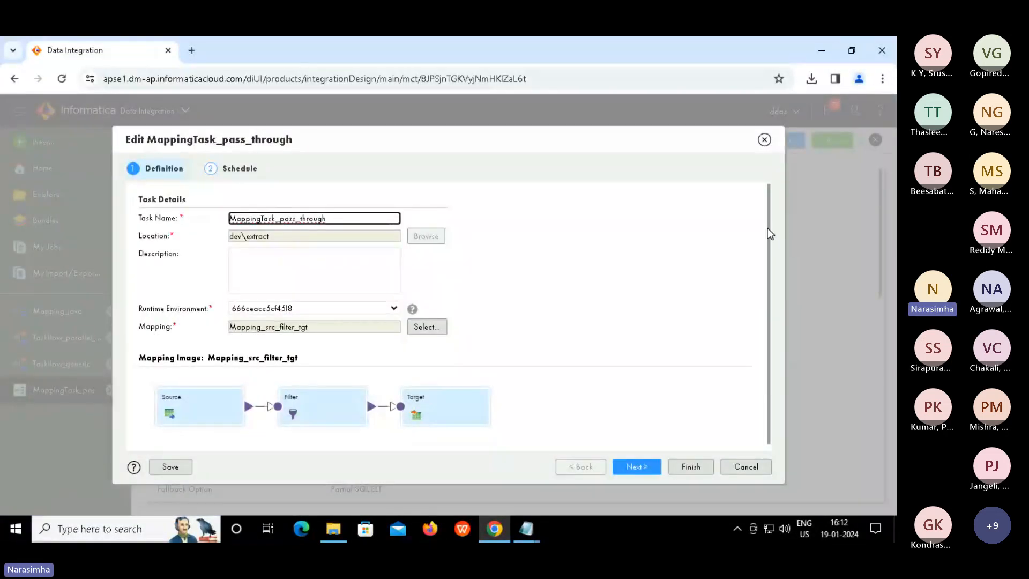
Move MappingTask_pass_through to its Schedule step and scroll down to Advanced Session Properties
{"action": "left_click_drag", "start_coordinate": [768, 229], "coordinate": [751, 401]}
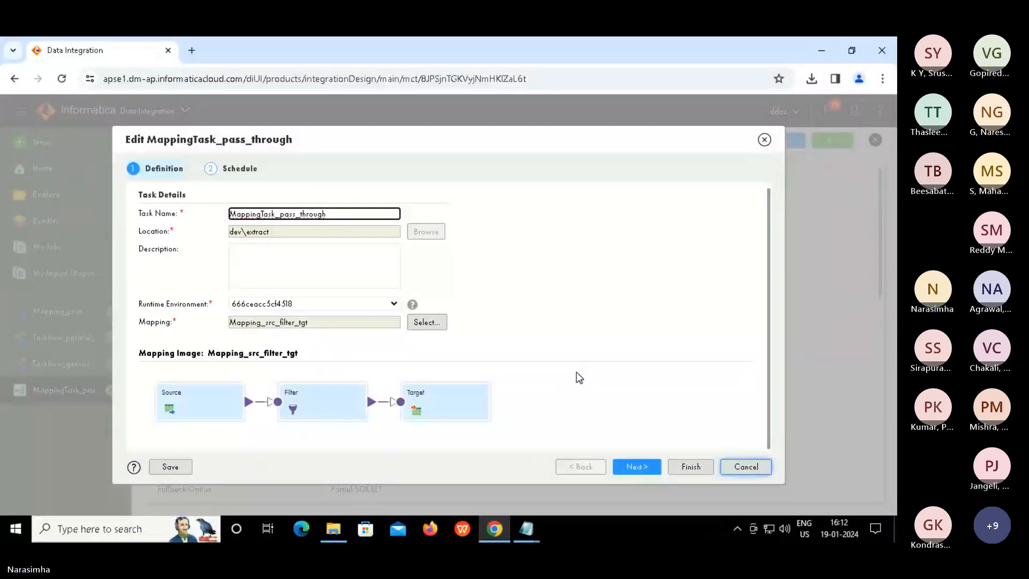
{"action": "left_click", "coordinate": [252, 171]}
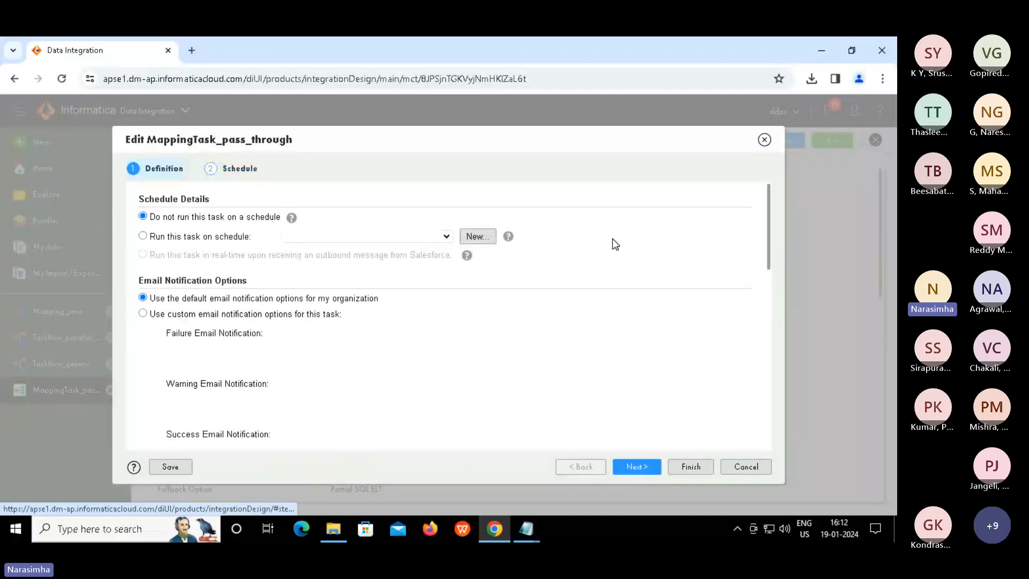
{"action": "scroll", "coordinate": [767, 257], "scroll_direction": "down", "scroll_amount": 4}
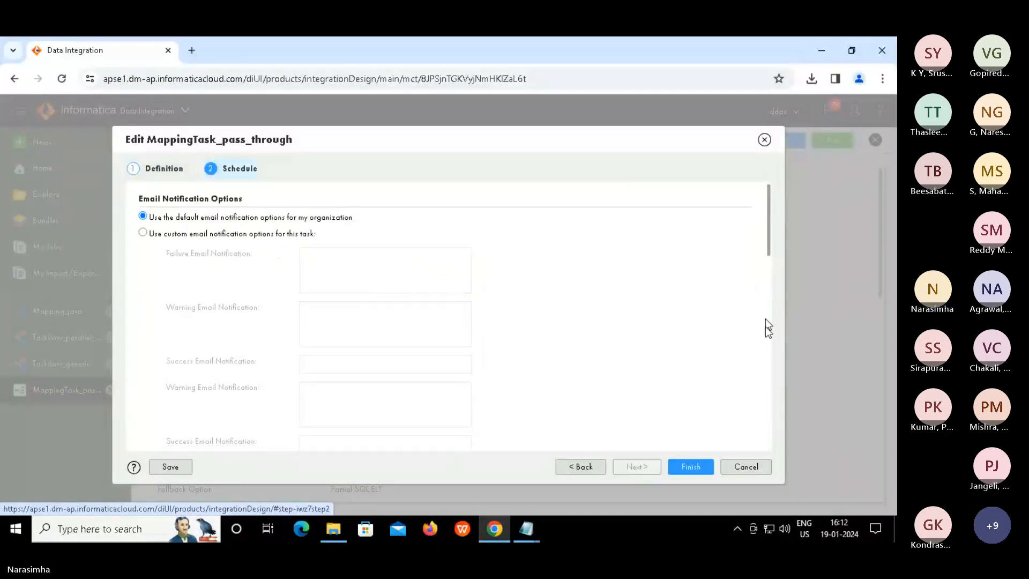
{"action": "scroll", "coordinate": [766, 329], "scroll_direction": "down", "scroll_amount": 5}
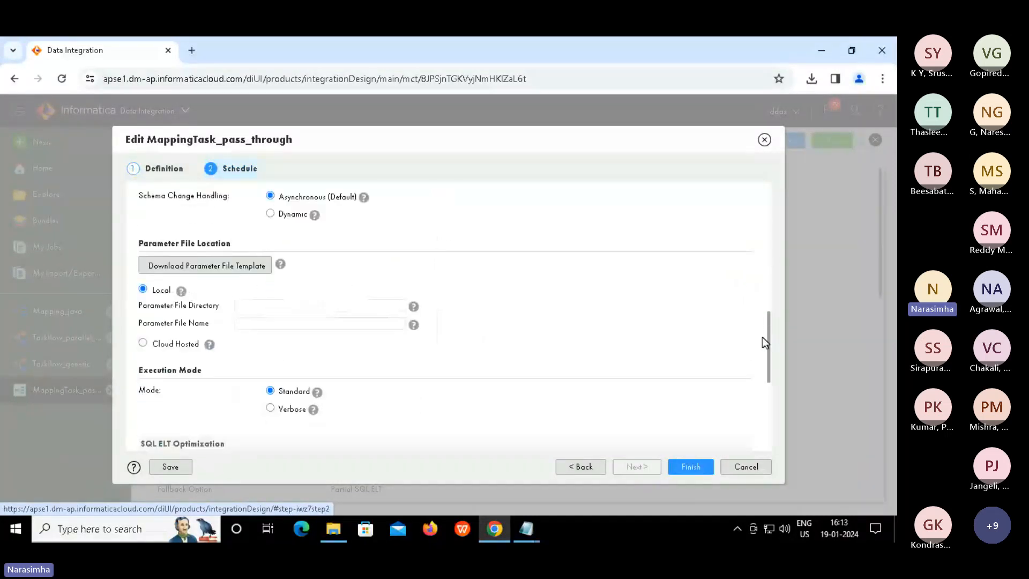
{"action": "scroll", "coordinate": [763, 338], "scroll_direction": "down", "scroll_amount": 1}
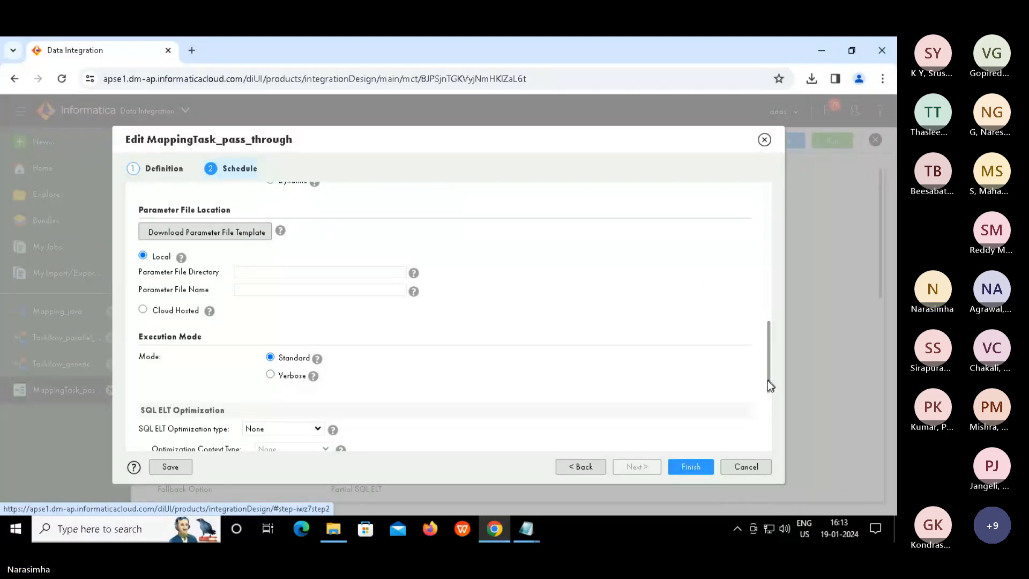
{"action": "left_click_drag", "start_coordinate": [770, 384], "coordinate": [763, 420]}
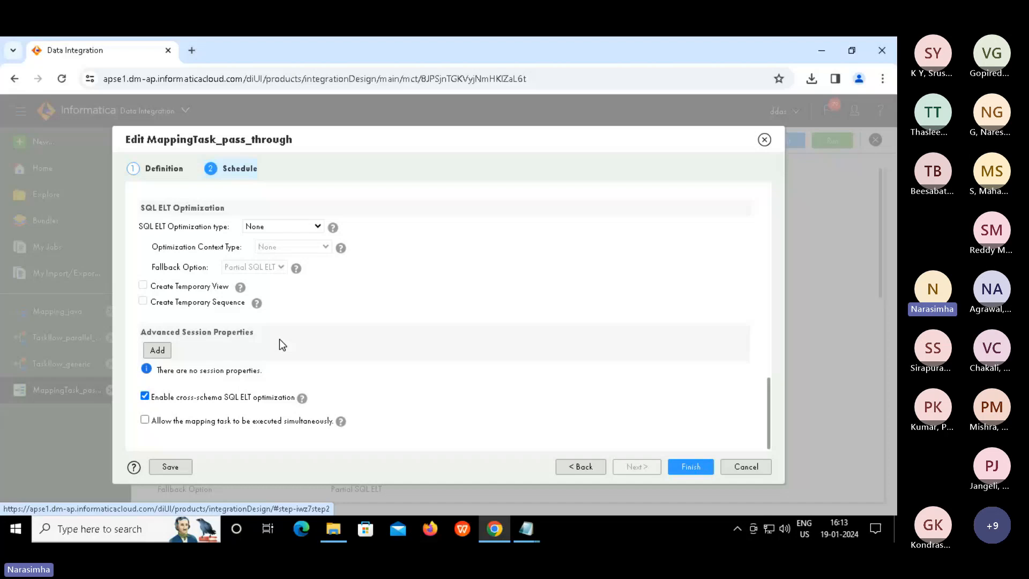
Add a session property row named Error Log Type with the value Flat File
{"action": "left_click", "coordinate": [160, 352]}
{"action": "left_click", "coordinate": [157, 351]}
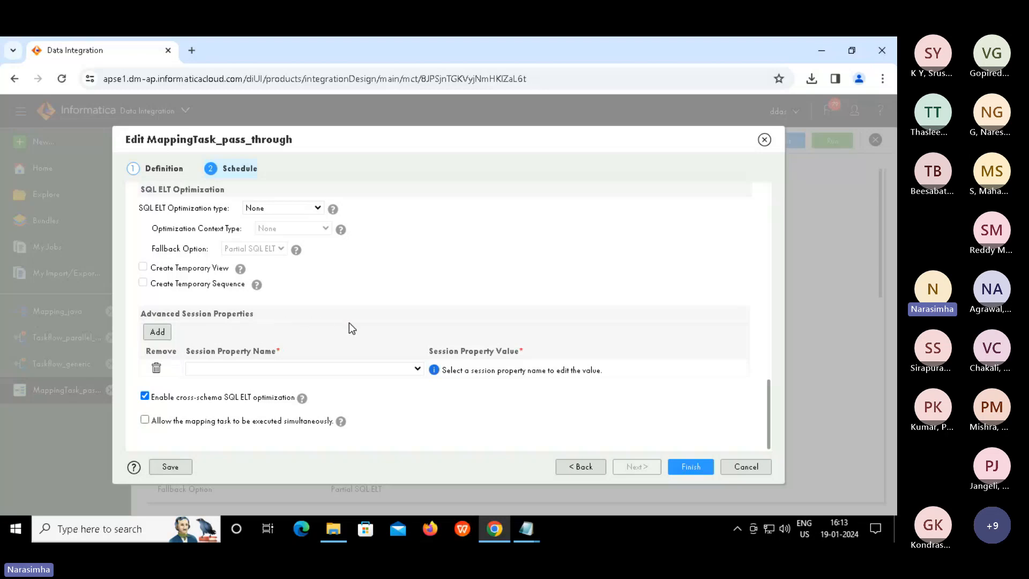
{"action": "left_click", "coordinate": [418, 370]}
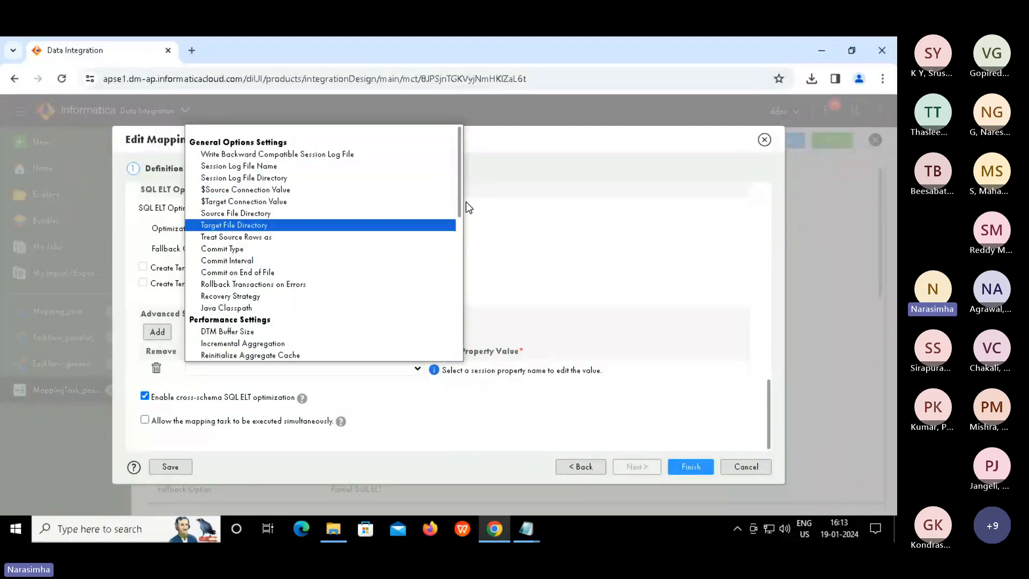
{"action": "scroll", "coordinate": [459, 215], "scroll_direction": "down", "scroll_amount": 3}
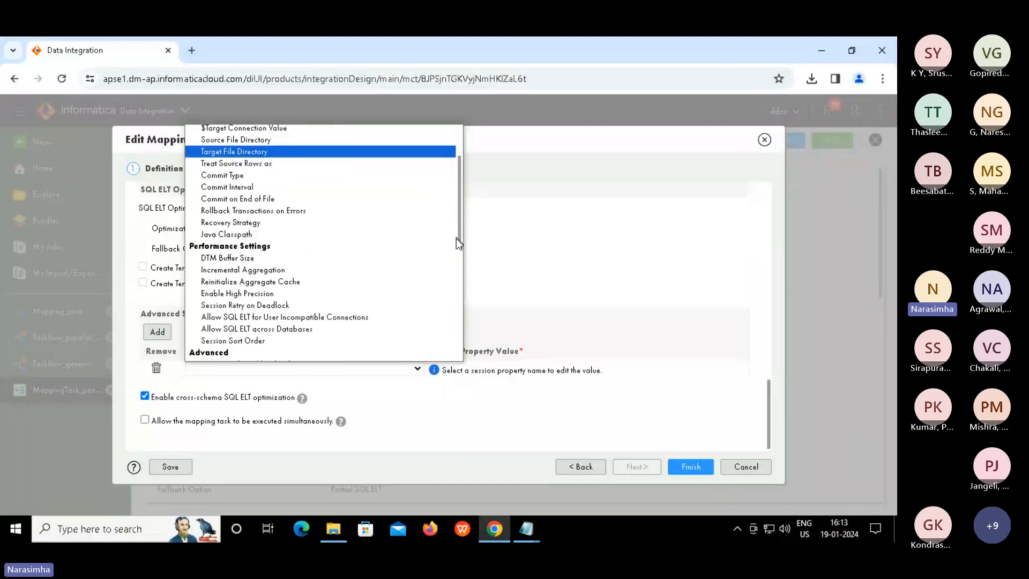
{"action": "left_click_drag", "start_coordinate": [456, 244], "coordinate": [446, 292]}
{"action": "scroll", "coordinate": [445, 292], "scroll_direction": "down", "scroll_amount": 2}
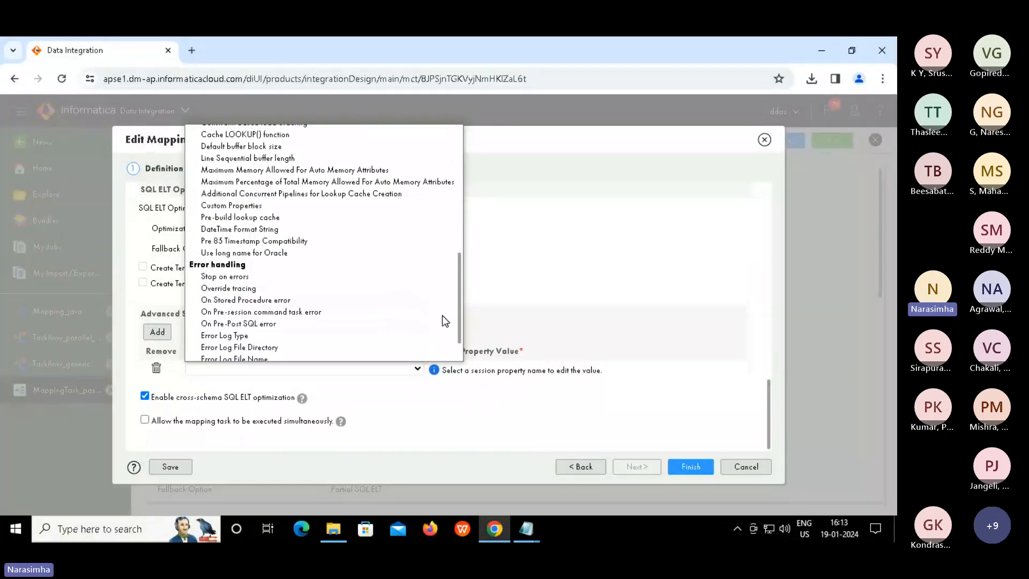
{"action": "scroll", "coordinate": [443, 321], "scroll_direction": "down", "scroll_amount": 1}
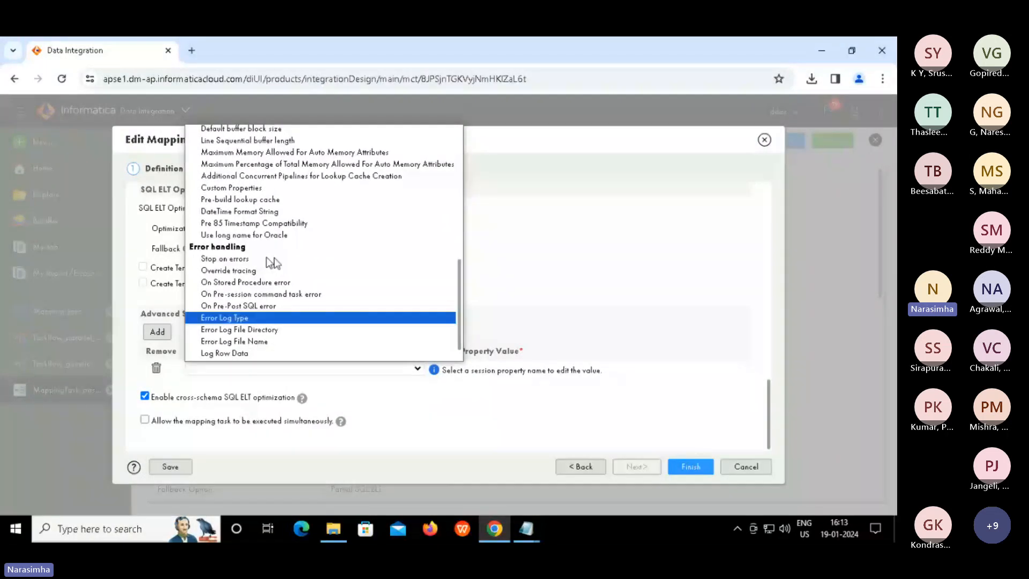
{"action": "left_click", "coordinate": [255, 320]}
{"action": "left_click", "coordinate": [534, 378]}
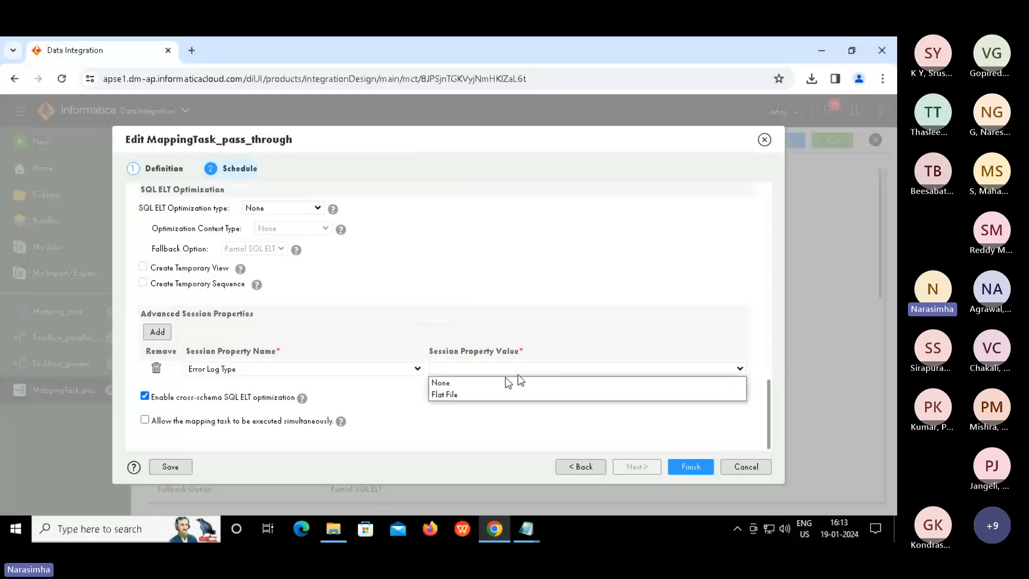
{"action": "left_click", "coordinate": [454, 393]}
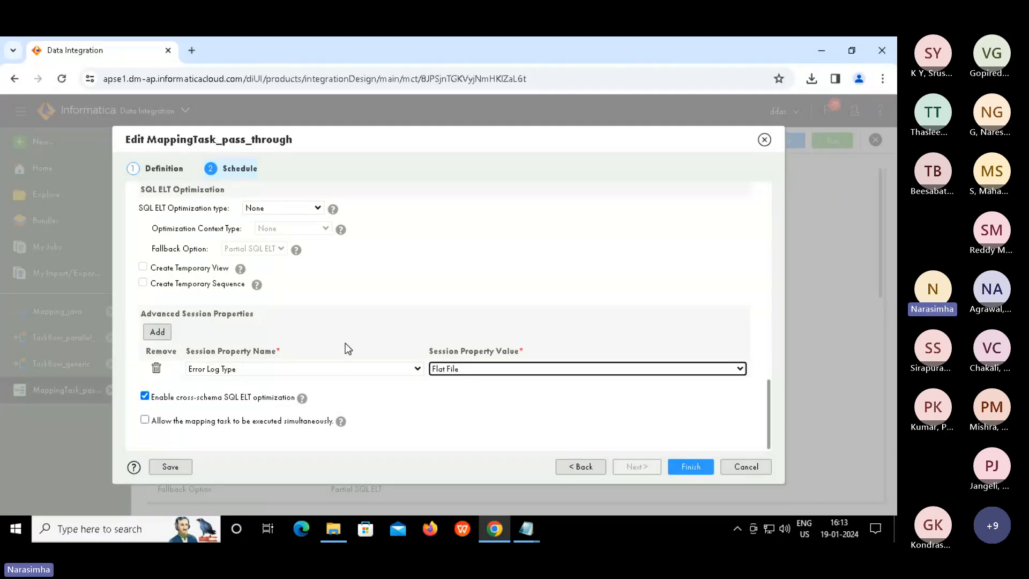
Add a second session property row and browse its property names without choosing one
{"action": "left_click", "coordinate": [165, 331]}
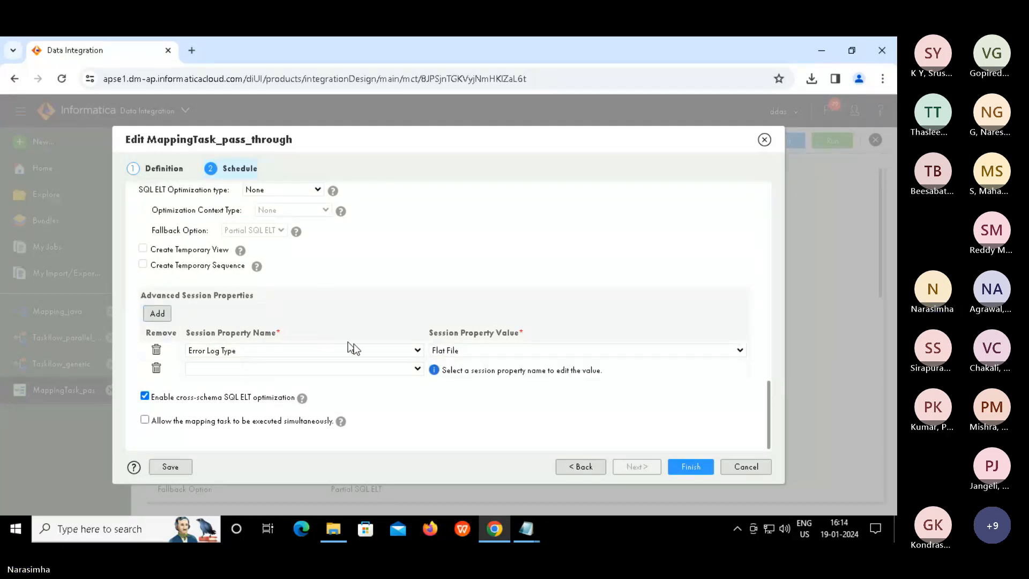
{"action": "left_click", "coordinate": [415, 370]}
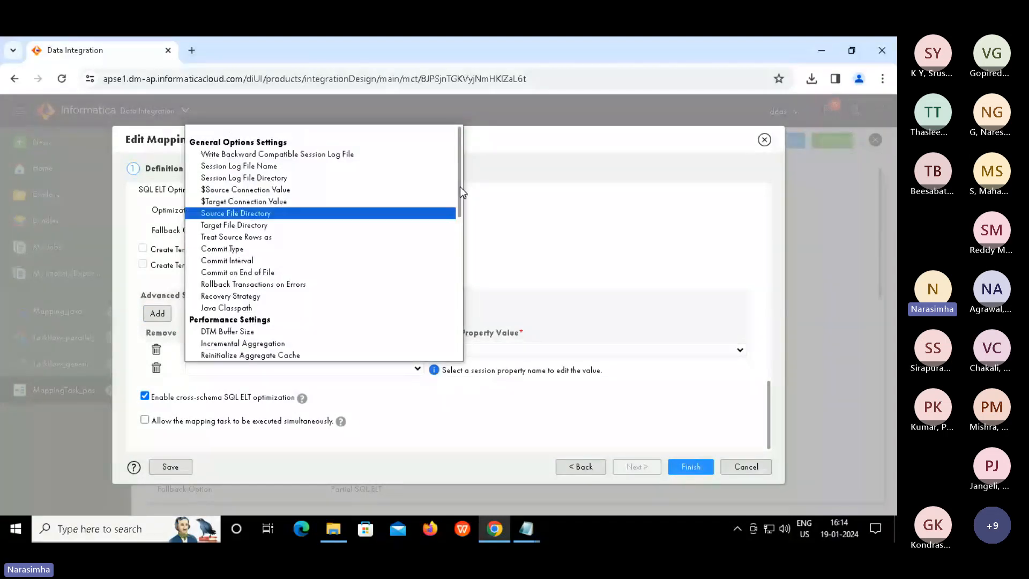
{"action": "left_click_drag", "start_coordinate": [460, 187], "coordinate": [451, 339]}
{"action": "scroll", "coordinate": [450, 262], "scroll_direction": "up", "scroll_amount": 4}
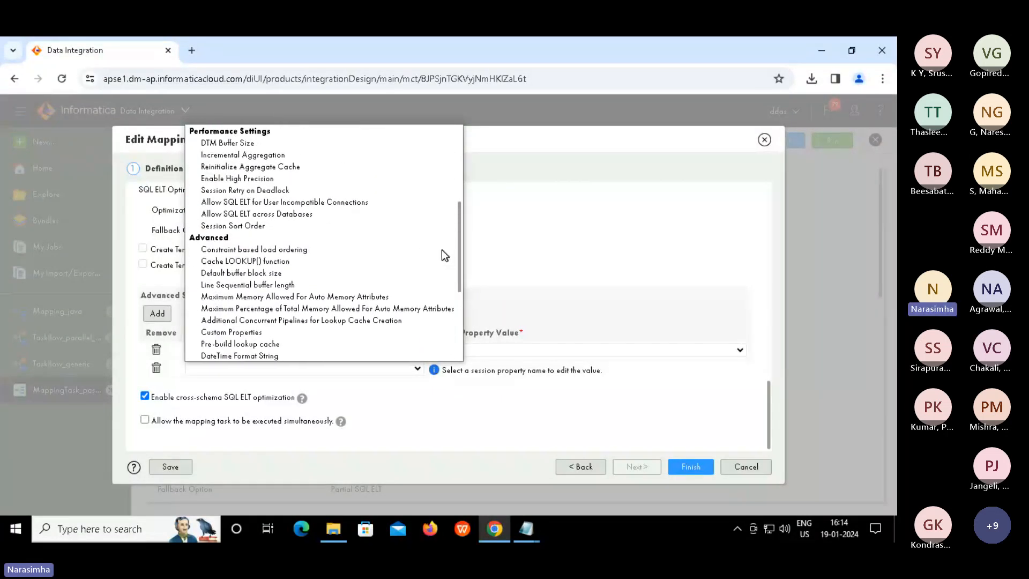
{"action": "scroll", "coordinate": [440, 245], "scroll_direction": "up", "scroll_amount": 2}
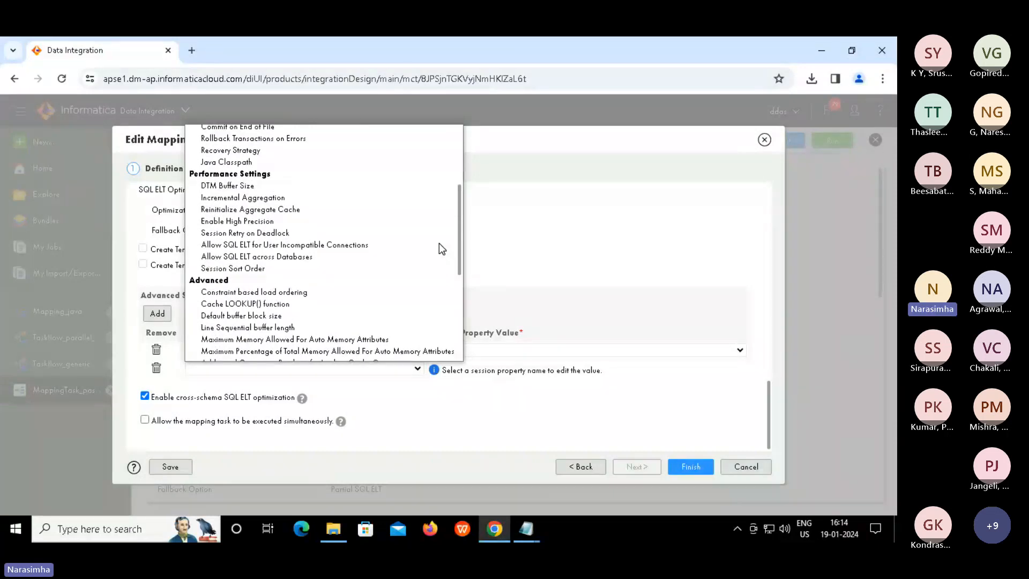
{"action": "scroll", "coordinate": [434, 238], "scroll_direction": "up", "scroll_amount": 3}
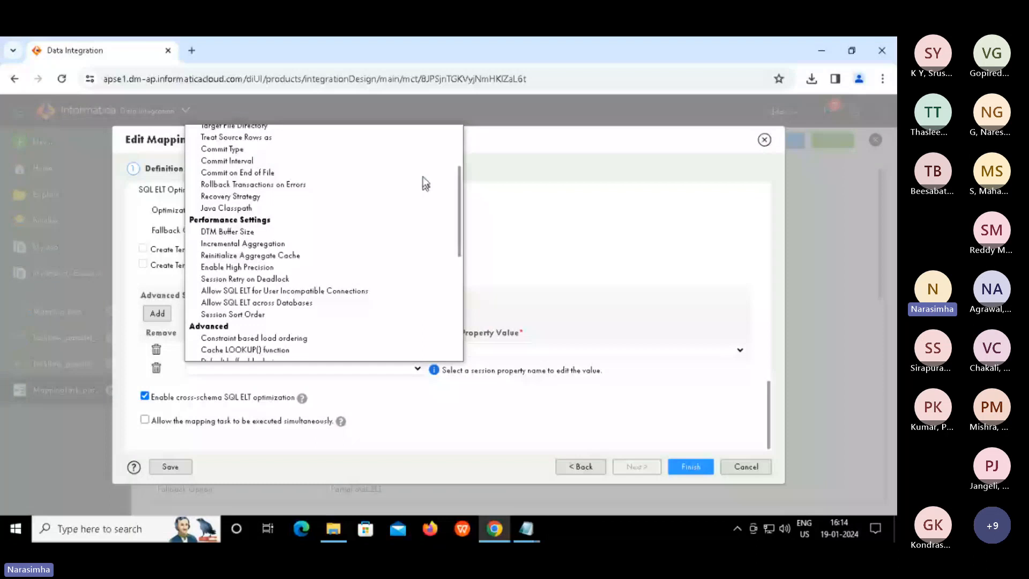
{"action": "scroll", "coordinate": [425, 184], "scroll_direction": "up", "scroll_amount": 4}
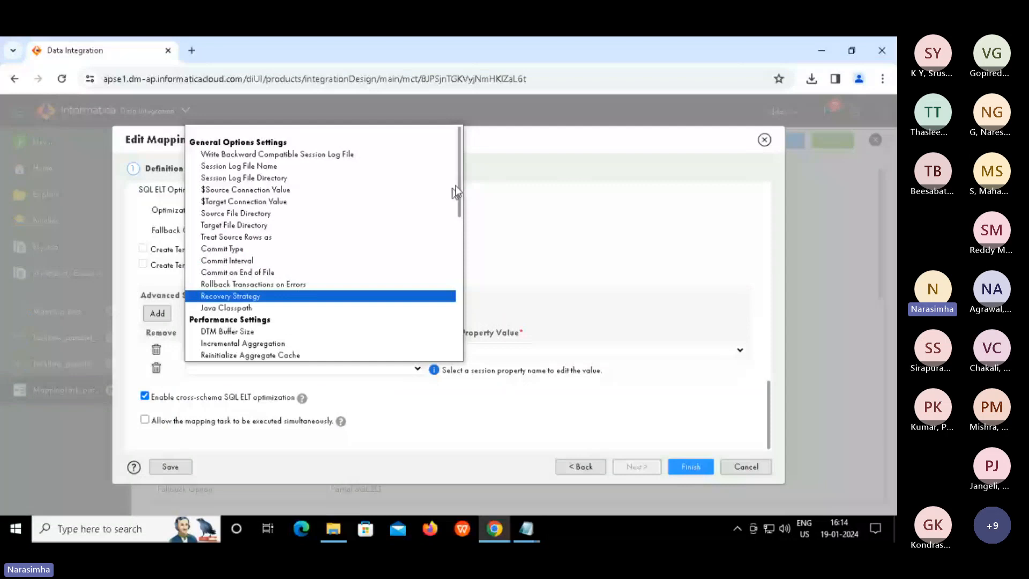
{"action": "left_click_drag", "start_coordinate": [455, 189], "coordinate": [457, 219]}
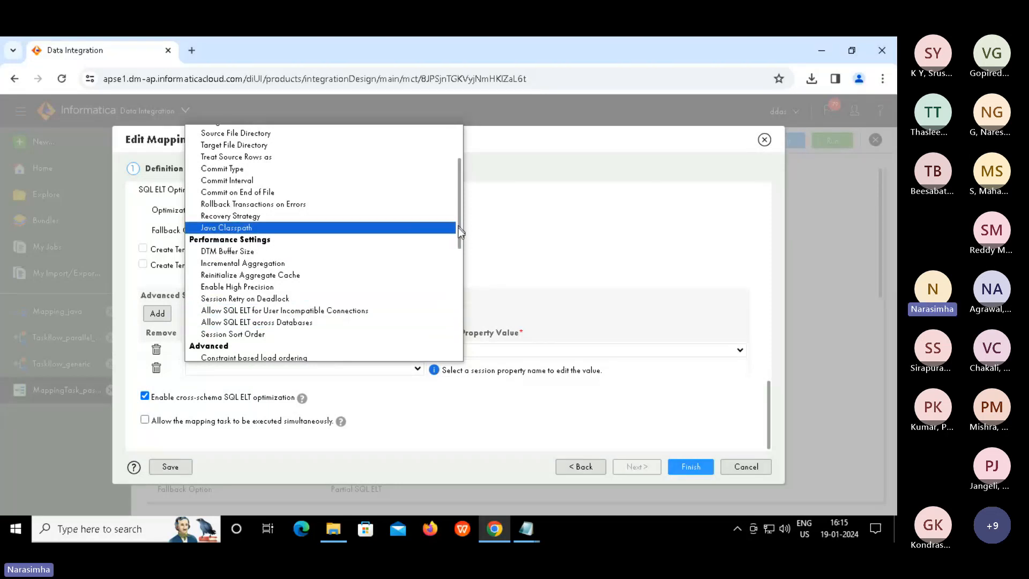
{"action": "left_click_drag", "start_coordinate": [459, 224], "coordinate": [457, 251]}
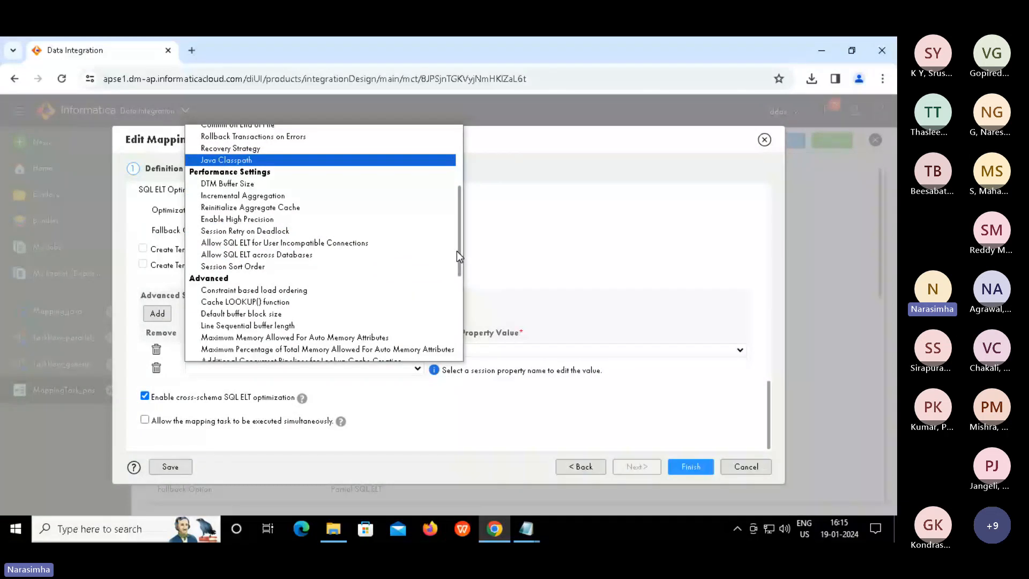
{"action": "left_click_drag", "start_coordinate": [460, 255], "coordinate": [456, 320]}
{"action": "scroll", "coordinate": [456, 320], "scroll_direction": "down", "scroll_amount": 1}
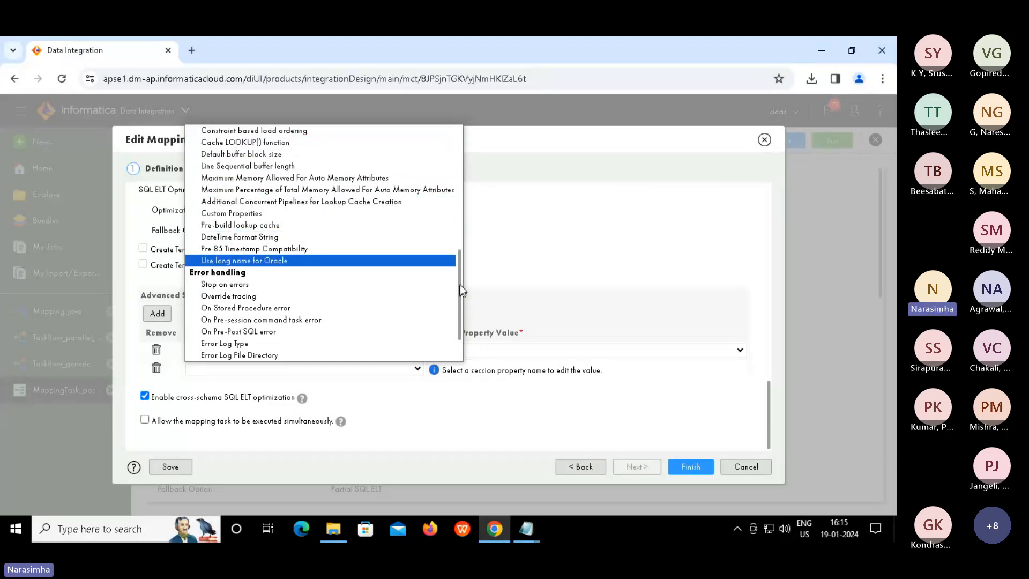
{"action": "left_click_drag", "start_coordinate": [460, 286], "coordinate": [465, 366]}
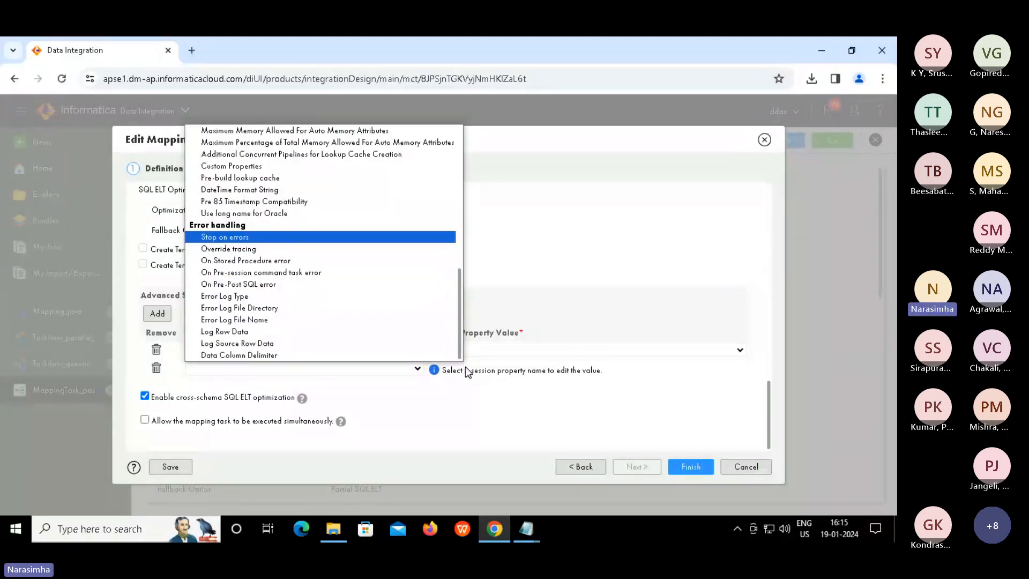
{"action": "left_click", "coordinate": [571, 399]}
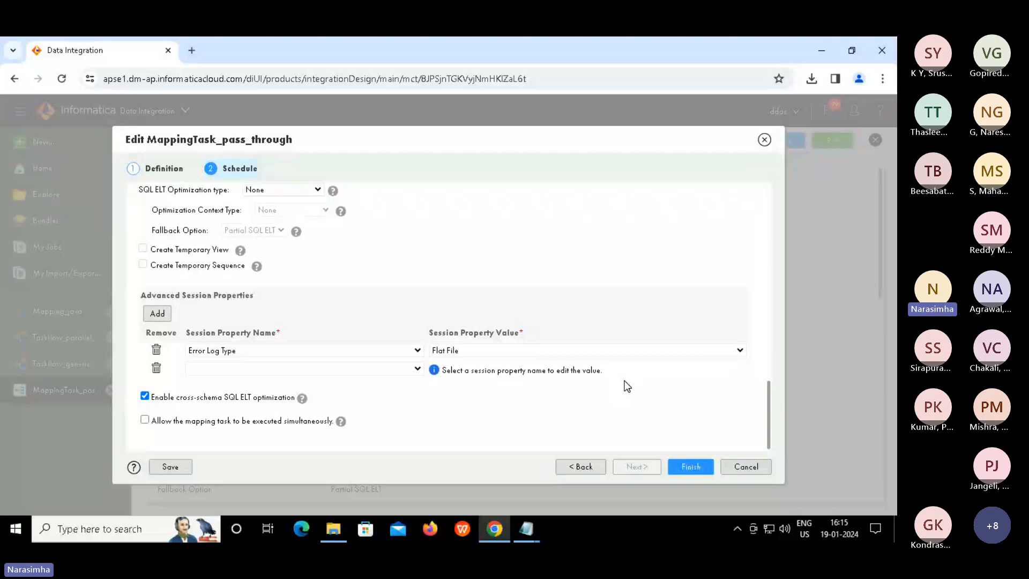
Cancel the MappingTask_pass_through edits, close that task, and start a New asset
{"action": "left_click", "coordinate": [744, 471]}
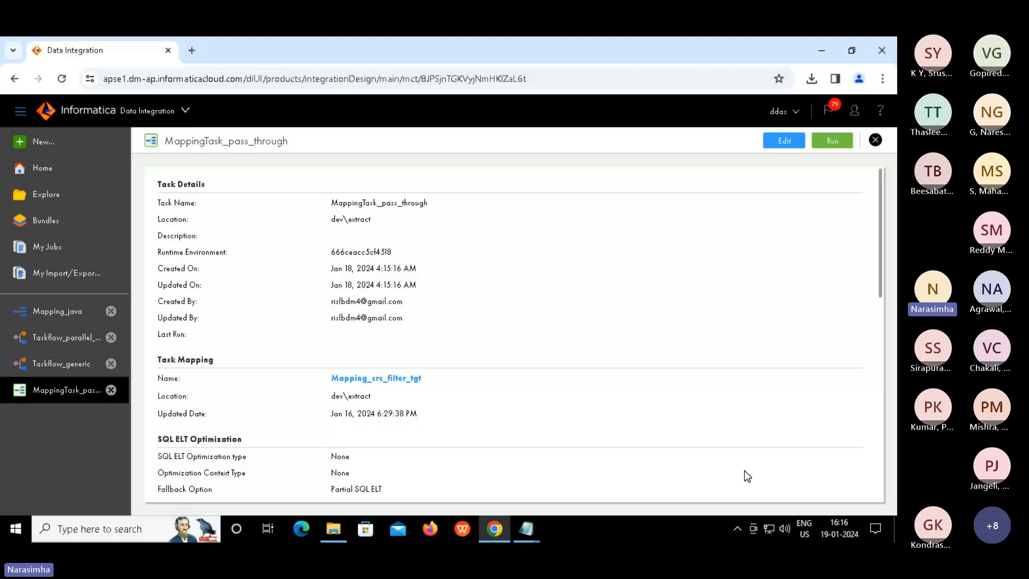
{"action": "left_click", "coordinate": [876, 141]}
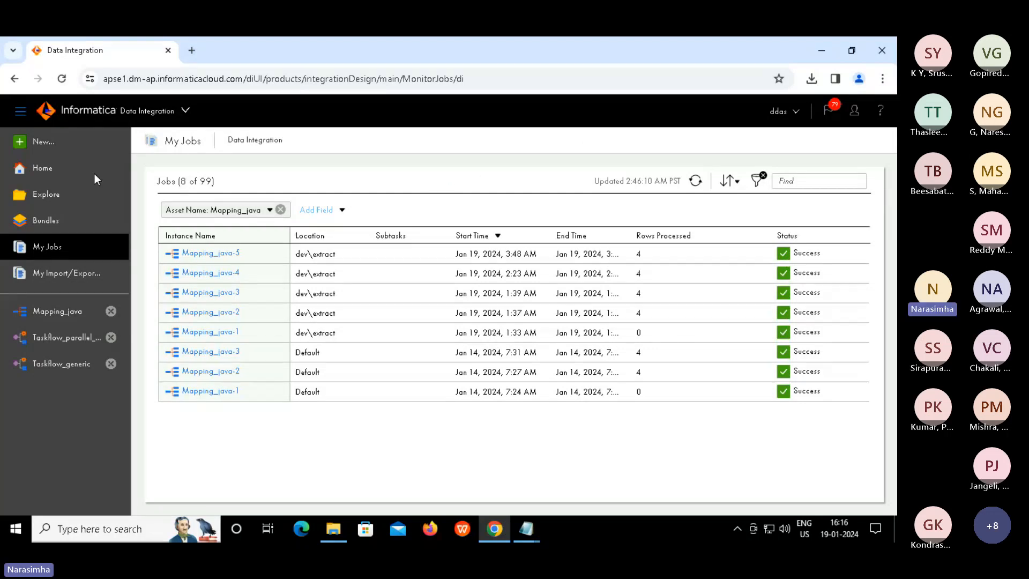
{"action": "left_click", "coordinate": [37, 144]}
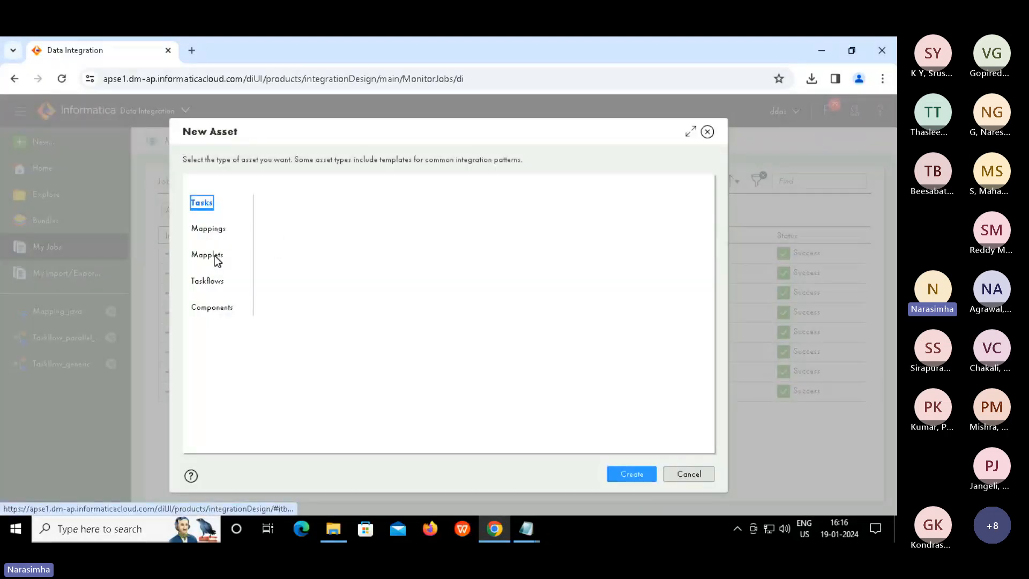
Create a plain Mapplet from the Mapplets category, opening Mapplet1
{"action": "left_click", "coordinate": [208, 255]}
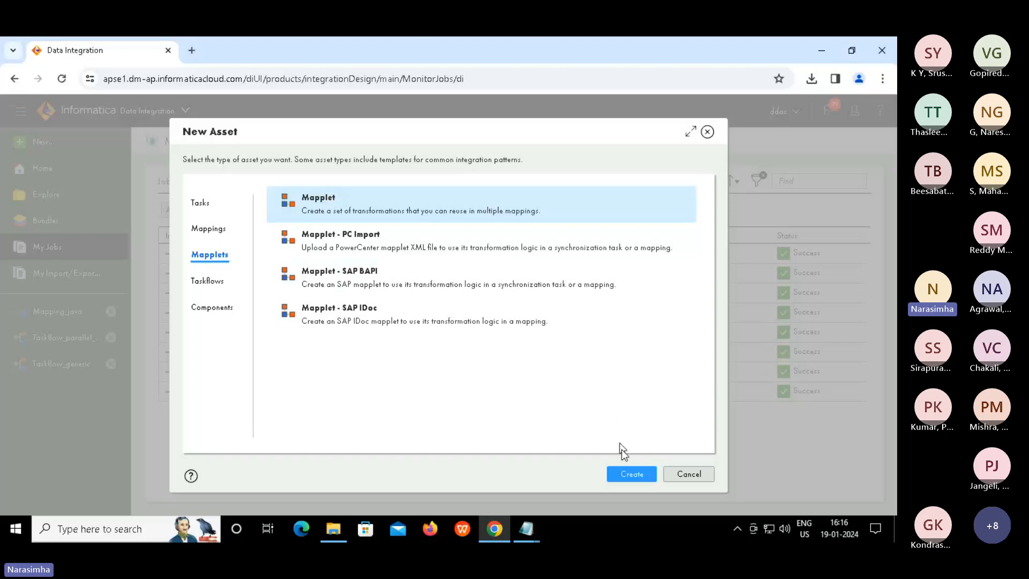
{"action": "left_click", "coordinate": [626, 474]}
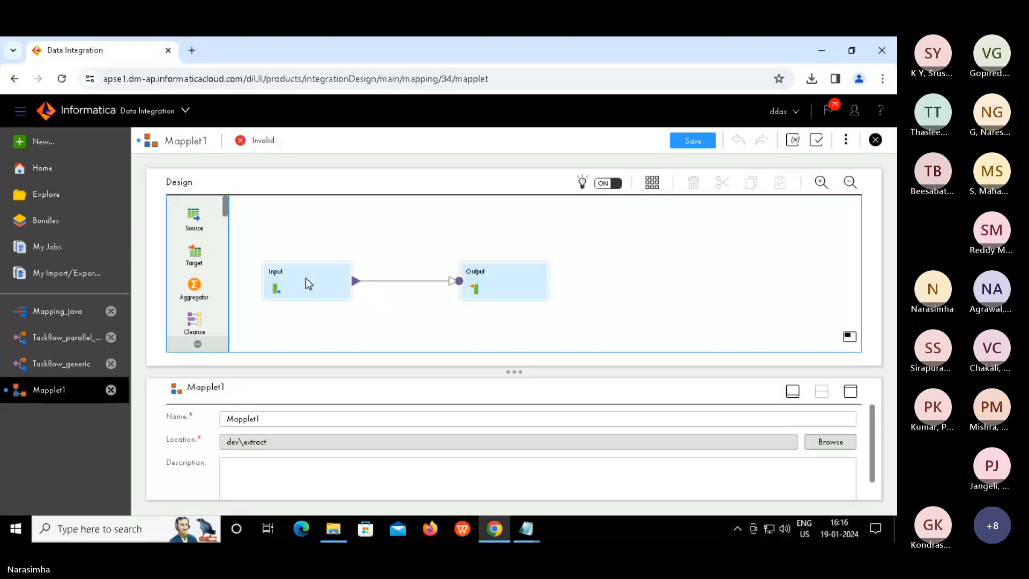
Add NewField as an input field on the mapplet's Input node
{"action": "left_click", "coordinate": [310, 279]}
{"action": "left_click", "coordinate": [496, 284]}
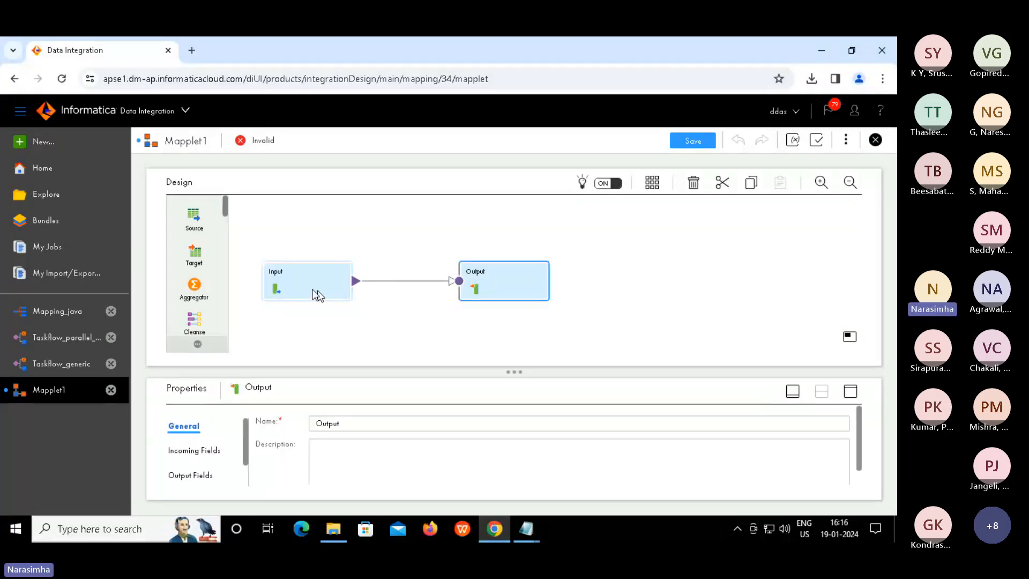
{"action": "left_click", "coordinate": [309, 287]}
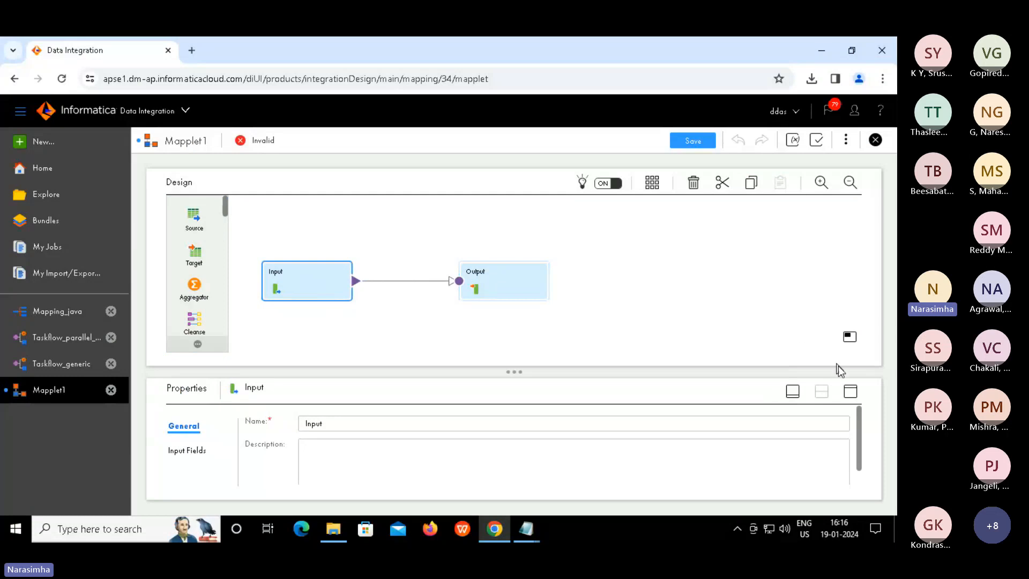
{"action": "left_click", "coordinate": [850, 391]}
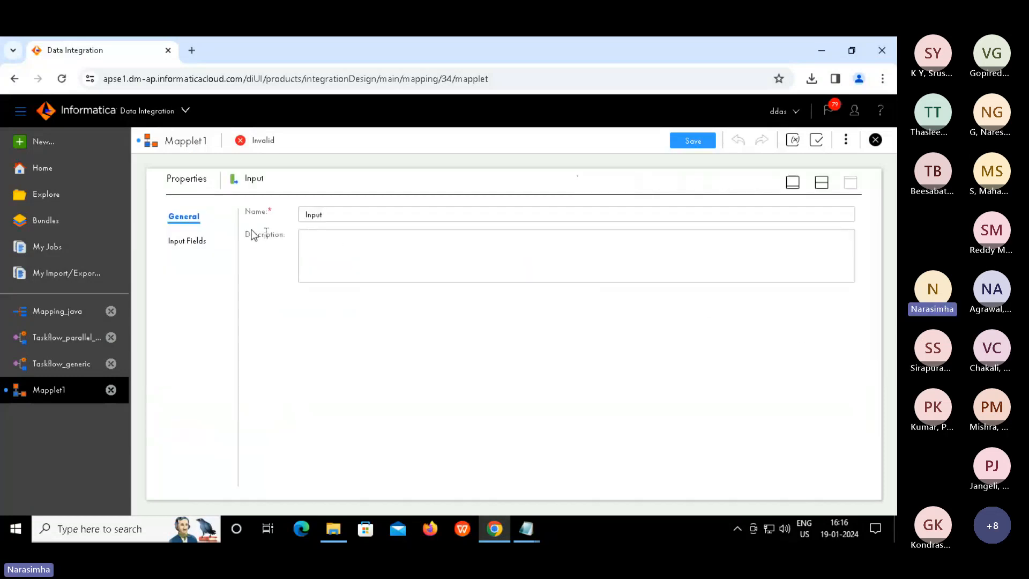
{"action": "left_click", "coordinate": [191, 244]}
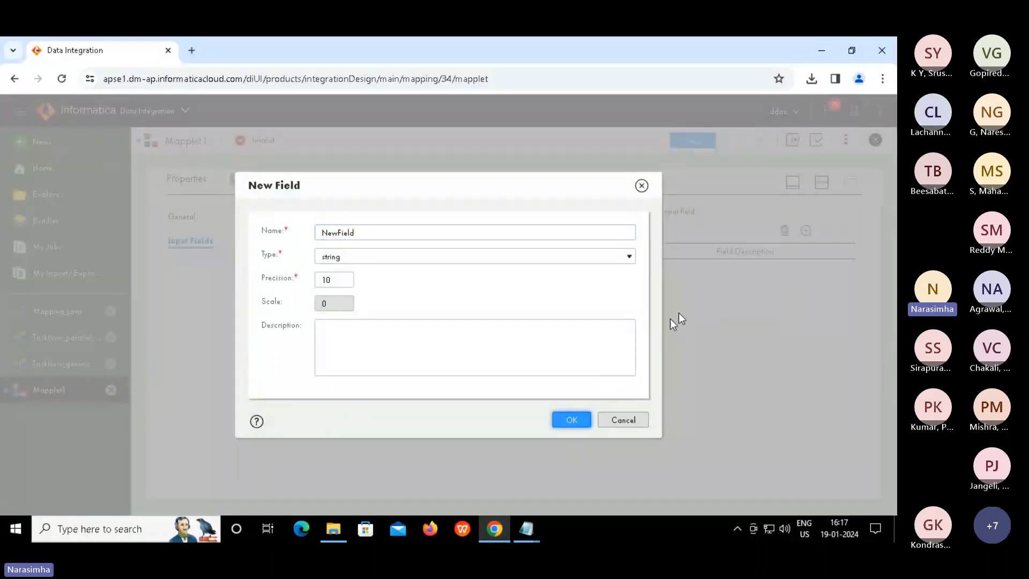
{"action": "key", "text": "Return"}
Add NewField as an output field on the Output node
{"action": "left_click", "coordinate": [821, 183]}
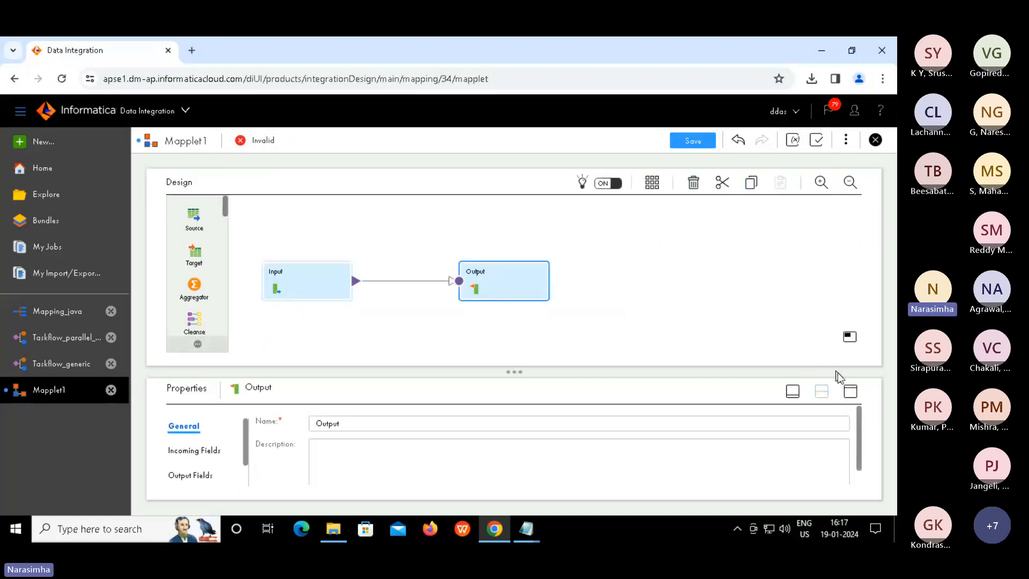
{"action": "left_click", "coordinate": [851, 391]}
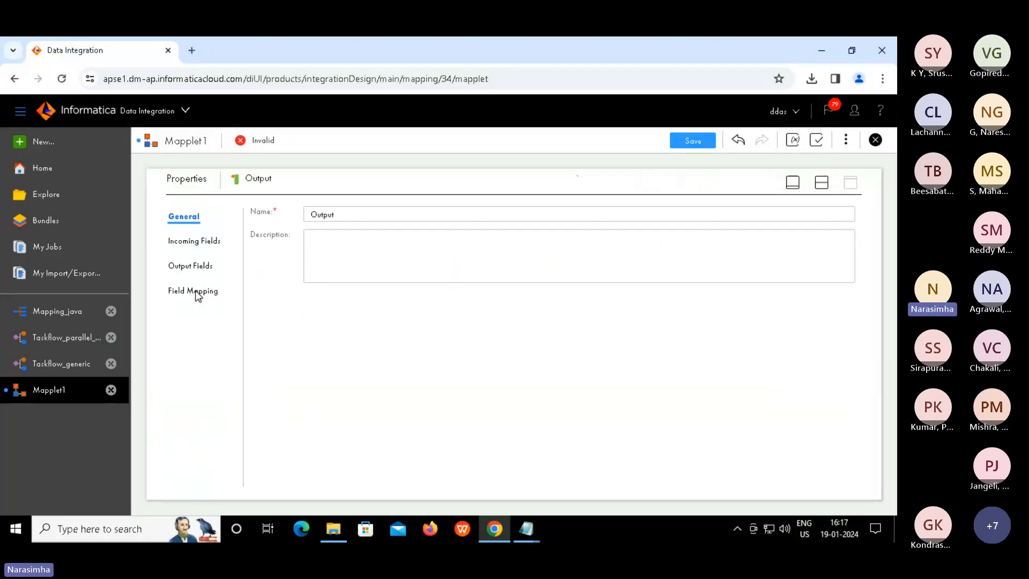
{"action": "left_click", "coordinate": [207, 266]}
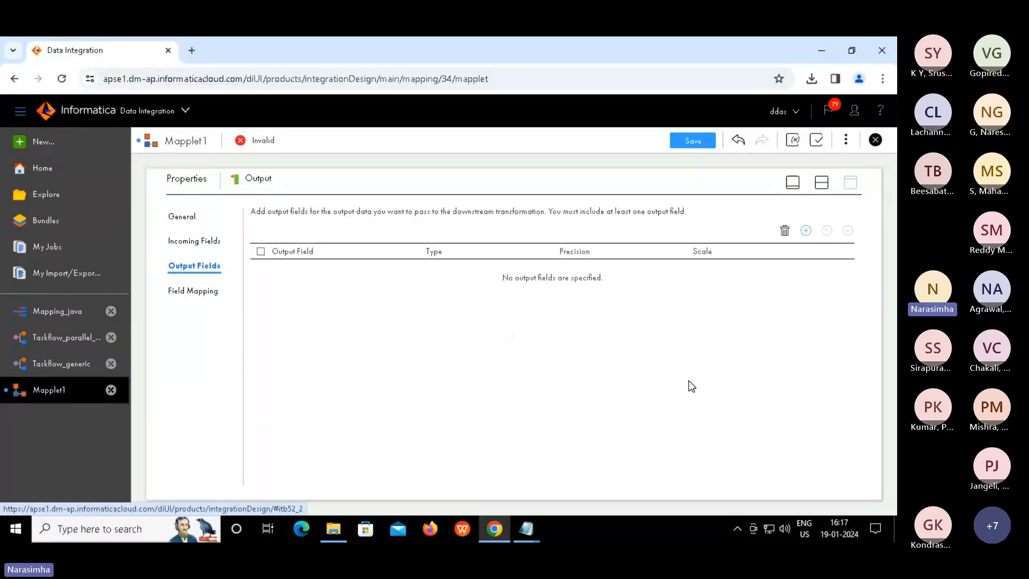
{"action": "left_click", "coordinate": [806, 231]}
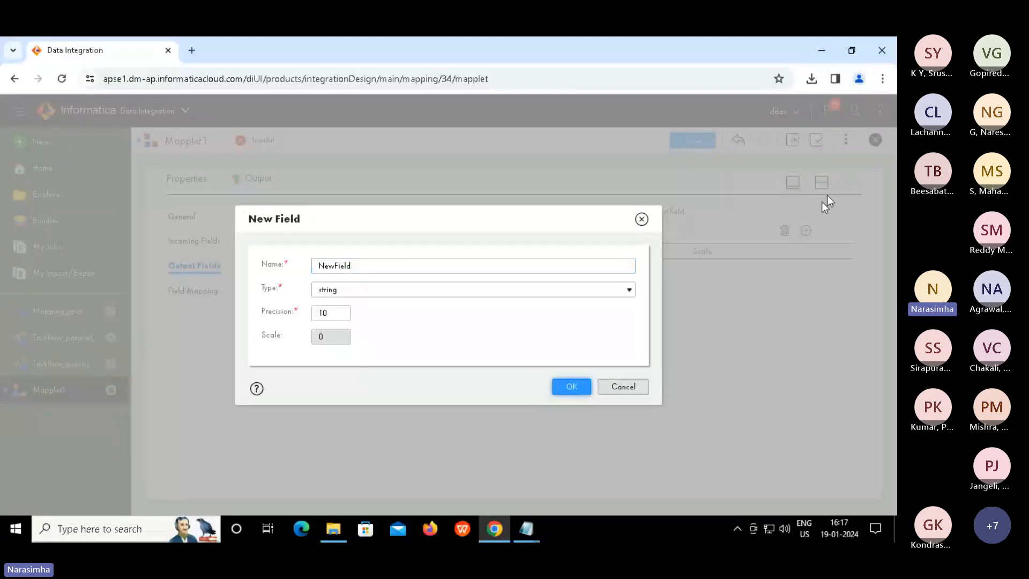
{"action": "key", "text": "Return"}
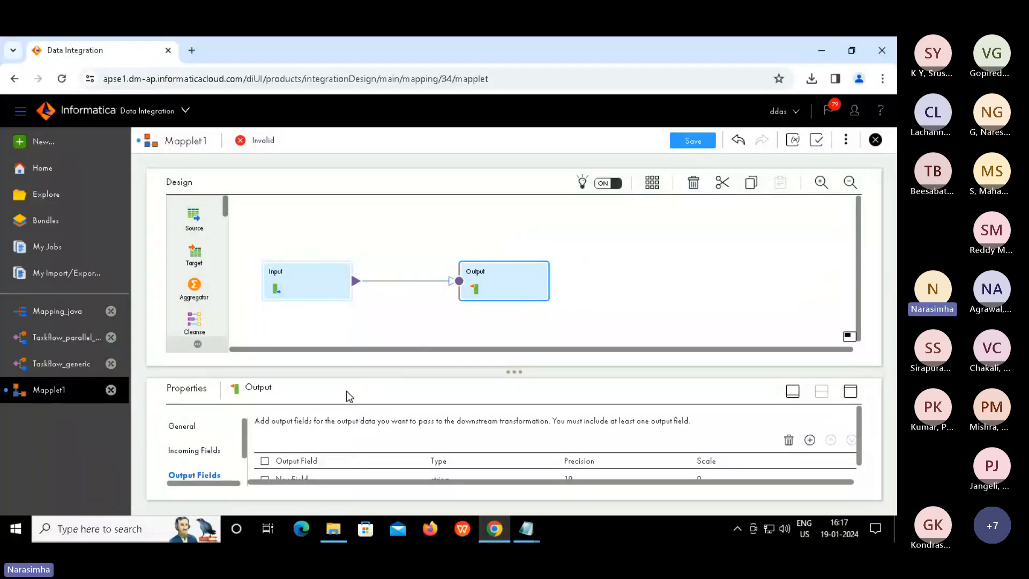
Rename the mapplet to Mapplet_reuse and save it
{"action": "left_click", "coordinate": [469, 319]}
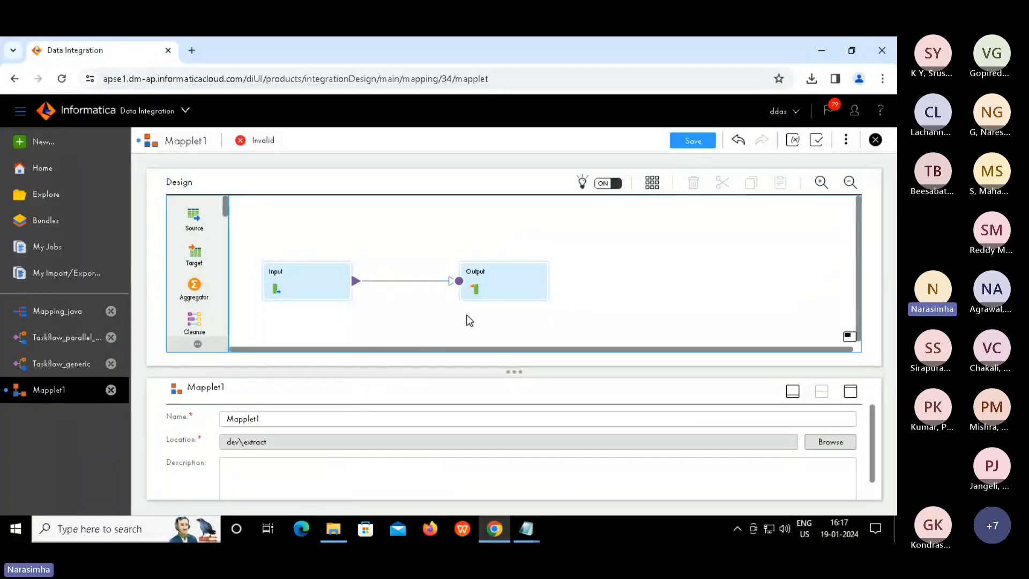
{"action": "left_click", "coordinate": [286, 419]}
{"action": "type", "text": "_"}
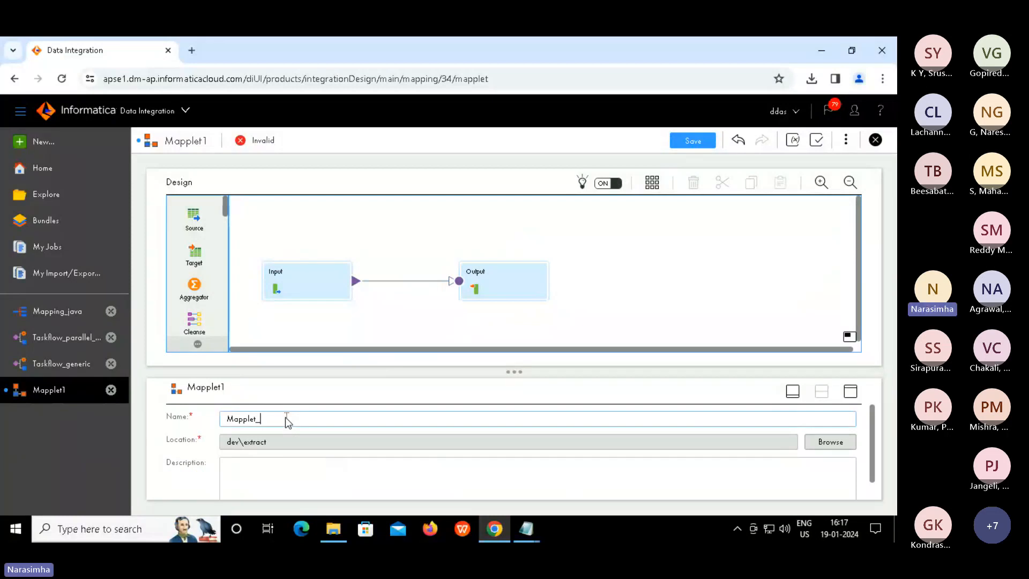
{"action": "type", "text": "reuse"}
{"action": "left_click", "coordinate": [695, 142]}
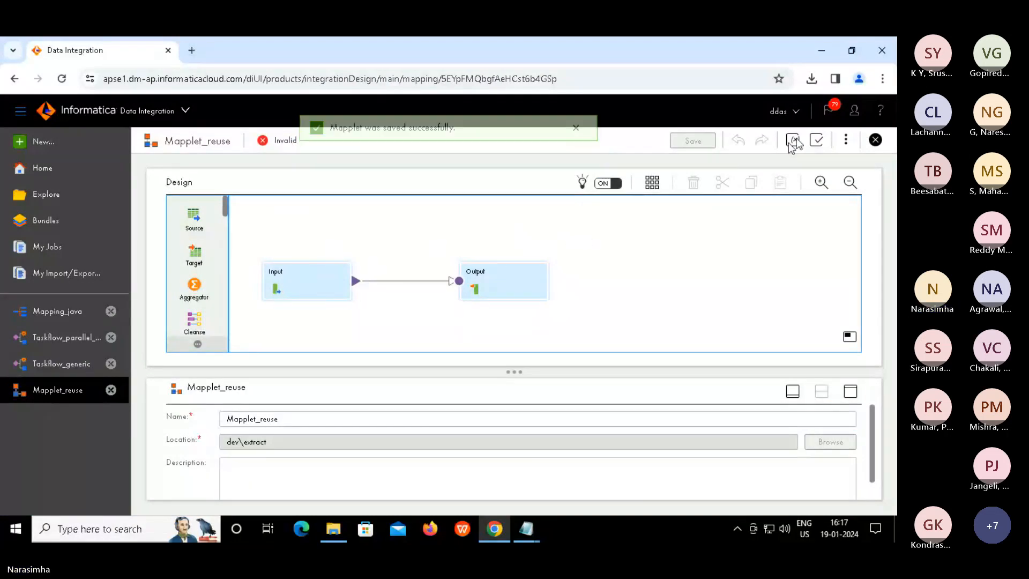
Fix the Output validation error by mapping incoming NewField to output NewField, then save Mapplet_reuse
{"action": "left_click", "coordinate": [816, 140]}
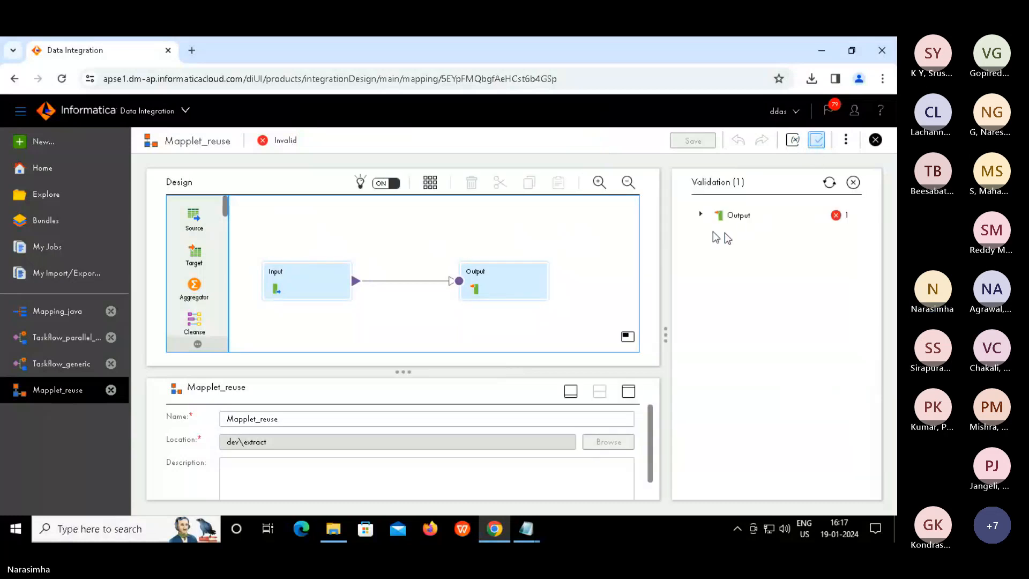
{"action": "left_click", "coordinate": [700, 215]}
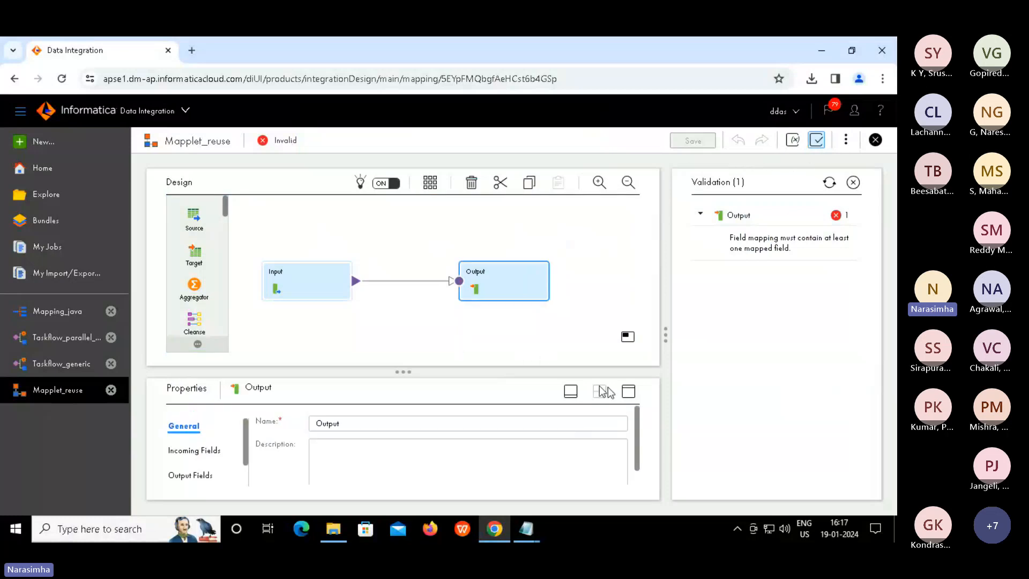
{"action": "left_click", "coordinate": [629, 391]}
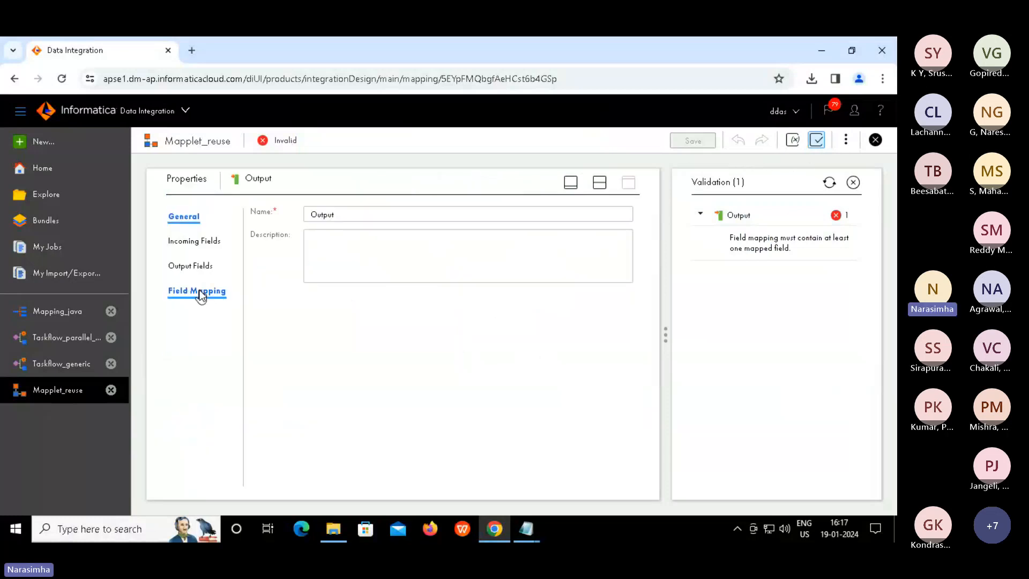
{"action": "left_click", "coordinate": [200, 295]}
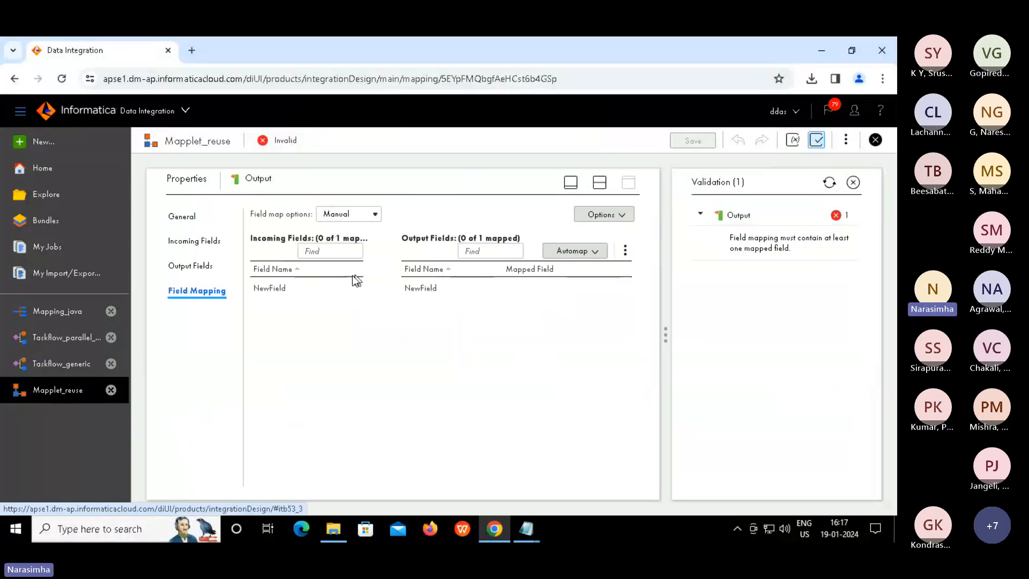
{"action": "left_click_drag", "start_coordinate": [340, 282], "coordinate": [483, 287]}
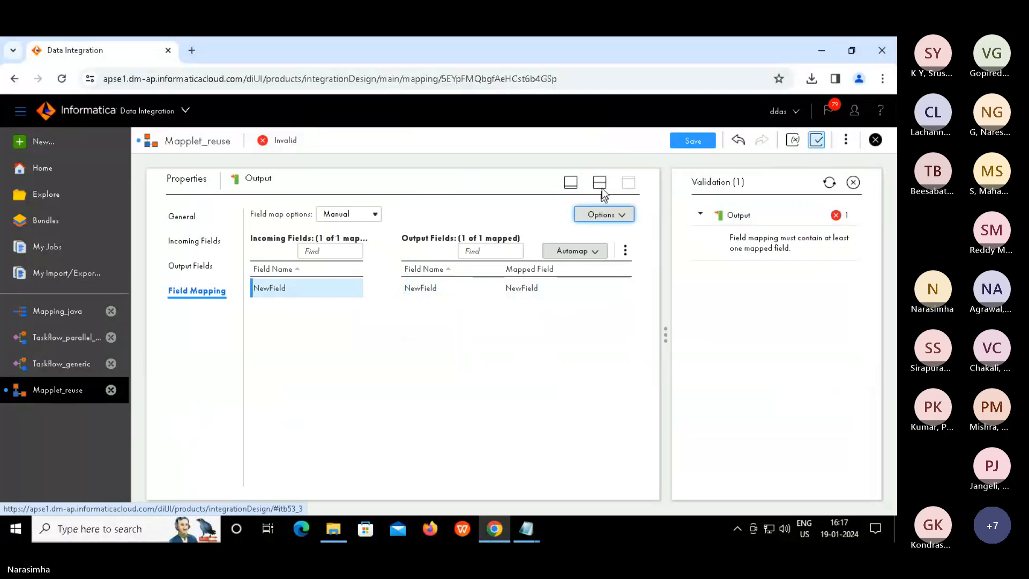
{"action": "left_click", "coordinate": [601, 184]}
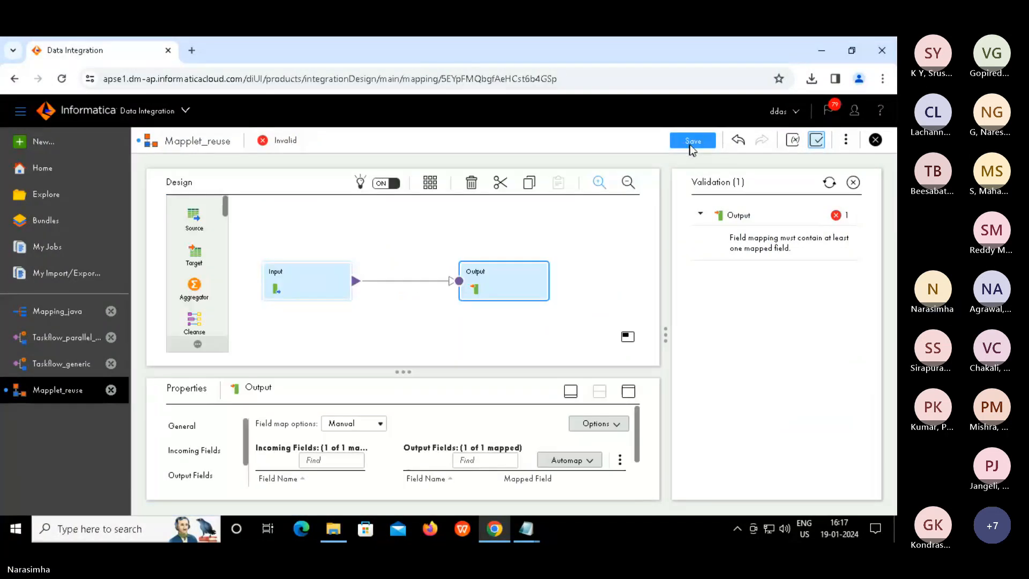
{"action": "left_click", "coordinate": [693, 143]}
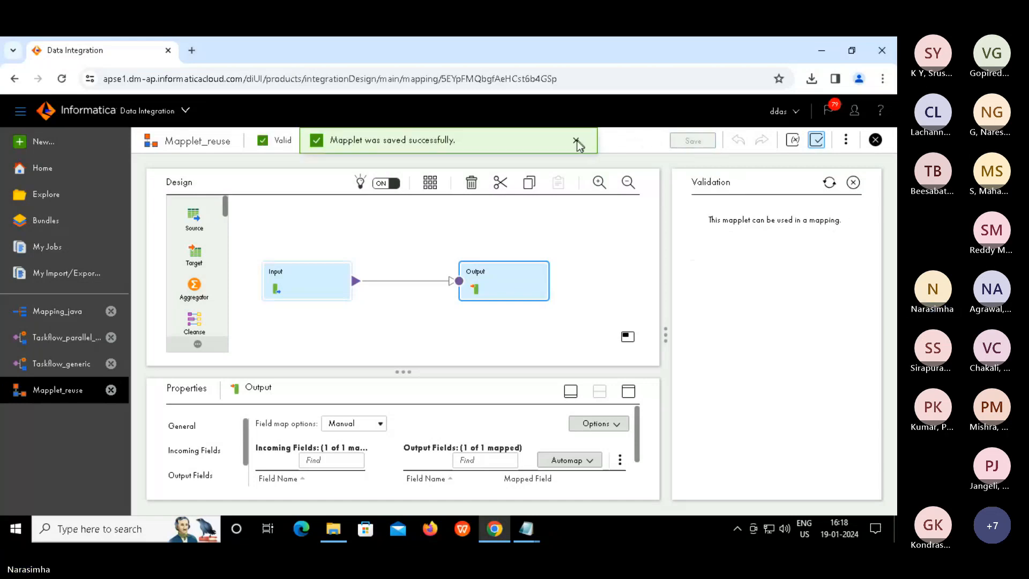
{"action": "left_click", "coordinate": [817, 140]}
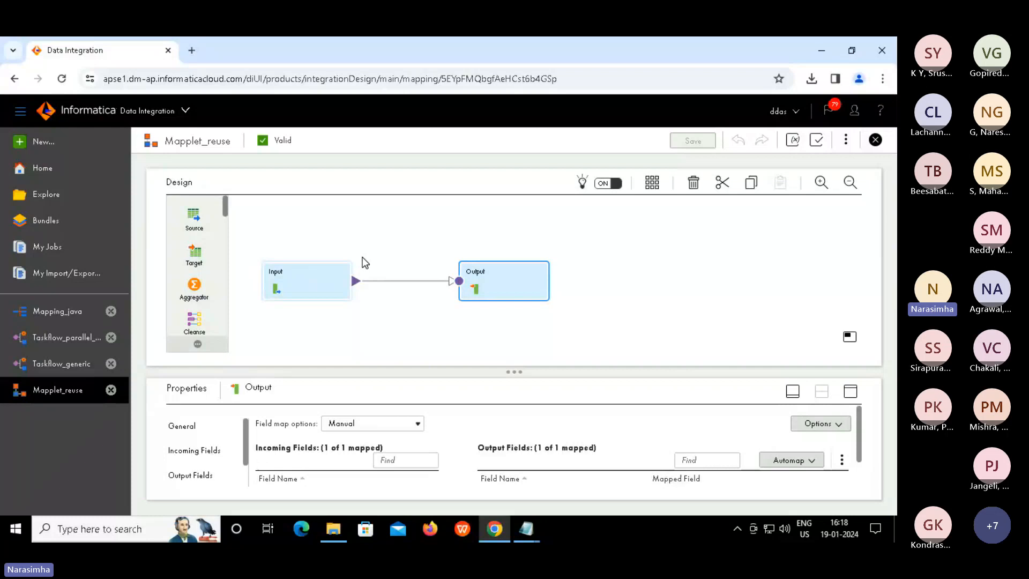
Create Mapping2 from the New Asset dialog's Mappings > Mapping type
{"action": "left_click", "coordinate": [43, 141]}
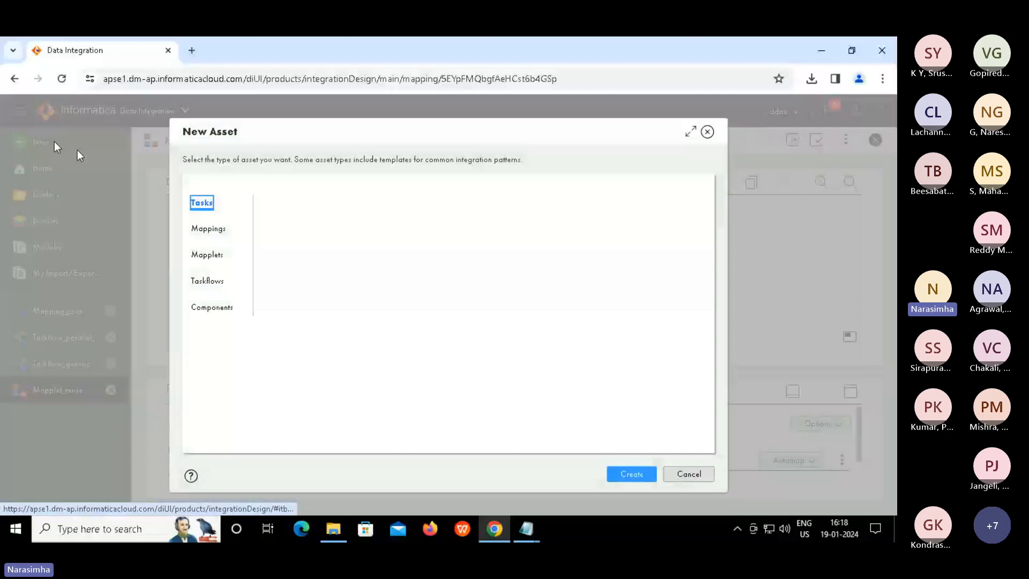
{"action": "left_click", "coordinate": [212, 231]}
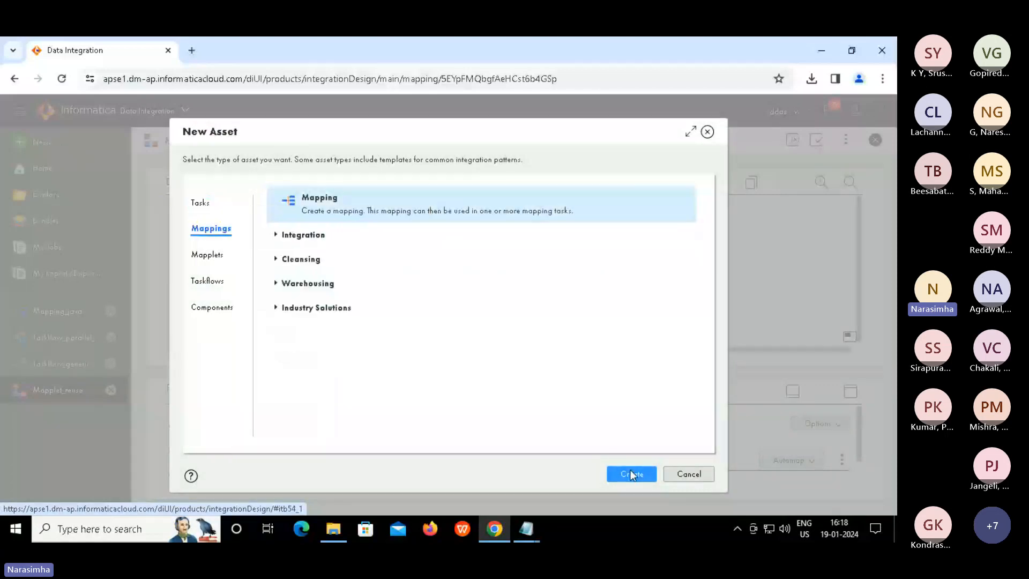
{"action": "key", "text": "Return"}
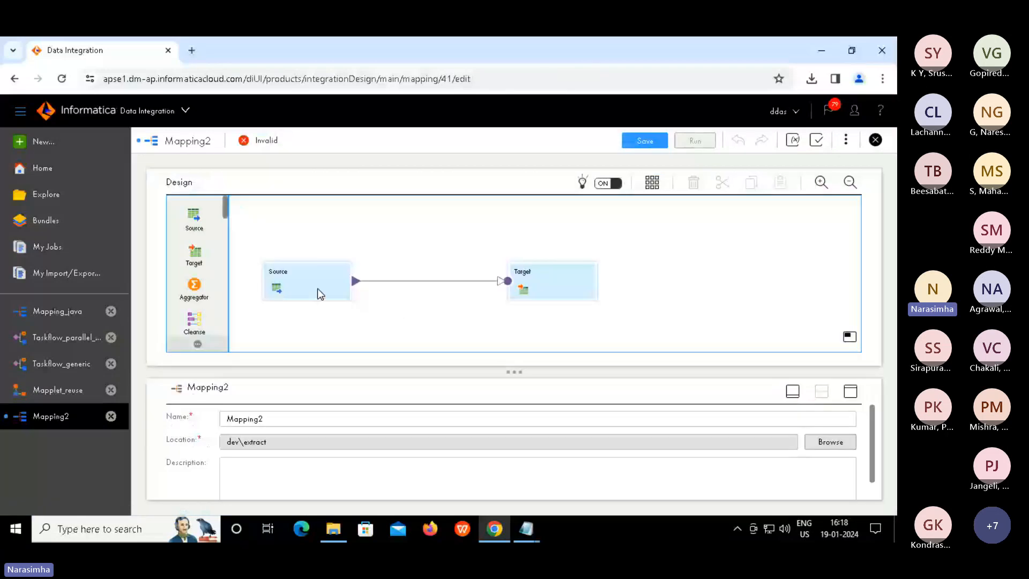
Place a Mapplet transformation between Source and Target and show its Mapplet properties enlarged
{"action": "left_click", "coordinate": [288, 278]}
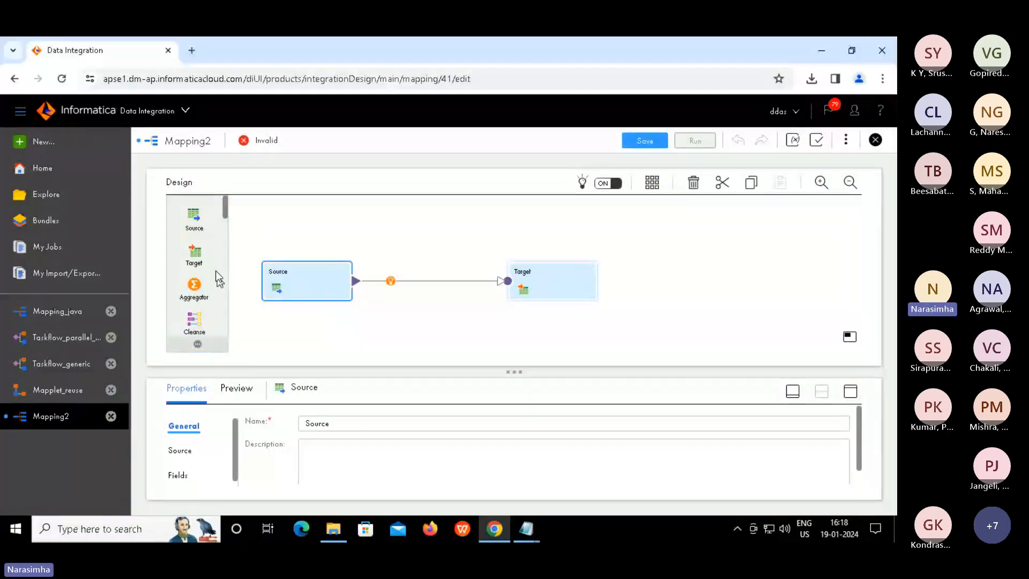
{"action": "left_click_drag", "start_coordinate": [225, 210], "coordinate": [398, 274]}
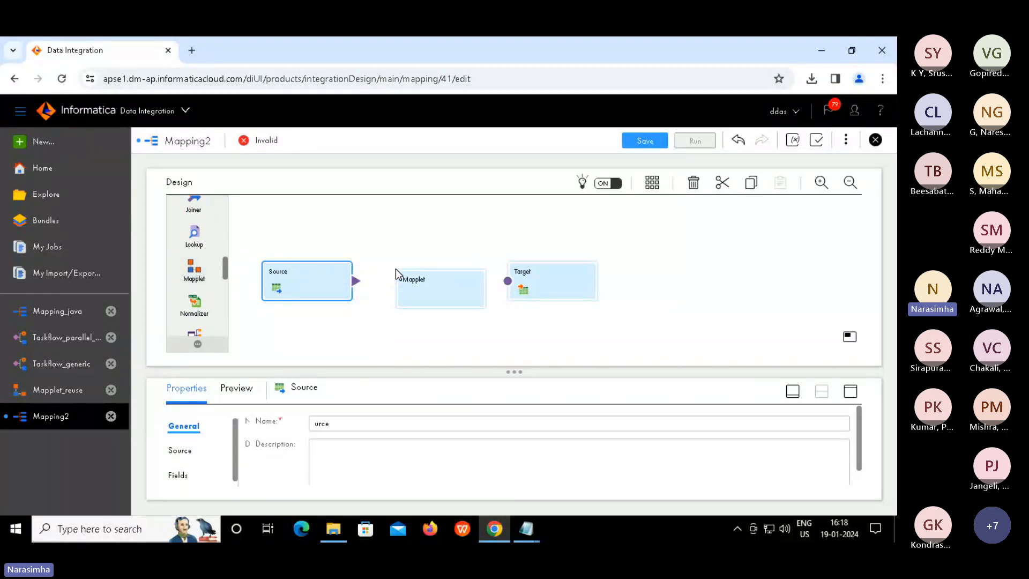
{"action": "left_click", "coordinate": [406, 283]}
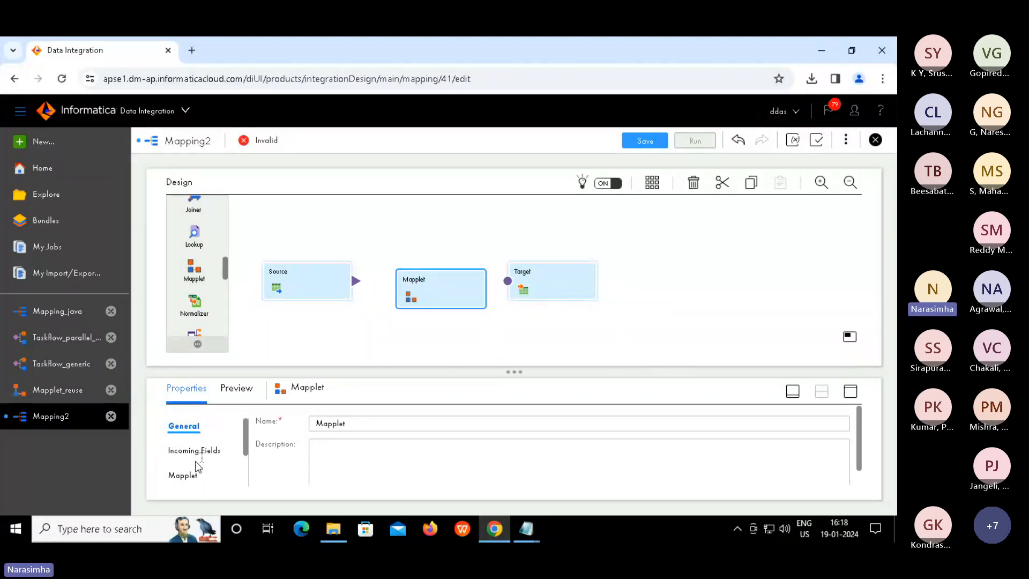
{"action": "left_click", "coordinate": [184, 476]}
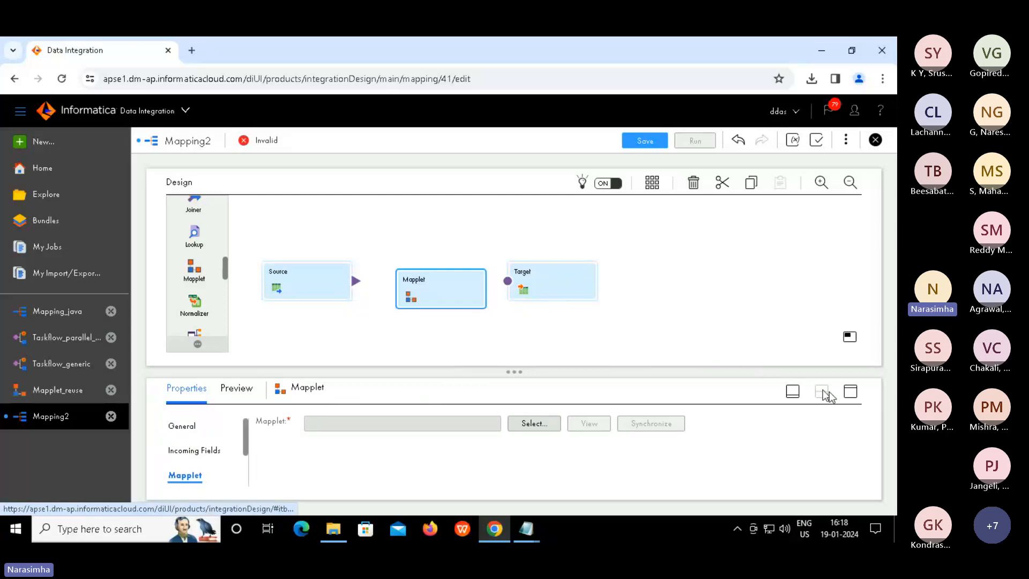
{"action": "left_click", "coordinate": [856, 401]}
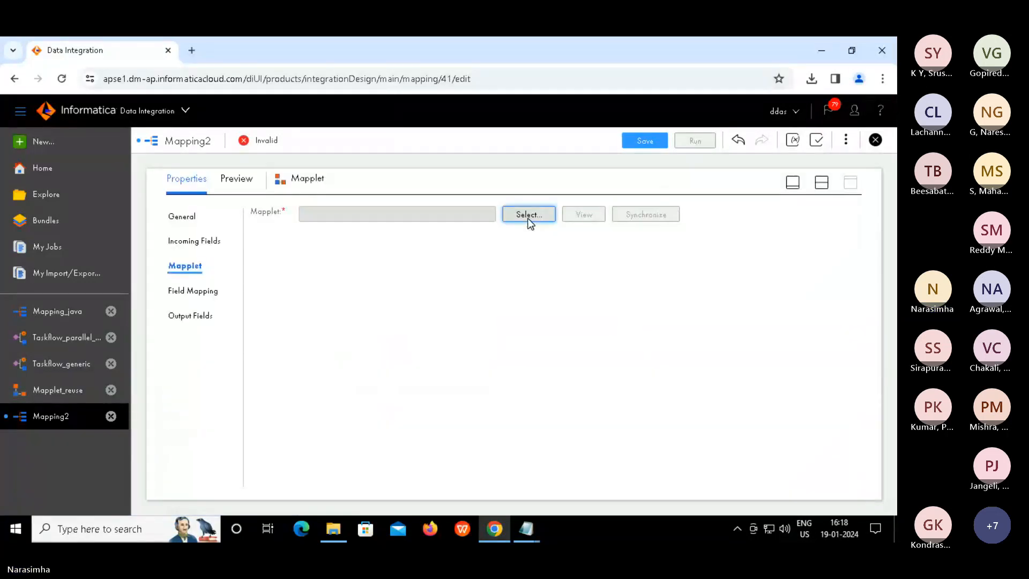
Choose dev\extract\Mapplet_reuse as the Mapplet transformation's mapplet
{"action": "left_click", "coordinate": [529, 215]}
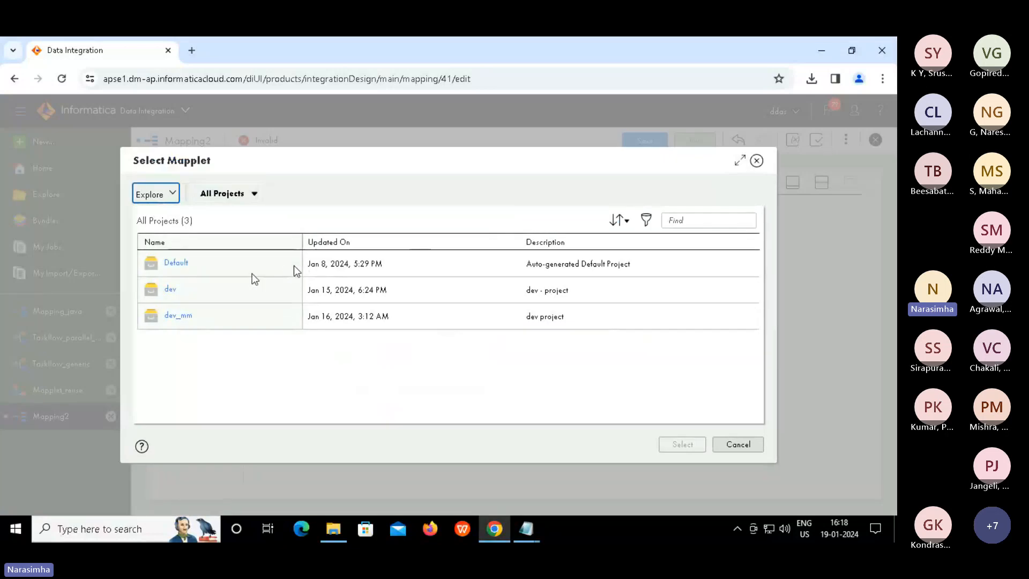
{"action": "left_click", "coordinate": [170, 289]}
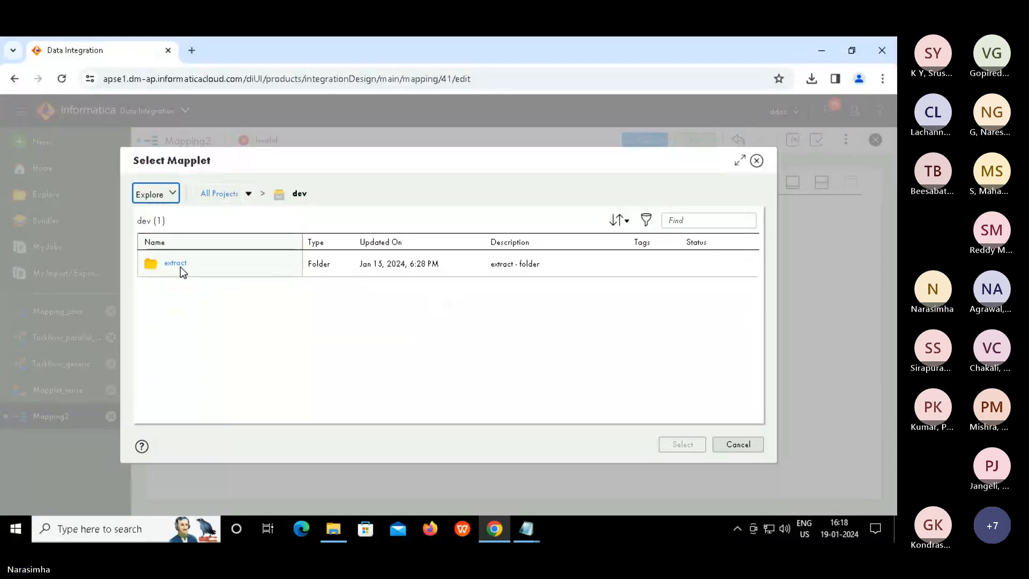
{"action": "left_click", "coordinate": [179, 265]}
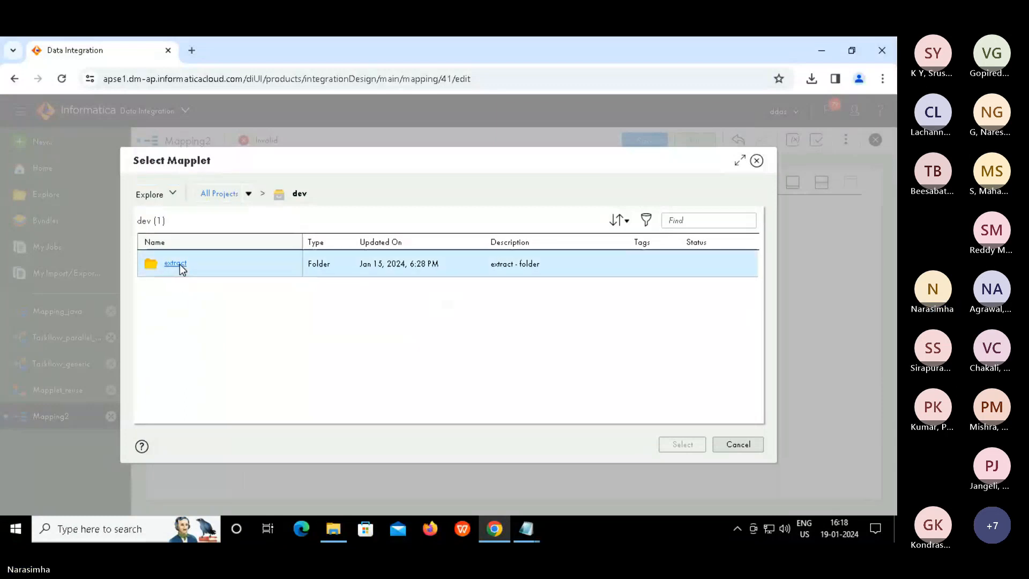
{"action": "left_click", "coordinate": [179, 265]}
{"action": "left_click", "coordinate": [179, 265]}
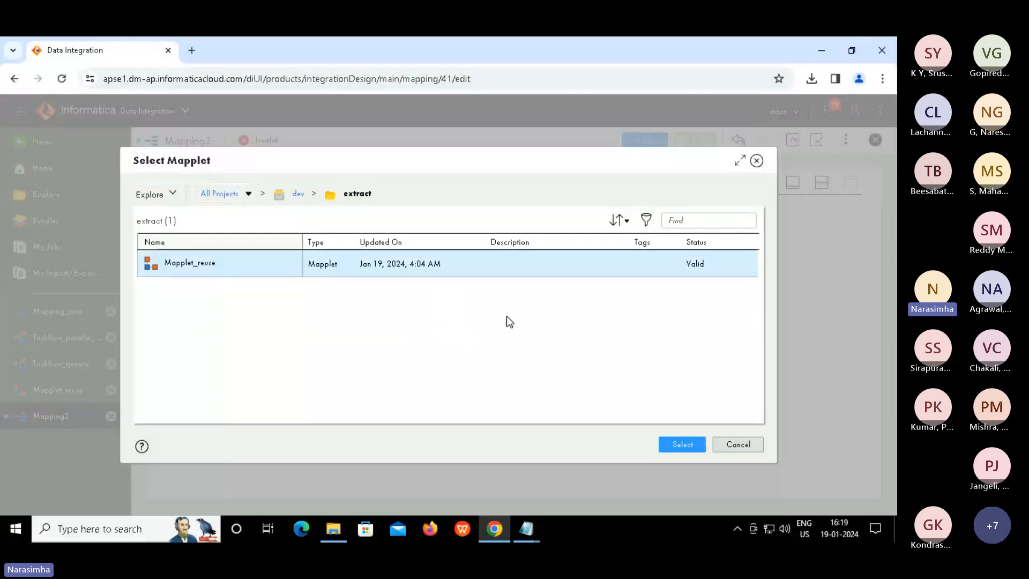
{"action": "left_click", "coordinate": [674, 445]}
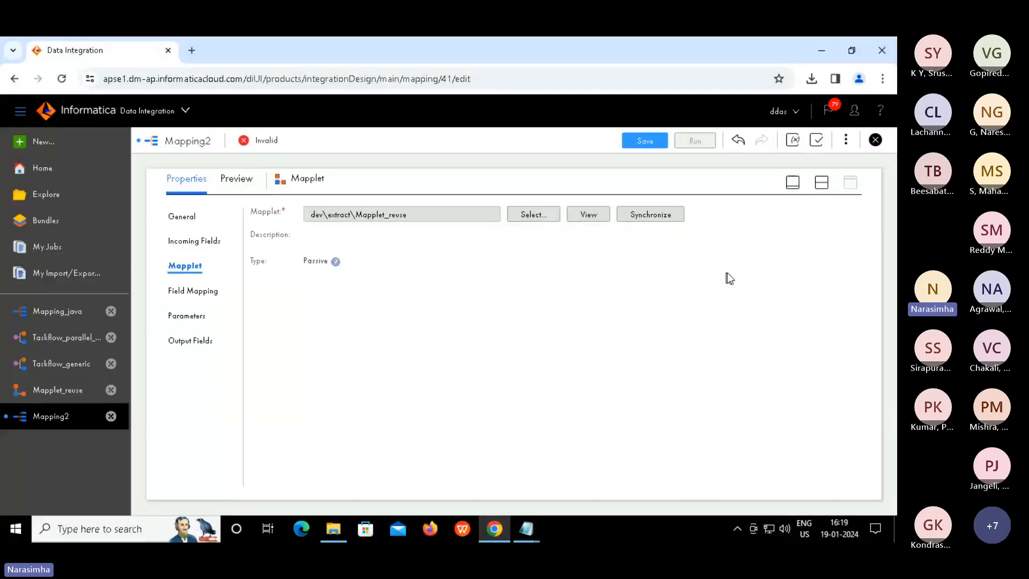
{"action": "left_click", "coordinate": [825, 185]}
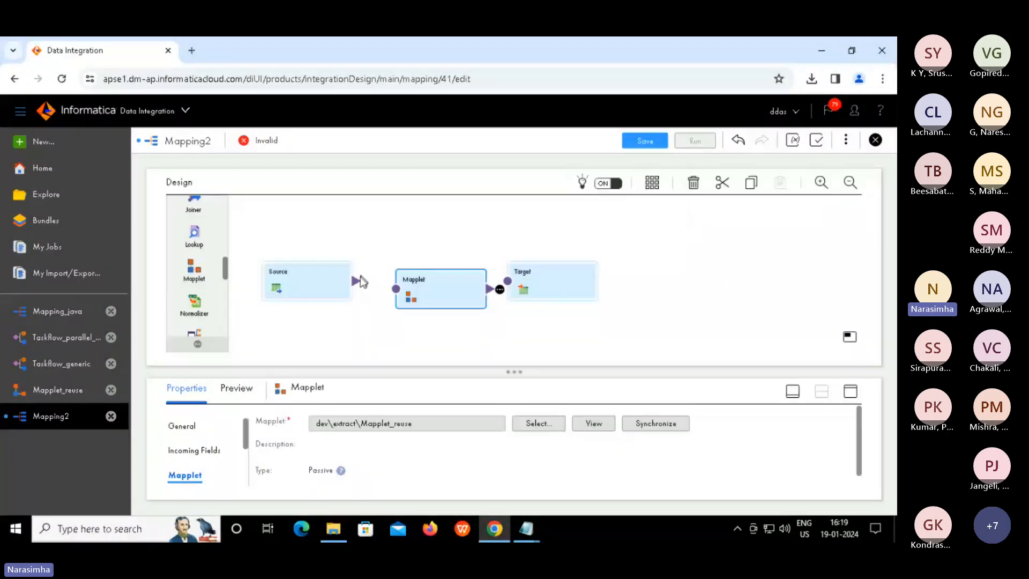
Link Source to the Mapplet and the Mapplet to Target, then expand the Source properties
{"action": "left_click_drag", "start_coordinate": [355, 280], "coordinate": [401, 295]}
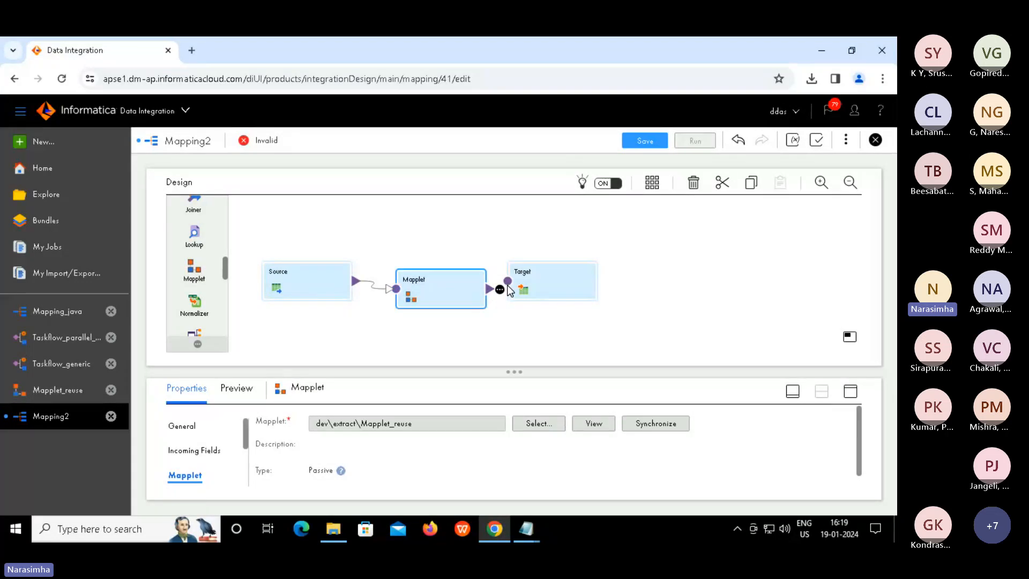
{"action": "left_click_drag", "start_coordinate": [510, 288], "coordinate": [508, 282]}
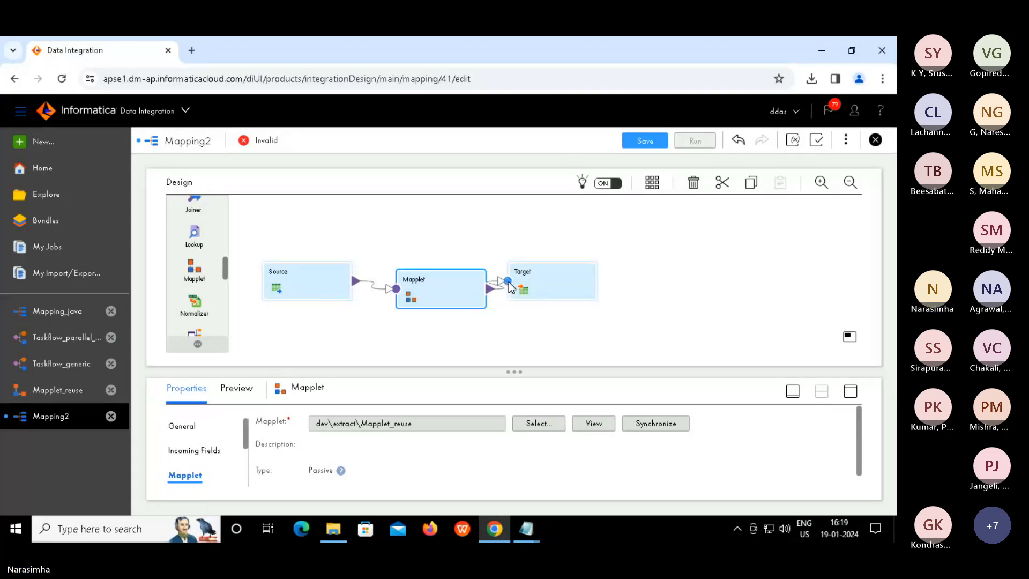
{"action": "left_click", "coordinate": [315, 293]}
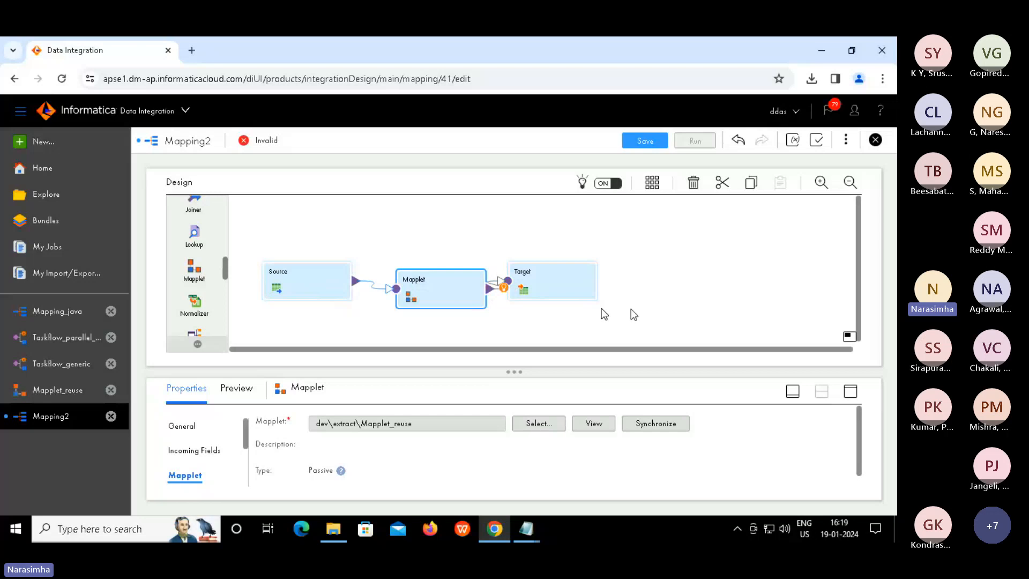
{"action": "left_click", "coordinate": [850, 394]}
Set the Source connection to source_file_connection with seq_1.txt as the source object
{"action": "left_click", "coordinate": [190, 242]}
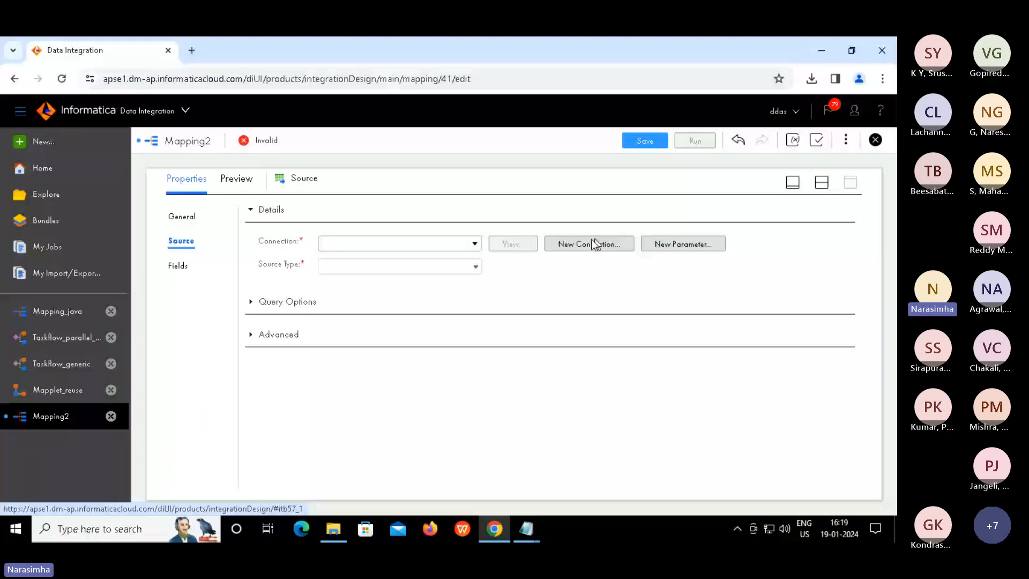
{"action": "left_click", "coordinate": [408, 244]}
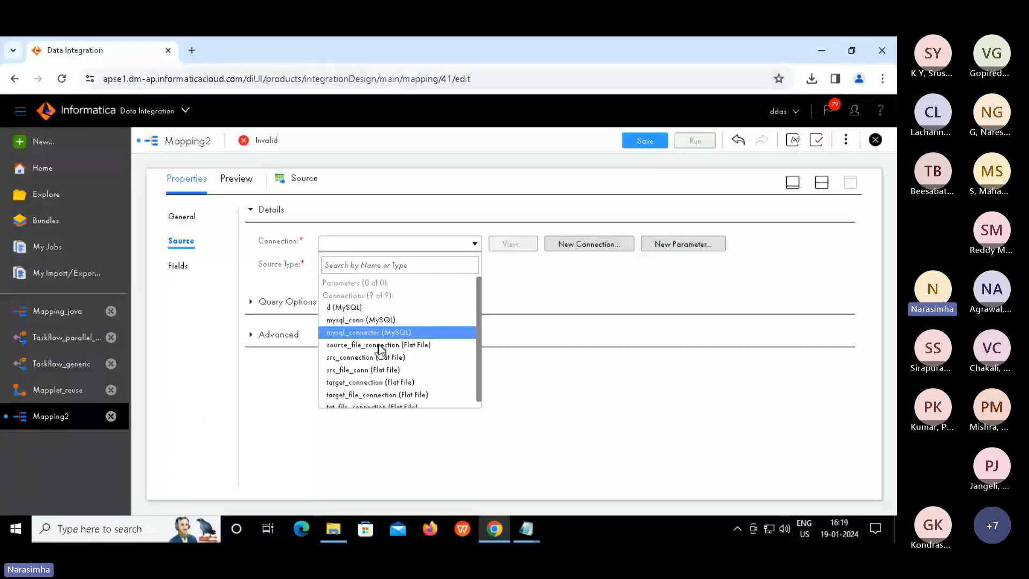
{"action": "left_click", "coordinate": [379, 346]}
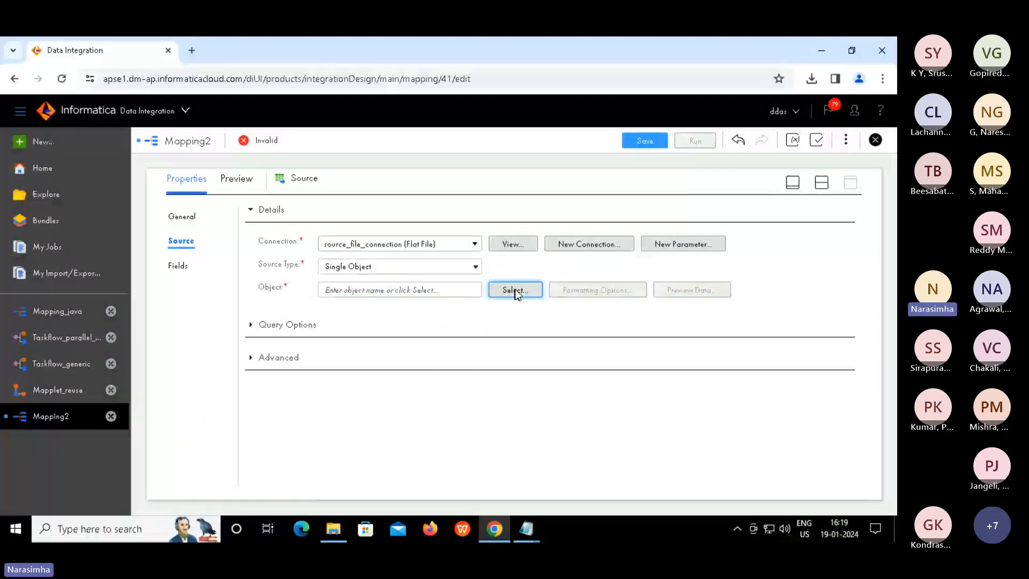
{"action": "left_click", "coordinate": [515, 291]}
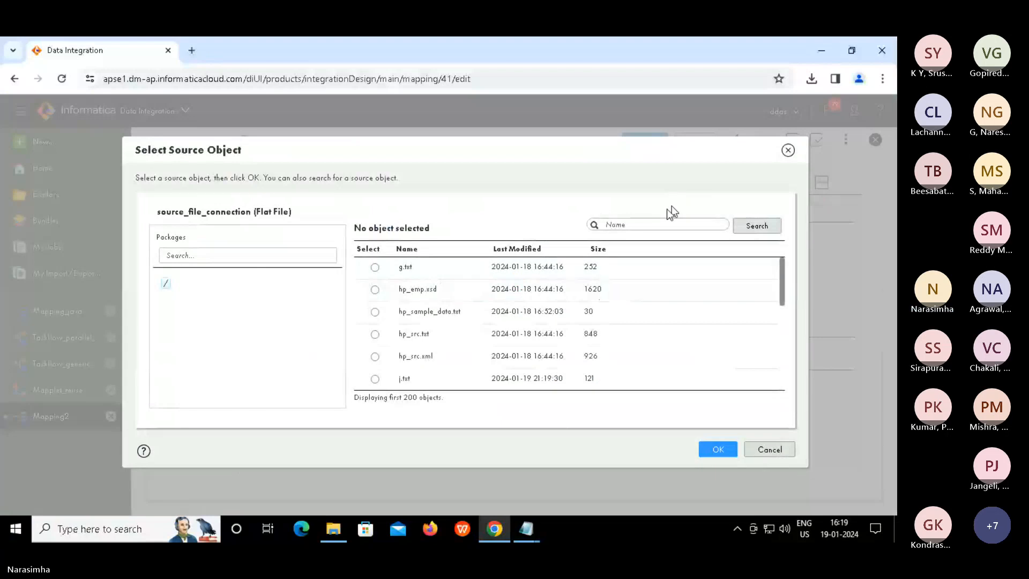
{"action": "left_click", "coordinate": [643, 224]}
{"action": "type", "text": "se"}
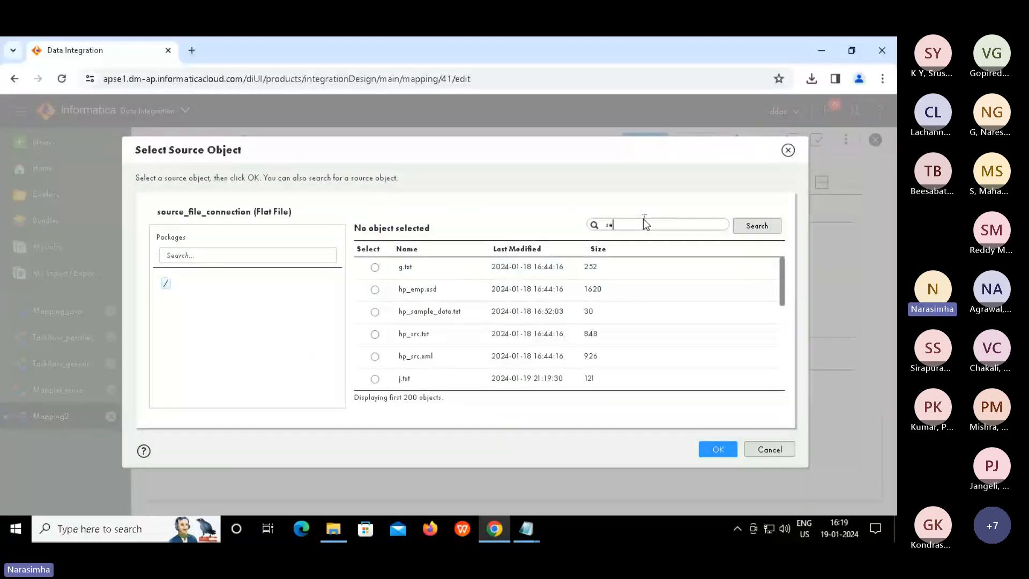
{"action": "type", "text": "q"}
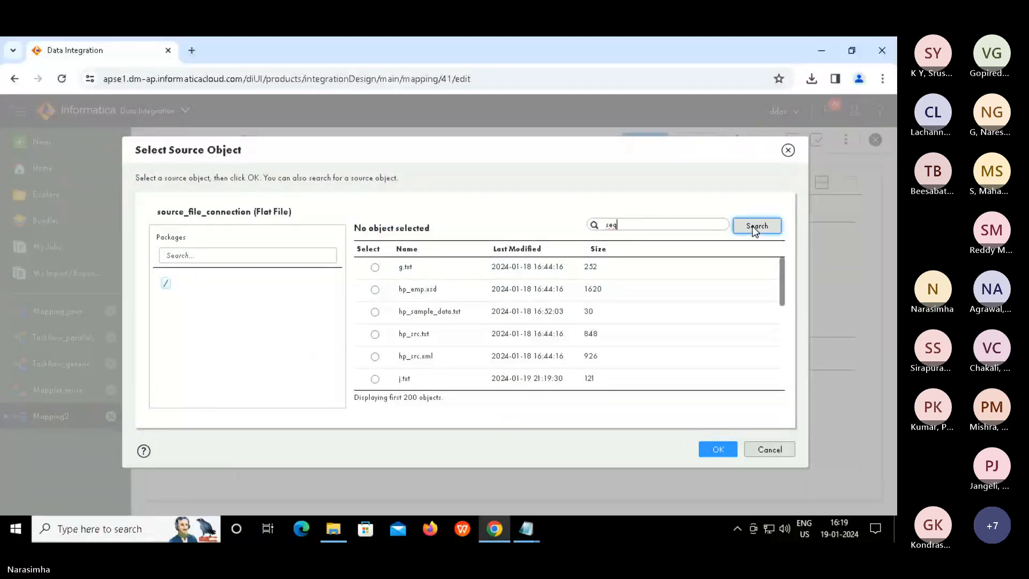
{"action": "left_click", "coordinate": [755, 227]}
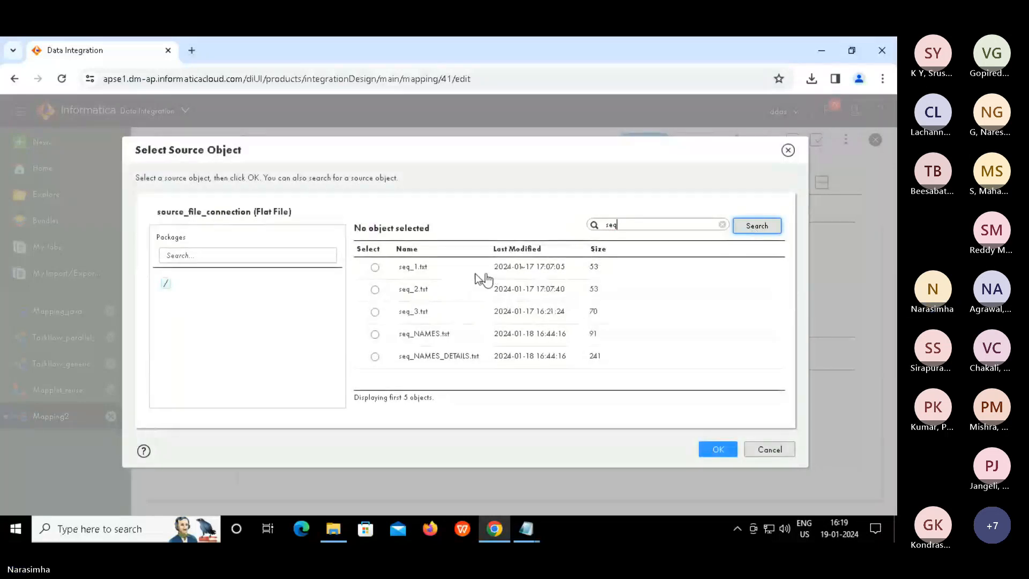
{"action": "left_click", "coordinate": [375, 268]}
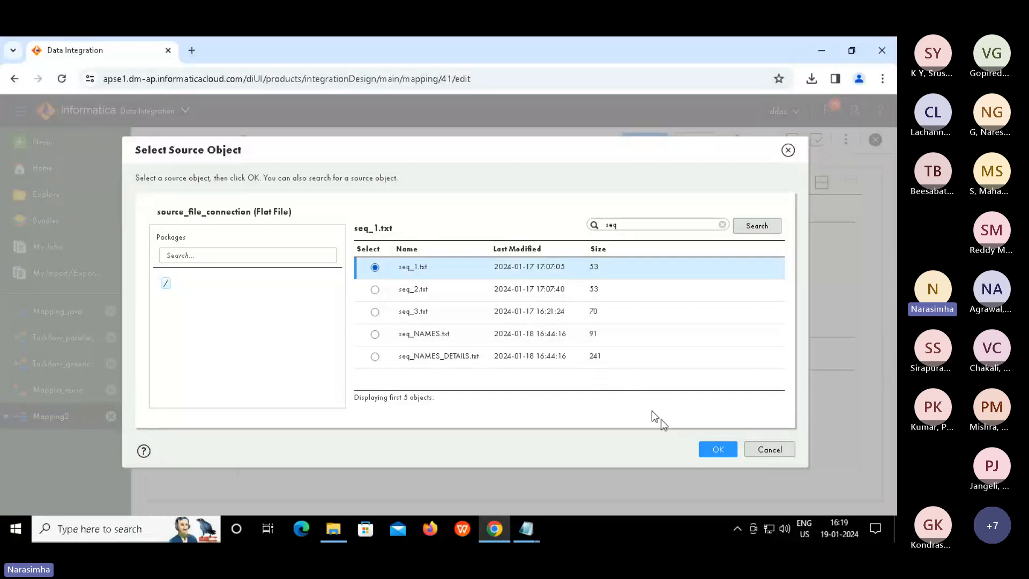
{"action": "left_click", "coordinate": [718, 449]}
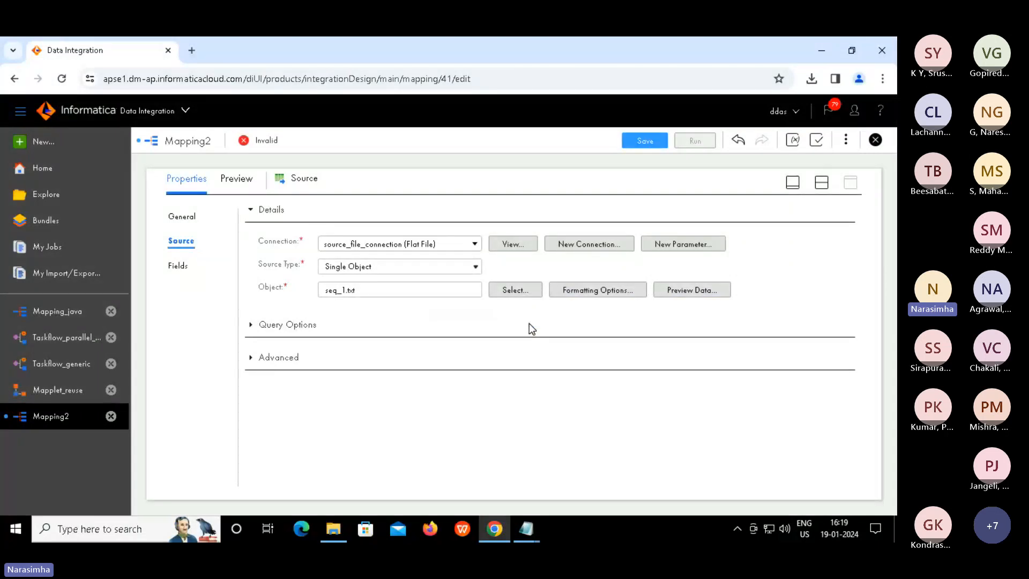
{"action": "left_click", "coordinate": [822, 183]}
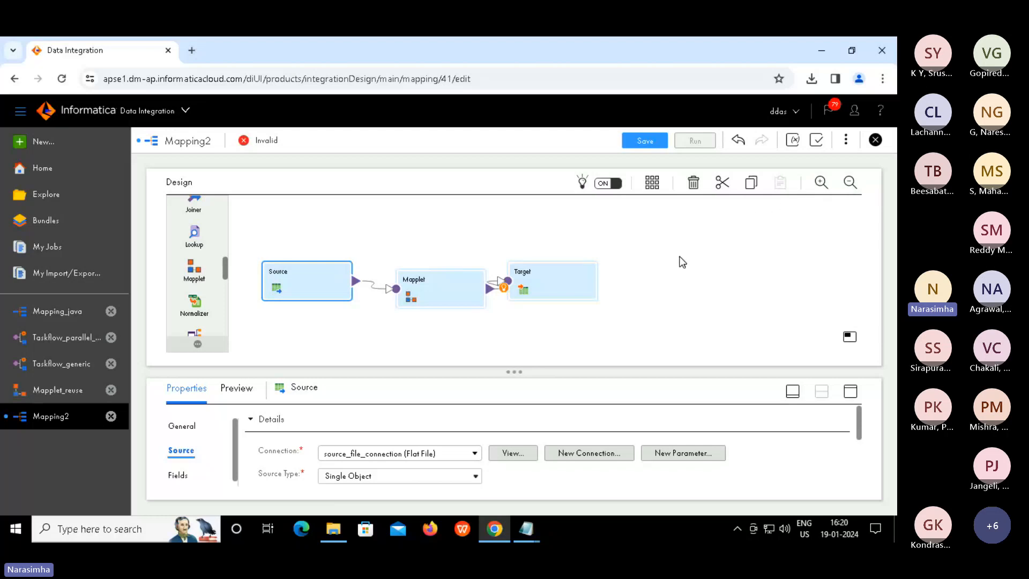
Select the Target and set its connection to target_file_connection
{"action": "left_click", "coordinate": [706, 334]}
{"action": "left_click", "coordinate": [576, 292]}
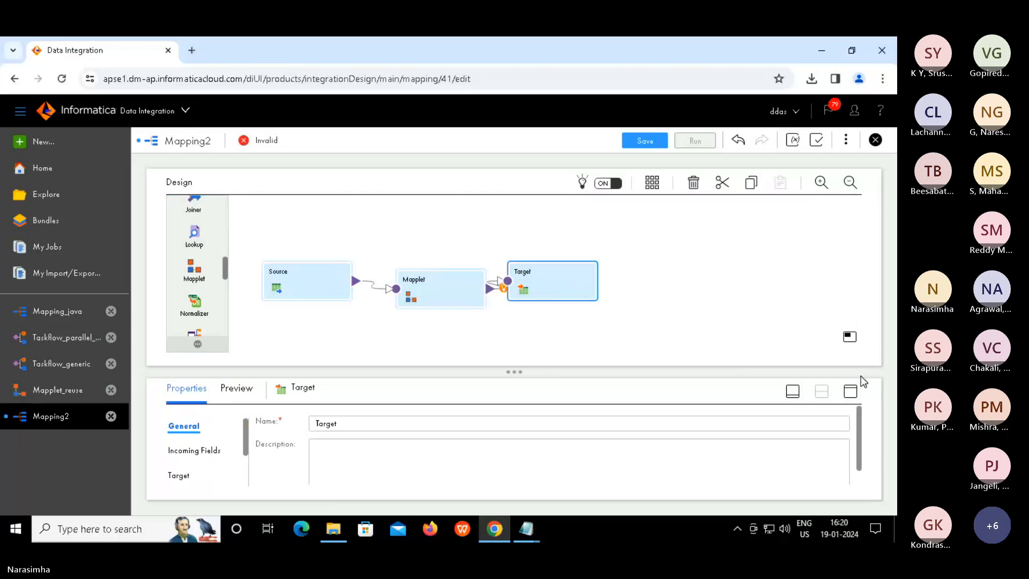
{"action": "left_click", "coordinate": [850, 391]}
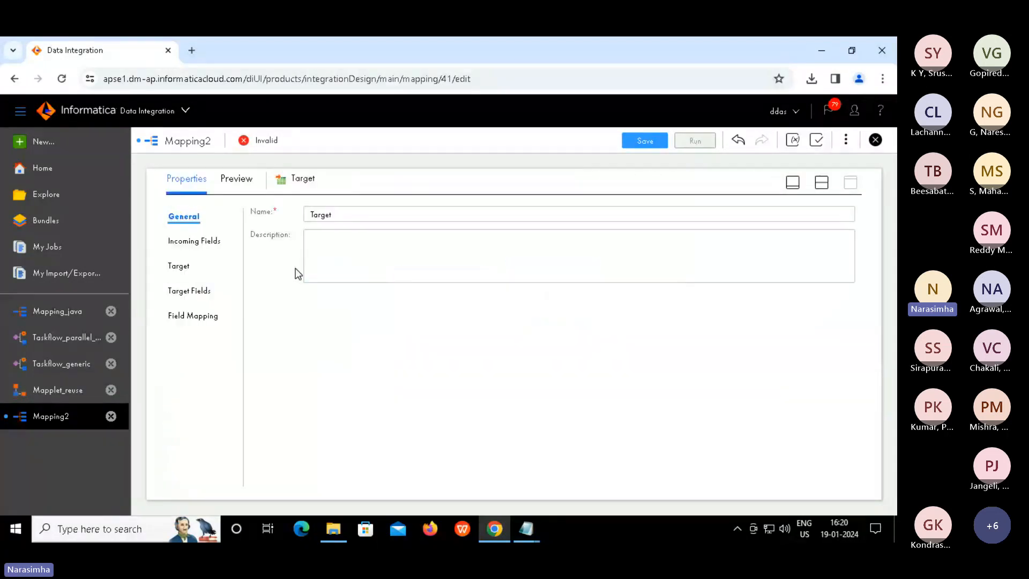
{"action": "left_click", "coordinate": [182, 265]}
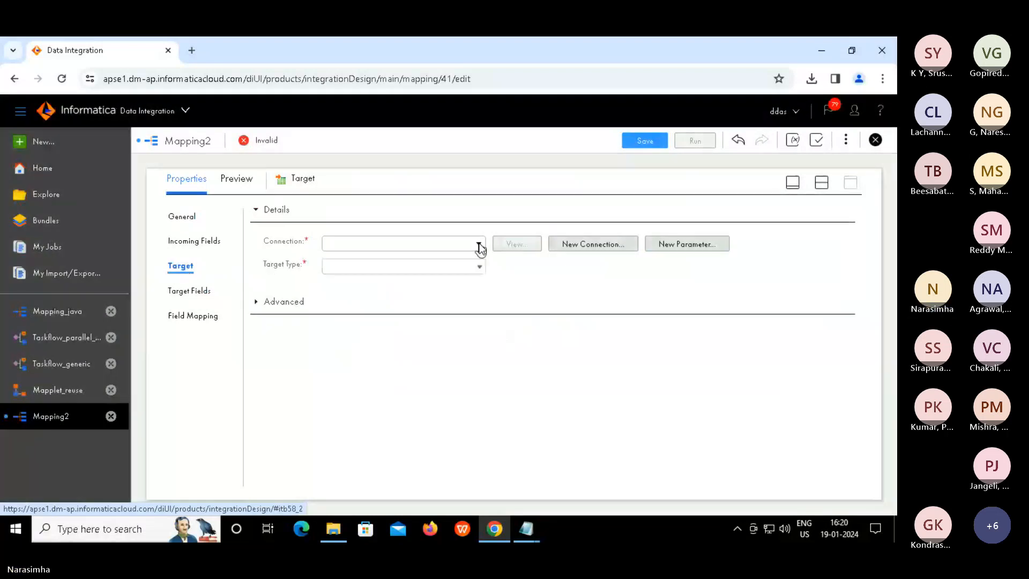
{"action": "left_click", "coordinate": [479, 244]}
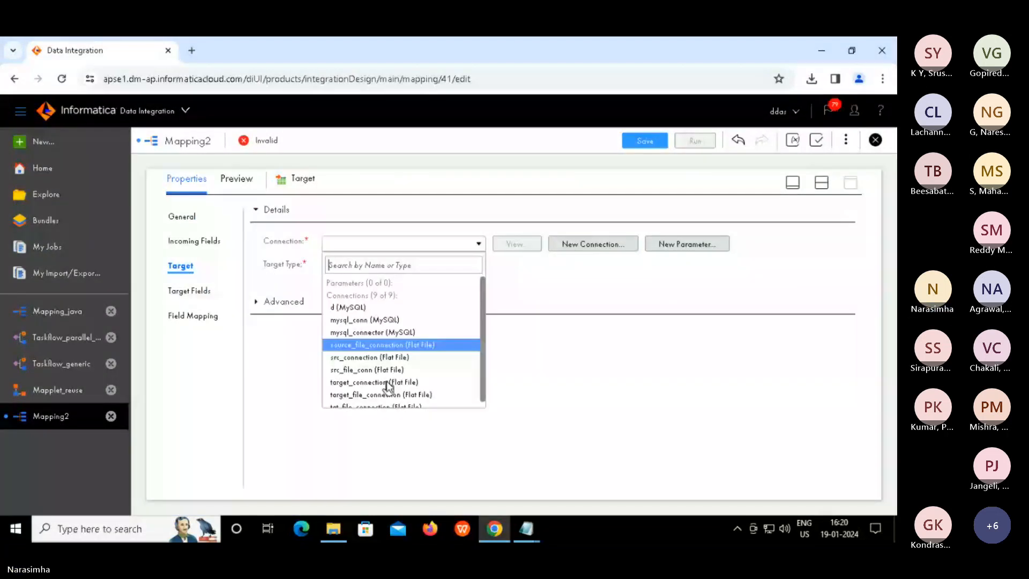
{"action": "left_click", "coordinate": [452, 387]}
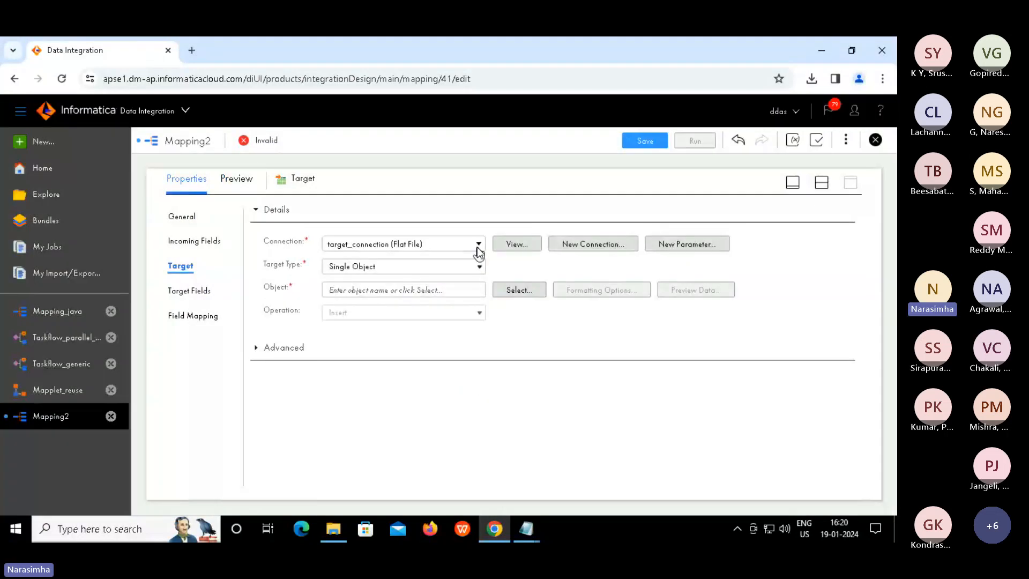
{"action": "left_click", "coordinate": [478, 246]}
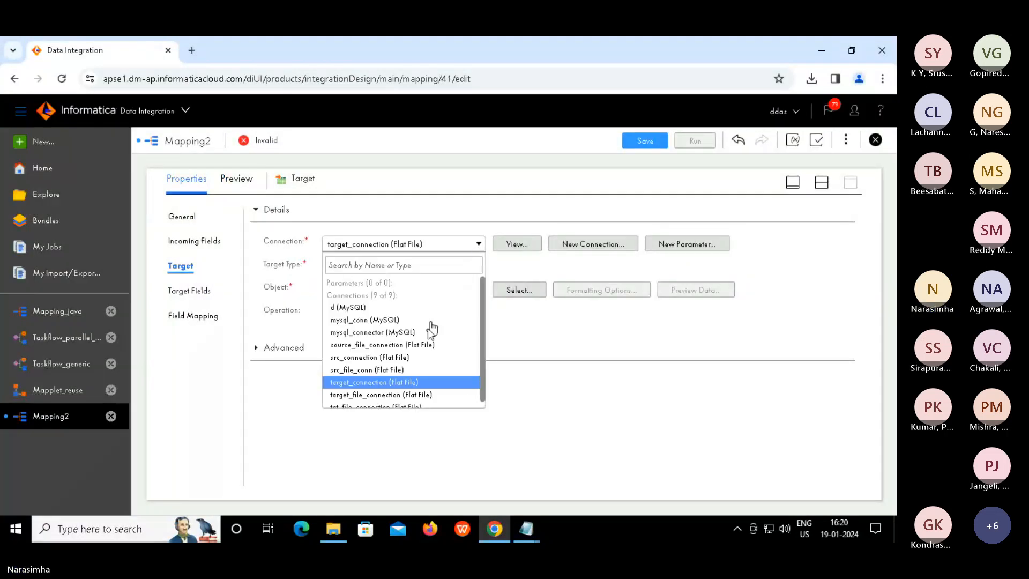
{"action": "left_click", "coordinate": [410, 397]}
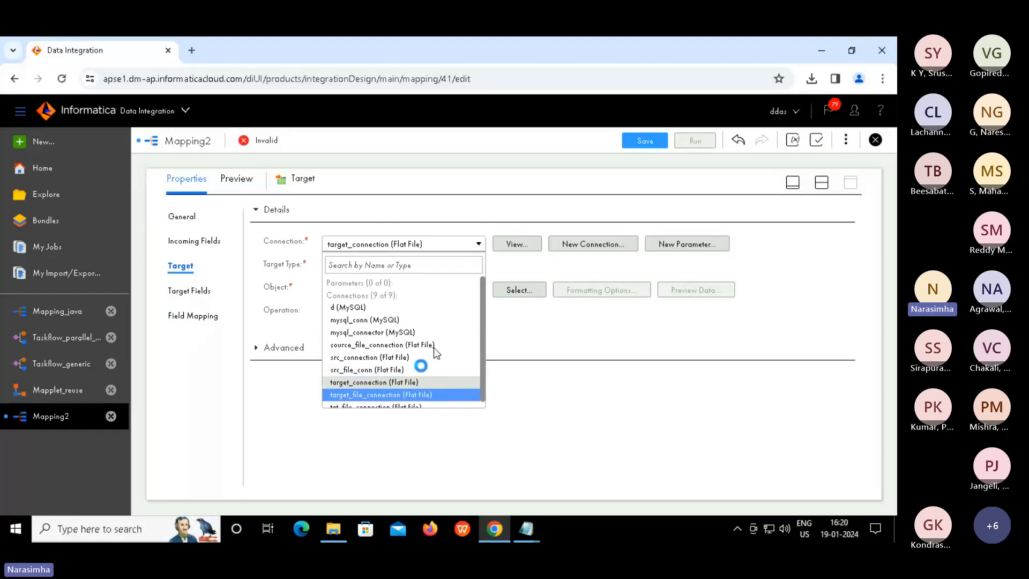
Make the Target create a new file named mapplet_result.txt at runtime
{"action": "left_click", "coordinate": [506, 293]}
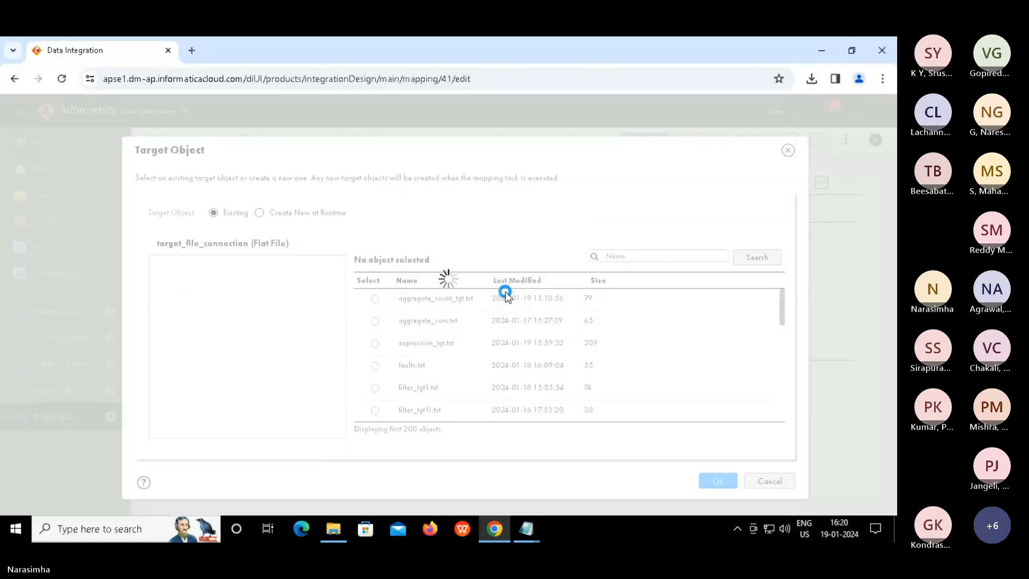
{"action": "left_click", "coordinate": [260, 213]}
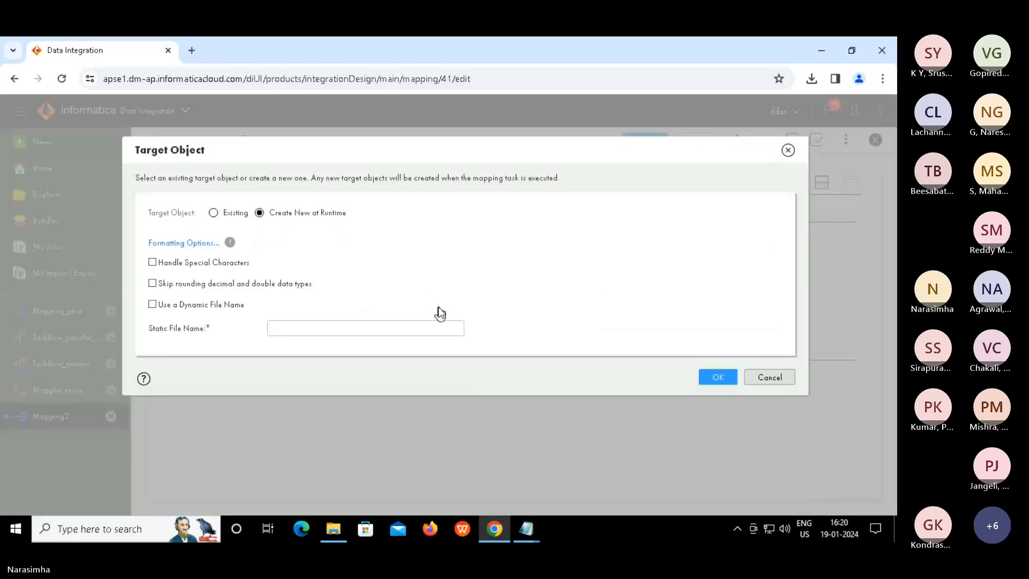
{"action": "left_click", "coordinate": [391, 328]}
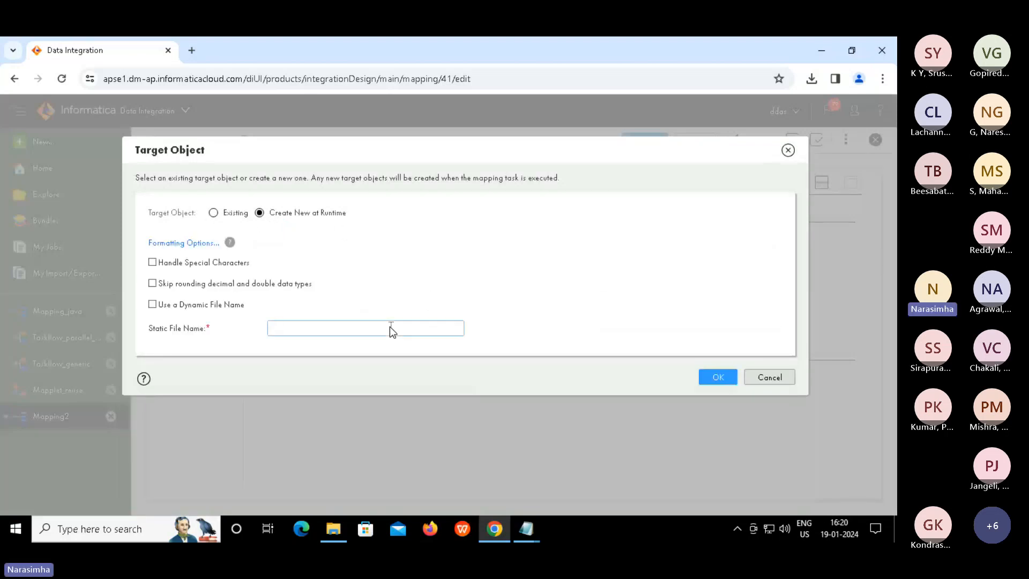
{"action": "type", "text": "mapplet_result.txt"}
{"action": "left_click", "coordinate": [724, 377]}
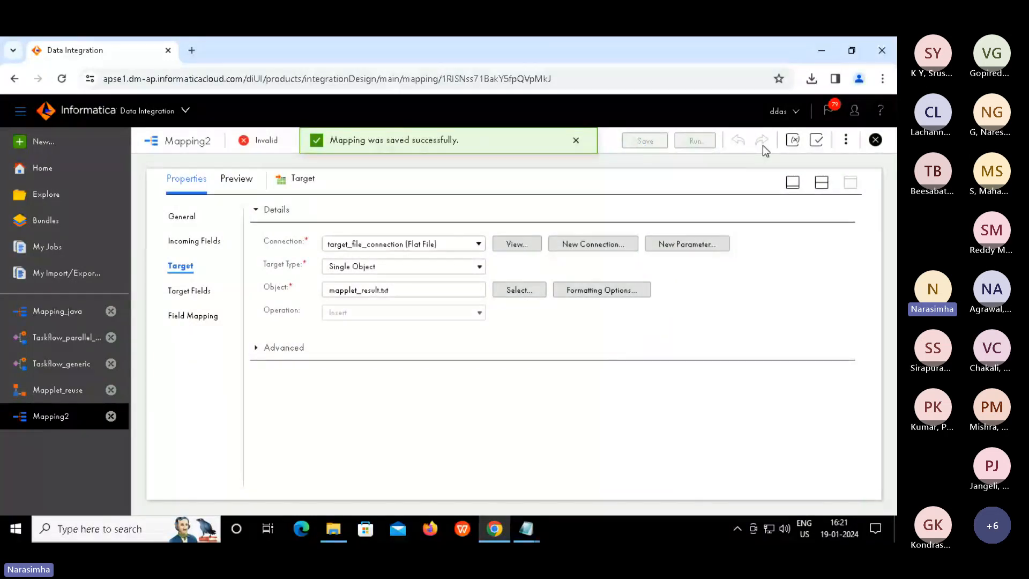
Validate Mapping2, expand the Mapplet error details, and select the Mapplet transformation
{"action": "left_click", "coordinate": [822, 183]}
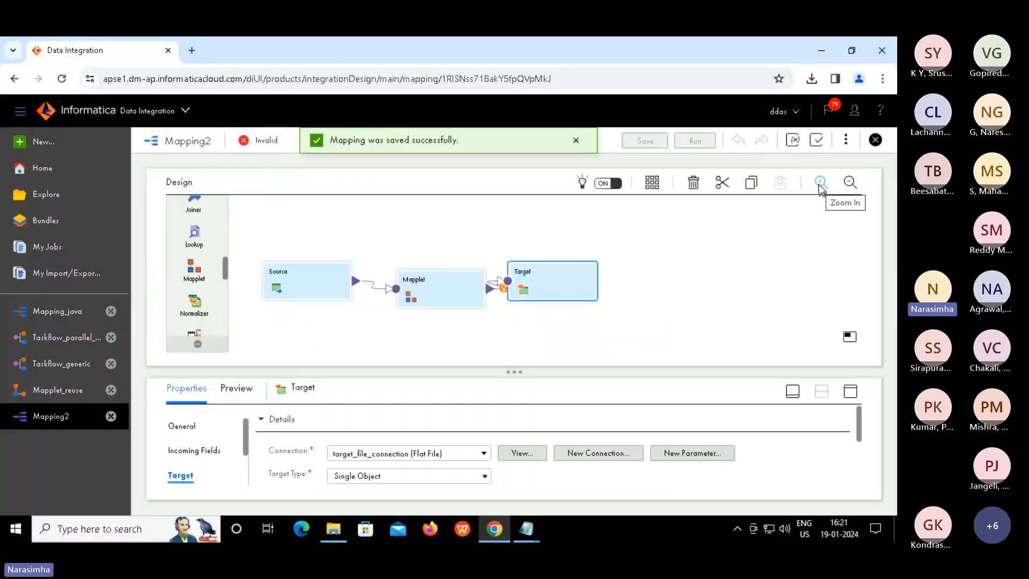
{"action": "left_click", "coordinate": [817, 140]}
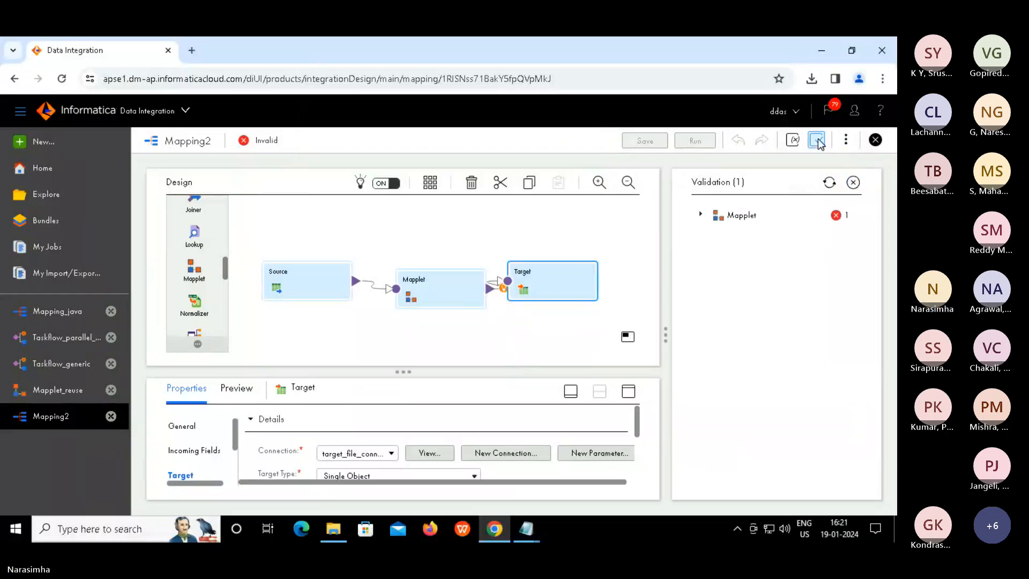
{"action": "left_click", "coordinate": [701, 214]}
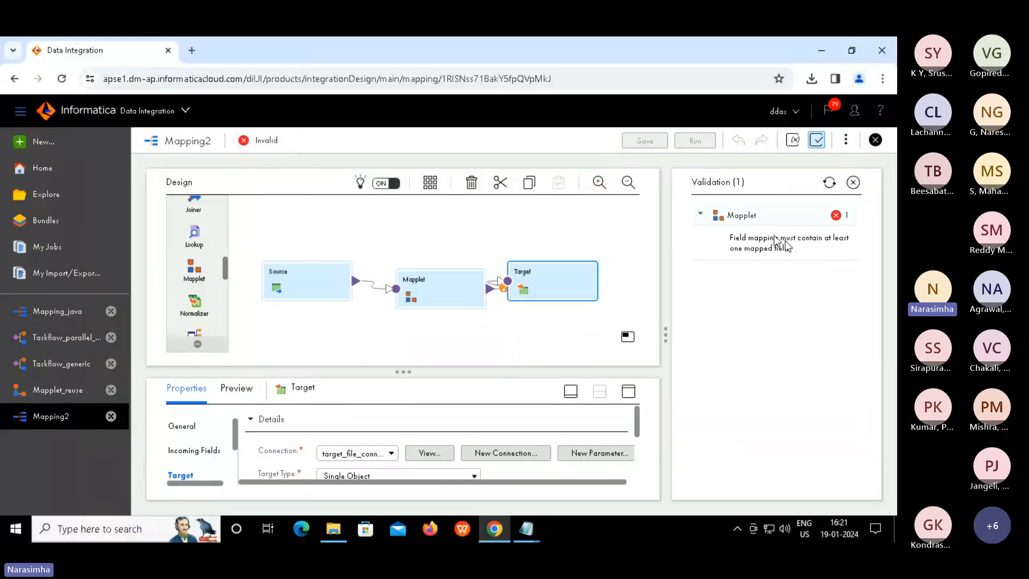
{"action": "left_click", "coordinate": [441, 291]}
In the Mapplet's Field Mapping, map incoming c1 to NewField, then save Mapping2
{"action": "left_click", "coordinate": [816, 141]}
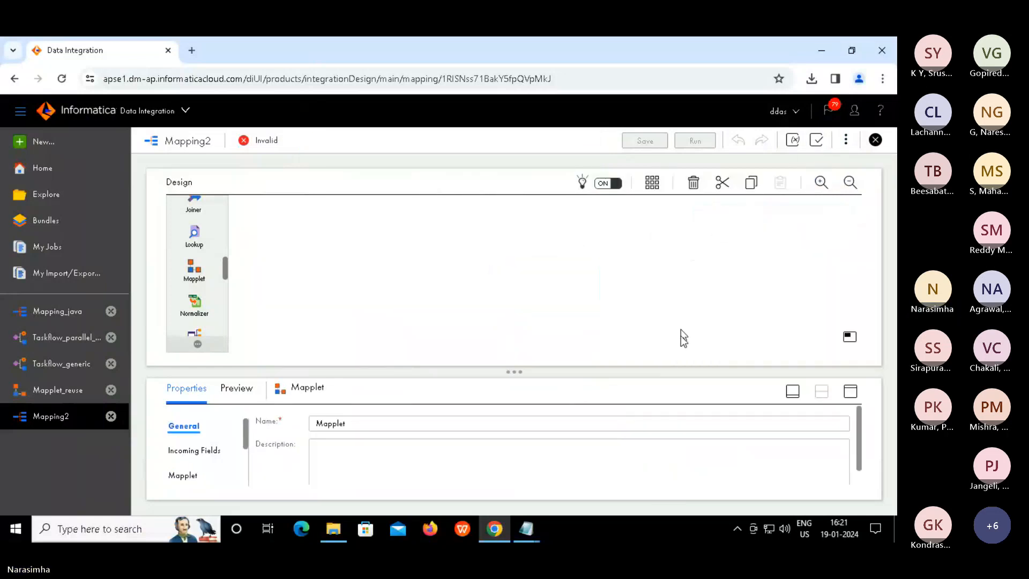
{"action": "left_click", "coordinate": [856, 395]}
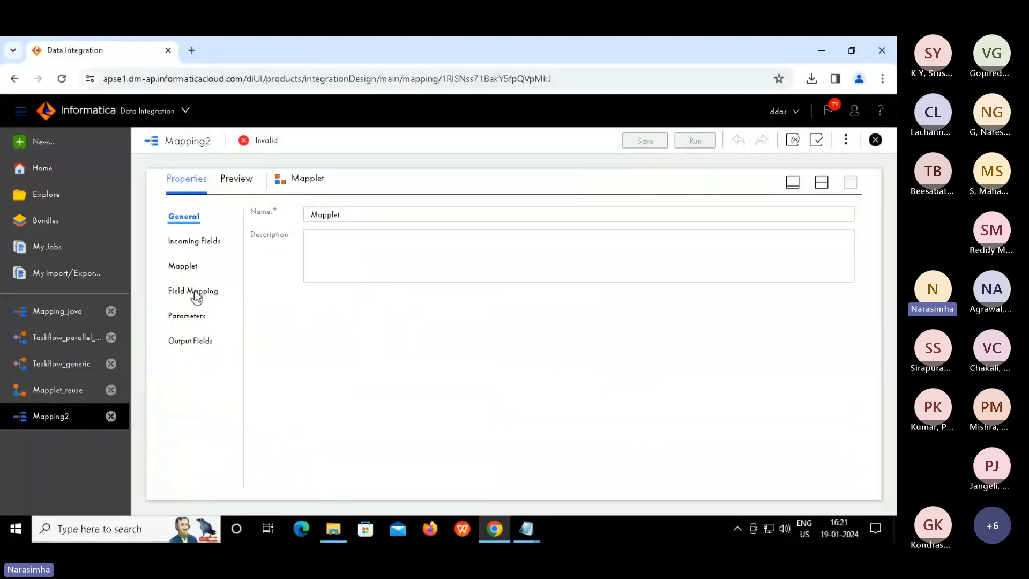
{"action": "left_click", "coordinate": [195, 293]}
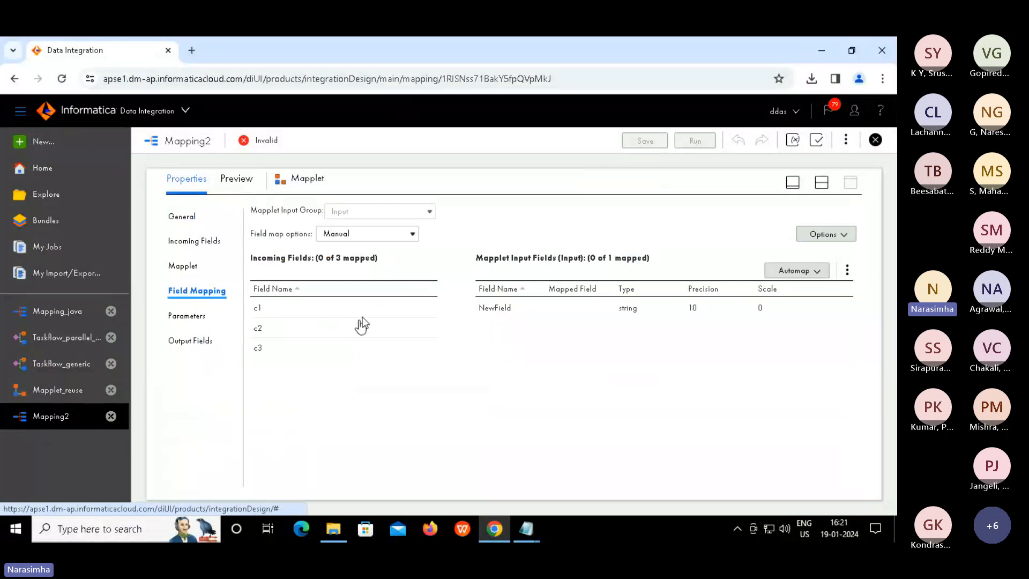
{"action": "left_click_drag", "start_coordinate": [357, 311], "coordinate": [491, 310]}
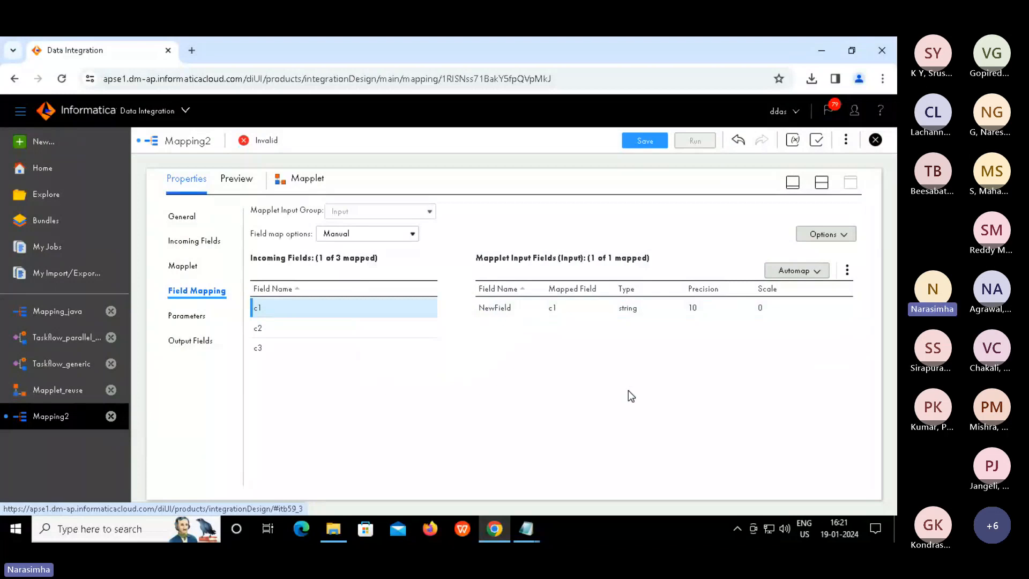
{"action": "left_click", "coordinate": [822, 182]}
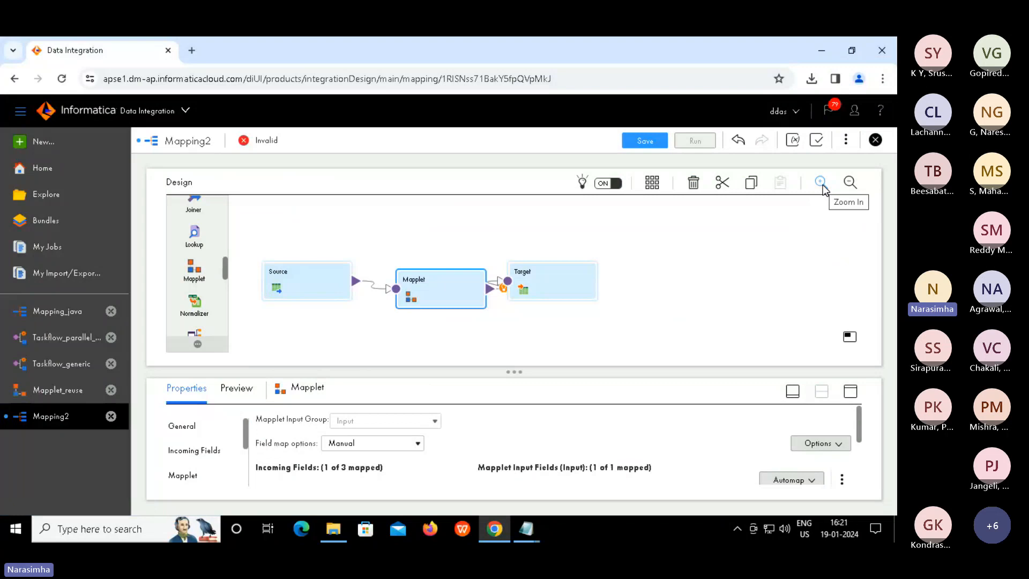
{"action": "left_click", "coordinate": [636, 140]}
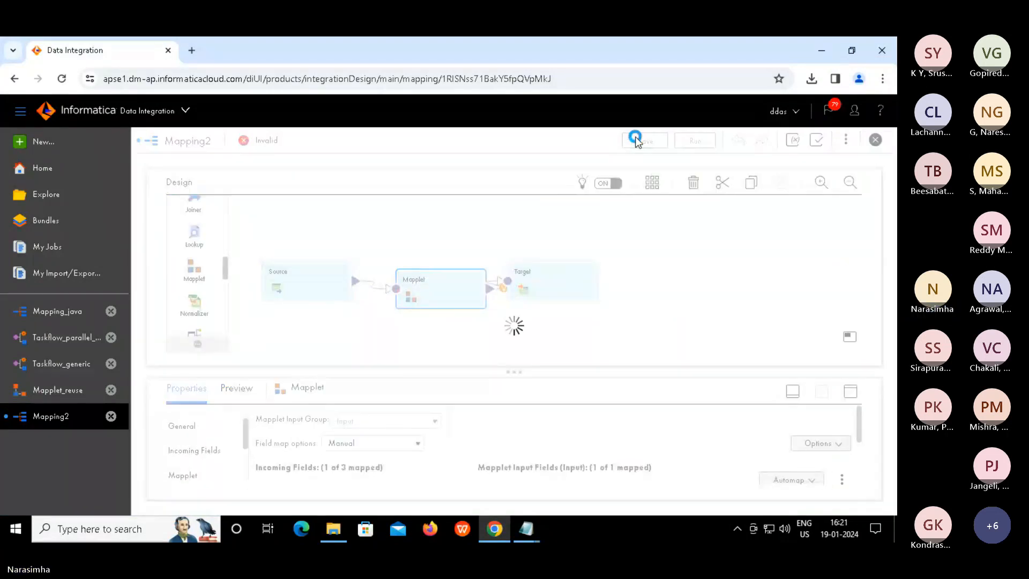
{"action": "left_click", "coordinate": [577, 141]}
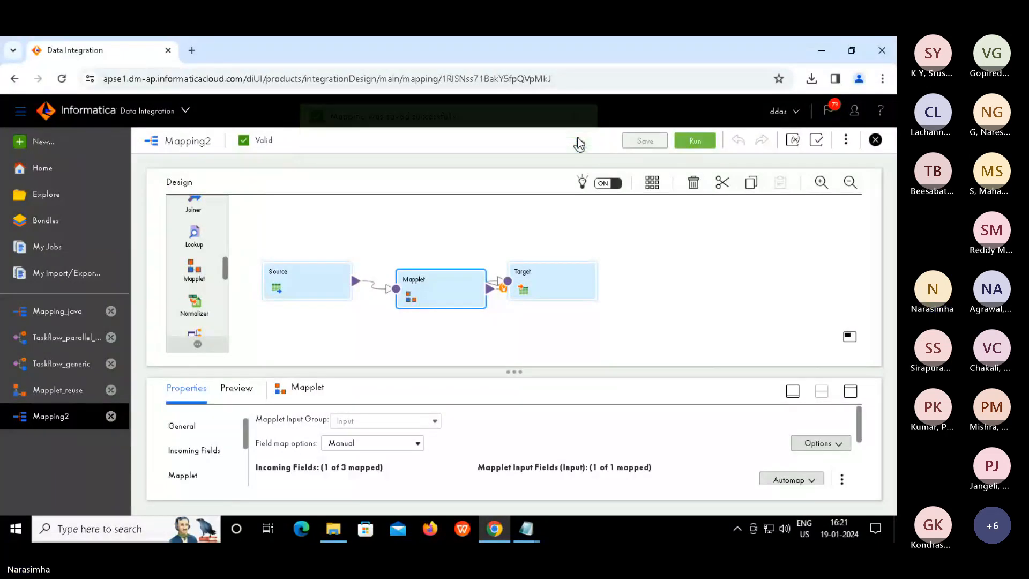
Run Mapping2 and open My Jobs to monitor instance Mapping2-1
{"action": "left_click", "coordinate": [695, 141]}
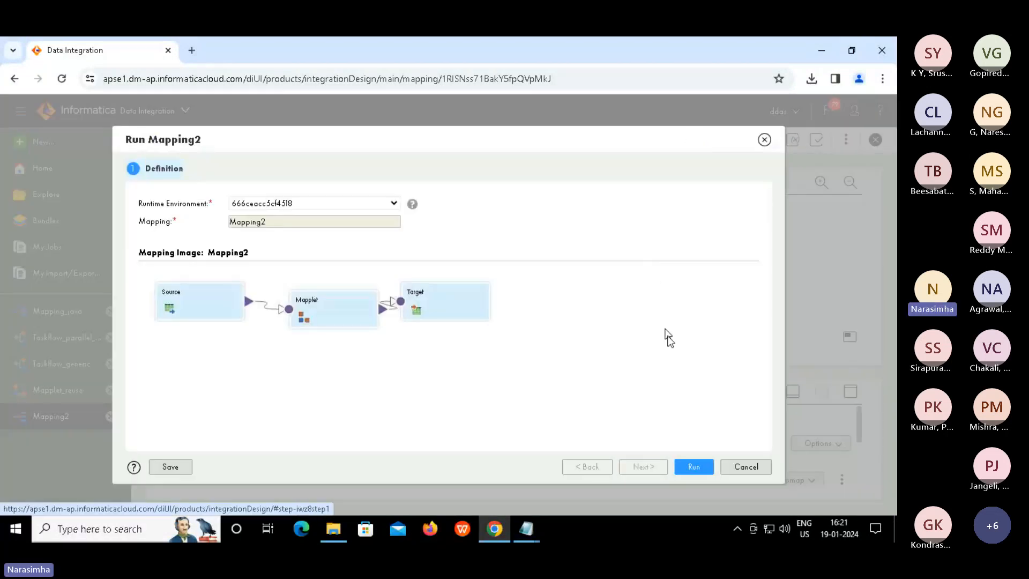
{"action": "left_click", "coordinate": [692, 466]}
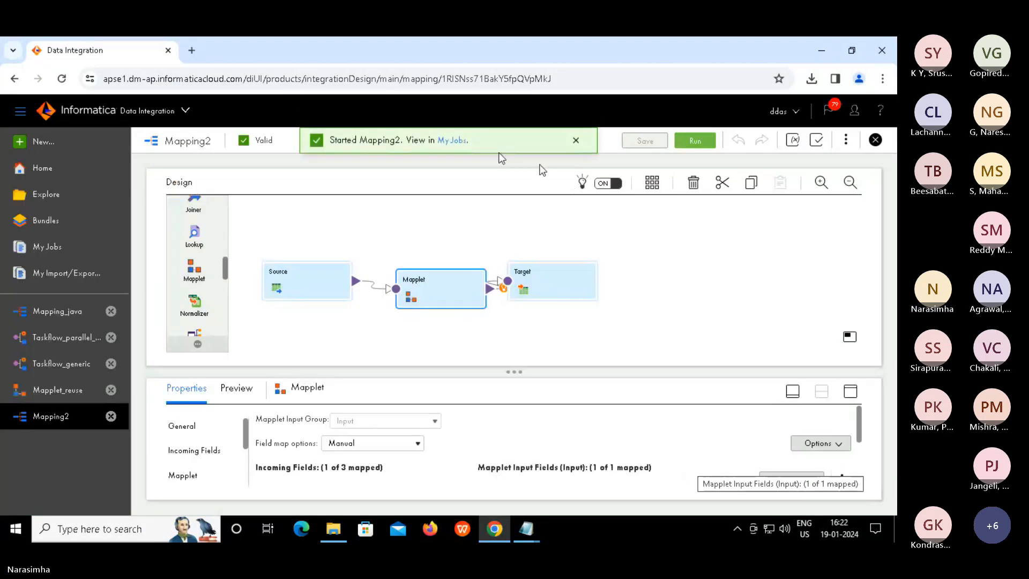
{"action": "left_click", "coordinate": [451, 141]}
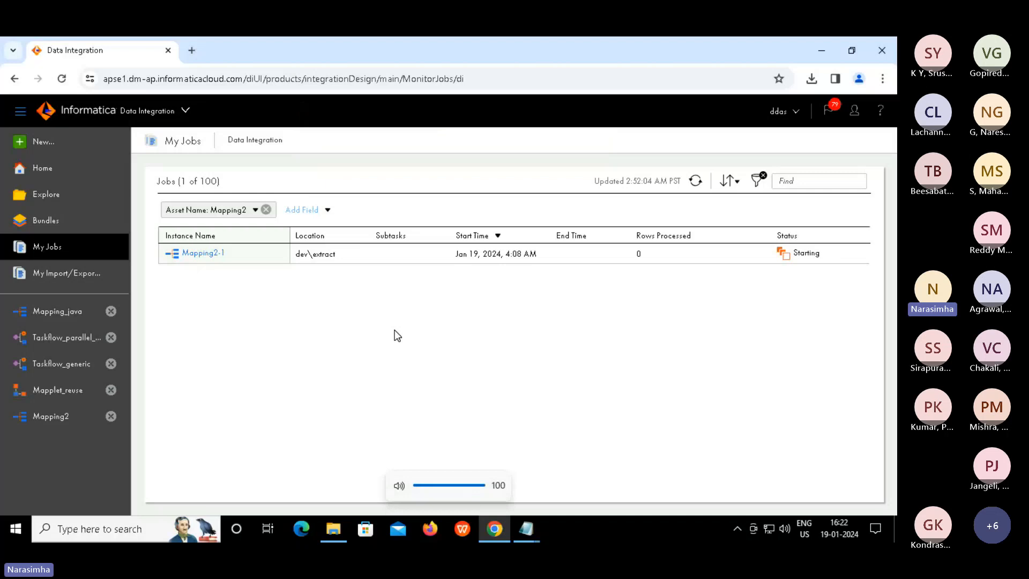
Leave full screen and switch to the Microsoft Teams meeting
{"action": "key", "text": "Escape"}
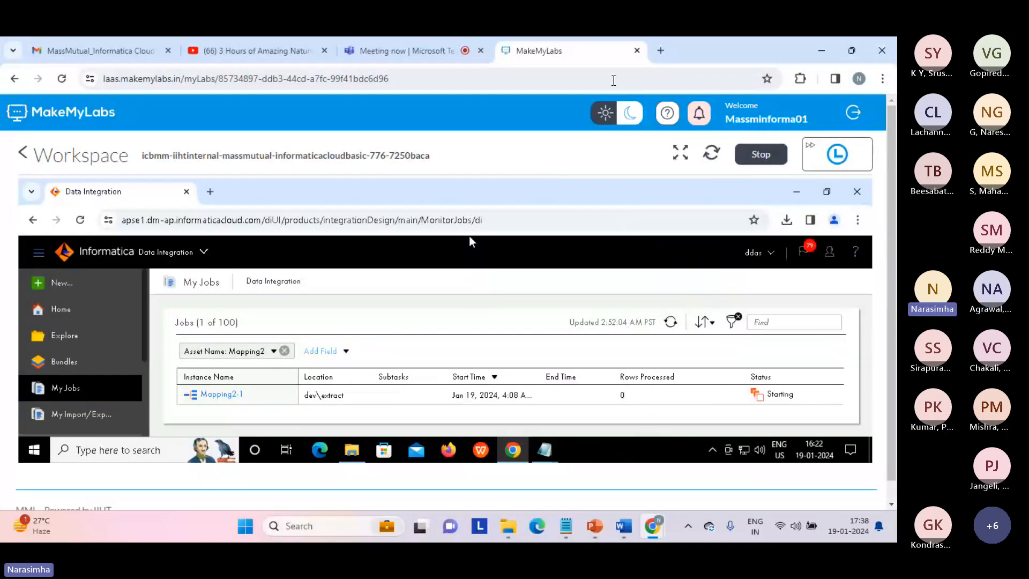
{"action": "left_click", "coordinate": [418, 52]}
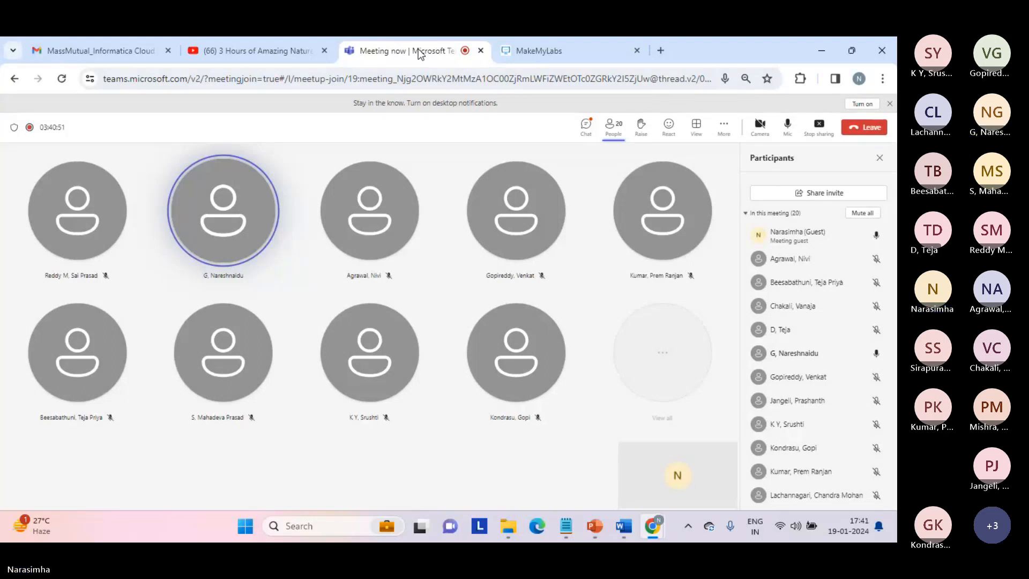
Return to the full-screen lab, refresh My Jobs to see Mapping2-1 Success, and open File Explorer
{"action": "left_click", "coordinate": [535, 50]}
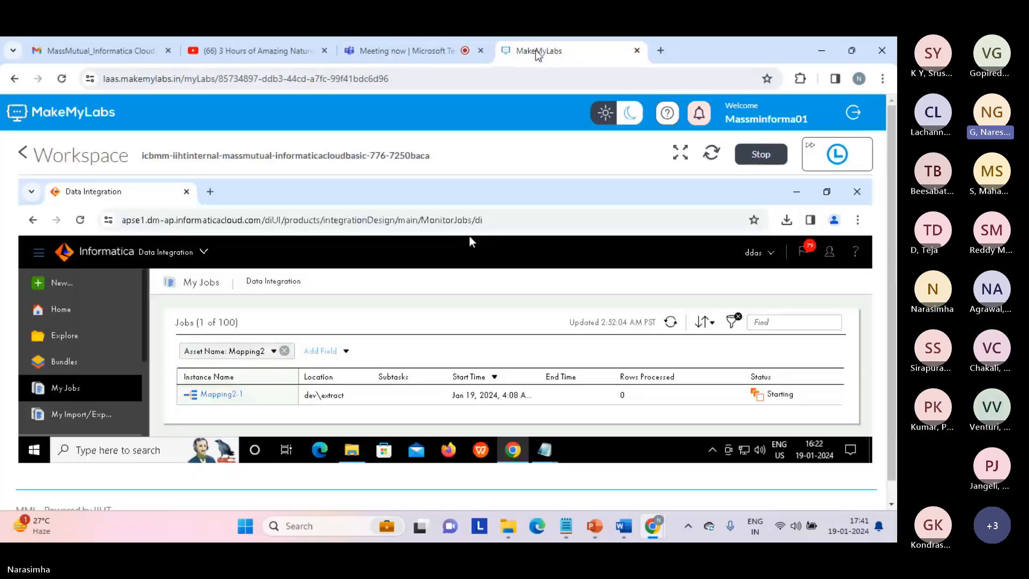
{"action": "left_click", "coordinate": [680, 111]}
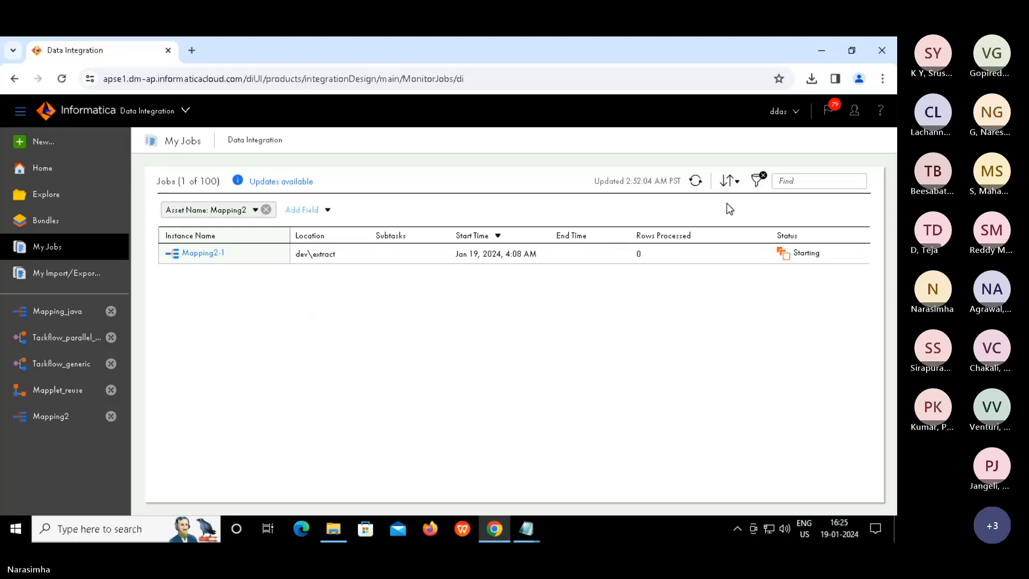
{"action": "left_click", "coordinate": [697, 182]}
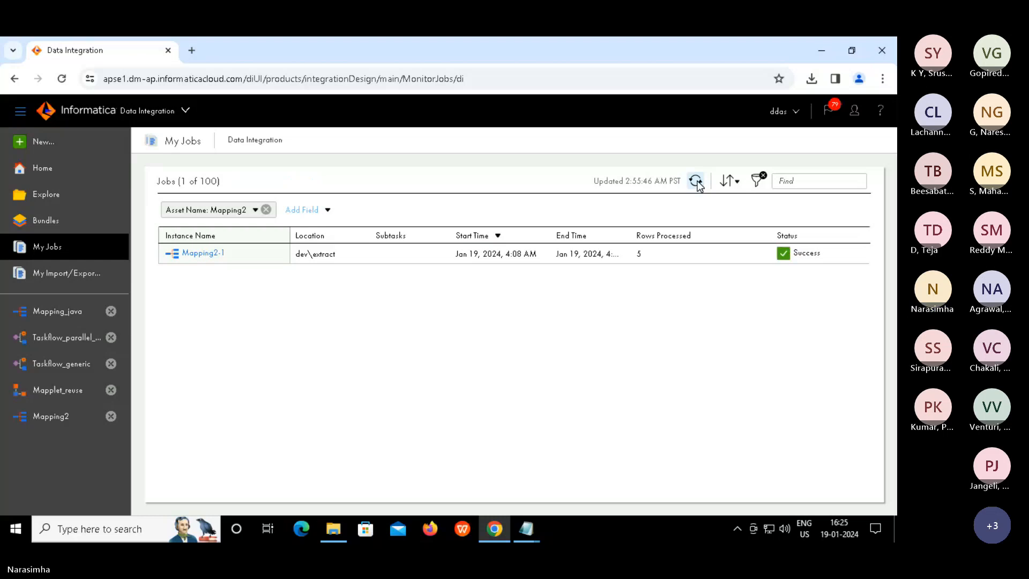
{"action": "left_click", "coordinate": [335, 530]}
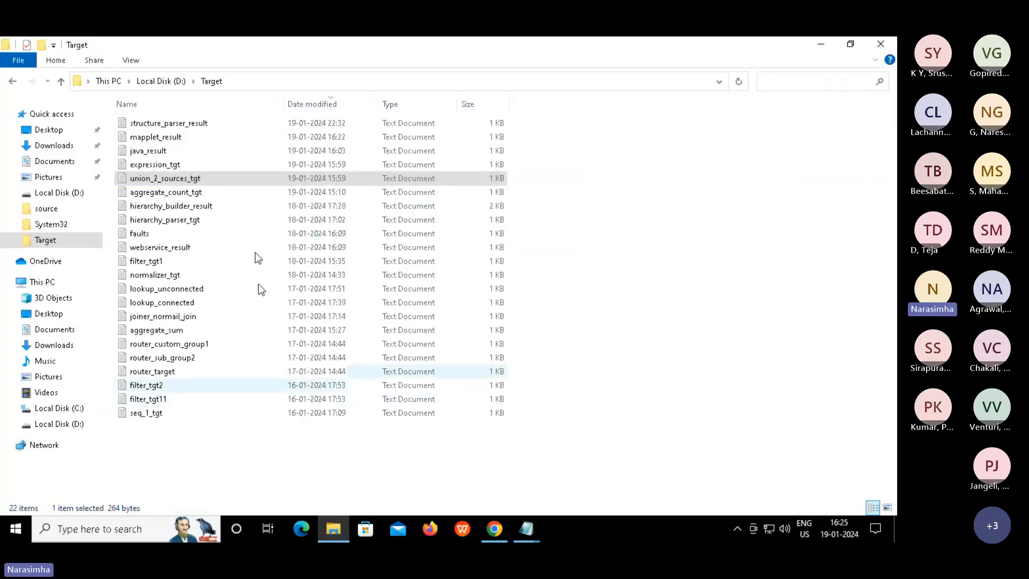
{"action": "double_click", "coordinate": [173, 139]}
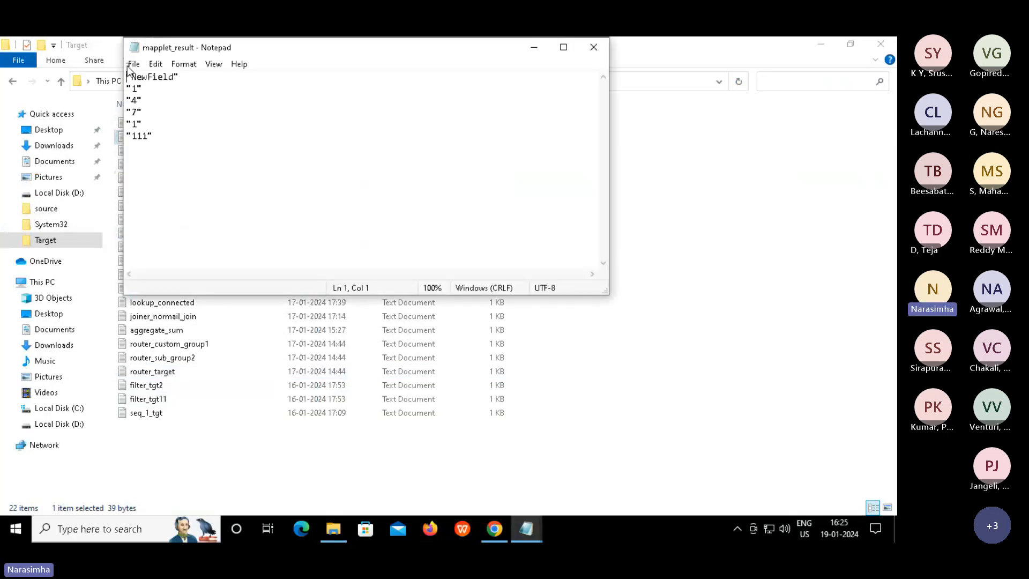
{"action": "left_click_drag", "start_coordinate": [155, 136], "coordinate": [121, 85]}
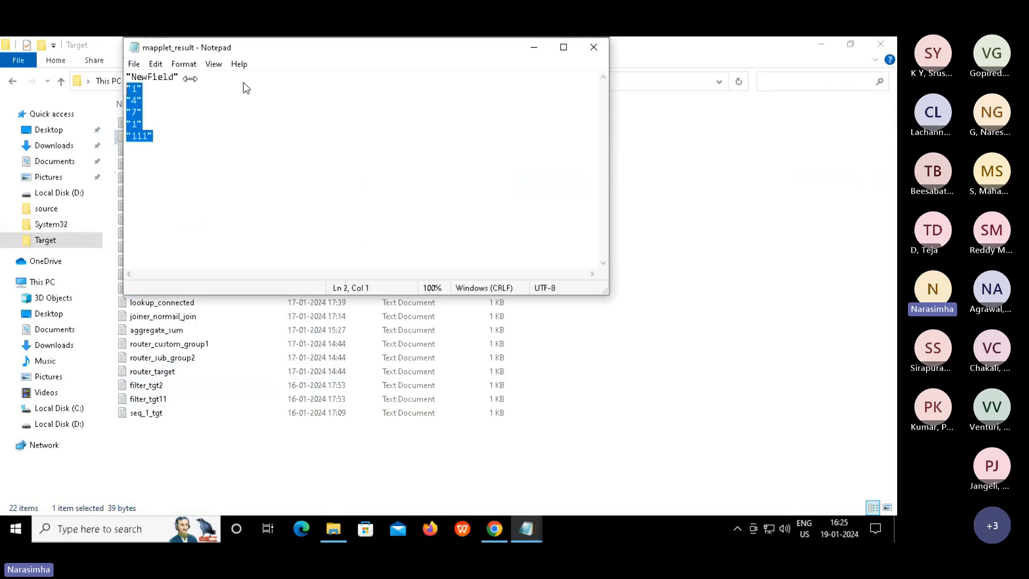
{"action": "double_click", "coordinate": [160, 76]}
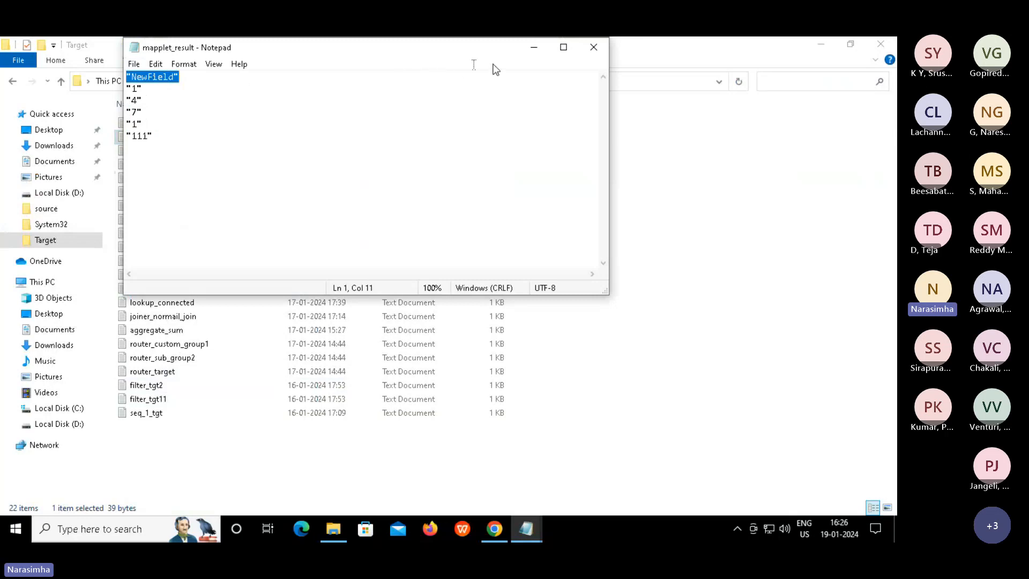
{"action": "left_click", "coordinate": [593, 47]}
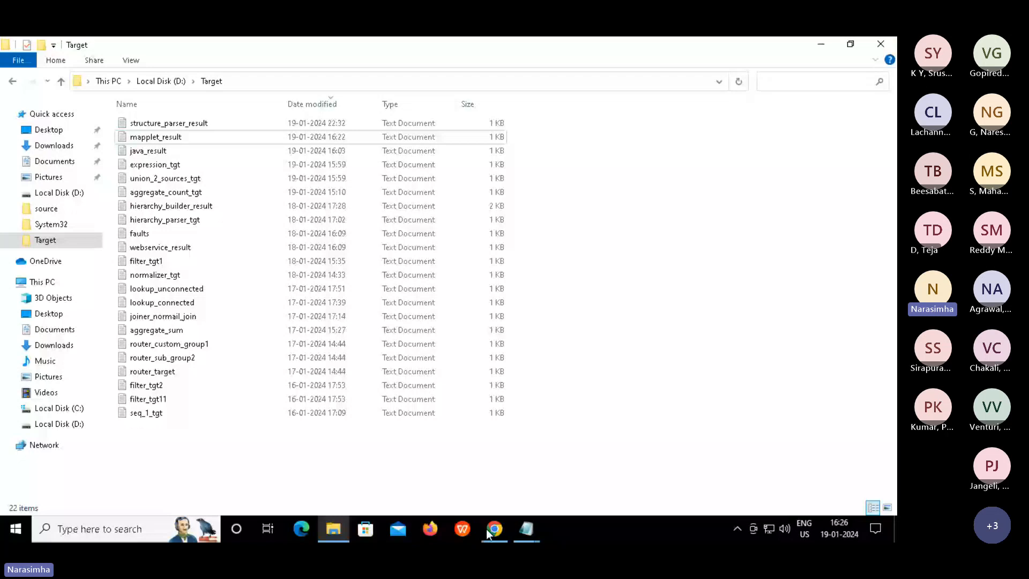
Go to Explore and clear the 'task' filter so all 34 extract assets are listed
{"action": "left_click", "coordinate": [488, 532]}
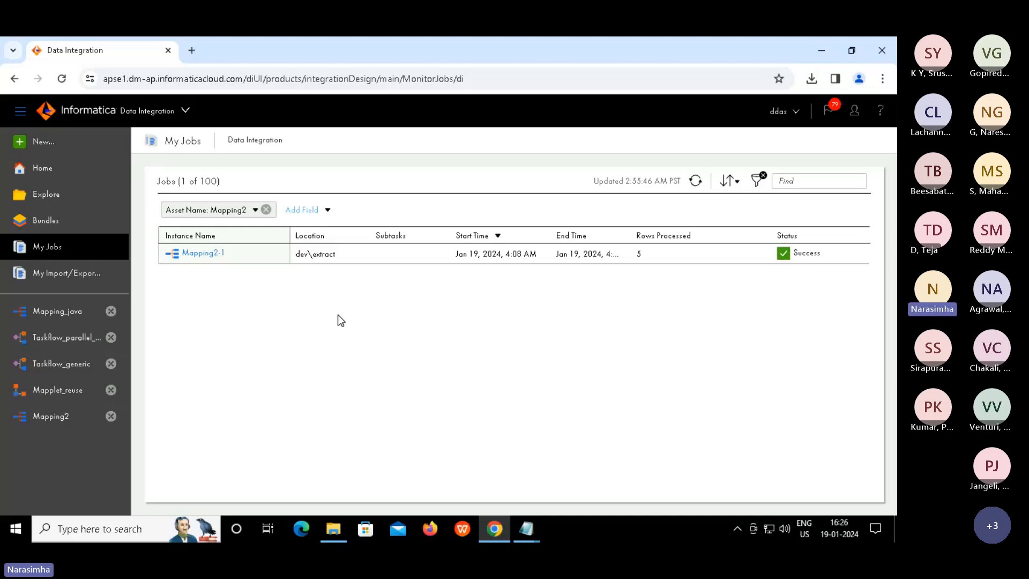
{"action": "left_click", "coordinate": [48, 196]}
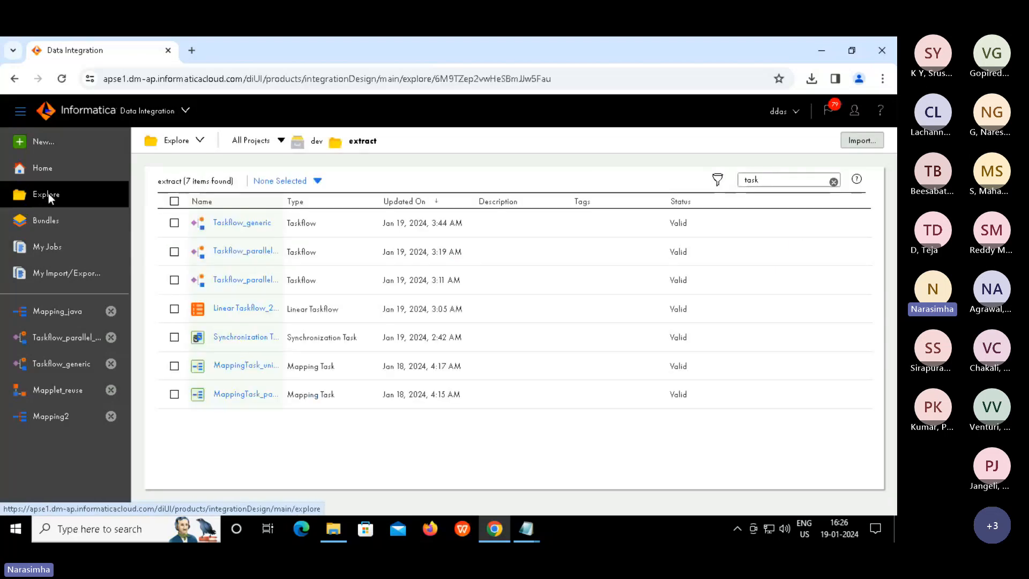
{"action": "left_click", "coordinate": [778, 181]}
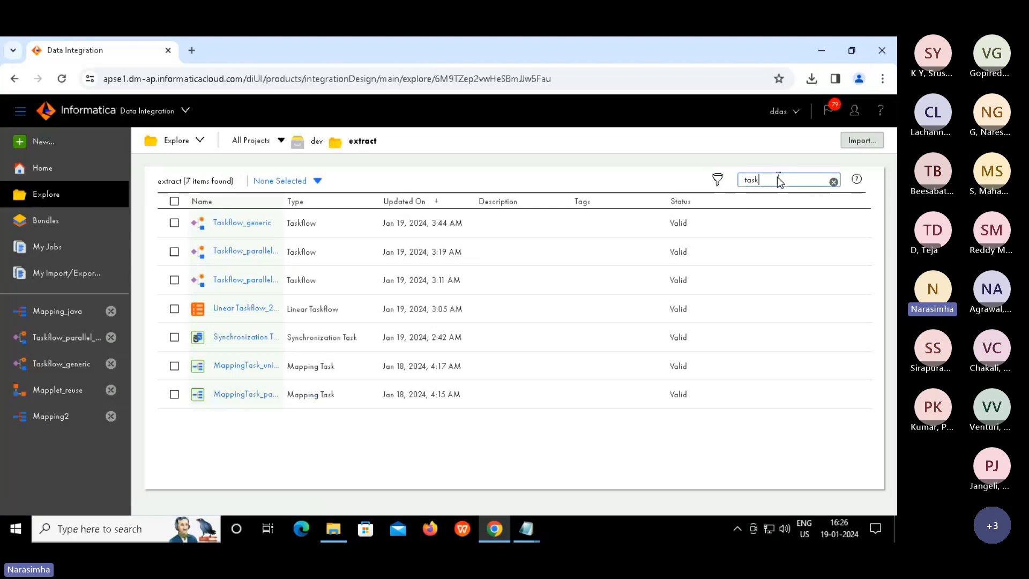
{"action": "key", "text": "BackSpace"}
{"action": "key", "text": "BackSpace"}
{"action": "key", "text": "BackSpace"}
{"action": "key", "text": "BackSpace"}
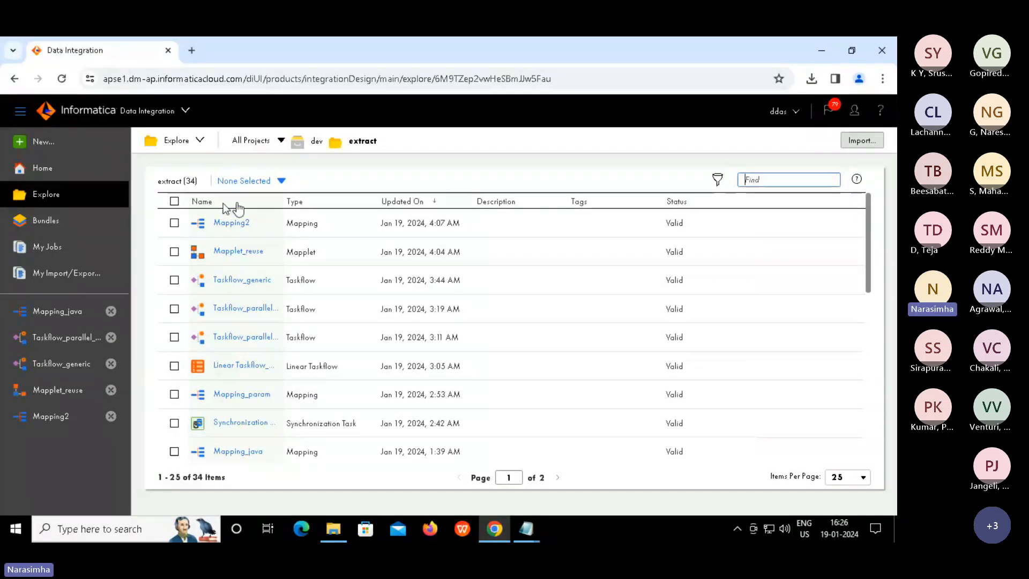
Export all 25 listed assets with their dependencies, then leave the lab's full-screen view
{"action": "left_click", "coordinate": [174, 201]}
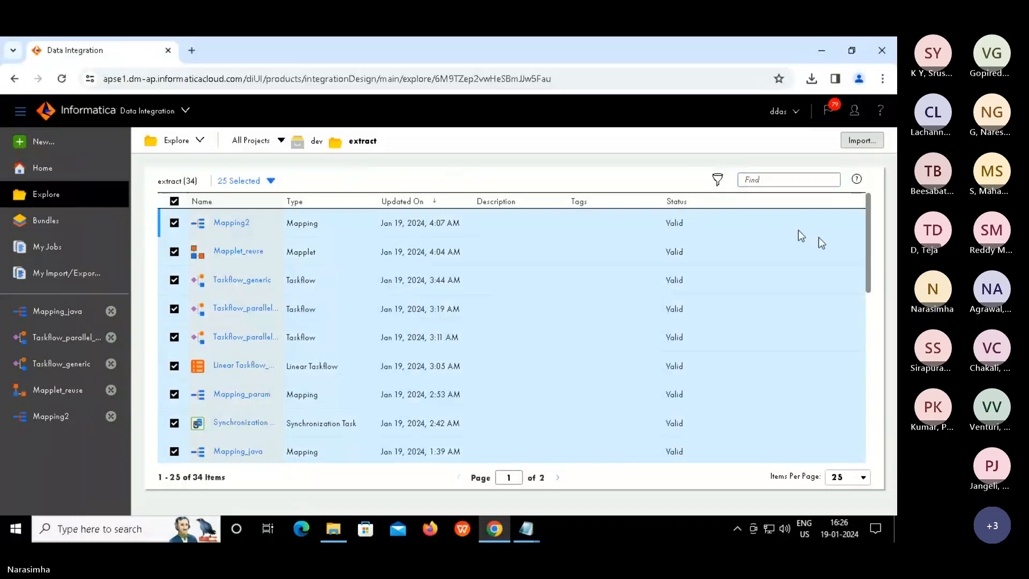
{"action": "left_click", "coordinate": [848, 223]}
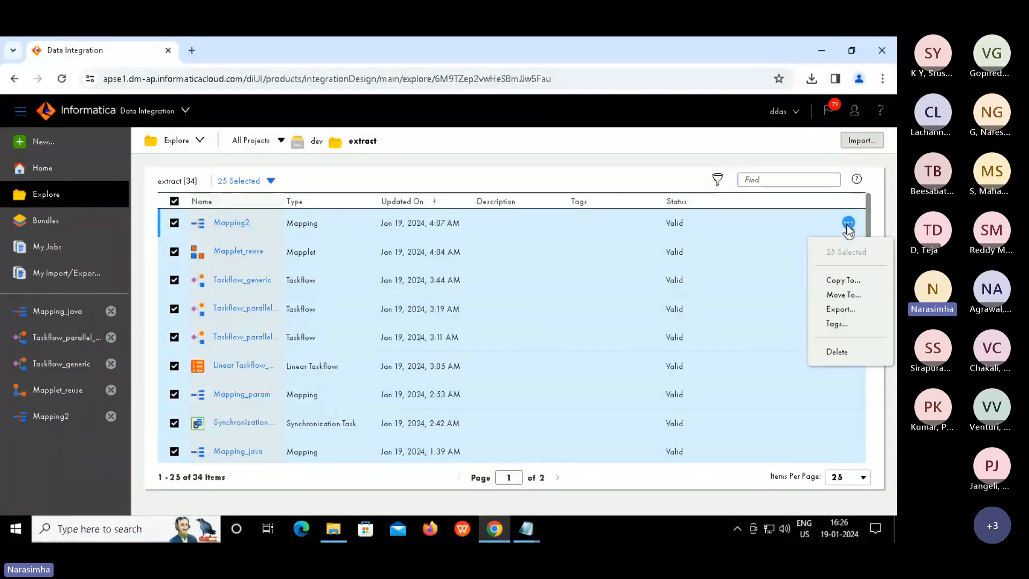
{"action": "left_click", "coordinate": [837, 311]}
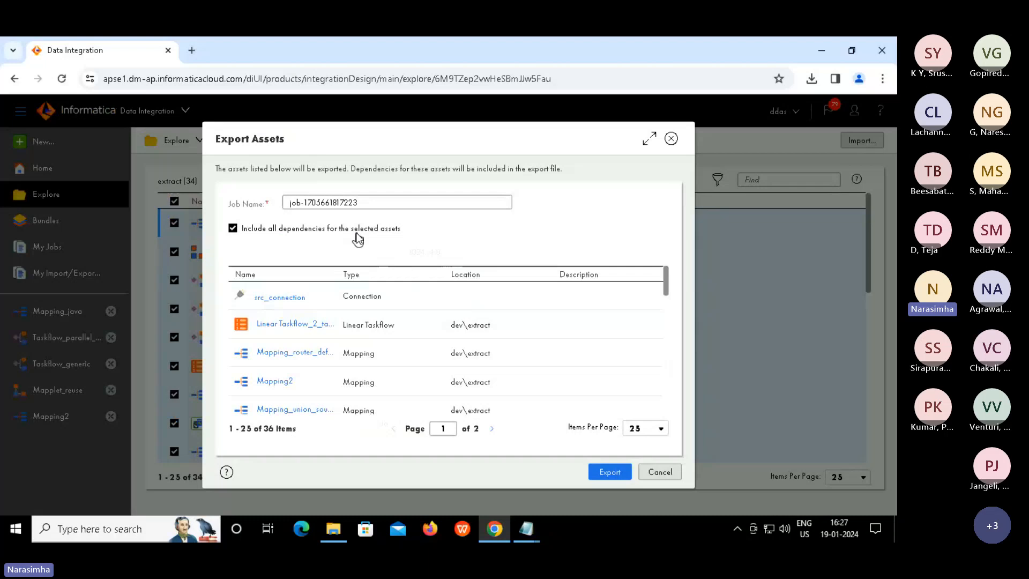
{"action": "left_click", "coordinate": [609, 472]}
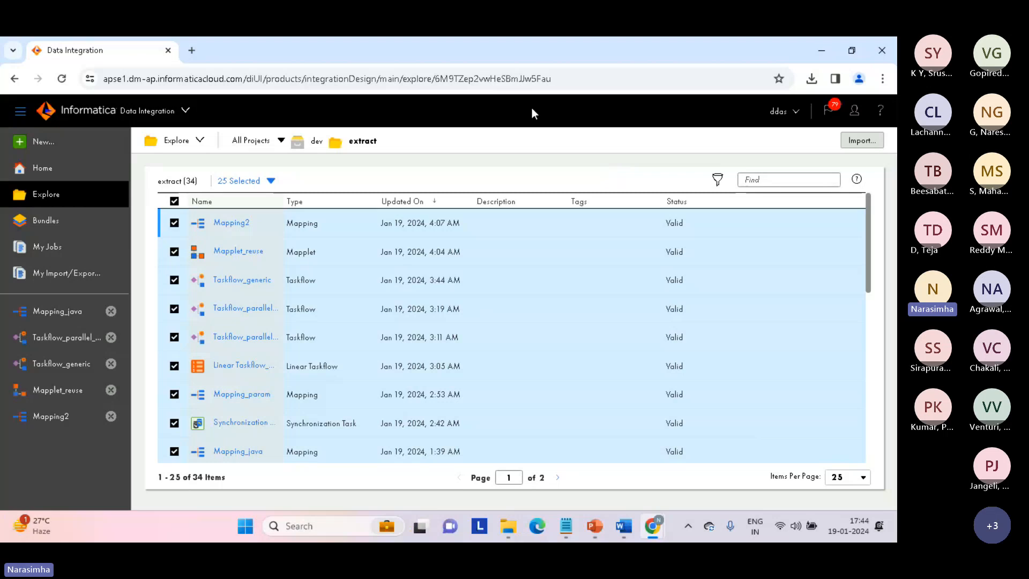
{"action": "key", "text": "Escape"}
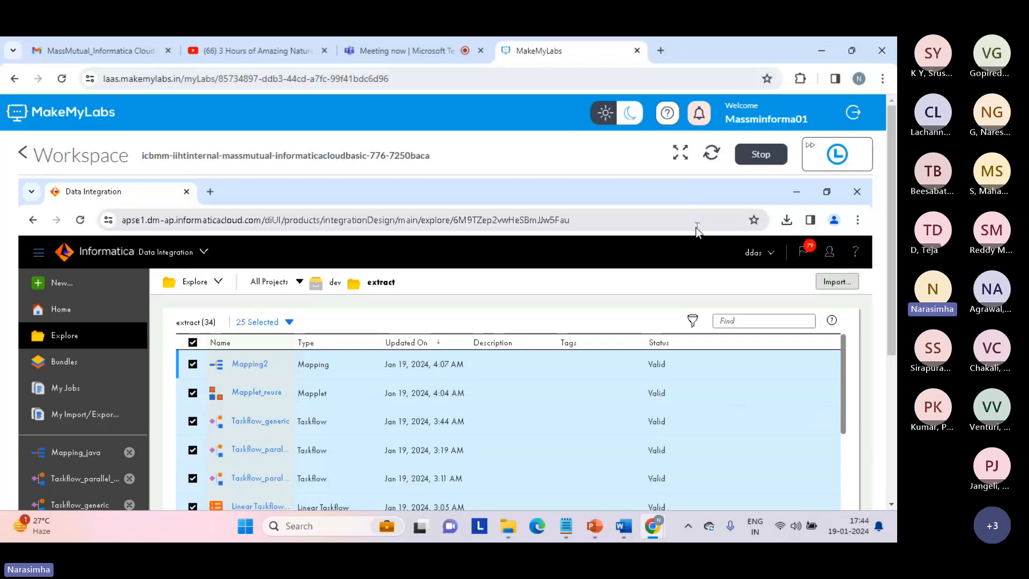
Return to the Teams meeting, scroll the participants list, and open the meeting chat
{"action": "left_click", "coordinate": [413, 52]}
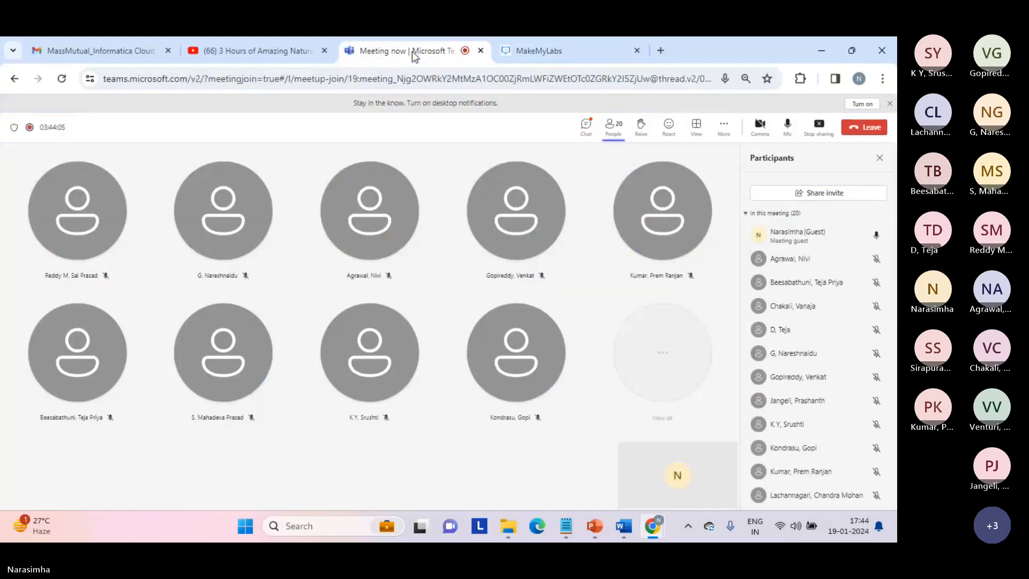
{"action": "scroll", "coordinate": [814, 354], "scroll_direction": "down", "scroll_amount": 2}
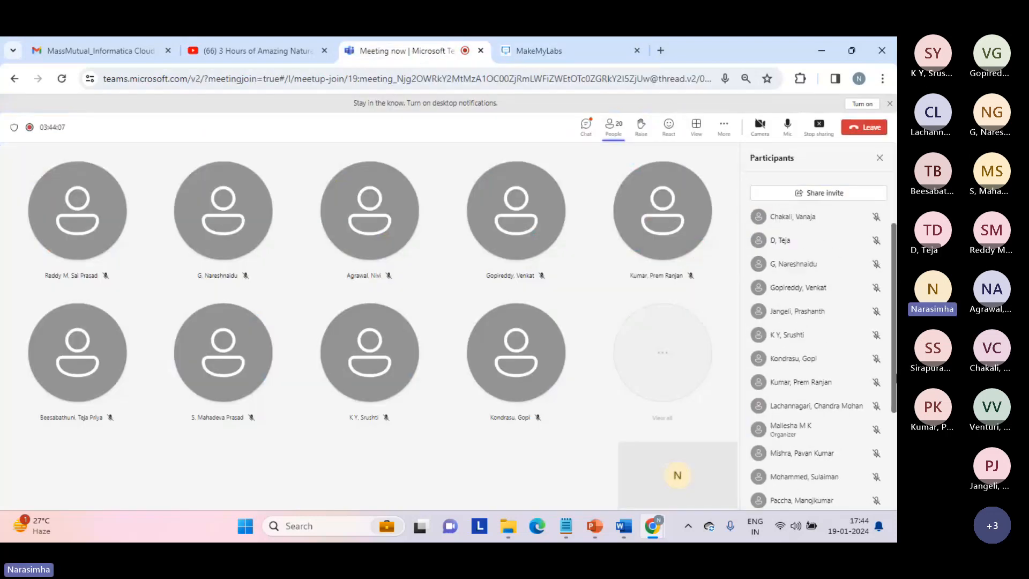
{"action": "scroll", "coordinate": [894, 407], "scroll_direction": "down", "scroll_amount": 2}
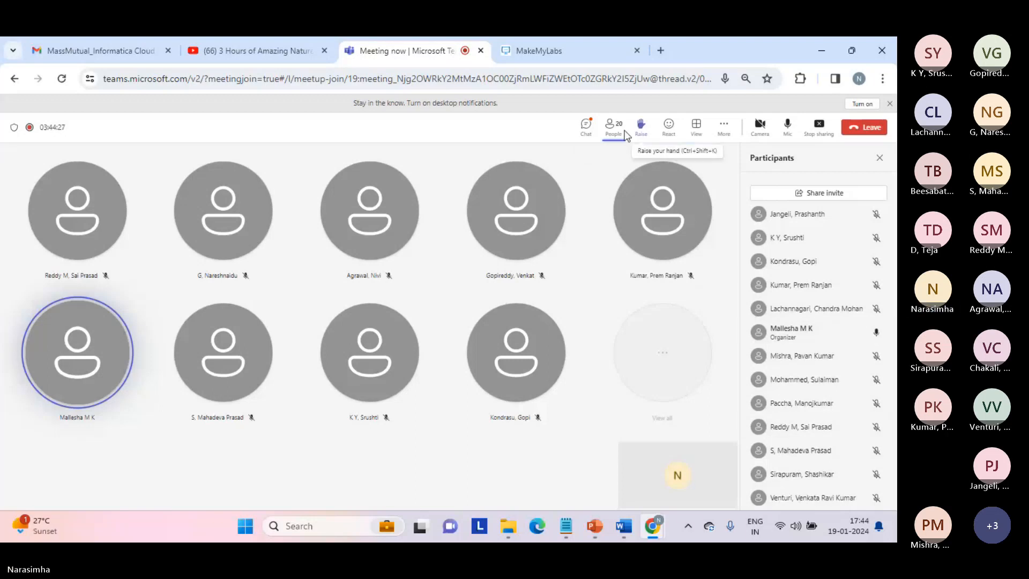
{"action": "left_click", "coordinate": [587, 128]}
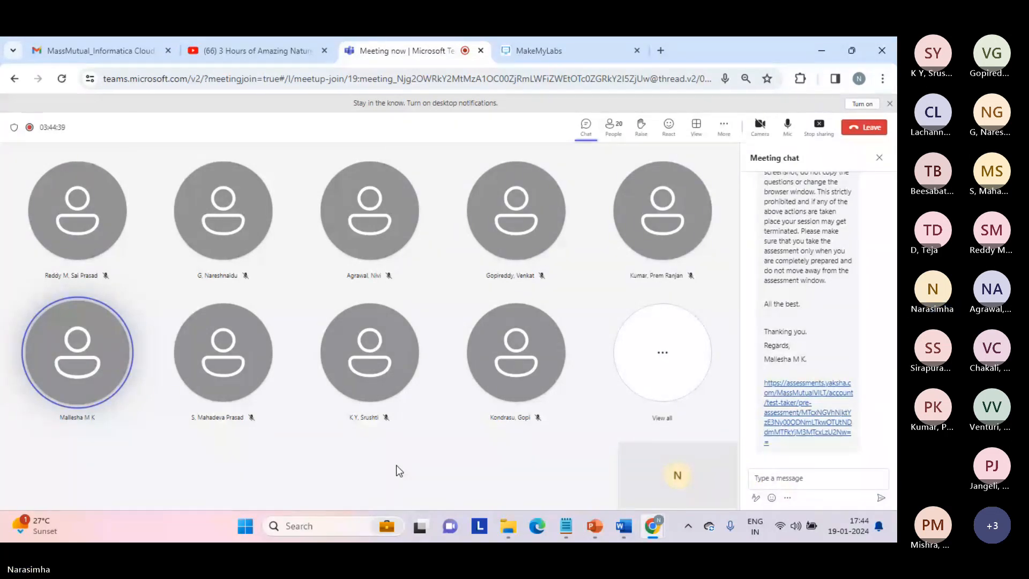
Post your e-mail address in the meeting chat, then mute the microphone and stop screen sharing
{"action": "left_click", "coordinate": [777, 478]}
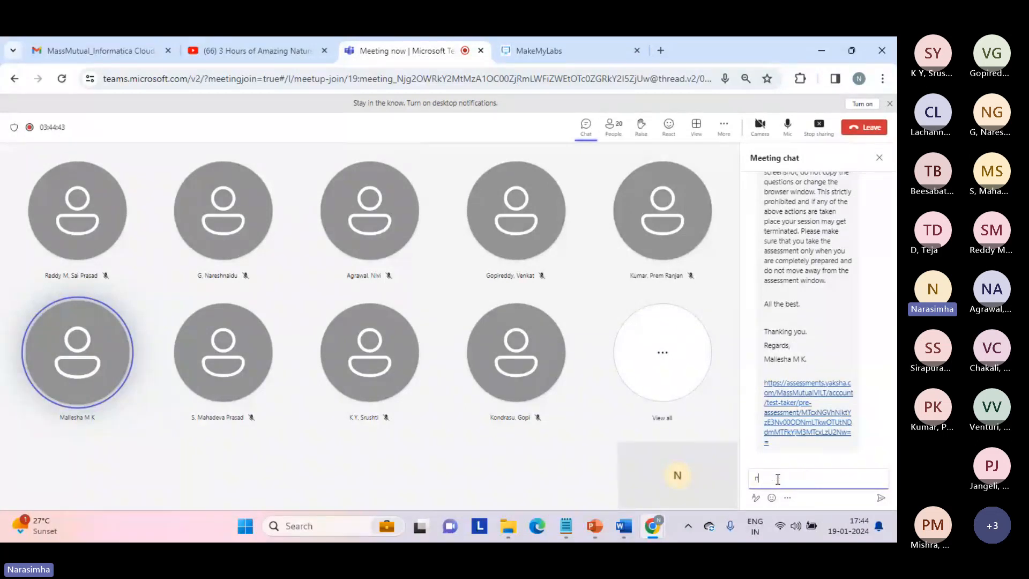
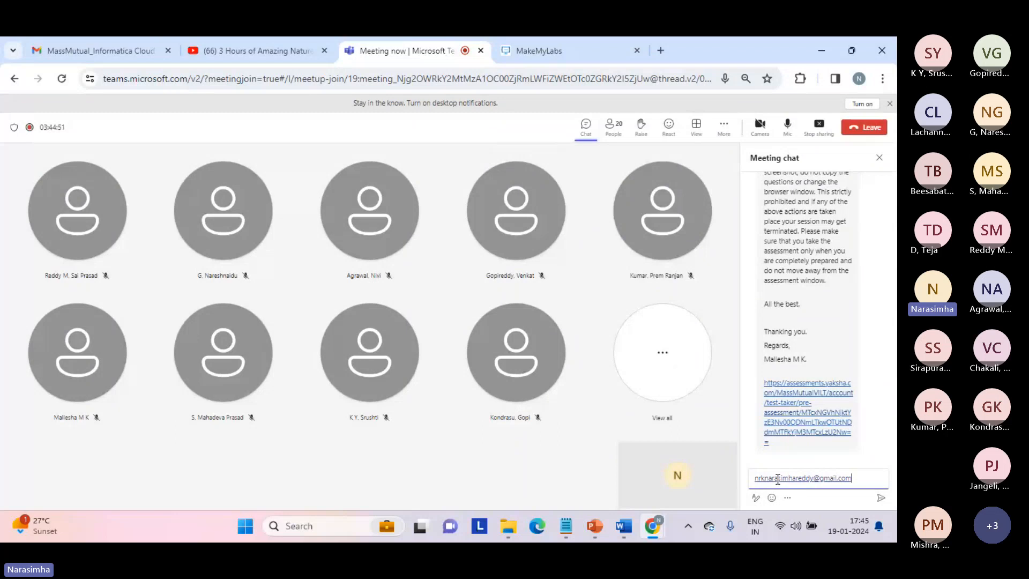
{"action": "key", "text": "Return"}
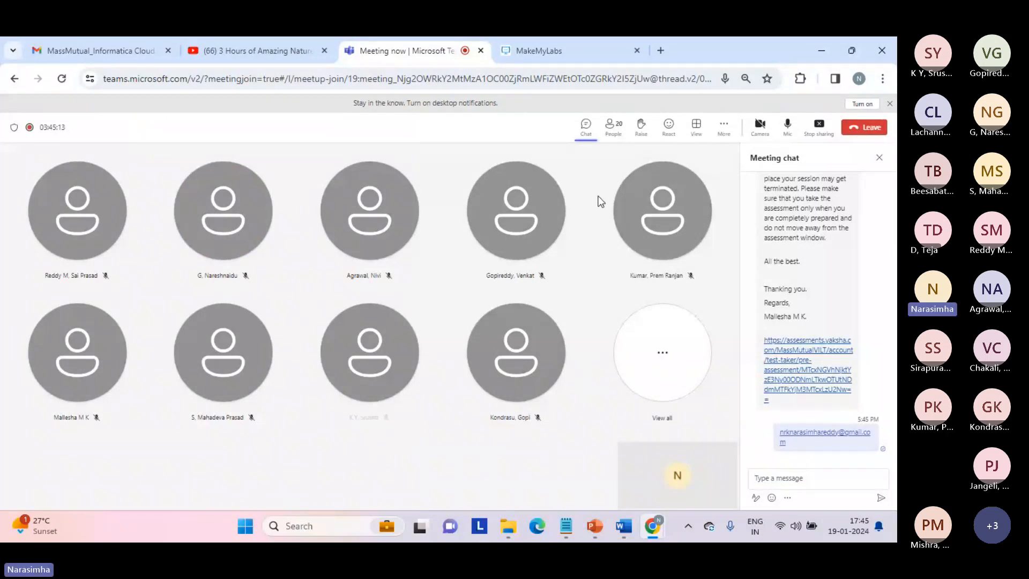
{"action": "left_click", "coordinate": [788, 126]}
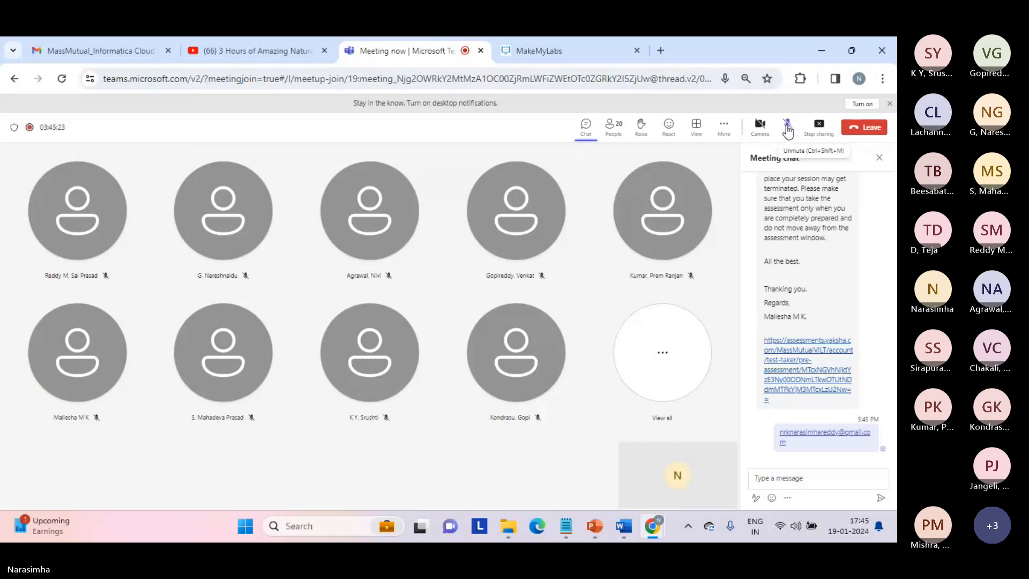
{"action": "left_click", "coordinate": [819, 131]}
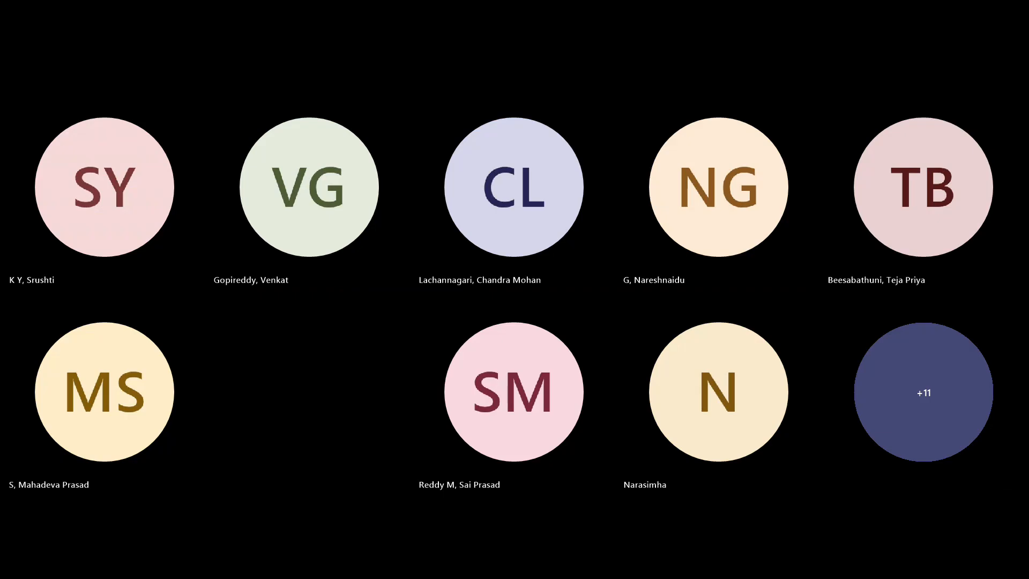